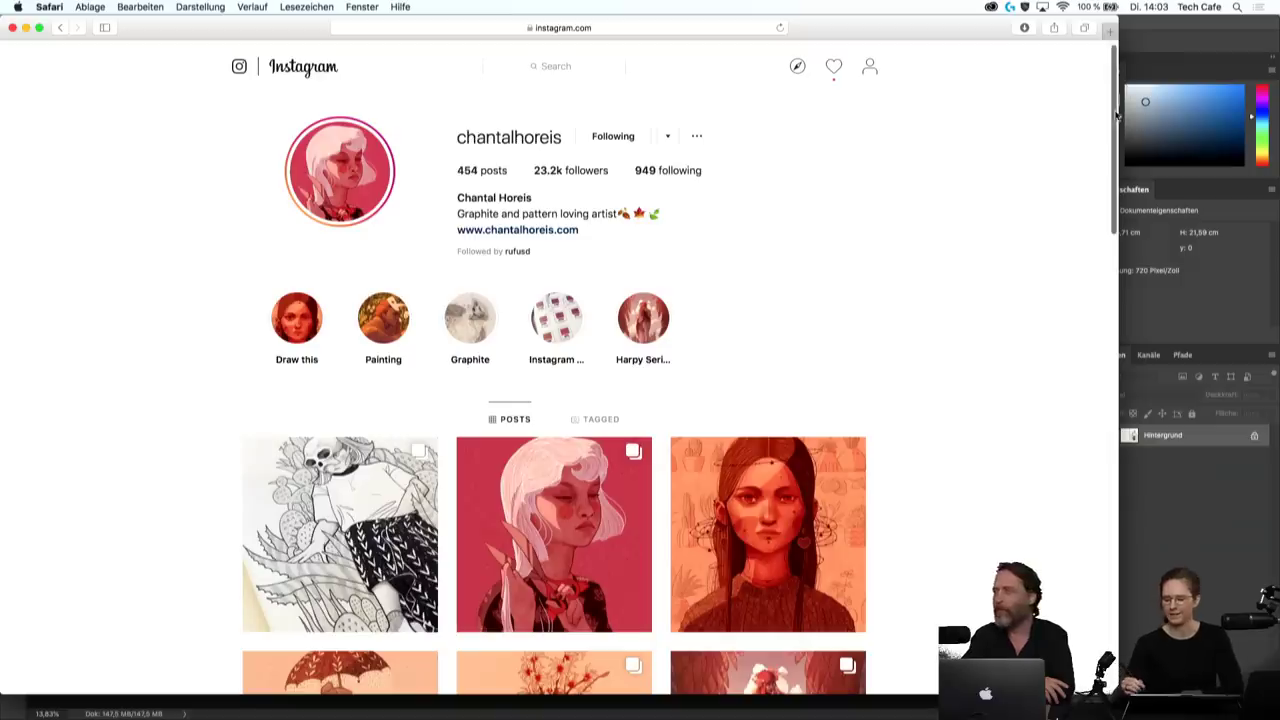
- Scroll the artist's profile and enlarge the post of the white-haired girl holding scissors
mouse_move(1113, 120)
left_mouse_down()
mouse_move(1117, 152)
mouse_move(1117, 128)
left_mouse_up()
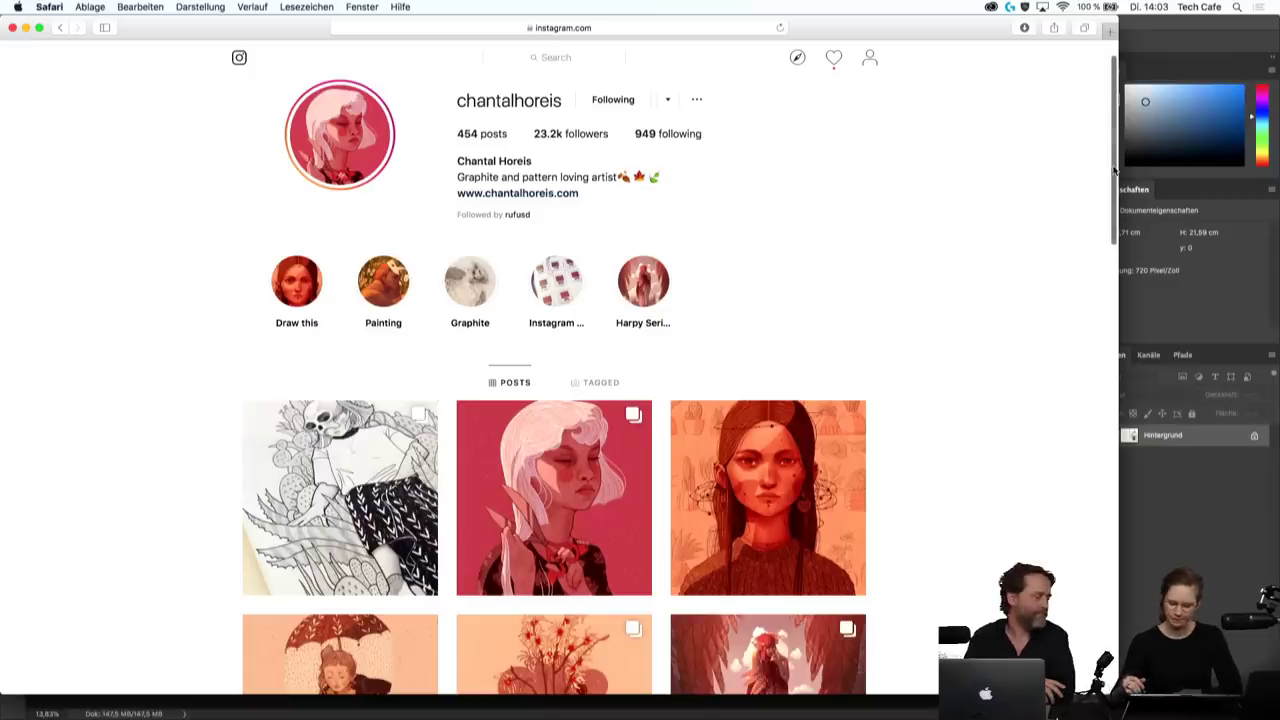
scroll(1116, 170, "down", 3)
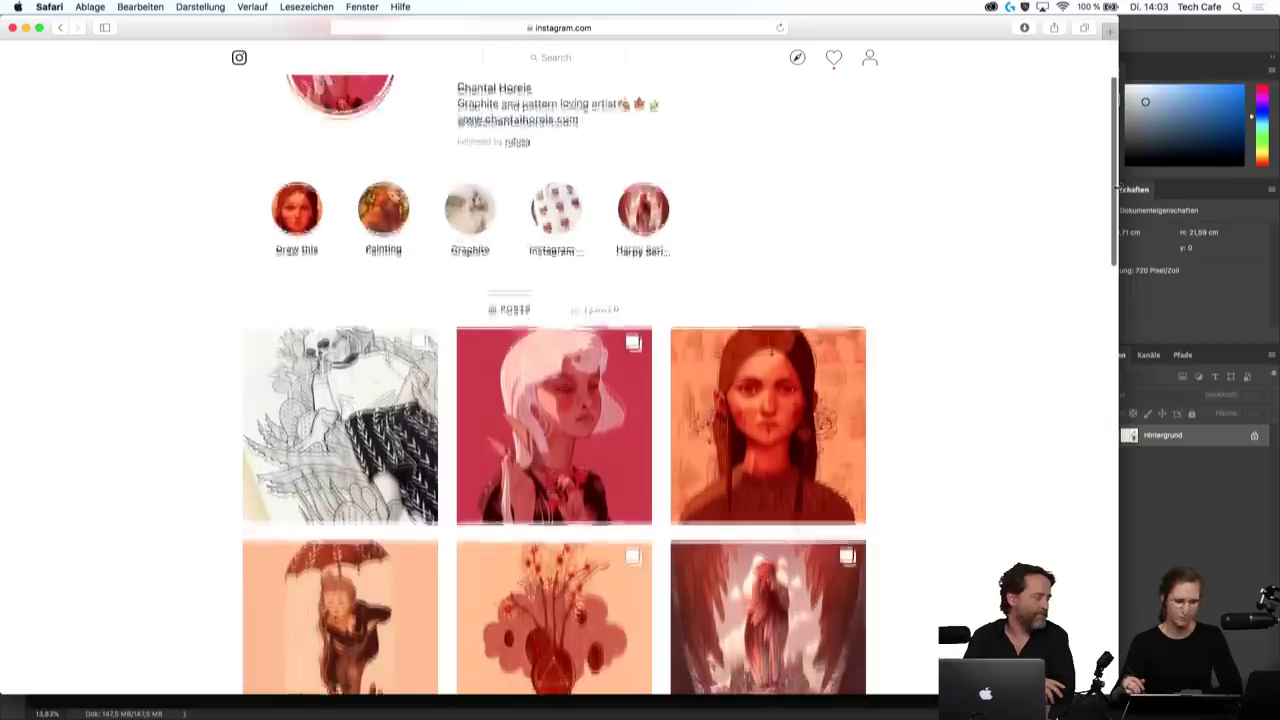
scroll(1119, 172, "up", 3)
scroll(1117, 170, "up", 1)
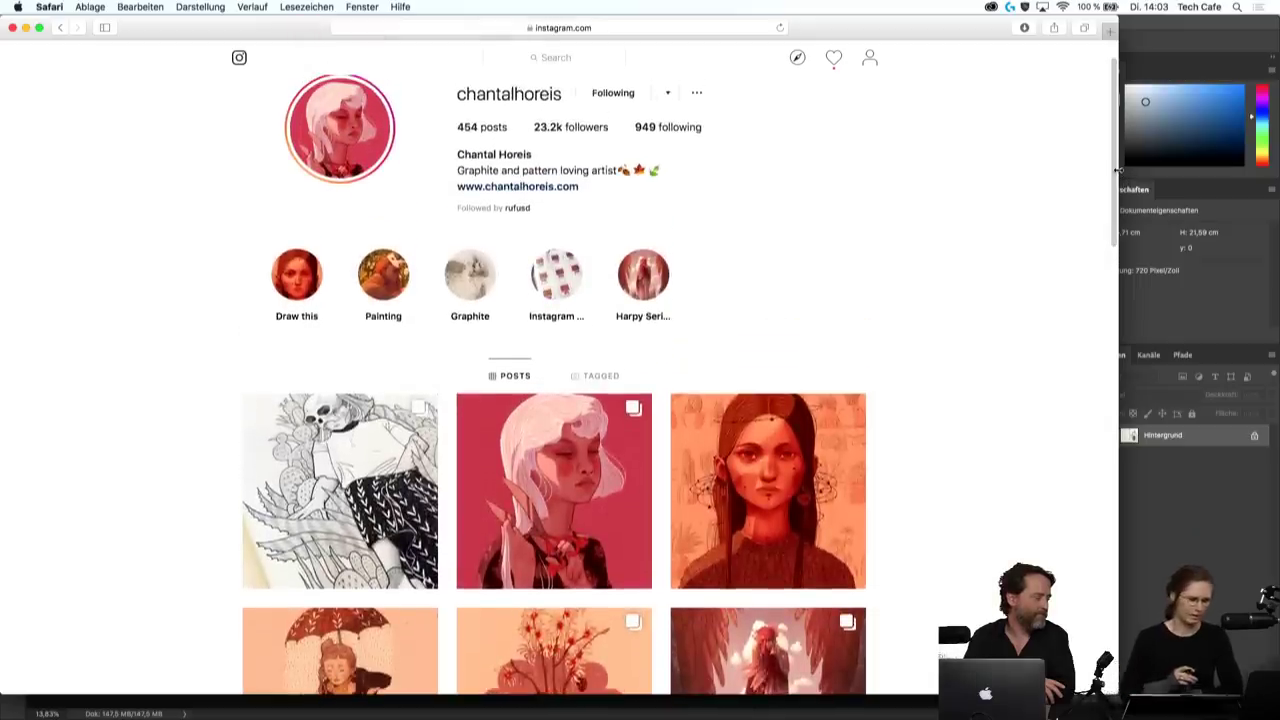
left_click(565, 510)
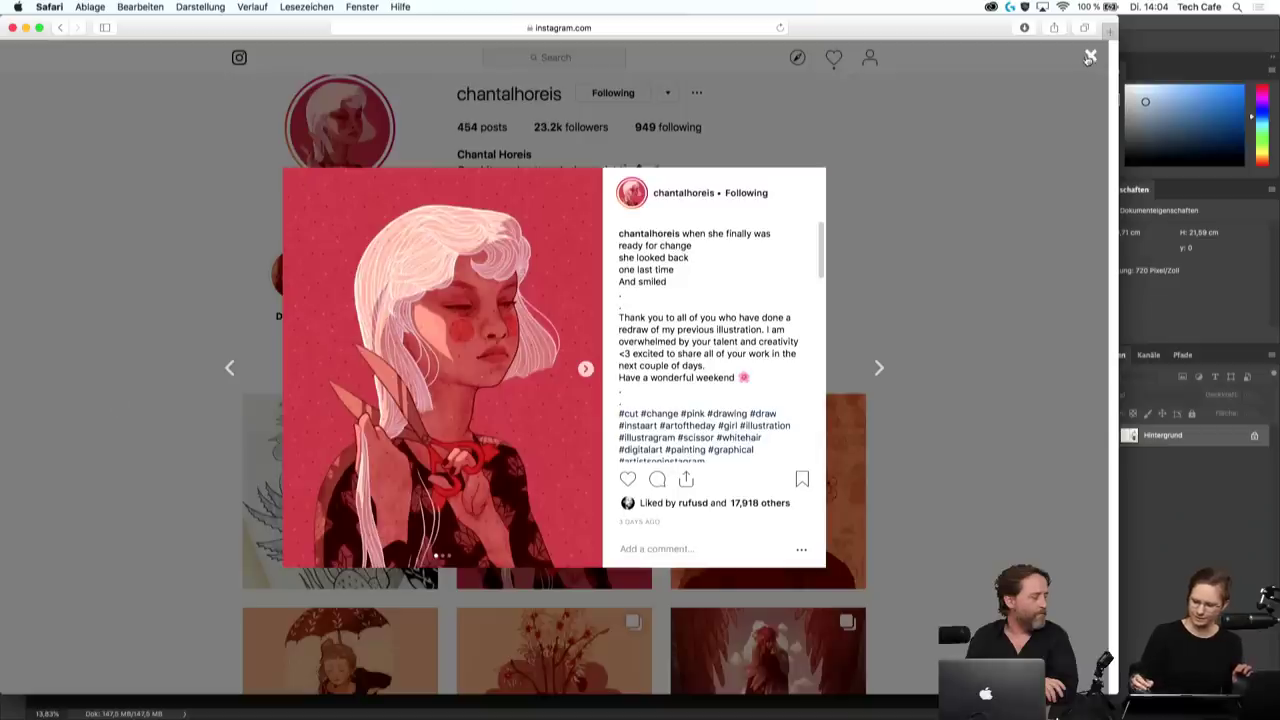
- Close the enlarged Instagram post and switch to the res720.jpg document in Photoshop
left_click(1090, 58)
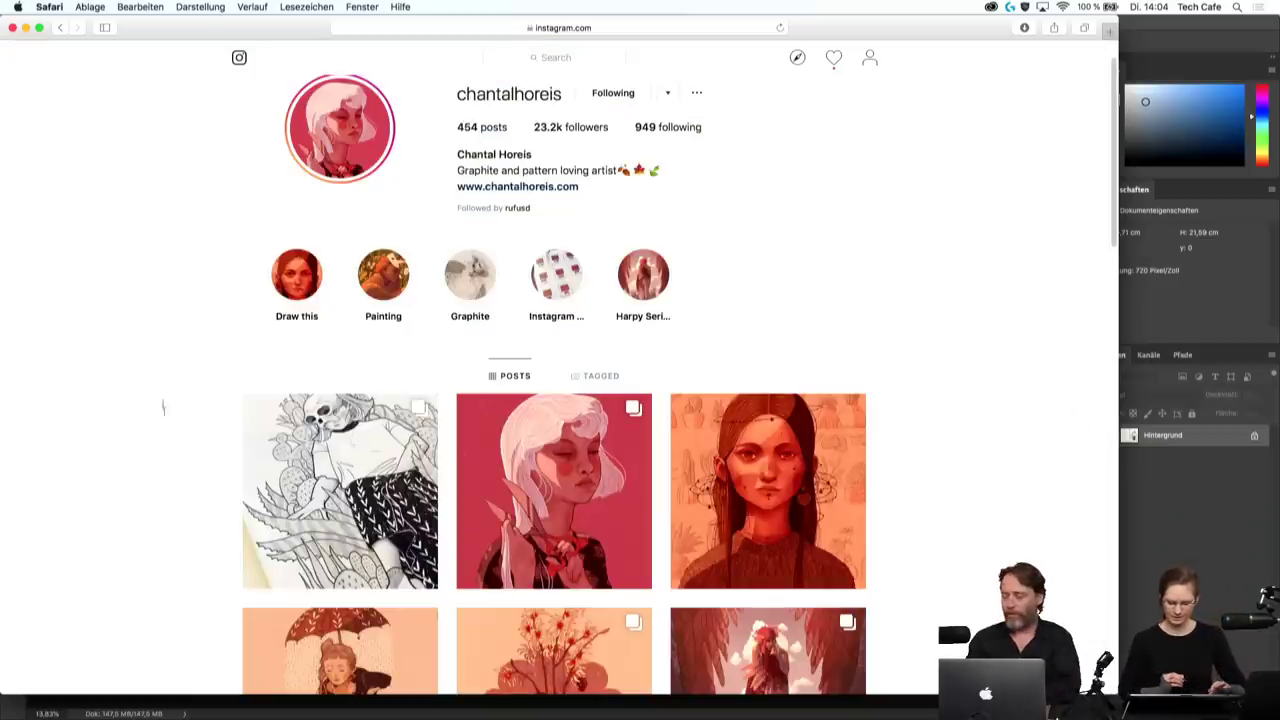
left_click_drag(163, 407, 163, 380)
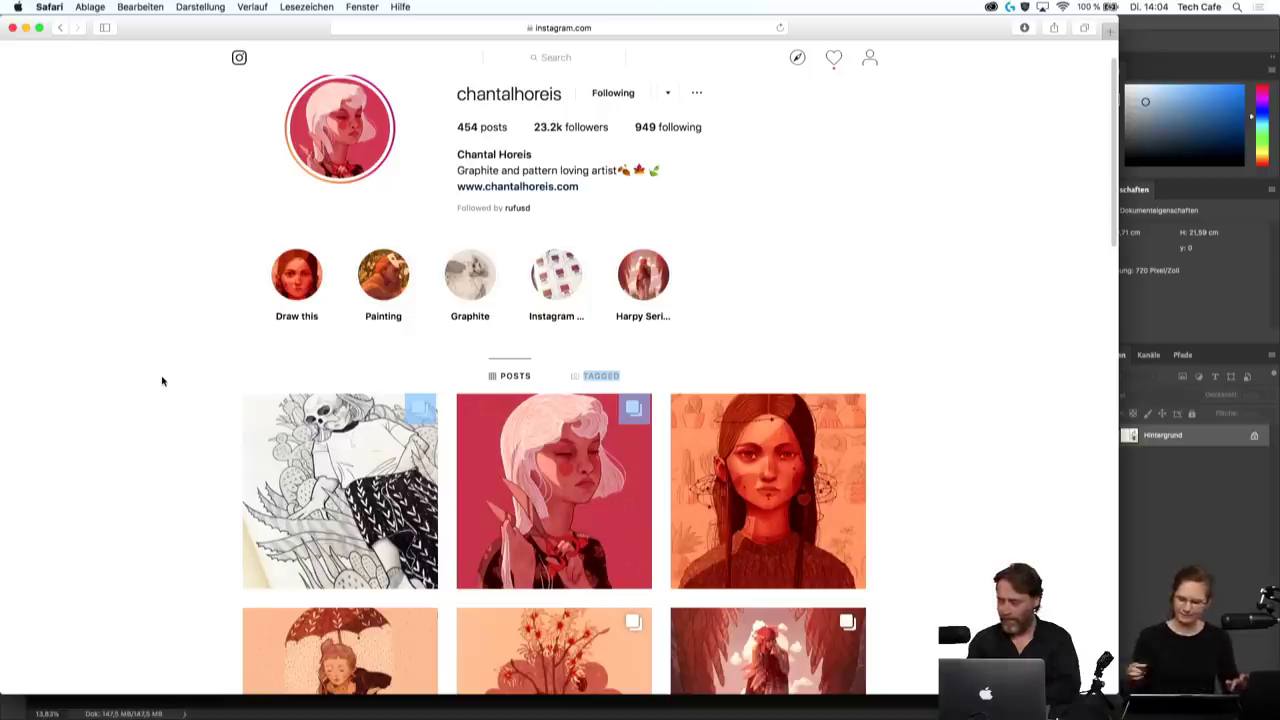
left_click(1213, 27)
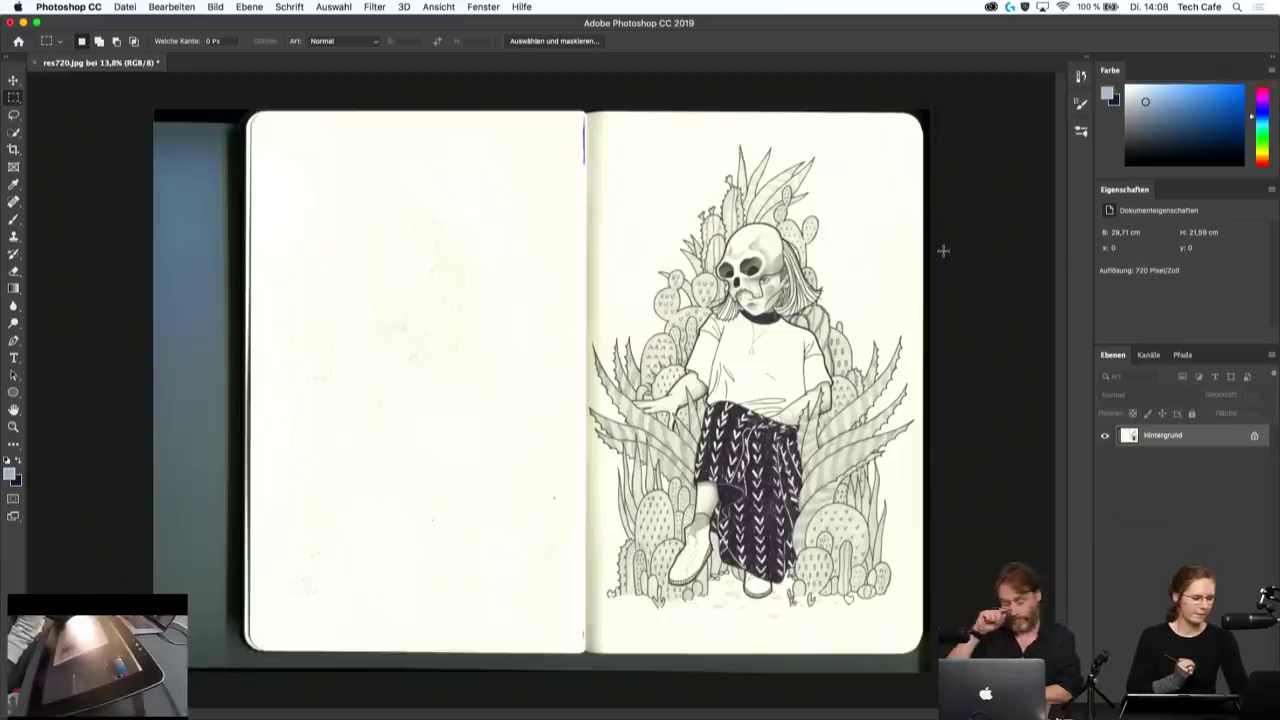
- Select all of res720.jpg, show its RGB, Red, Green and Blue channels, then deselect
key("super+a")
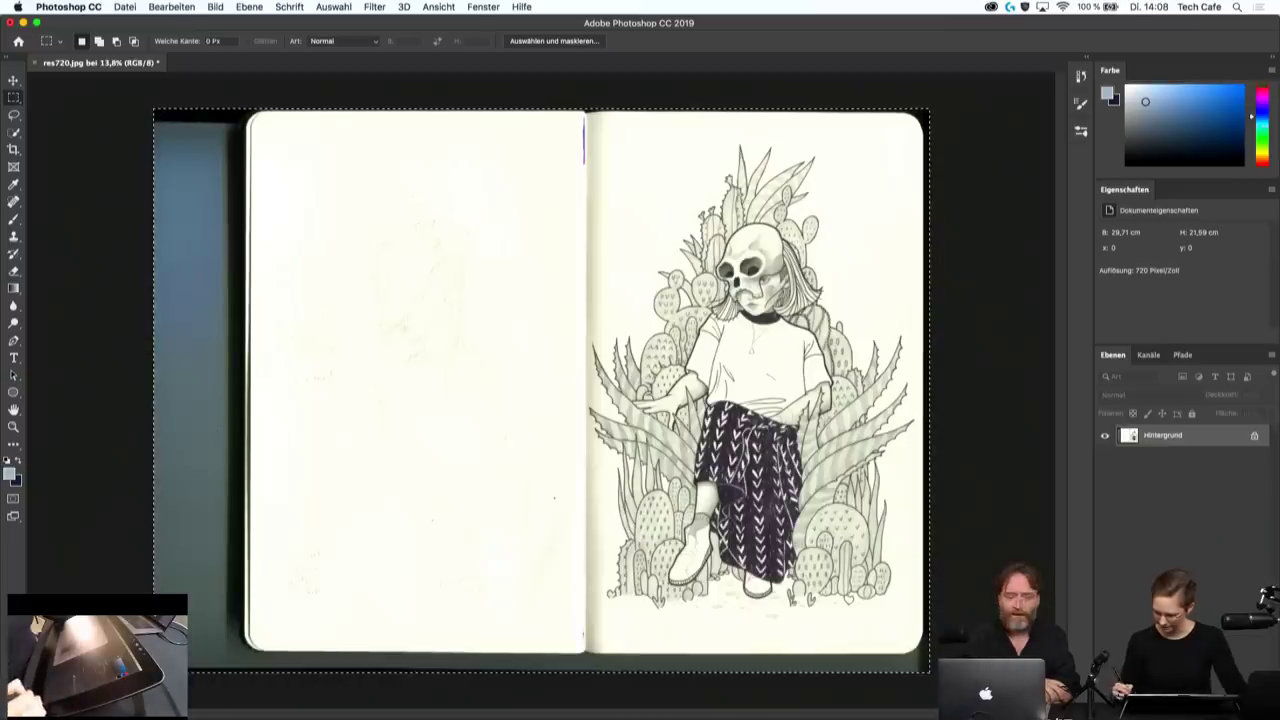
left_click(1150, 355)
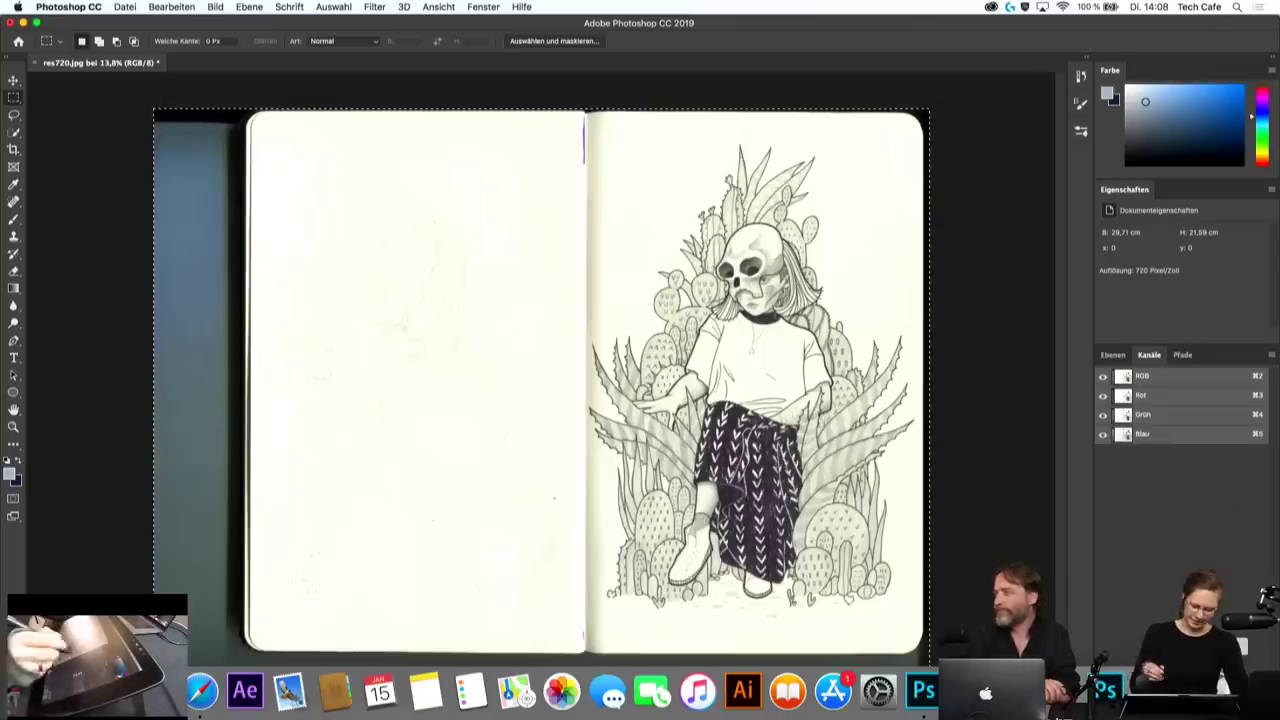
left_click(1021, 452)
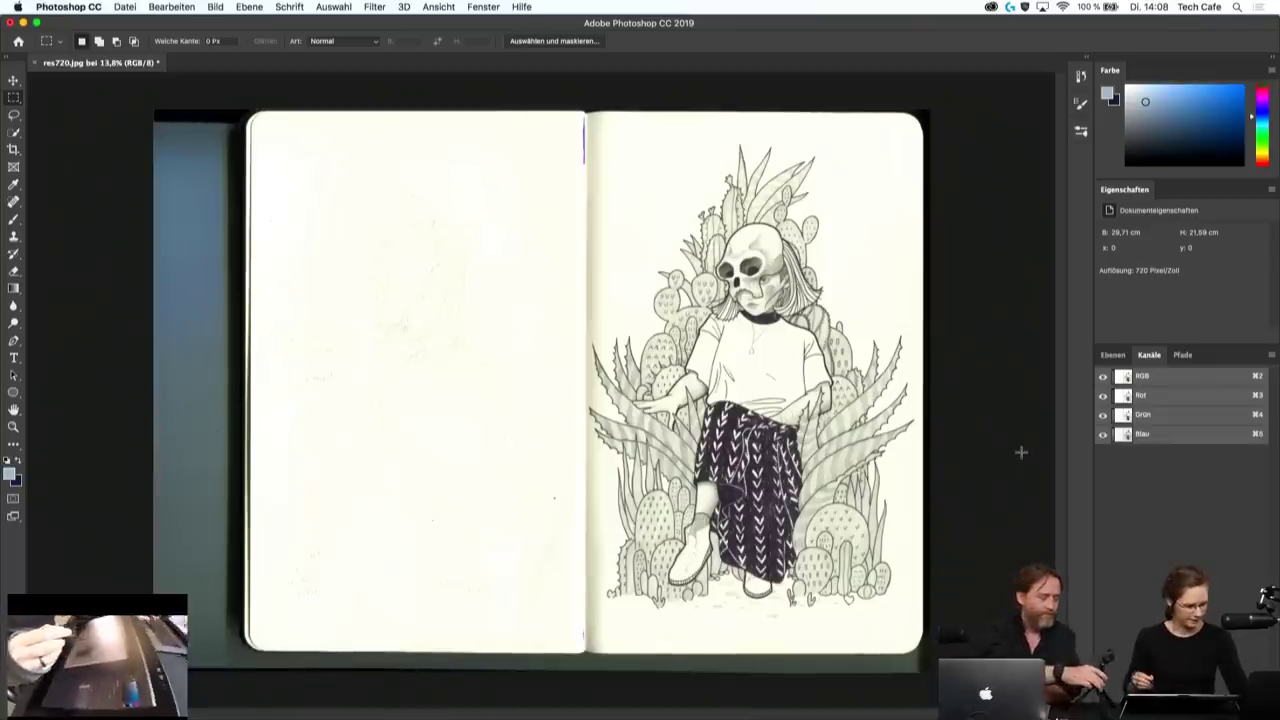
- Invert the image's colours and invert them back to normal
key("super+i")
key("i")
key("super+i")
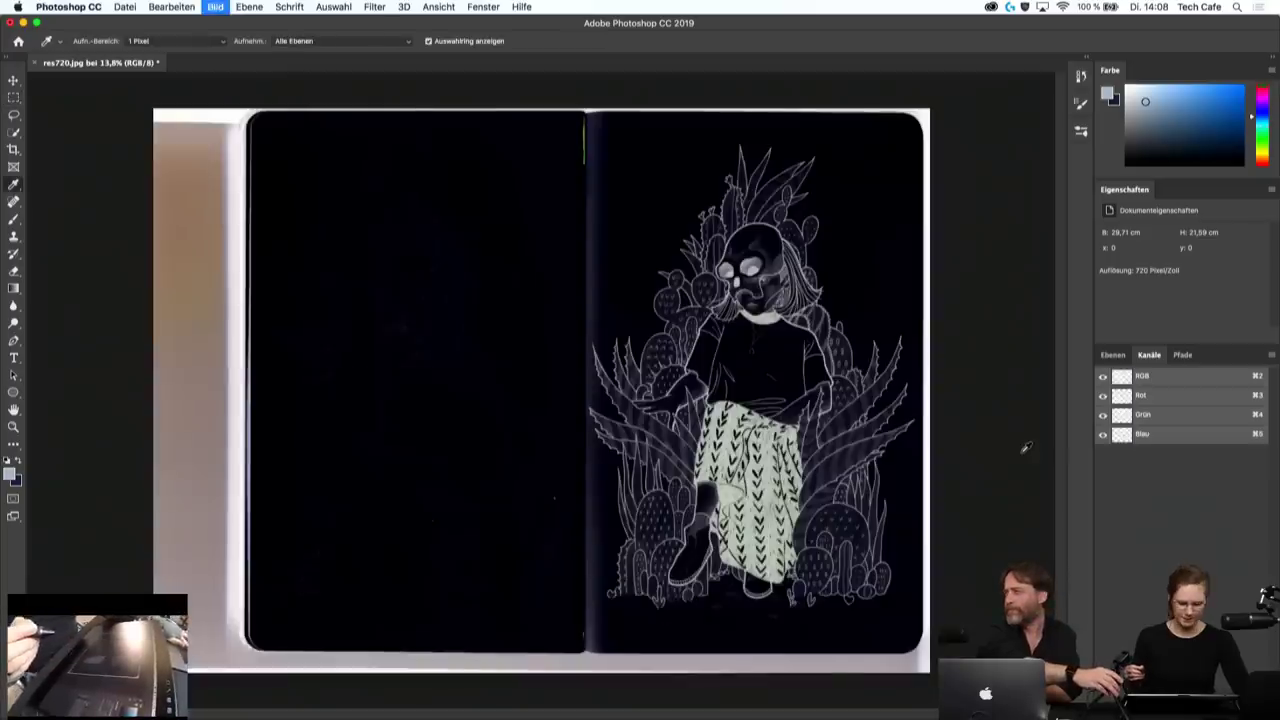
left_click(1112, 354)
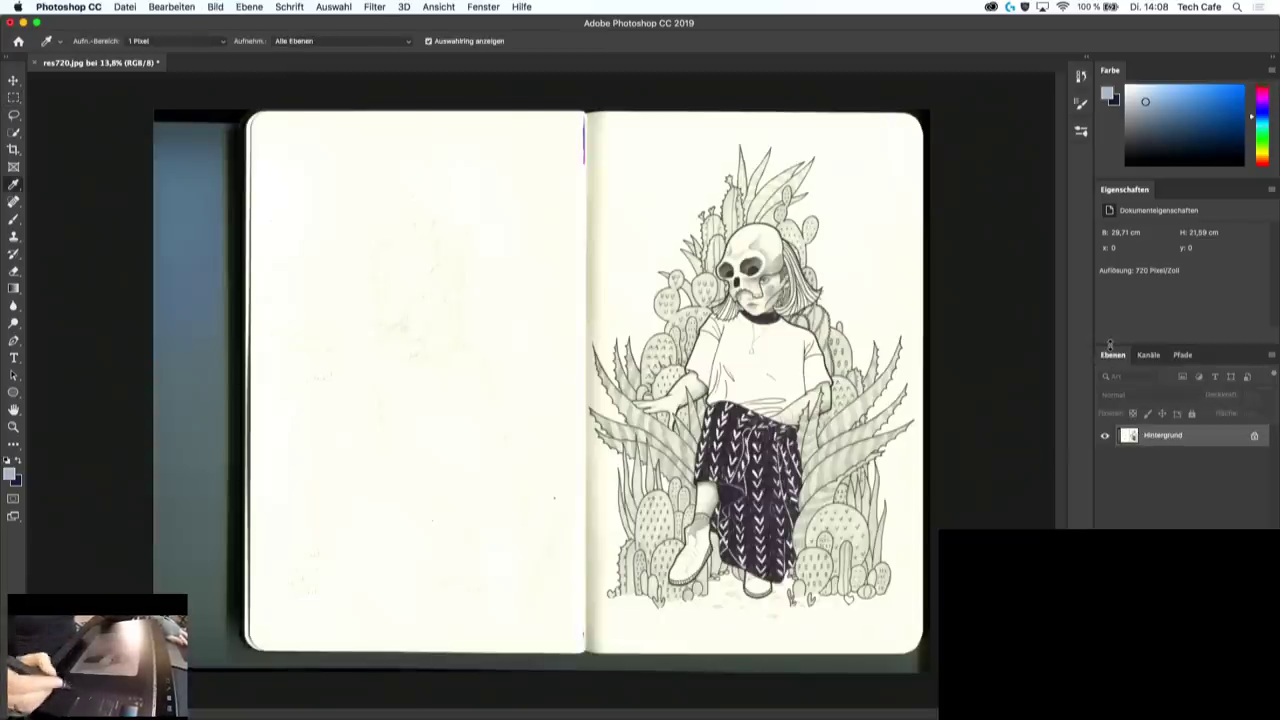
- Select the whole image, add a trial Alpha 1 channel, then delete it and return to Ebenen
key("super+a")
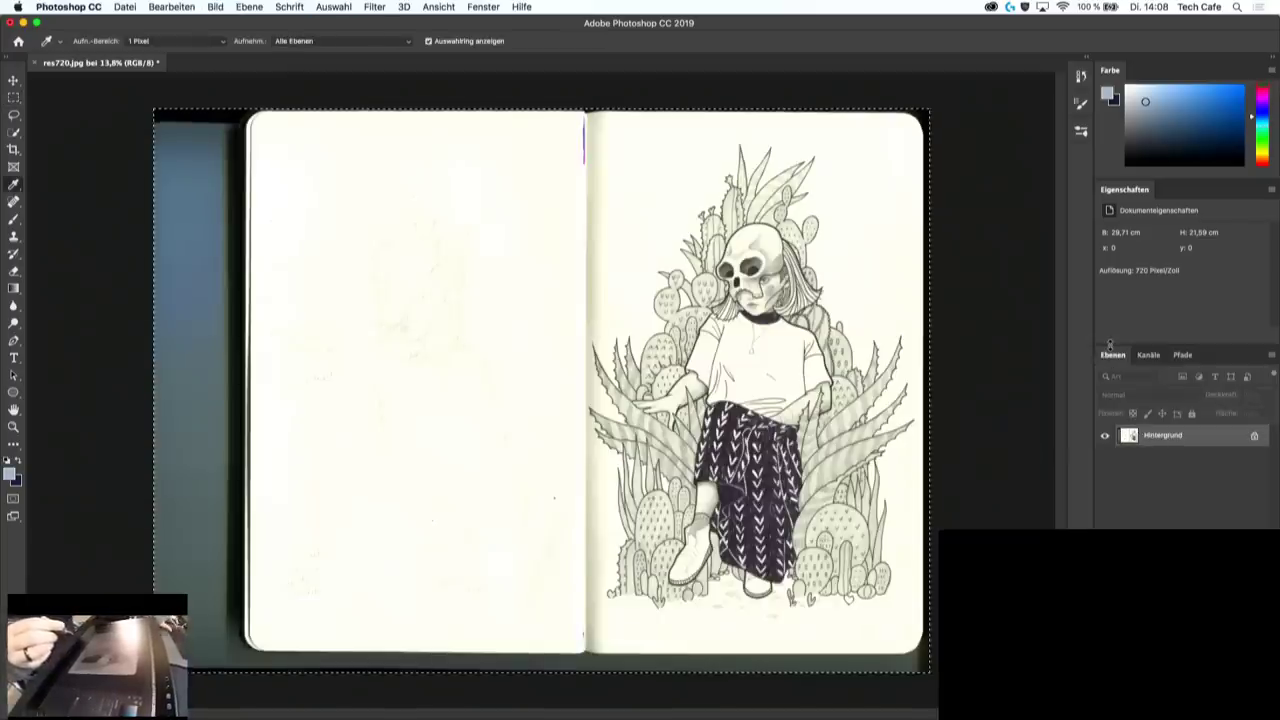
left_click(1149, 355)
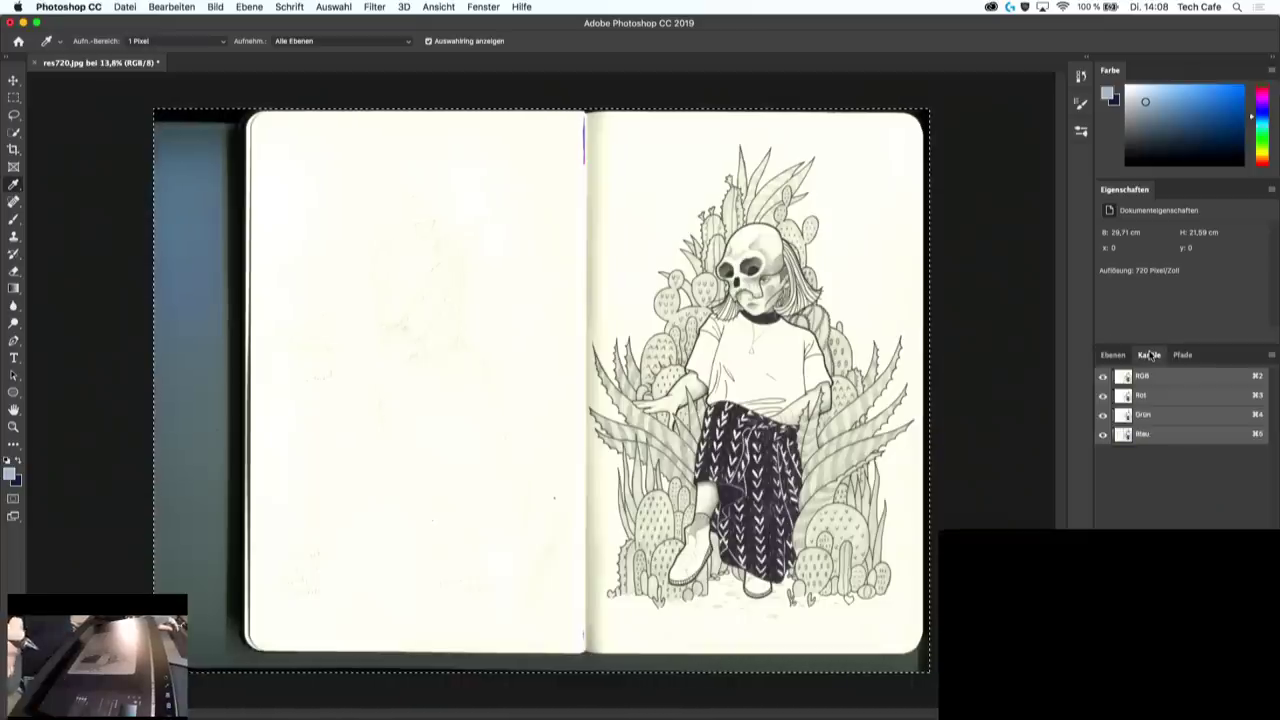
left_click(1236, 707)
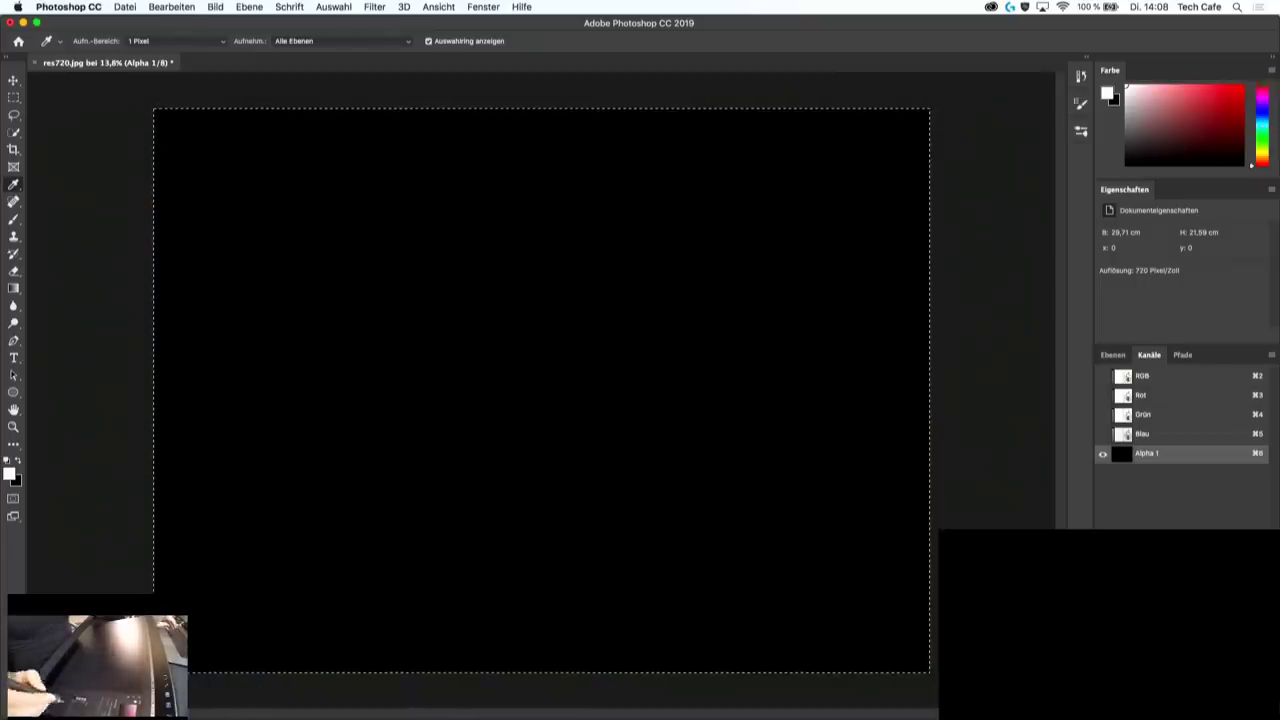
left_click(1112, 355)
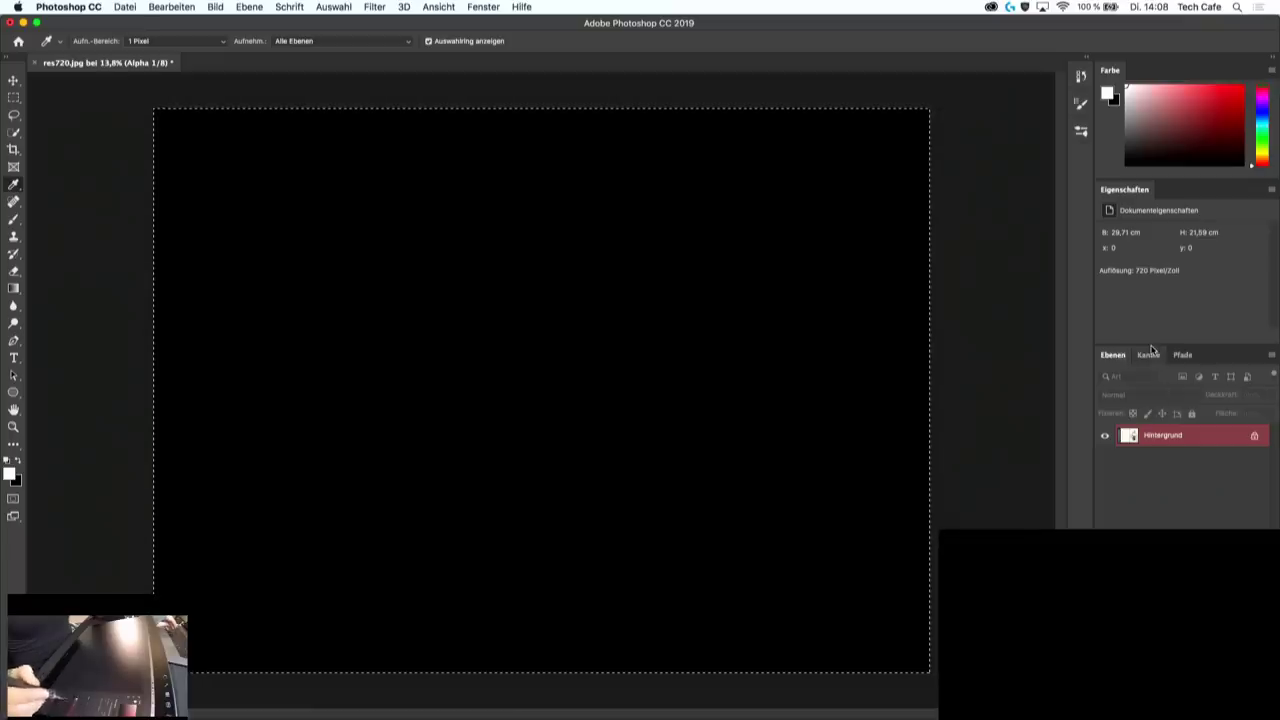
left_click(1149, 355)
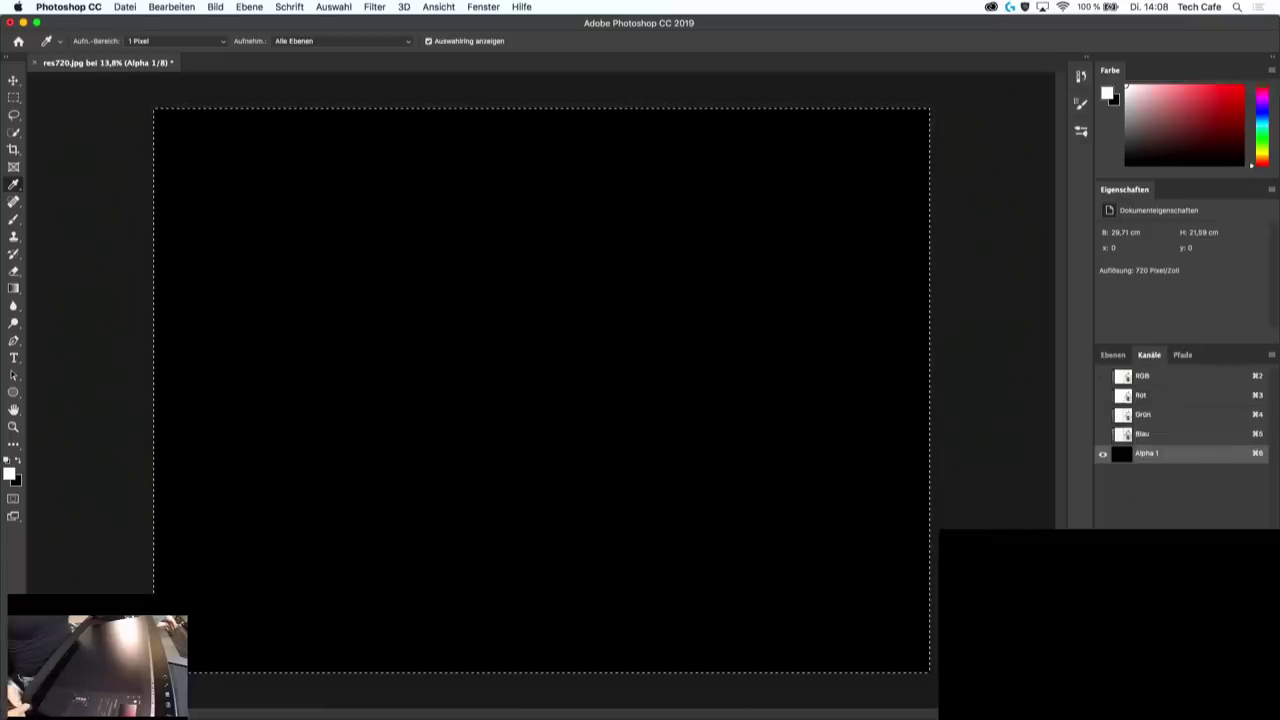
left_click(1258, 707)
key("Return")
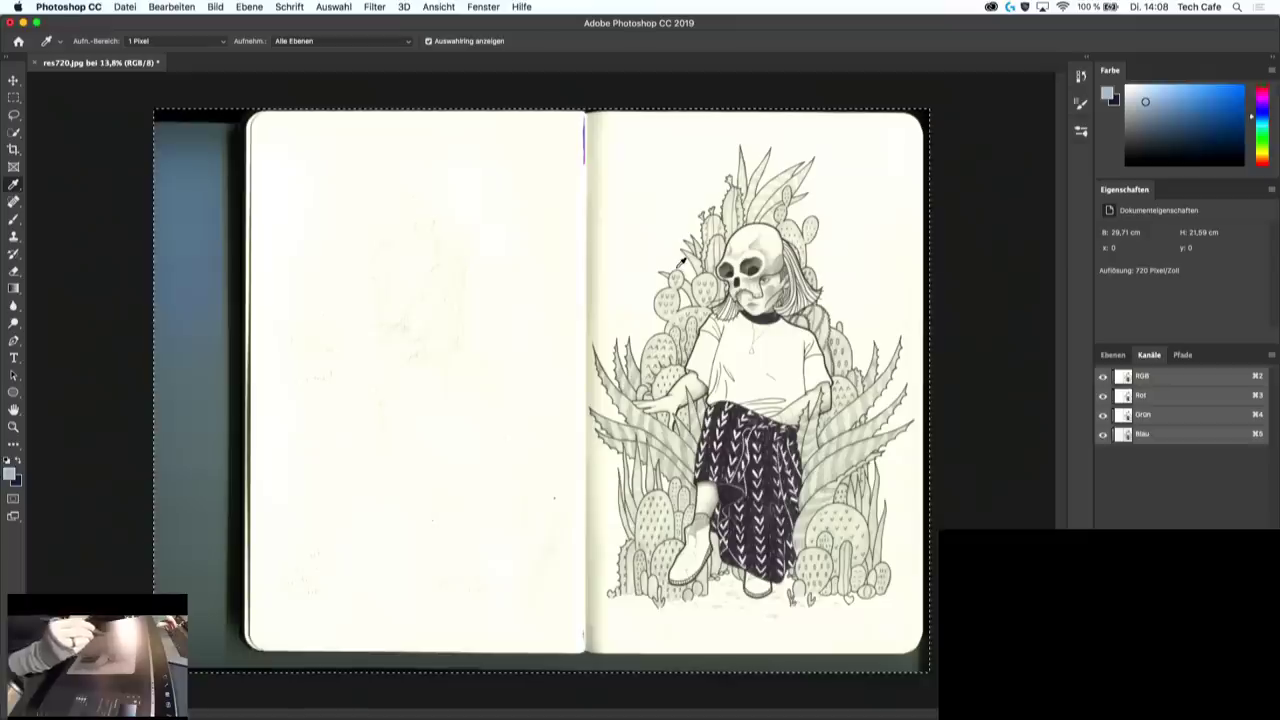
left_click(1100, 355)
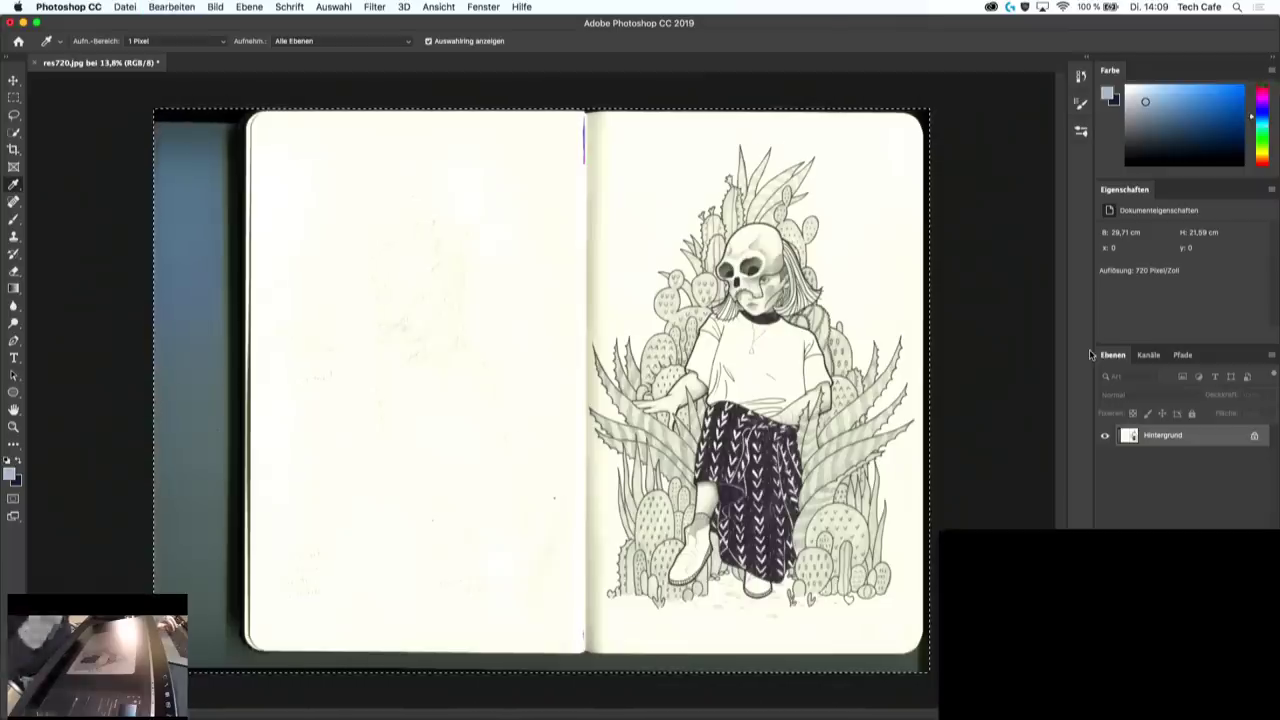
- Paste the sketch into a new inverted Alpha 1 channel, load it as a selection, and add Ebene 1
left_click(1149, 356)
left_click(1240, 520)
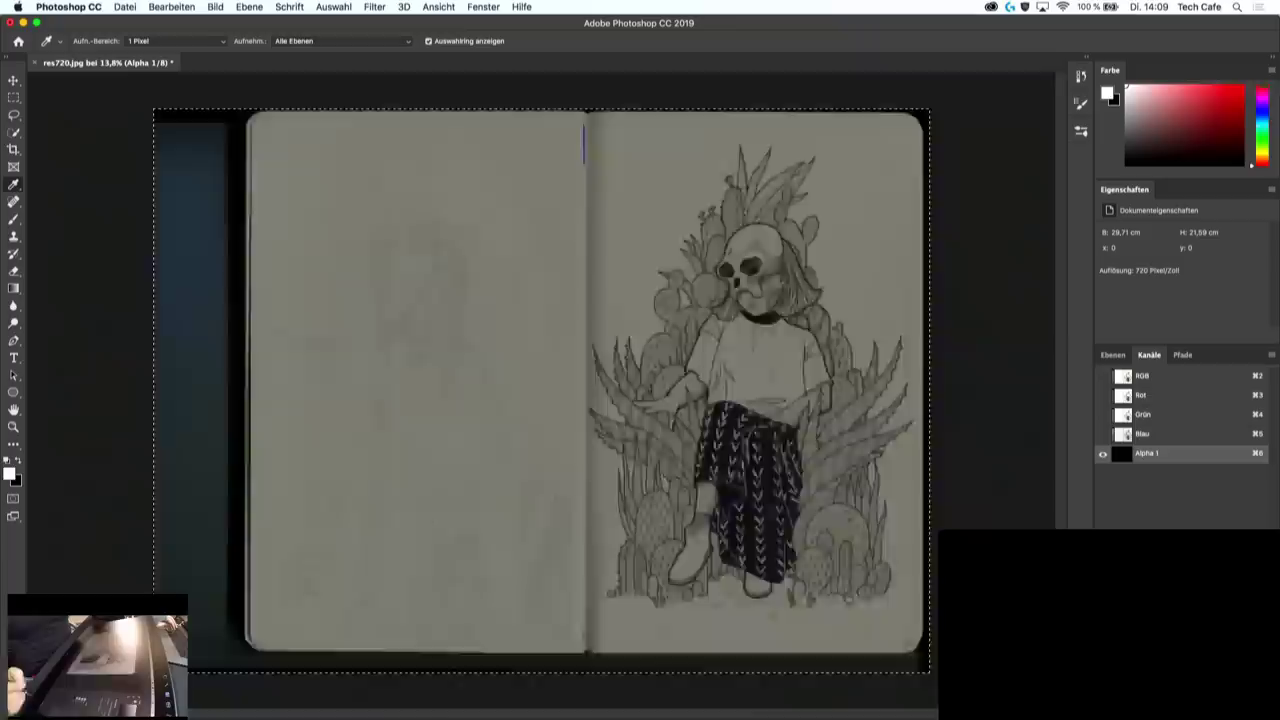
key("super+v")
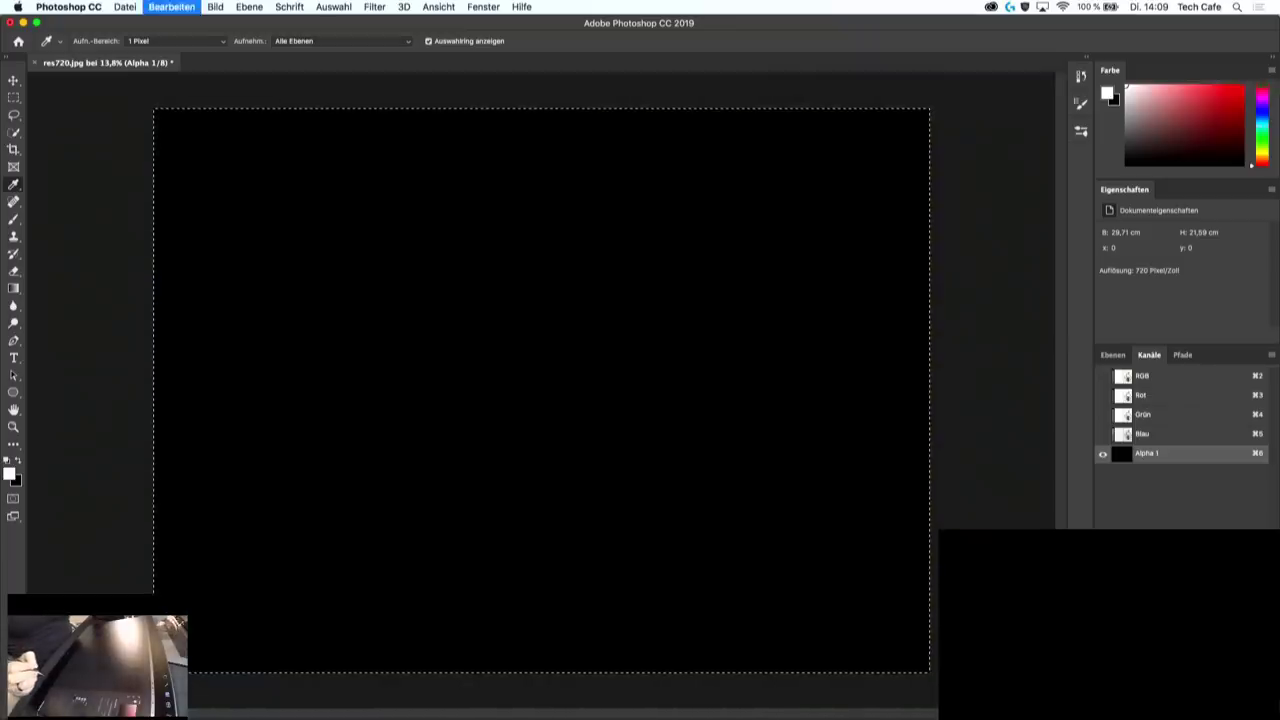
key("super+i")
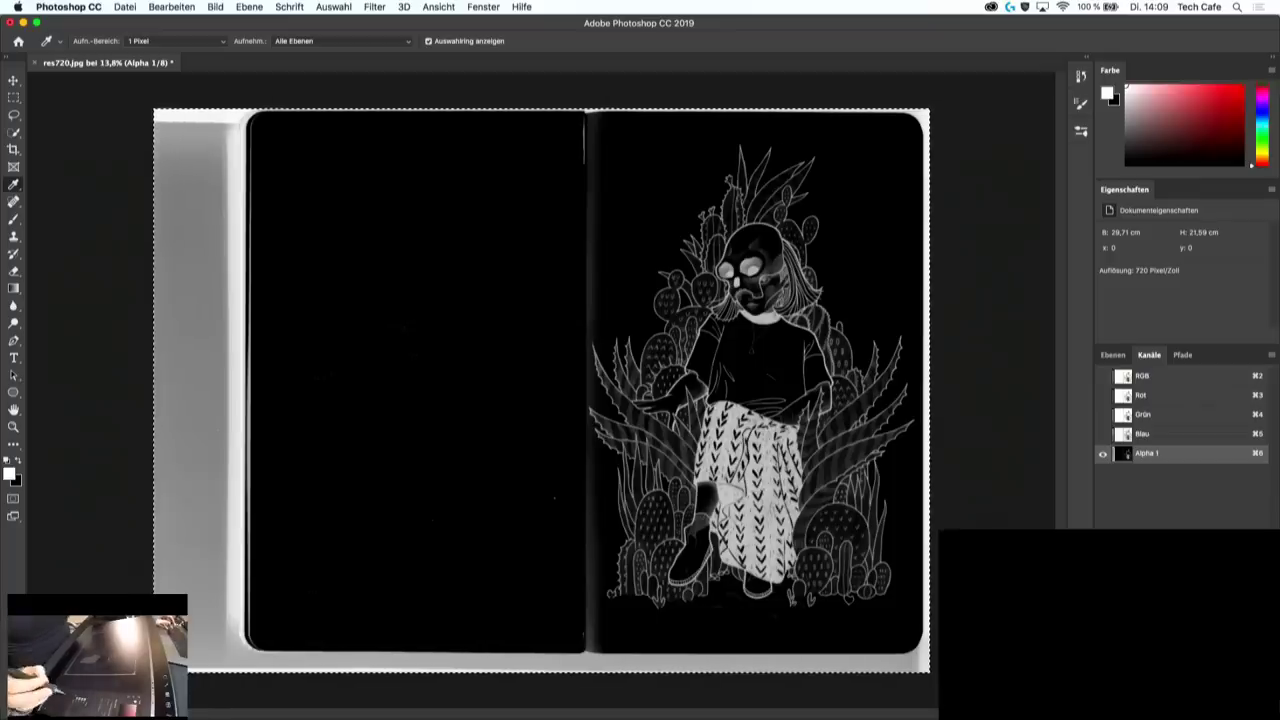
left_click(1124, 454, "super")
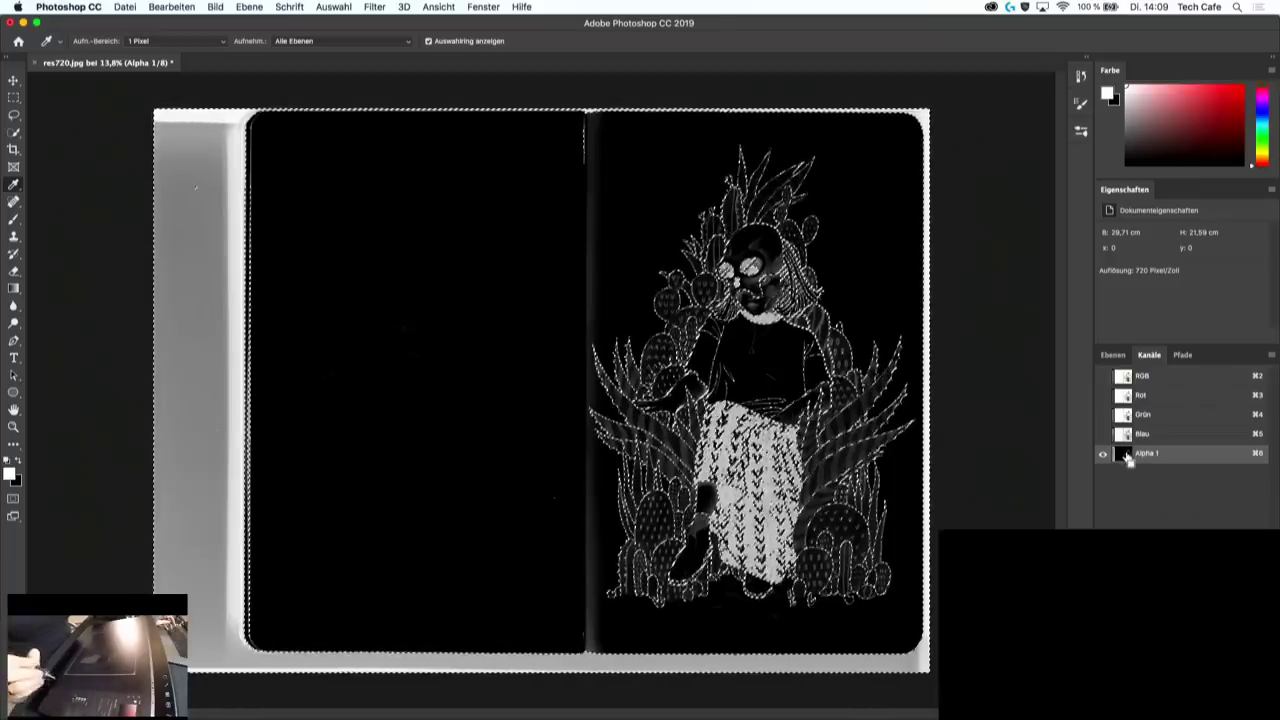
left_click(1113, 355)
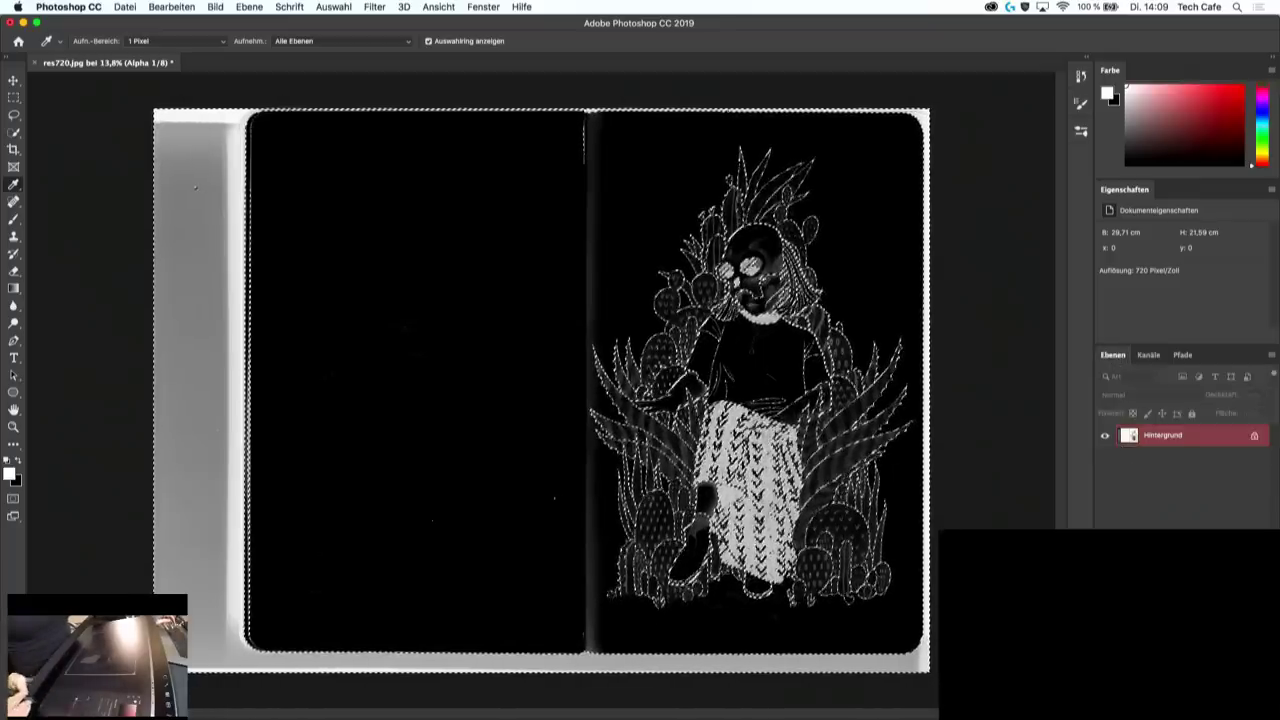
key("super+j")
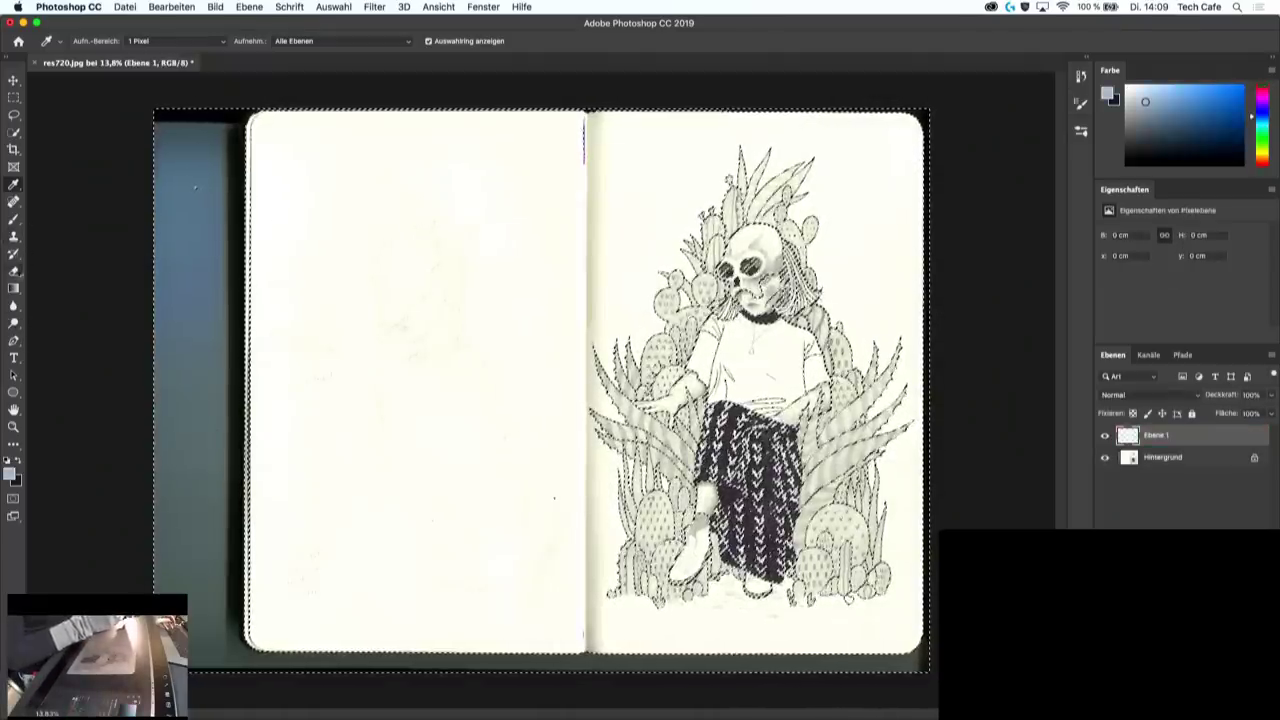
- Reset the default colours and set the foreground colour to dark red
left_click(13, 288)
left_click(60, 298)
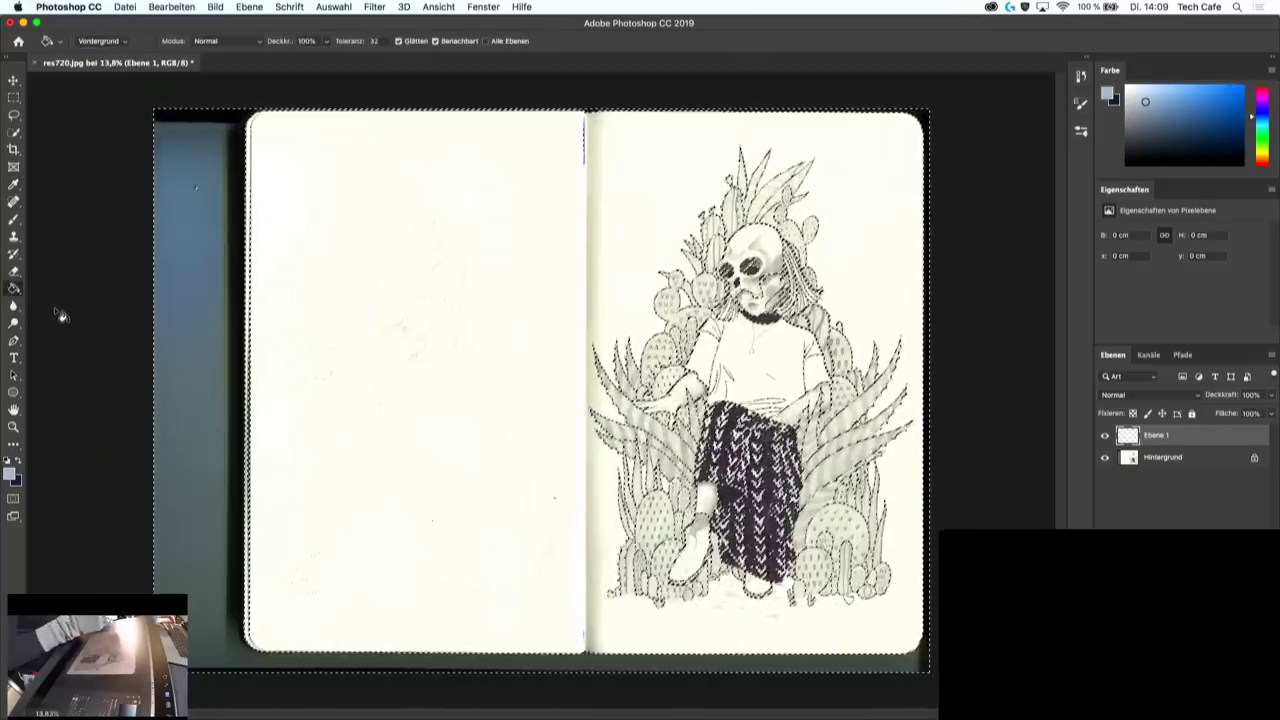
left_click(7, 460)
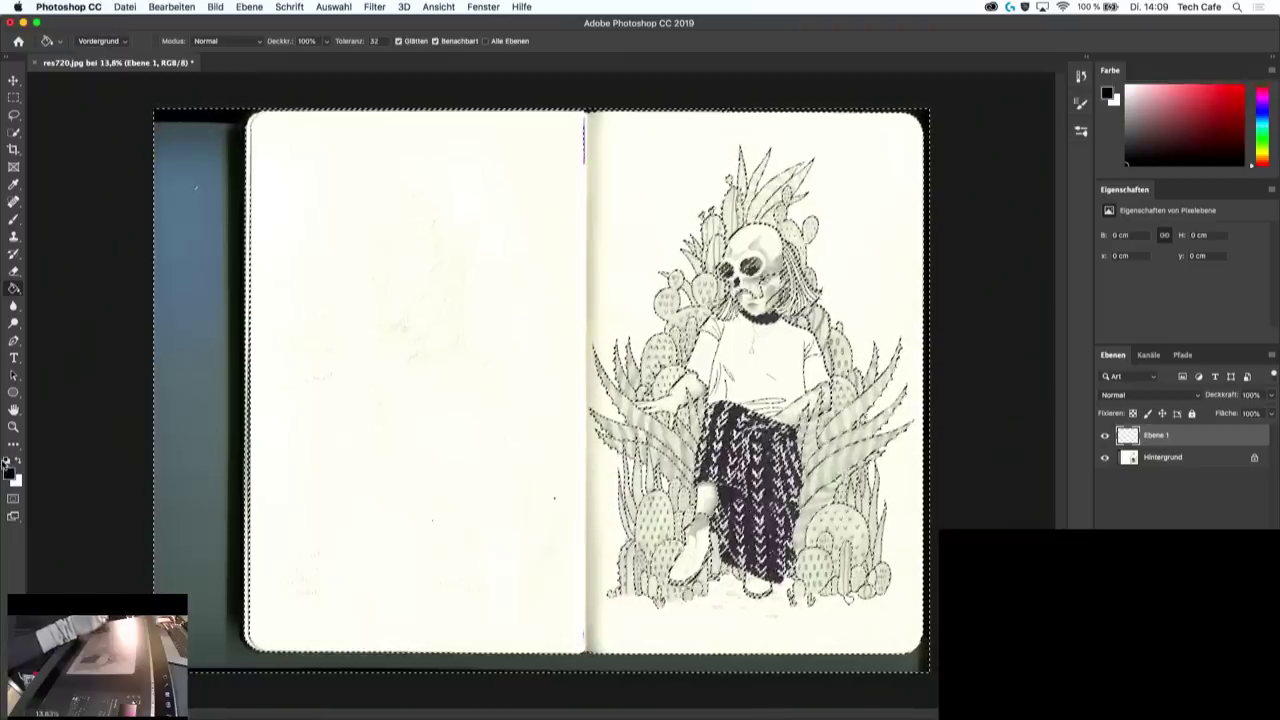
left_click(10, 474)
left_click(789, 289)
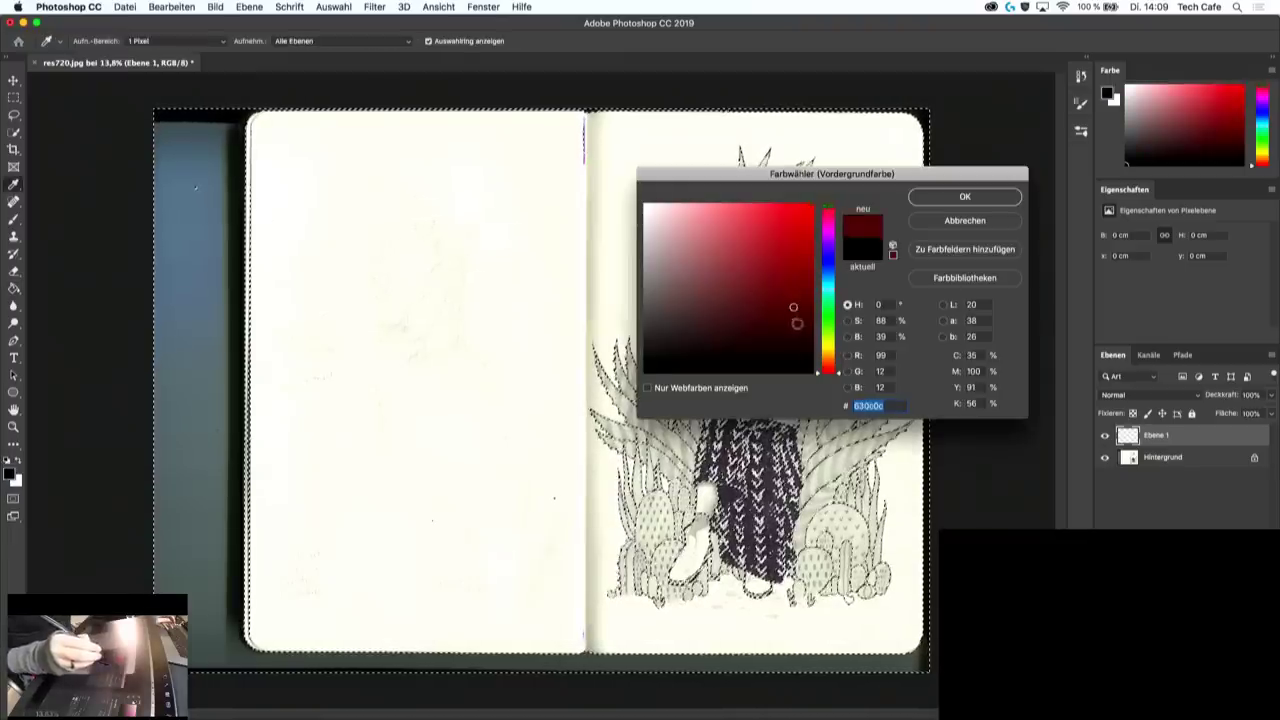
left_click(794, 334)
left_click(958, 198)
- Fill the selected line art on Ebene 1 with dark red and clear the selection
key("g")
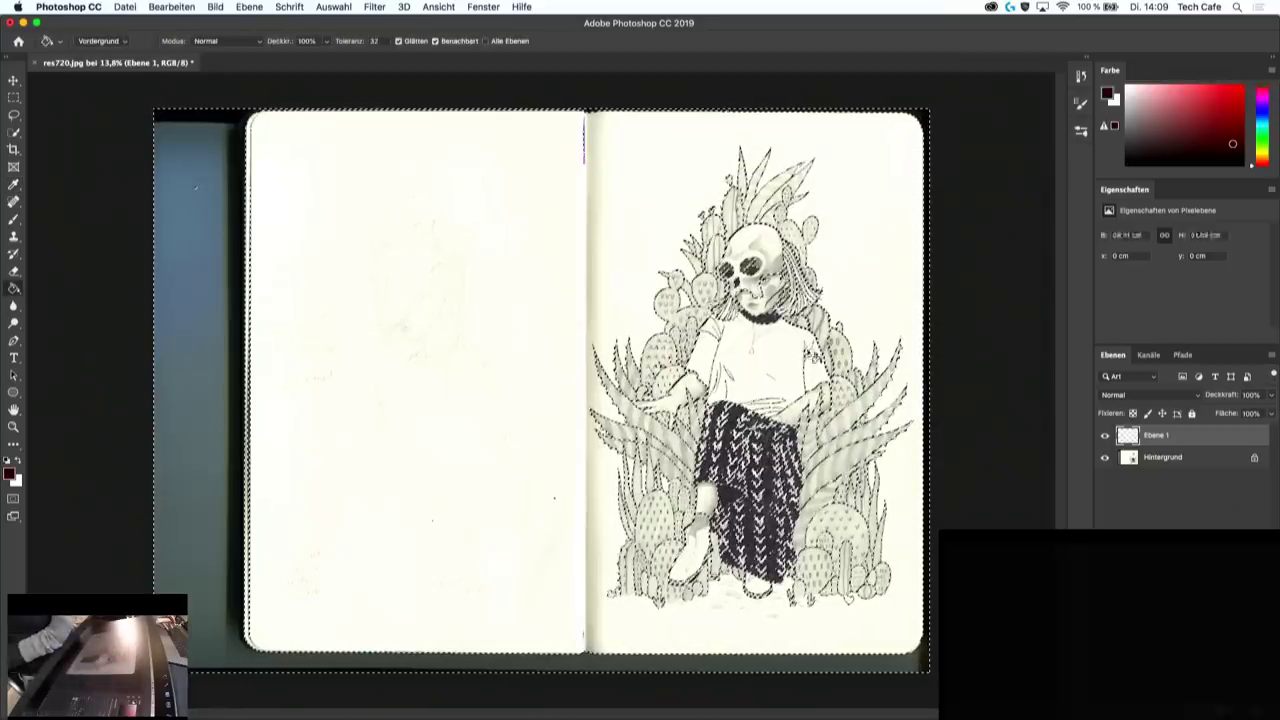
left_click(196, 186)
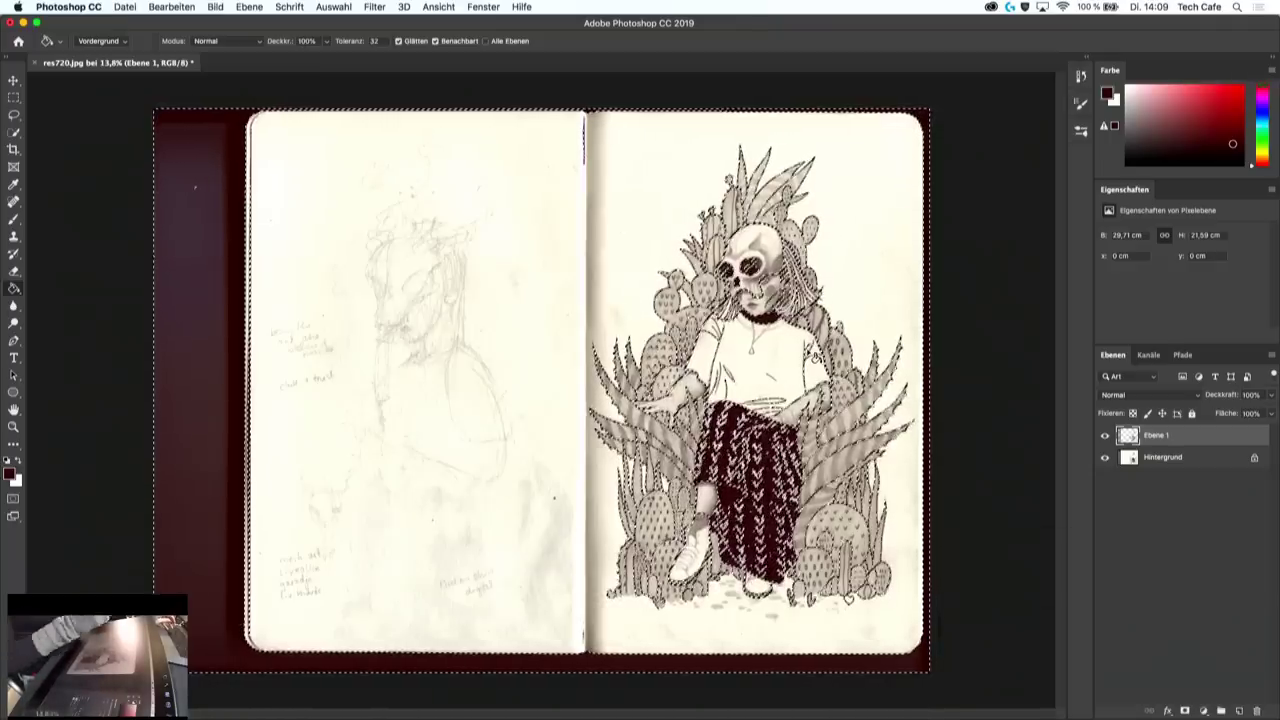
key("m")
key("ctrl+d")
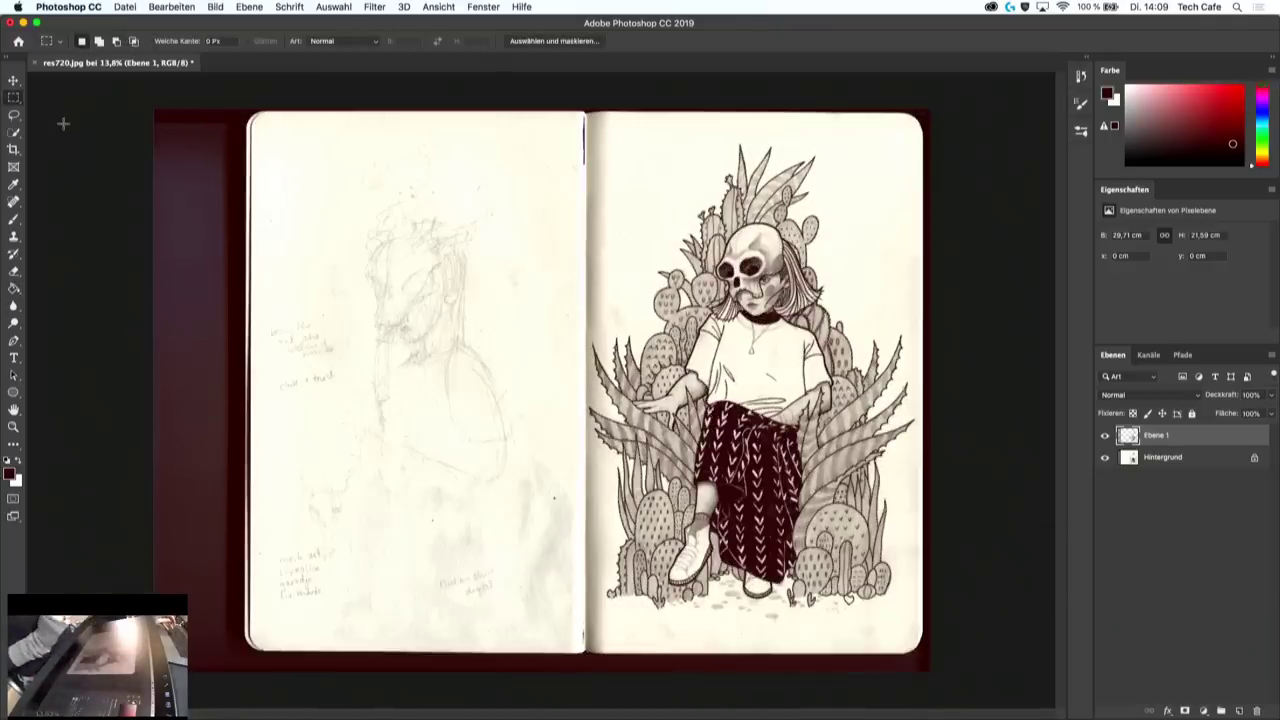
left_click(1223, 463)
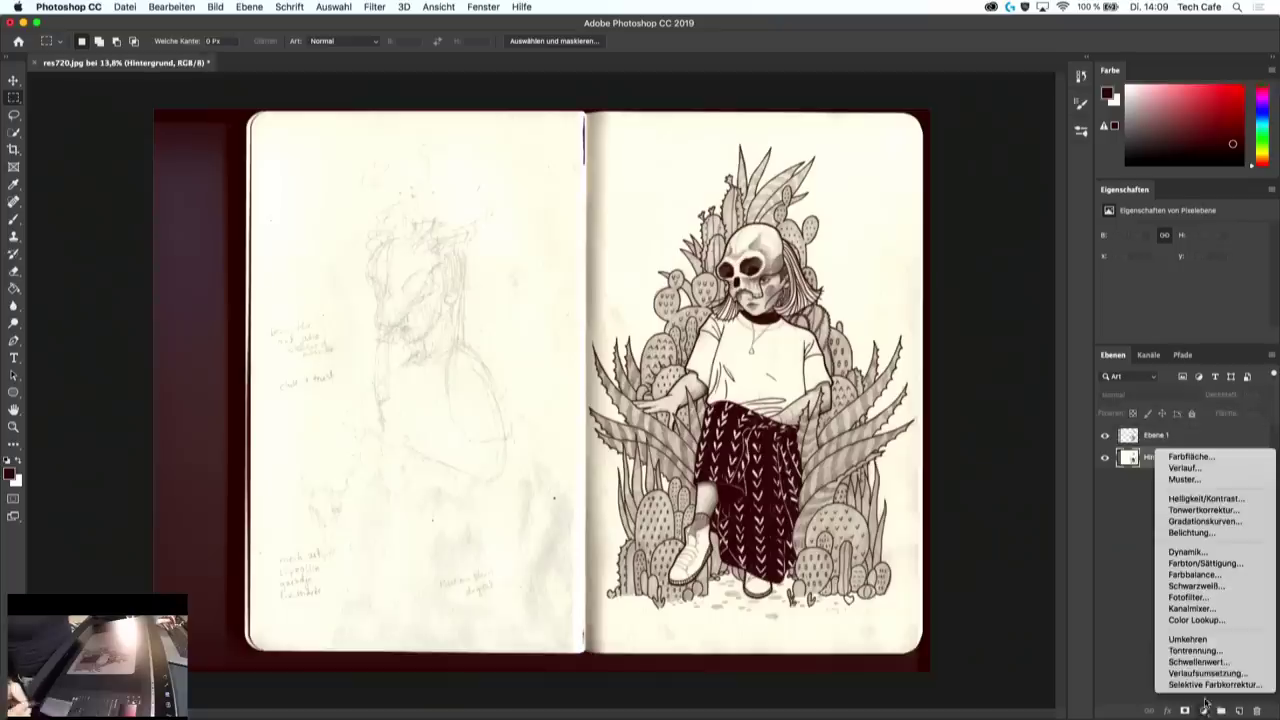
- Add a white Farbfläche fill layer above Hintergrund and toggle layer visibility to check the line art
left_click(1203, 710)
left_click(1220, 459)
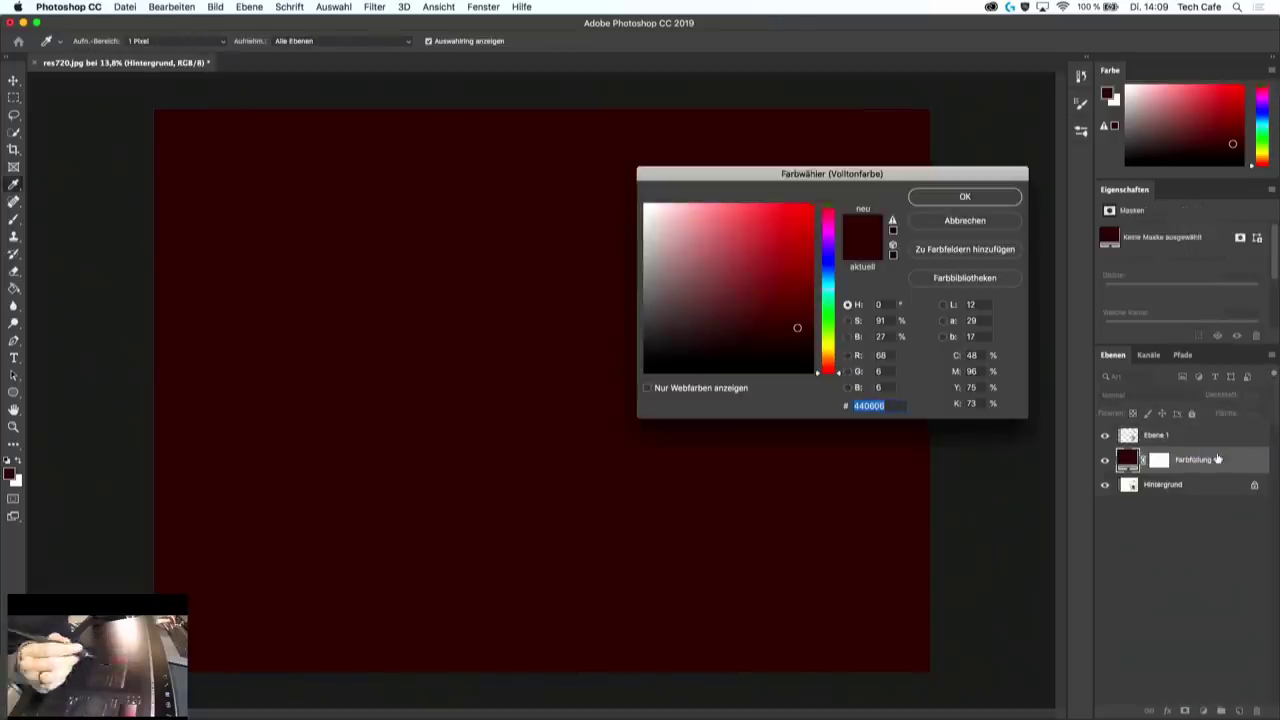
left_click_drag(780, 330, 632, 186)
left_click(954, 196)
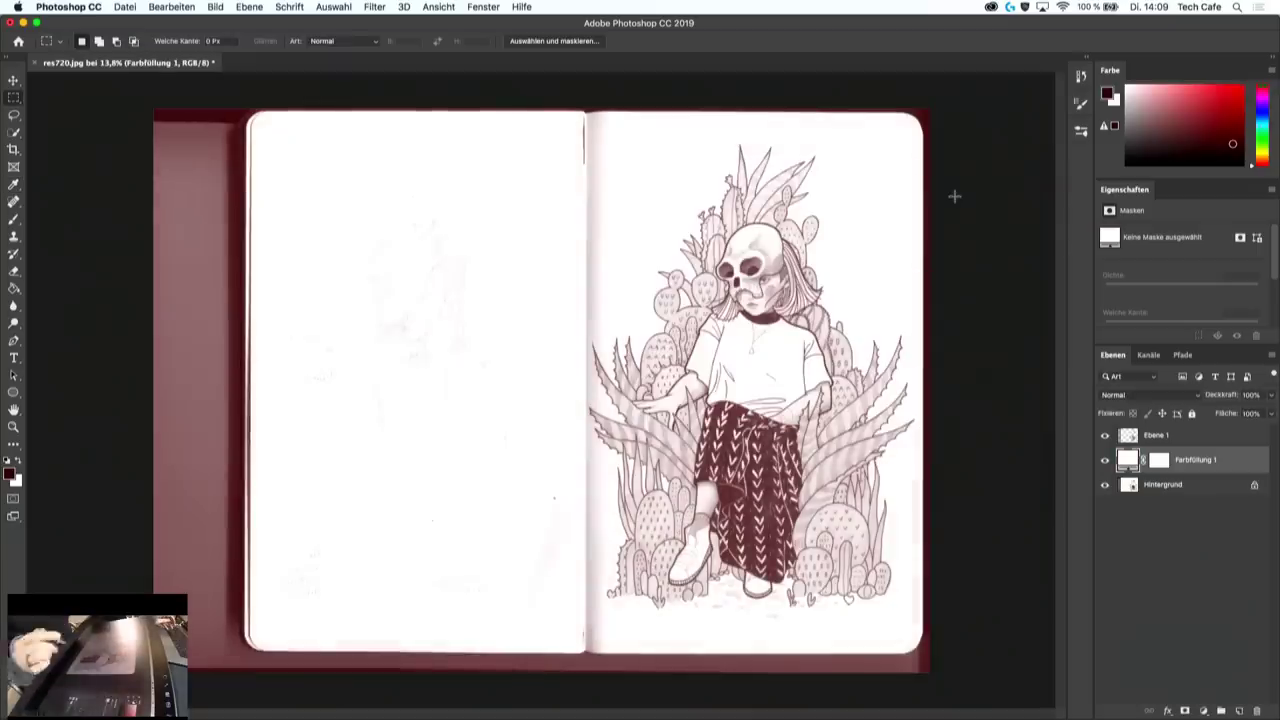
left_click(1105, 460)
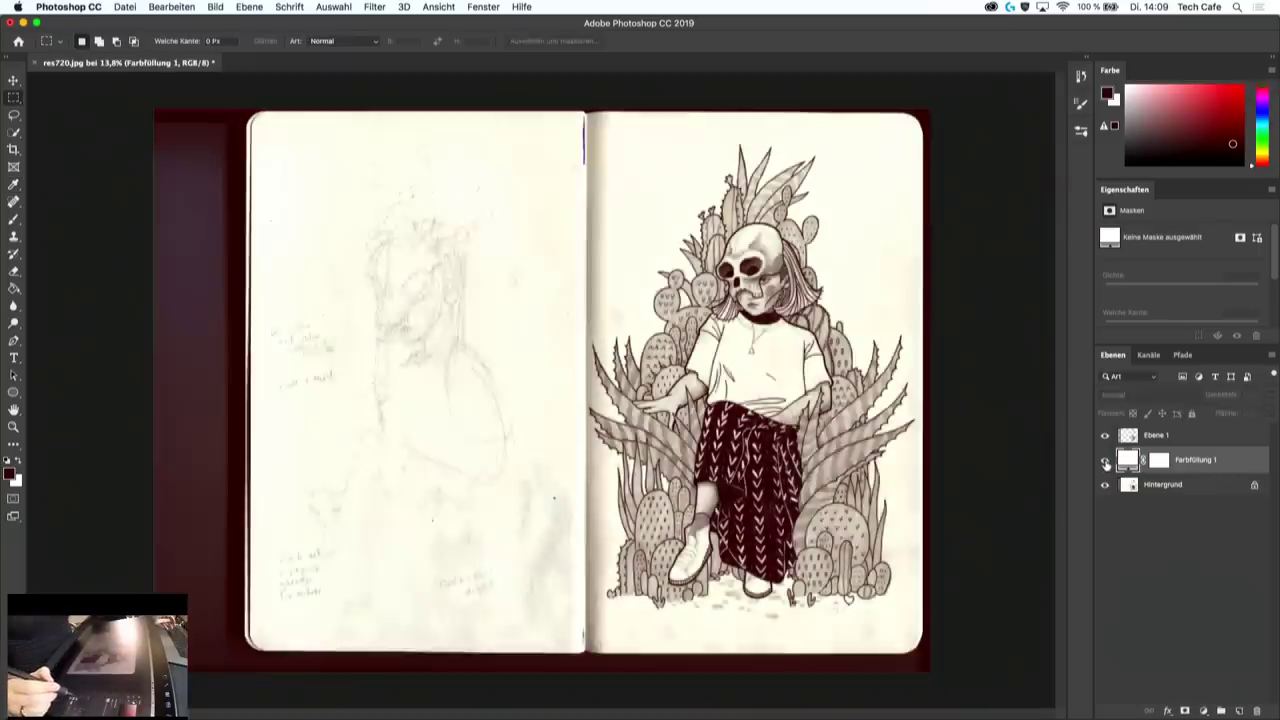
left_click(1105, 435)
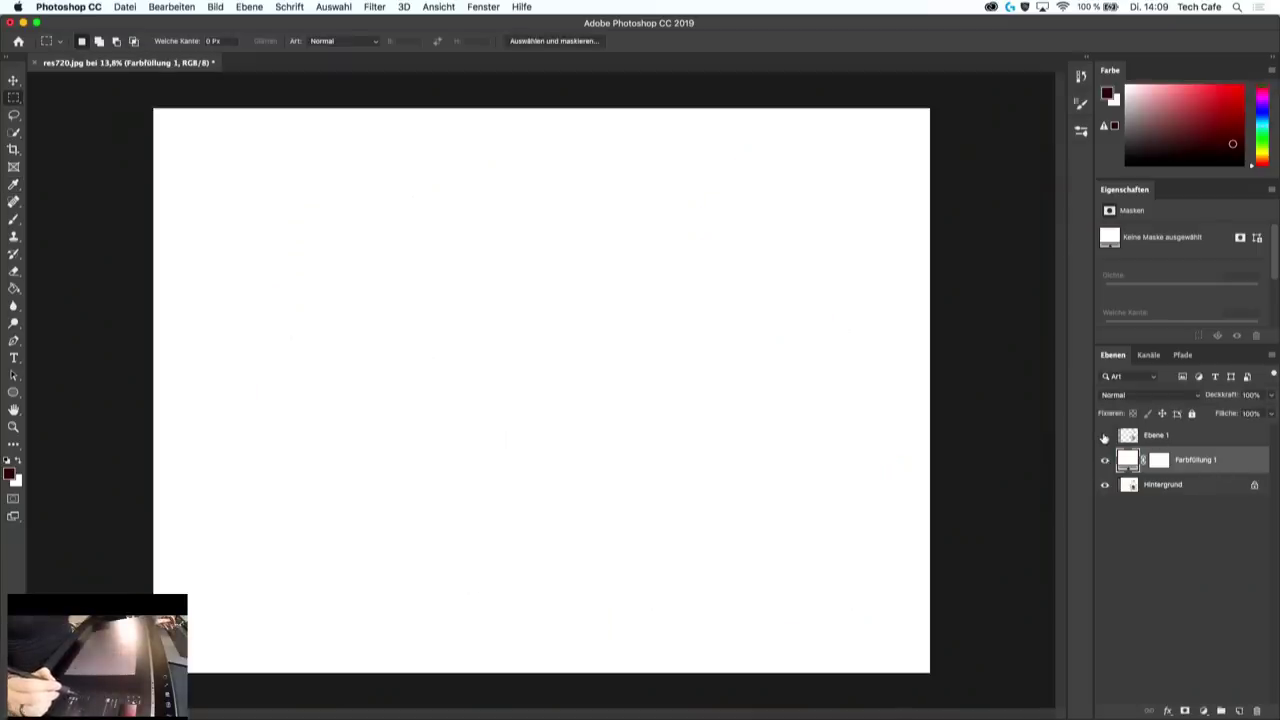
left_click(1105, 436)
left_click(1105, 436)
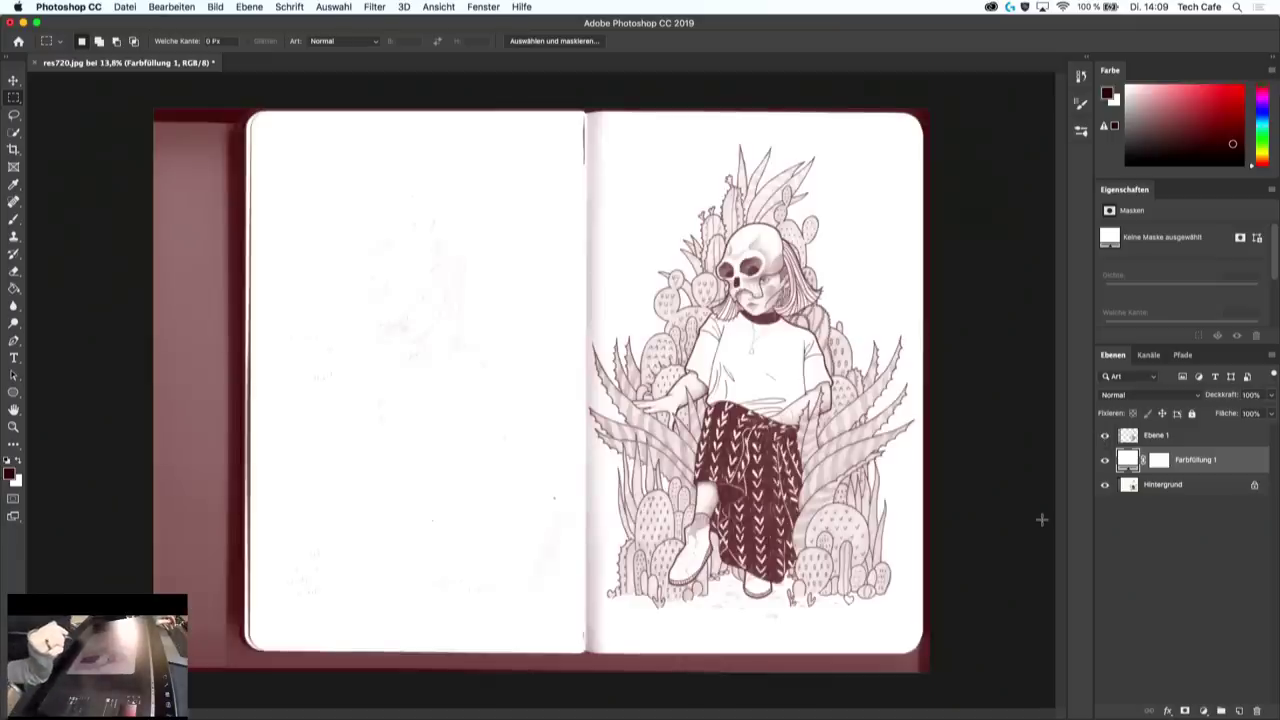
- Crop the canvas at a 3 × 4 ratio around the skull-headed figure on the right-hand page
left_click(14, 151)
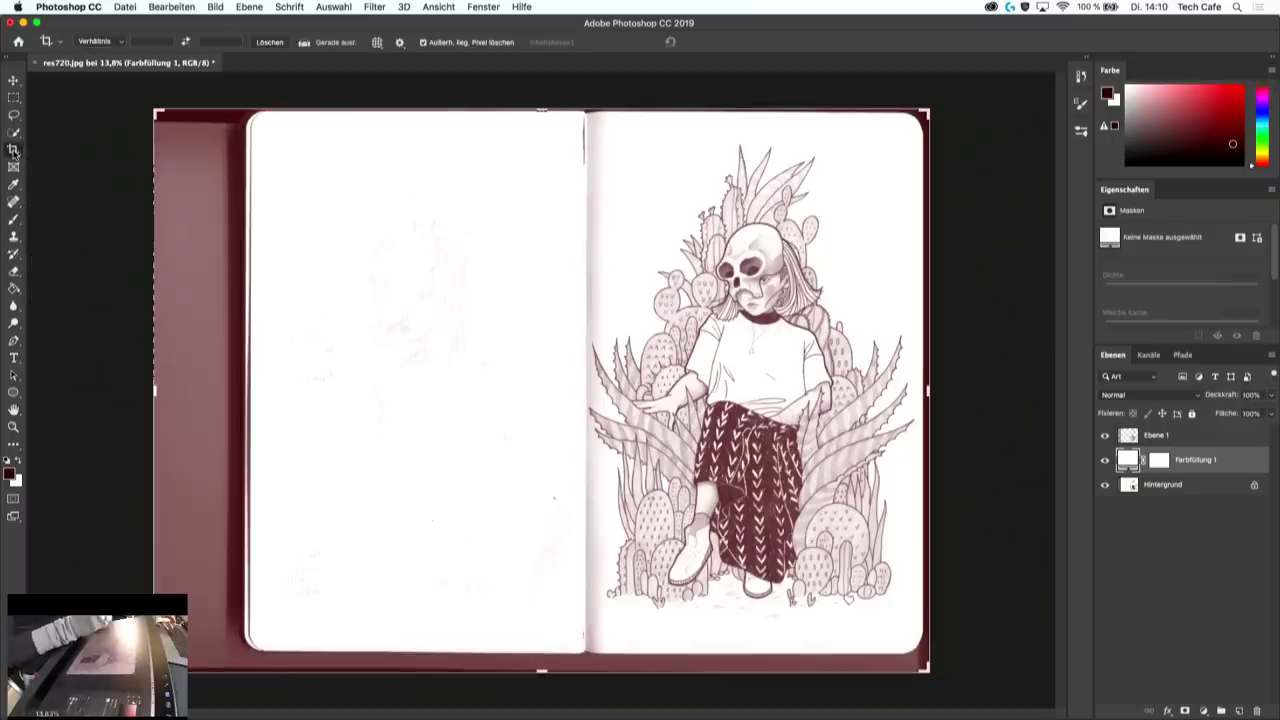
left_click(150, 41)
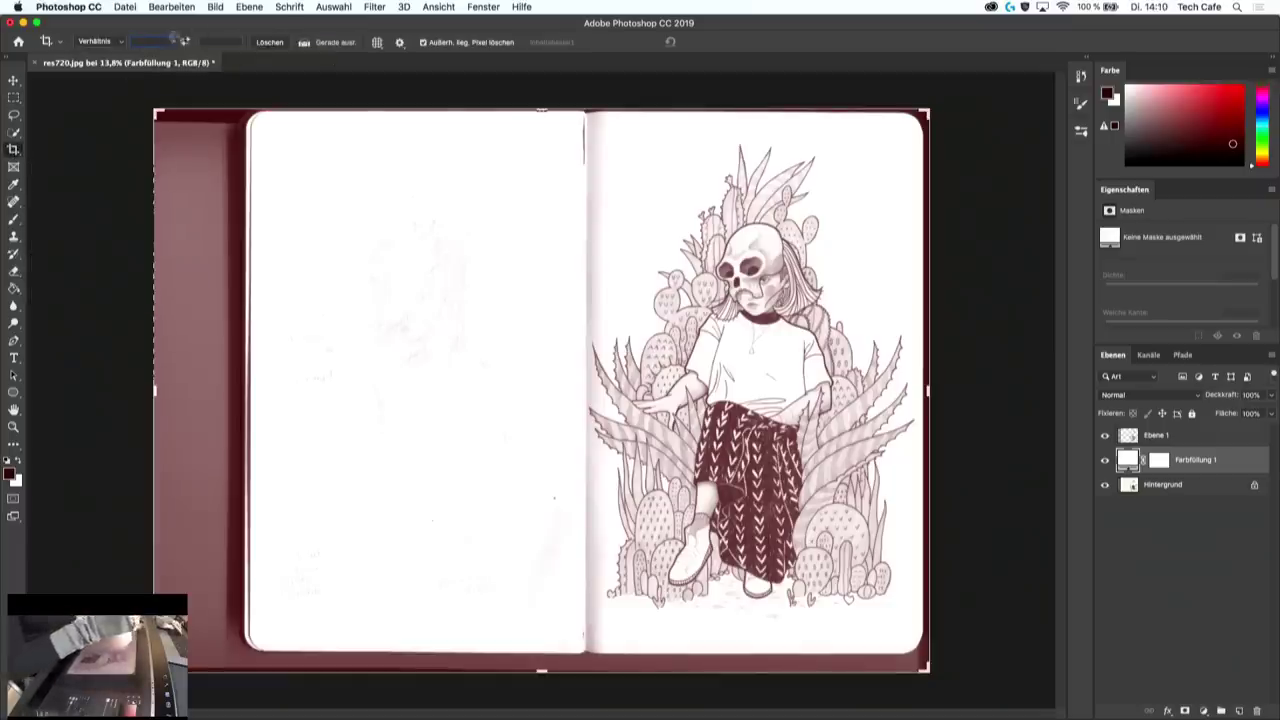
type("3")
type("4")
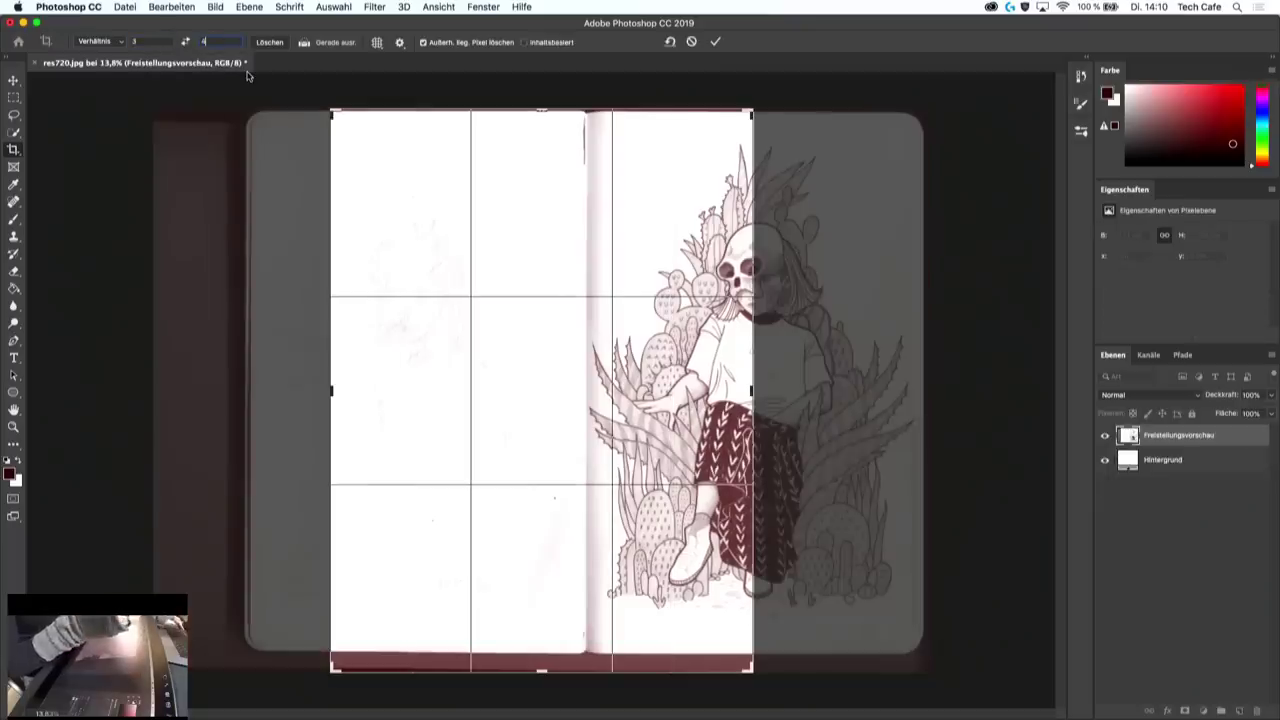
left_click_drag(660, 425, 488, 420)
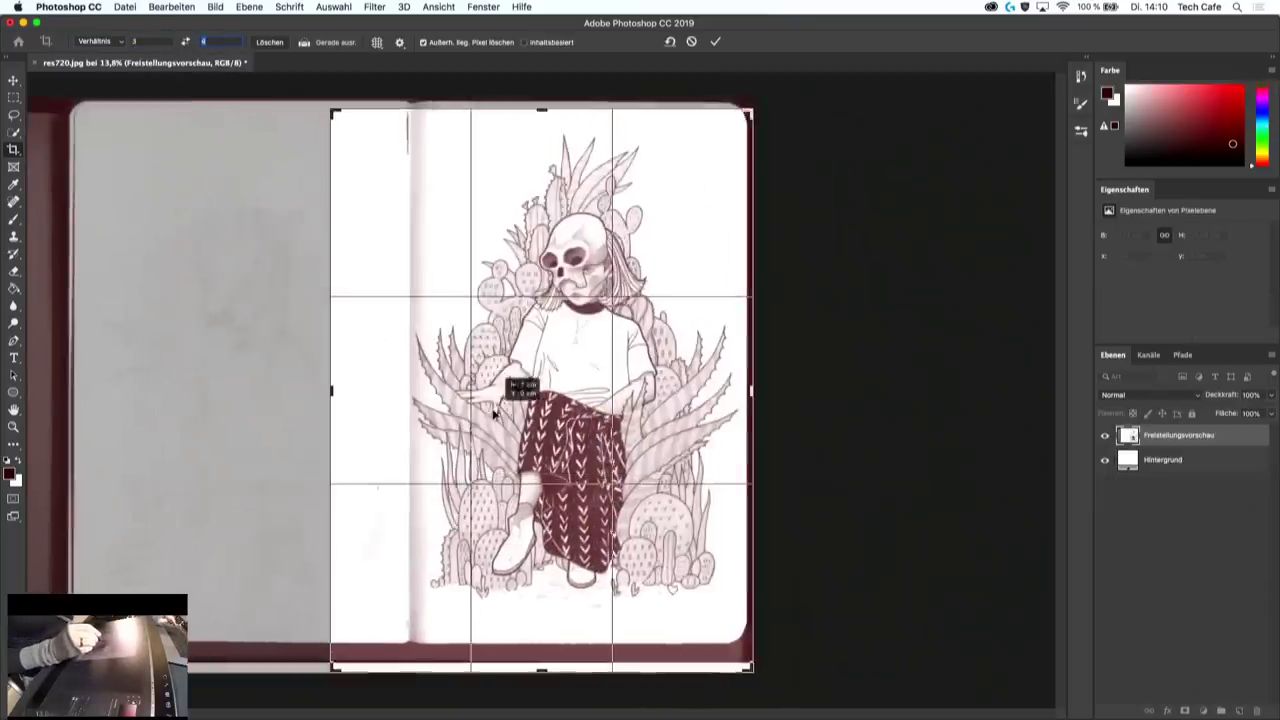
left_click_drag(650, 430, 623, 429)
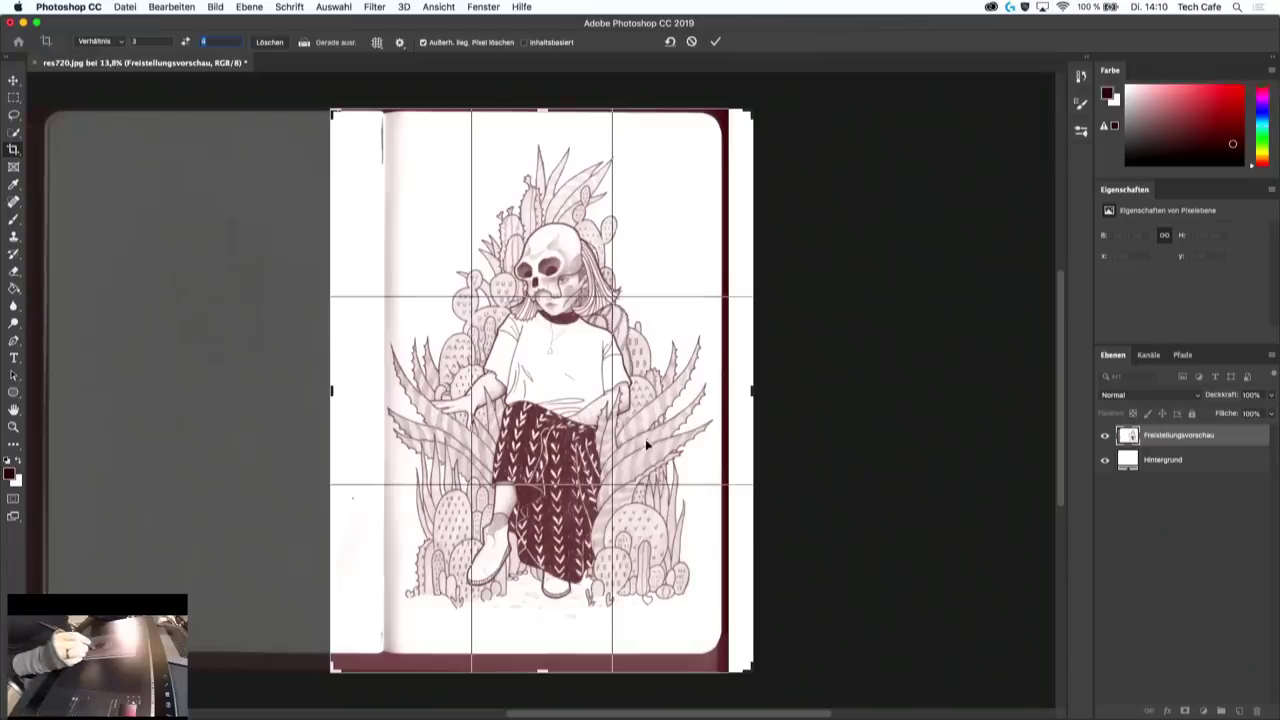
left_click_drag(623, 429, 645, 461)
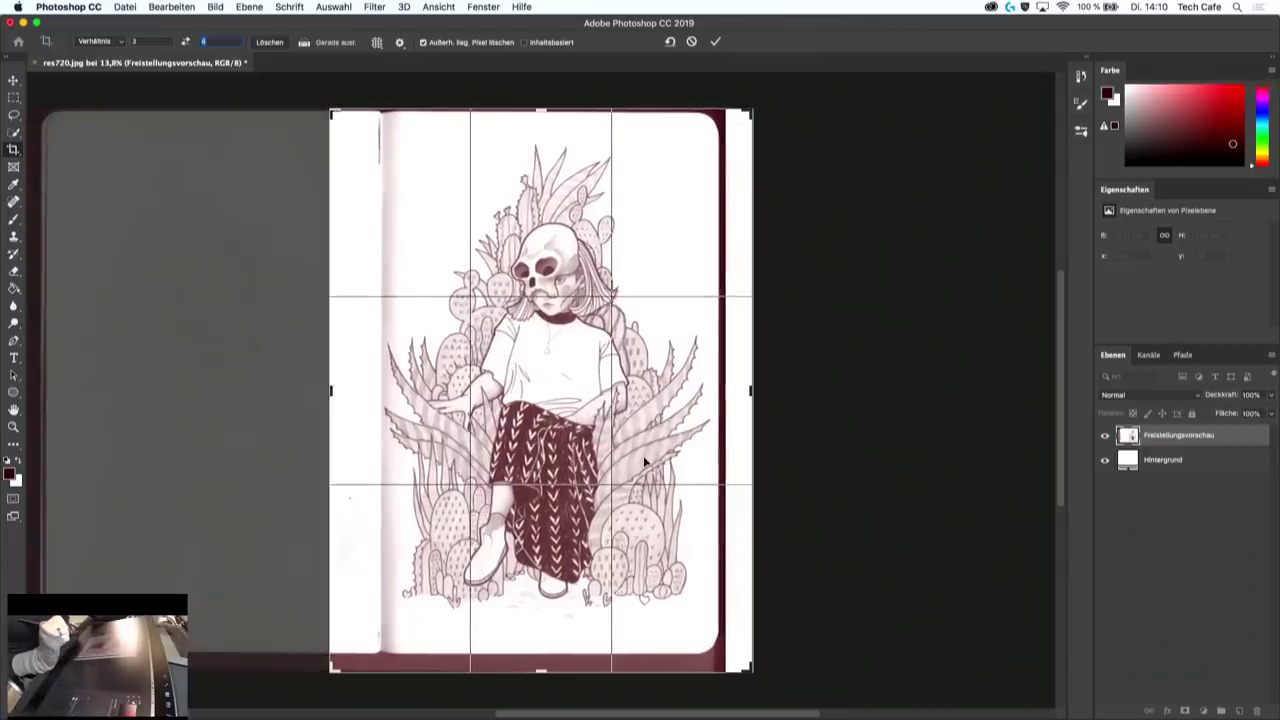
left_click_drag(601, 540, 601, 564)
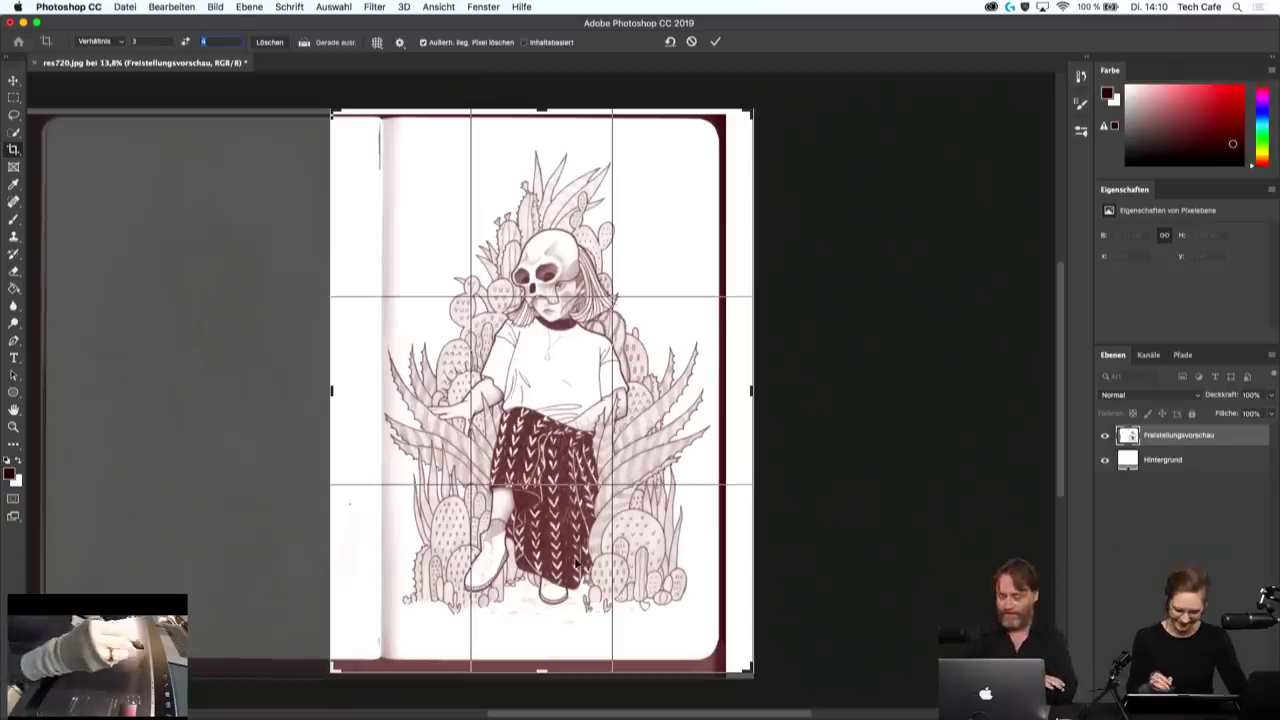
left_click(715, 41)
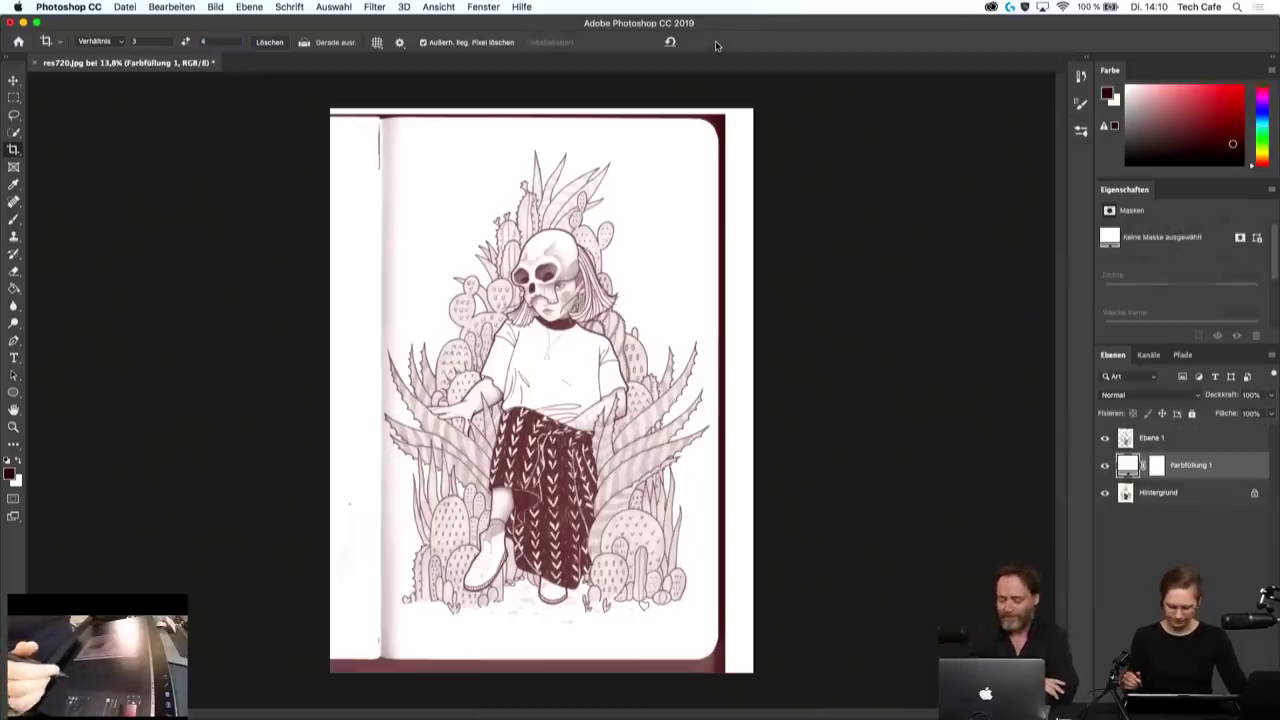
- Add a layer mask to Ebene 1 and target it with a black brush
left_click(1203, 442)
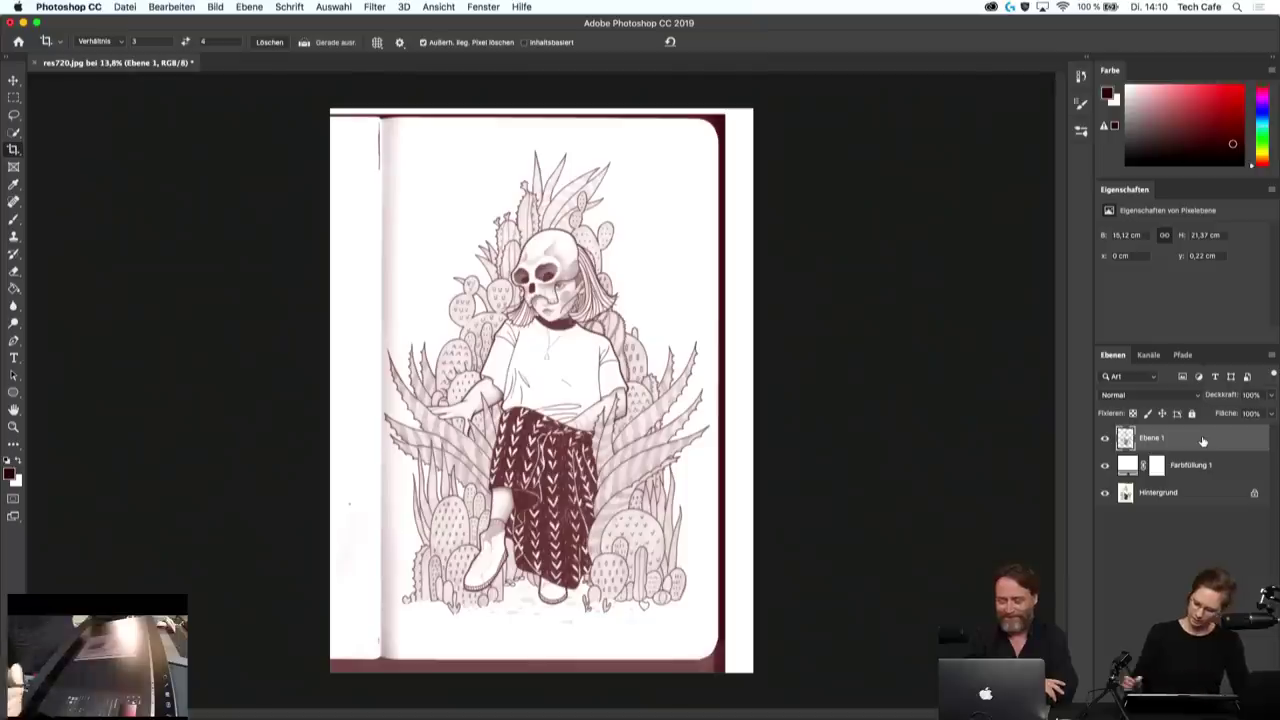
key("ctrl+alt+m")
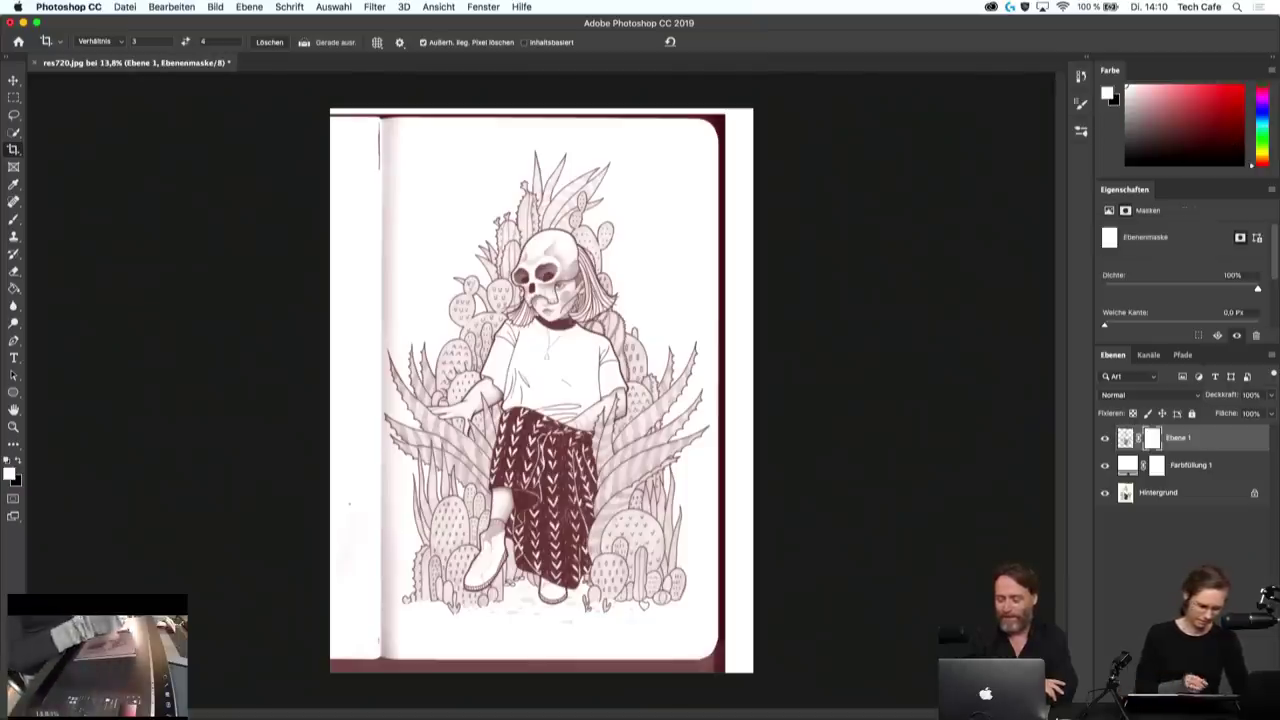
key("b")
left_click(21, 461)
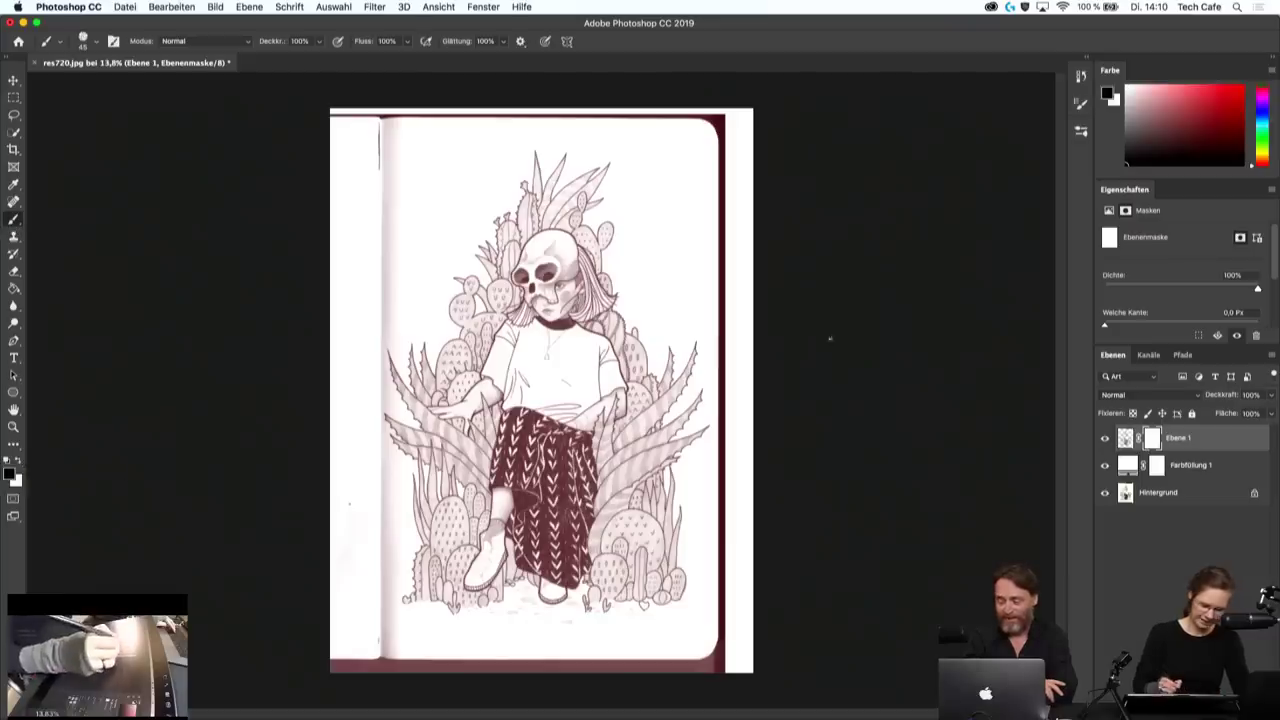
key("ctrl+minus")
key("alt+bracketleft")
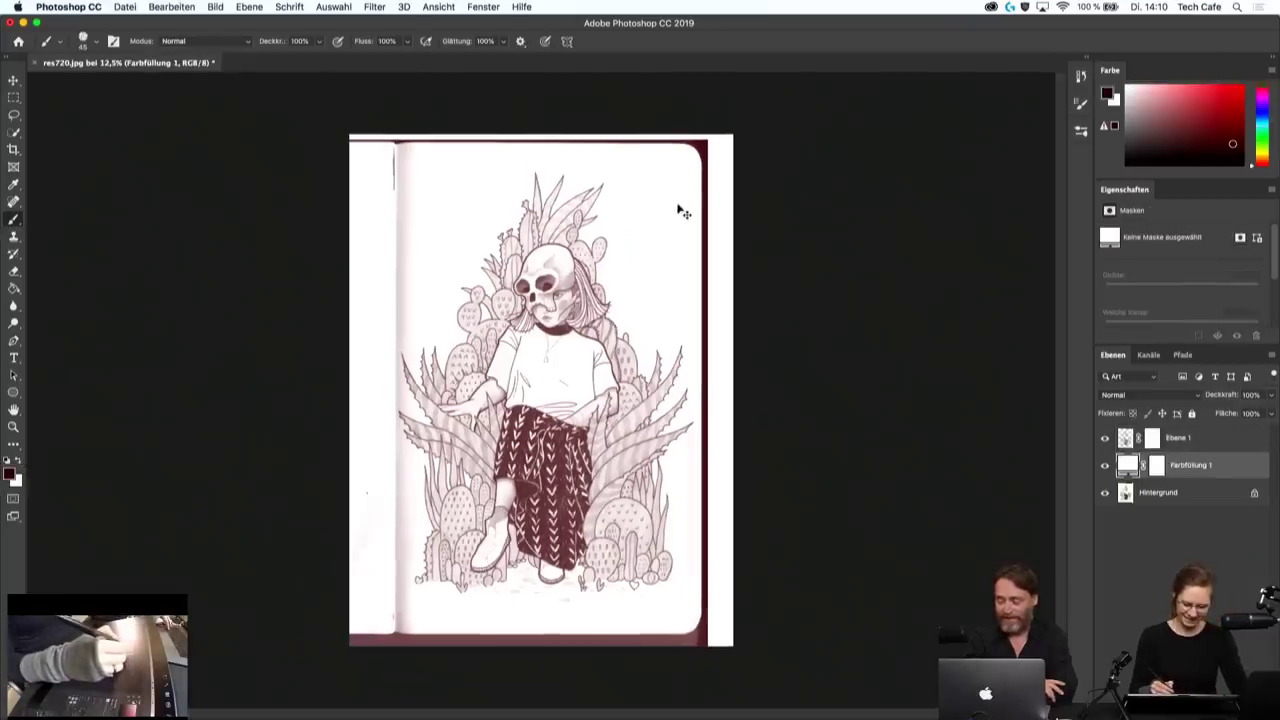
left_click(755, 215)
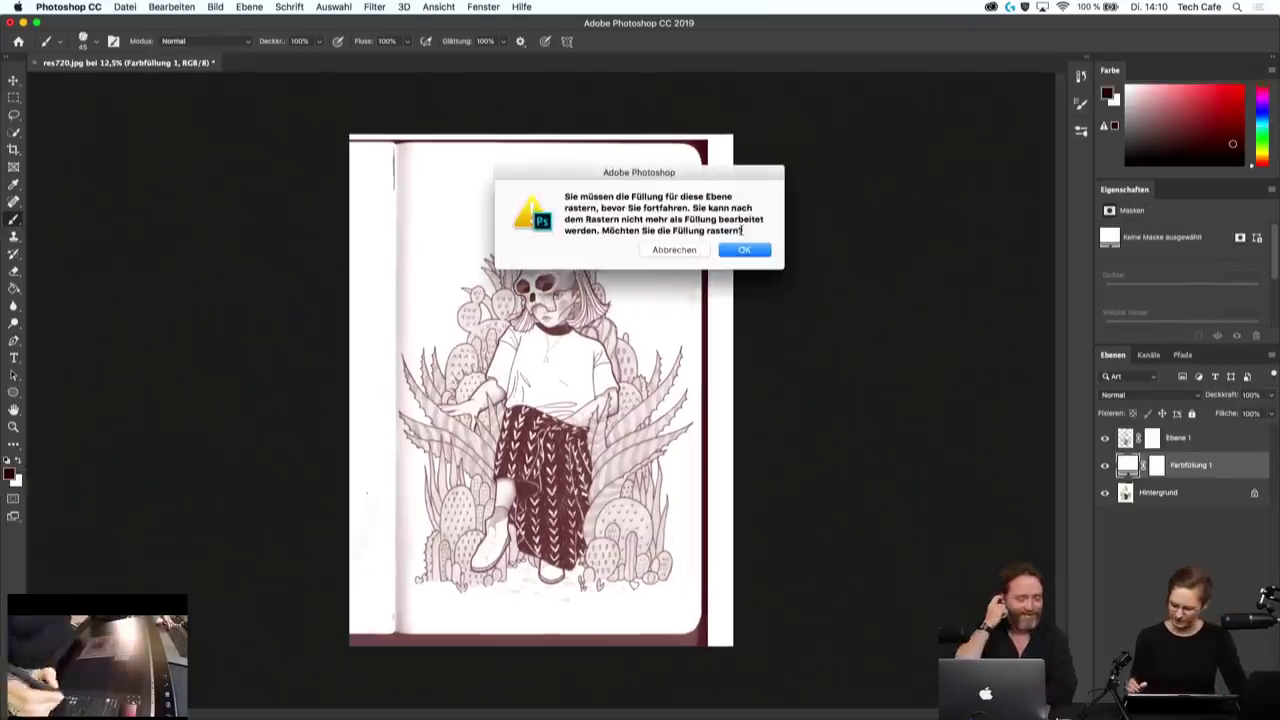
left_click(684, 251)
left_click(1172, 440)
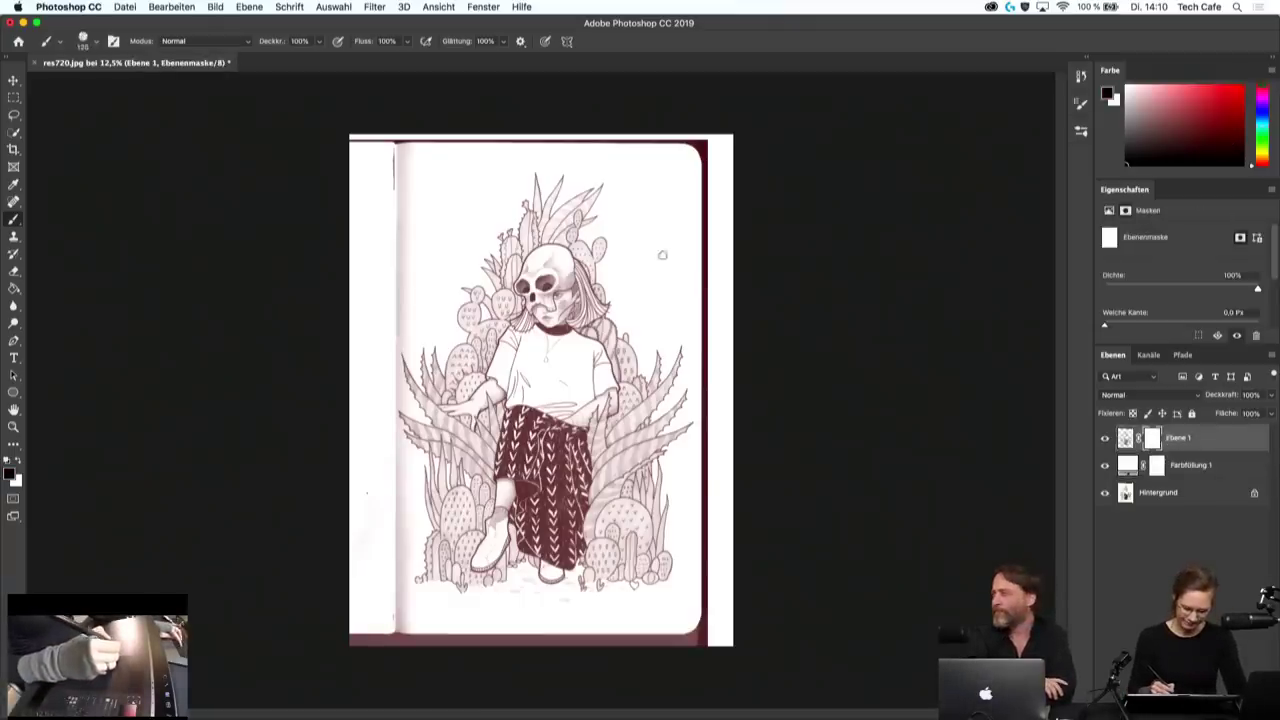
- Choose the 'Rund, hart, Druck, Größe' brush preset from the general brushes
right_click(662, 255)
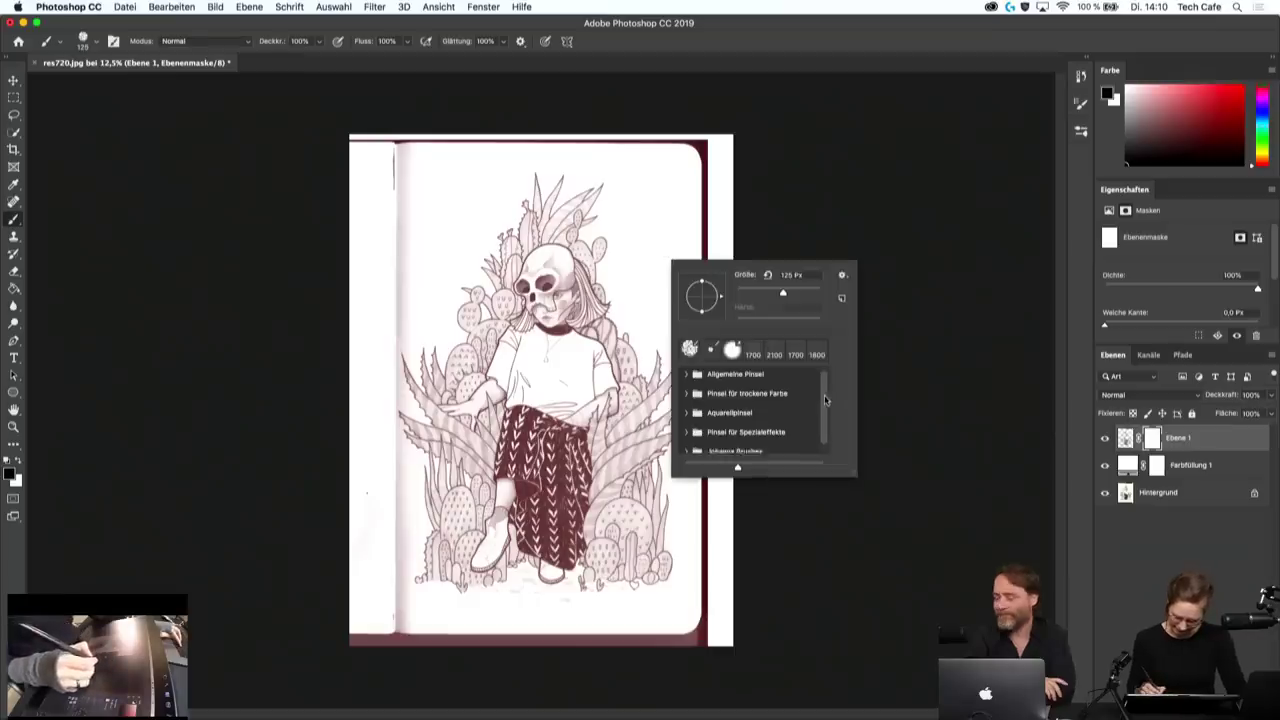
left_click(686, 377)
scroll(833, 398, "down", 2)
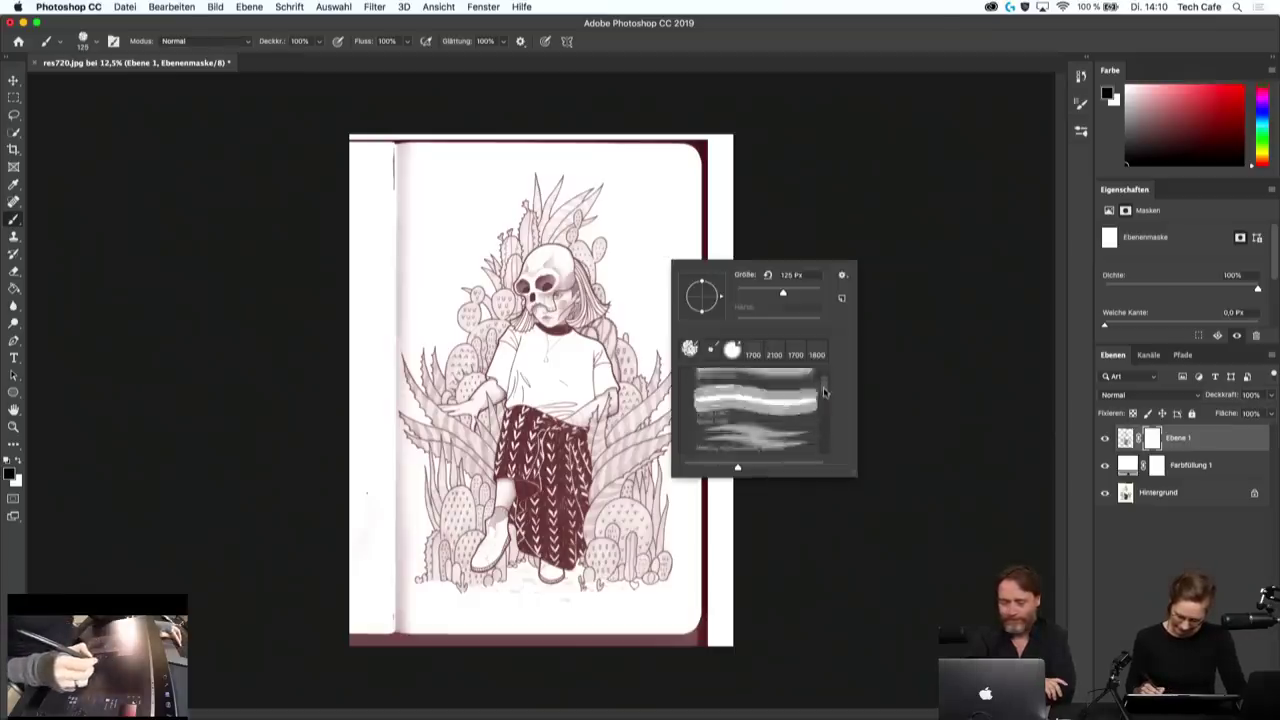
scroll(831, 398, "down", 1)
scroll(828, 397, "down", 1)
scroll(825, 397, "down", 1)
scroll(825, 394, "down", 1)
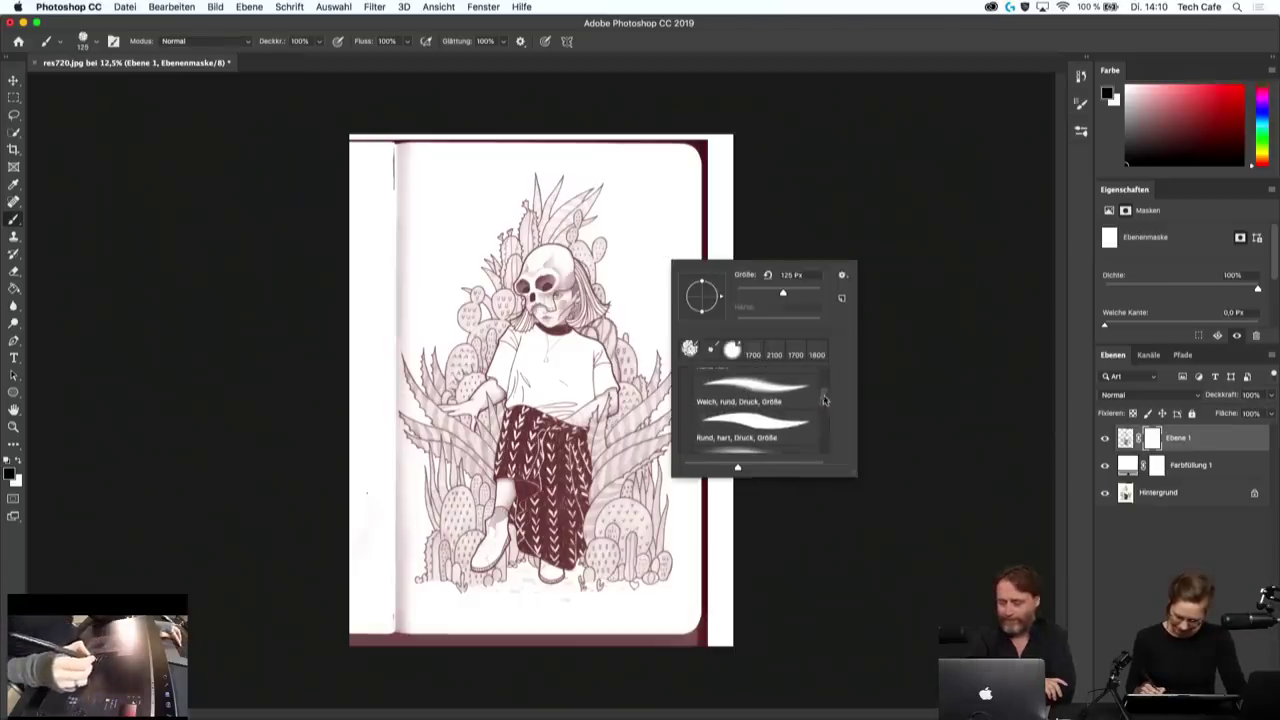
left_click(768, 445)
left_click(678, 188)
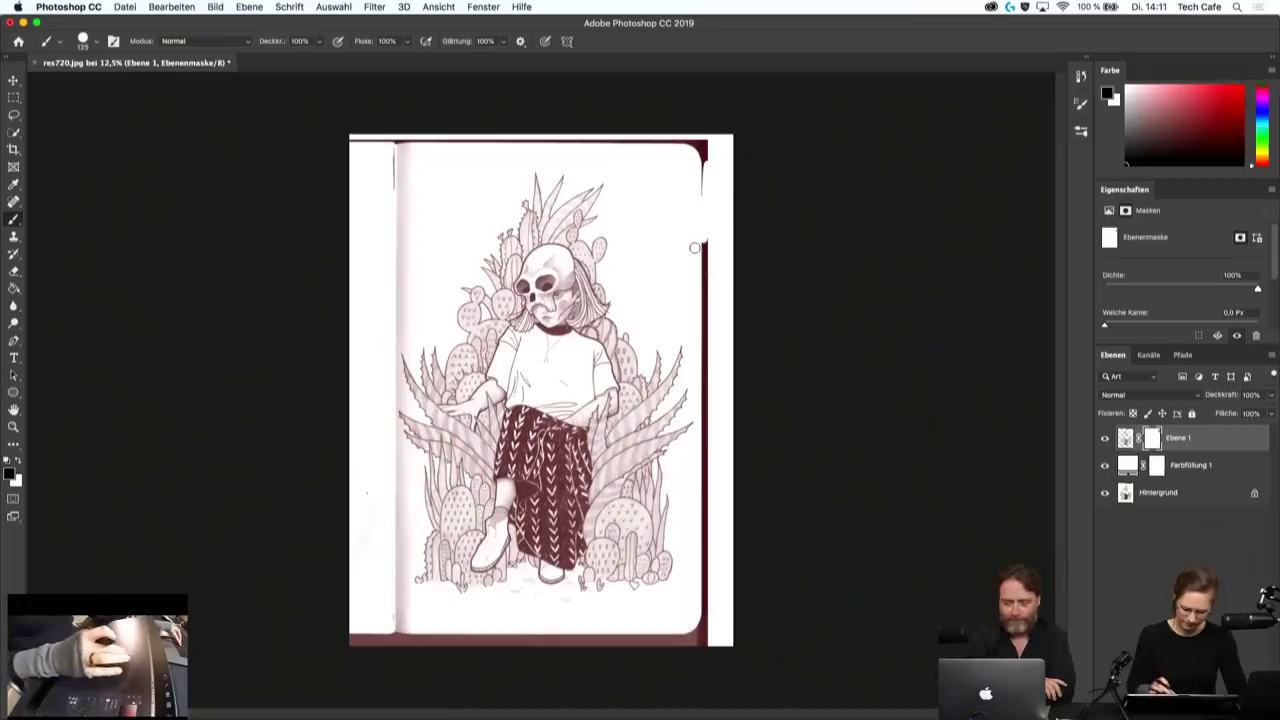
scroll(538, 625, "up", 3)
left_click(783, 135, "ctrl")
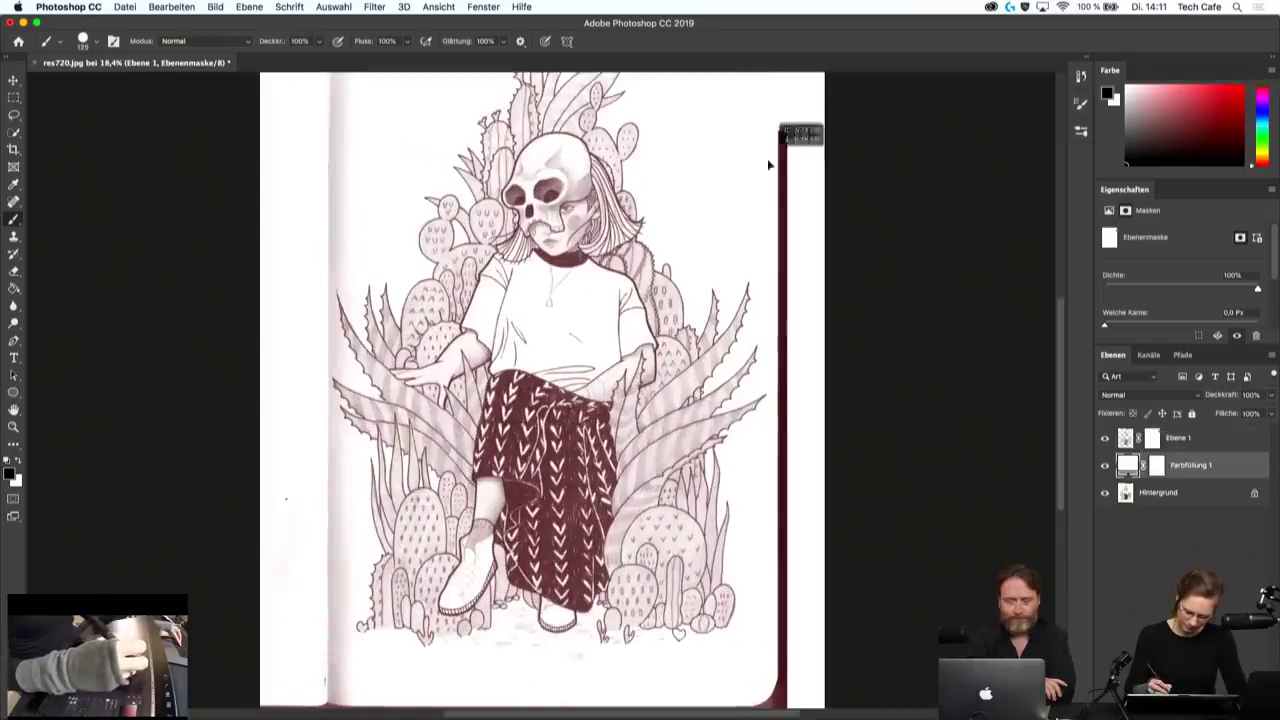
left_click(1155, 441, "ctrl")
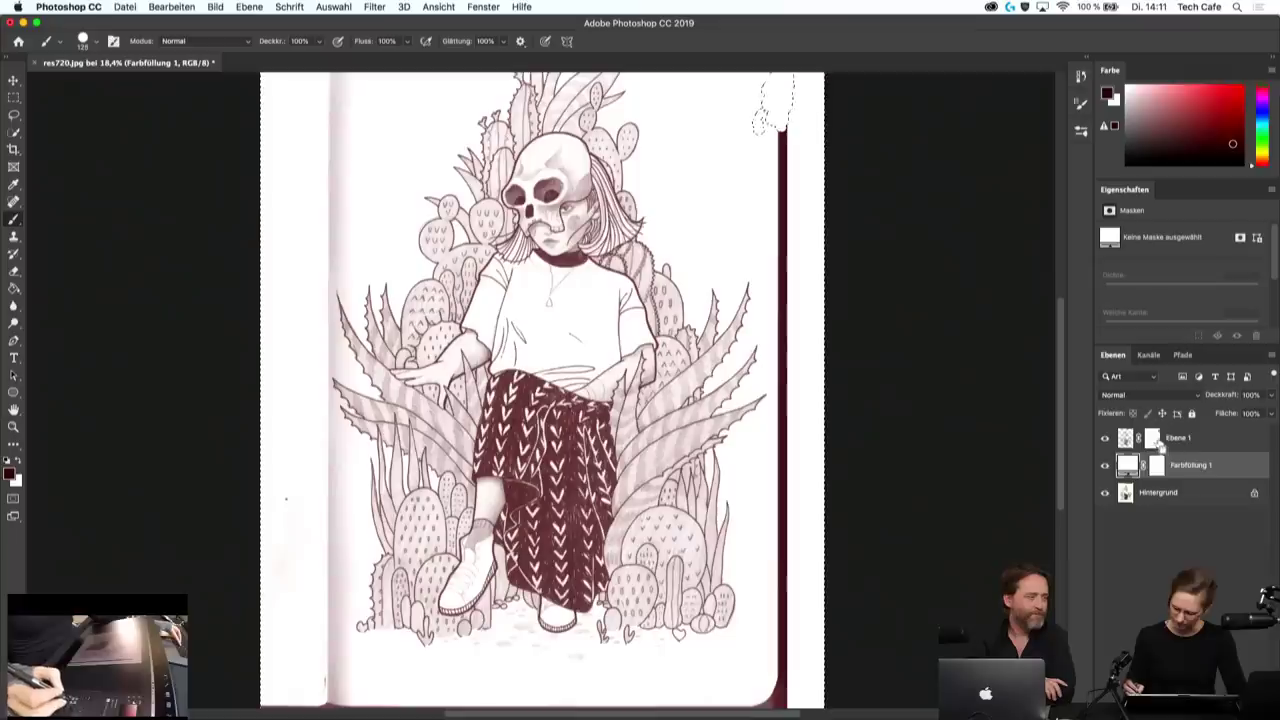
key("m")
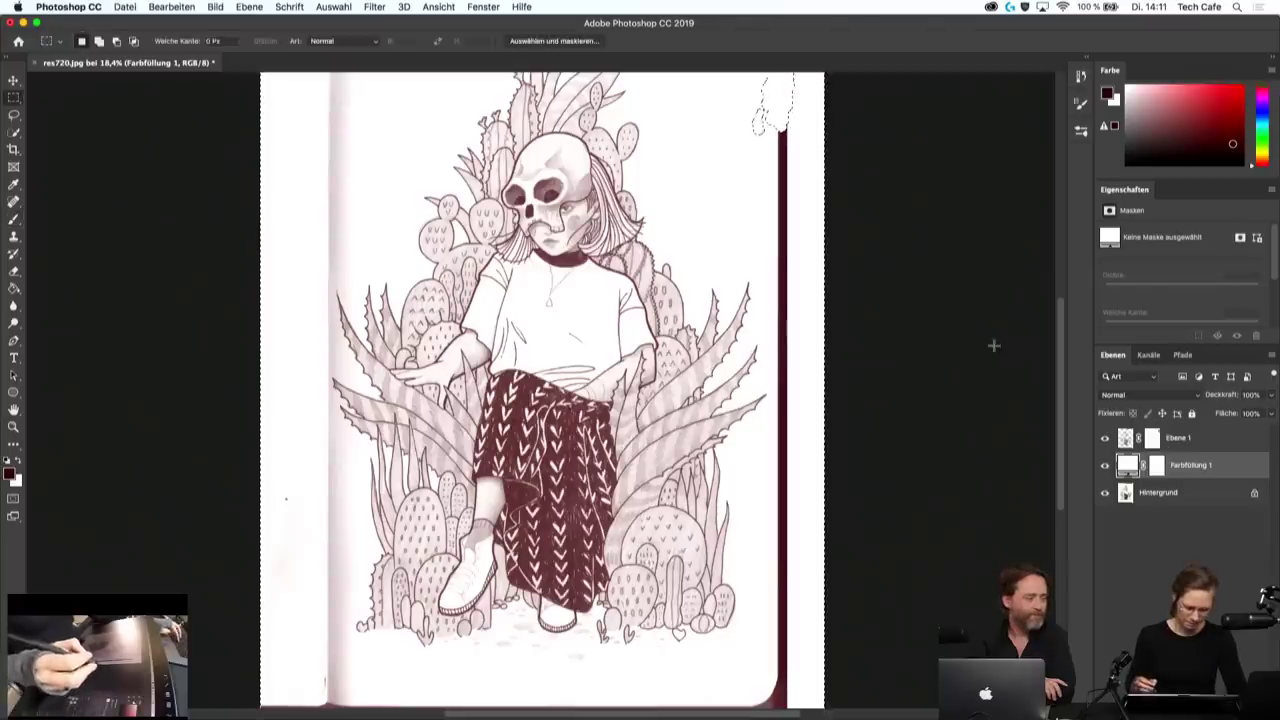
key("ctrl+alt+a")
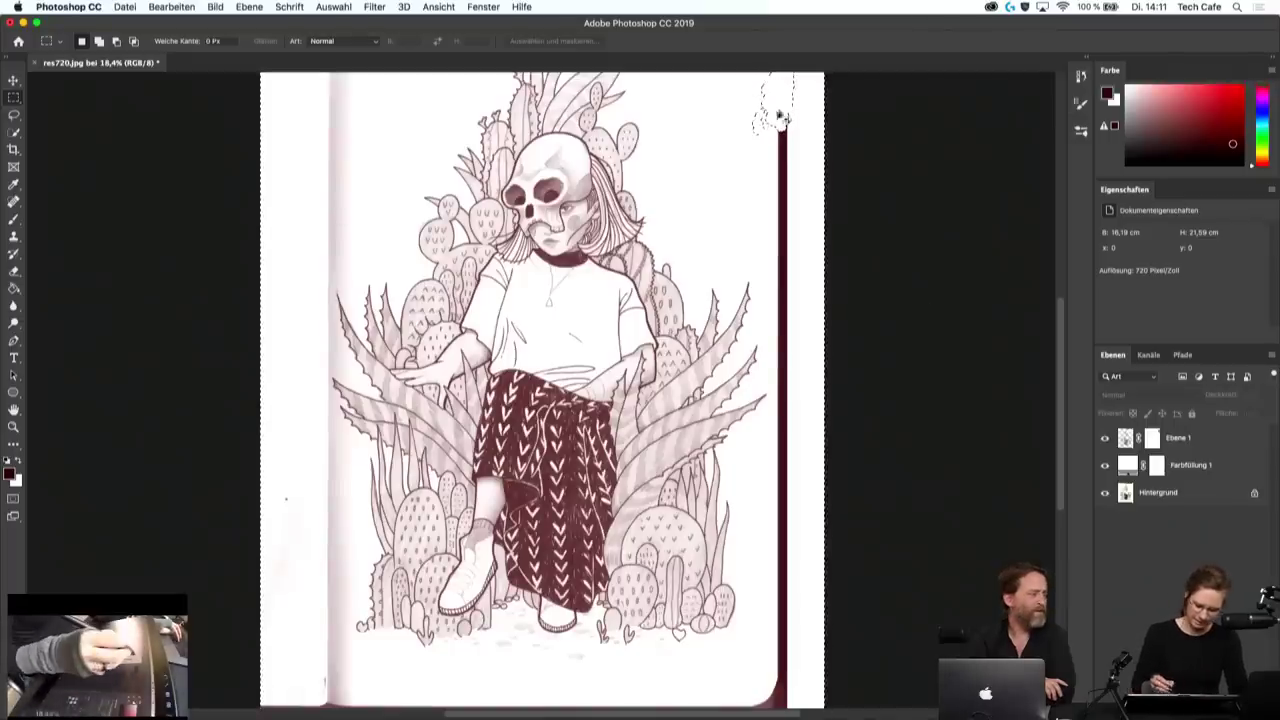
right_click(1152, 437)
left_click(1194, 466, "shift")
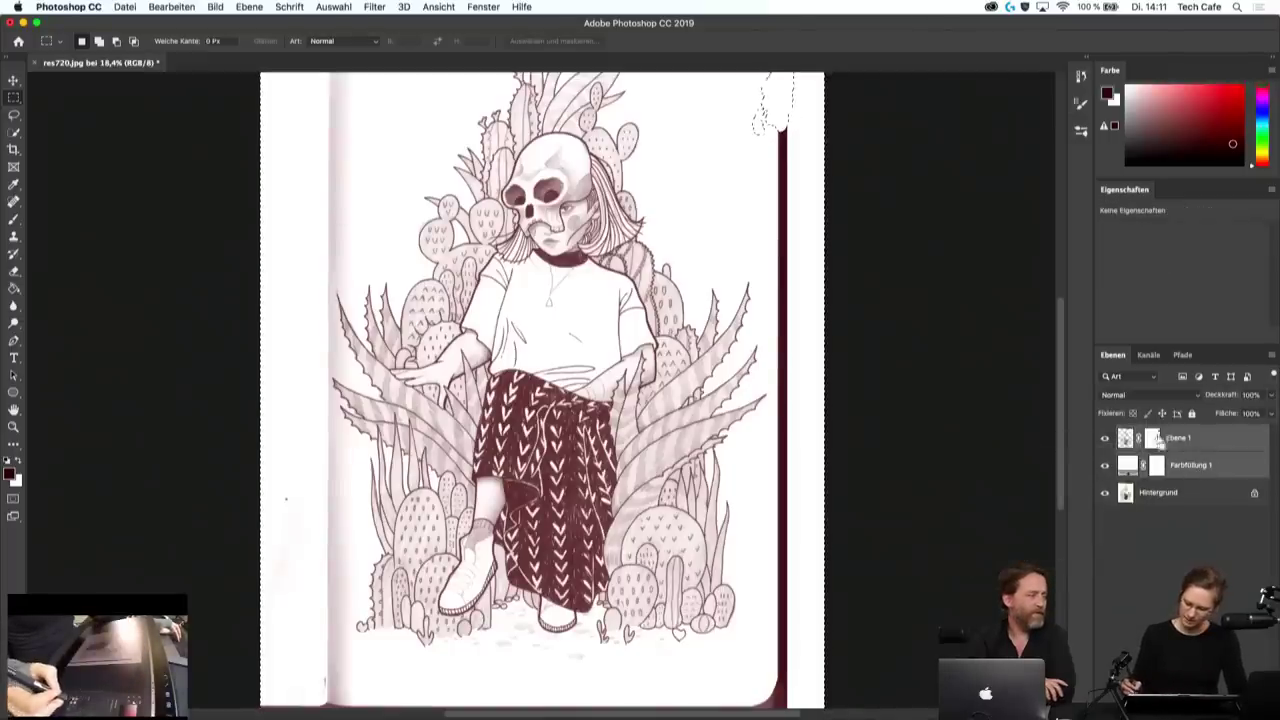
left_click(1190, 465)
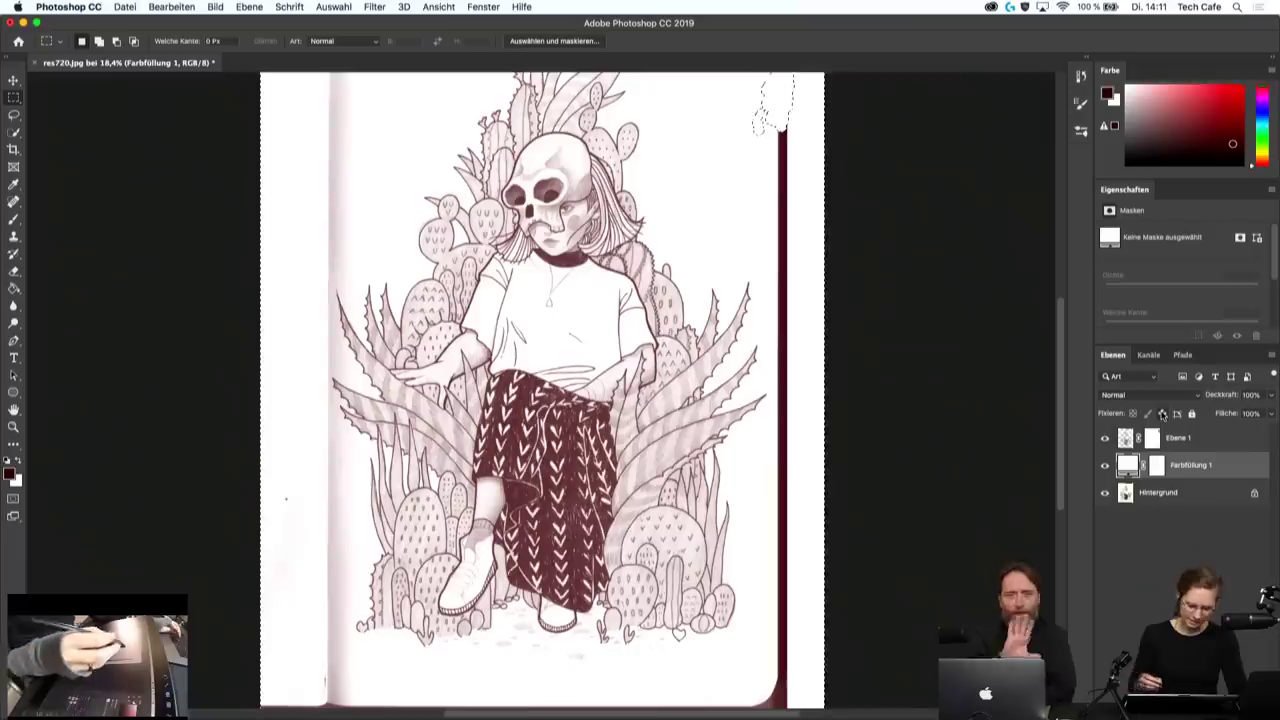
left_click(14, 114)
left_click(126, 152)
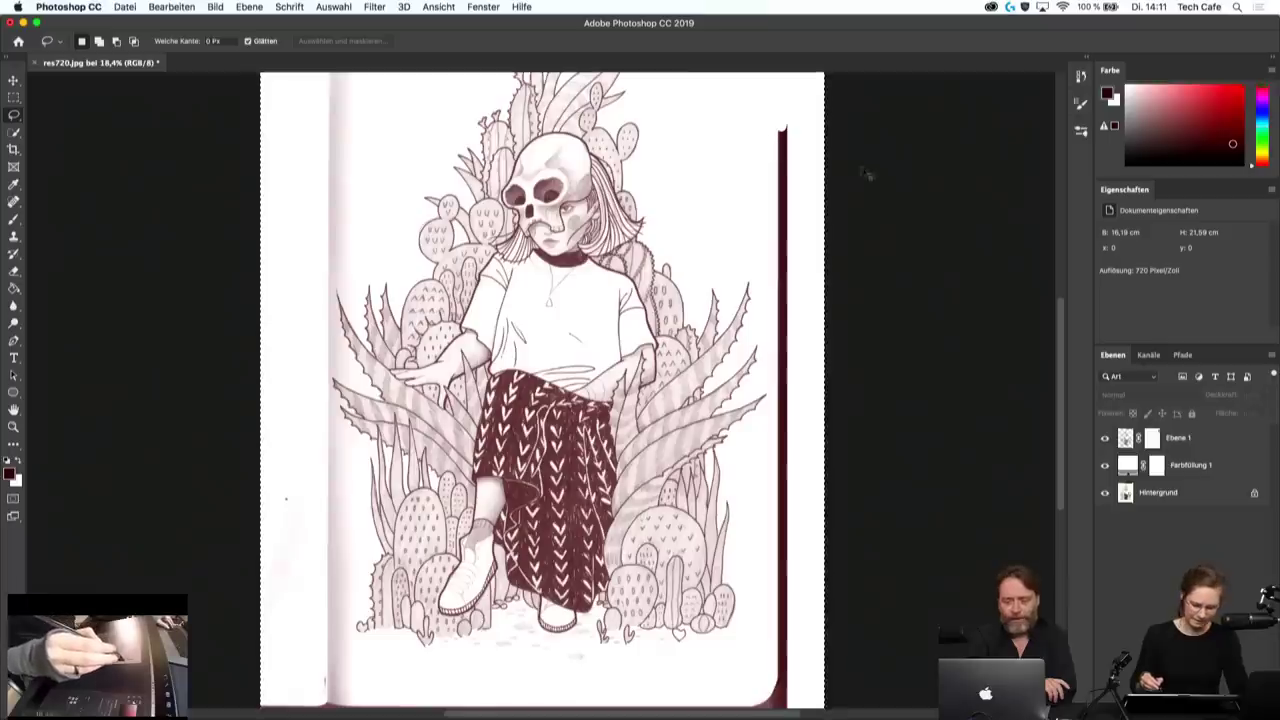
key("m")
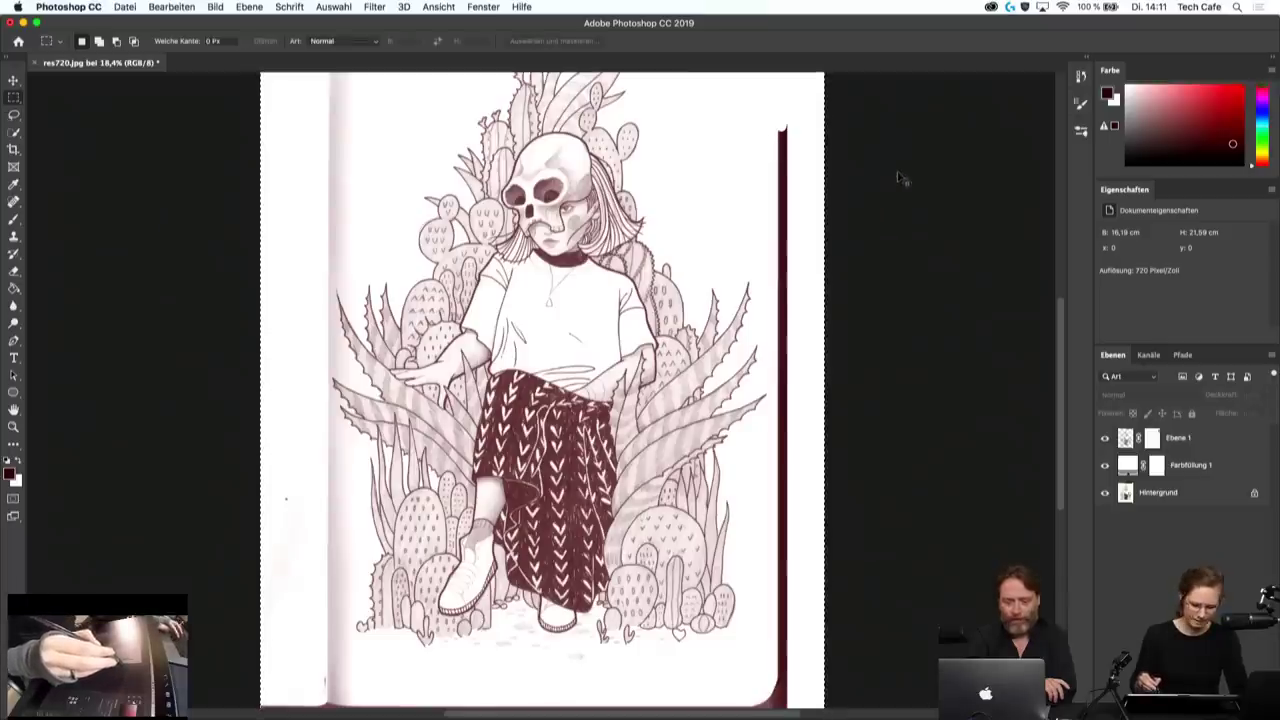
left_click(13, 81)
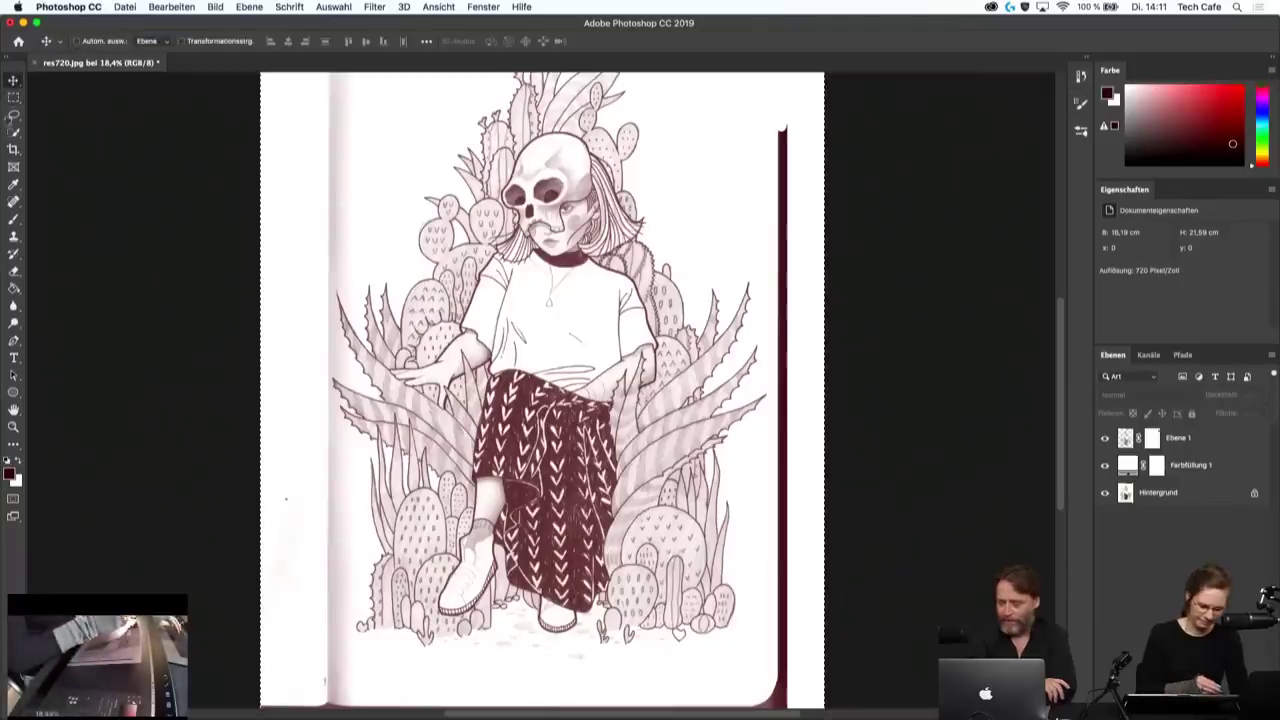
left_click(13, 97)
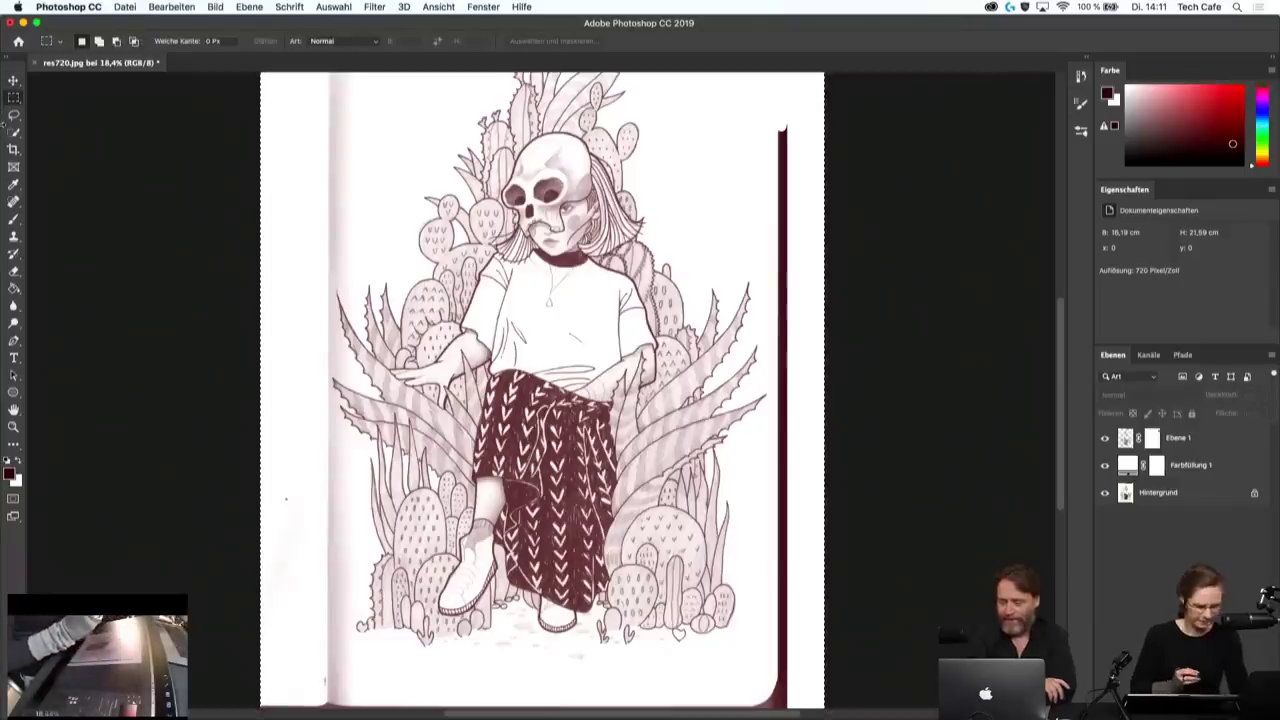
left_click(1153, 437, "super")
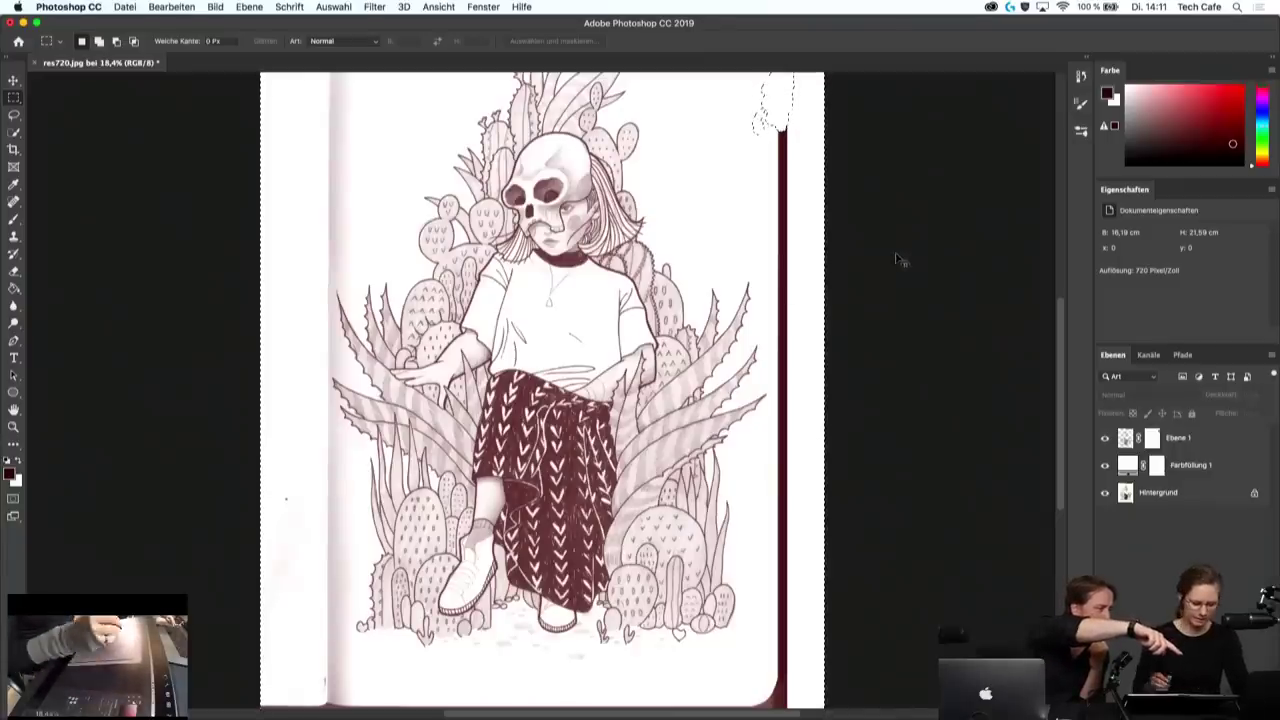
left_click(541, 228, "ctrl")
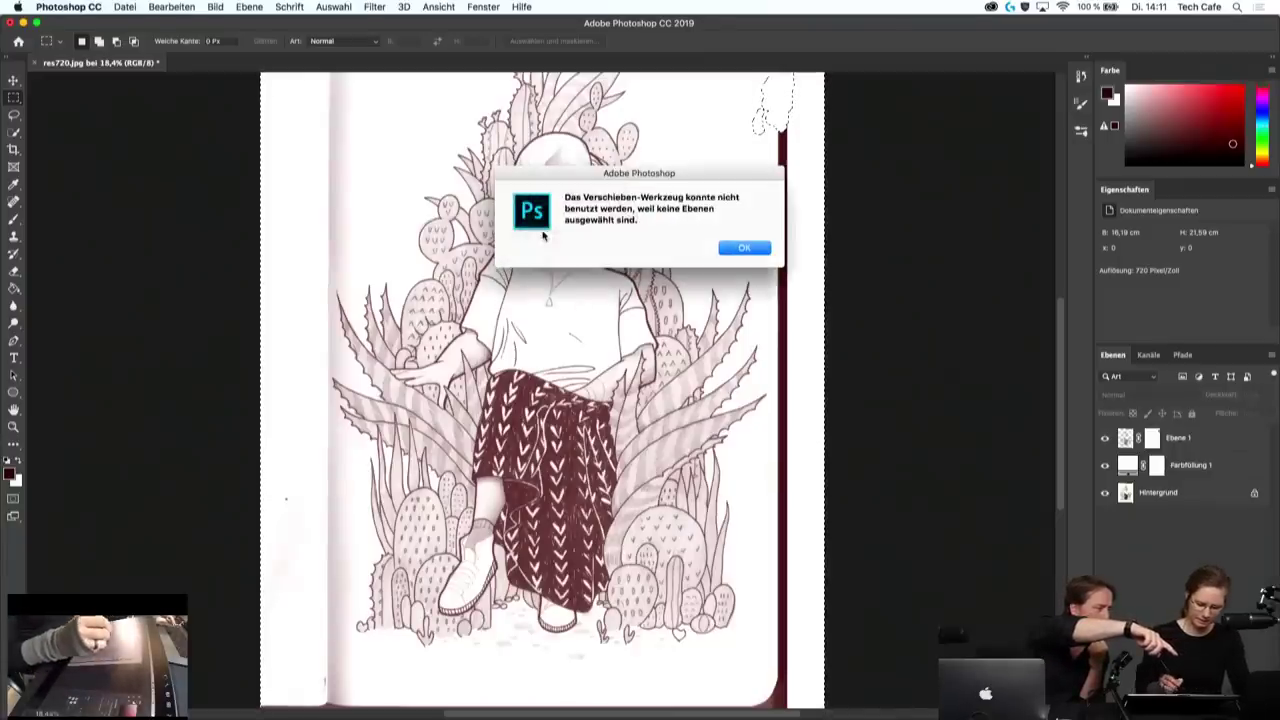
left_click(756, 250)
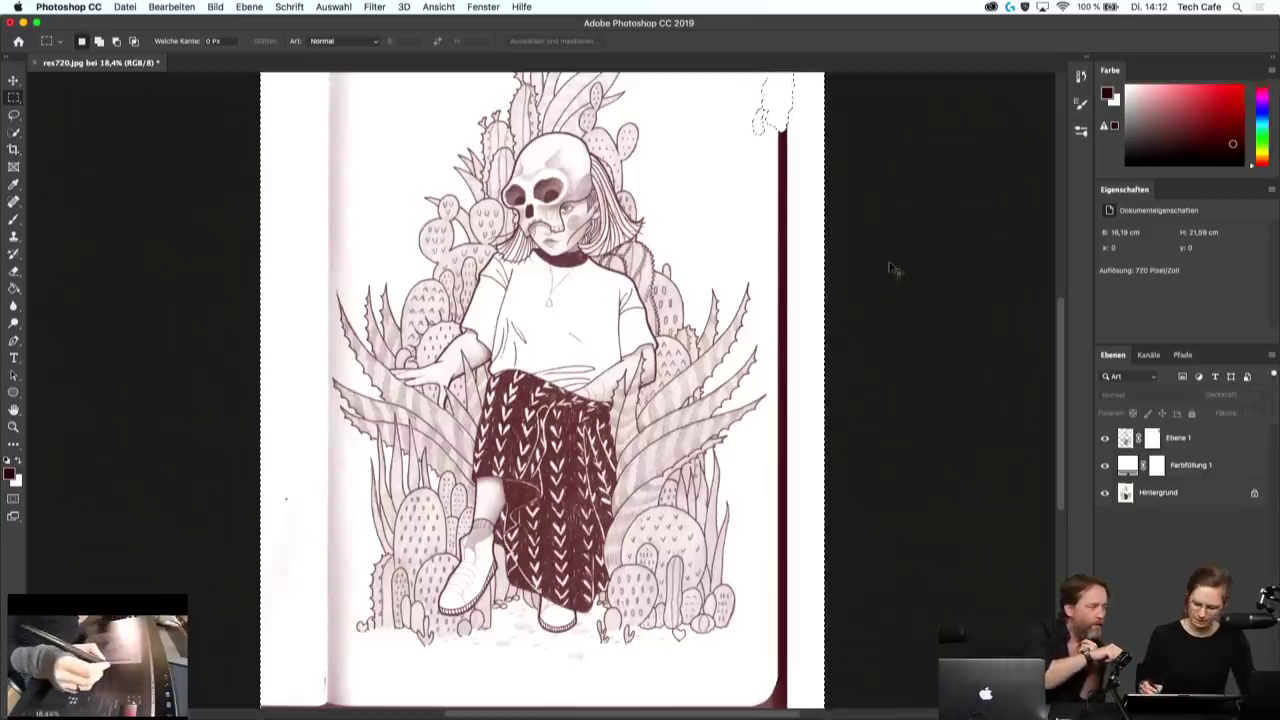
scroll(890, 250, "down", 3)
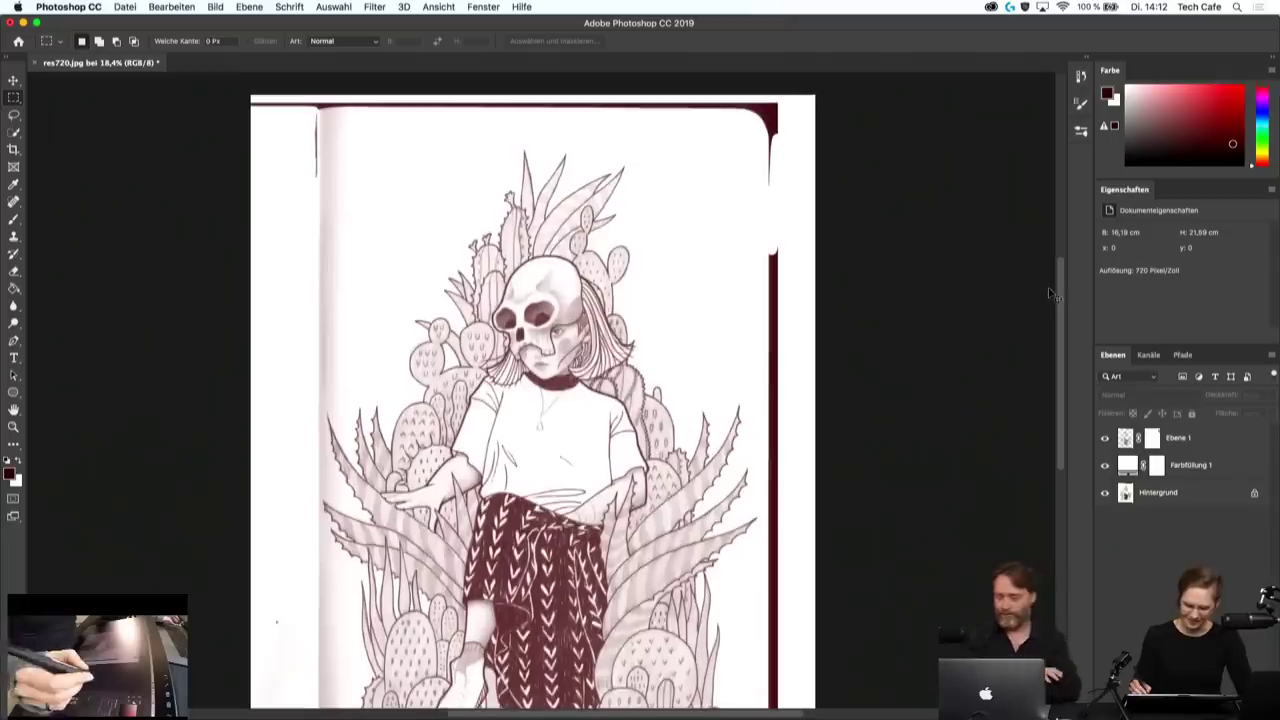
- Load Ebene 1's mask as a selection, dismiss the no-layer warning, and deselect
left_click(1145, 438, "super")
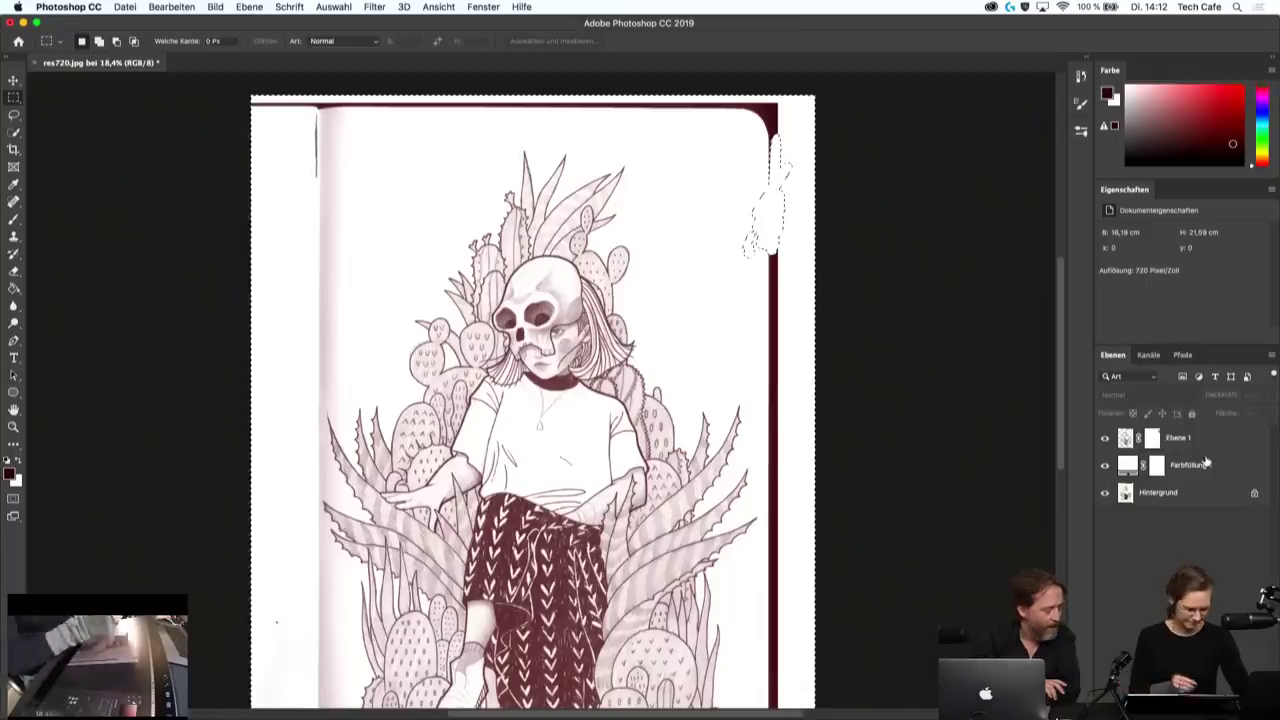
key("b")
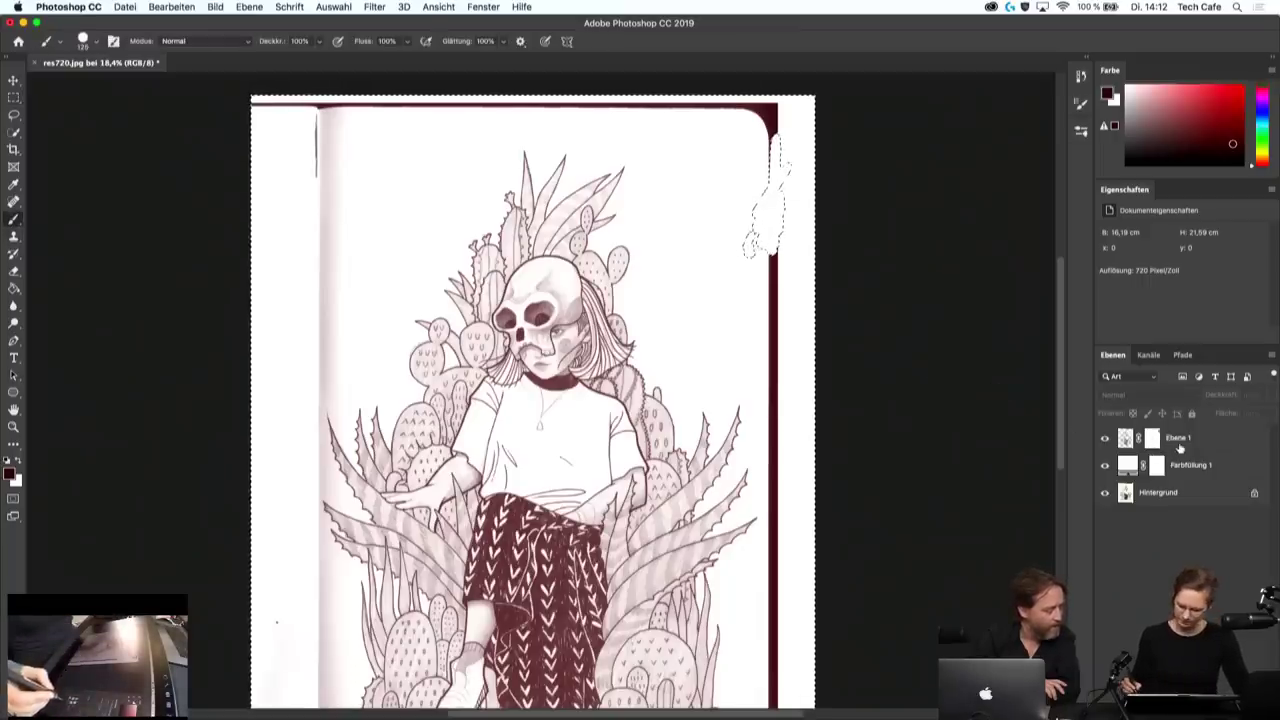
right_click(1162, 448)
key("Escape")
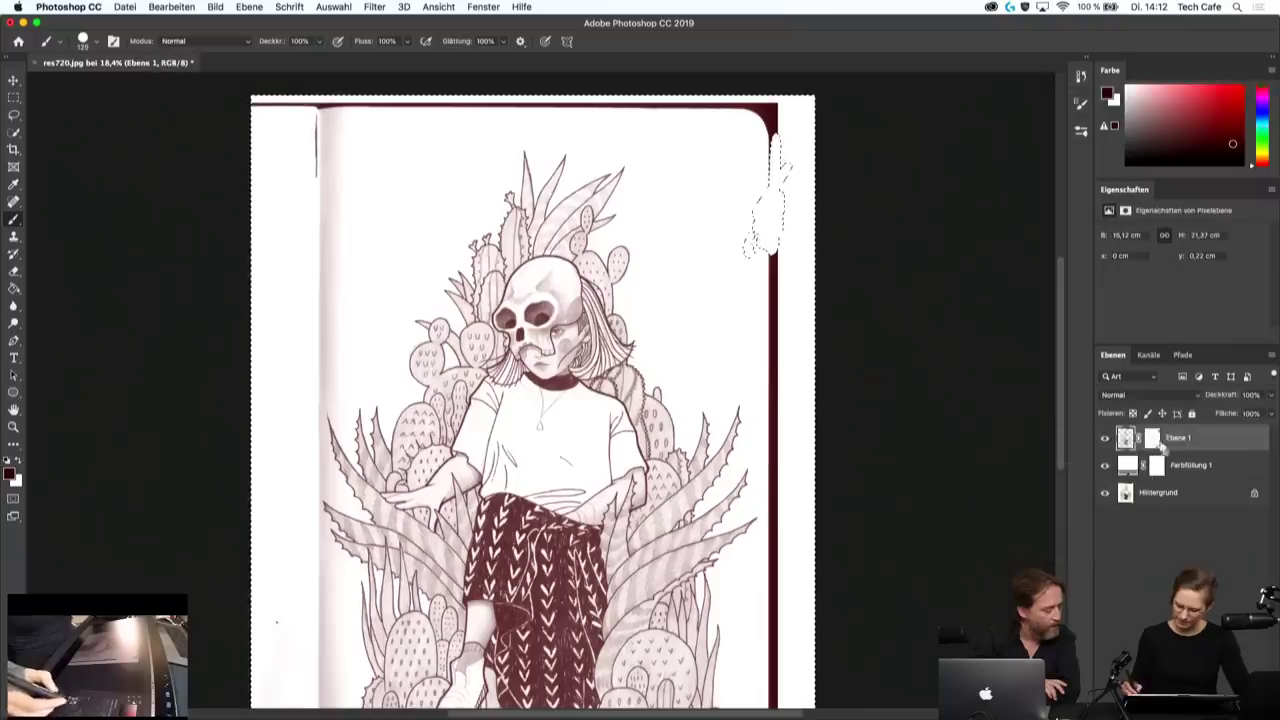
left_click(1168, 444, "ctrl")
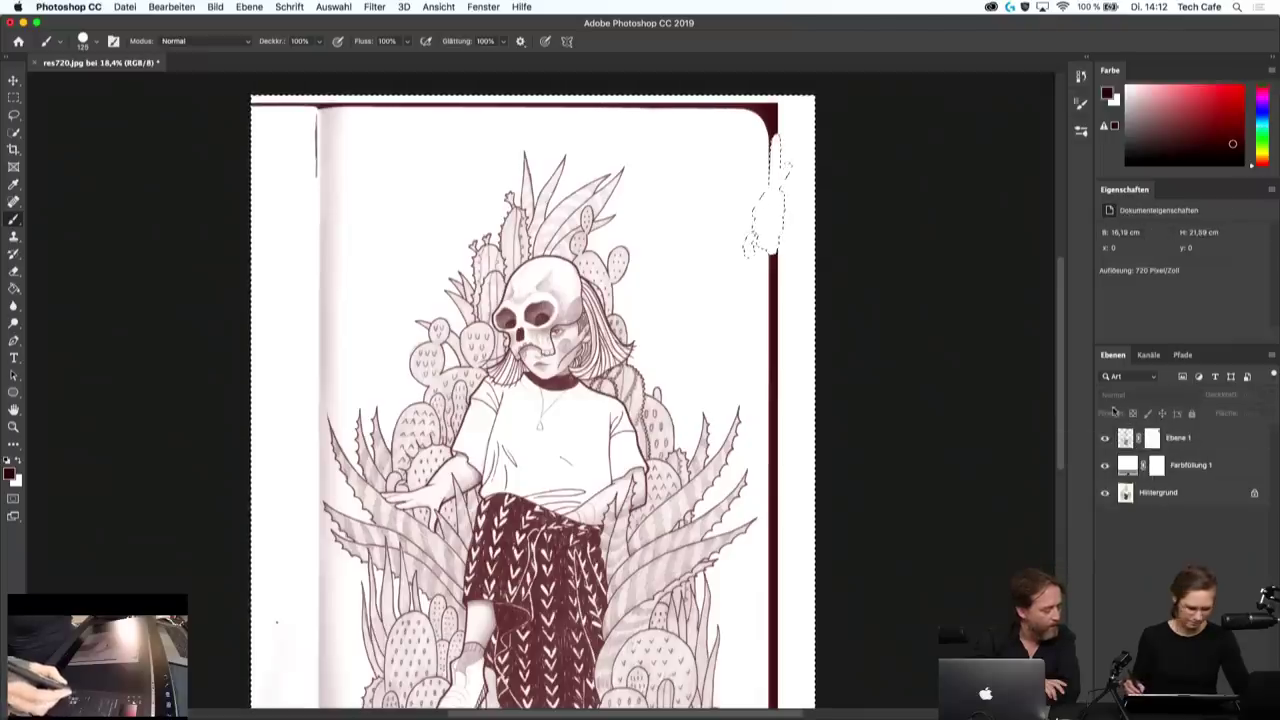
left_click(765, 305)
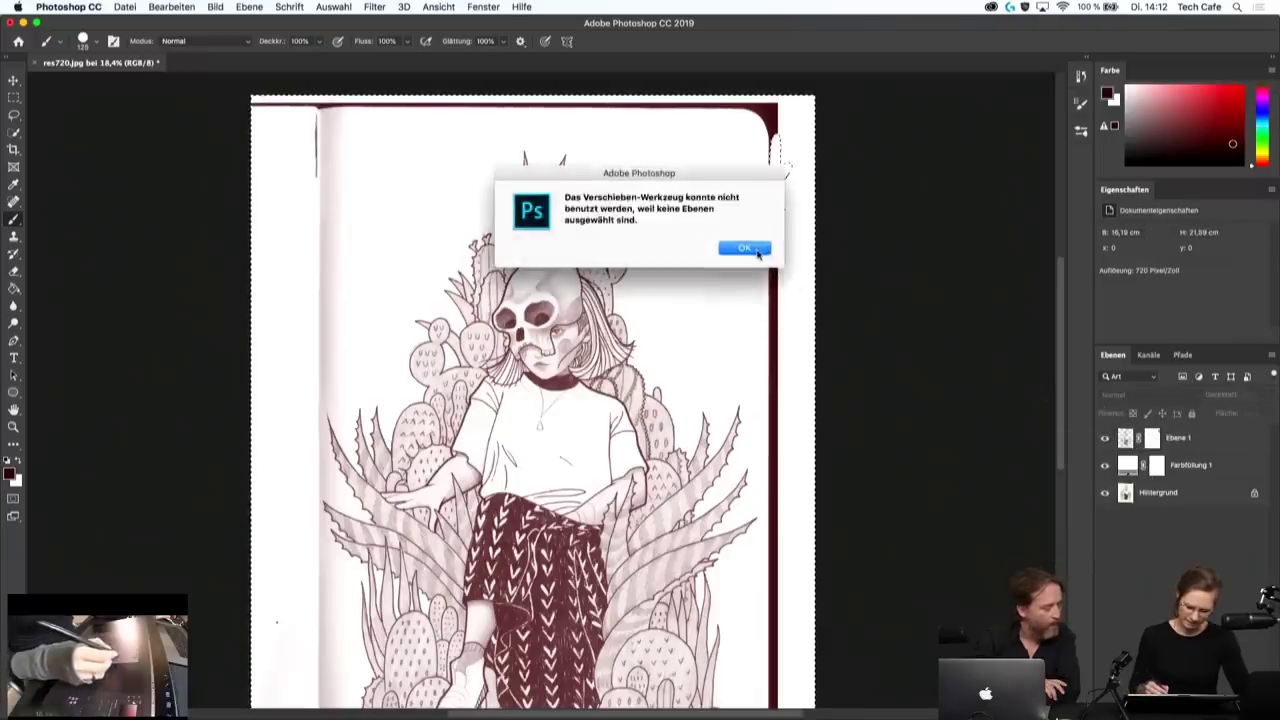
key("Return")
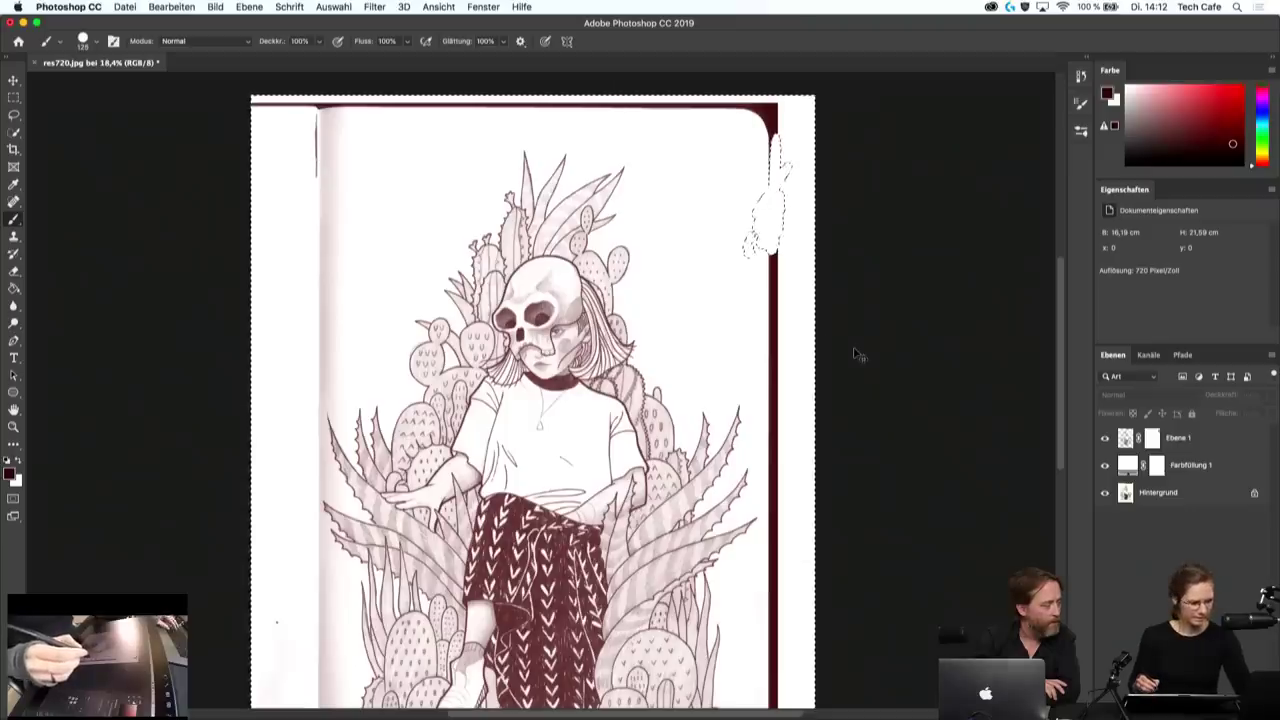
key("ctrl+d")
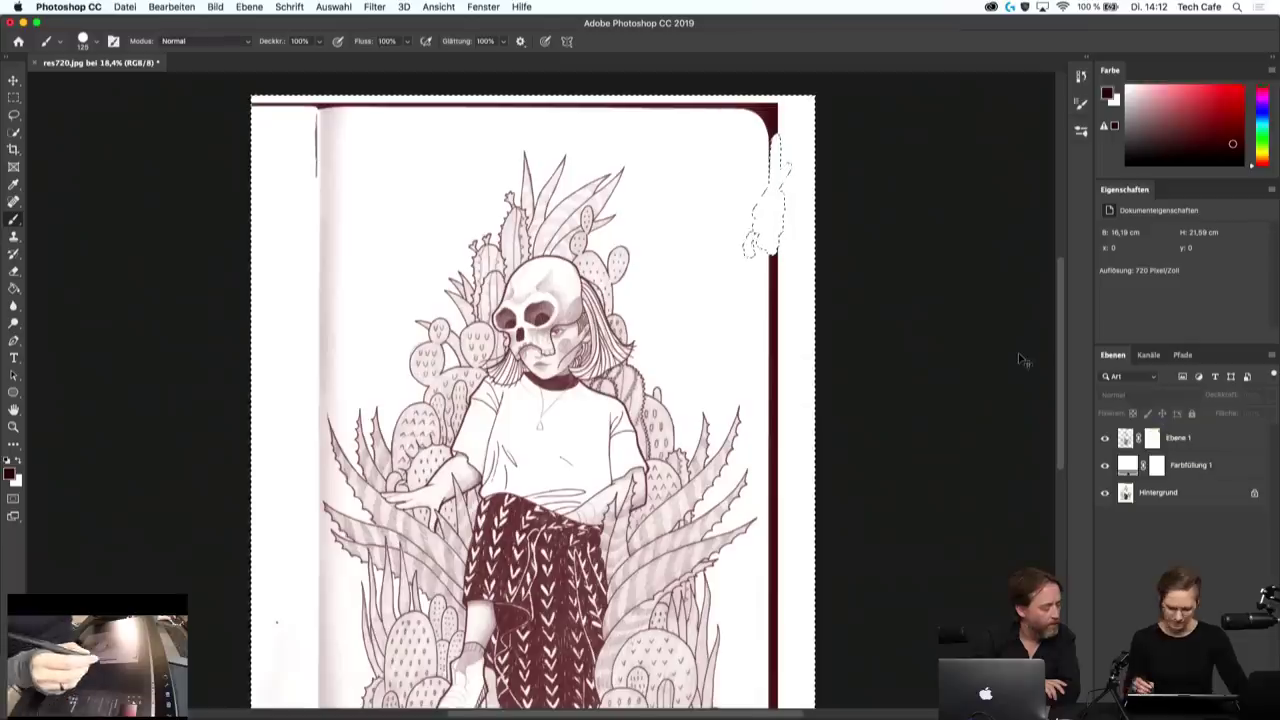
key("ctrl+d")
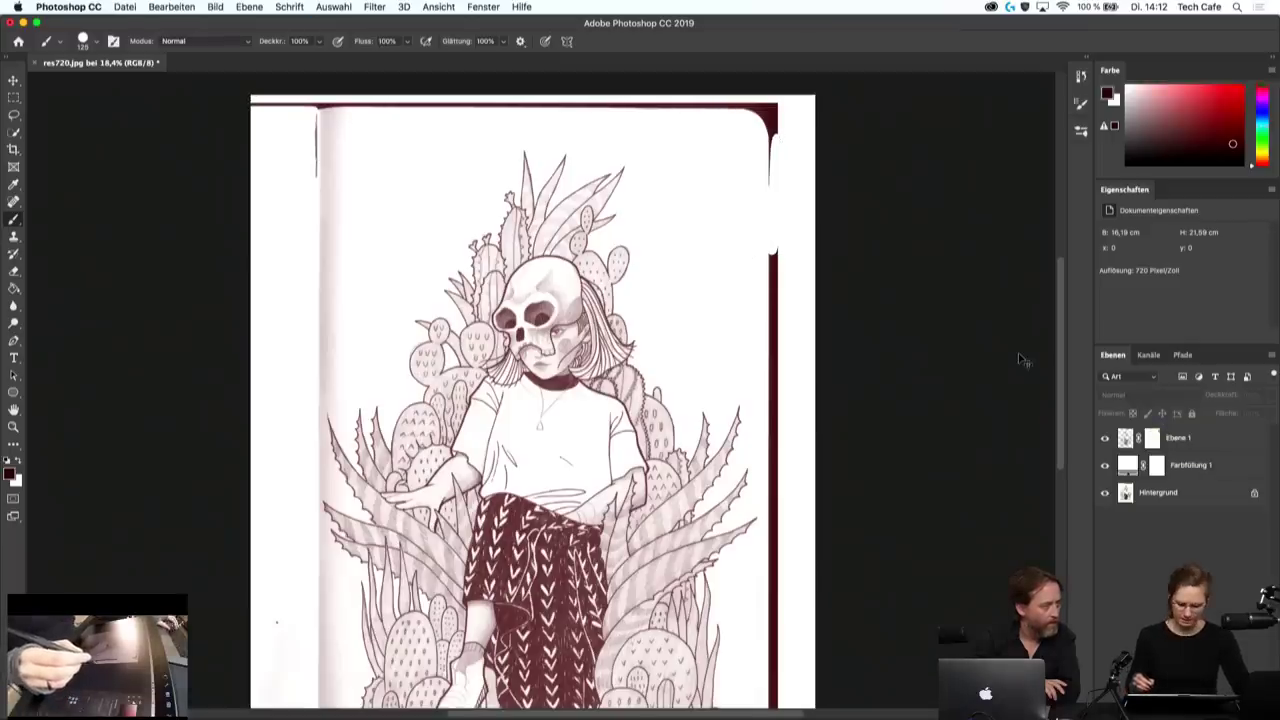
- Bring up Save As to store the artwork as res720.psd in Photoshop format
key("j")
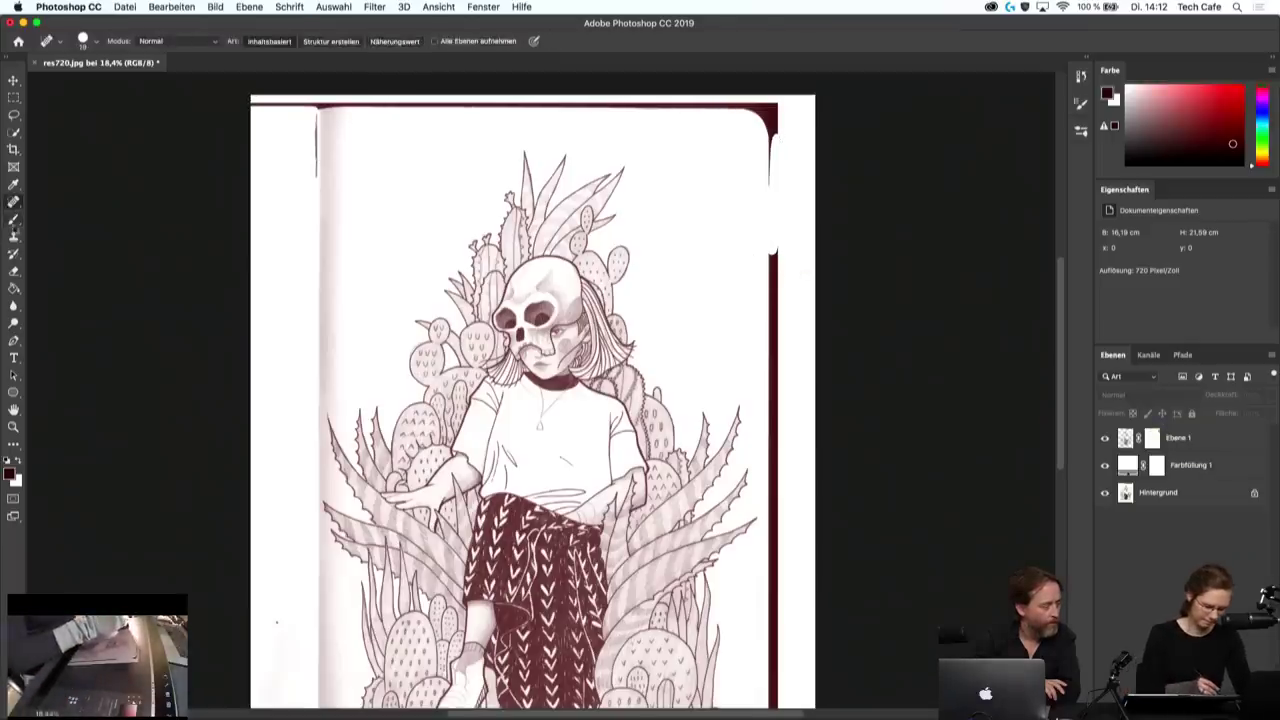
key("b")
key("ctrl+s")
- Save the artwork as res720.psd, then deselect and paint out a stray mark on Ebene 1's mask
left_click(770, 366)
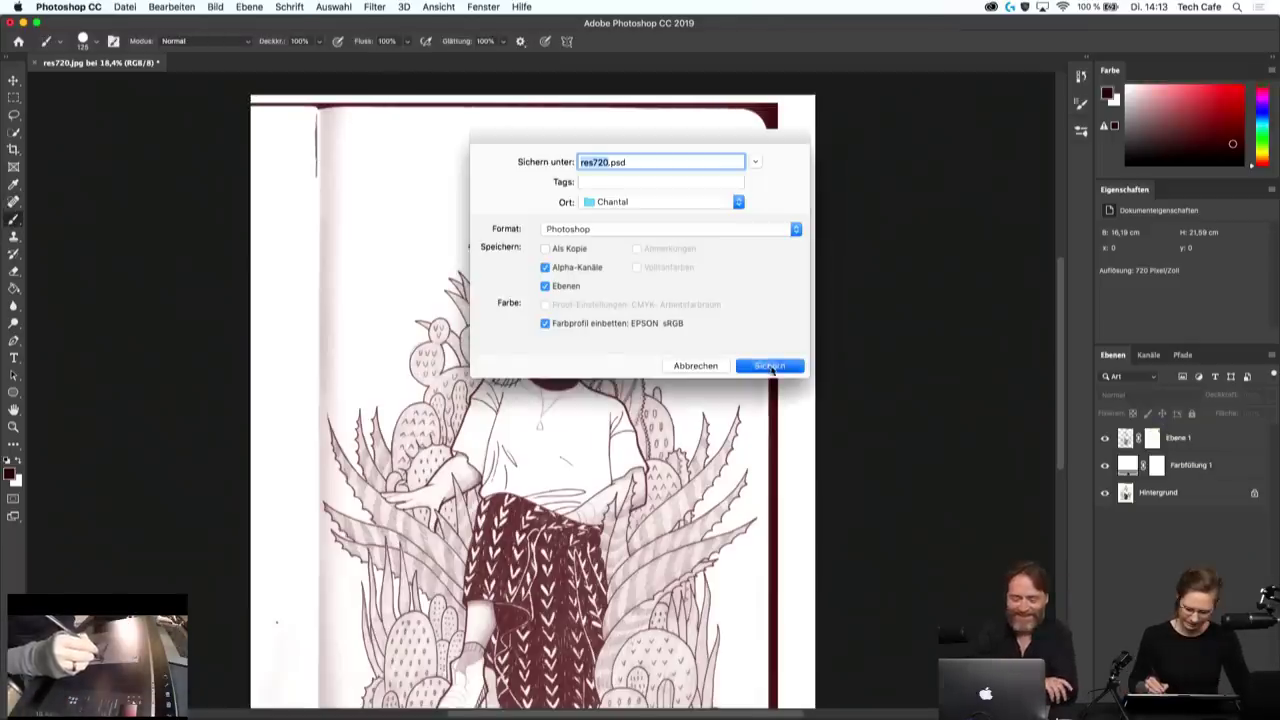
key("Return")
left_click(1126, 437, "ctrl")
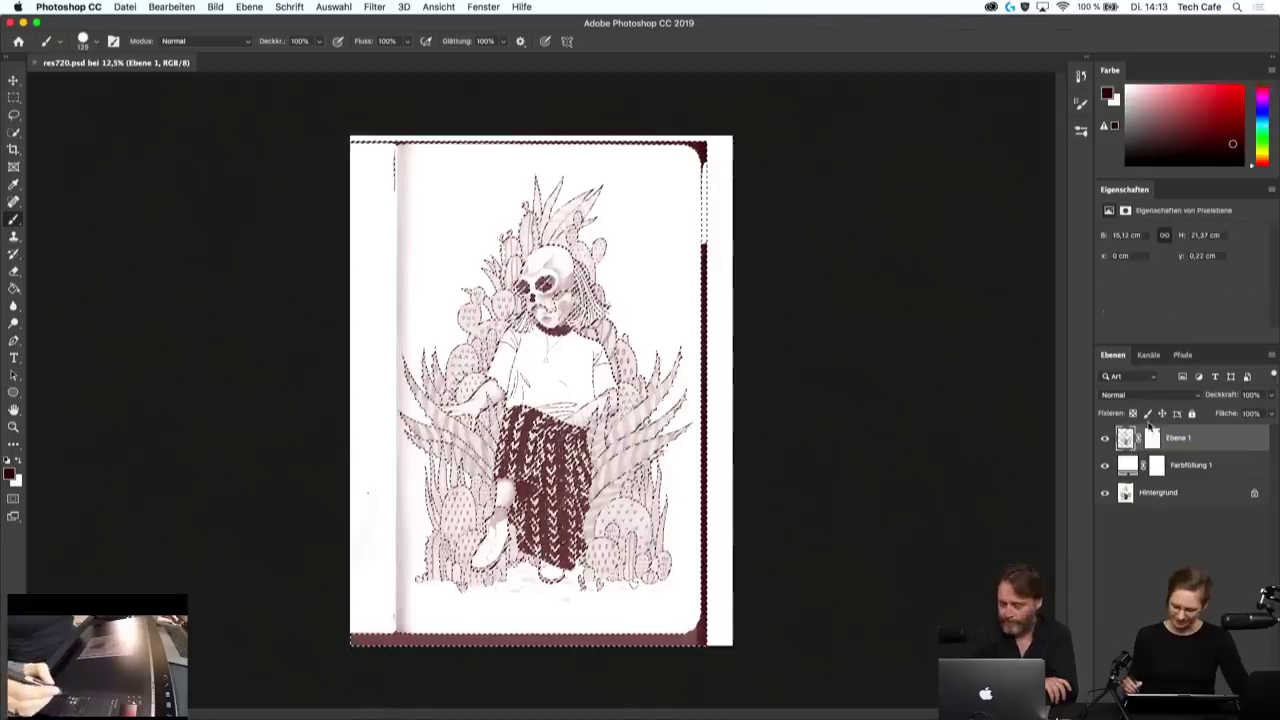
left_click(1152, 438)
key("ctrl+d")
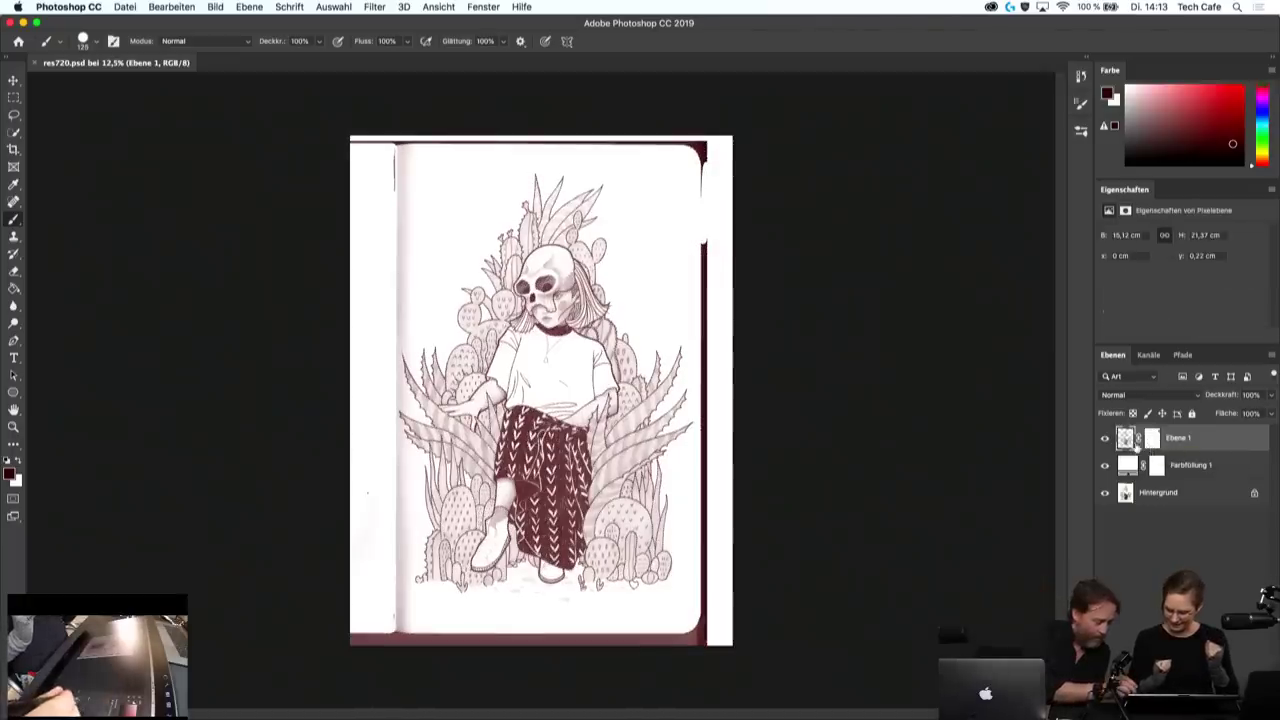
left_click(708, 250)
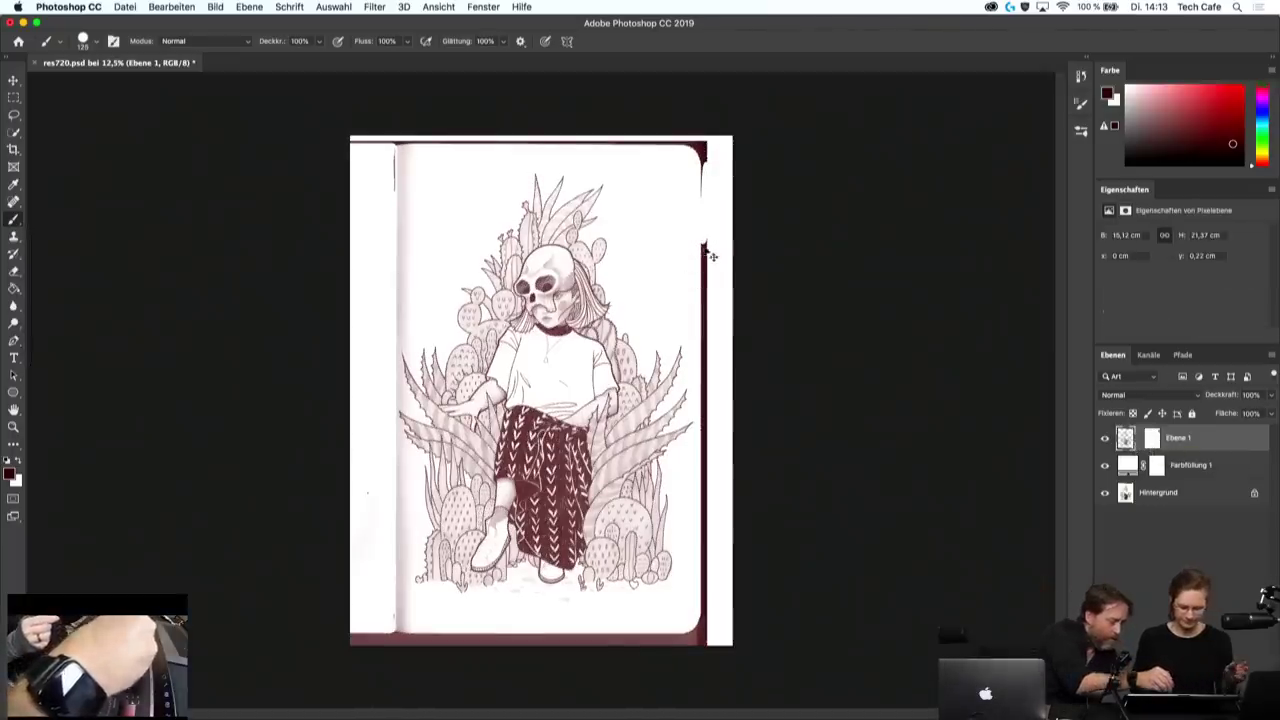
- Load the line-art layer as a selection, then save and close res720.psd
left_click(1196, 445, "ctrl")
key("m")
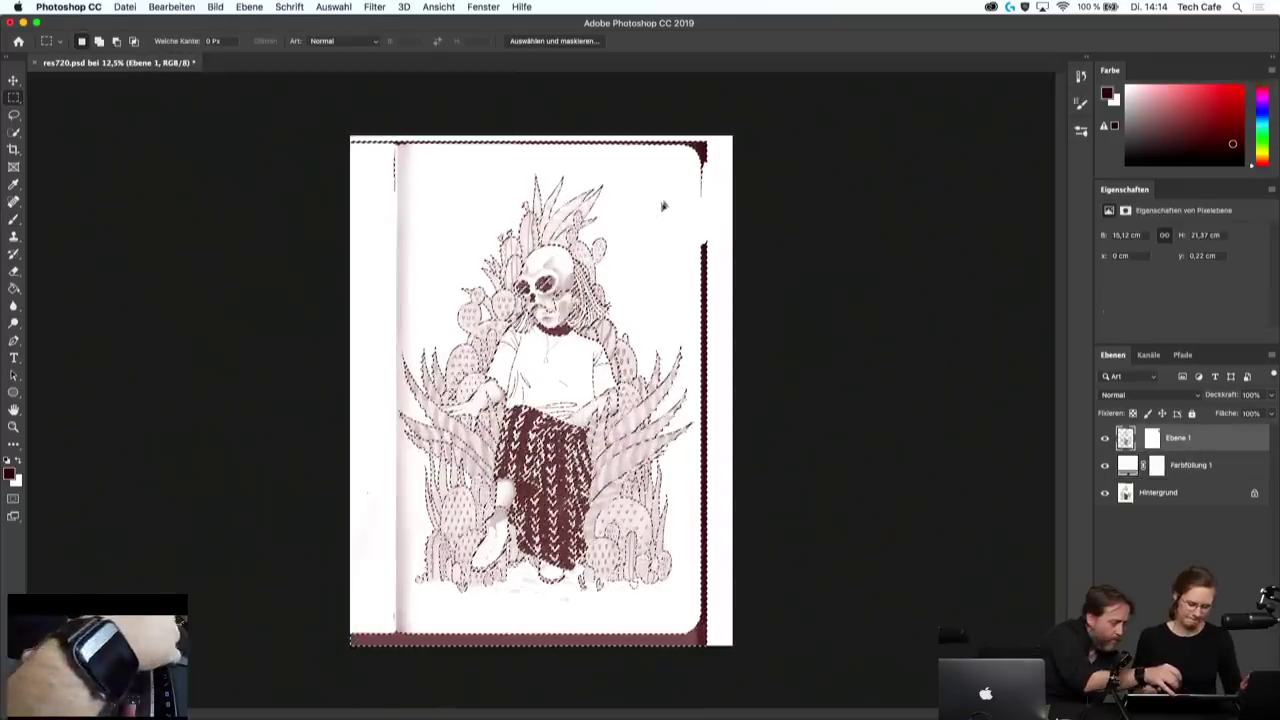
key("alt+bracketleft")
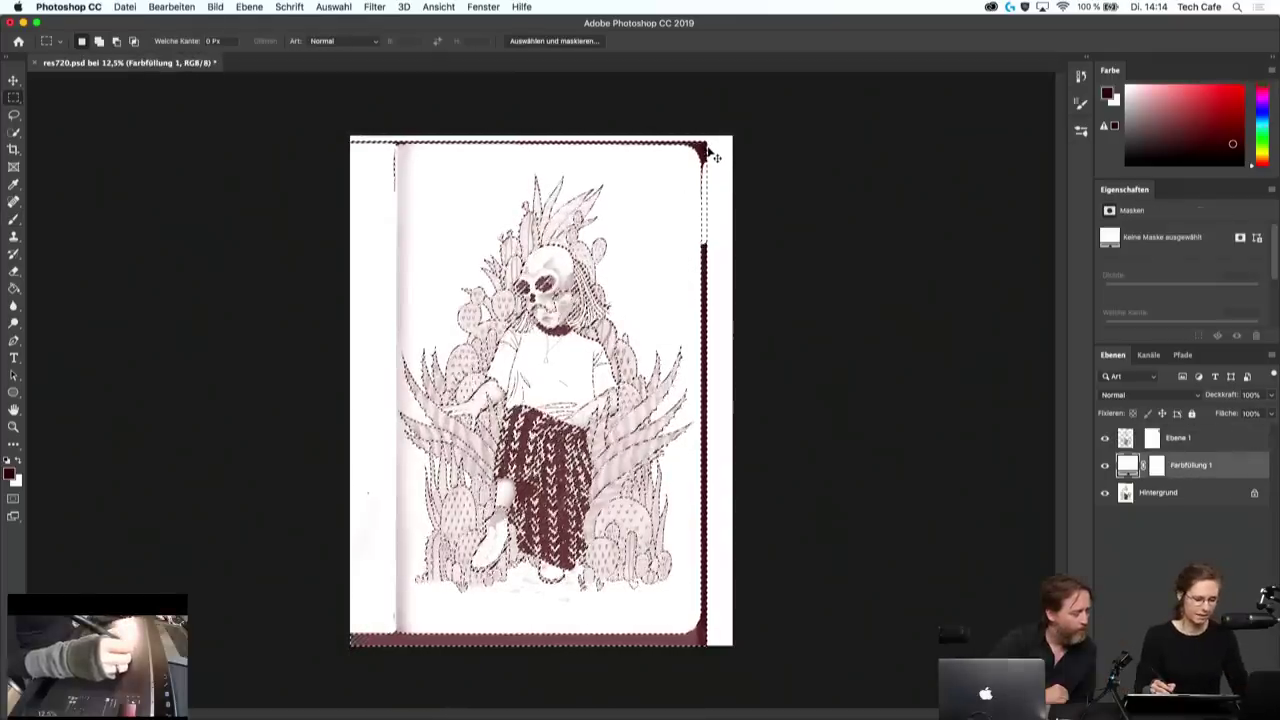
key("ctrl+s")
key("ctrl+w")
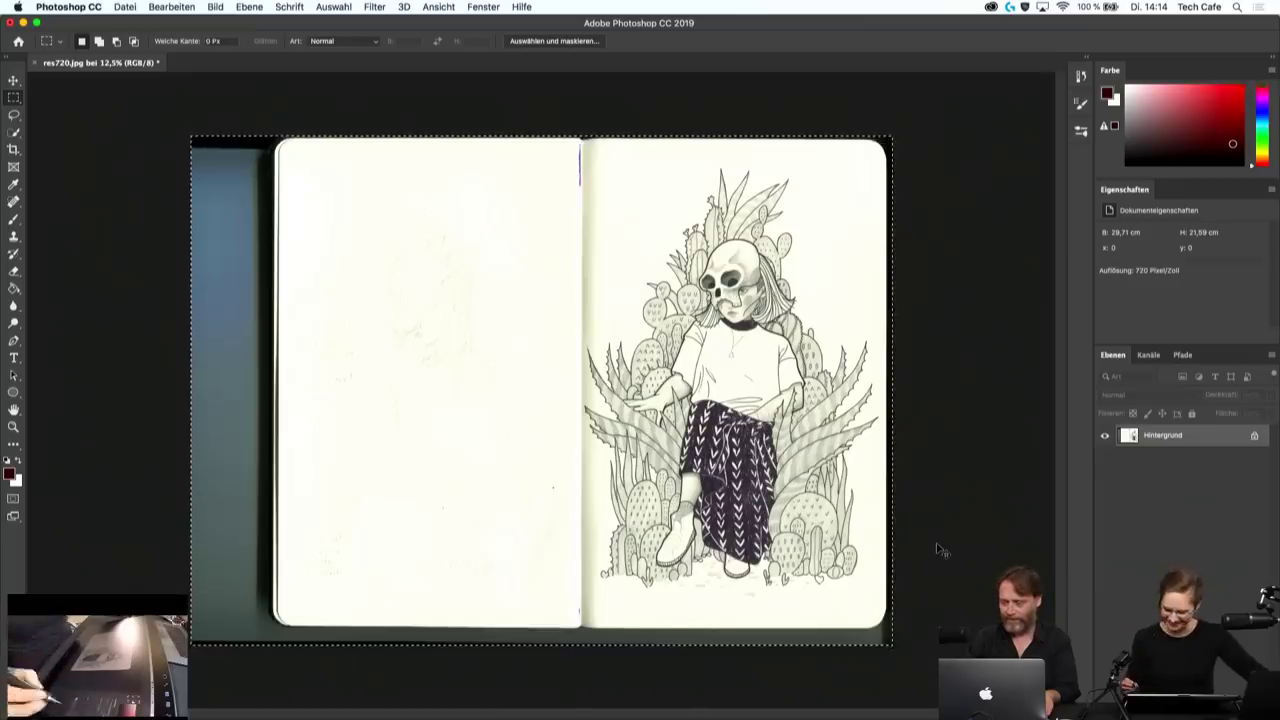
- Reopen res720.jpg, make the empty Ebene 1 layer active, and dismiss the empty-selection warning
left_click(1149, 355)
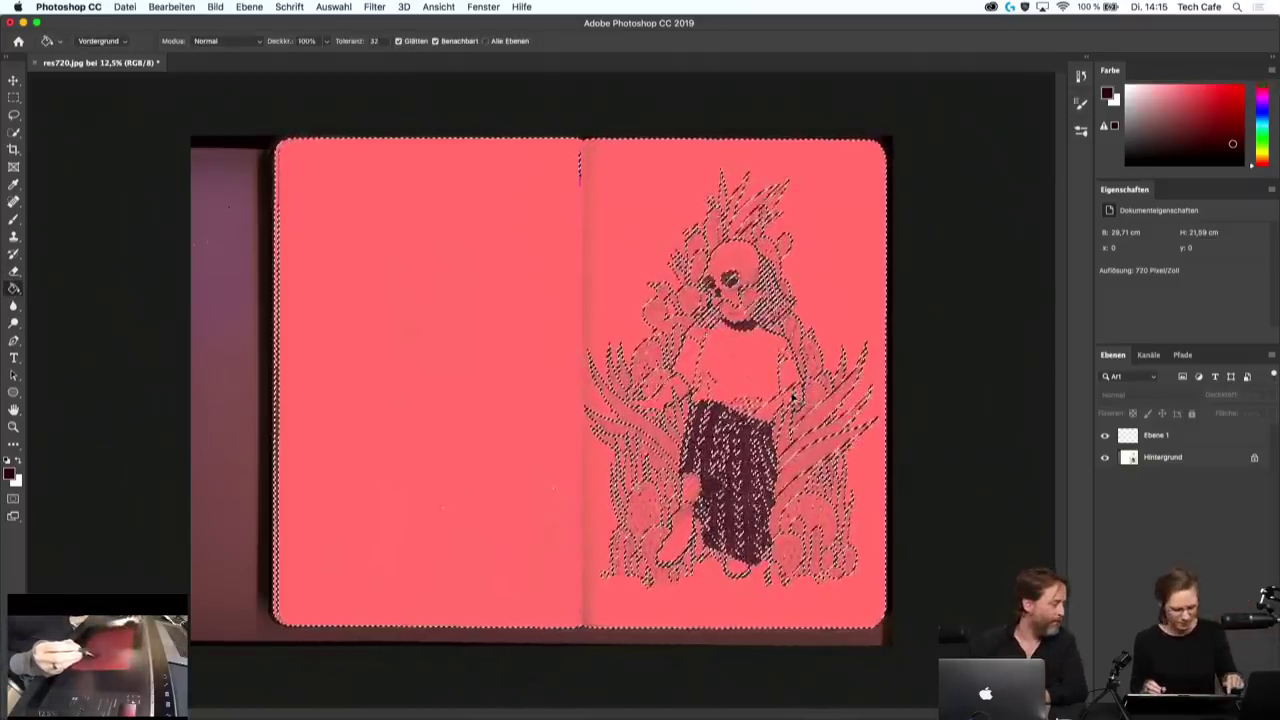
left_click(1158, 436)
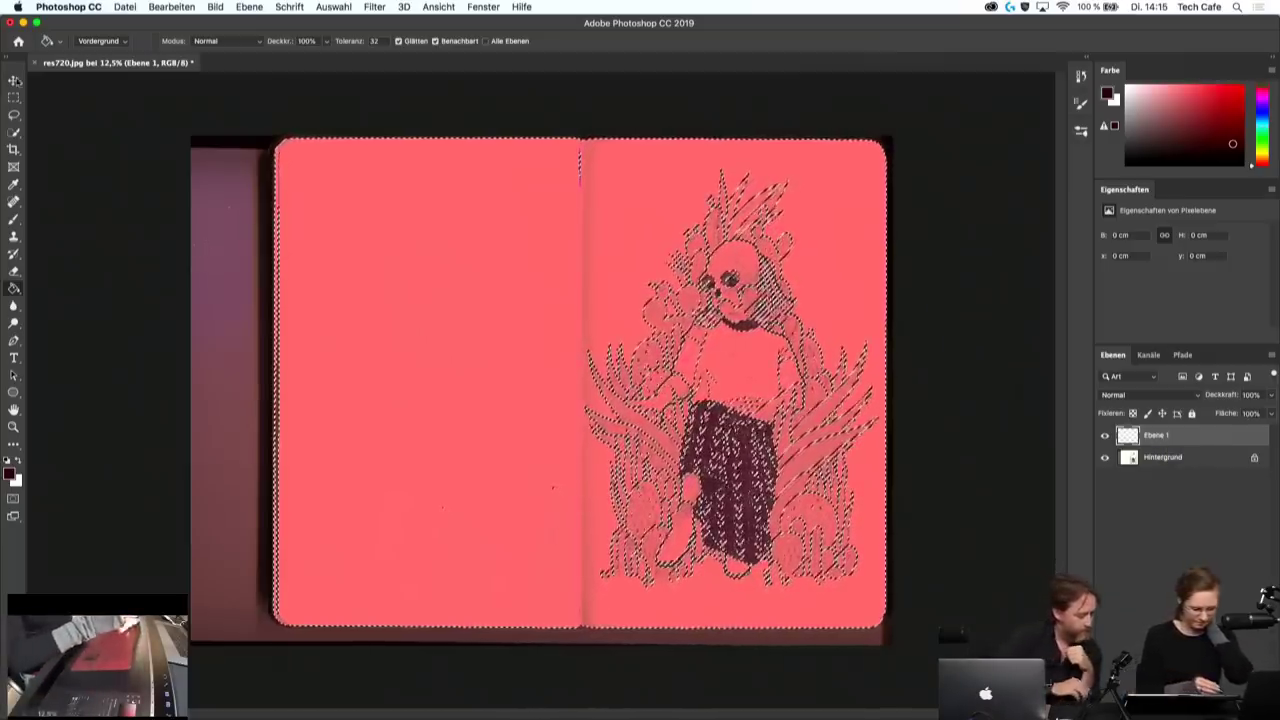
key("b")
left_click(261, 308, "ctrl")
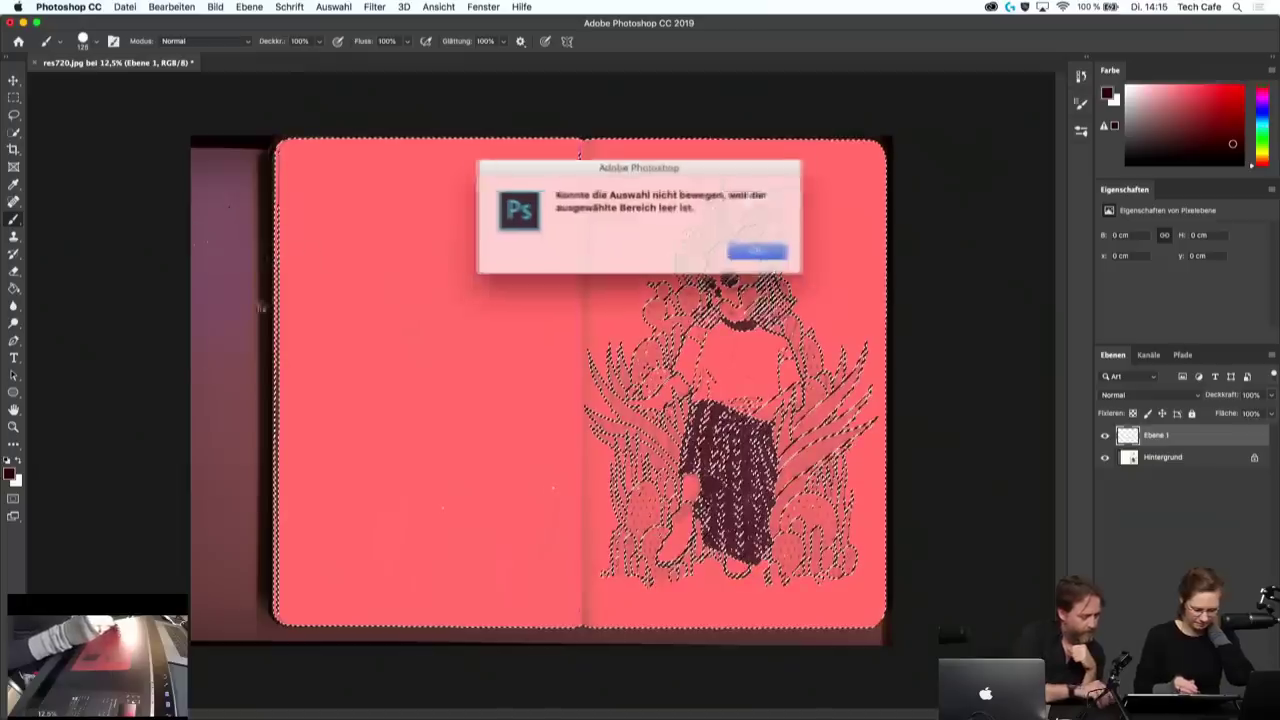
left_click(757, 251)
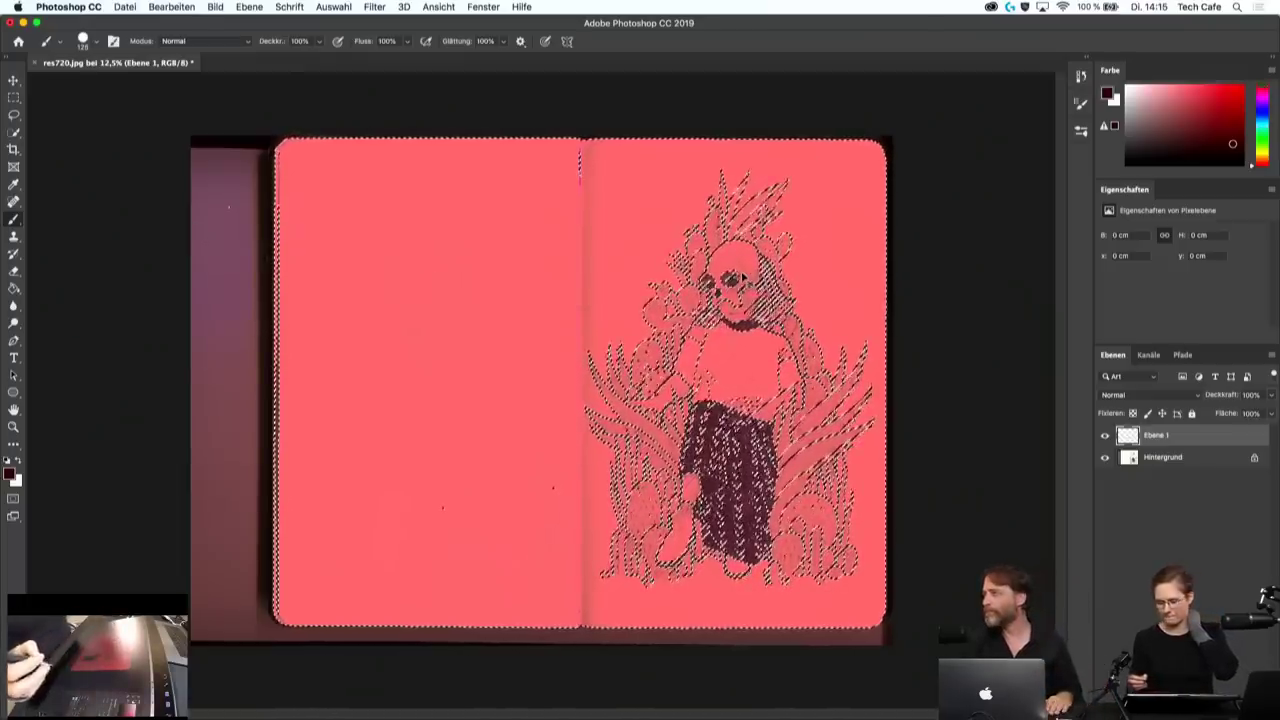
- Keep the scan open, then create a new Alpha 1 channel and view it alone
left_click(33, 63)
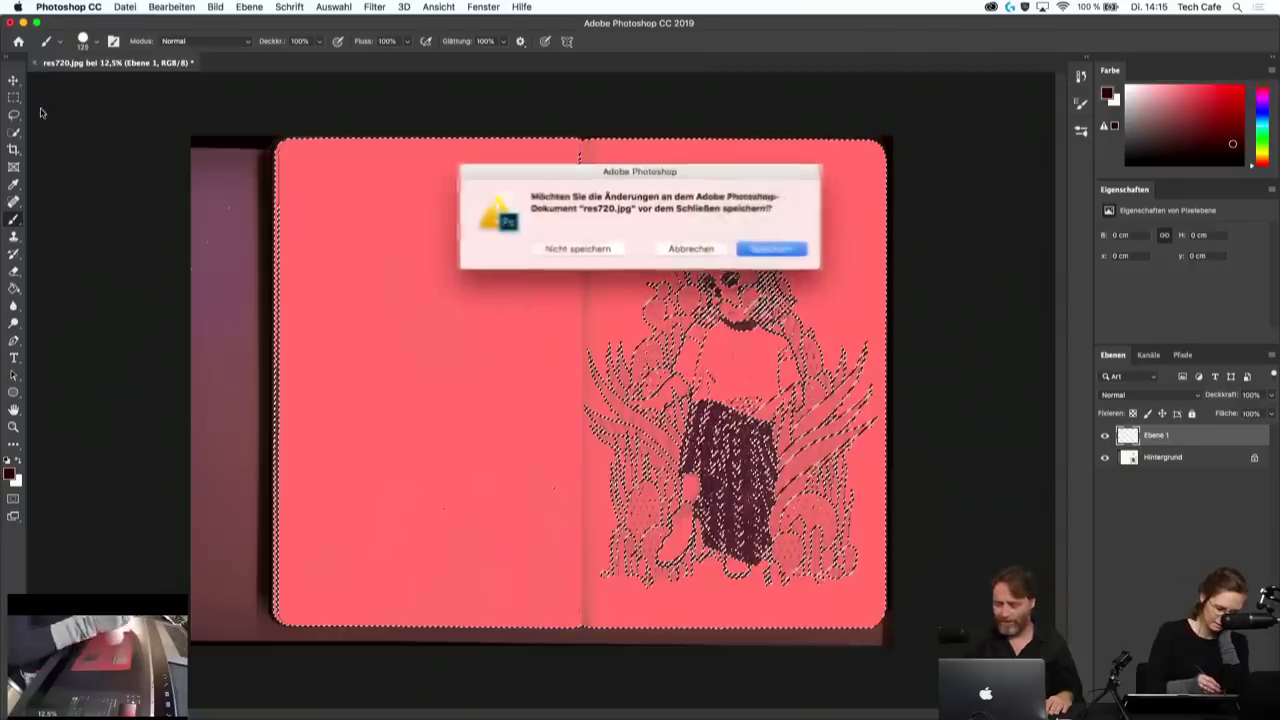
left_click(682, 246)
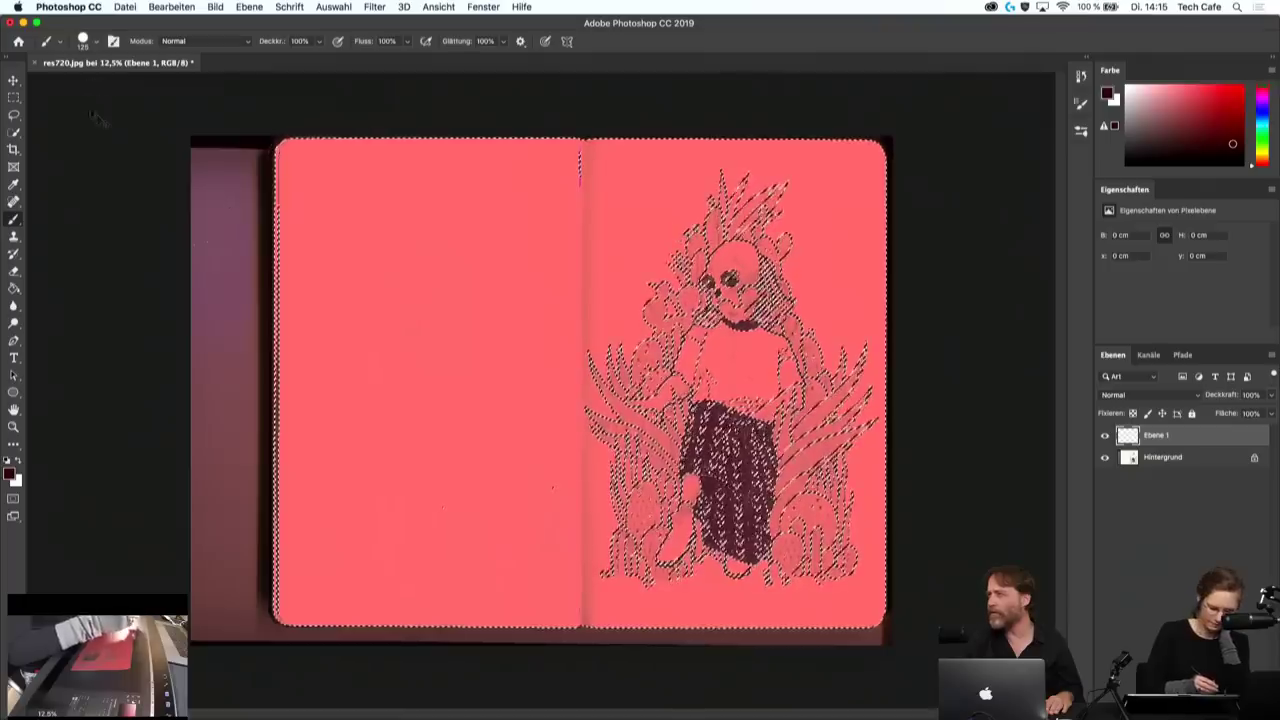
key("ctrl+alt+a")
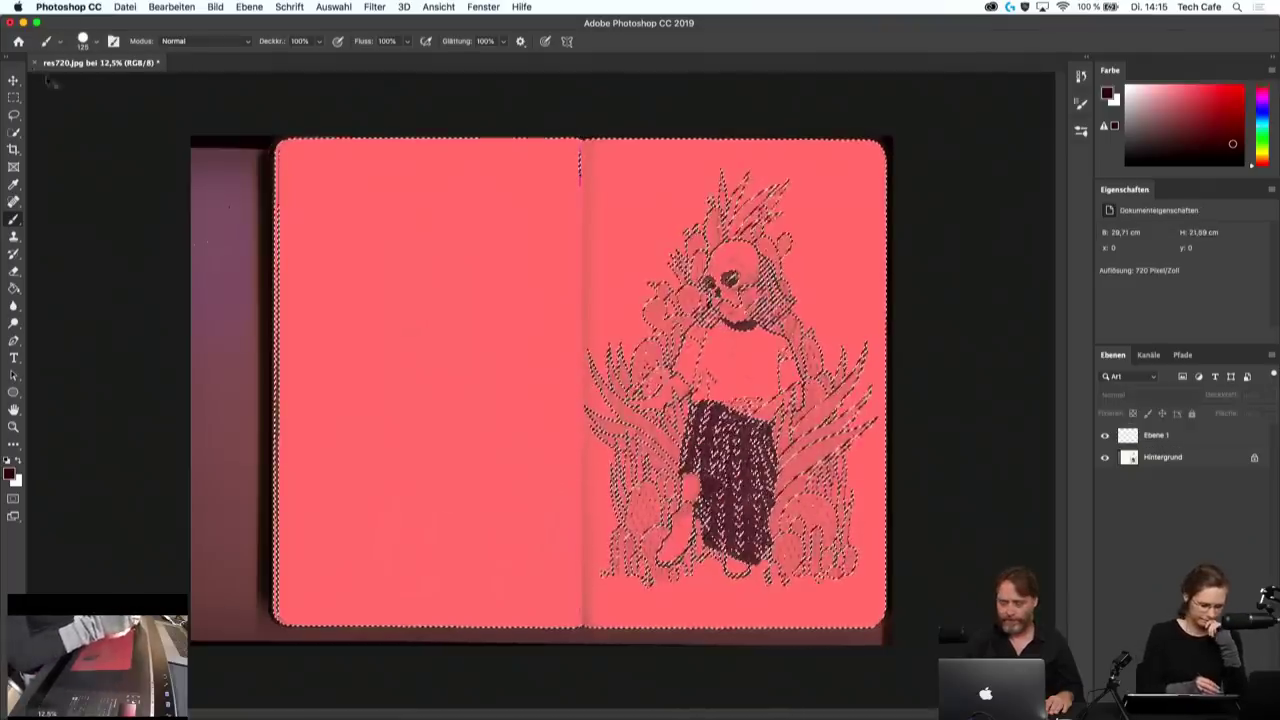
left_click(35, 63)
key("Escape")
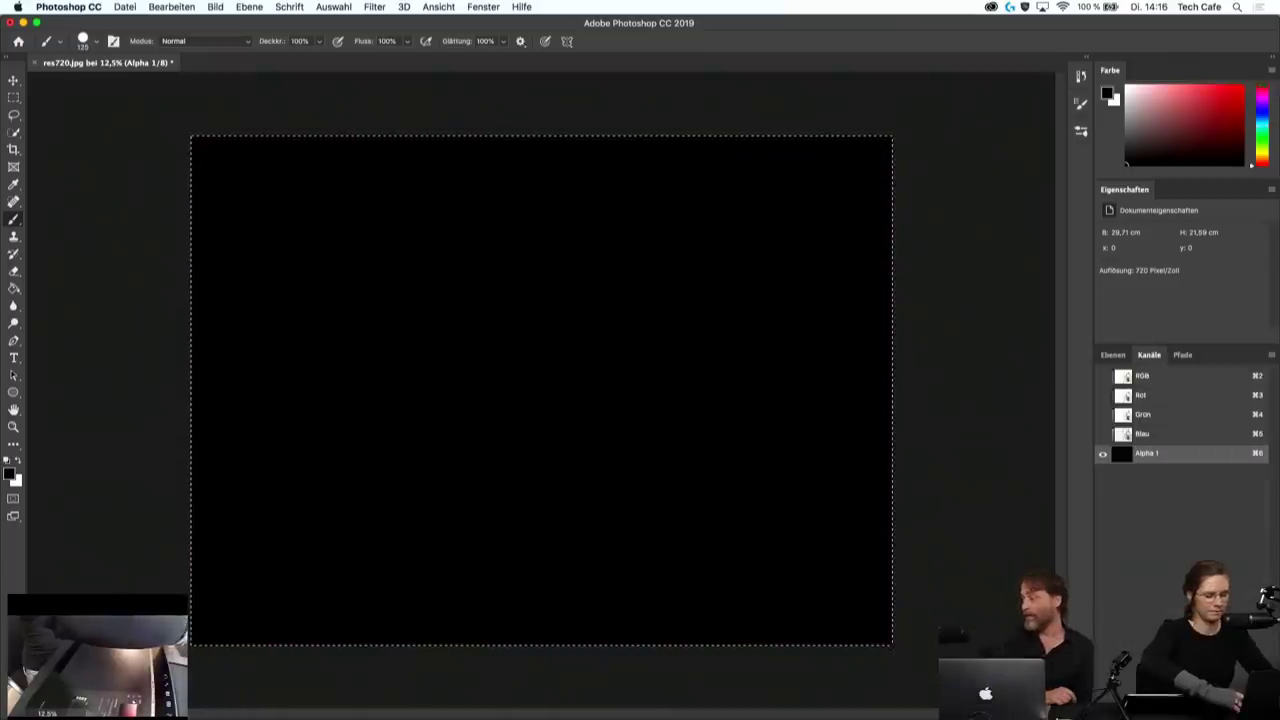
- Paste the copied scan into Alpha 1 and invert it to white lines on black
key("ctrl+v")
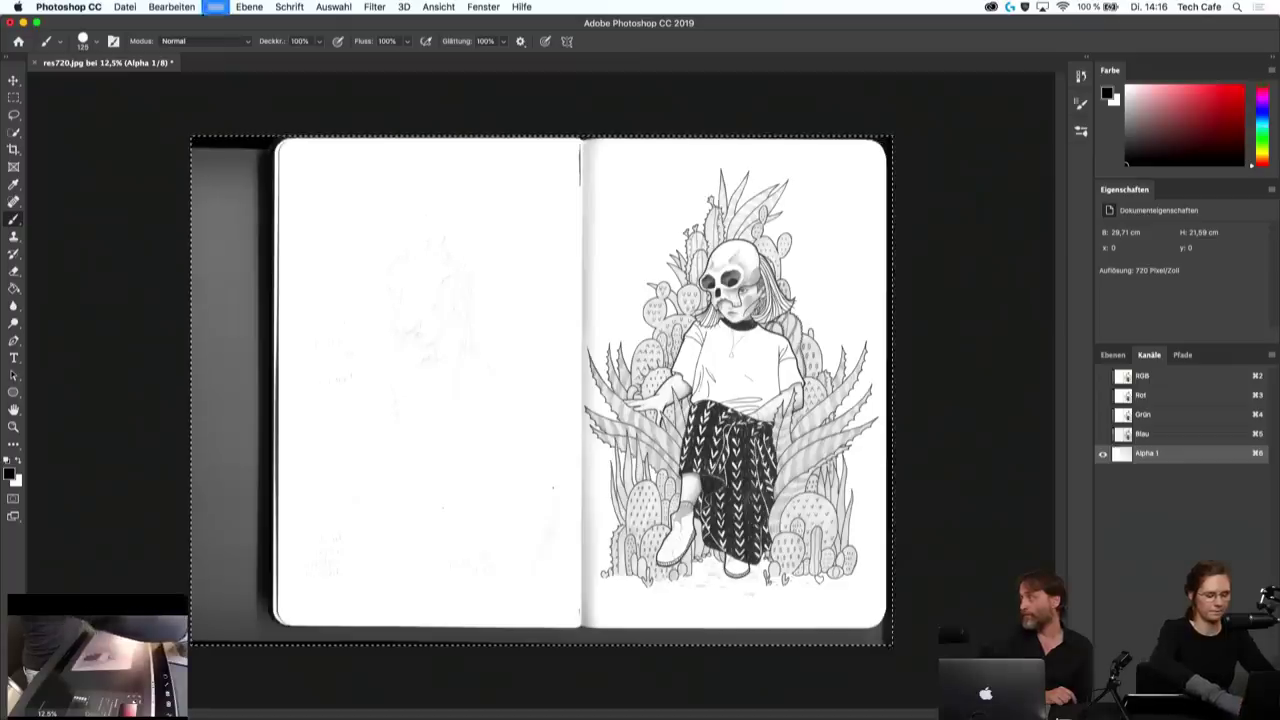
key("ctrl+i")
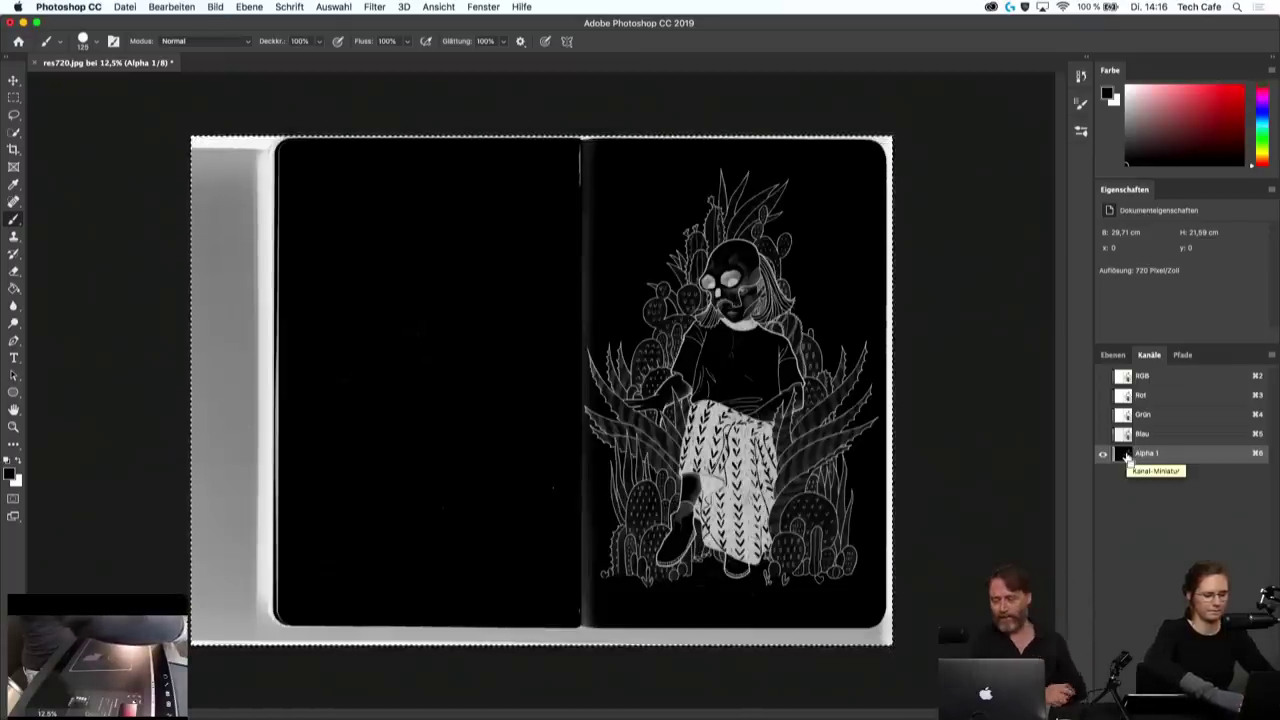
- Return to the Layers list and add an empty Ebene 1 layer above the scan
left_click(1111, 356)
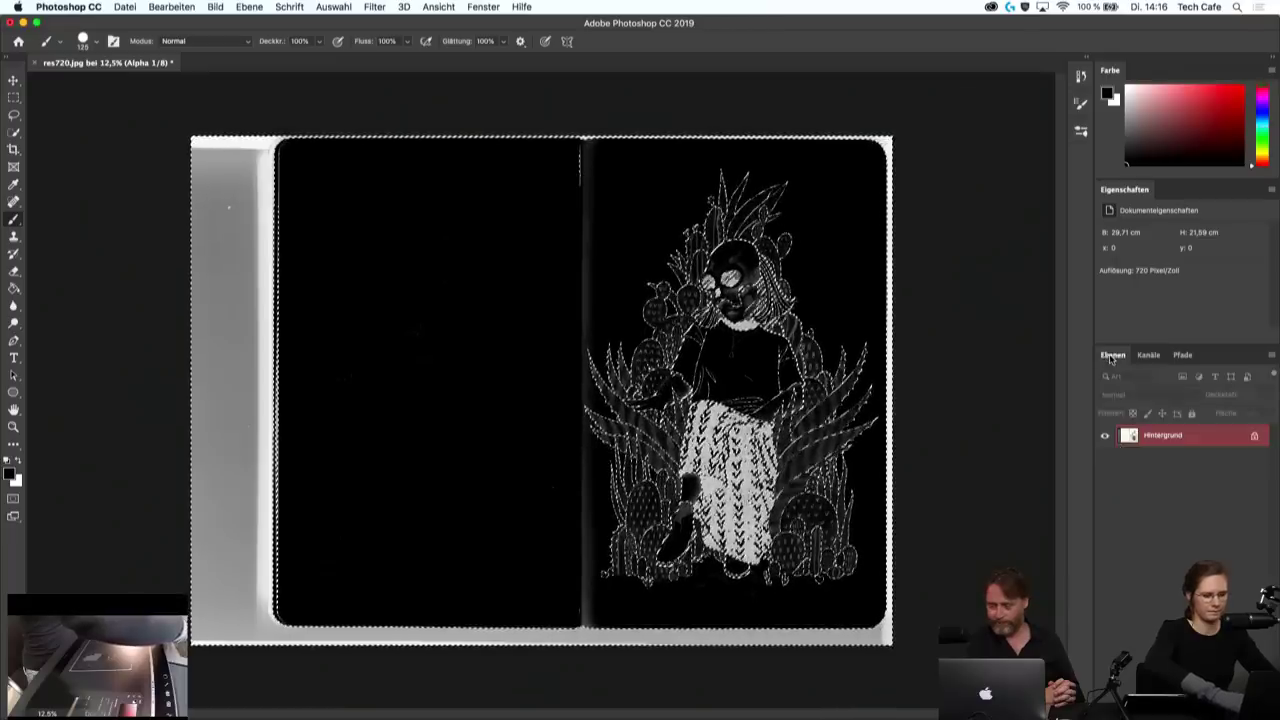
key("super+j")
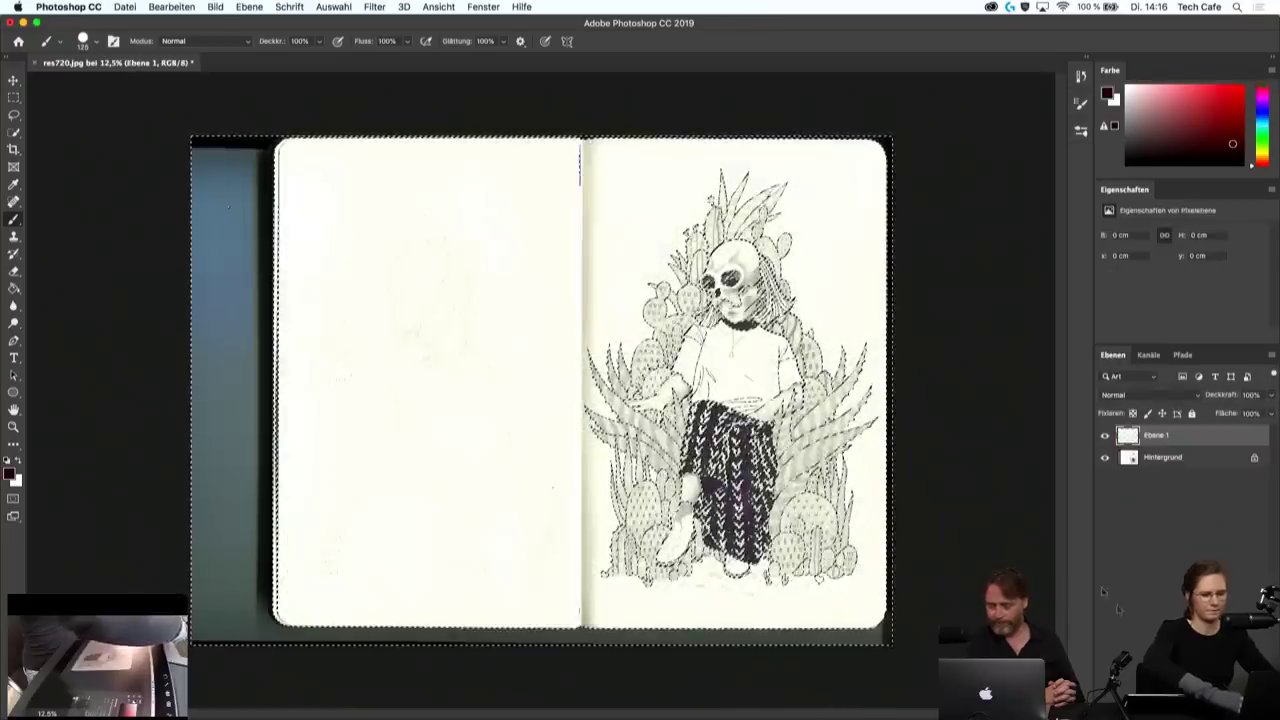
left_click(14, 289)
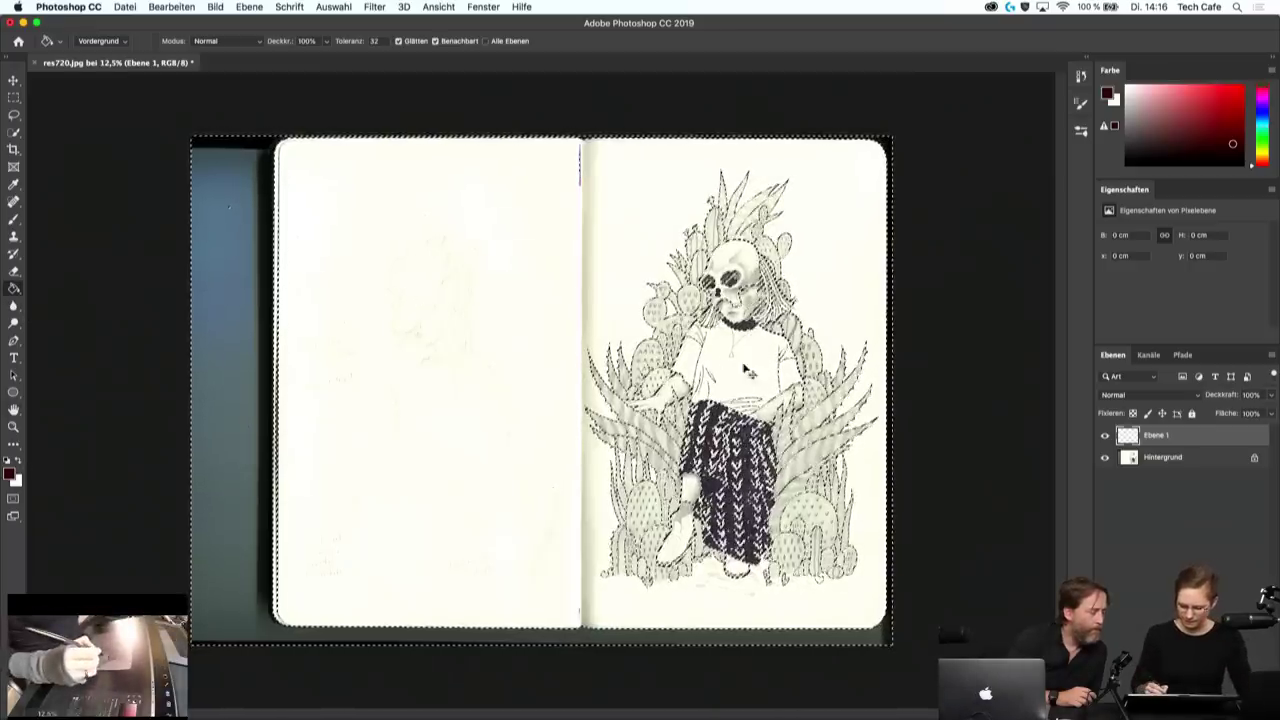
- Fill the whole line-art selection on Ebene 1 with dark red
left_click(757, 497)
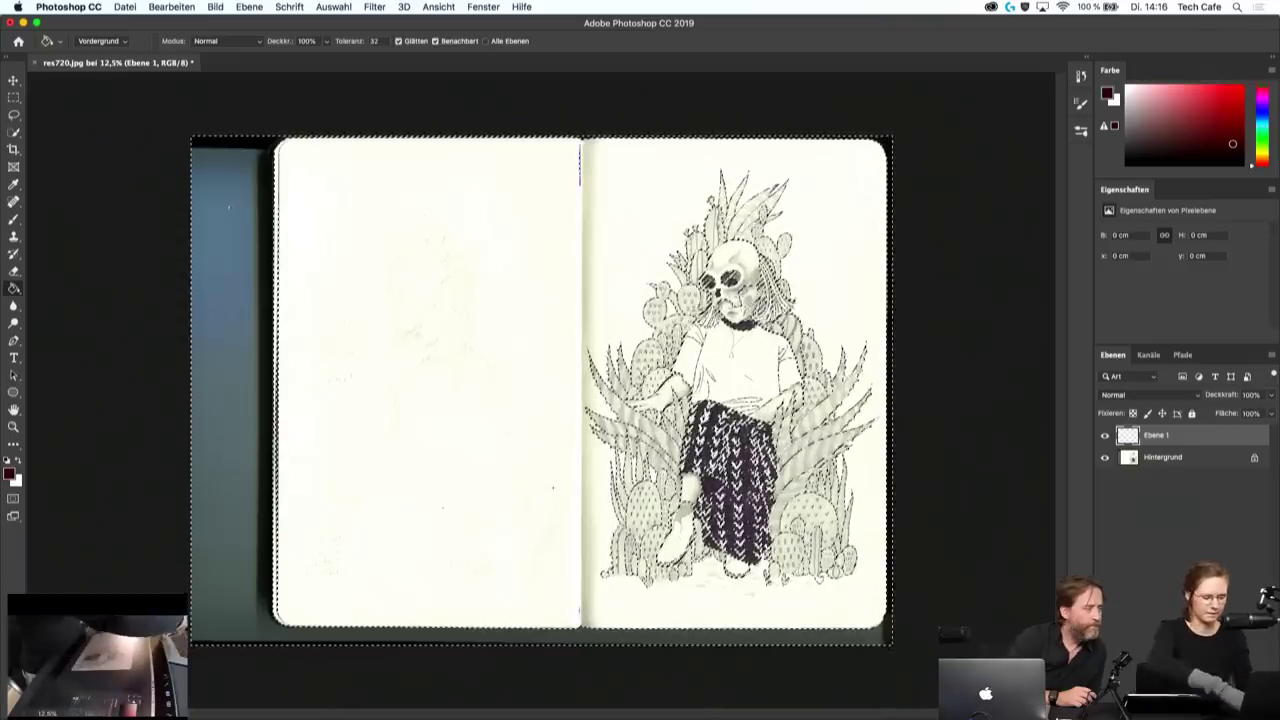
left_click(14, 271)
left_click(14, 289)
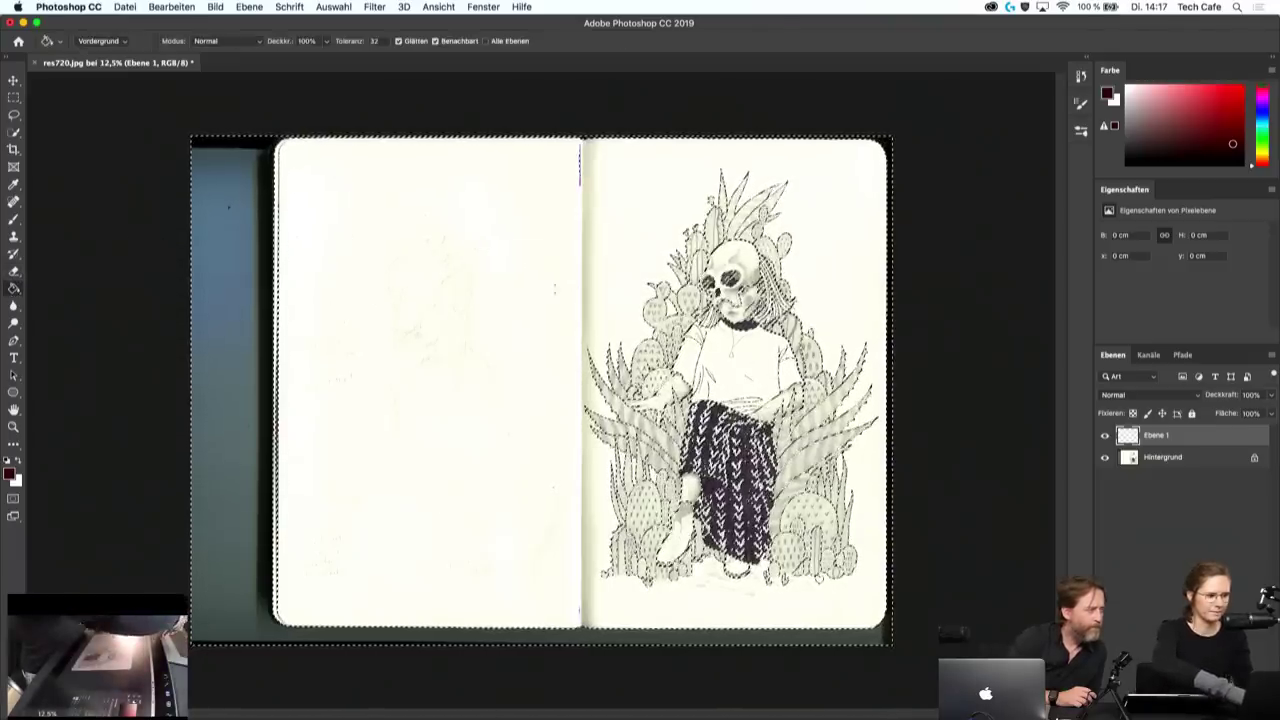
left_click(663, 333)
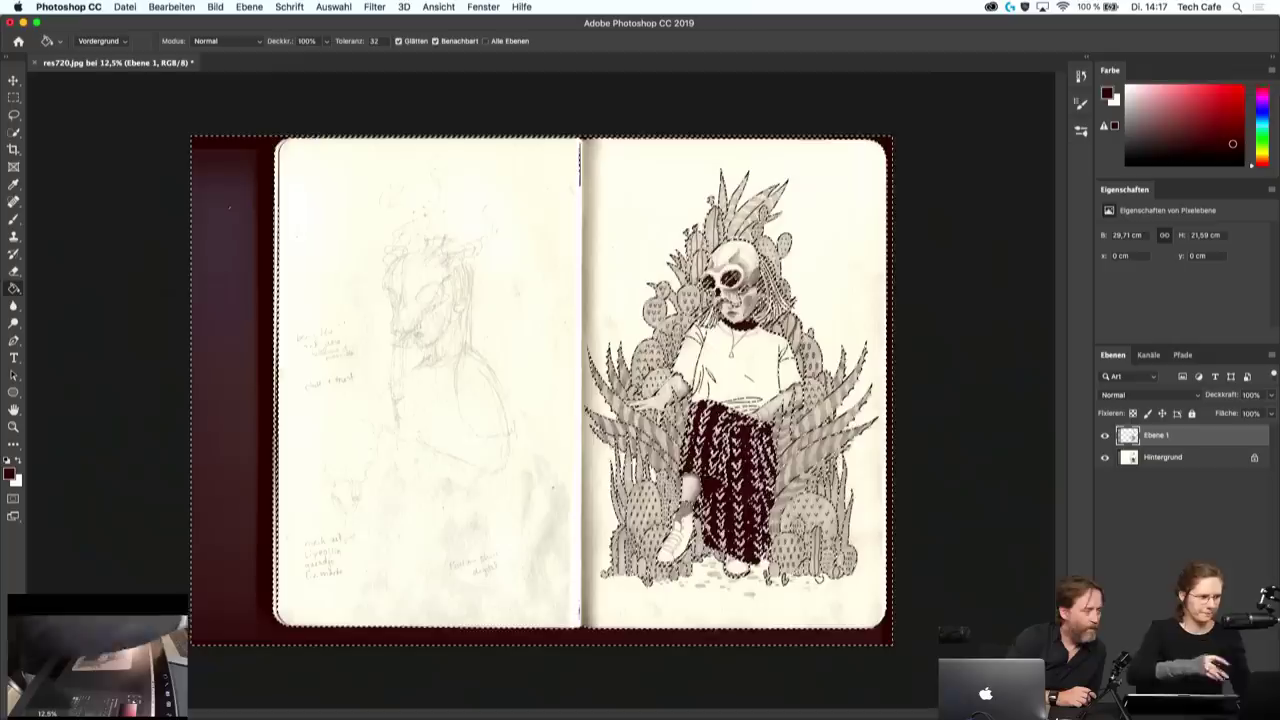
left_click(14, 98)
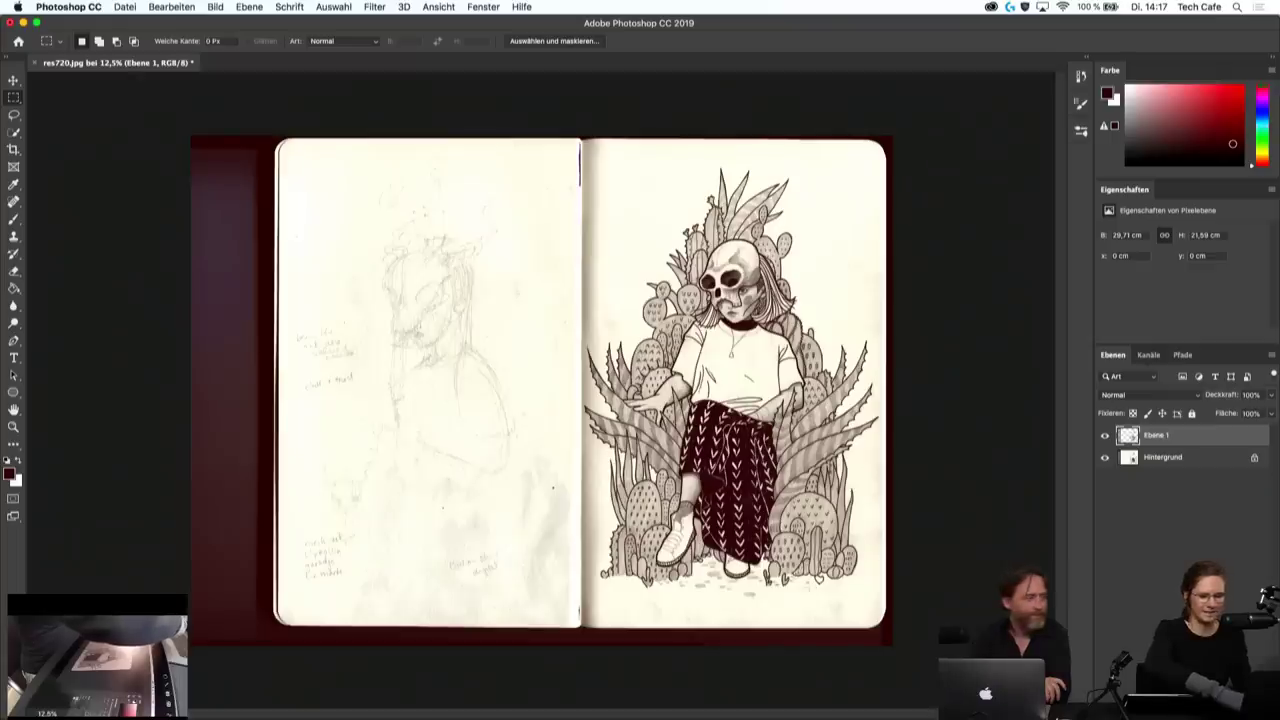
left_click(1188, 706)
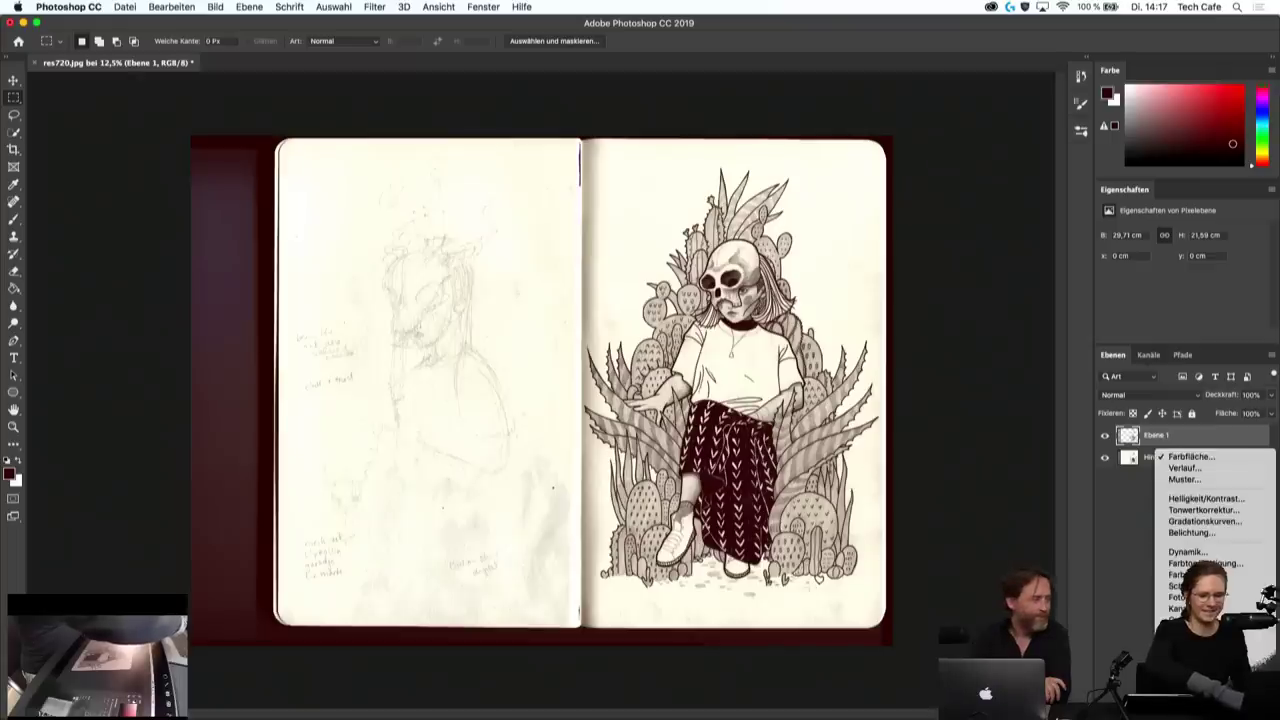
- Add a Solid Color fill layer, Farbfüllung 1, set to pure white
left_click(1192, 456)
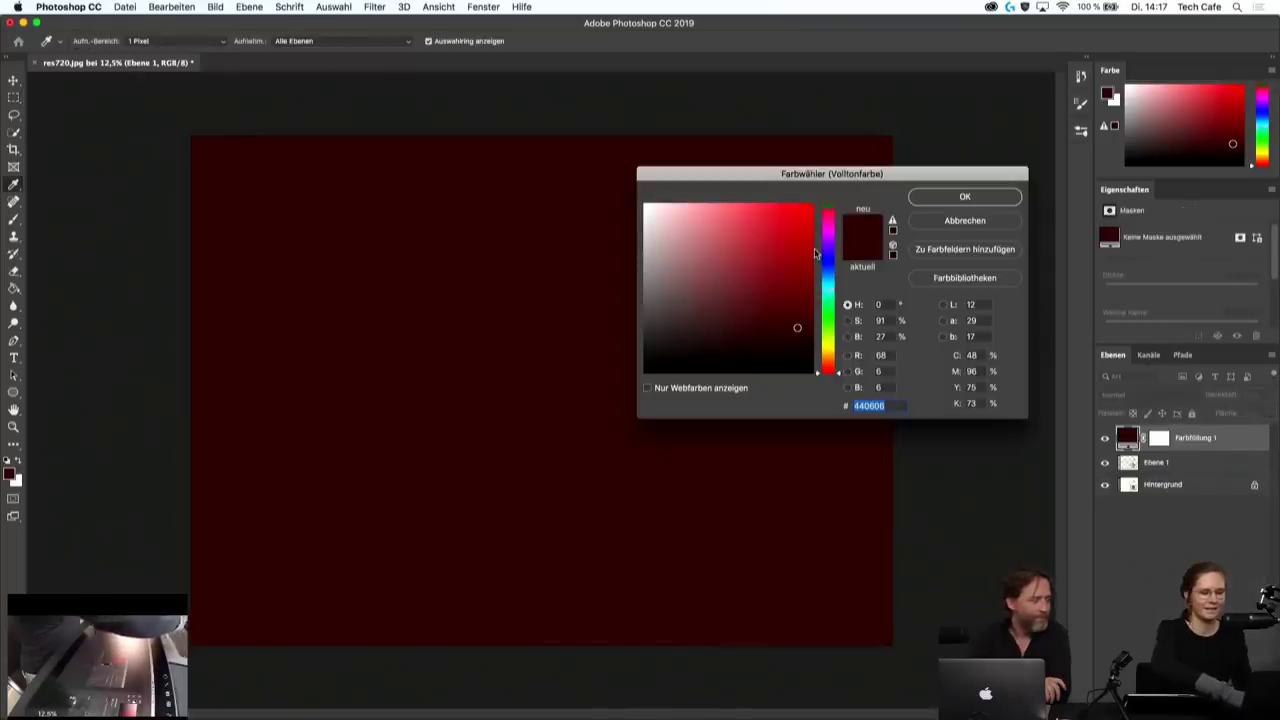
left_click_drag(797, 327, 628, 181)
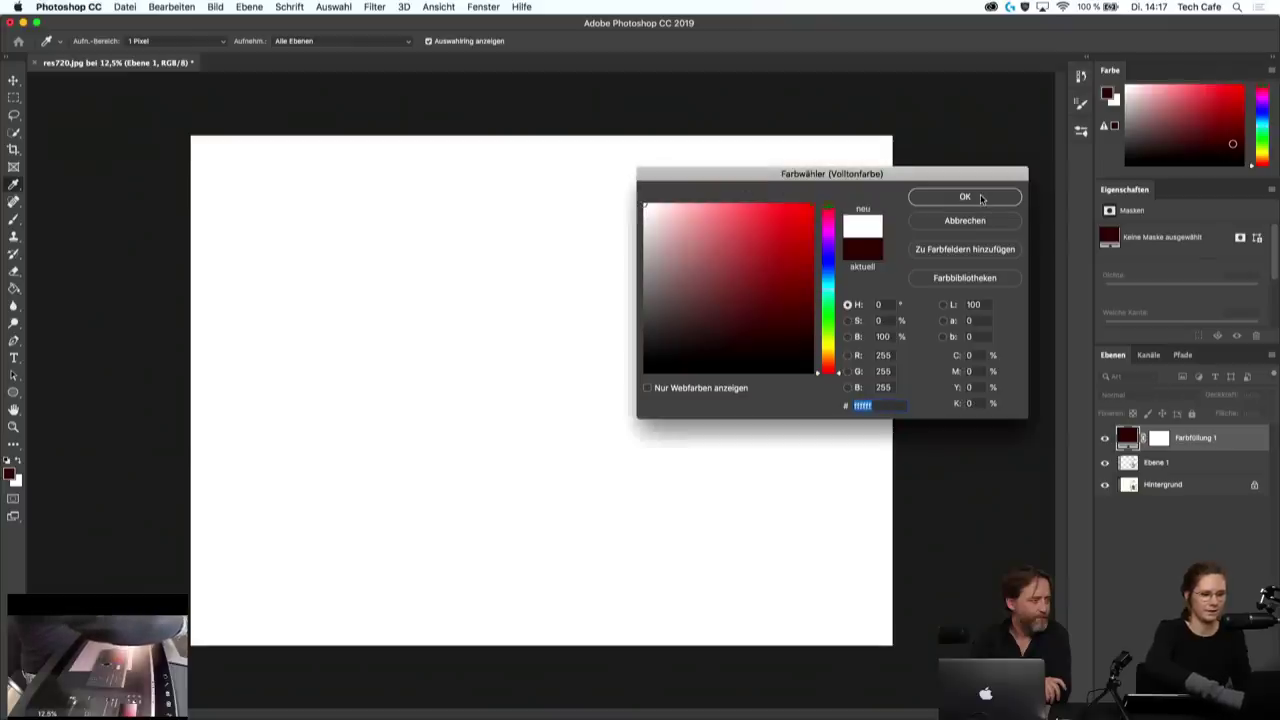
left_click(965, 197)
- Move the white Farbfüllung 1 layer below Ebene 1 and start a 3:4 crop
left_click_drag(1228, 440, 1224, 475)
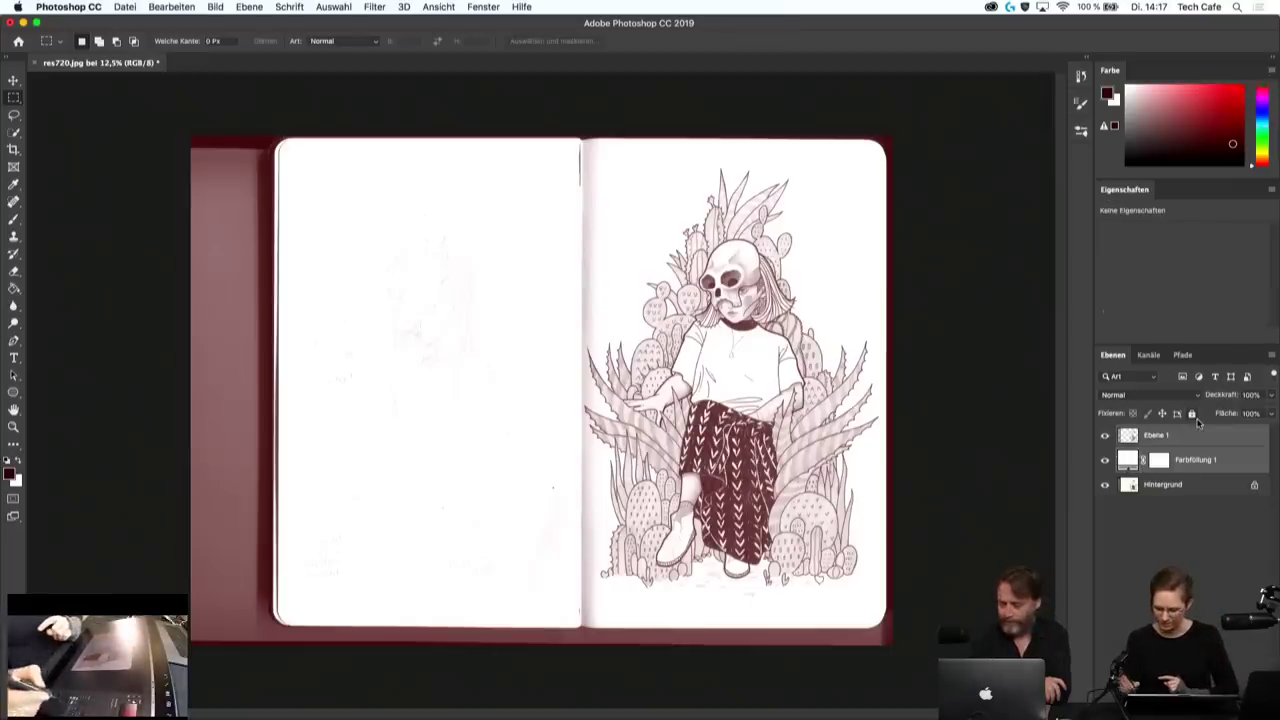
left_click(1198, 423)
left_click(1204, 450)
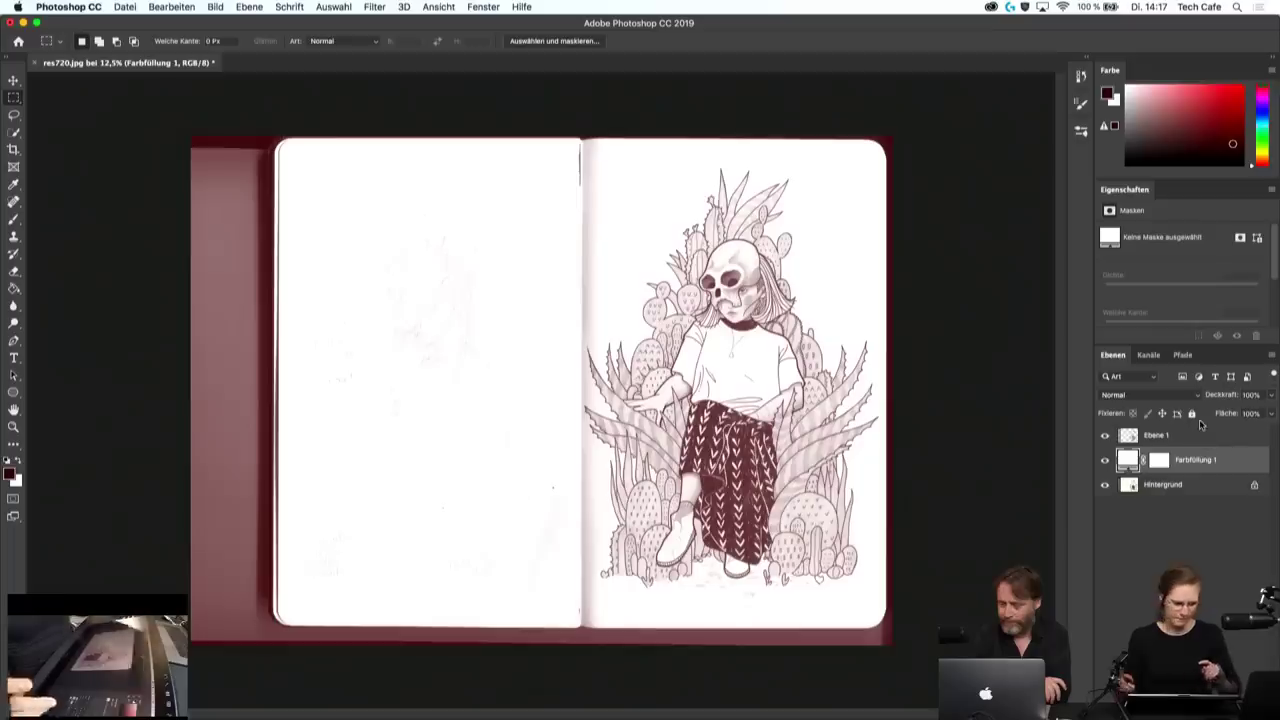
left_click(1199, 424)
left_click(1208, 448)
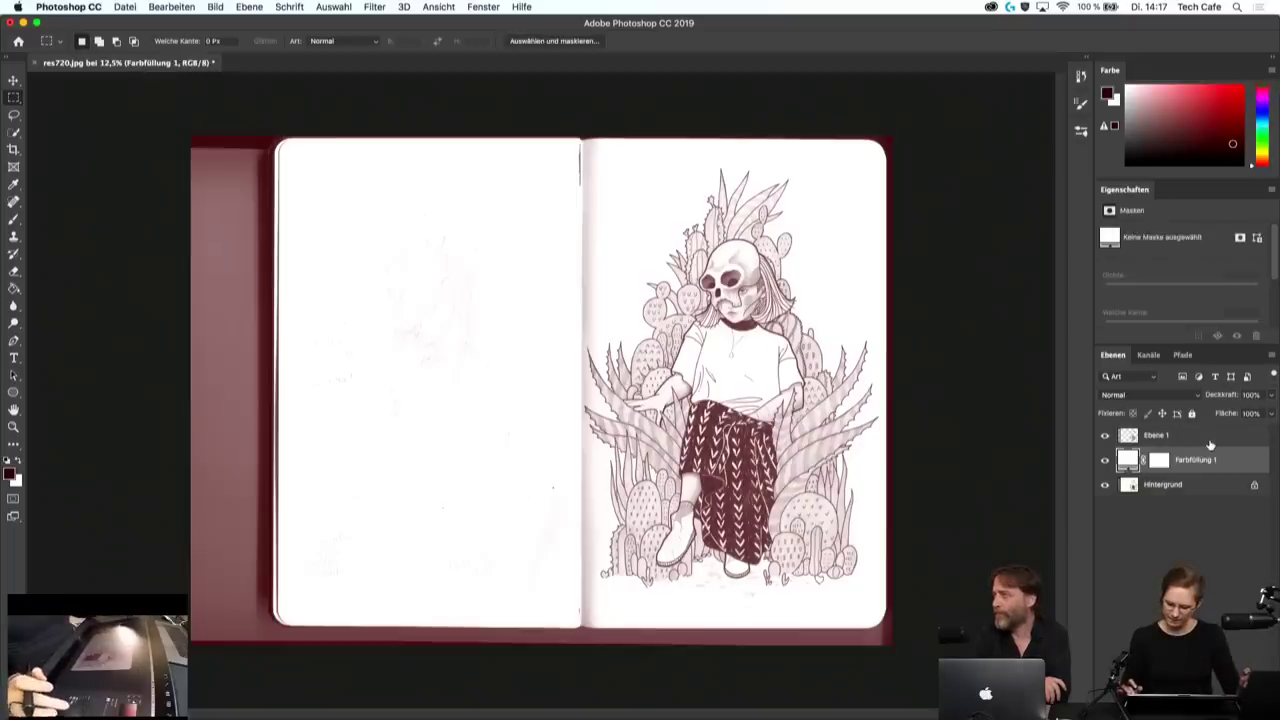
left_click(13, 149)
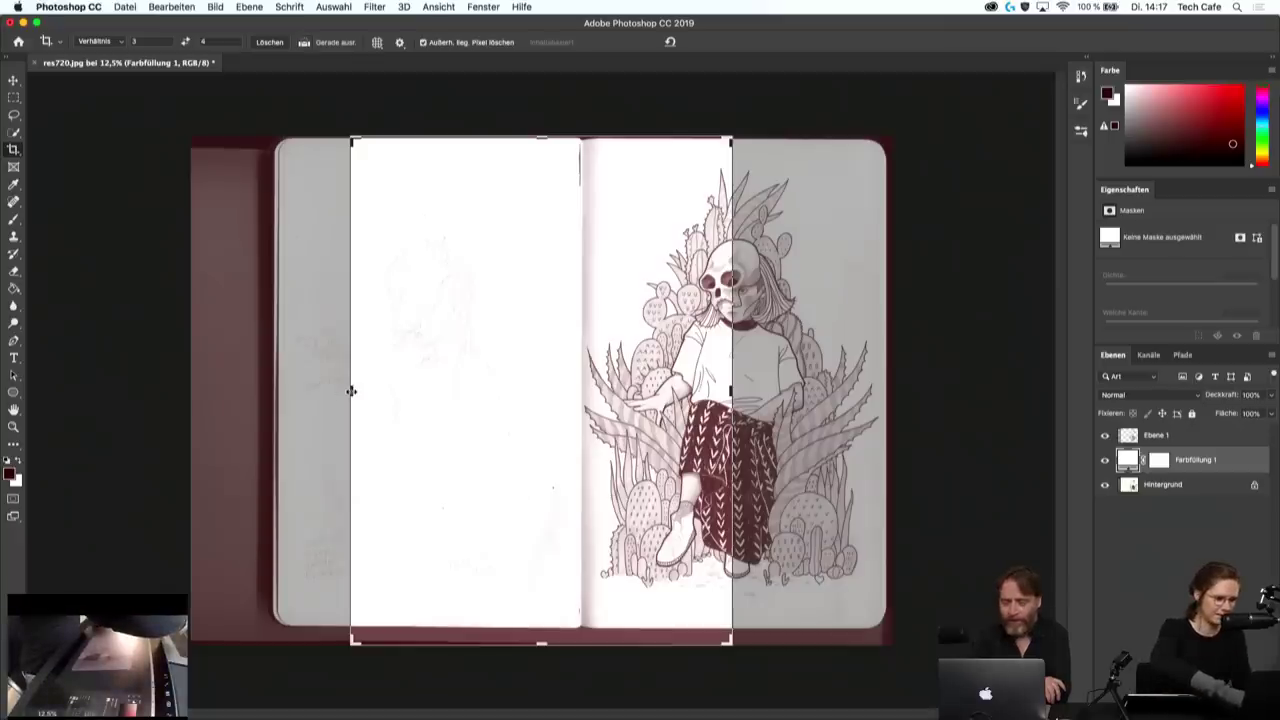
- Adjust the 3:4 crop frame to centre the skull-faced figure and apply the crop
left_click_drag(352, 391, 352, 378)
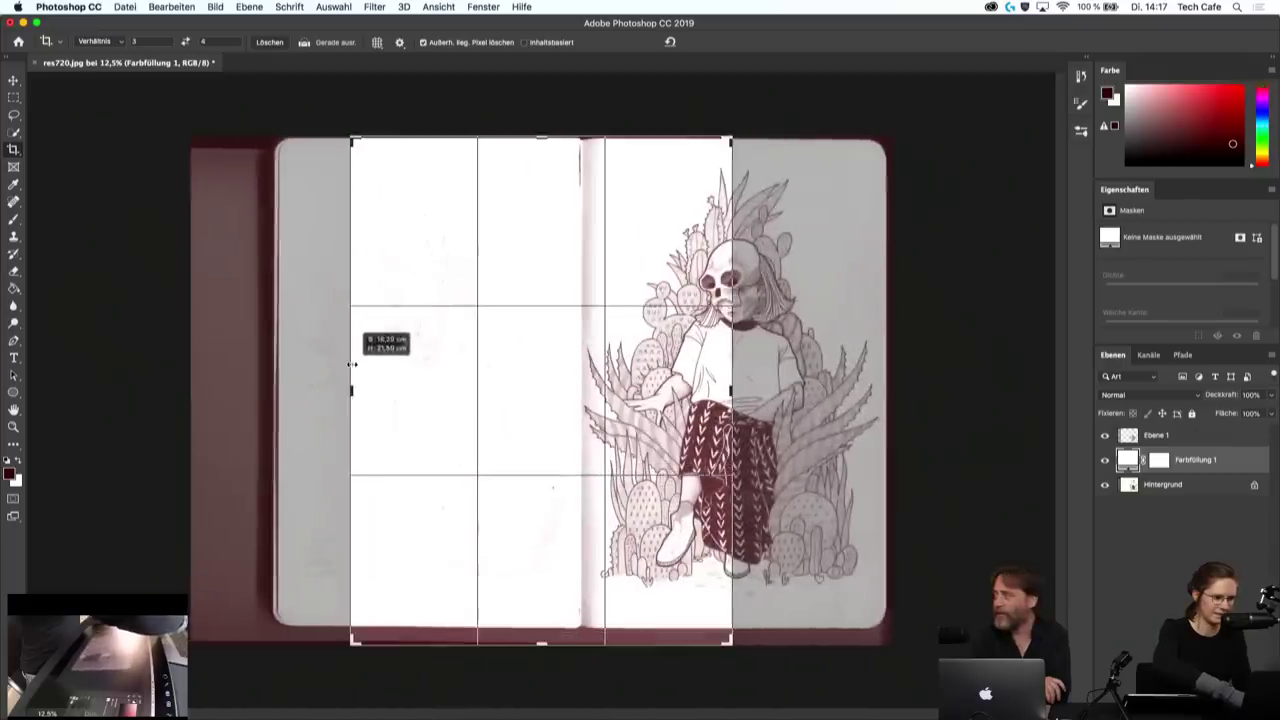
left_click_drag(352, 378, 352, 369)
mouse_move(525, 372)
left_mouse_down()
mouse_move(334, 402)
mouse_move(365, 392)
mouse_move(352, 391)
left_mouse_up()
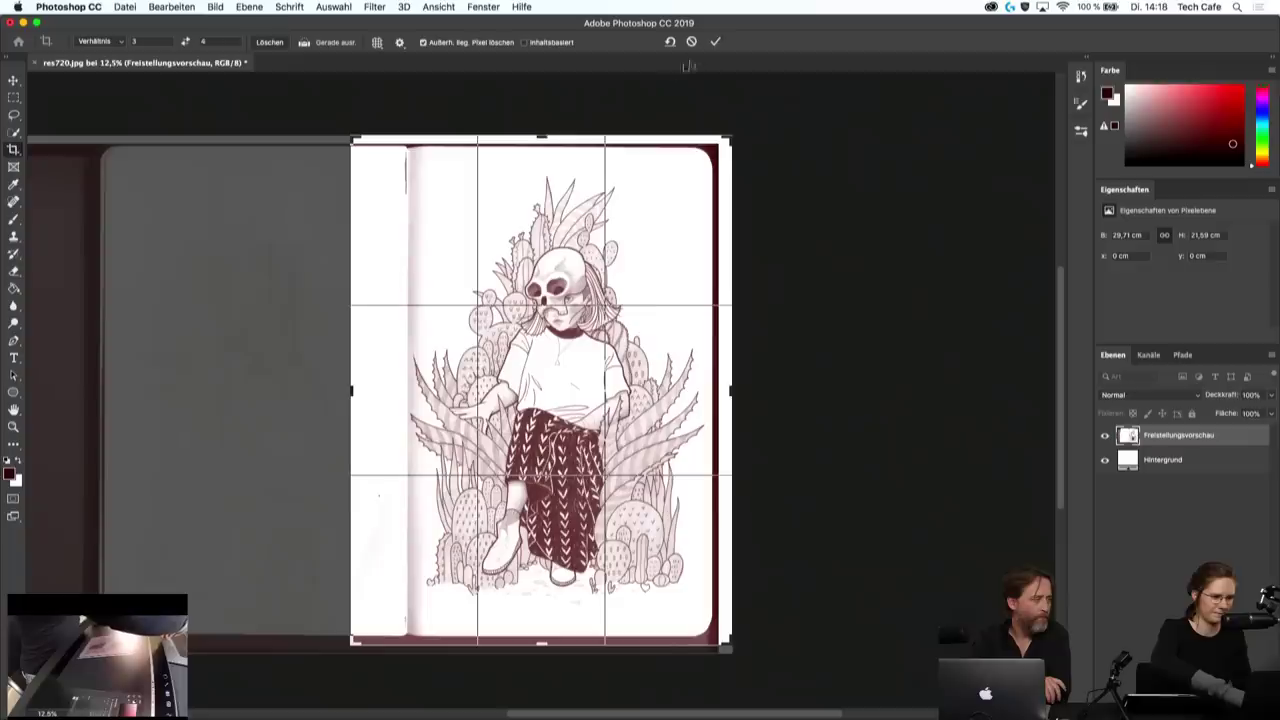
left_click(715, 42)
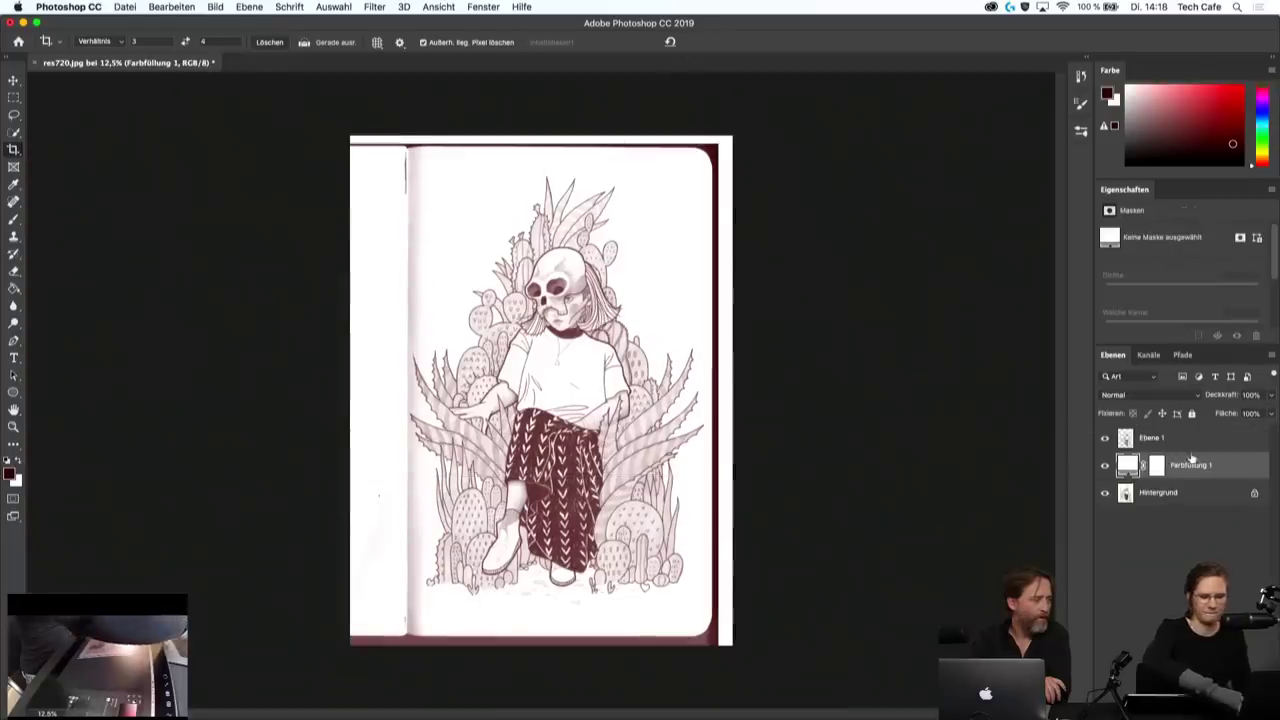
left_click(13, 219)
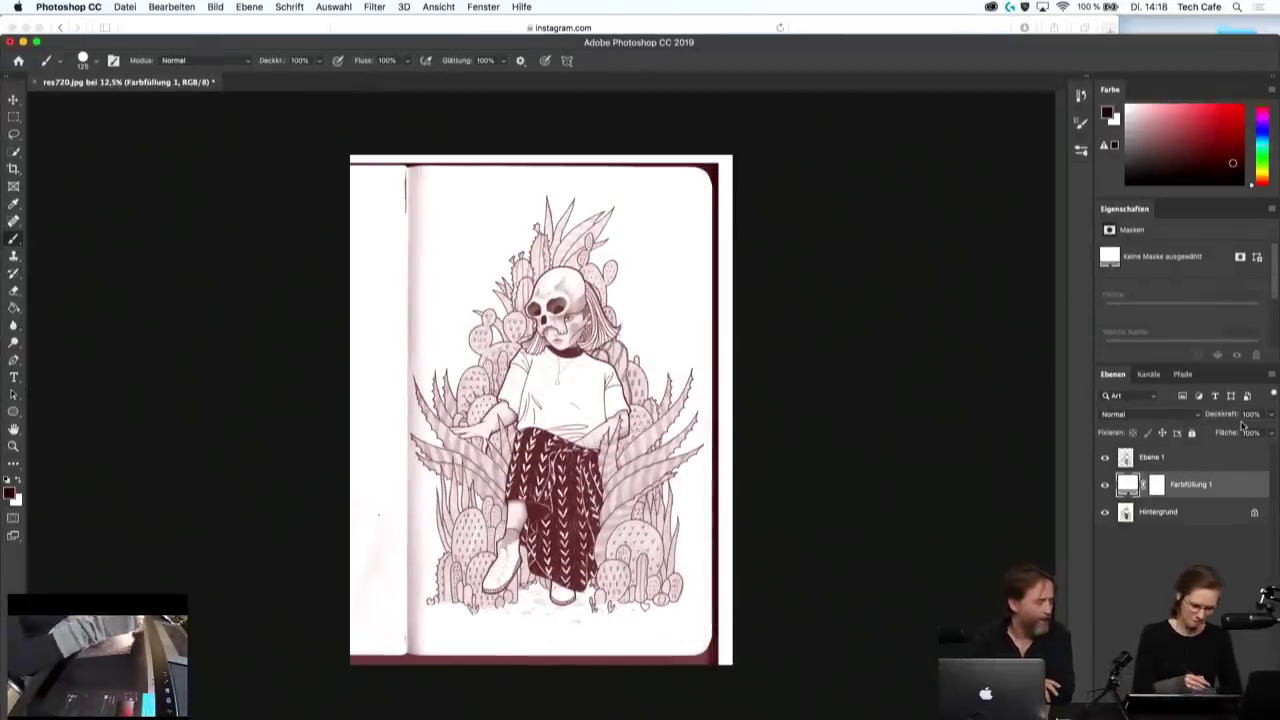
- Refocus Photoshop and add a new empty layer, Ebene 2, below Farbfüllung 1
left_click(38, 41)
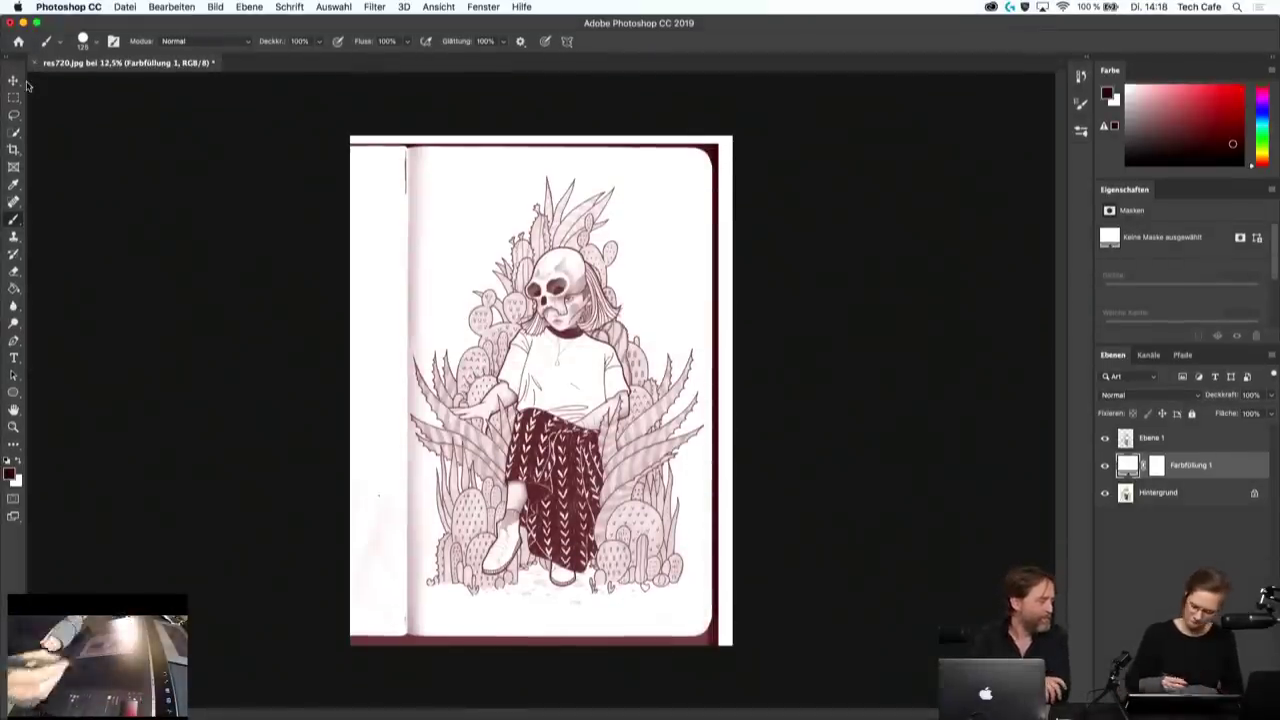
key("ctrl+shift+alt+n")
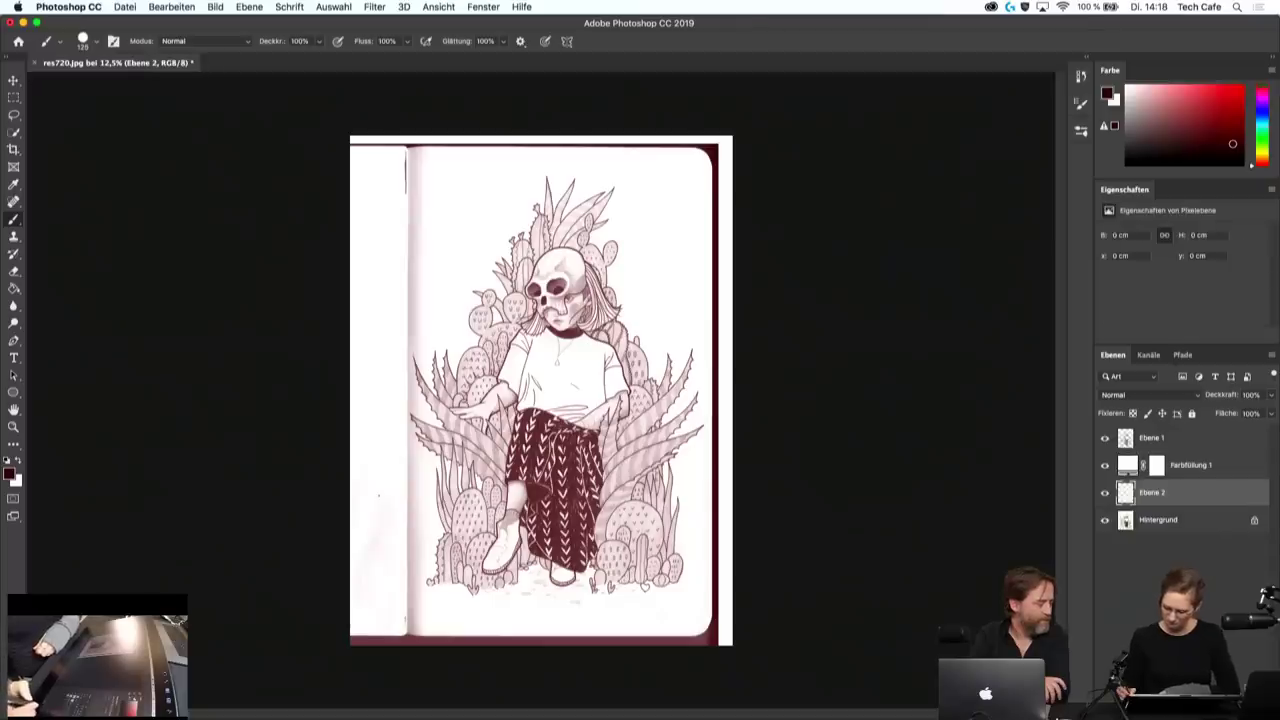
- Drag Ebene 2 above Farbfüllung 1, just under Ebene 1, leaving only Ebene 2 selected
left_click_drag(1235, 495, 1237, 455)
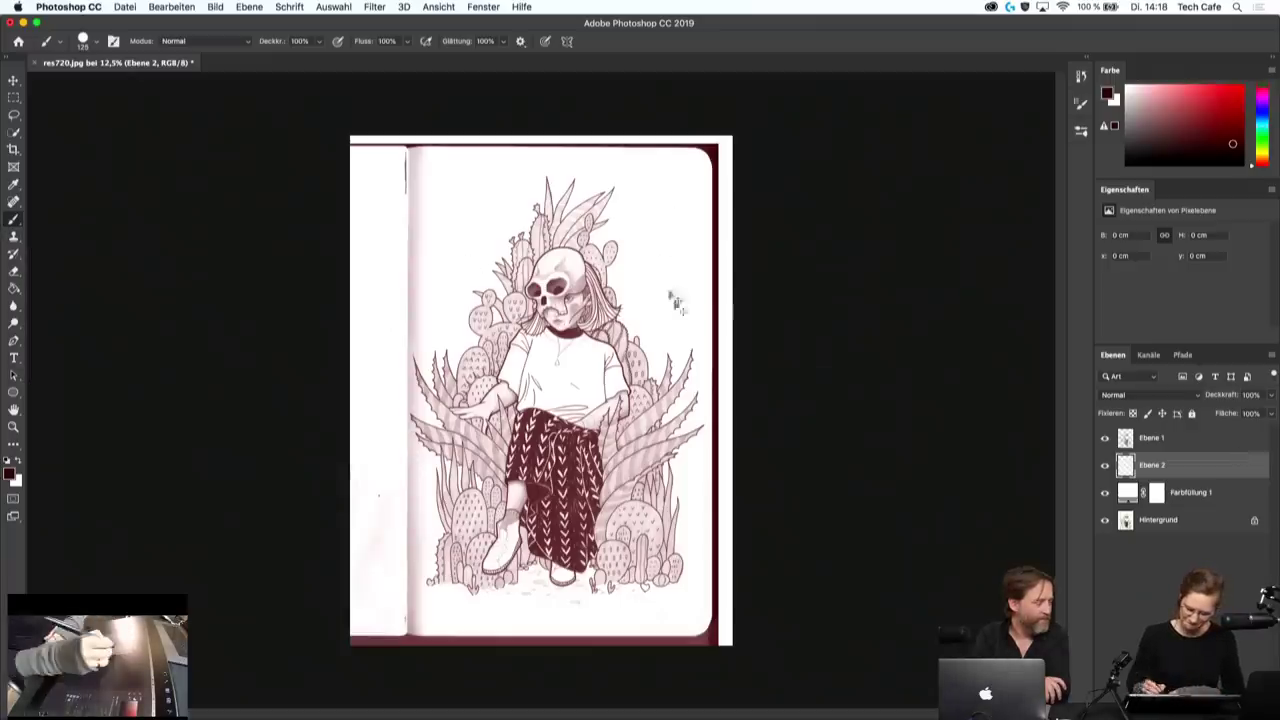
left_click(675, 260, "super")
left_click(1173, 470, "shift")
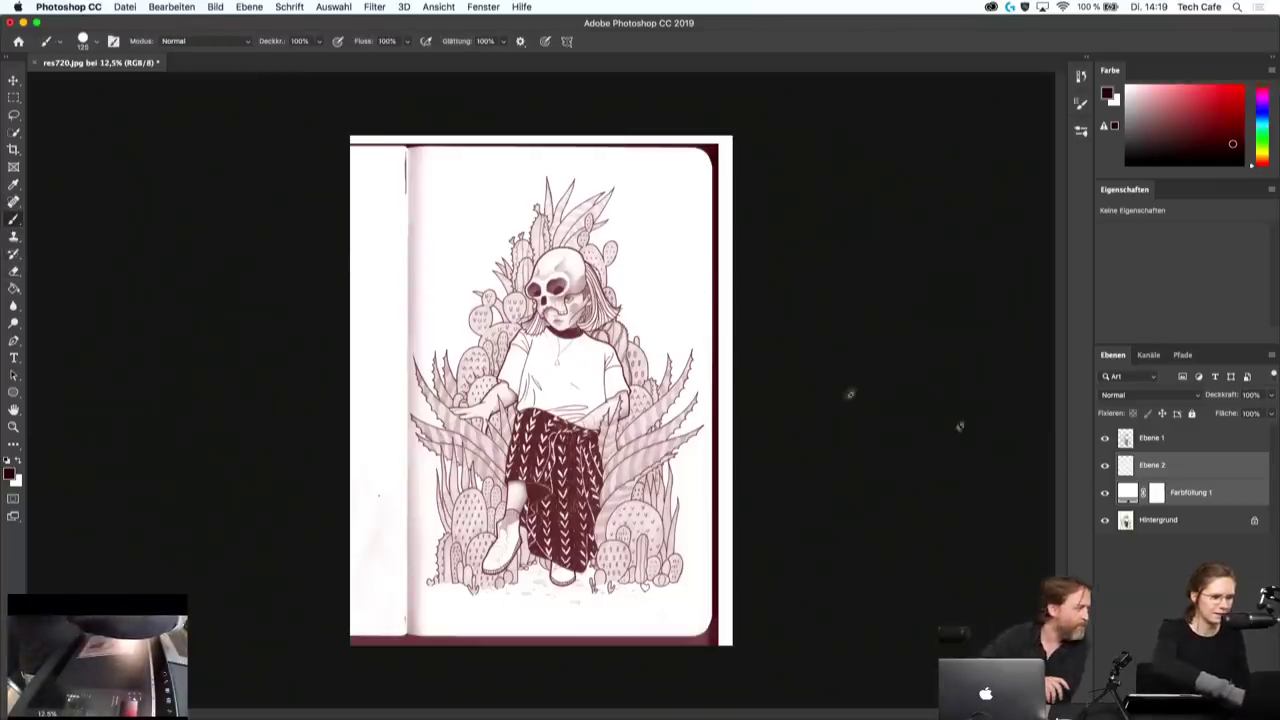
left_click(1197, 467)
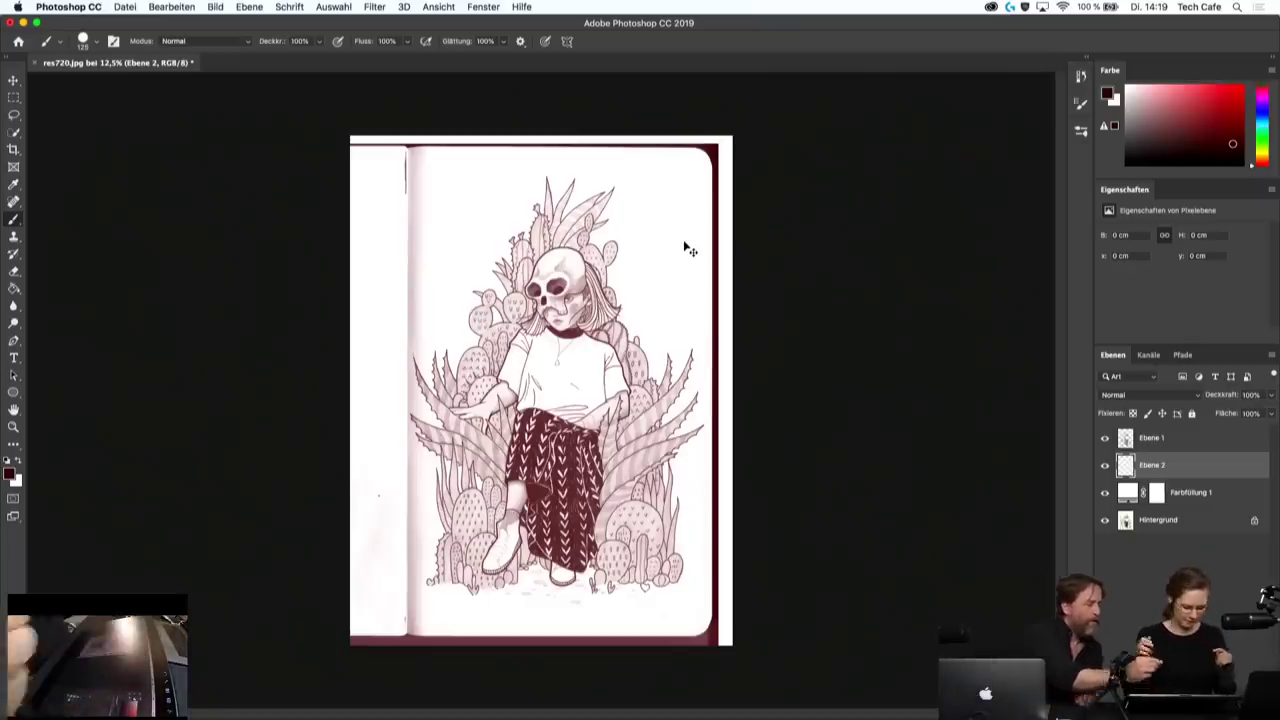
mouse_move(960, 712)
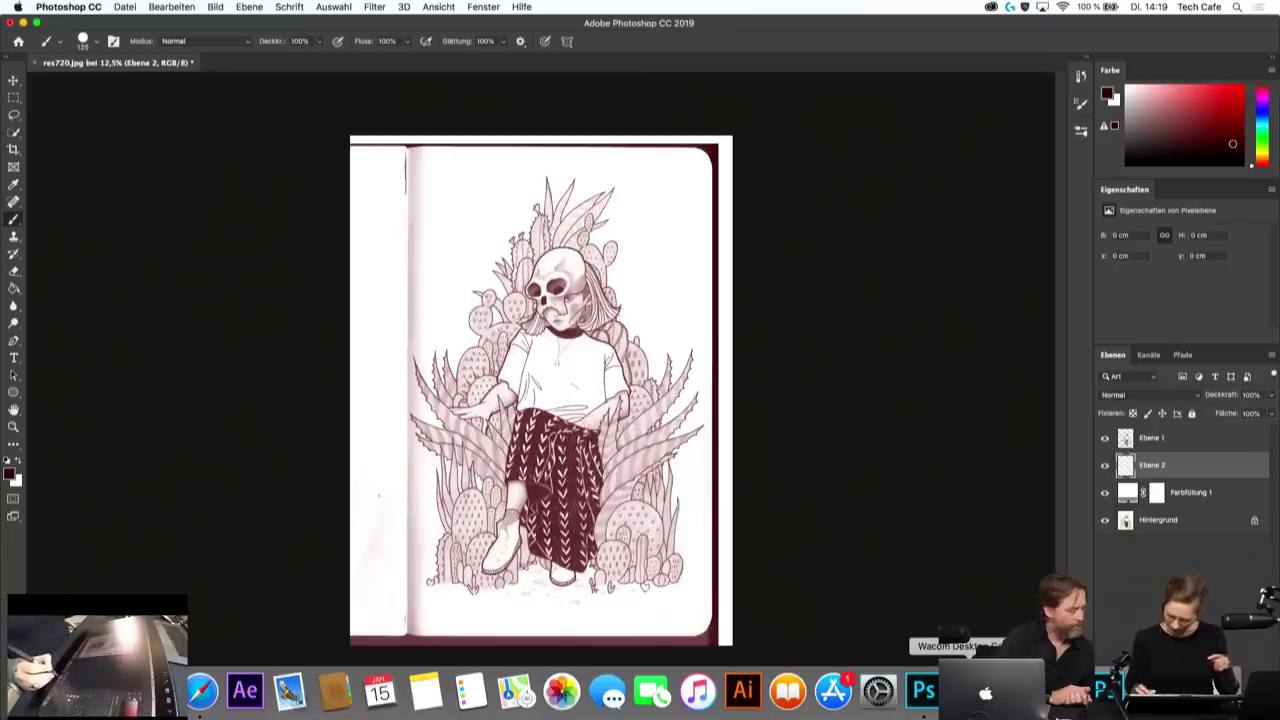
- Dismiss the clipboard export warning and show the Wacom Tablett folder in Finder
left_click(958, 690)
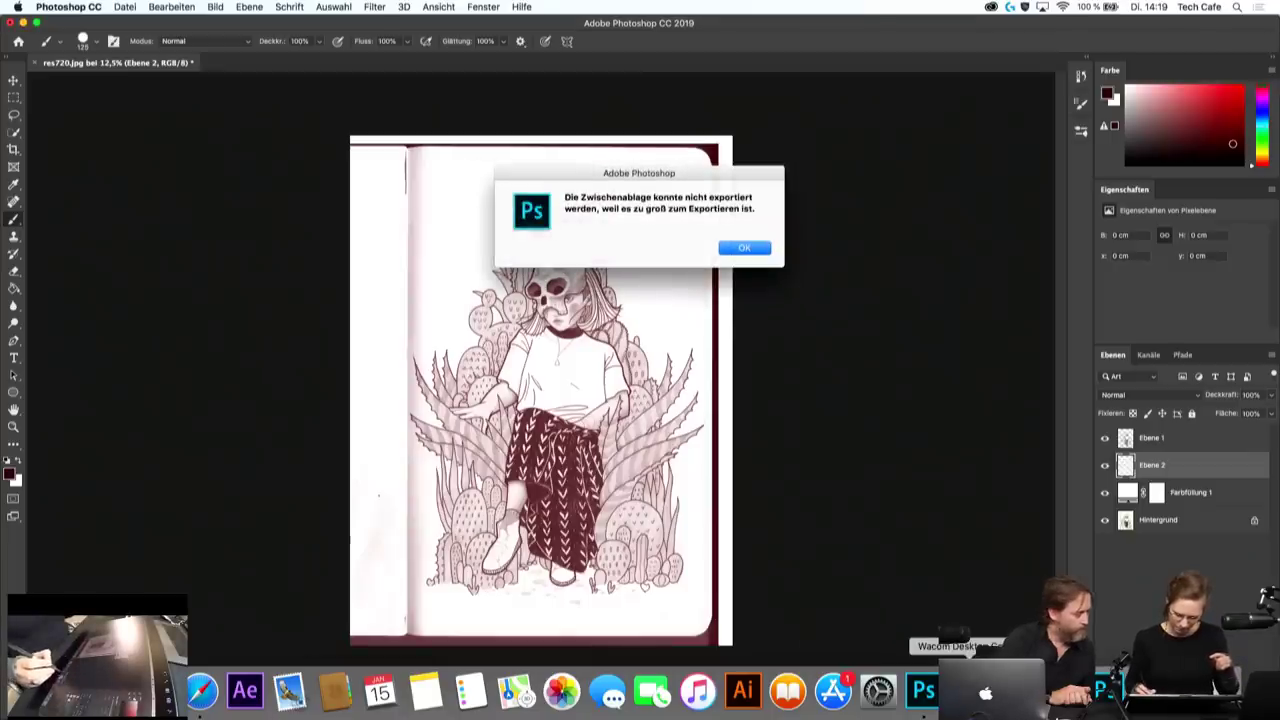
left_click(758, 248)
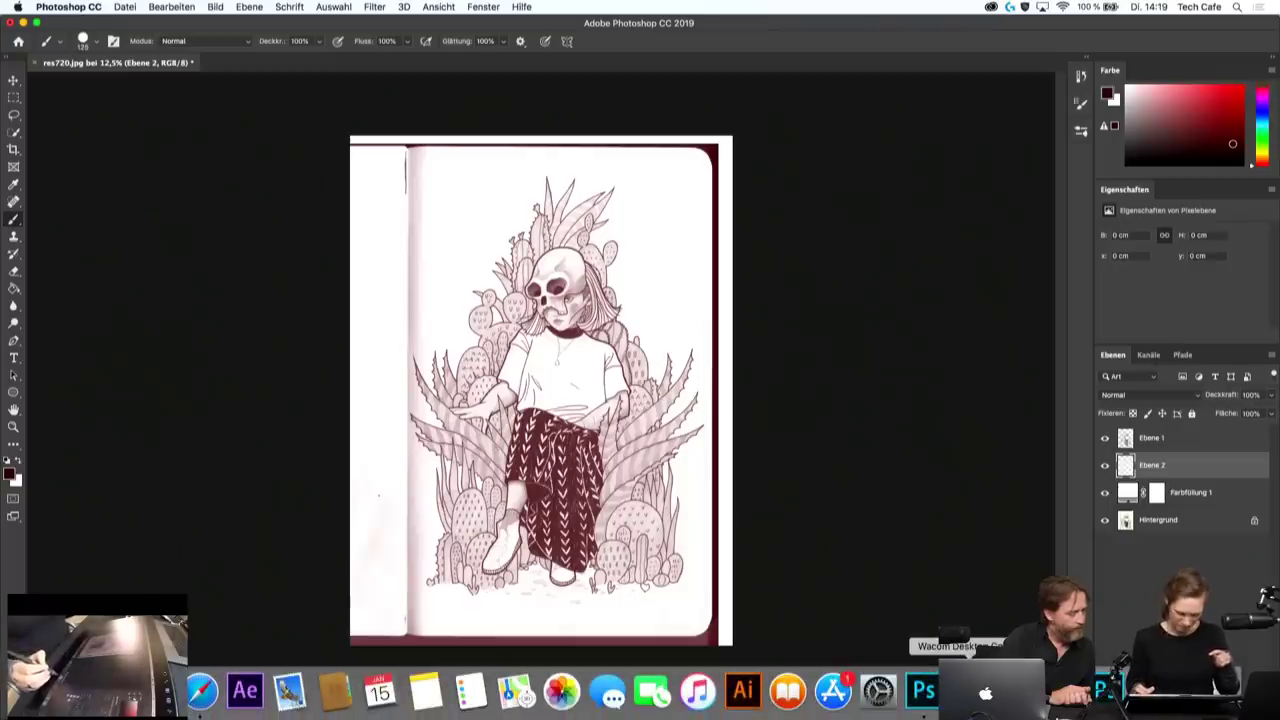
left_click(957, 690, "super")
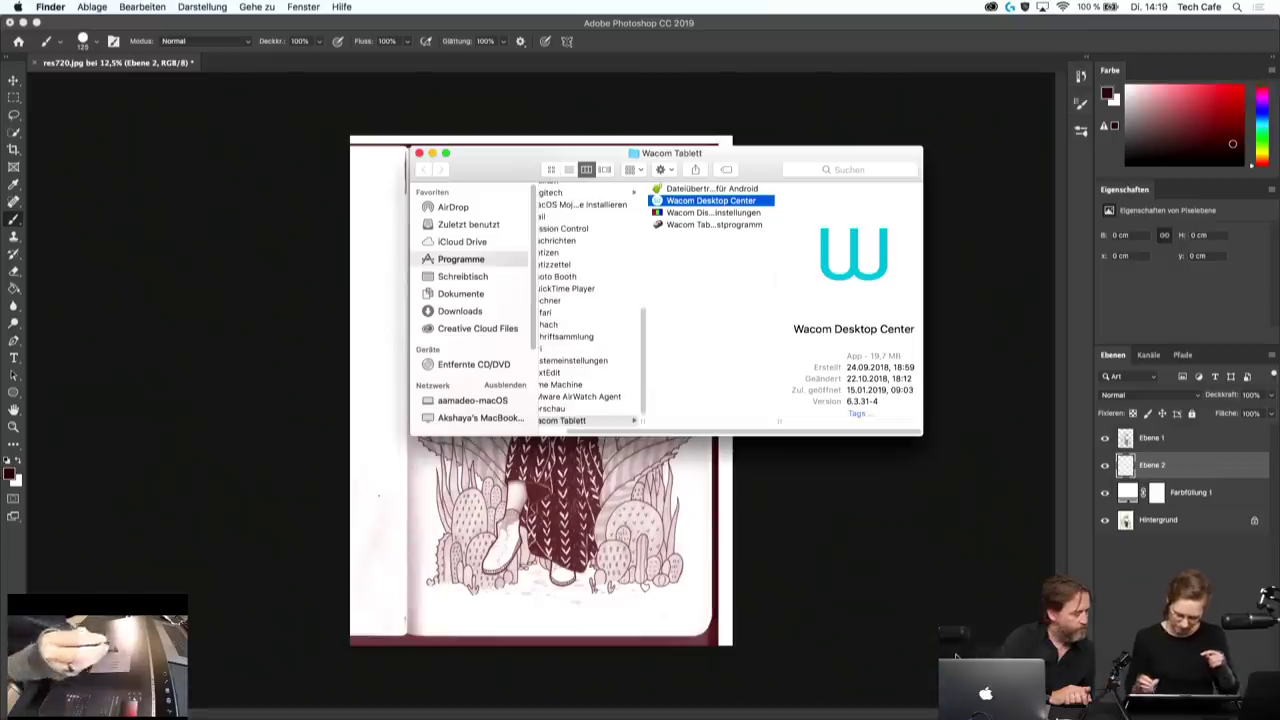
- Set the Wacom pen tip's double-click distance (Doppelklickabstand) to Aus and close the tablet preferences
double_click(745, 204)
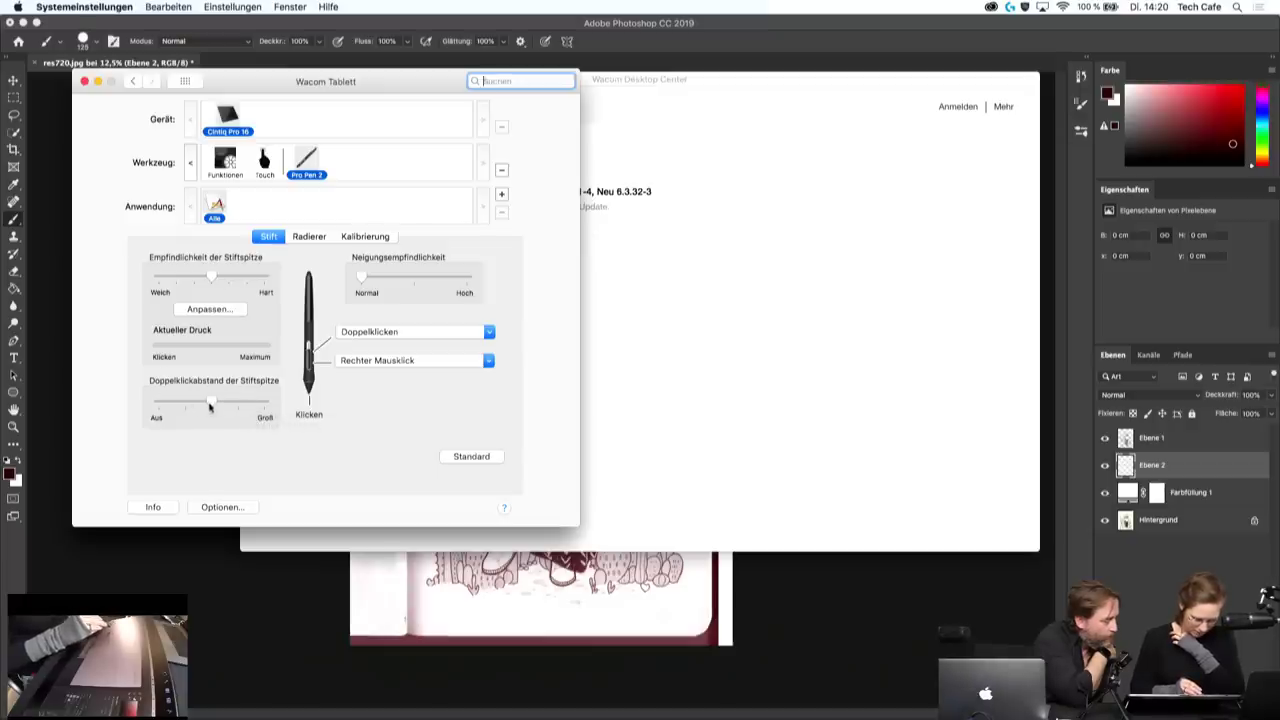
left_click_drag(210, 402, 157, 402)
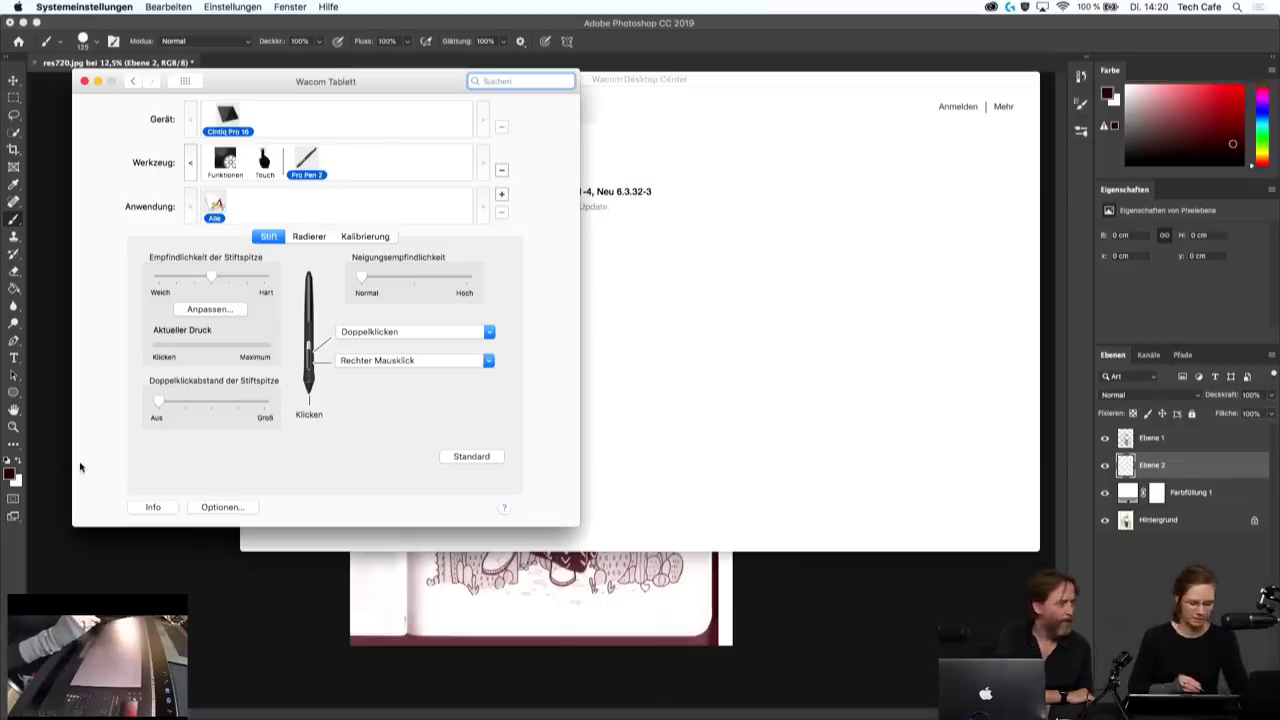
left_click(85, 82)
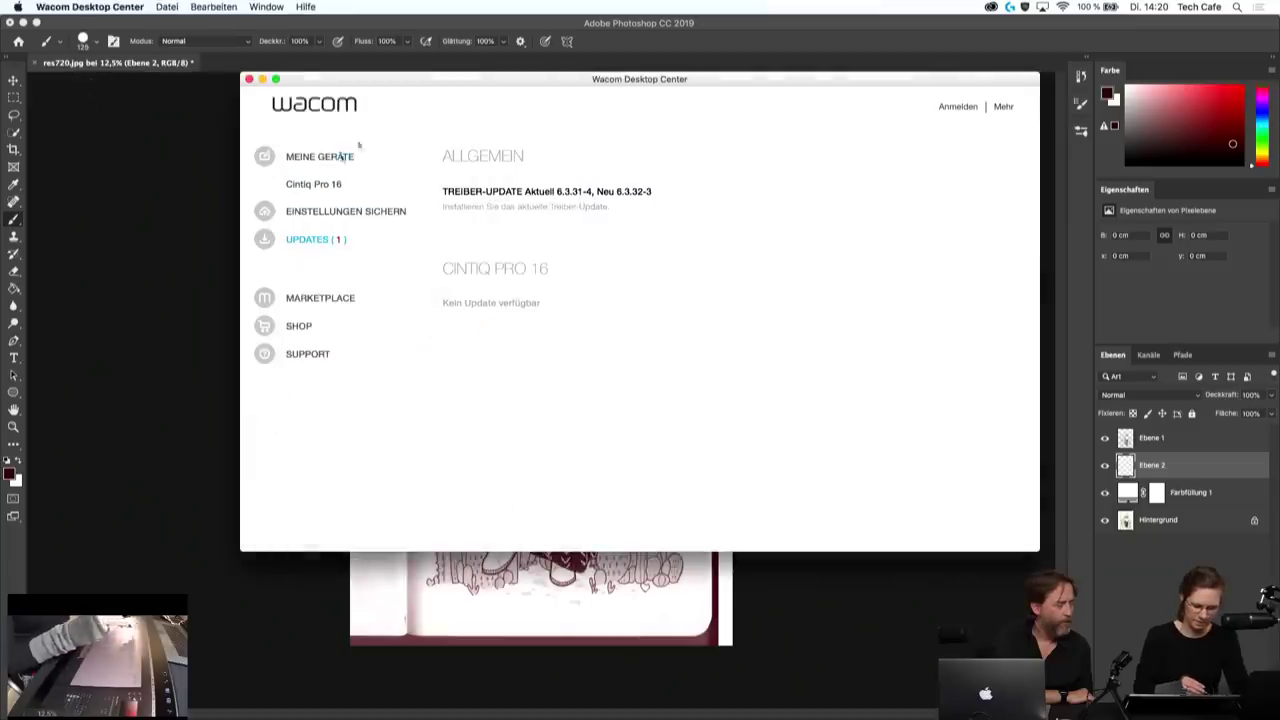
- Close Wacom Desktop Center and its Finder window, returning focus to the Photoshop canvas
left_click(249, 79)
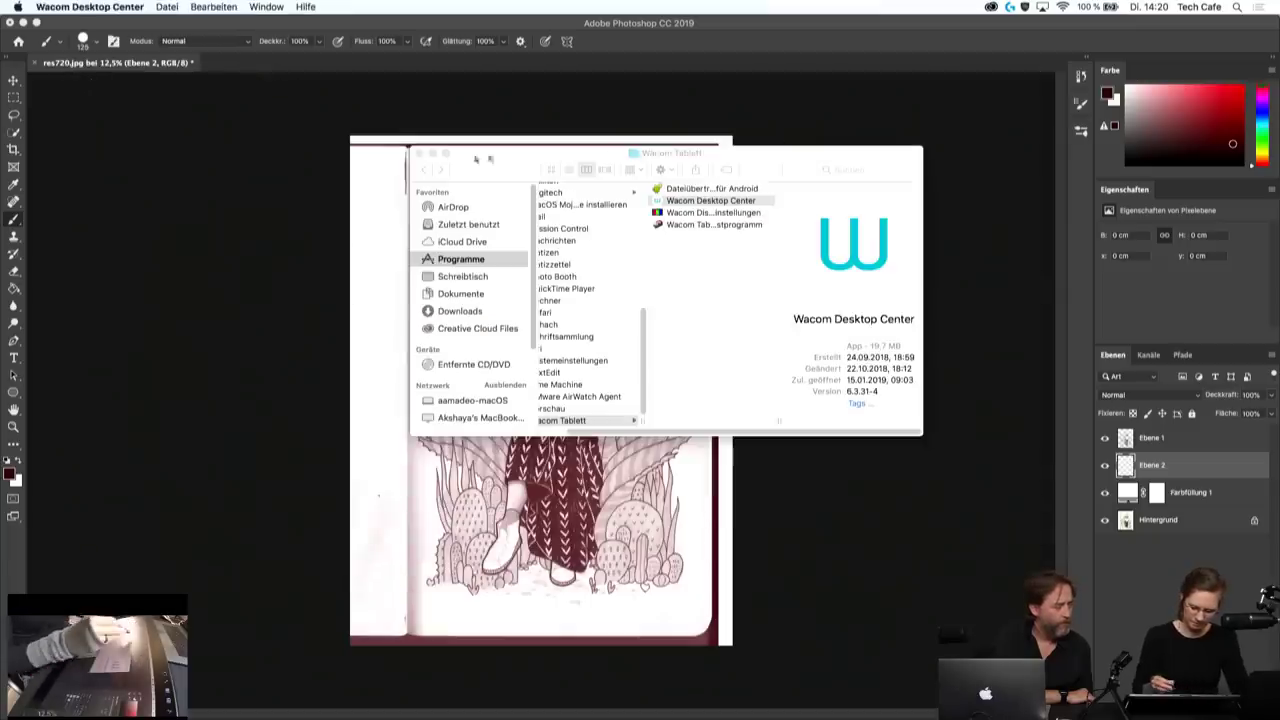
left_click(421, 153)
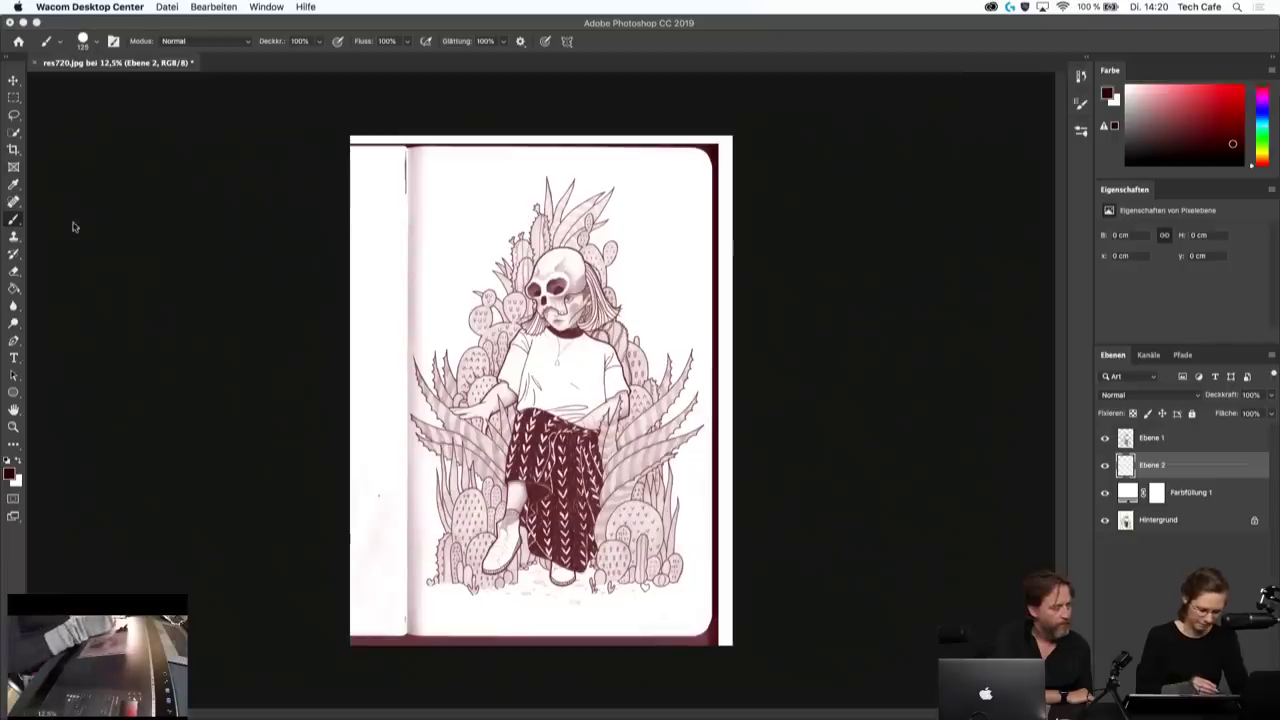
left_click(13, 237)
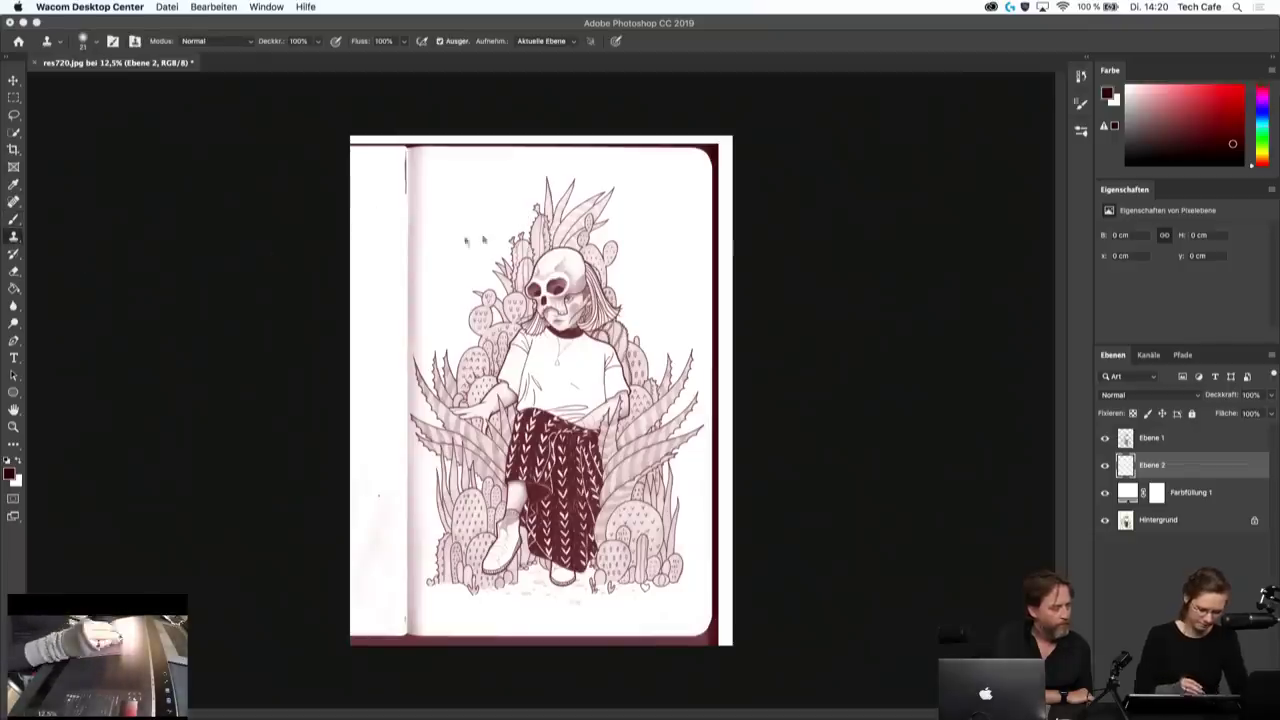
left_click(396, 280)
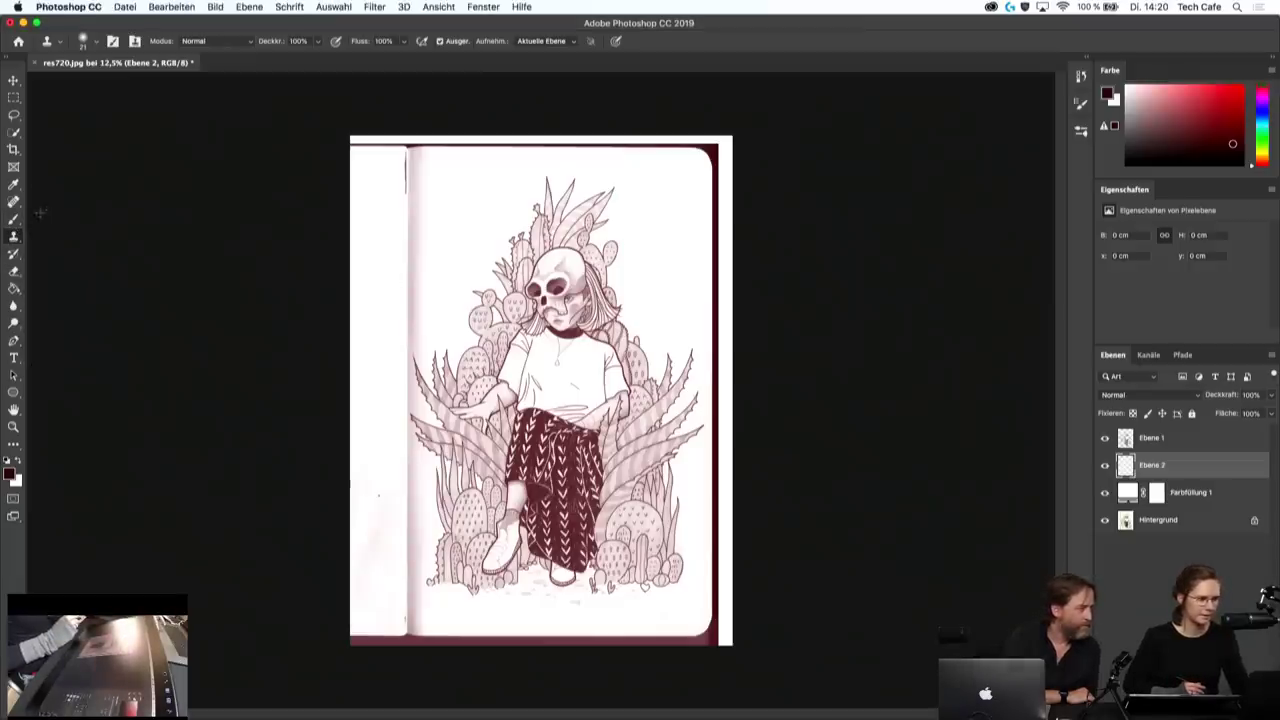
- Pick the Brush tool and make Ebene 1 the active layer
left_click(16, 222)
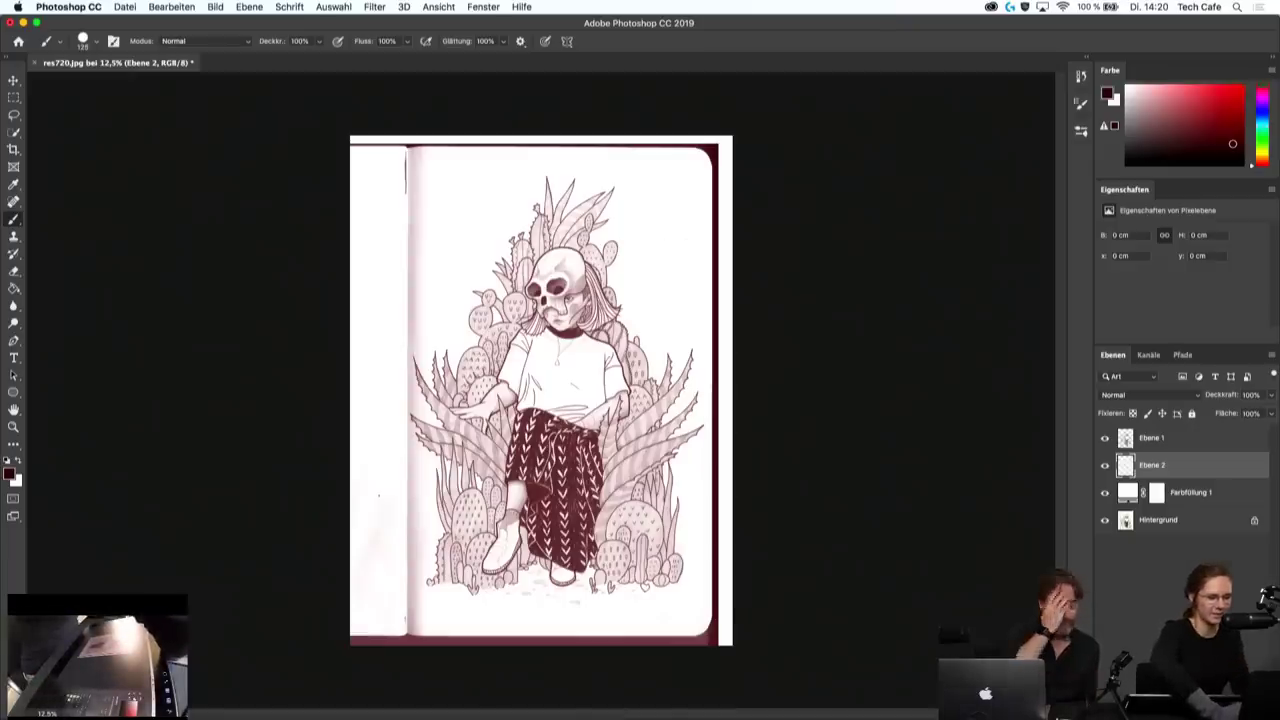
left_click(1186, 441)
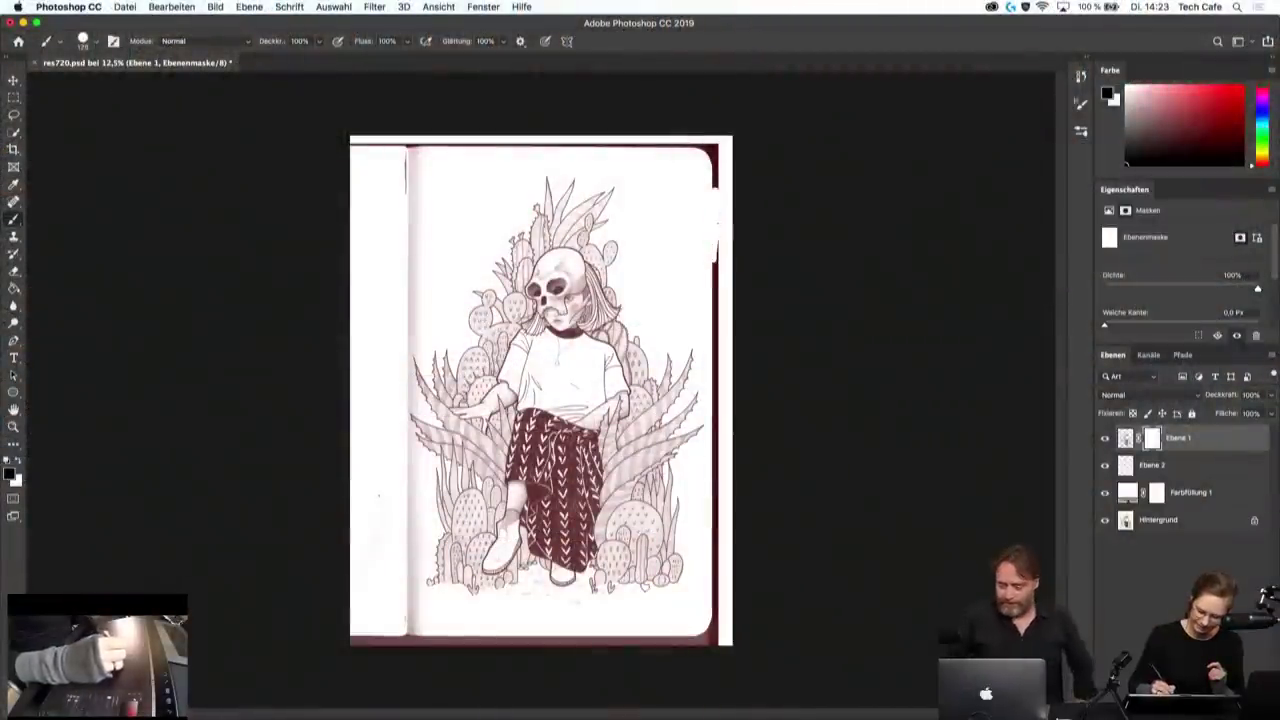
- Mask away the dark paper edge and a stray mark along the page's right side
left_click_drag(714, 258, 712, 320)
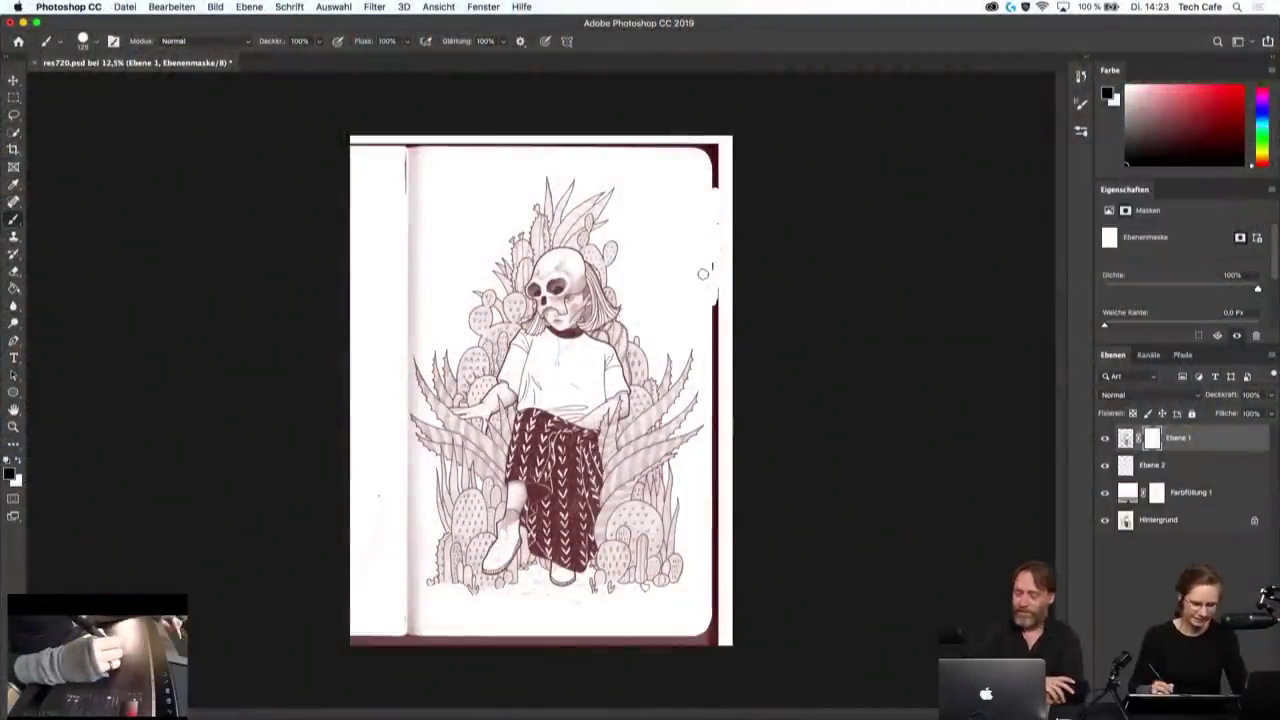
left_click_drag(716, 188, 714, 220)
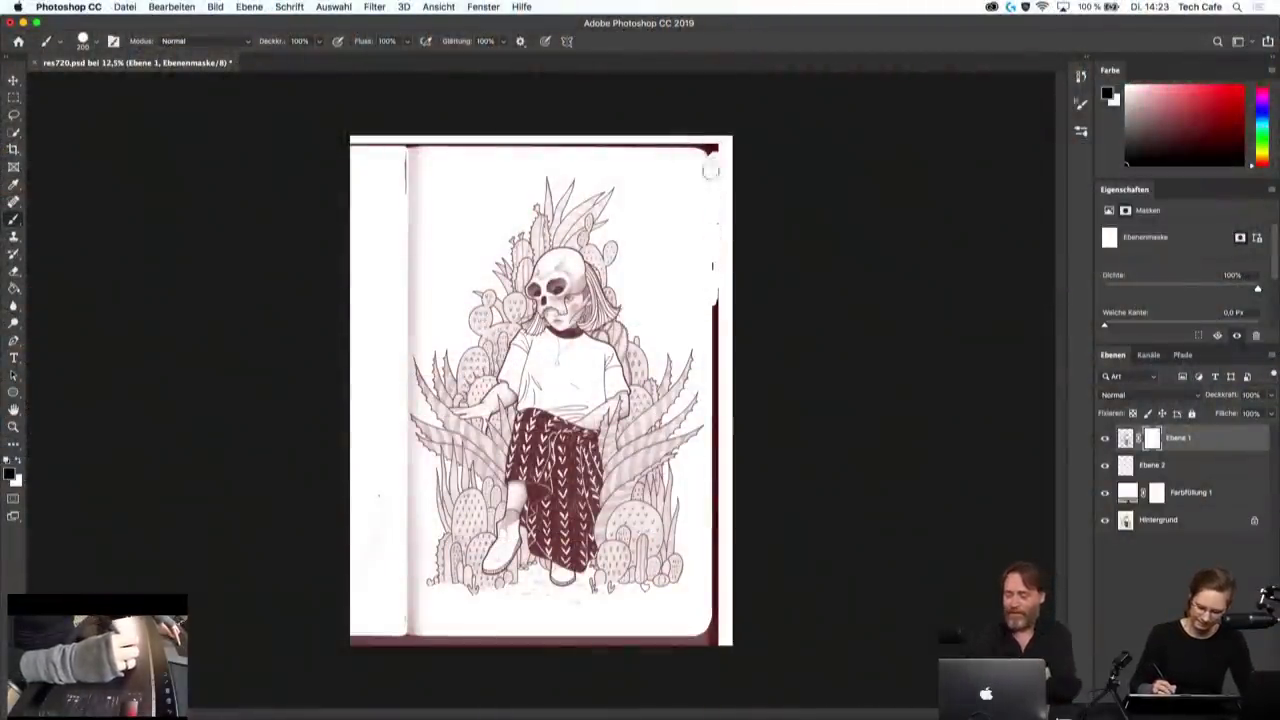
left_click_drag(708, 288, 710, 300)
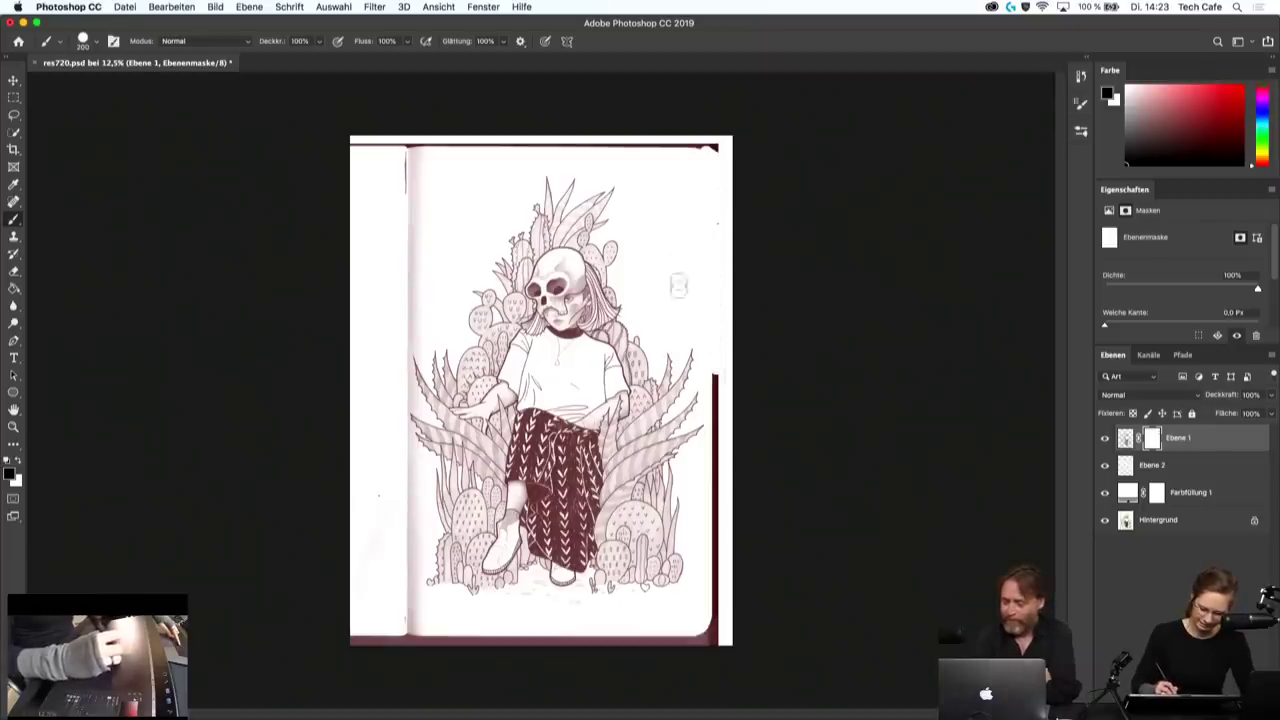
right_click(483, 651)
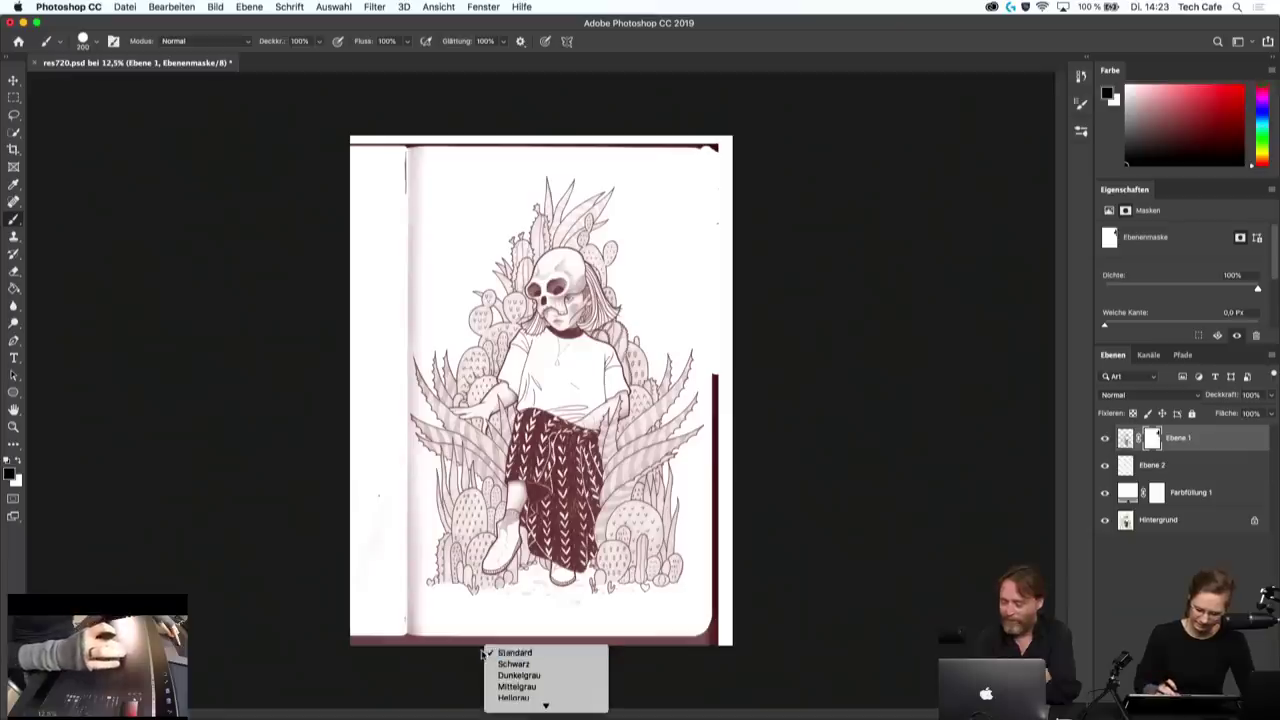
left_click(510, 652)
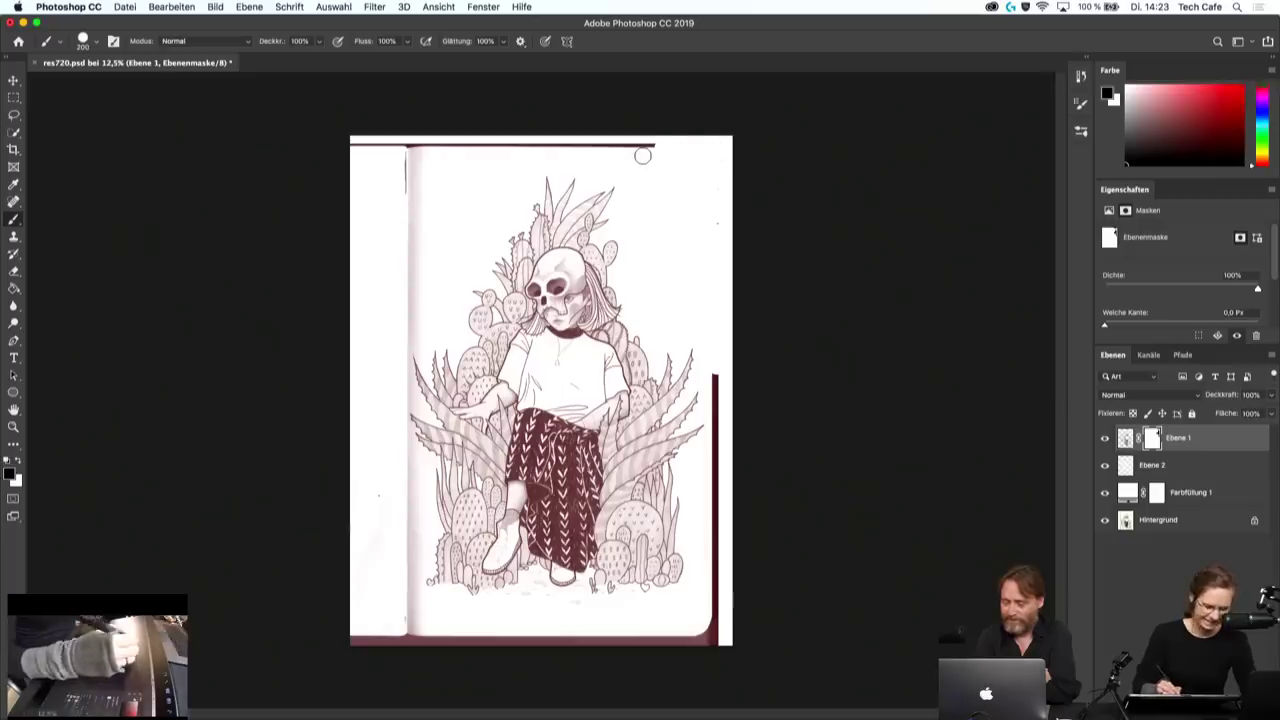
- Zoom in and mask the left-edge grey shadow strip and the top of the right dark bar
key("super+plus")
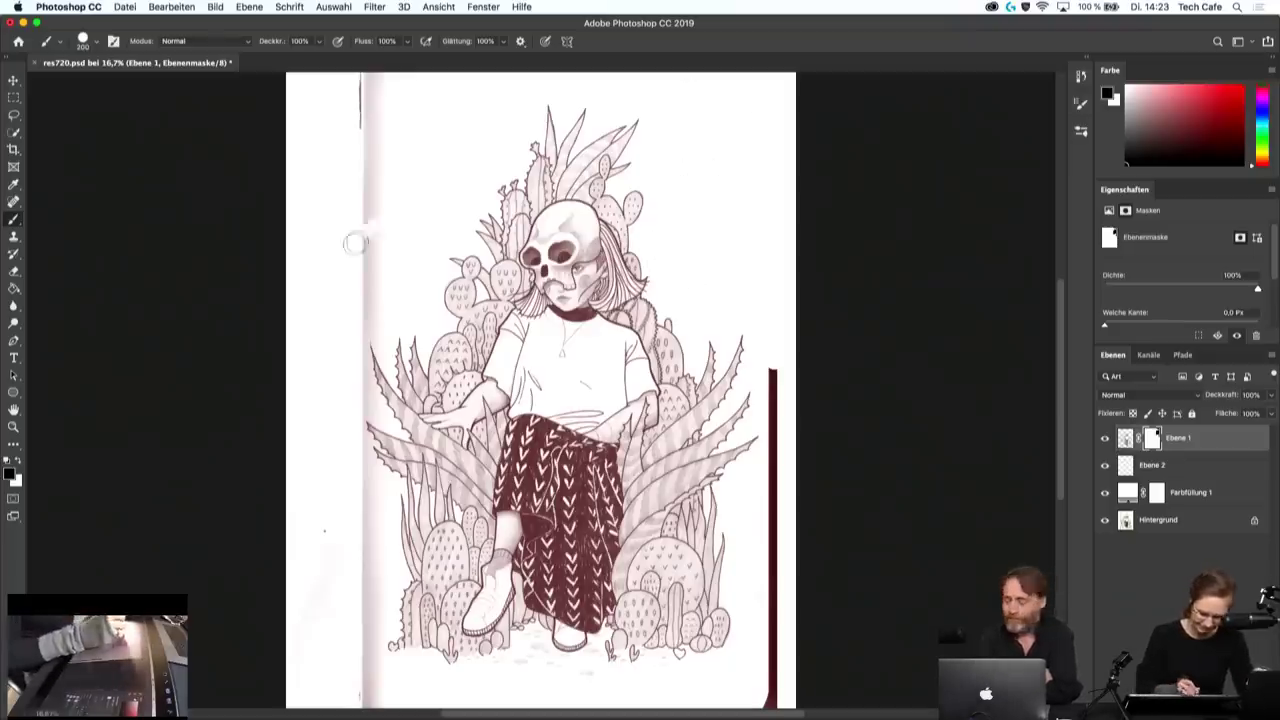
mouse_move(352, 240)
left_mouse_down()
mouse_move(366, 90)
mouse_move(377, 150)
left_mouse_up()
left_click_drag(391, 230, 424, 285)
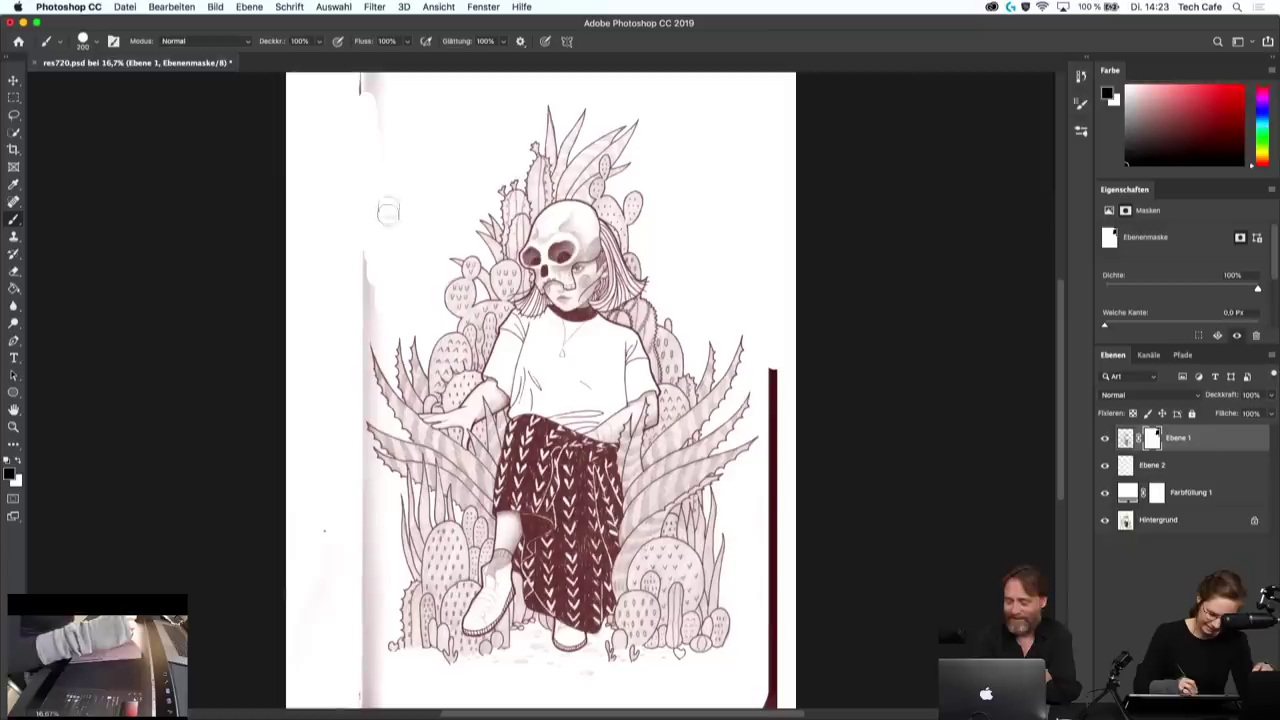
left_click_drag(352, 283, 370, 300)
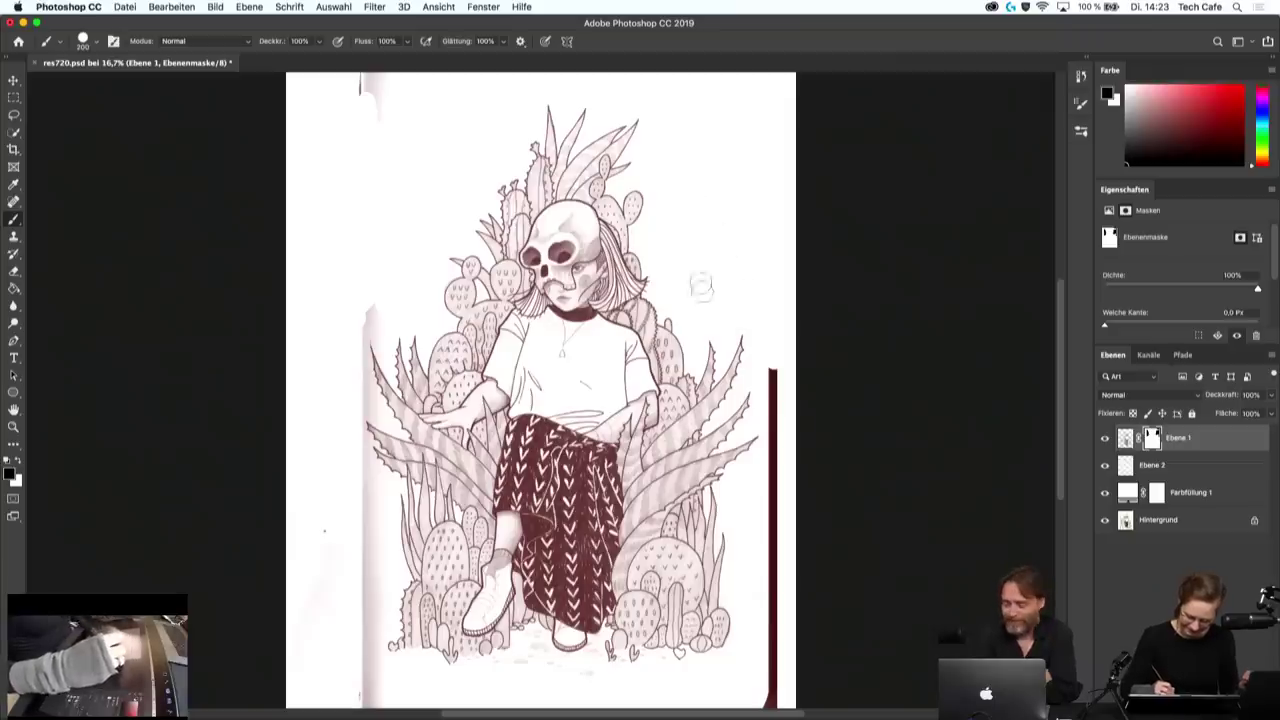
left_click_drag(772, 355, 766, 556)
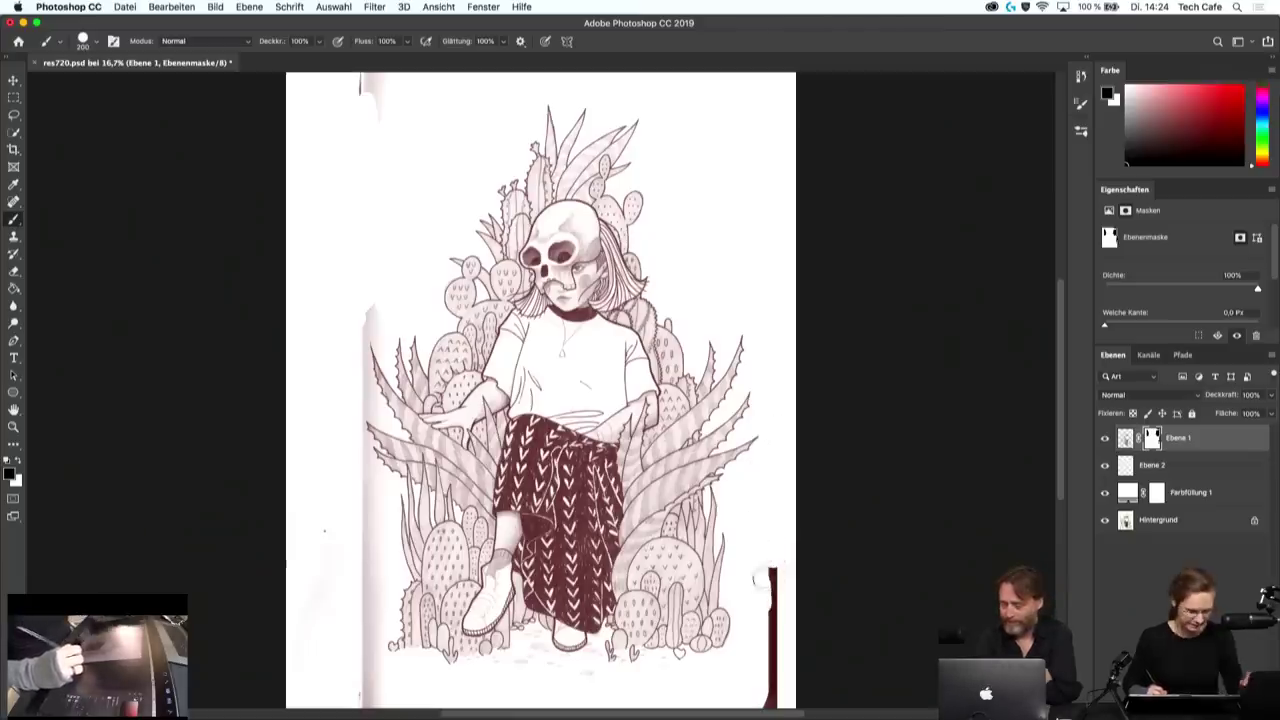
- On Ebene 1's mask, paint out the top, right and bottom edge lines and the grey strip beside the cacti
scroll(776, 508, "down", 2)
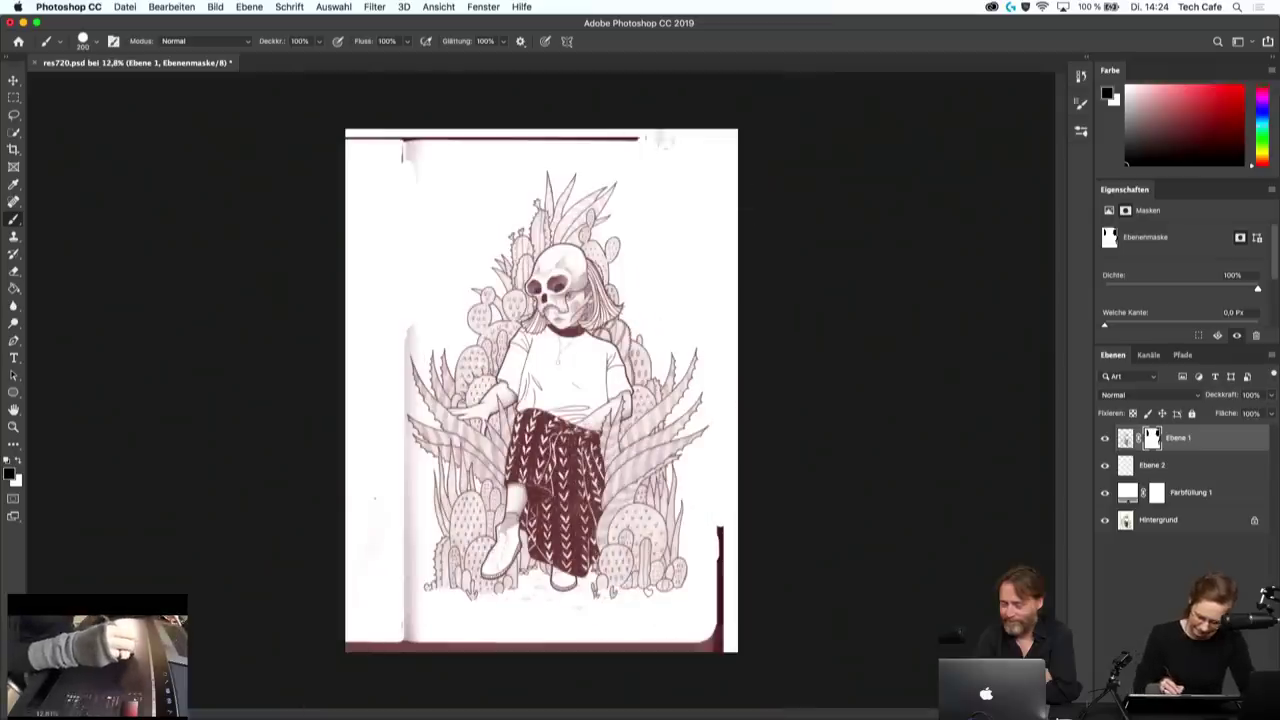
left_click_drag(608, 139, 368, 140)
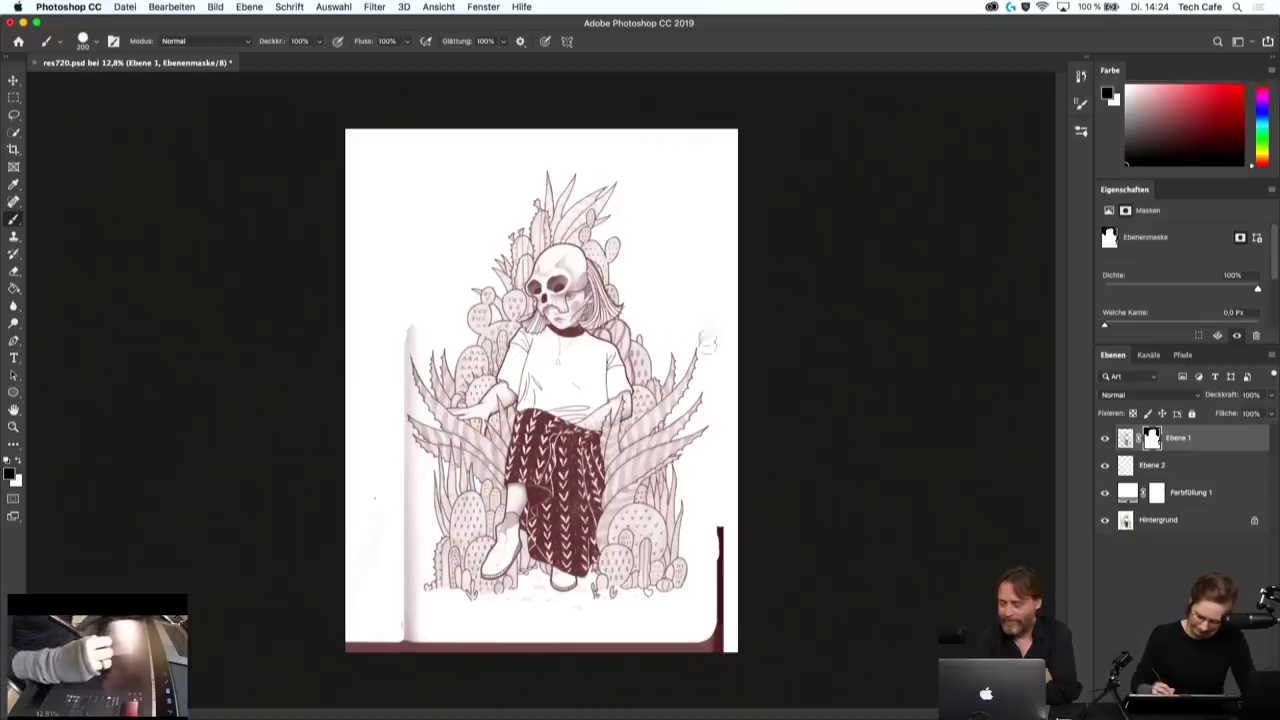
mouse_move(719, 515)
left_mouse_down()
mouse_move(712, 637)
mouse_move(350, 645)
mouse_move(496, 650)
mouse_move(604, 650)
mouse_move(352, 631)
left_mouse_up()
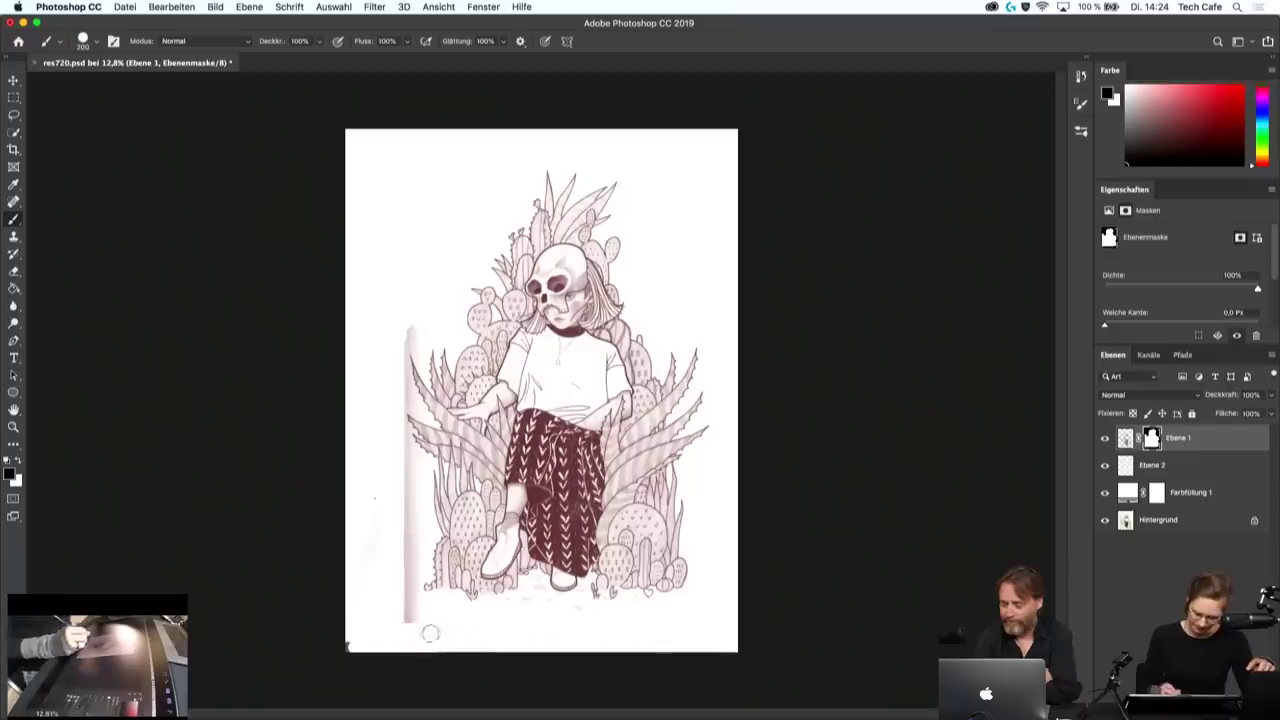
left_click_drag(674, 634, 374, 614)
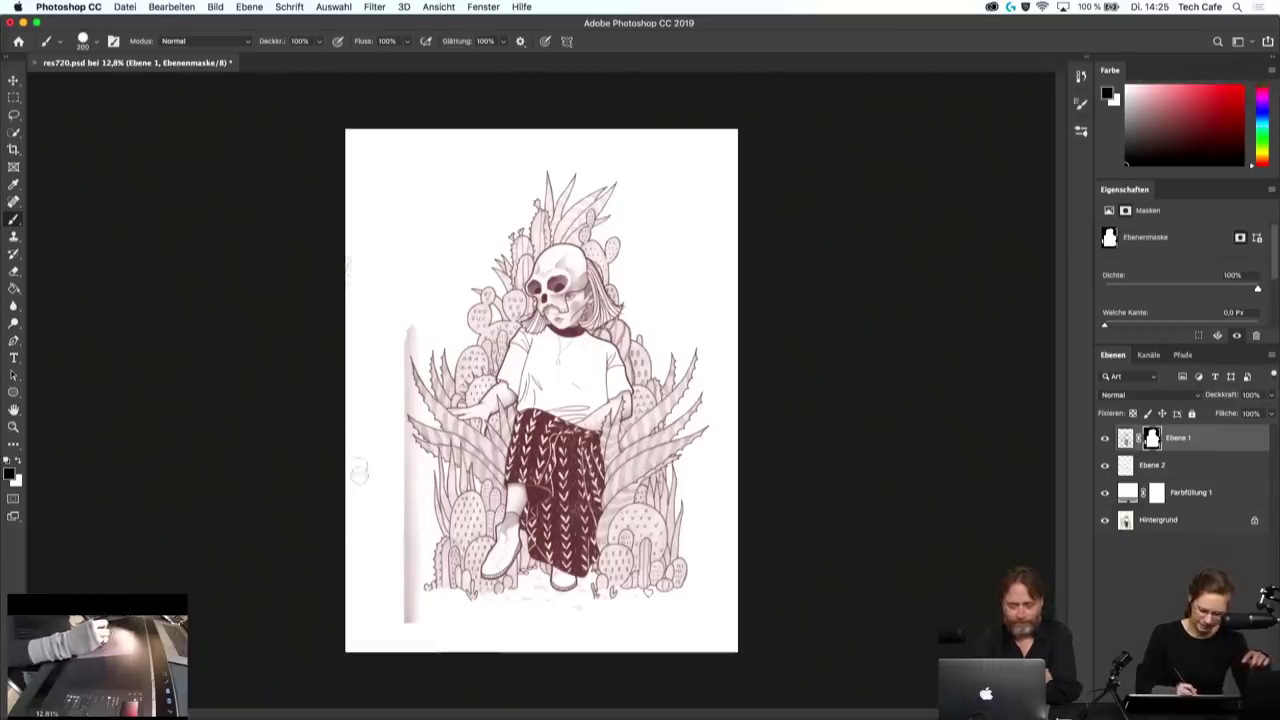
mouse_move(404, 500)
left_mouse_down()
mouse_move(390, 605)
mouse_move(400, 619)
left_mouse_up()
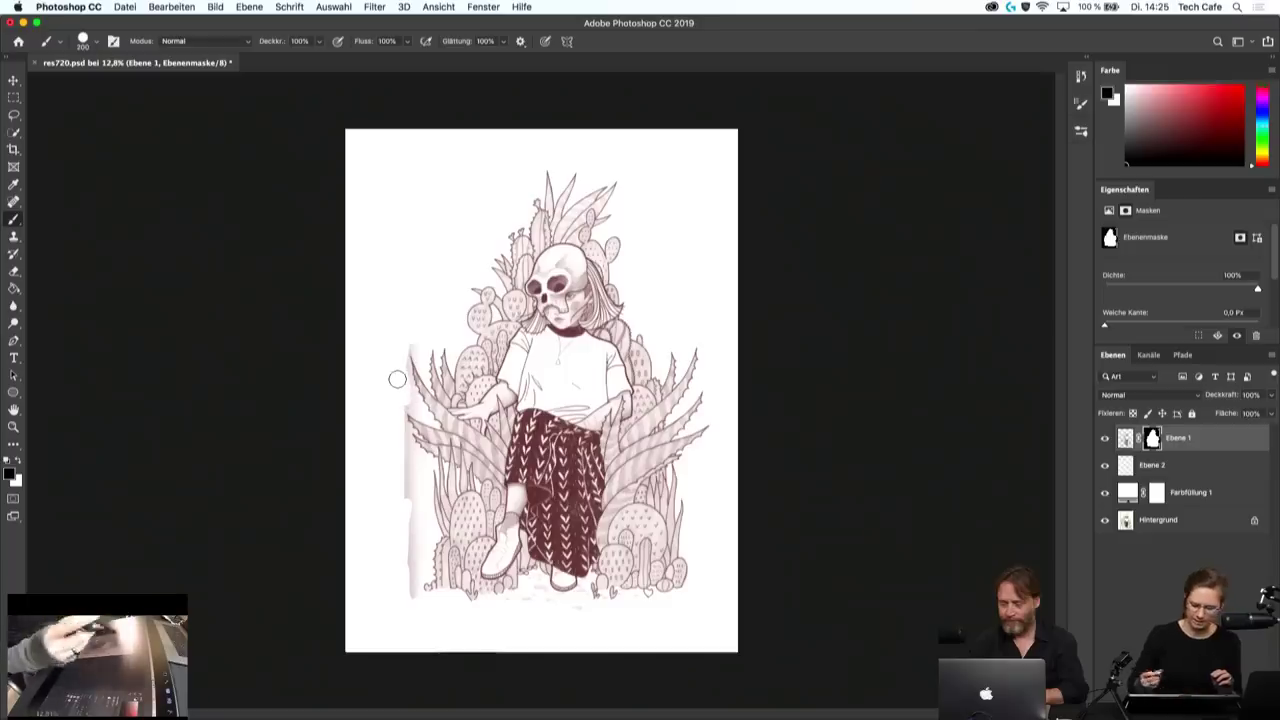
- Shrink the brush with [ and check its size and hardness in the brush preset picker
scroll(568, 369, "up", 3)
scroll(568, 369, "down", 1)
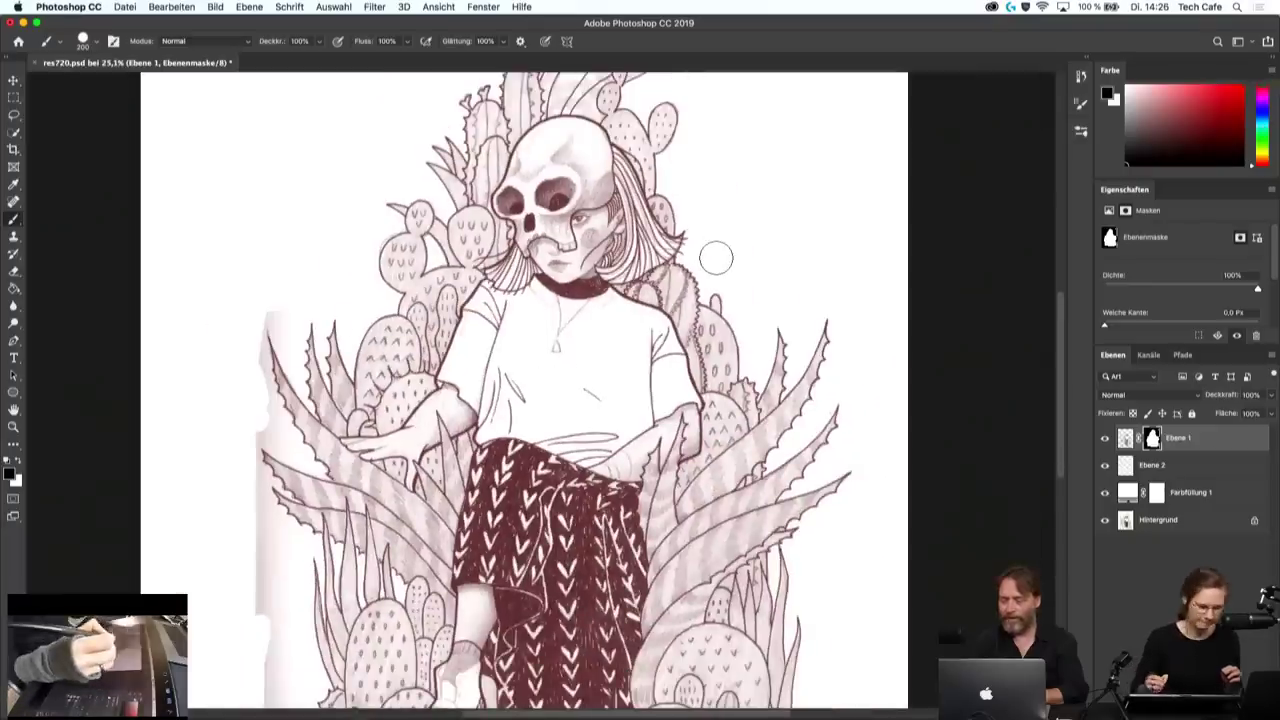
key("bracketleft")
key("bracketleft")
key("bracketleft")
key("bracketleft")
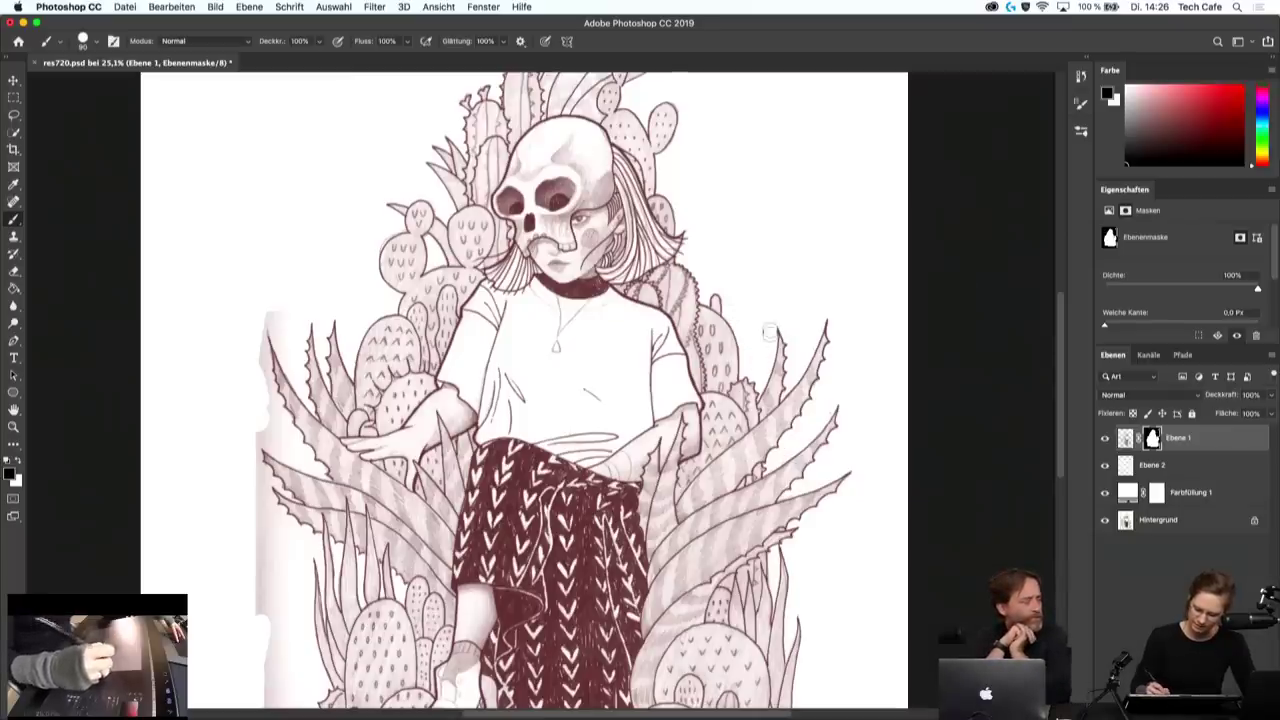
right_click(784, 242)
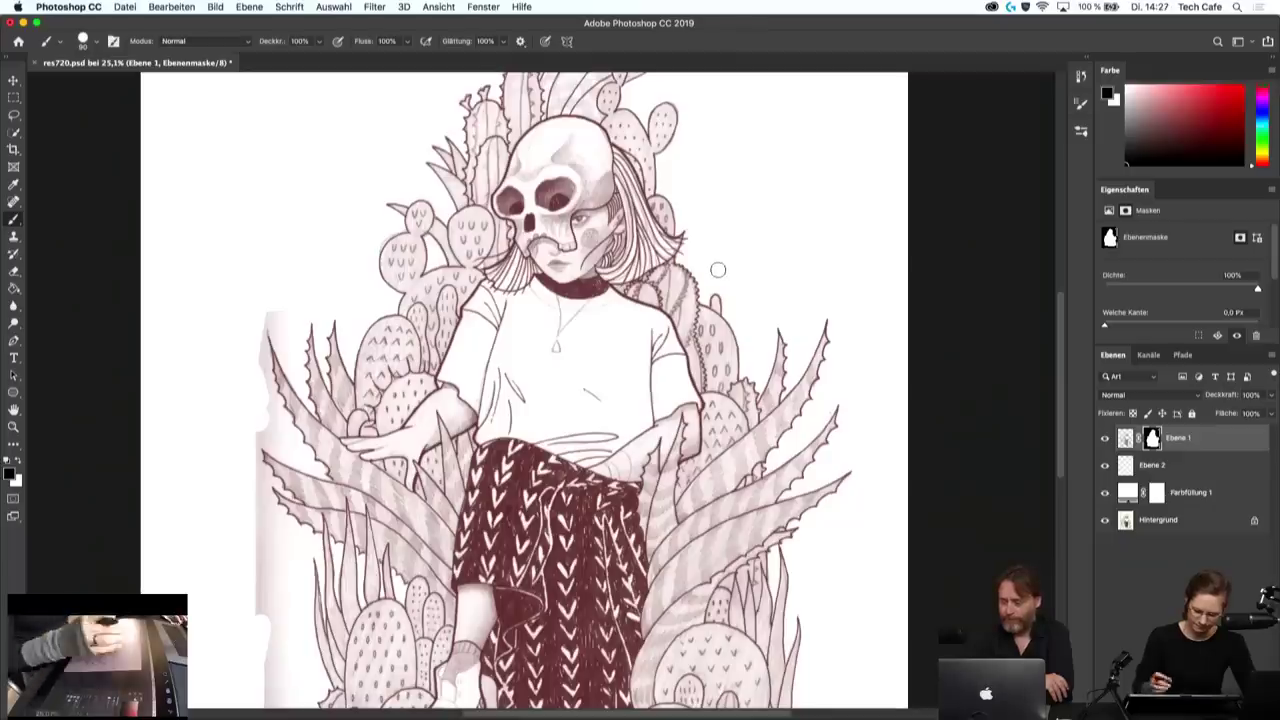
scroll(504, 193, "up", 2)
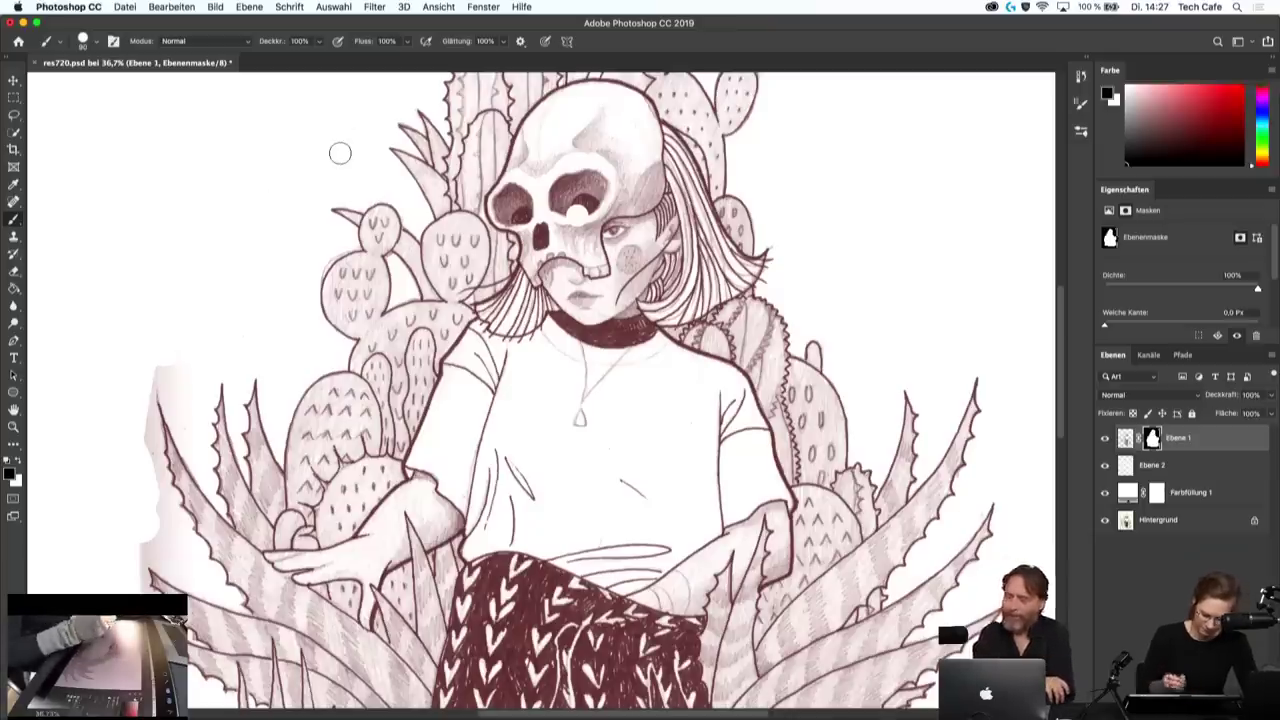
key("x")
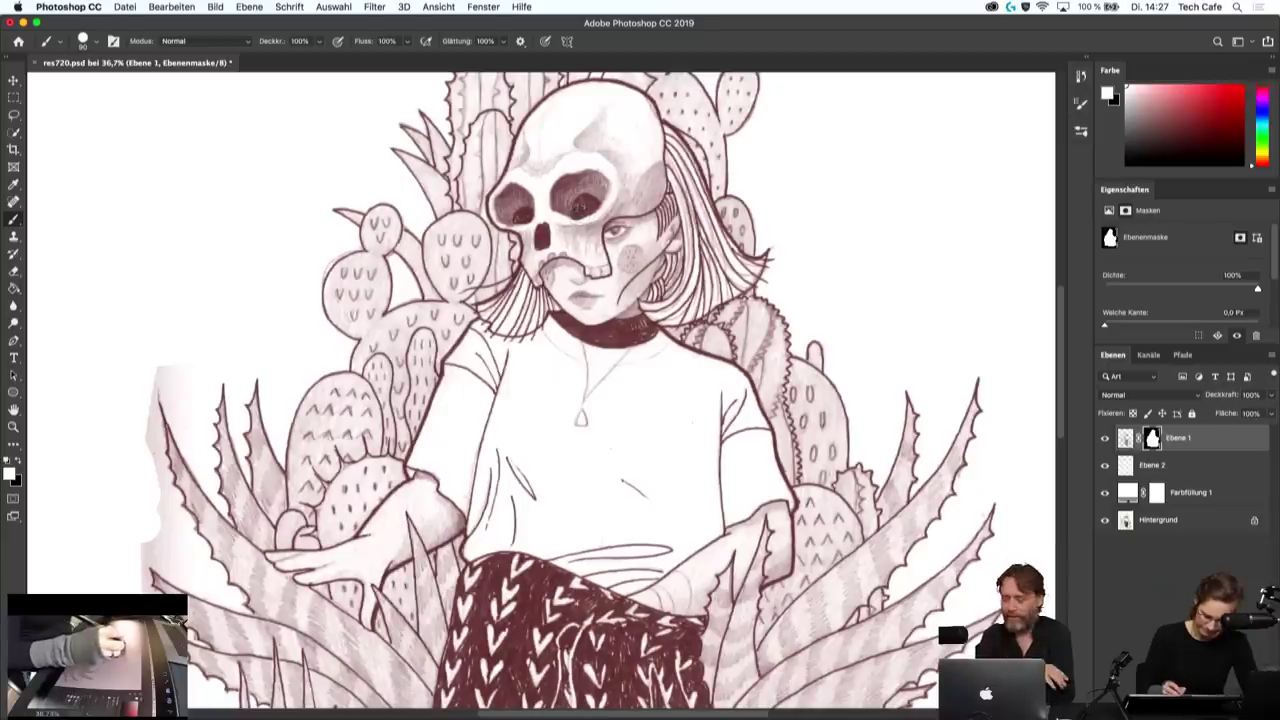
left_click(22, 462)
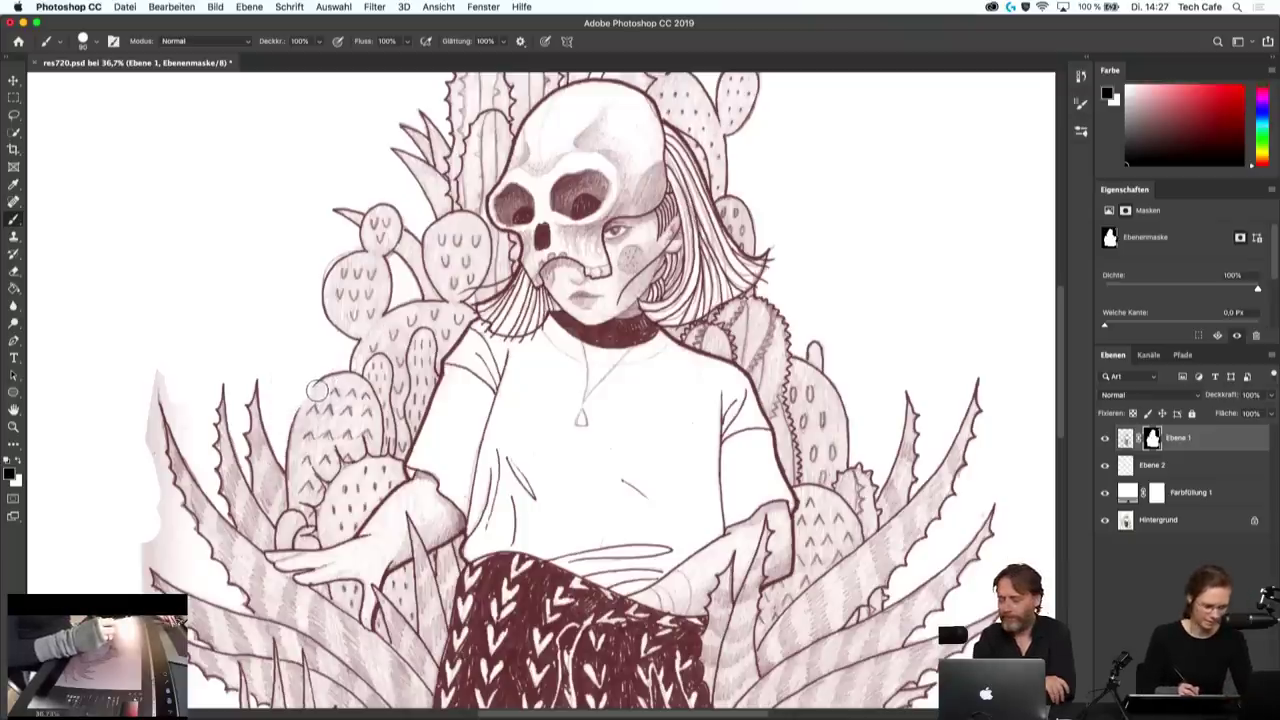
key("x")
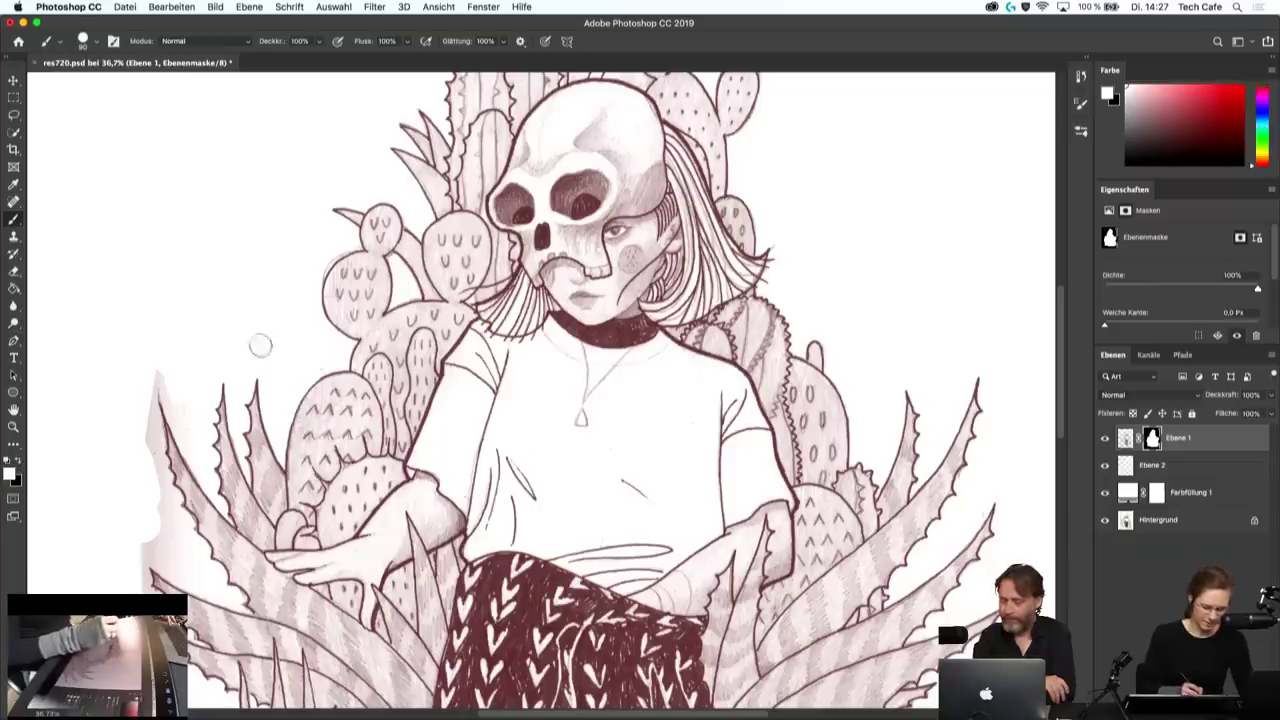
key("x")
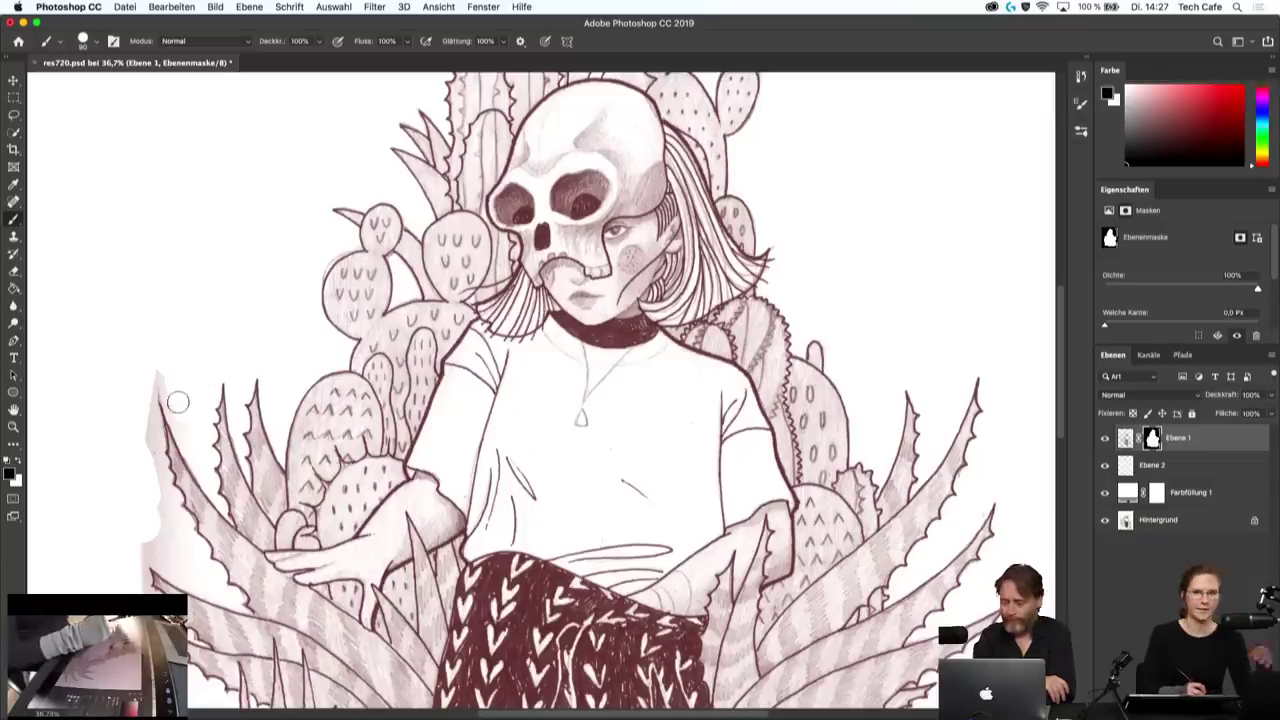
scroll(270, 345, "down", 3)
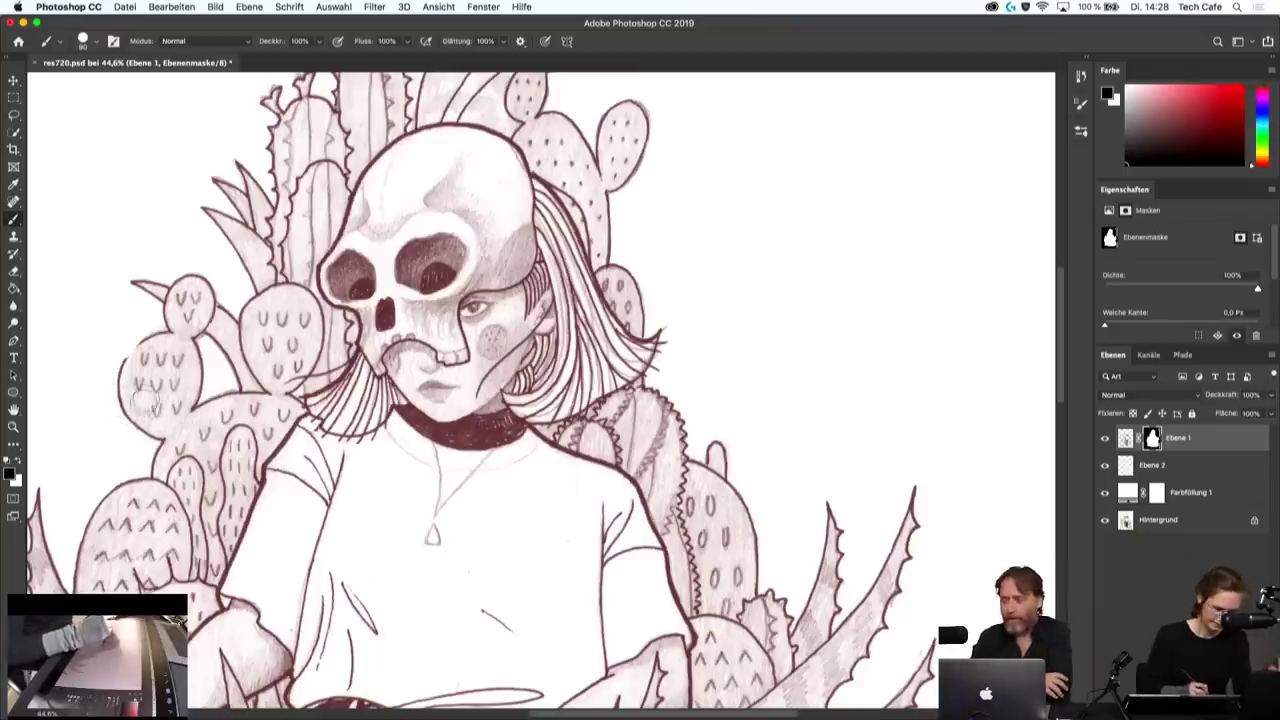
- Toggle the painting colour between white and black, ending on black
left_click(20, 462)
scroll(170, 345, "down", 1)
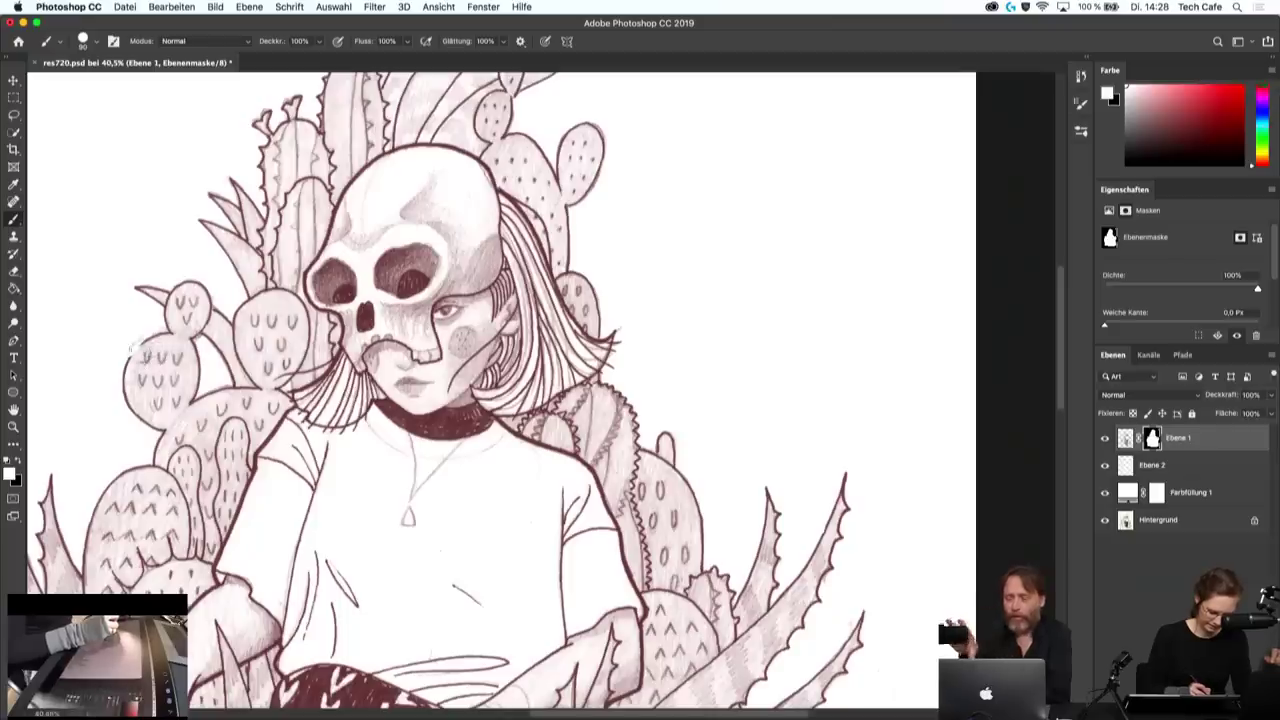
left_click(20, 462)
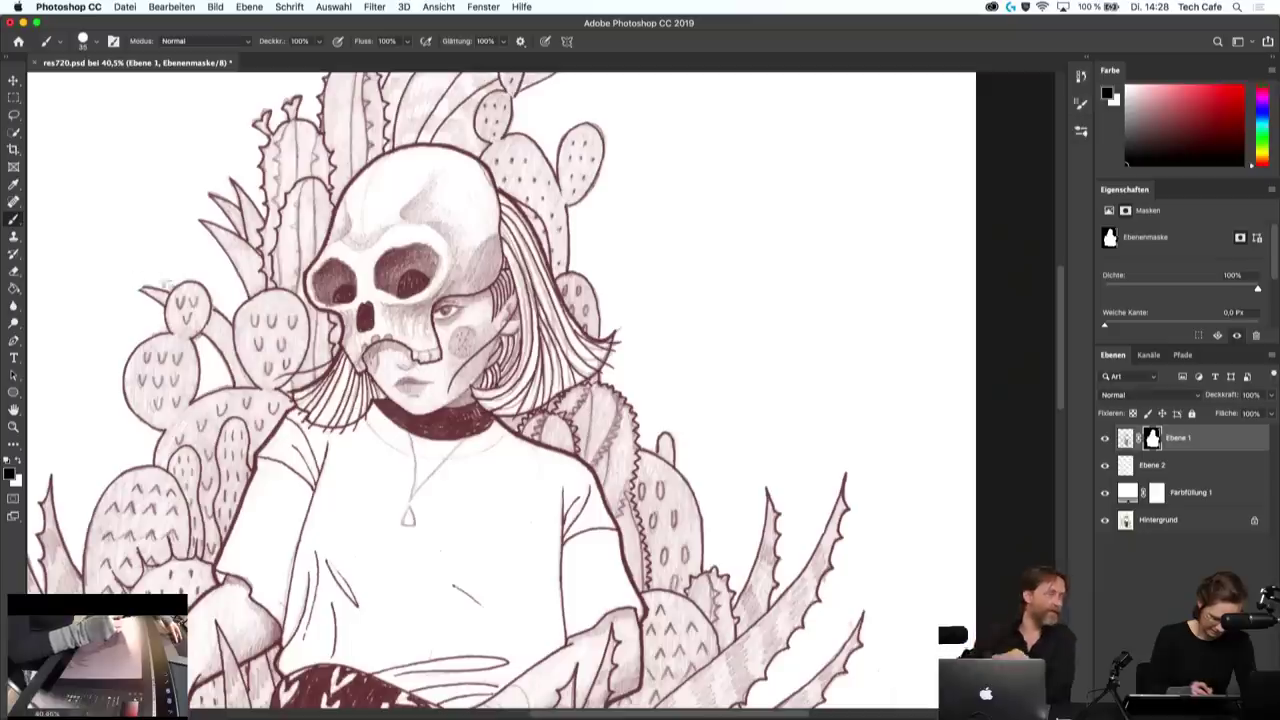
key("x")
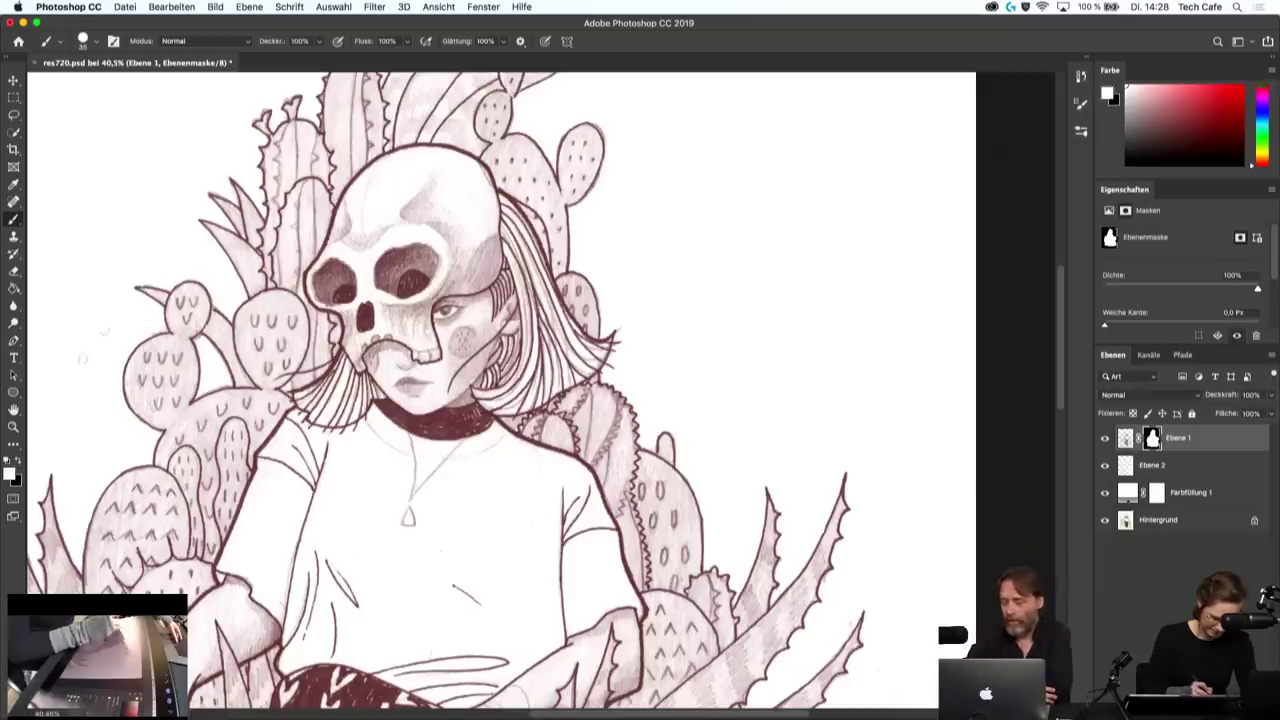
key("x")
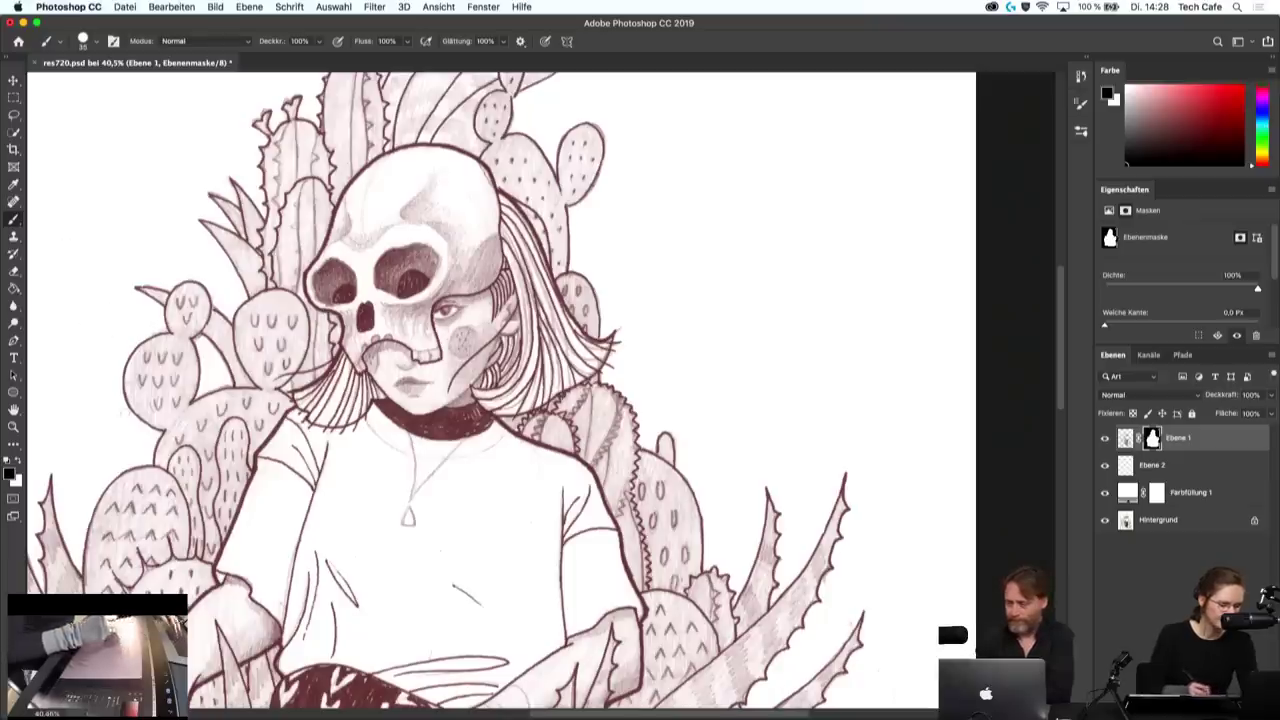
- Pan the view to reveal the ragged left edge beside the agave leaves
left_click_drag(185, 345, 307, 345)
scroll(298, 343, "down", 3)
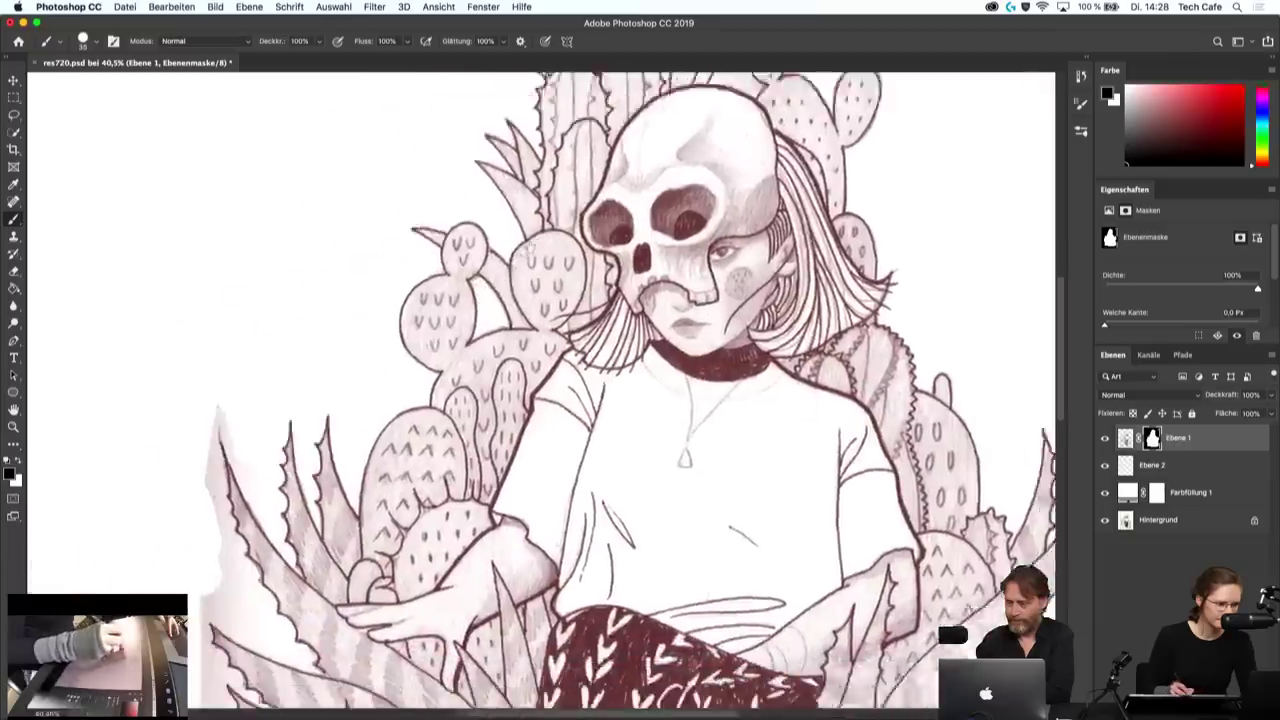
scroll(298, 343, "left", 5)
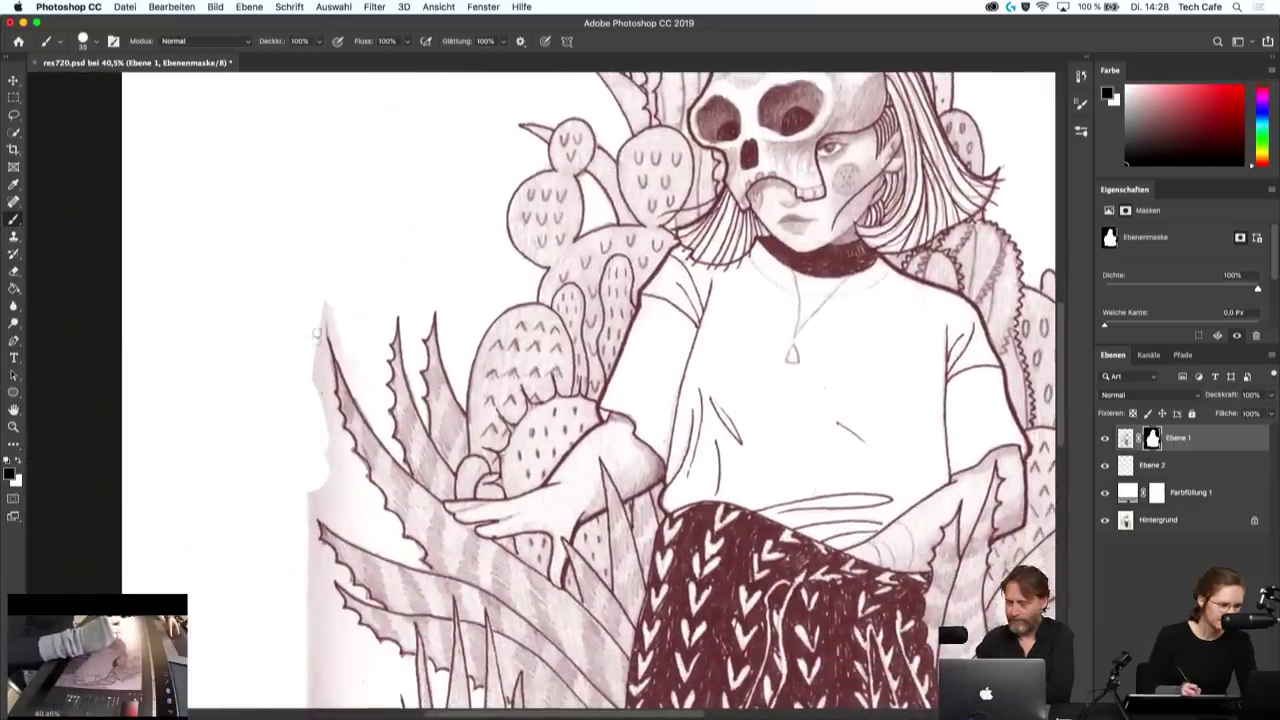
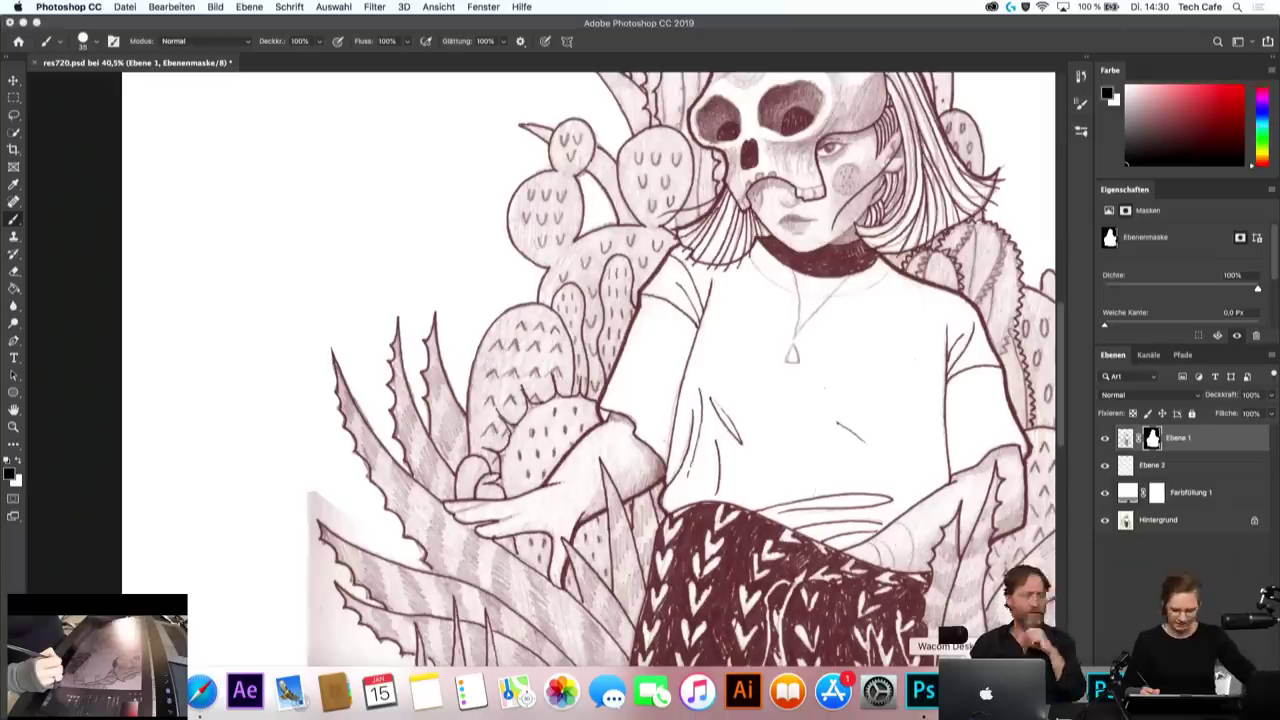
- In Wacom Stifteinstellung, shift tip feel toward Weich, raise double-click distance, and close both Wacom windows
left_click(967, 690)
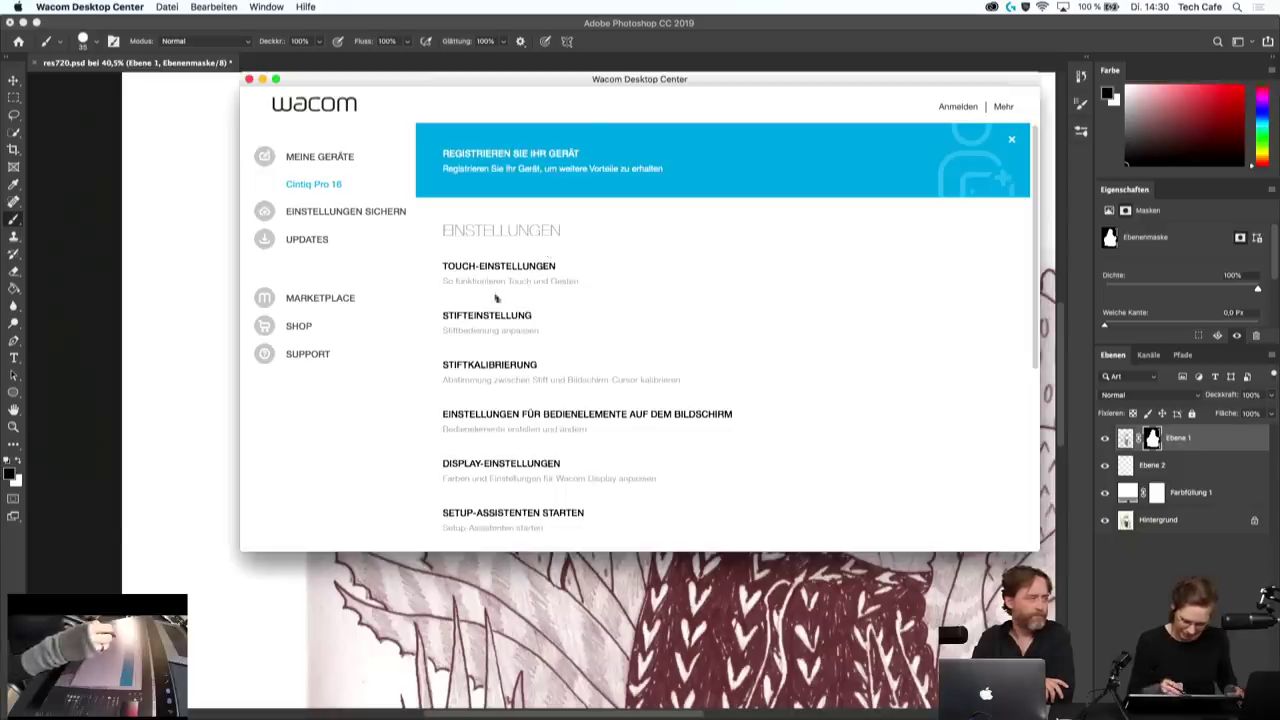
left_click(493, 315)
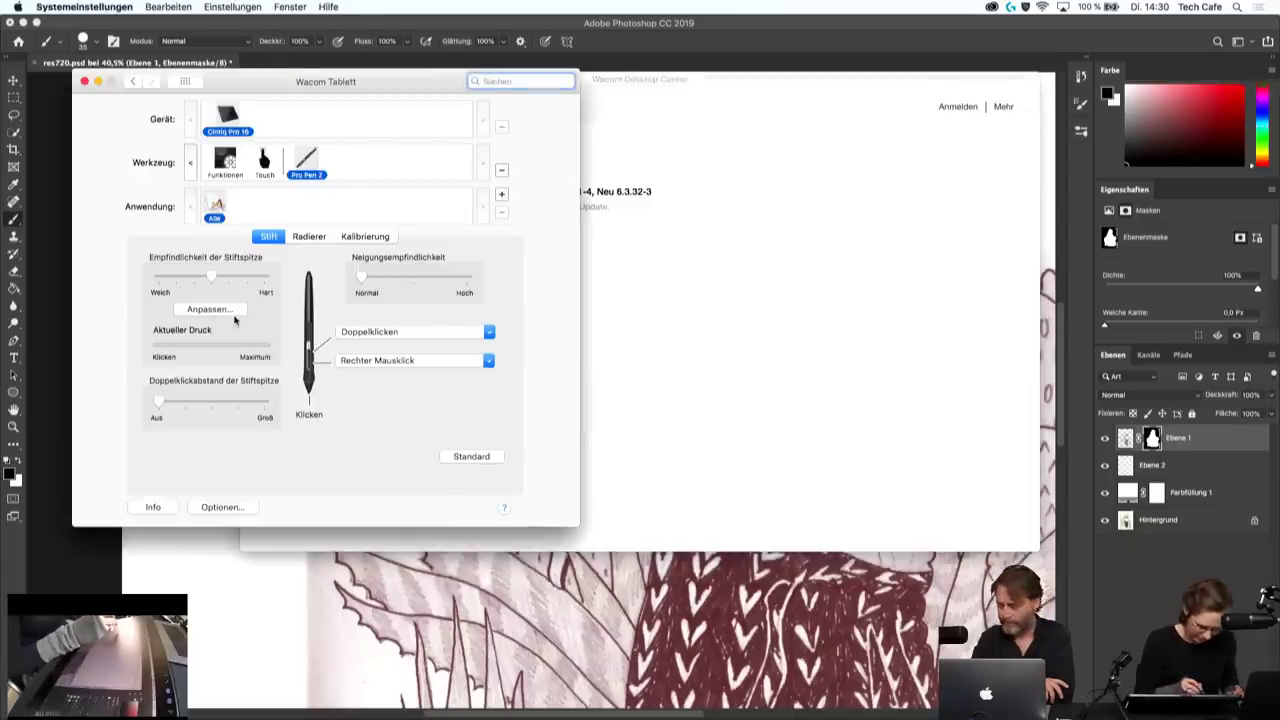
left_click_drag(214, 279, 178, 281)
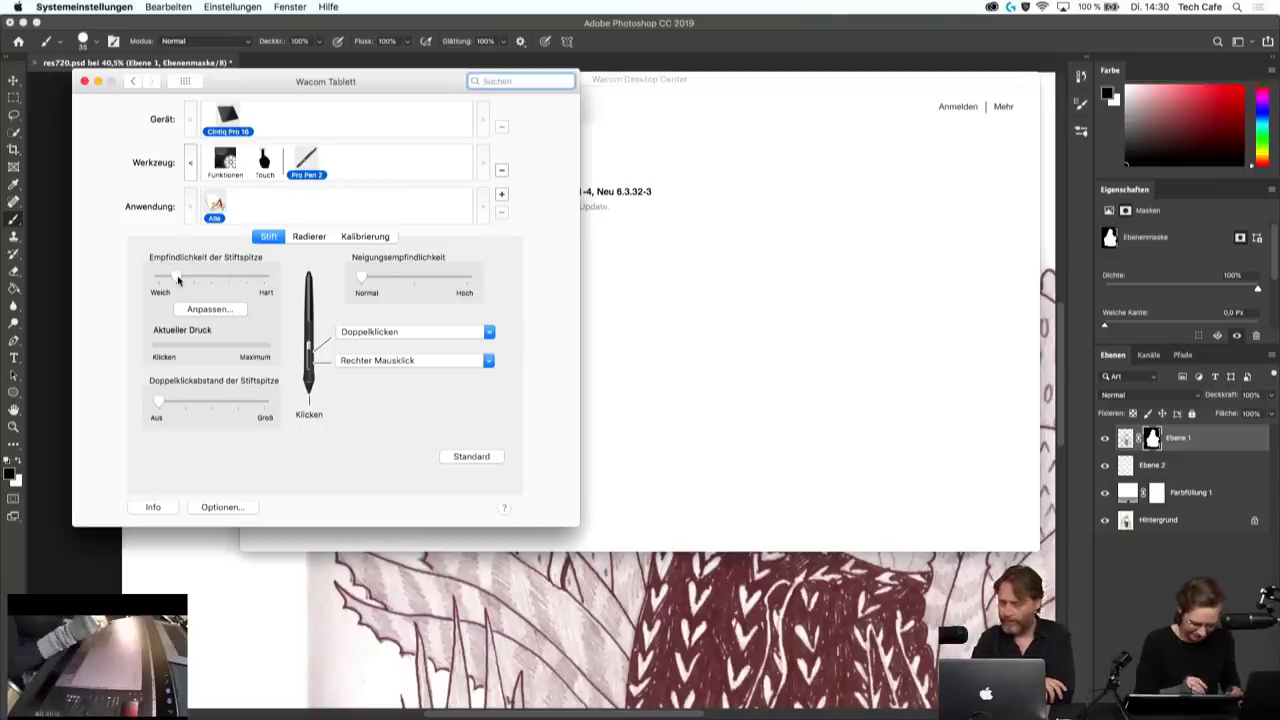
left_click_drag(158, 401, 181, 403)
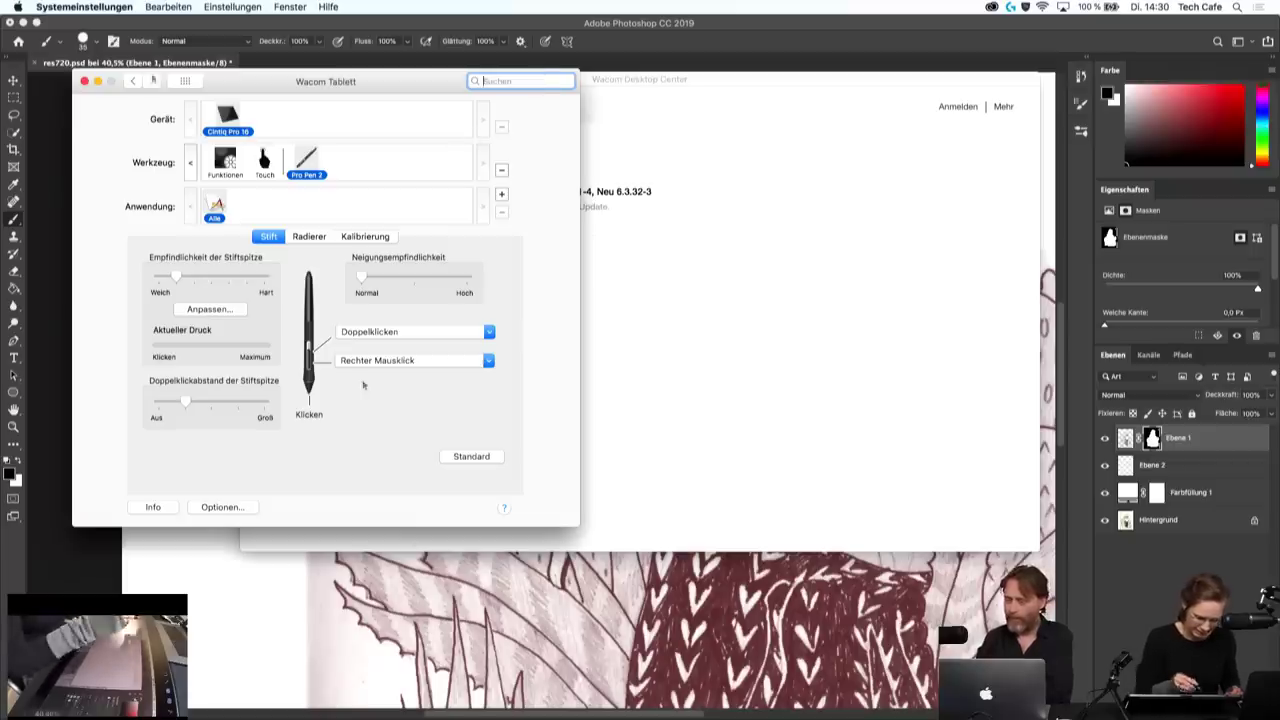
left_click(85, 82)
left_click(251, 81)
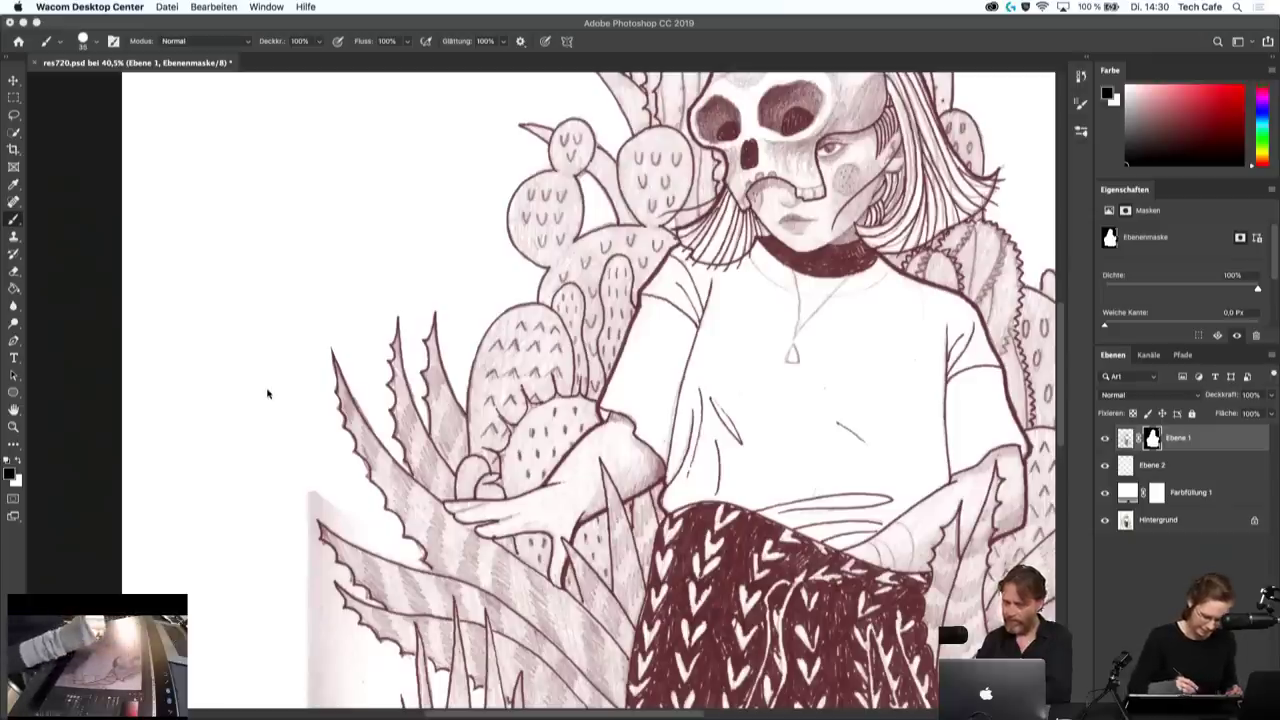
left_click(363, 522)
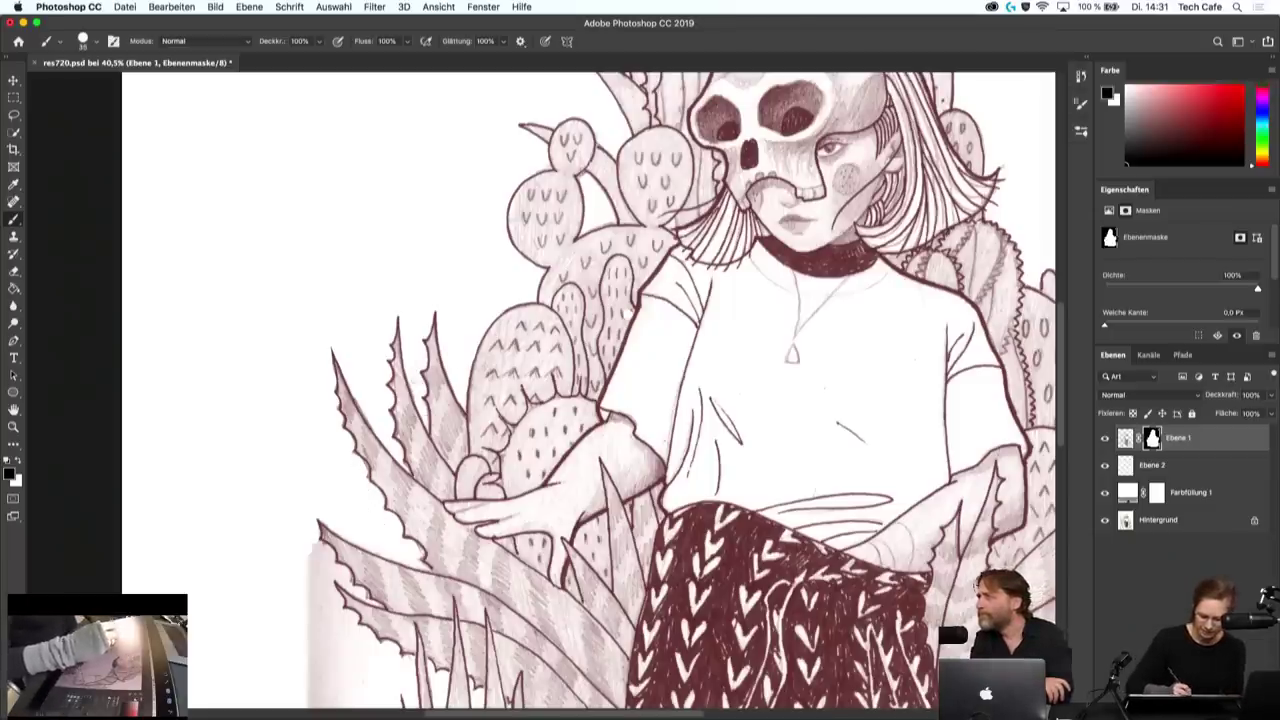
- Zoom out to the whole image, then zoom in and scroll up to the skull and cacti
scroll(469, 581, "down", 3)
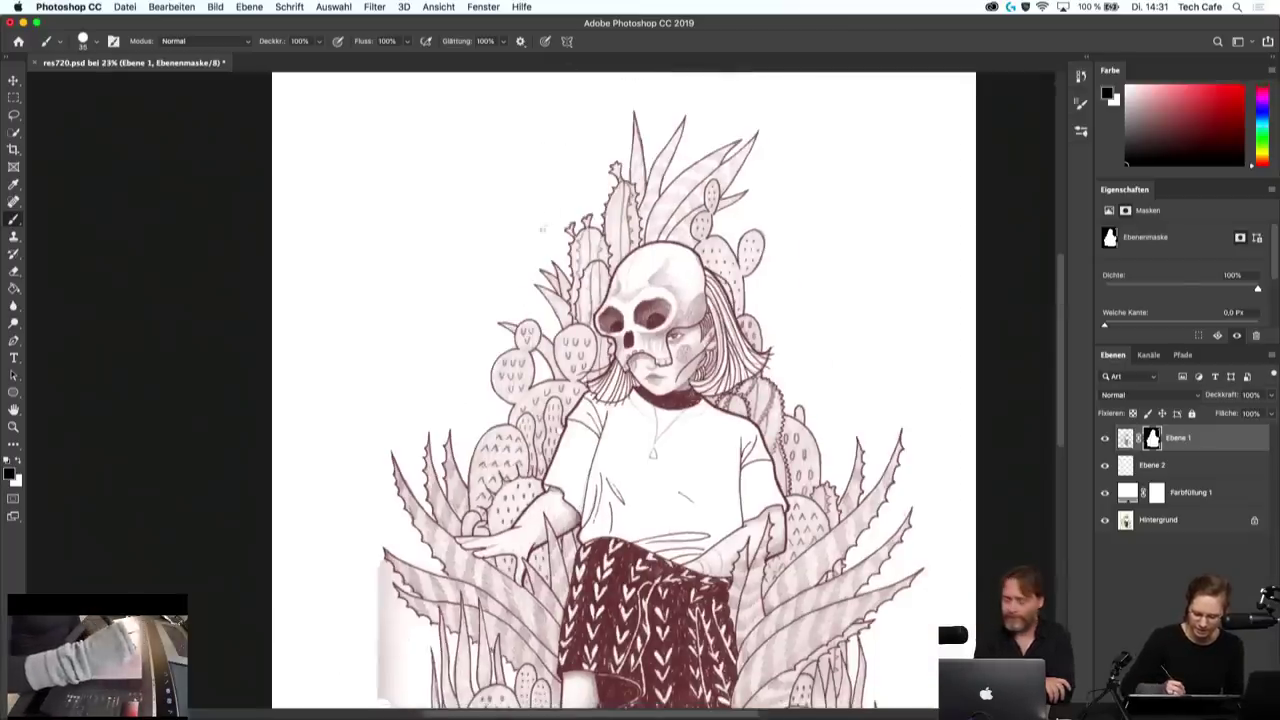
scroll(545, 213, "up", 1)
scroll(544, 190, "up", 2)
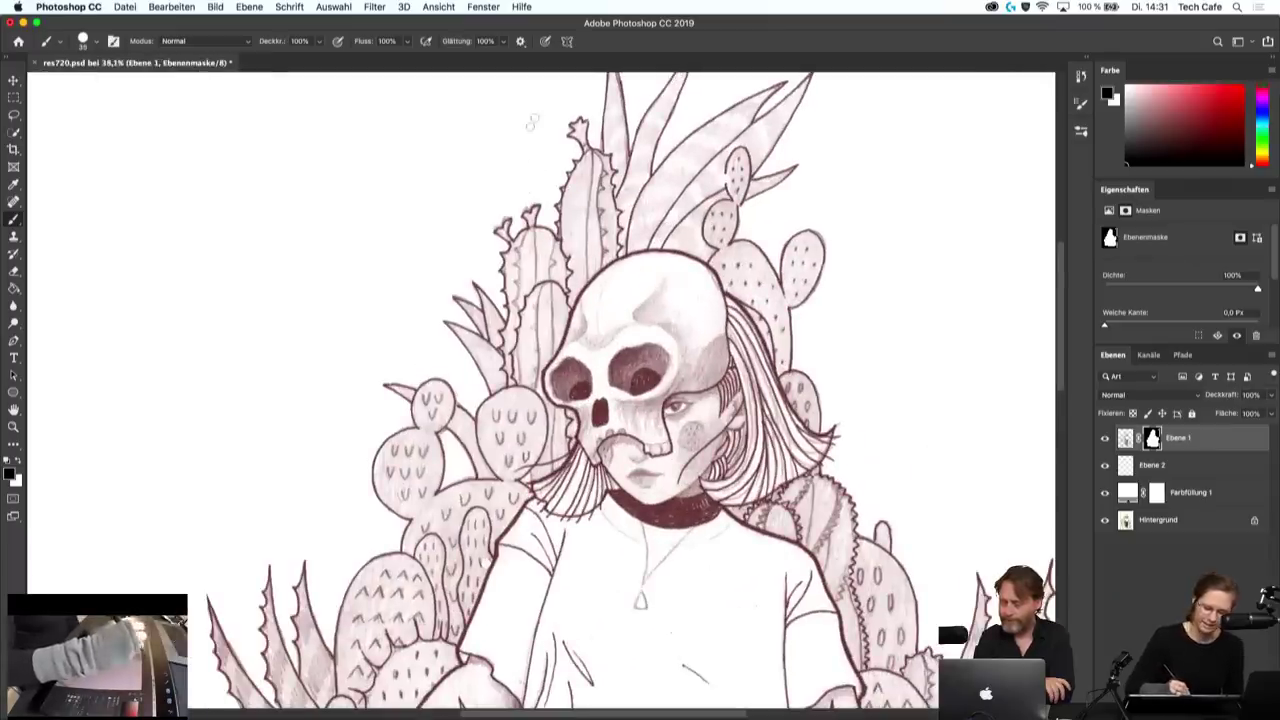
left_click_drag(1062, 270, 1062, 230)
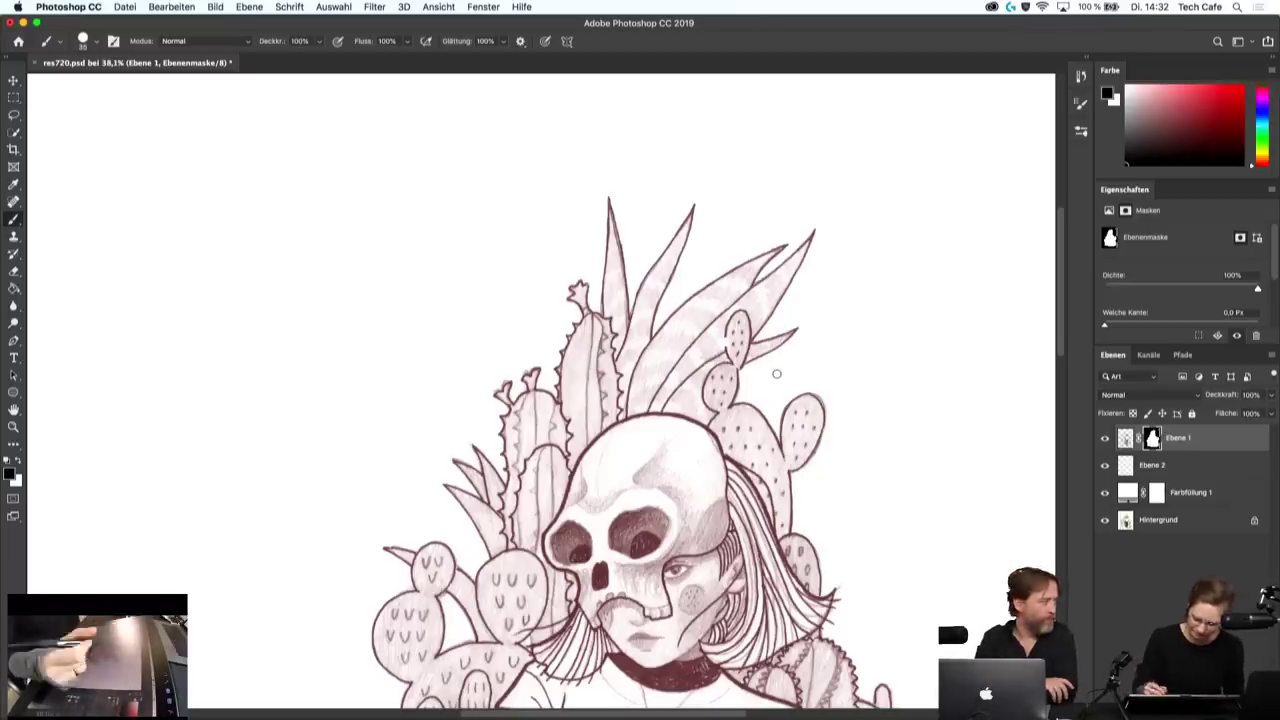
left_click(18, 461)
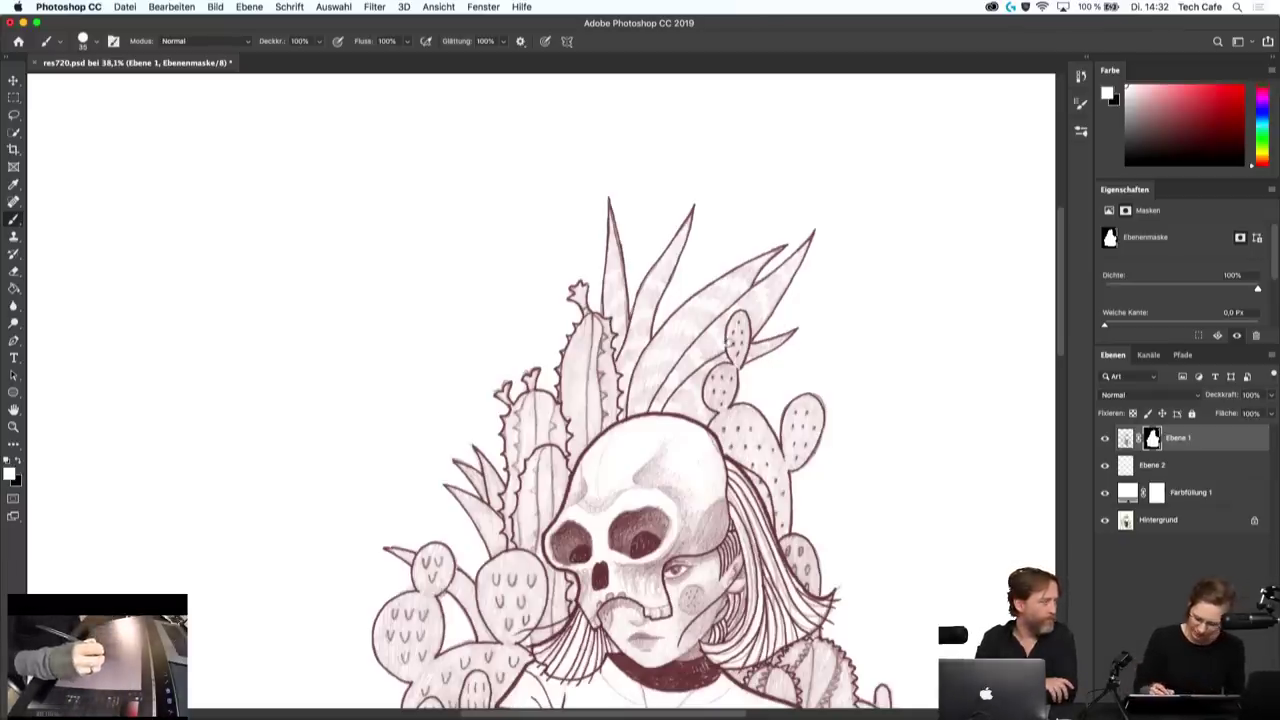
scroll(723, 343, "up", 2)
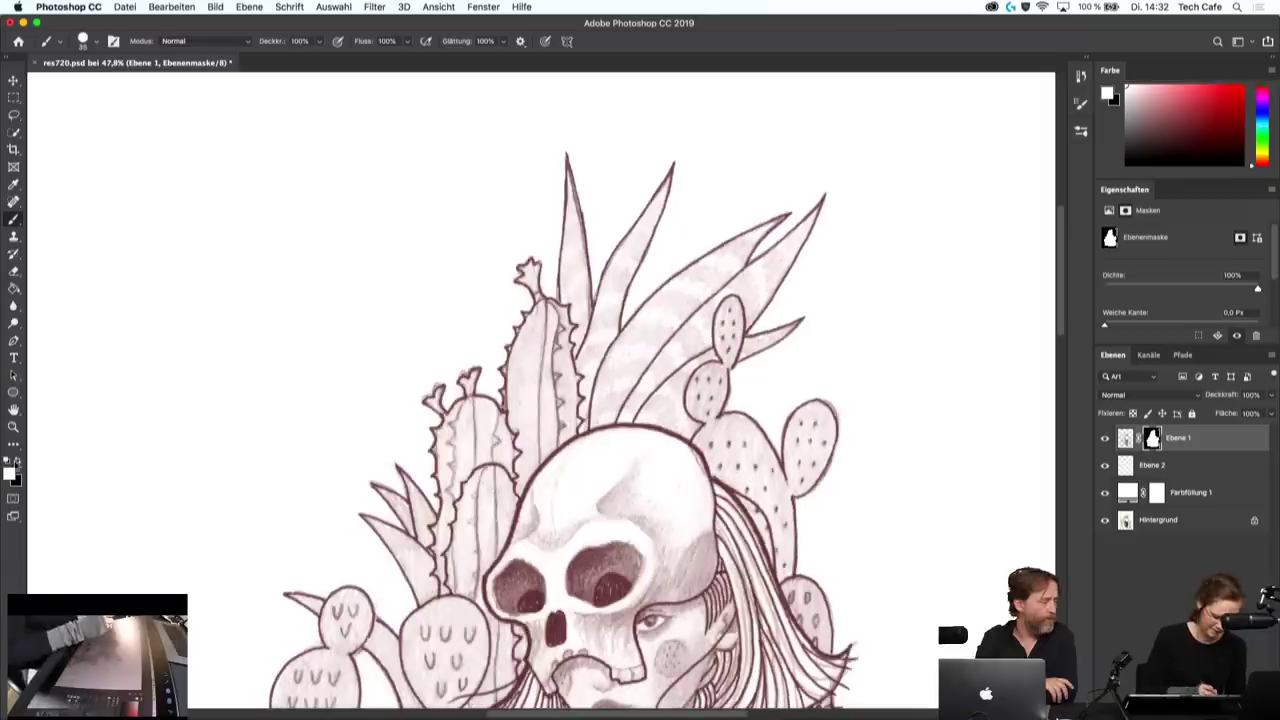
key("x")
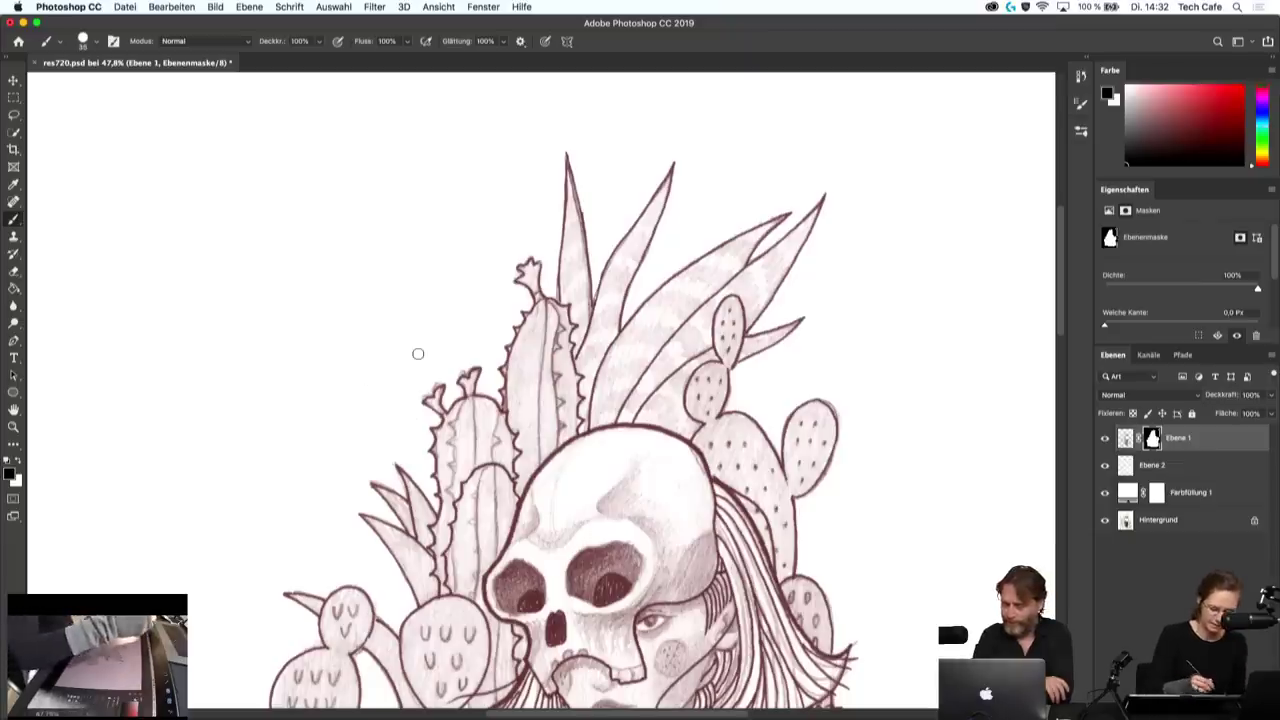
left_click(216, 6)
- Resample the image in Bildgröße to 600 Pixel/Zoll, making it 3825 × 5100 px
left_click(281, 108)
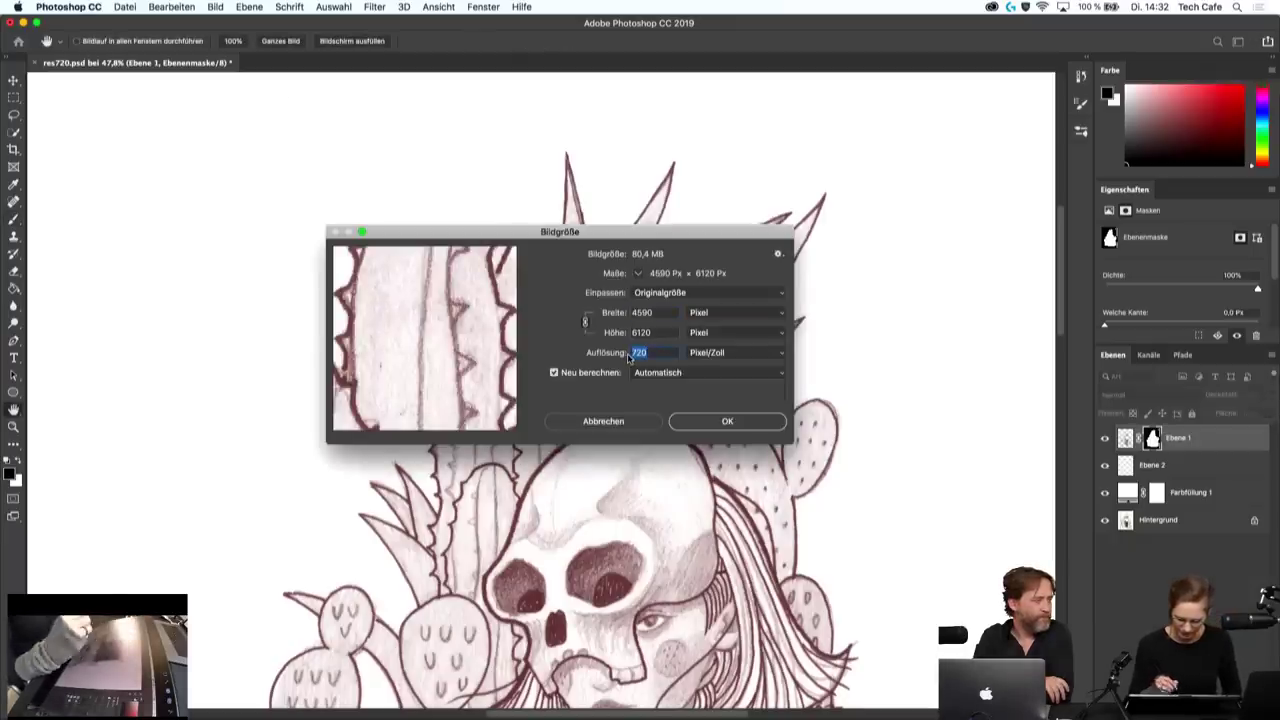
type("600")
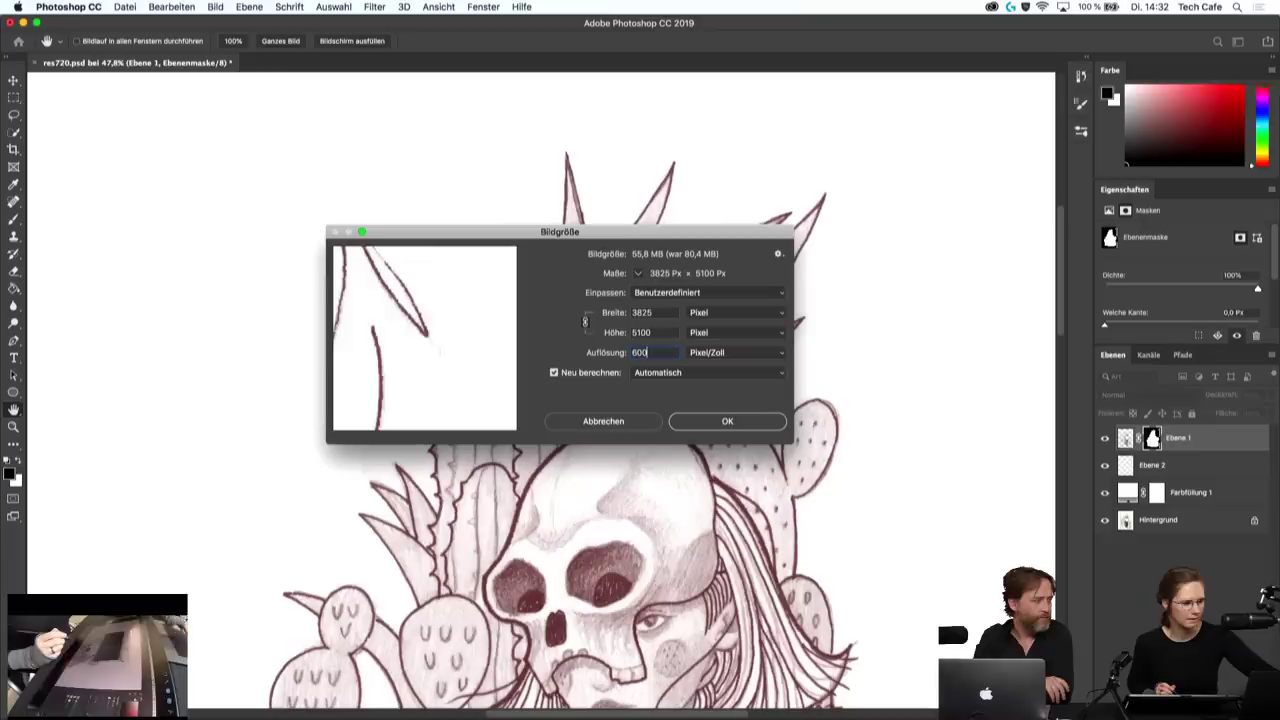
left_click(717, 422)
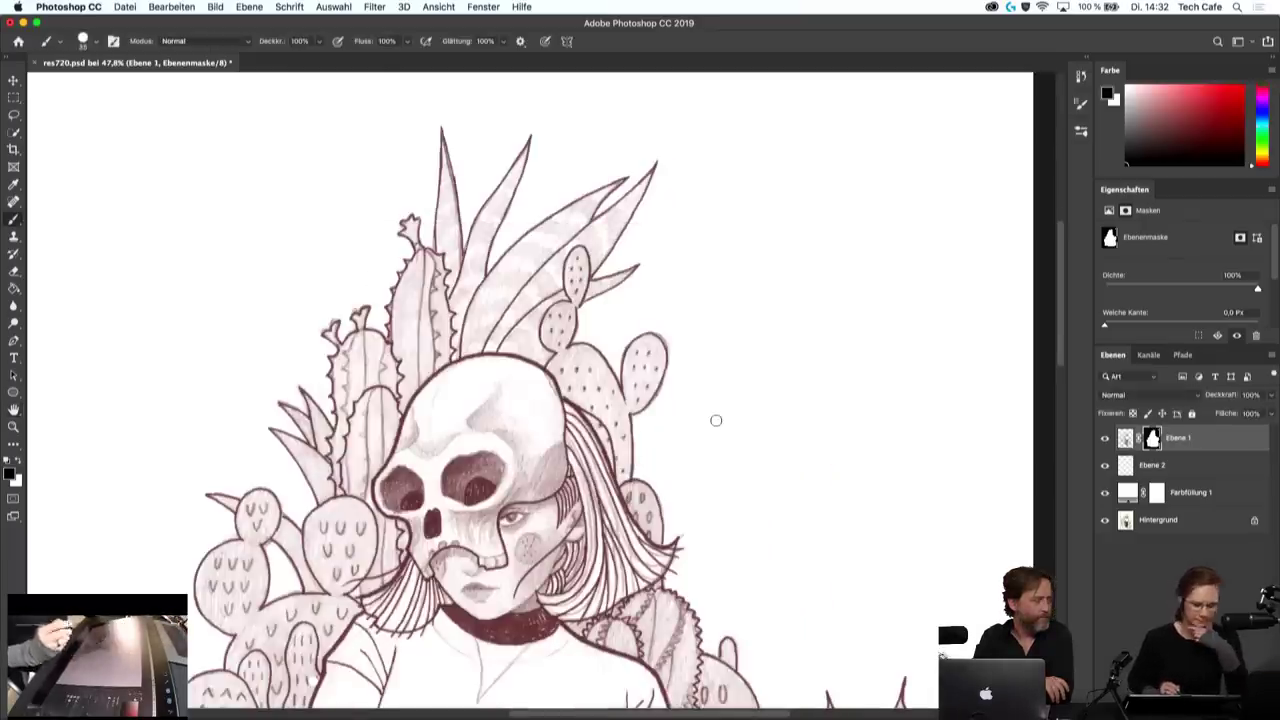
scroll(608, 129, "down", 1)
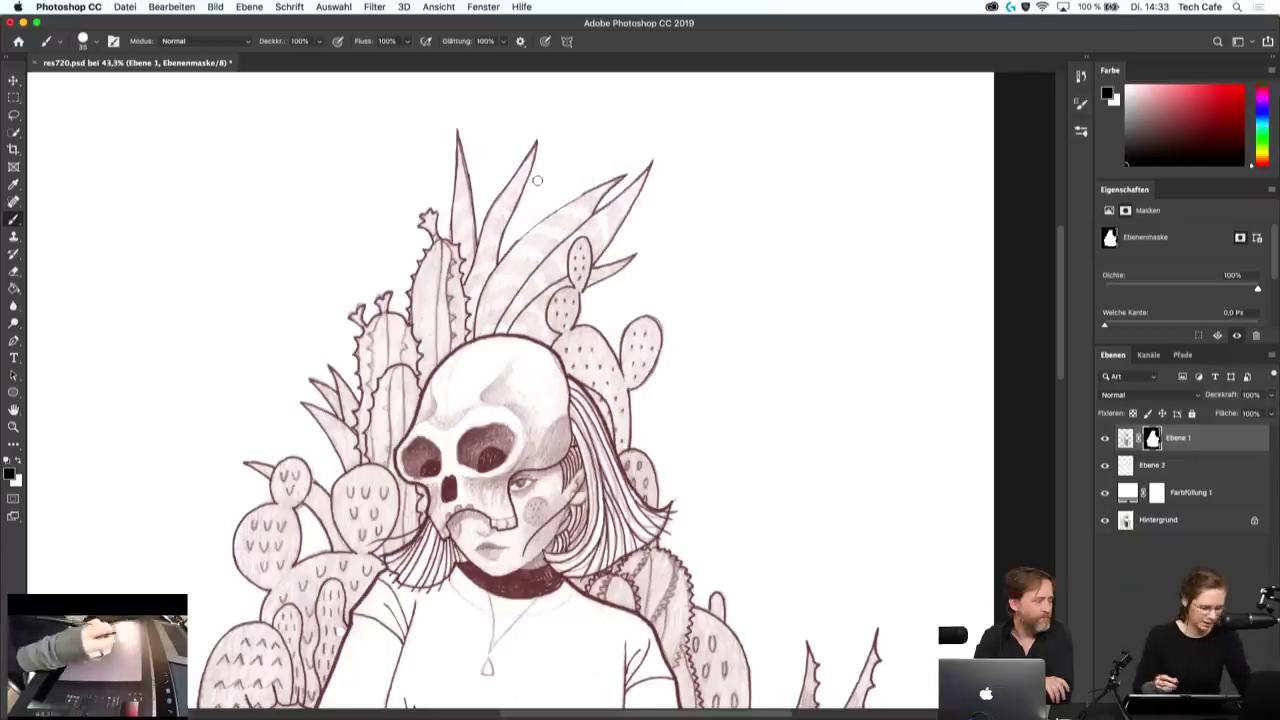
left_click(17, 461)
scroll(720, 261, "up", 1)
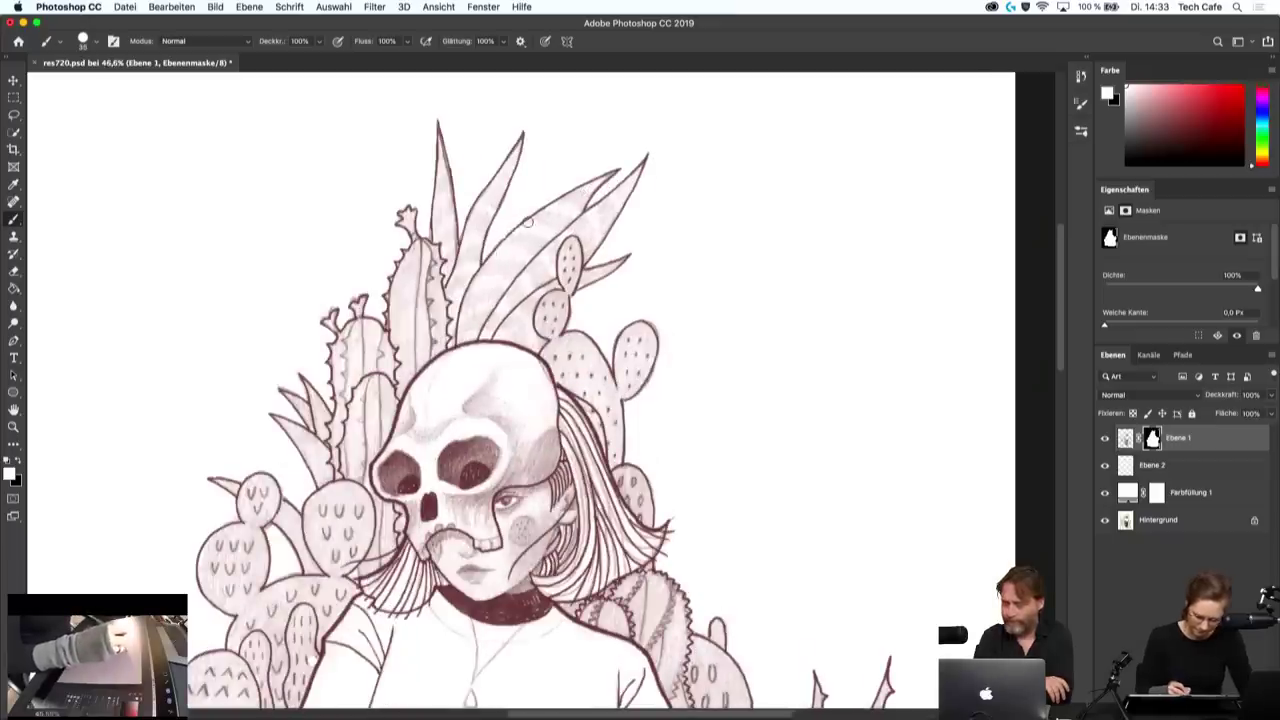
key("x")
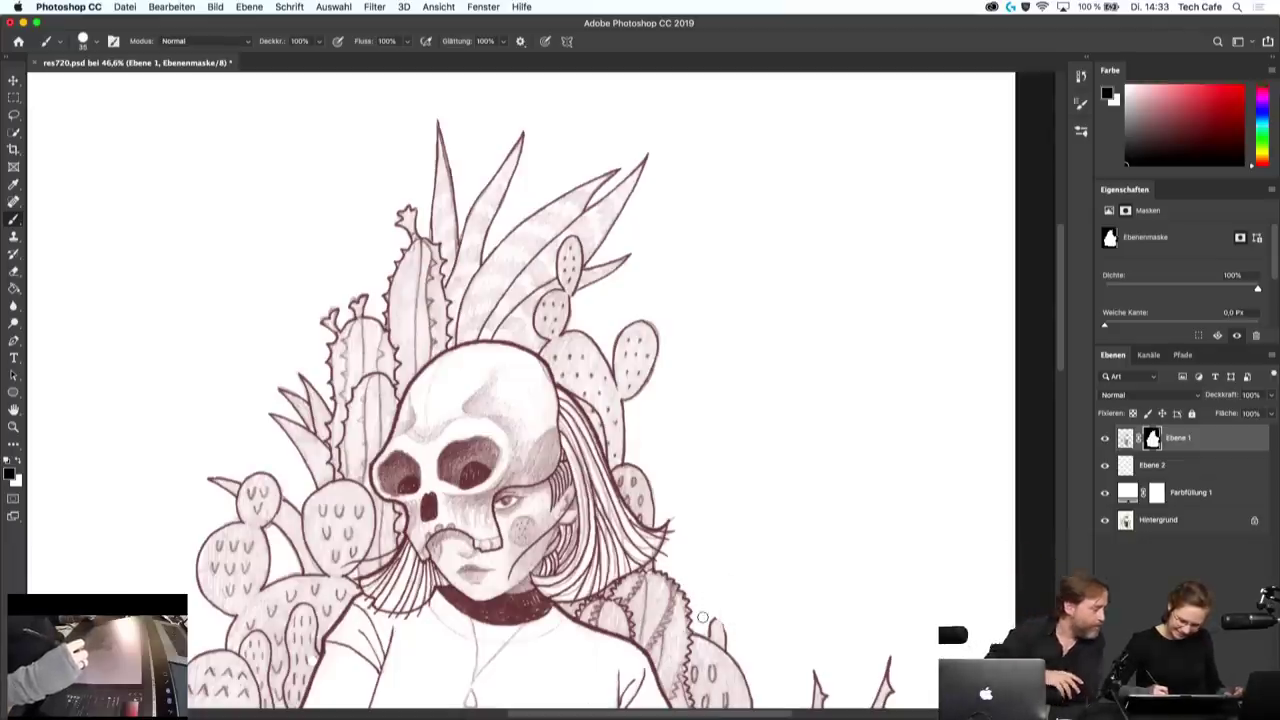
- Set the brush Glättung to 0%, toggling the foreground between white and black
left_click(16, 463)
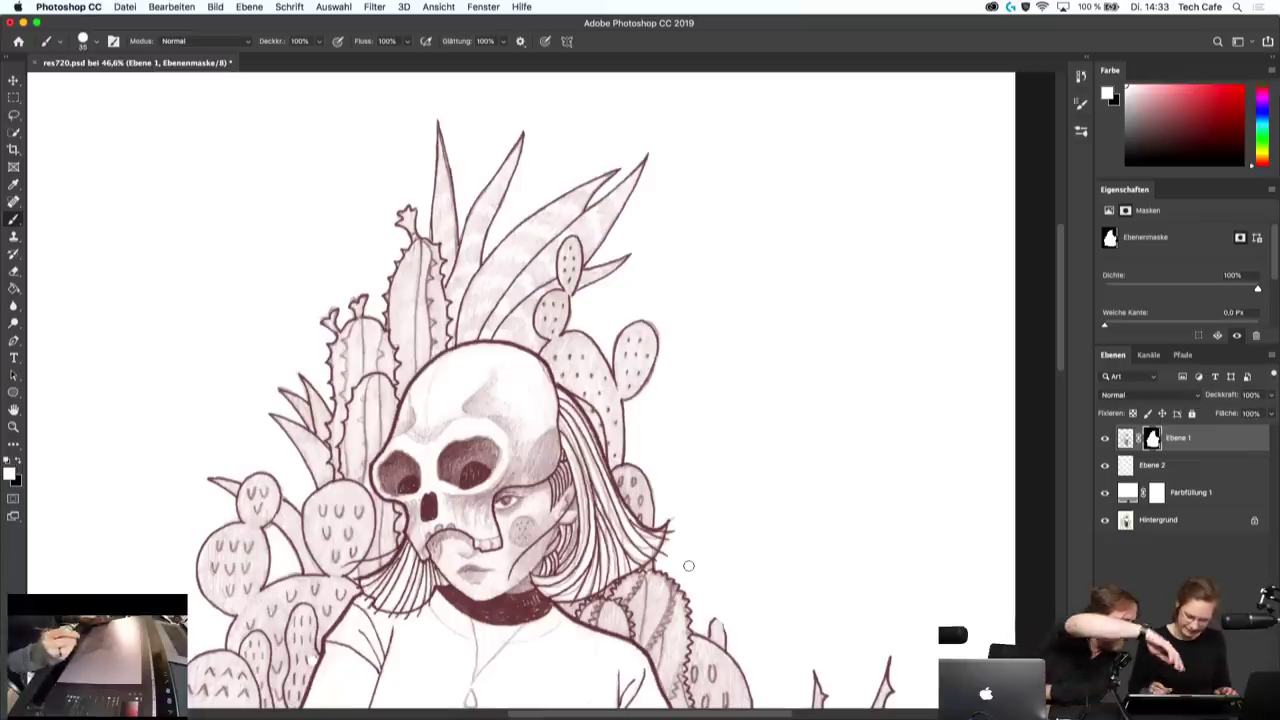
left_click_drag(504, 42, 438, 64)
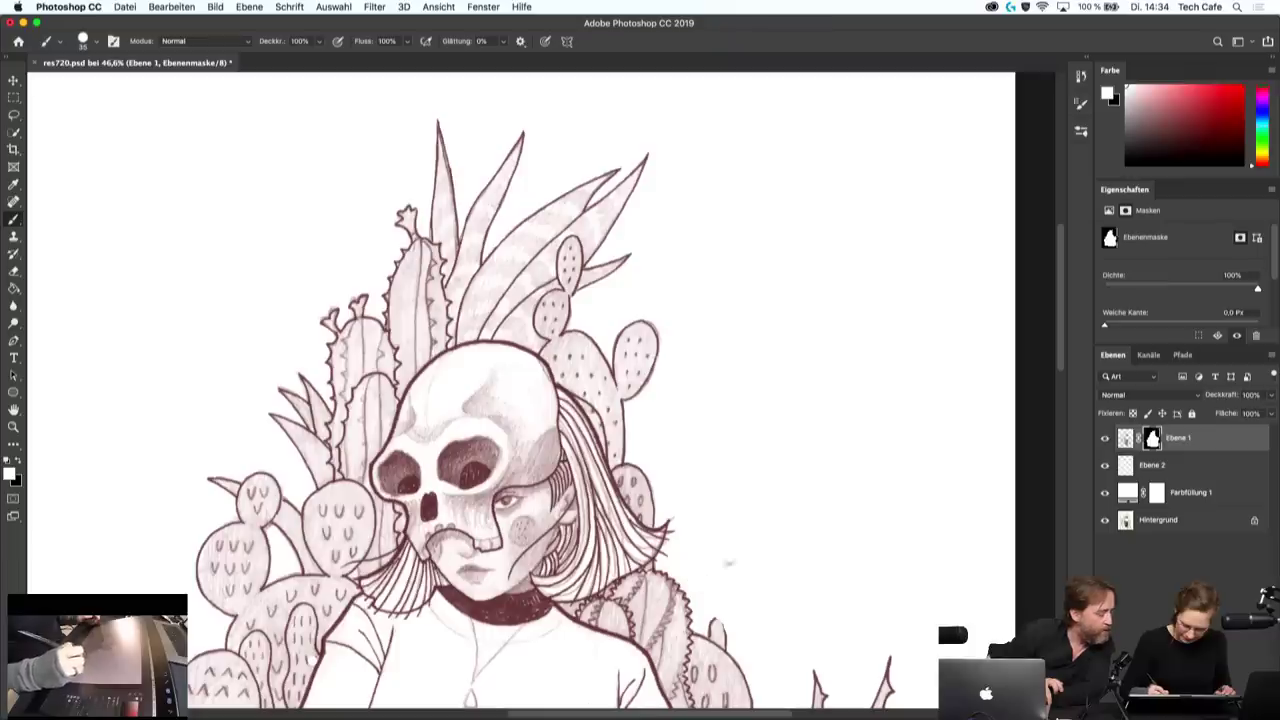
key("x")
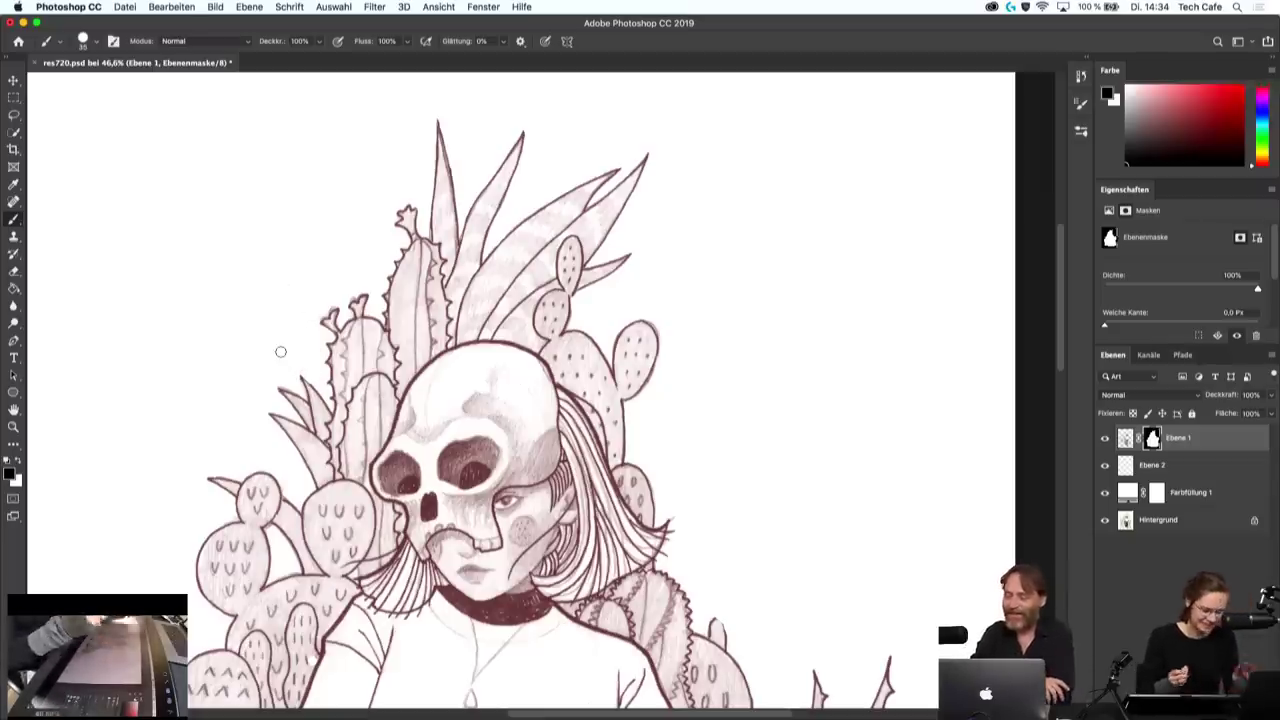
key("x")
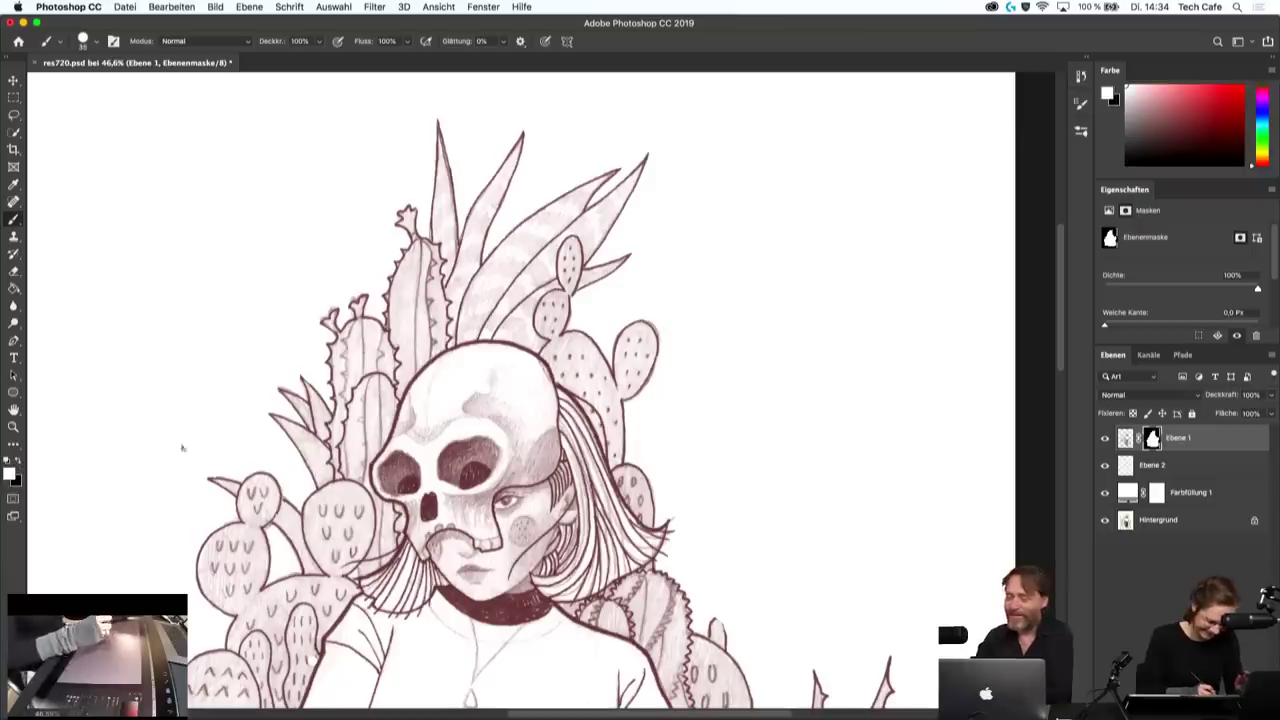
left_click(17, 461)
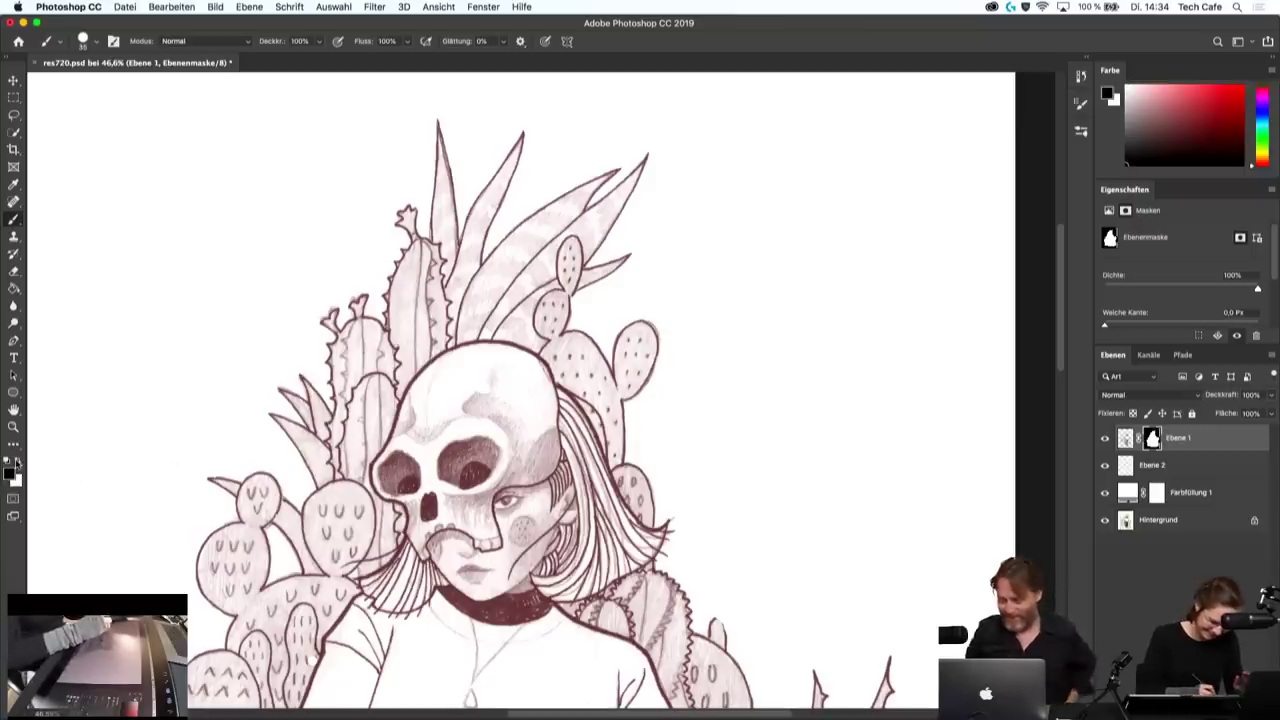
- Scroll through the drawing, swapping black and white foreground and checking the layers under a canvas spot
scroll(520, 390, "down", 2)
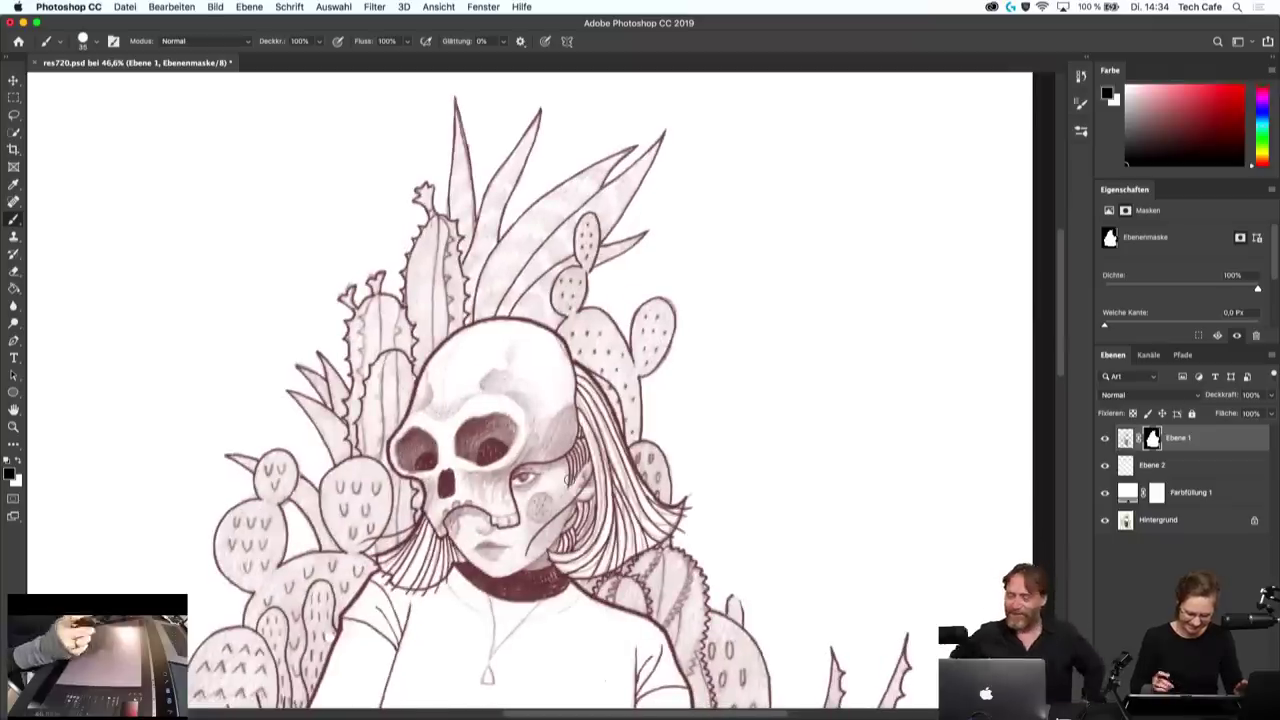
key("x")
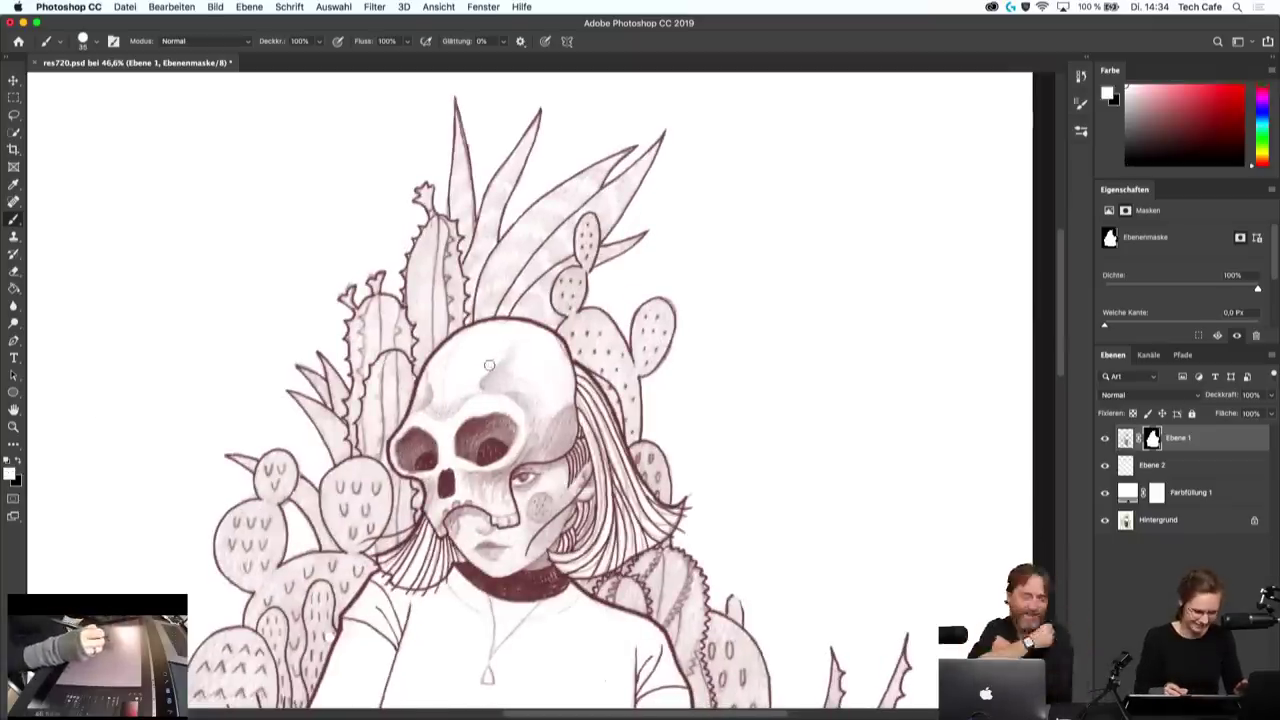
scroll(608, 394, "left", 5)
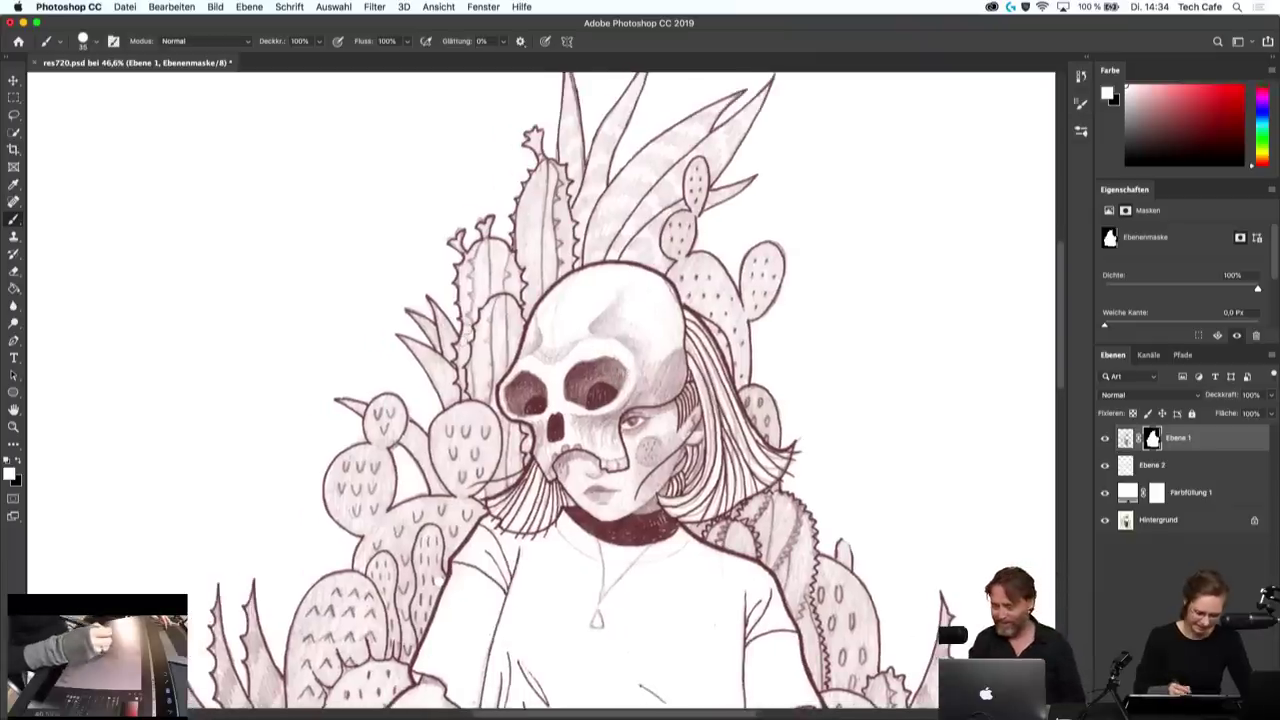
scroll(390, 380, "down", 1)
key("x")
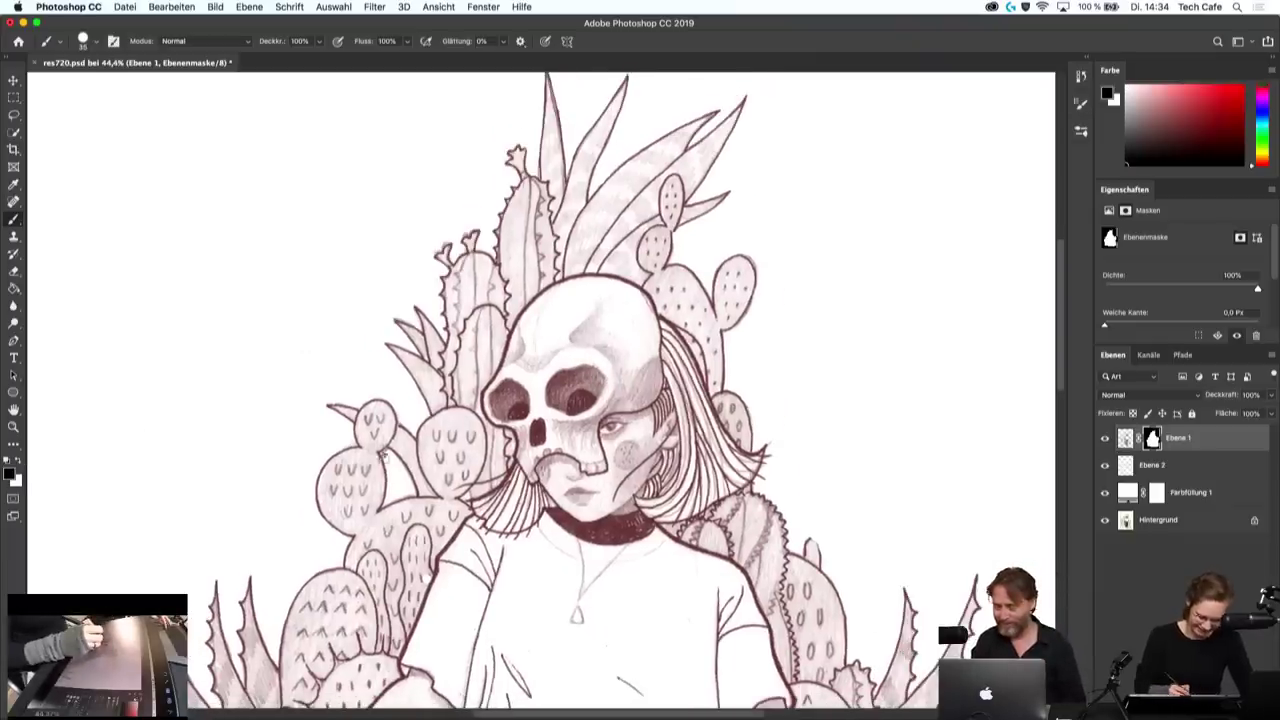
right_click(378, 458)
left_click(378, 458)
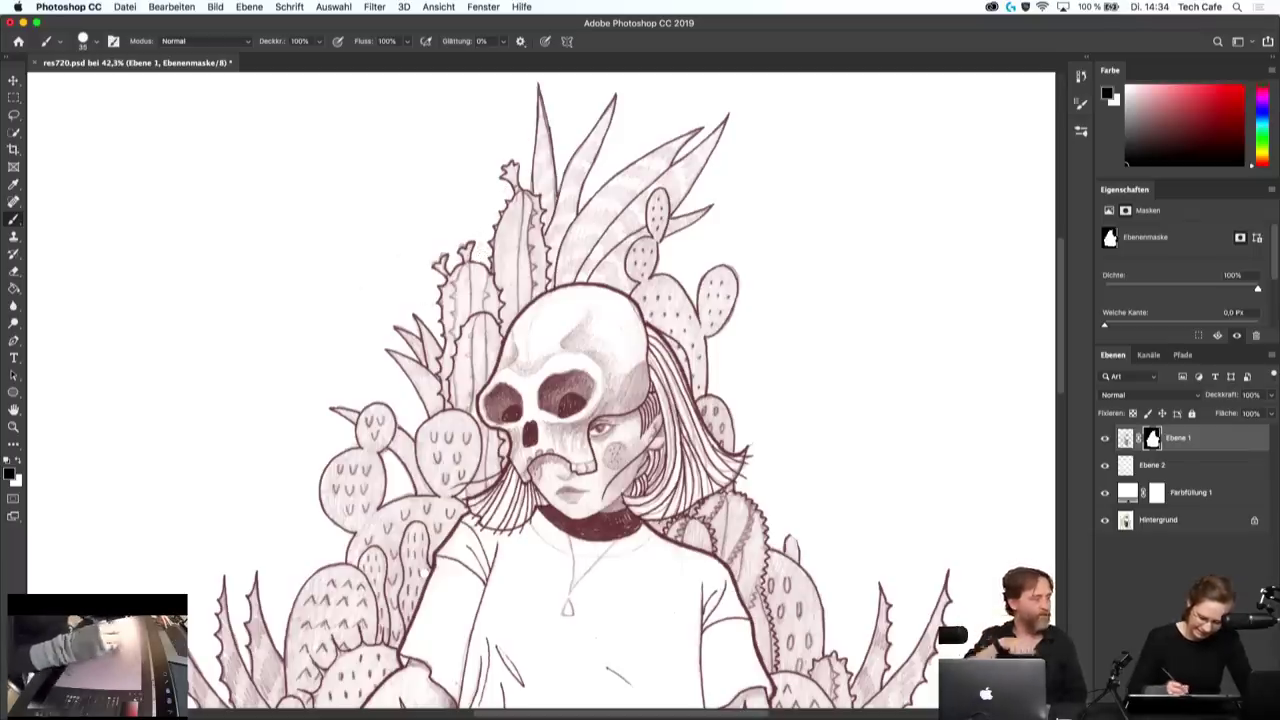
scroll(483, 254, "down", 2)
key("x")
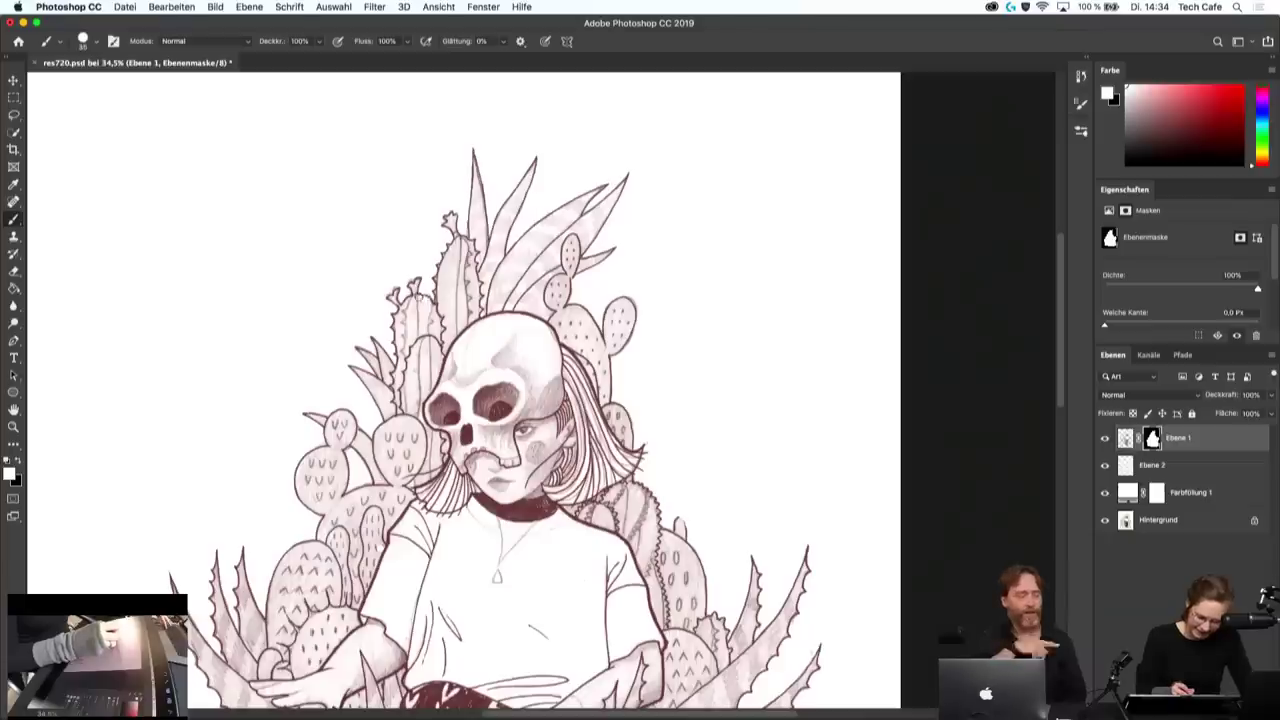
left_click(16, 460)
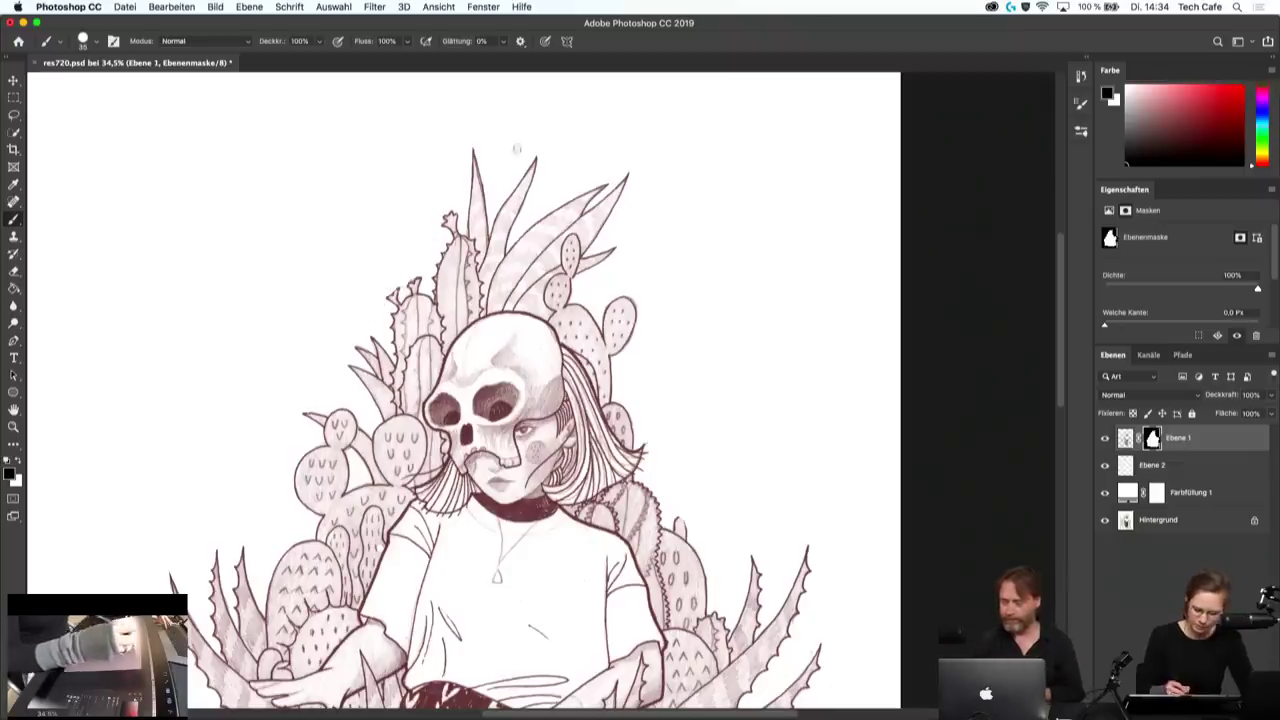
scroll(525, 125, "down", 2)
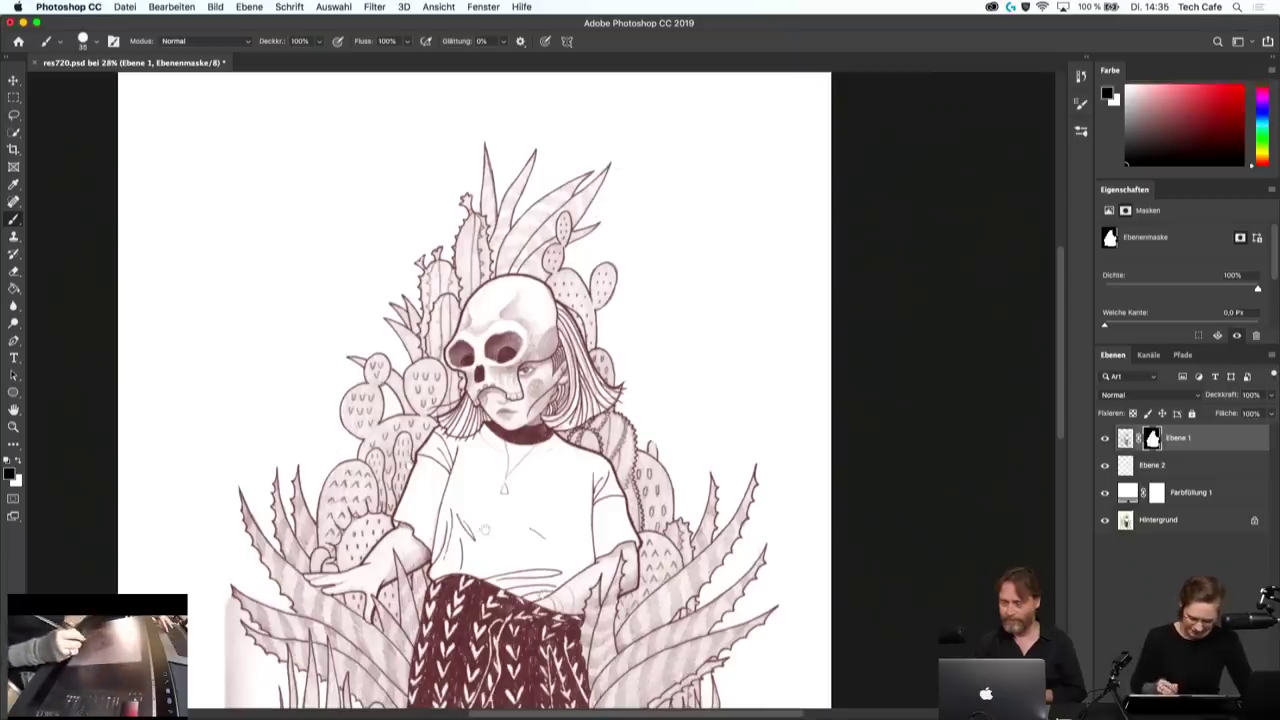
- Paint black on Ebene 1's mask to hide the pink wash along the left edge
left_click_drag(485, 530, 605, 280)
key("x")
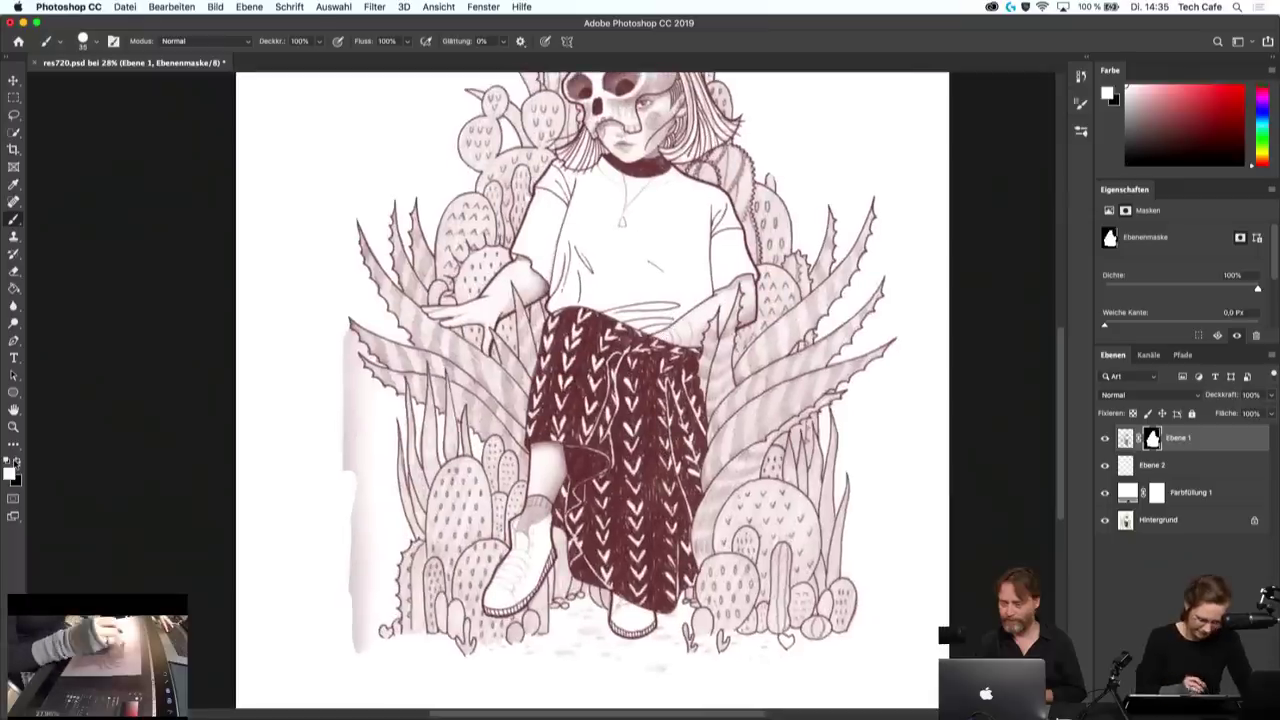
key("x")
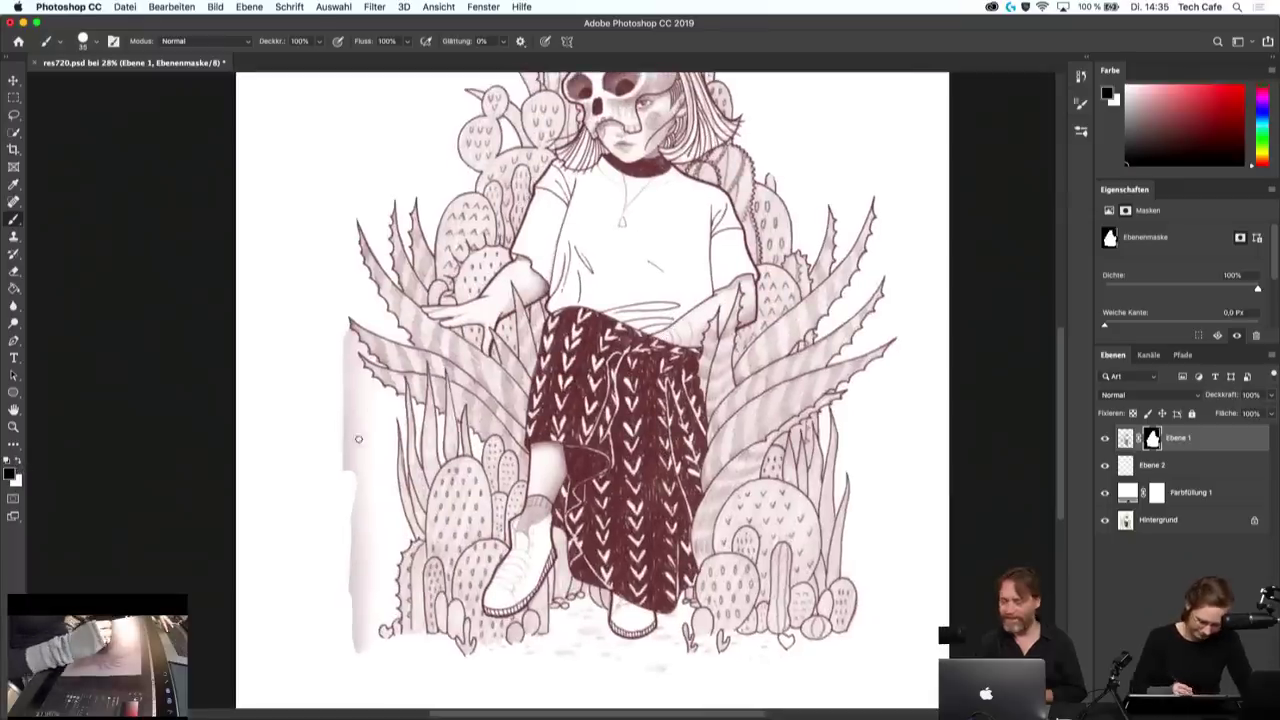
left_click_drag(365, 505, 344, 414)
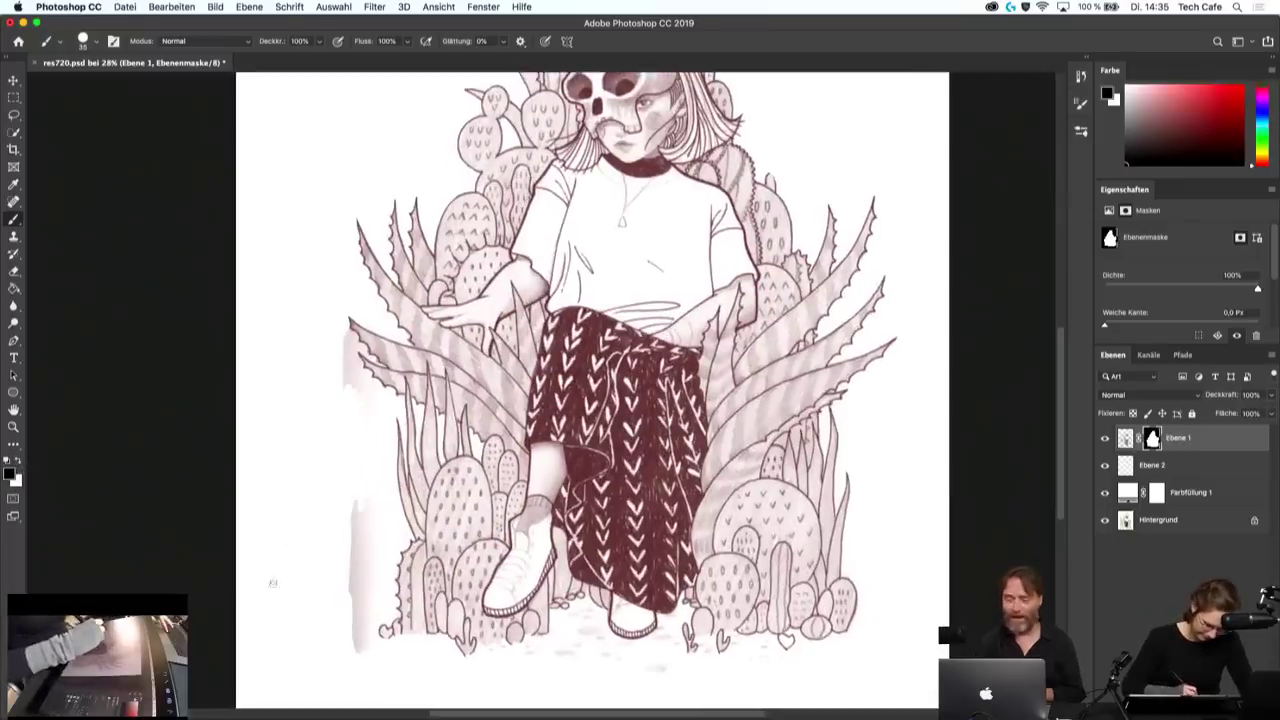
left_click_drag(358, 574, 368, 502)
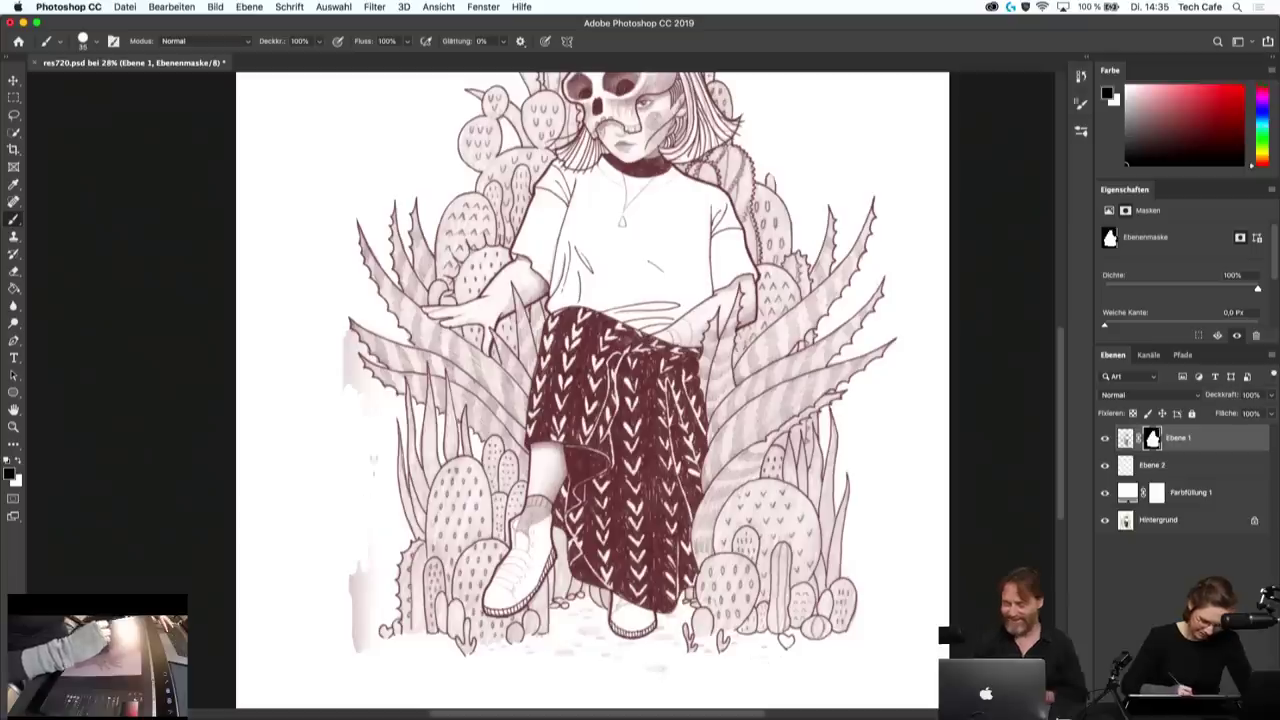
left_click_drag(347, 340, 346, 390)
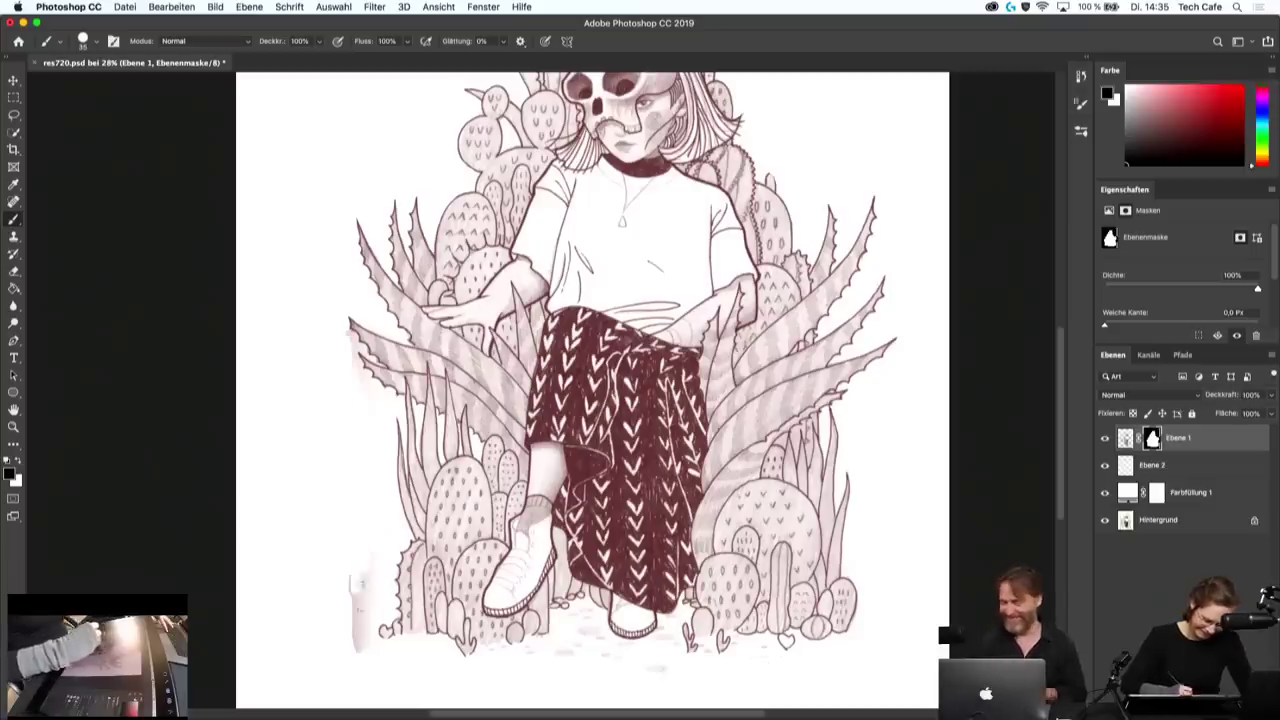
left_click_drag(358, 560, 356, 652)
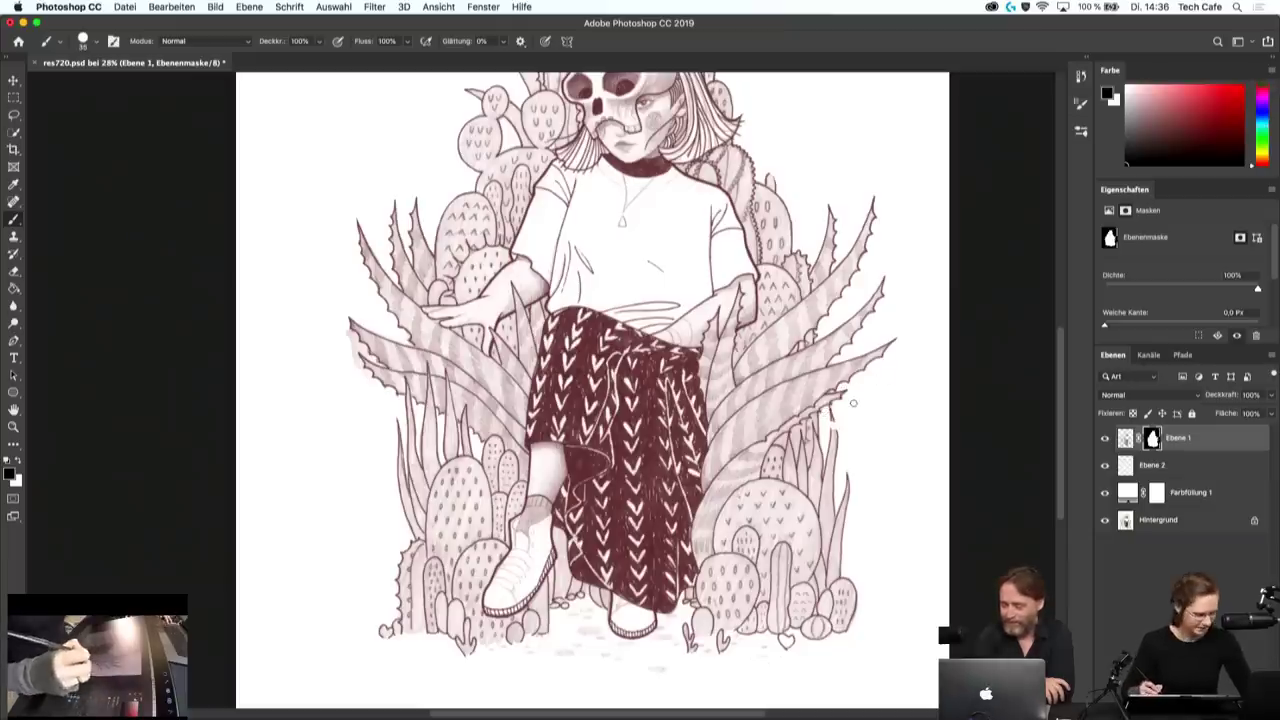
- Swap foreground colours, glance at the pasteboard colour options, and scroll down through the drawing
key("x")
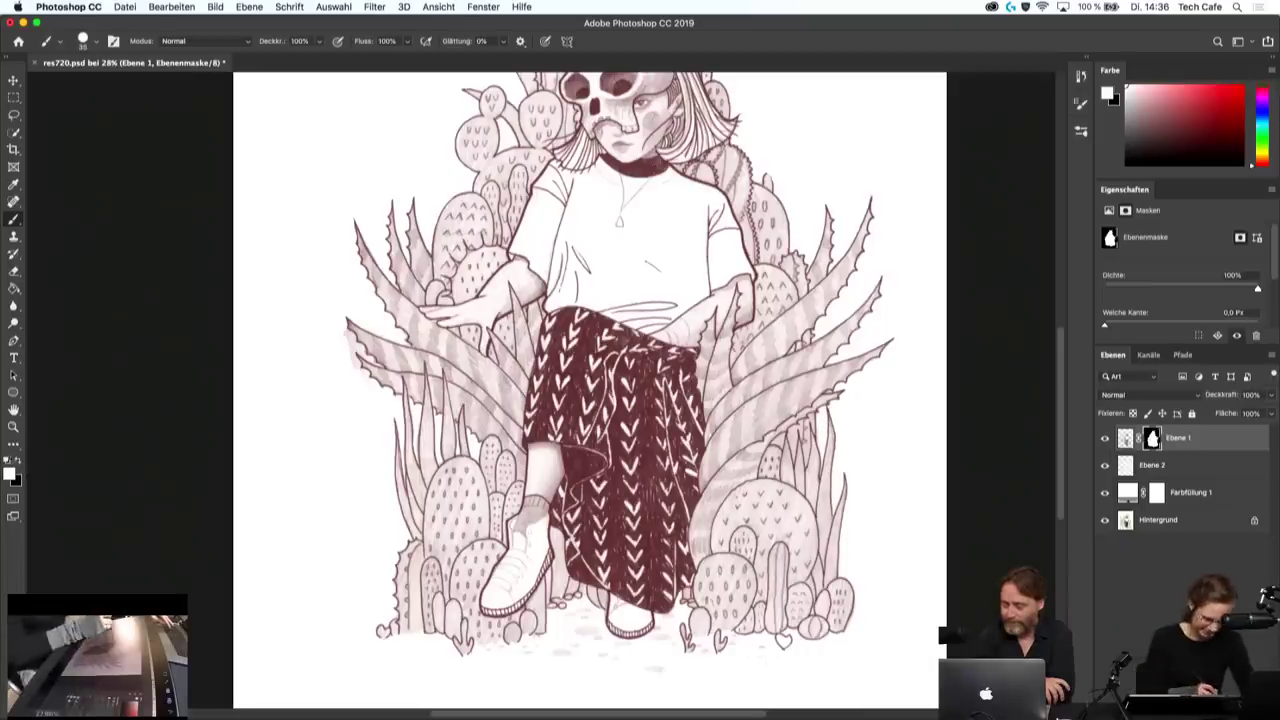
key("x")
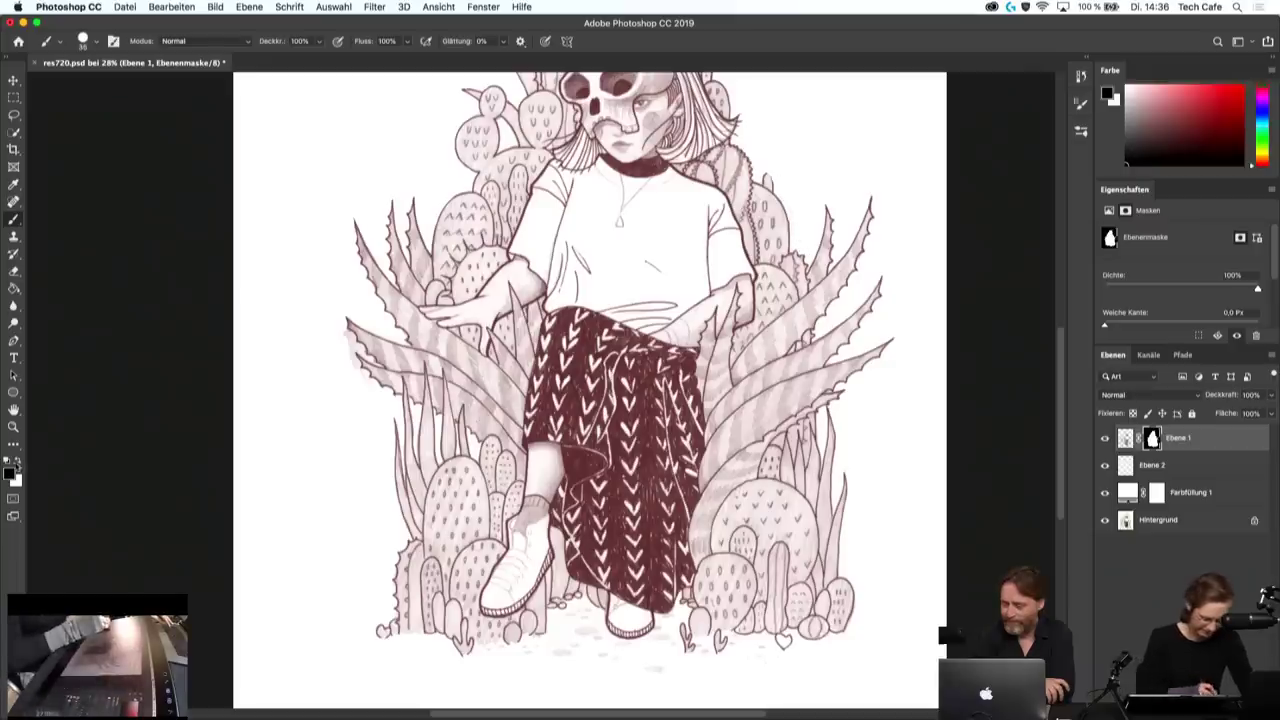
key("x")
right_click(155, 560)
left_click(766, 180)
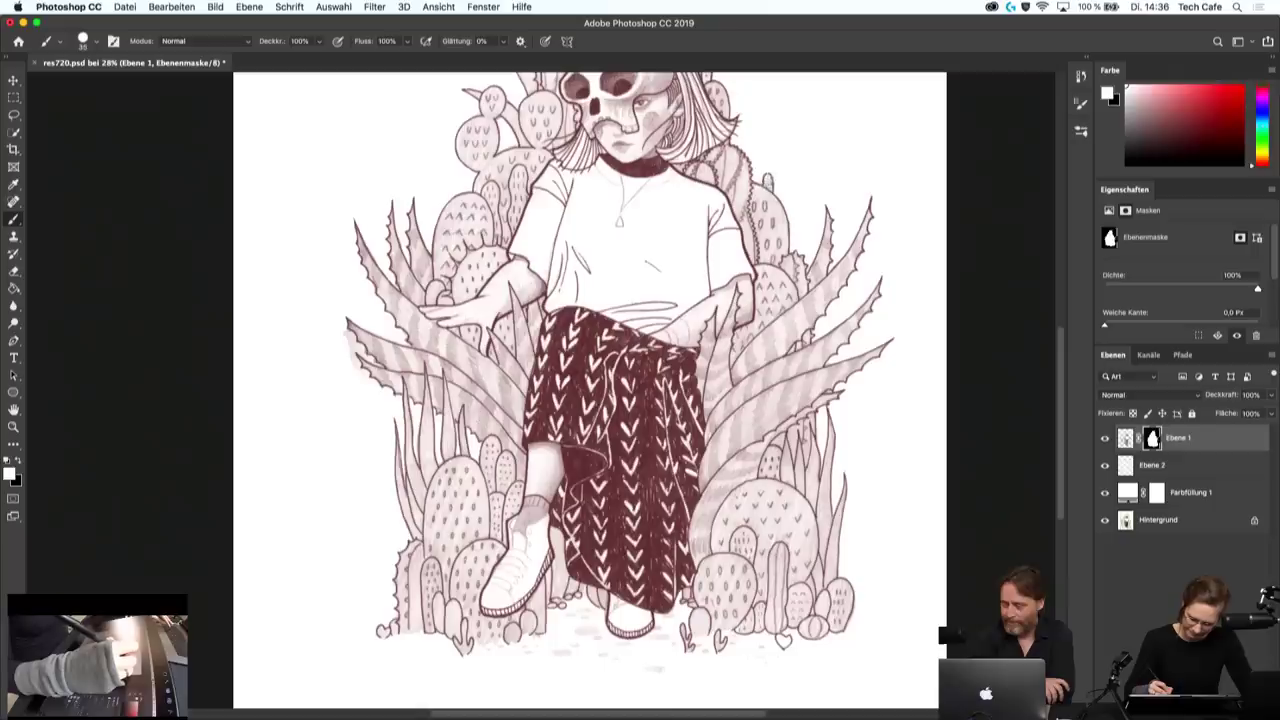
key("x")
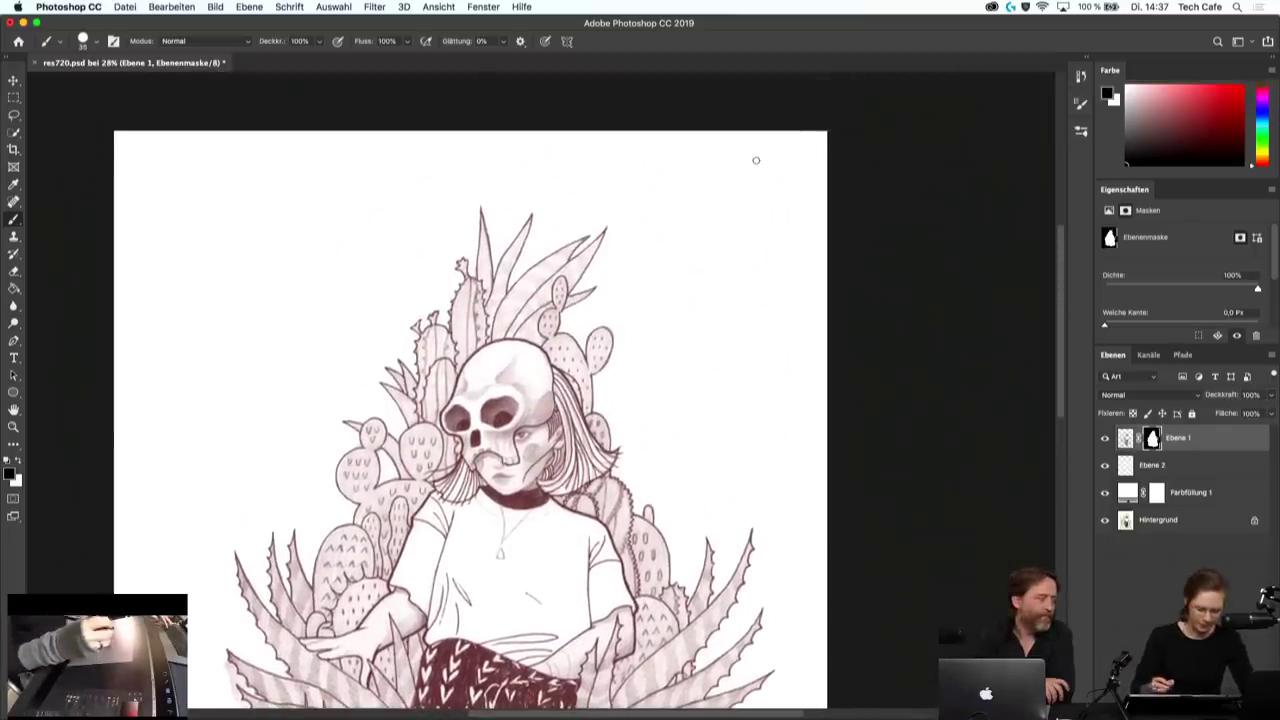
scroll(740, 168, "down", 1)
scroll(229, 249, "down", 1)
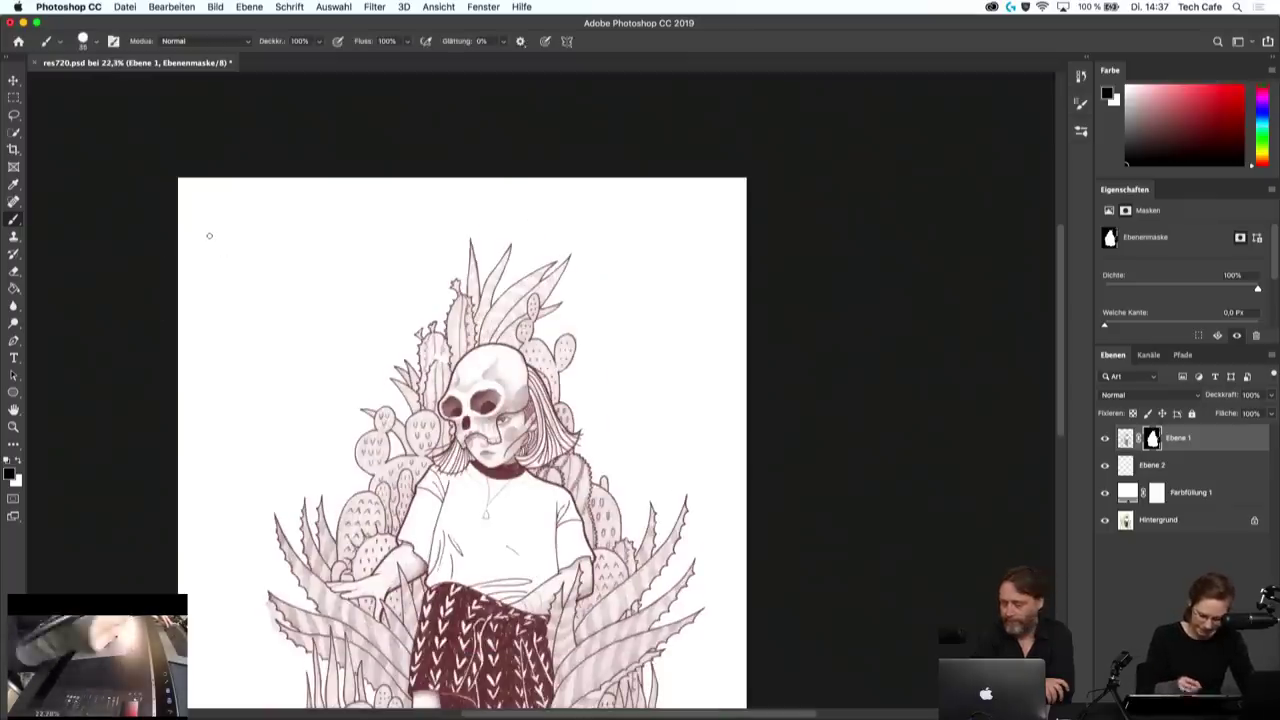
scroll(578, 150, "down", 5)
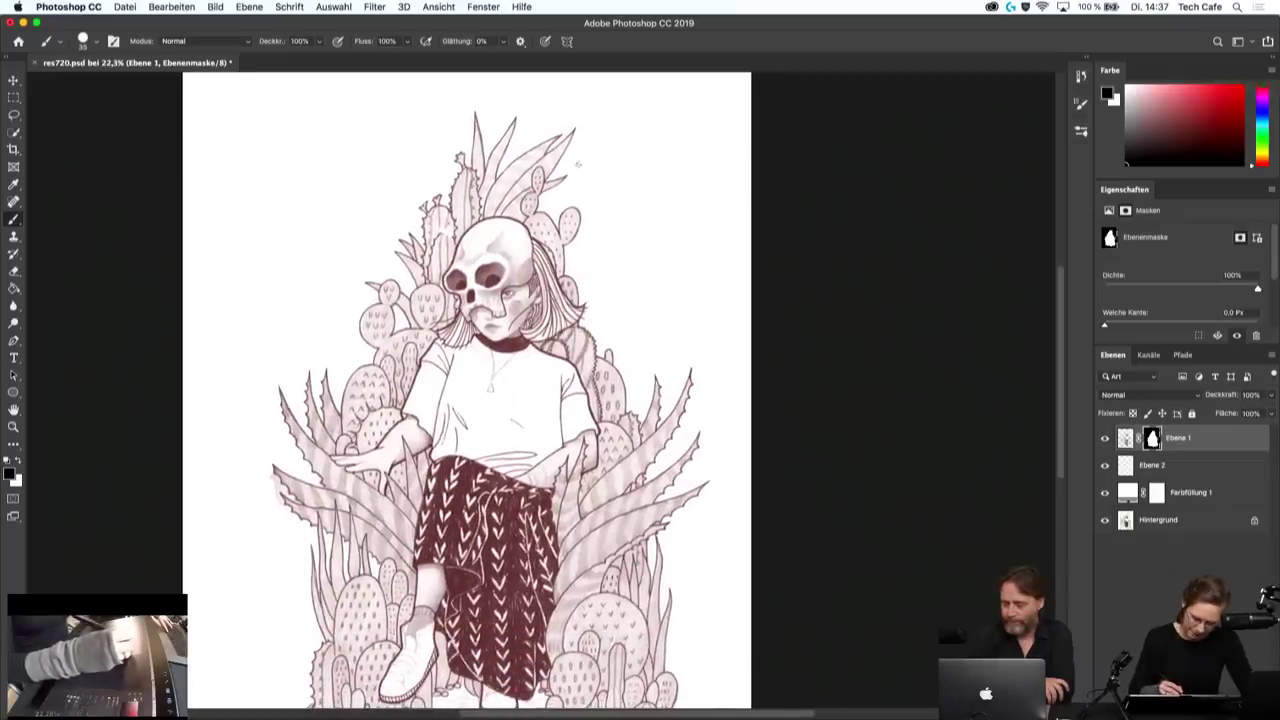
scroll(692, 226, "down", 9)
scroll(692, 226, "down", 1)
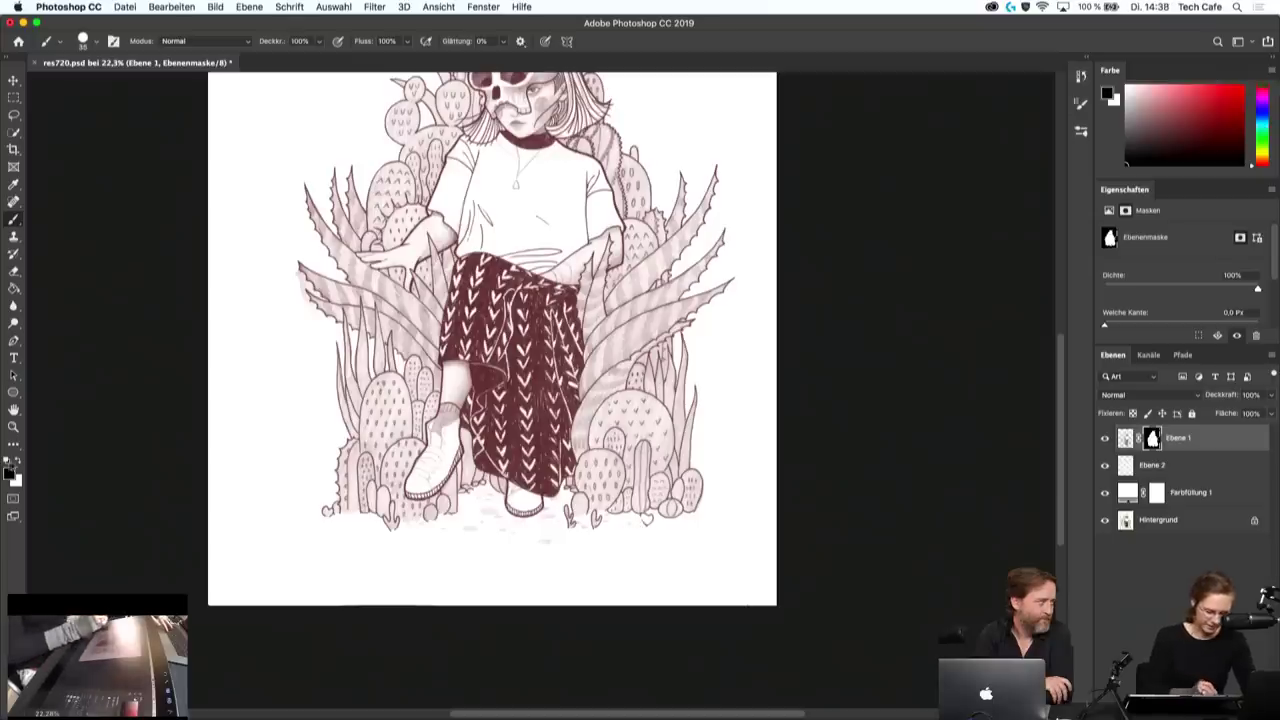
left_click(17, 461)
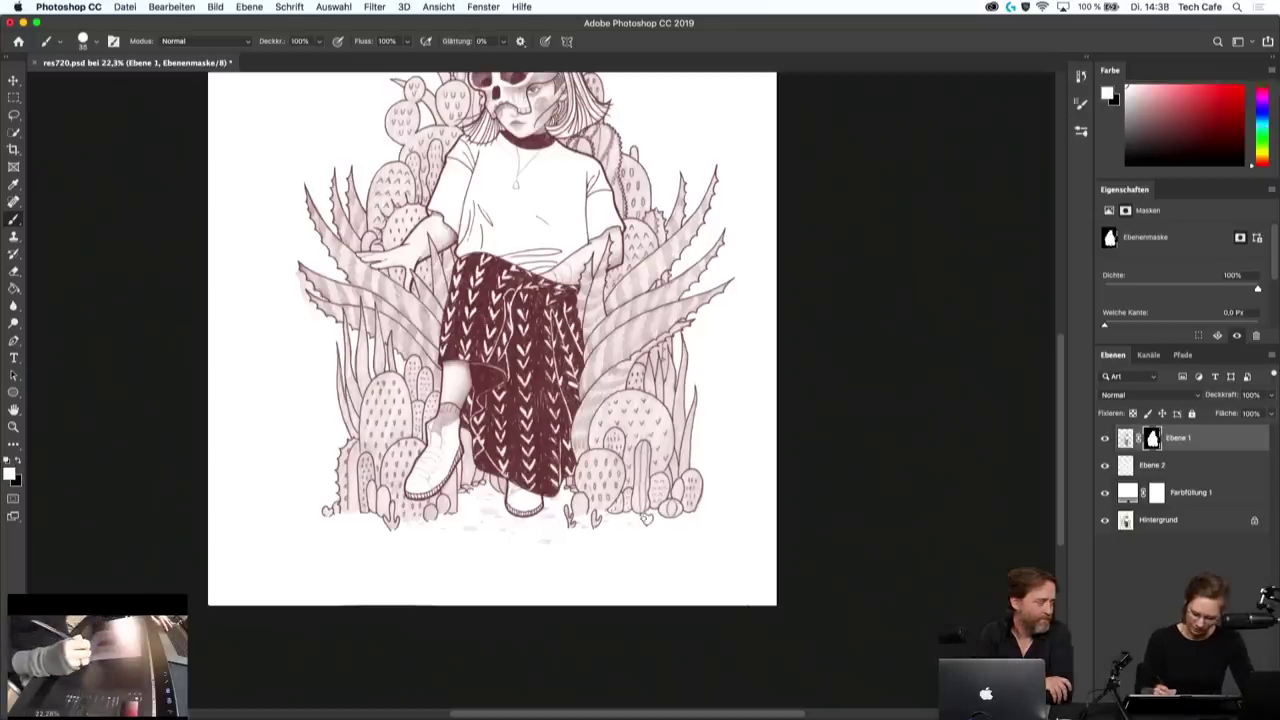
left_click(17, 461)
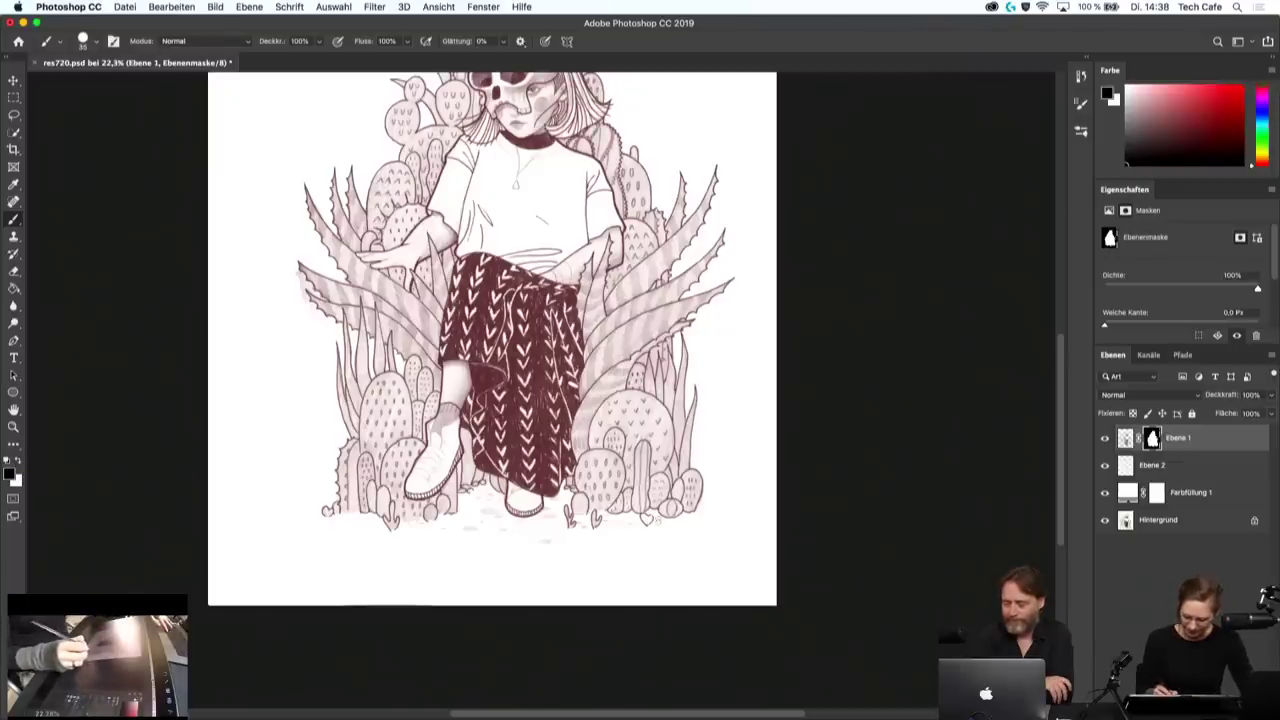
key("x")
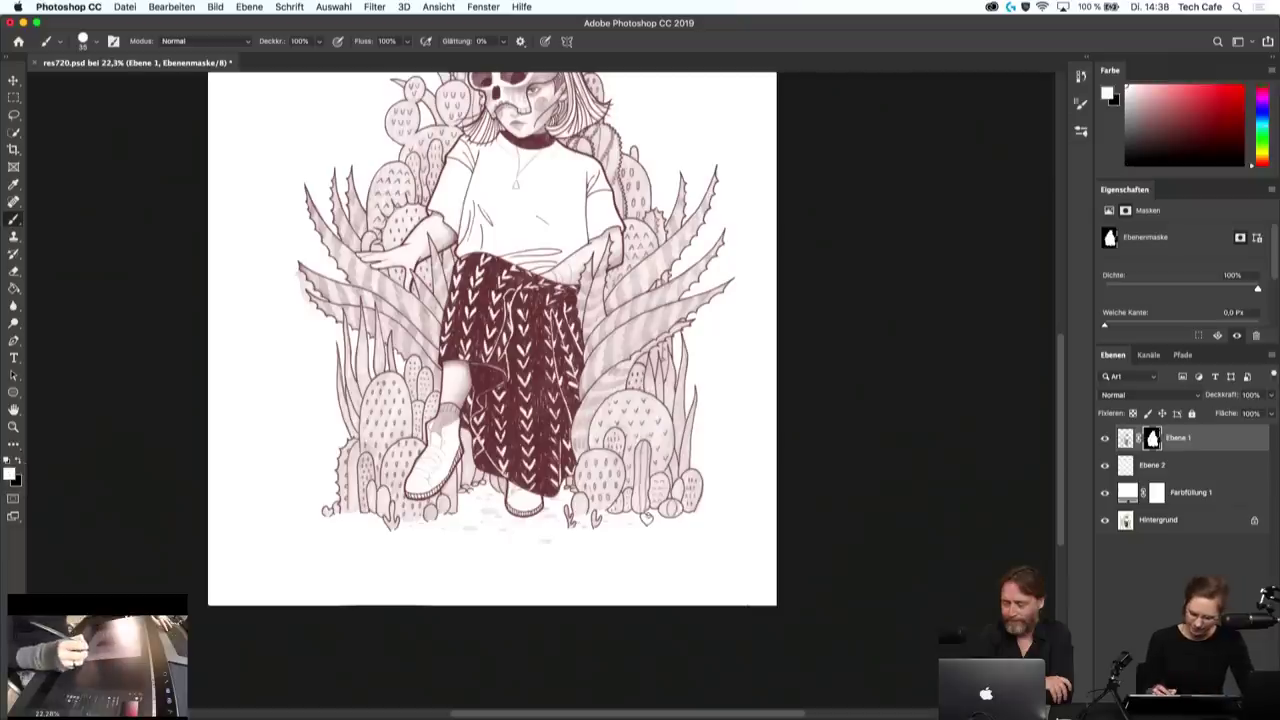
key("x")
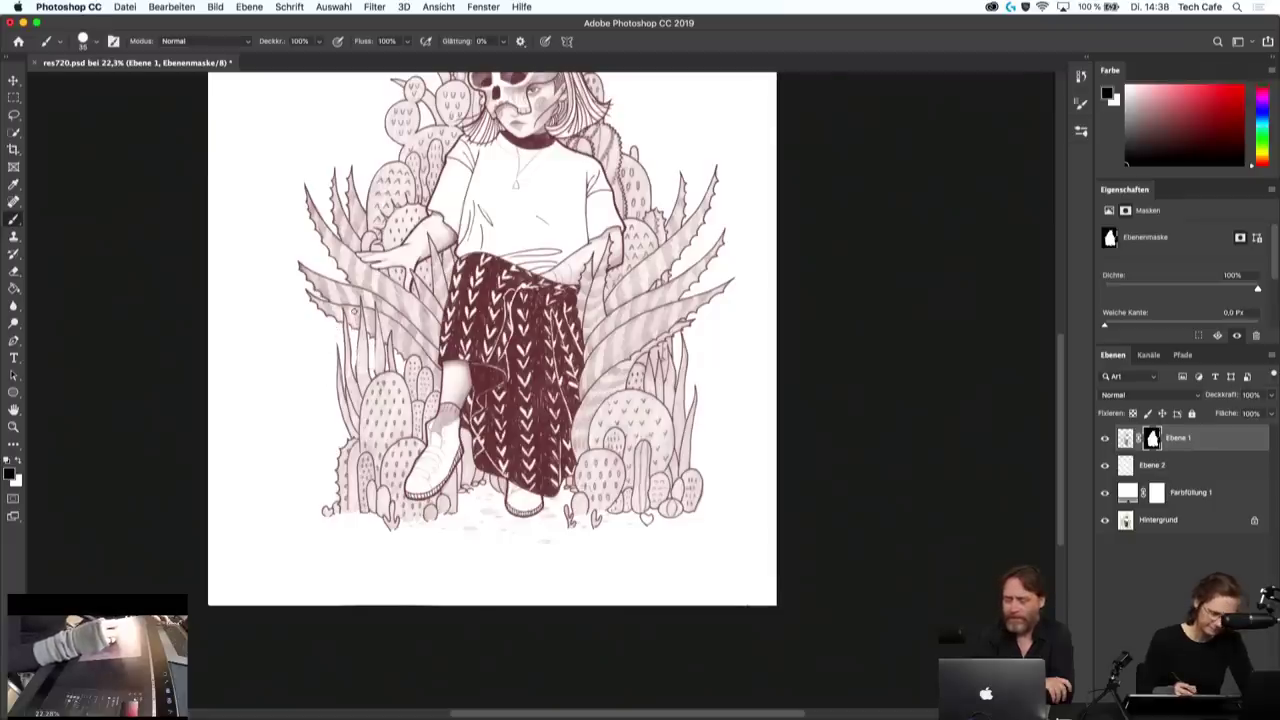
left_click(24, 457)
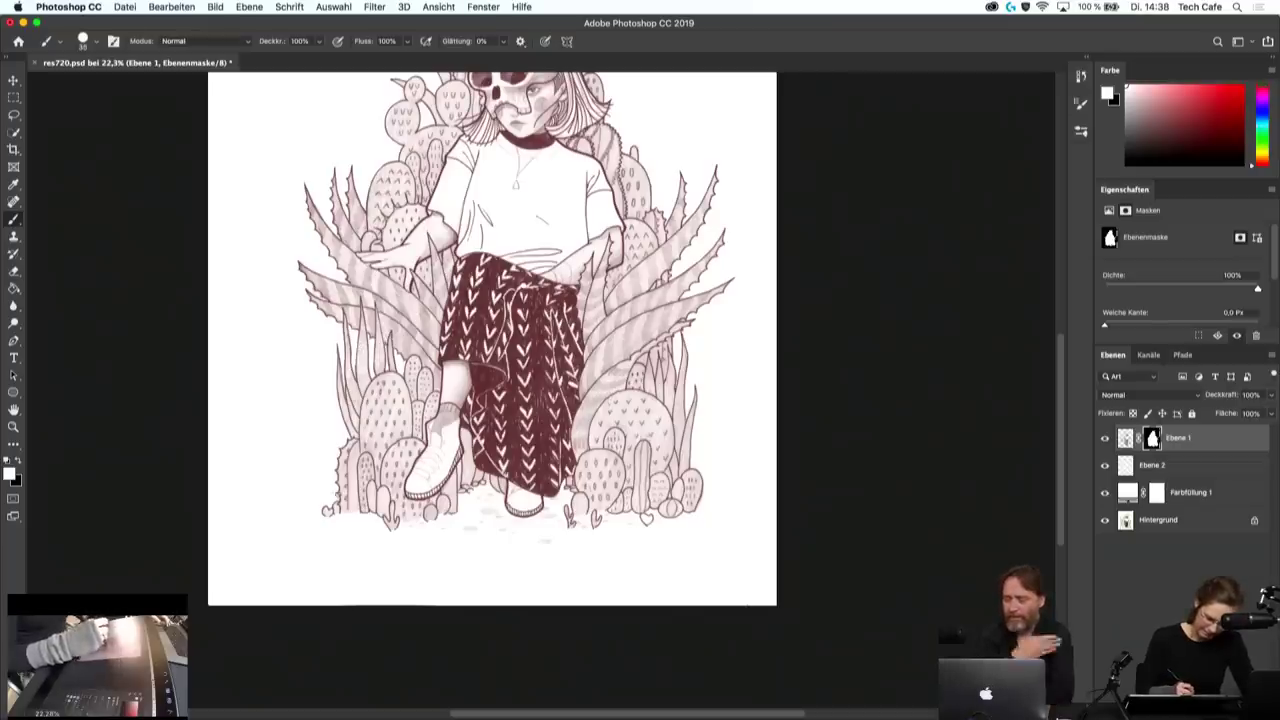
left_click(22, 460)
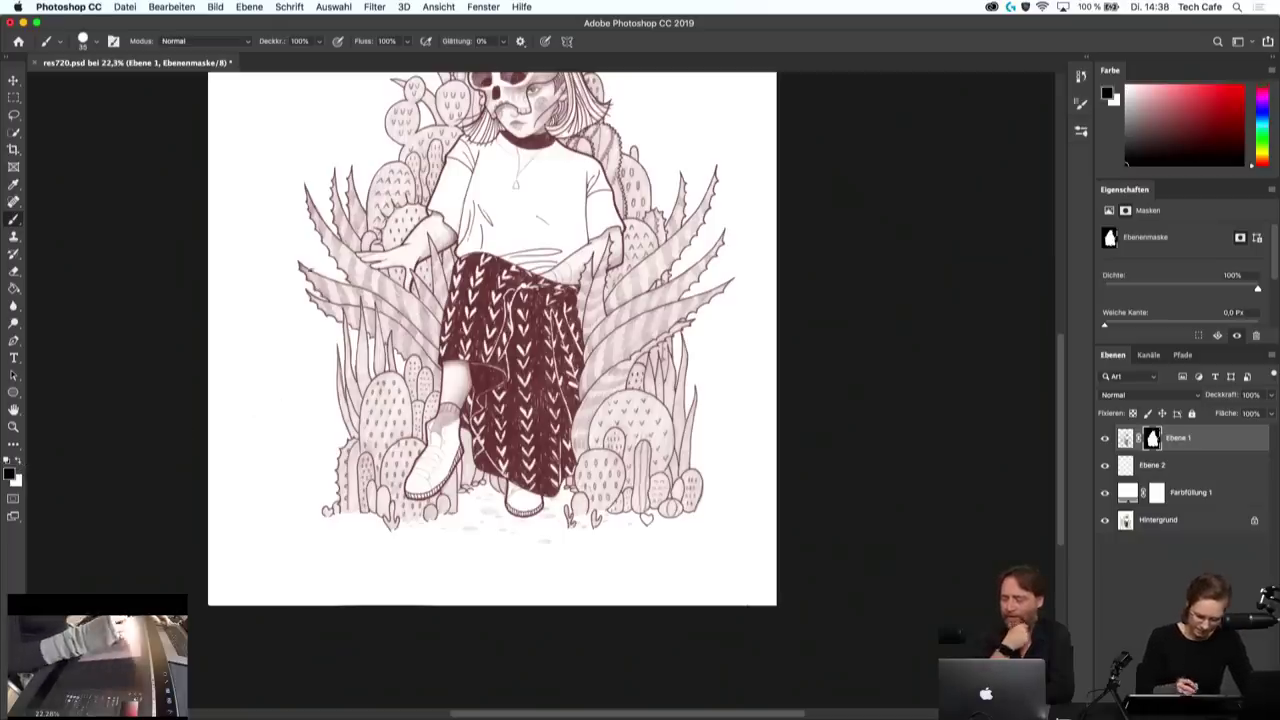
key("ctrl+minus")
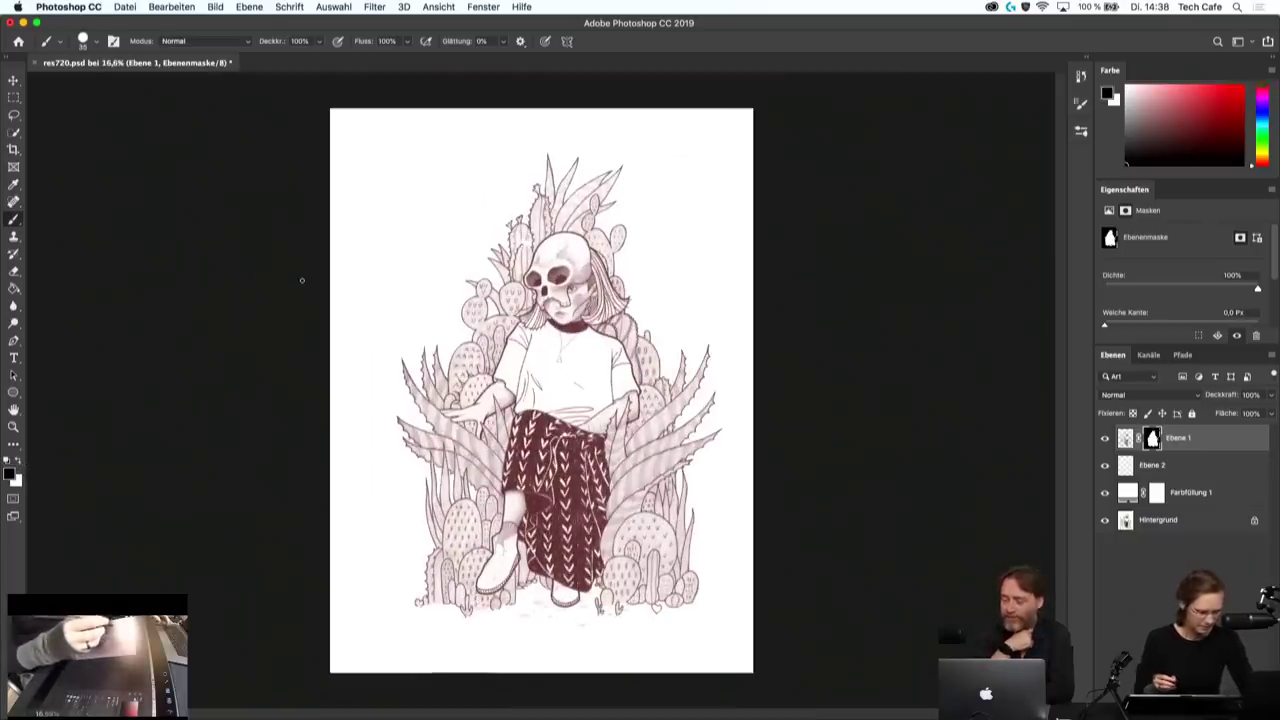
key("x")
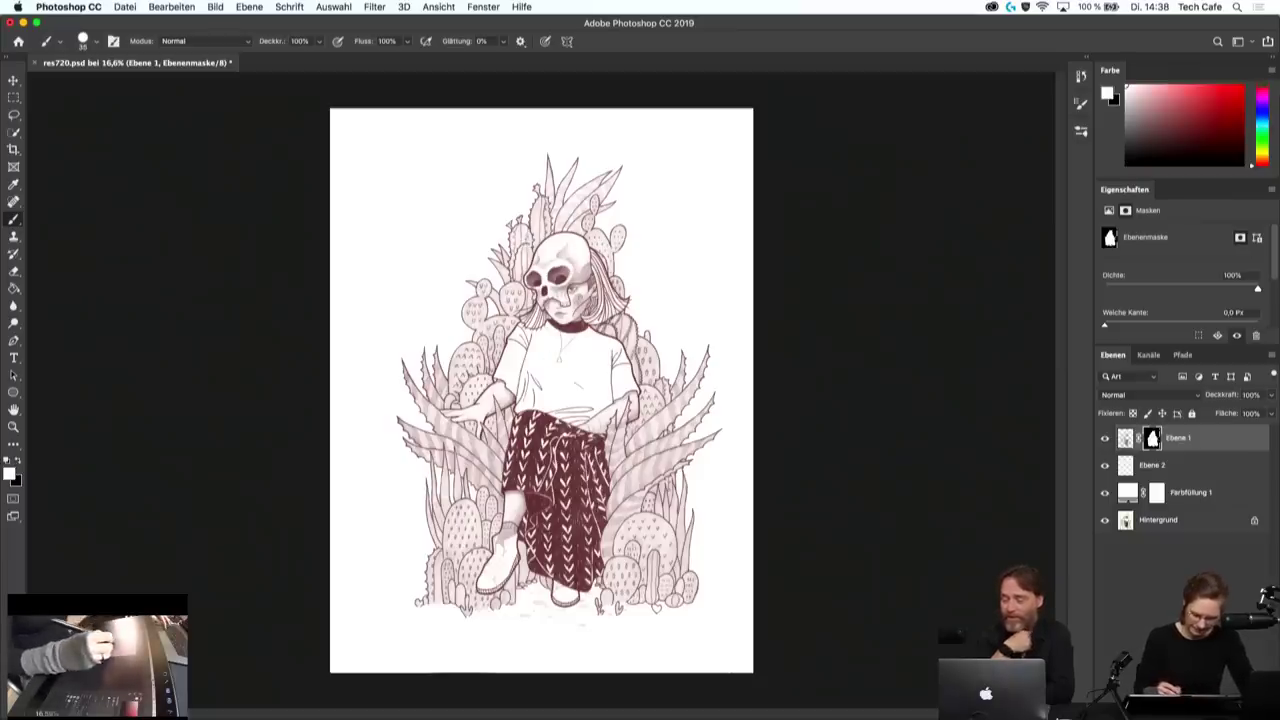
key("x")
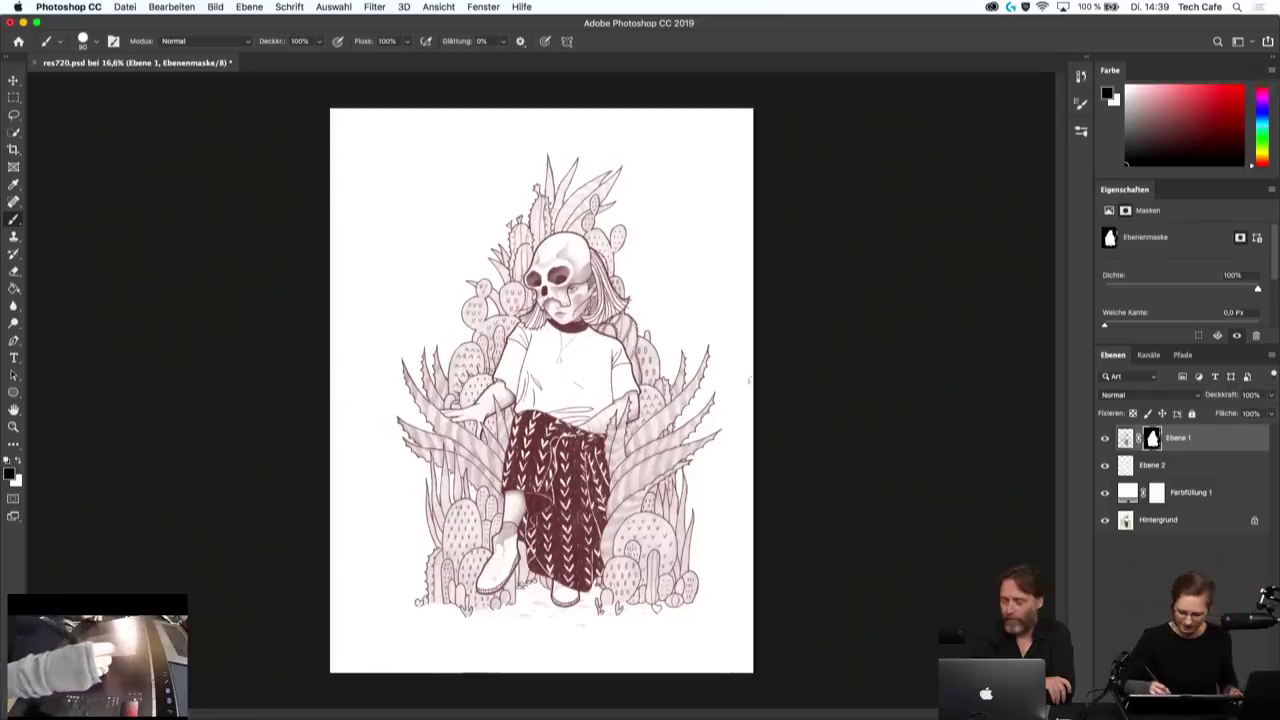
- Crop to 3:4 by pulling in the left edge and repositioning the artwork to 14,63 × 20,93 cm
left_click(13, 149)
left_click_drag(331, 391, 341, 392)
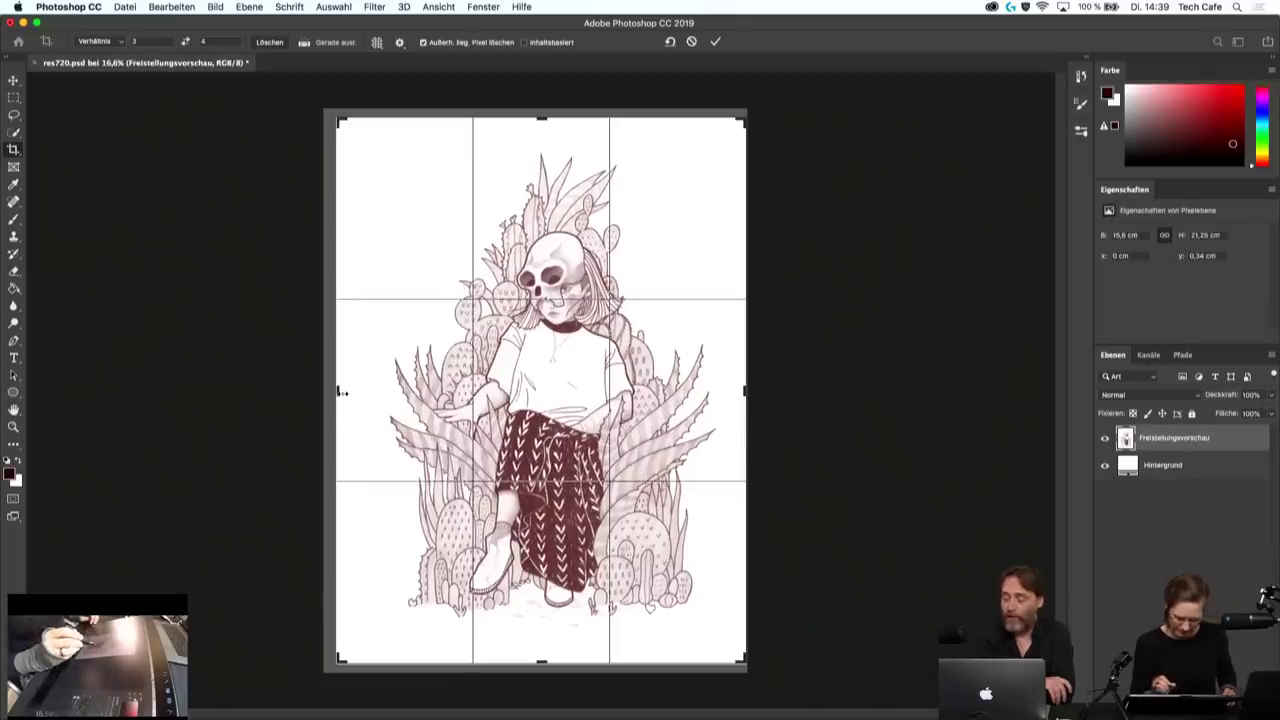
left_click_drag(641, 431, 609, 431)
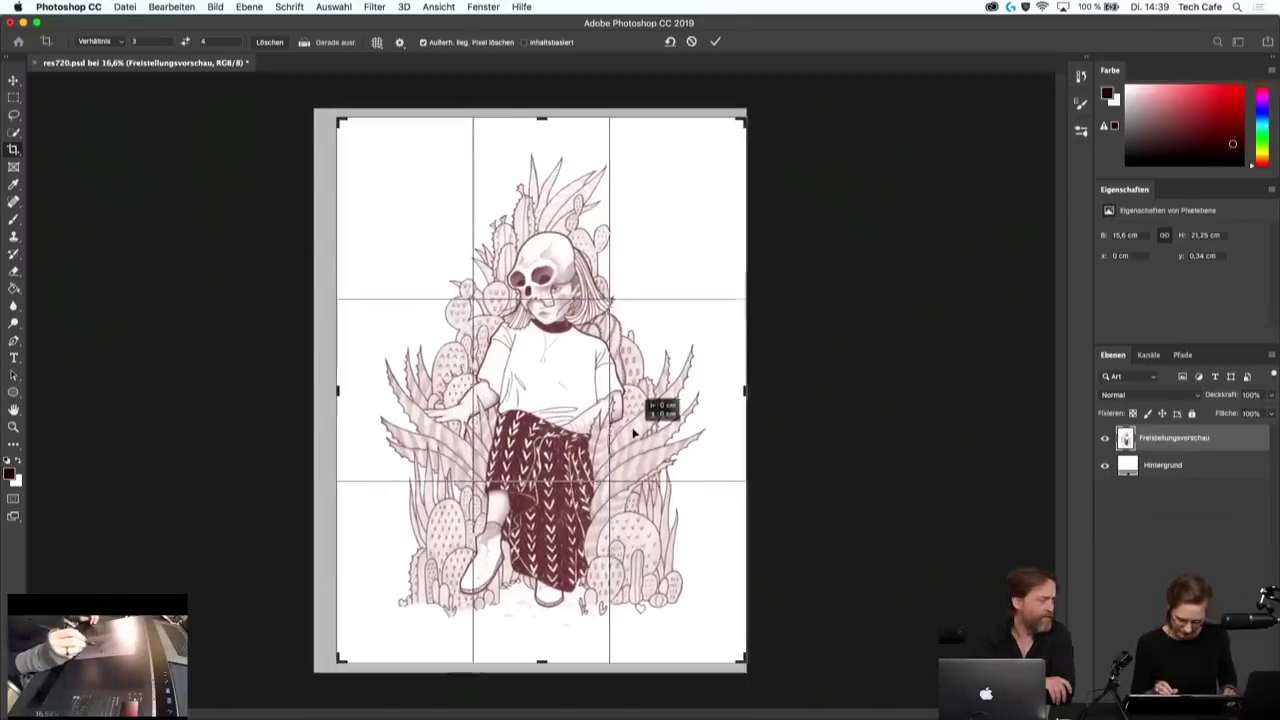
left_click_drag(657, 443, 657, 438)
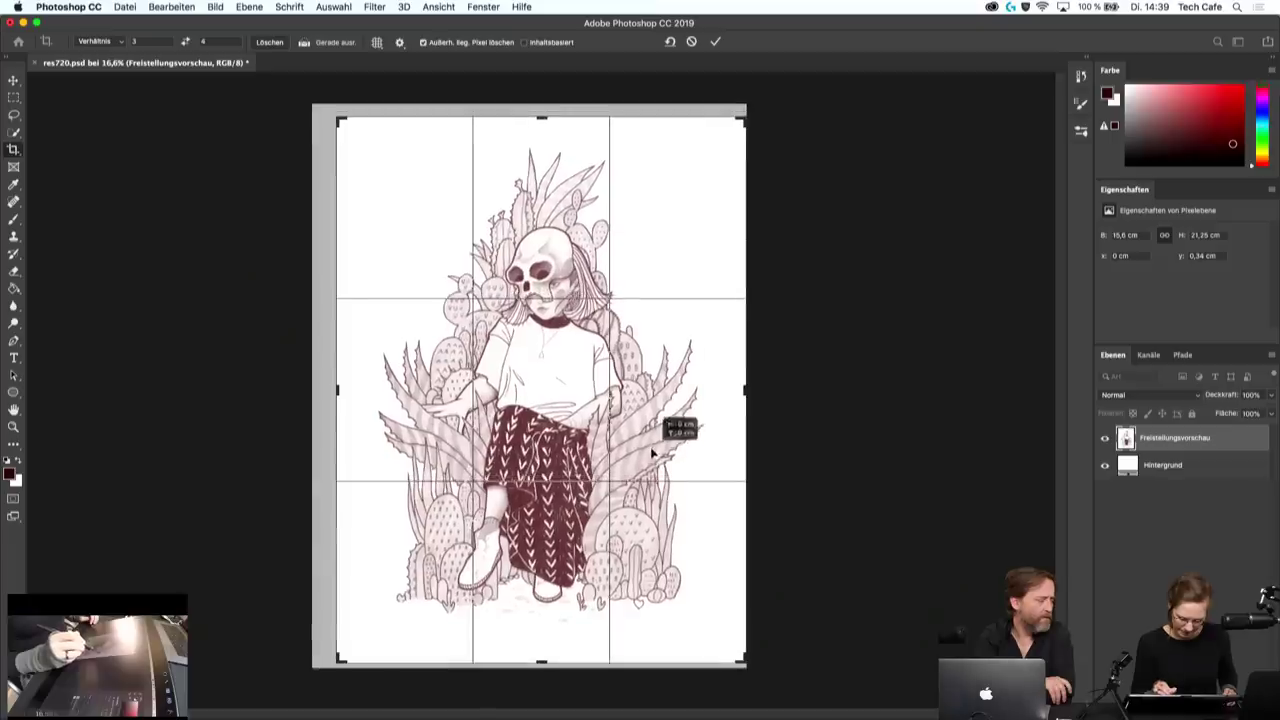
left_click(715, 41)
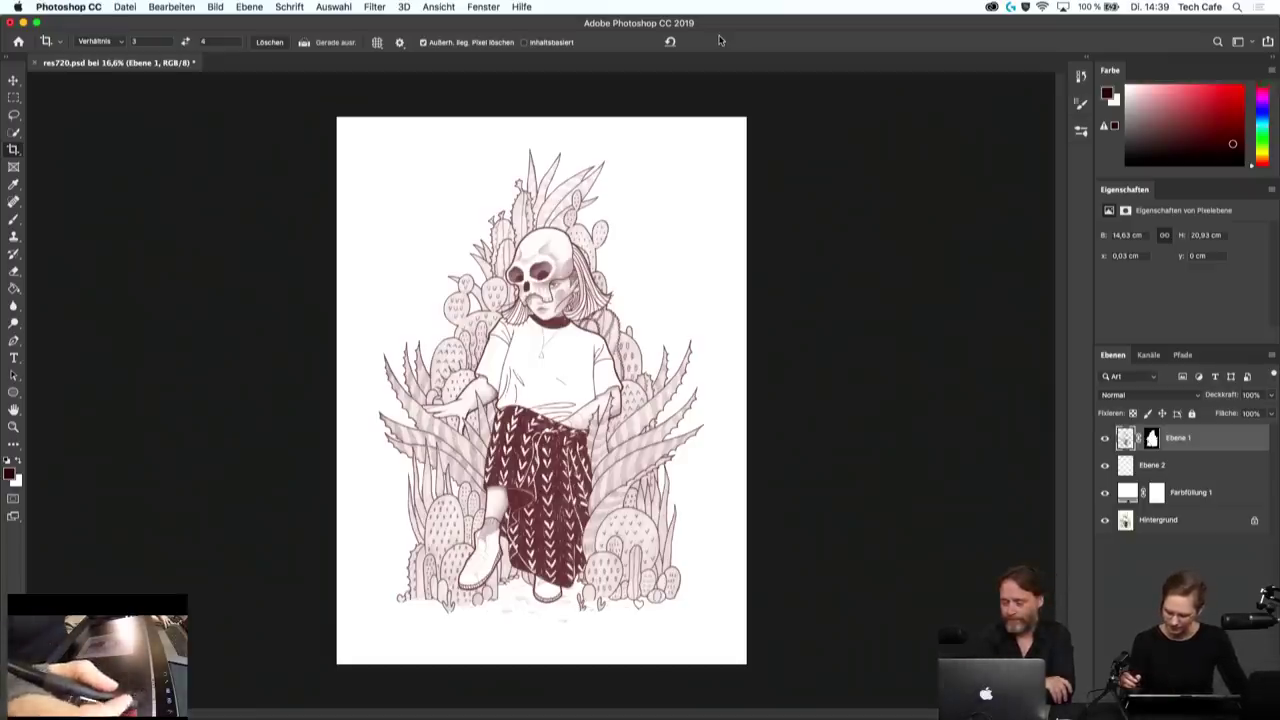
- Show the Navigator panel, dock it beside the colour panel, and enlarge it
left_click(483, 7)
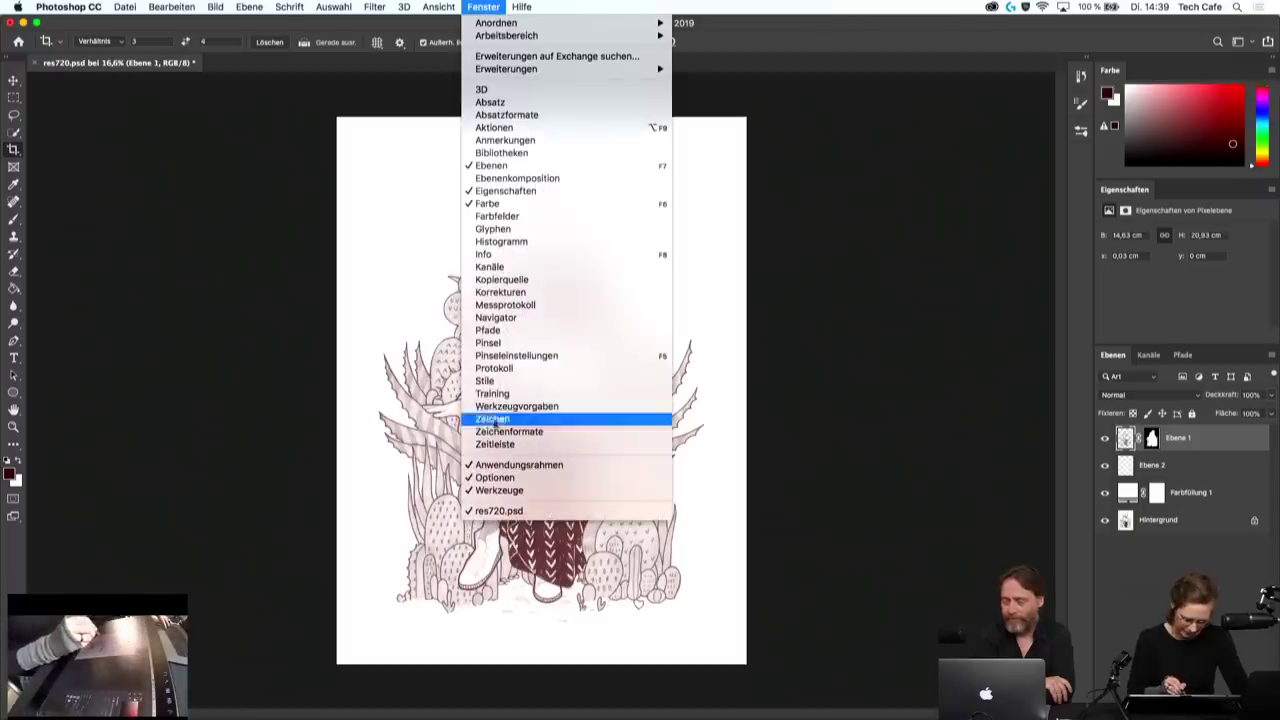
left_click(518, 317)
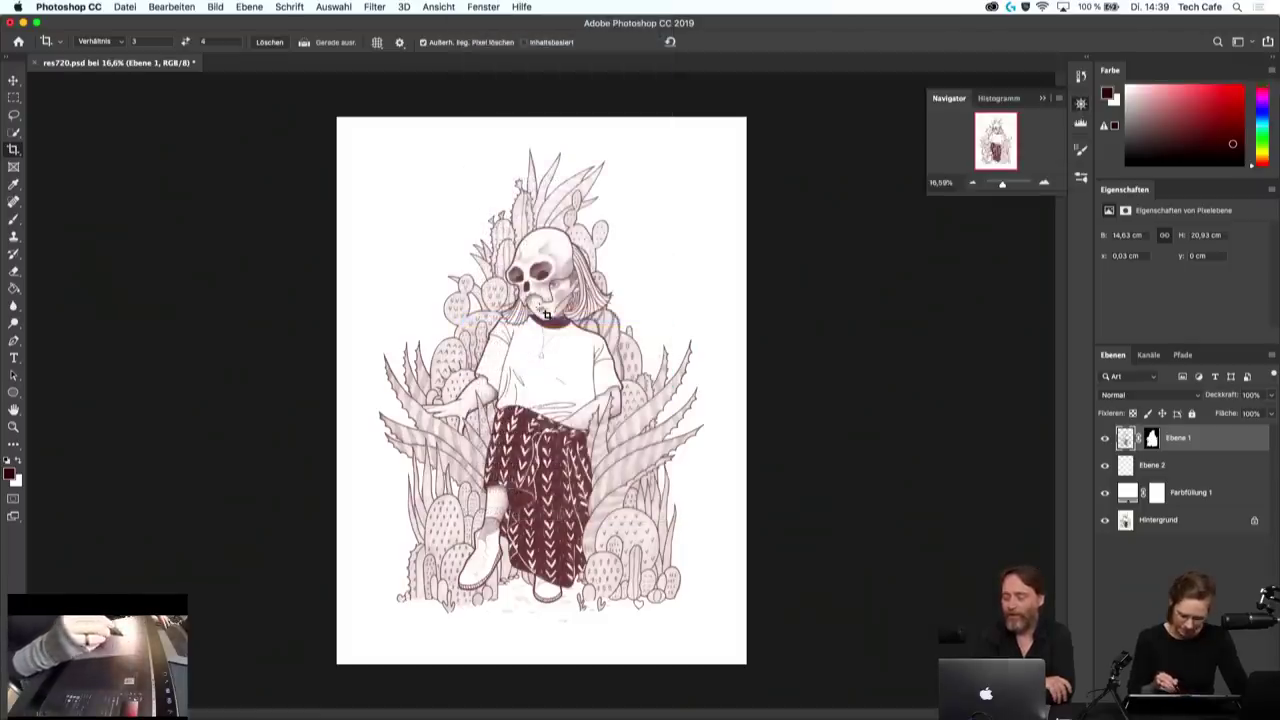
left_click_drag(949, 98, 1158, 71)
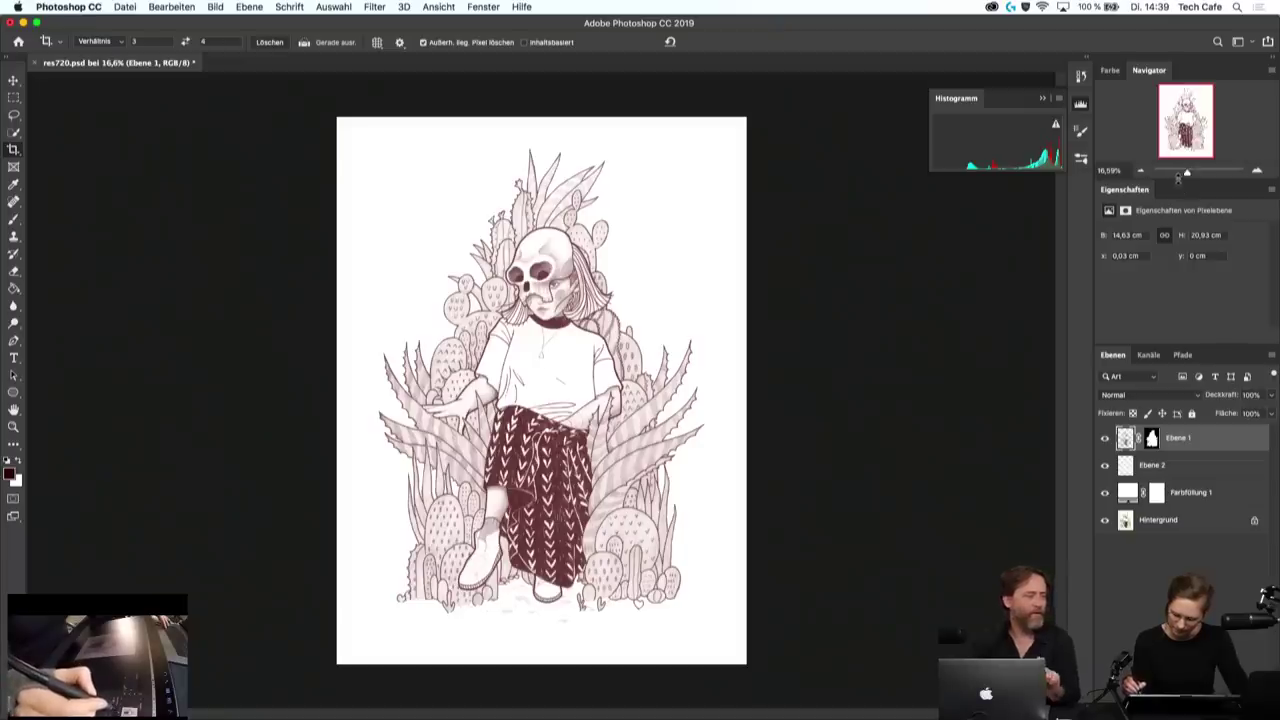
mouse_move(1180, 183)
left_mouse_down()
mouse_move(1183, 292)
mouse_move(1097, 352)
left_mouse_up()
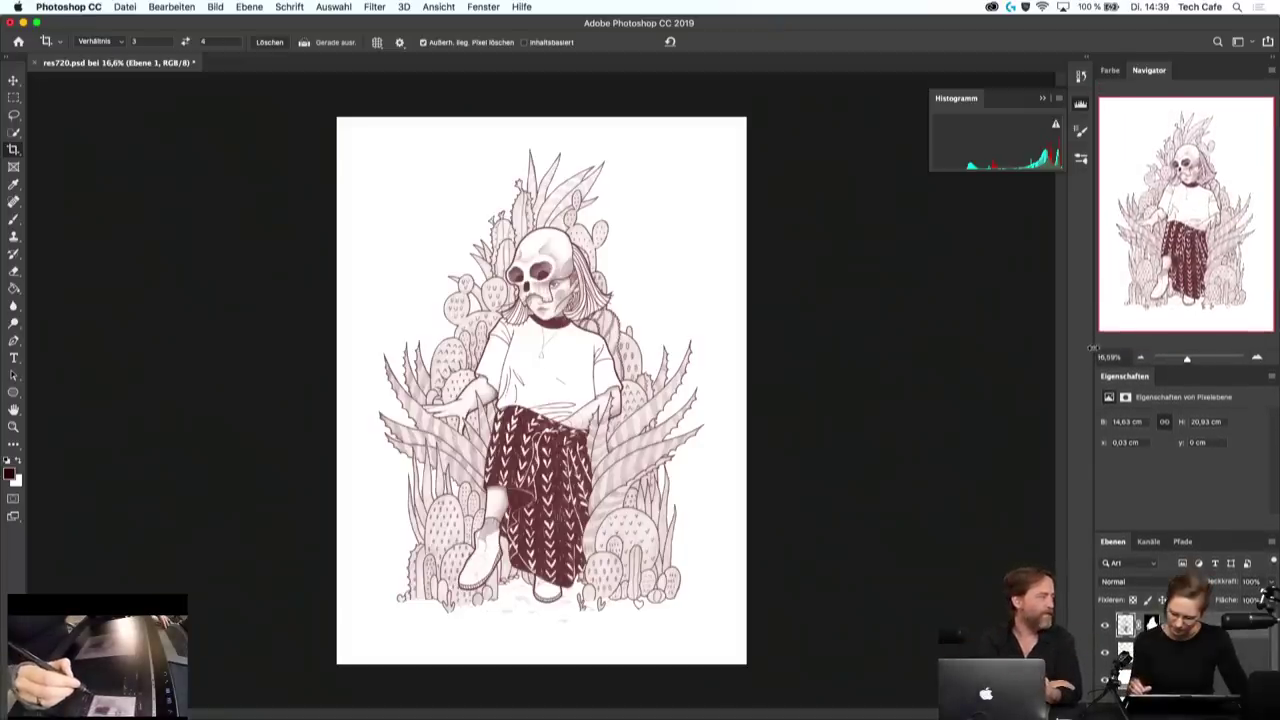
left_click_drag(1092, 348, 1032, 350)
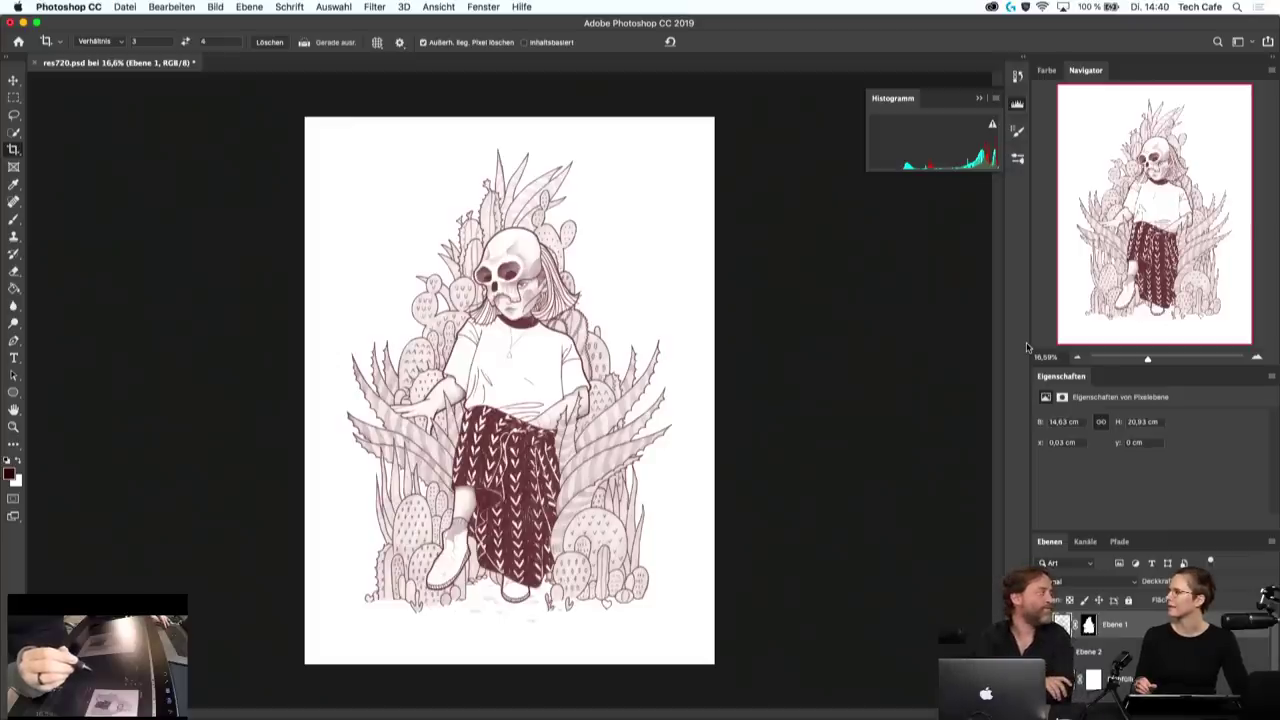
- Dismiss the Bearbeiten menu without choosing anything and close the floating Histogramm panel
left_click(171, 7)
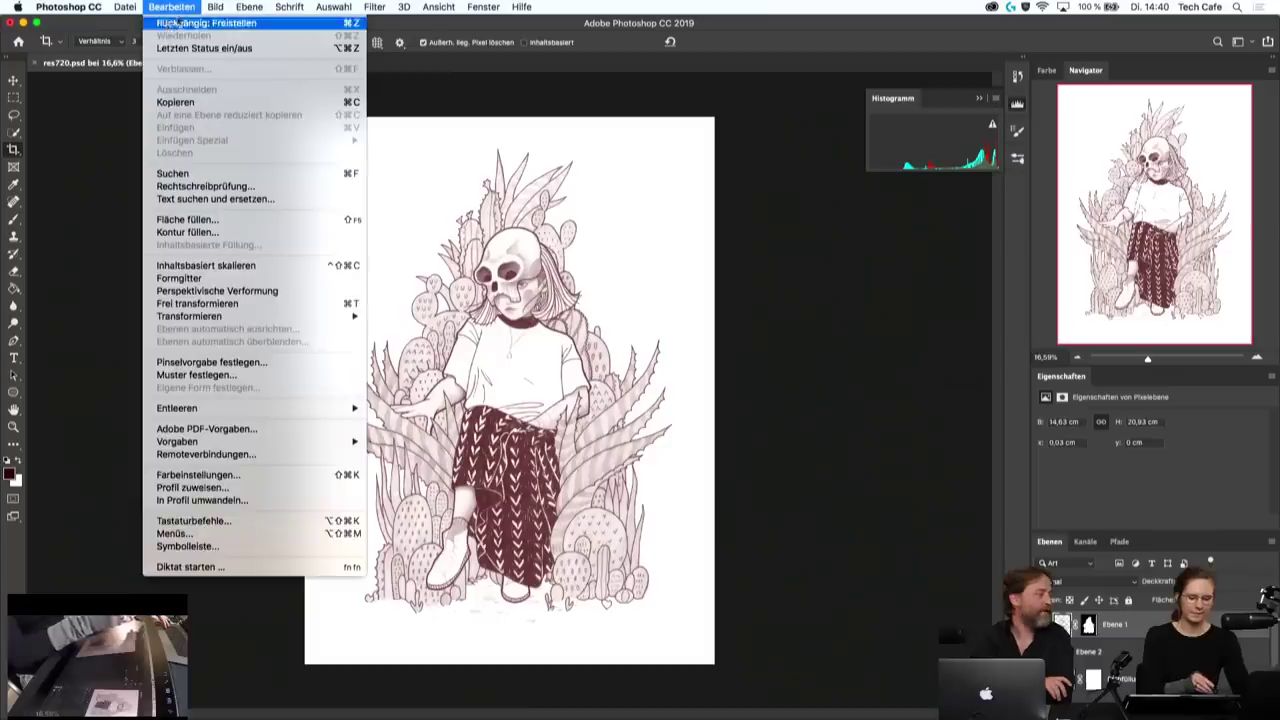
left_click(211, 518)
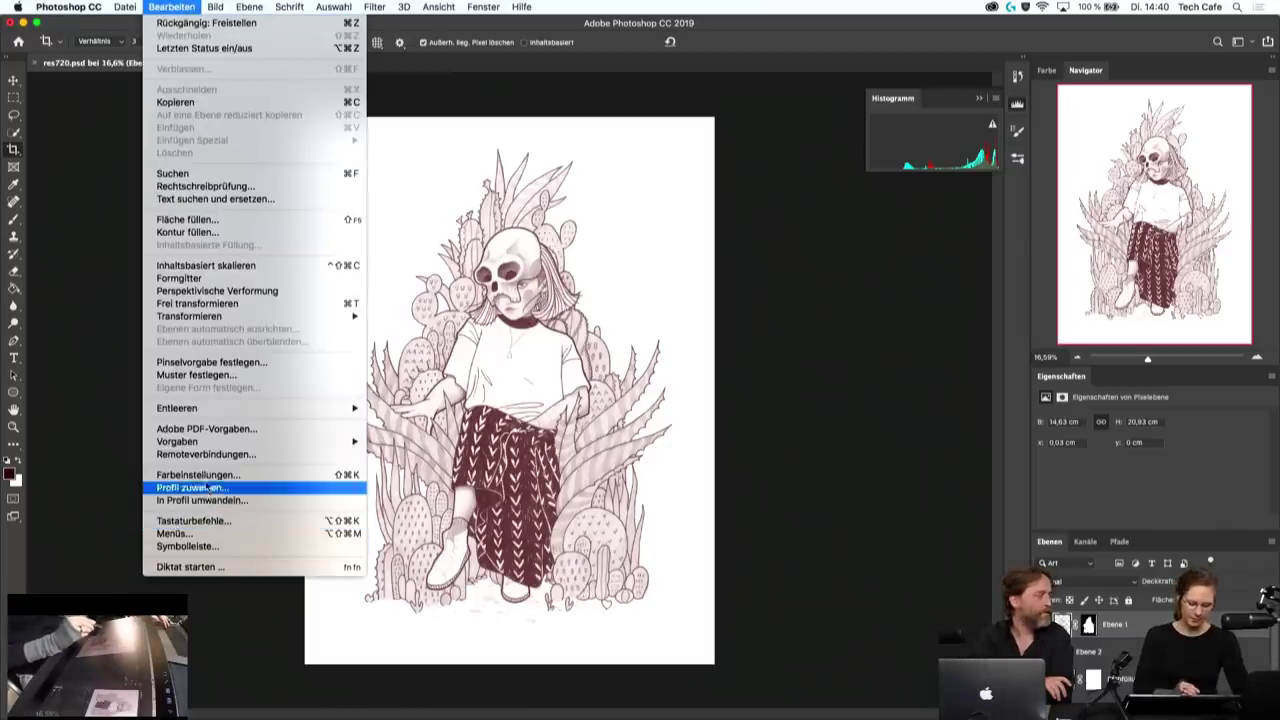
left_click(206, 521)
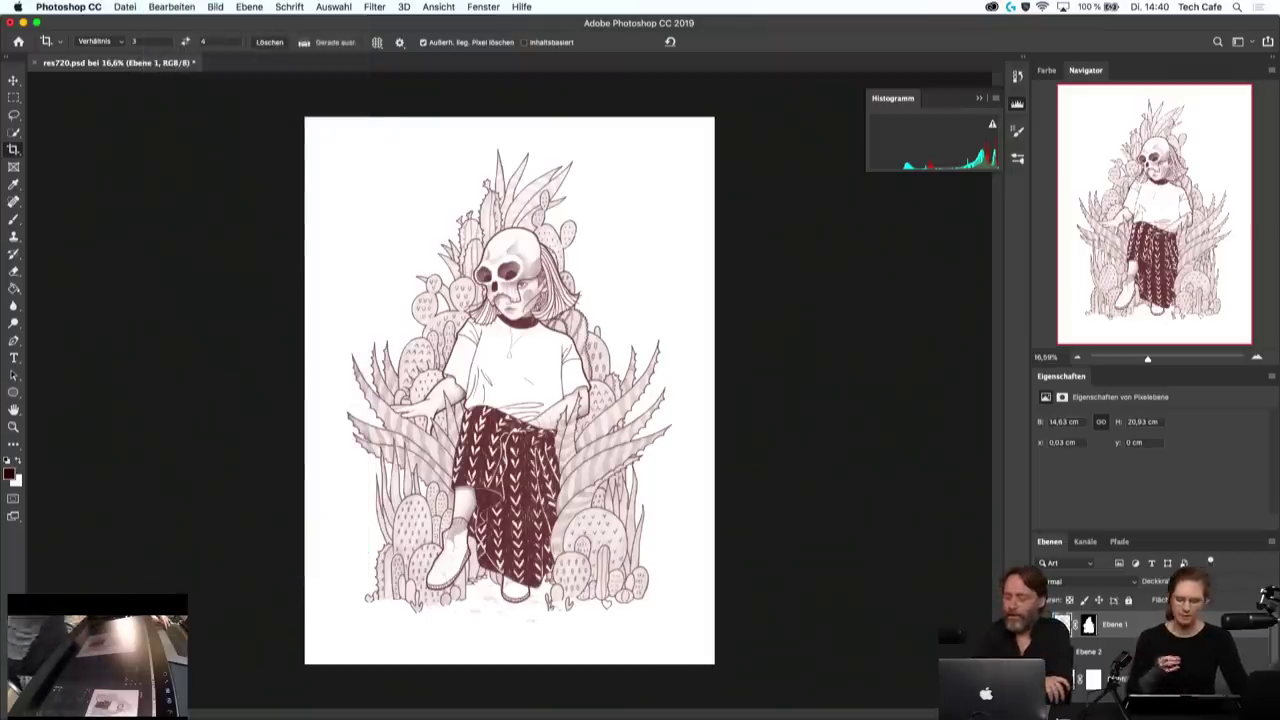
left_click(1017, 104)
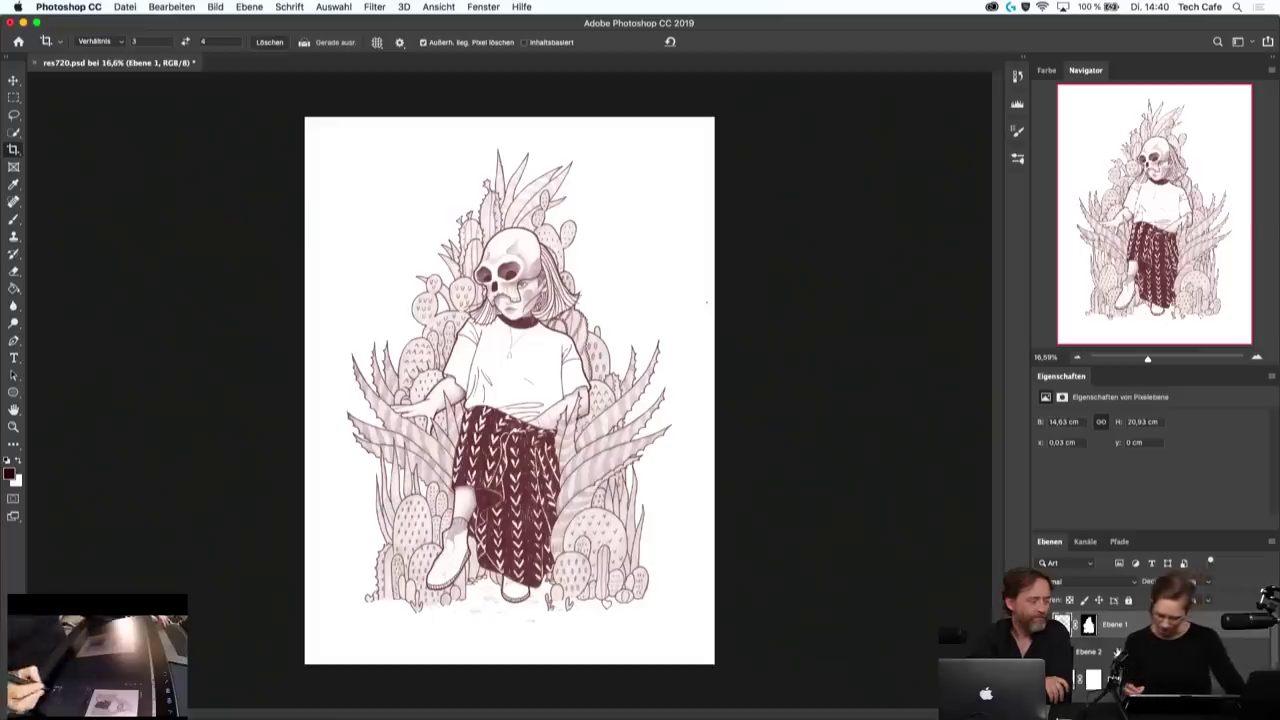
- Recolour the Farbfüllung 1 background fill to light pink #e7cecc
left_click(1230, 660)
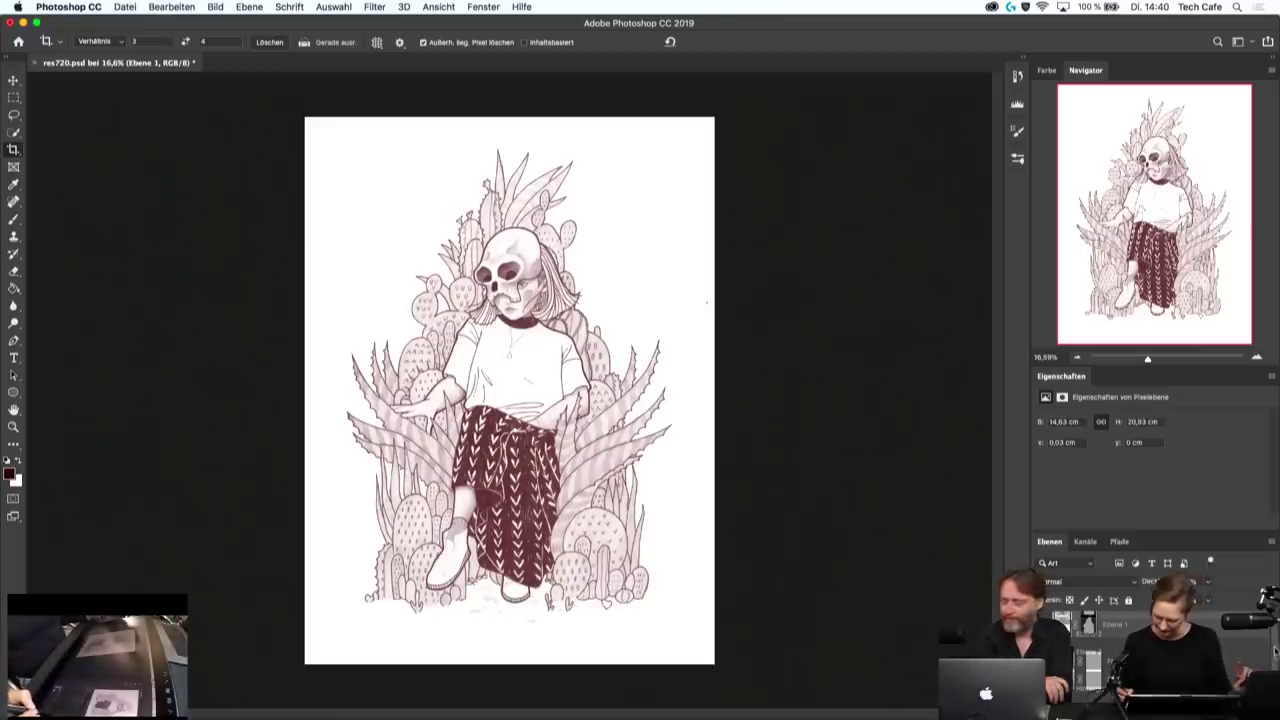
double_click(1093, 660)
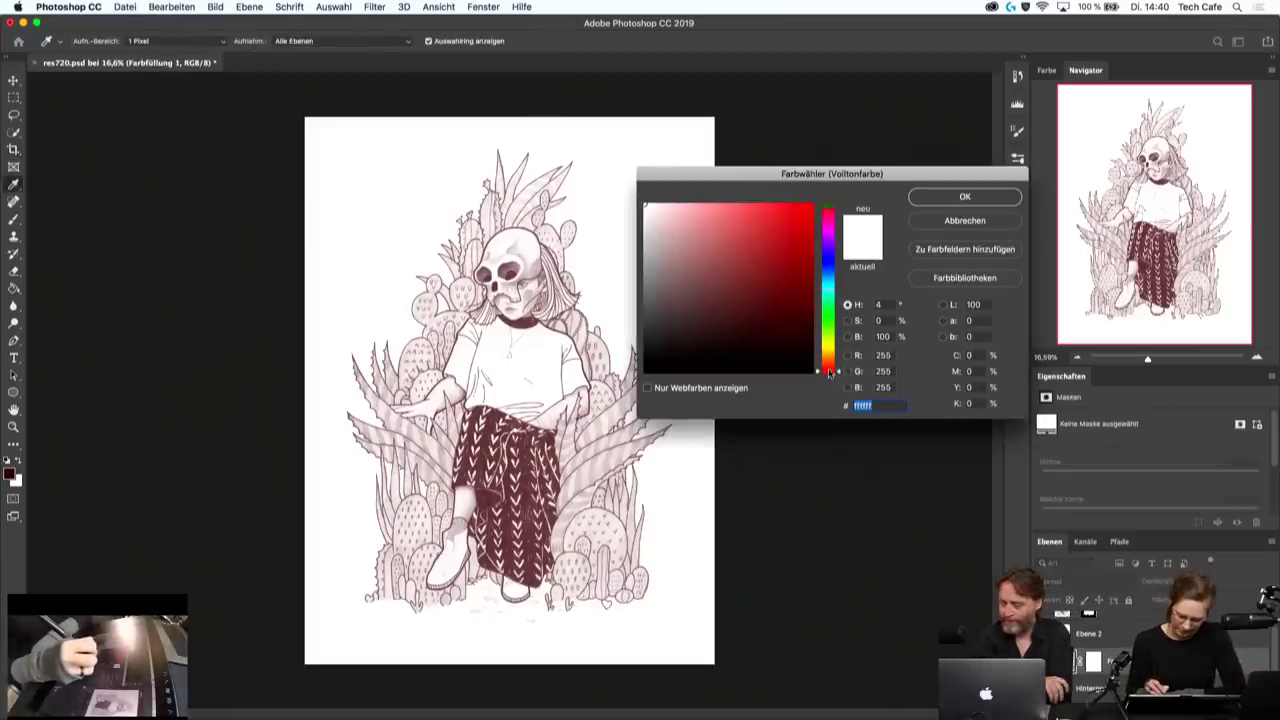
left_click(668, 215)
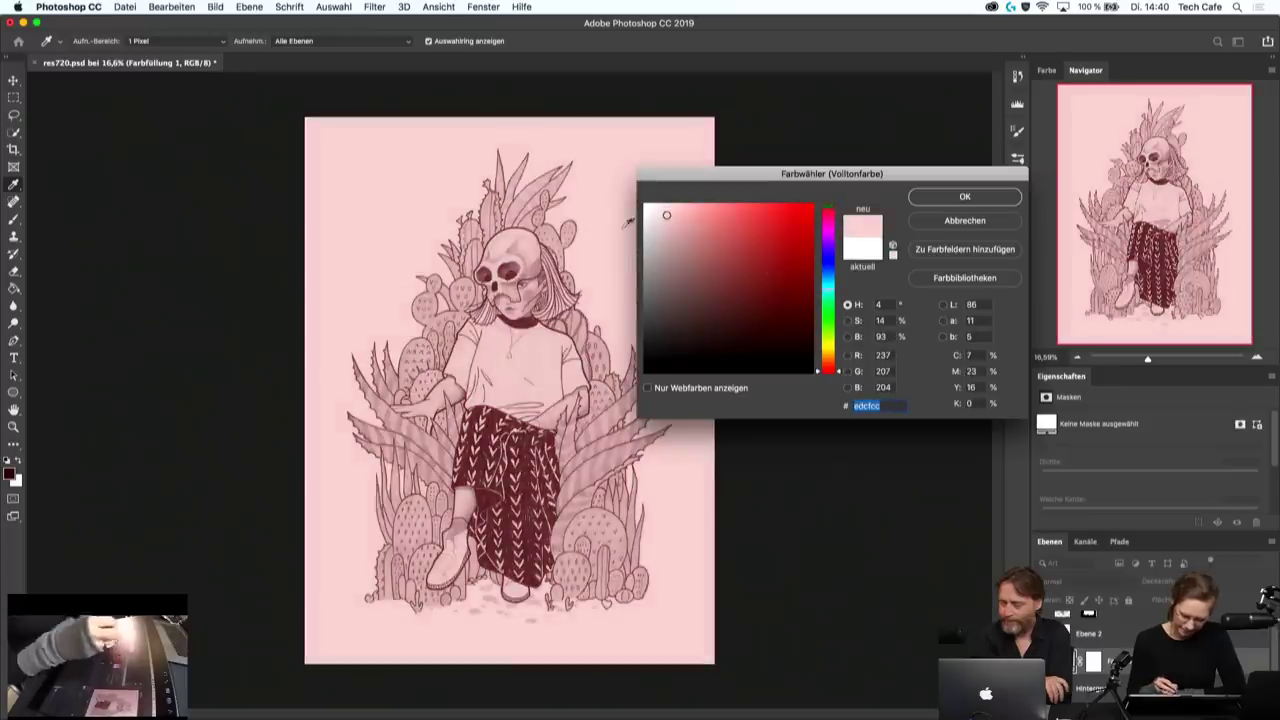
left_click(659, 215)
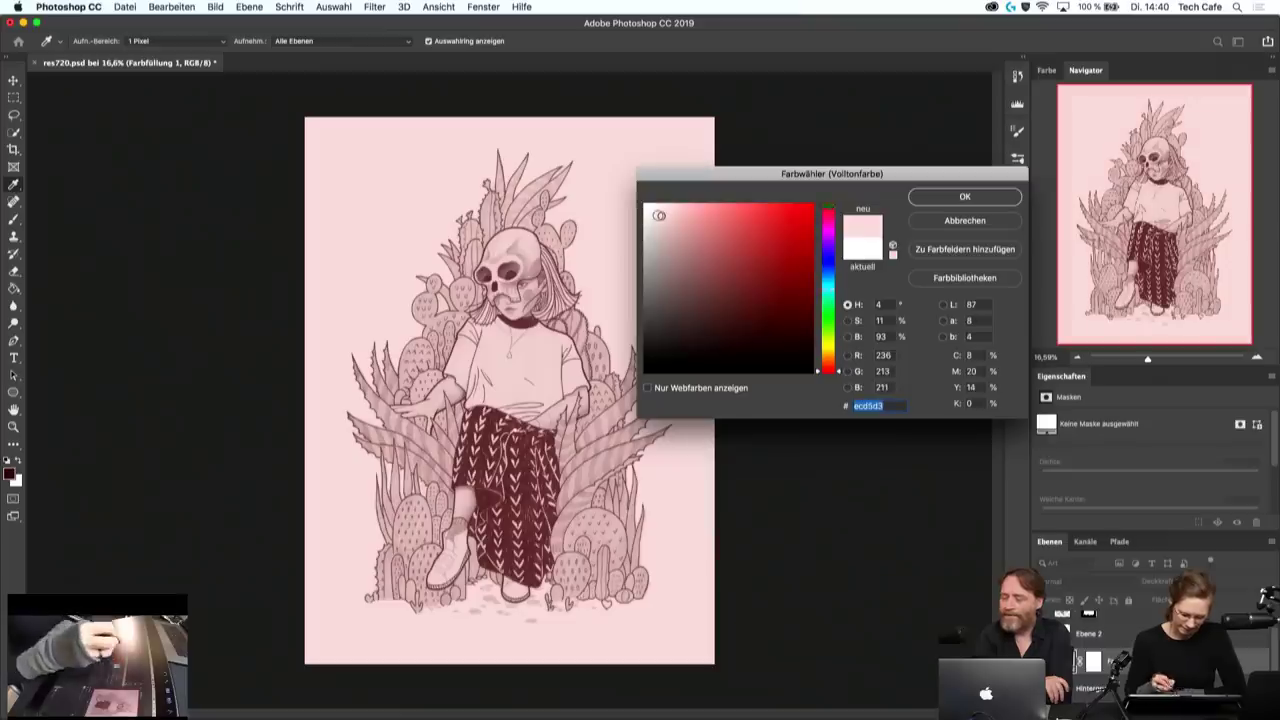
left_click(663, 218)
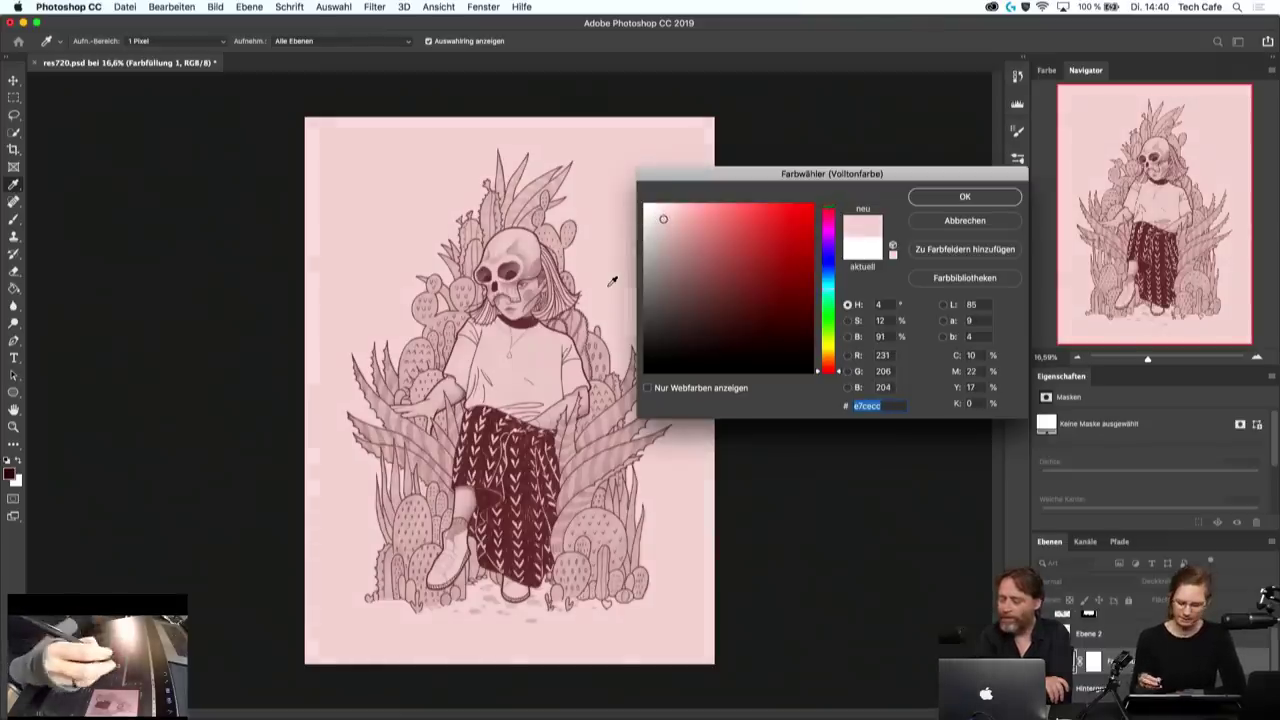
left_click(962, 196)
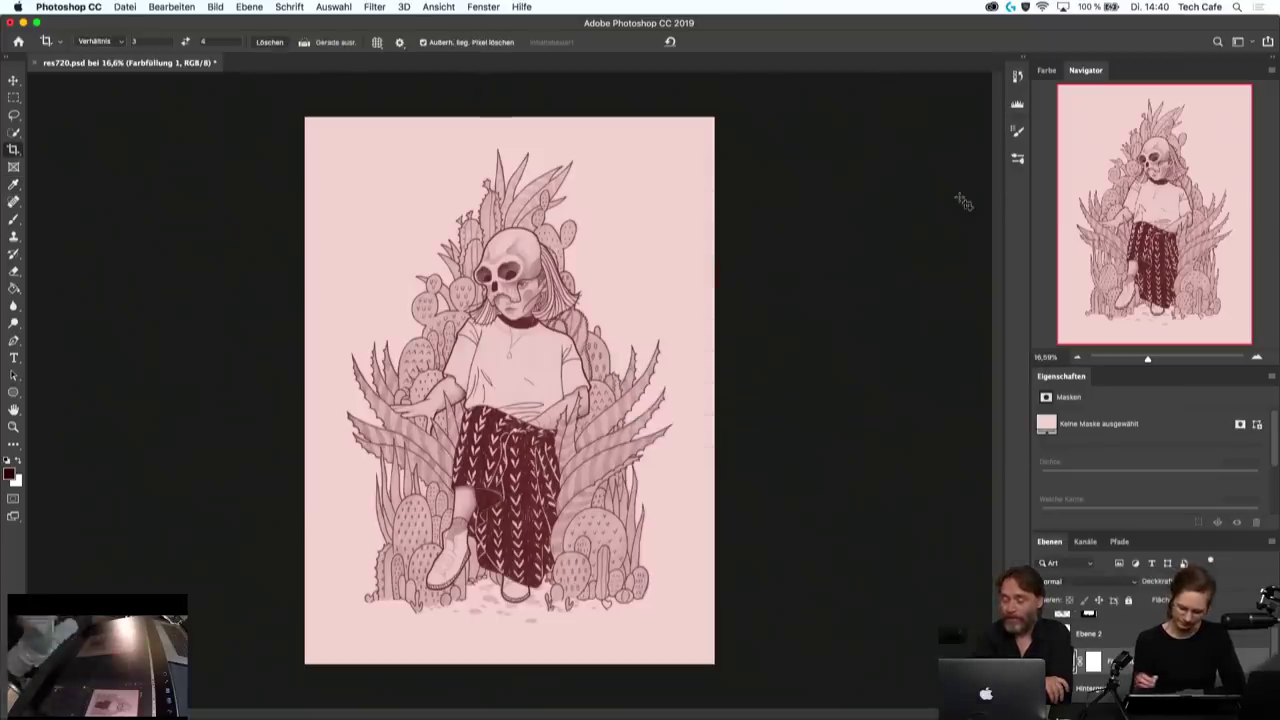
- Add a pinkish red Farbfläche fill layer above Ebene 2 and invert its mask
left_click(1088, 633)
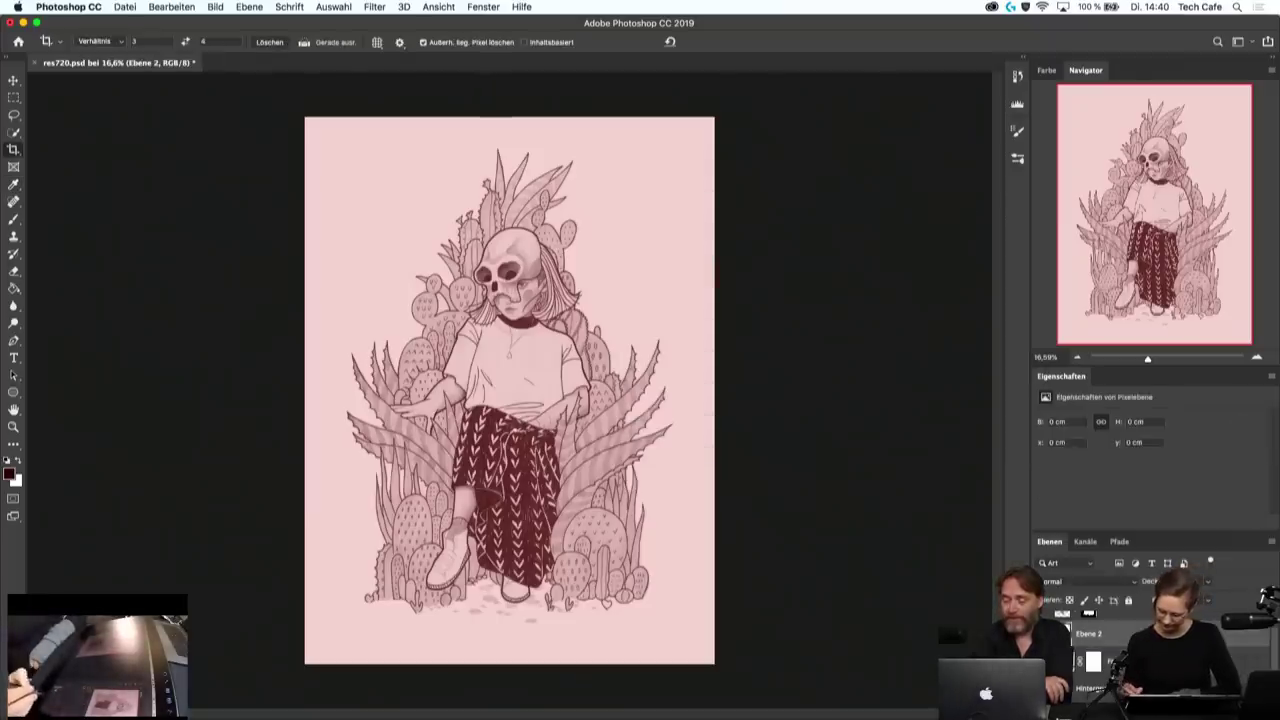
left_click(1157, 703)
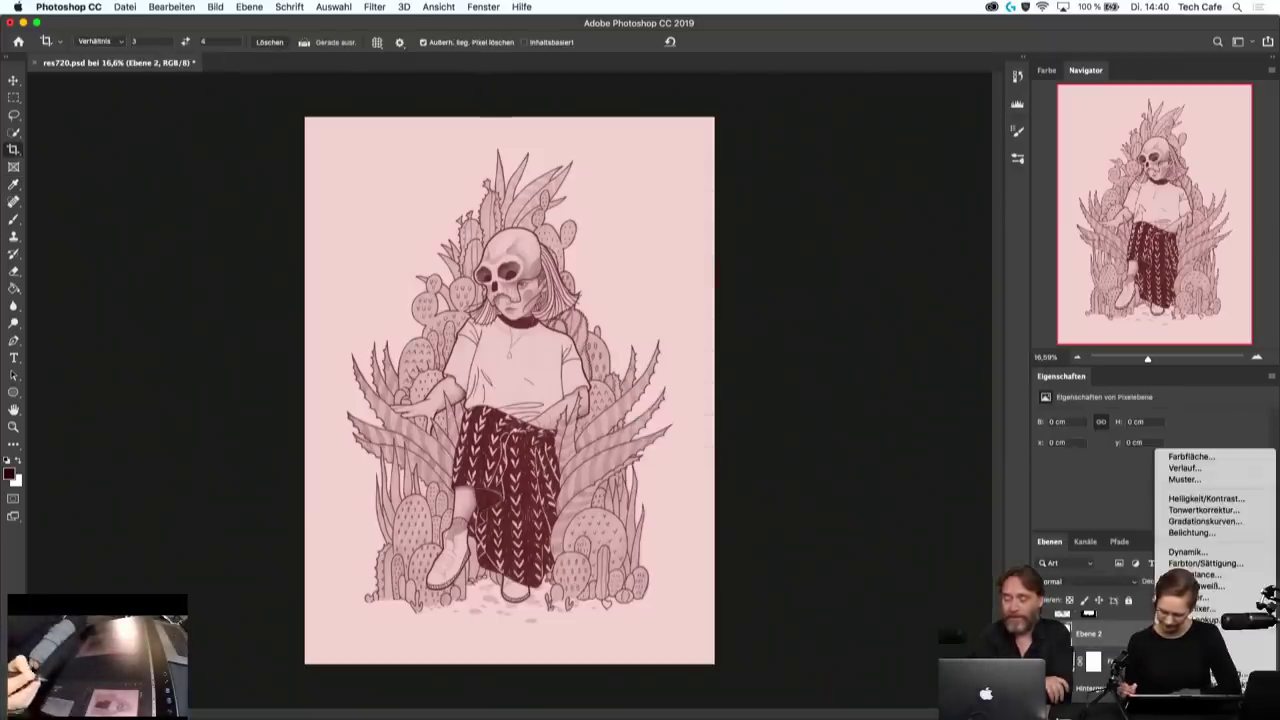
left_click(1198, 450)
left_click_drag(800, 215, 718, 217)
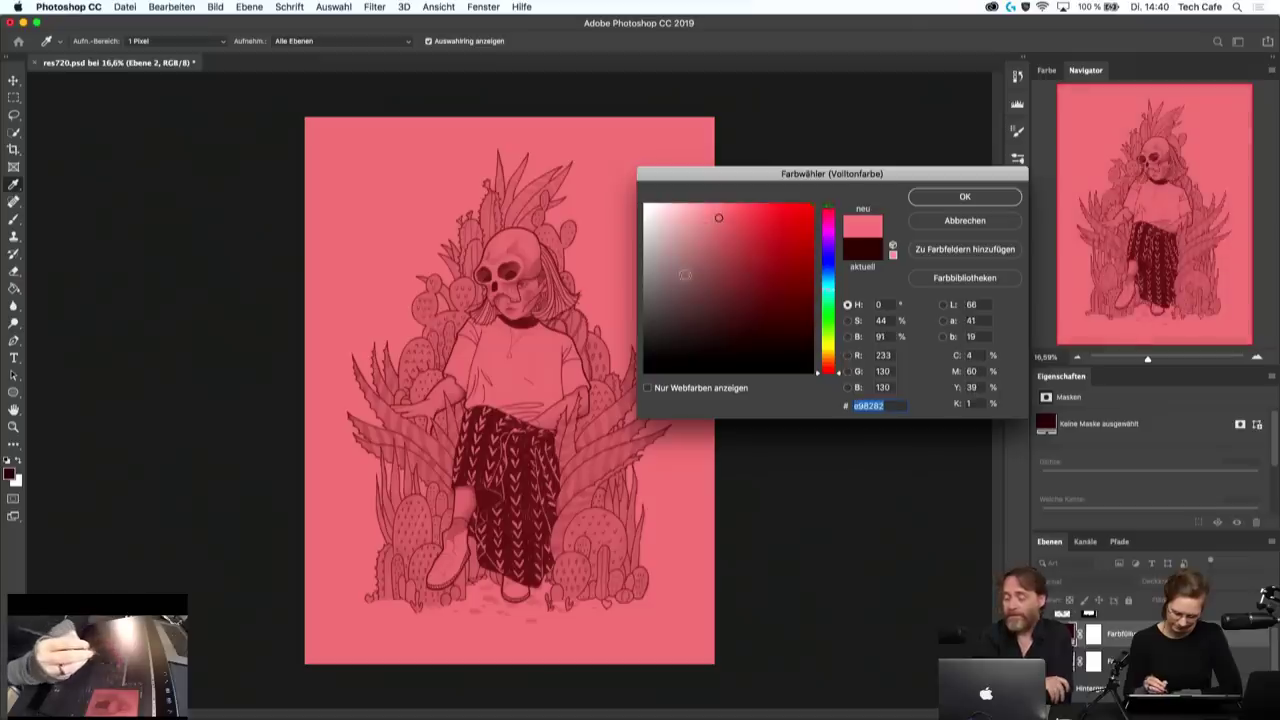
left_click(933, 197)
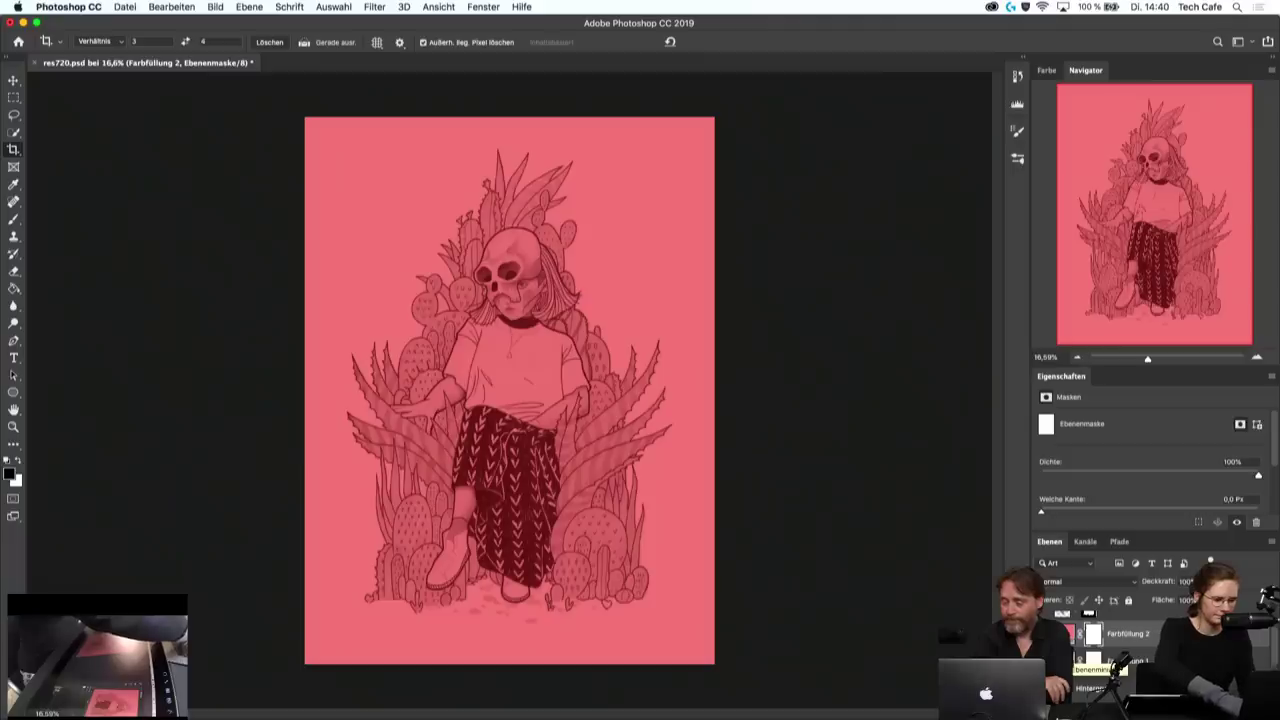
key("super+i")
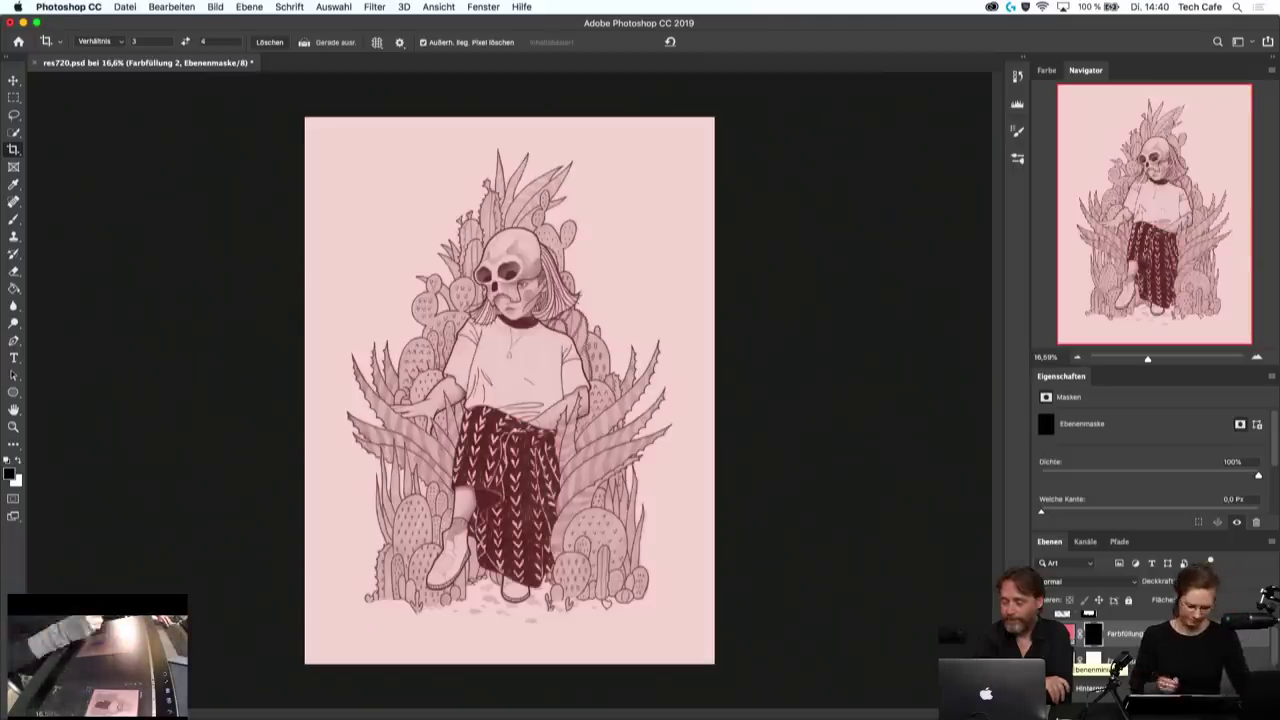
key("c")
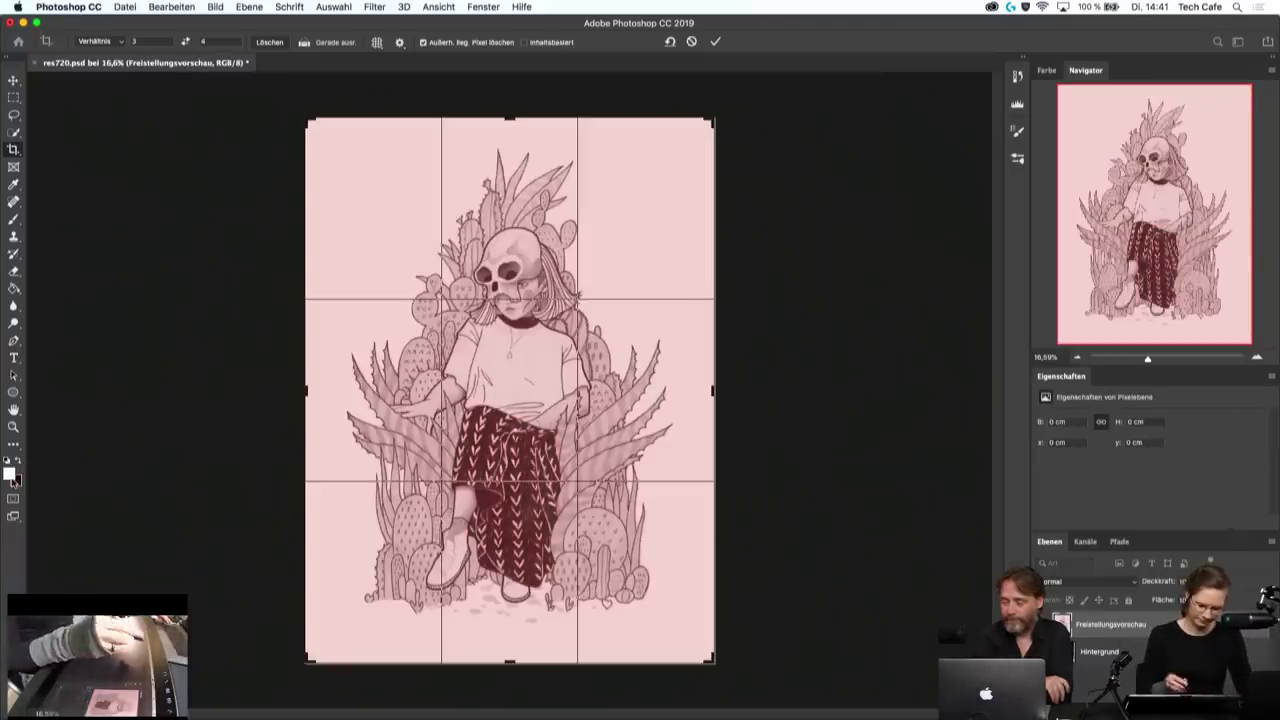
left_click(715, 42)
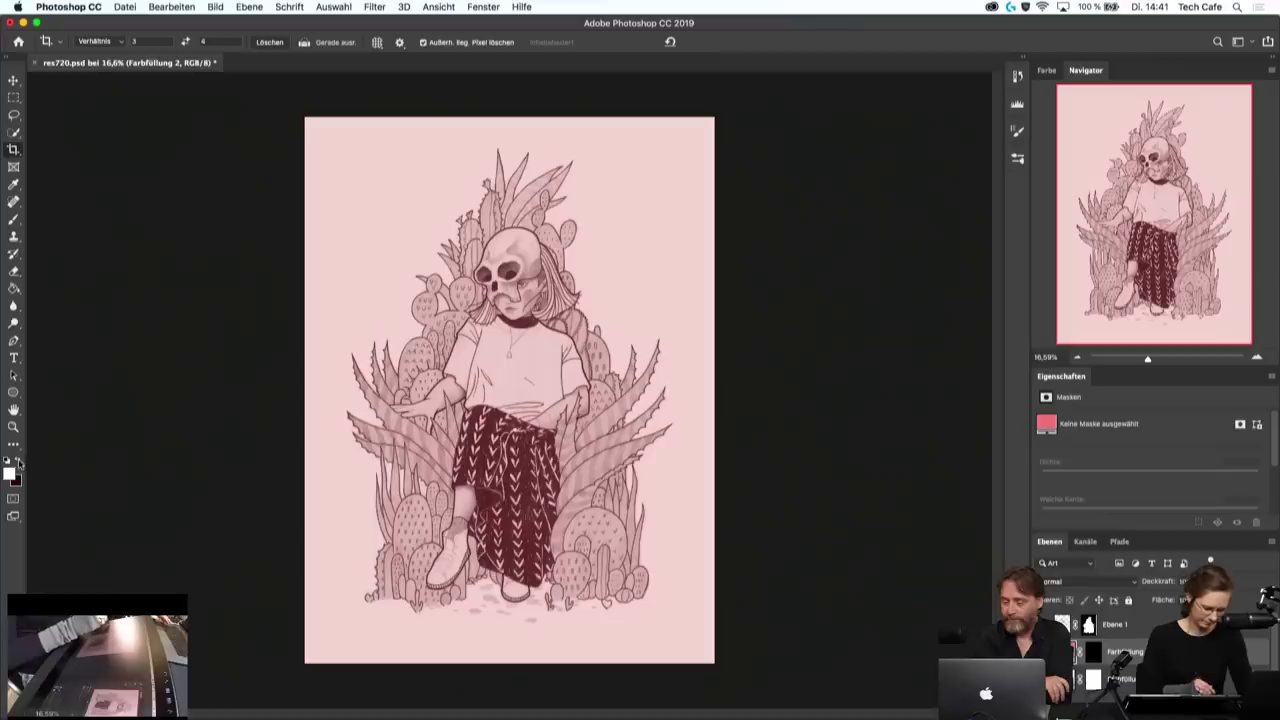
- Brush white on Farbfüllung 2's mask to reveal red over the skull, hair, shirt, torso and trousers
left_click(13, 218)
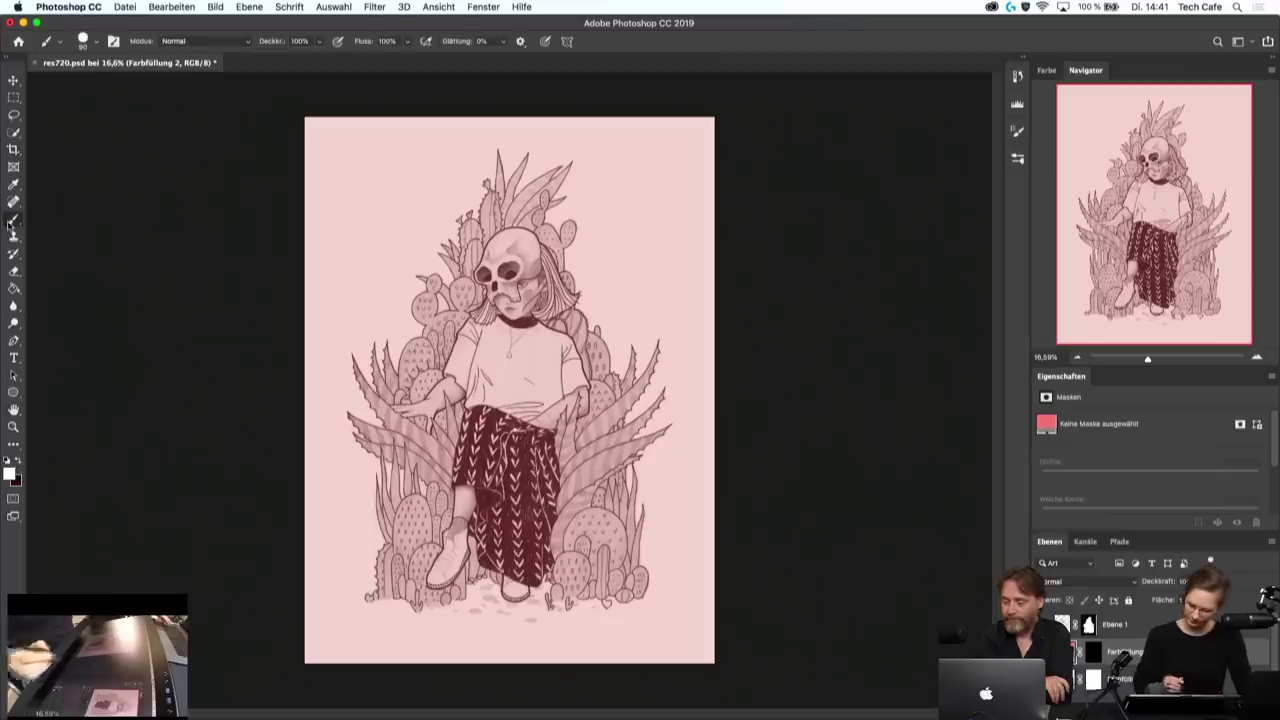
left_click(1093, 654)
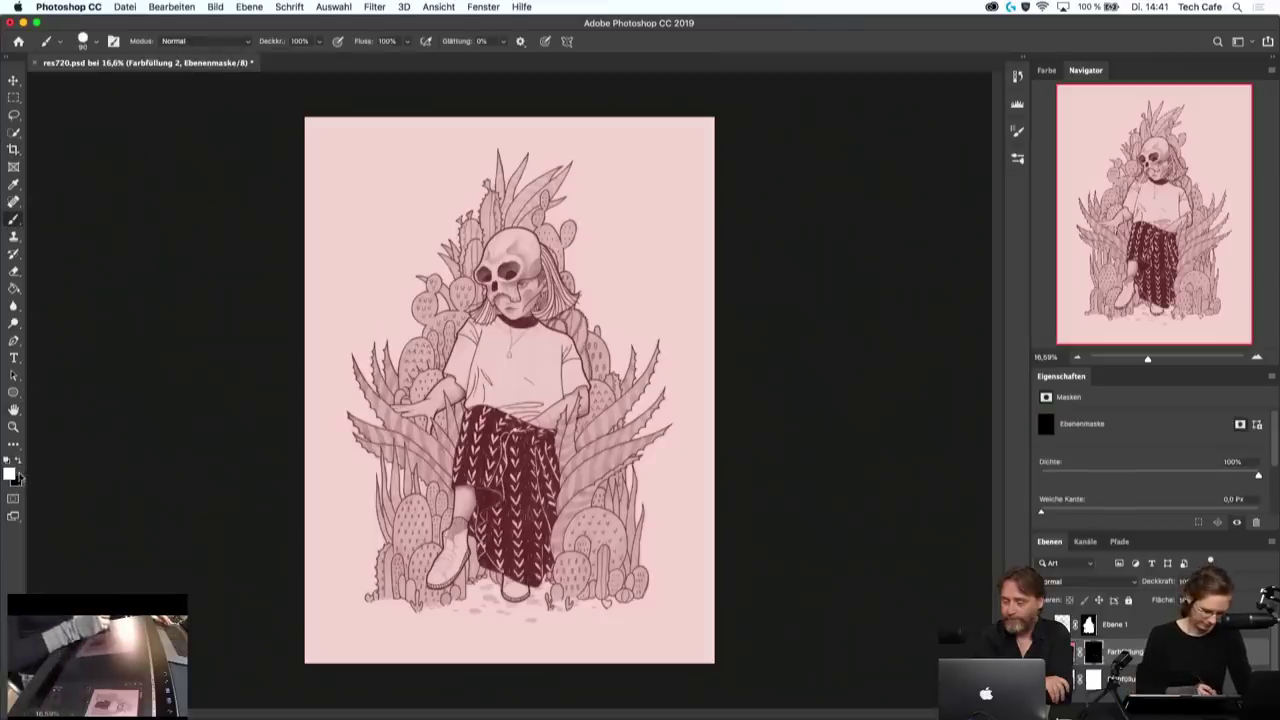
mouse_move(524, 433)
left_mouse_down()
mouse_move(490, 400)
mouse_move(482, 295)
mouse_move(440, 410)
mouse_move(435, 470)
mouse_move(452, 490)
mouse_move(450, 545)
mouse_move(490, 510)
left_mouse_up()
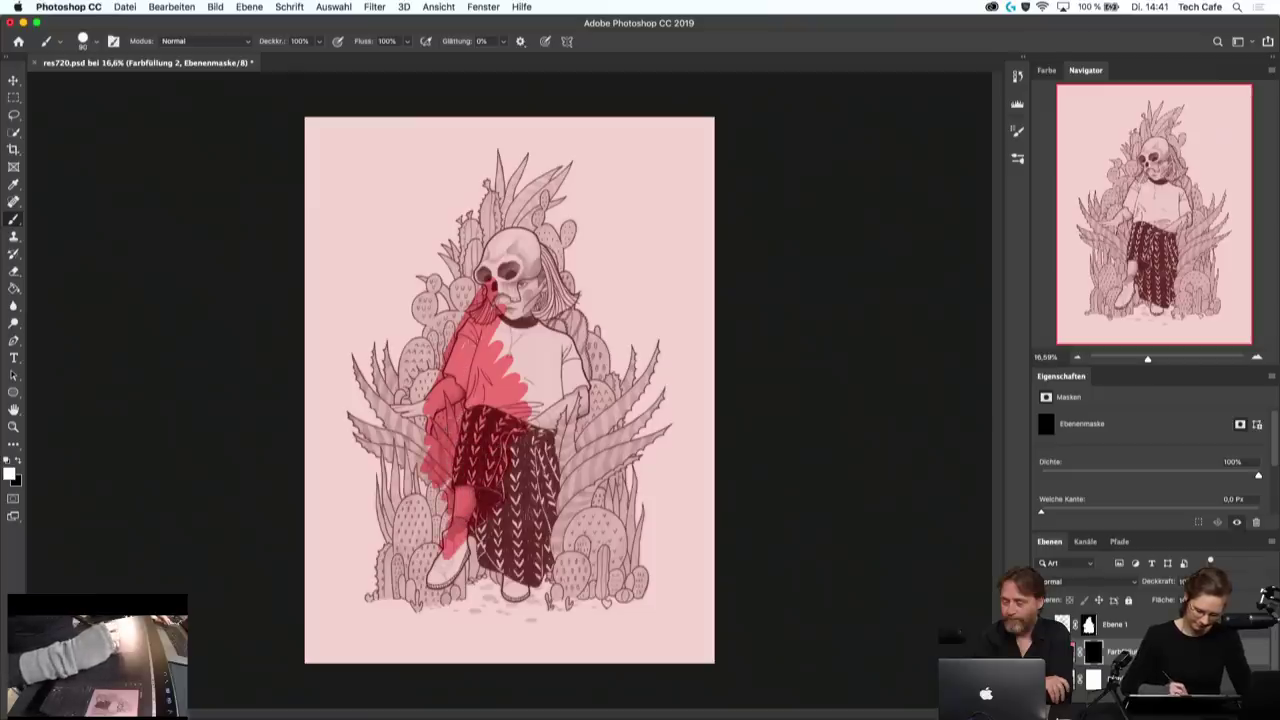
mouse_move(500, 280)
left_mouse_down()
mouse_move(505, 248)
mouse_move(490, 232)
mouse_move(515, 320)
mouse_move(505, 350)
mouse_move(530, 370)
mouse_move(545, 430)
left_mouse_up()
left_click_drag(530, 300, 528, 330)
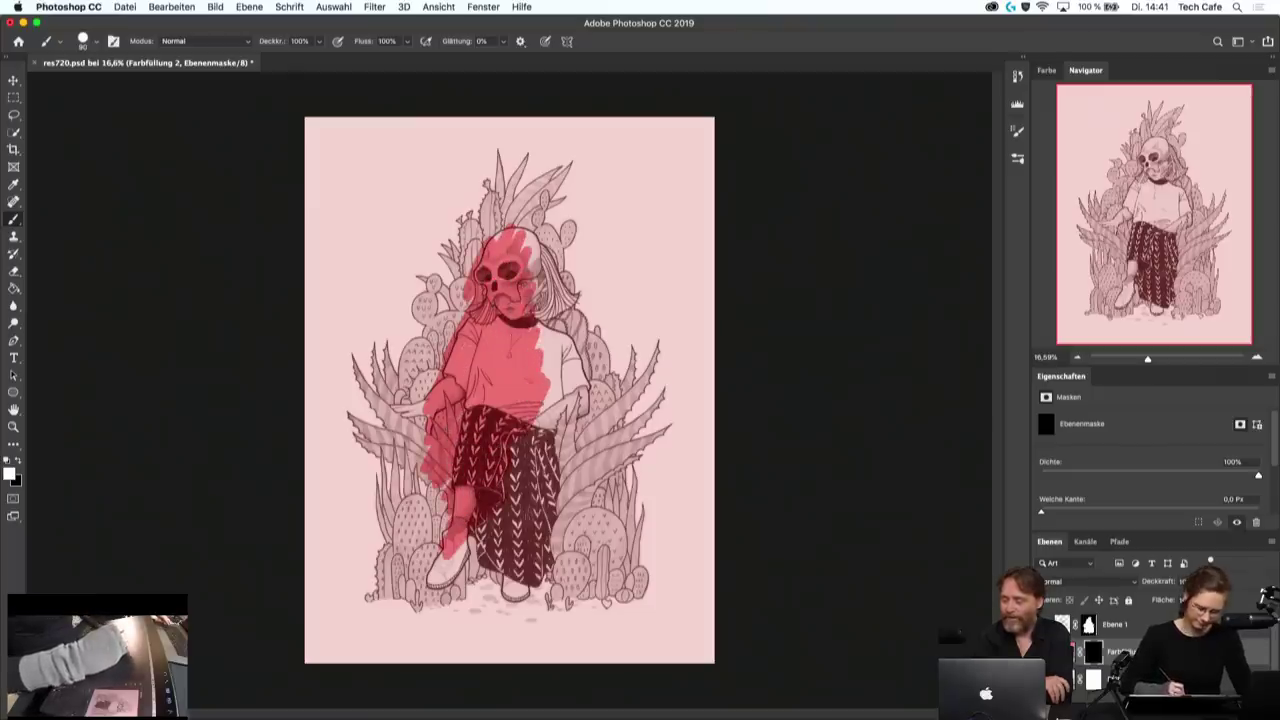
mouse_move(530, 244)
left_mouse_down()
mouse_move(540, 295)
mouse_move(520, 220)
mouse_move(458, 312)
mouse_move(418, 408)
mouse_move(438, 538)
mouse_move(495, 520)
mouse_move(528, 490)
mouse_move(531, 432)
left_mouse_up()
mouse_move(550, 355)
left_mouse_down()
mouse_move(555, 540)
mouse_move(525, 505)
mouse_move(580, 470)
mouse_move(585, 430)
mouse_move(555, 345)
mouse_move(545, 254)
left_mouse_up()
mouse_move(566, 330)
left_mouse_down()
mouse_move(570, 382)
mouse_move(606, 455)
mouse_move(566, 556)
left_mouse_up()
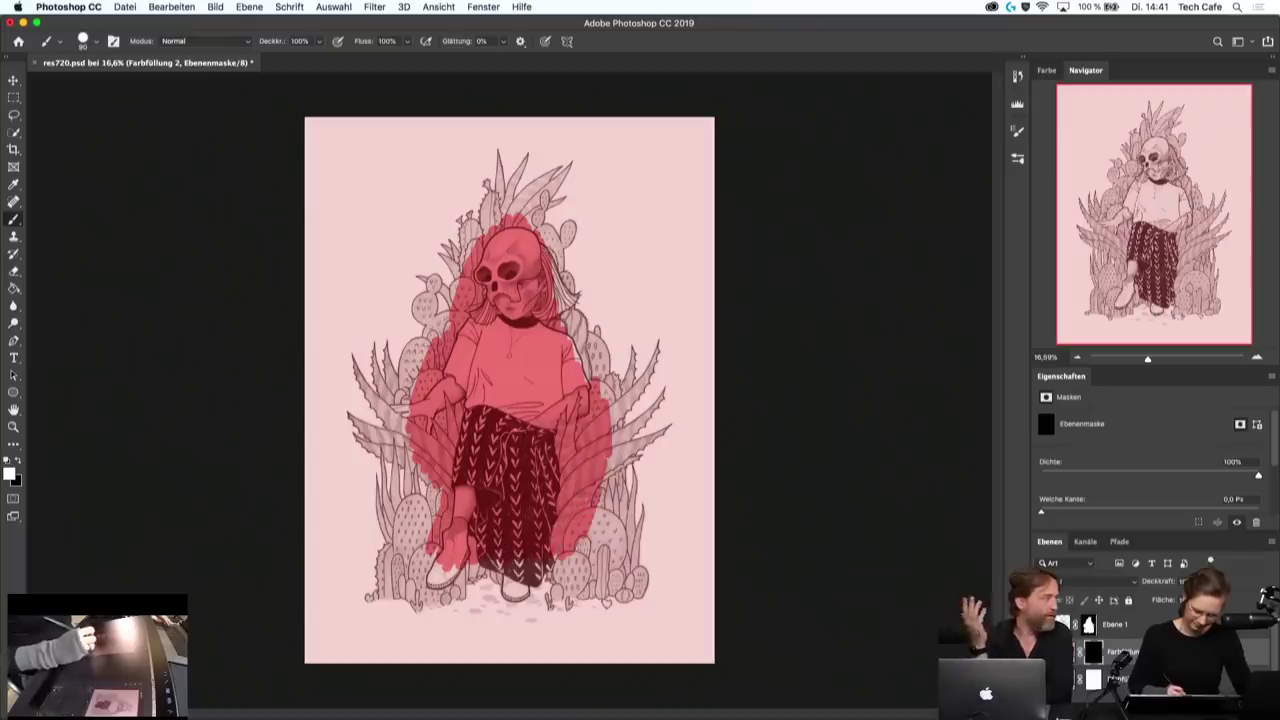
mouse_move(440, 572)
left_mouse_down()
mouse_move(434, 488)
mouse_move(408, 546)
mouse_move(418, 584)
mouse_move(480, 548)
left_mouse_up()
- Undo a stray stroke, reveal red near the left shoulder and arm, and clean up the mask edges
left_click_drag(518, 134, 714, 182)
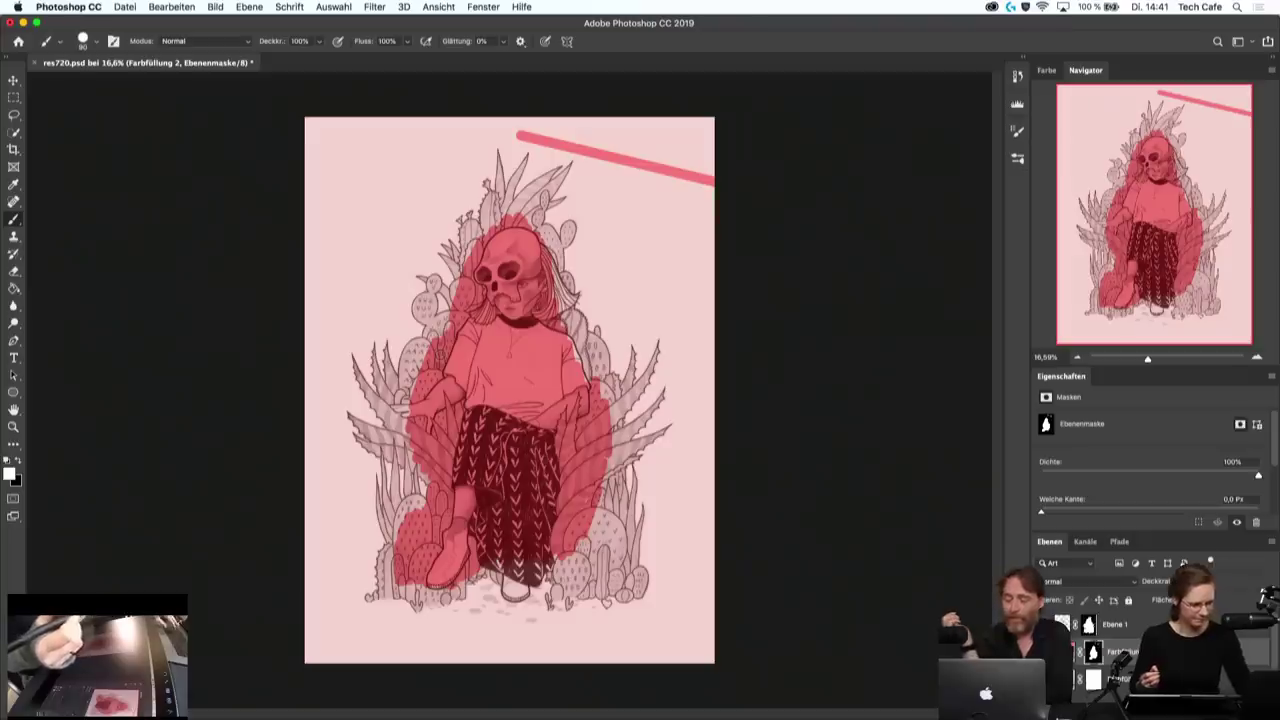
key("ctrl+z")
left_click_drag(608, 476, 694, 499)
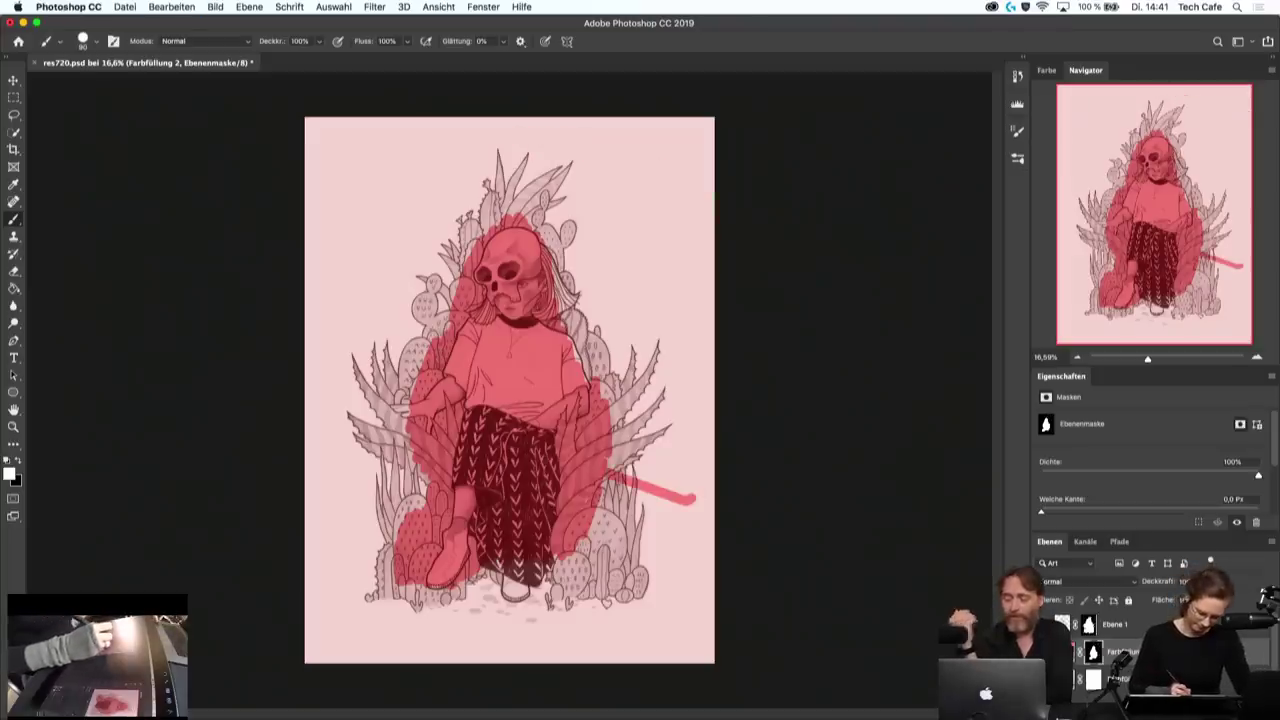
left_click_drag(418, 372, 416, 350)
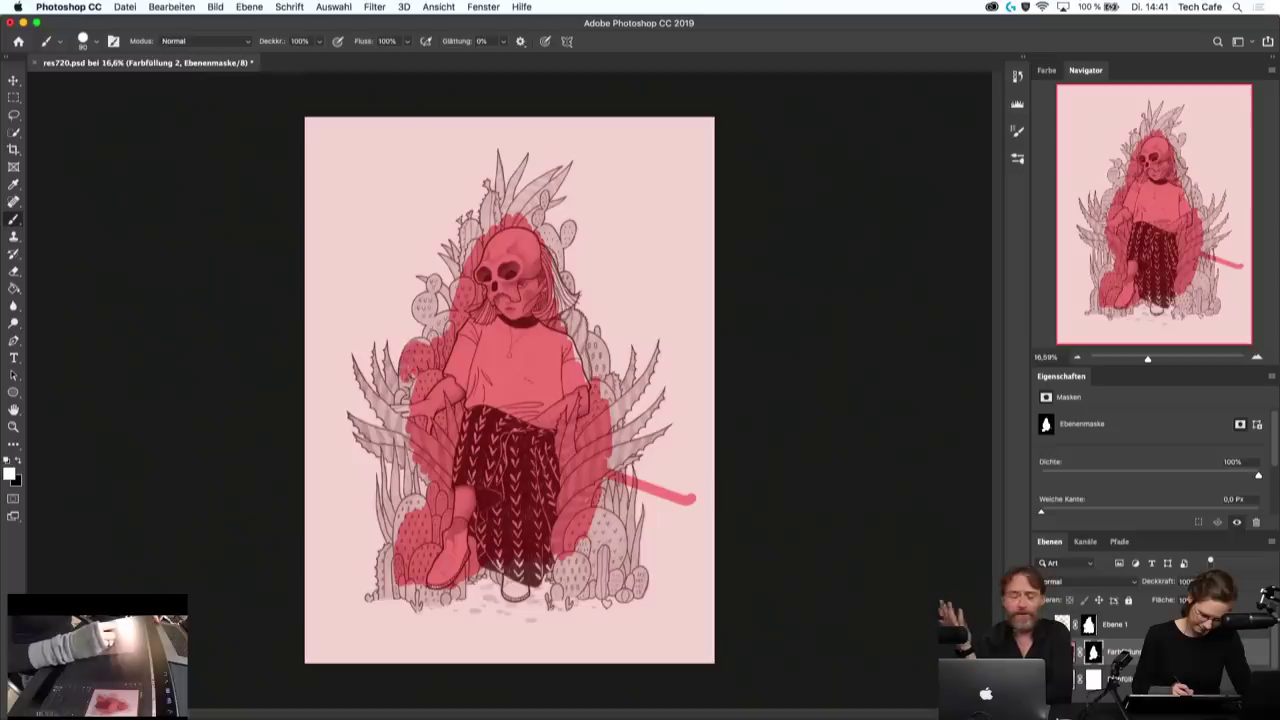
left_click_drag(408, 440, 408, 456)
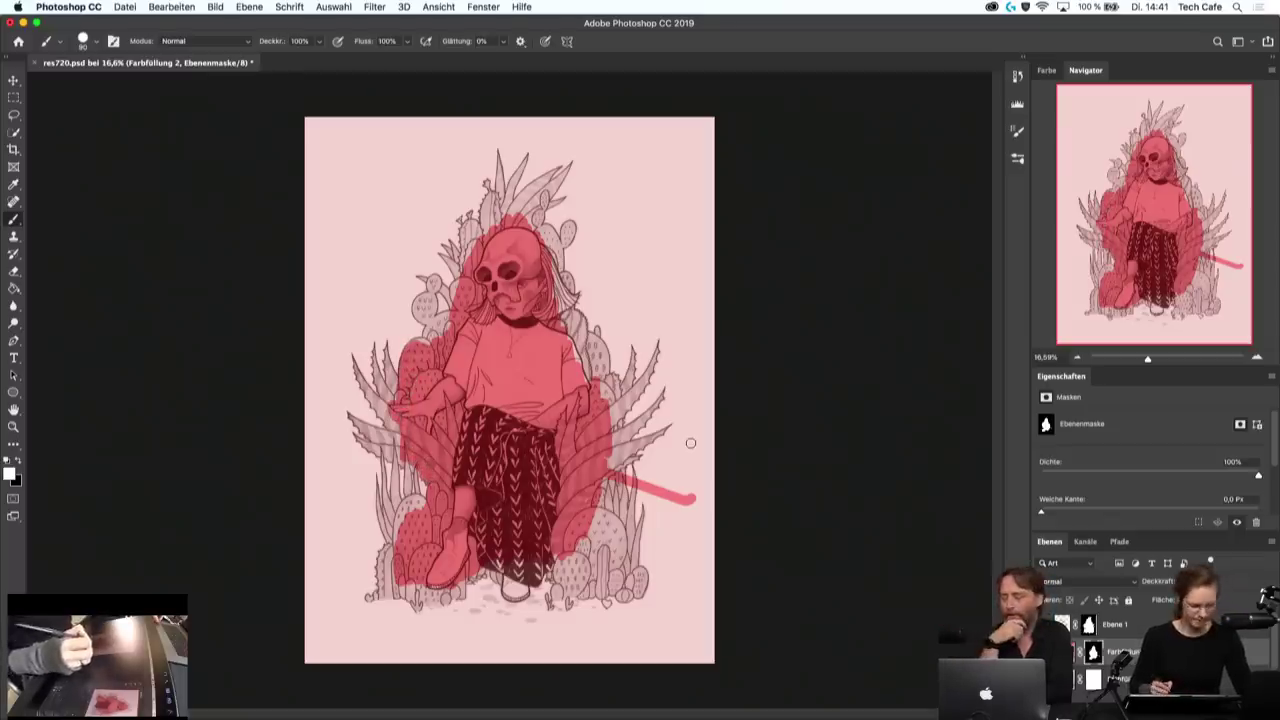
key("x")
left_click_drag(688, 510, 645, 492)
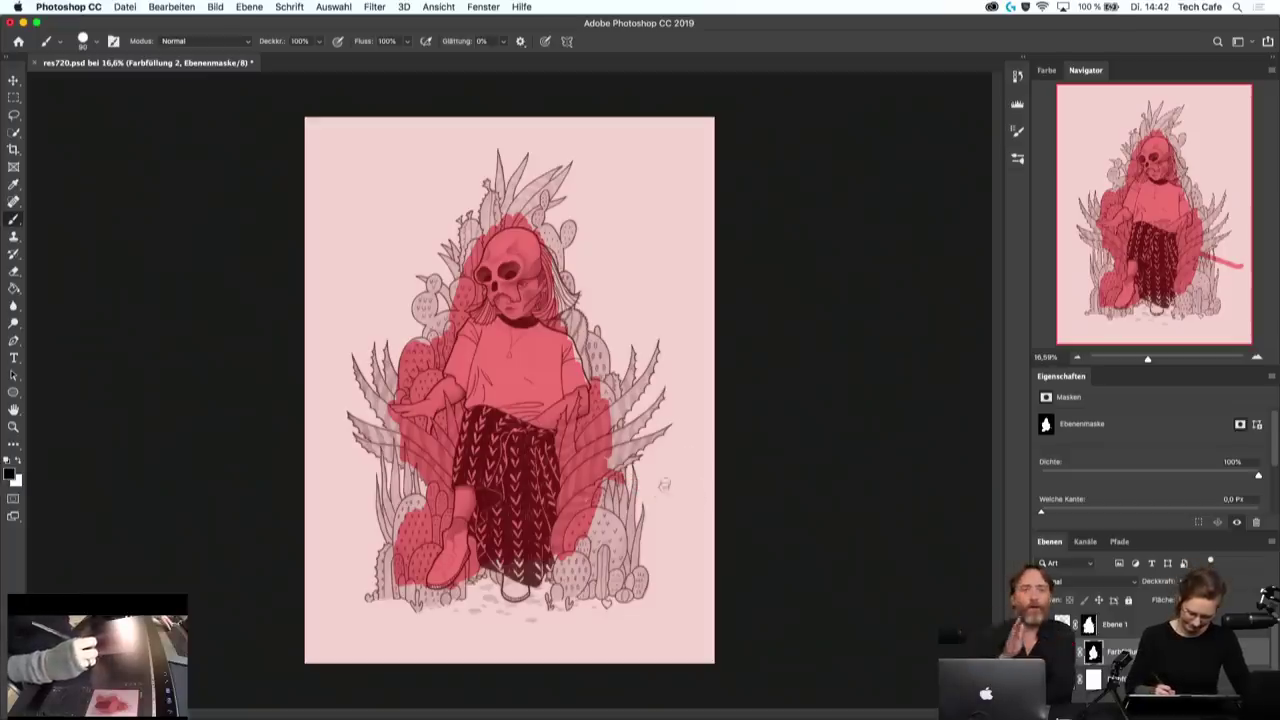
key("x")
left_click_drag(598, 515, 580, 550)
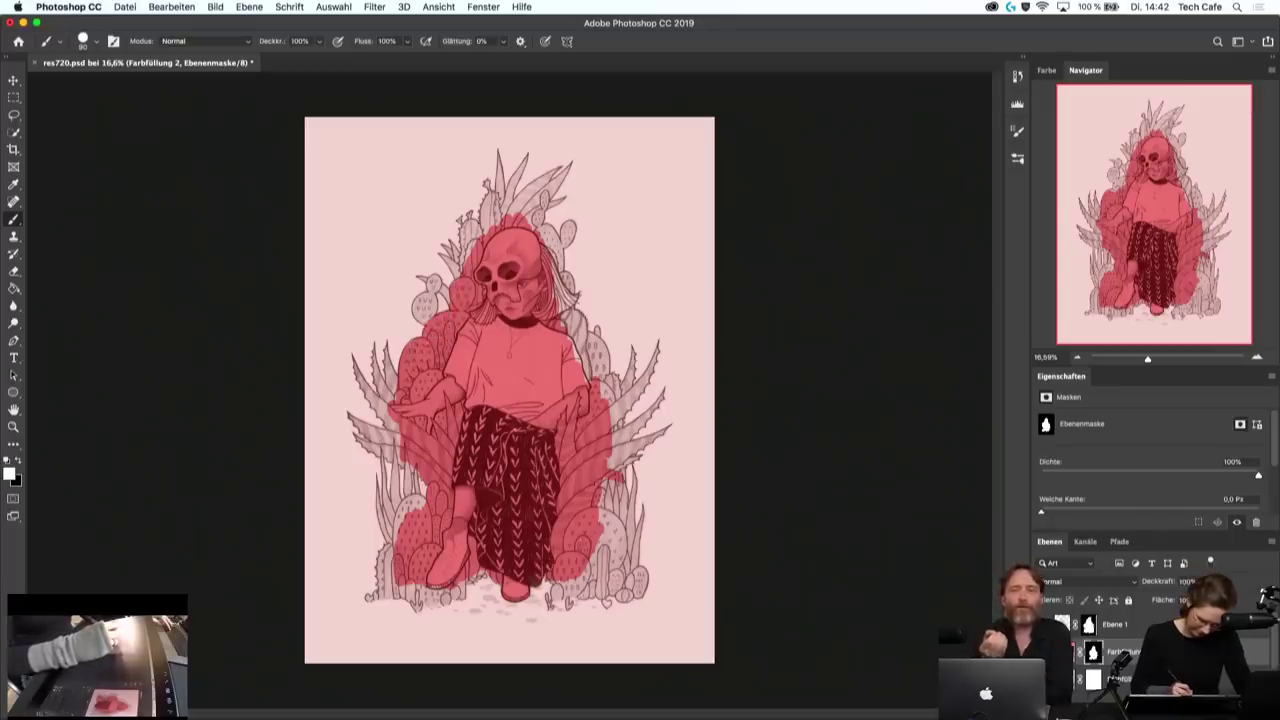
- Extend the red over the hair, right shoulder and the cactus on the right
scroll(457, 527, "up", 3)
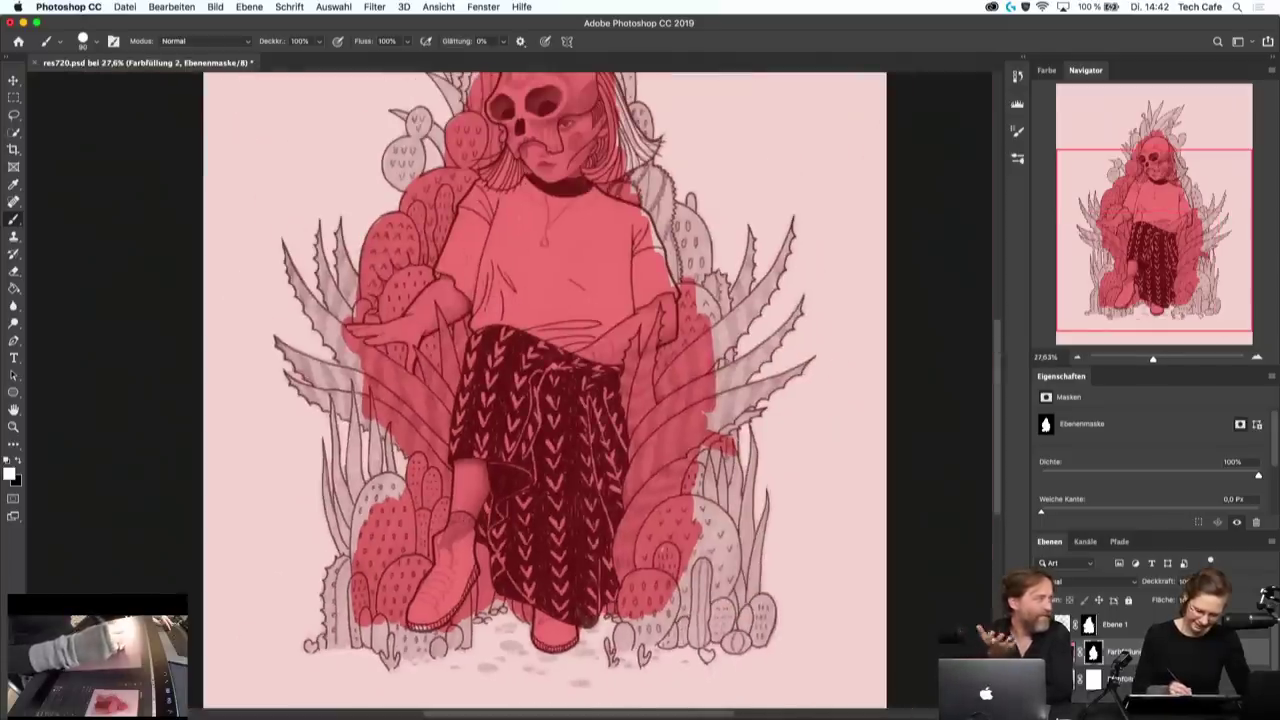
mouse_move(655, 228)
left_mouse_down()
mouse_move(678, 285)
mouse_move(684, 258)
mouse_move(640, 190)
left_mouse_up()
mouse_move(618, 122)
left_mouse_down()
mouse_move(698, 236)
mouse_move(708, 280)
left_mouse_up()
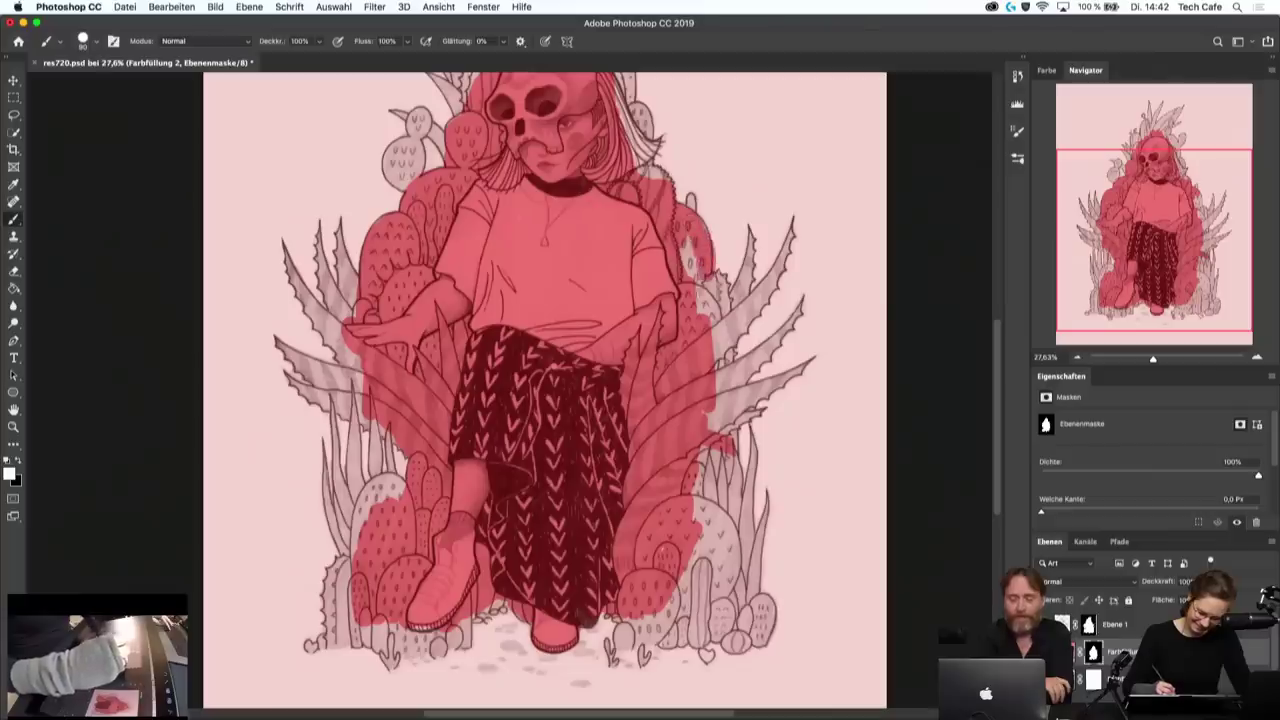
left_click_drag(706, 236, 688, 298)
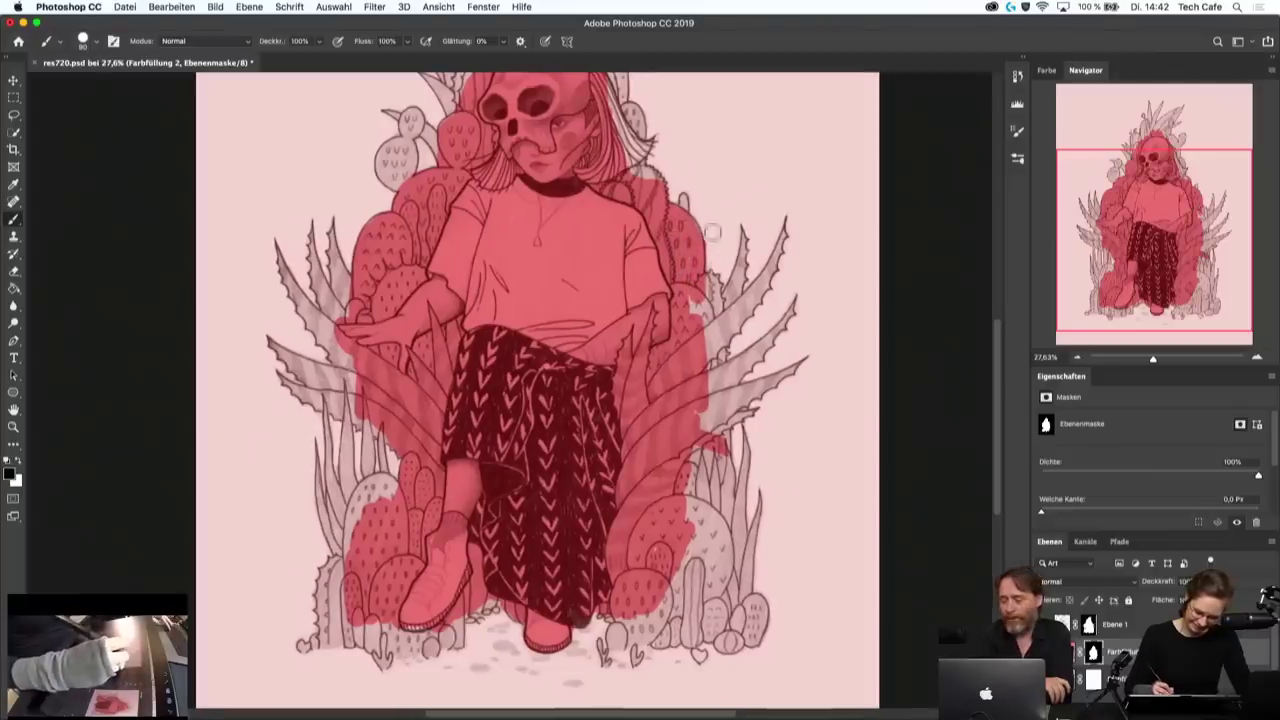
key("x")
key("x")
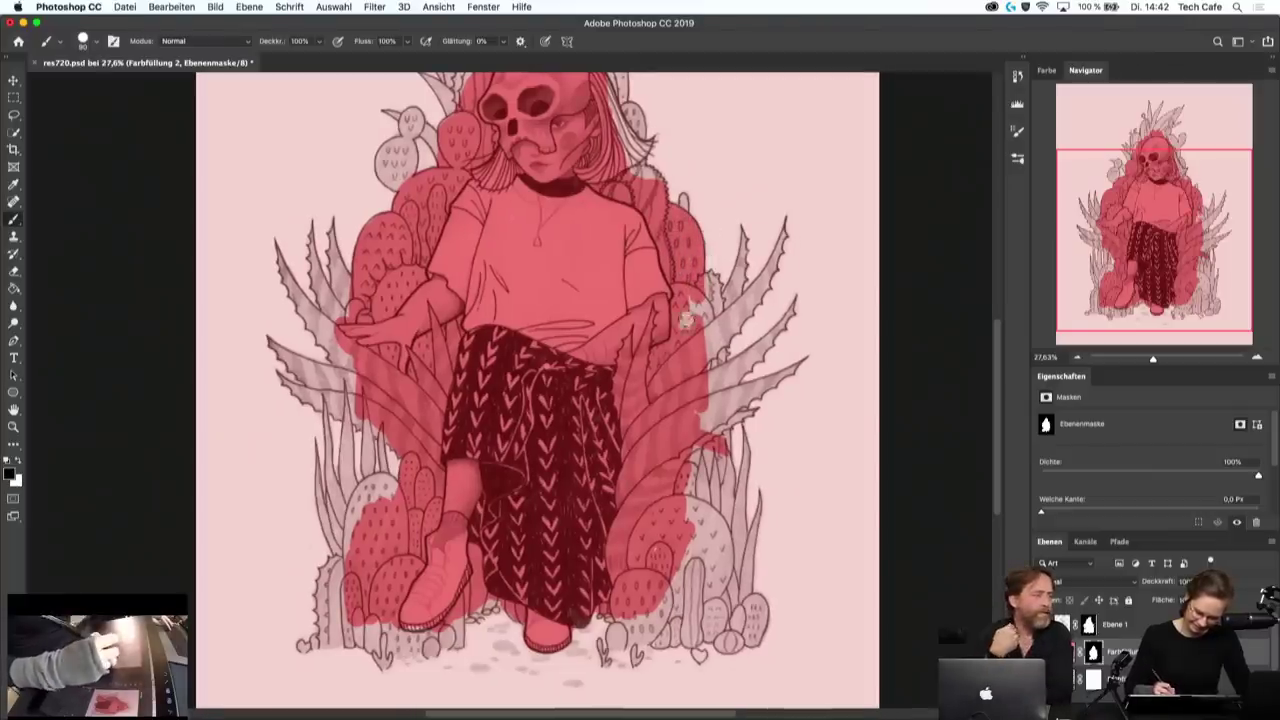
key("x")
left_click_drag(710, 318, 703, 535)
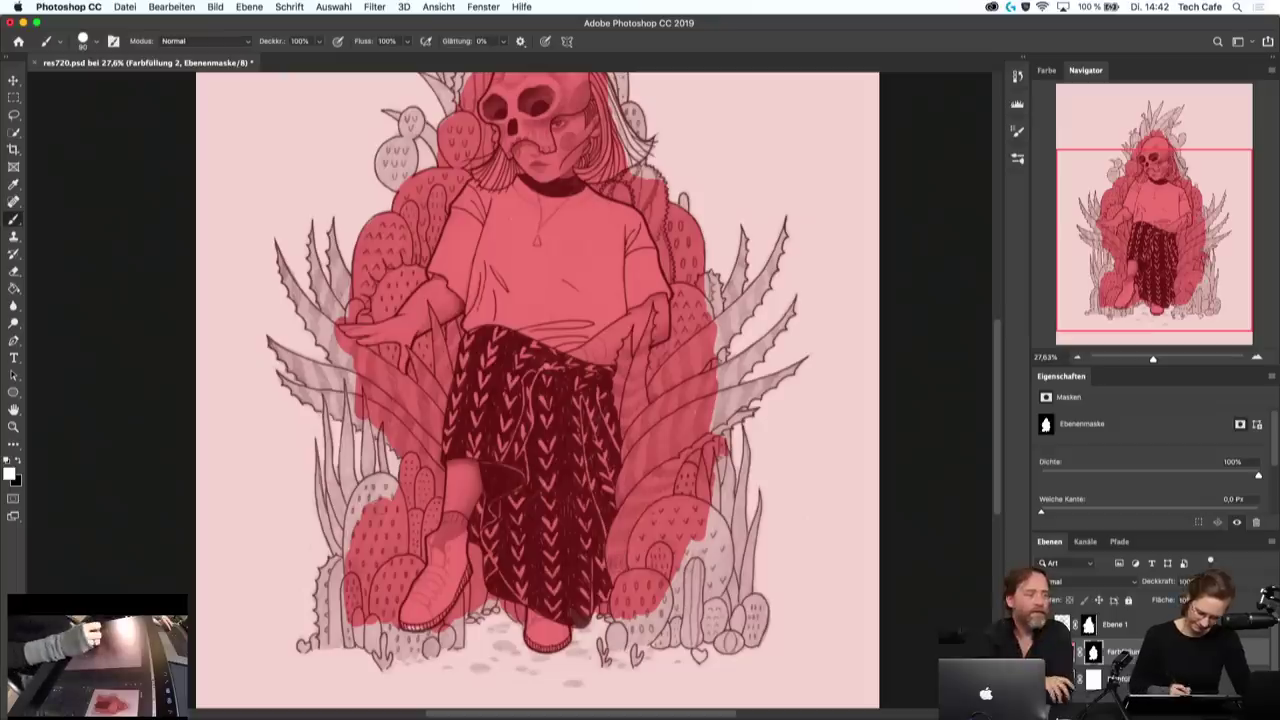
- Paint red over the lower-left cactus and leaves by the left arm and leg, and enlarge the layers list
mouse_move(385, 490)
left_mouse_down()
mouse_move(345, 525)
mouse_move(346, 556)
left_mouse_up()
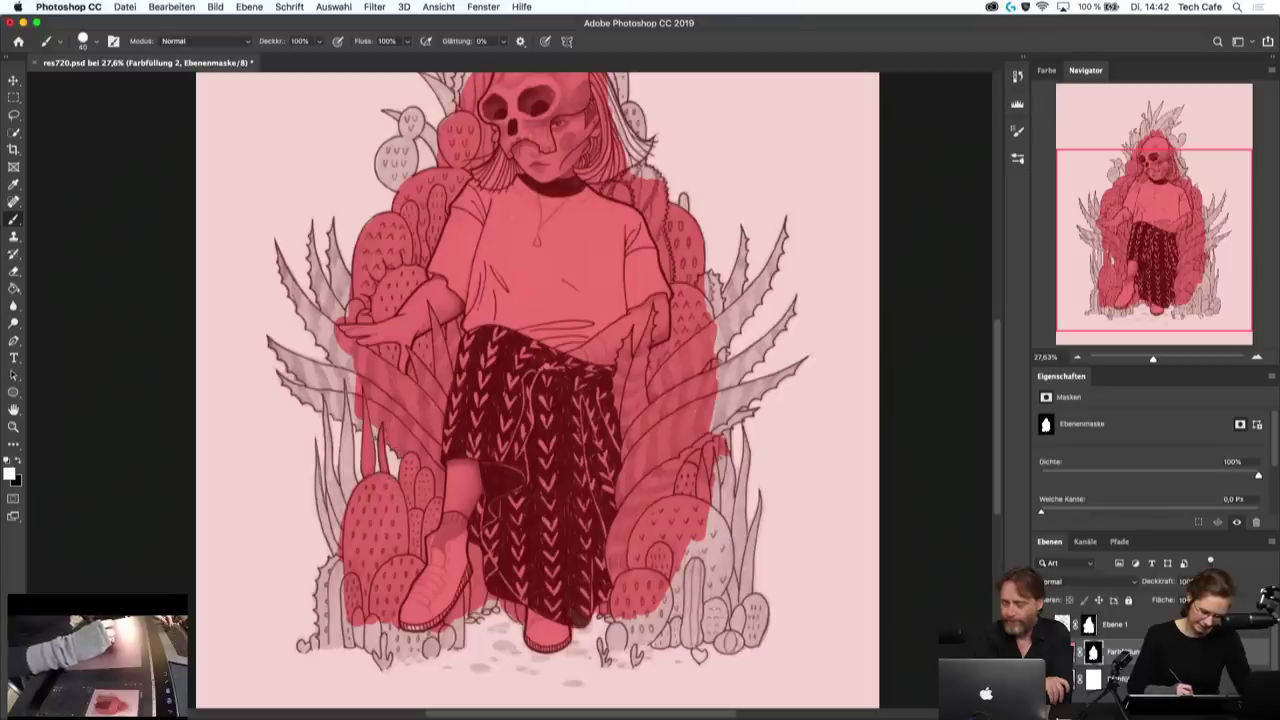
mouse_move(352, 408)
left_mouse_down()
mouse_move(353, 370)
mouse_move(336, 355)
left_mouse_up()
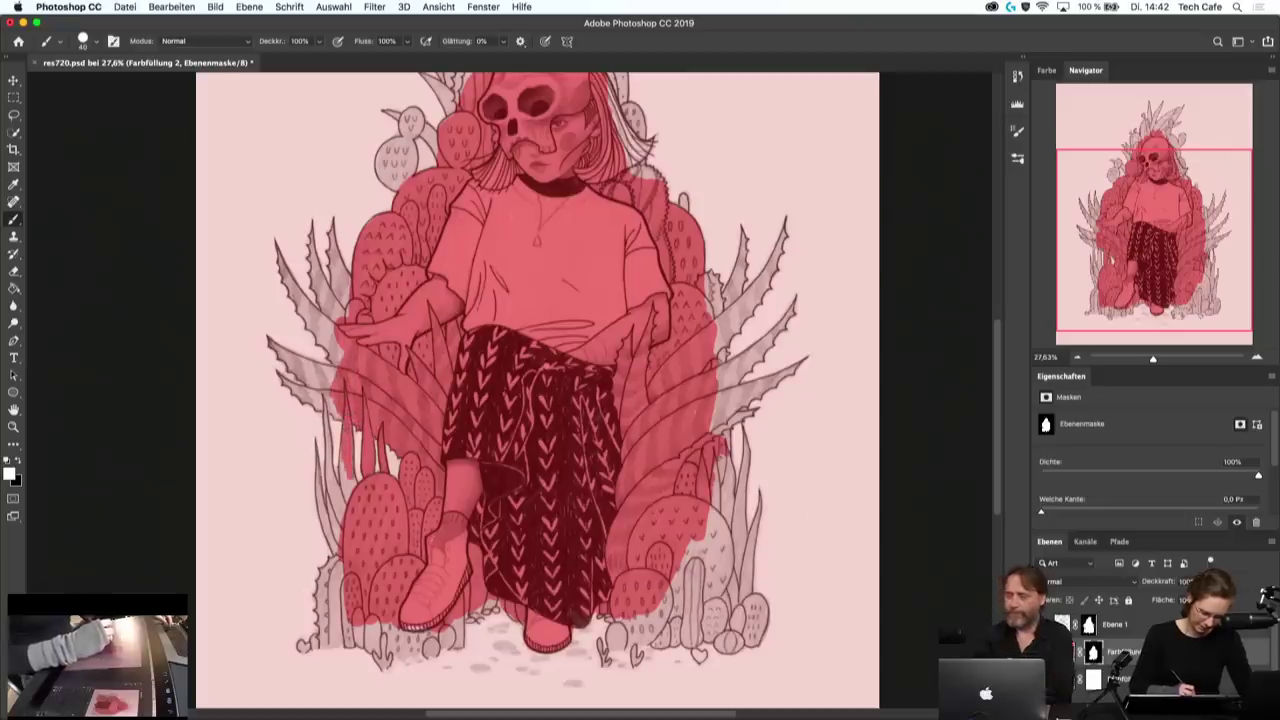
left_click_drag(345, 455, 333, 546)
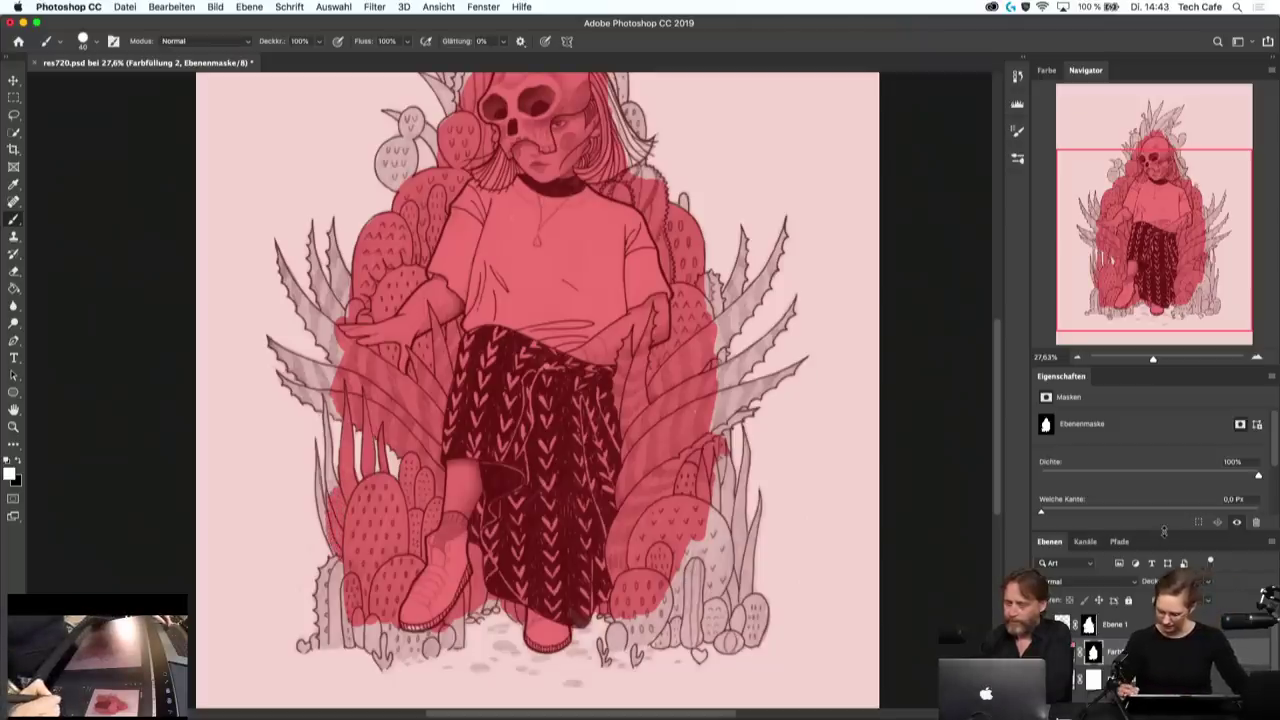
left_click_drag(1164, 531, 1164, 440)
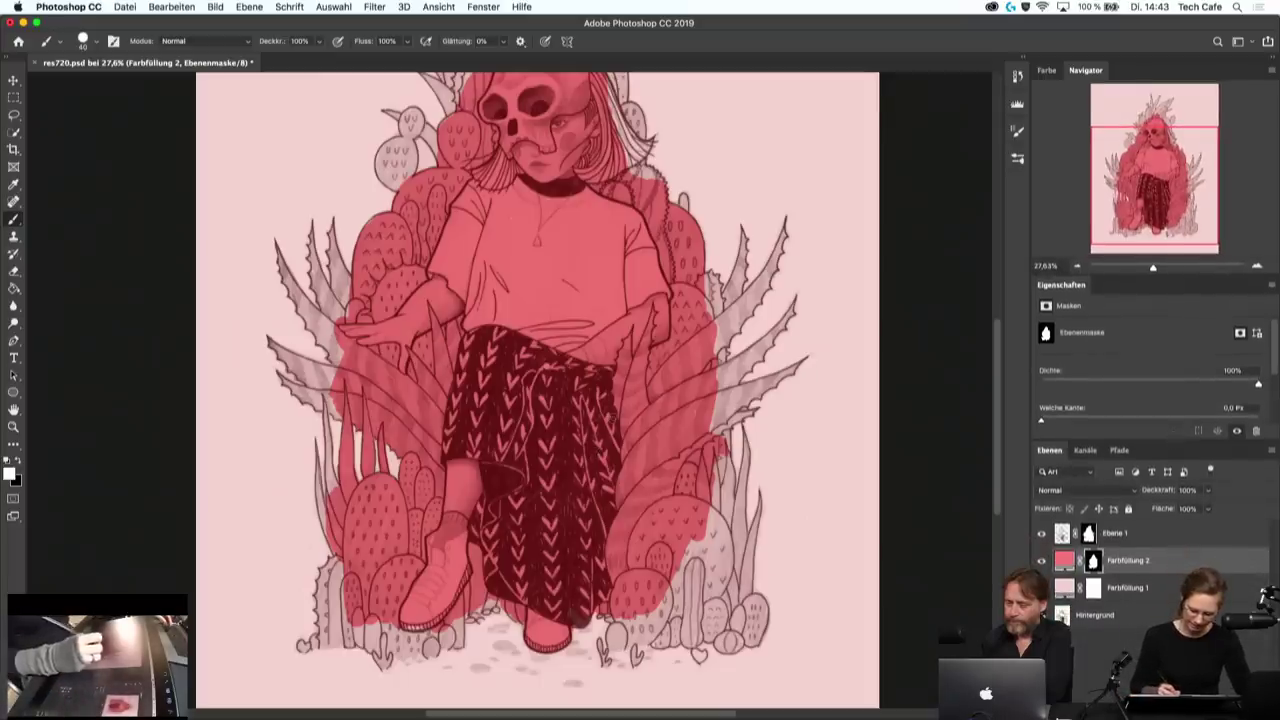
- Paint the red fill over the right-hand agave leaves on the Farbfüllung 2 mask
left_click_drag(720, 345, 730, 308)
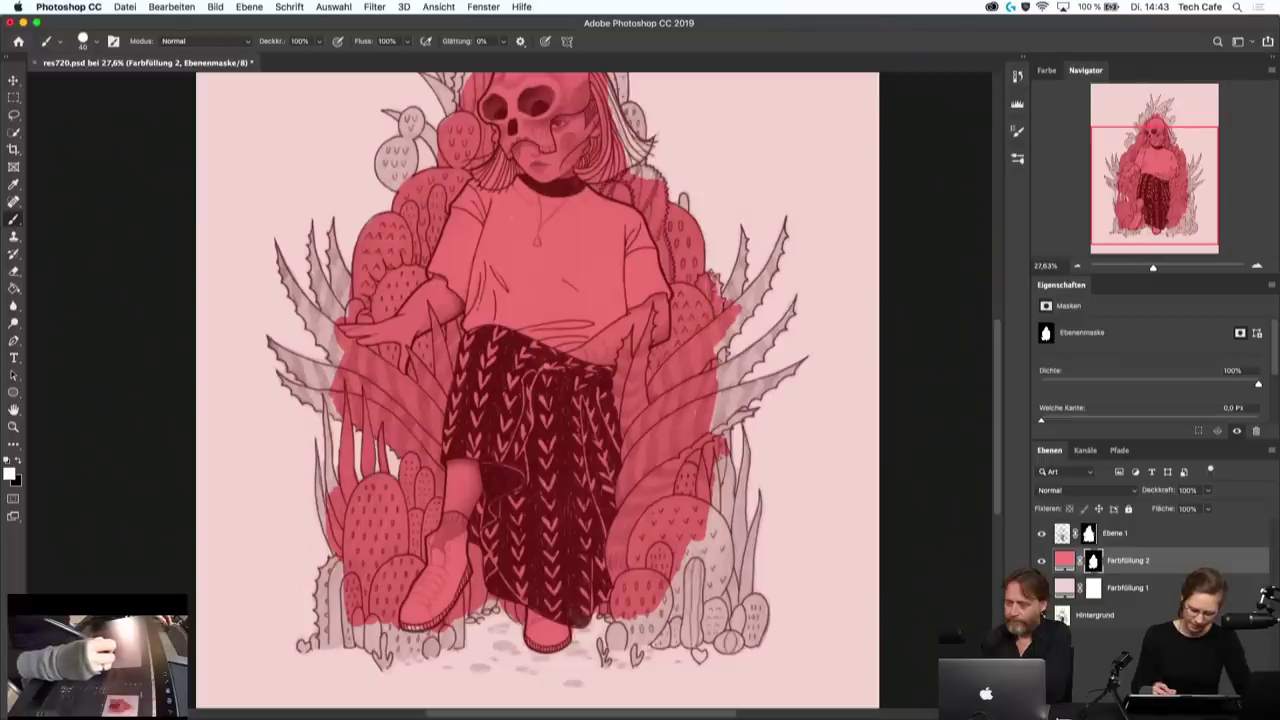
mouse_move(712, 290)
left_mouse_down()
mouse_move(716, 276)
mouse_move(754, 290)
left_mouse_up()
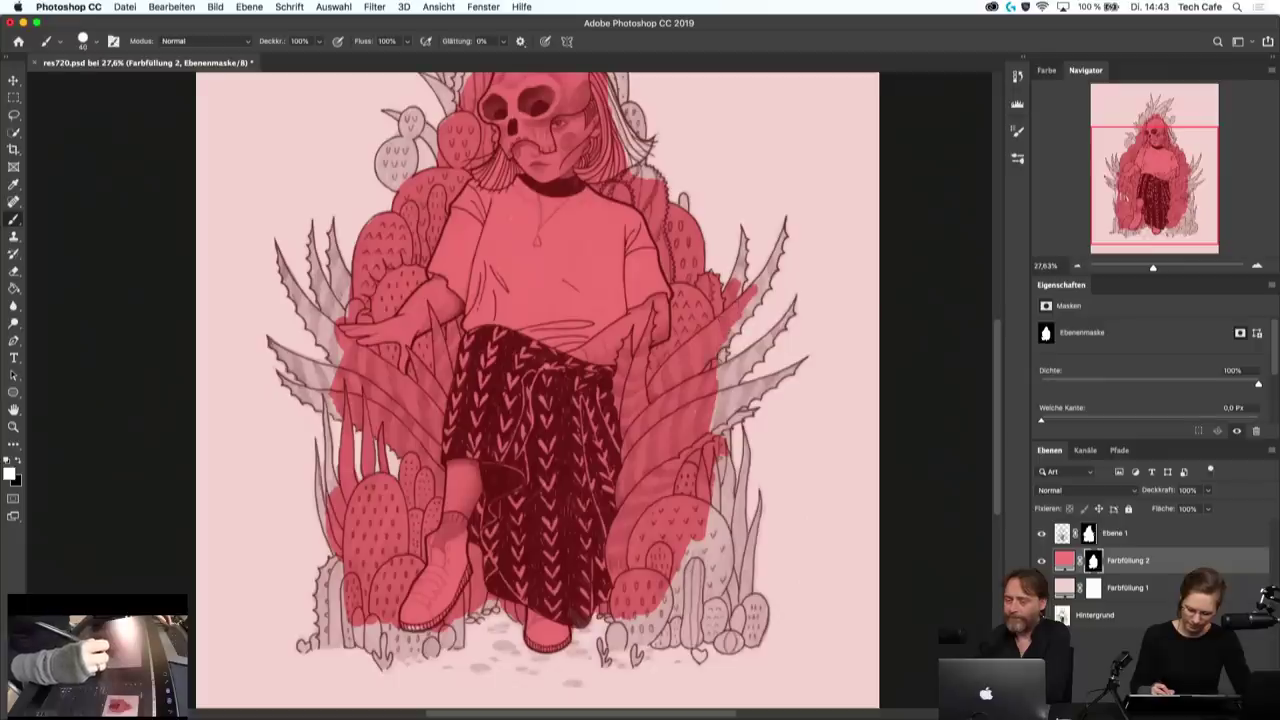
mouse_move(722, 390)
left_mouse_down()
mouse_move(766, 340)
mouse_move(750, 356)
left_mouse_up()
left_click_drag(716, 424, 726, 396)
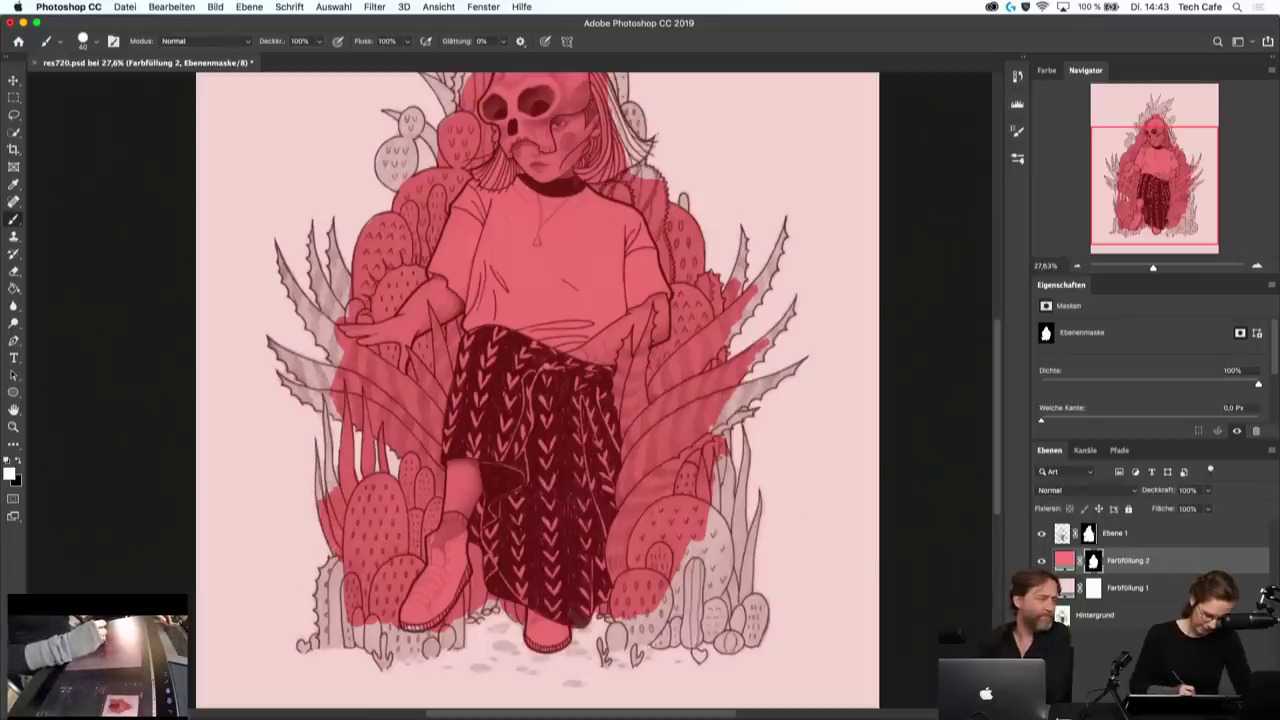
- Cover the small lower-left cacti and the far-left cactus spike with red
mouse_move(334, 542)
left_mouse_down()
mouse_move(342, 580)
mouse_move(320, 590)
mouse_move(322, 622)
left_mouse_up()
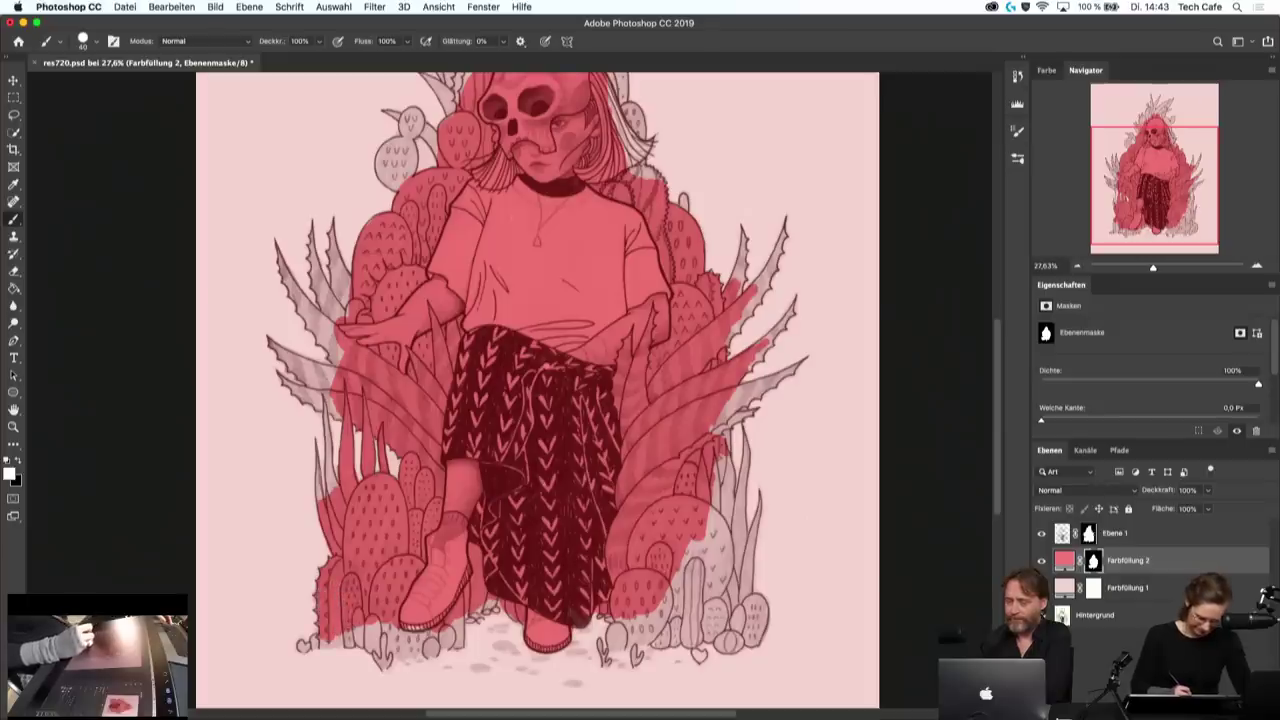
mouse_move(352, 628)
left_mouse_down()
mouse_move(386, 640)
mouse_move(466, 620)
left_mouse_up()
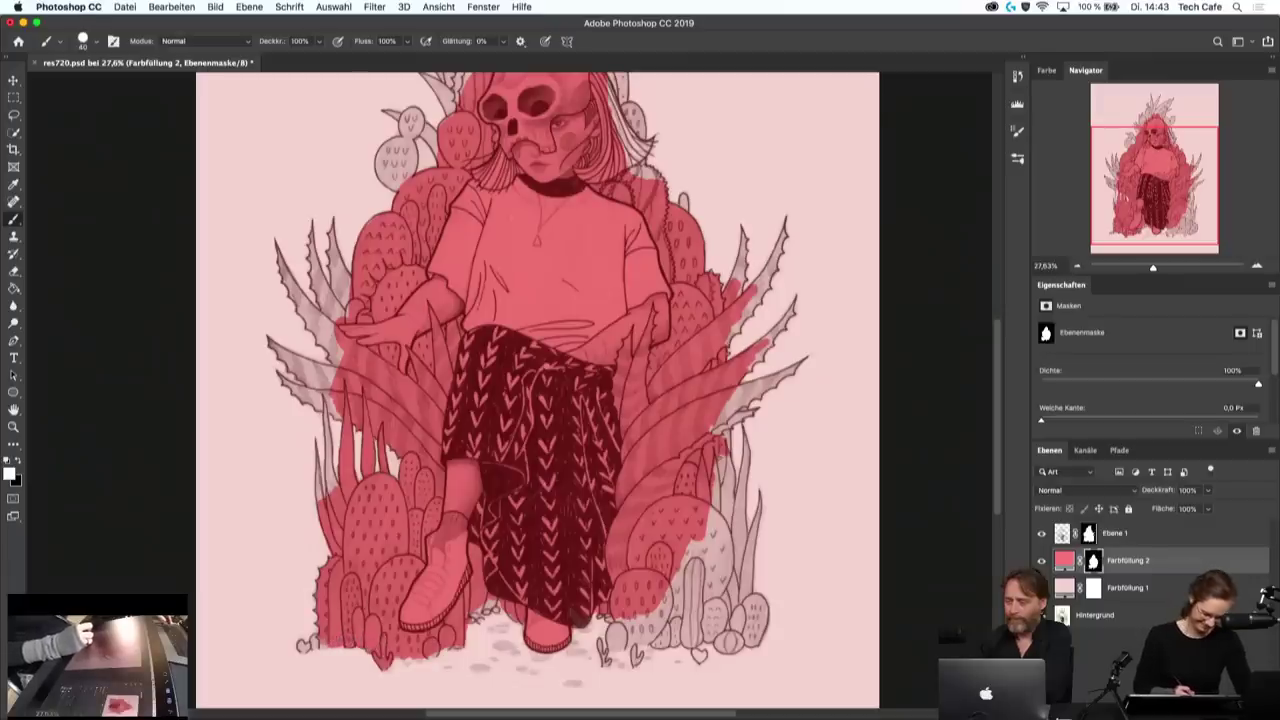
left_click_drag(326, 640, 296, 646)
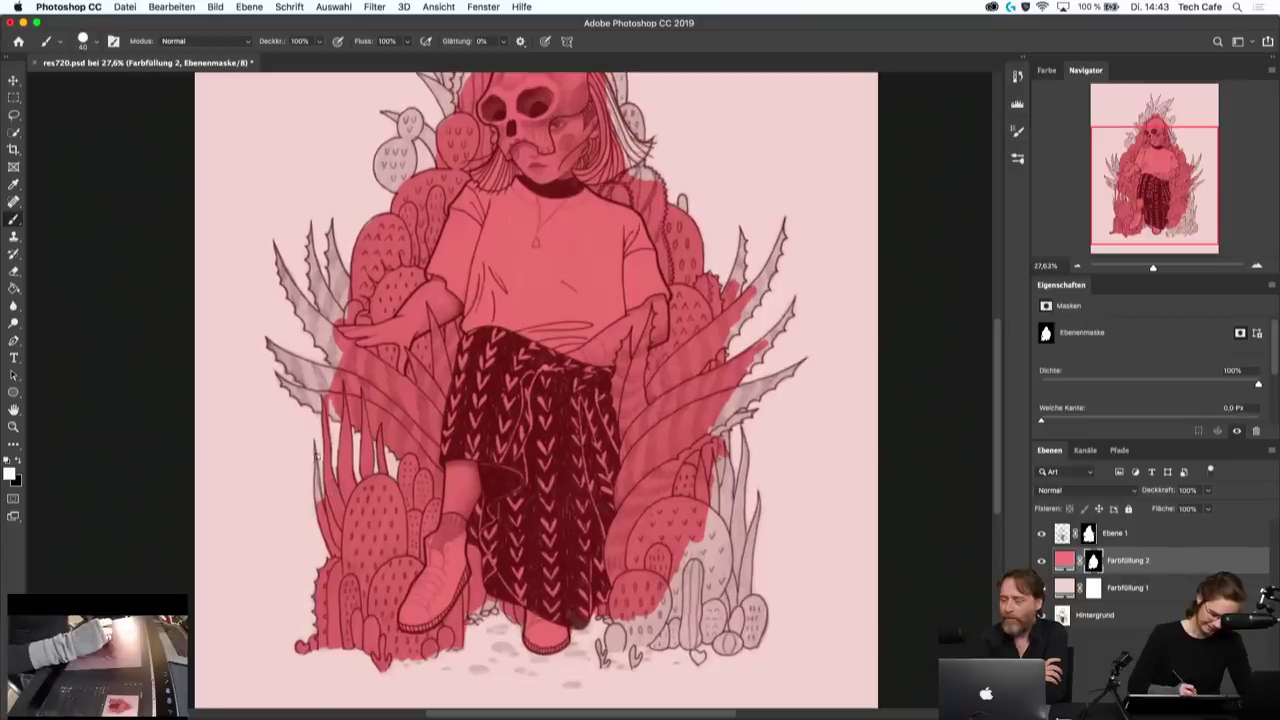
left_click_drag(316, 456, 318, 500)
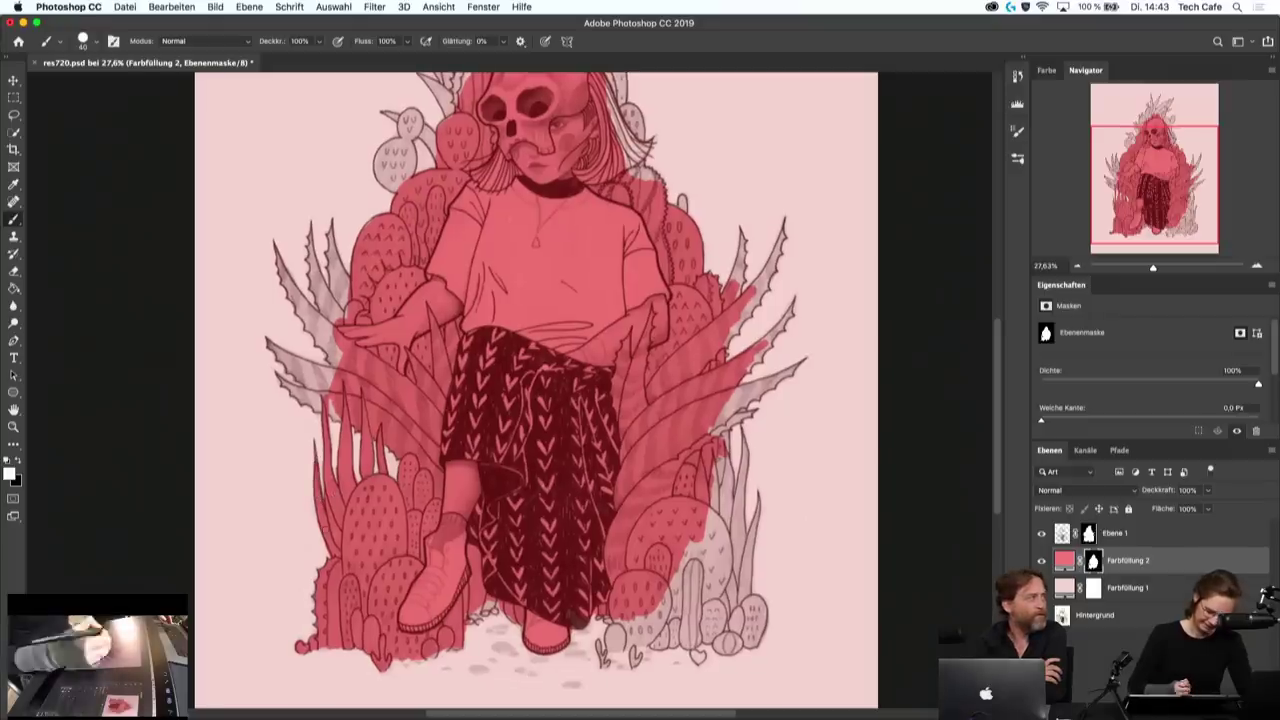
- Fill the remaining pale cactus and leaf edges on the right, including the leaf tip, with red
left_click_drag(686, 545, 673, 618)
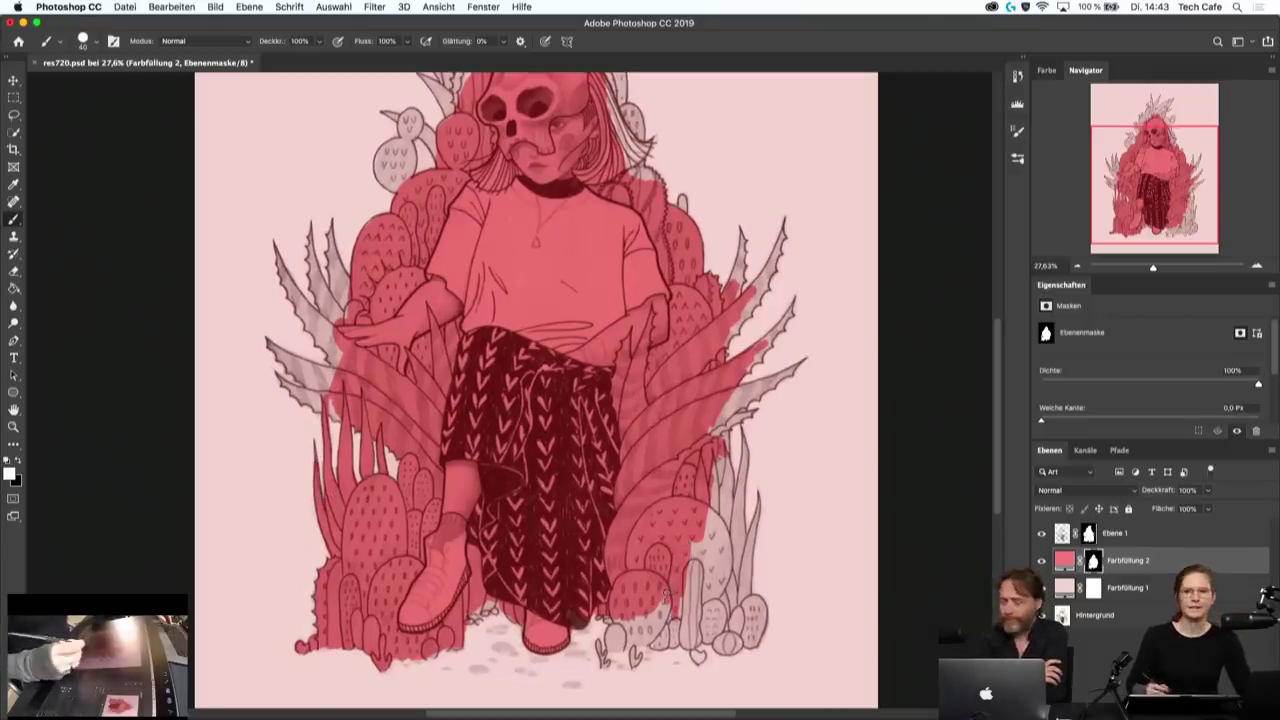
mouse_move(712, 540)
left_mouse_down()
mouse_move(686, 604)
mouse_move(742, 580)
left_mouse_up()
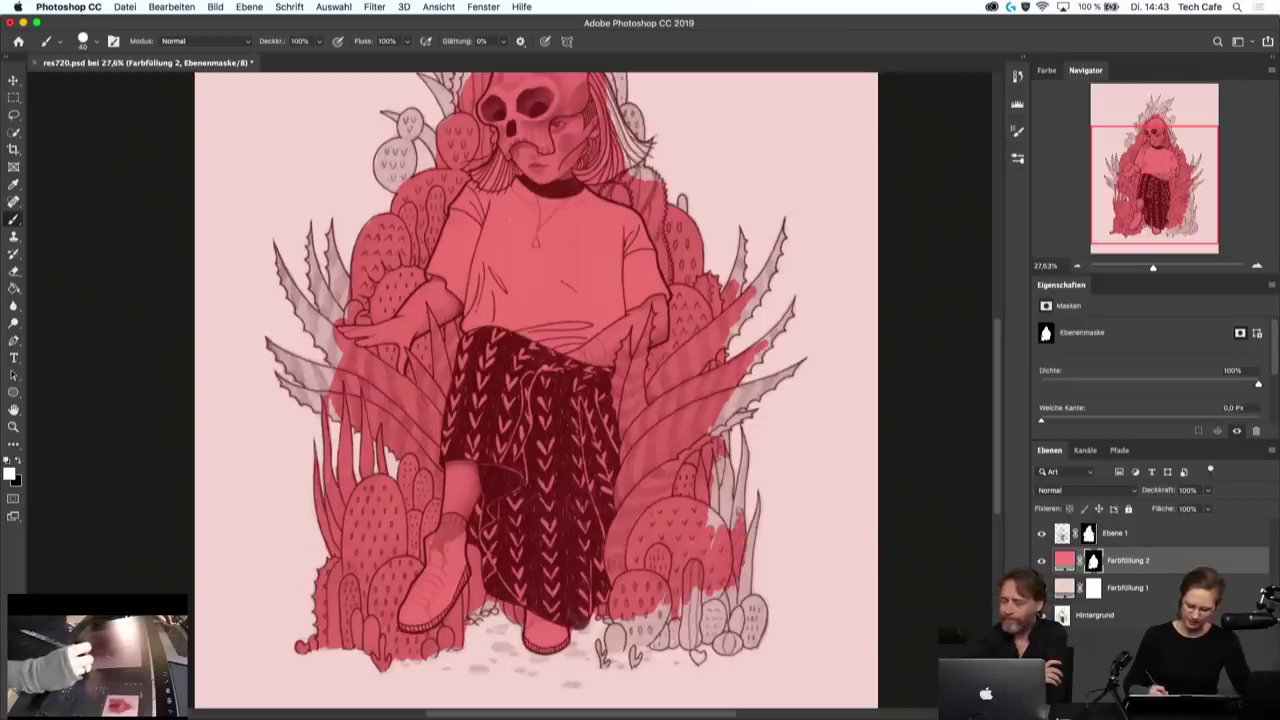
mouse_move(738, 498)
left_mouse_down()
mouse_move(732, 528)
mouse_move(716, 540)
mouse_move(708, 526)
left_mouse_up()
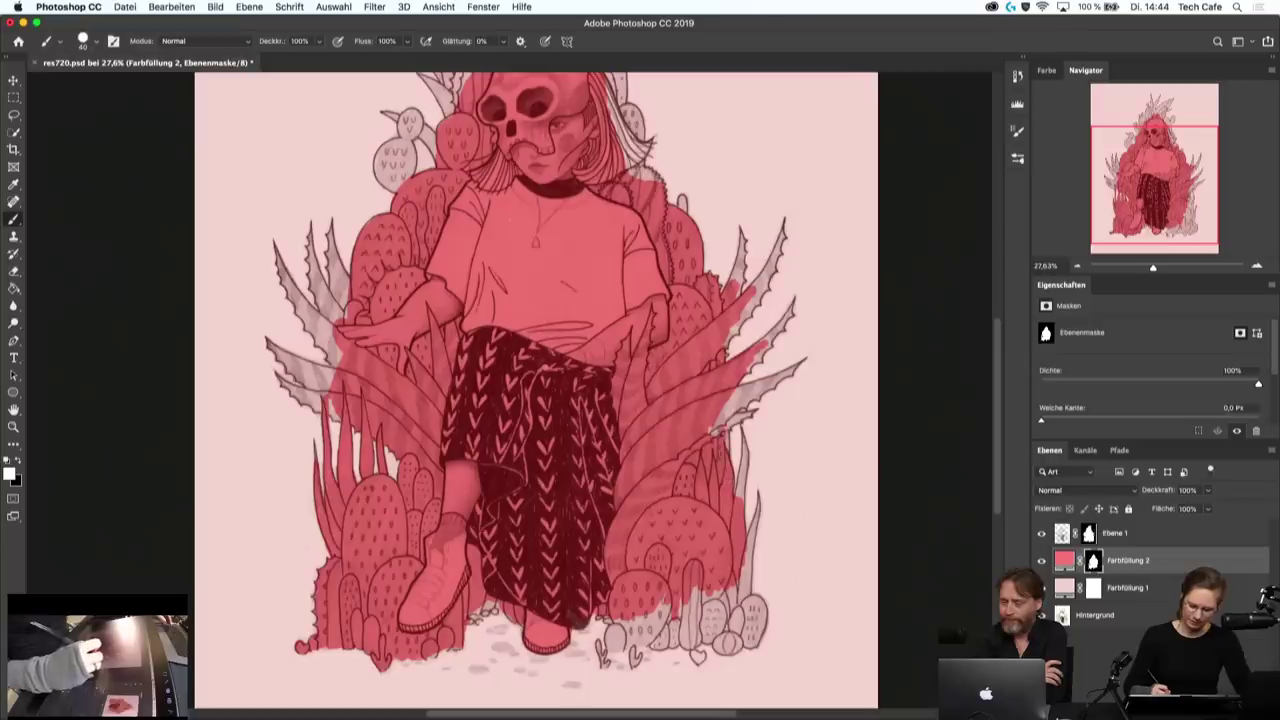
left_click_drag(732, 400, 714, 432)
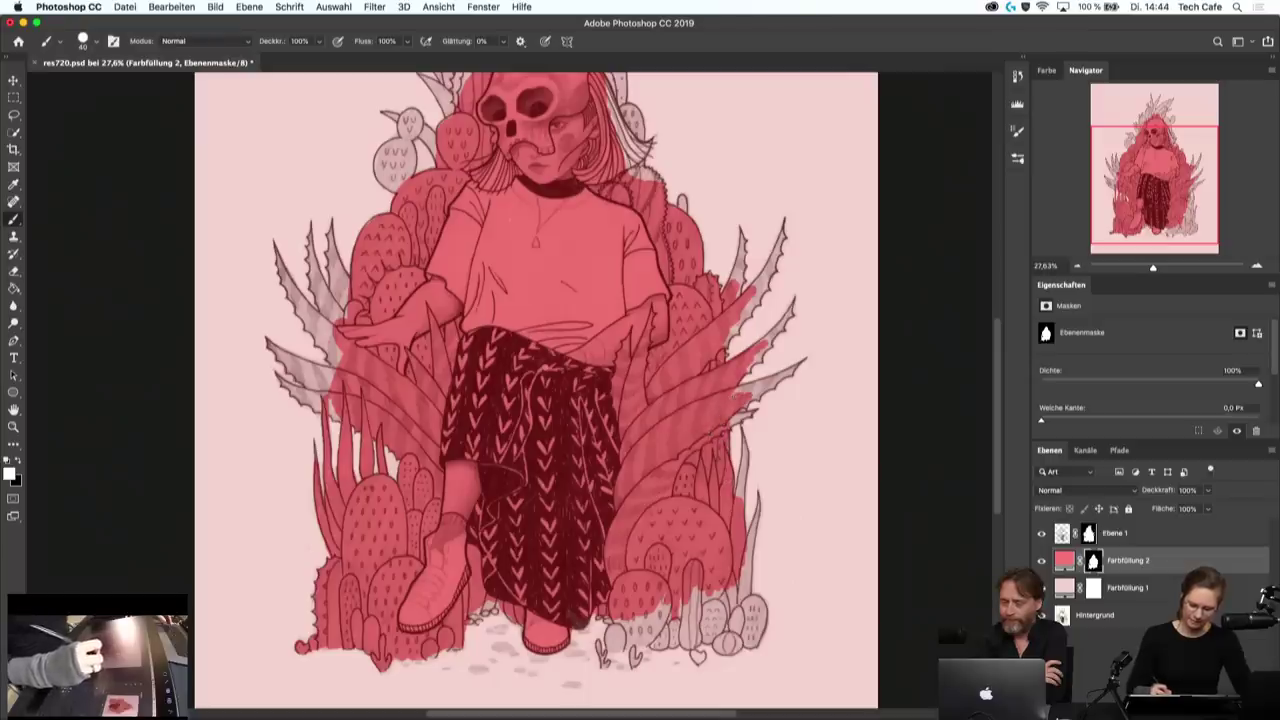
left_click_drag(738, 392, 782, 379)
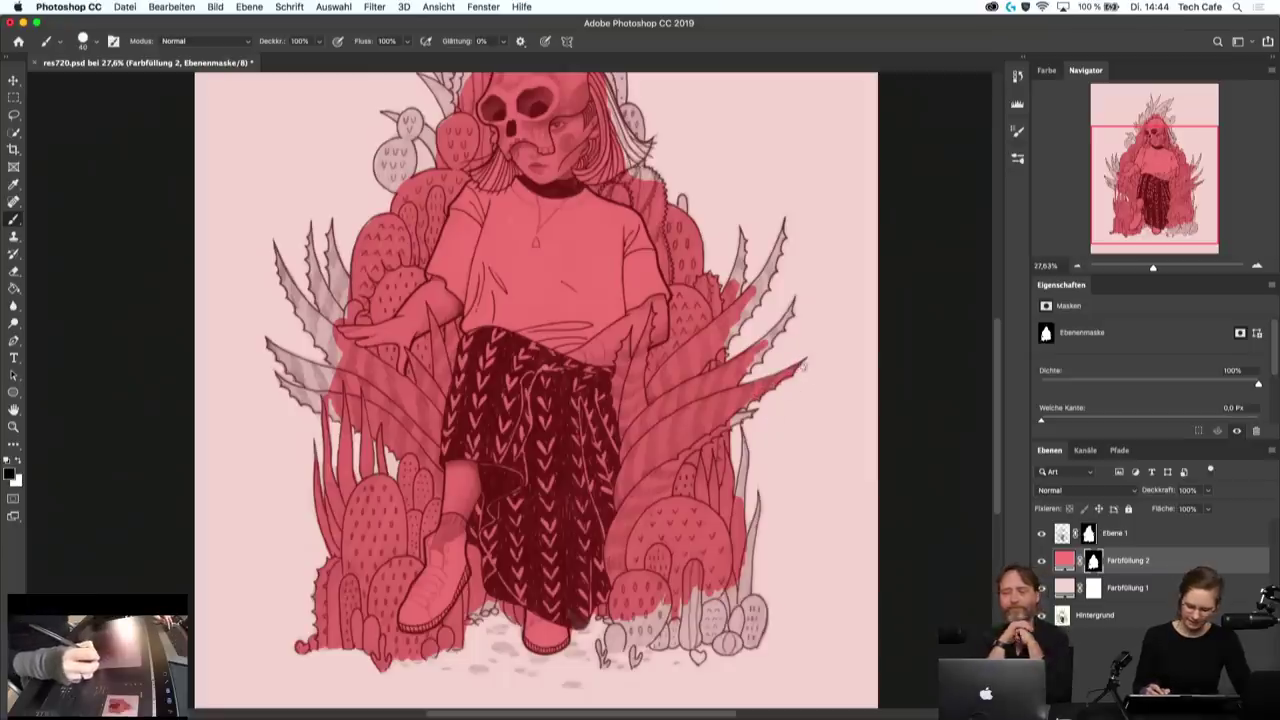
- With white as the mask colour, add red near the agave leaf tip
key("x")
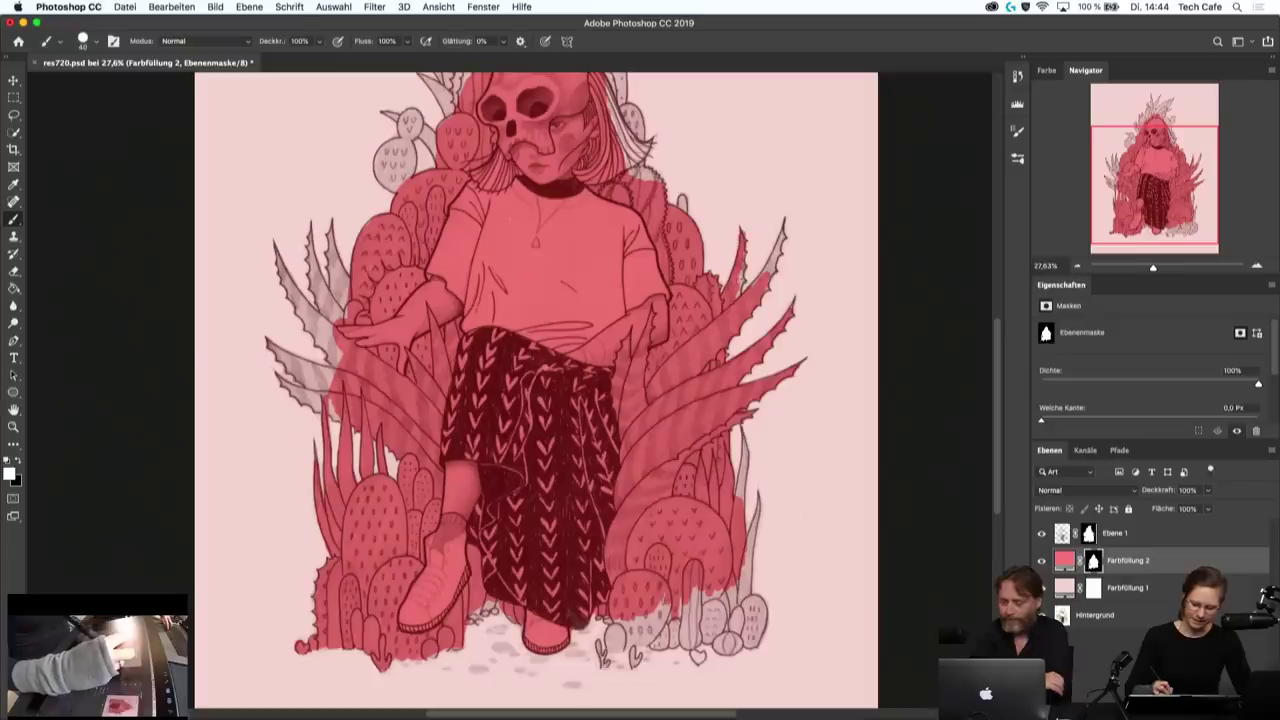
key("x")
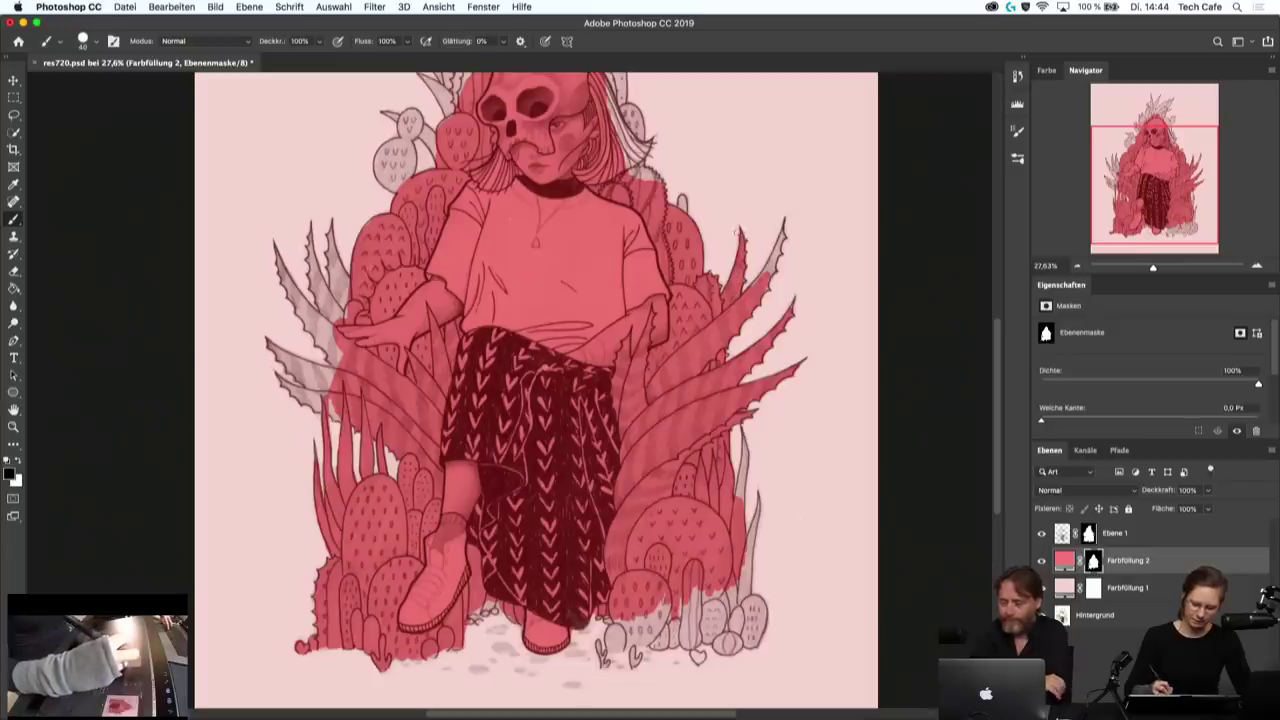
key("x")
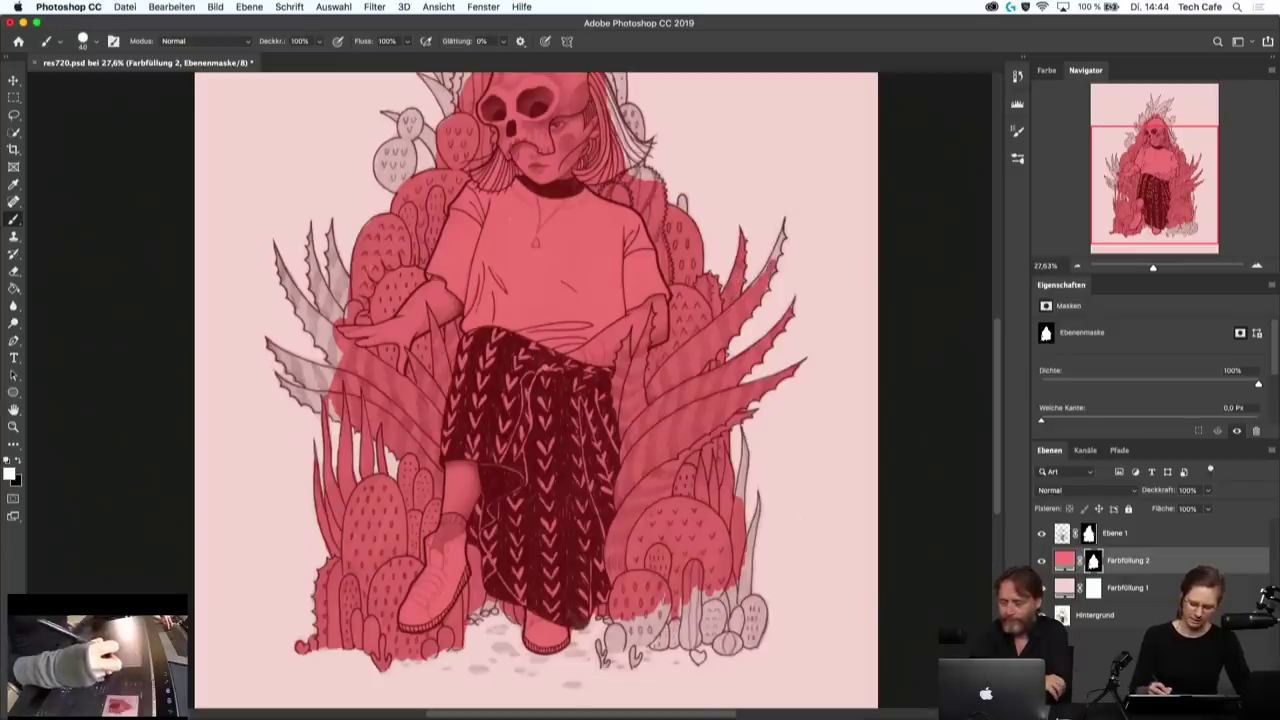
left_click_drag(766, 282, 776, 268)
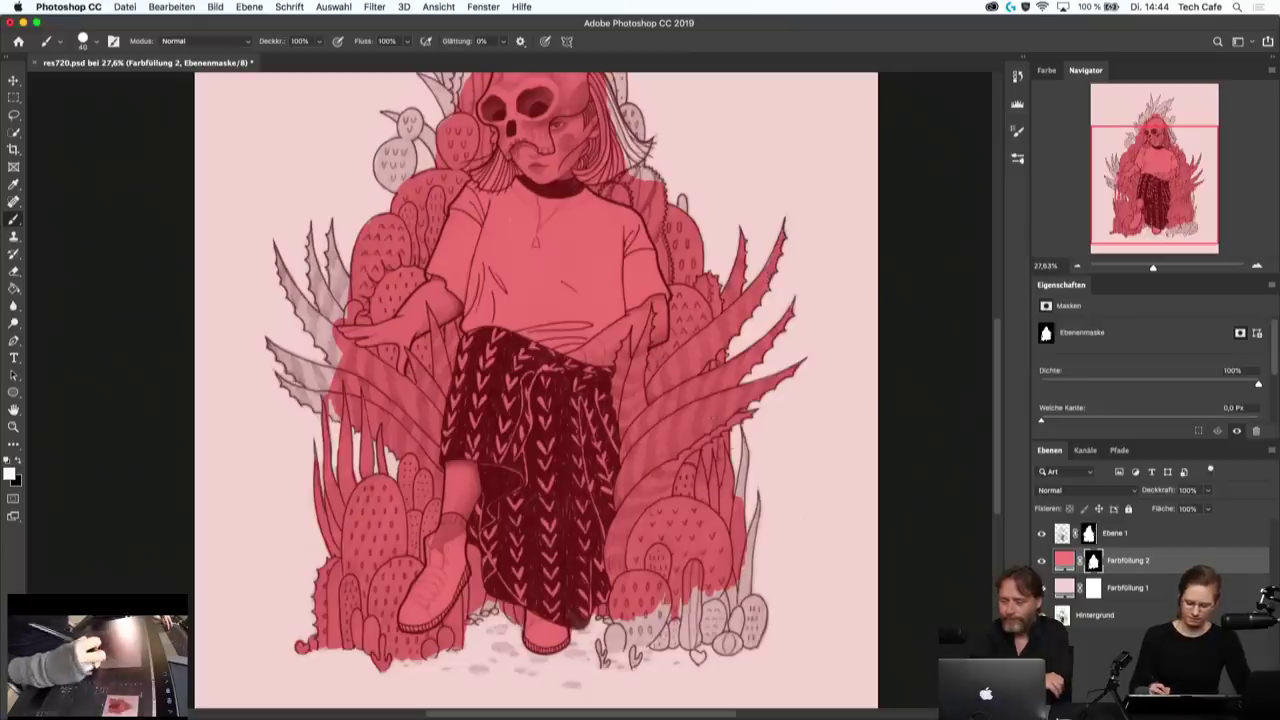
key("x")
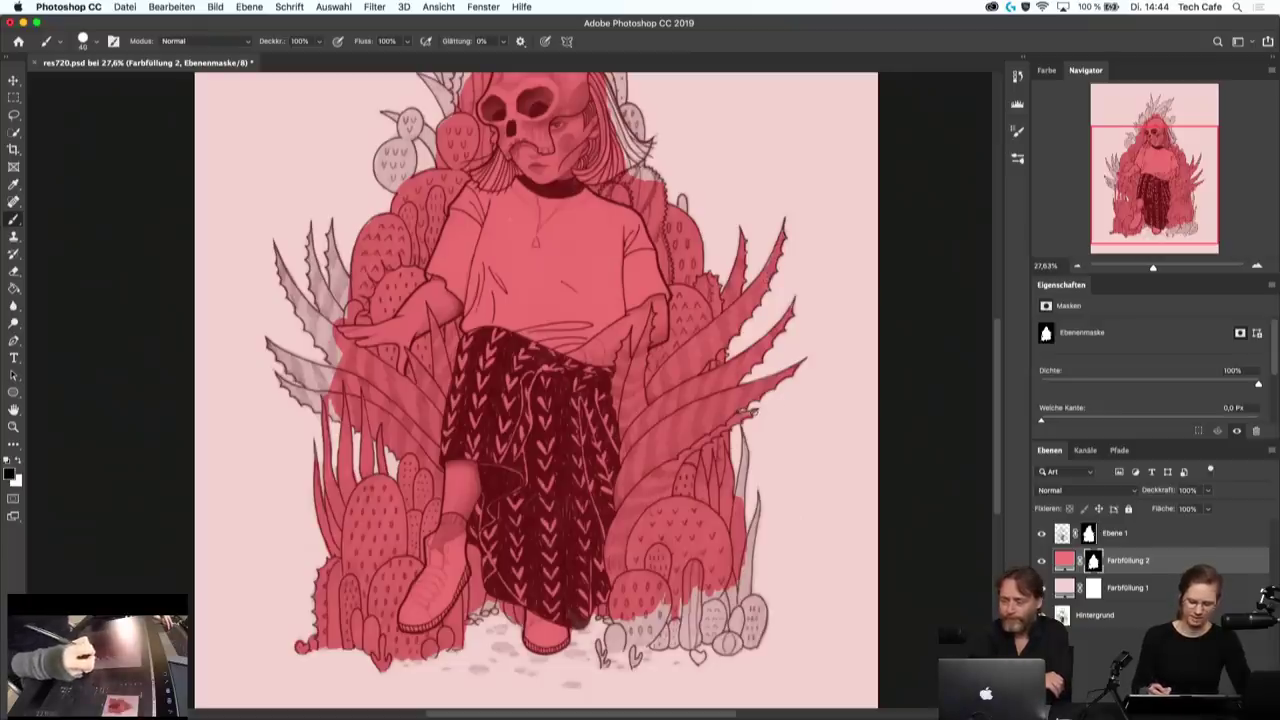
key("x")
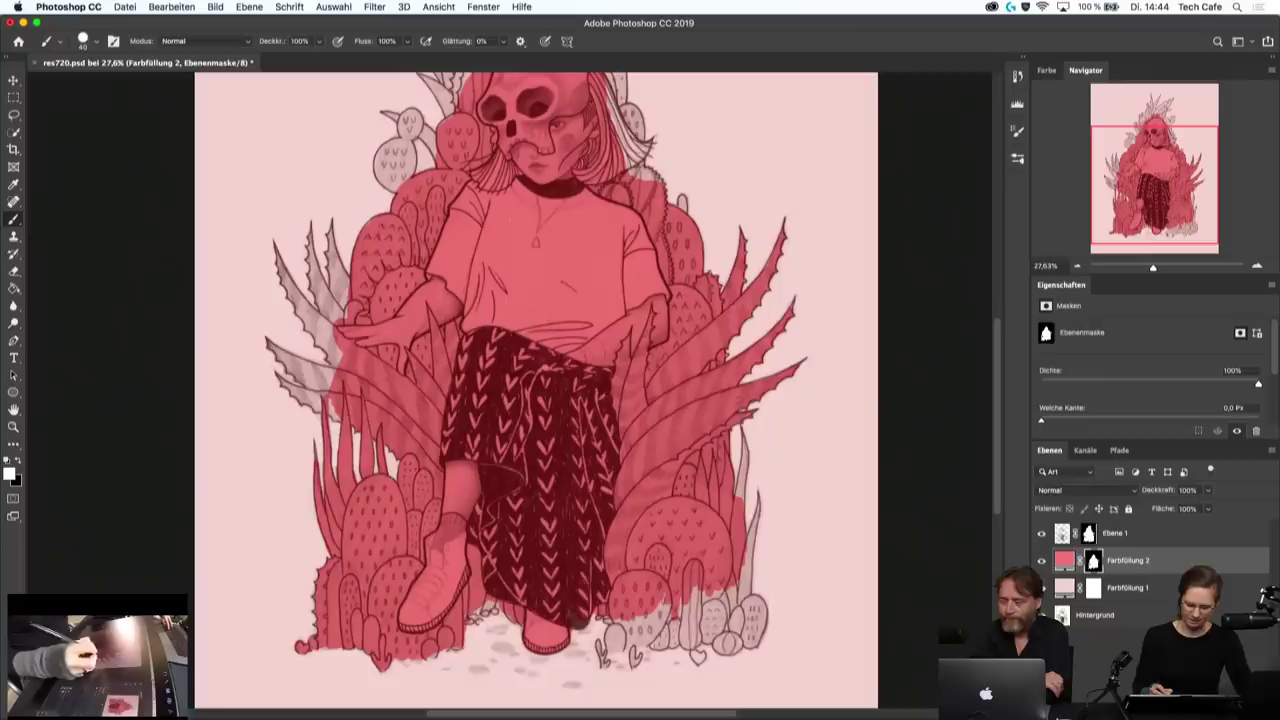
- Paint a test stroke at the upper right, then paint it back out in black
left_click_drag(683, 202, 811, 188)
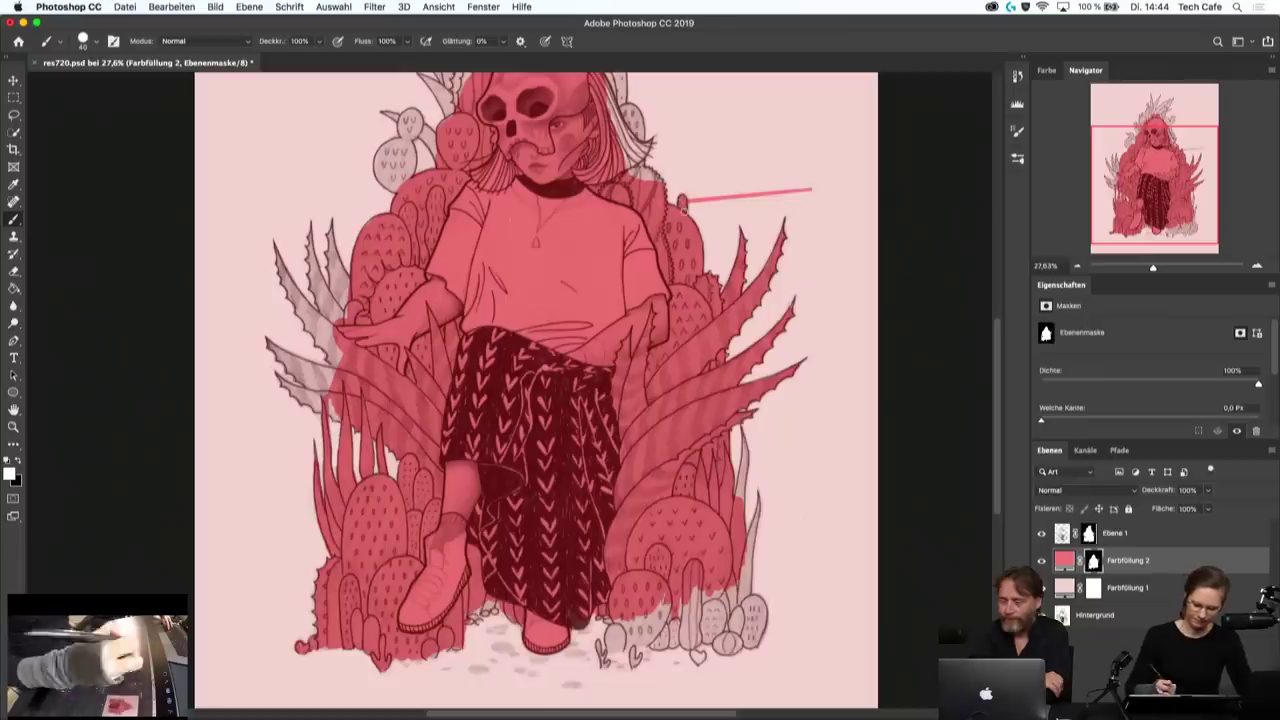
key("x")
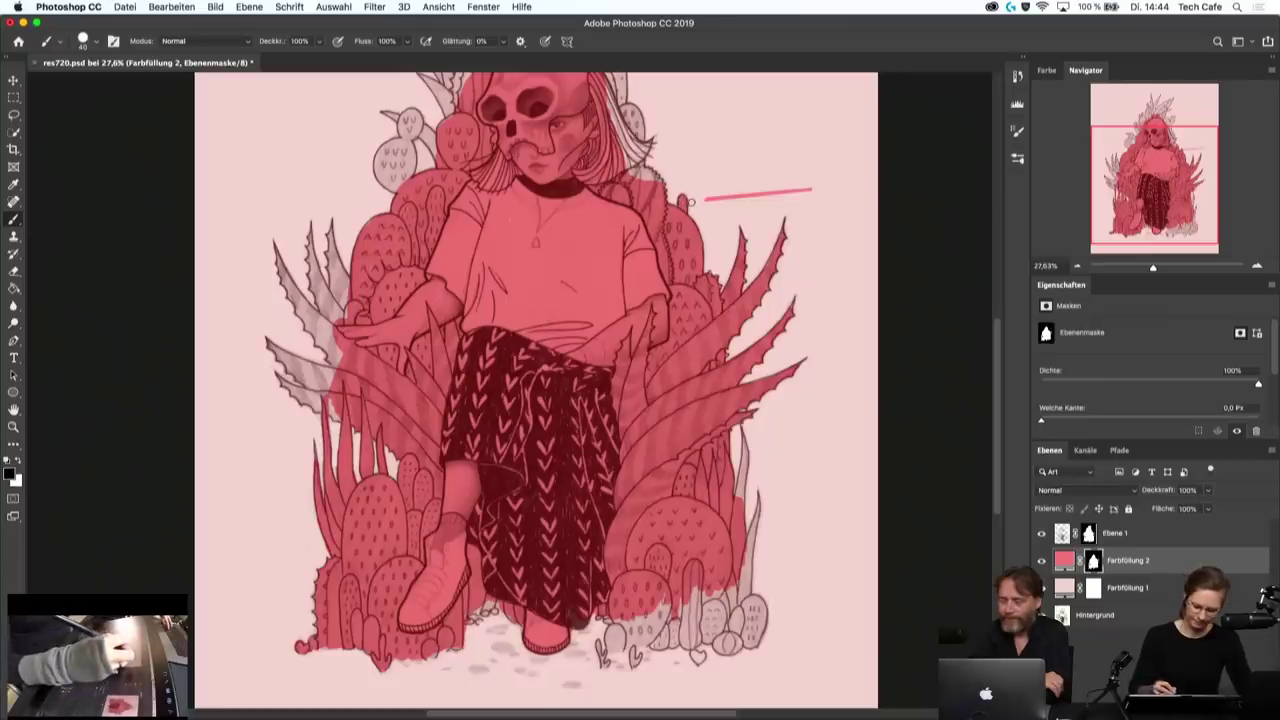
left_click_drag(688, 202, 811, 188)
key("x")
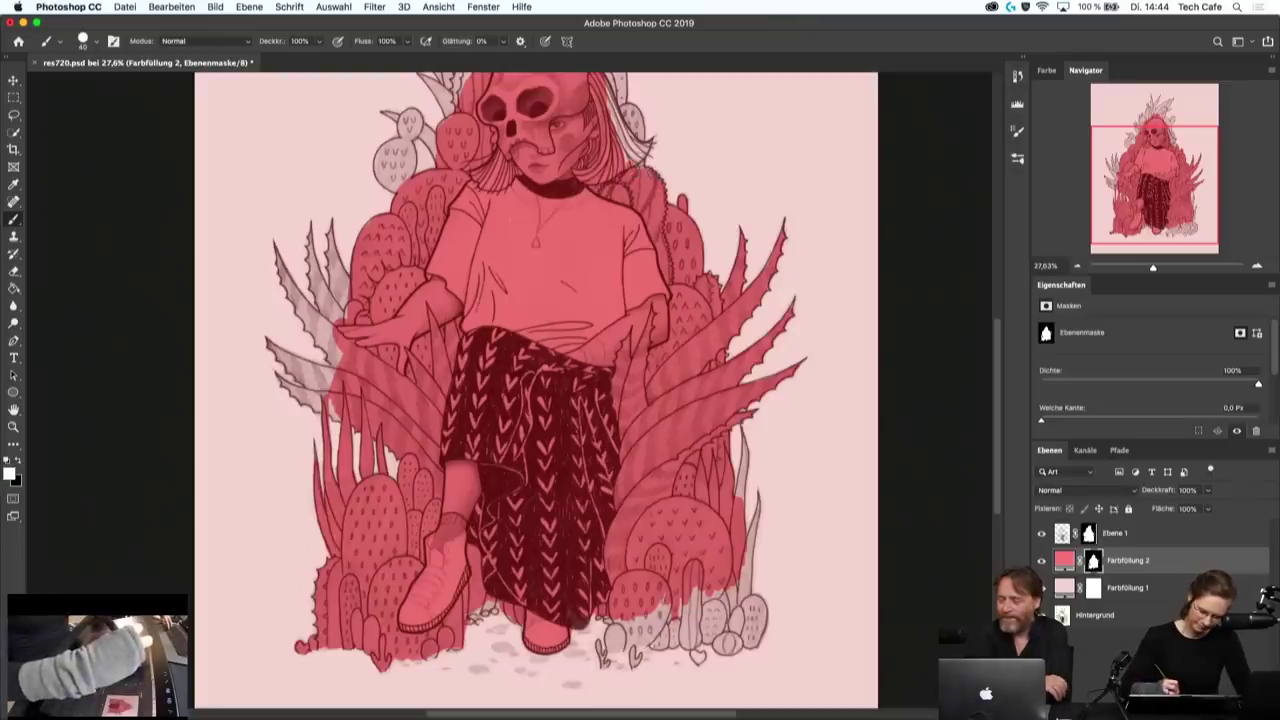
- Extend the red over the hair at the top and right of the face
left_click_drag(640, 153, 624, 138)
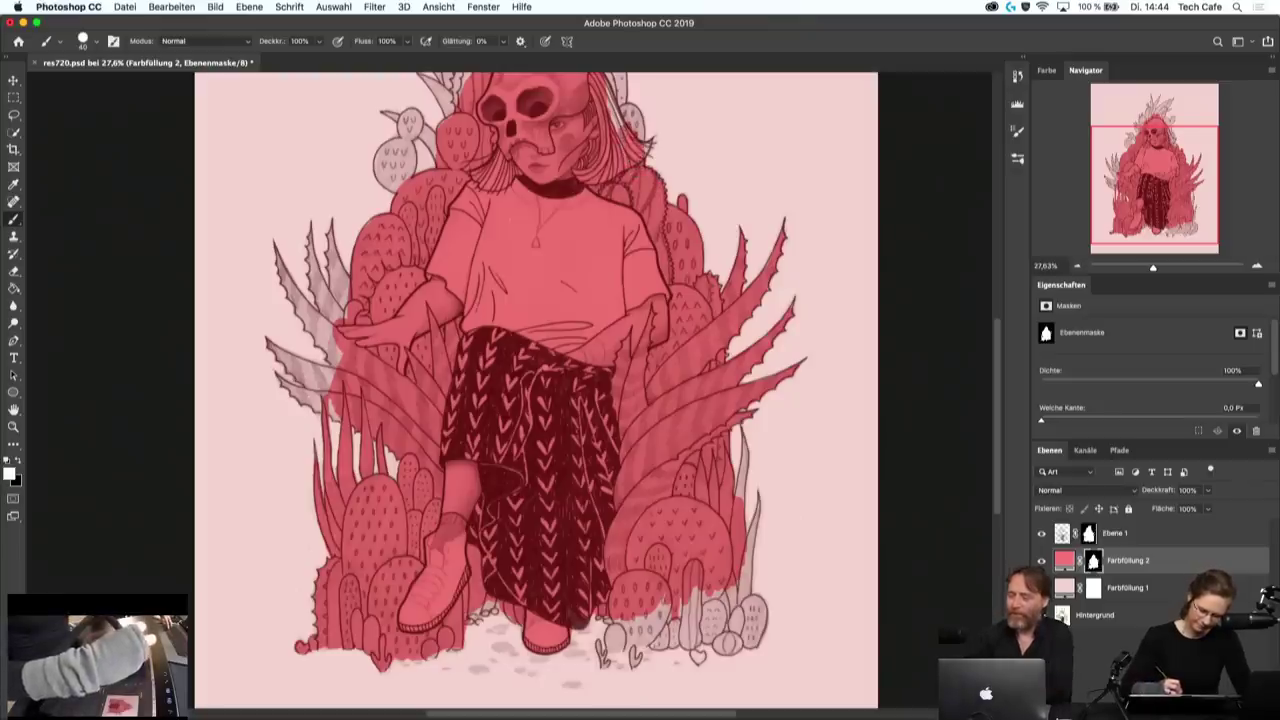
scroll(536, 390, "up", 3)
scroll(536, 390, "up", 2)
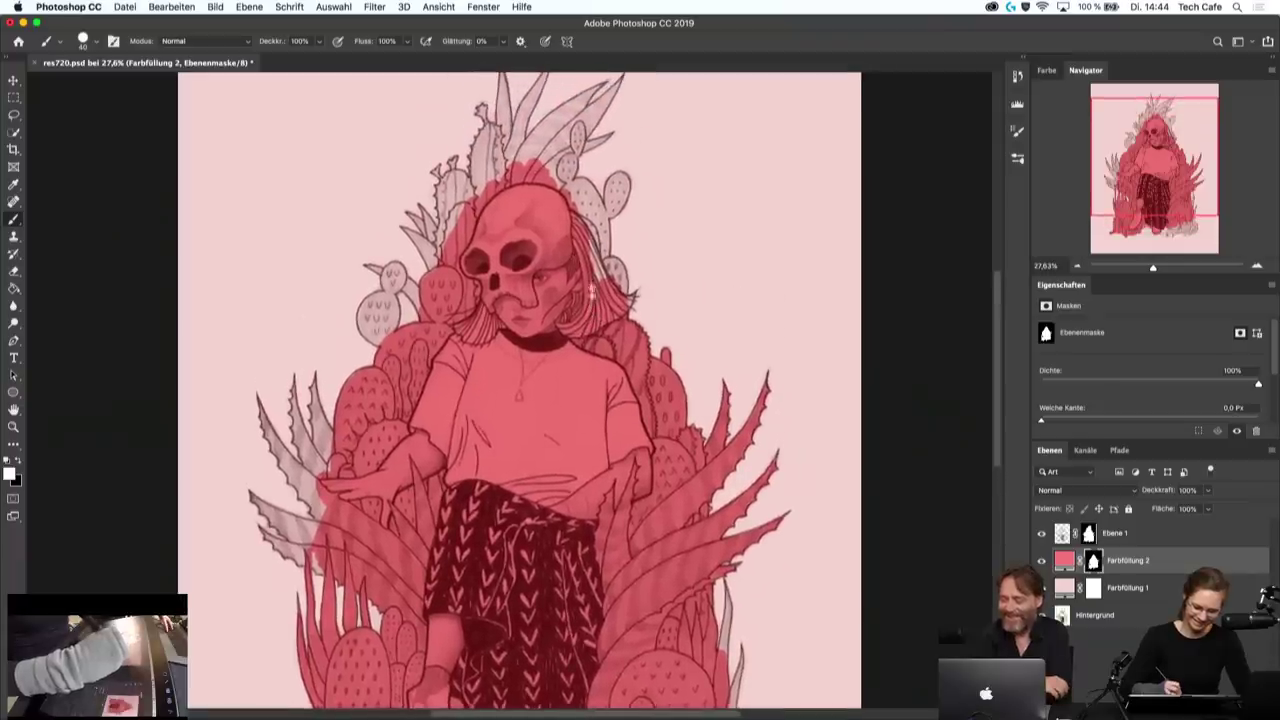
mouse_move(590, 245)
left_mouse_down()
mouse_move(606, 285)
mouse_move(631, 292)
left_mouse_up()
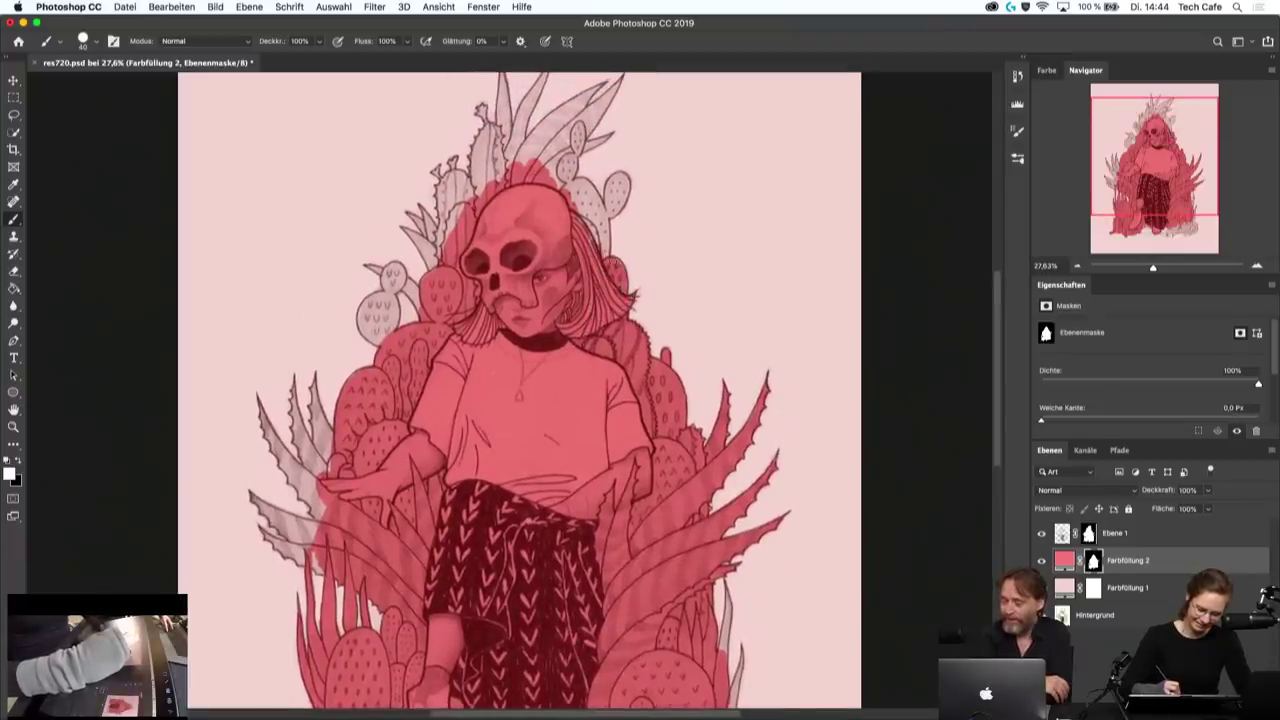
mouse_move(598, 244)
left_mouse_down()
mouse_move(598, 200)
mouse_move(590, 238)
left_mouse_up()
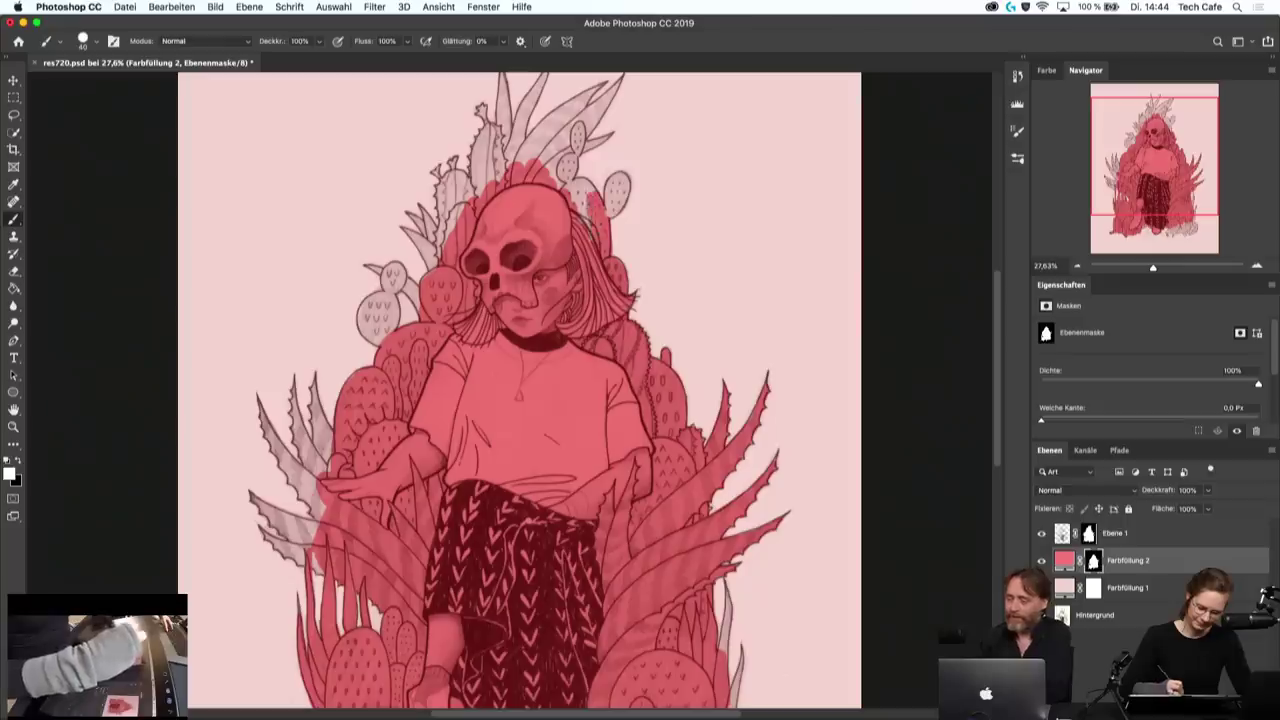
left_click_drag(588, 190, 578, 240)
left_click_drag(580, 188, 572, 222)
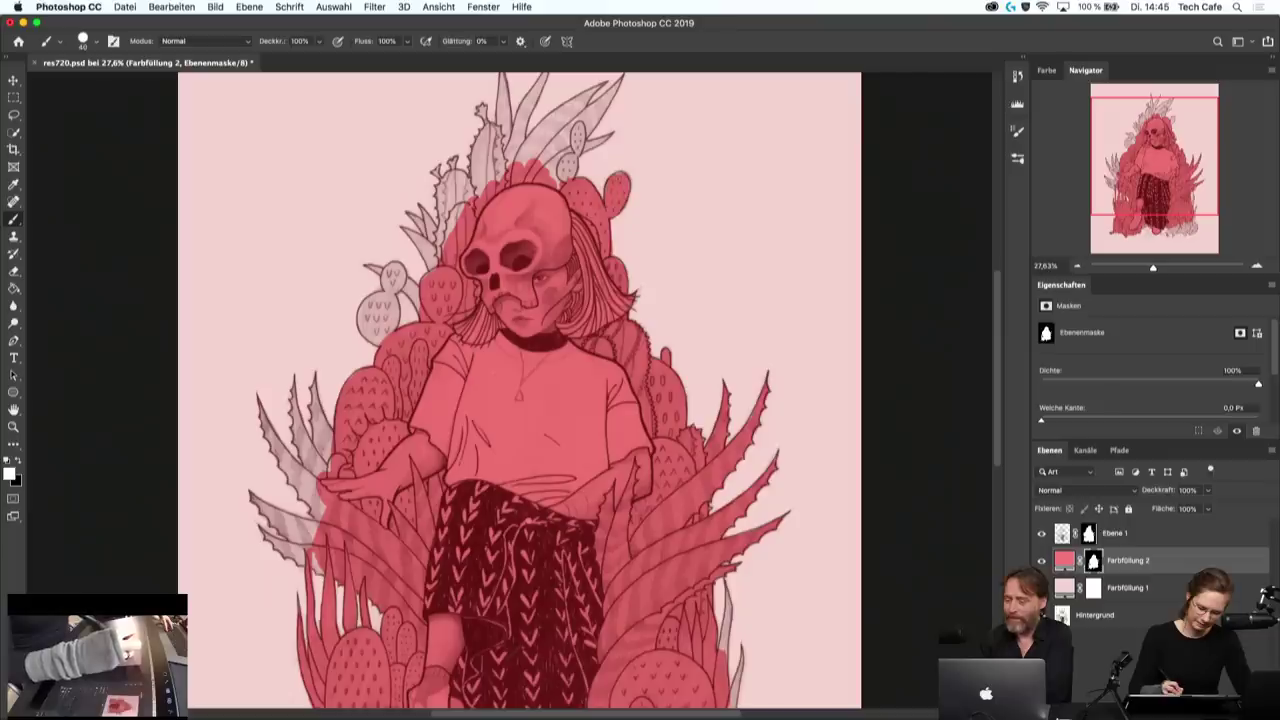
- Cover the small top-centre leaves with red and adjust the top cactus leaf
left_click_drag(552, 146, 566, 186)
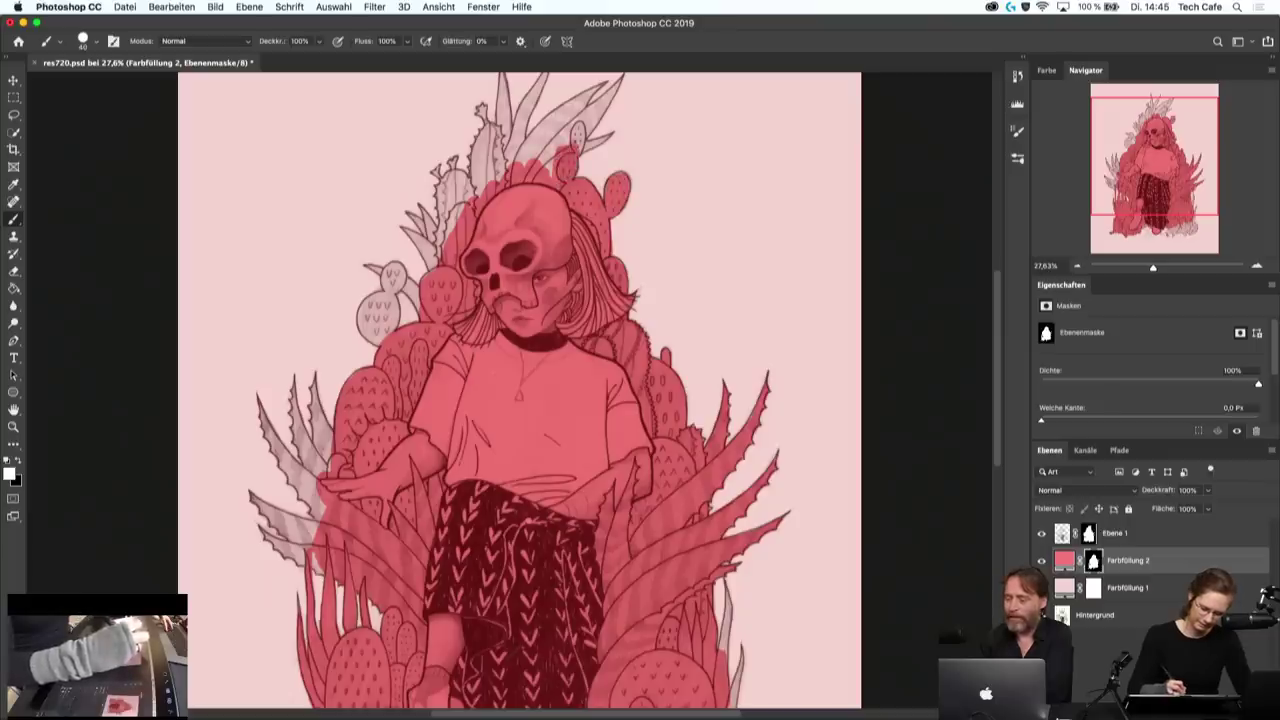
mouse_move(570, 130)
left_mouse_down()
mouse_move(548, 174)
mouse_move(518, 150)
left_mouse_up()
left_click_drag(576, 102, 562, 118)
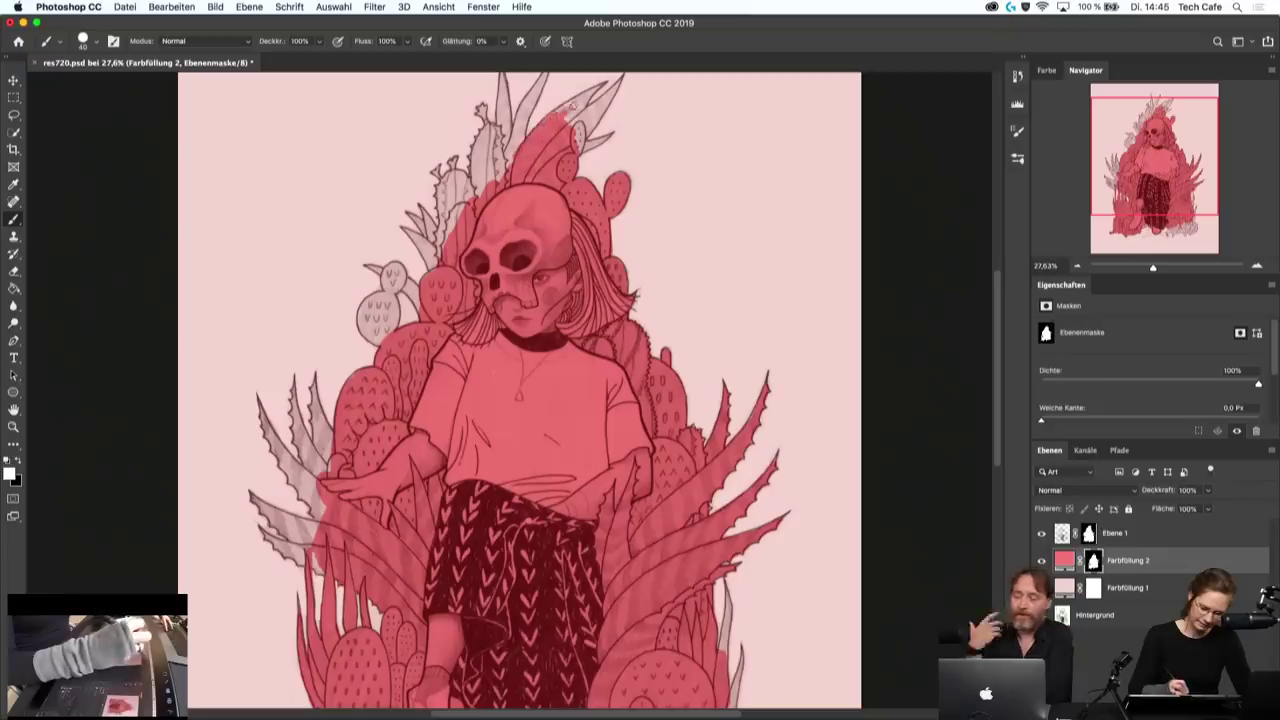
scroll(566, 106, "left", 10)
scroll(566, 106, "down", 5)
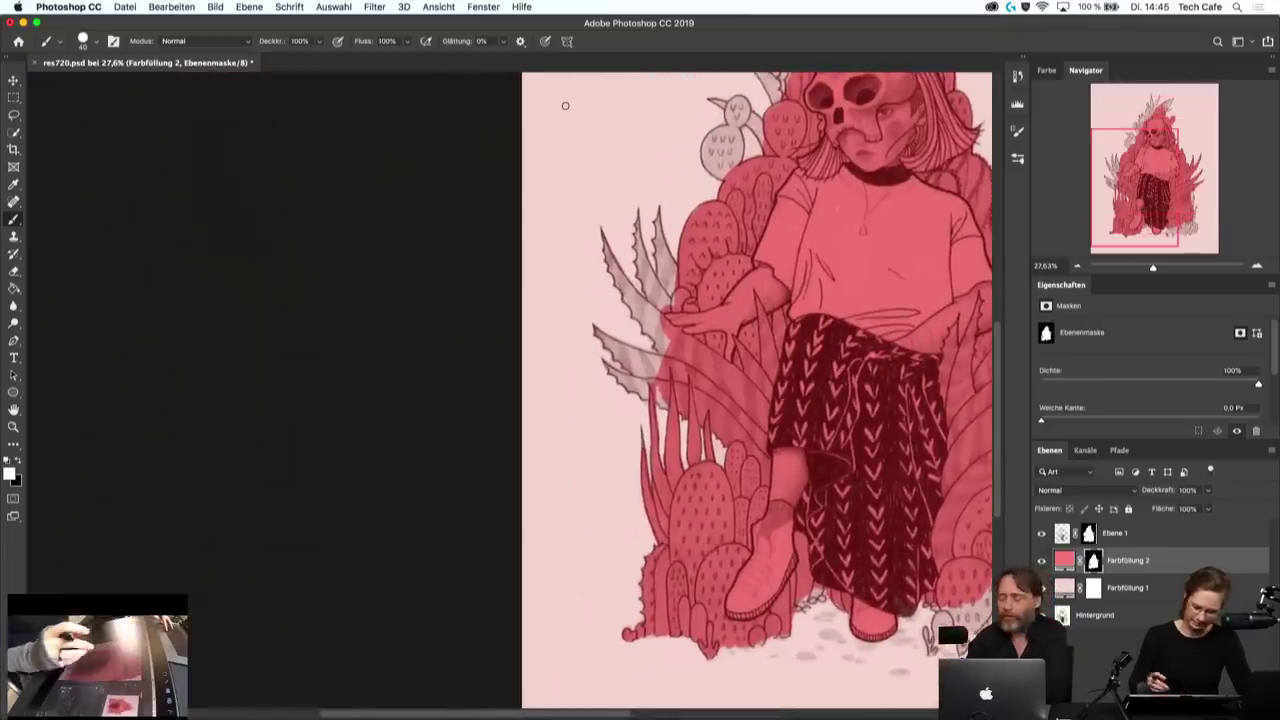
scroll(700, 330, "right", 10)
scroll(700, 330, "up", 5)
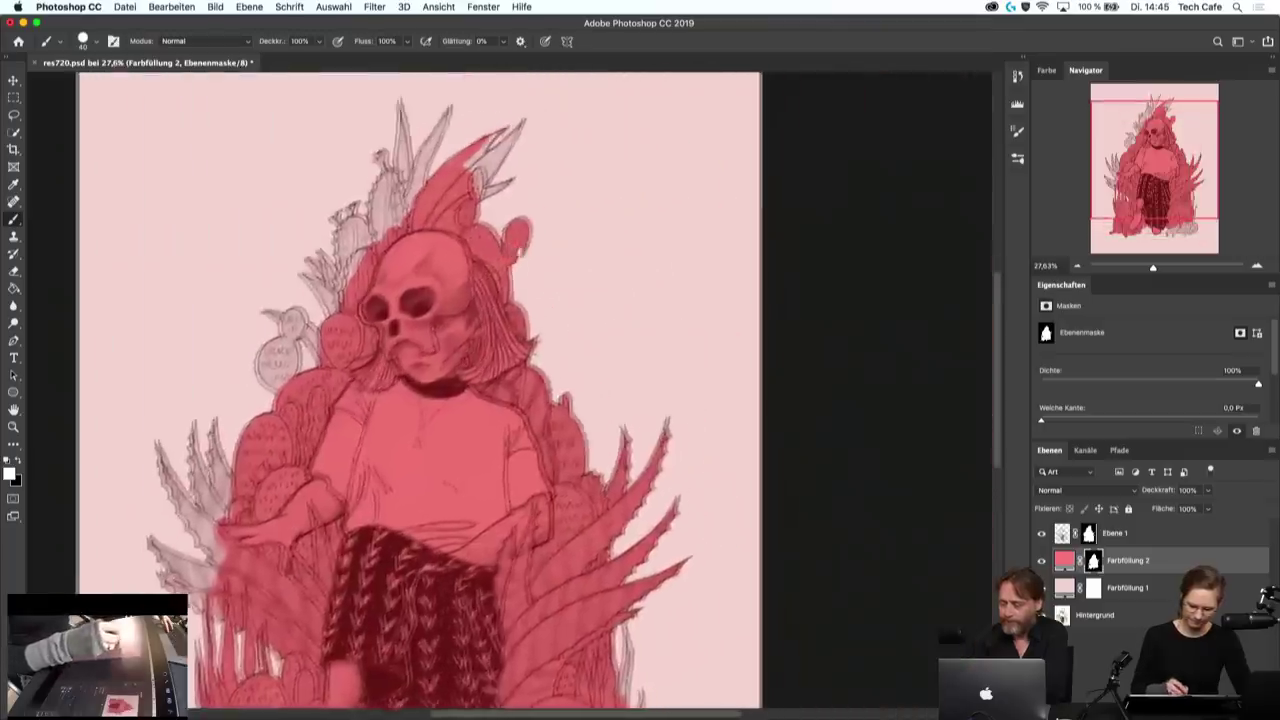
scroll(504, 178, "up", 2)
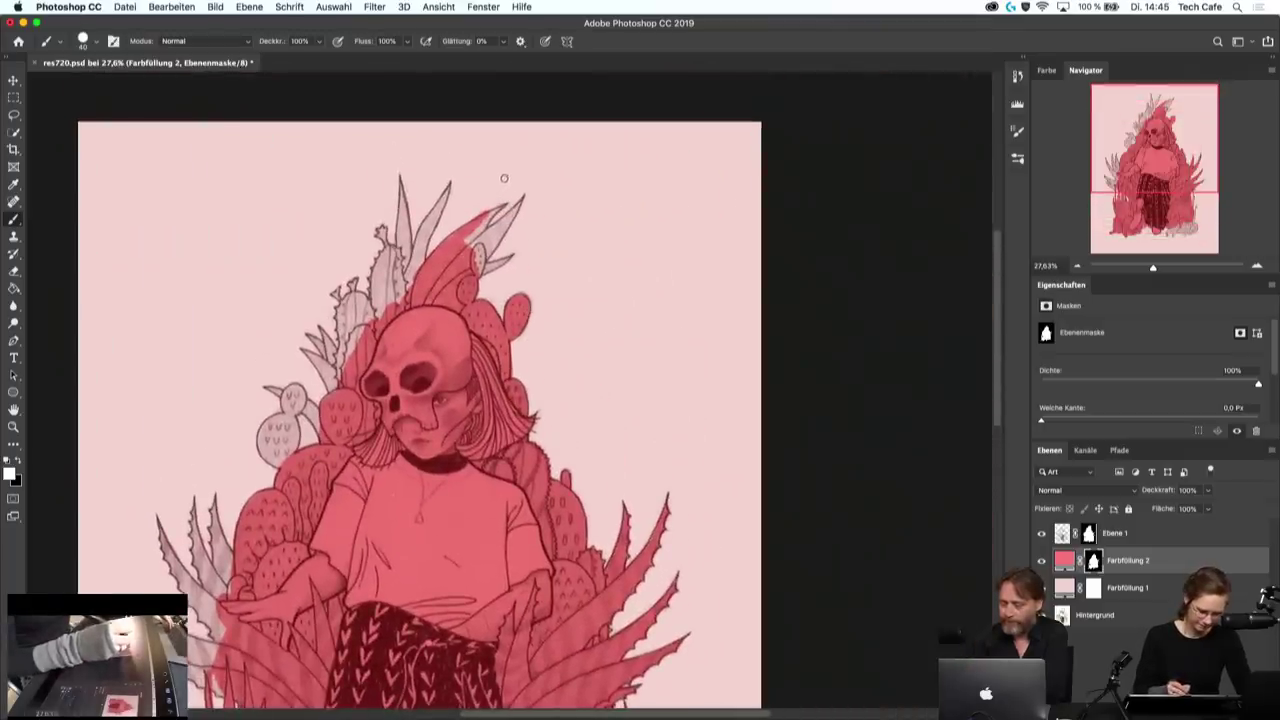
key("x")
key("x")
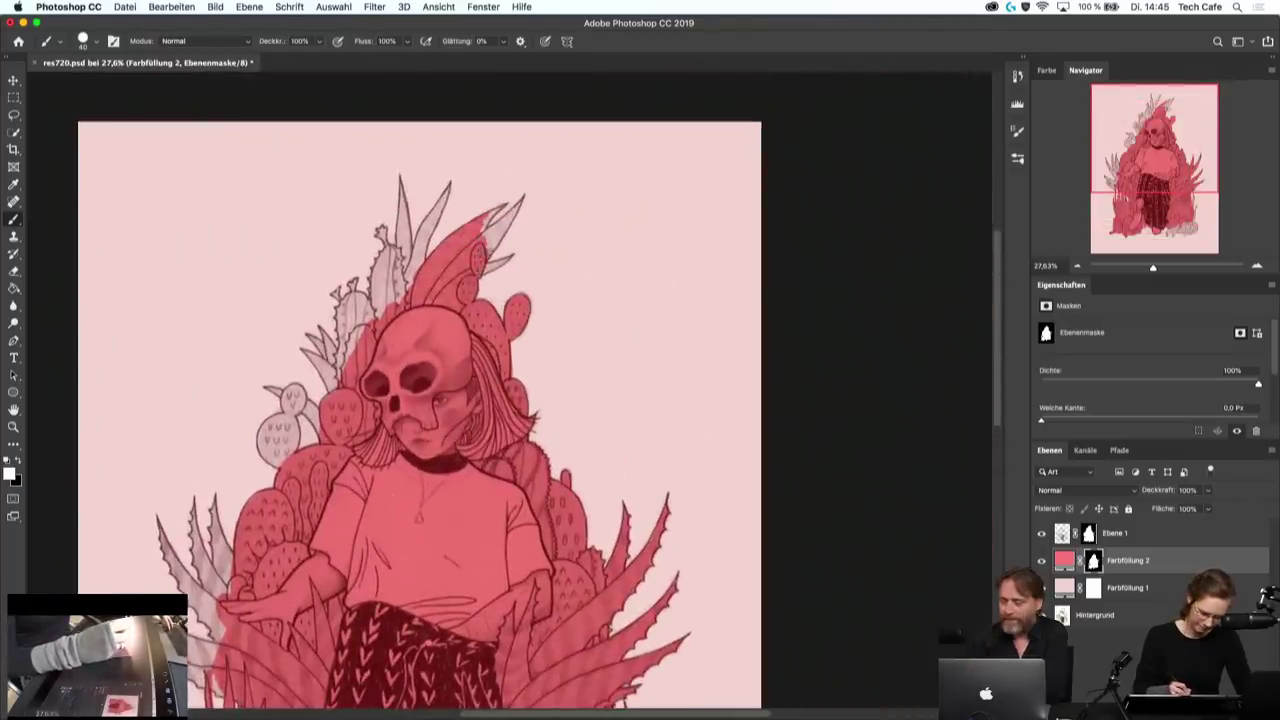
left_click_drag(488, 228, 505, 248)
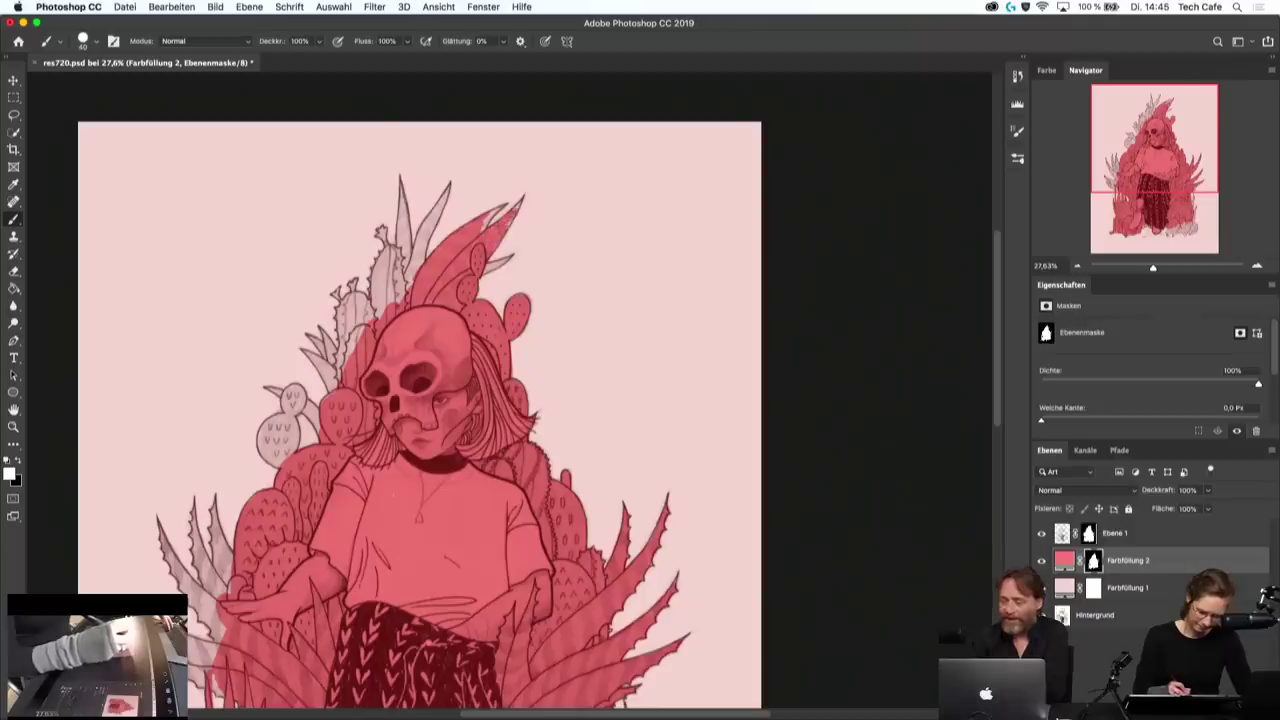
- Reveal red across the upper-left cactus leaf up toward its tip
key("x")
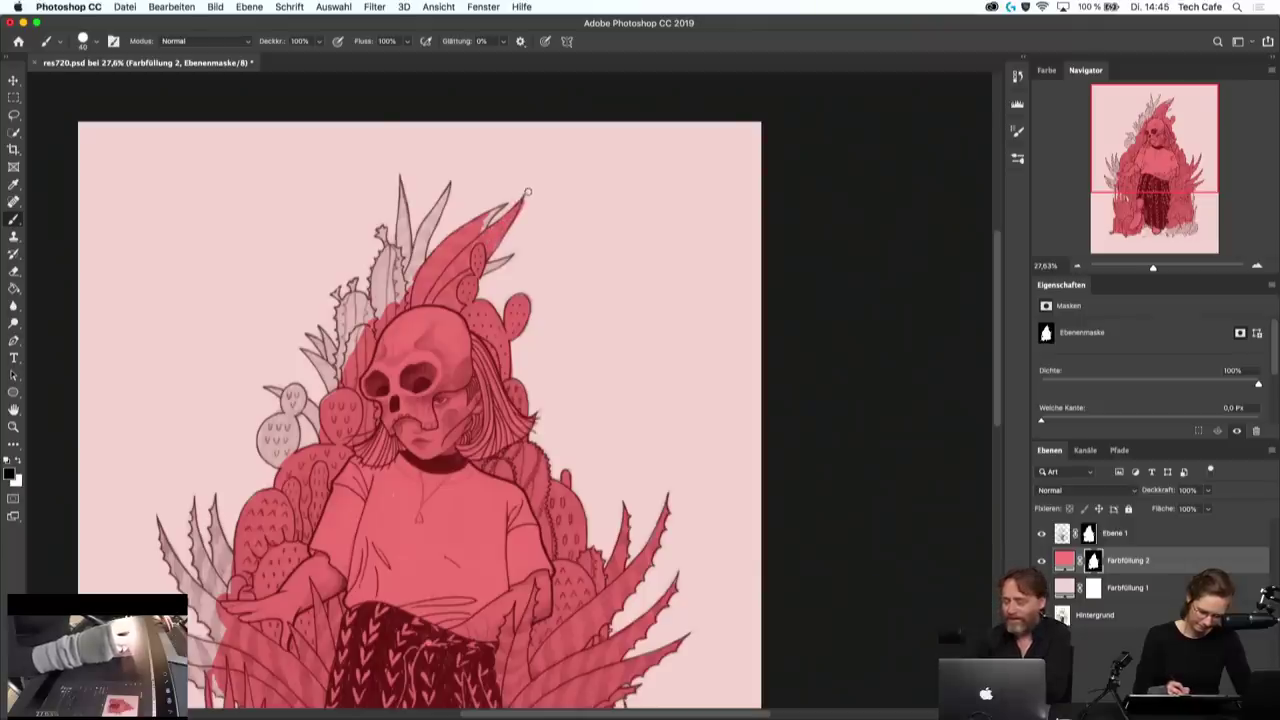
key("x")
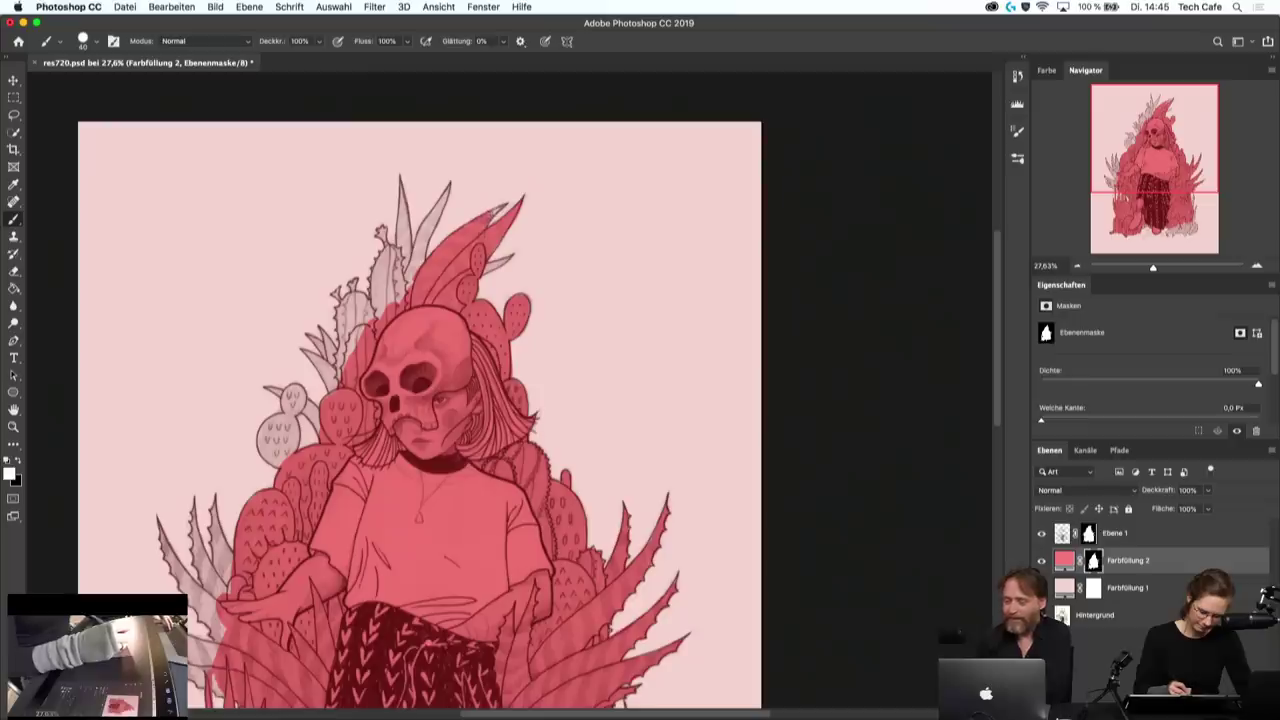
key("x")
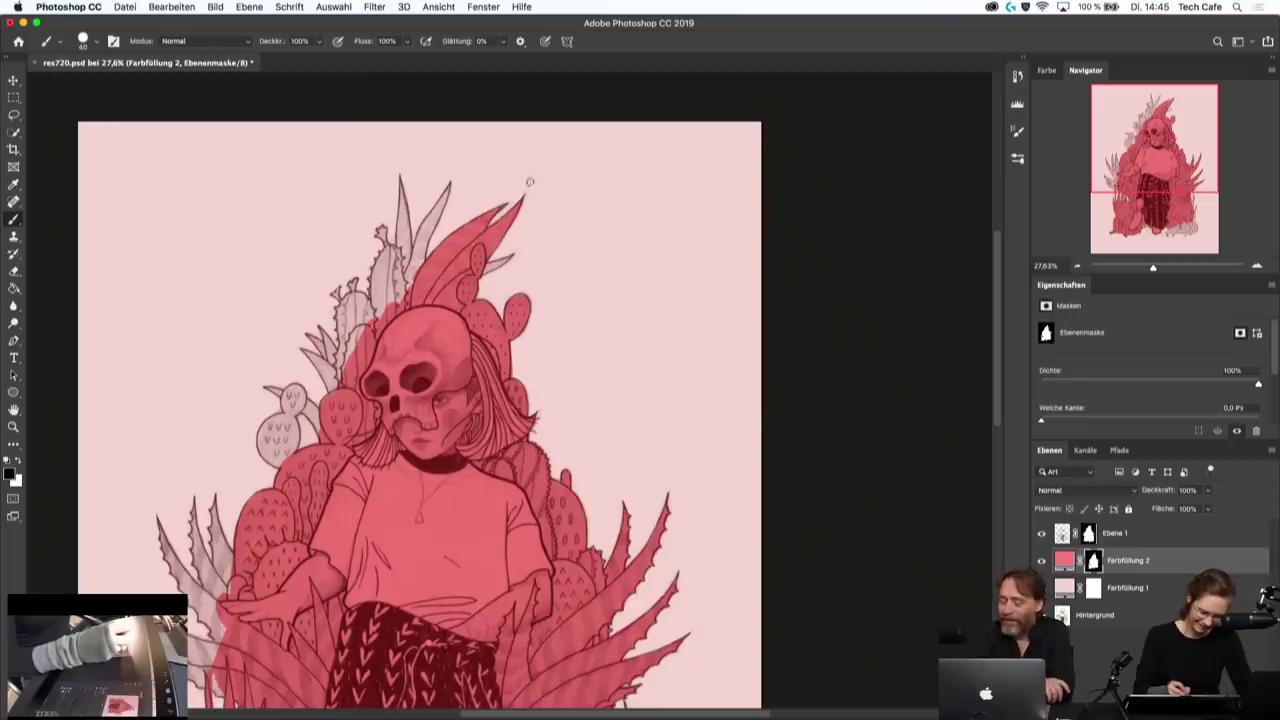
key("x")
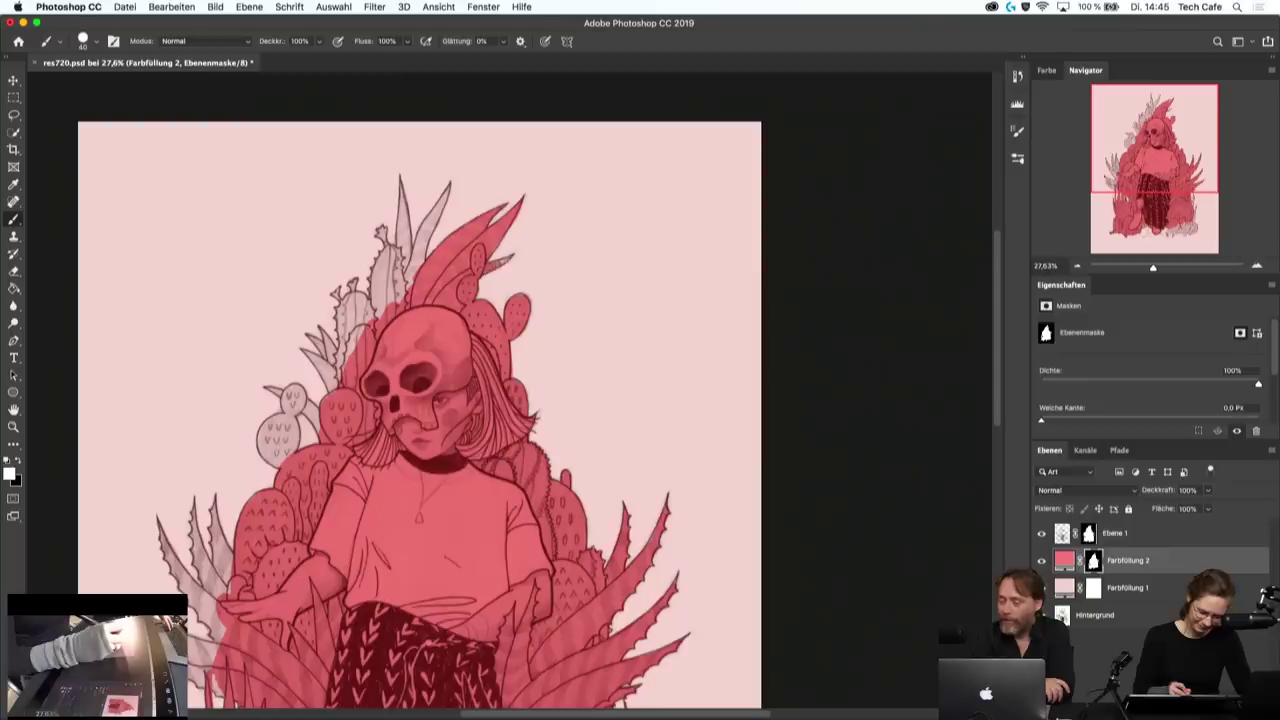
key("x")
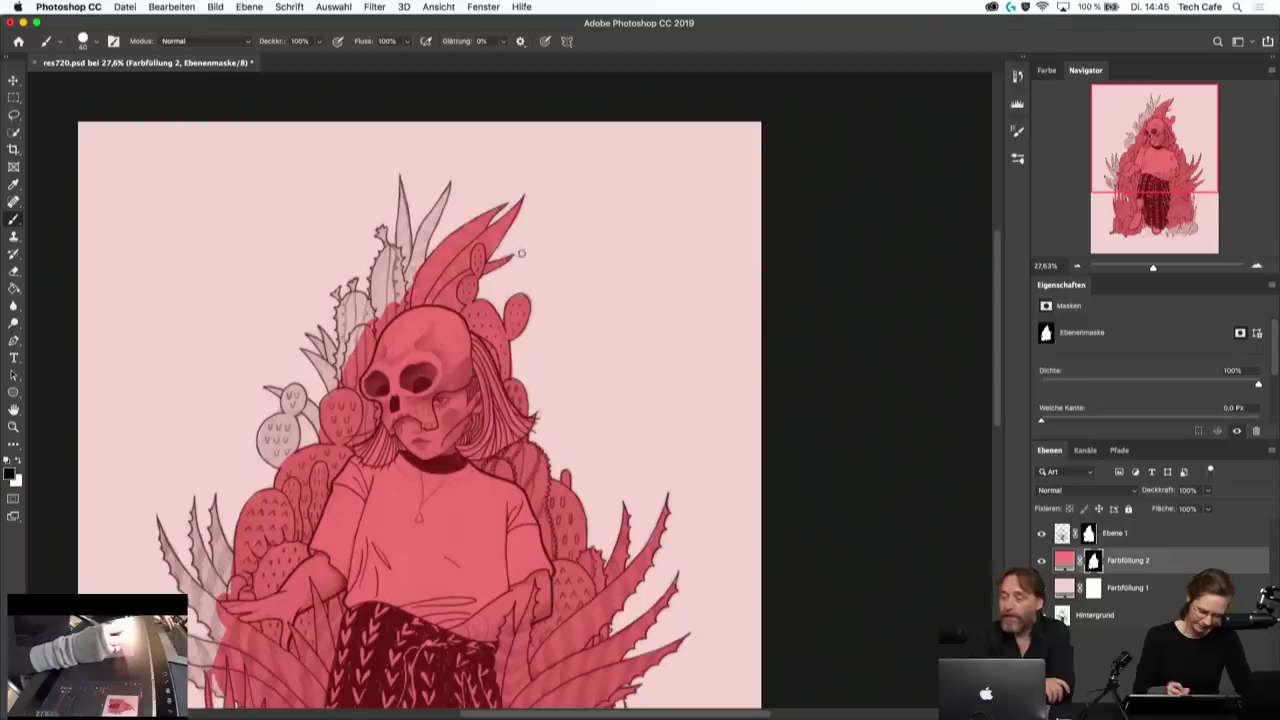
key("x")
left_click_drag(414, 248, 380, 318)
left_click_drag(382, 274, 370, 320)
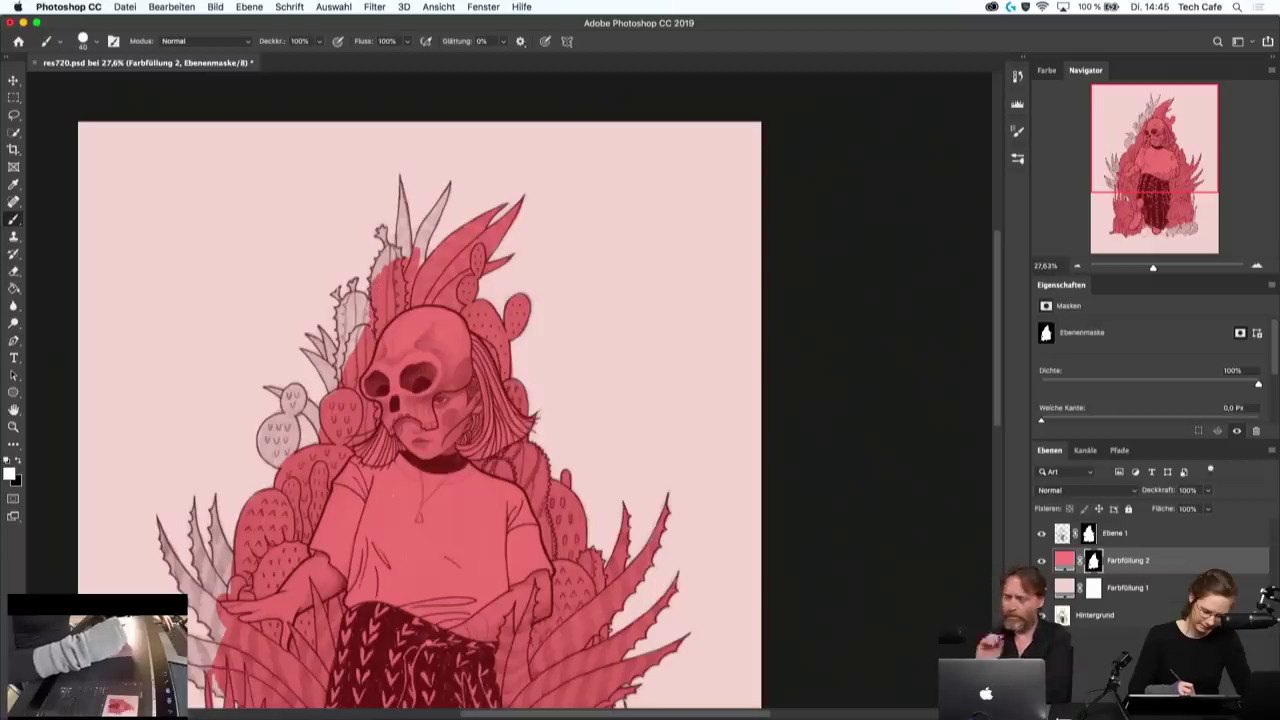
left_click_drag(420, 262, 434, 200)
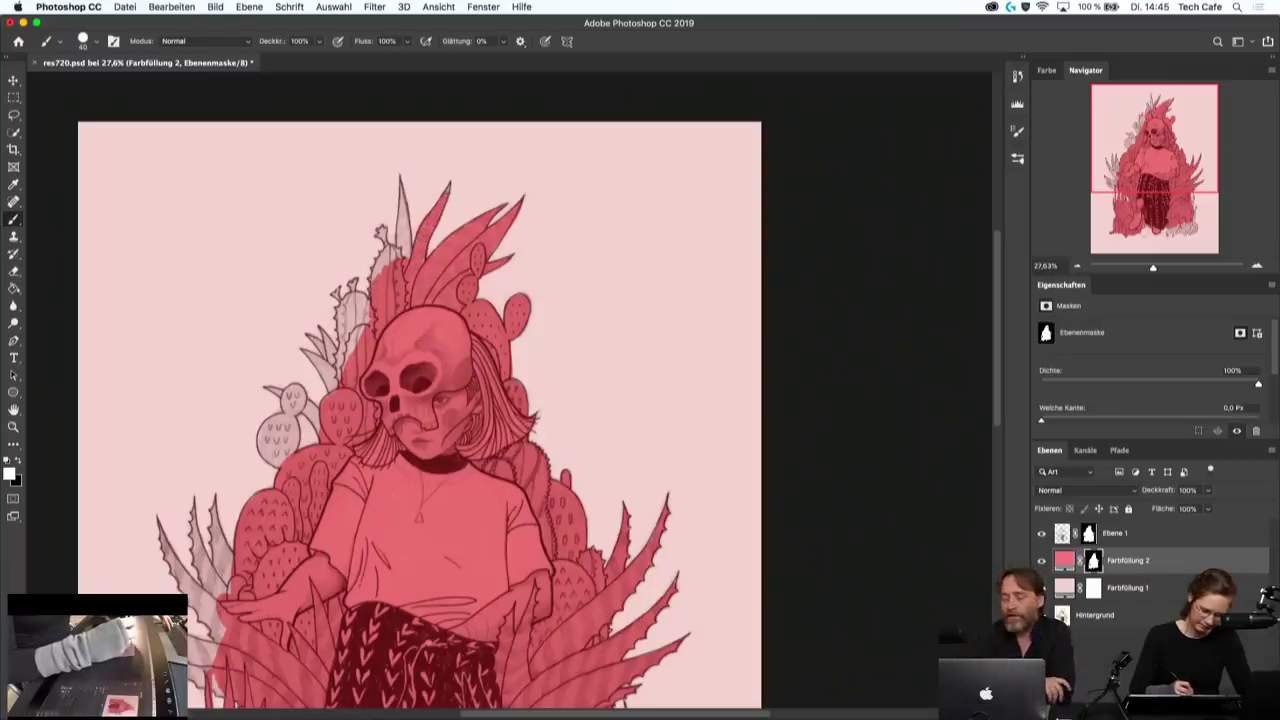
- Check the brush presets and settings, undo a zigzag test stroke, and zoom in
right_click(626, 248)
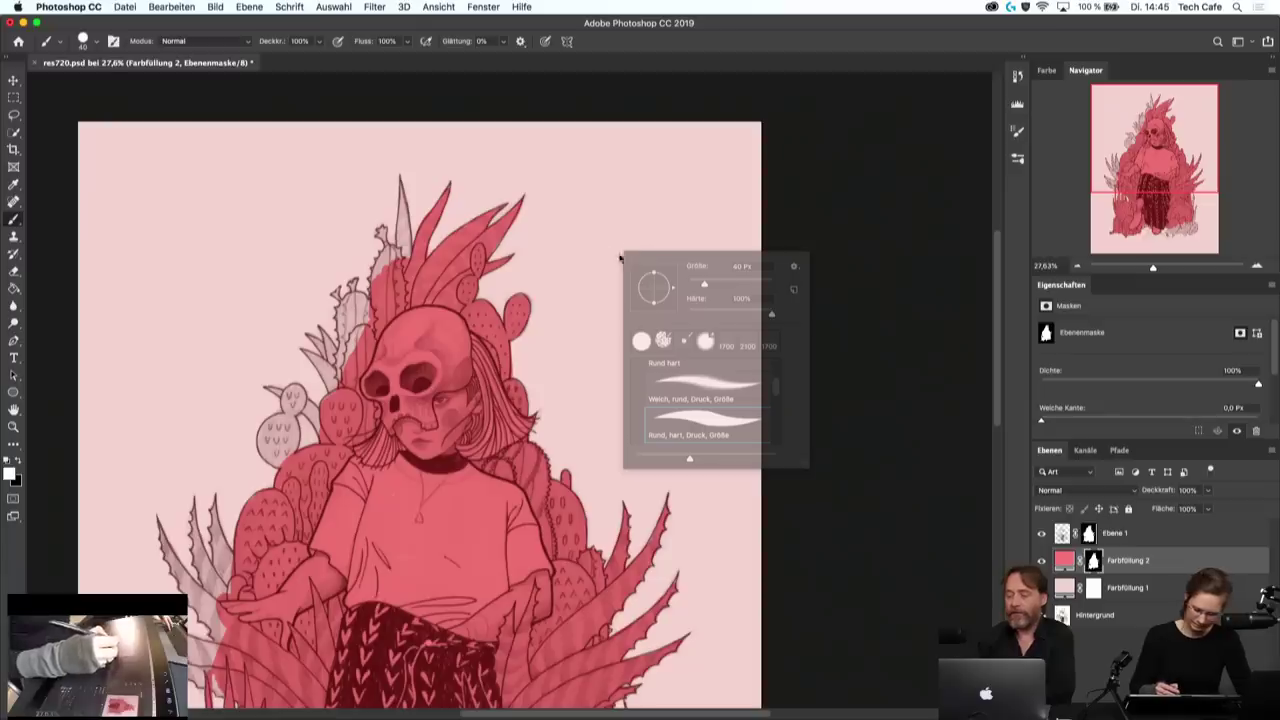
left_click(1017, 158)
left_click(1017, 130)
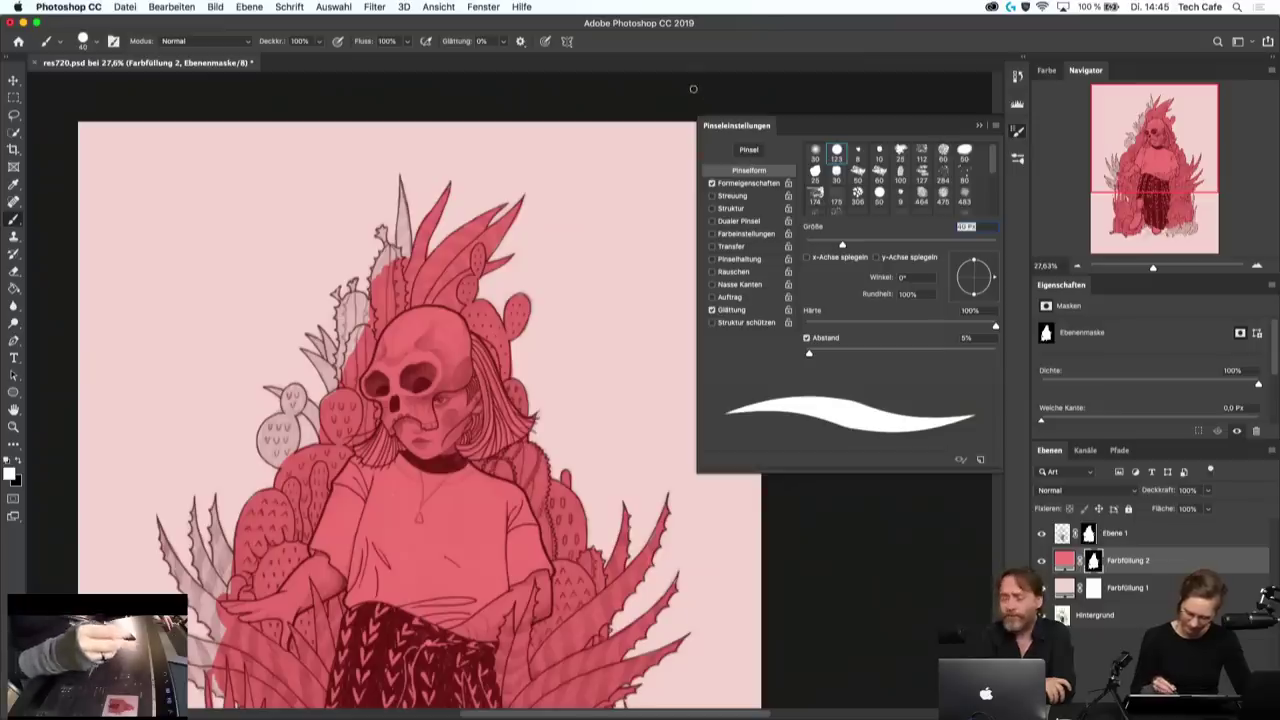
left_click(604, 241)
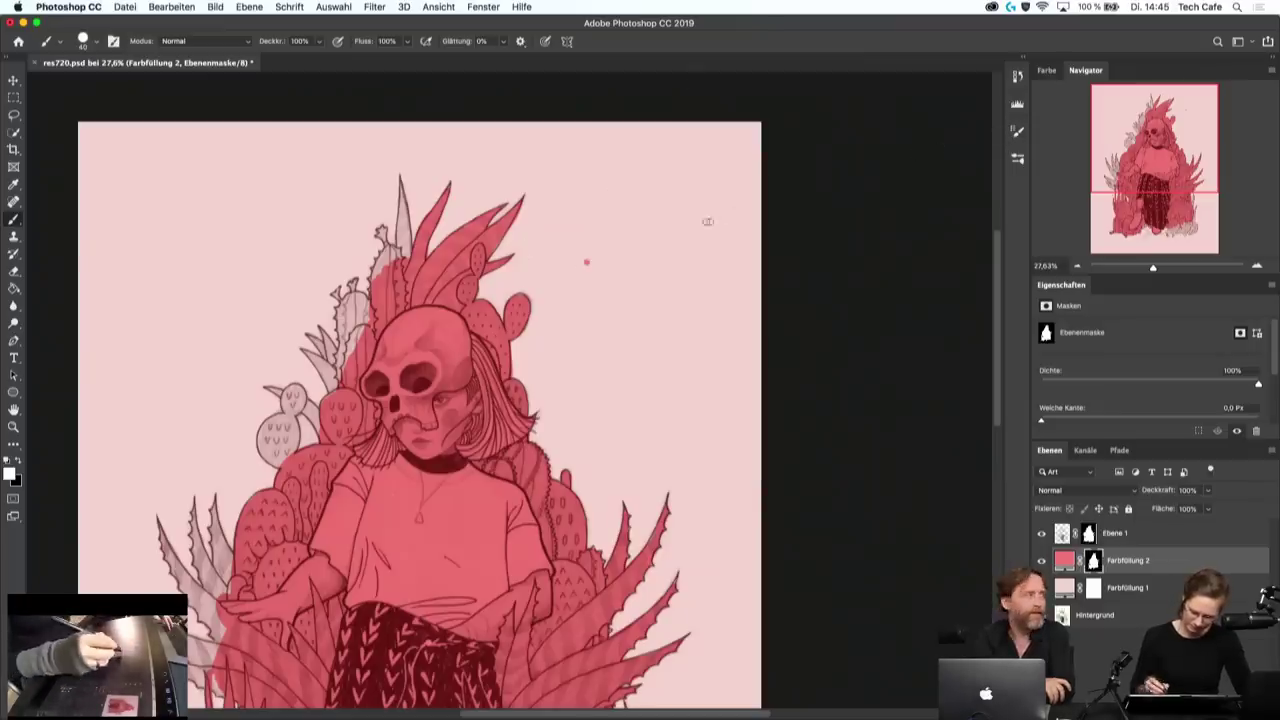
left_click_drag(710, 218, 665, 388)
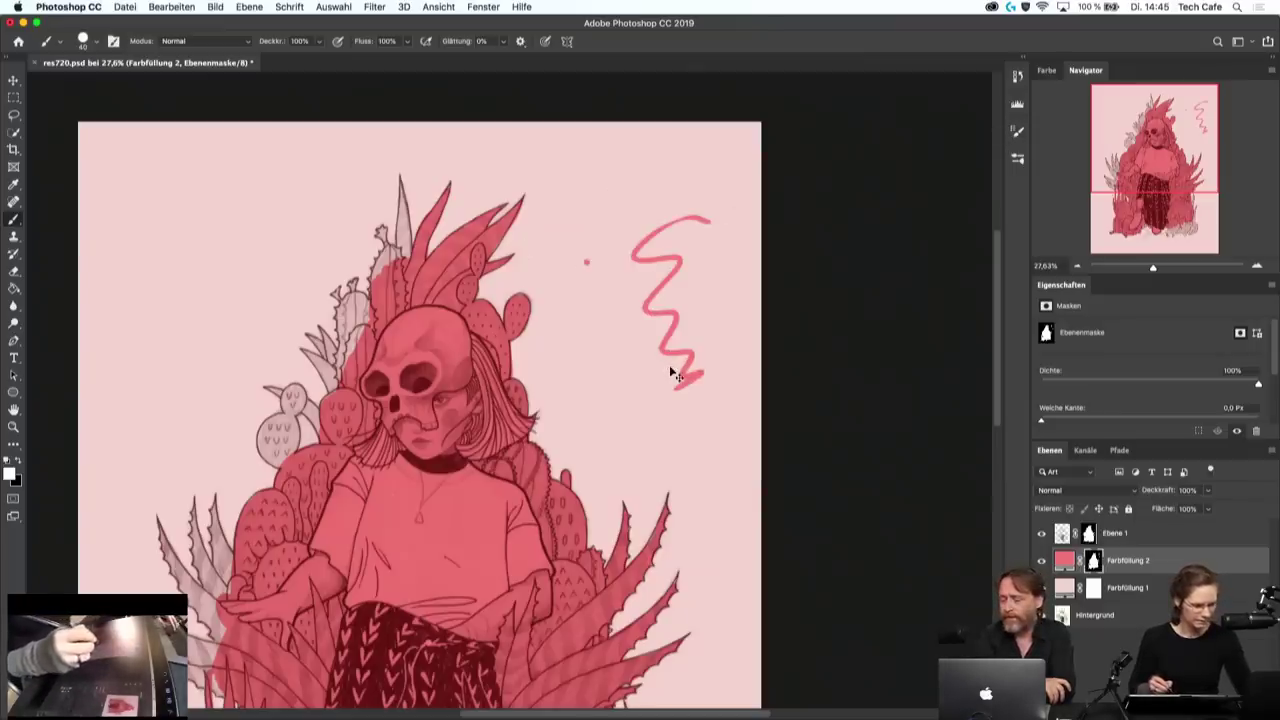
key("ctrl+alt+z")
key("ctrl+alt+z")
scroll(355, 330, "up", 2)
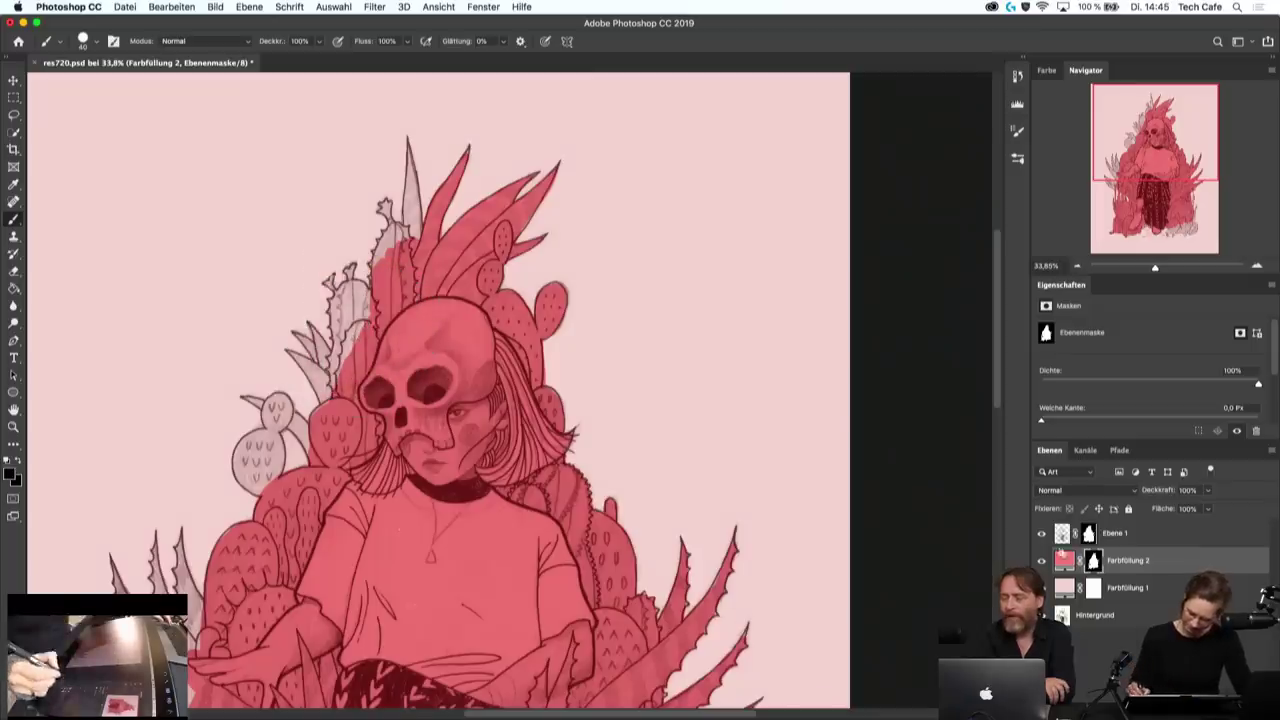
- Paint red over the cactus left of the skull, its tip above, and the small pale cactus
key("x")
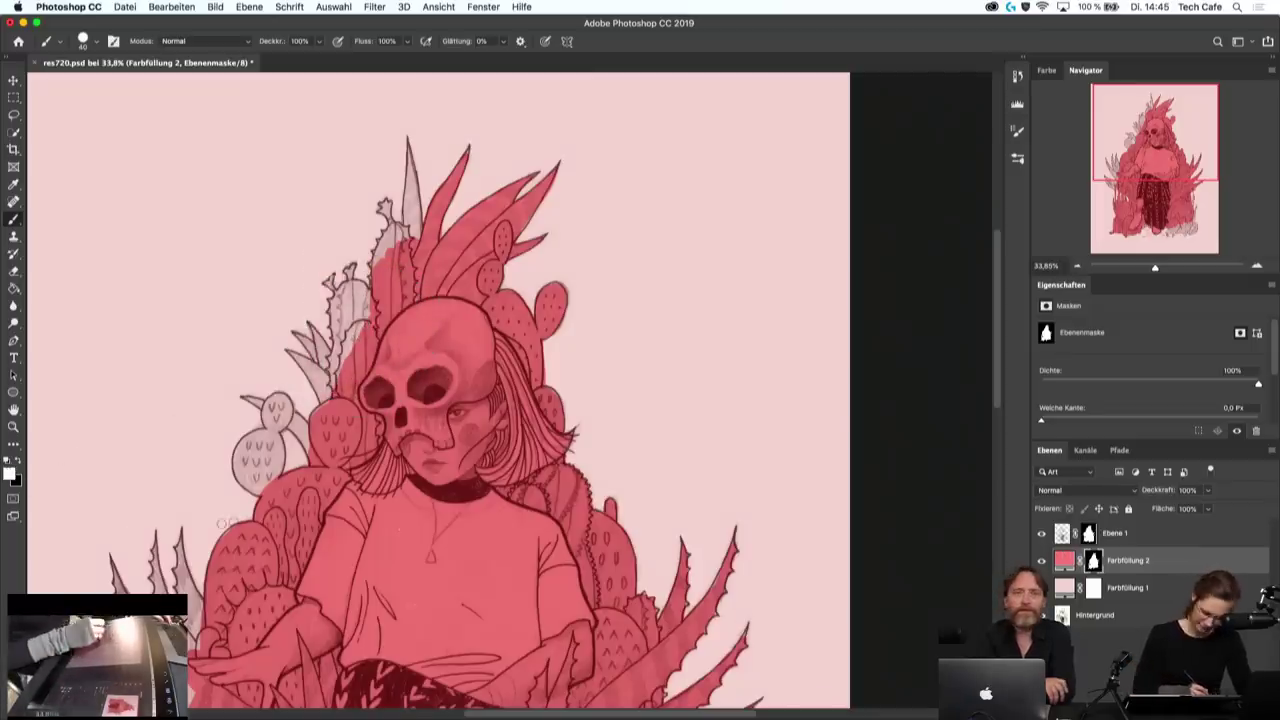
mouse_move(354, 306)
left_mouse_down()
mouse_move(350, 345)
mouse_move(364, 305)
left_mouse_up()
mouse_move(338, 366)
left_mouse_down()
mouse_move(330, 410)
mouse_move(312, 362)
mouse_move(337, 338)
mouse_move(340, 287)
mouse_move(362, 288)
left_mouse_up()
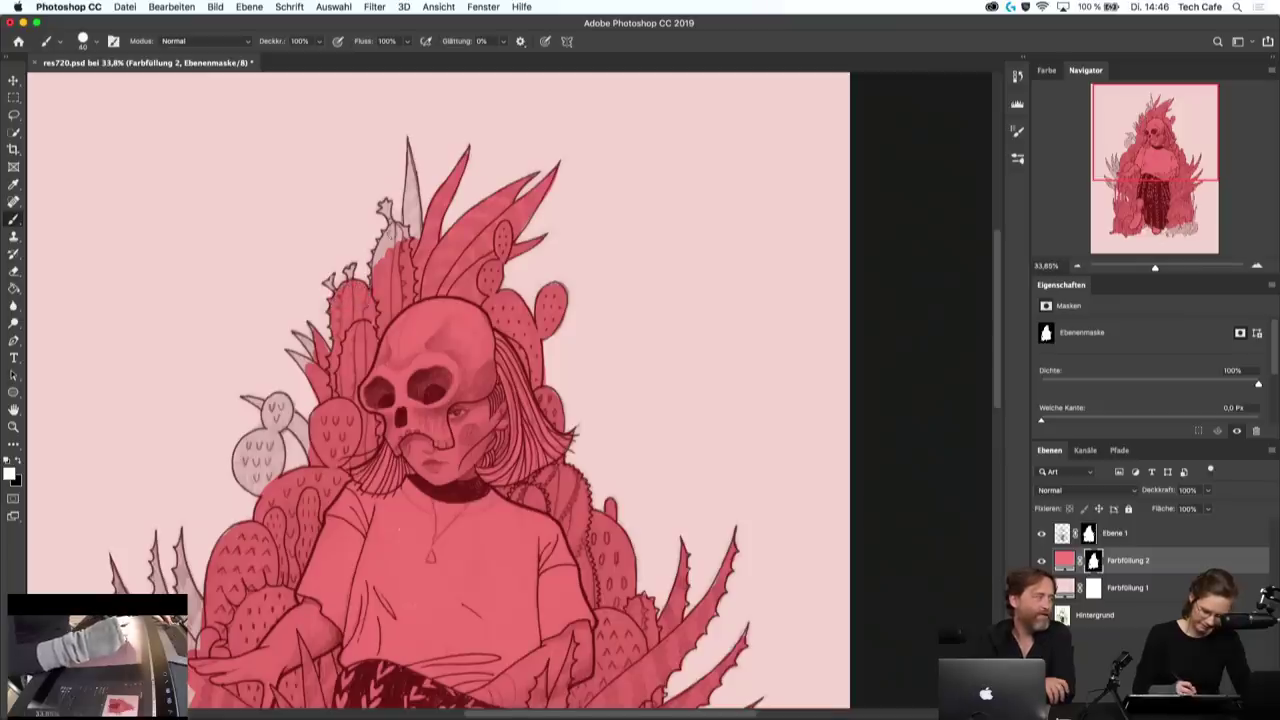
left_click_drag(394, 246, 412, 192)
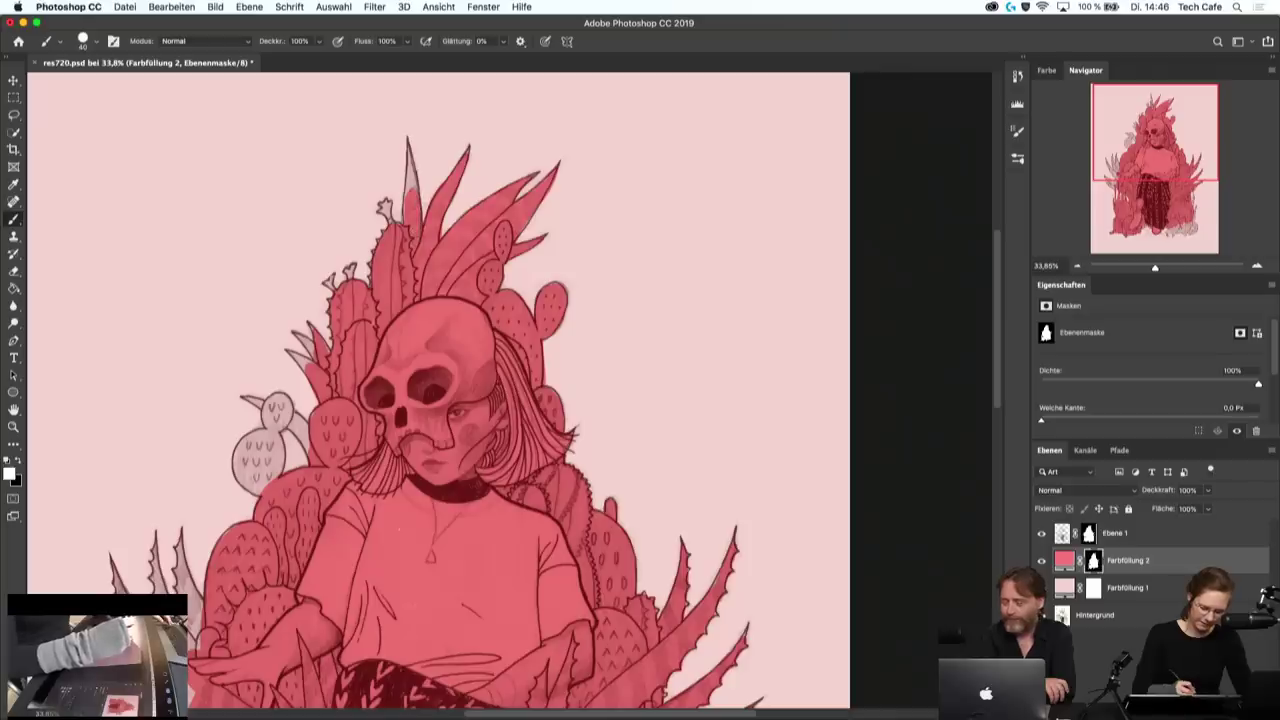
scroll(400, 180, "down", 2)
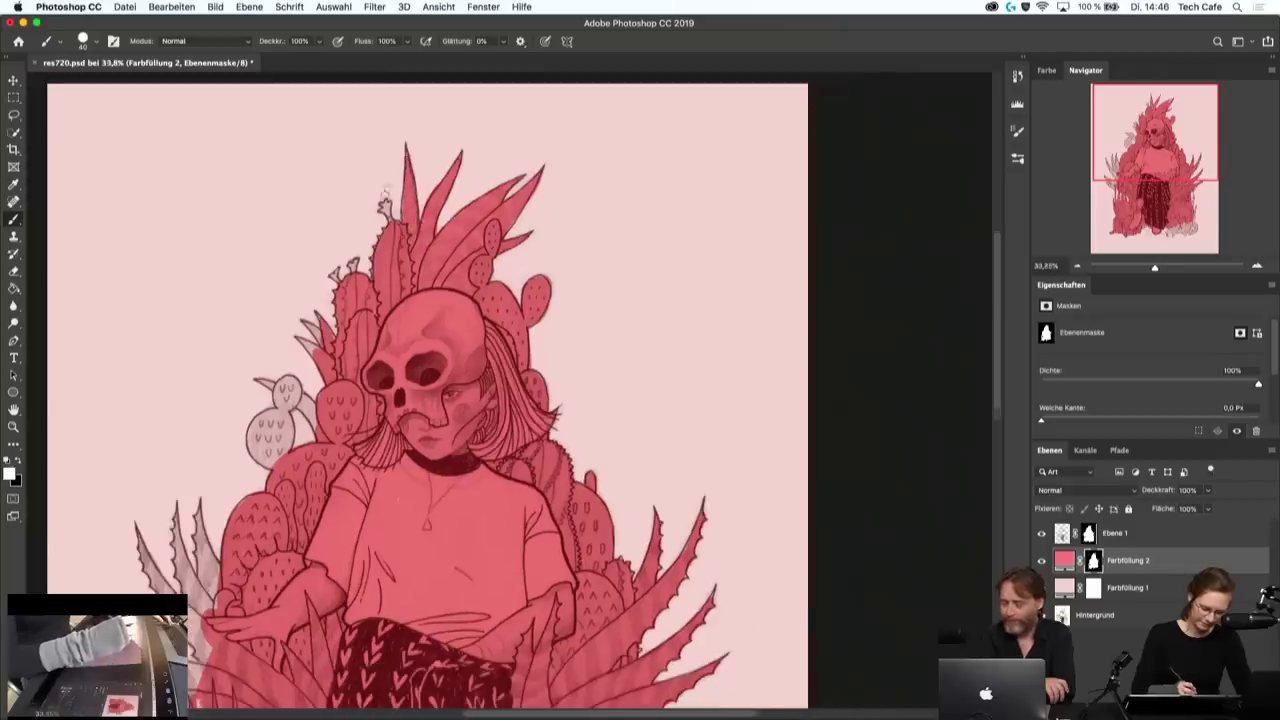
left_click_drag(272, 418, 264, 446)
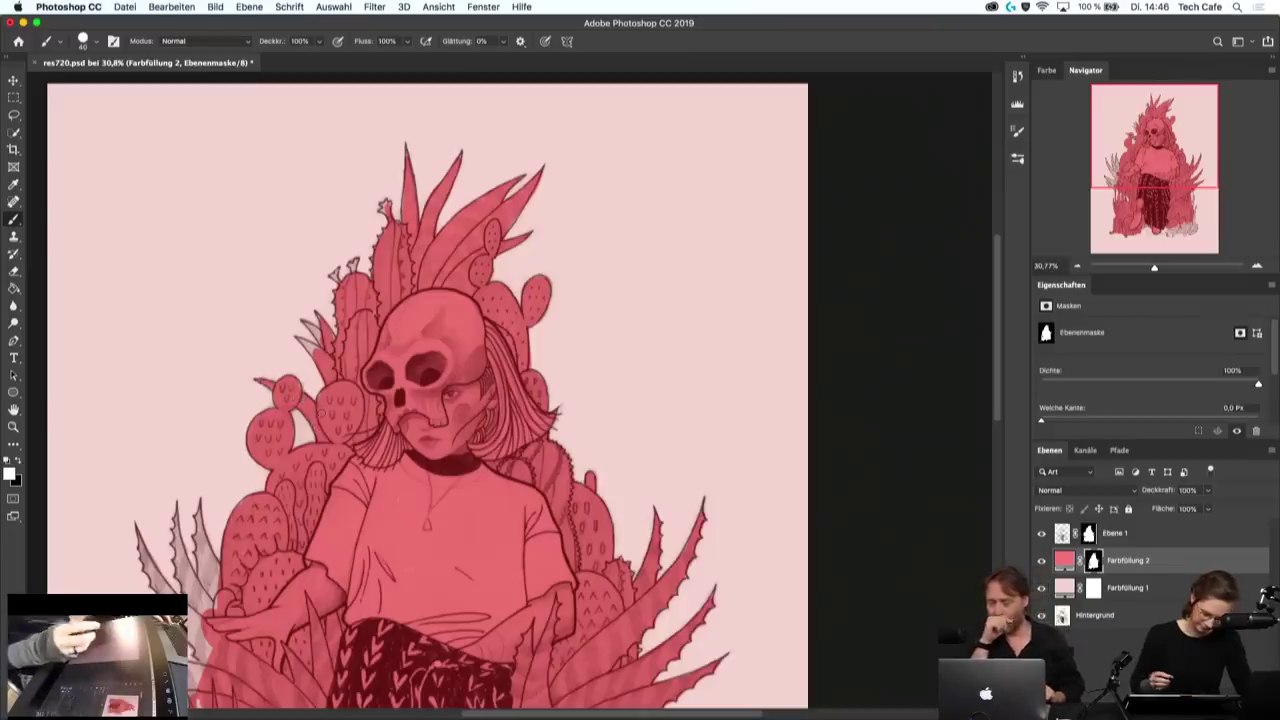
left_click_drag(488, 373, 678, 70)
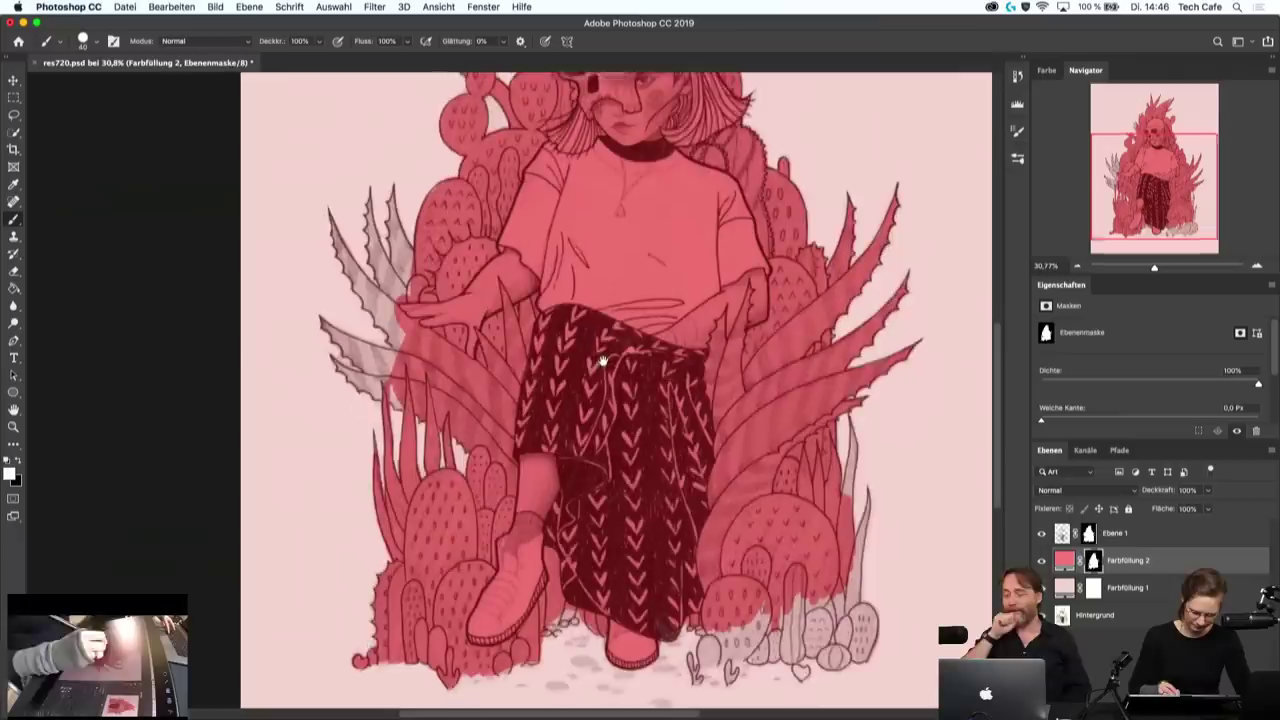
- Cover the pale upper-left agave leaves with the red fill and touch up their edges
left_click_drag(380, 306, 410, 252)
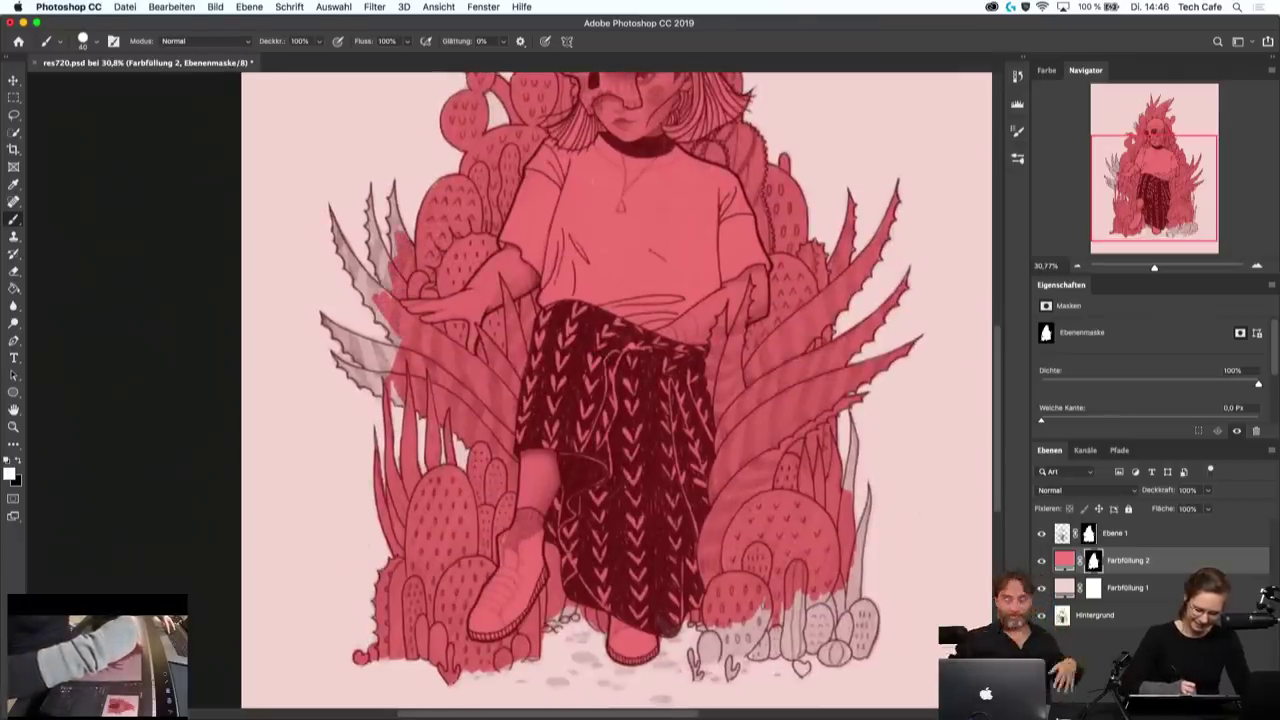
left_click_drag(395, 256, 392, 198)
left_click_drag(380, 278, 376, 244)
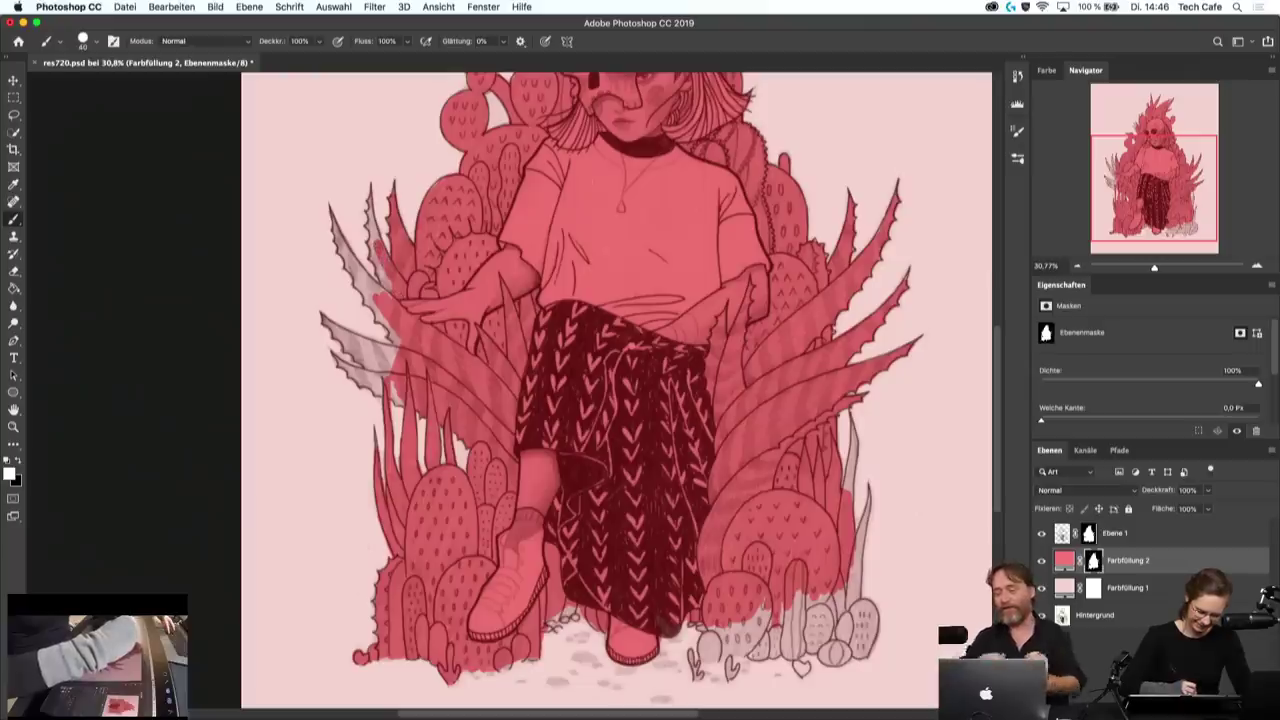
left_click_drag(384, 296, 380, 256)
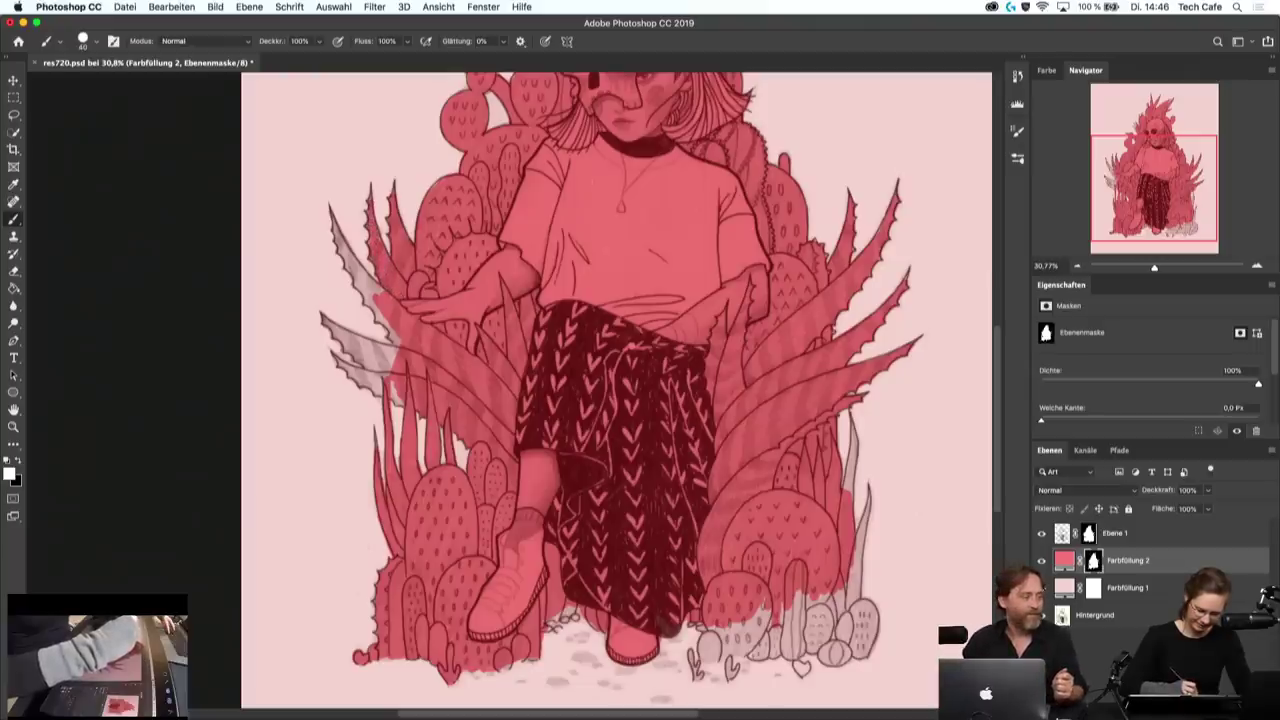
left_click_drag(362, 278, 332, 222)
mouse_move(376, 294)
left_mouse_down()
mouse_move(362, 270)
mouse_move(354, 280)
left_mouse_up()
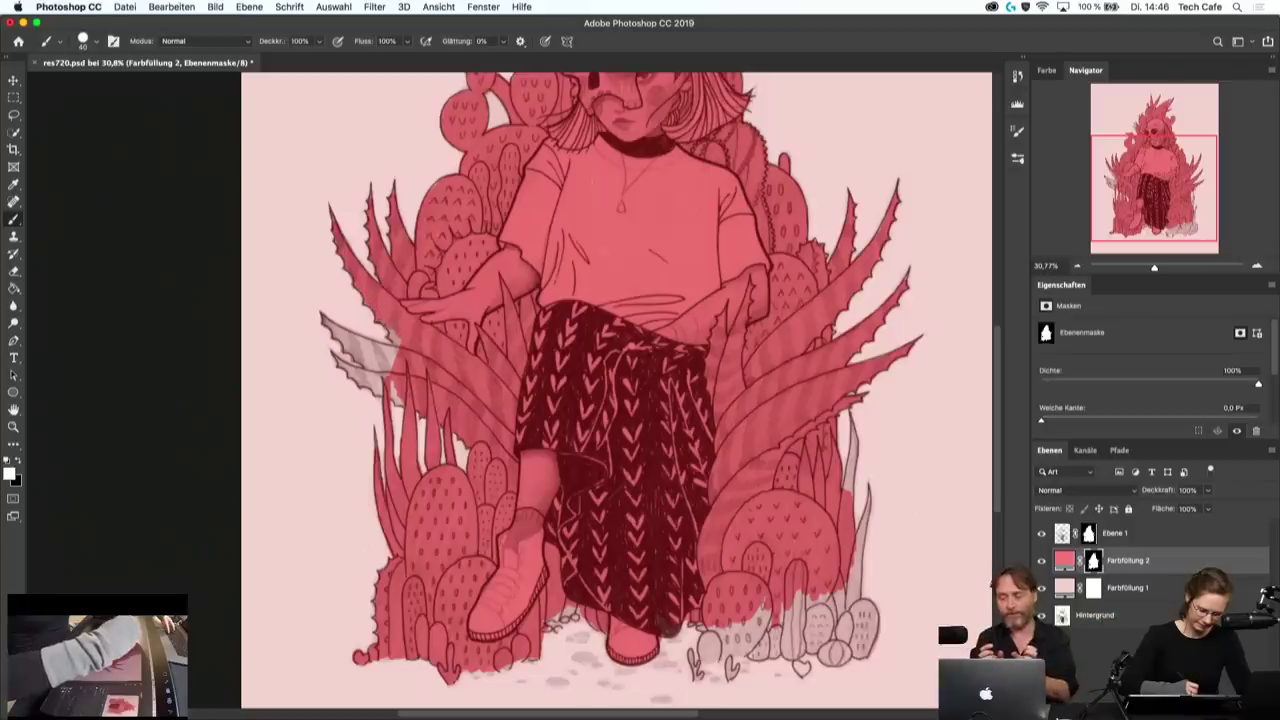
mouse_move(394, 354)
left_mouse_down()
mouse_move(372, 380)
mouse_move(403, 405)
left_mouse_up()
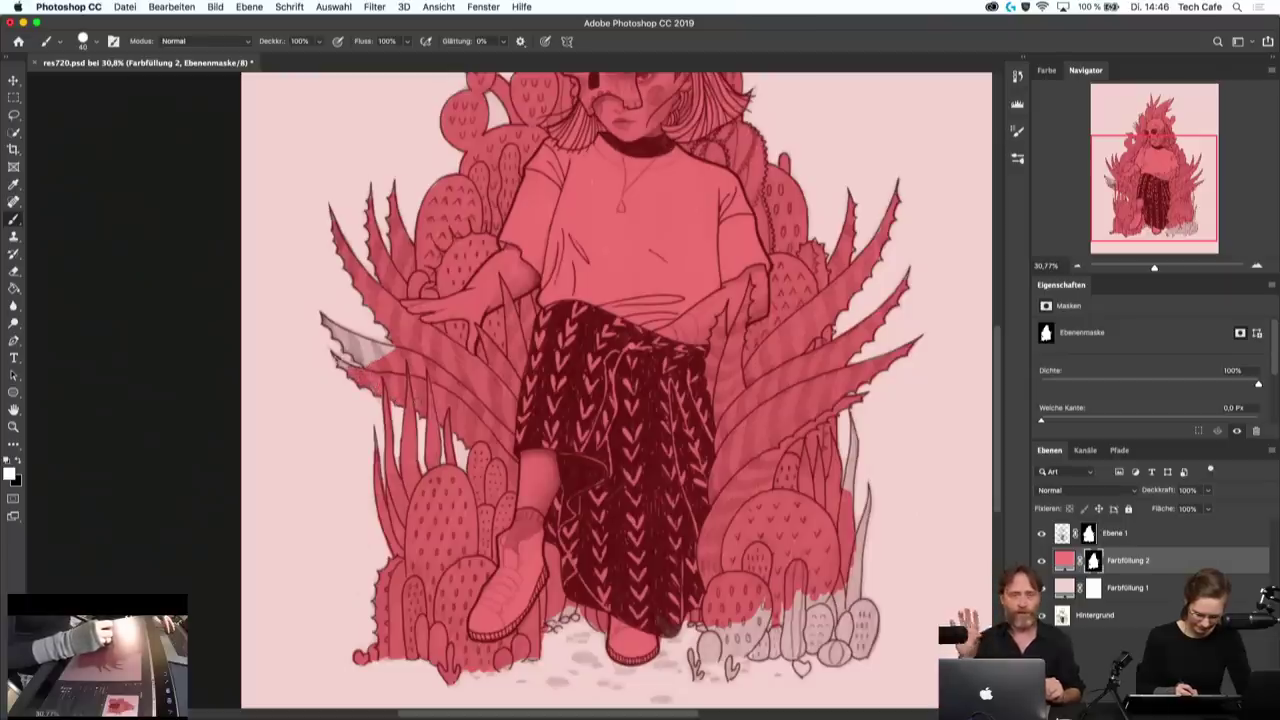
left_click_drag(348, 352, 342, 358)
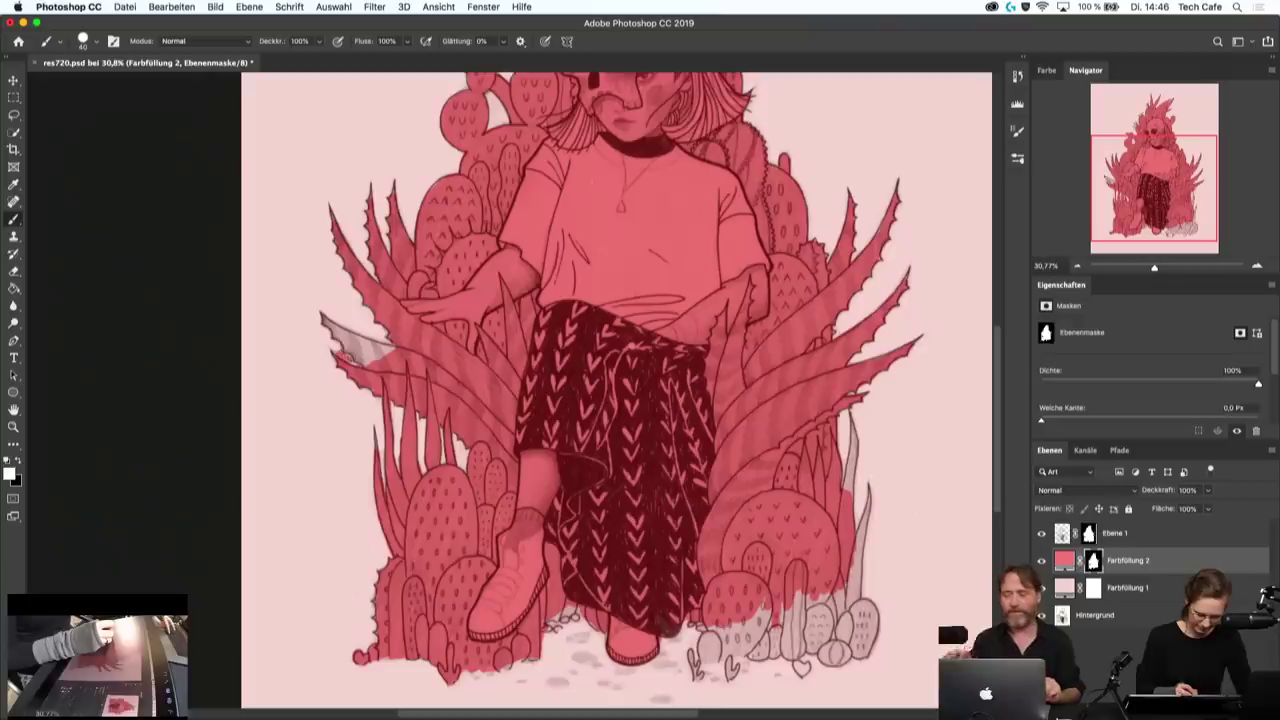
key("x")
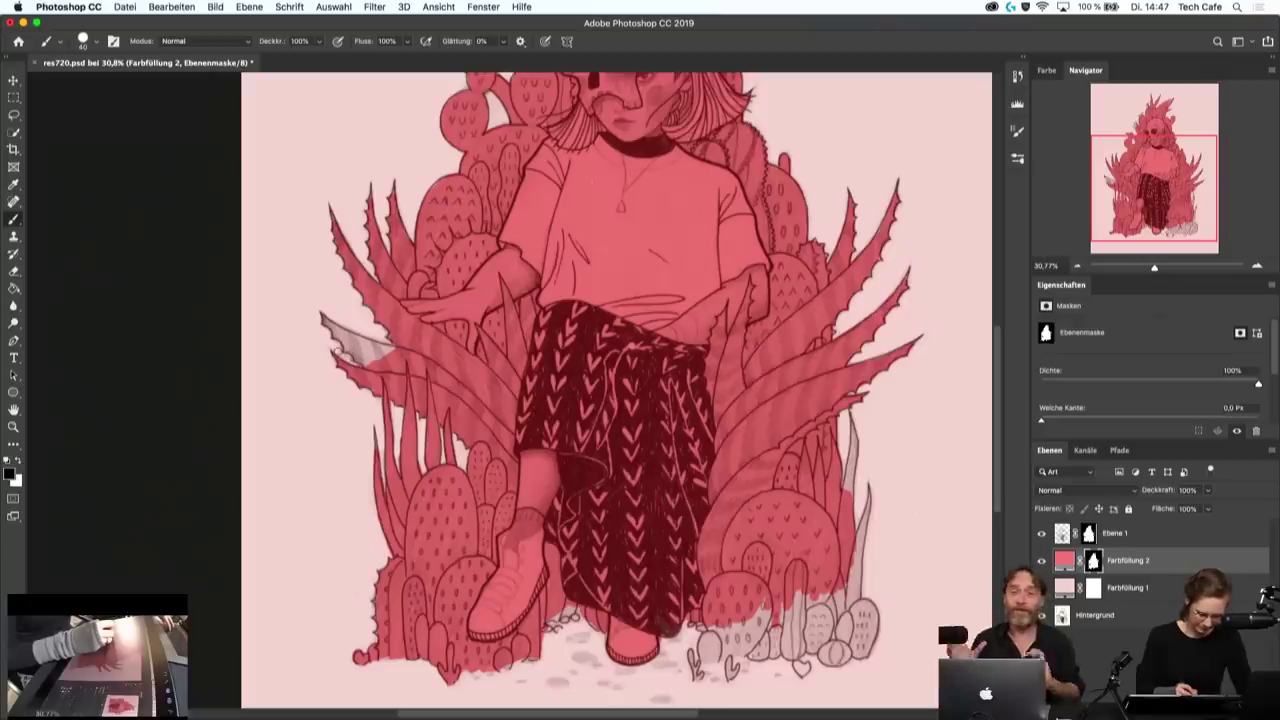
key("x")
mouse_move(354, 350)
left_mouse_down()
mouse_move(368, 354)
mouse_move(326, 320)
mouse_move(345, 345)
left_mouse_up()
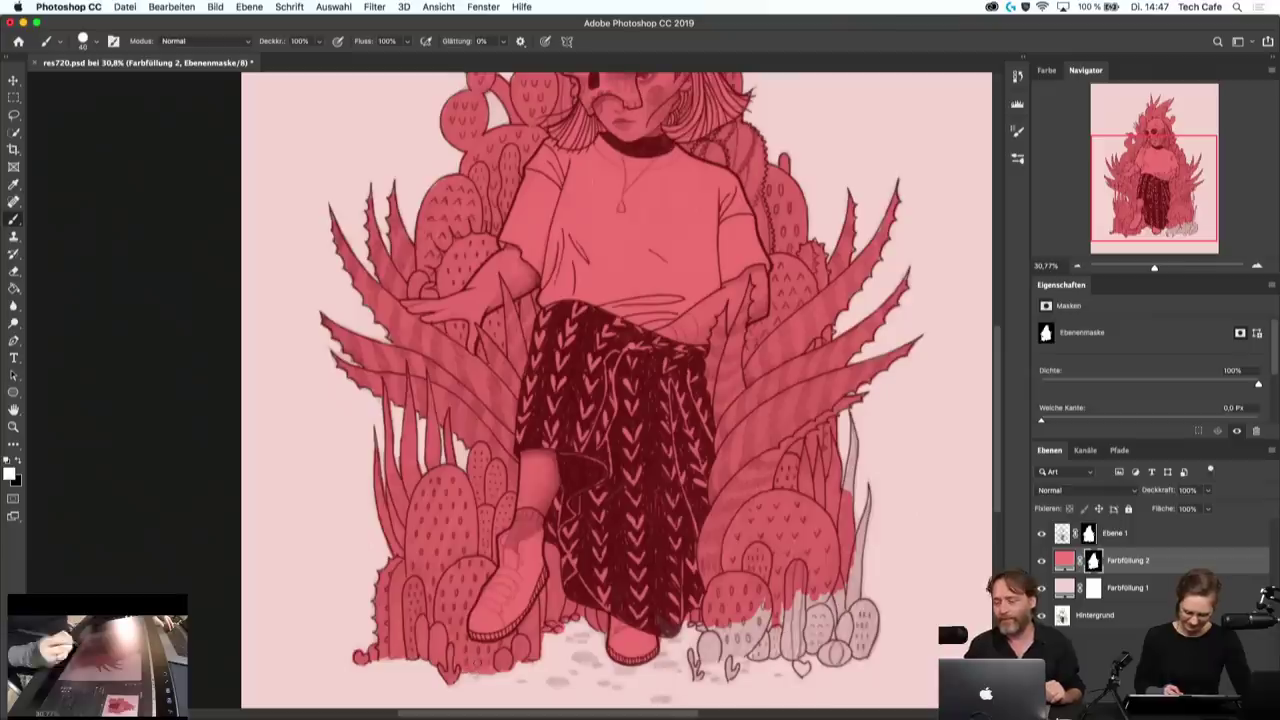
- Paint the pale cacti and small bulbs at the bottom right with the fill colour
mouse_move(726, 634)
left_mouse_down()
mouse_move(800, 606)
mouse_move(822, 640)
mouse_move(798, 598)
left_mouse_up()
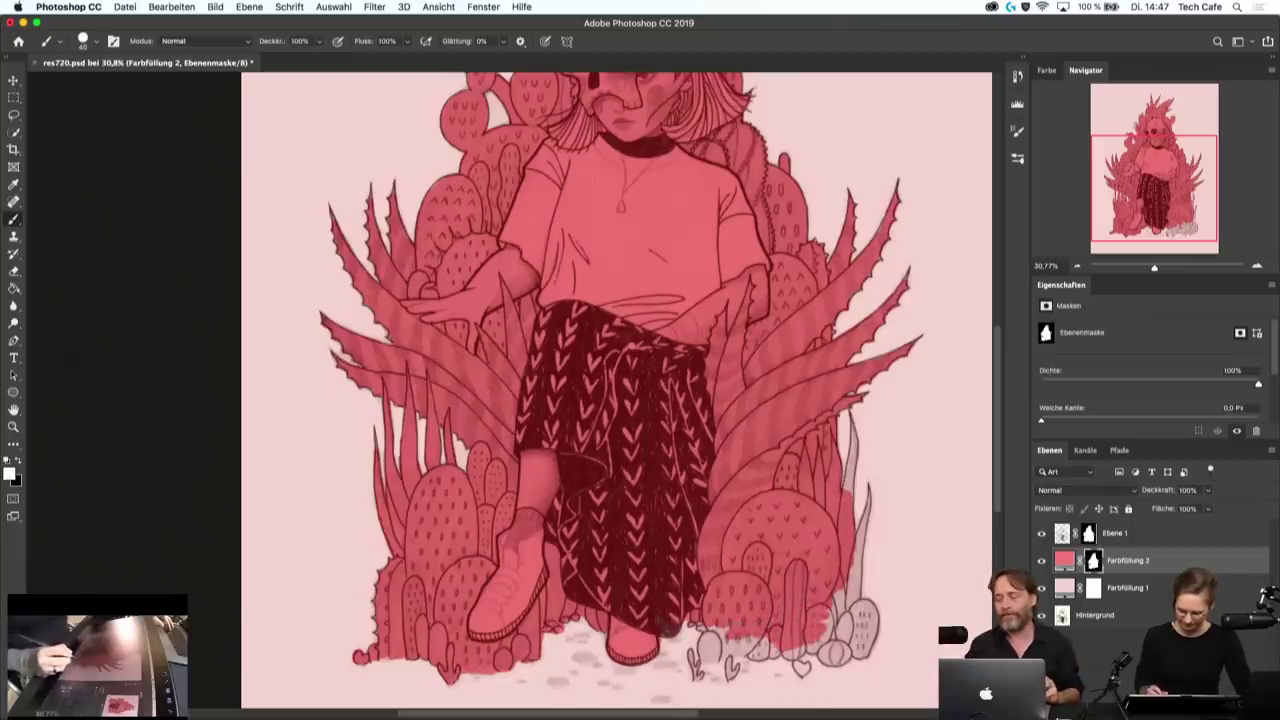
mouse_move(720, 640)
left_mouse_down()
mouse_move(756, 654)
mouse_move(716, 630)
left_mouse_up()
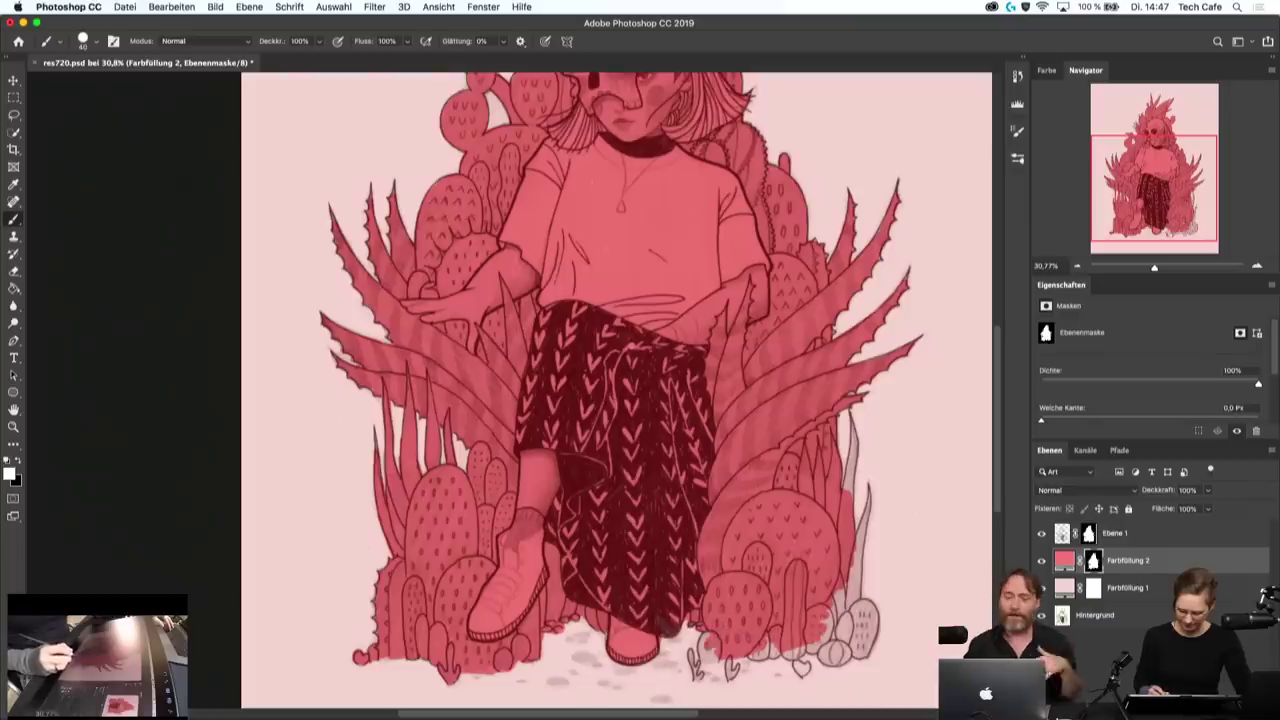
mouse_move(706, 636)
left_mouse_down()
mouse_move(706, 664)
mouse_move(712, 648)
left_mouse_up()
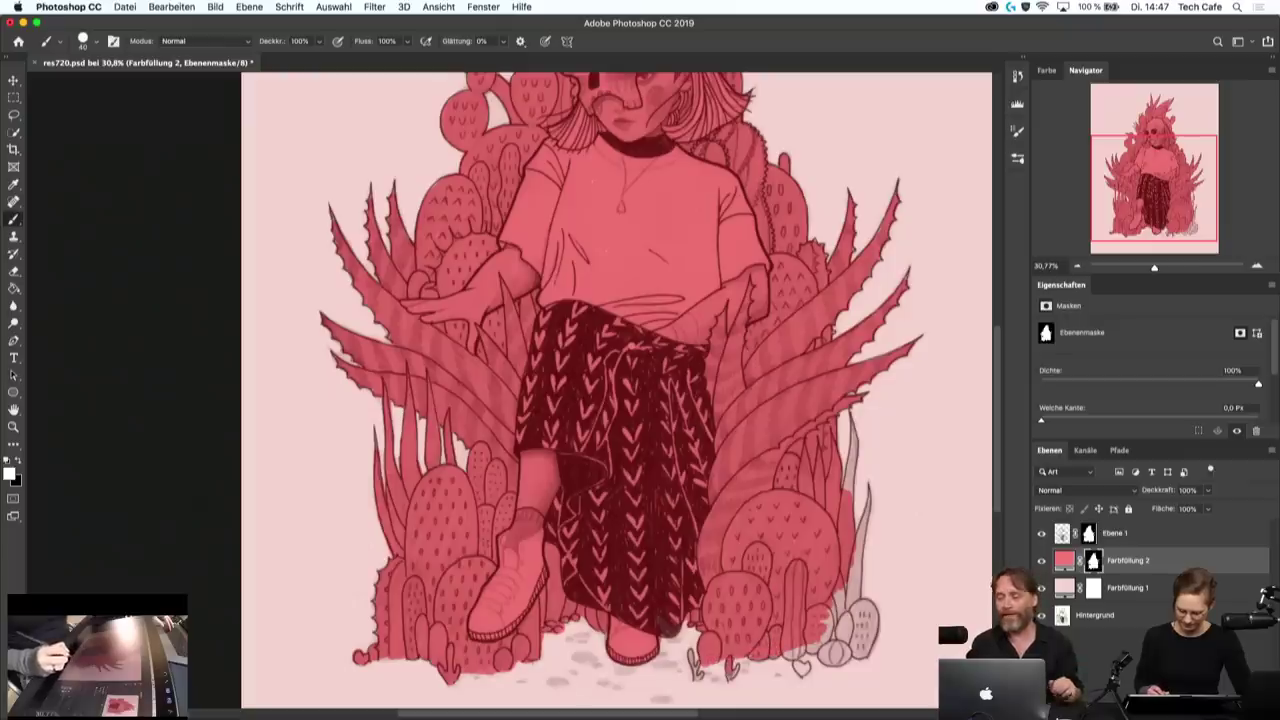
left_click_drag(693, 650, 694, 670)
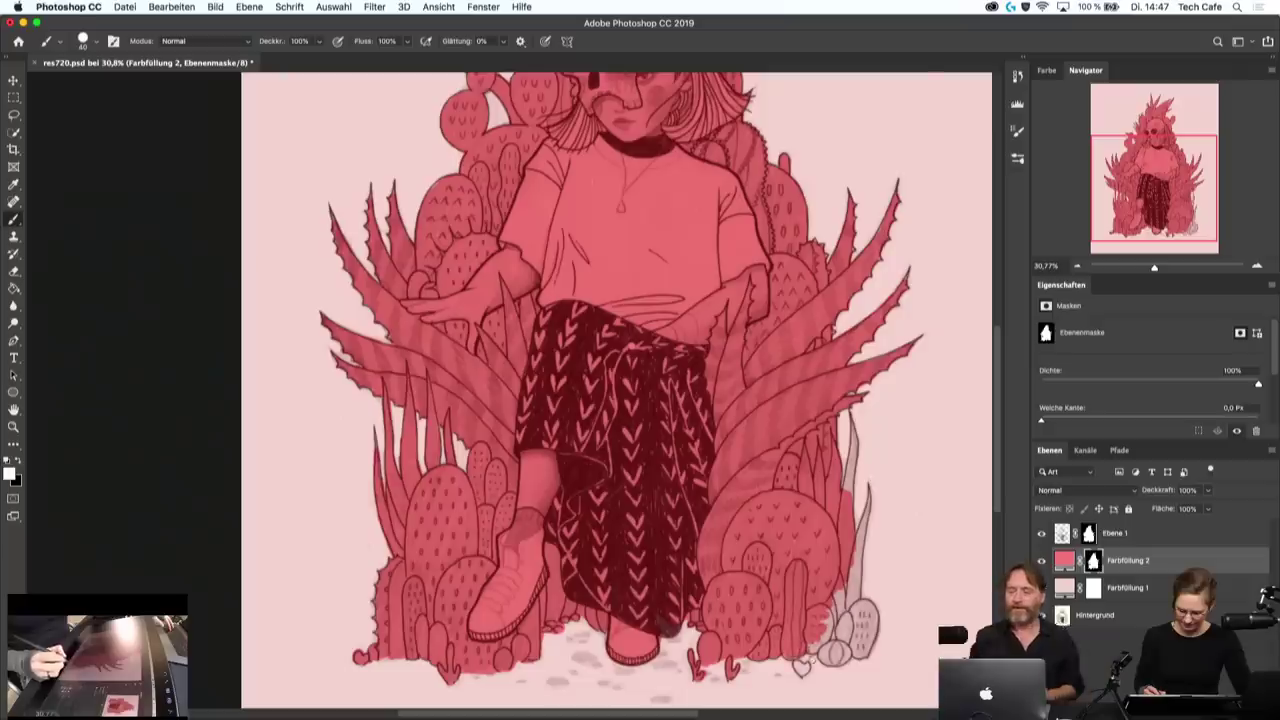
left_click_drag(804, 662, 816, 646)
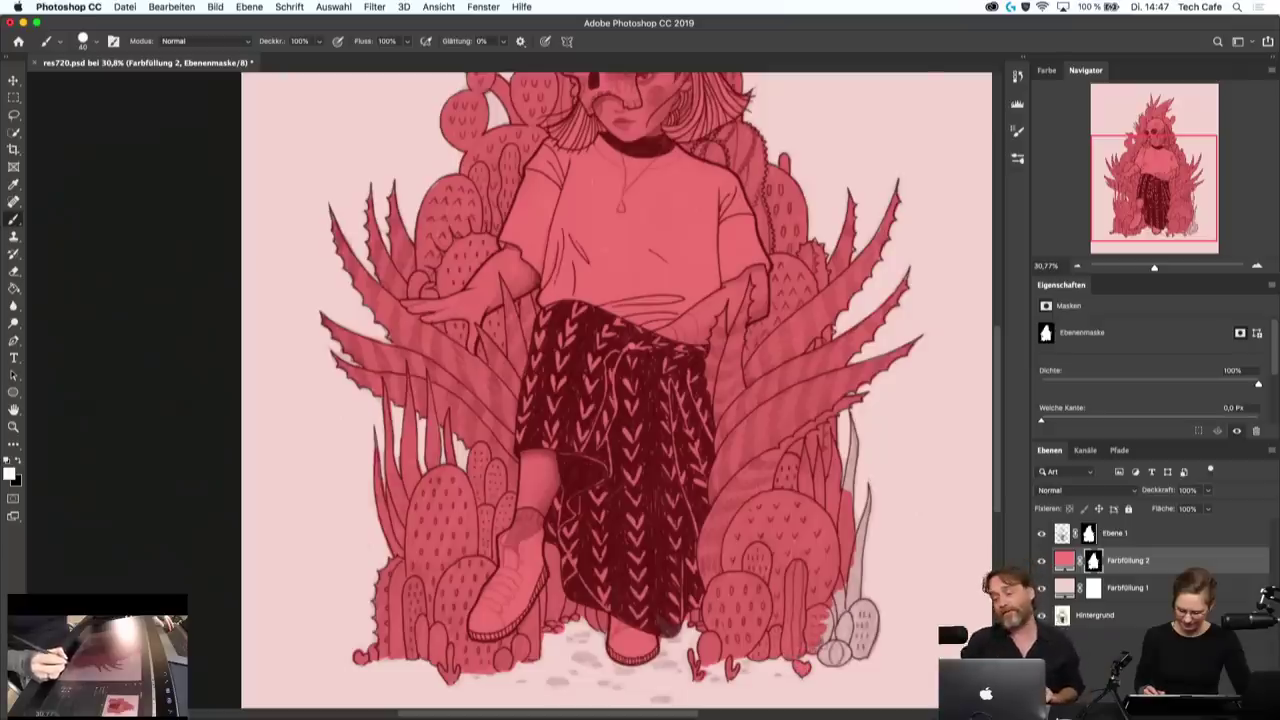
mouse_move(840, 600)
left_mouse_down()
mouse_move(835, 655)
mouse_move(852, 660)
left_mouse_up()
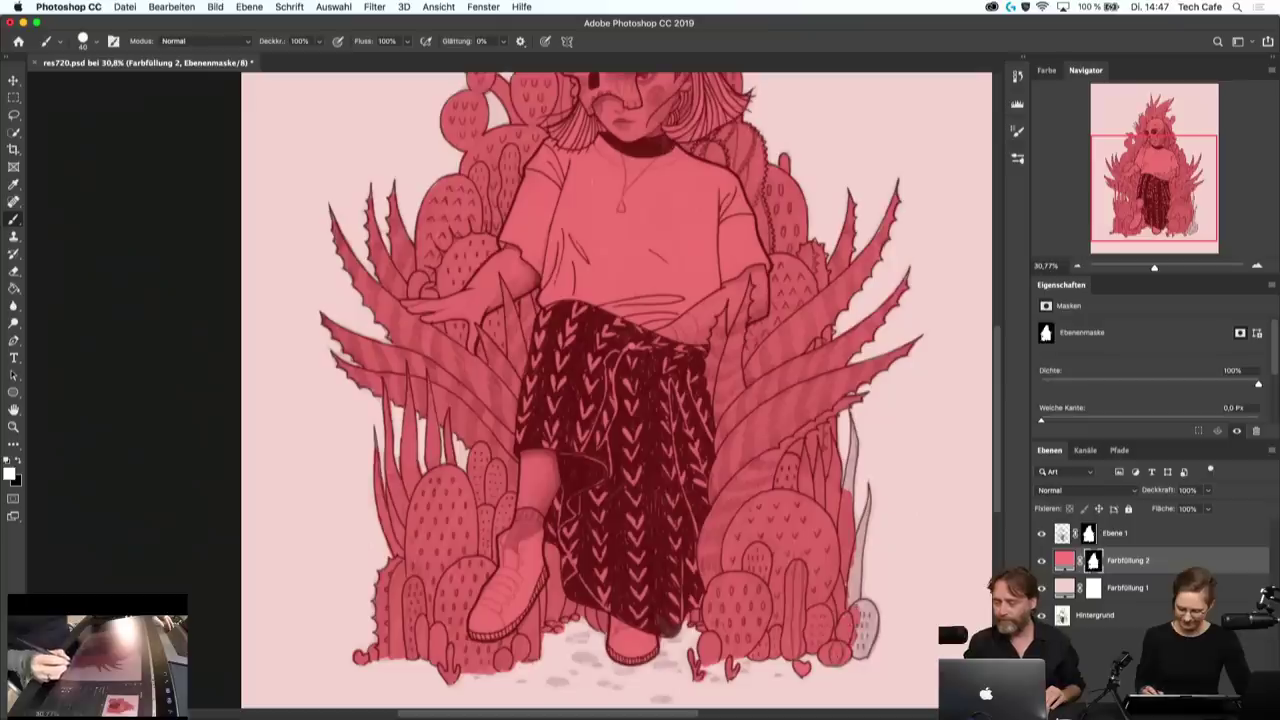
mouse_move(860, 616)
left_mouse_down()
mouse_move(862, 642)
mouse_move(862, 609)
left_mouse_up()
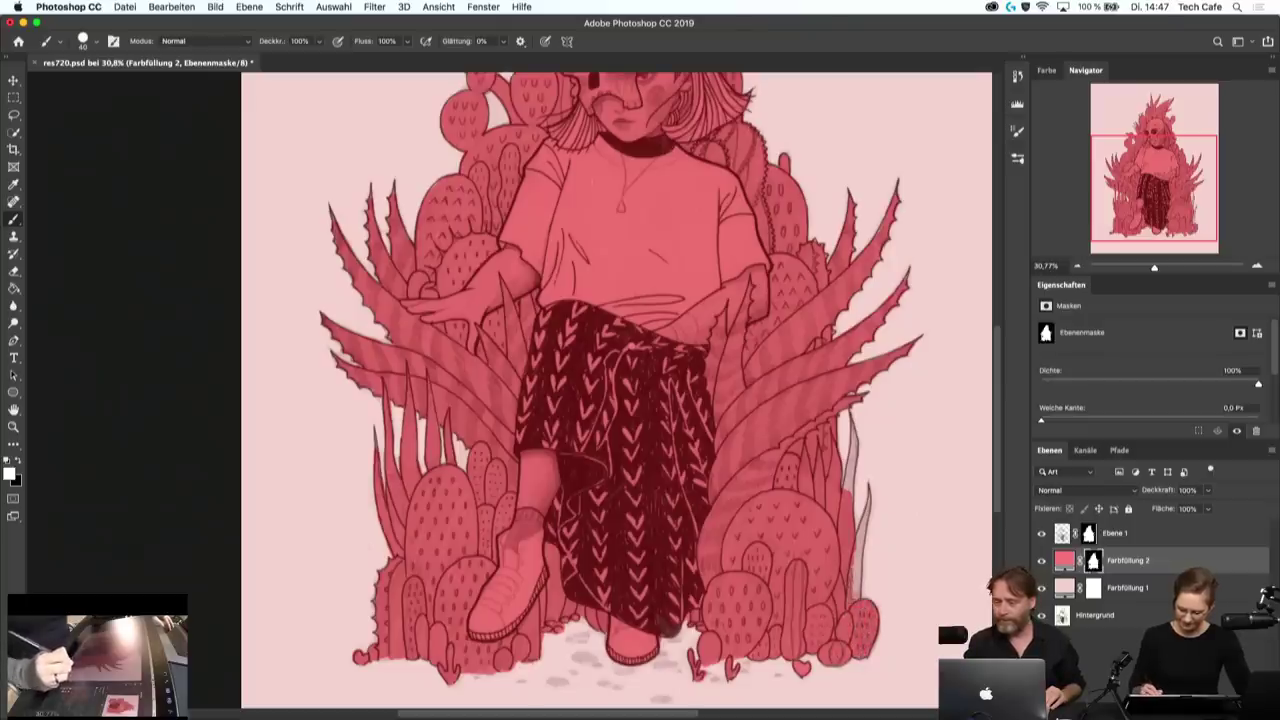
mouse_move(640, 400)
left_mouse_down()
mouse_move(554, 318)
mouse_move(390, 260)
left_mouse_up()
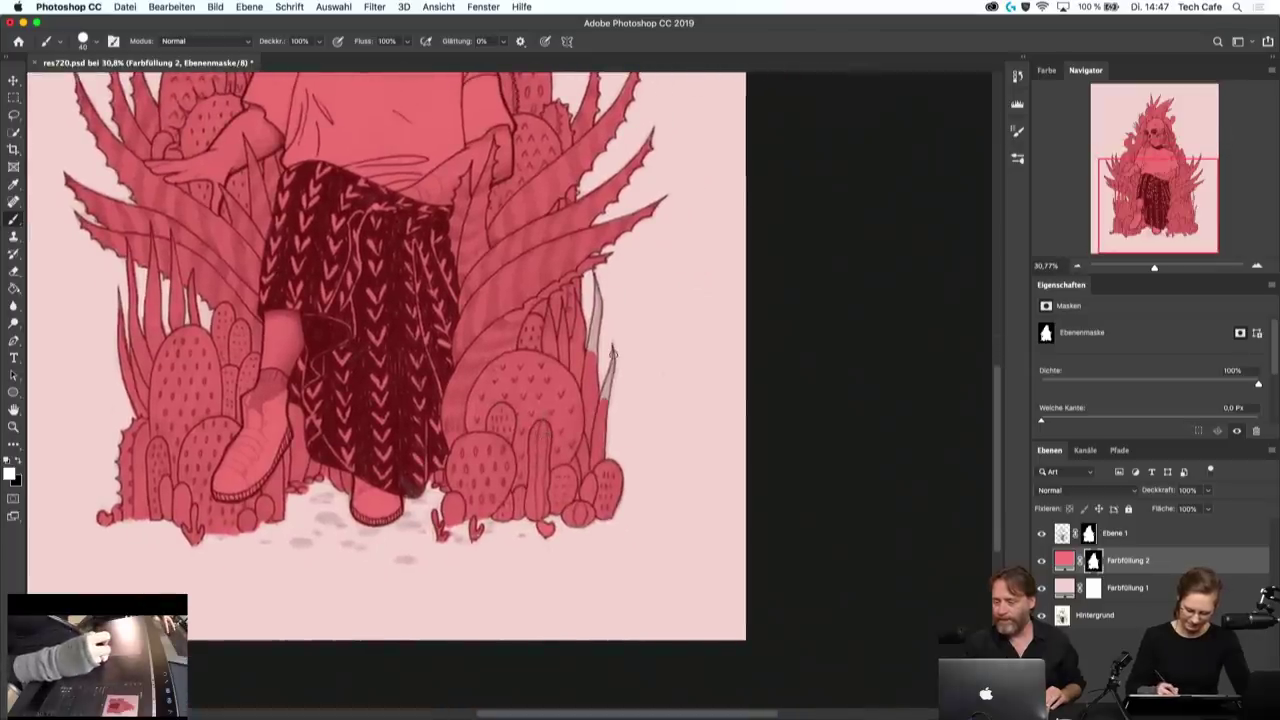
left_click(172, 8)
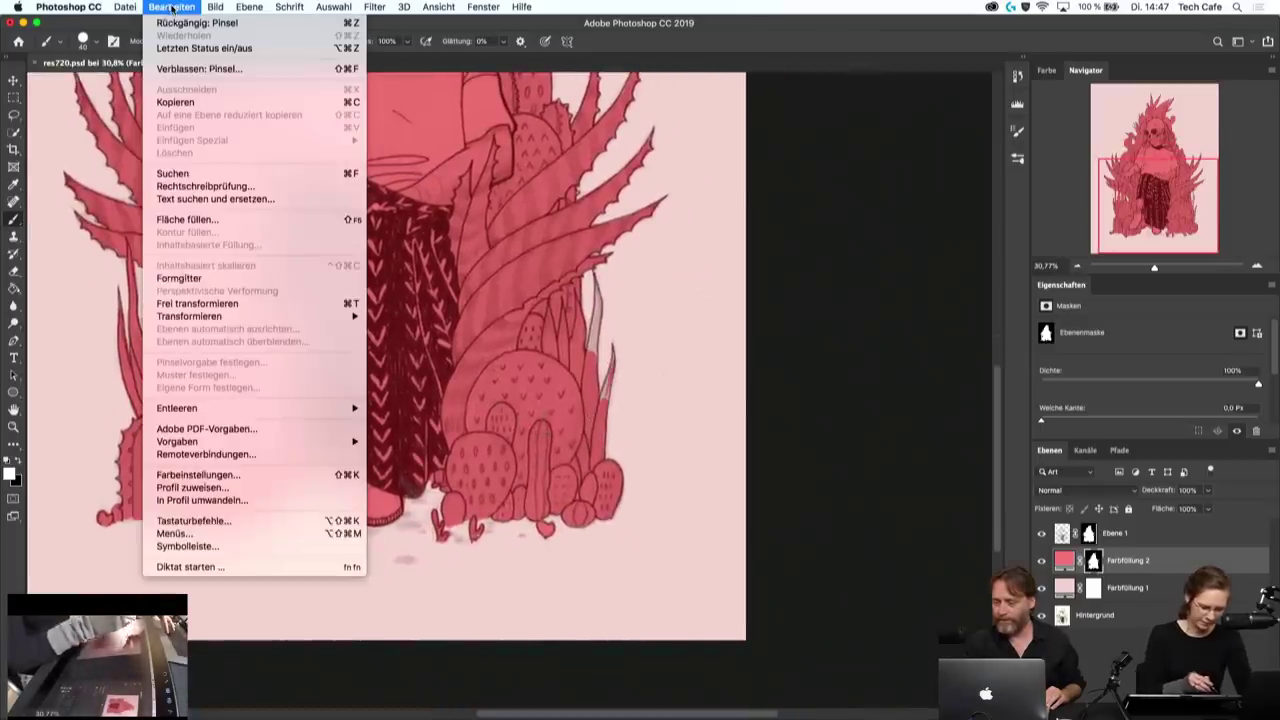
left_click(236, 522)
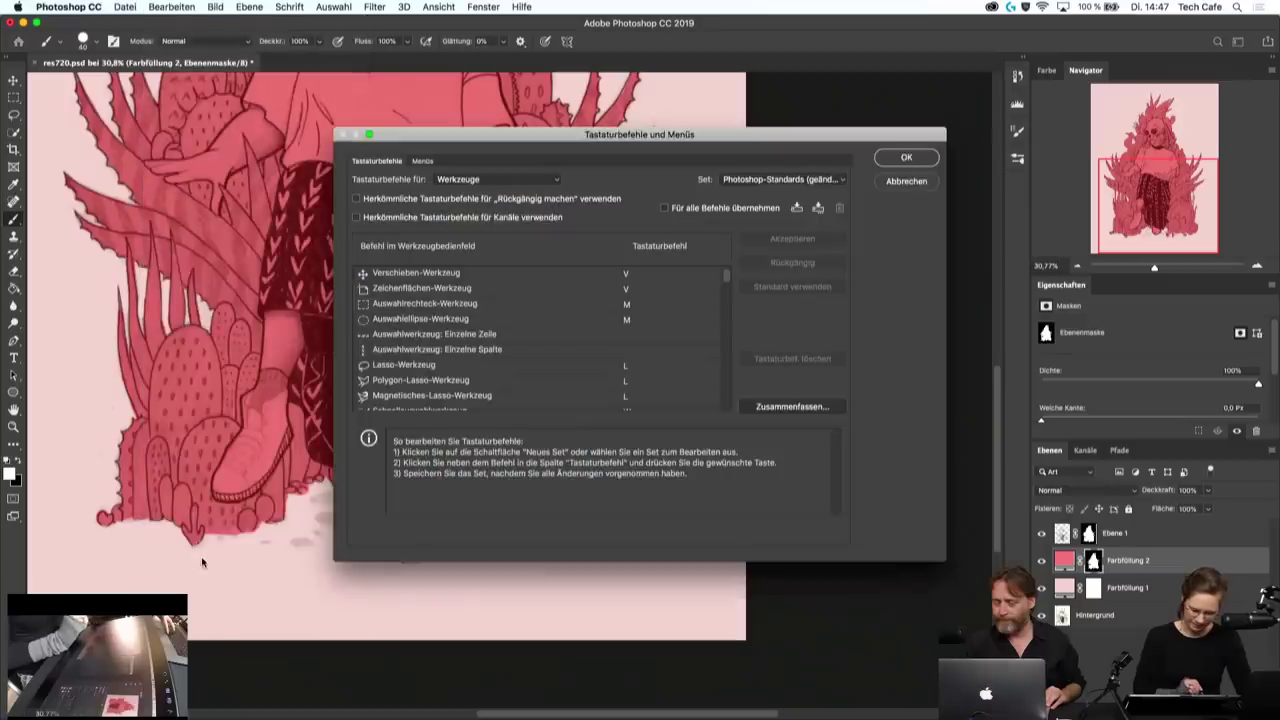
left_click(552, 181)
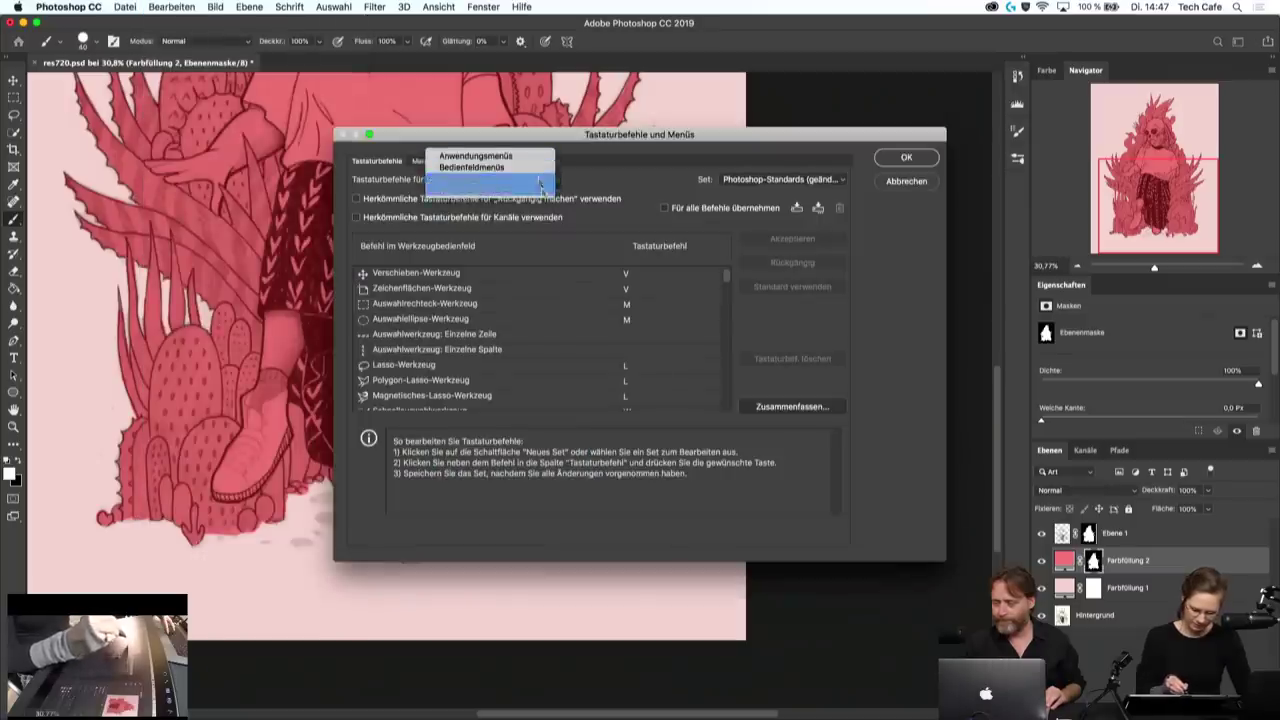
left_click(910, 185)
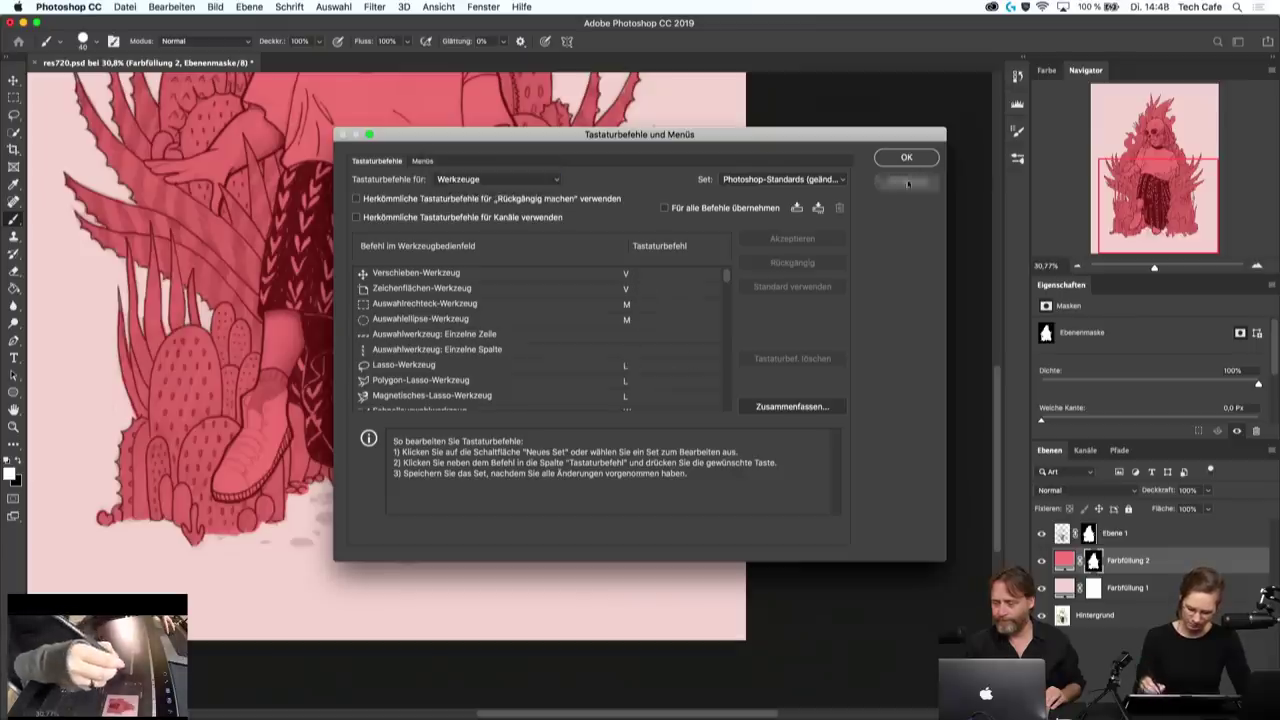
left_click(907, 182)
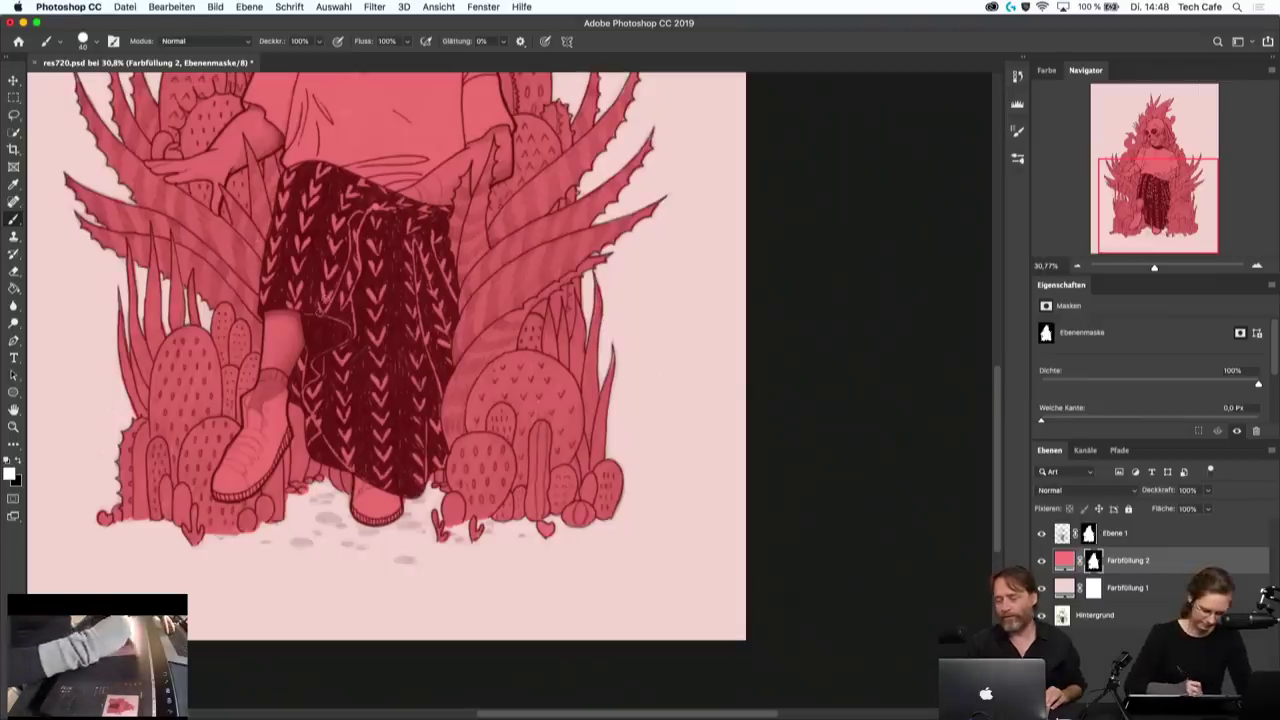
- Scroll up to the skull and fit the whole illustration on screen with Cmd+0
scroll(438, 425, "up", 5)
scroll(440, 427, "up", 3)
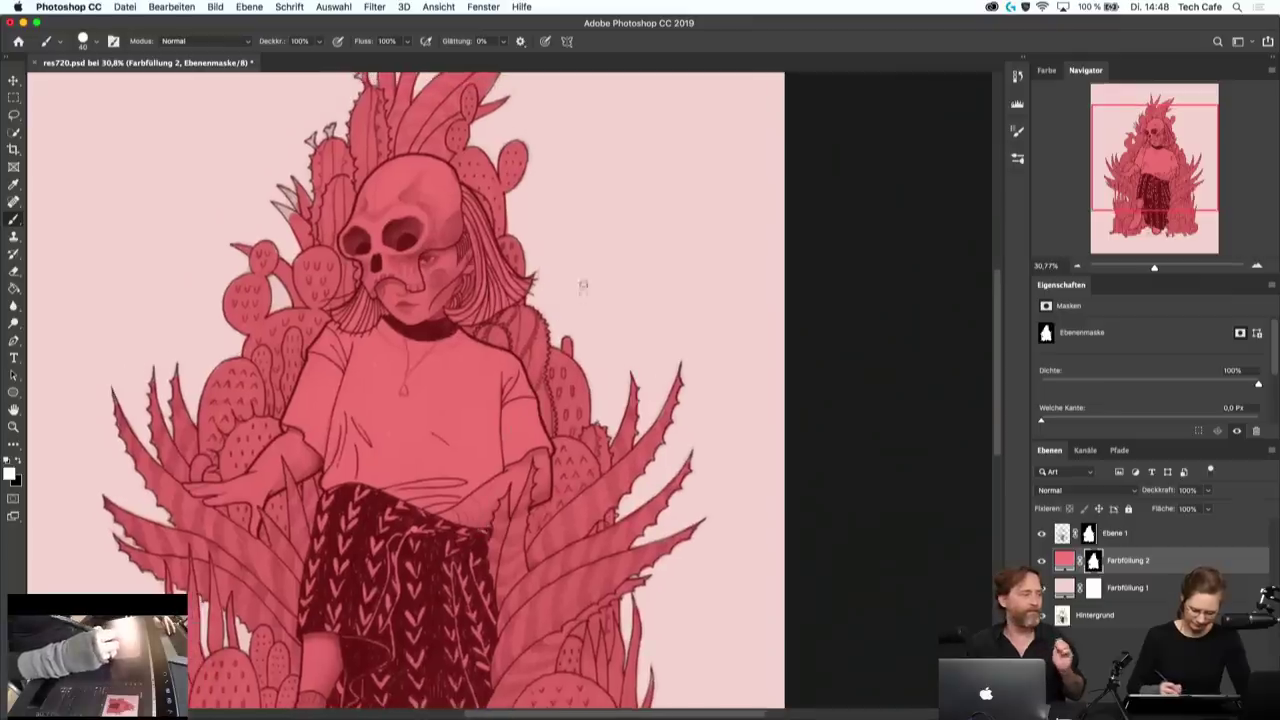
scroll(485, 352, "up", 2)
scroll(485, 352, "up", 2)
scroll(485, 352, "up", 1)
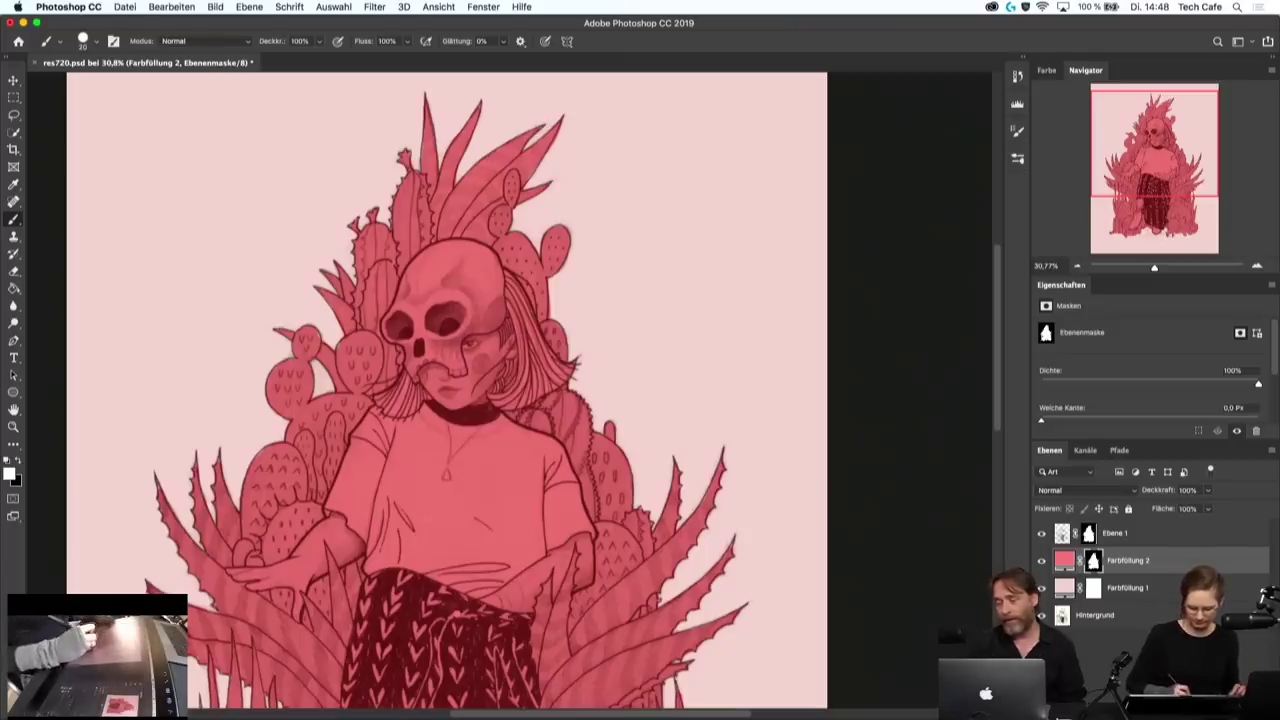
key("super+0")
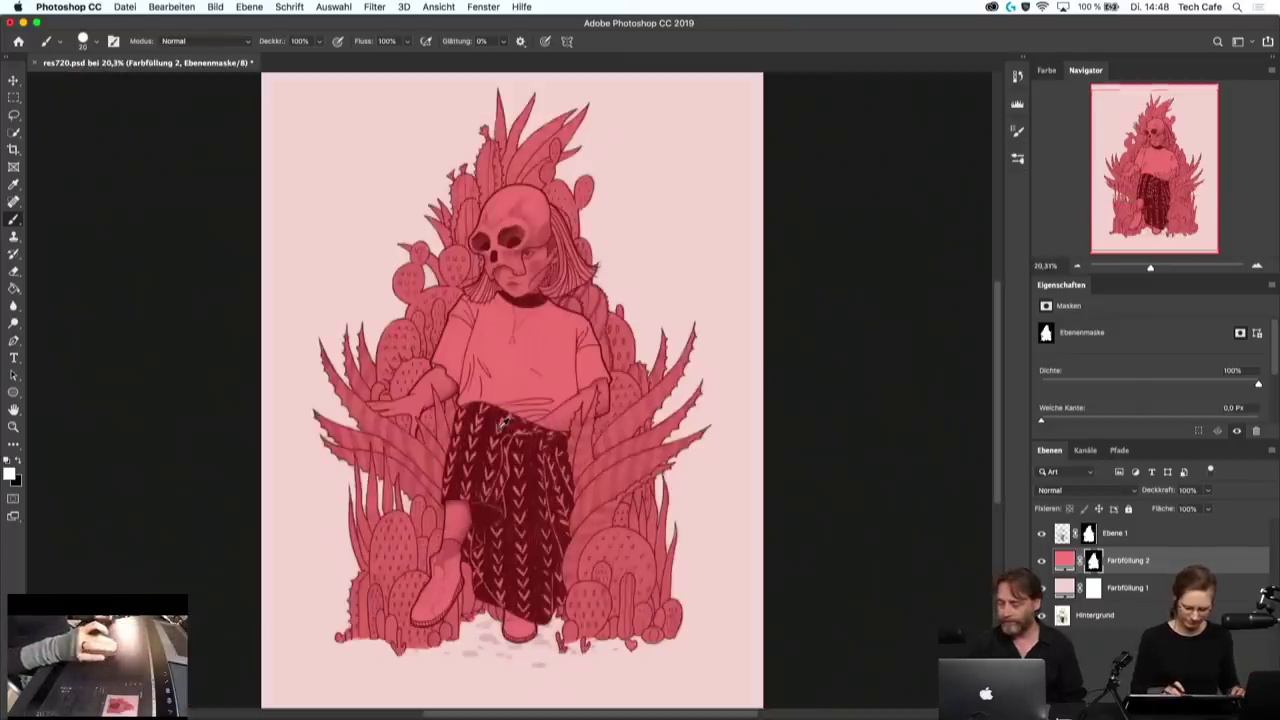
- Shift the Farbfüllung 2 fill colour to hue 21, from pink to orange
double_click(1066, 560)
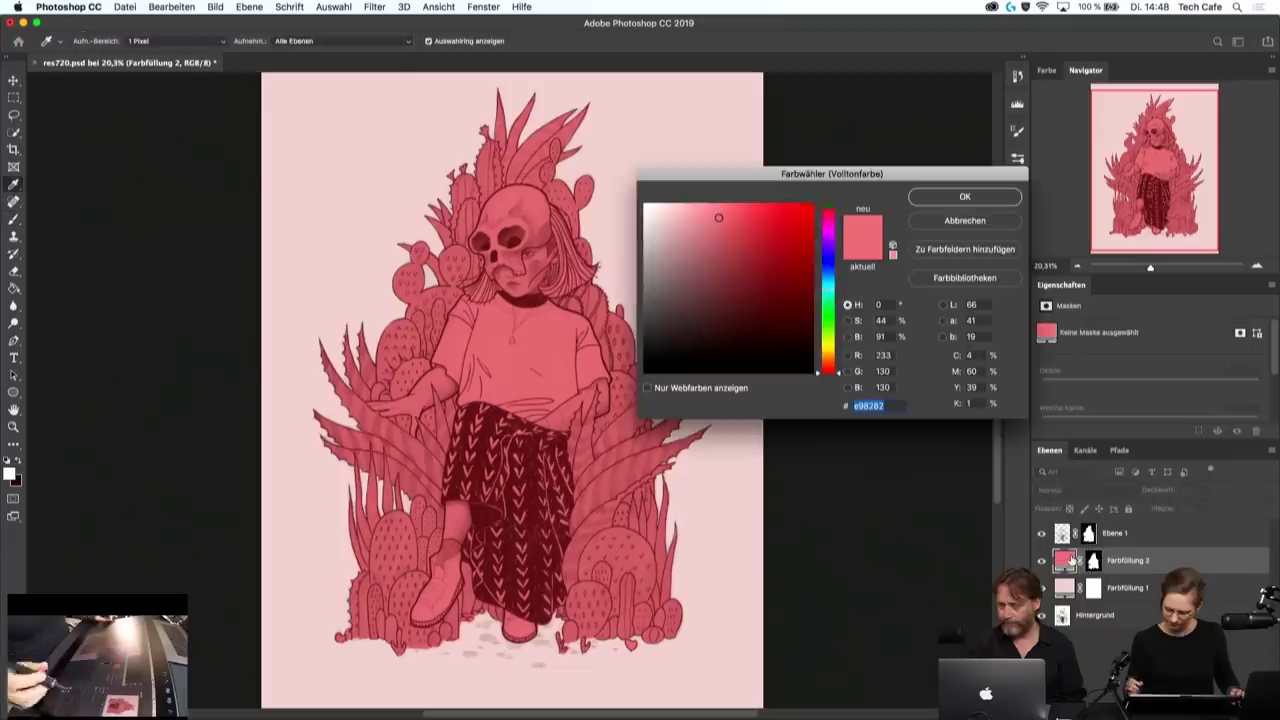
left_click_drag(828, 372, 828, 362)
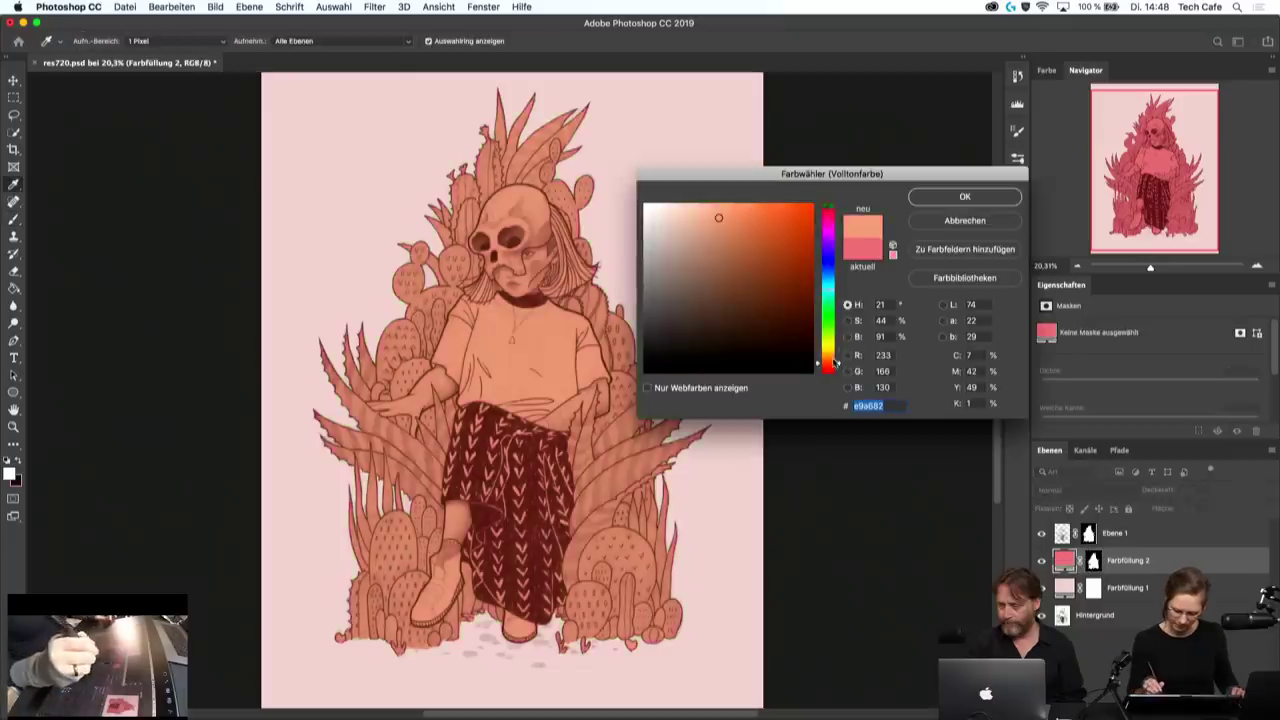
left_click(964, 197)
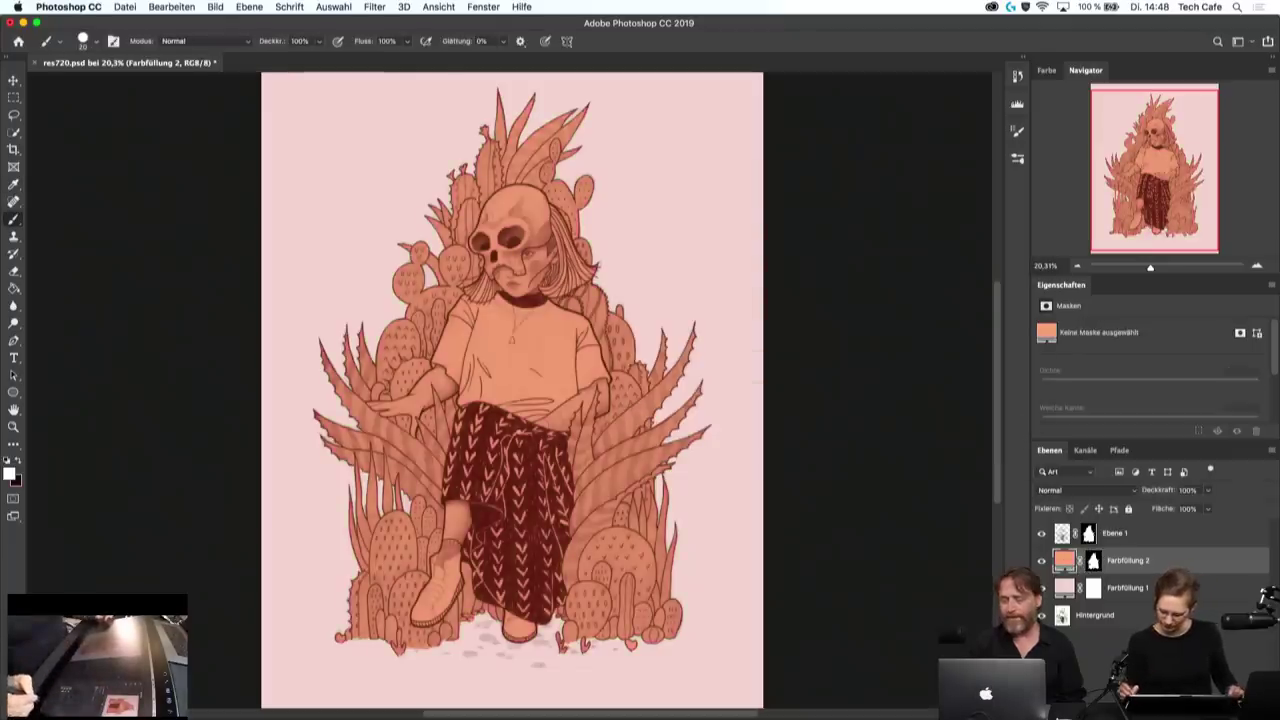
- Add a new Volltonfarbe fill layer in red c16a6a
left_click(1155, 700)
left_click(1190, 450)
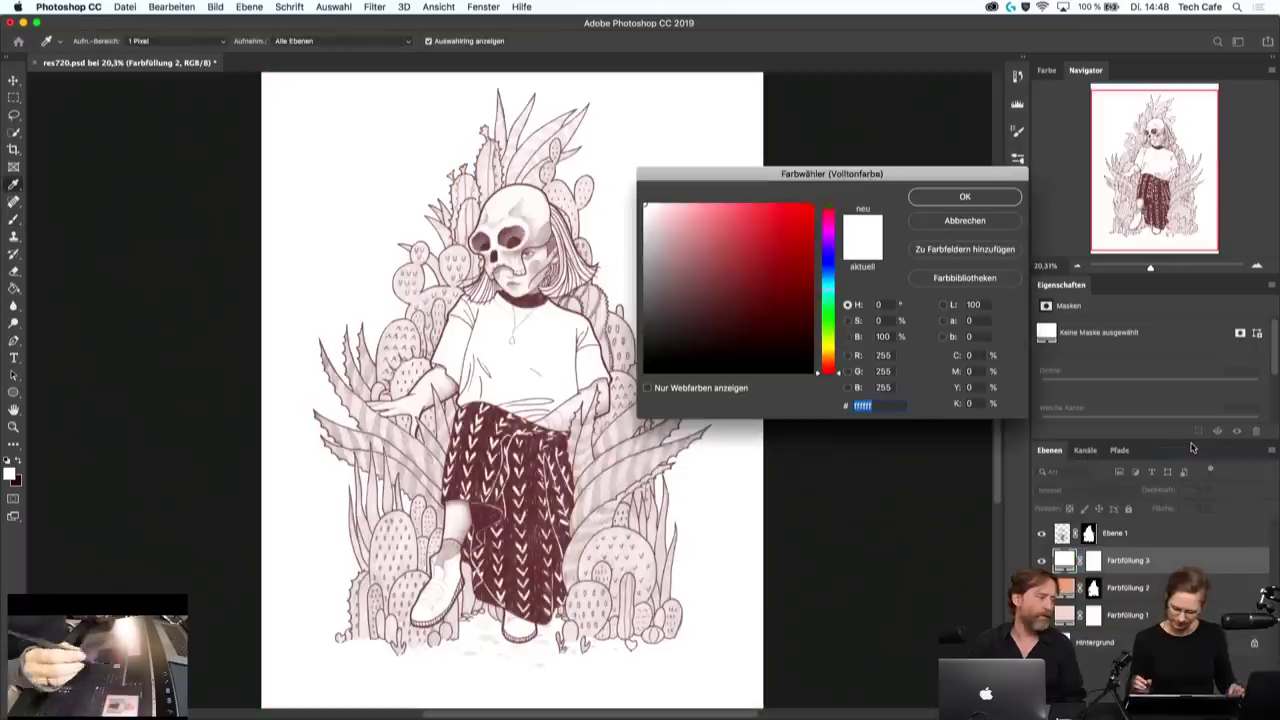
left_click(745, 246)
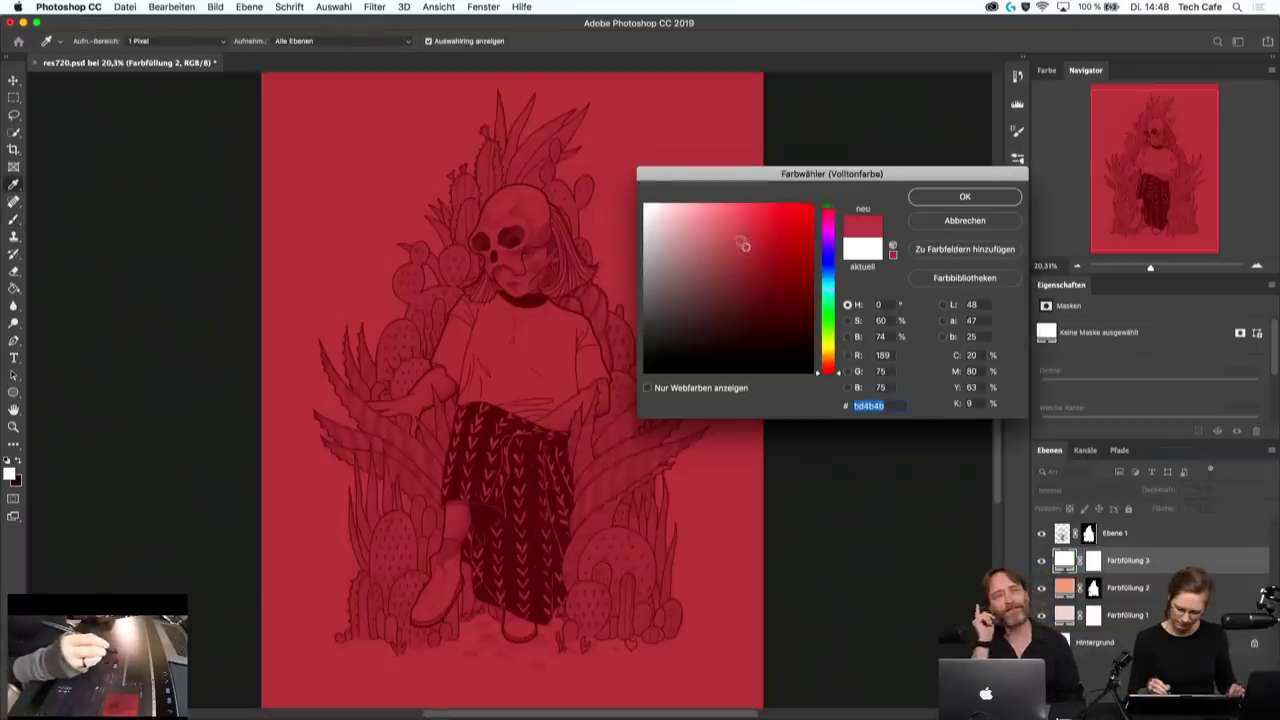
left_click(719, 244)
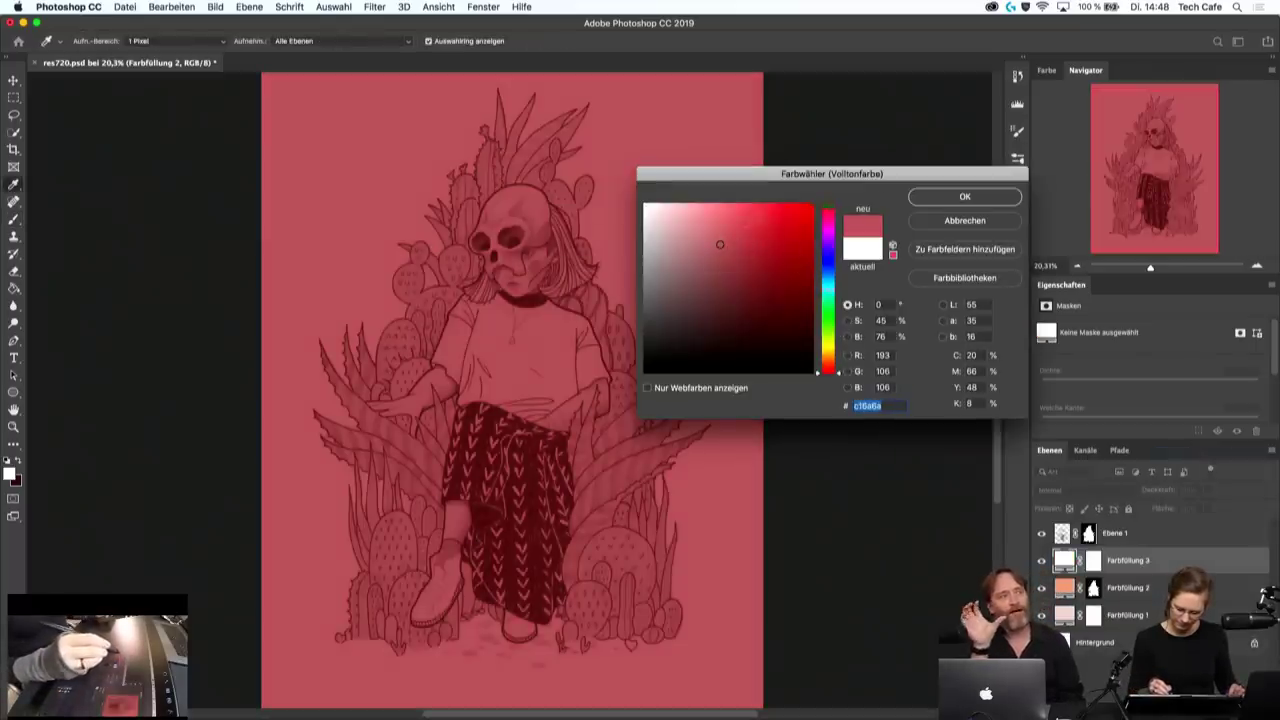
left_click(965, 197)
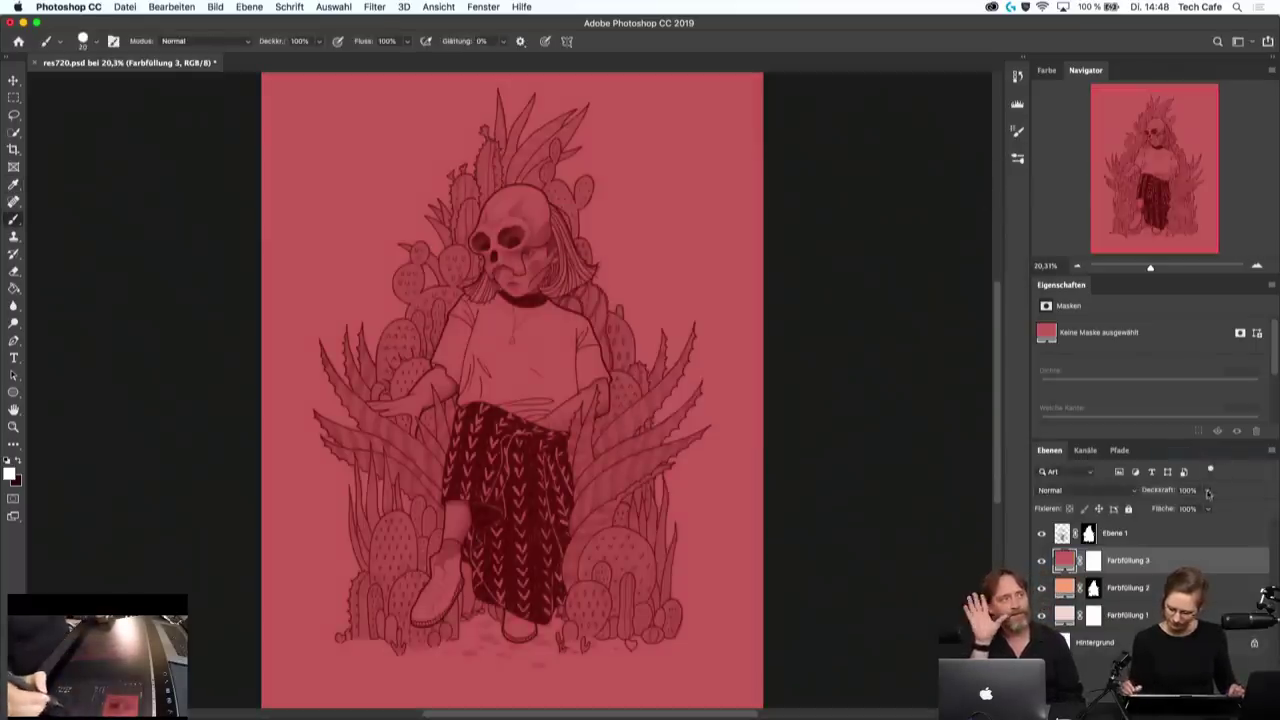
- Set the red fill layer to 67% opacity and invert its mask to hide it
left_click_drag(1207, 490, 1187, 507)
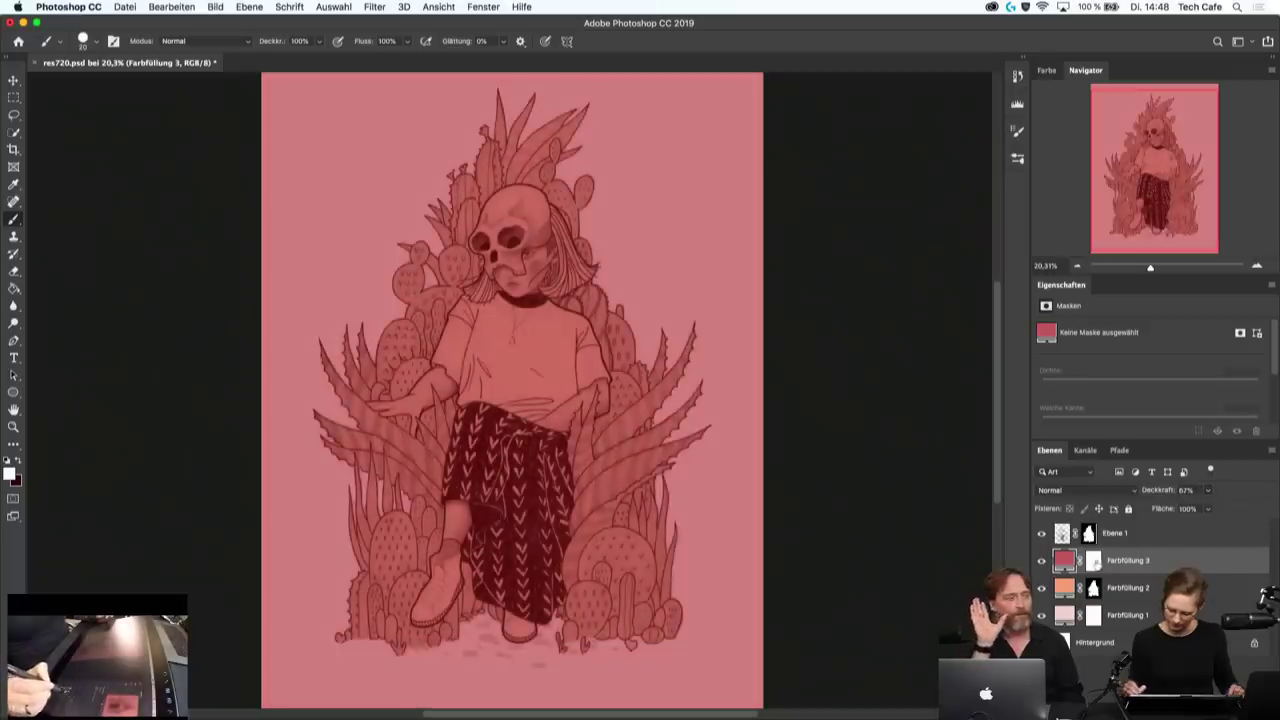
left_click(1093, 560)
key("ctrl+i")
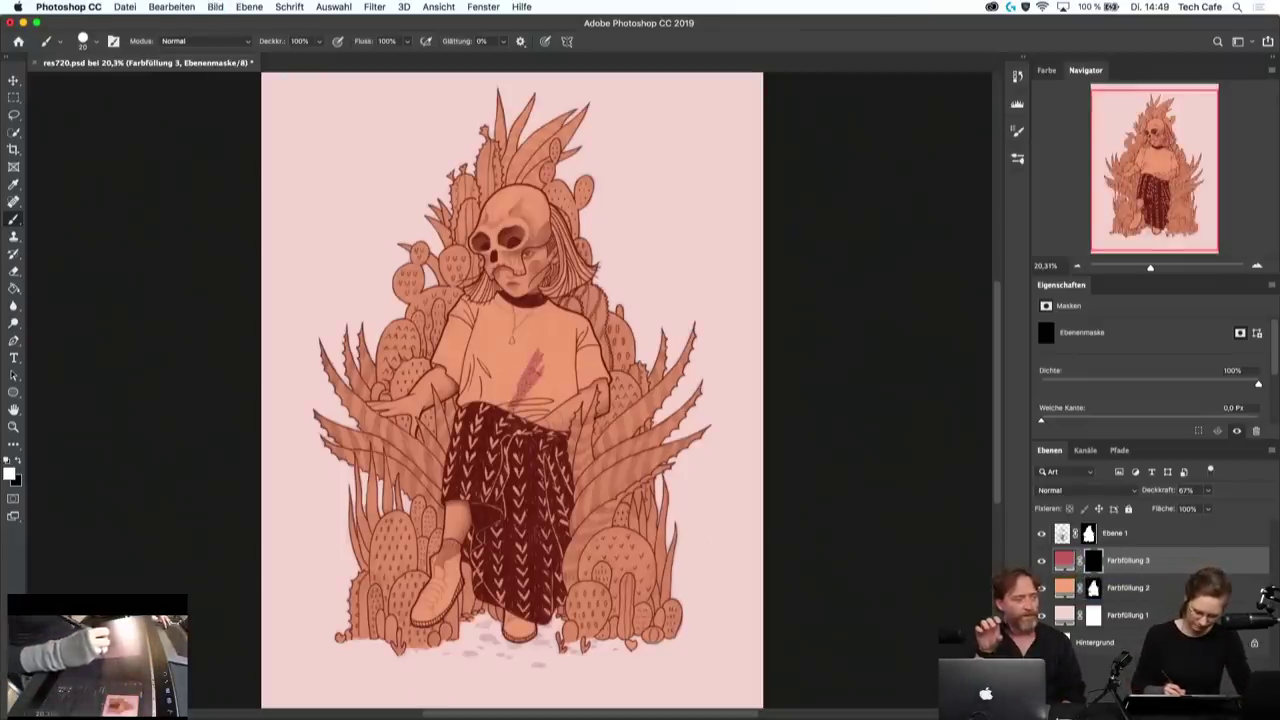
double_click(1064, 560)
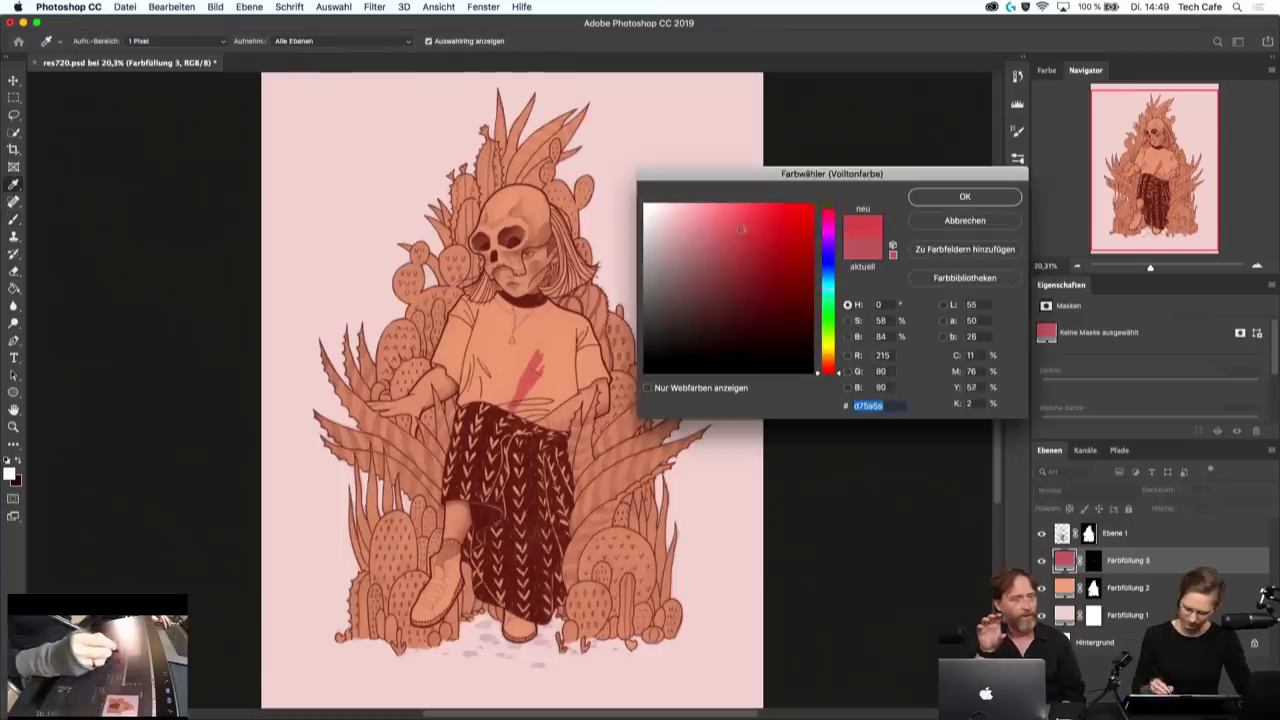
left_click(965, 196)
left_click(1093, 560)
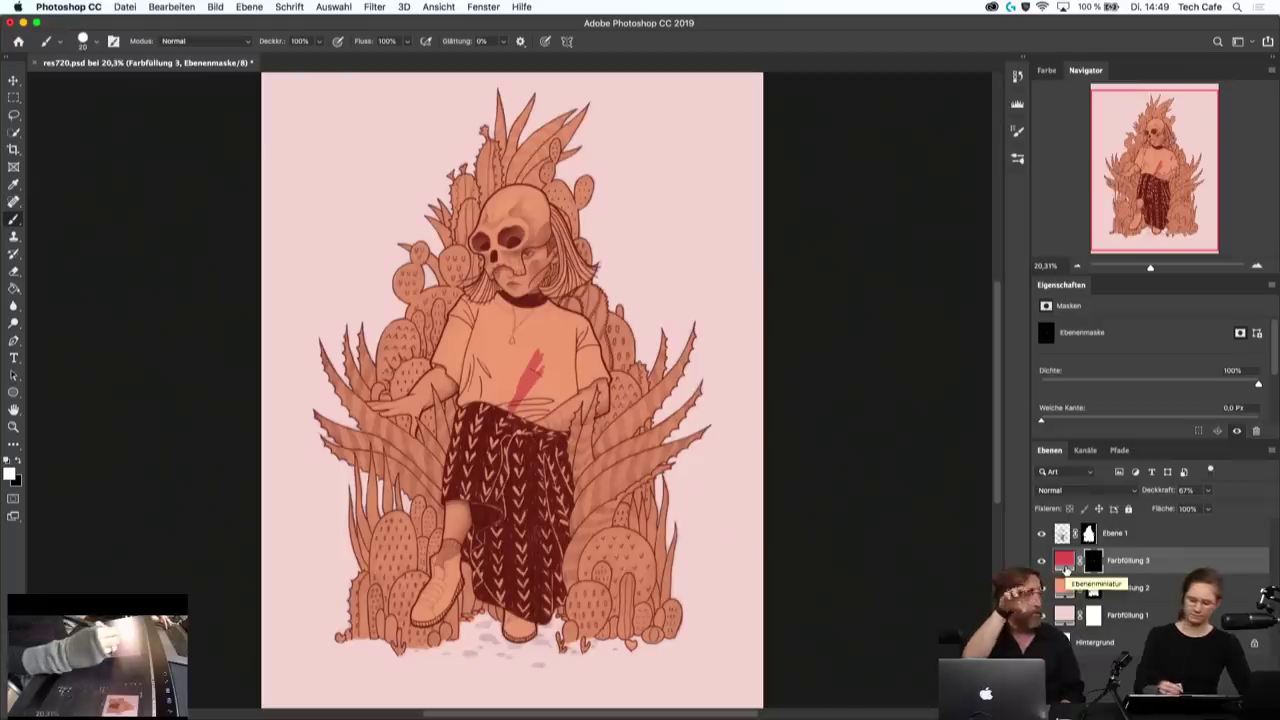
- With a larger brush, paint red over the shirt's left side and up onto the skull
left_click_drag(532, 332, 516, 382)
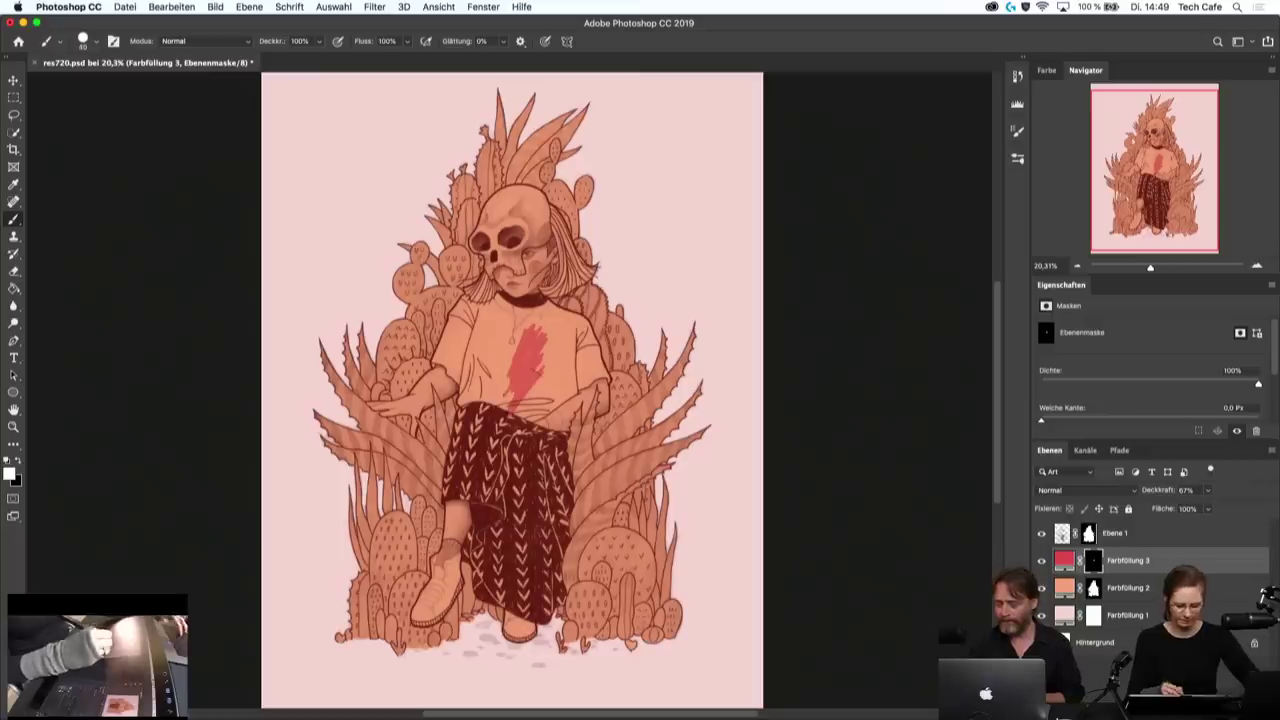
key("bracketright")
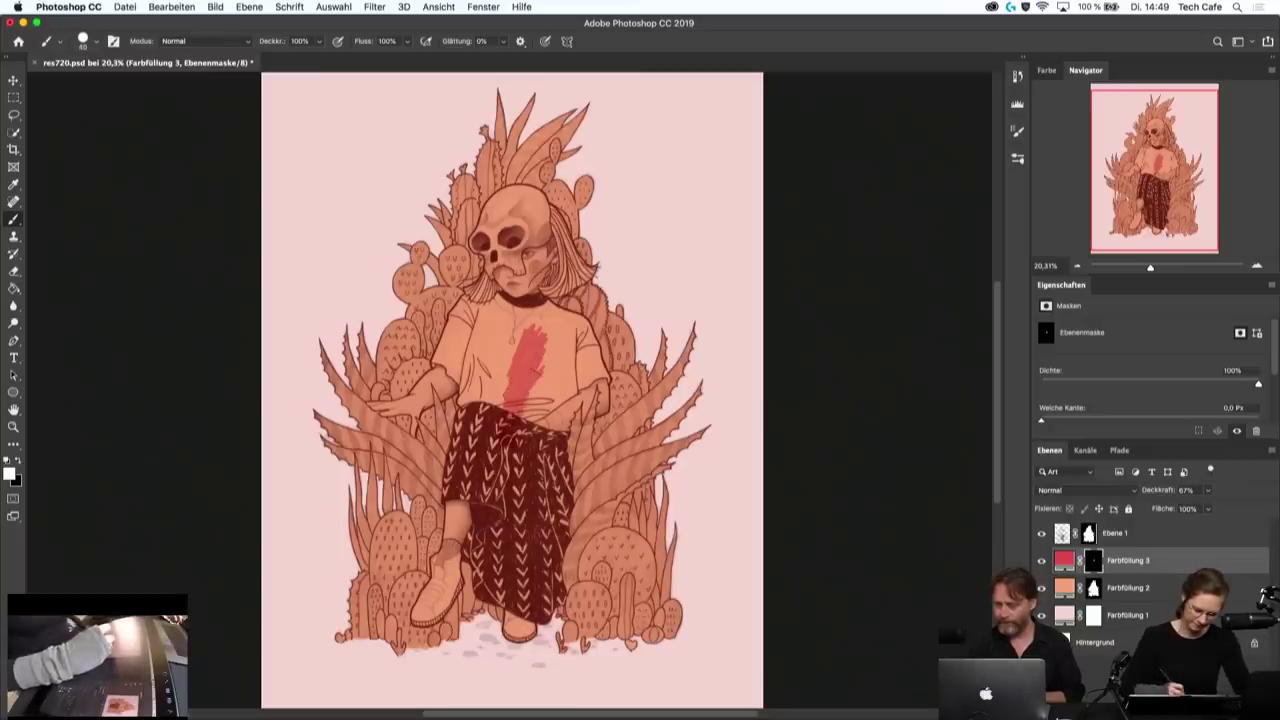
left_click_drag(508, 330, 506, 405)
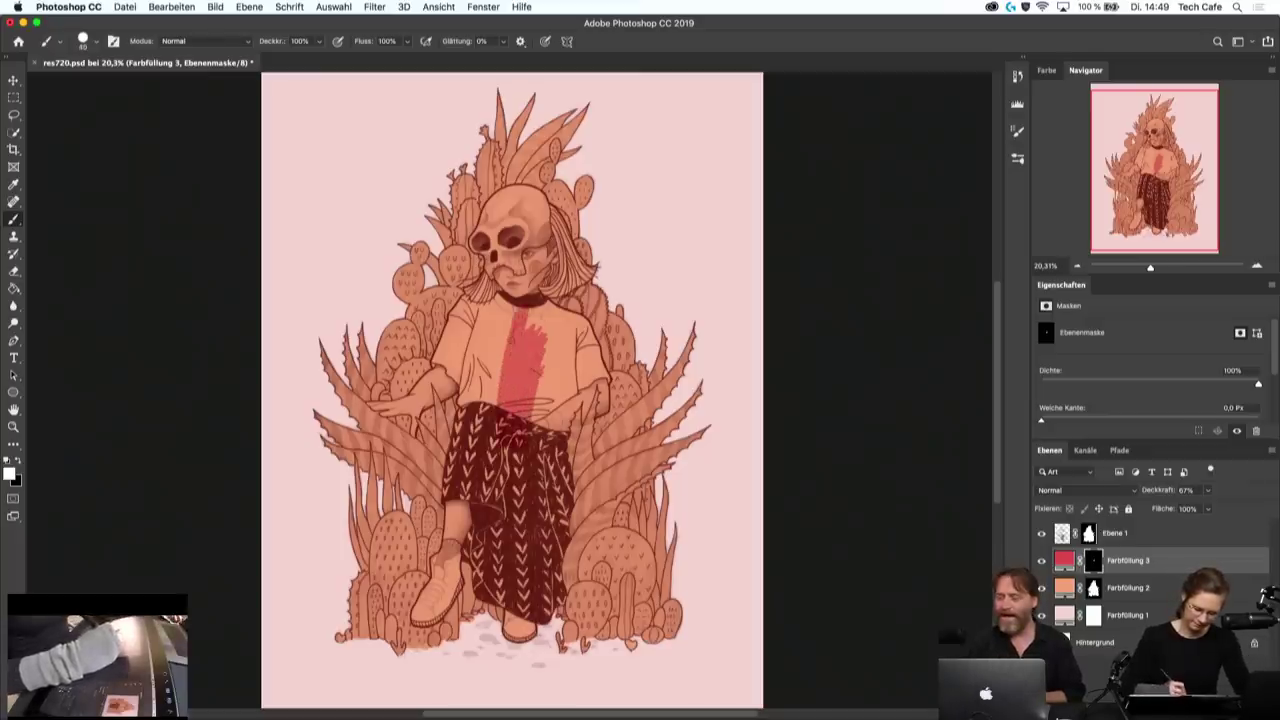
left_click_drag(514, 335, 506, 240)
left_click_drag(495, 300, 492, 195)
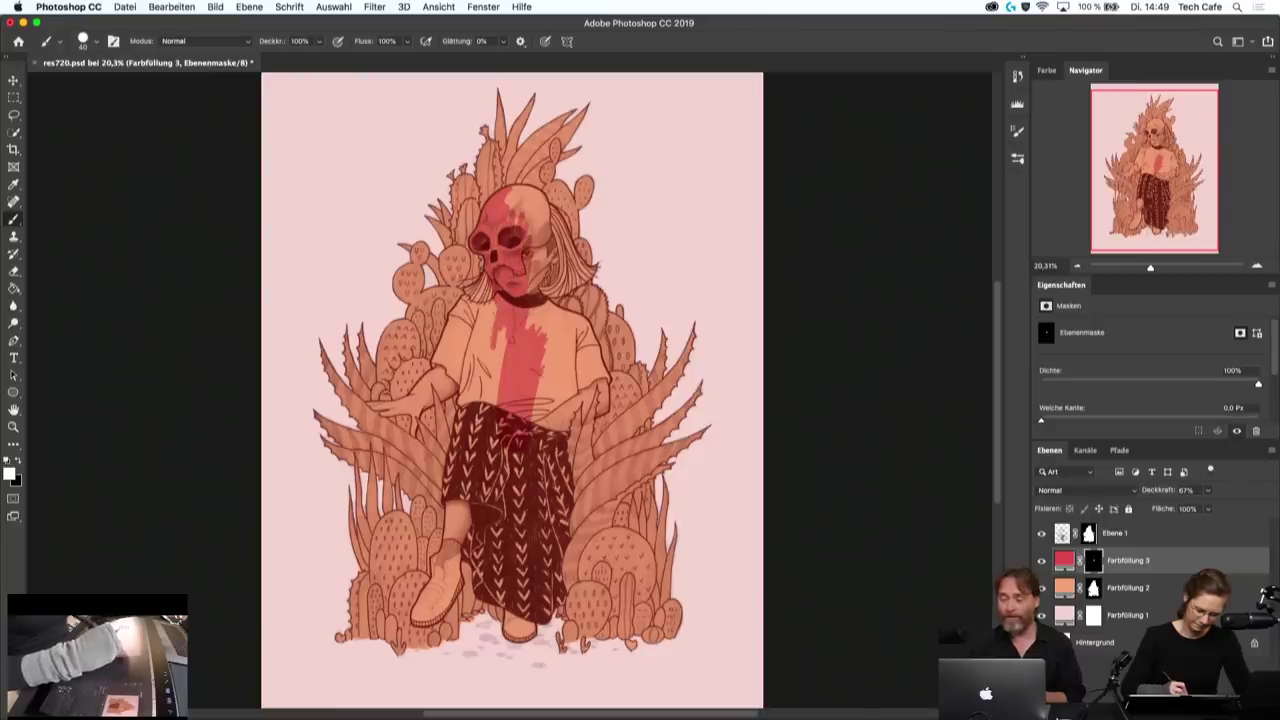
left_click_drag(490, 305, 492, 385)
left_click_drag(498, 328, 490, 424)
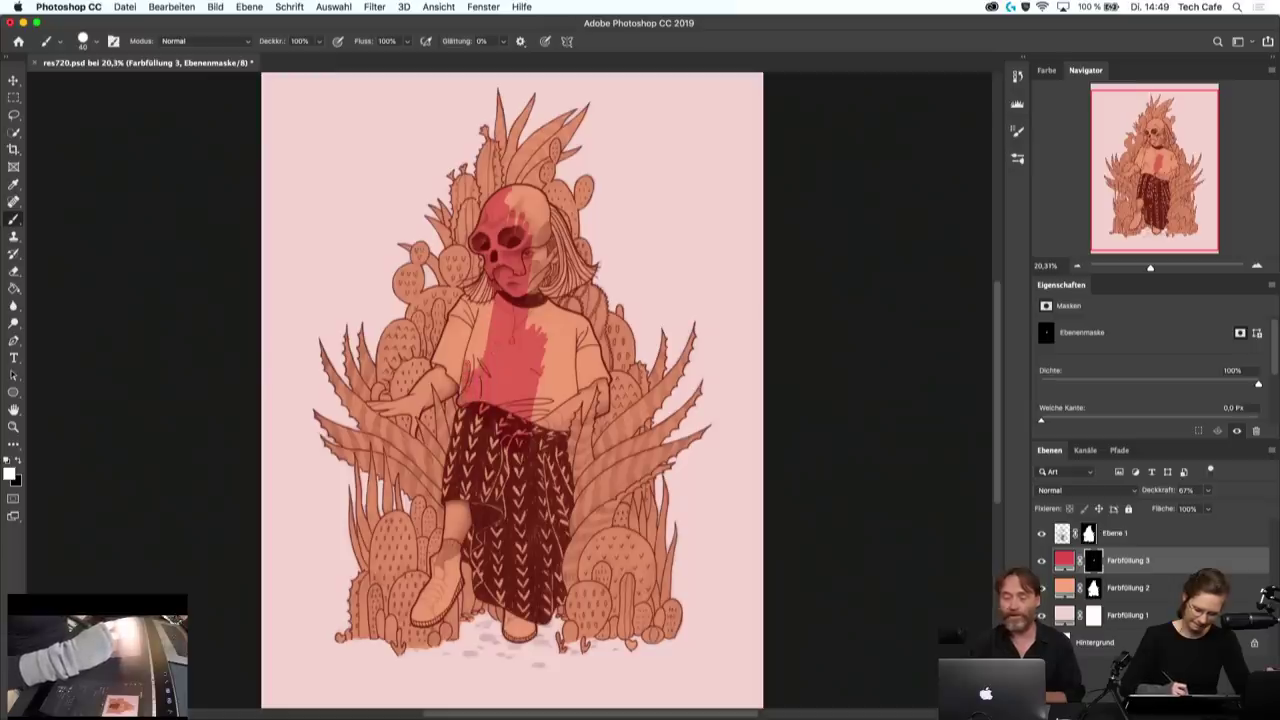
- Spread the red down the shirt and over the skirt's left side
left_click_drag(464, 356, 464, 396)
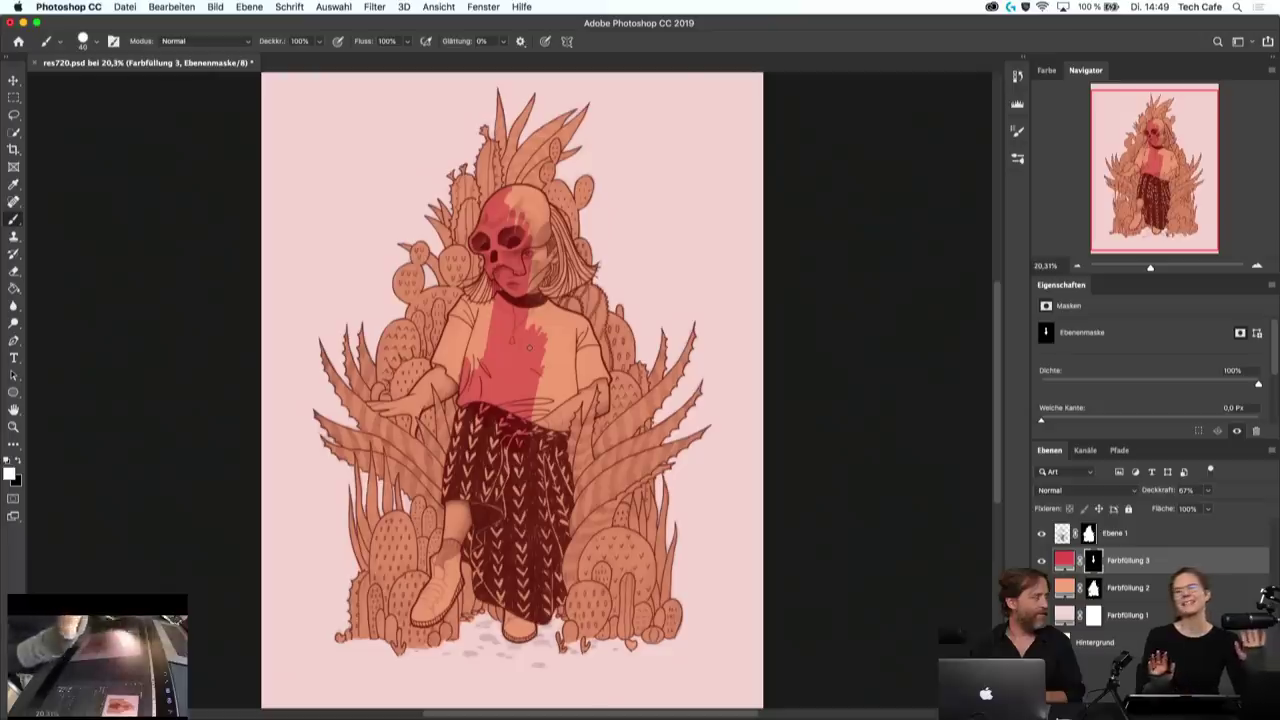
mouse_move(545, 345)
left_mouse_down()
mouse_move(543, 445)
mouse_move(495, 490)
left_mouse_up()
left_click_drag(471, 418, 460, 472)
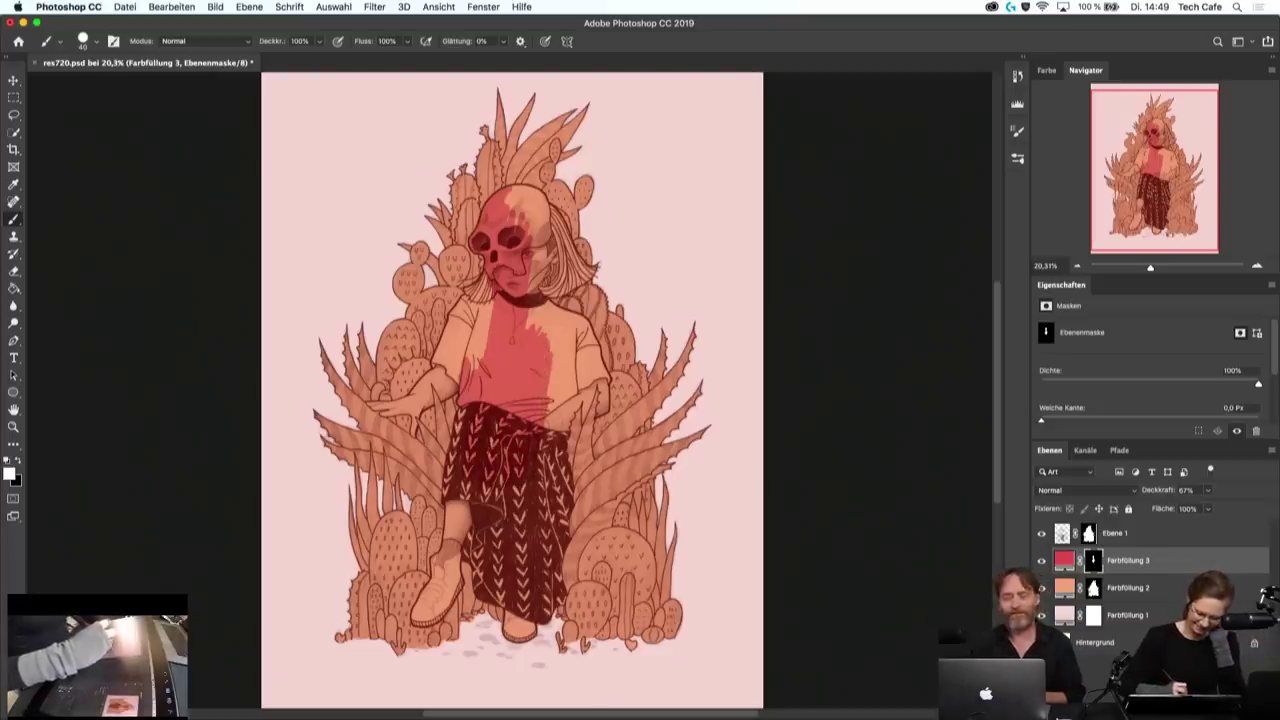
left_click_drag(482, 316, 480, 368)
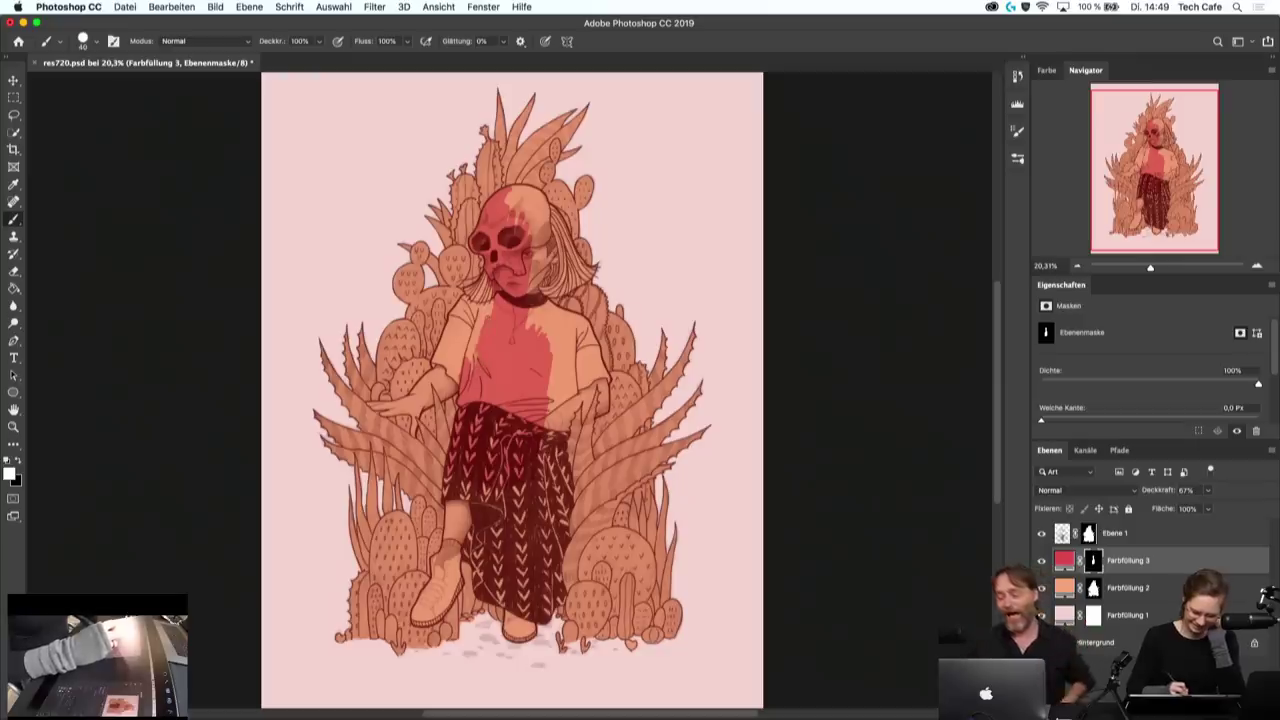
left_click_drag(476, 322, 474, 370)
mouse_move(456, 314)
left_mouse_down()
mouse_move(452, 366)
mouse_move(545, 343)
left_mouse_up()
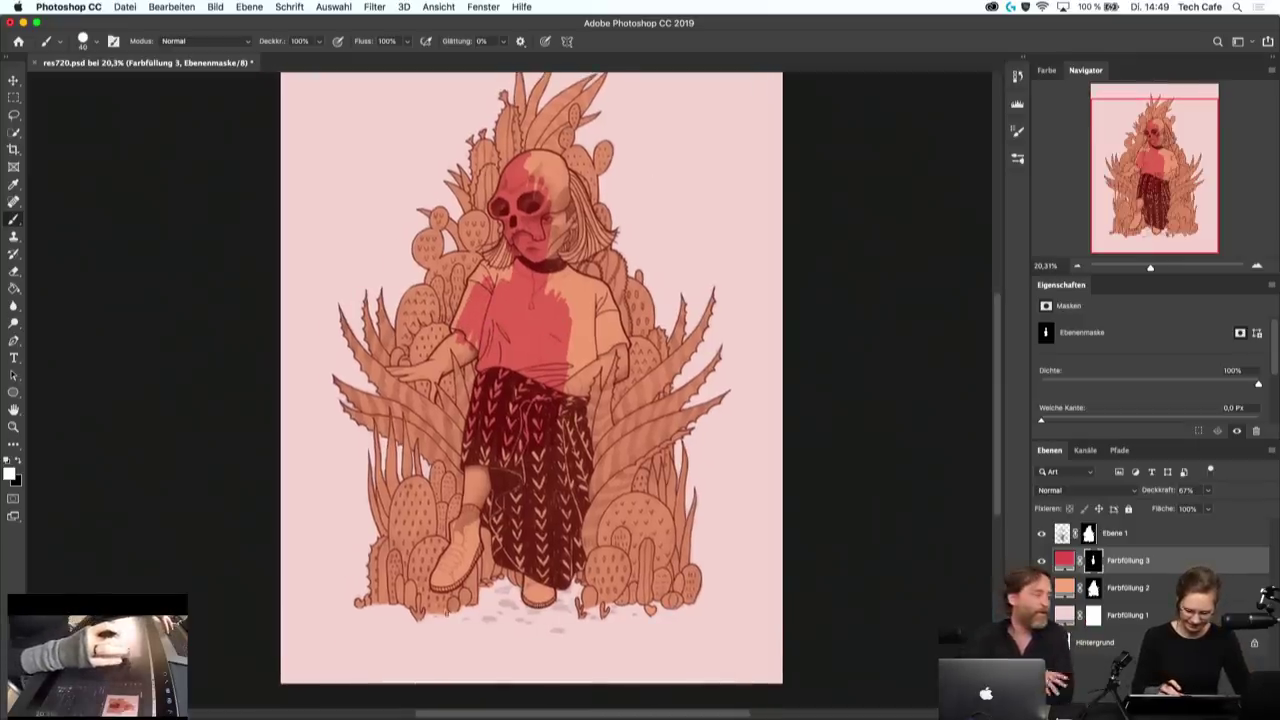
- Extend the red along the shirt's right side and onto the left knee
scroll(640, 300, "up", 3)
scroll(640, 300, "down", 3)
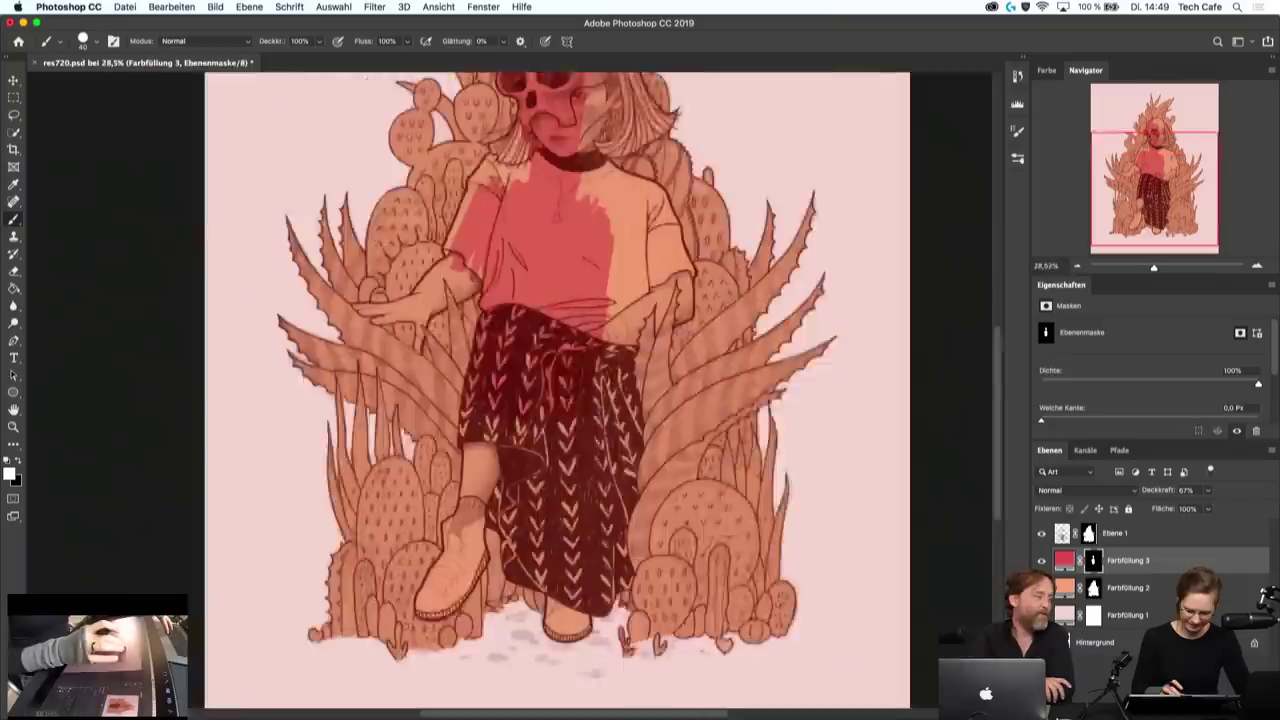
scroll(523, 390, "up", 2)
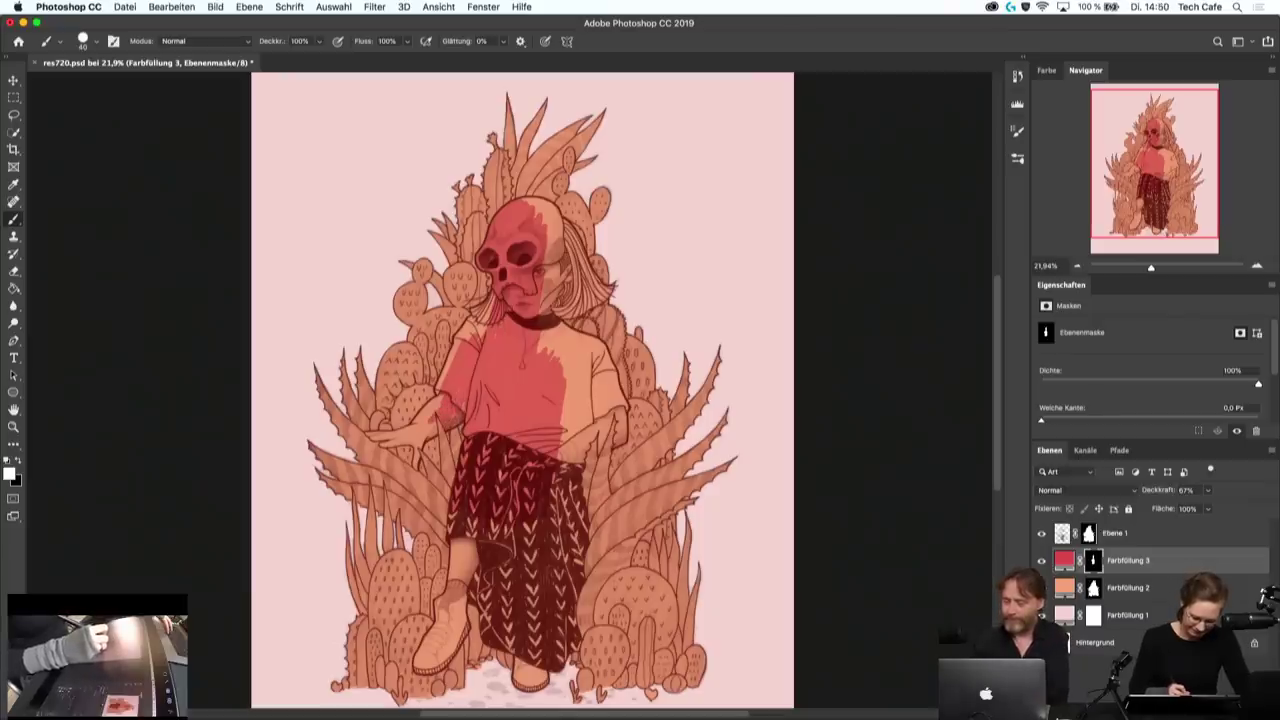
left_click_drag(566, 400, 565, 462)
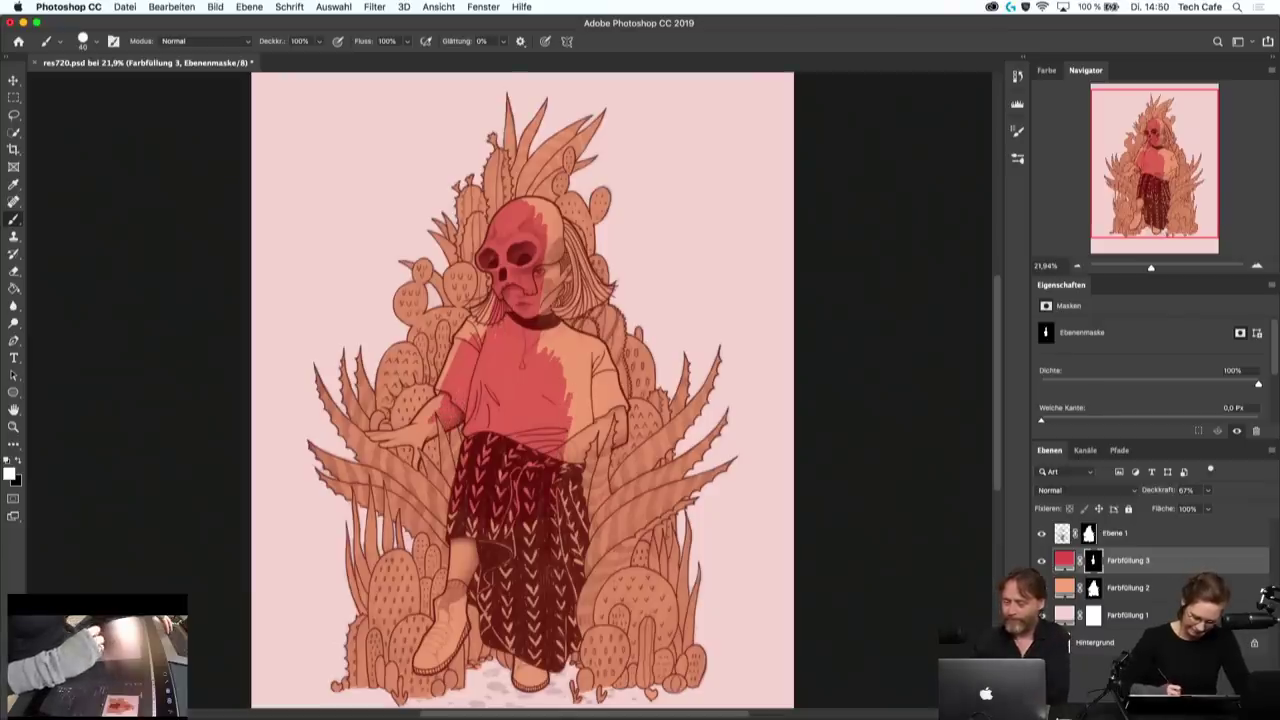
left_click_drag(496, 522, 496, 556)
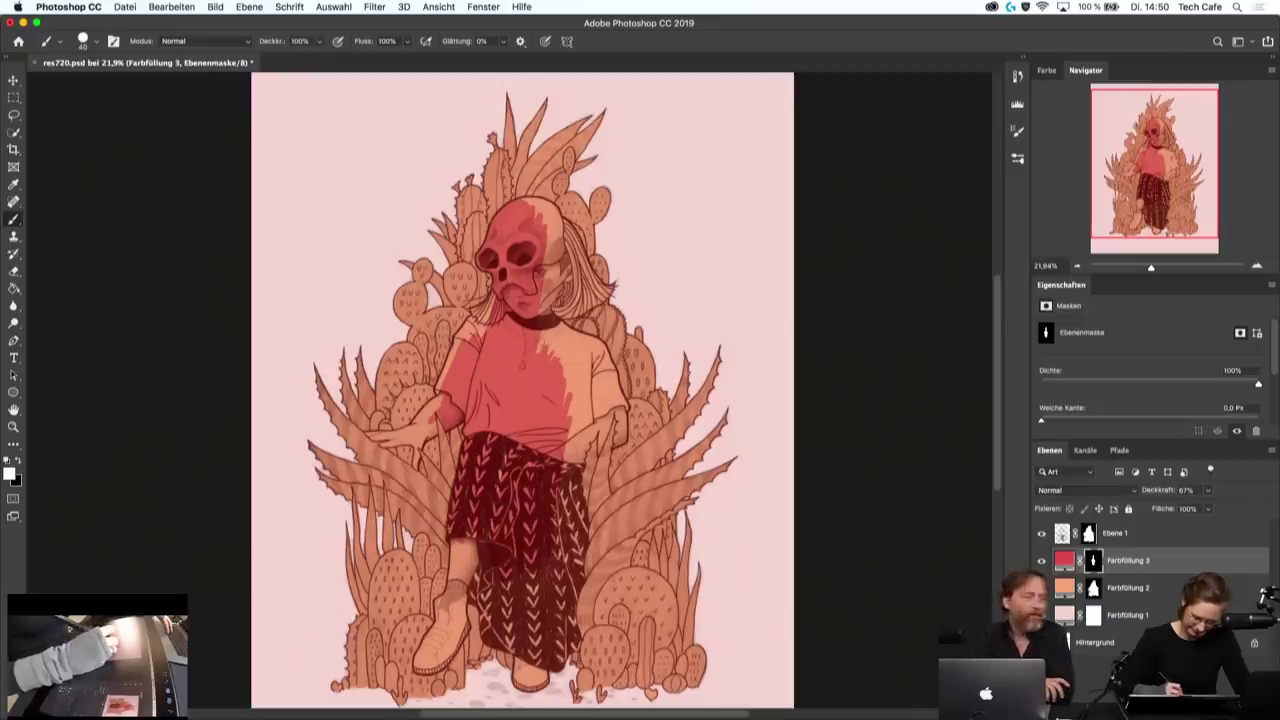
mouse_move(578, 362)
left_mouse_down()
mouse_move(576, 430)
mouse_move(518, 600)
mouse_move(482, 590)
mouse_move(470, 545)
mouse_move(455, 575)
mouse_move(450, 545)
mouse_move(552, 334)
mouse_move(552, 268)
mouse_move(566, 264)
mouse_move(548, 236)
left_mouse_up()
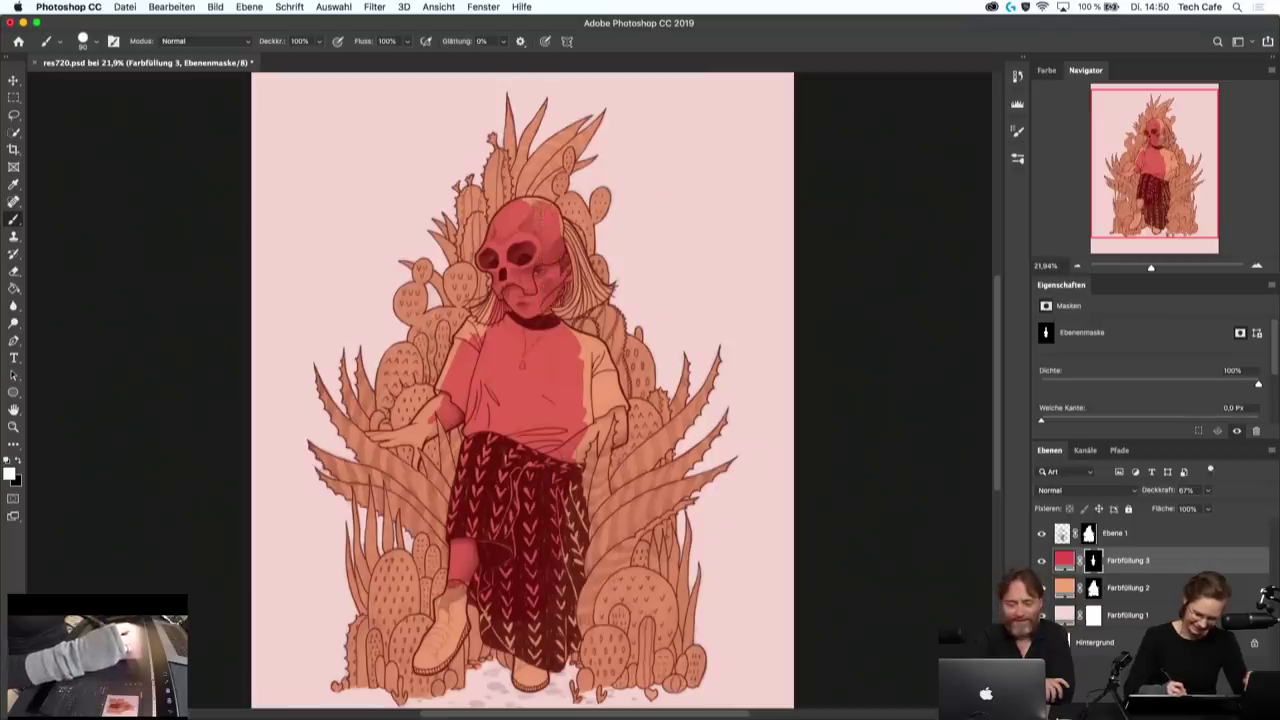
- Paint red over the skull top, remaining shirt patch, shoe, left leg and hair
left_click(532, 204)
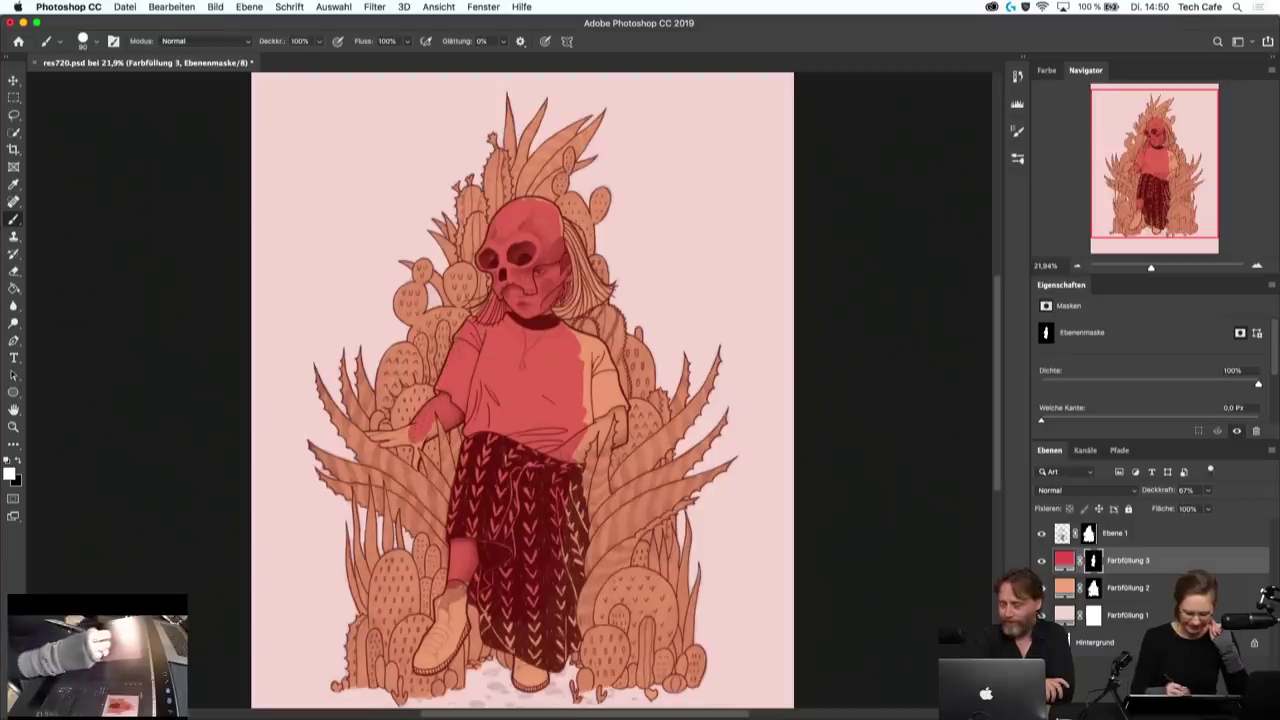
mouse_move(588, 414)
left_mouse_down()
mouse_move(600, 366)
mouse_move(616, 364)
left_mouse_up()
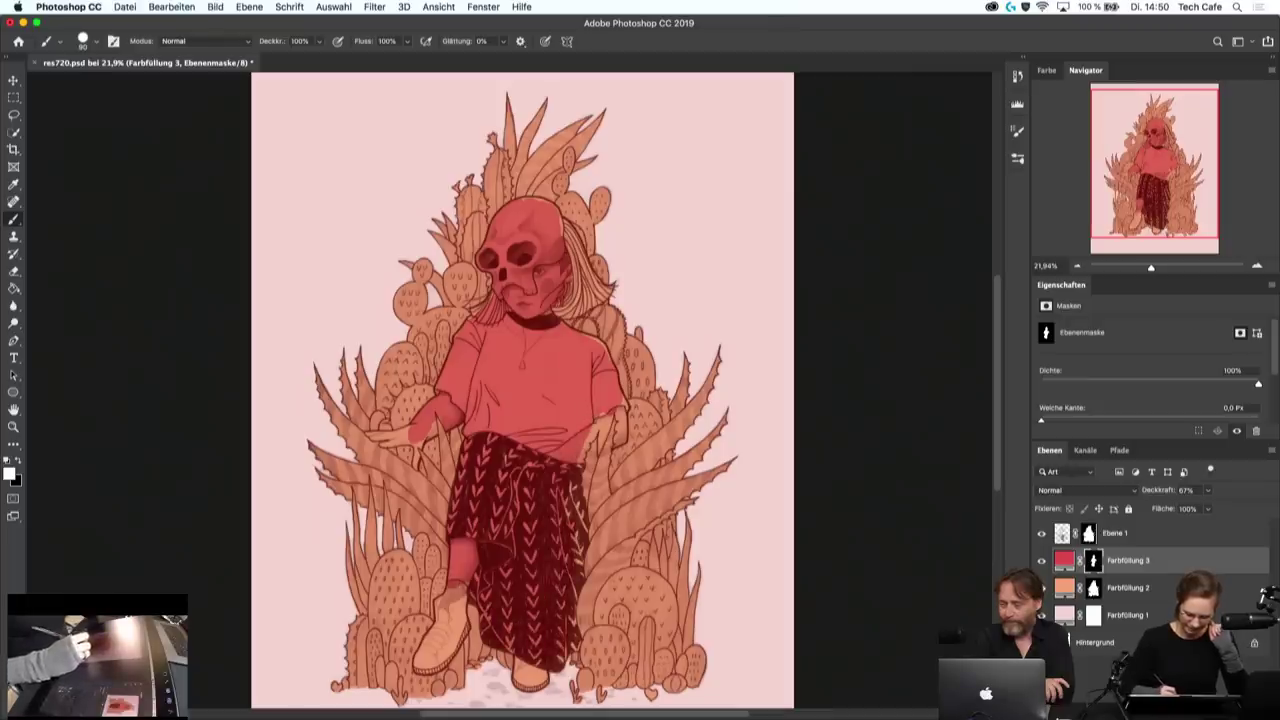
left_click_drag(518, 662, 532, 686)
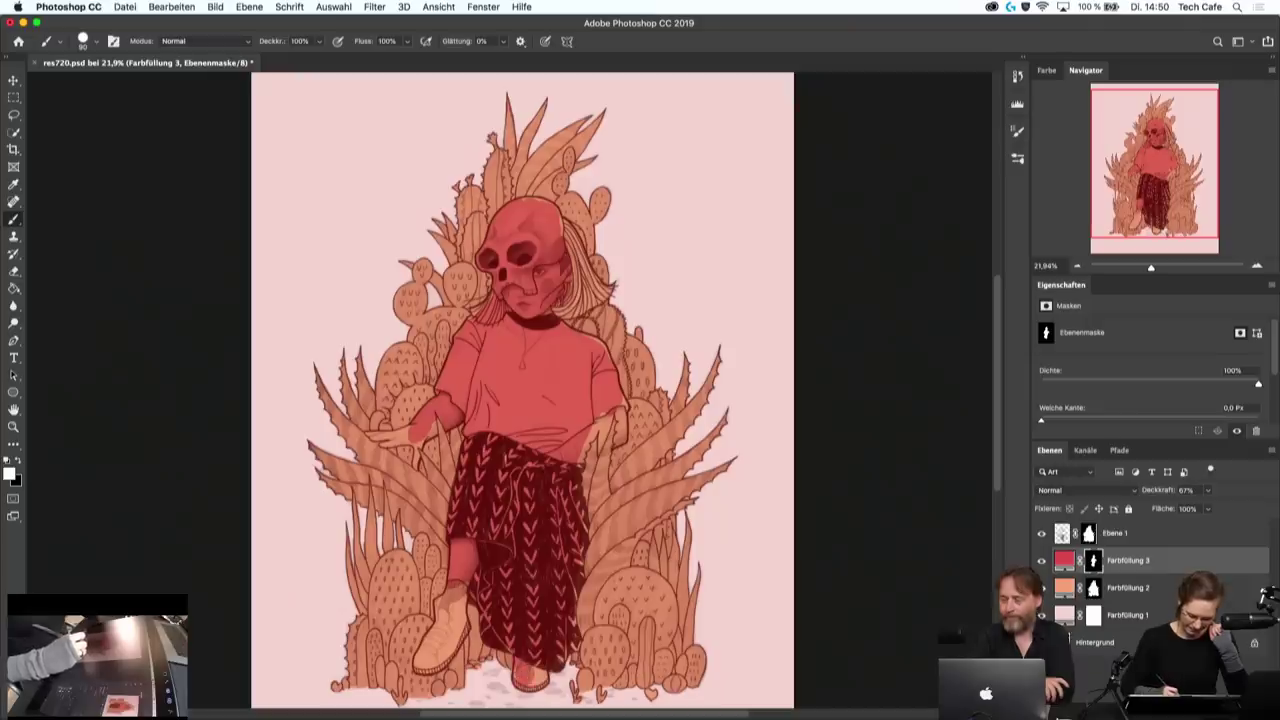
mouse_move(448, 584)
left_mouse_down()
mouse_move(460, 604)
mouse_move(420, 665)
left_mouse_up()
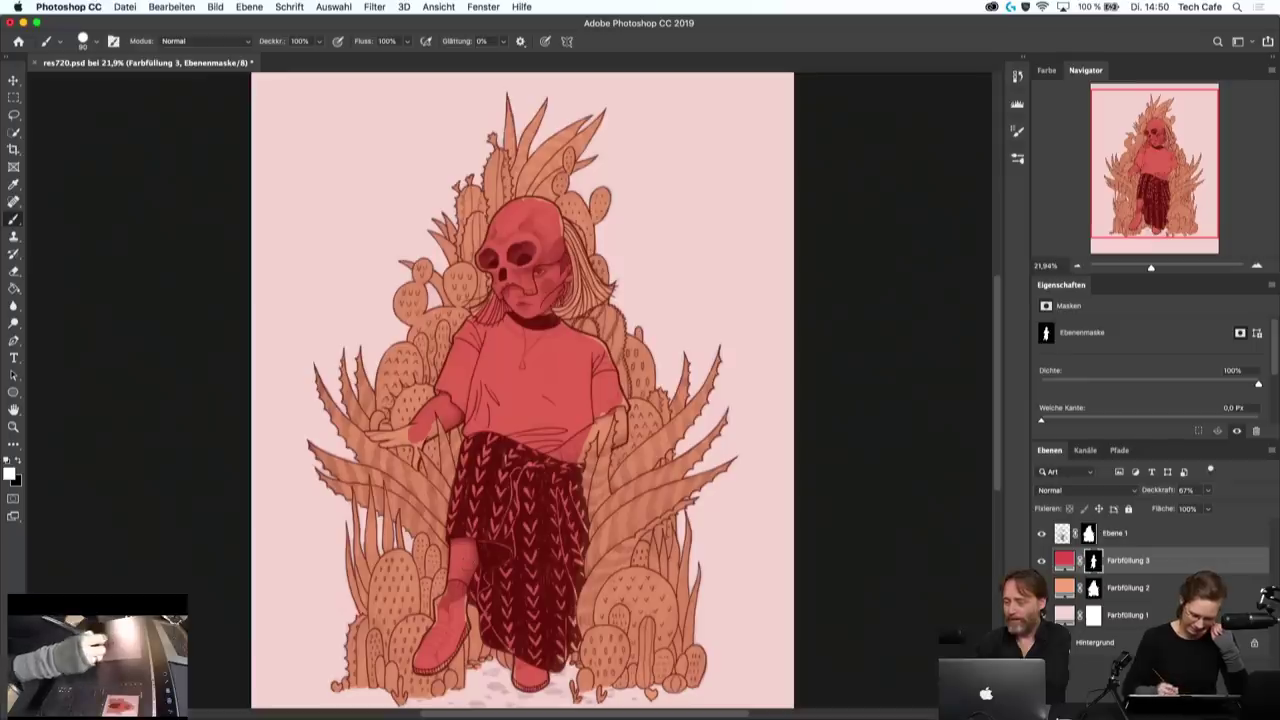
mouse_move(566, 252)
left_mouse_down()
mouse_move(575, 300)
mouse_move(562, 218)
mouse_move(606, 302)
left_mouse_up()
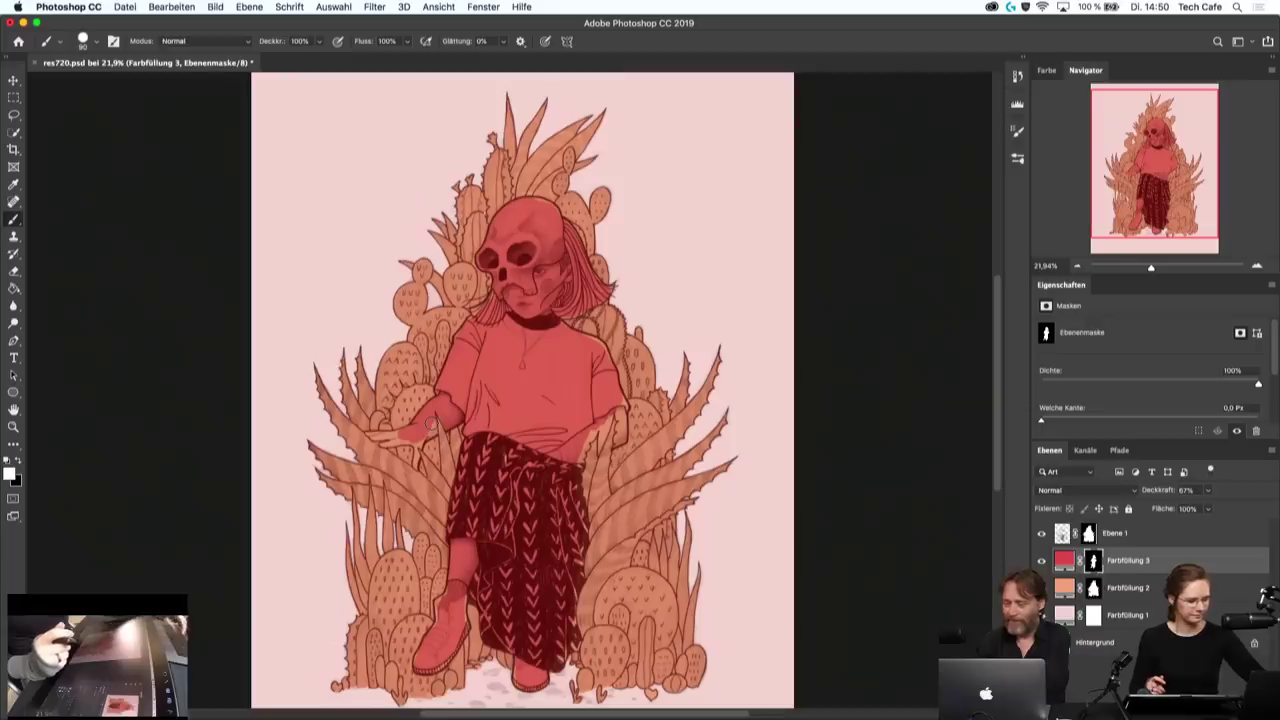
- Zoom in on the figure's upper body and shrink the brush for detail work
key("super+0")
key("super+plus")
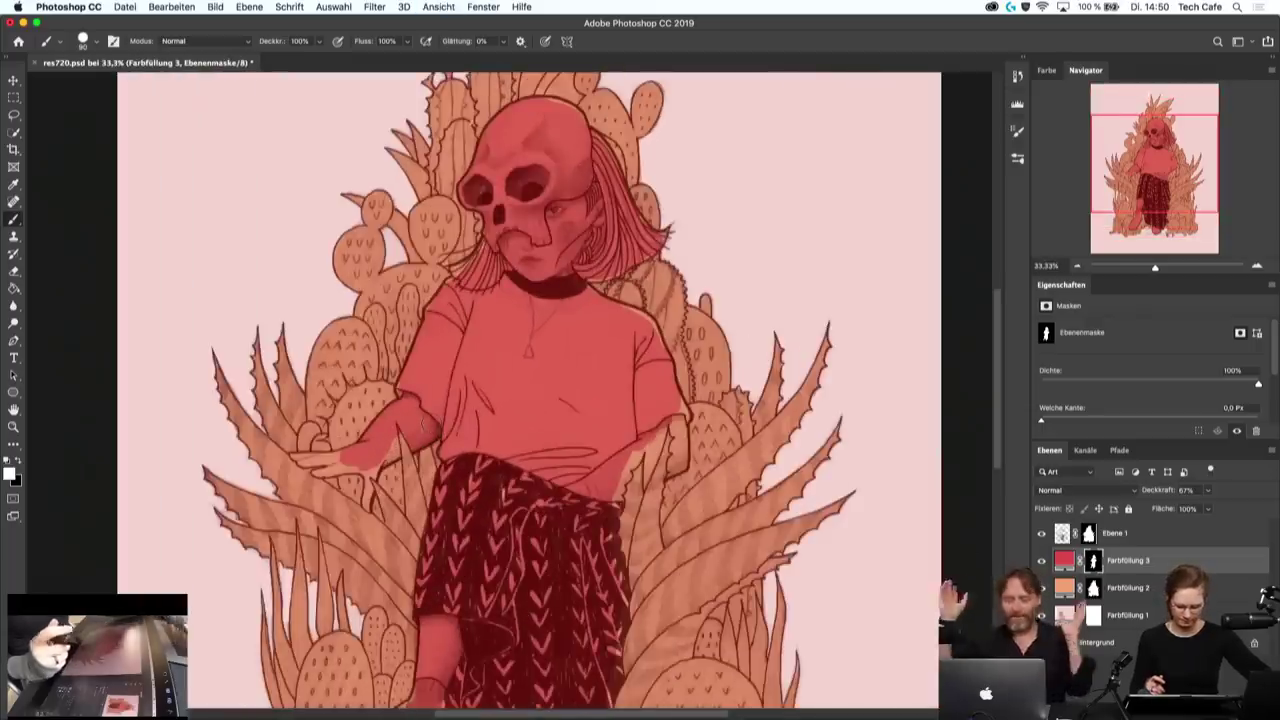
key("bracketleft")
key("bracketleft")
key("bracketleft")
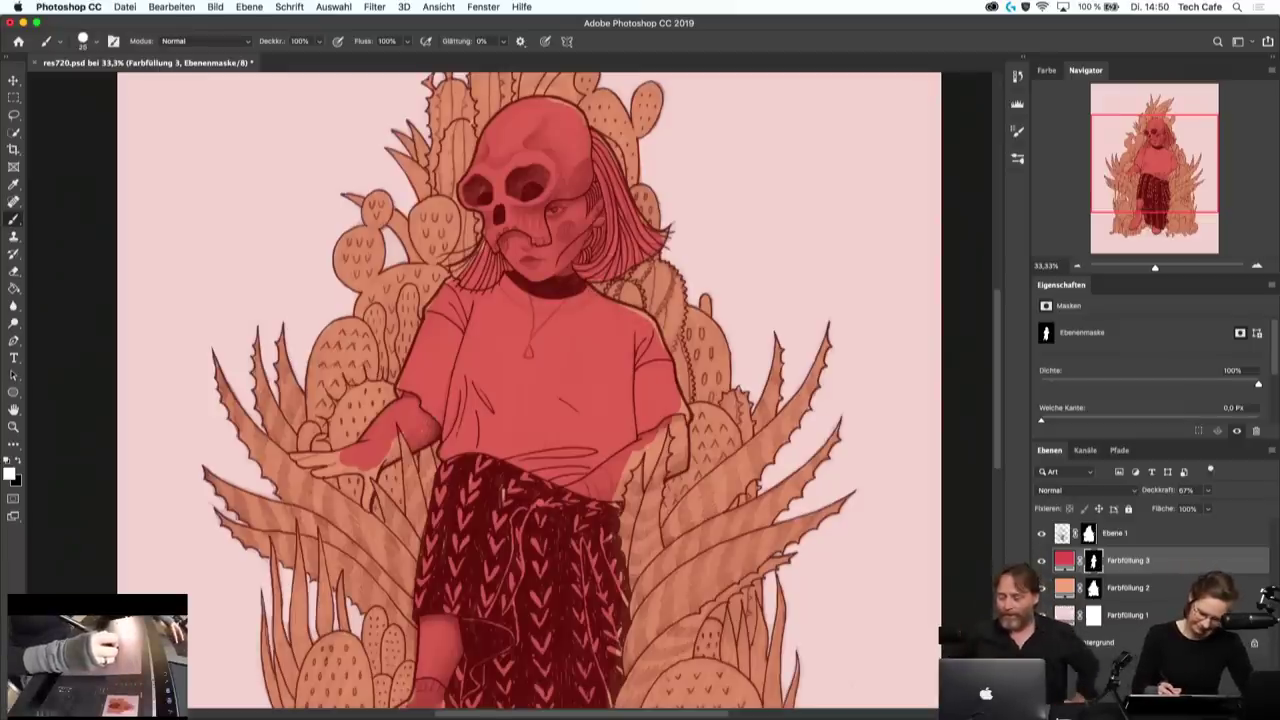
scroll(740, 117, "down", 2)
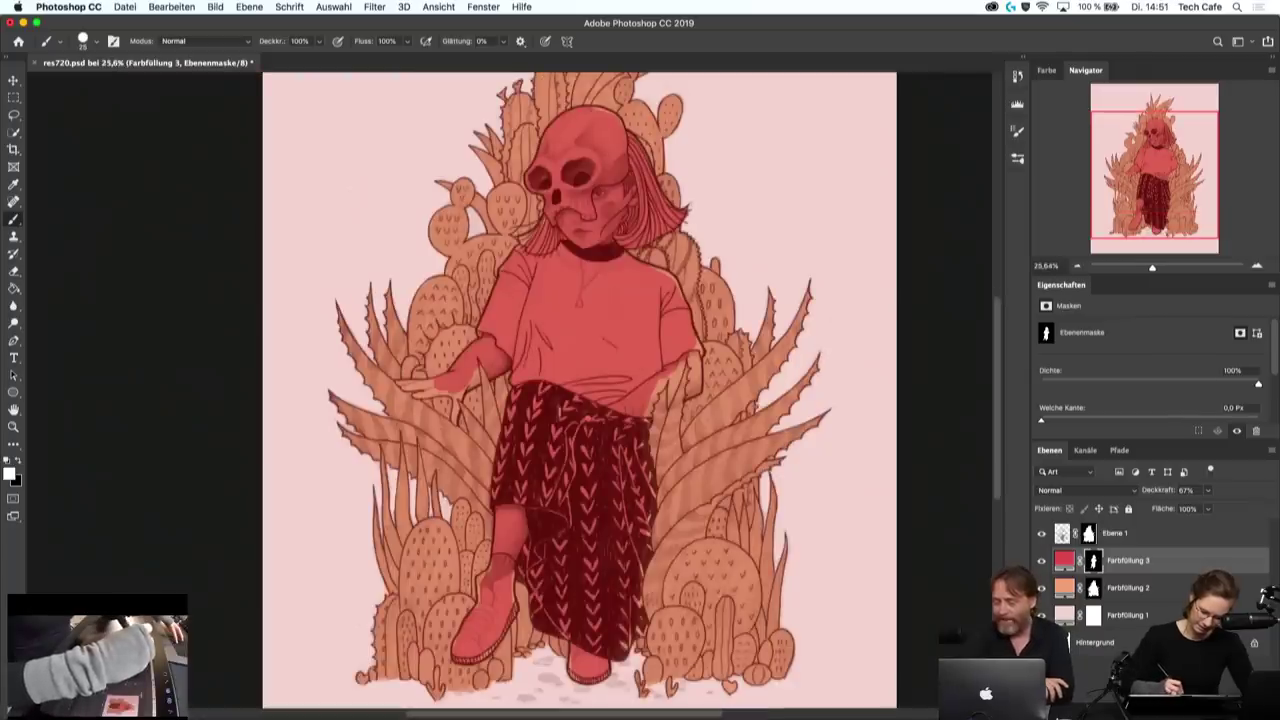
scroll(391, 442, "down", 2)
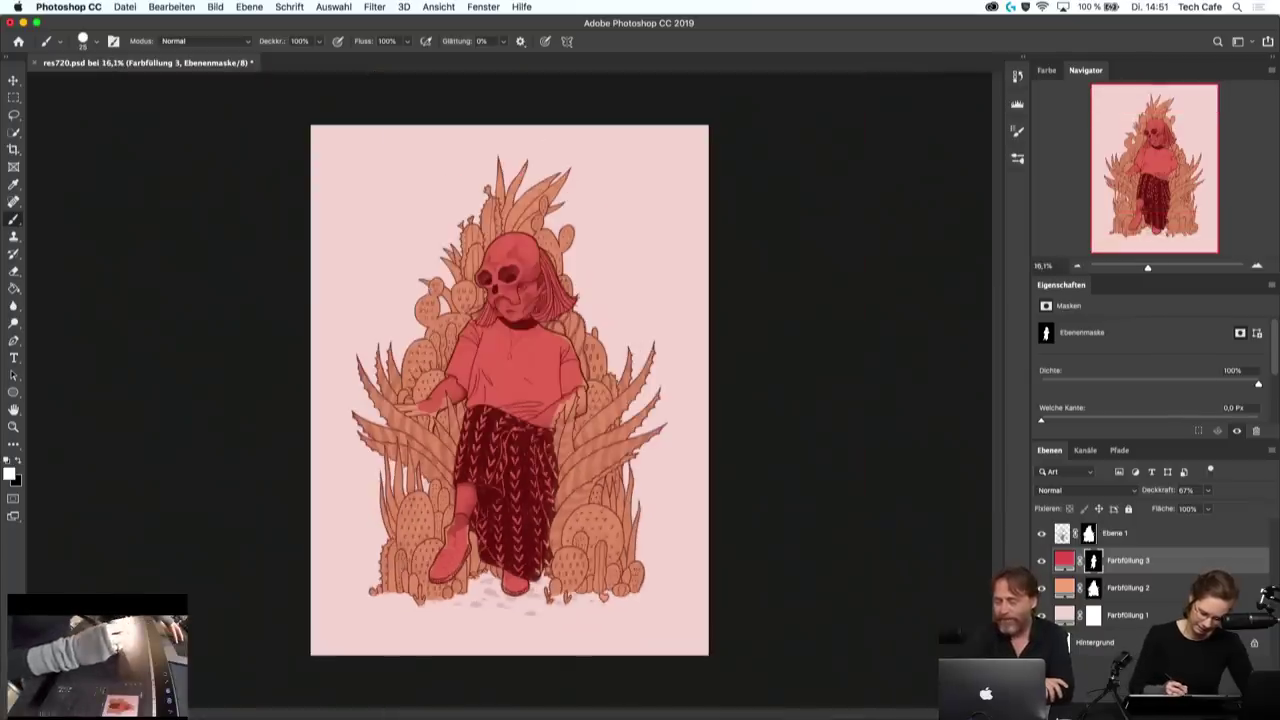
scroll(420, 580, "up", 2)
scroll(420, 580, "up", 1)
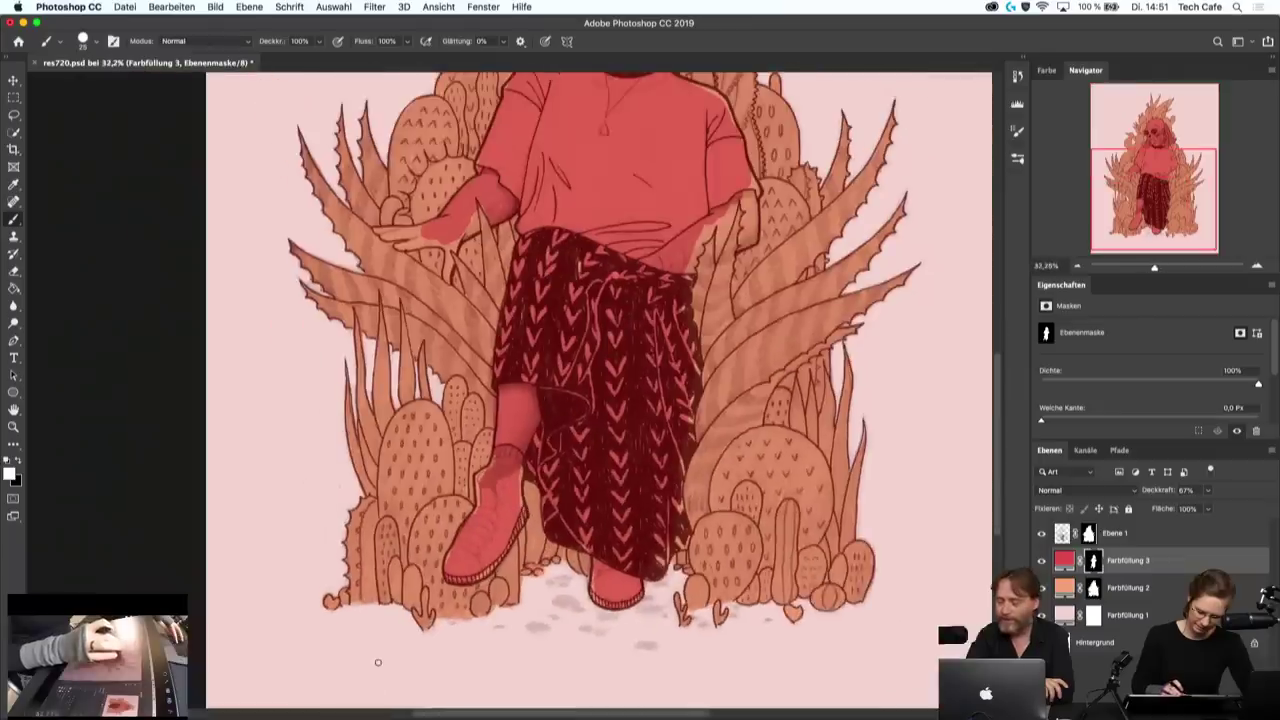
scroll(378, 662, "up", 5)
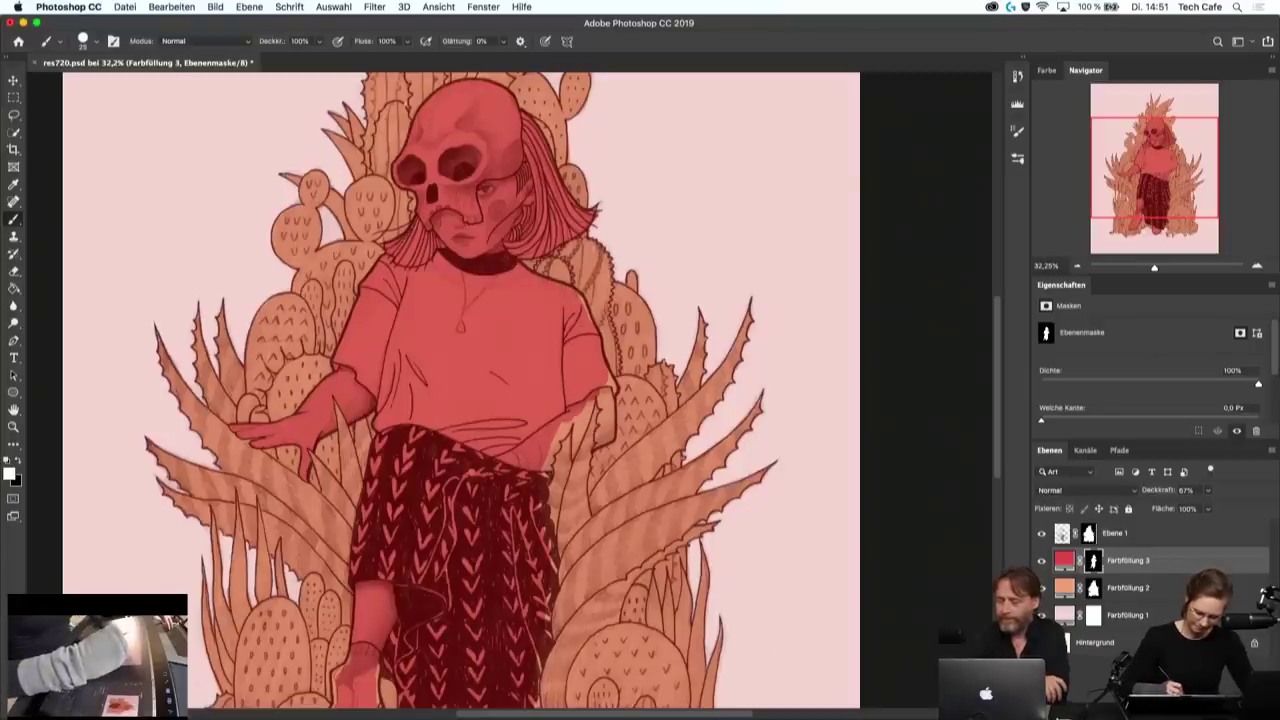
- Paint black on the body mask to trim red spill around the right arm and shirt edge
scroll(785, 385, "up", 2)
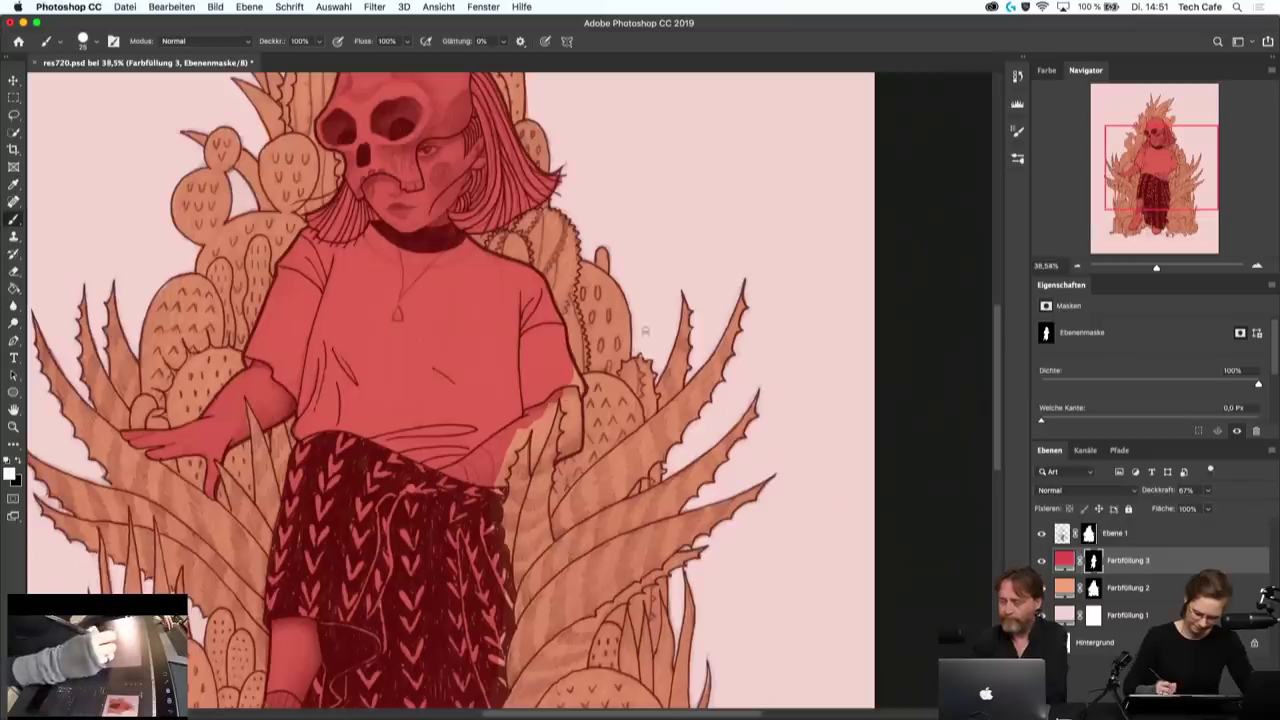
key("x")
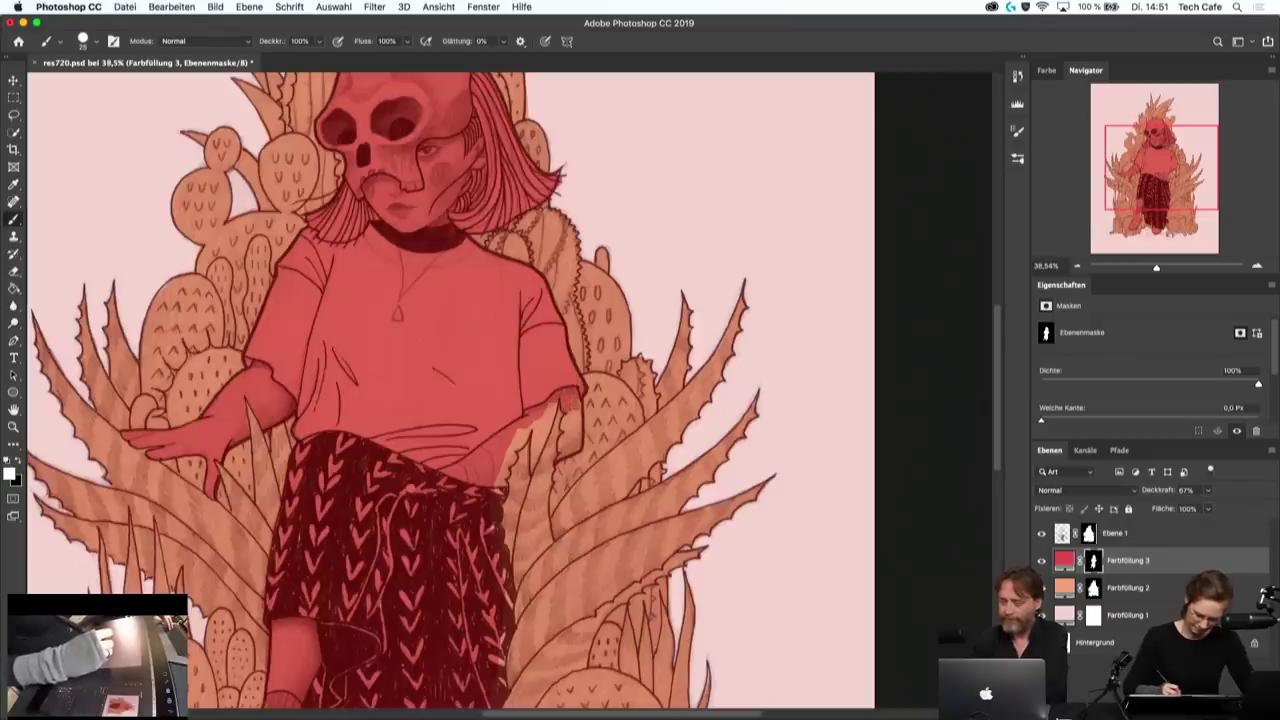
left_click_drag(566, 432, 566, 450)
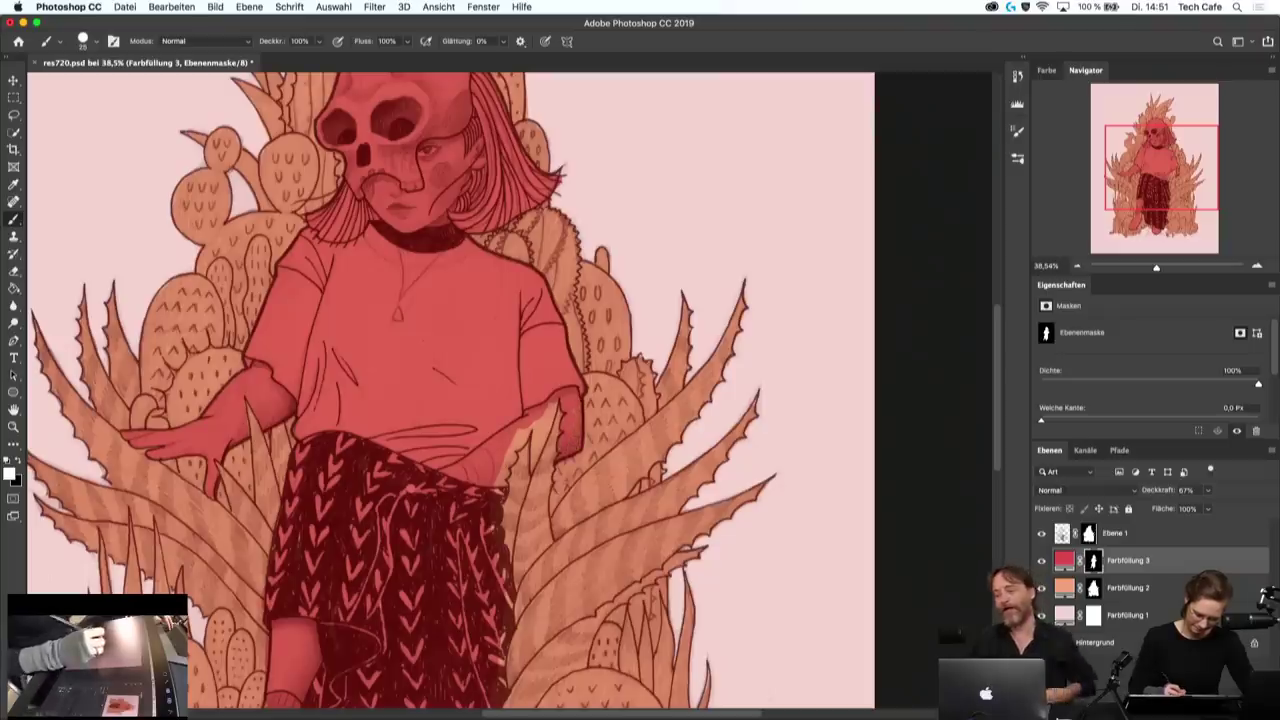
left_click_drag(510, 466, 518, 432)
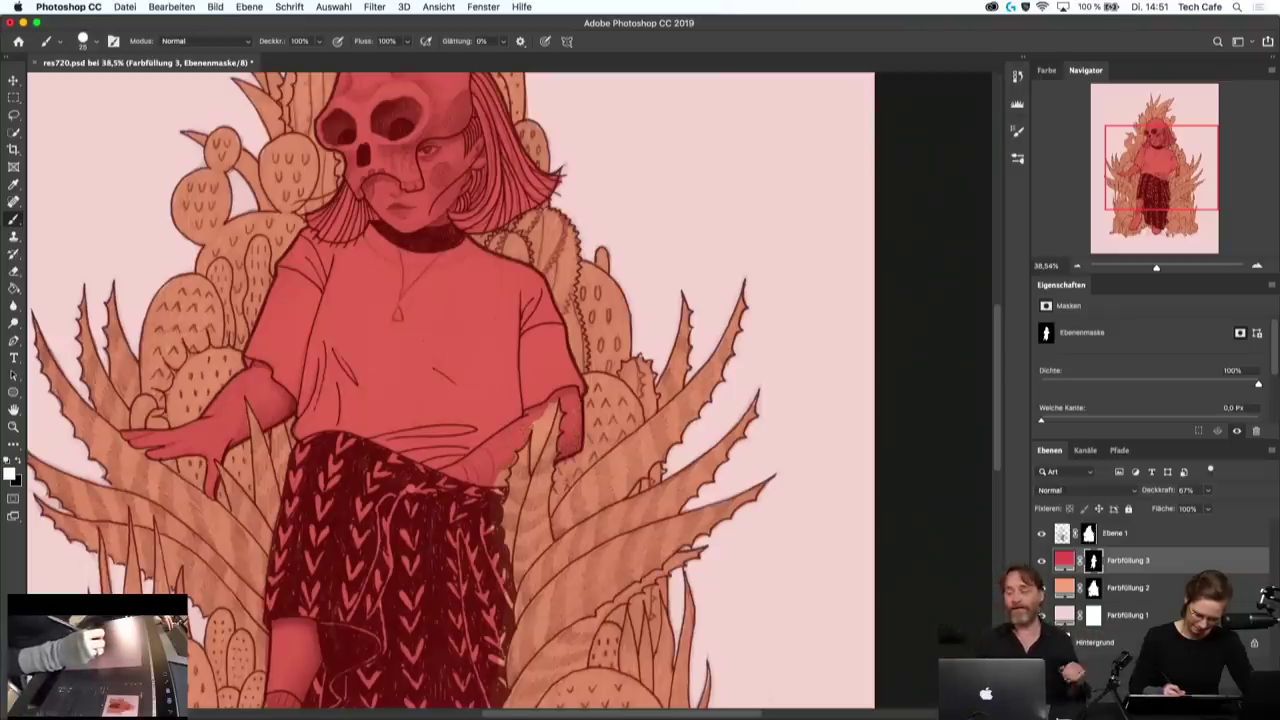
left_click_drag(548, 454, 546, 404)
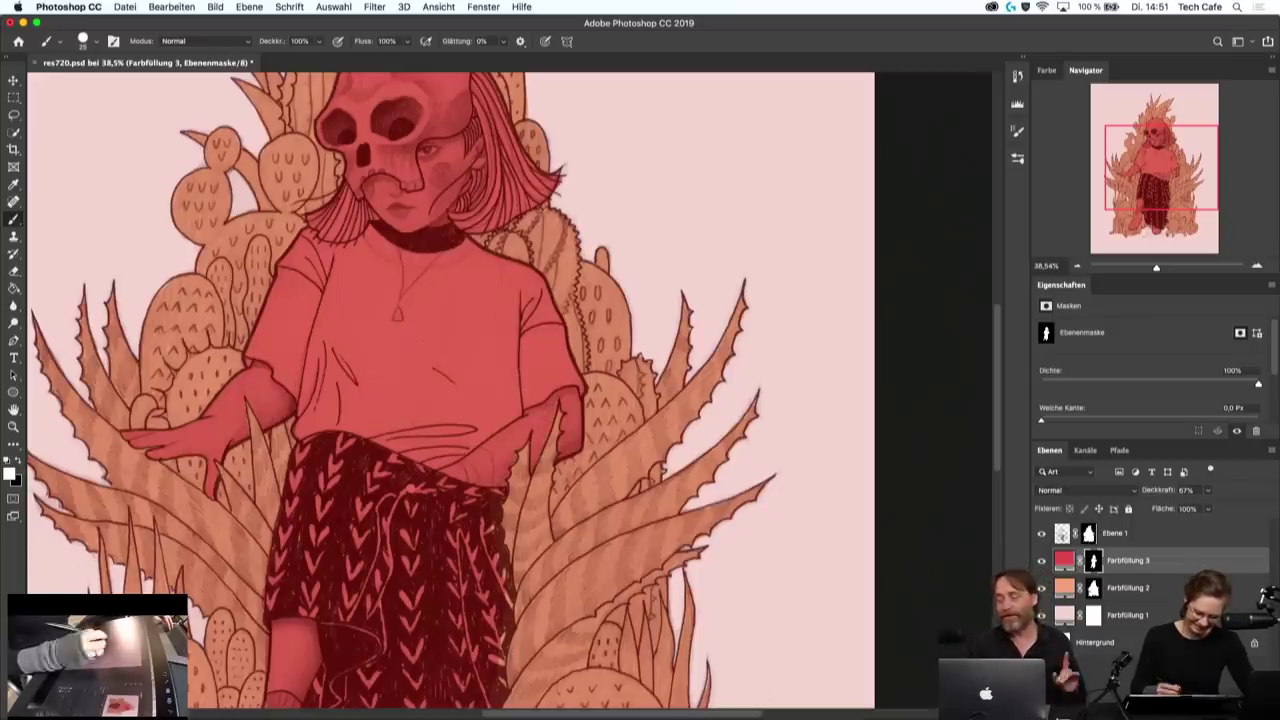
- Trim the red along the skirt's right edge and the leg and boot
scroll(532, 314, "down", 3)
scroll(532, 314, "down", 2)
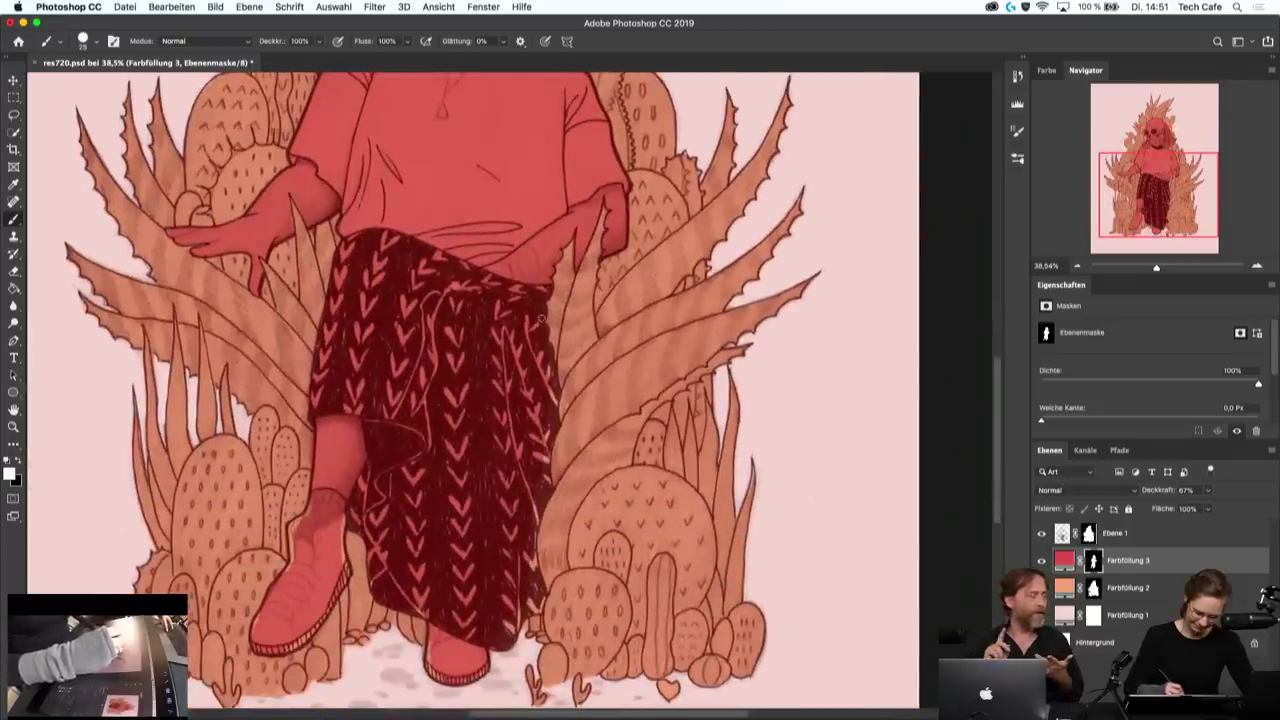
left_click_drag(552, 400, 520, 640)
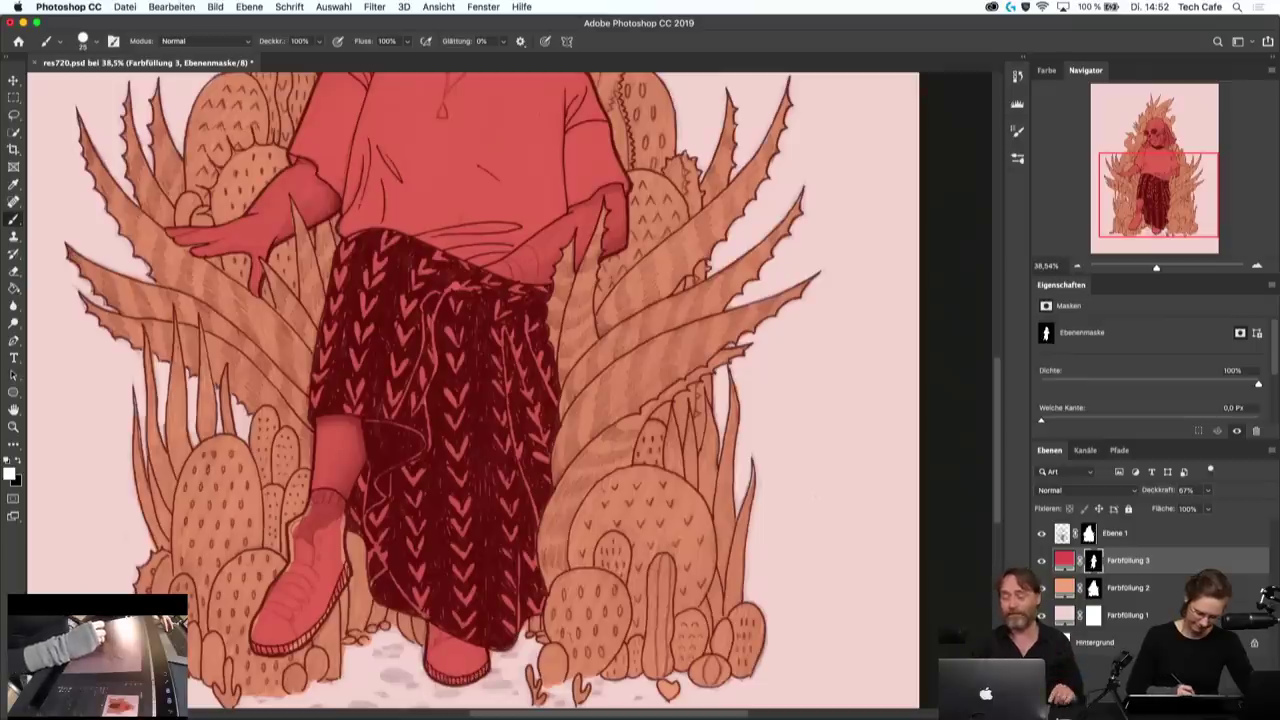
left_click_drag(342, 512, 342, 568)
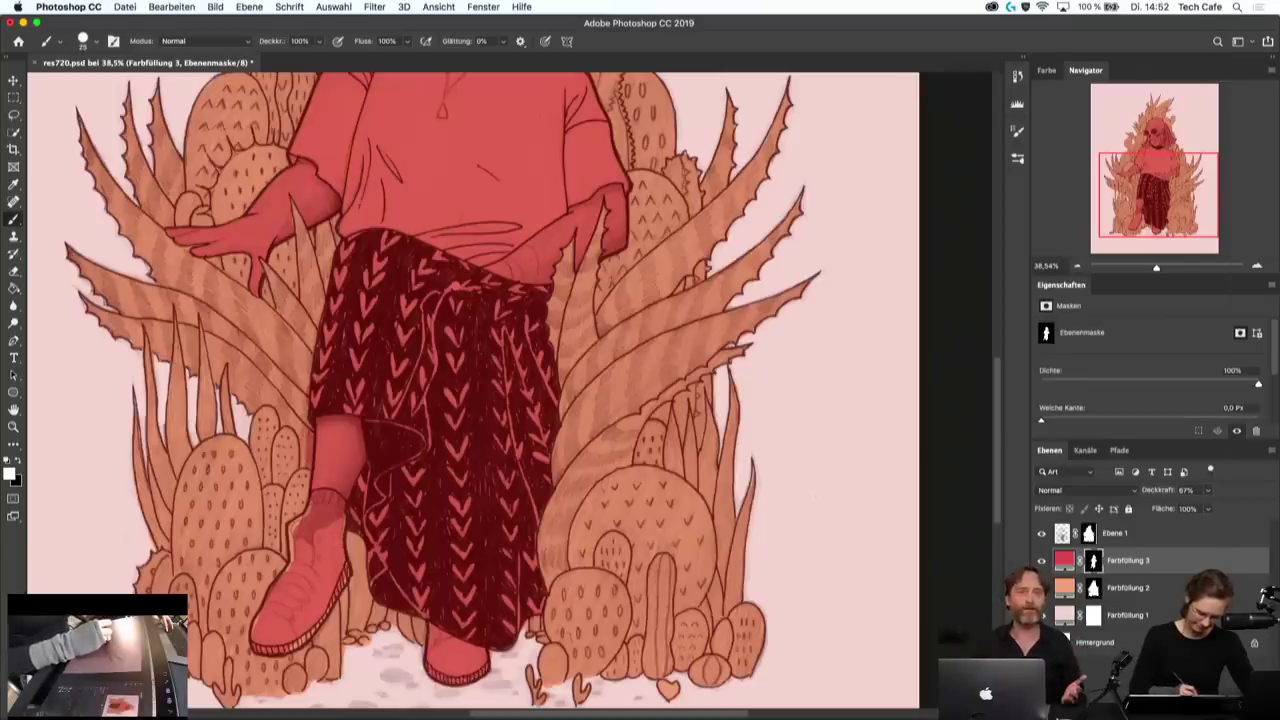
key("x")
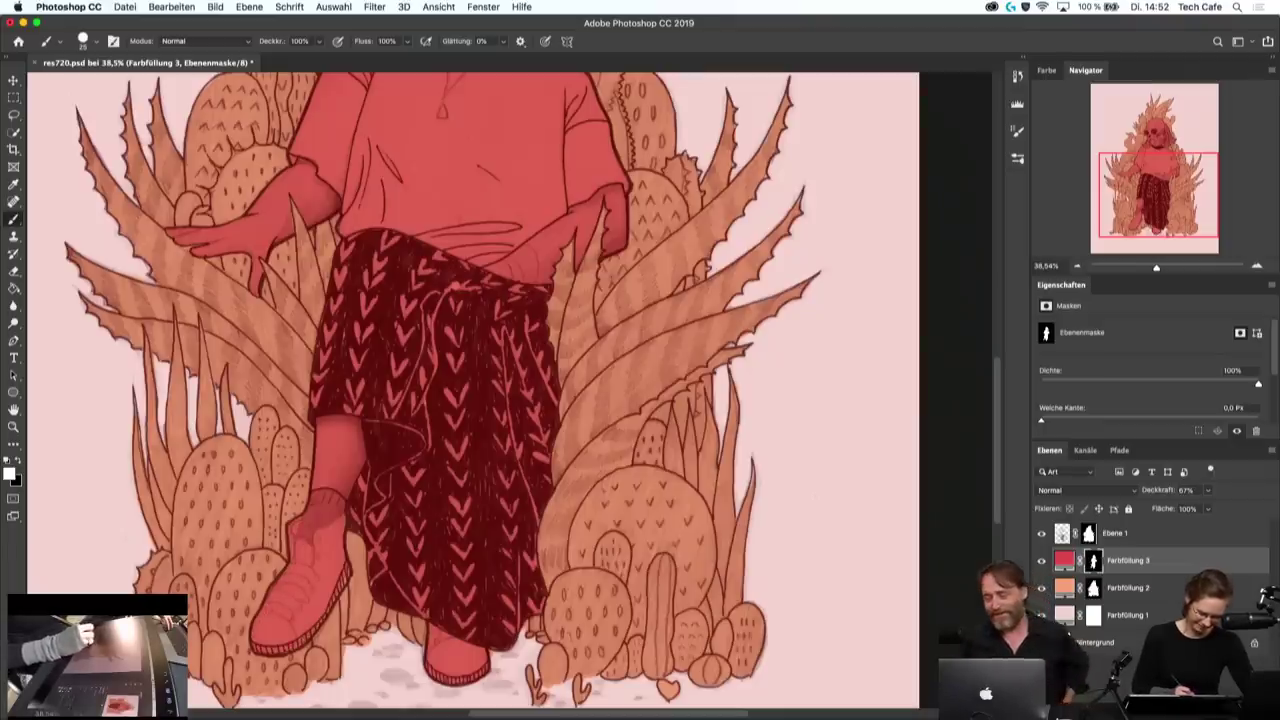
scroll(363, 581, "down", 1)
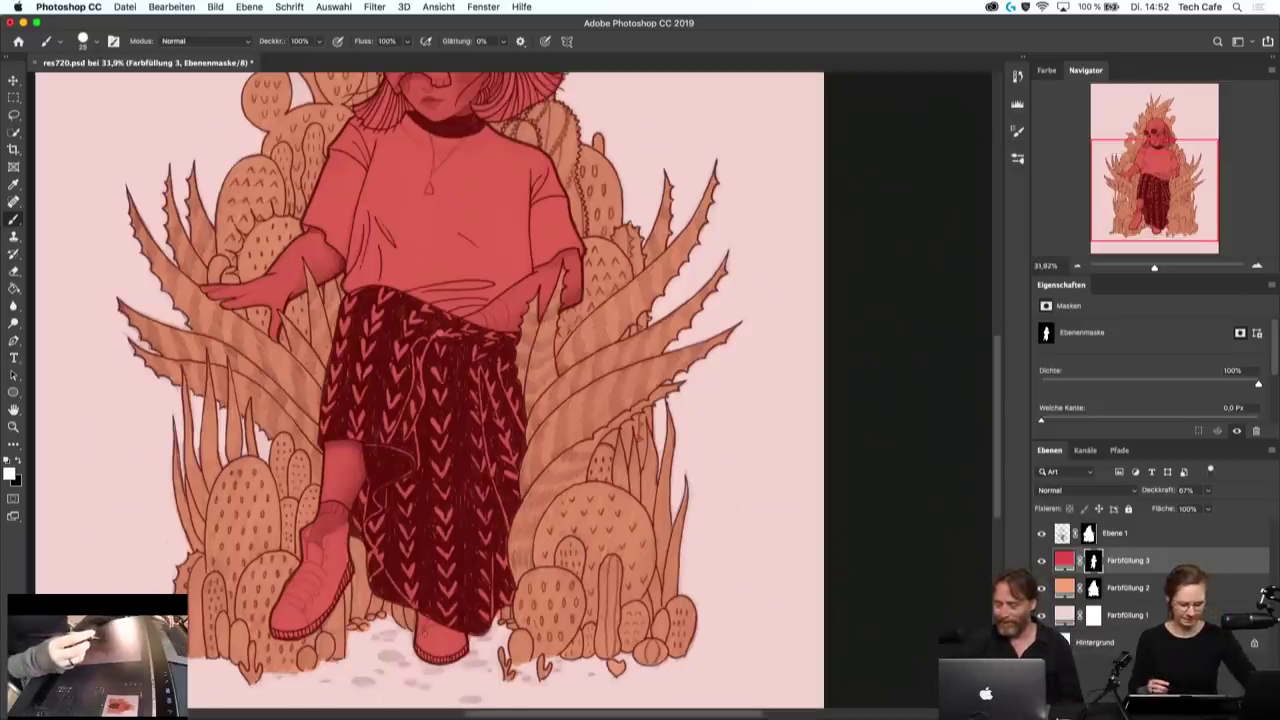
scroll(569, 404, "up", 5)
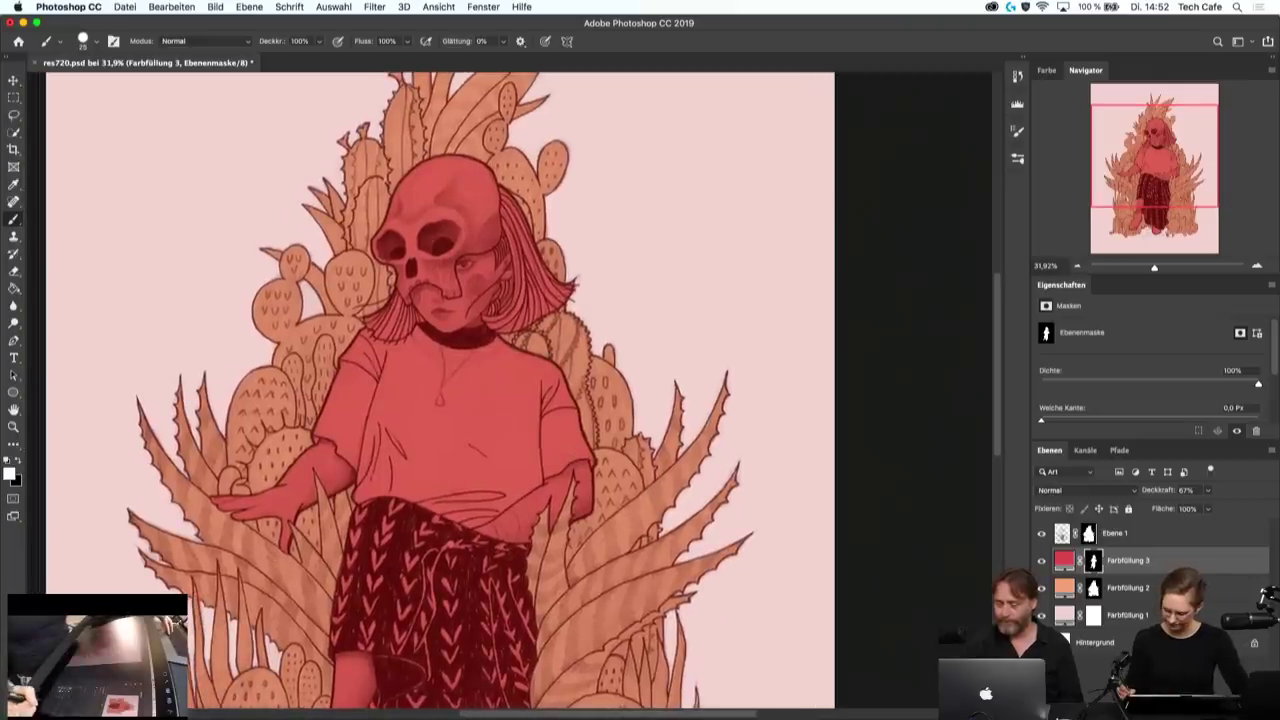
- Add a white Volltonfarbe layer, Farbfüllung 4, at 34% opacity with an inverted mask hiding it
left_click(1227, 458)
left_click(1190, 457)
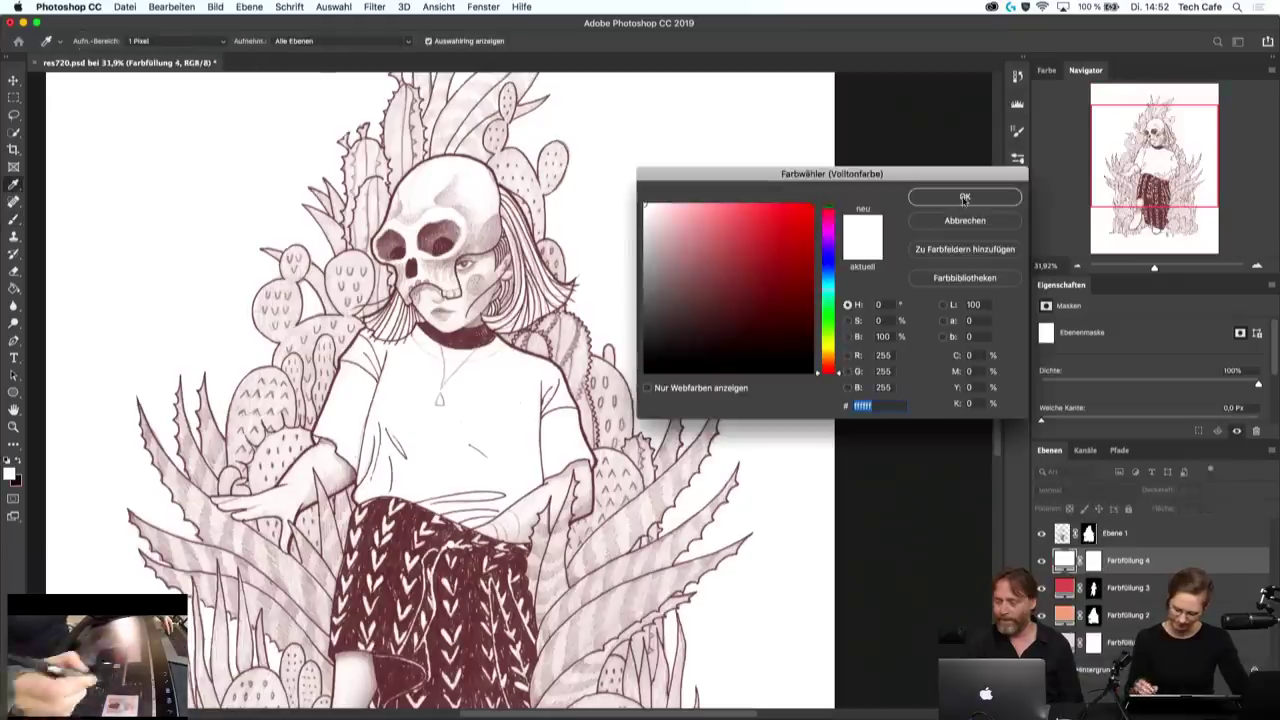
key("Return")
left_click(1208, 490)
left_click_drag(1212, 510, 1163, 510)
left_click(1093, 560)
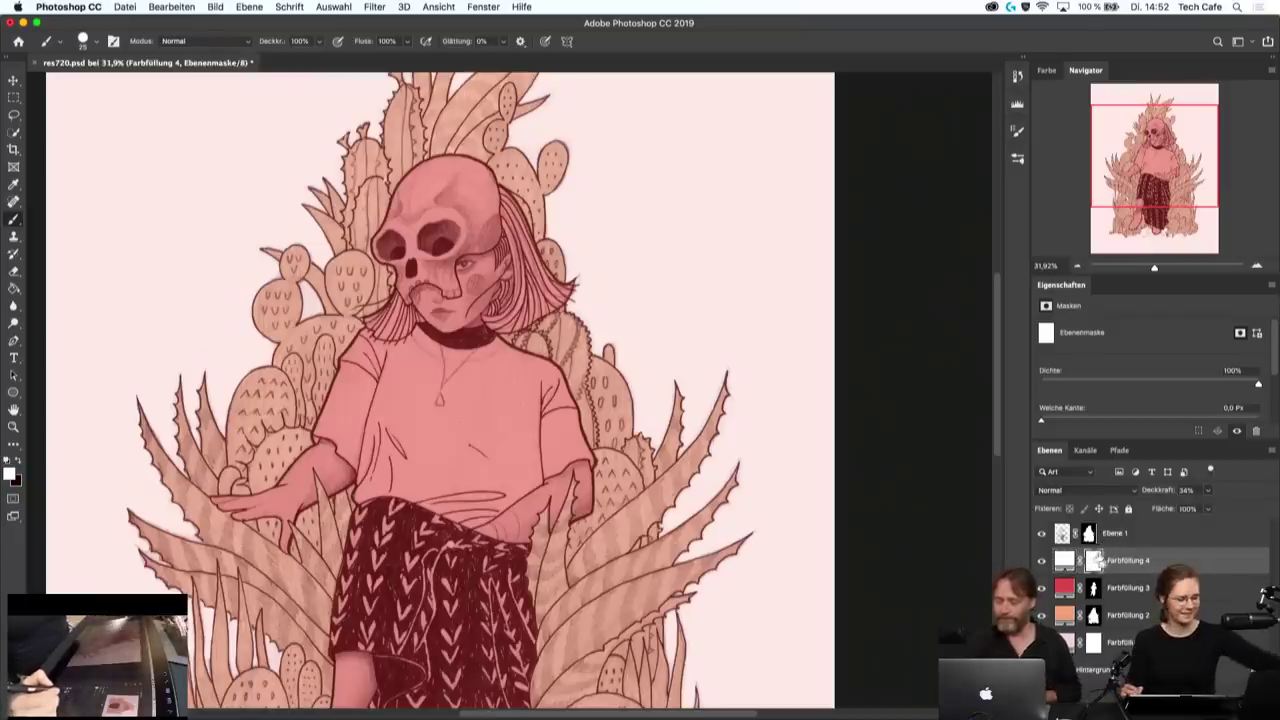
key("ctrl+i")
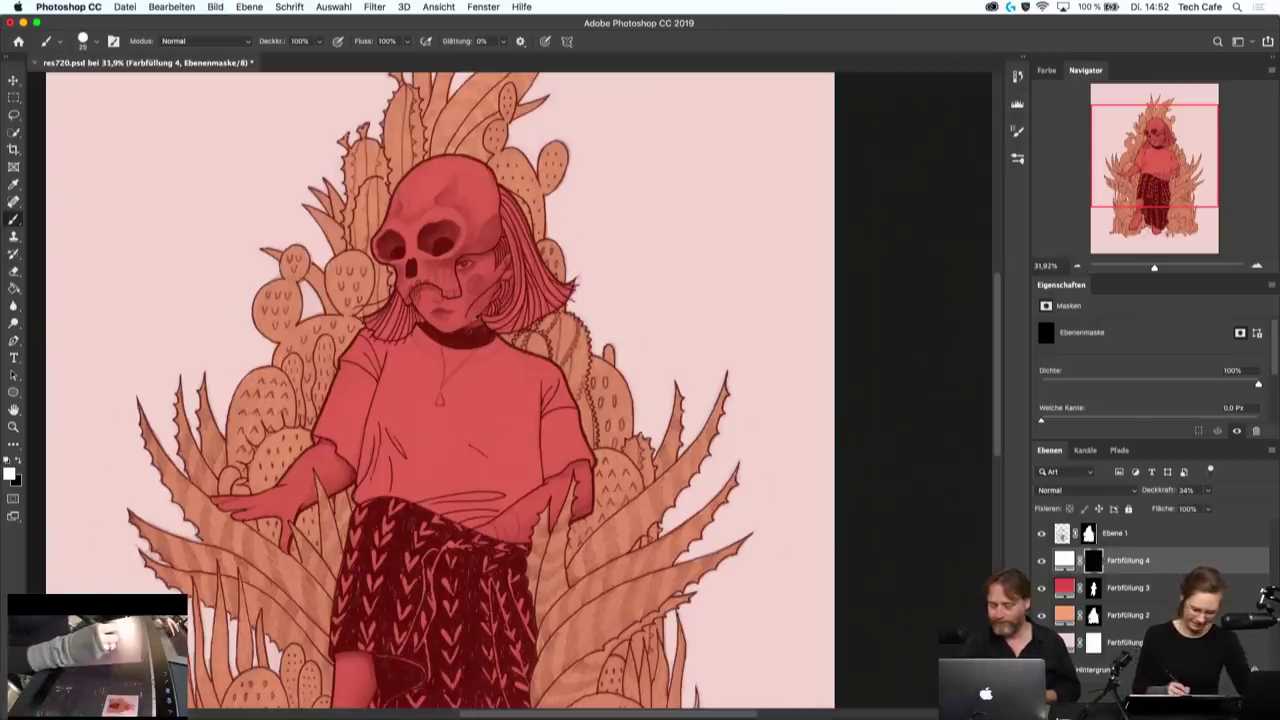
- Paint white on Farbfüllung 4's mask over the cheek, lips, neck and left forearm
scroll(464, 328, "up", 2)
mouse_move(468, 282)
left_mouse_down()
mouse_move(470, 294)
mouse_move(466, 255)
left_mouse_up()
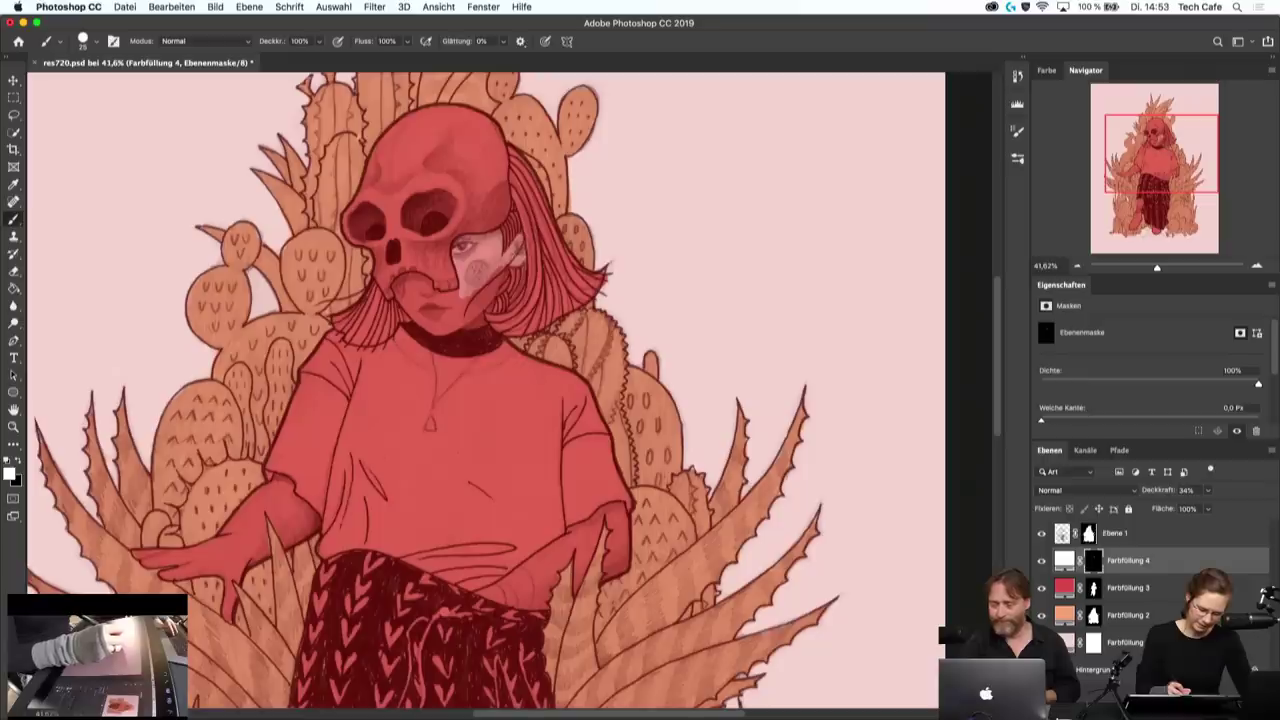
mouse_move(488, 284)
left_mouse_down()
mouse_move(455, 324)
mouse_move(424, 294)
mouse_move(414, 306)
mouse_move(400, 294)
left_mouse_up()
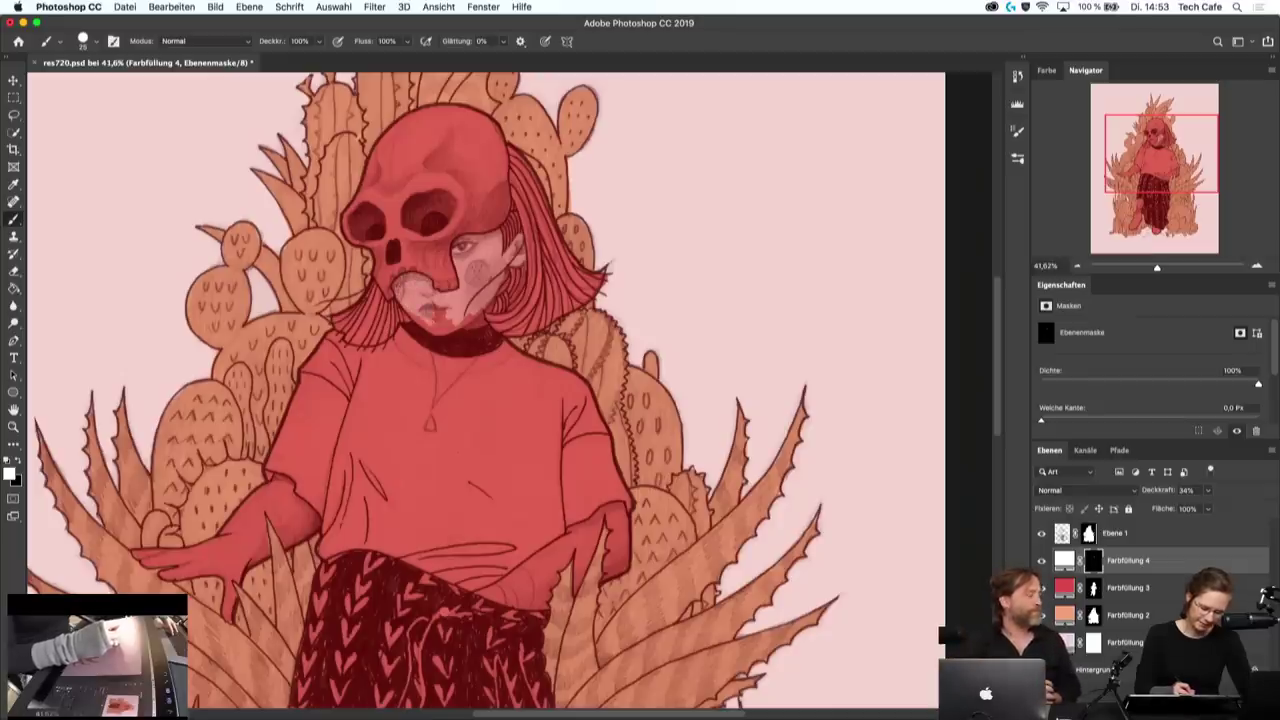
mouse_move(440, 329)
left_mouse_down()
mouse_move(456, 327)
mouse_move(434, 306)
left_mouse_up()
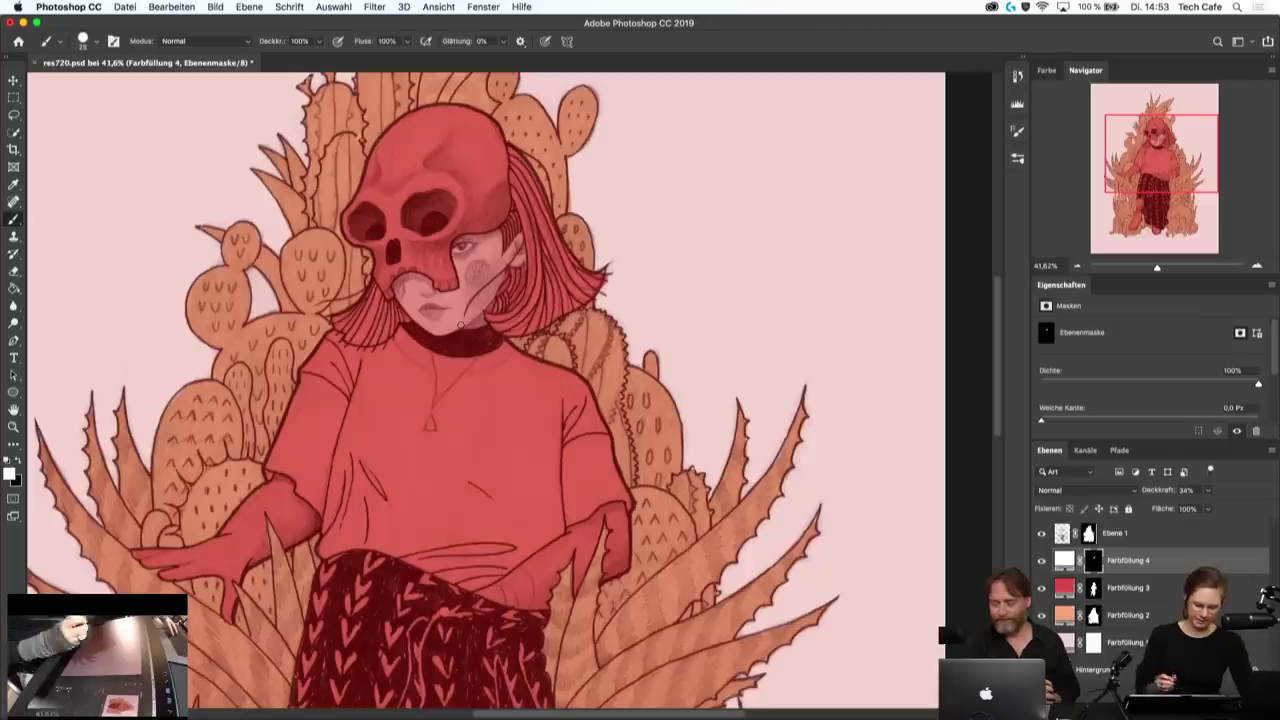
left_click_drag(230, 534, 259, 501)
mouse_move(218, 552)
left_mouse_down()
mouse_move(258, 508)
mouse_move(262, 530)
mouse_move(278, 474)
mouse_move(290, 540)
mouse_move(314, 518)
mouse_move(300, 504)
mouse_move(302, 518)
left_mouse_up()
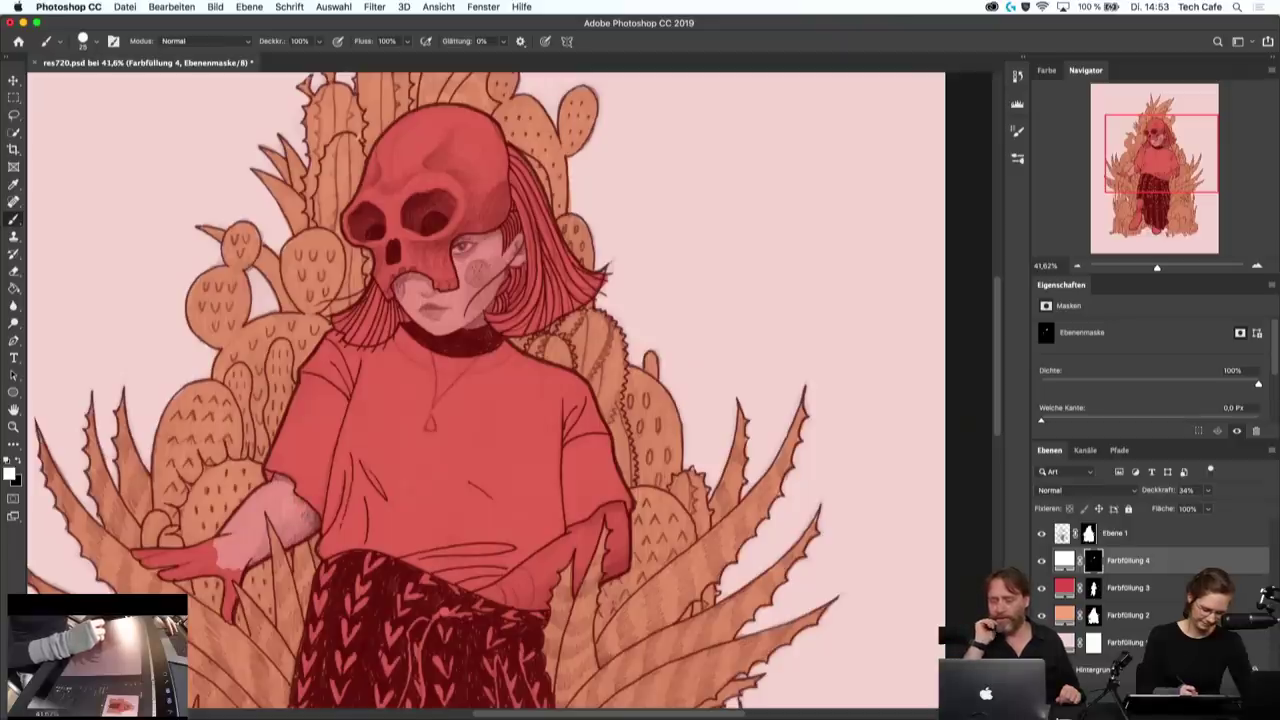
- Brush pale skin onto the left hand and forearm through the Farbfüllung 4 mask
key("super+minus")
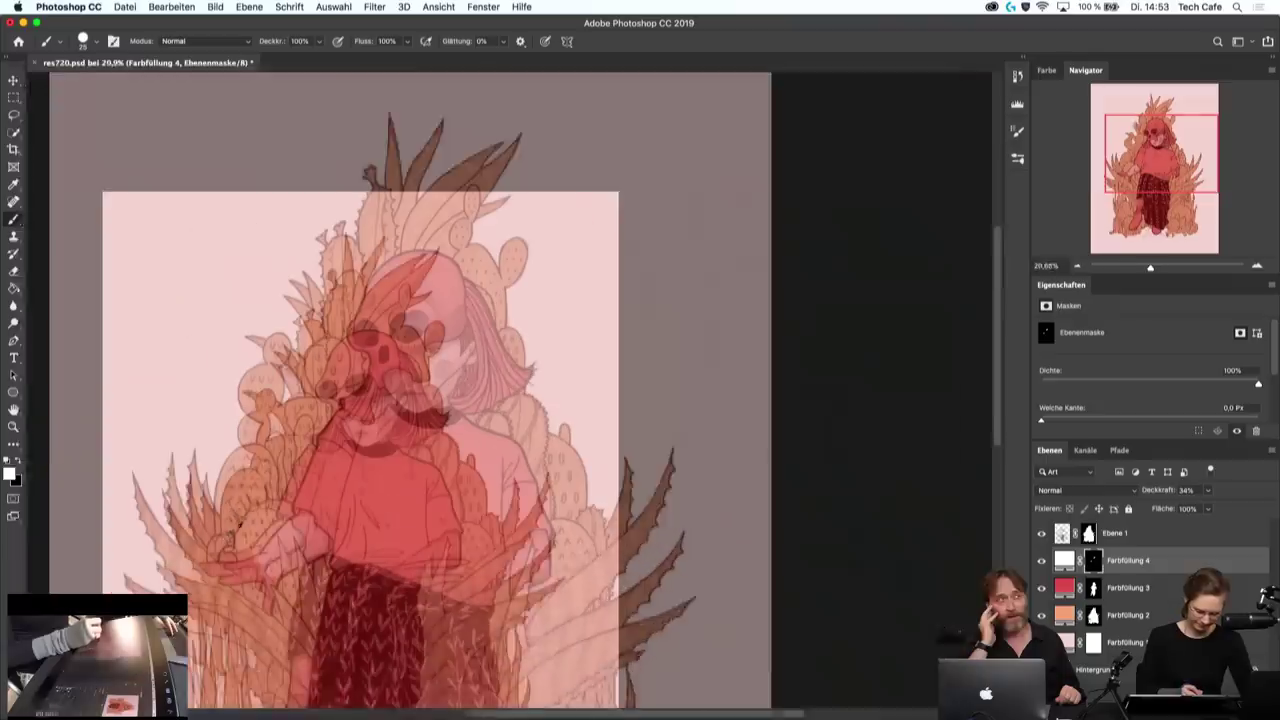
scroll(277, 566, "up", 3)
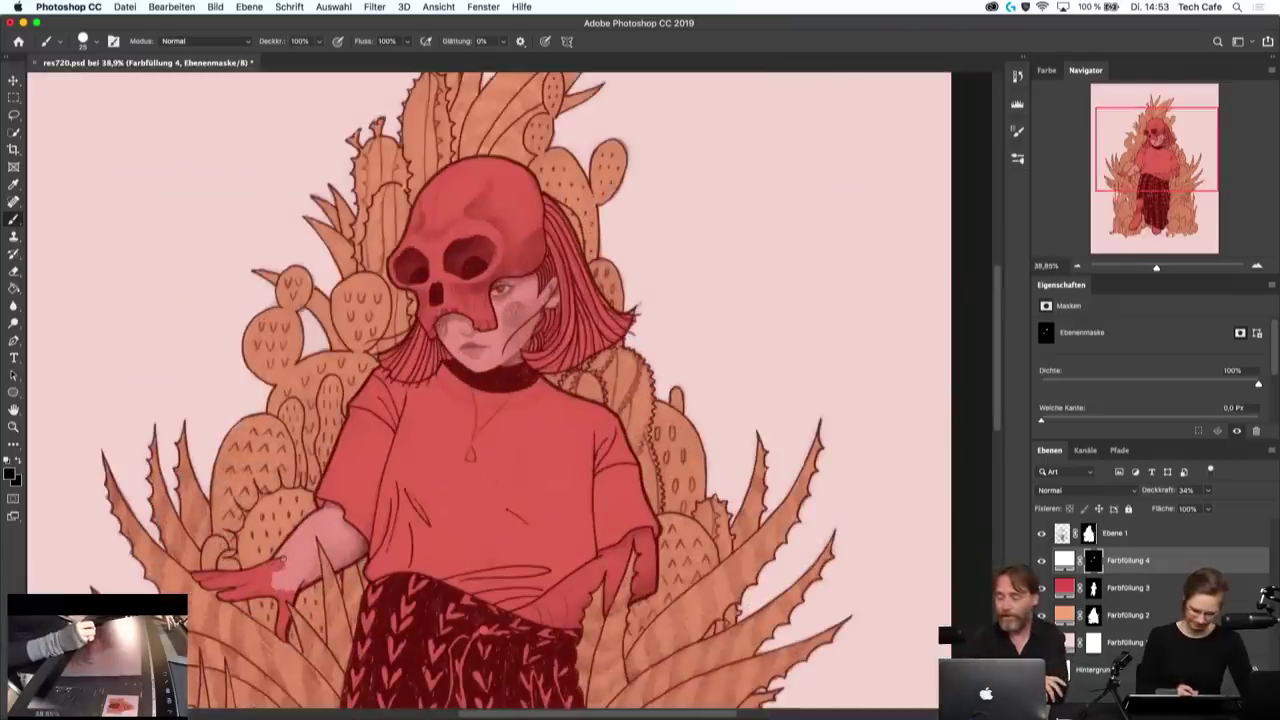
key("x")
mouse_move(258, 578)
left_mouse_down()
mouse_move(290, 566)
mouse_move(255, 570)
left_mouse_up()
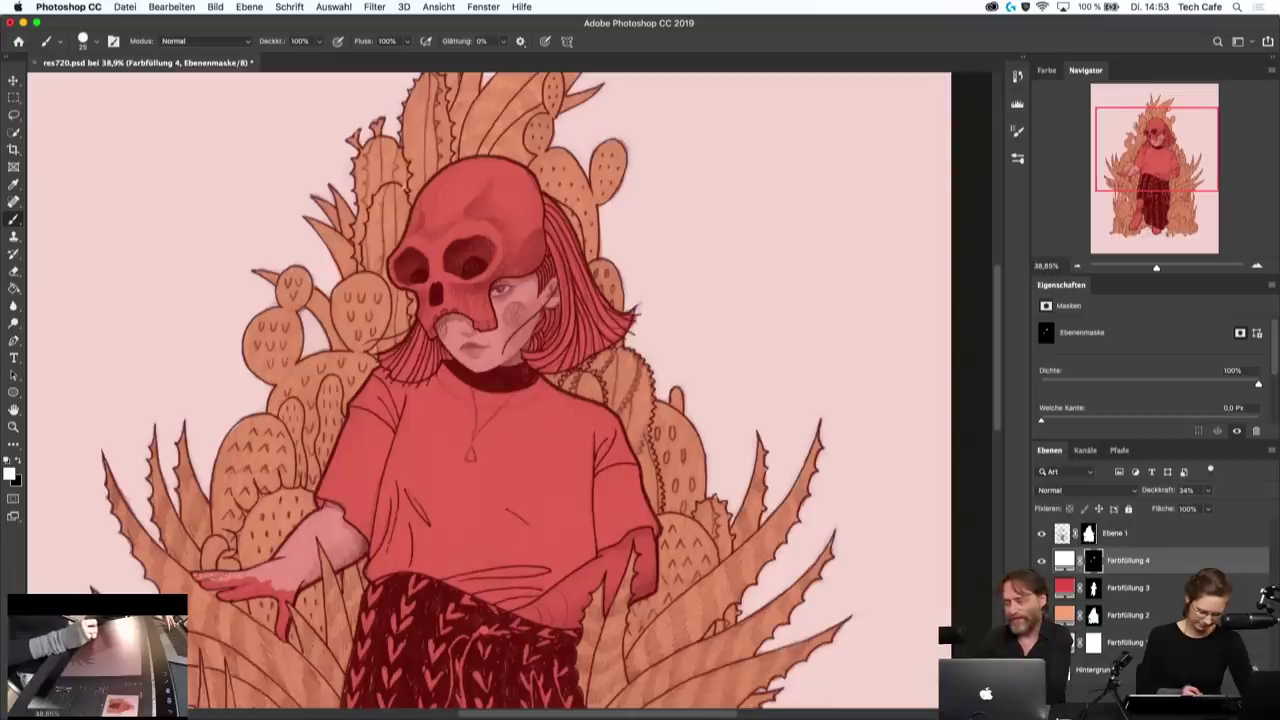
mouse_move(206, 586)
left_mouse_down()
mouse_move(258, 582)
mouse_move(230, 596)
left_mouse_up()
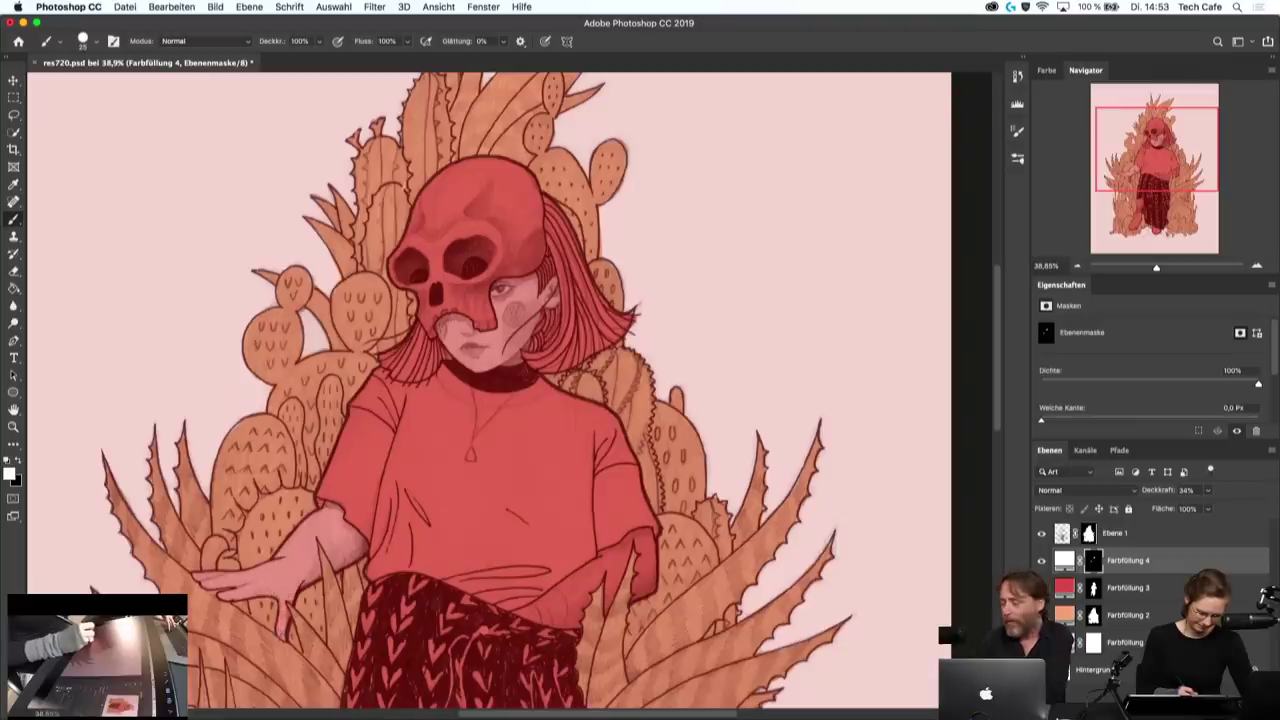
key("x")
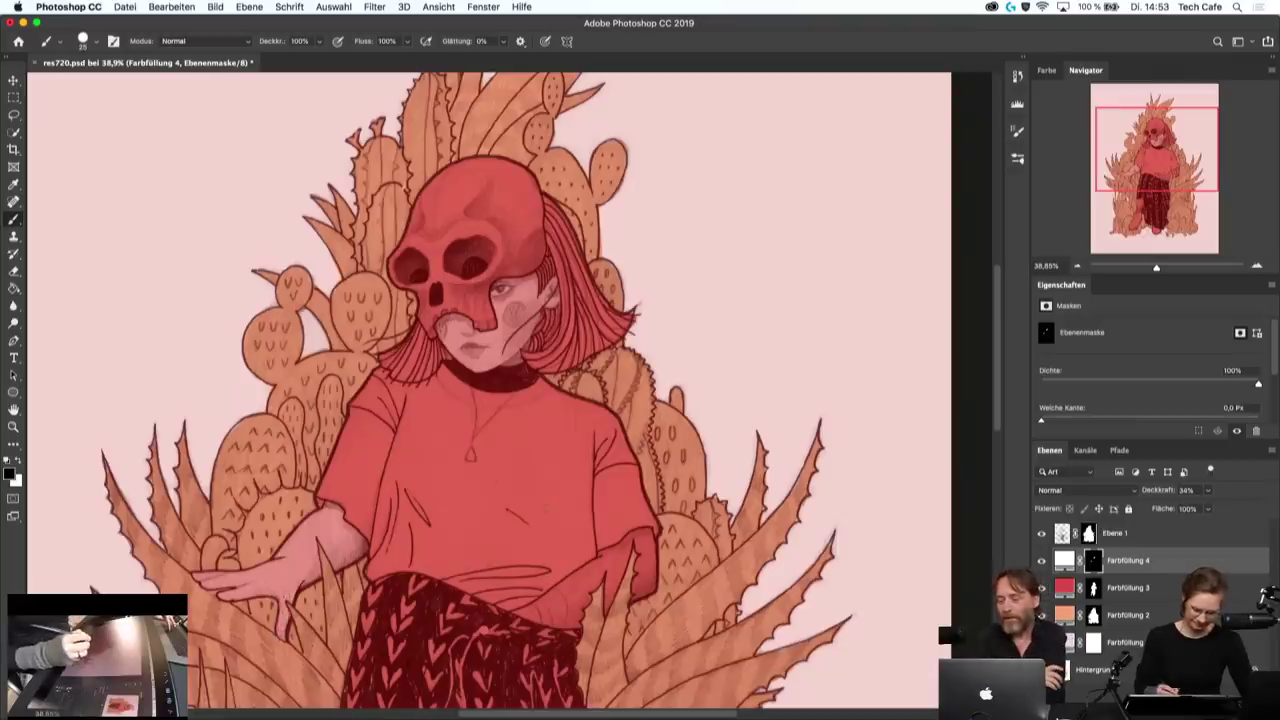
scroll(490, 390, "down", 3)
scroll(490, 390, "down", 2)
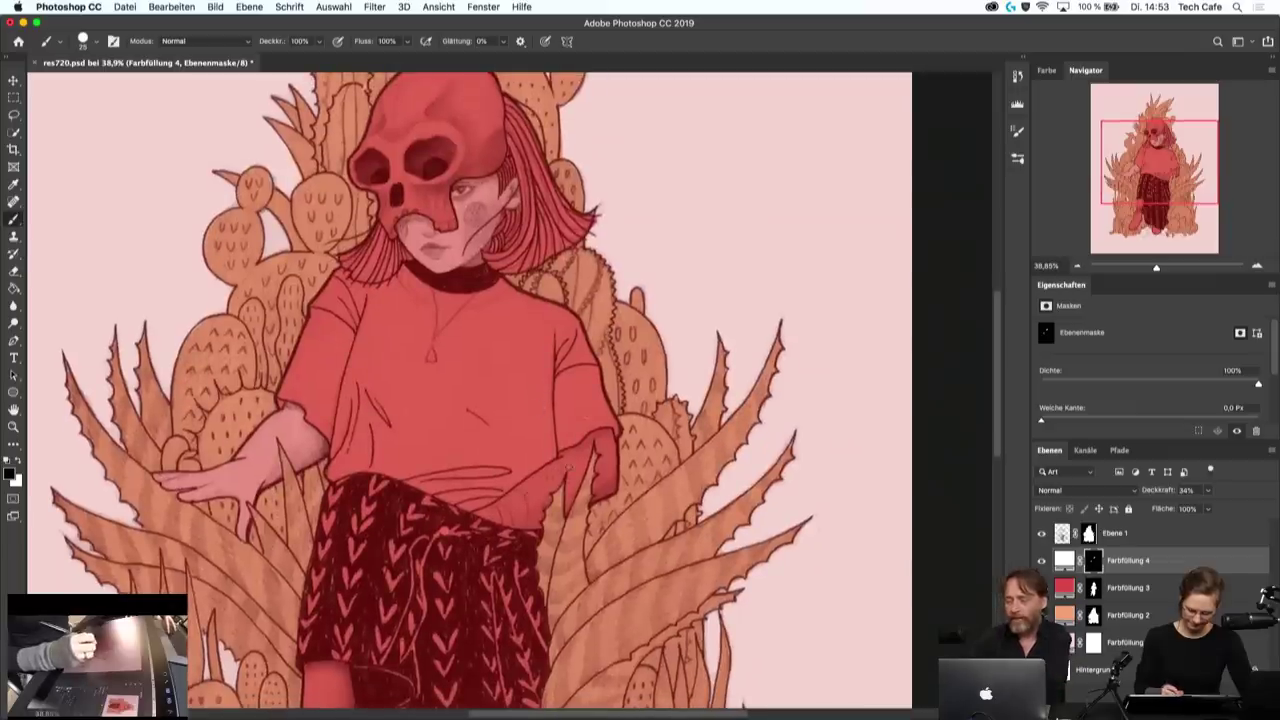
key("x")
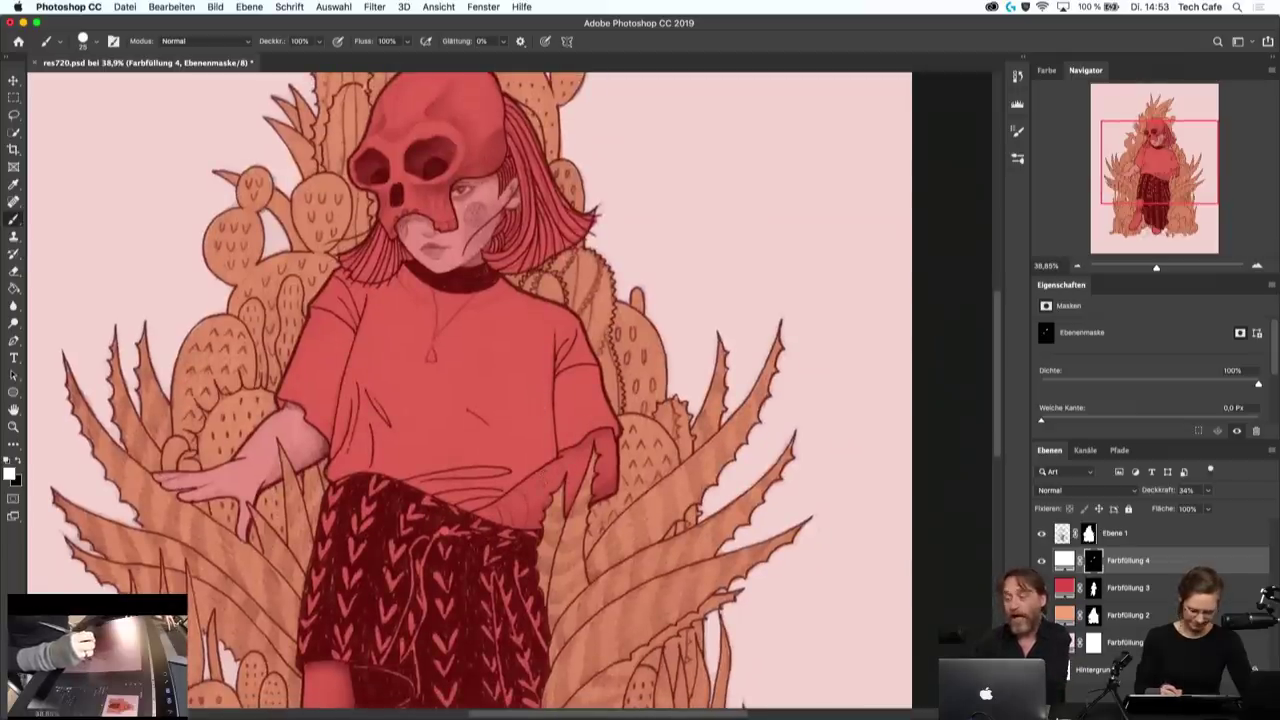
left_click_drag(540, 490, 558, 467)
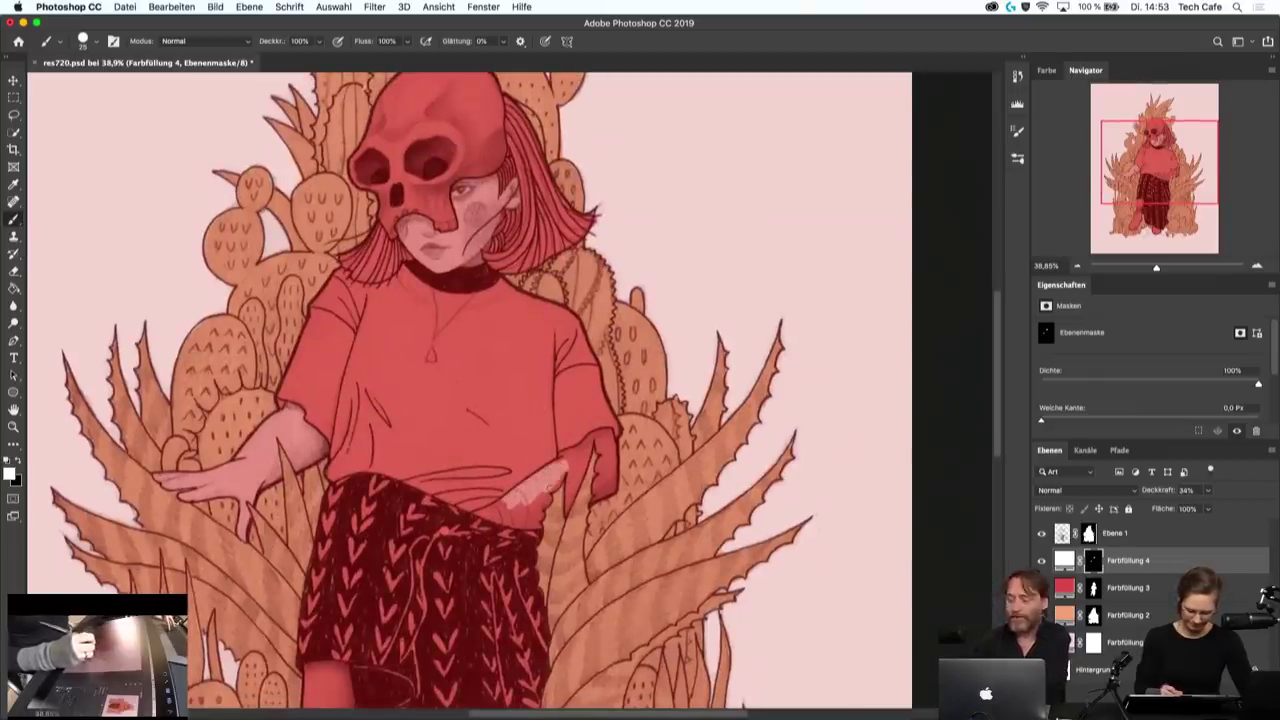
- Paint pale skin through Farbfüllung 4's mask over the hand at the skirt pocket
double_click(1064, 560)
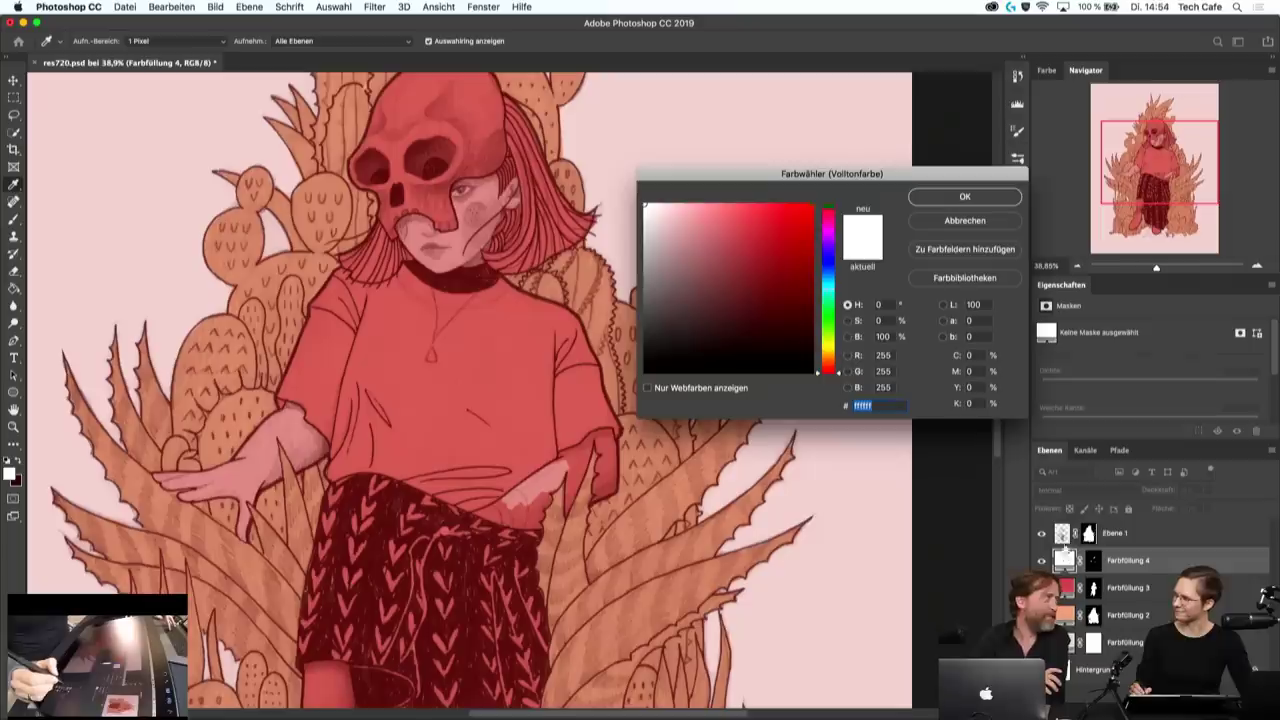
key("Escape")
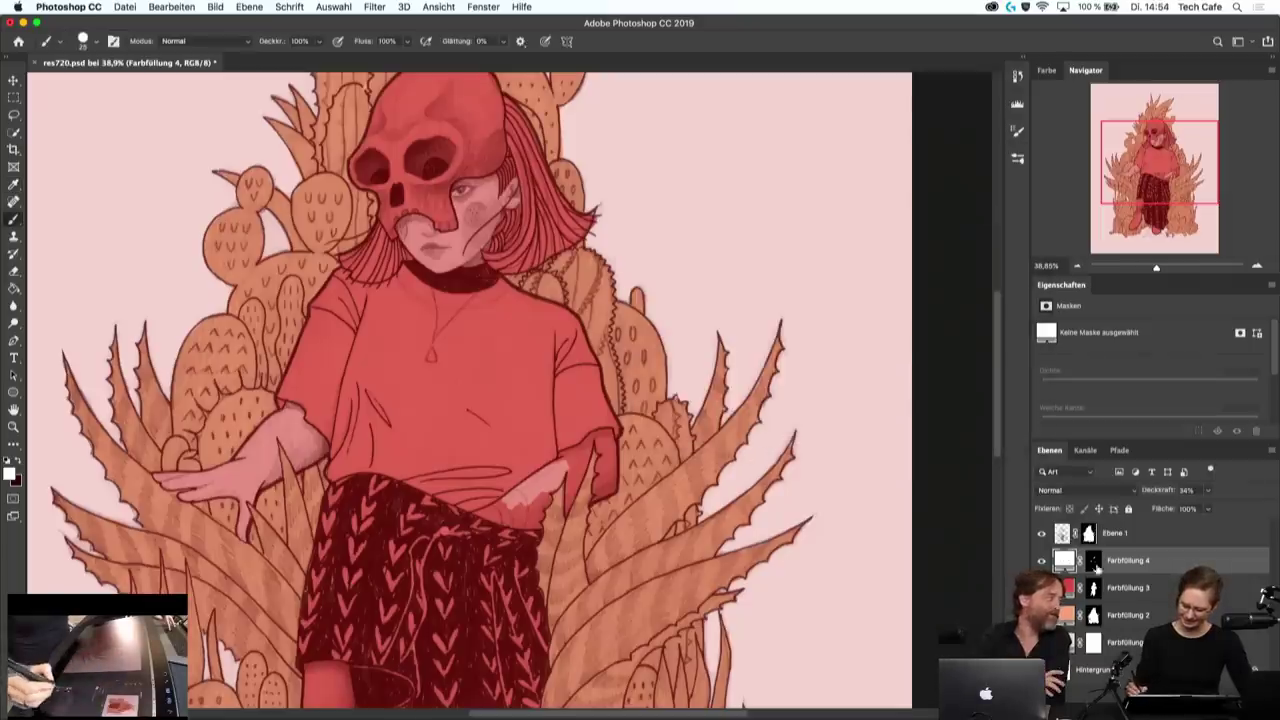
left_click(1093, 561)
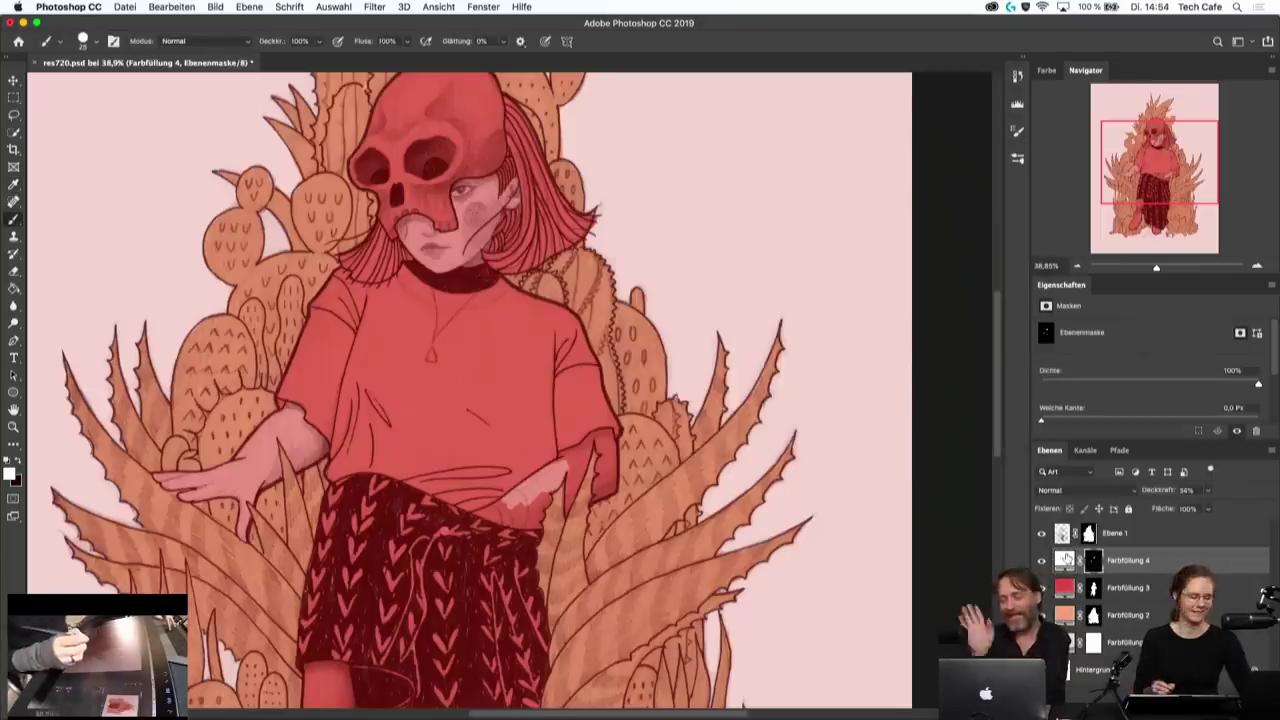
left_click_drag(522, 502, 505, 512)
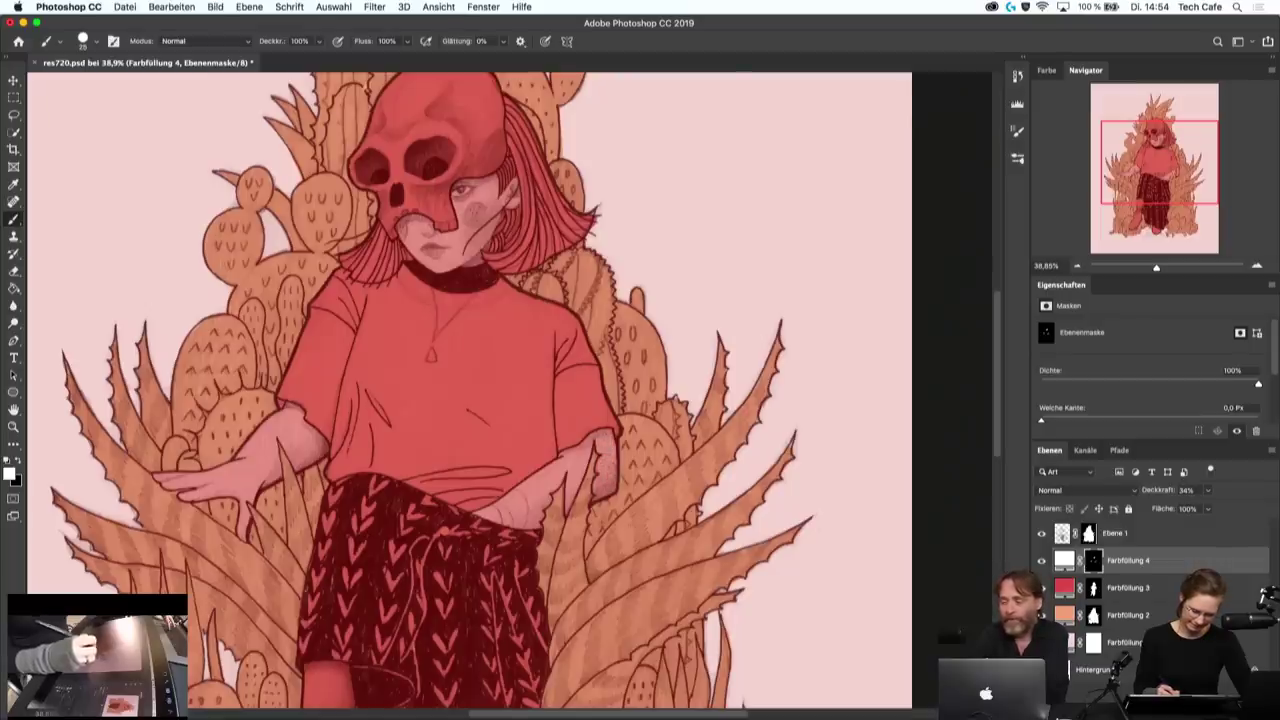
- Paint pale skin onto the exposed shin down to just above the shoe
scroll(470, 390, "down", 3)
scroll(470, 390, "down", 3)
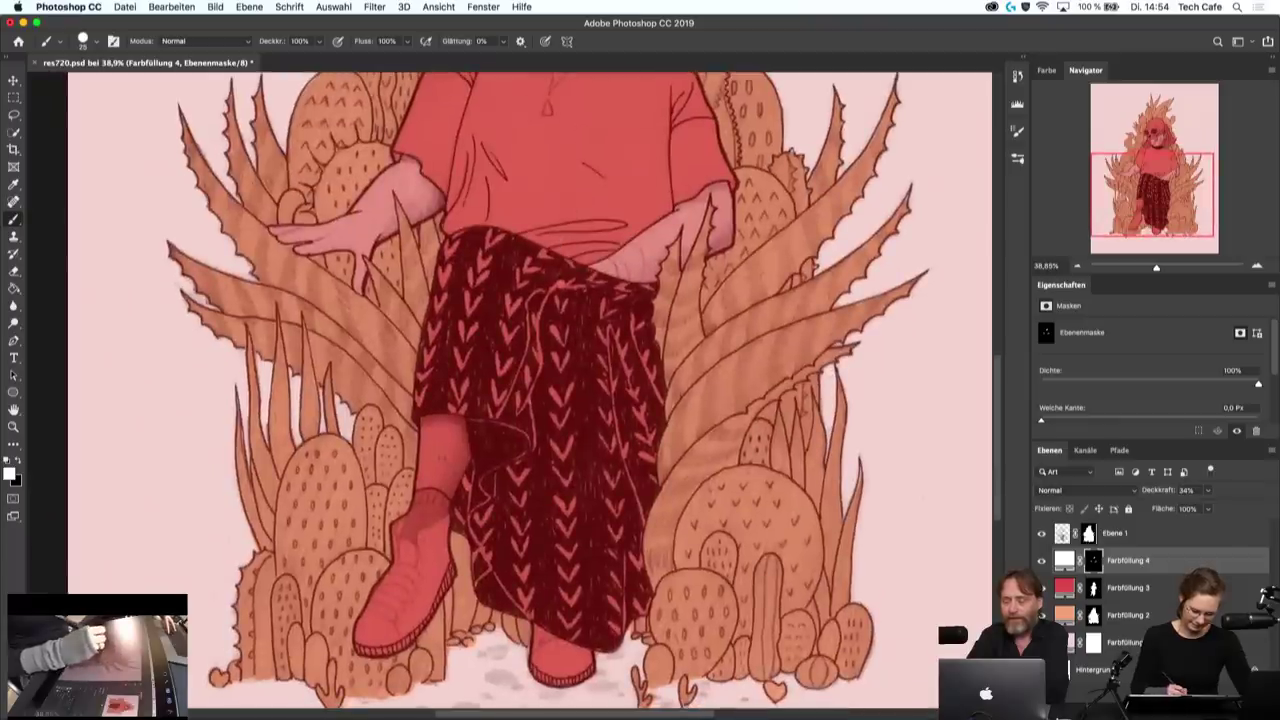
mouse_move(441, 436)
left_mouse_down()
mouse_move(441, 472)
mouse_move(425, 470)
mouse_move(448, 470)
mouse_move(458, 488)
left_mouse_up()
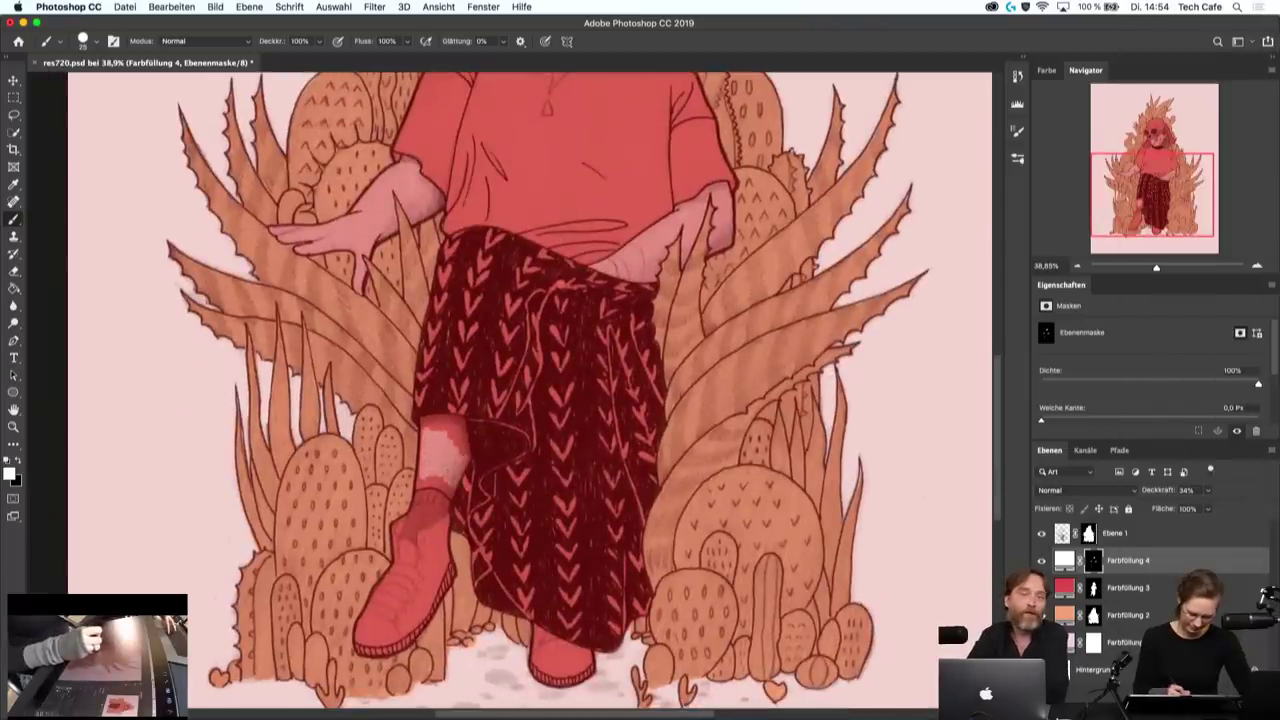
mouse_move(460, 430)
left_mouse_down()
mouse_move(460, 458)
mouse_move(436, 426)
left_mouse_up()
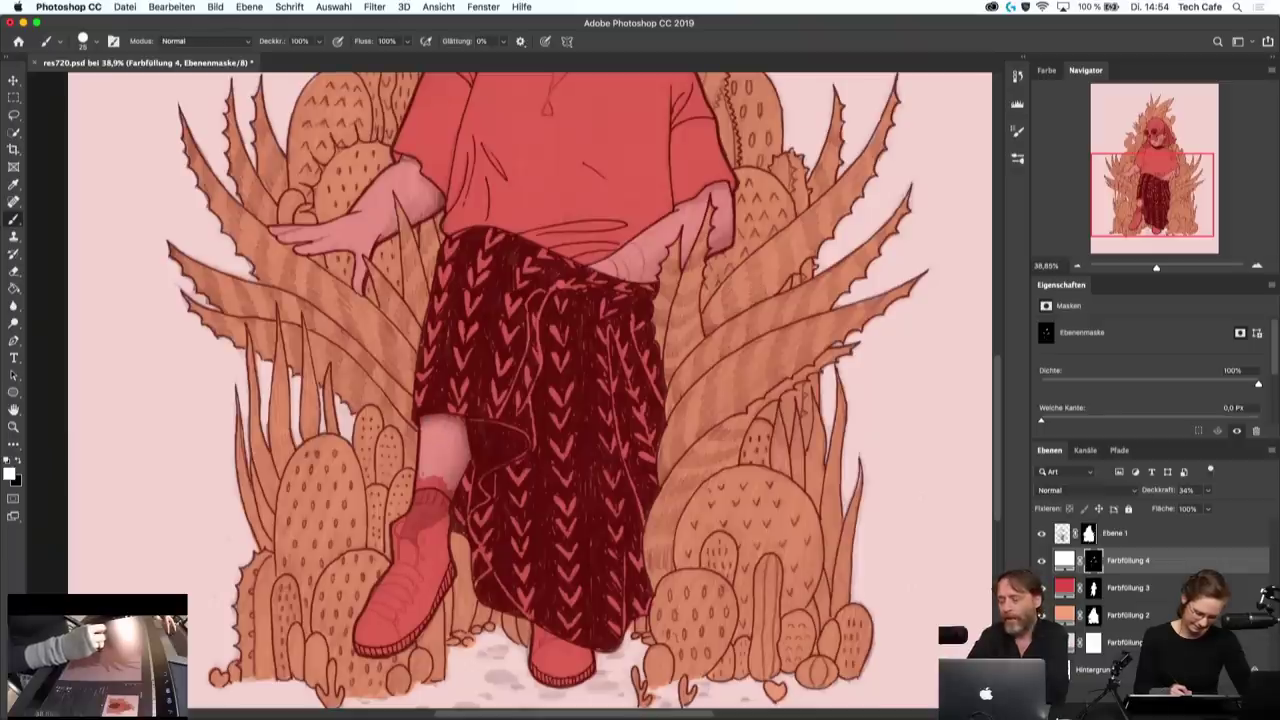
left_click_drag(422, 478, 452, 490)
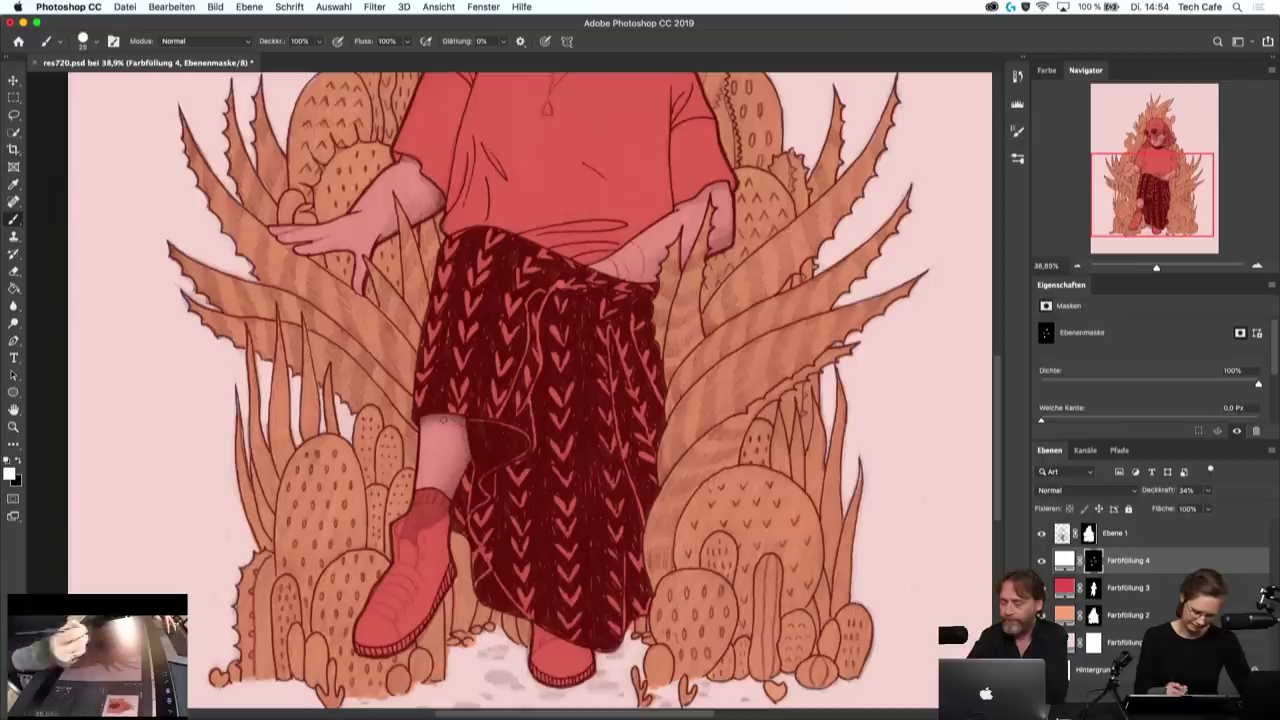
- Retint the Farbfüllung 4 skin fill to warm cream #fbdaaf
left_click(1064, 560)
double_click(1064, 560)
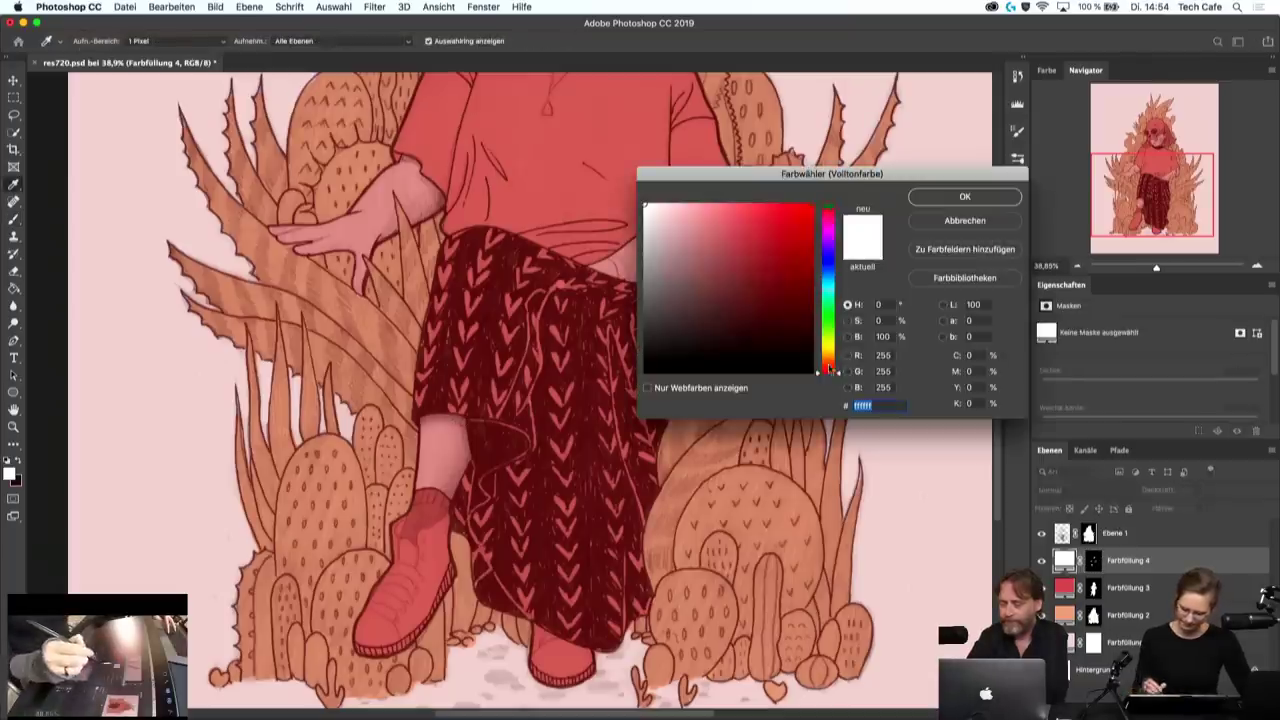
left_click_drag(834, 370, 834, 357)
left_click_drag(685, 209, 695, 204)
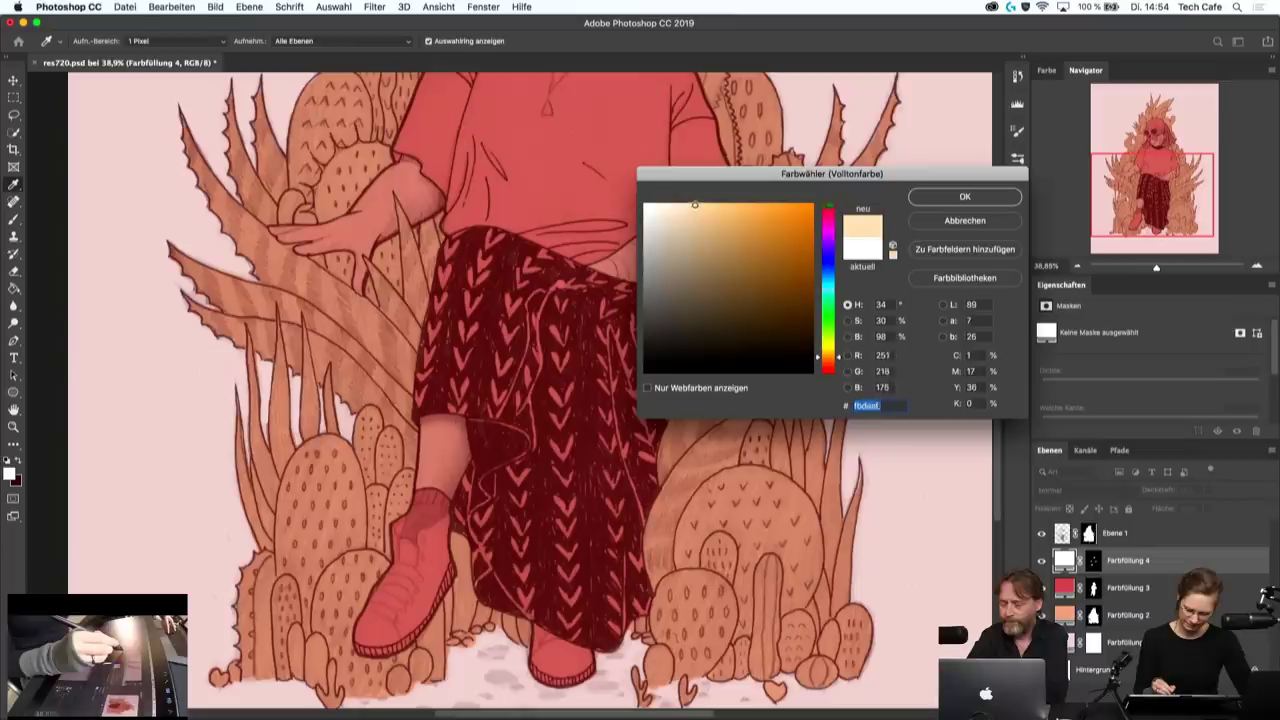
left_click(953, 203)
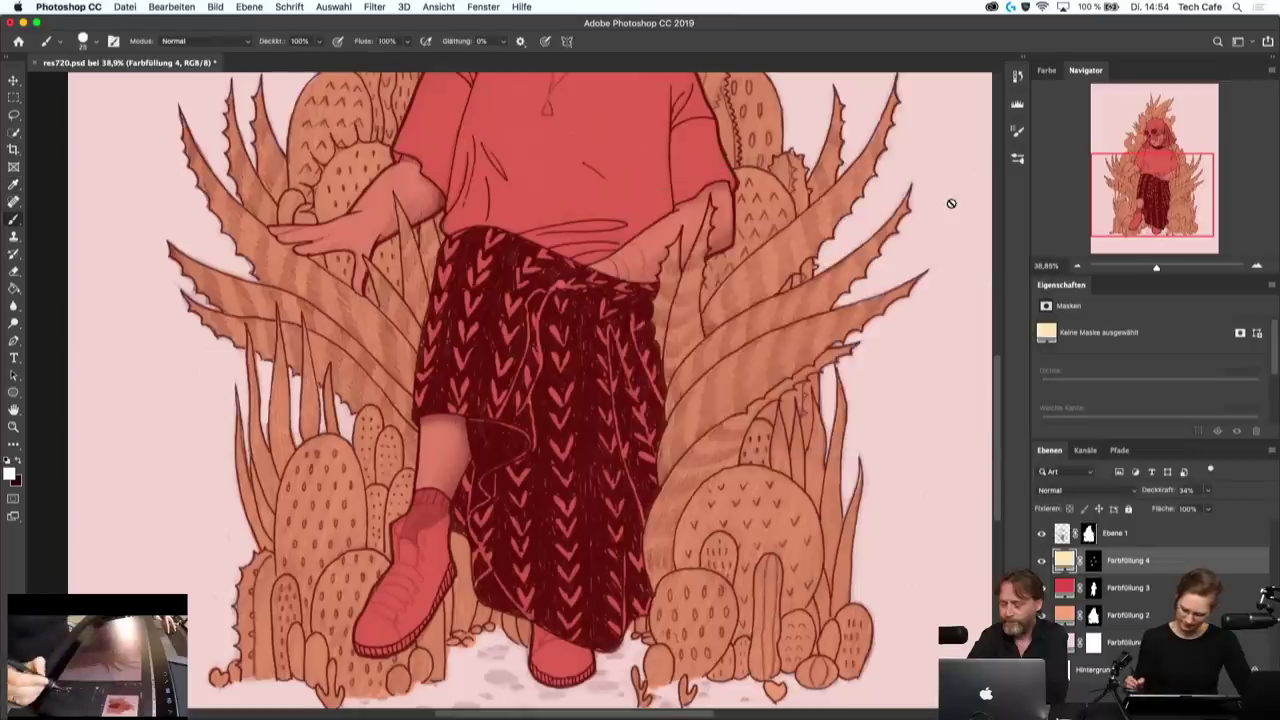
left_click(1093, 558)
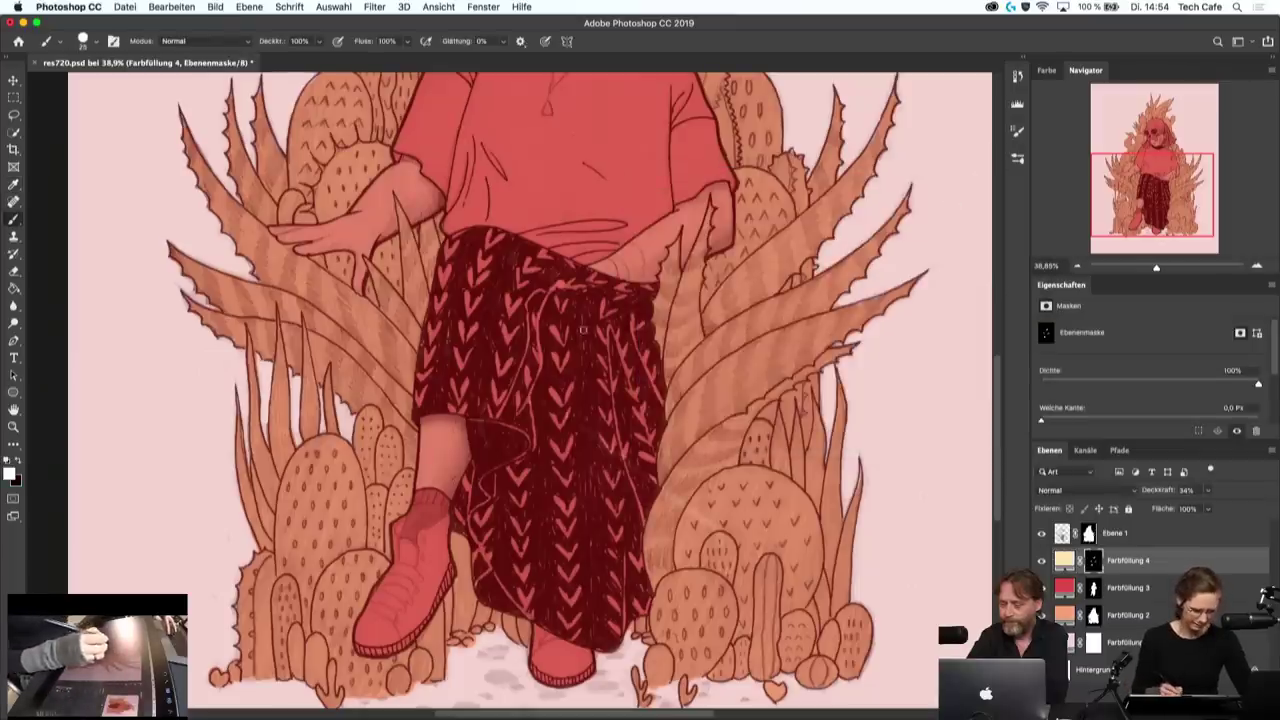
left_click_drag(623, 223, 543, 413)
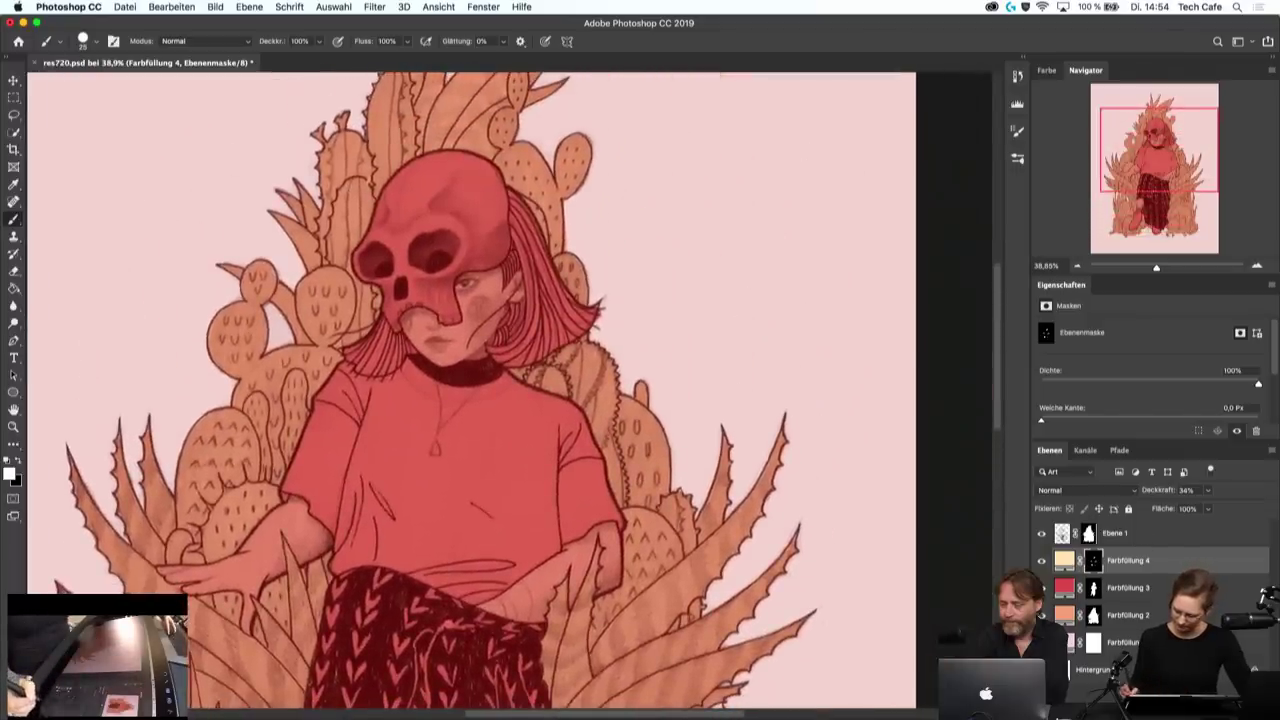
left_click(1155, 705)
- Create a light pink fill layer, Farbfüllung 5, with its mask inverted to hide it
left_click(1195, 455)
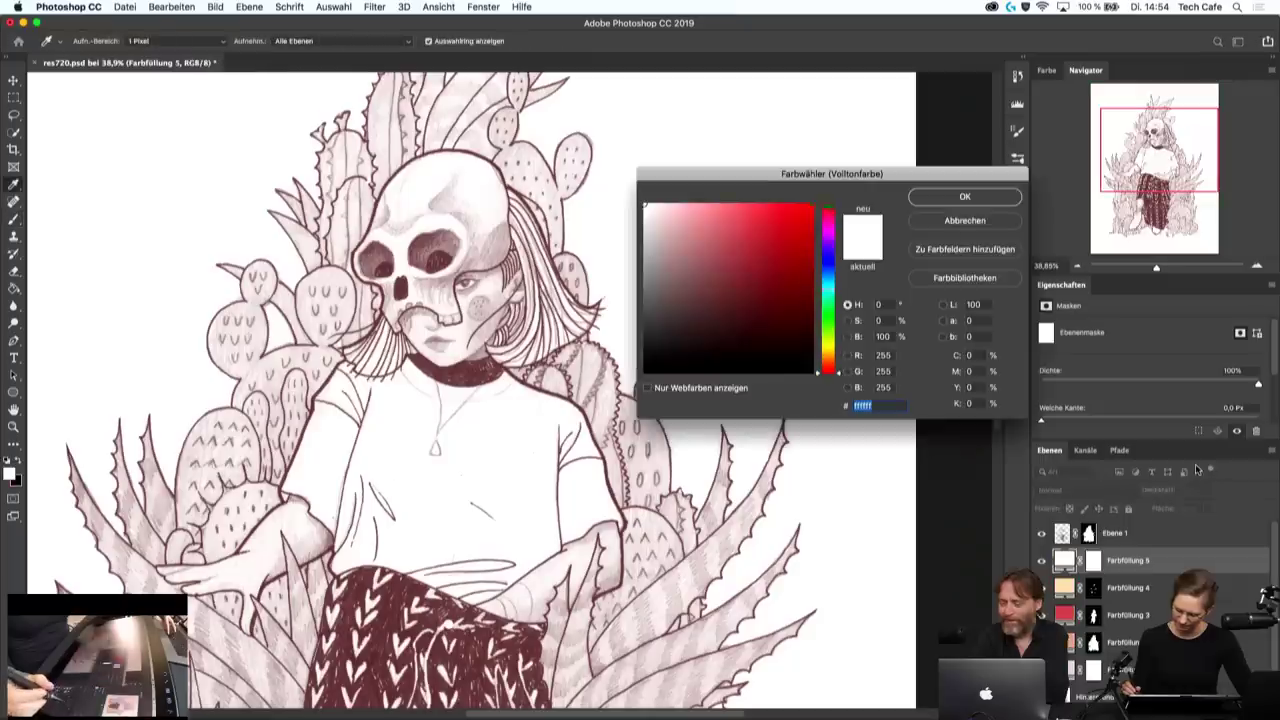
left_click(658, 213)
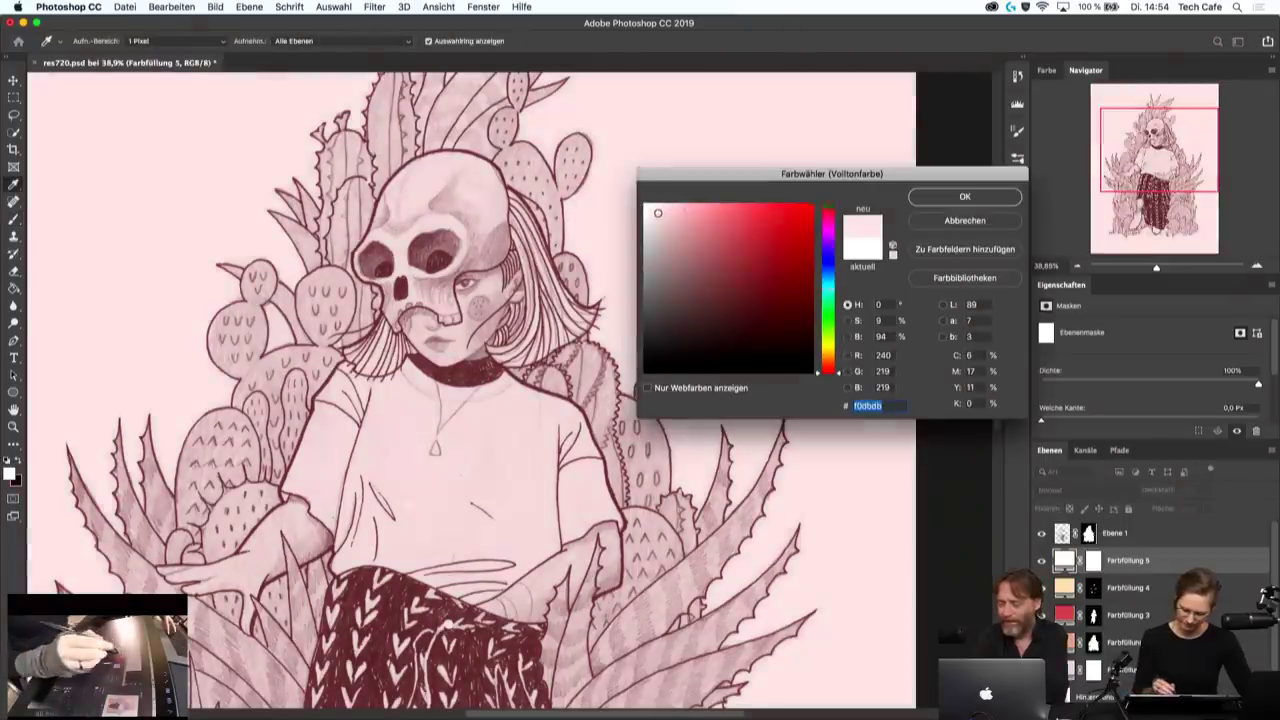
left_click(945, 198)
left_click(1095, 562)
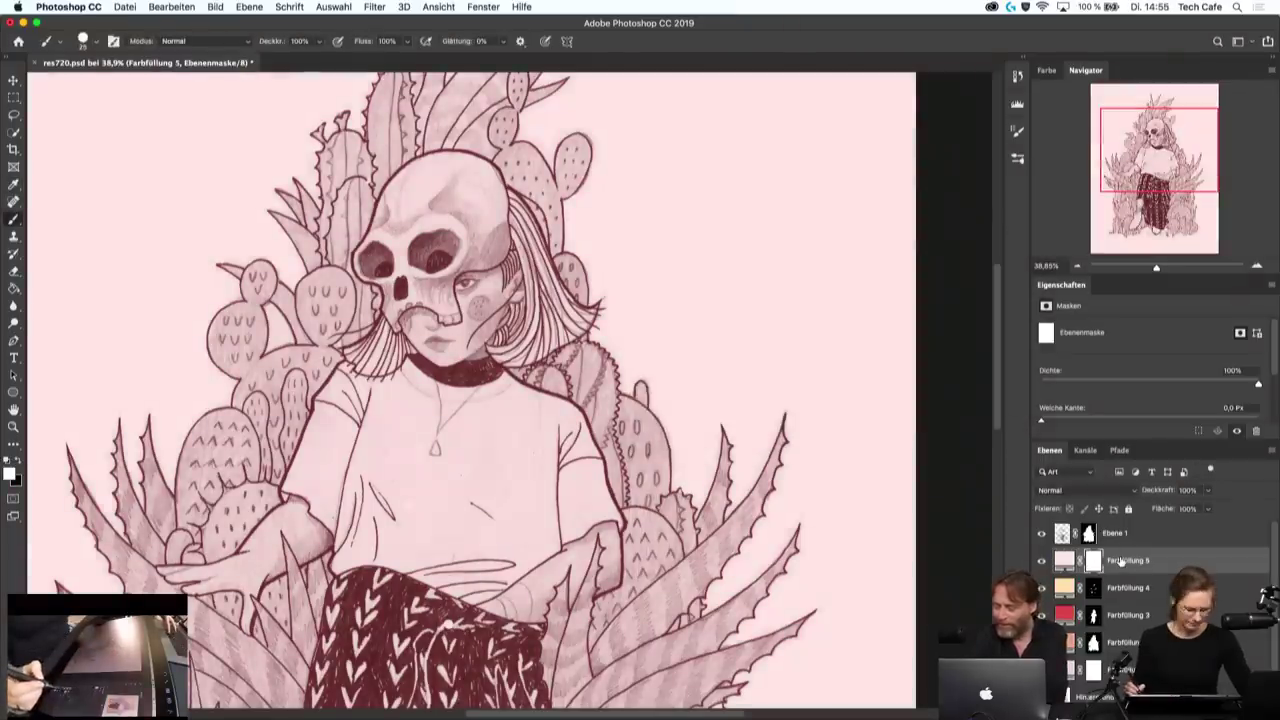
key("super+i")
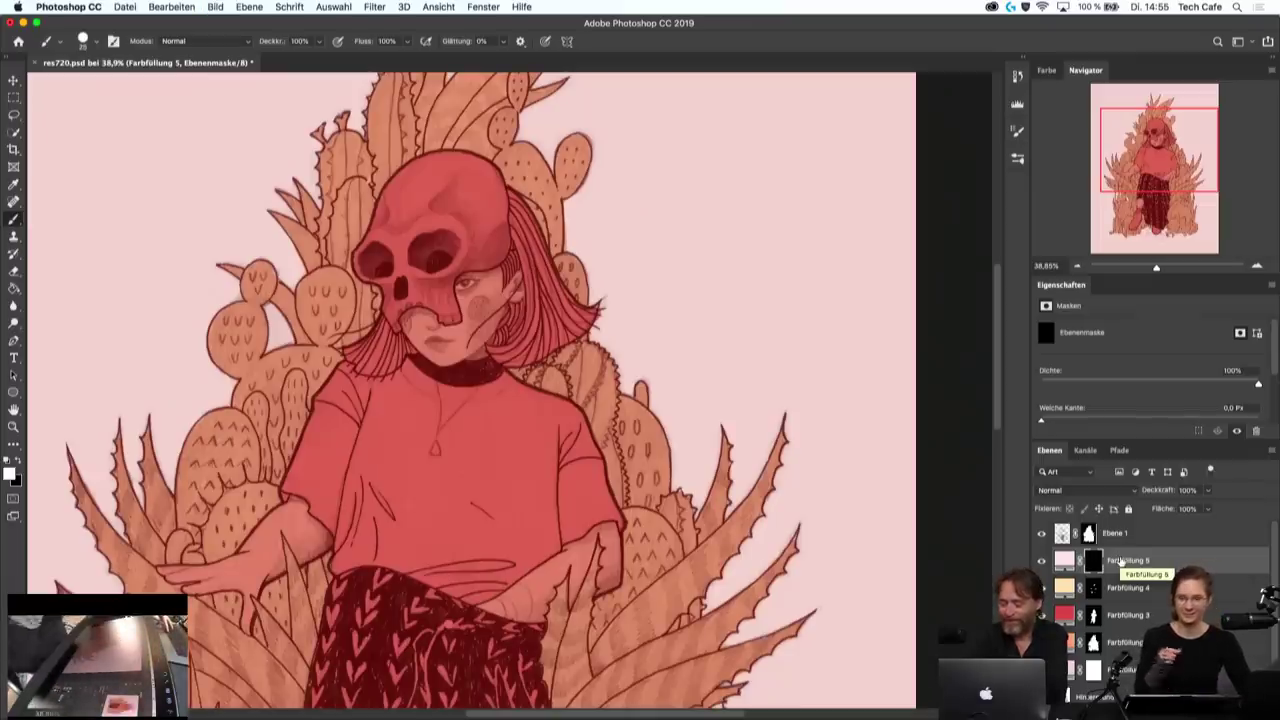
mouse_move(486, 500)
left_mouse_down()
mouse_move(504, 155)
mouse_move(532, 111)
left_mouse_up()
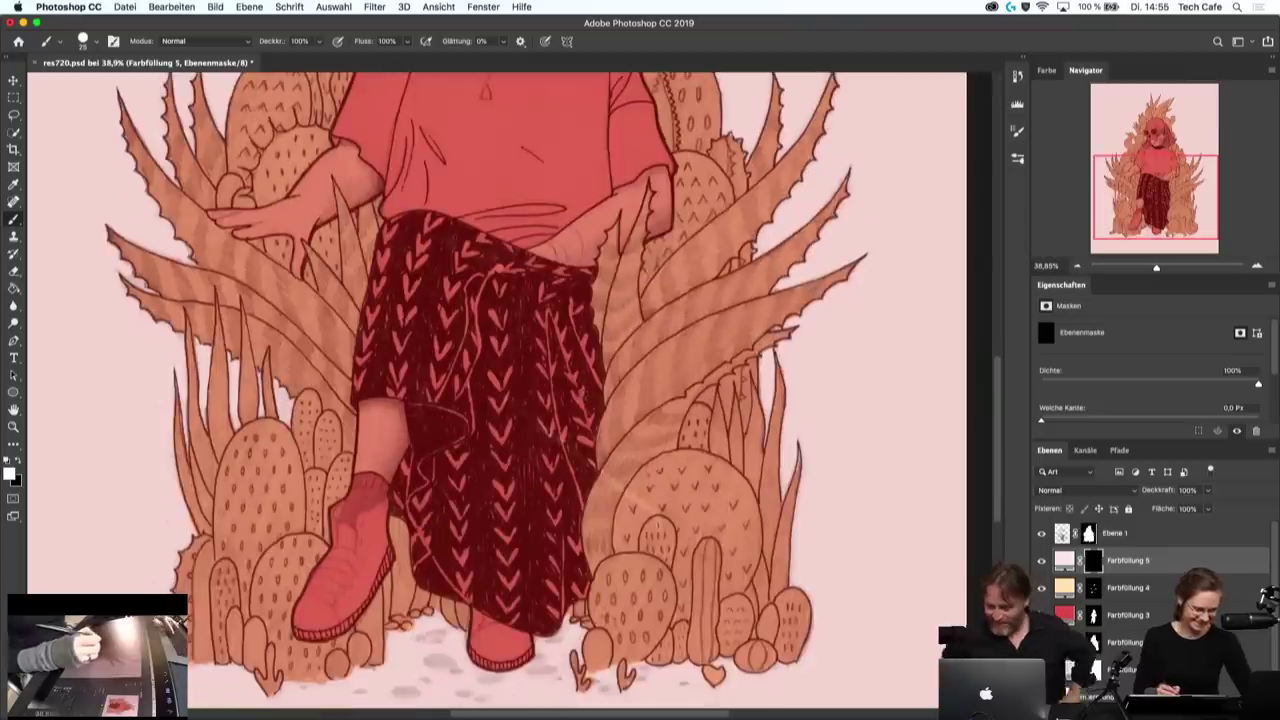
- Tint the shoe fill slightly pinker and paint it over both shoes, covering the reddish spot
mouse_move(350, 558)
left_mouse_down()
mouse_move(318, 604)
mouse_move(302, 604)
mouse_move(322, 562)
mouse_move(338, 598)
mouse_move(322, 614)
mouse_move(328, 630)
left_mouse_up()
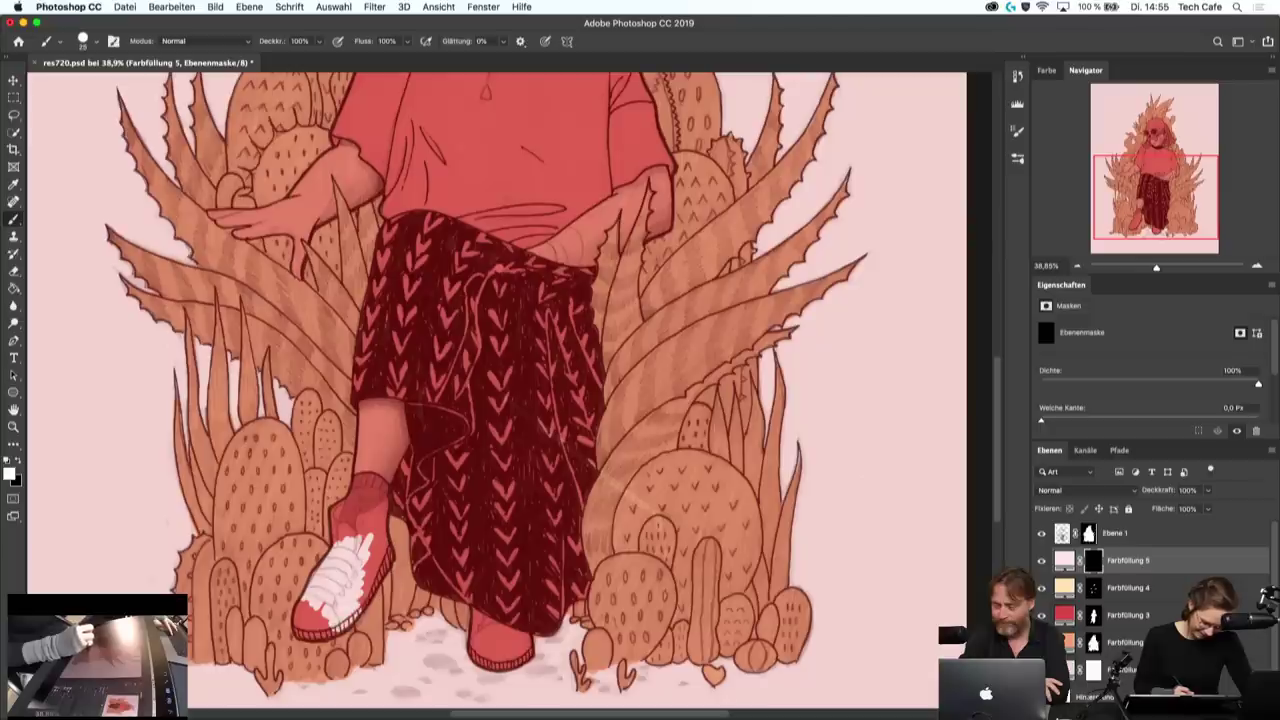
mouse_move(378, 566)
left_mouse_down()
mouse_move(350, 608)
mouse_move(308, 634)
left_mouse_up()
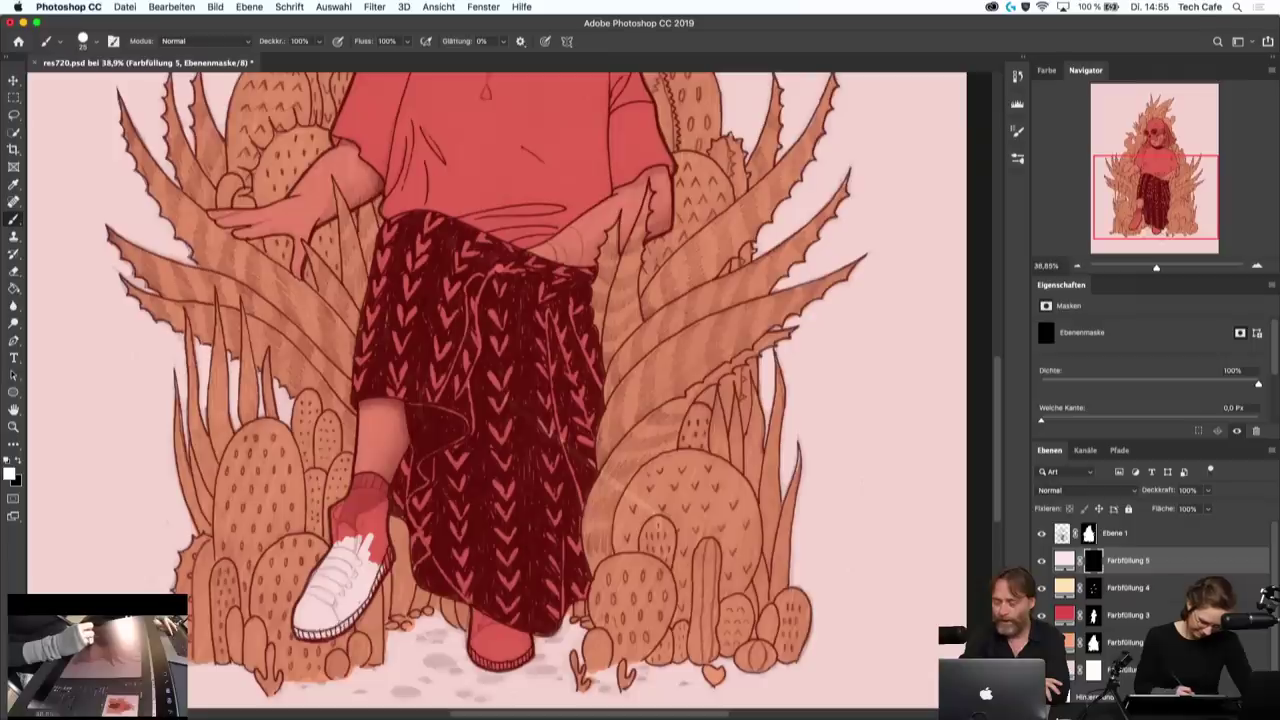
double_click(1064, 560)
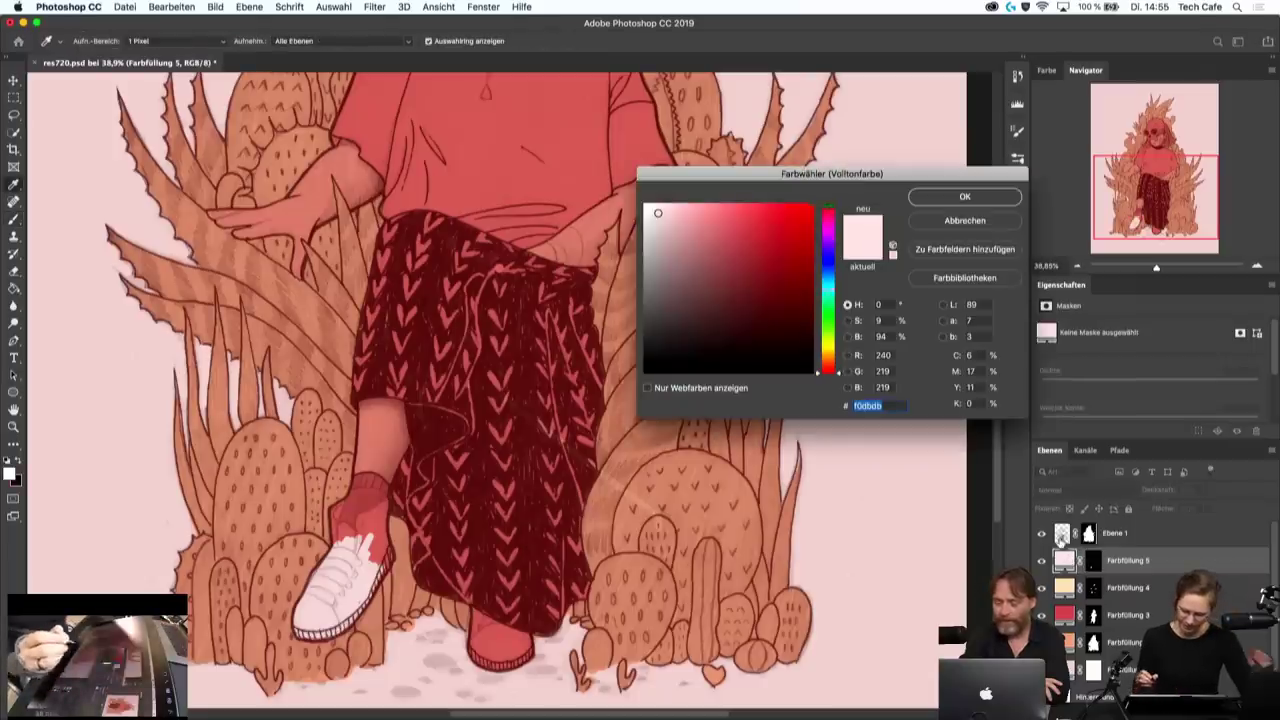
left_click(943, 200)
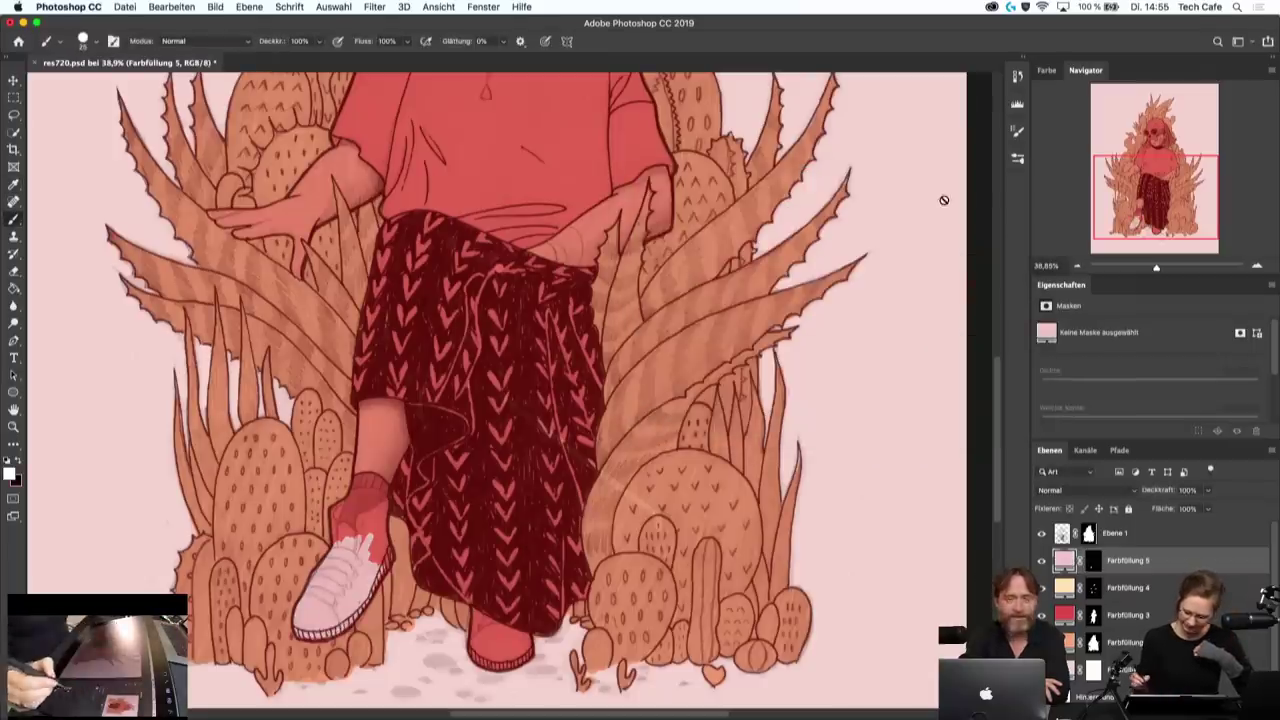
left_click(1093, 560)
mouse_move(358, 516)
left_mouse_down()
mouse_move(364, 534)
mouse_move(338, 542)
mouse_move(340, 522)
left_mouse_up()
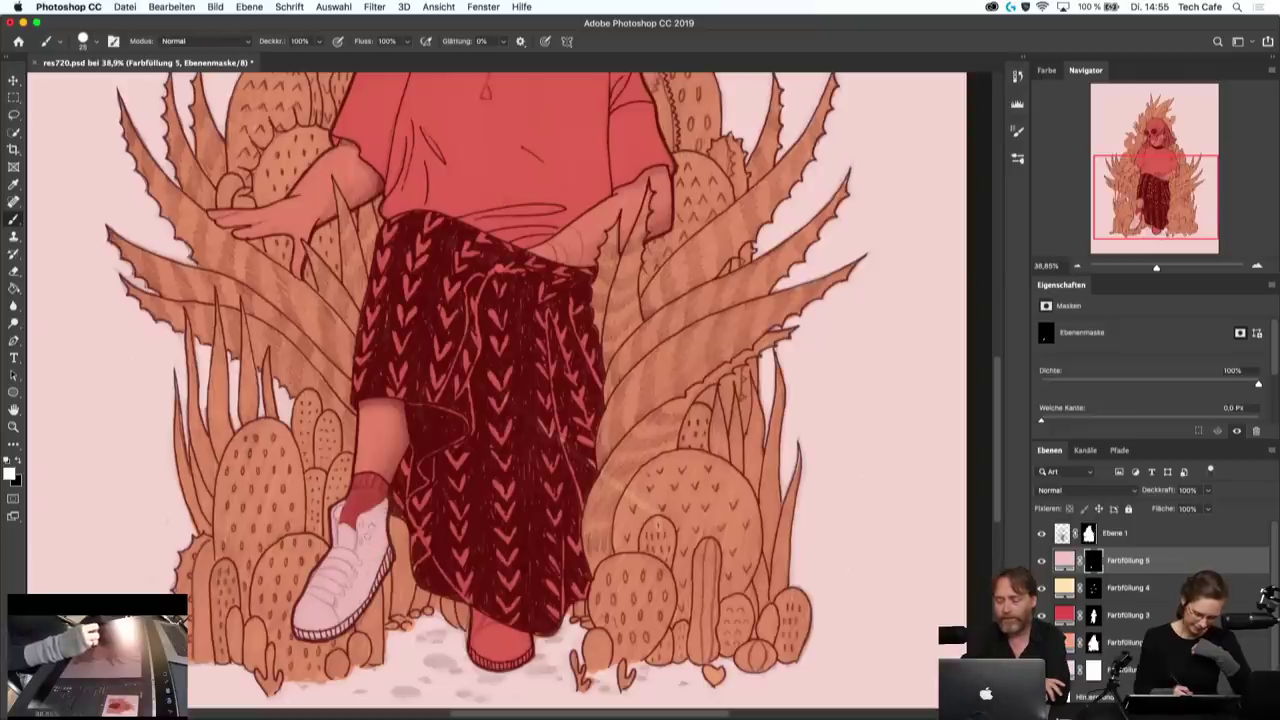
mouse_move(487, 624)
left_mouse_down()
mouse_move(481, 648)
mouse_move(514, 668)
mouse_move(508, 646)
left_mouse_up()
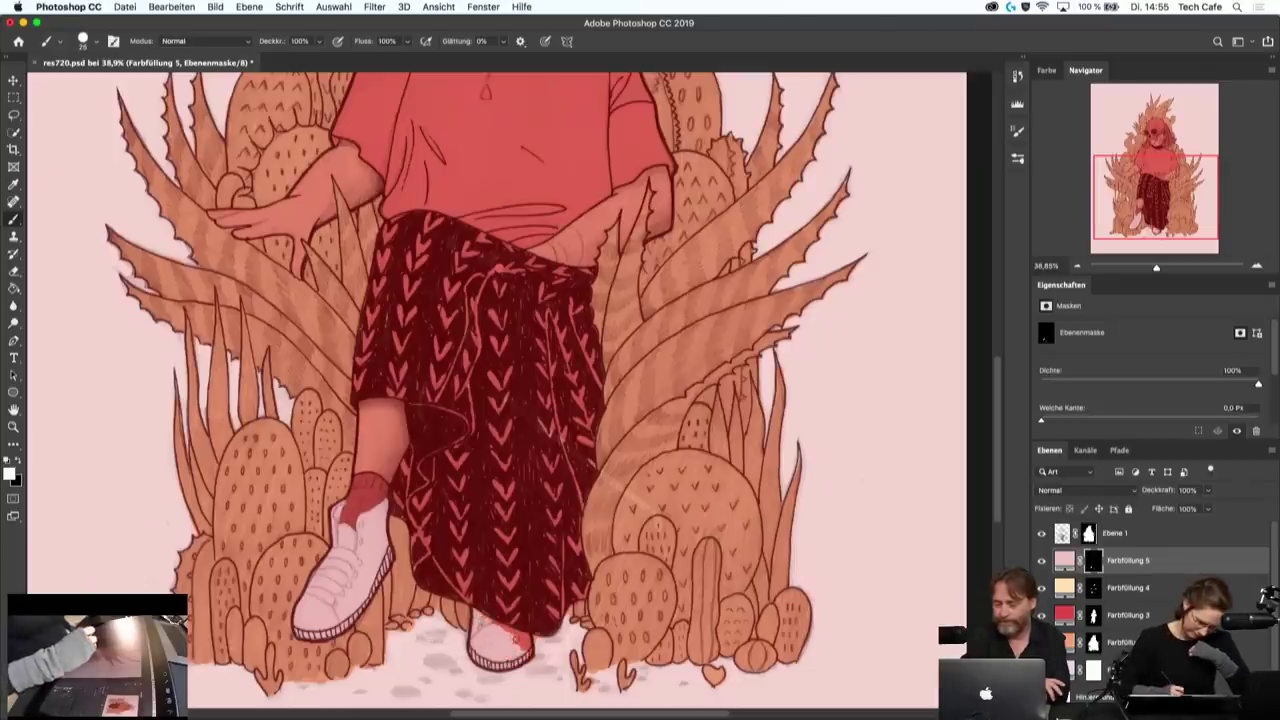
left_click_drag(517, 638, 522, 650)
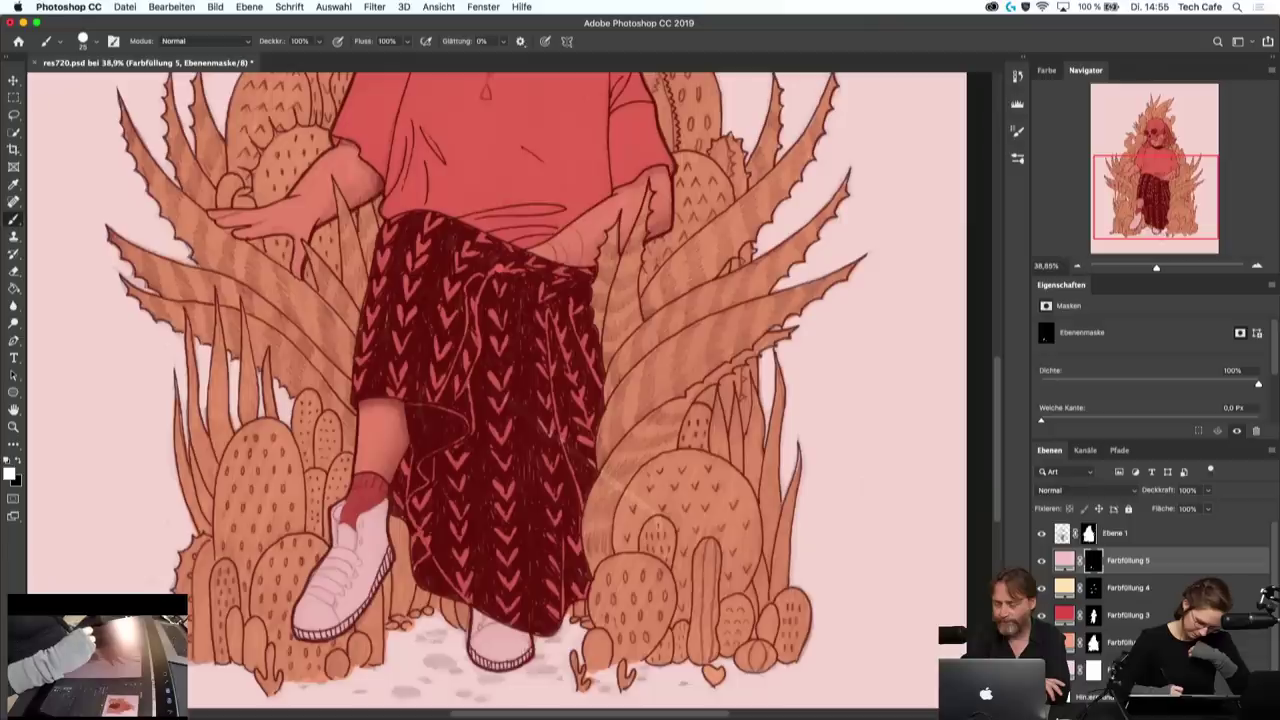
- Lighten the Farbfüllung 4 skin fill to pale cream ffead5 and raise its Fläche slightly
scroll(513, 497, "up", 5)
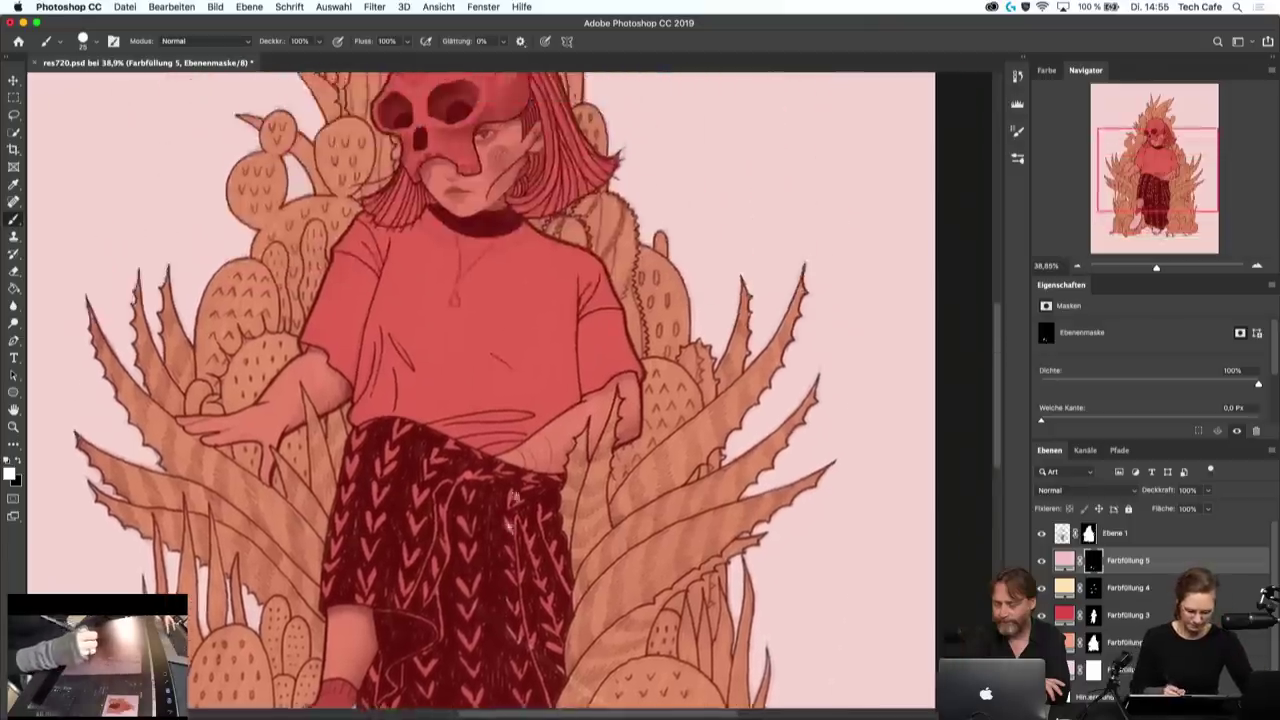
scroll(513, 497, "up", 2)
double_click(1064, 560)
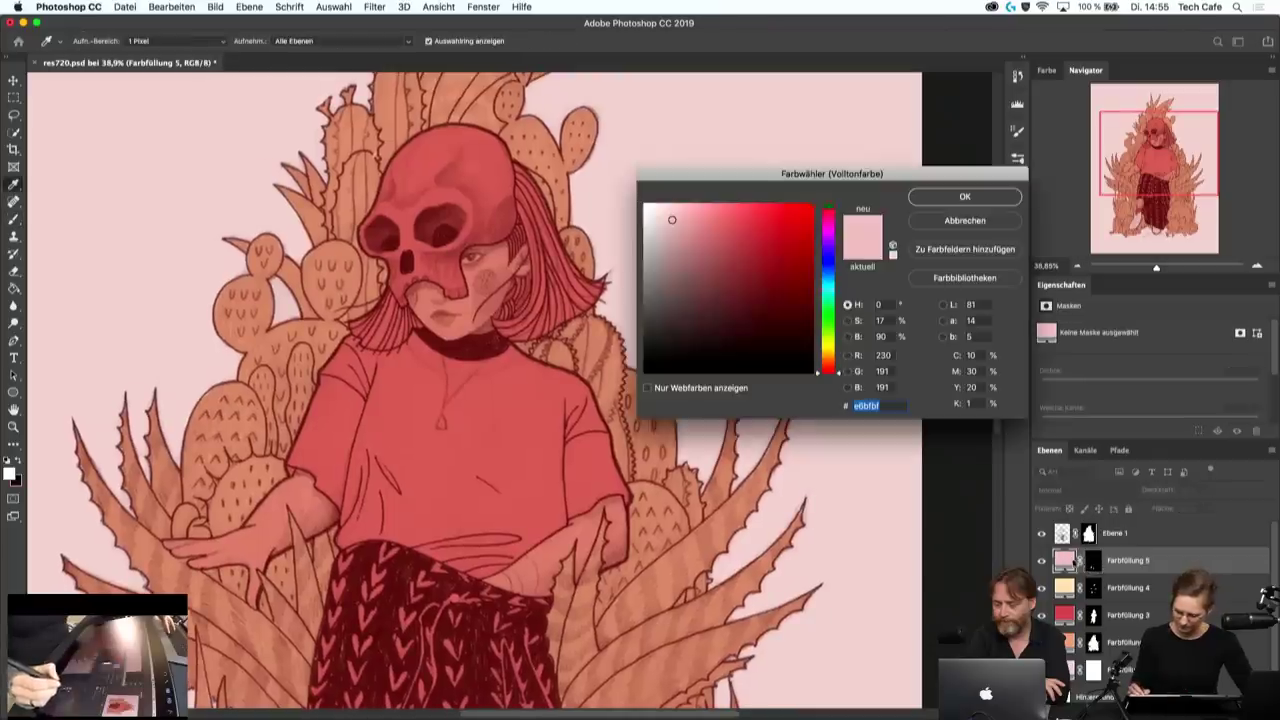
key("Return")
left_click(1128, 587)
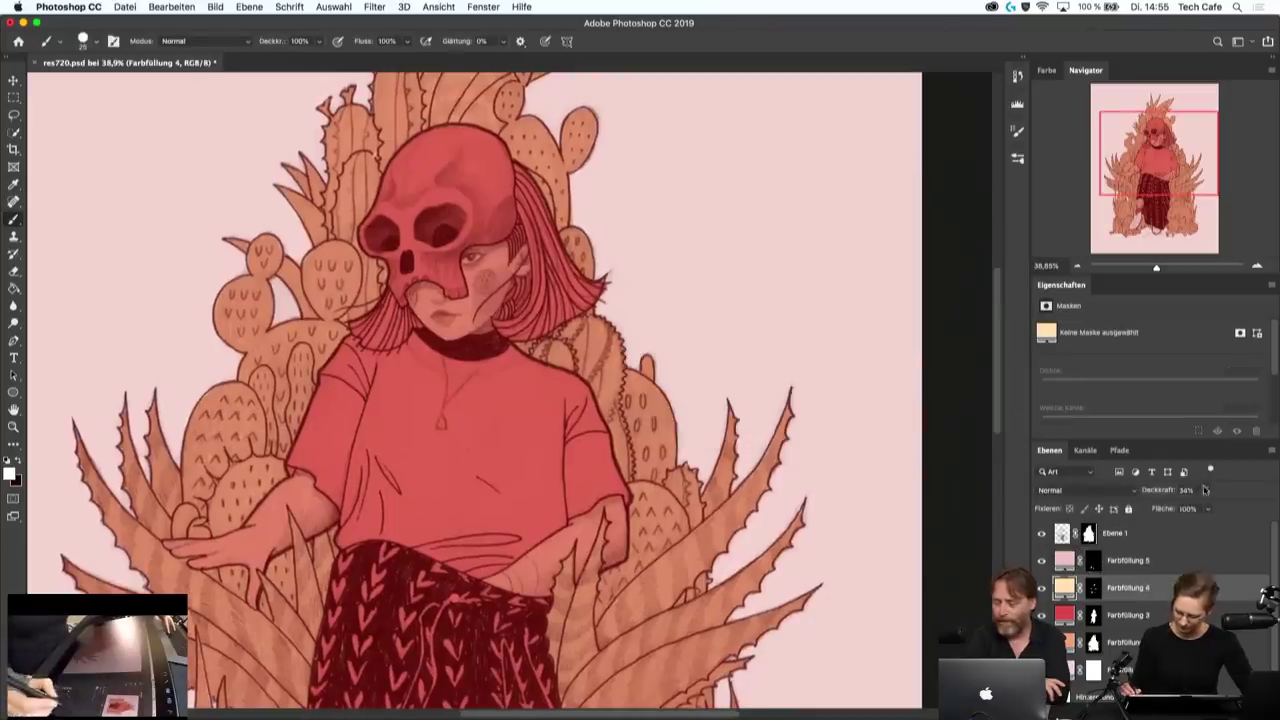
left_click(1205, 489)
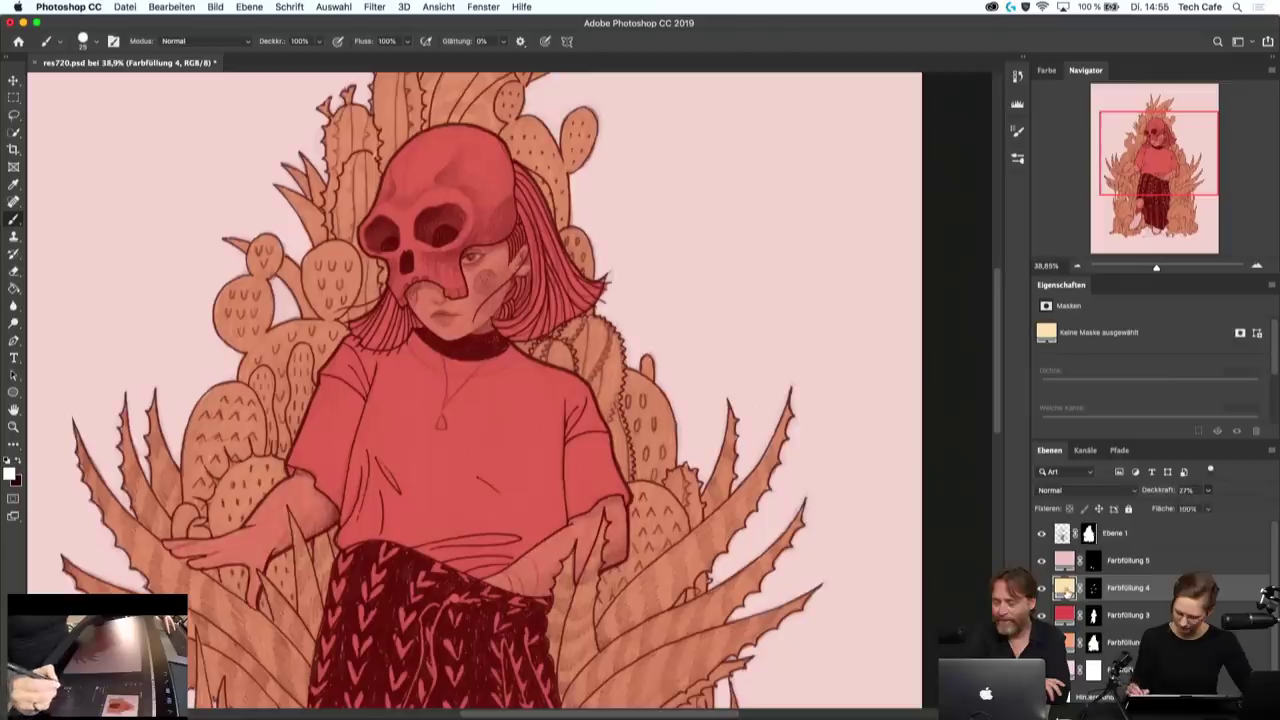
double_click(1064, 587)
left_click_drag(693, 206, 669, 203)
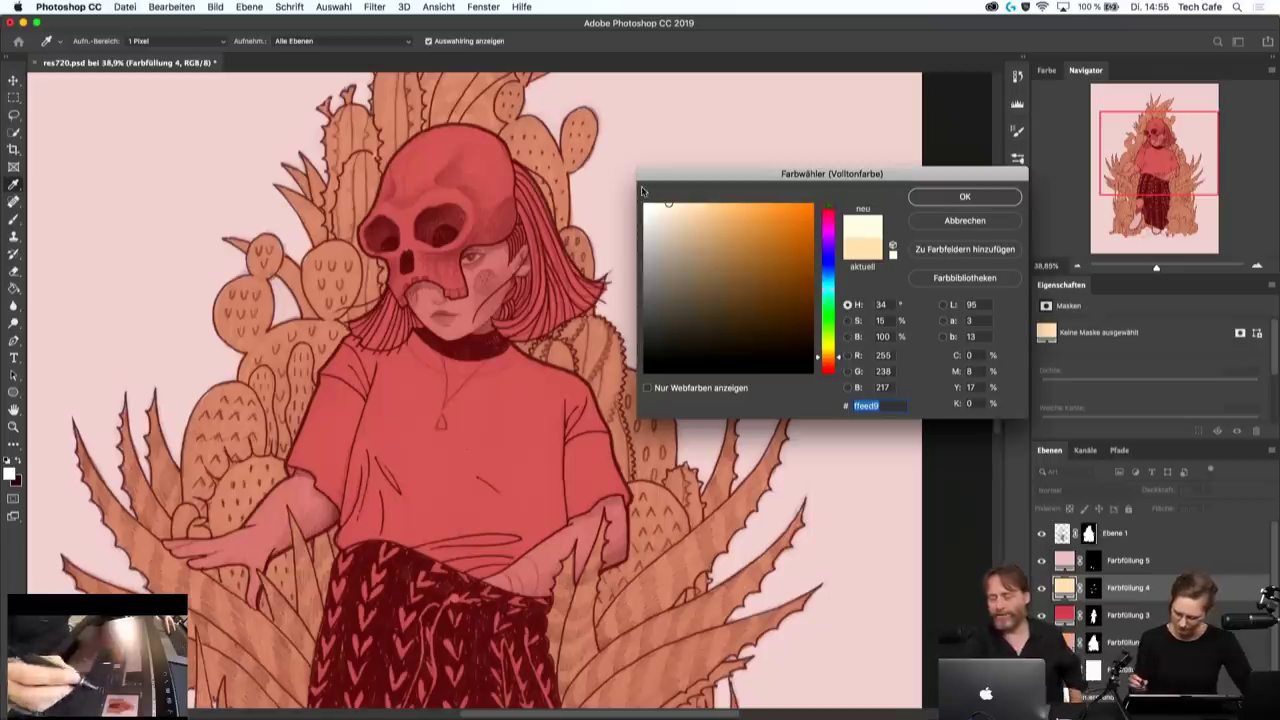
left_click(965, 197)
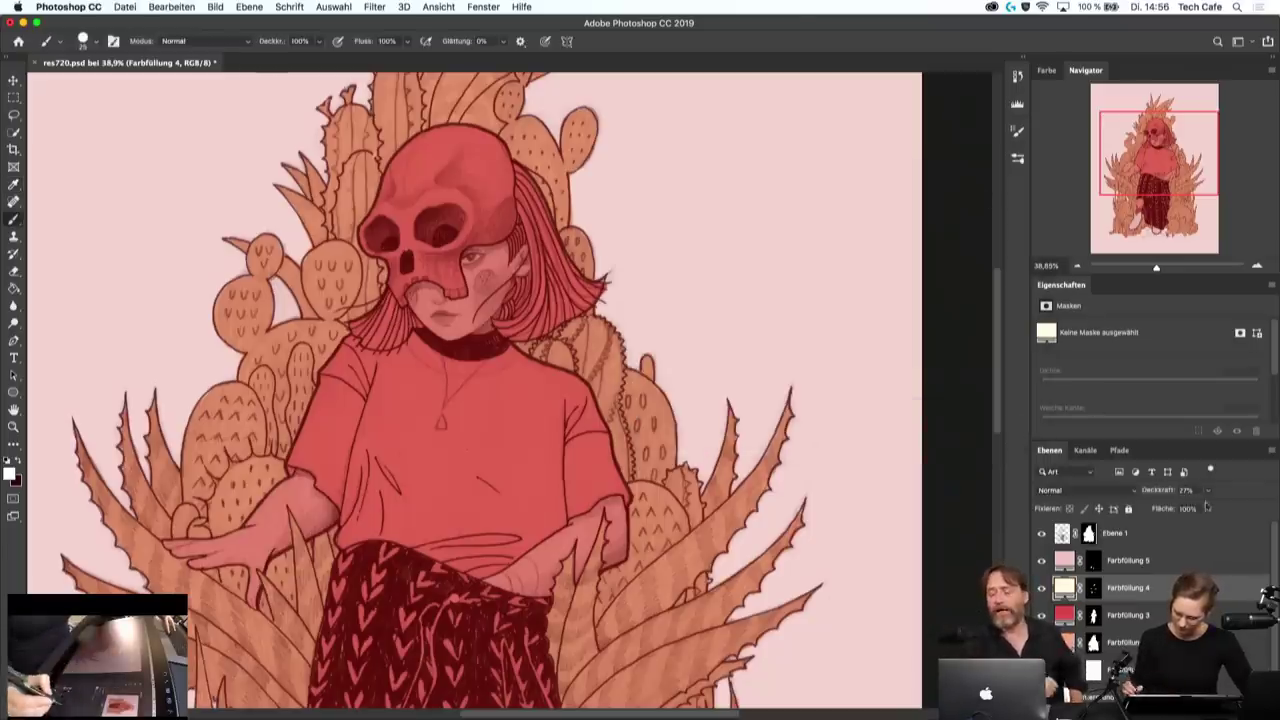
left_click_drag(1215, 509, 1224, 508)
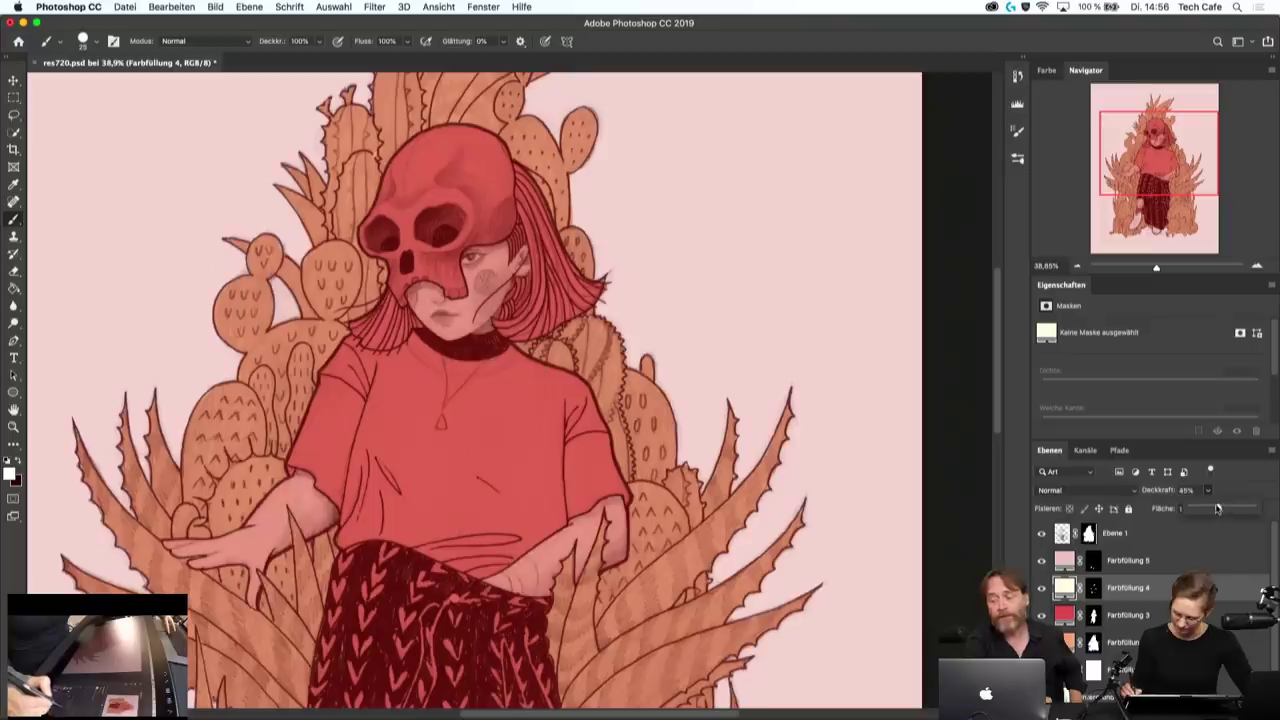
- Target Farbfüllung 5's mask with black as the painting colour
left_click(1147, 562)
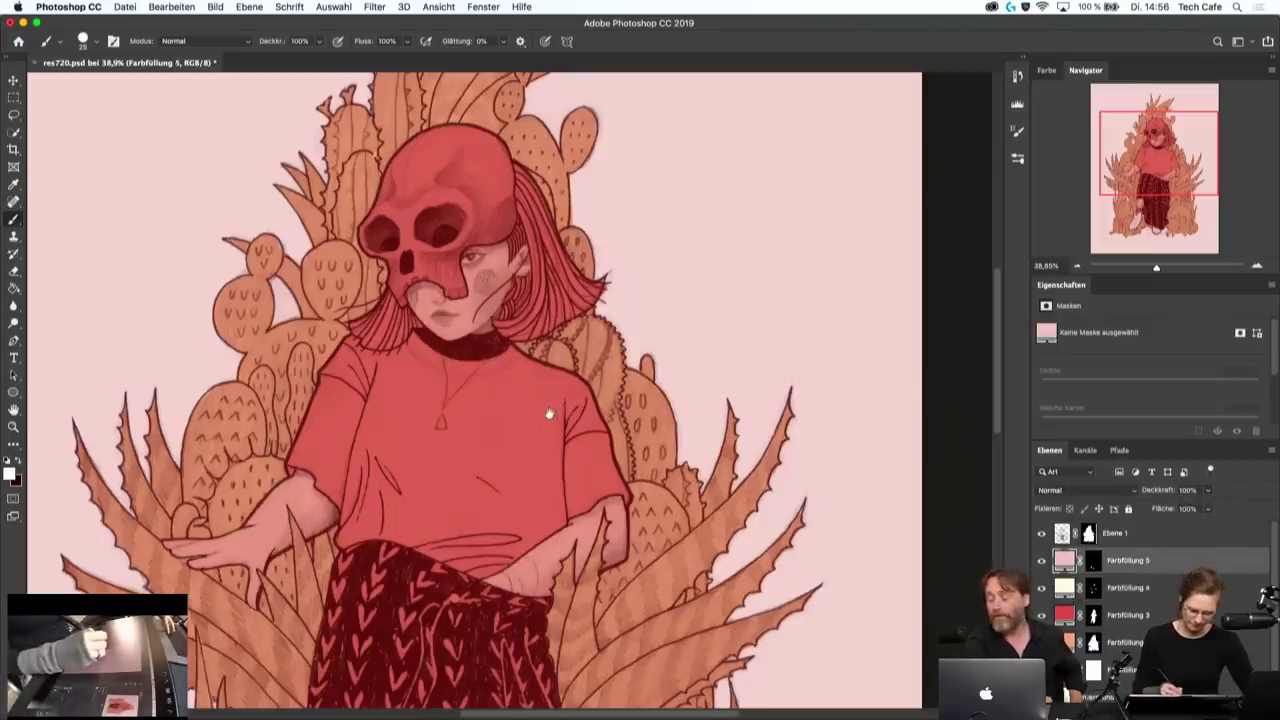
scroll(577, 357, "down", 3)
left_click(1093, 560)
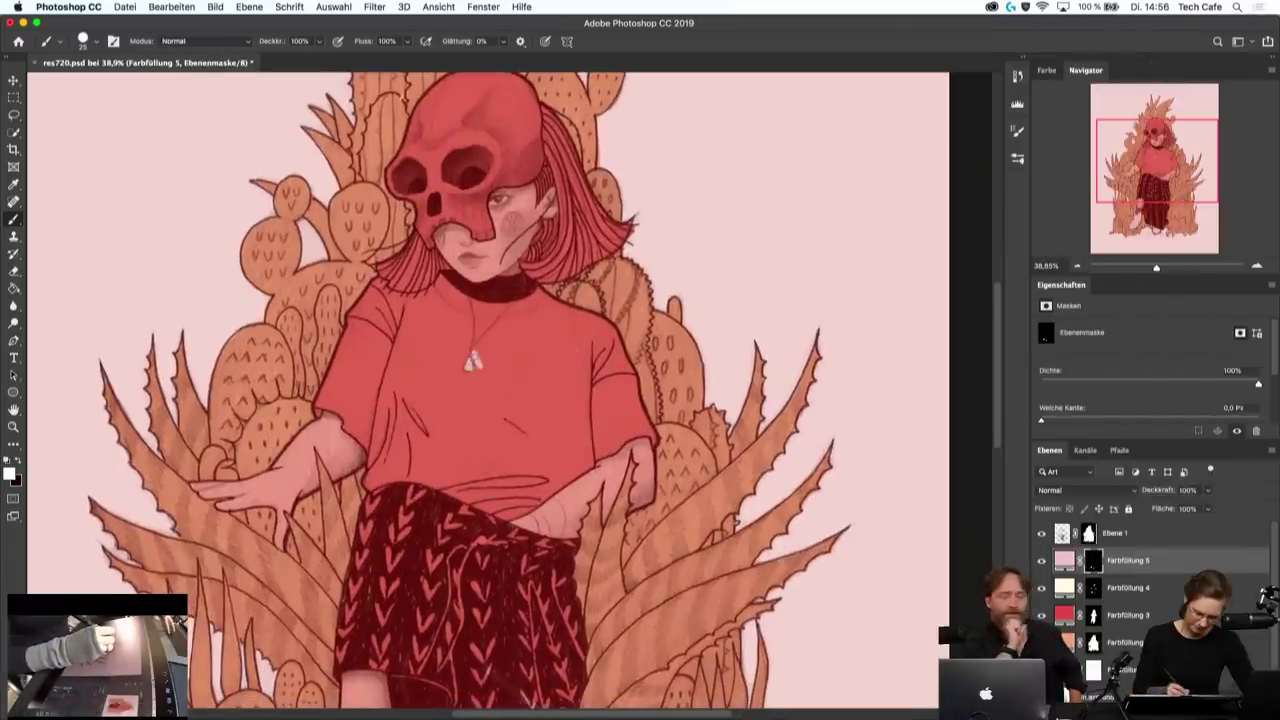
key("x")
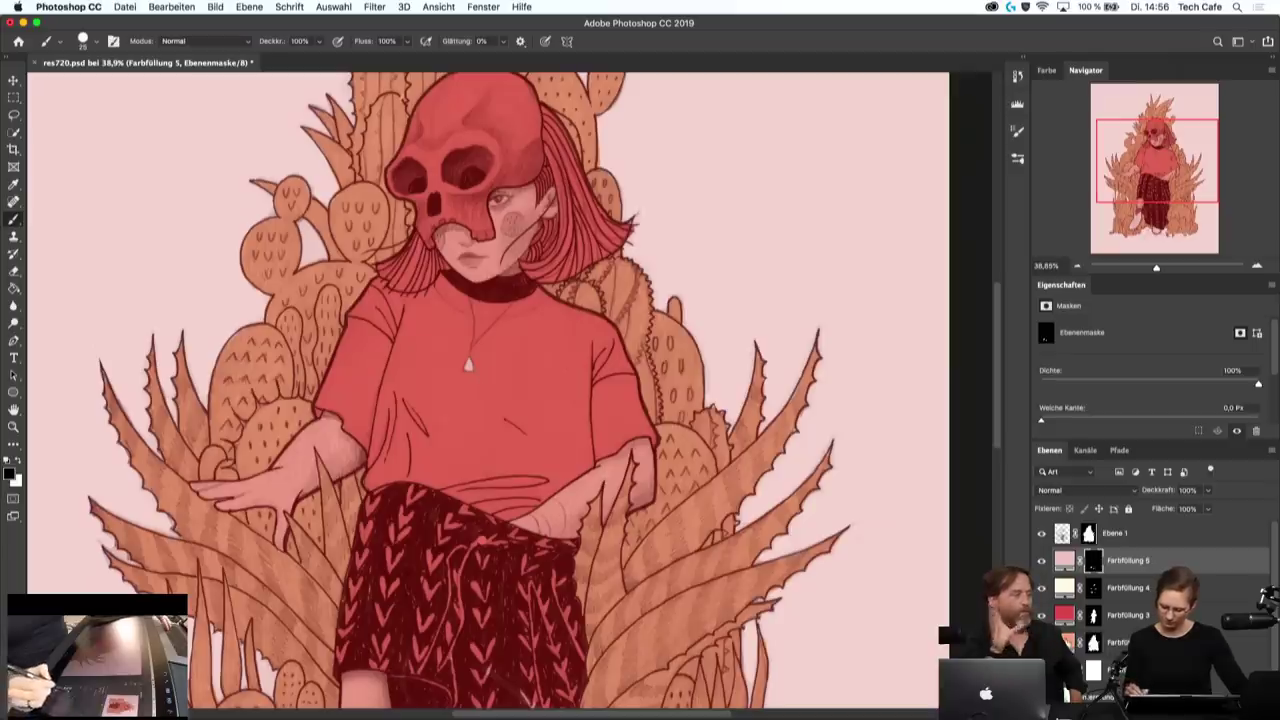
- Try tan and orange shades for the Farbfüllung 2 cactus fill
double_click(1068, 642)
left_click(834, 358)
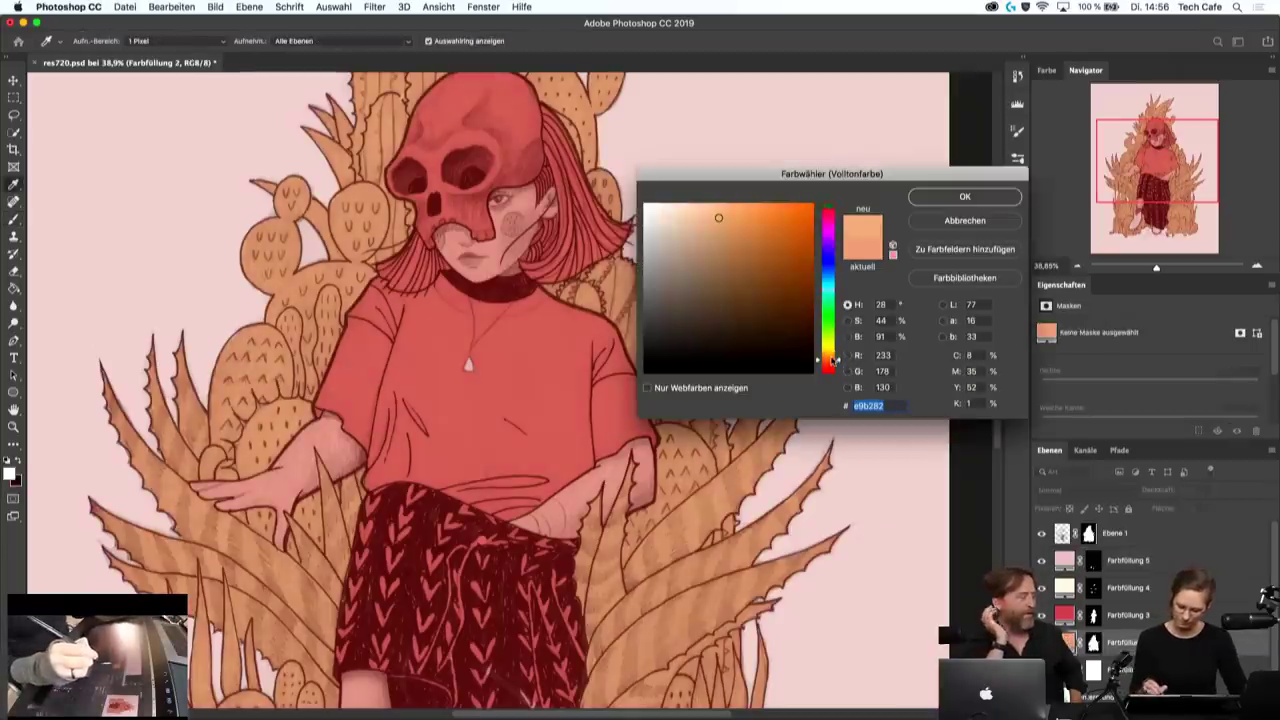
left_click(725, 235)
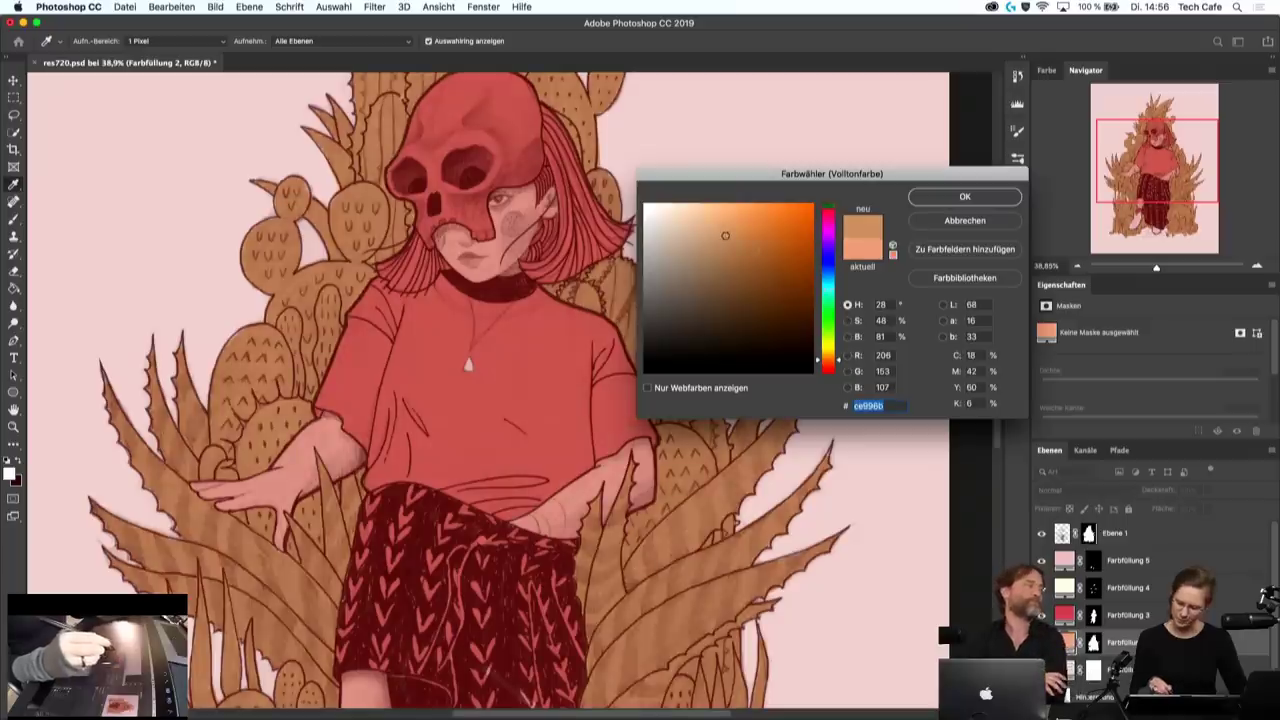
left_click(712, 240)
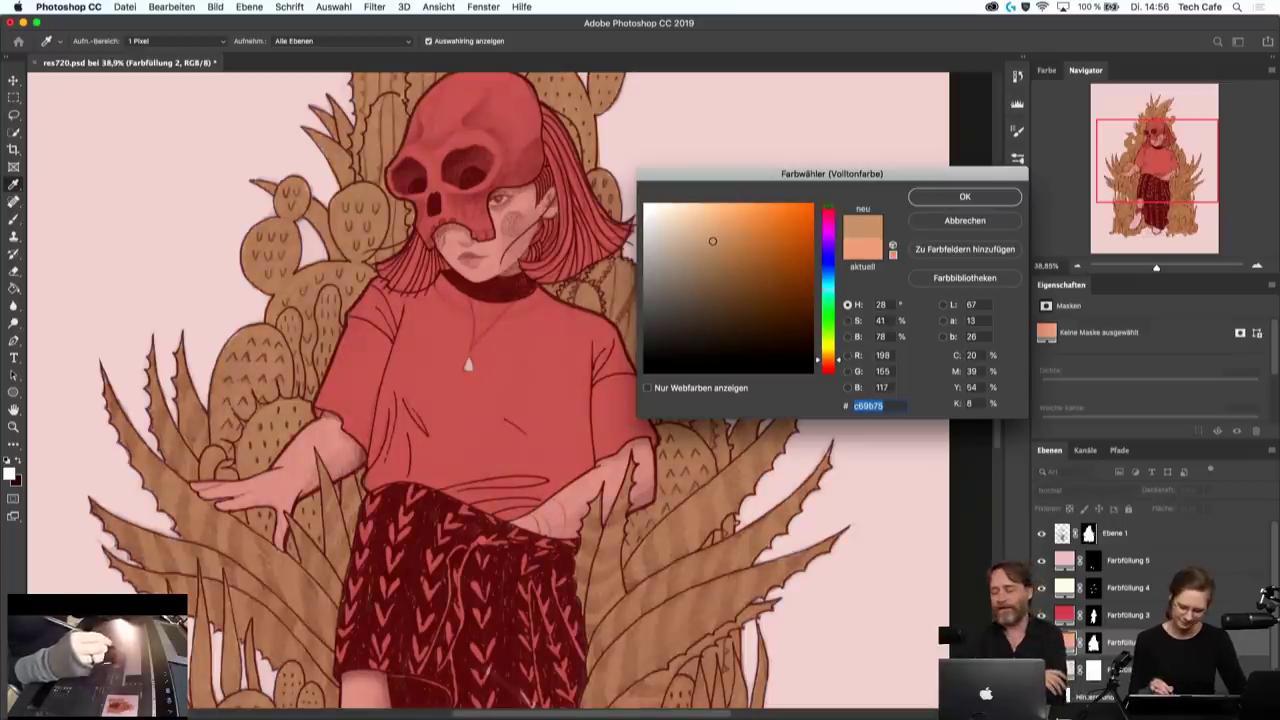
left_click(713, 230)
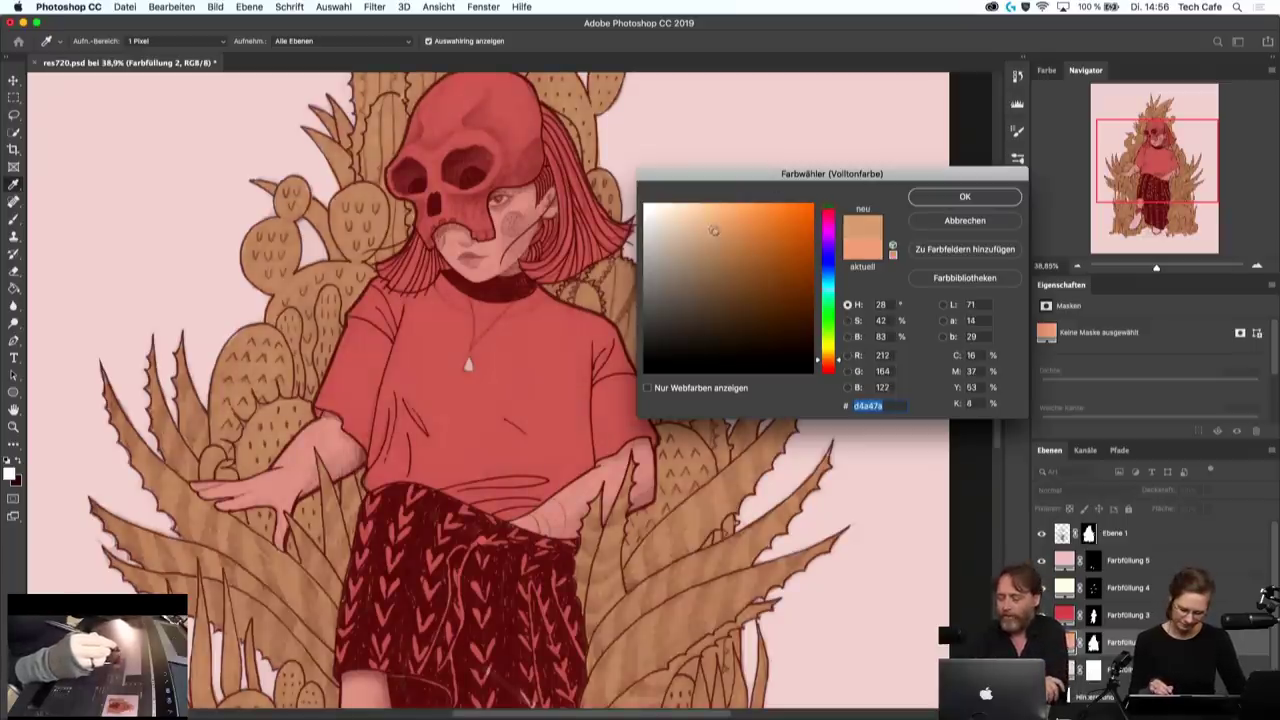
left_click(726, 225)
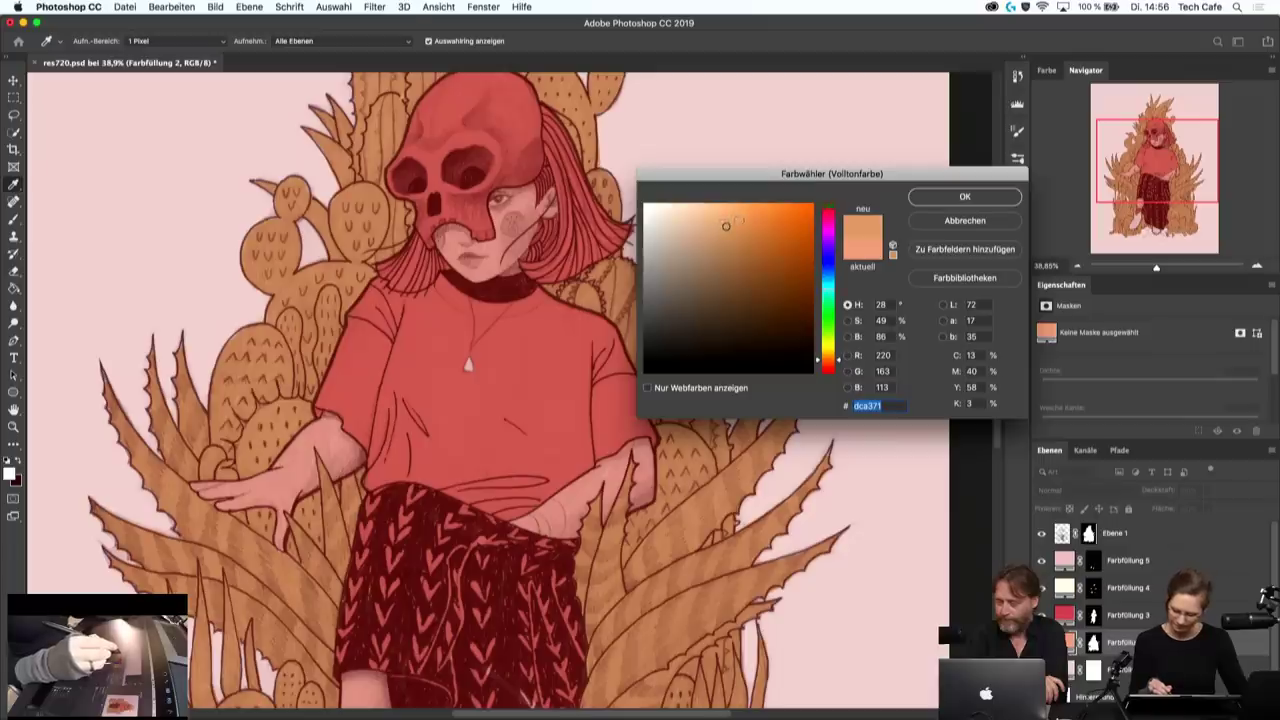
left_click(735, 224)
- Settle the cactus fill on muted brown #c18e75
left_click_drag(839, 368, 828, 366)
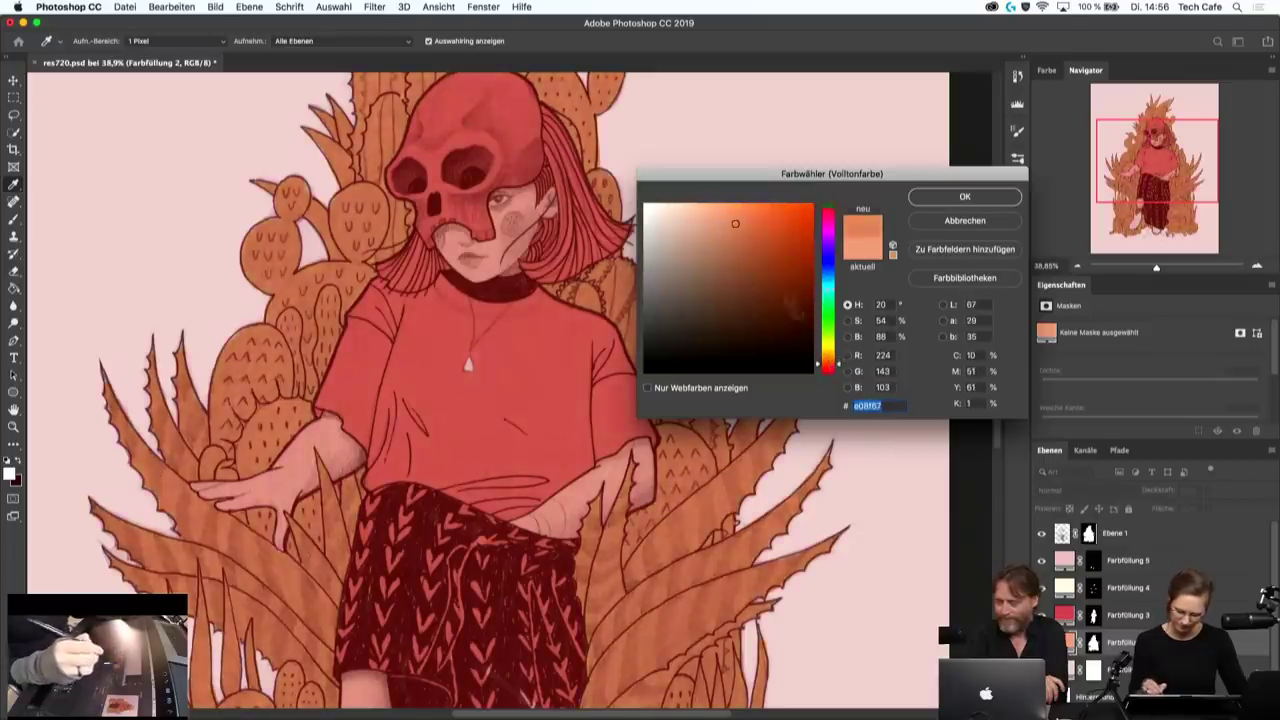
left_click(697, 238)
left_click_drag(697, 238, 710, 243)
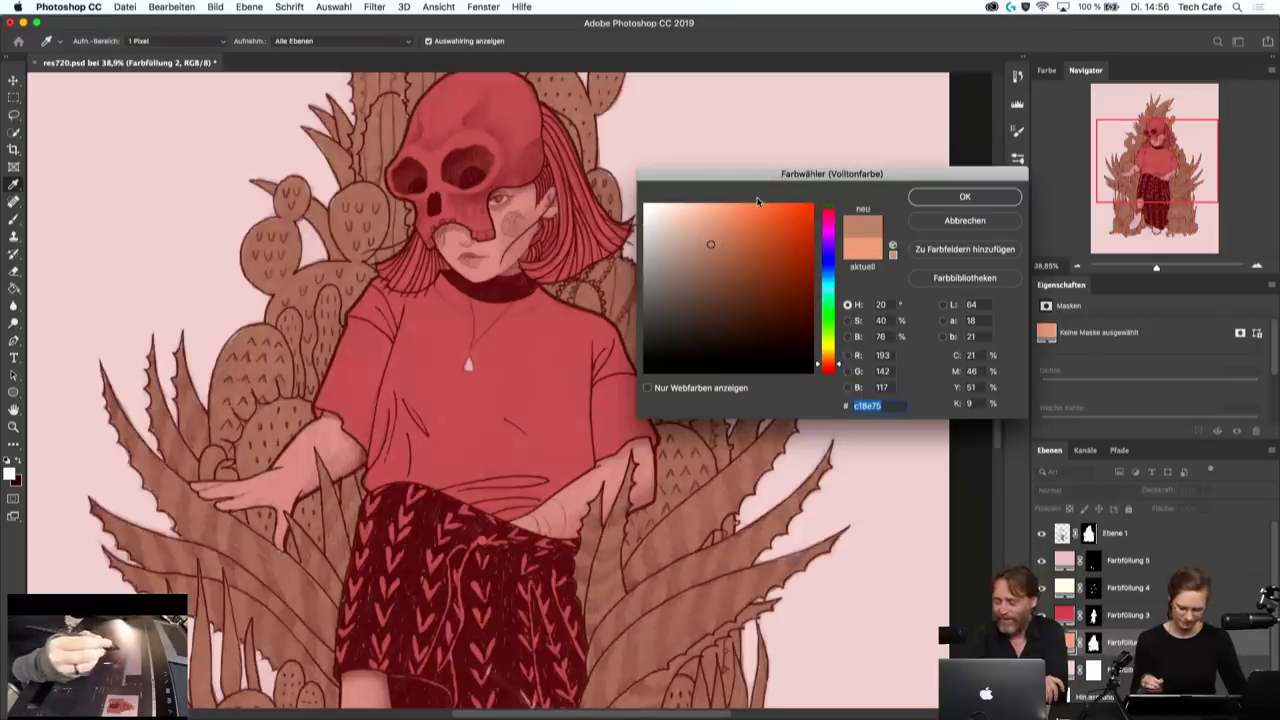
left_click(963, 197)
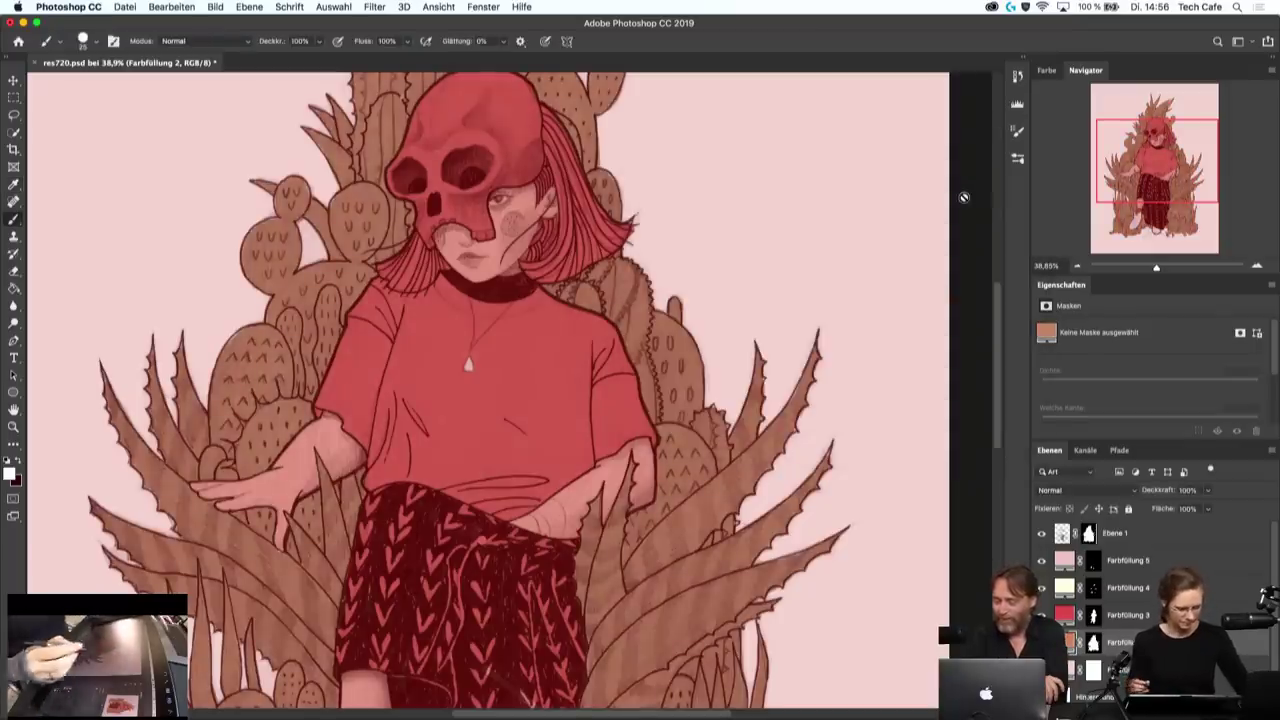
scroll(580, 340, "up", 2)
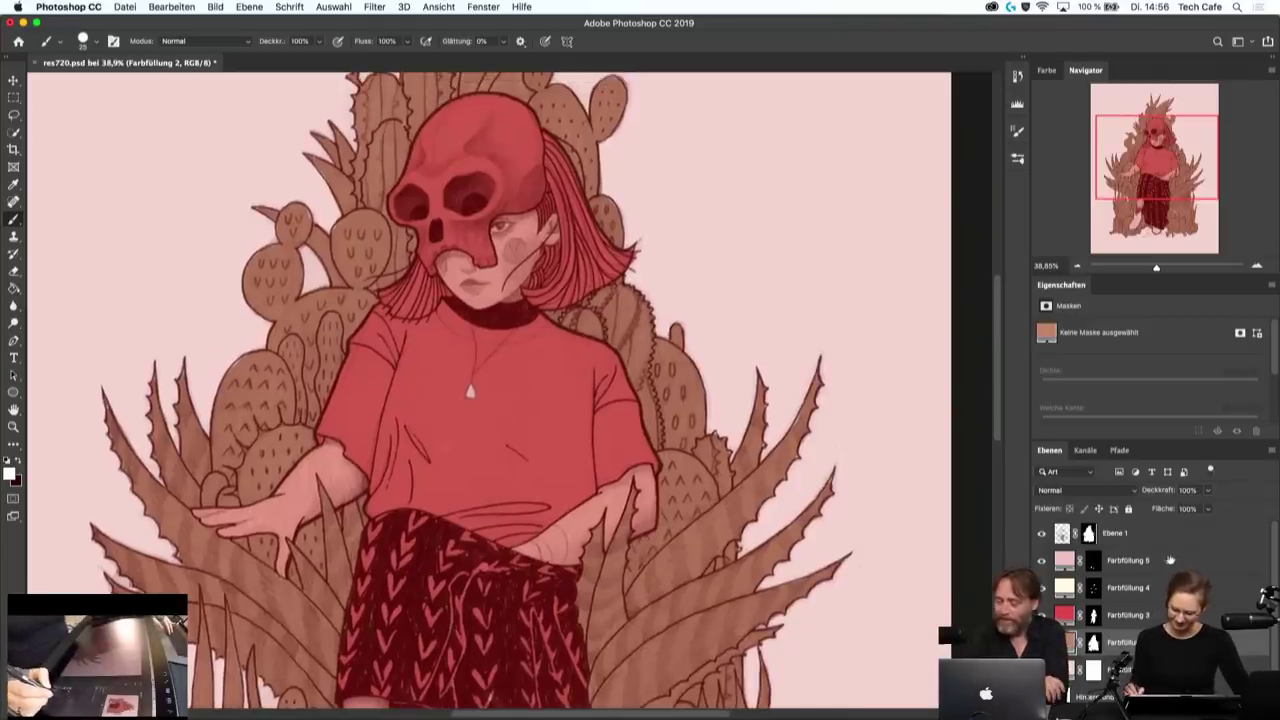
left_click(1095, 588)
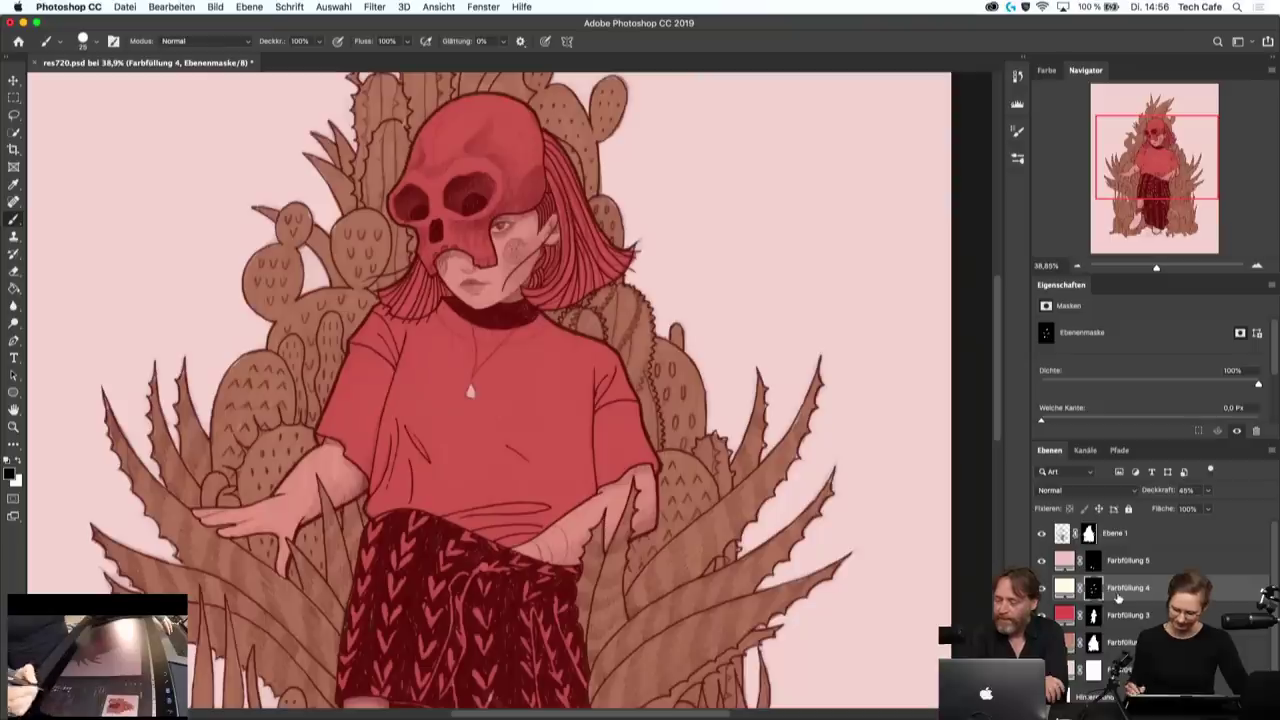
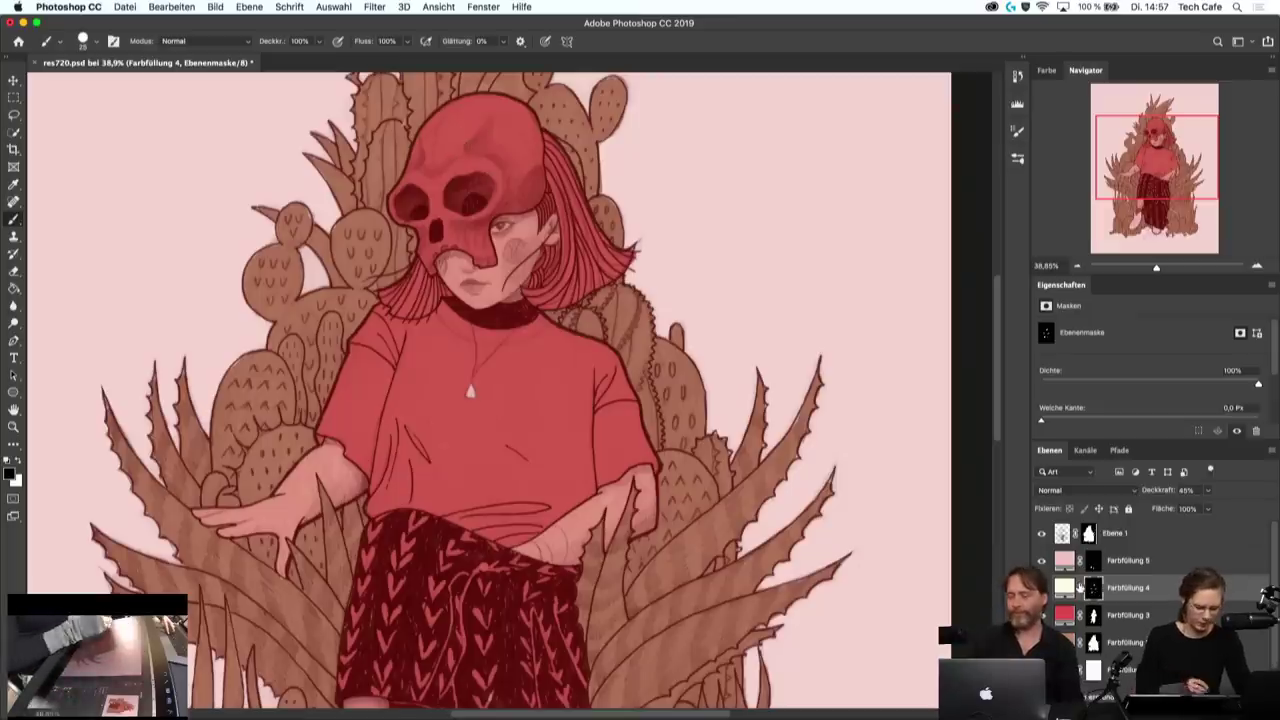
- Reveal a pale patch on the skull's forehead via the Farbfüllung 4 mask, then restore red over part of it
left_click(20, 461)
mouse_move(452, 145)
left_mouse_down()
mouse_move(432, 165)
mouse_move(422, 140)
left_mouse_up()
scroll(451, 122, "up", 3)
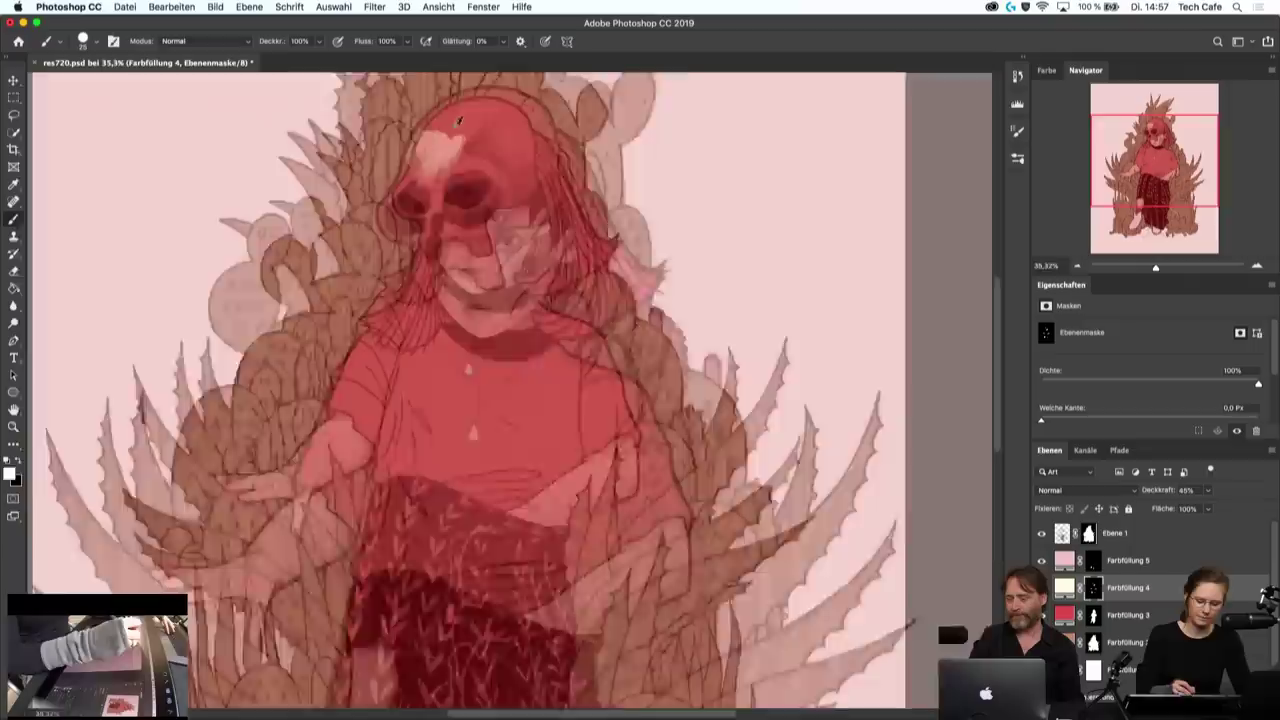
left_click_drag(463, 140, 440, 190)
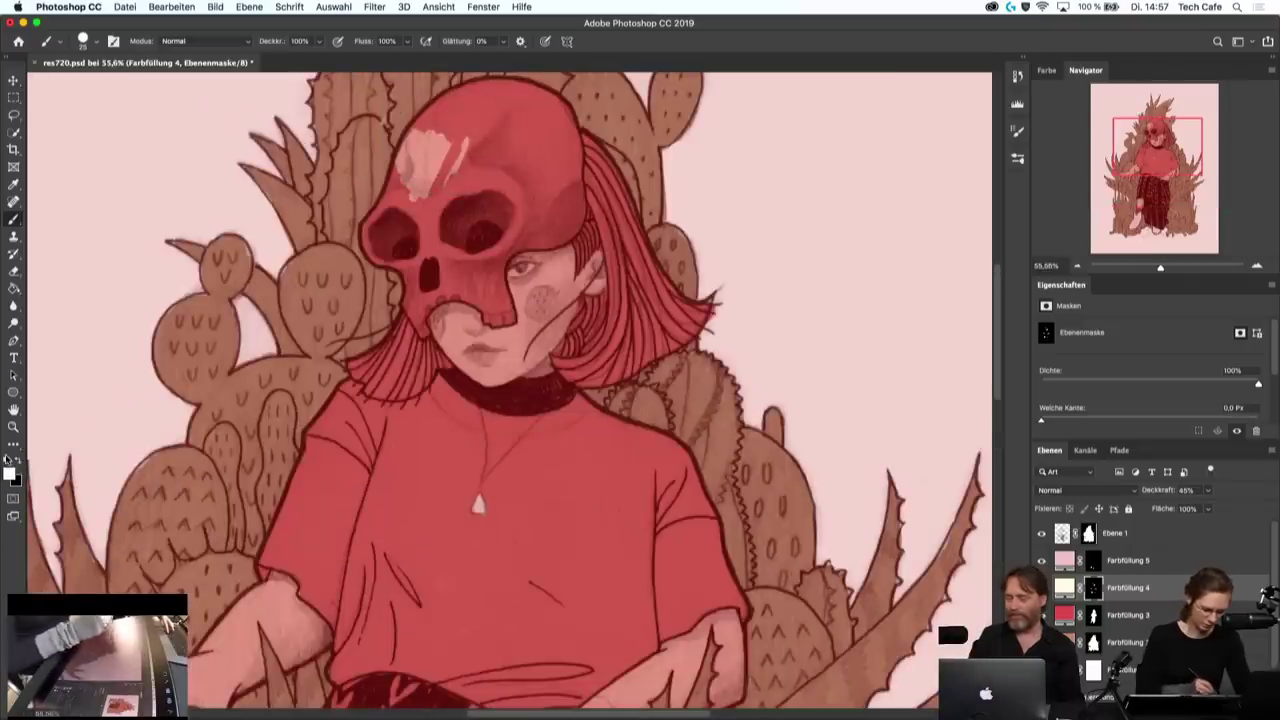
scroll(443, 171, "down", 2)
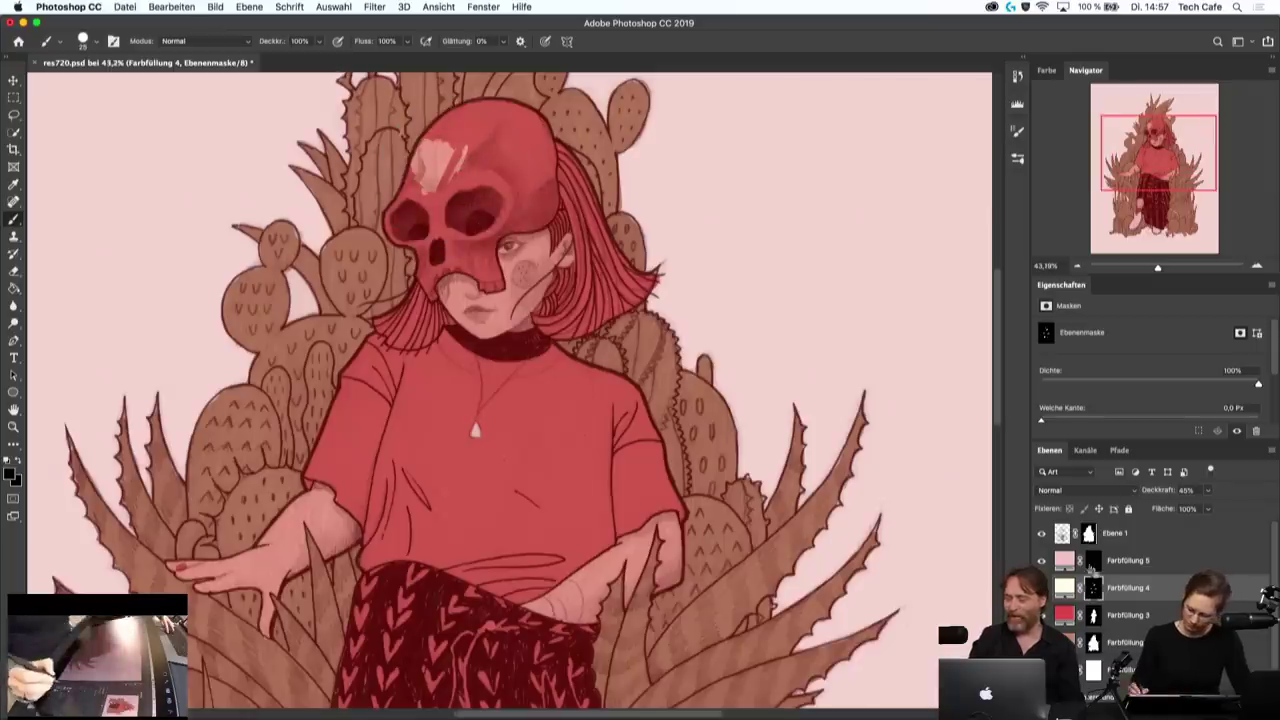
- Widen the pale fill over the forehead, left eye socket, left cheek and skull top
left_click(17, 459)
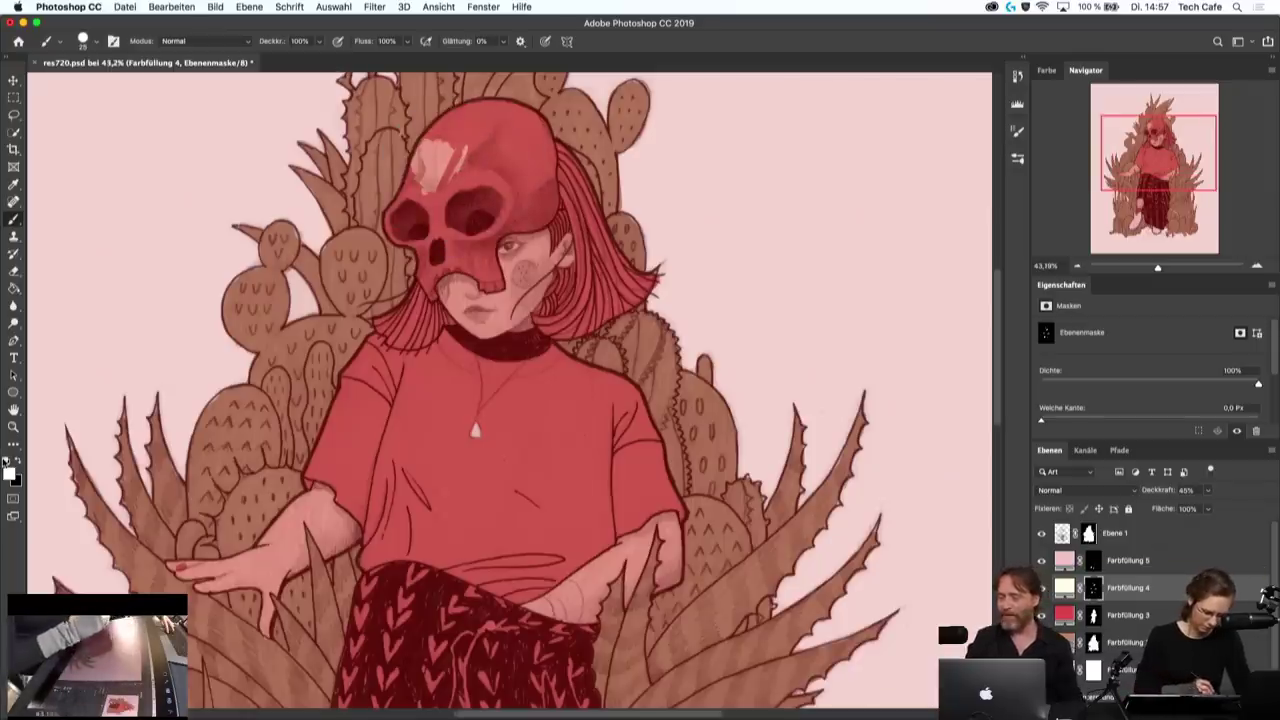
mouse_move(505, 160)
left_mouse_down()
mouse_move(445, 170)
mouse_move(450, 210)
mouse_move(475, 235)
left_mouse_up()
left_click_drag(455, 180, 500, 200)
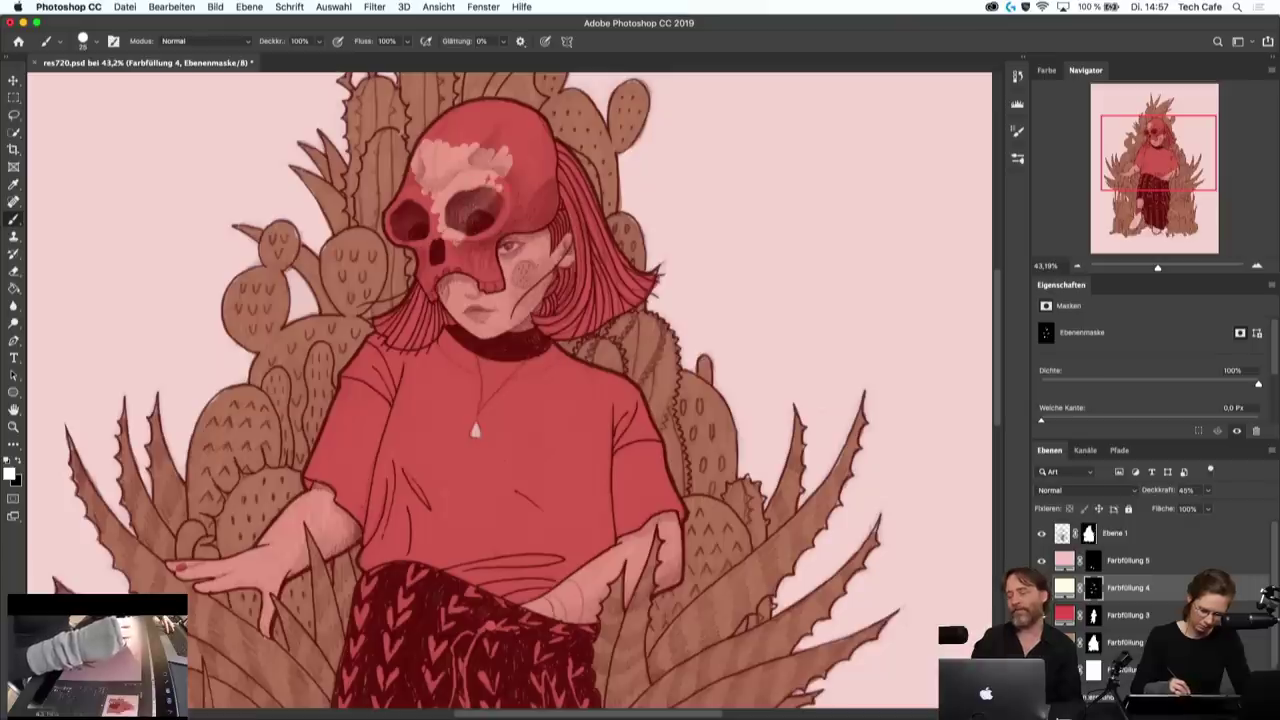
mouse_move(470, 240)
left_mouse_down()
mouse_move(500, 190)
mouse_move(515, 195)
mouse_move(530, 175)
mouse_move(472, 132)
mouse_move(445, 130)
left_mouse_up()
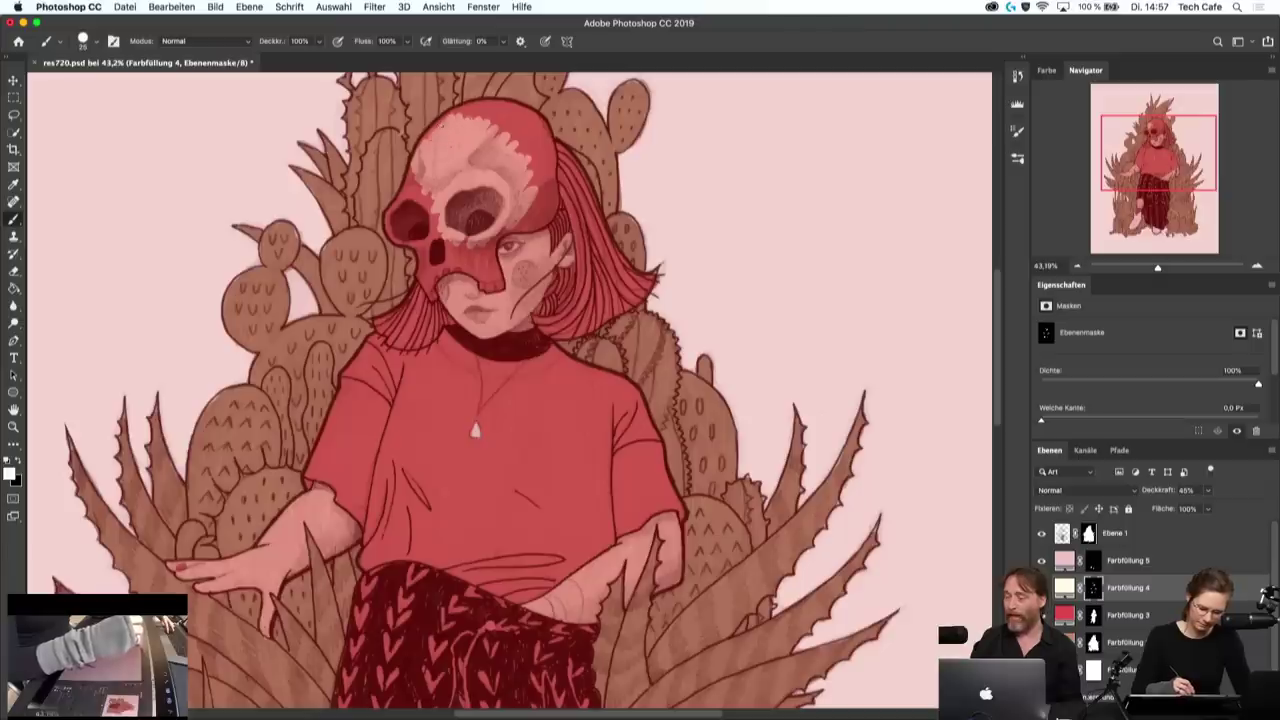
mouse_move(412, 175)
left_mouse_down()
mouse_move(408, 225)
mouse_move(422, 240)
mouse_move(490, 252)
left_mouse_up()
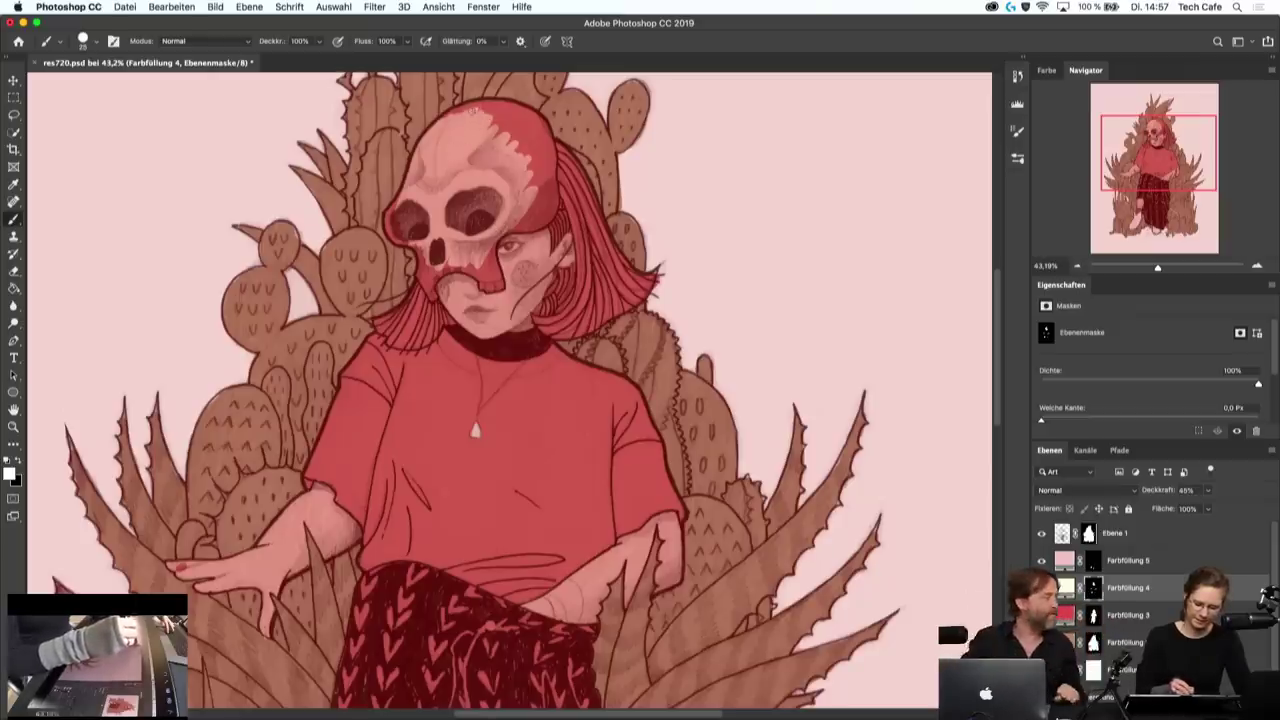
mouse_move(466, 112)
left_mouse_down()
mouse_move(480, 106)
mouse_move(450, 116)
mouse_move(512, 134)
left_mouse_up()
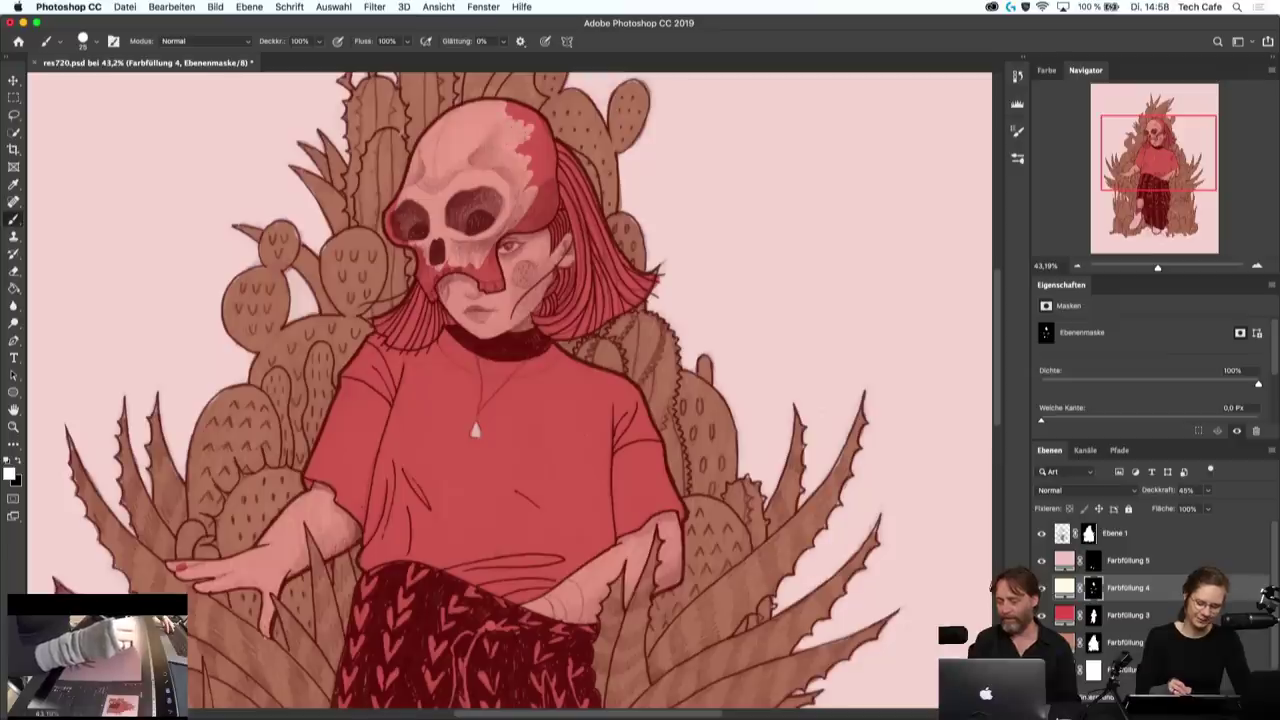
right_click(652, 312)
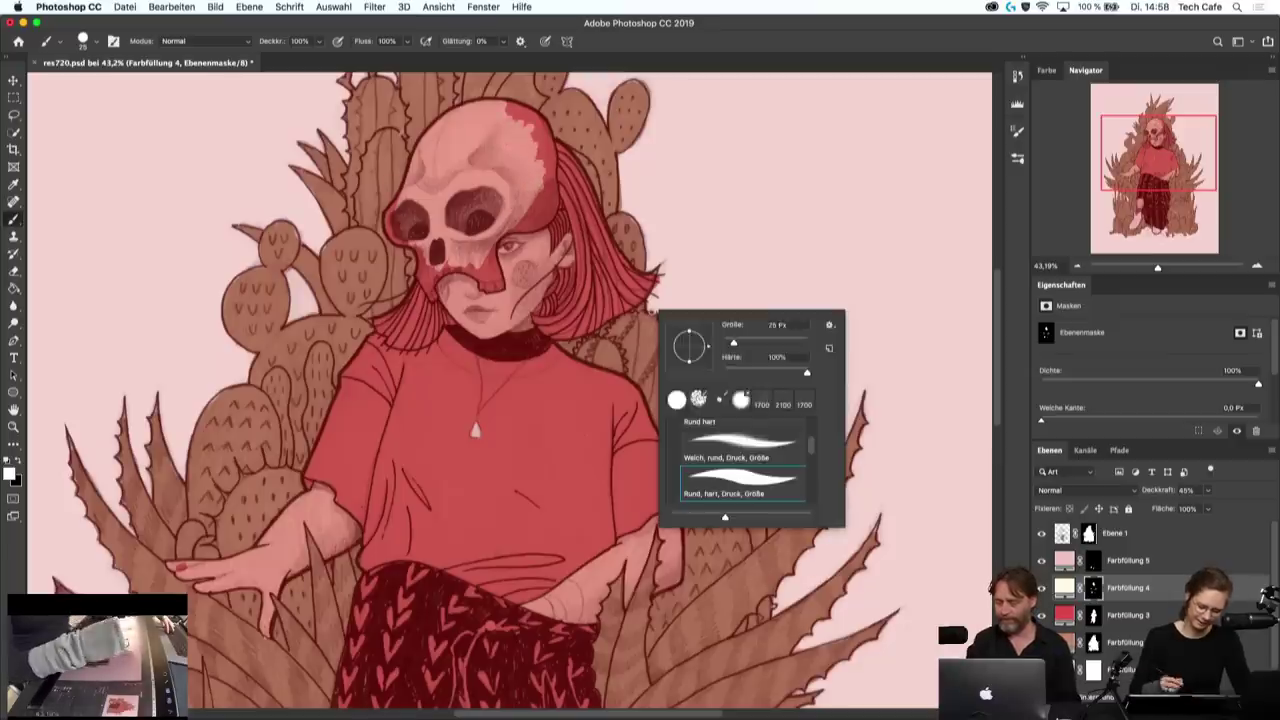
key("Escape")
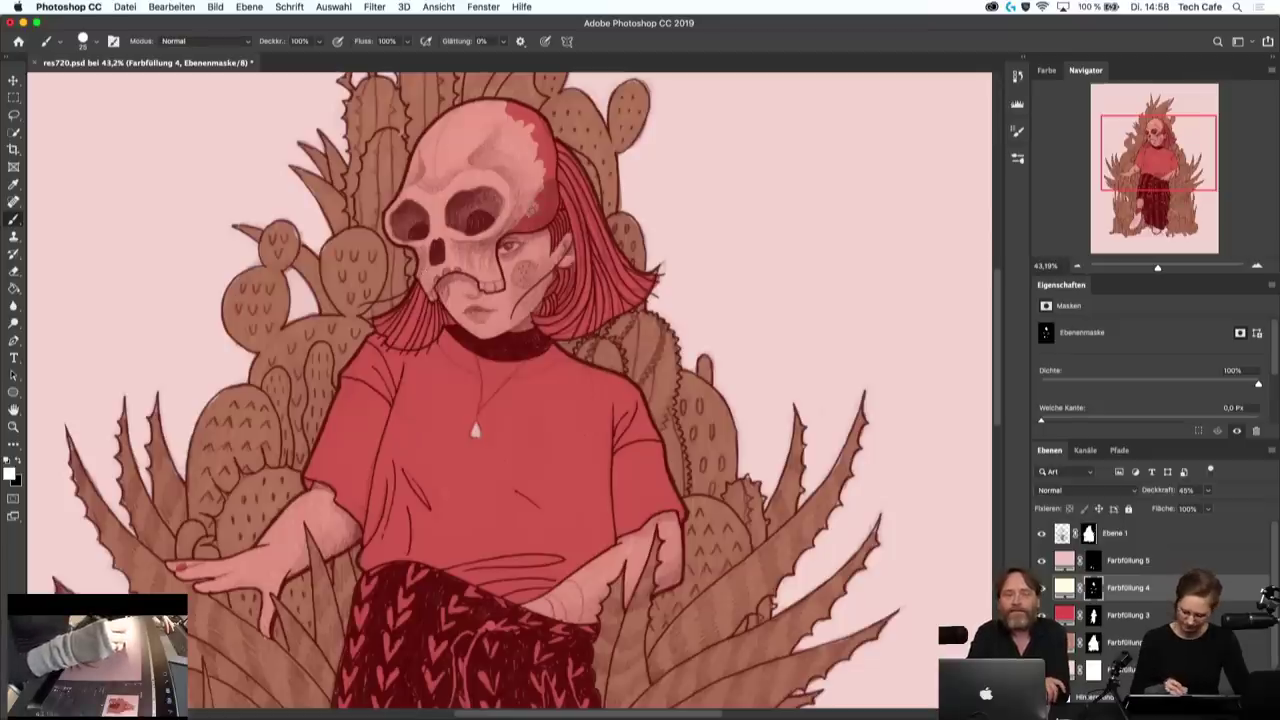
- Try whitish strokes on the Farbfüllung 5 mask over the skull's forehead, then undo them
left_click(1094, 558)
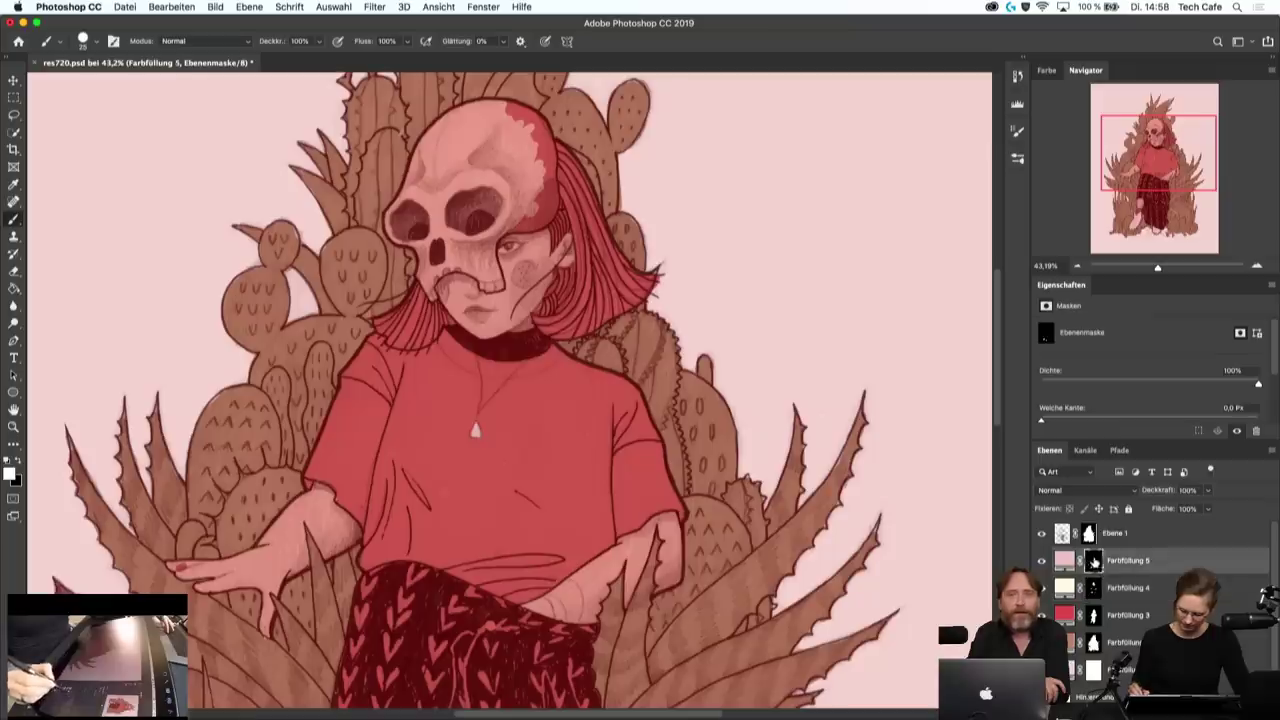
left_click_drag(455, 170, 430, 200)
mouse_move(440, 150)
left_mouse_down()
mouse_move(420, 195)
mouse_move(410, 172)
mouse_move(450, 165)
mouse_move(480, 185)
left_mouse_up()
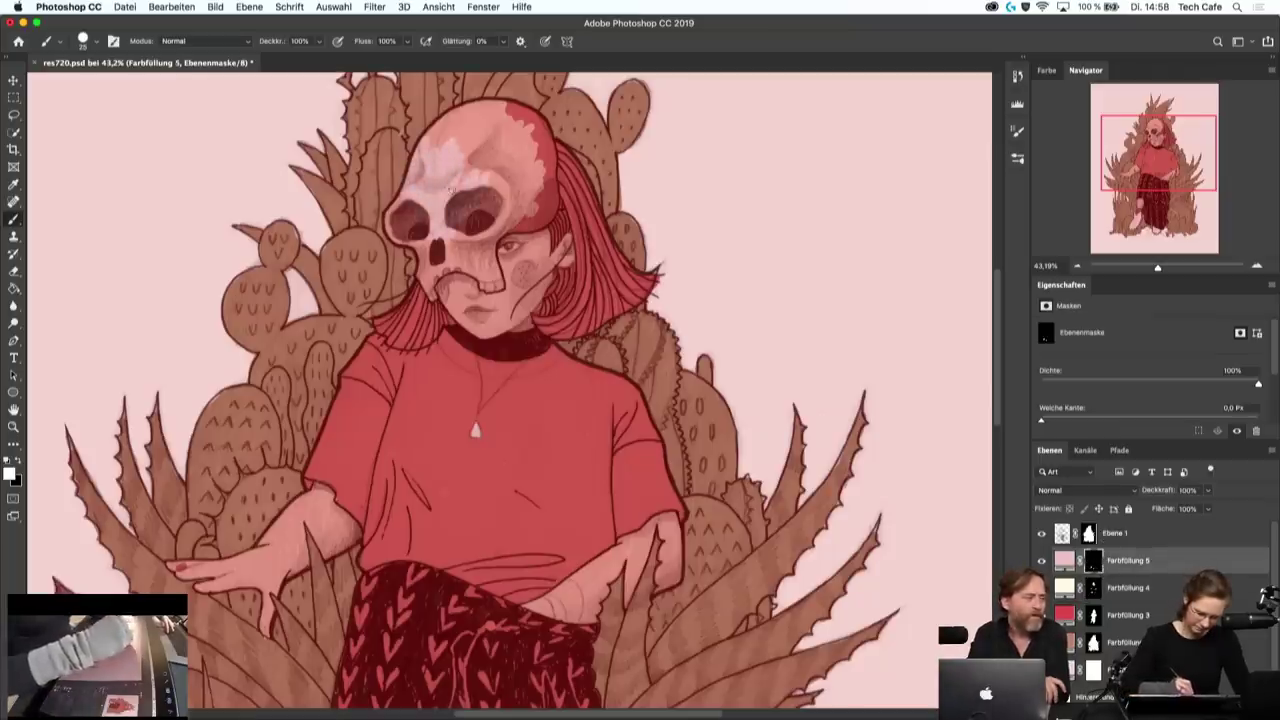
left_click_drag(462, 248, 513, 201)
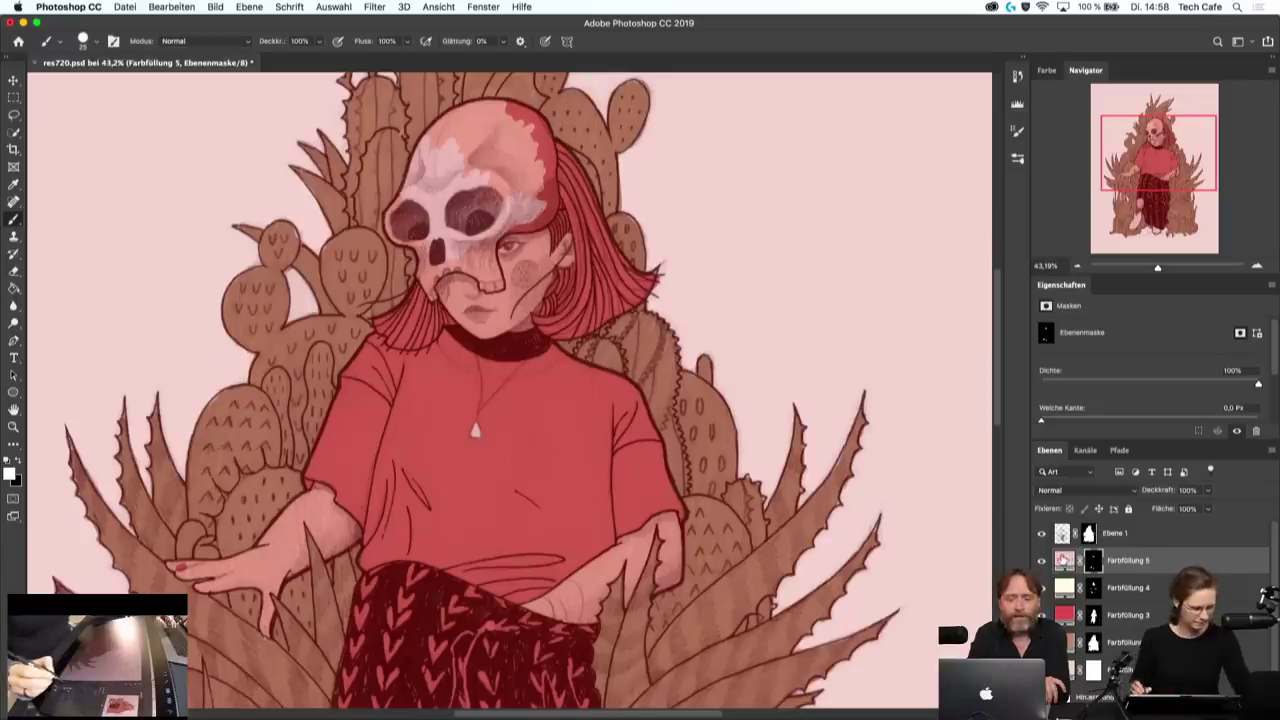
left_click(1063, 562)
key("ctrl+z")
key("ctrl+z")
key("ctrl+z")
key("ctrl+z")
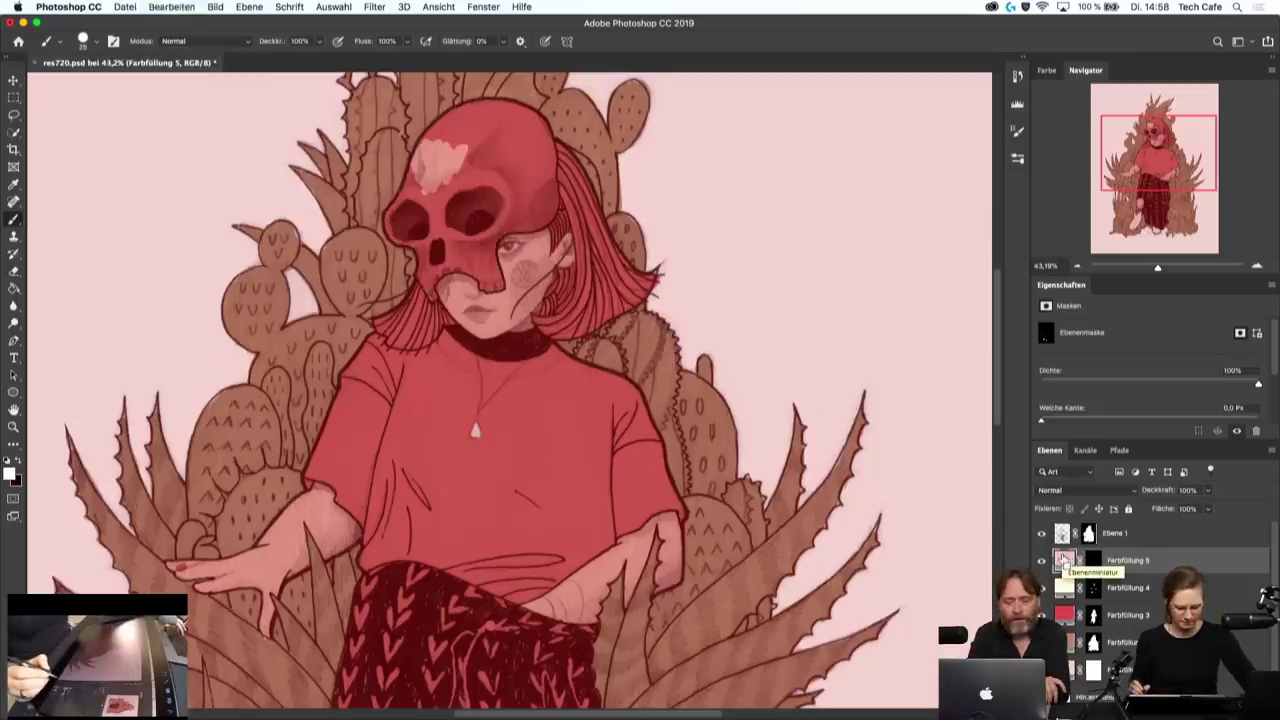
key("ctrl+z")
- Paint the Farbfüllung 5 mask white over the skull's forehead, eye sockets, right side and top
left_click(1094, 561)
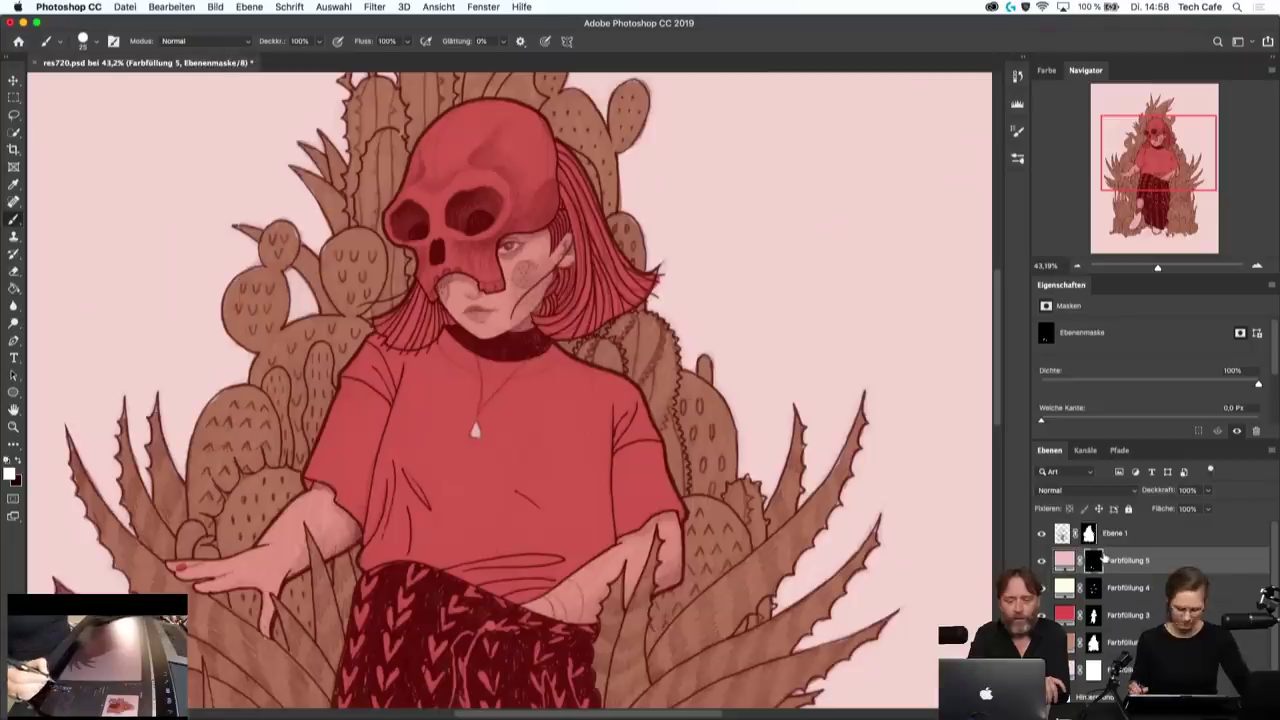
mouse_move(496, 150)
left_mouse_down()
mouse_move(444, 208)
mouse_move(432, 200)
left_mouse_up()
mouse_move(448, 146)
left_mouse_down()
mouse_move(426, 196)
mouse_move(416, 190)
left_mouse_up()
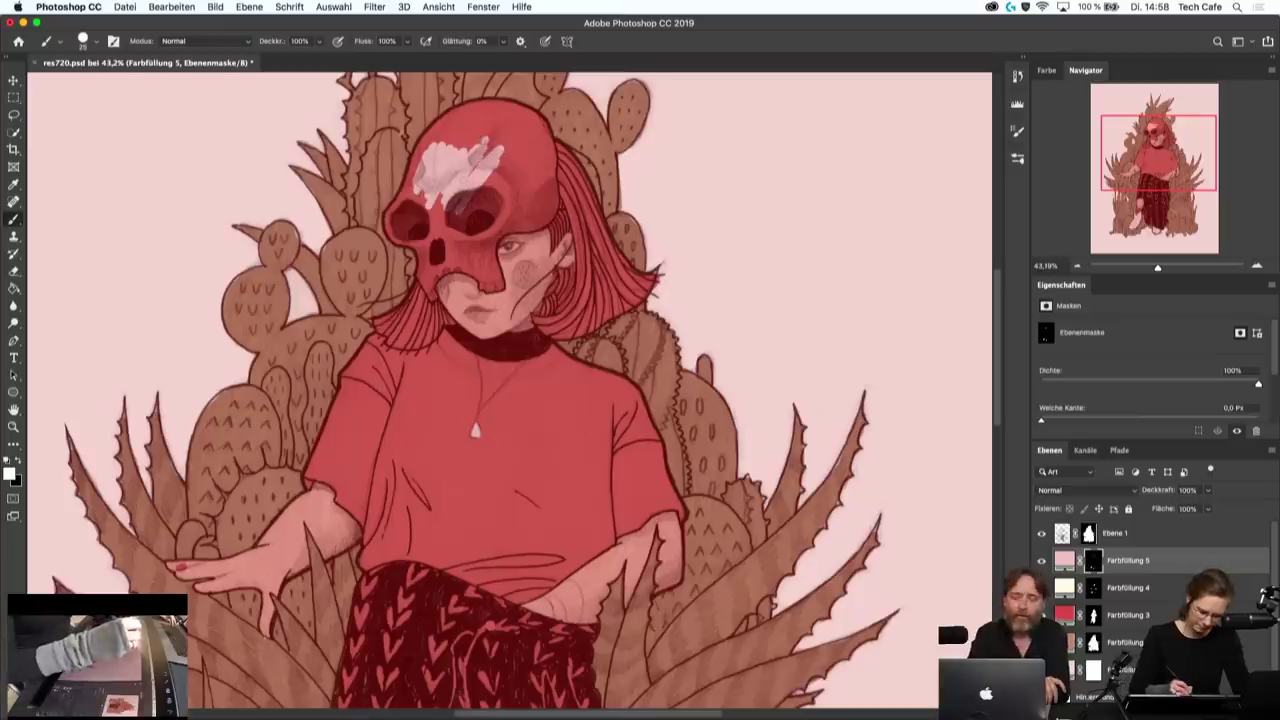
mouse_move(494, 128)
left_mouse_down()
mouse_move(480, 156)
mouse_move(428, 152)
mouse_move(394, 242)
left_mouse_up()
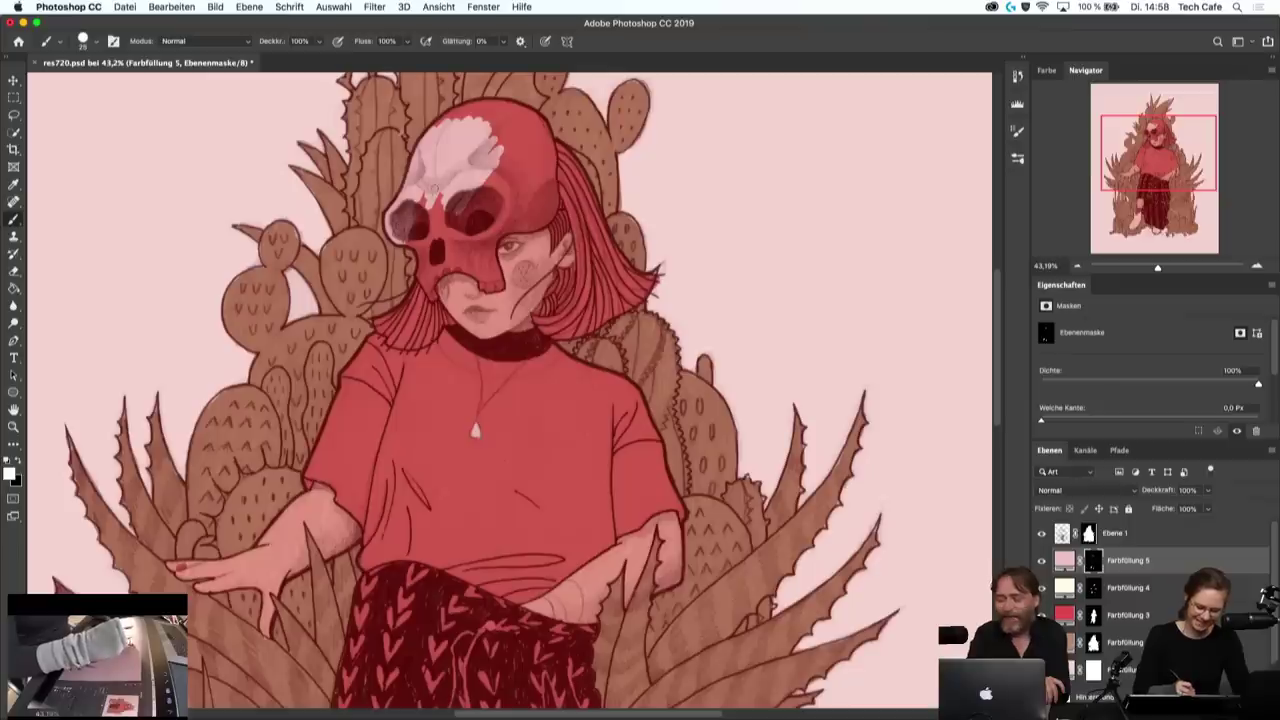
mouse_move(434, 188)
left_mouse_down()
mouse_move(416, 214)
mouse_move(456, 230)
mouse_move(490, 198)
mouse_move(506, 142)
left_mouse_up()
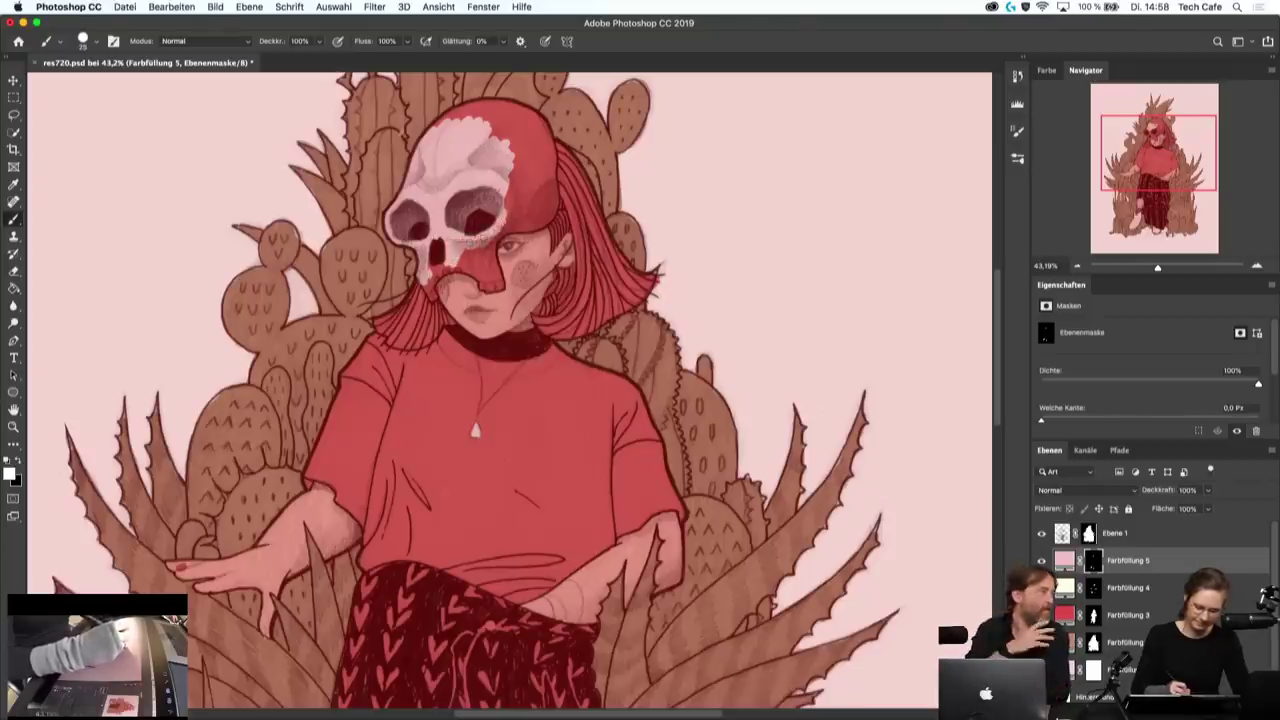
mouse_move(512, 236)
left_mouse_down()
mouse_move(496, 216)
mouse_move(516, 212)
mouse_move(516, 190)
left_mouse_up()
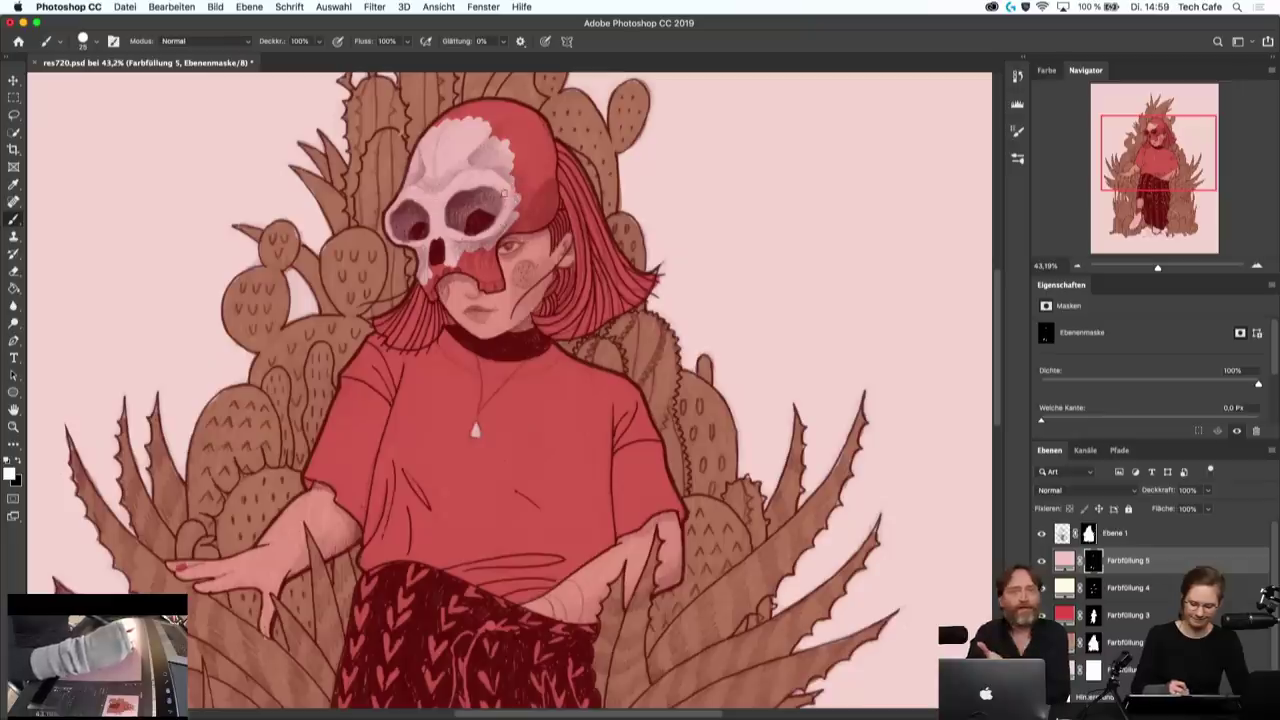
left_click_drag(516, 146, 506, 150)
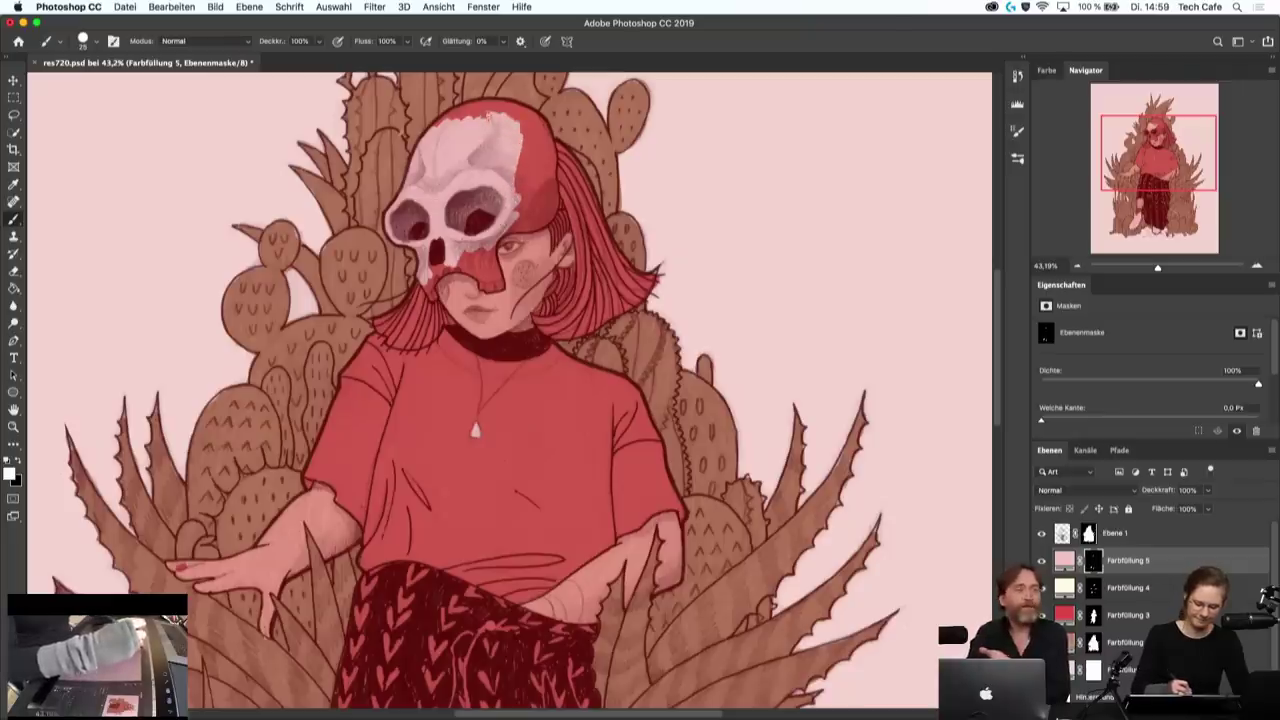
mouse_move(490, 116)
left_mouse_down()
mouse_move(438, 124)
mouse_move(518, 108)
left_mouse_up()
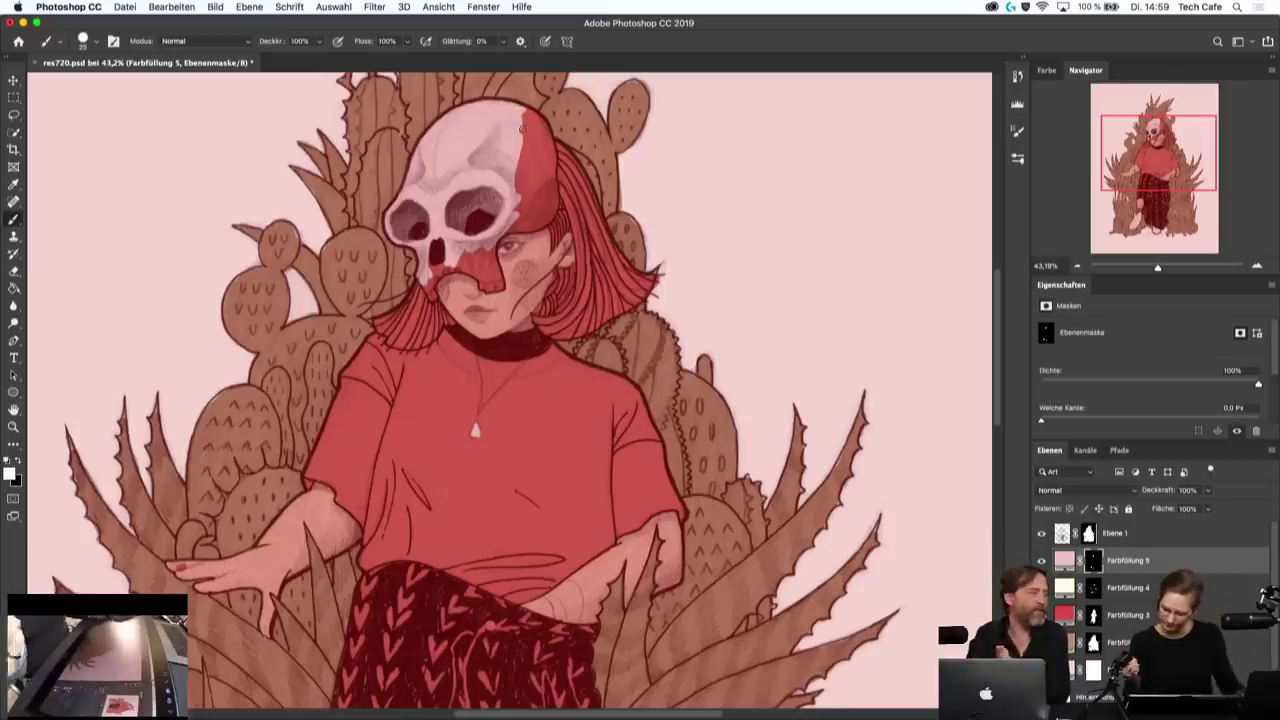
mouse_move(522, 150)
left_mouse_down()
mouse_move(698, 185)
mouse_move(520, 198)
mouse_move(542, 202)
mouse_move(538, 183)
mouse_move(698, 184)
left_mouse_up()
- Cover the remaining red at the skull's top, right edge, jaw and nose with white
key("x")
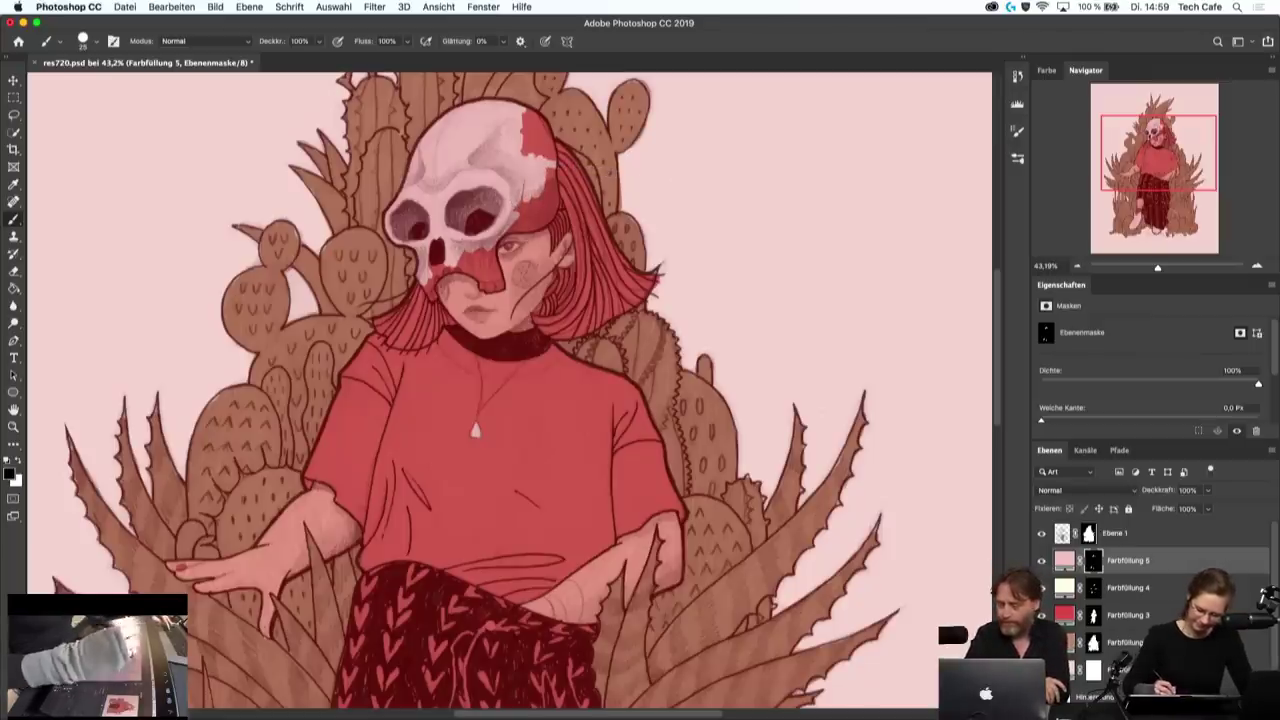
key("x")
mouse_move(528, 128)
left_mouse_down()
mouse_move(530, 156)
mouse_move(556, 158)
mouse_move(538, 116)
left_mouse_up()
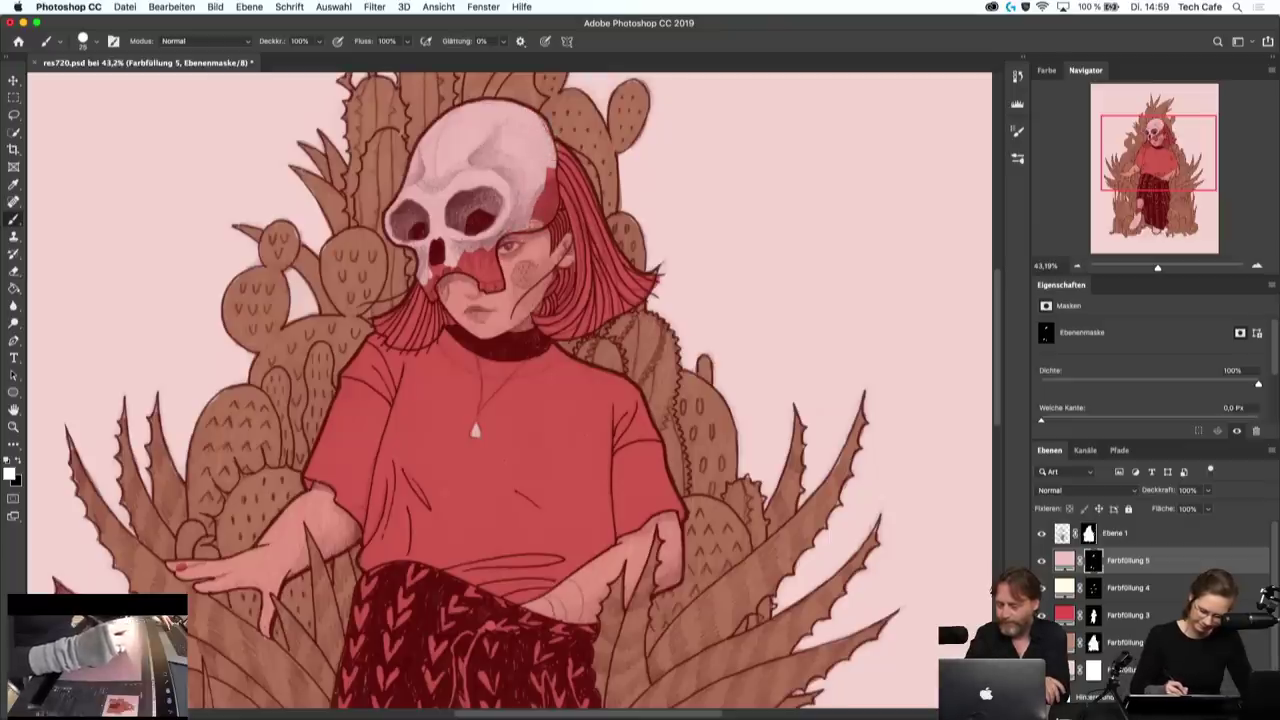
mouse_move(552, 214)
left_mouse_down()
mouse_move(547, 160)
mouse_move(536, 222)
left_mouse_up()
key("x")
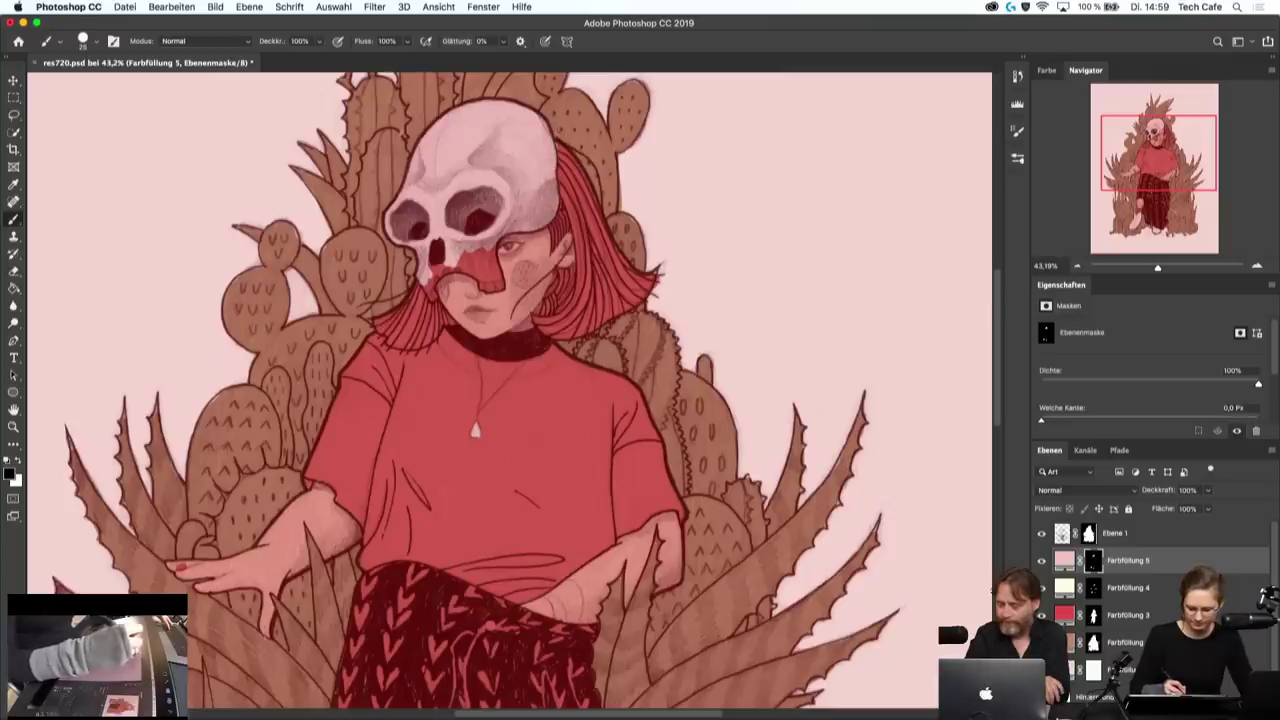
key("x")
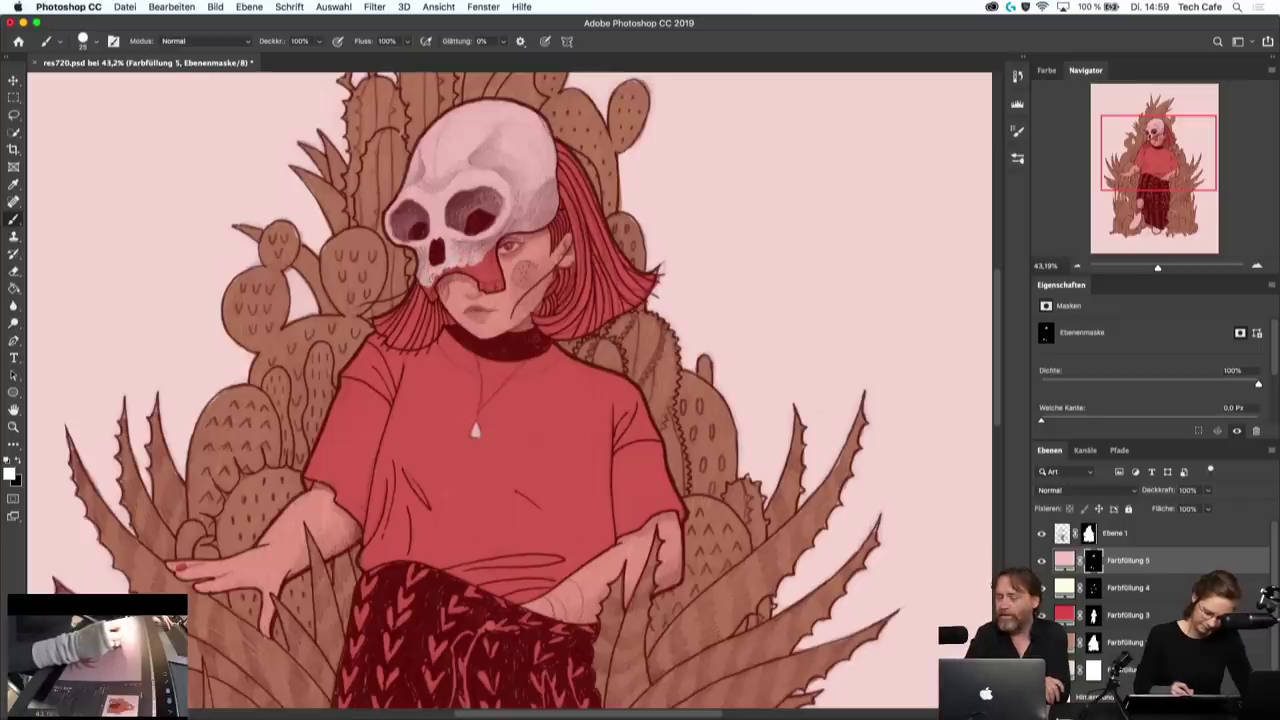
mouse_move(430, 279)
left_mouse_down()
mouse_move(480, 266)
mouse_move(432, 294)
mouse_move(490, 284)
left_mouse_up()
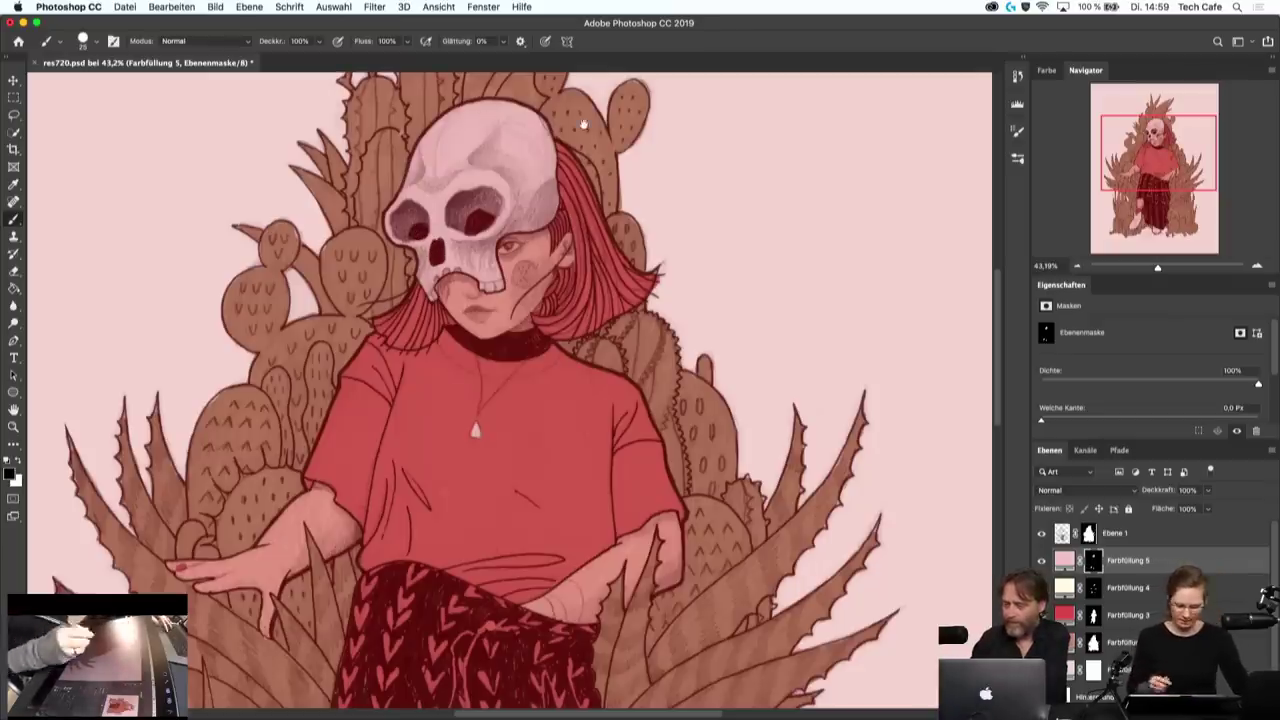
left_click_drag(583, 124, 595, 524)
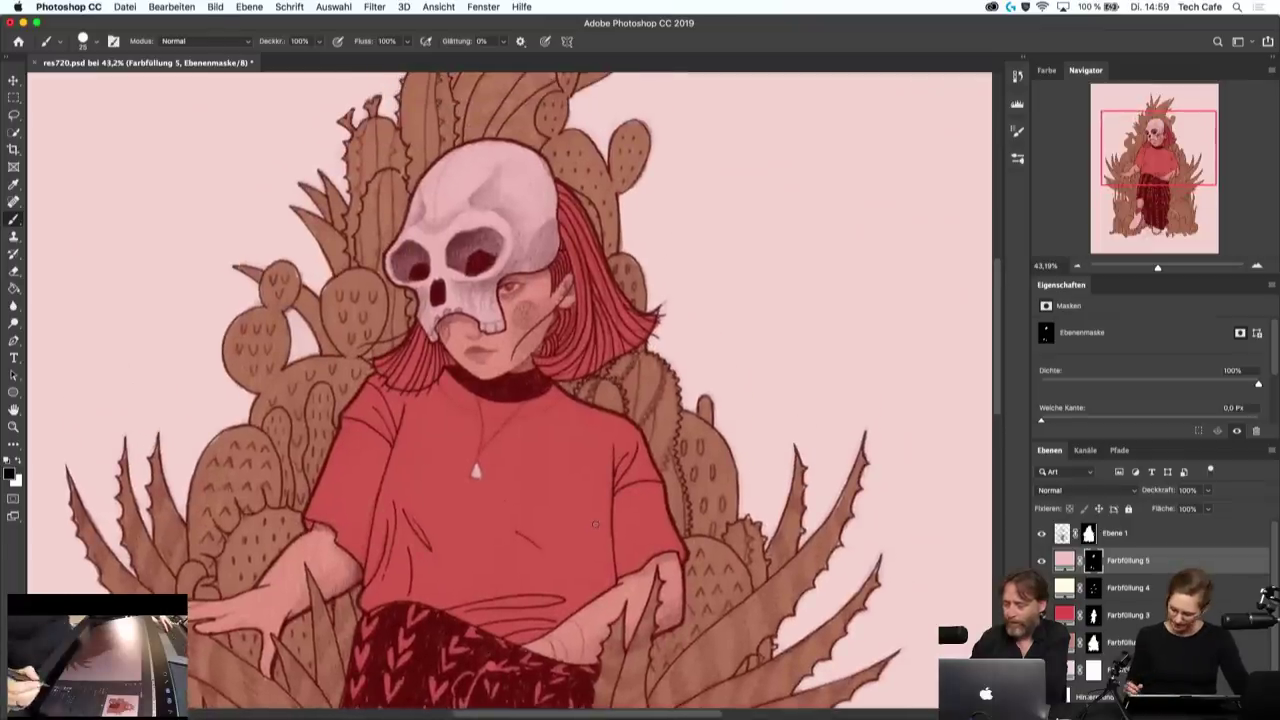
- Touch up the Farbfüllung 2 and 3 masks near the hair and fingernail, comparing without the red fill
left_click(290, 268, "super")
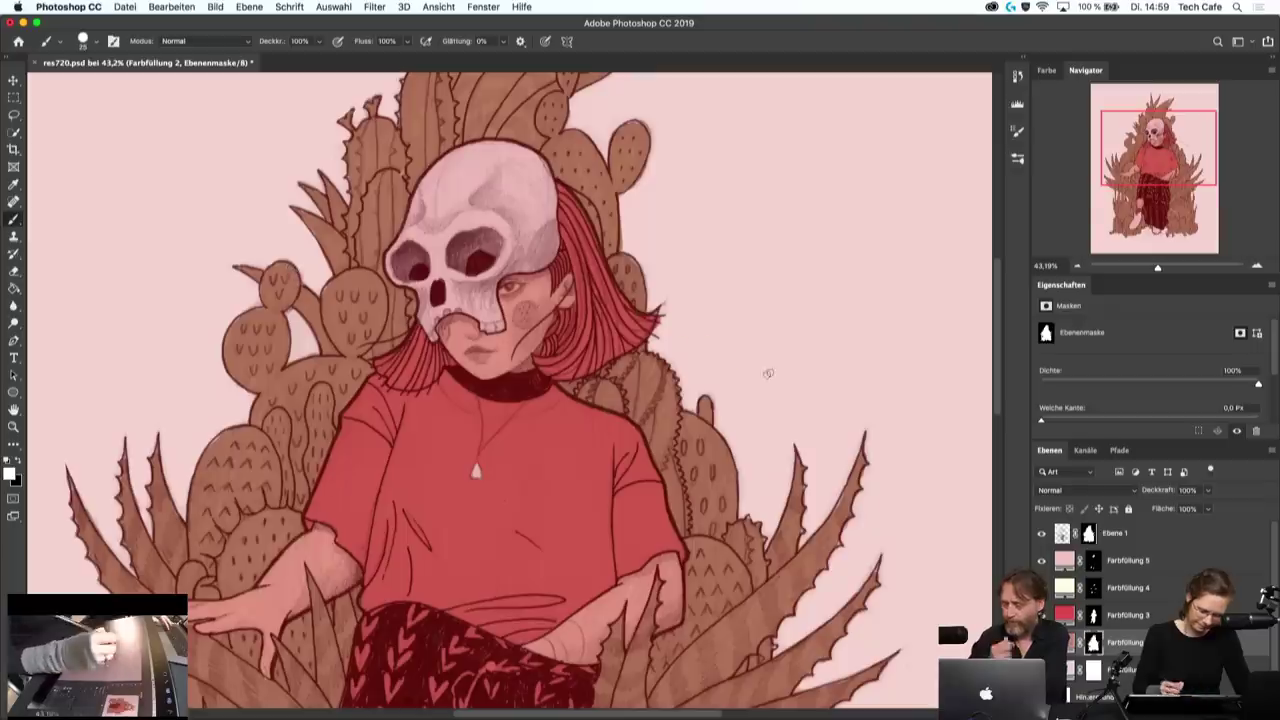
left_click(766, 374, "shift")
mouse_move(623, 438)
left_mouse_down()
mouse_move(678, 358)
mouse_move(690, 380)
left_mouse_up()
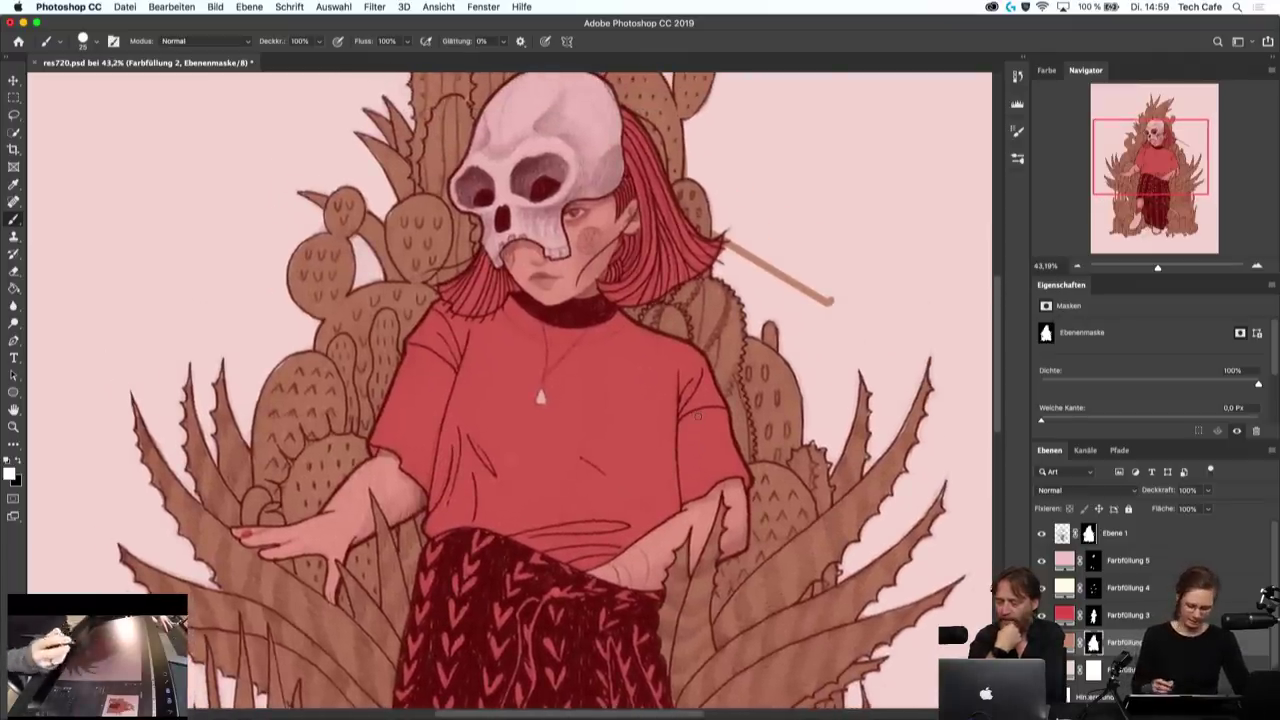
left_click(1092, 614)
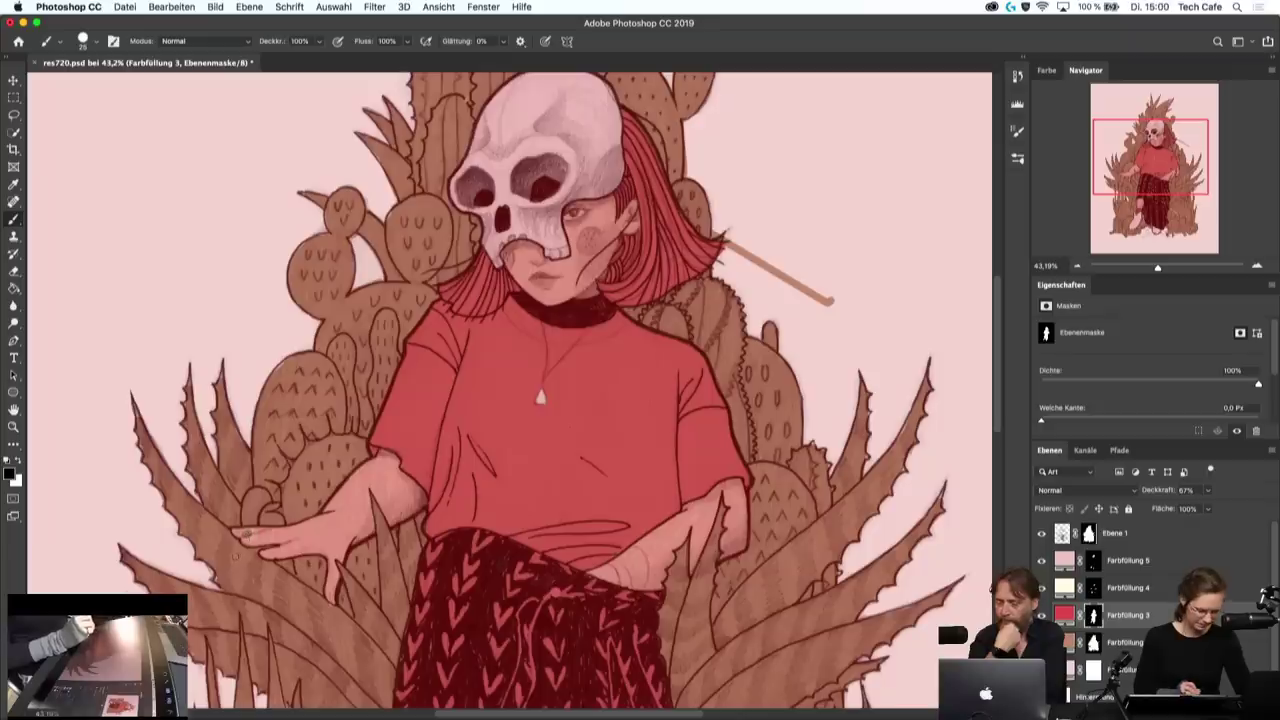
left_click(245, 533)
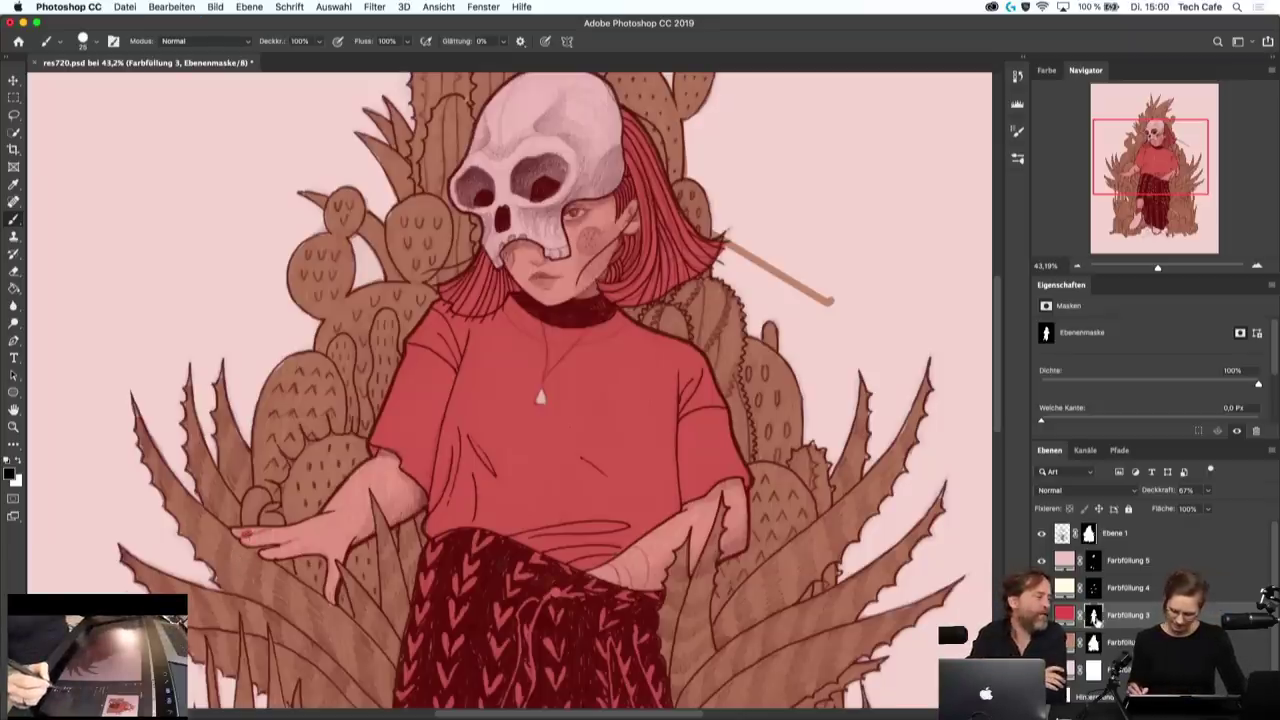
left_click(1041, 614)
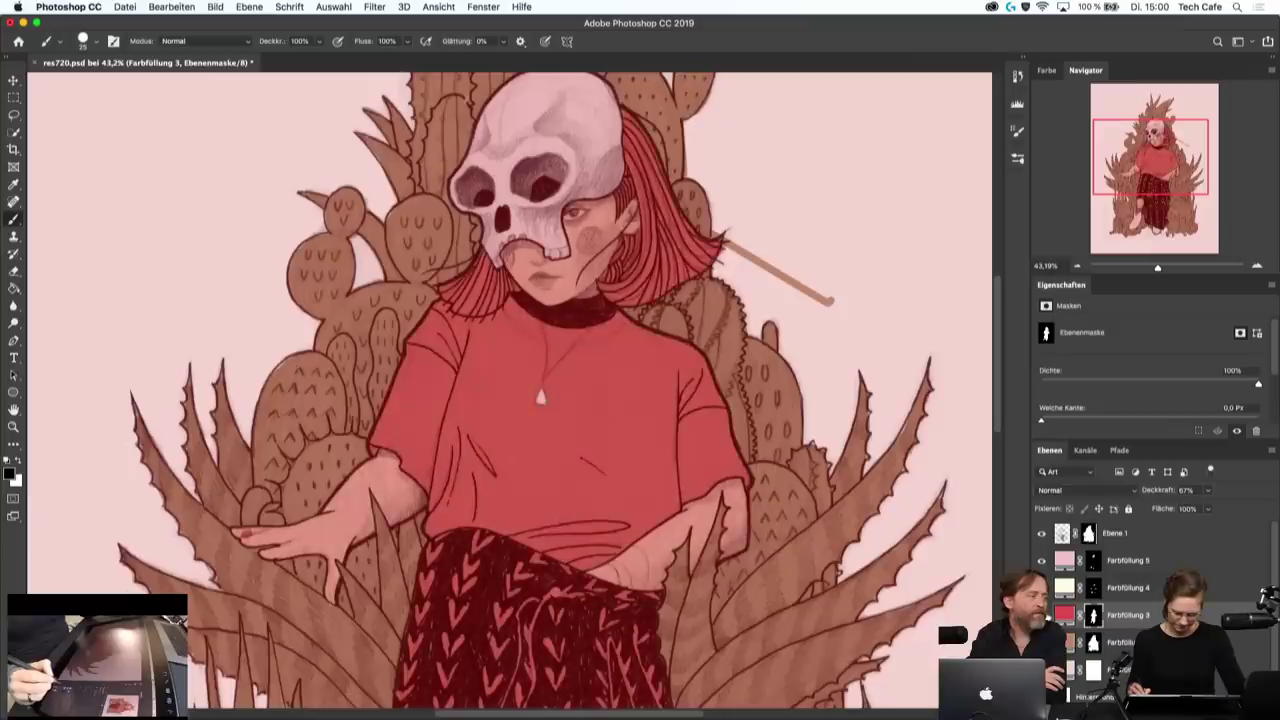
left_click(1041, 614)
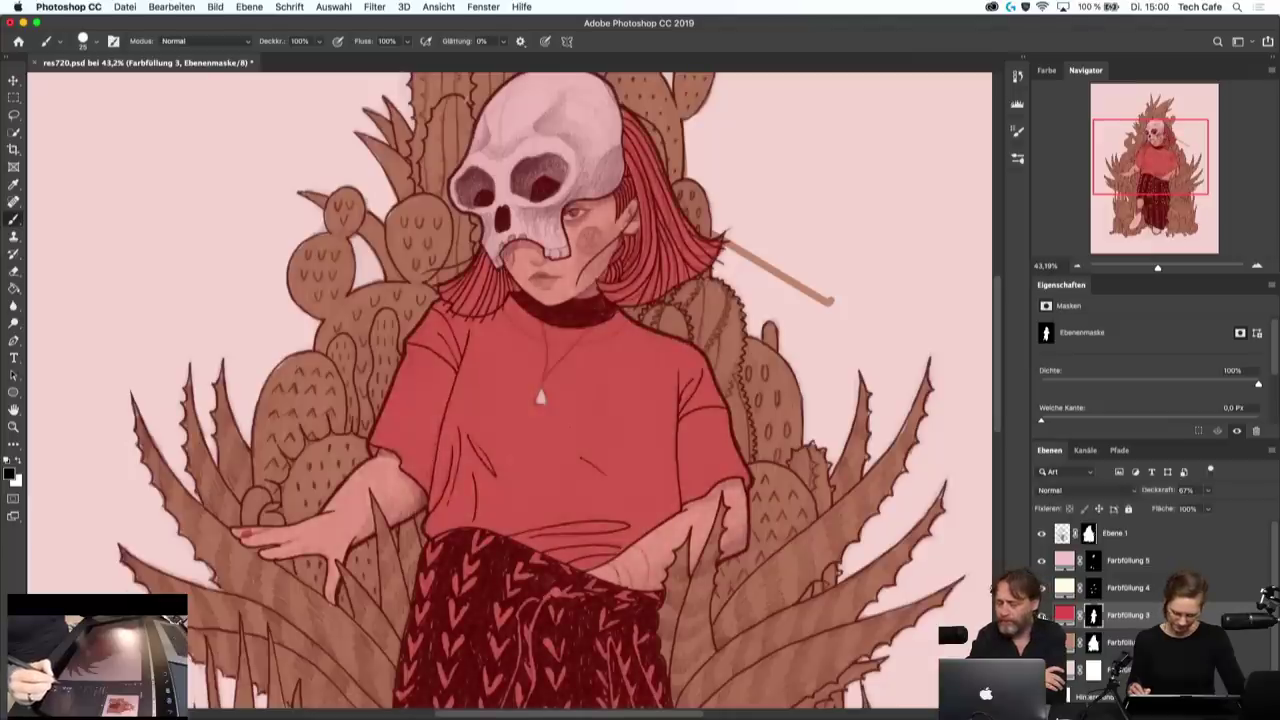
- Toggle the brown cactus fill and pale skin fill off and on to compare
left_click(1093, 641)
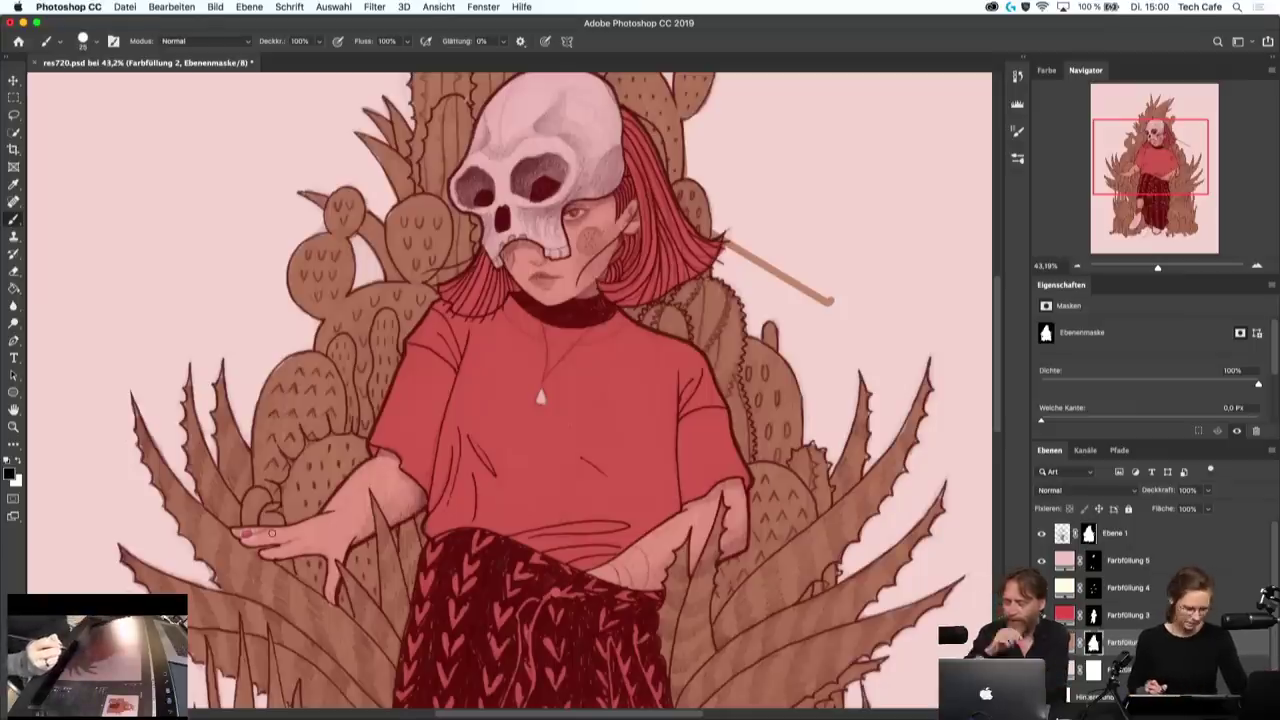
key("ctrl+2")
left_click(1041, 641)
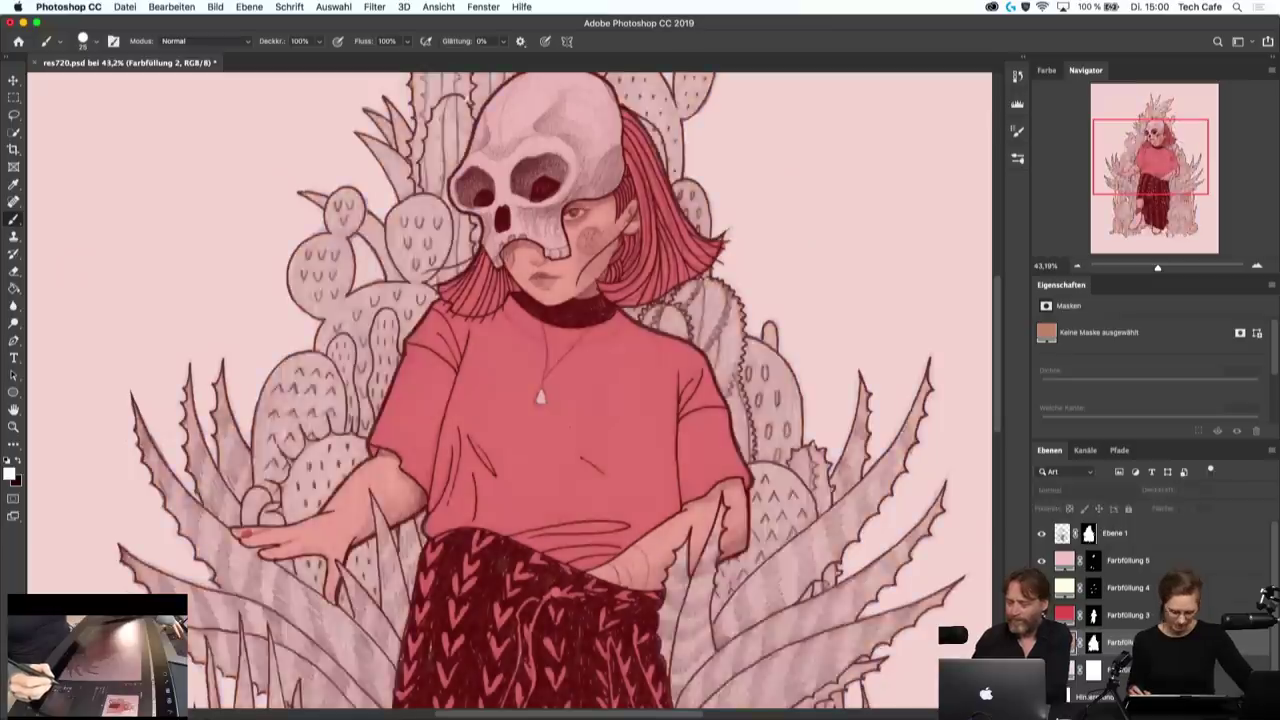
left_click(1042, 561)
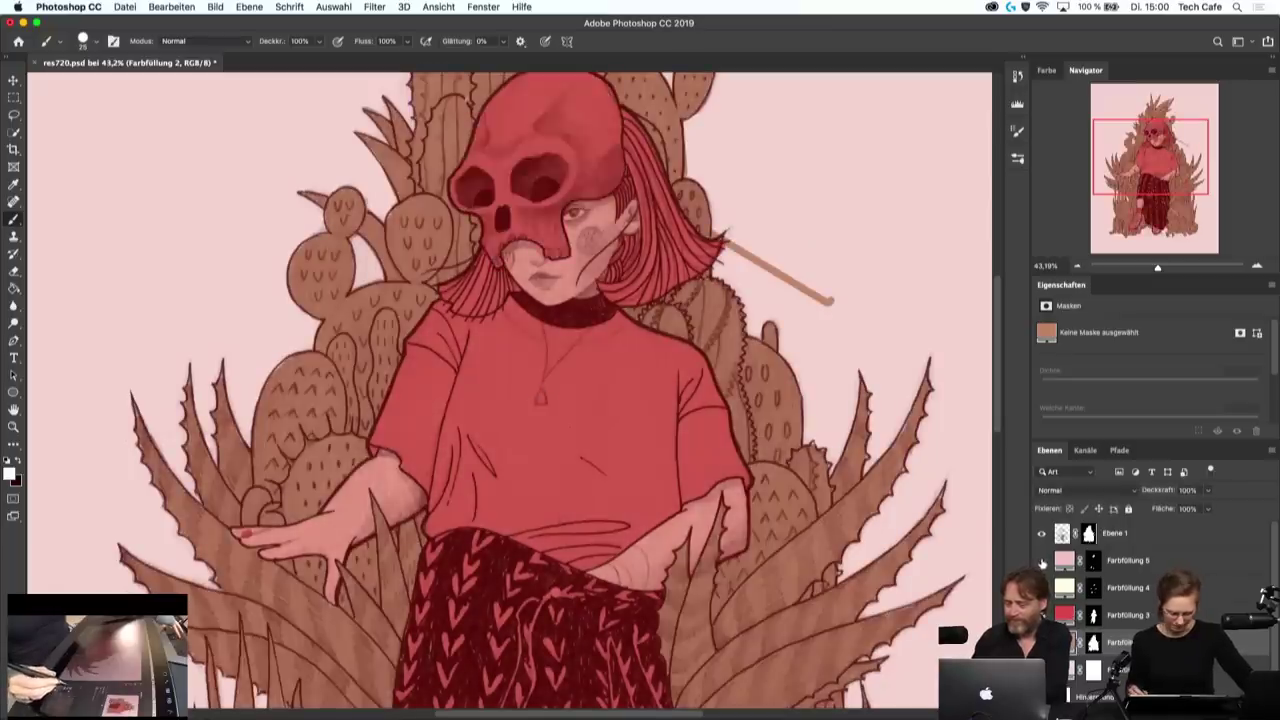
left_click(1042, 587)
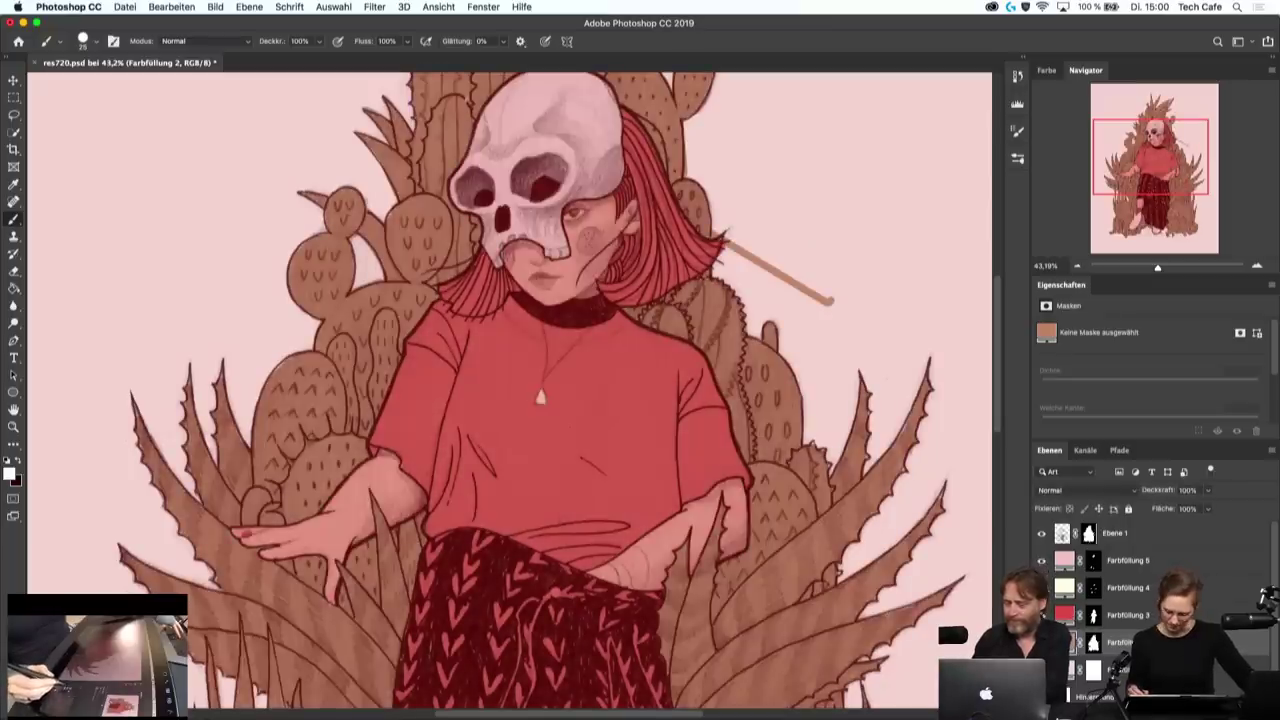
left_click(1041, 587)
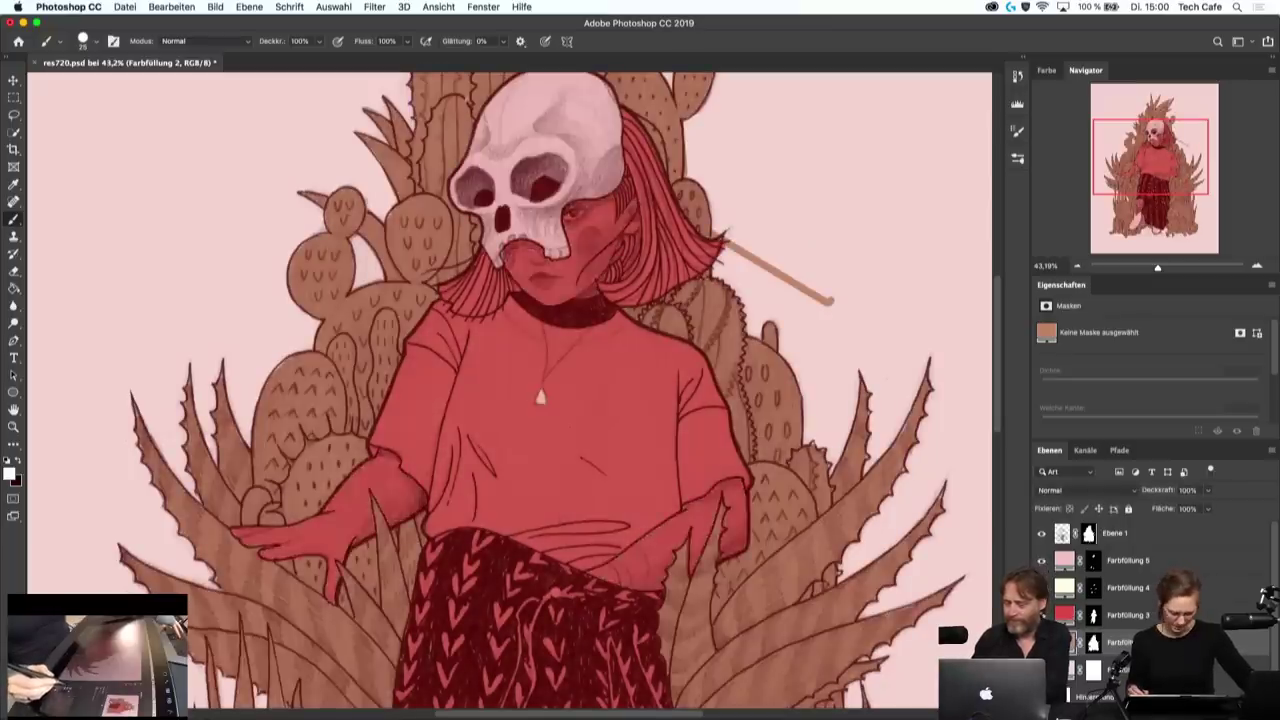
- Paint over the stick's tip on the Farbfüllung 2 mask, then zoom out to the whole illustration
left_click(1092, 588)
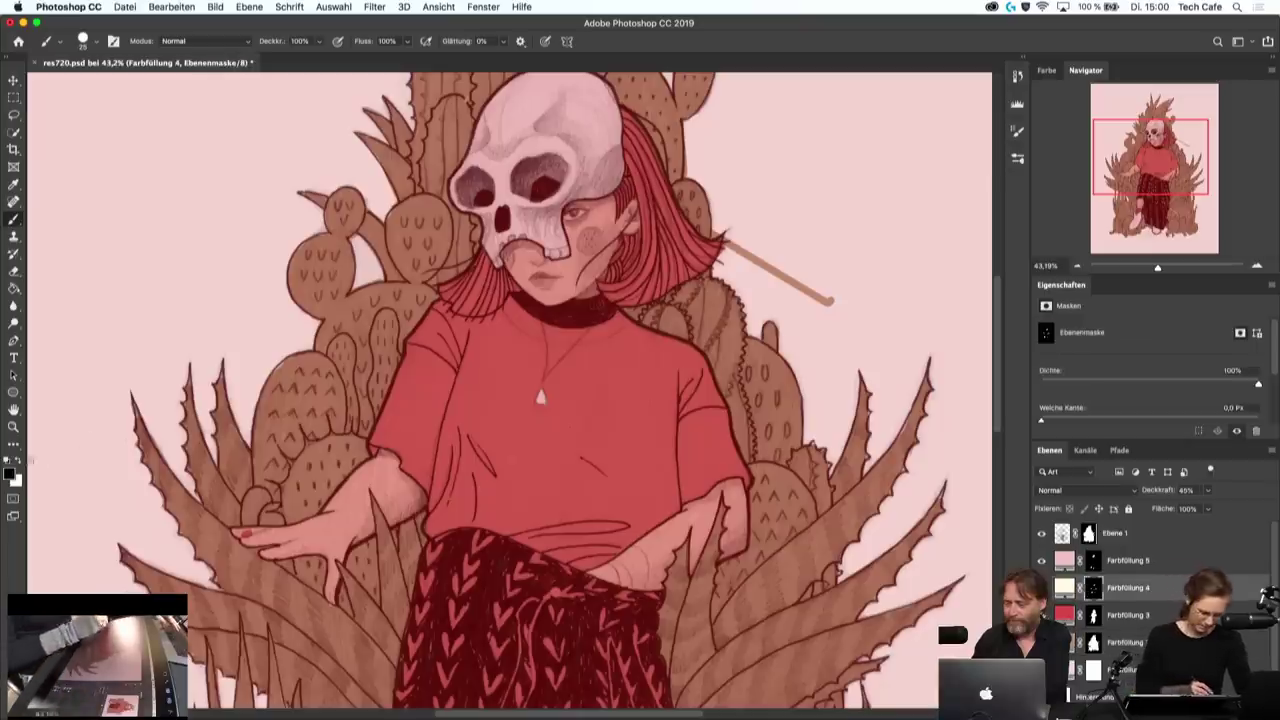
key("x")
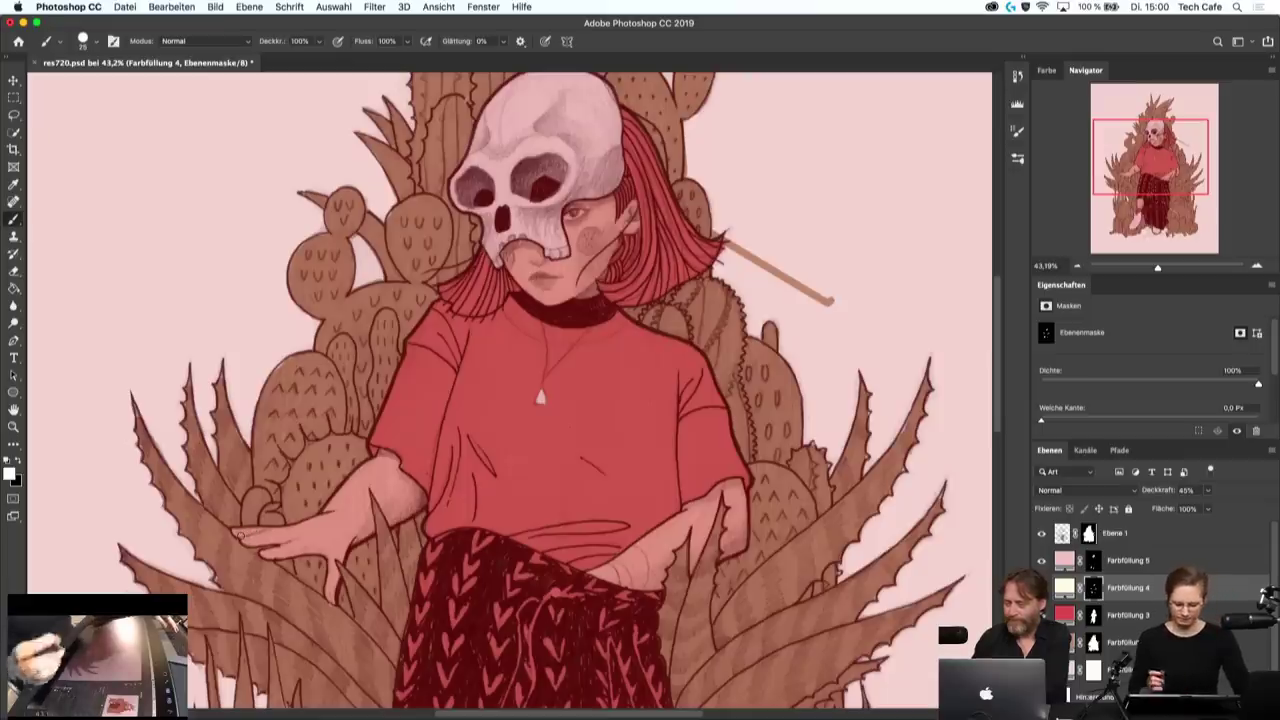
left_click(1093, 642)
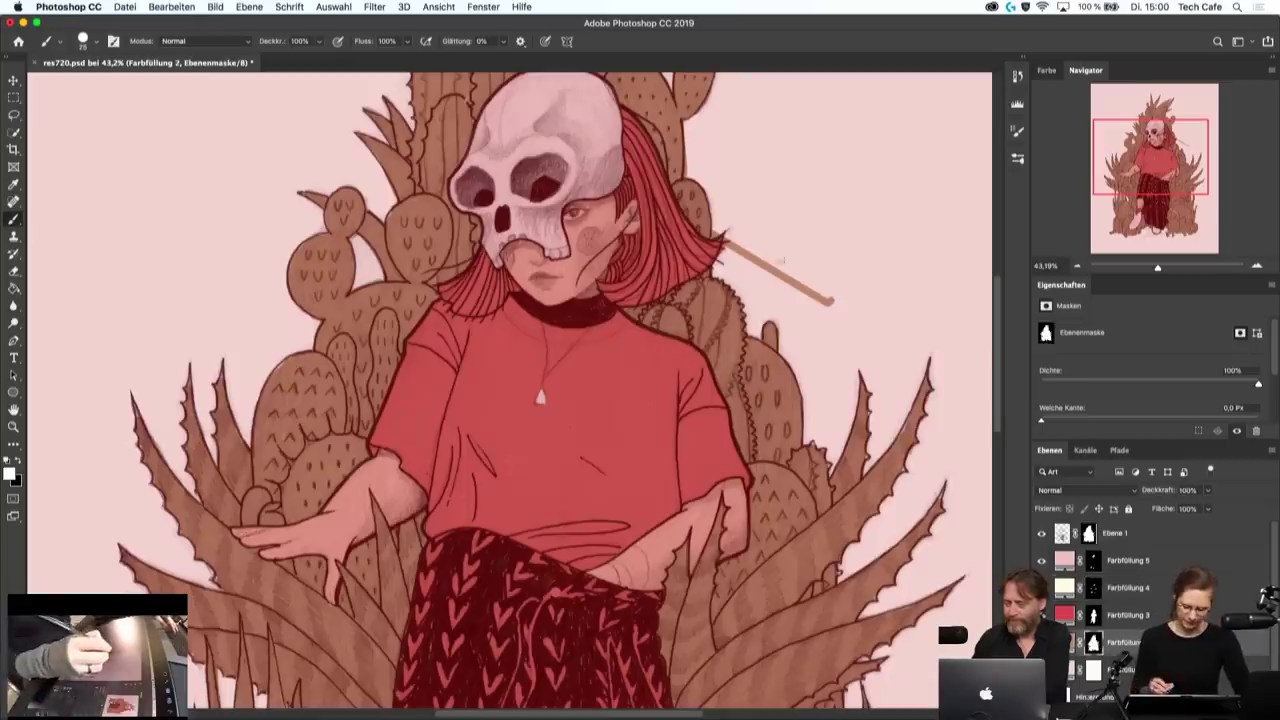
mouse_move(808, 288)
left_mouse_down()
mouse_move(834, 284)
mouse_move(830, 298)
mouse_move(752, 262)
left_mouse_up()
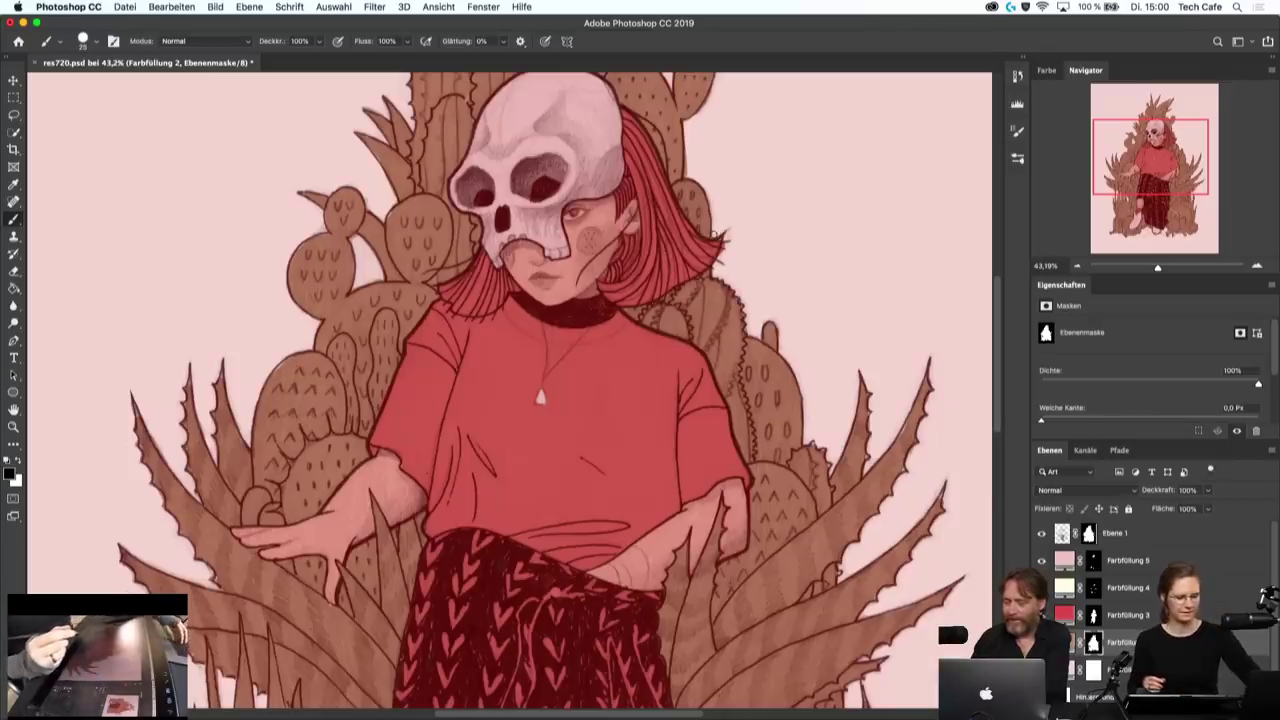
key("ctrl+minus")
key("ctrl+minus")
key("ctrl+minus")
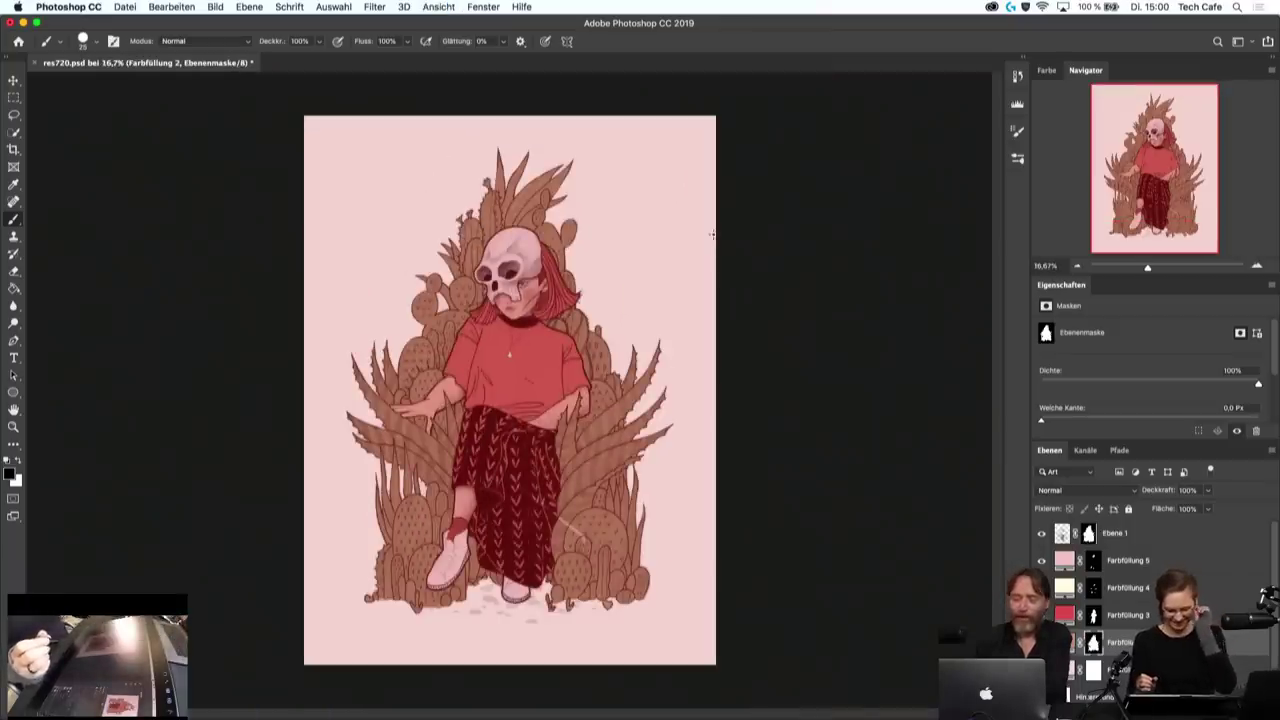
key("ctrl+z")
key("ctrl+shift+z")
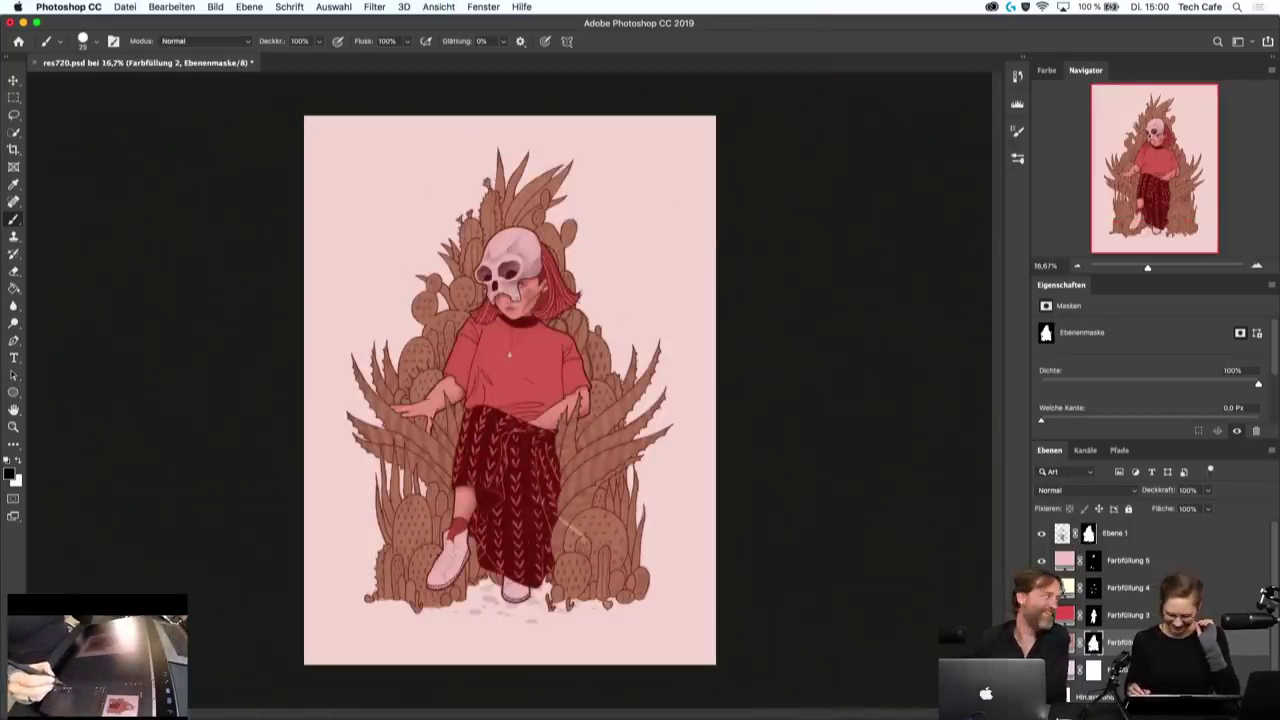
left_click(1128, 587)
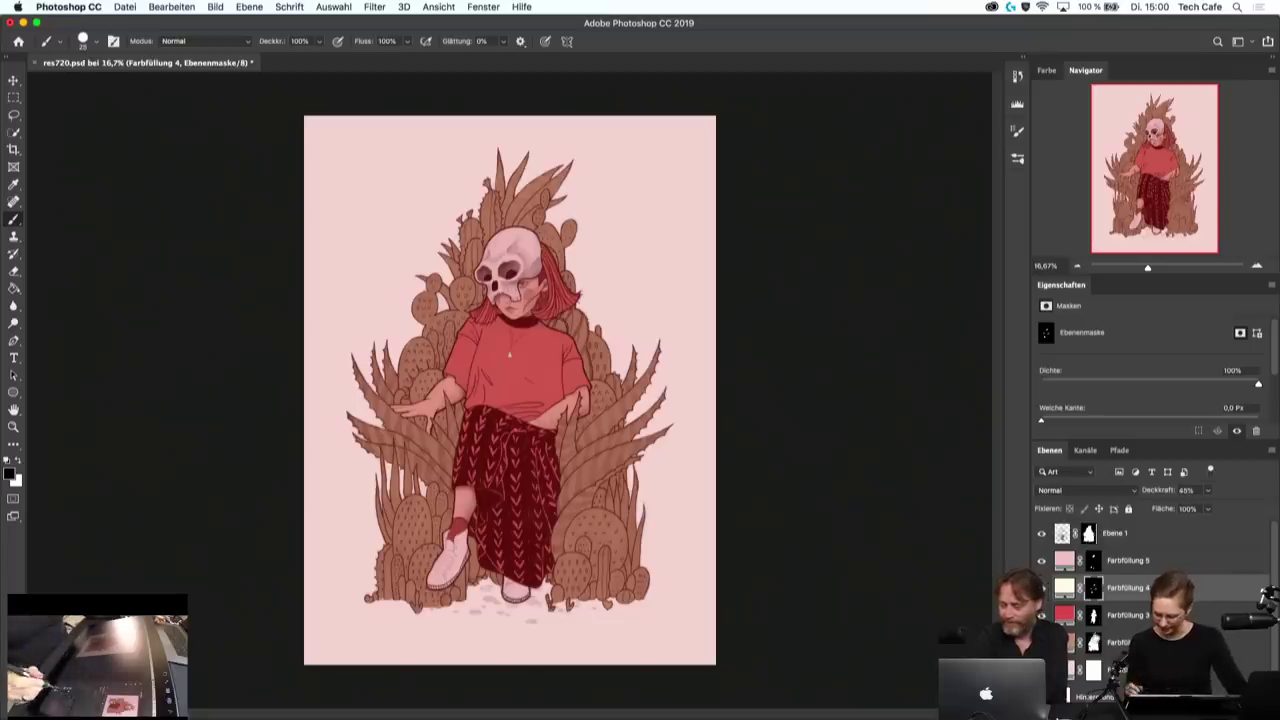
left_click(1125, 643)
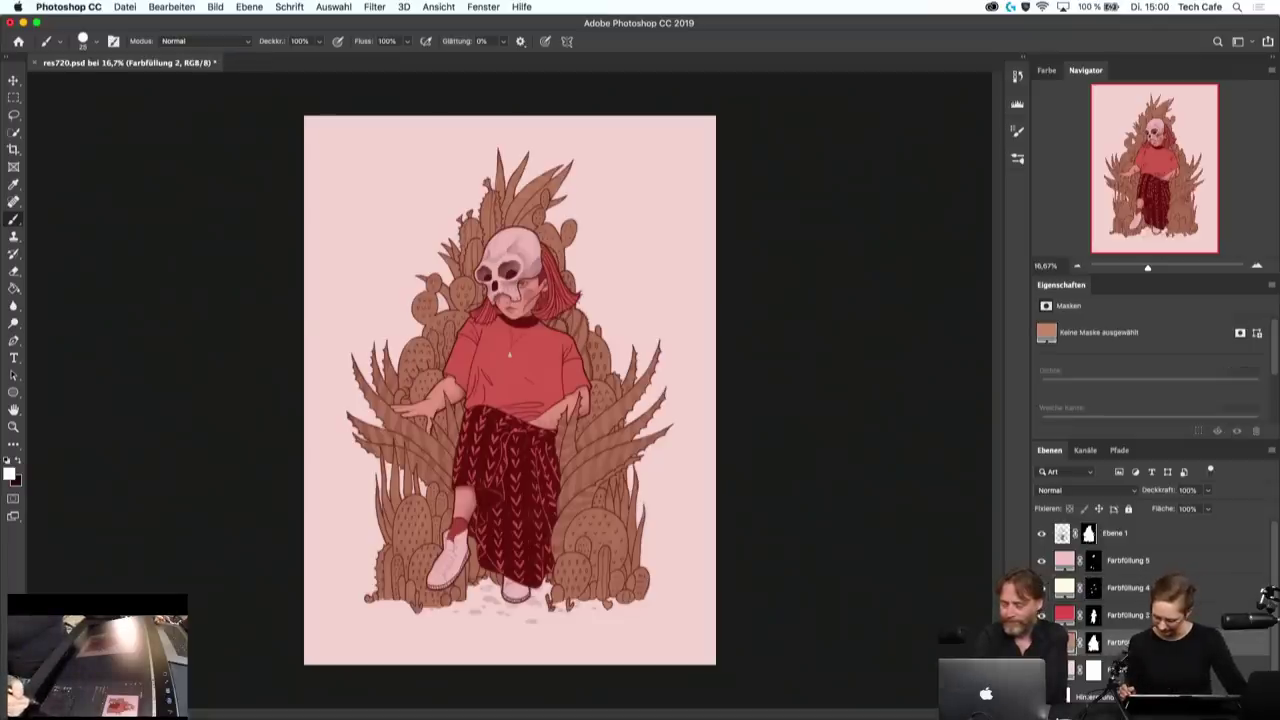
- Apply Hue/Saturation to Ebene 1 with saturation about +49 and lightness +6
left_click(1047, 534)
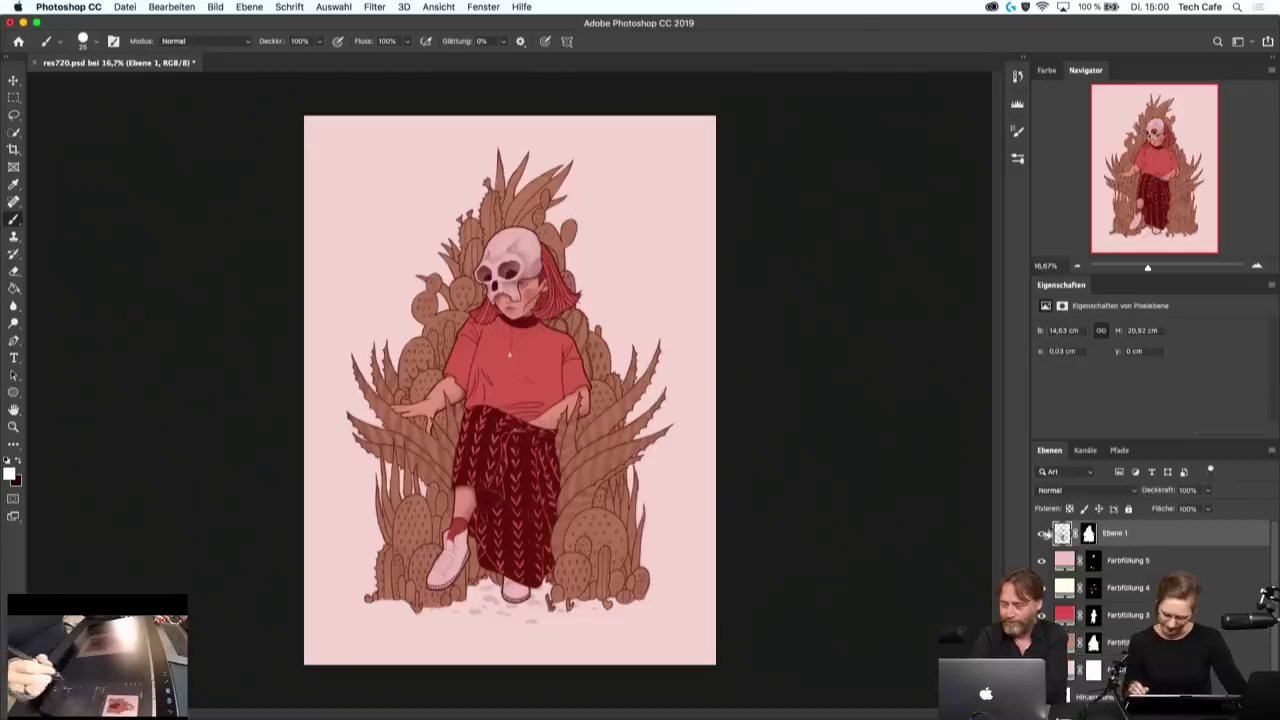
key("ctrl+u")
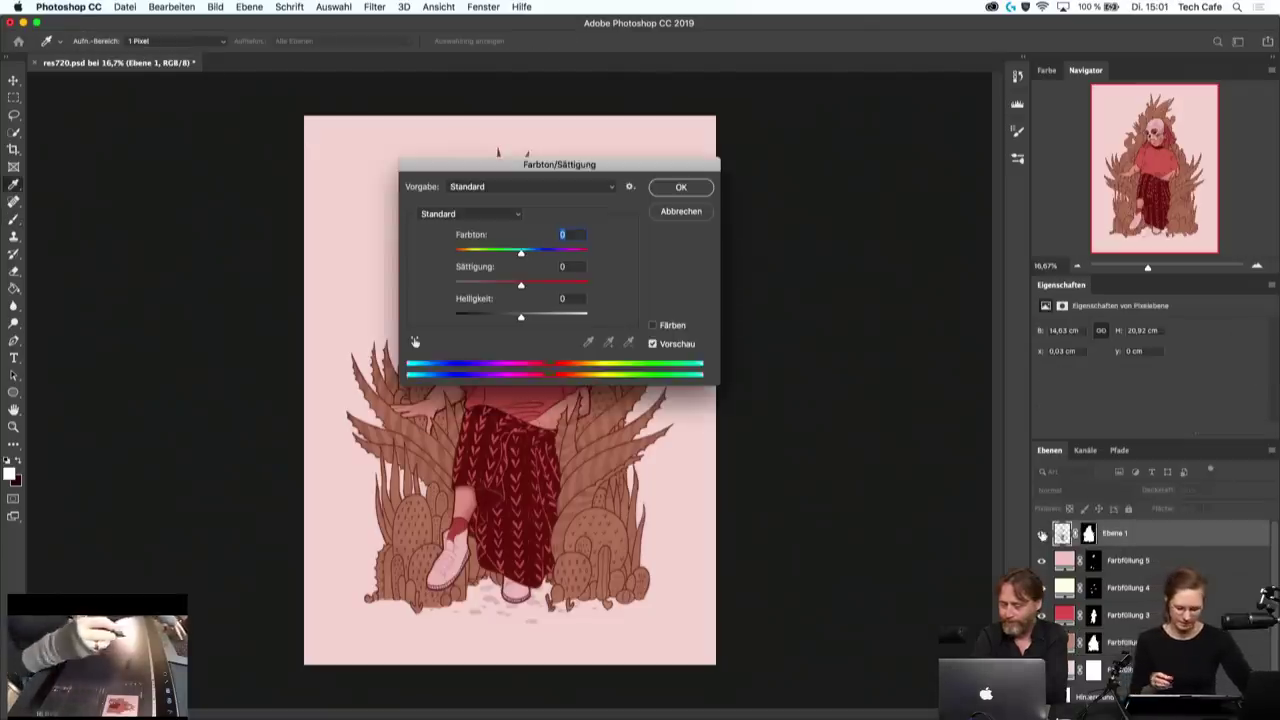
left_click_drag(605, 168, 832, 197)
left_click_drag(762, 307, 765, 310)
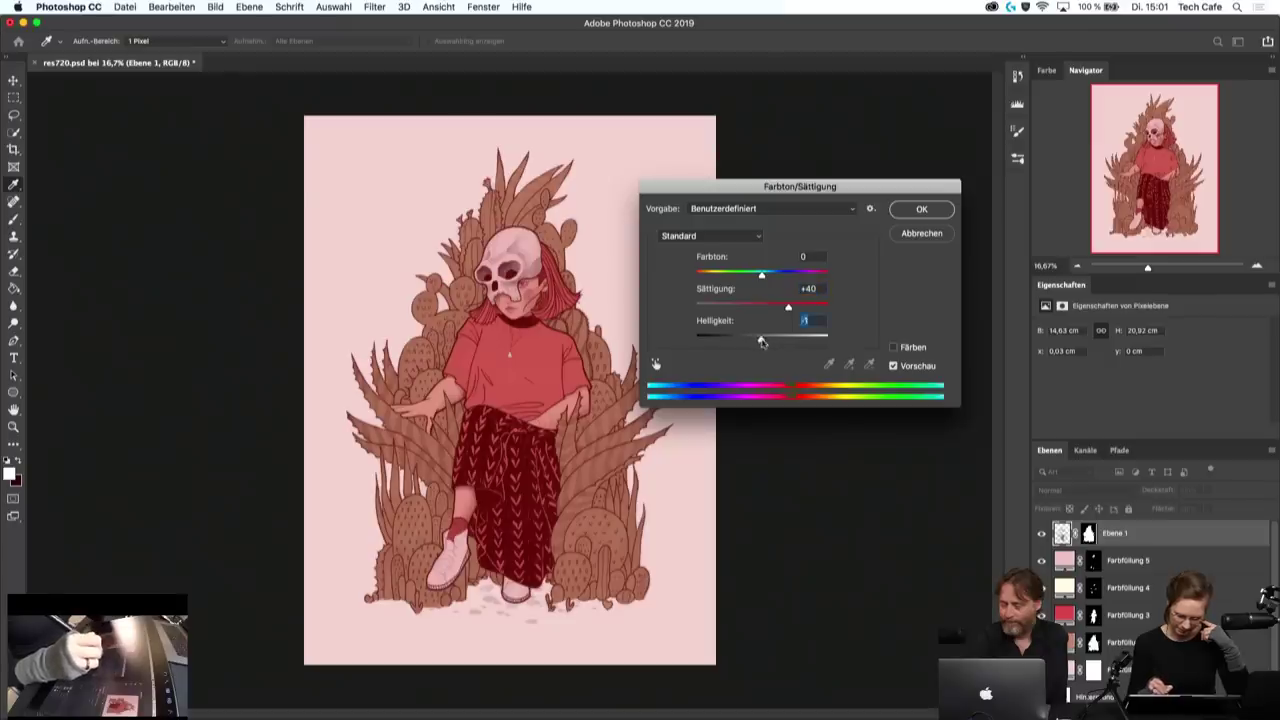
left_click_drag(762, 341, 793, 306)
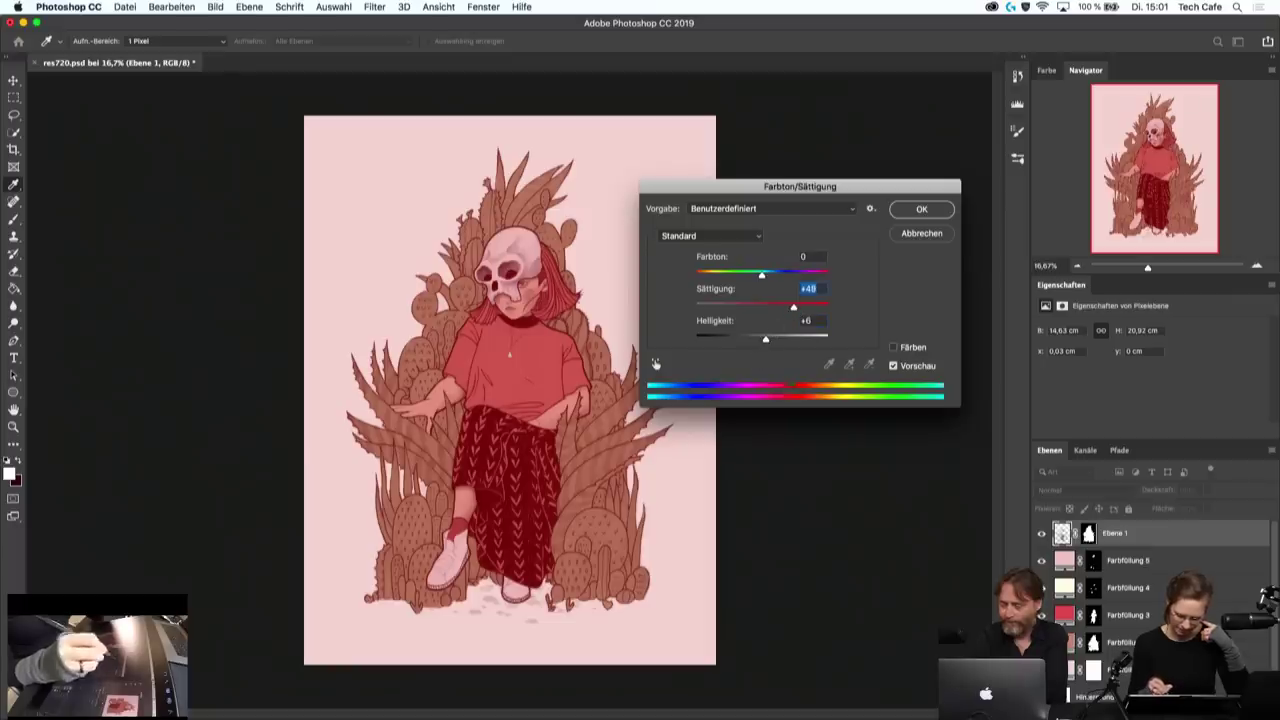
left_click(905, 209)
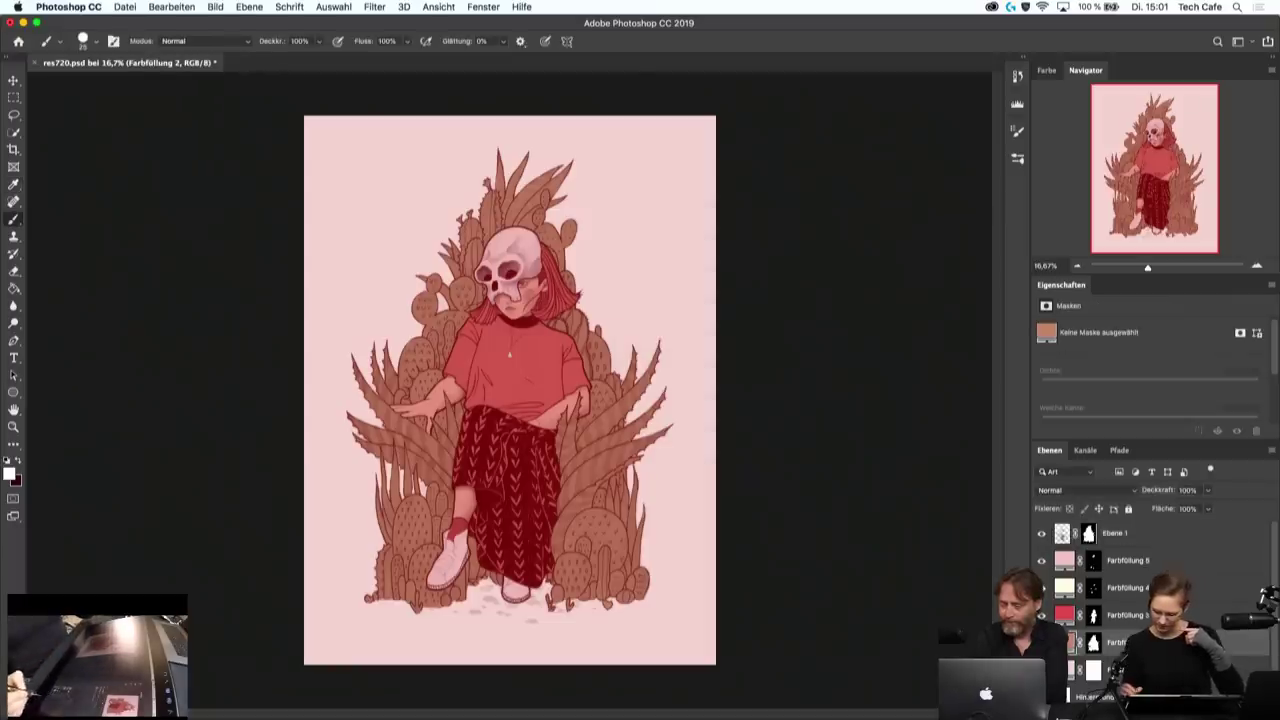
- Create a new empty layer above the Farbfüllung 2 fill
left_click(1126, 642)
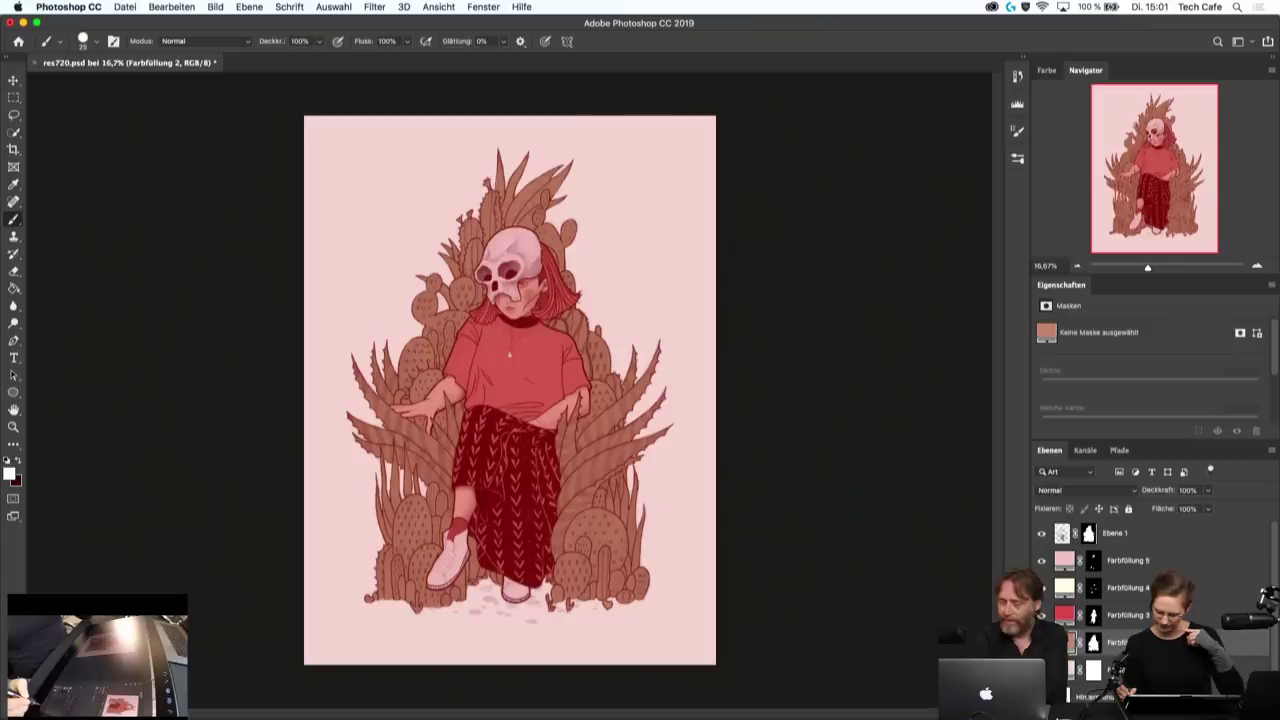
key("ctrl+shift+alt+n")
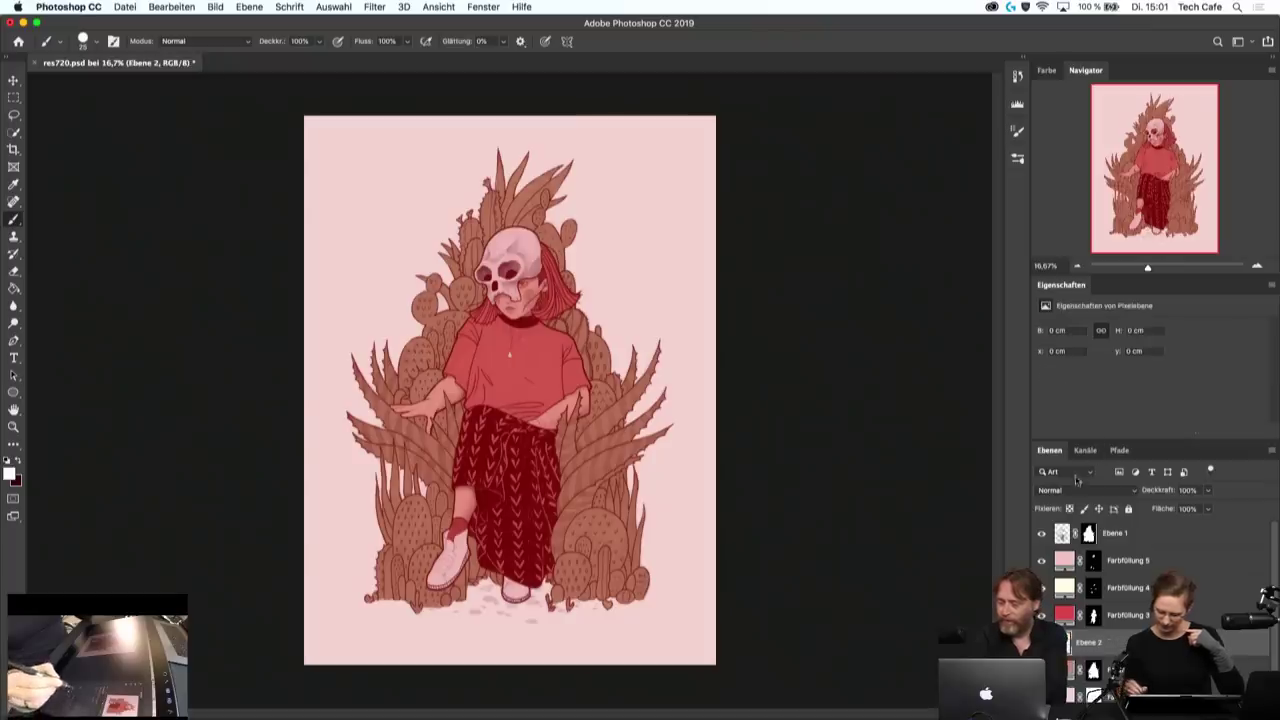
left_click(1075, 490)
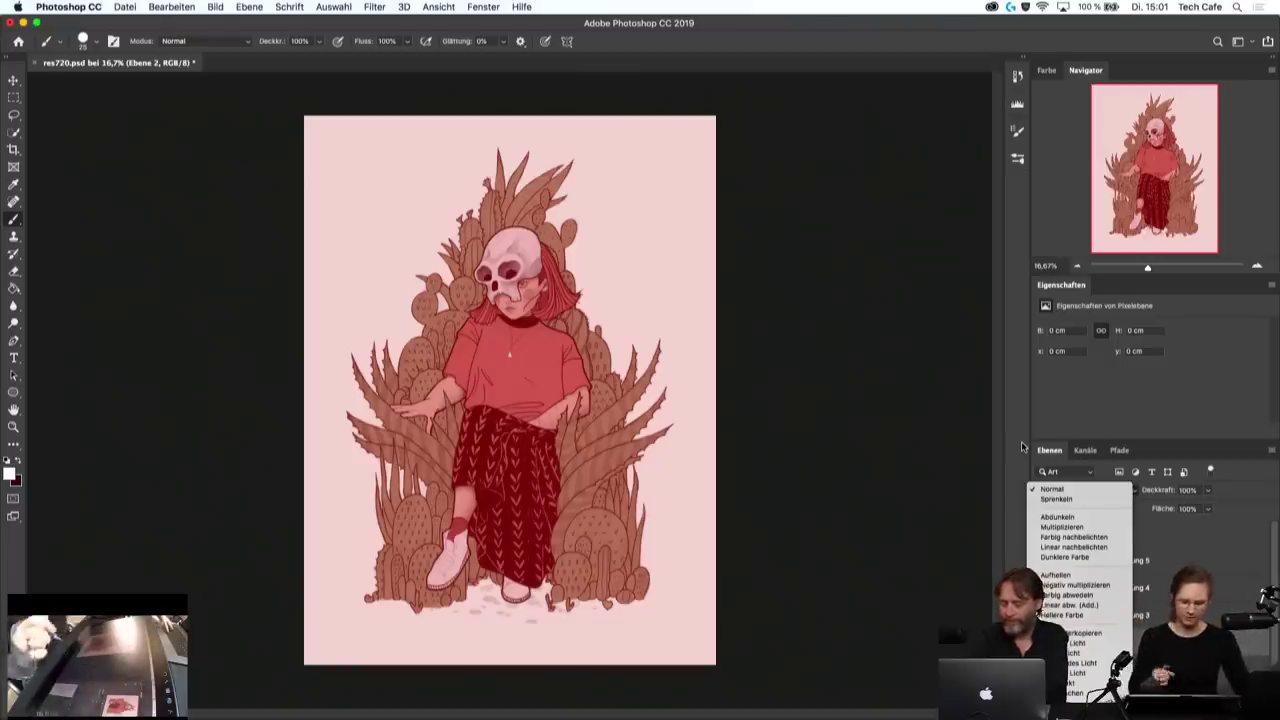
left_click(1210, 618)
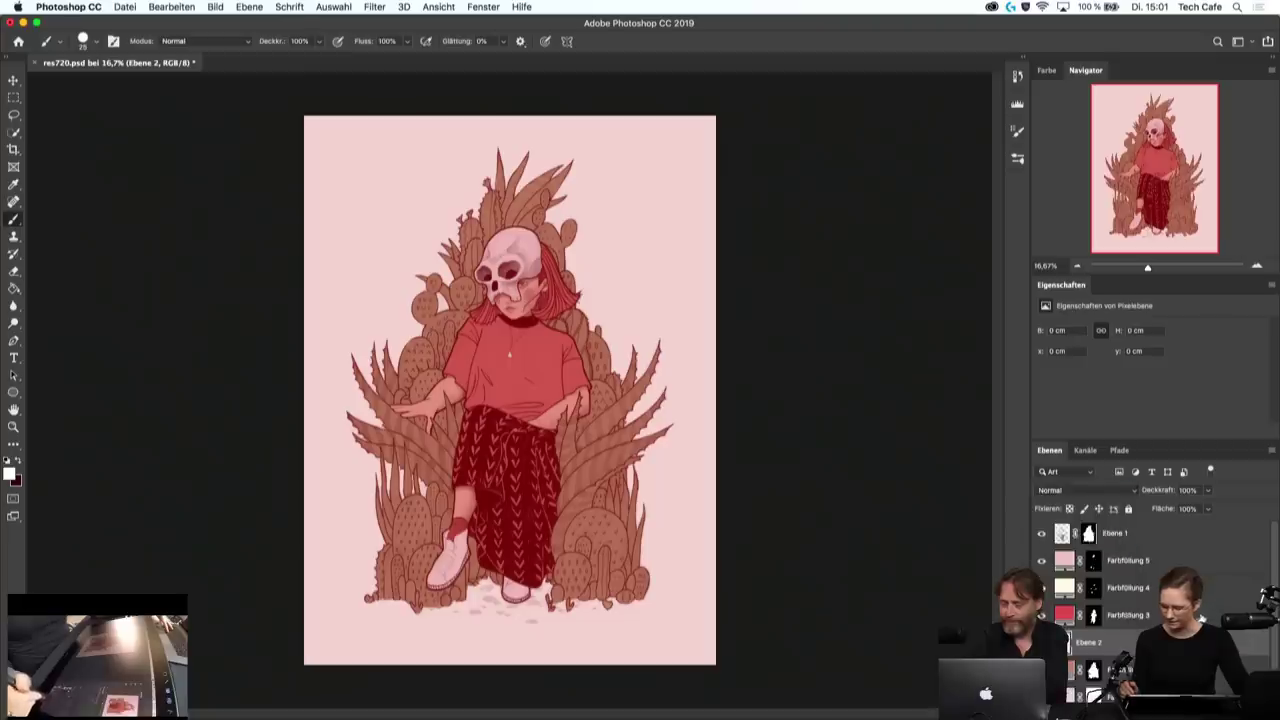
left_click(1124, 598)
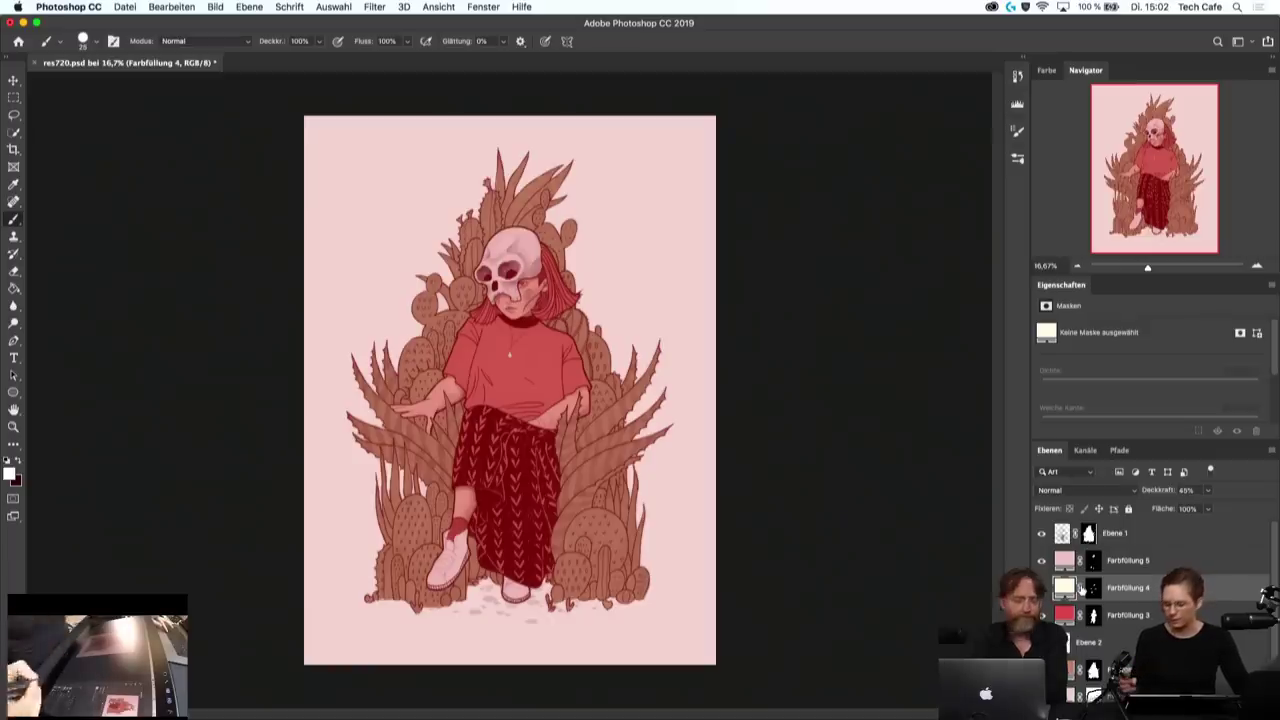
- Set Ebene 2 to Ineinanderkopieren blending with opacity lowered to about 20%
left_click(1088, 642)
left_click(1085, 490)
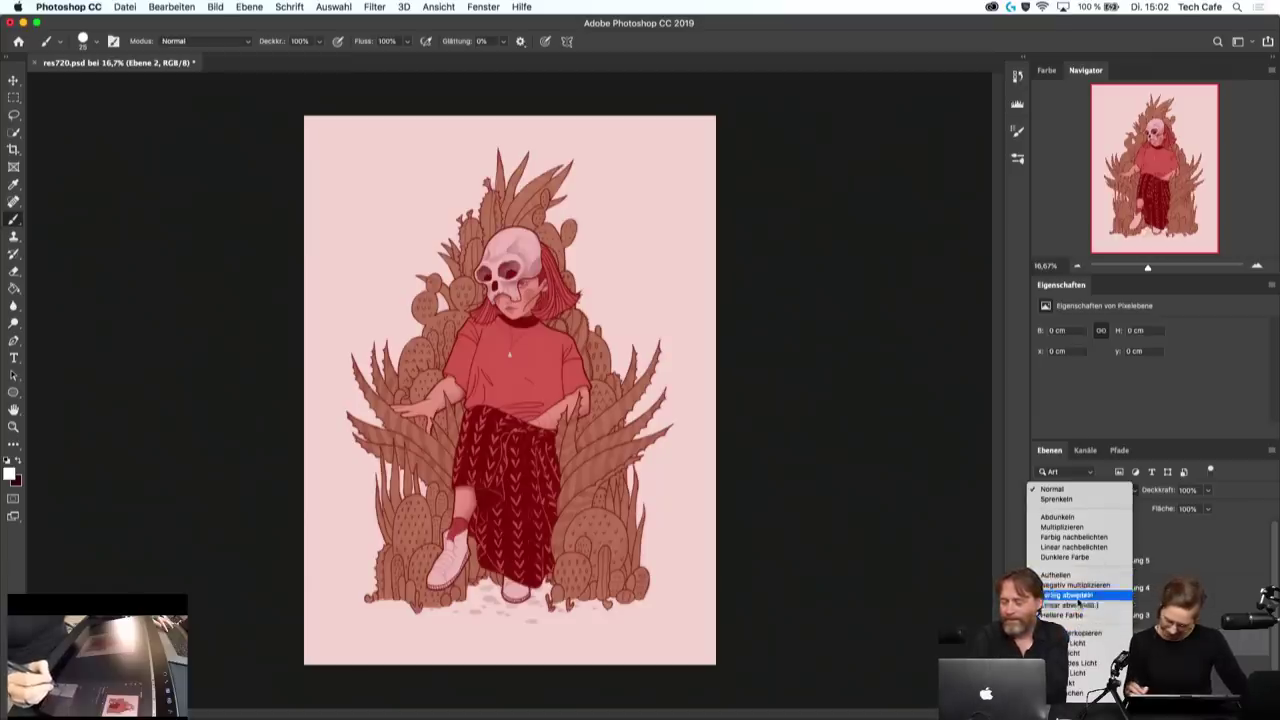
left_click(1082, 634)
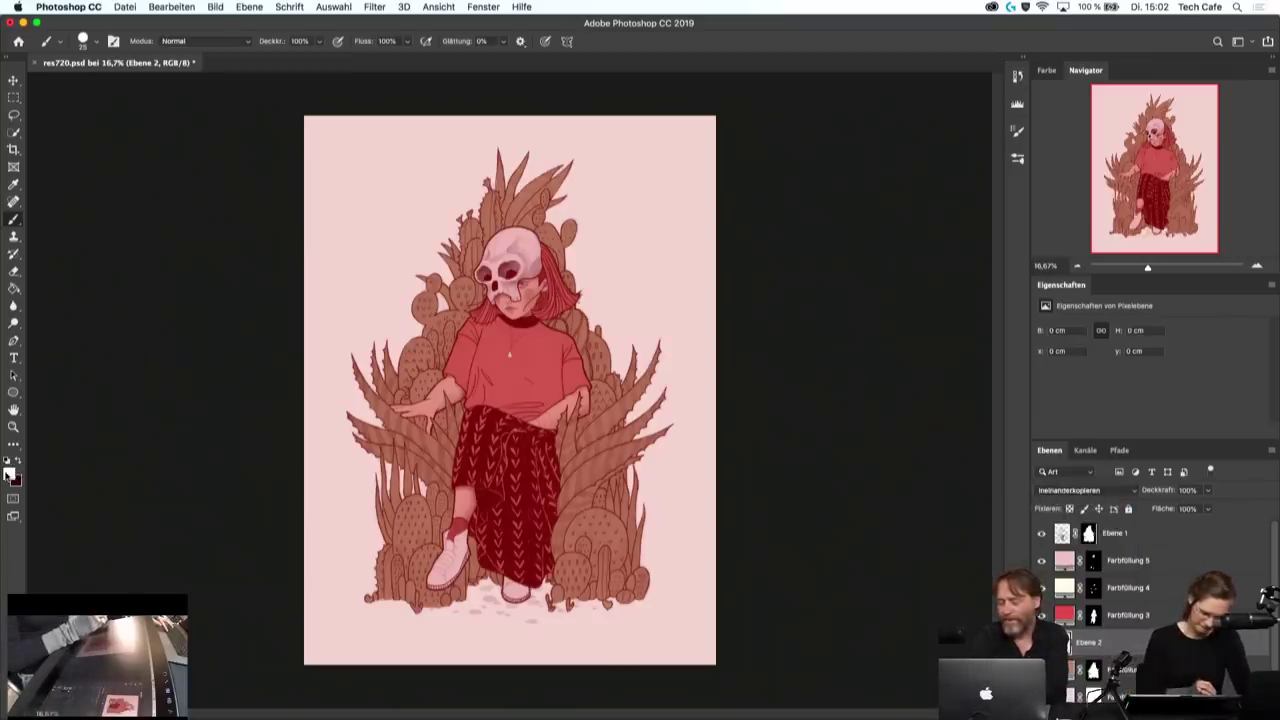
left_click(1207, 490)
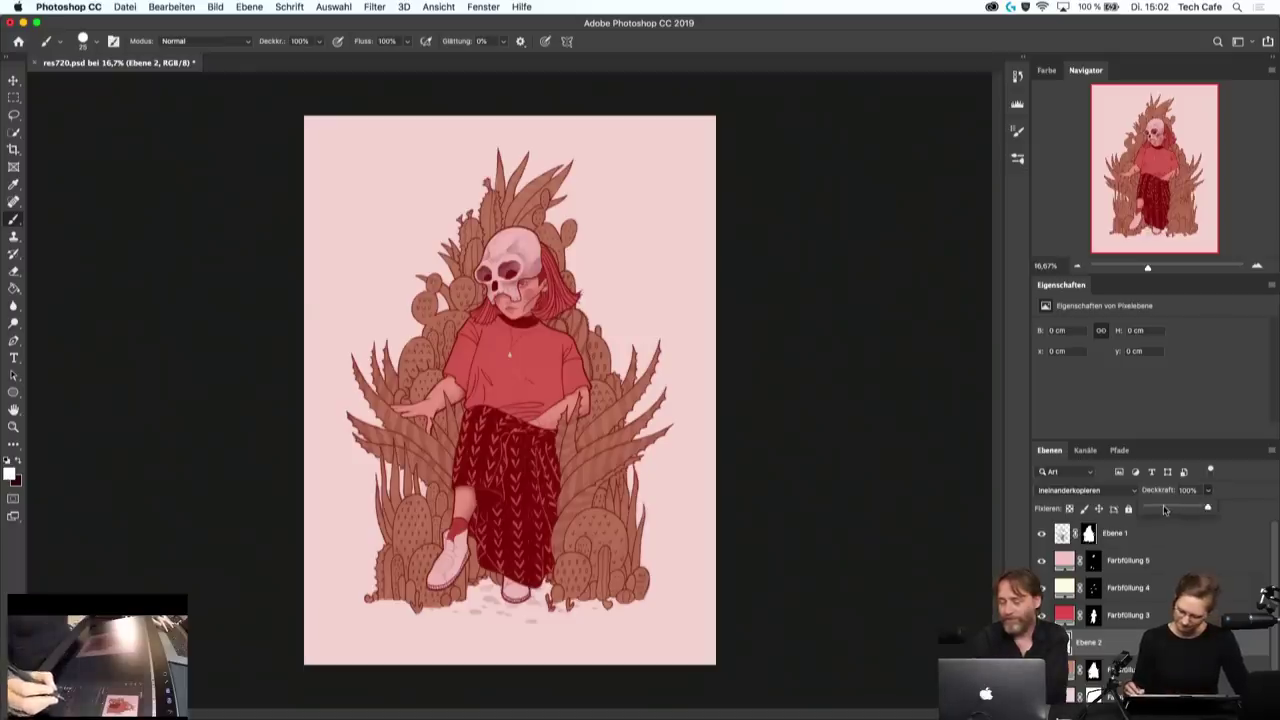
left_click(1164, 509)
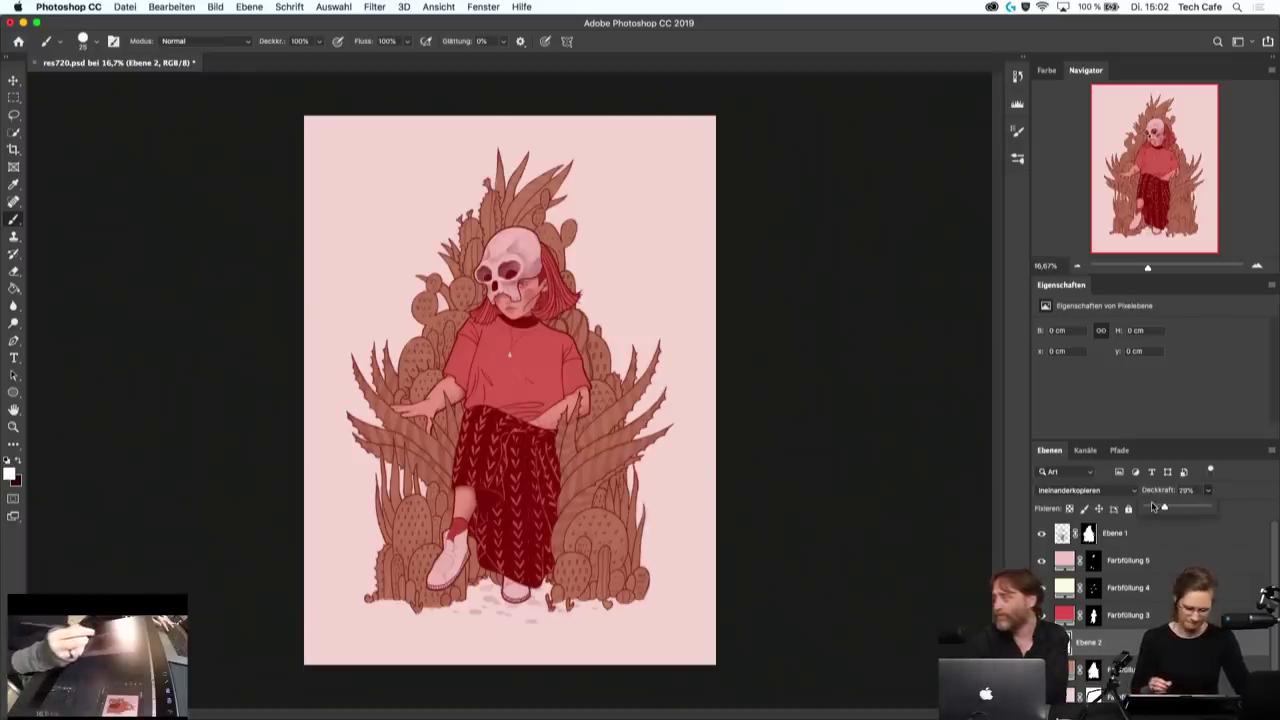
scroll(540, 397, "up", 1)
- Confirm the opacity and paint soft white highlights onto the light cactus
scroll(524, 392, "up", 1)
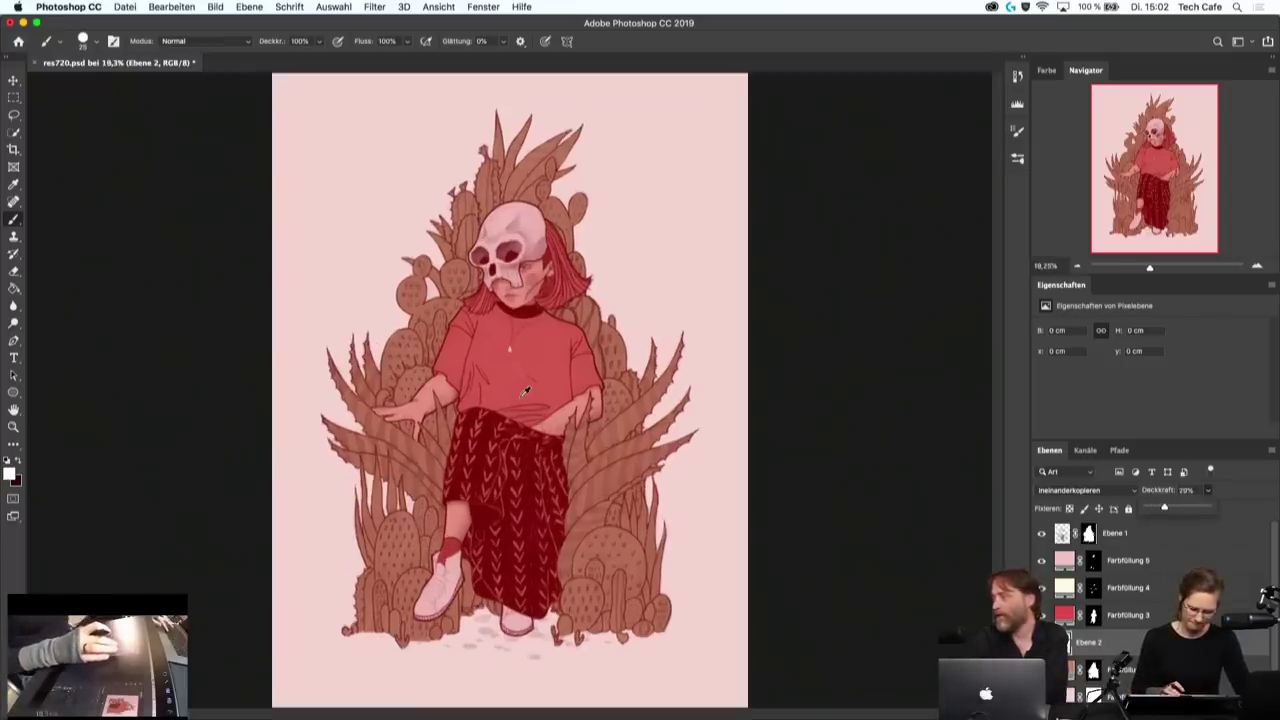
scroll(524, 392, "up", 2)
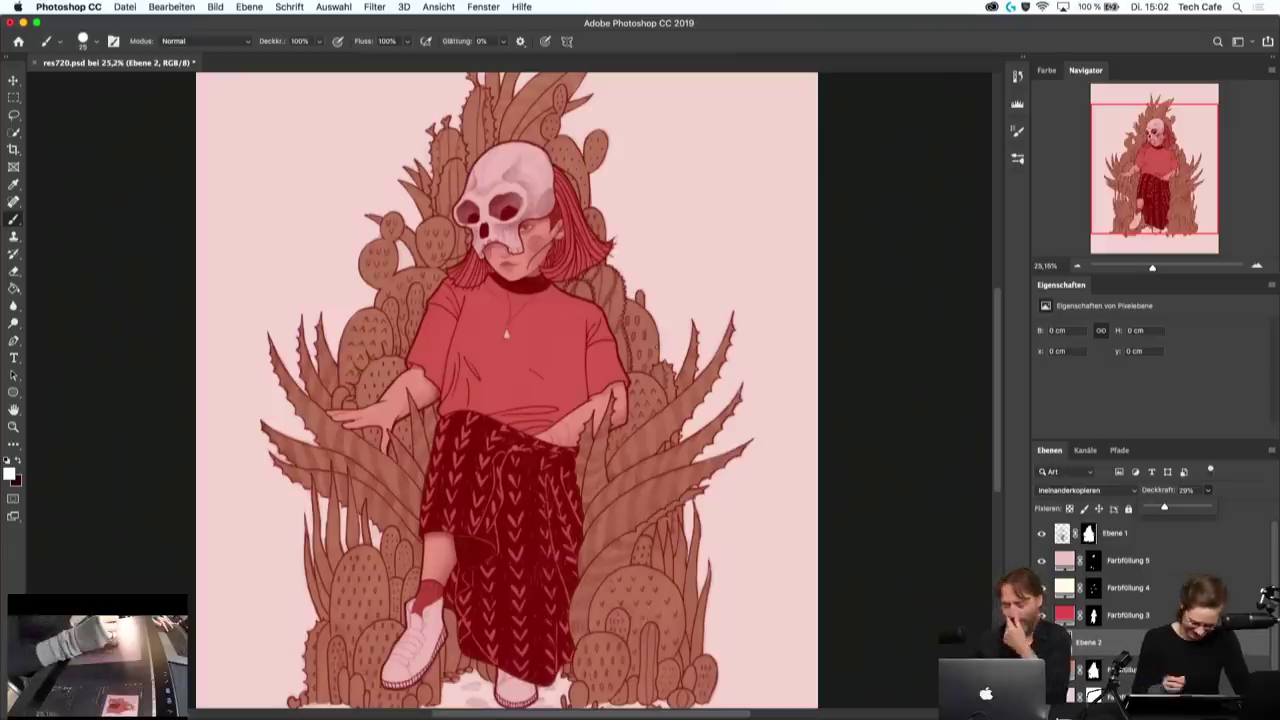
key("Return")
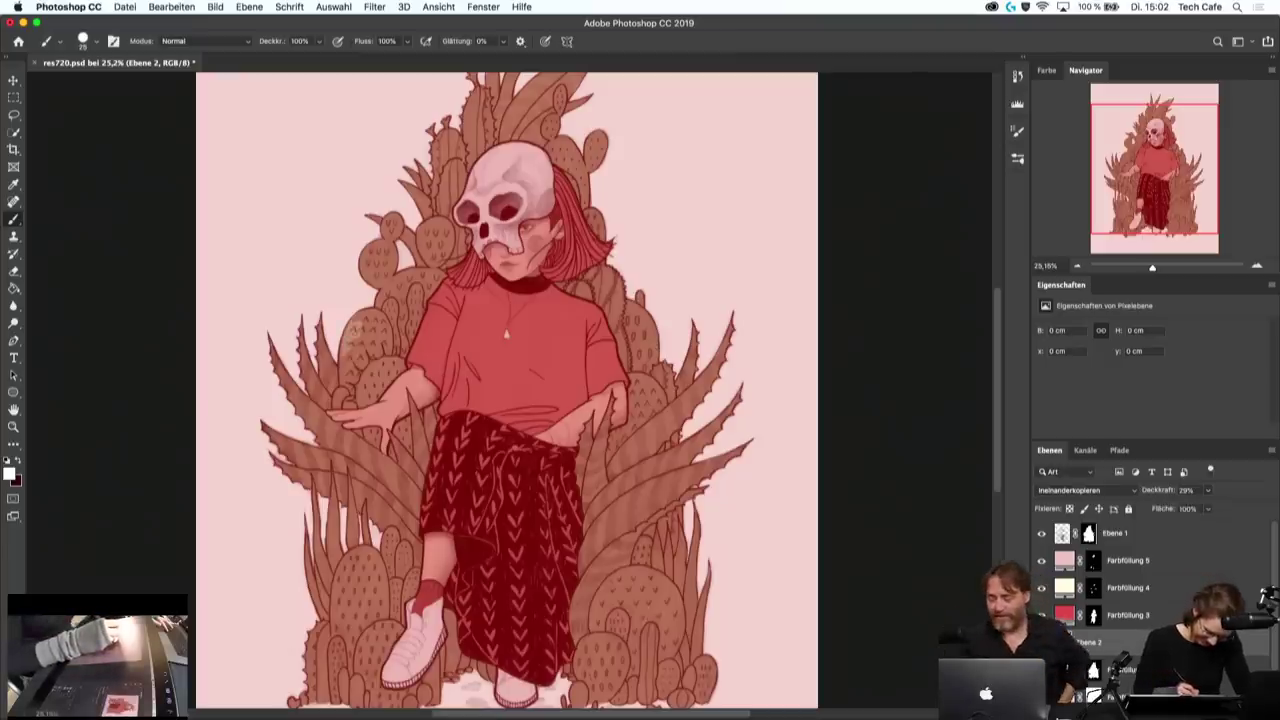
left_click_drag(356, 350, 378, 352)
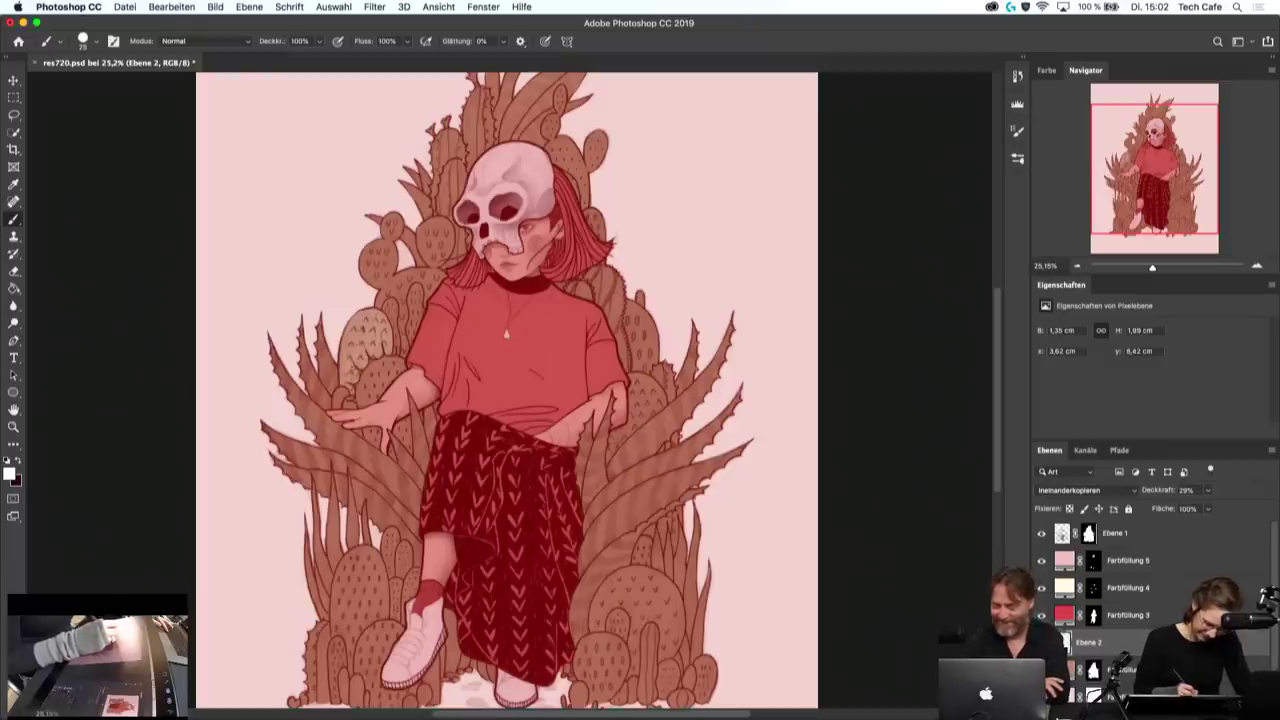
left_click_drag(366, 345, 381, 324)
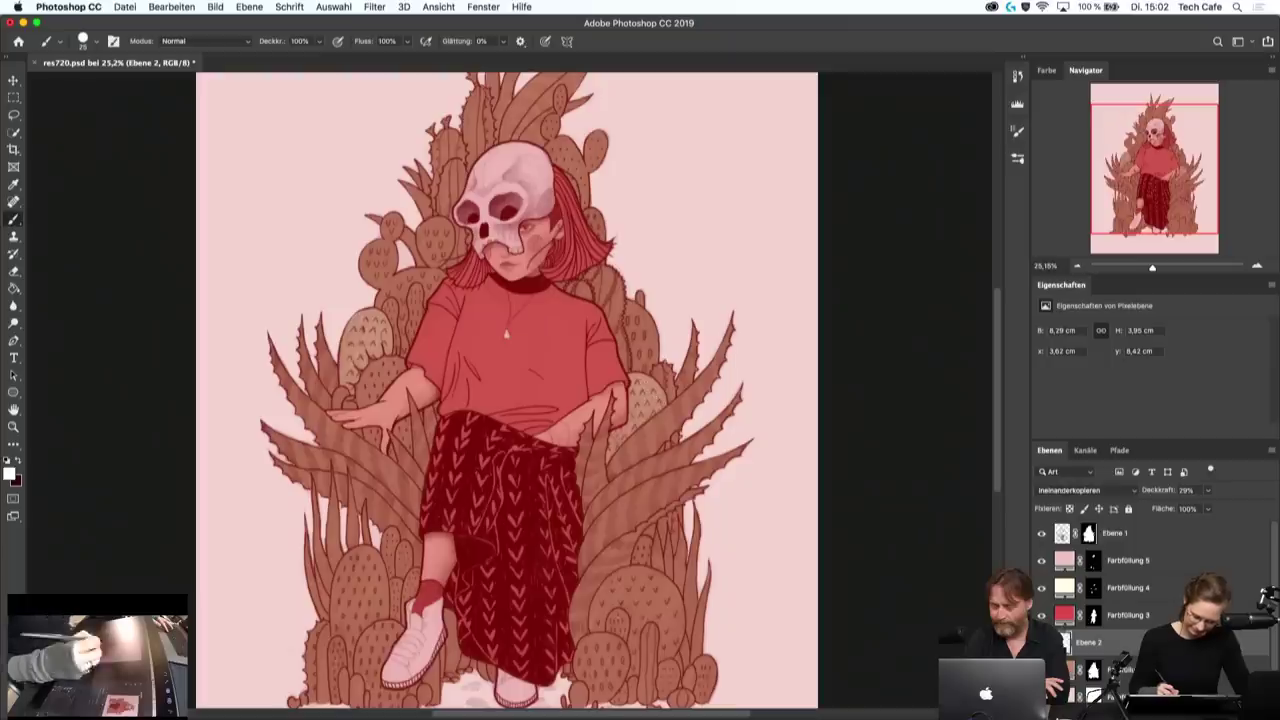
- Dab several small light highlights onto the lower right cactus
mouse_move(630, 576)
left_mouse_down()
mouse_move(596, 606)
mouse_move(646, 598)
mouse_move(672, 630)
left_mouse_up()
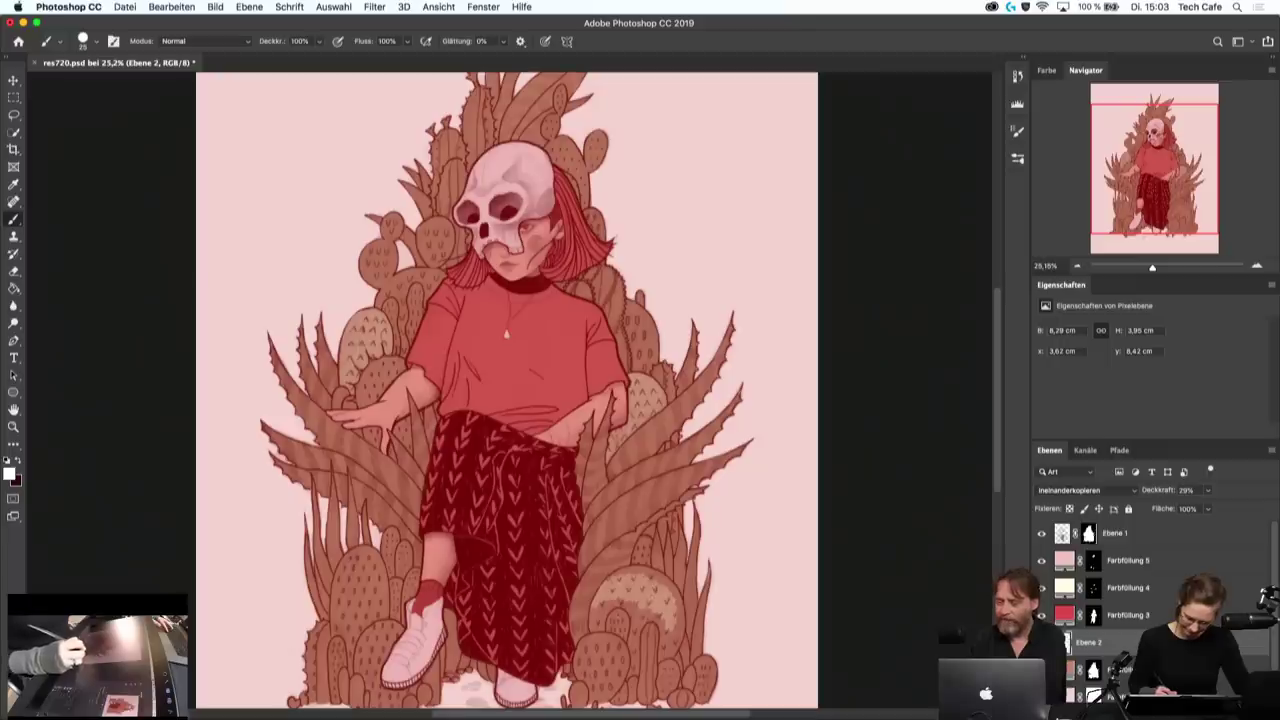
left_click_drag(632, 566, 648, 572)
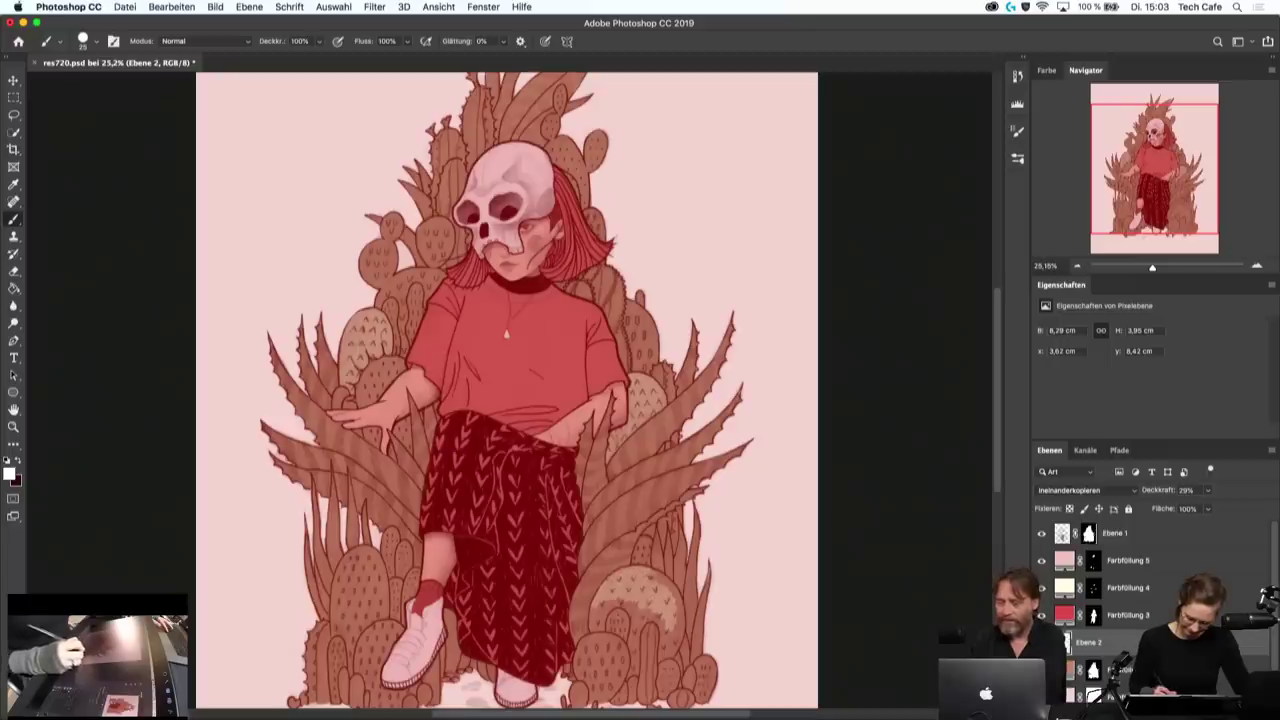
left_click_drag(597, 611, 610, 618)
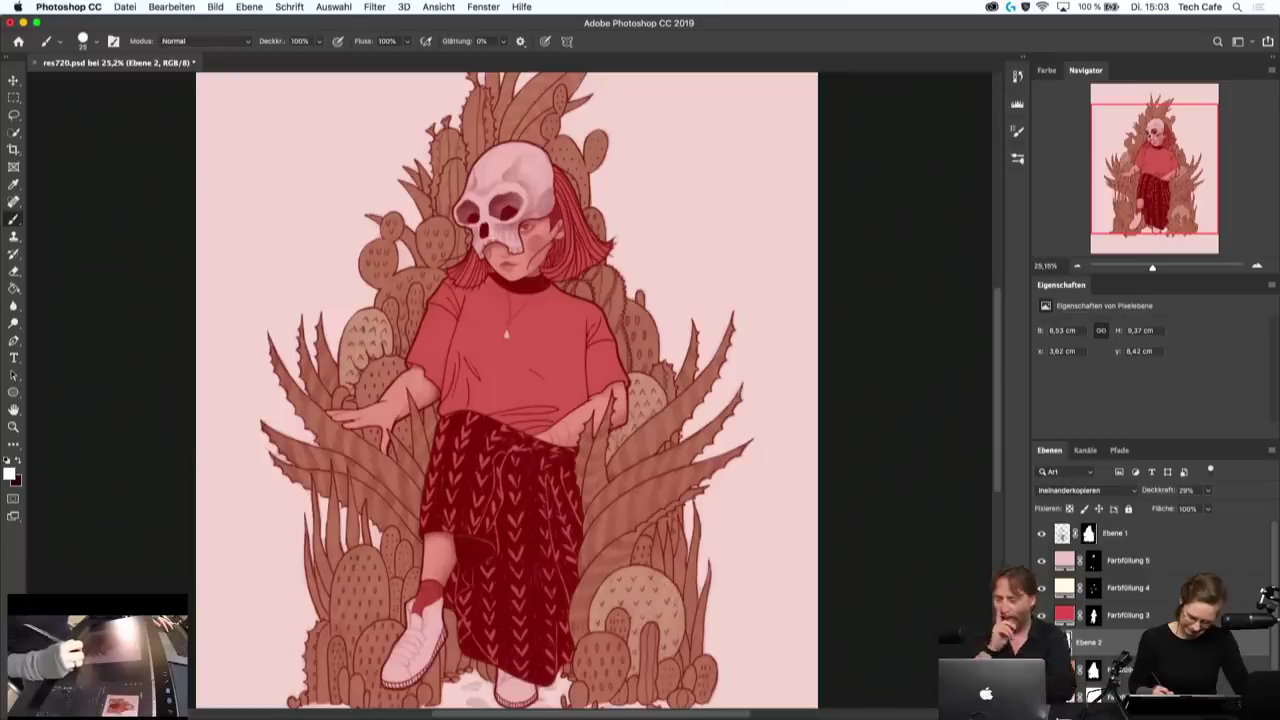
left_click_drag(668, 610, 678, 616)
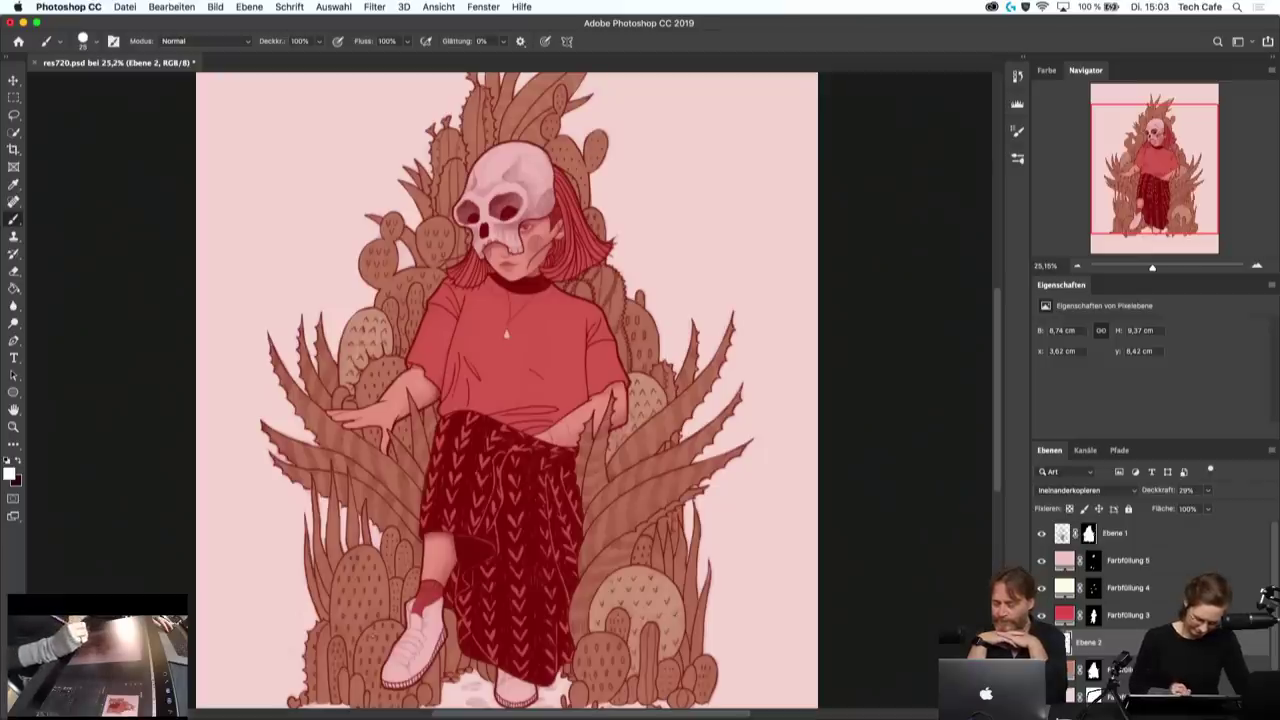
- Brighten the round cactus left of the shoe with two white highlight strokes
scroll(540, 390, "down", 3)
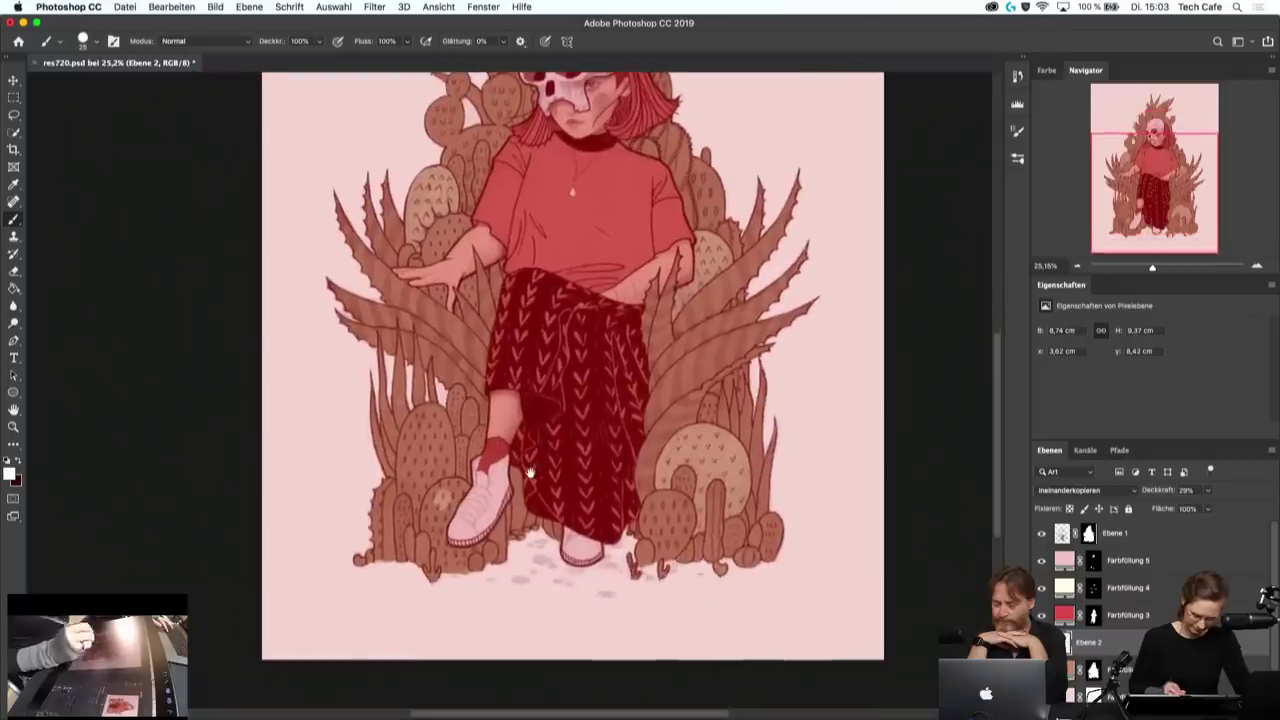
mouse_move(440, 516)
left_mouse_down()
mouse_move(462, 486)
mouse_move(430, 482)
left_mouse_up()
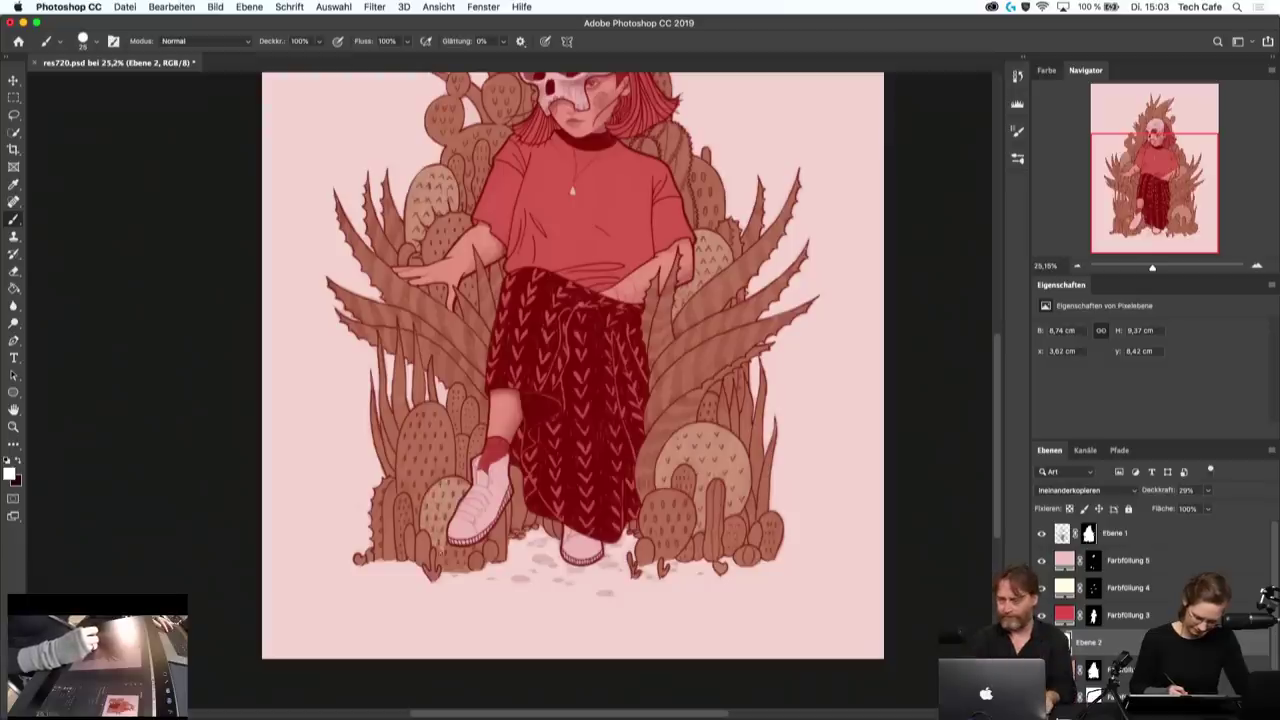
mouse_move(440, 558)
left_mouse_down()
mouse_move(448, 546)
mouse_move(464, 554)
left_mouse_up()
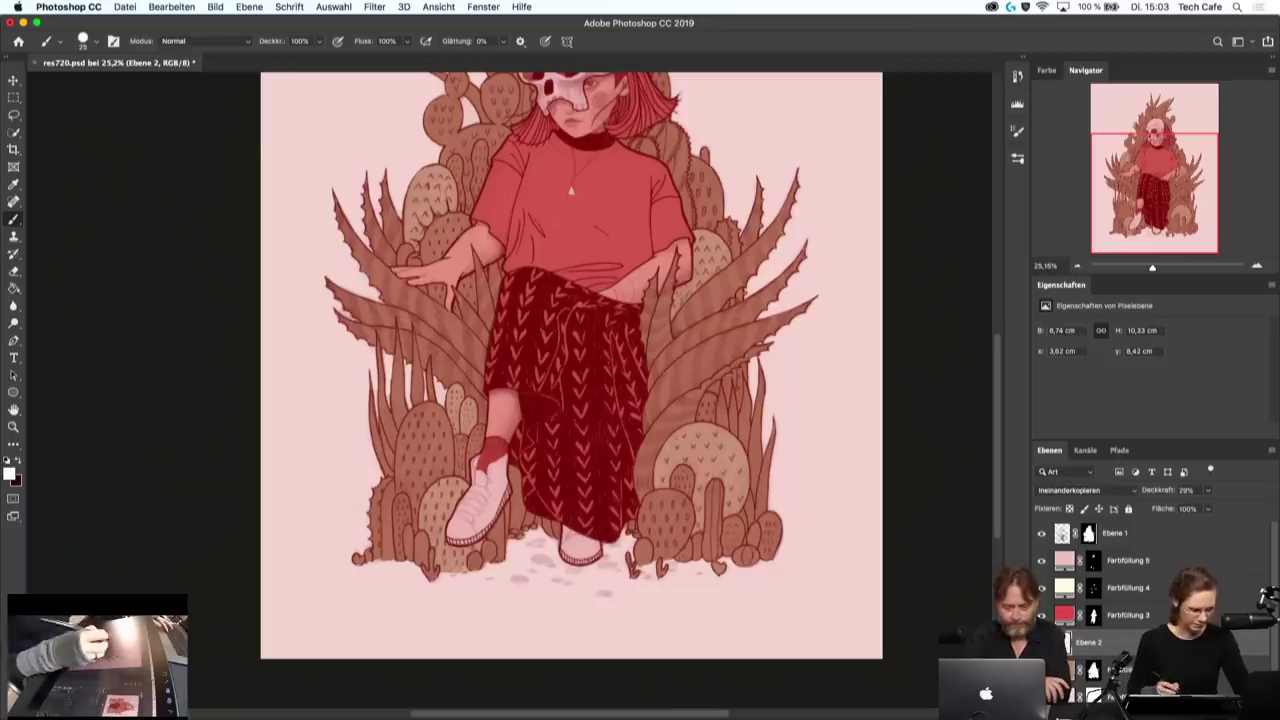
left_click_drag(644, 297, 529, 442)
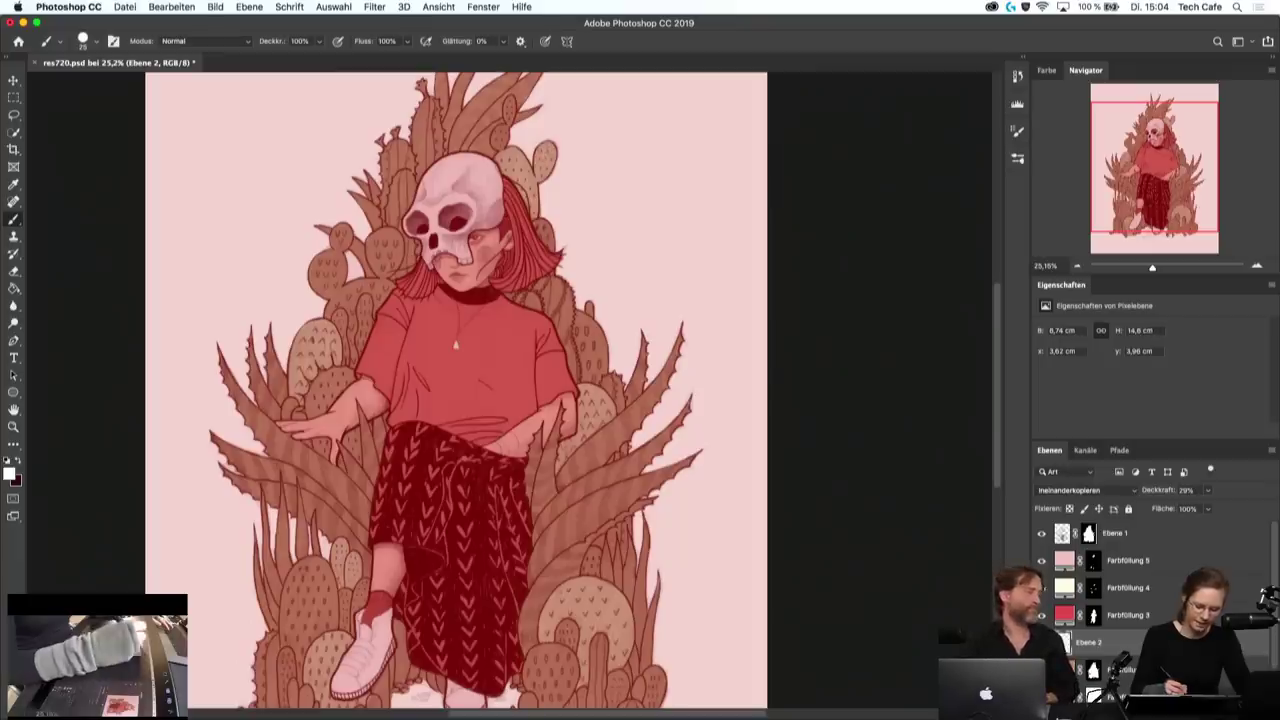
- Paint white highlights on the cacti behind the skull's top, undoing two stray strokes
left_click_drag(510, 132, 658, 128)
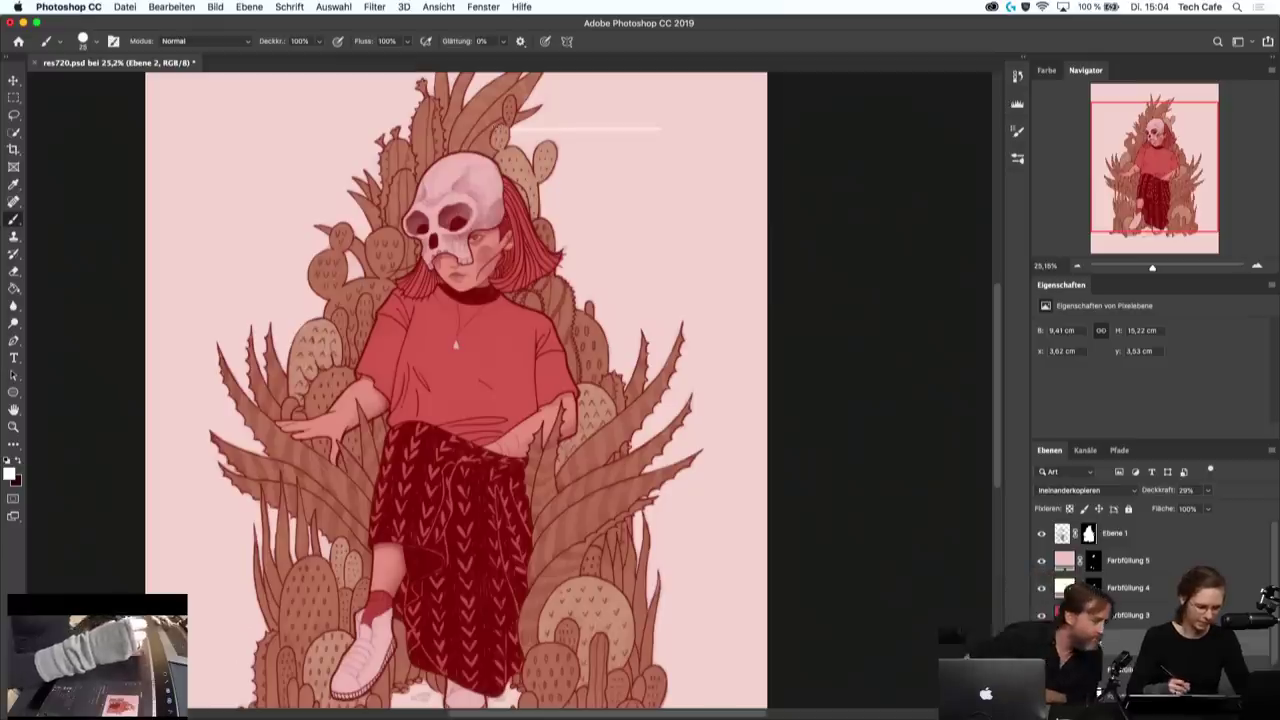
key("x")
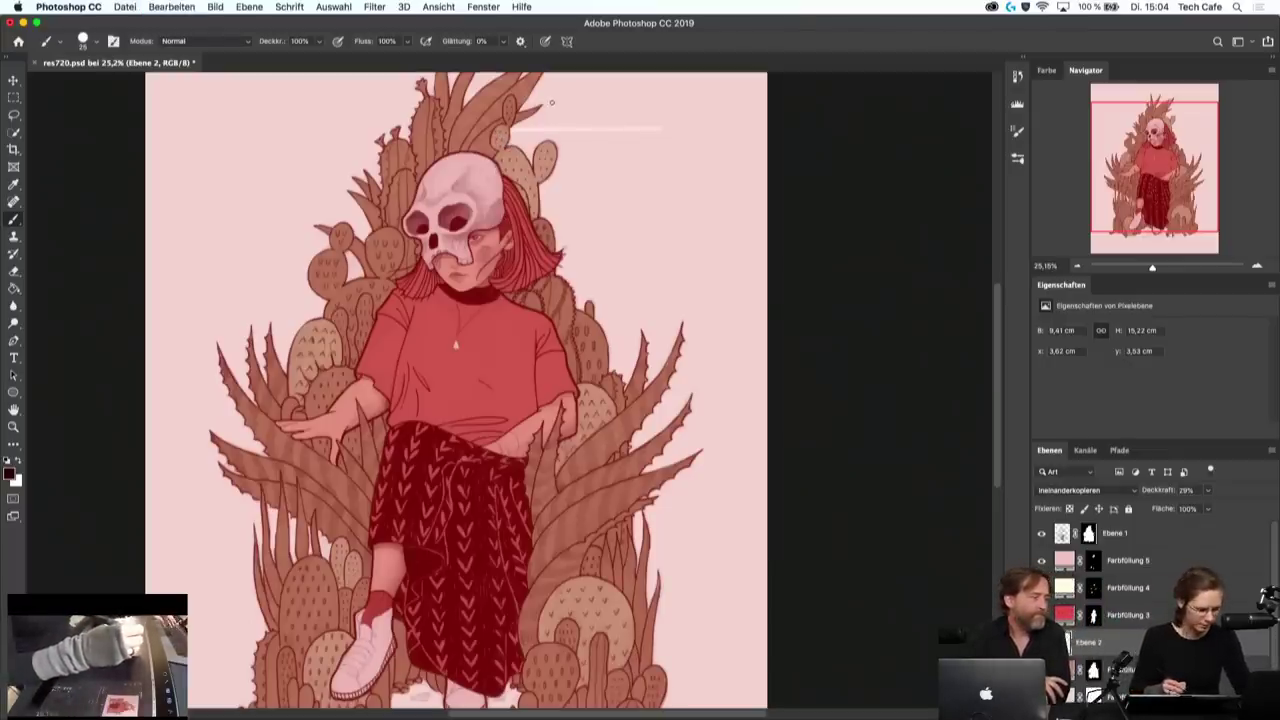
key("ctrl+z")
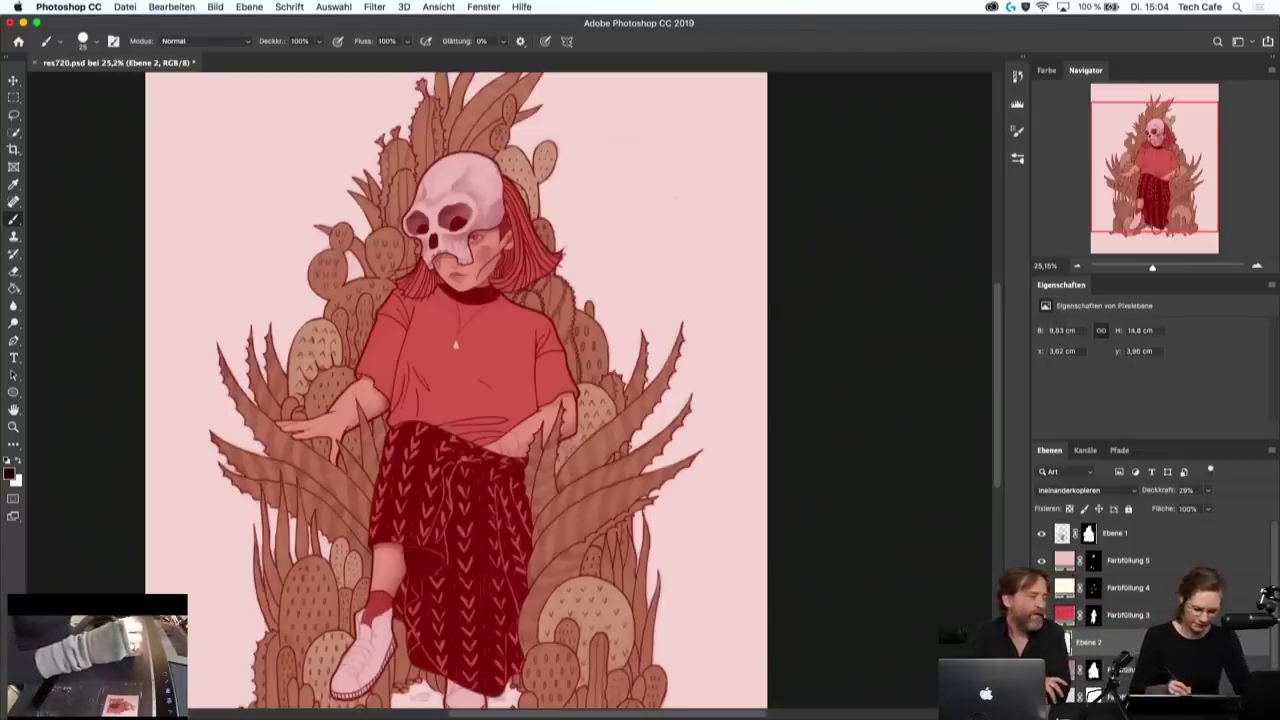
key("ctrl+z")
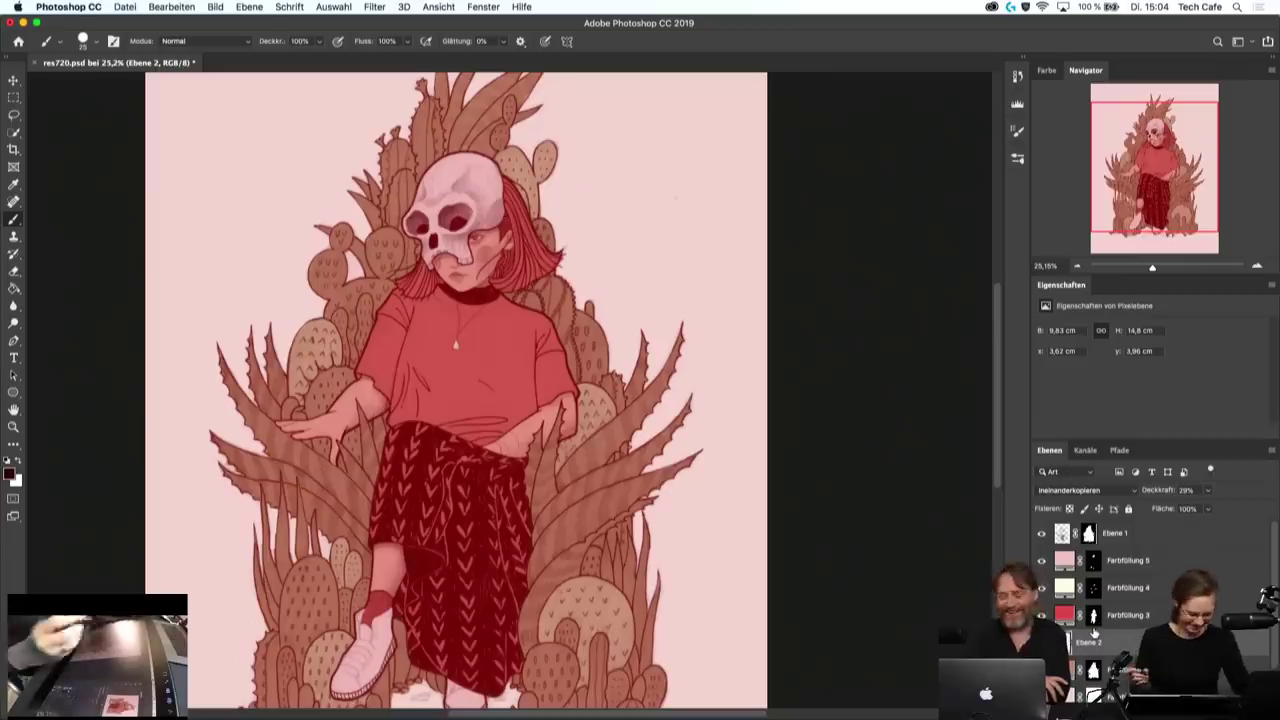
left_click(19, 460)
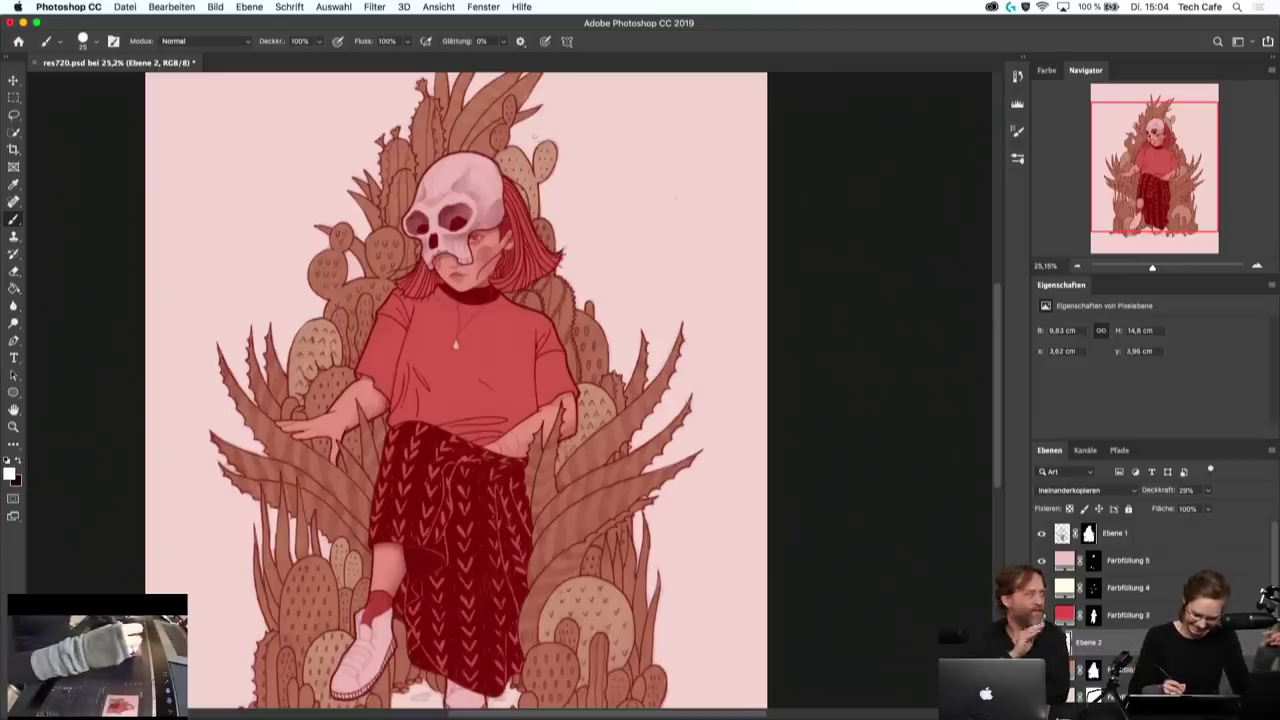
left_click_drag(493, 146, 503, 143)
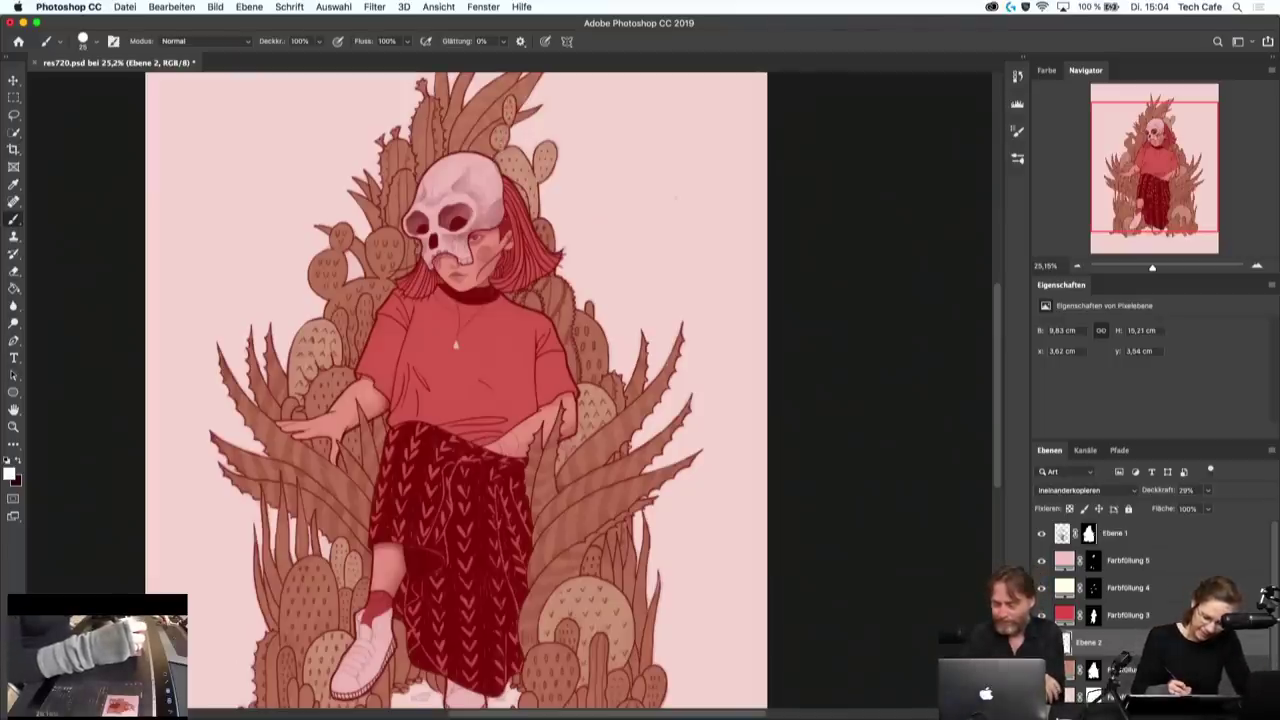
left_click_drag(480, 125, 492, 118)
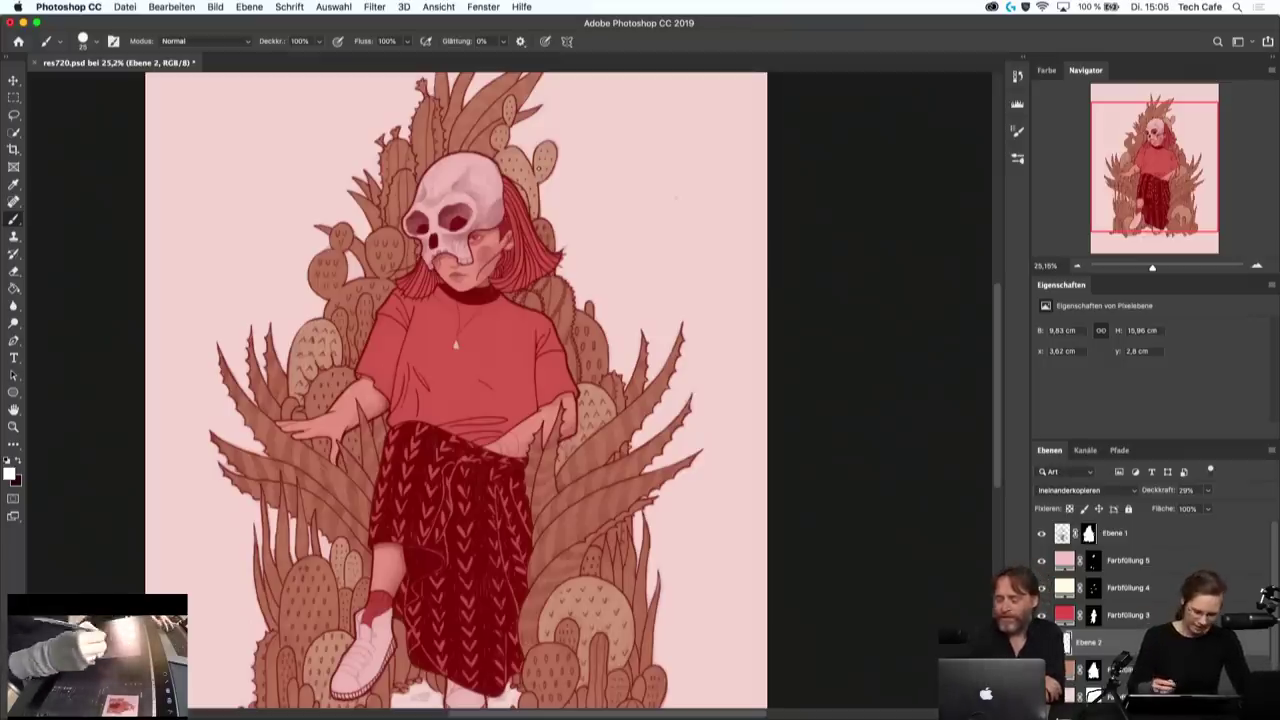
- Dab three light highlights onto the lower-left cactus
left_click_drag(586, 385, 584, 320)
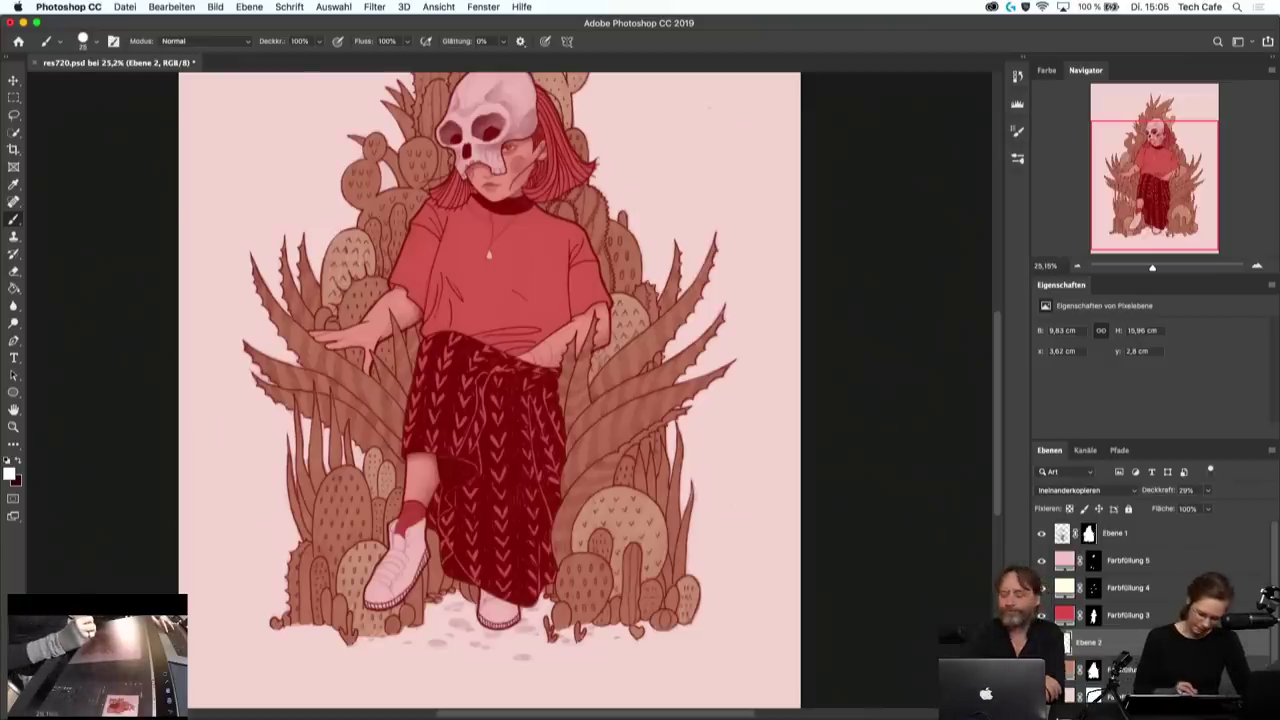
left_click_drag(299, 565, 300, 589)
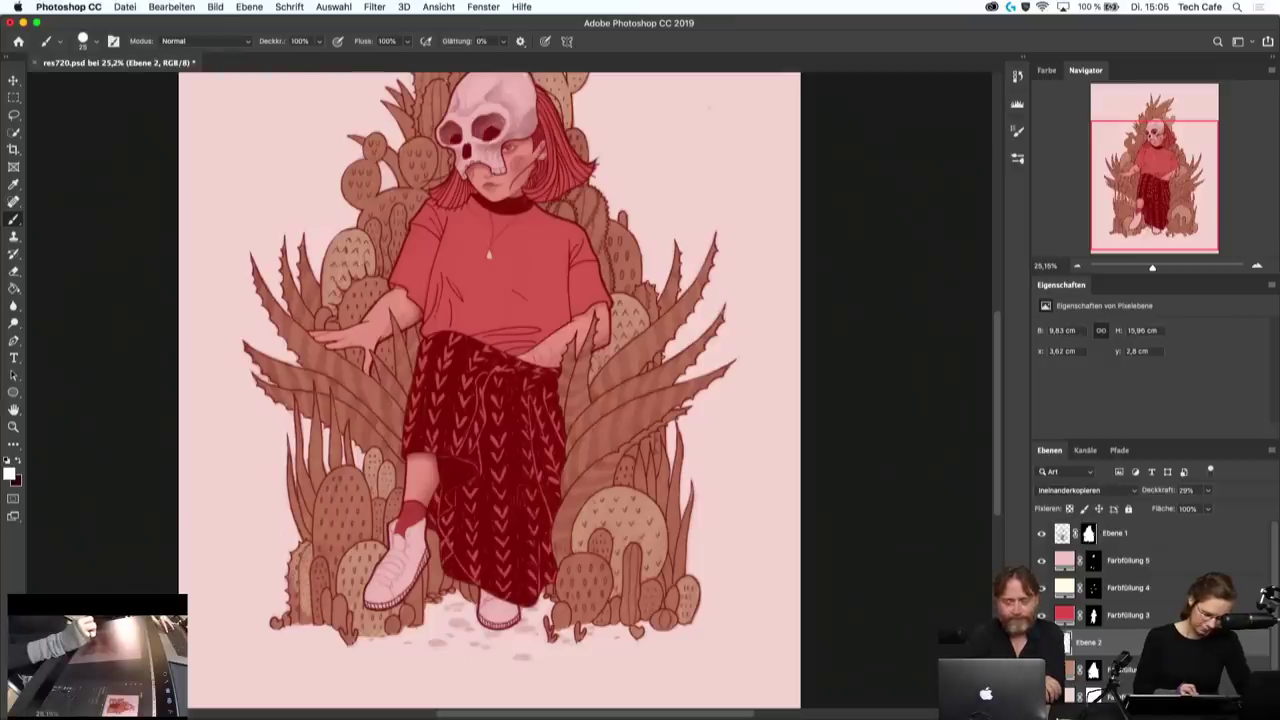
left_click_drag(291, 588, 295, 598)
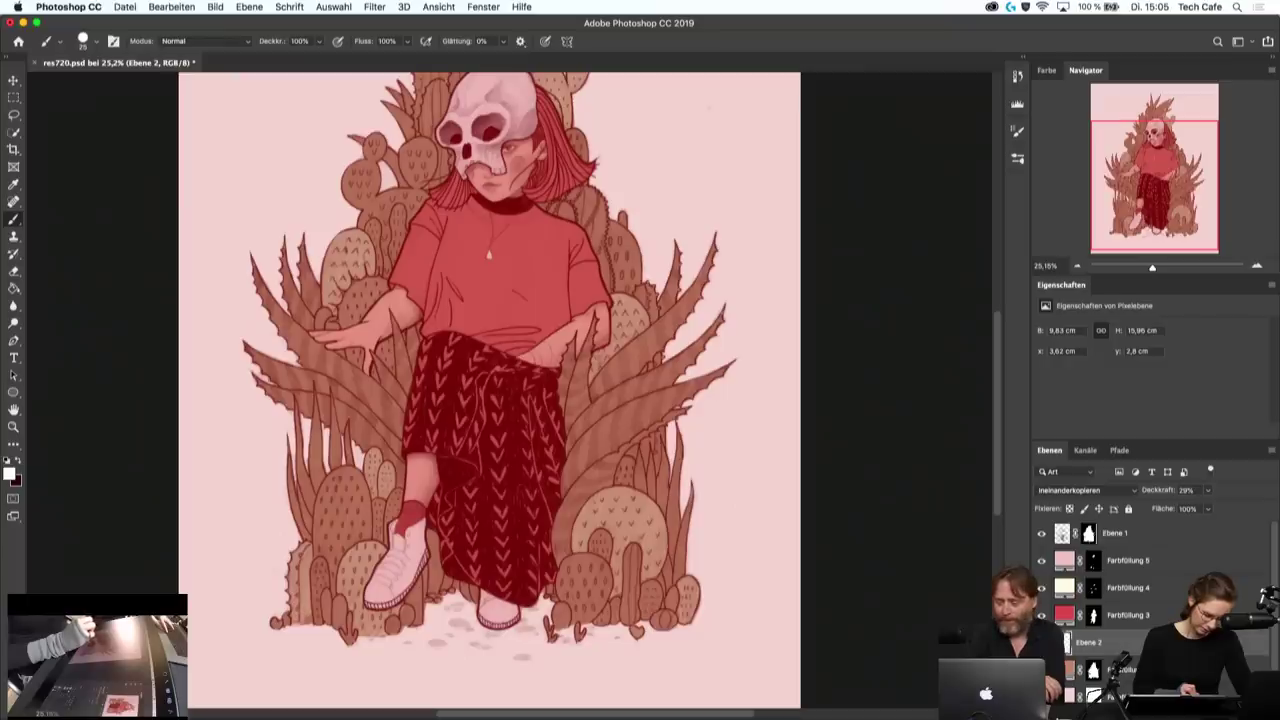
left_click_drag(301, 608, 305, 615)
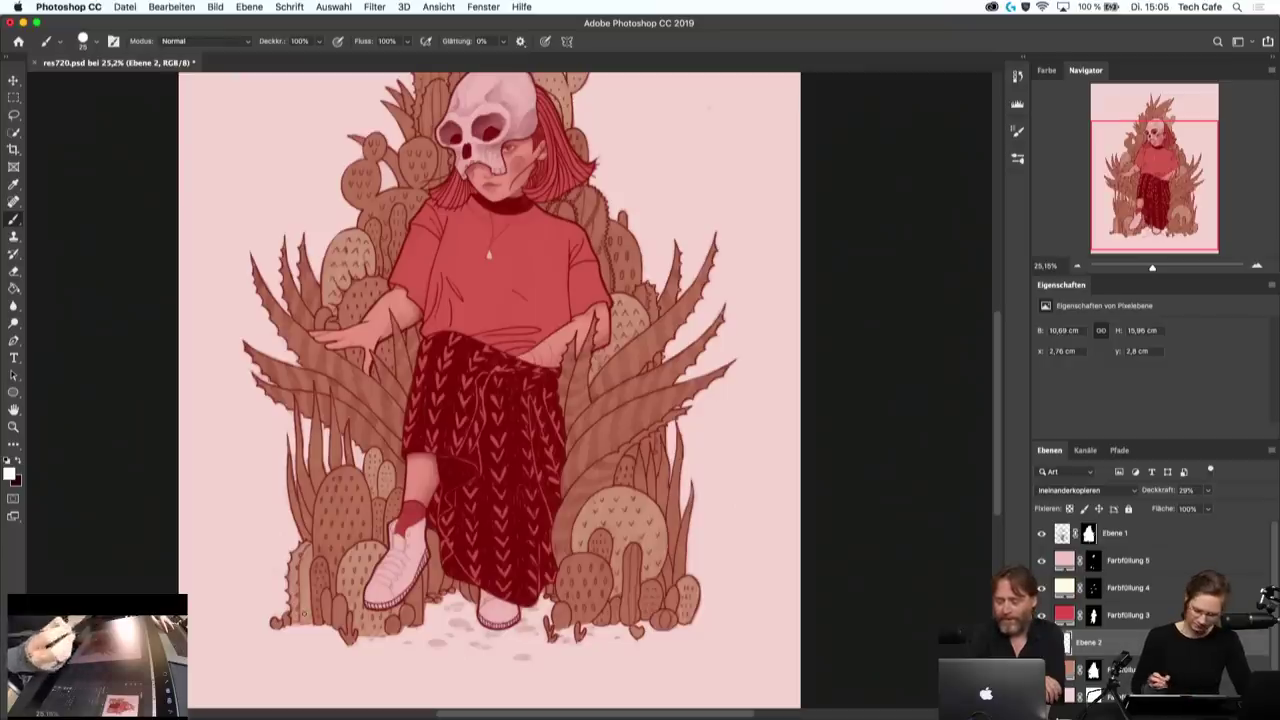
scroll(495, 390, "up", 3)
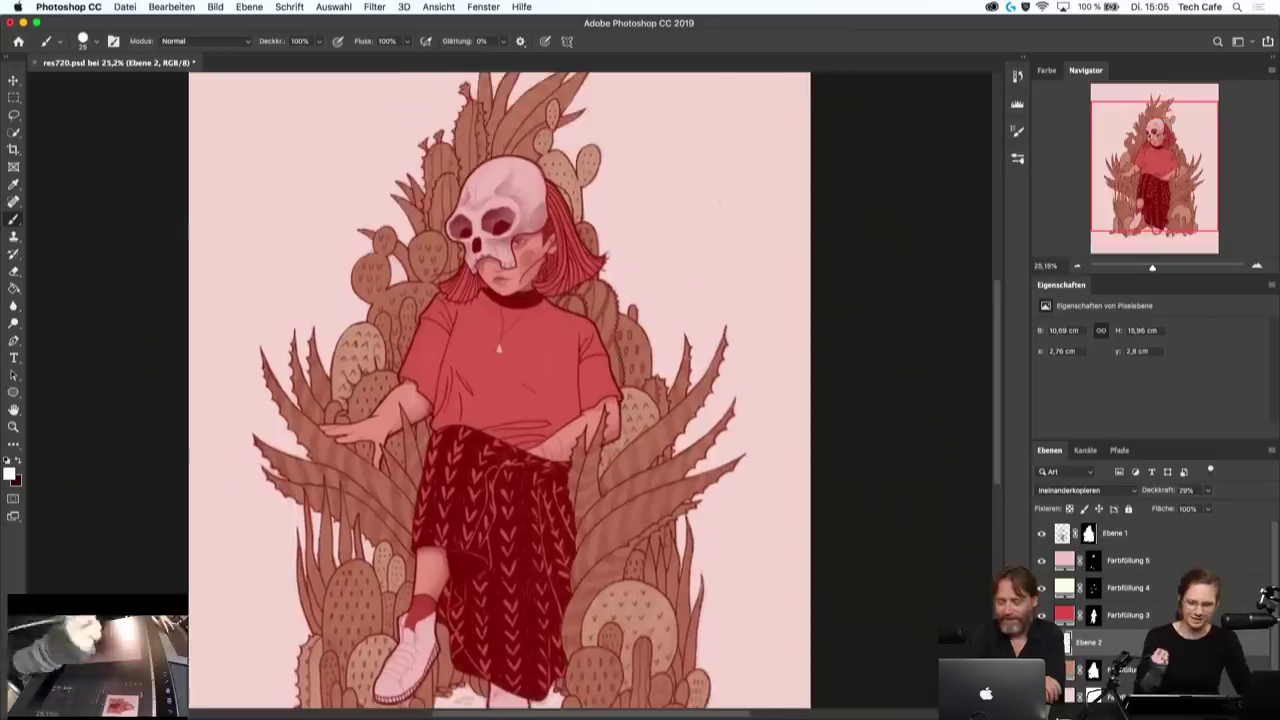
scroll(620, 265, "up", 2)
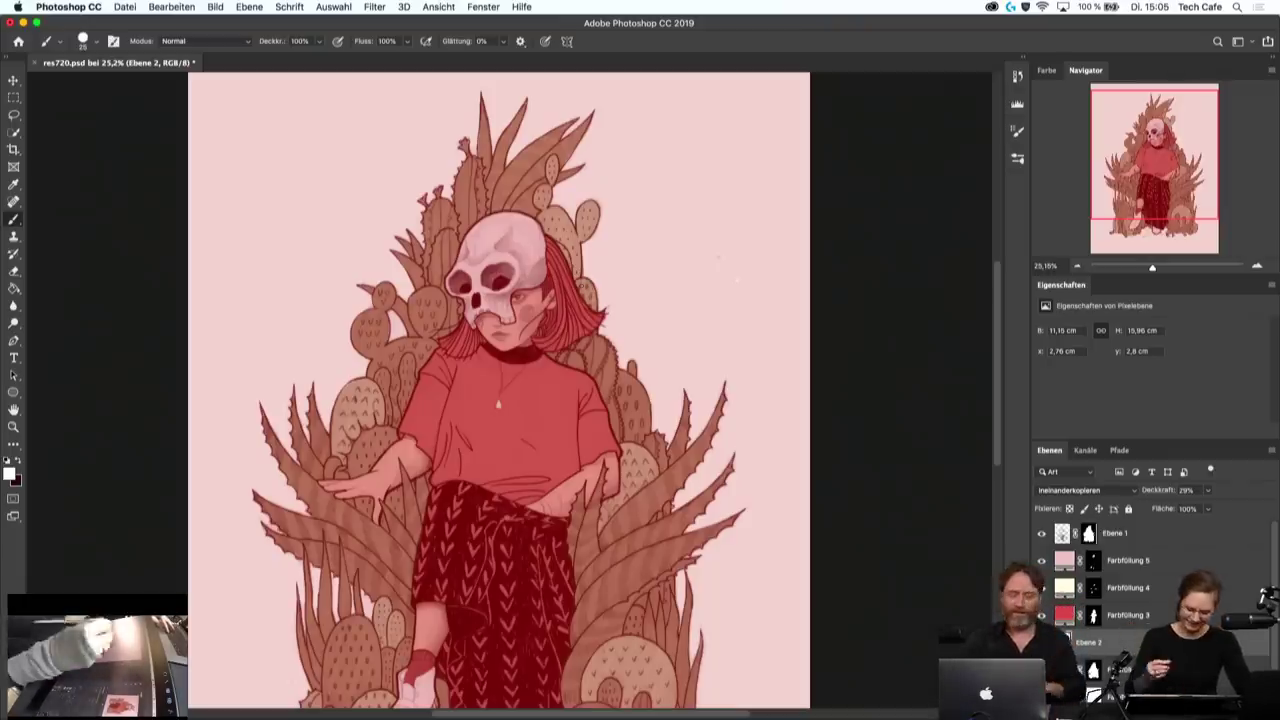
scroll(614, 343, "down", 5)
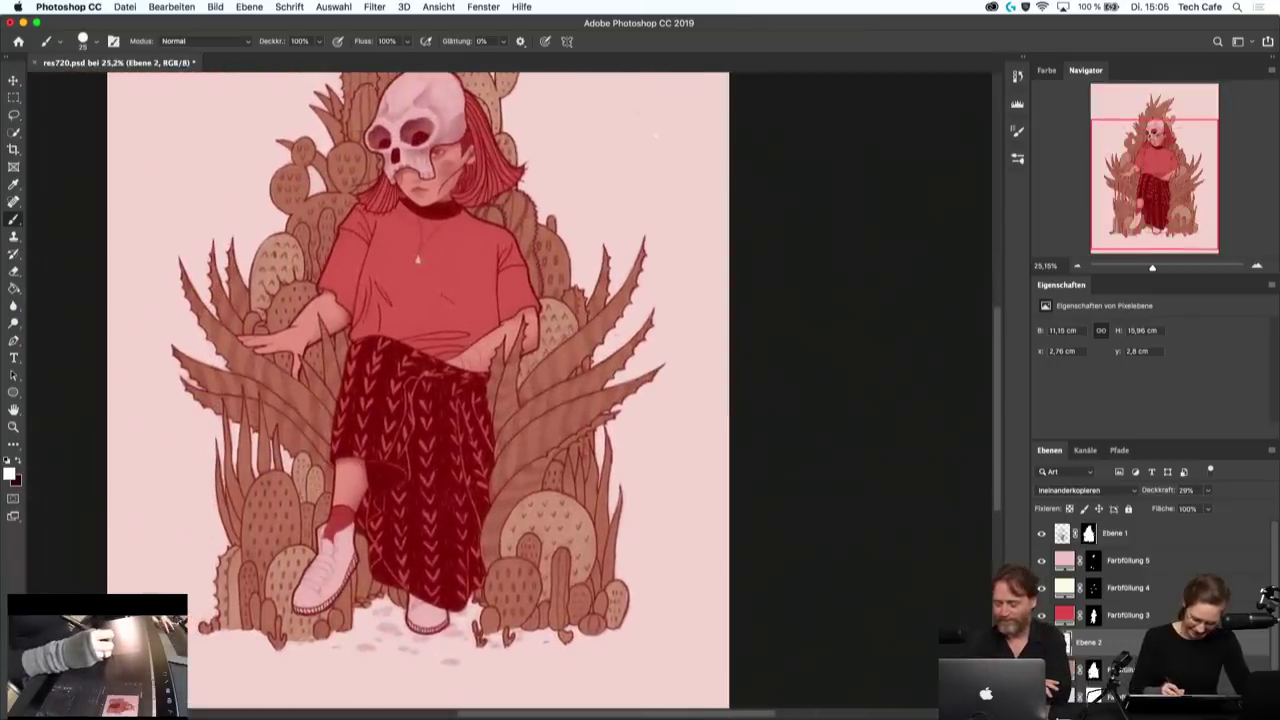
left_click(1266, 7)
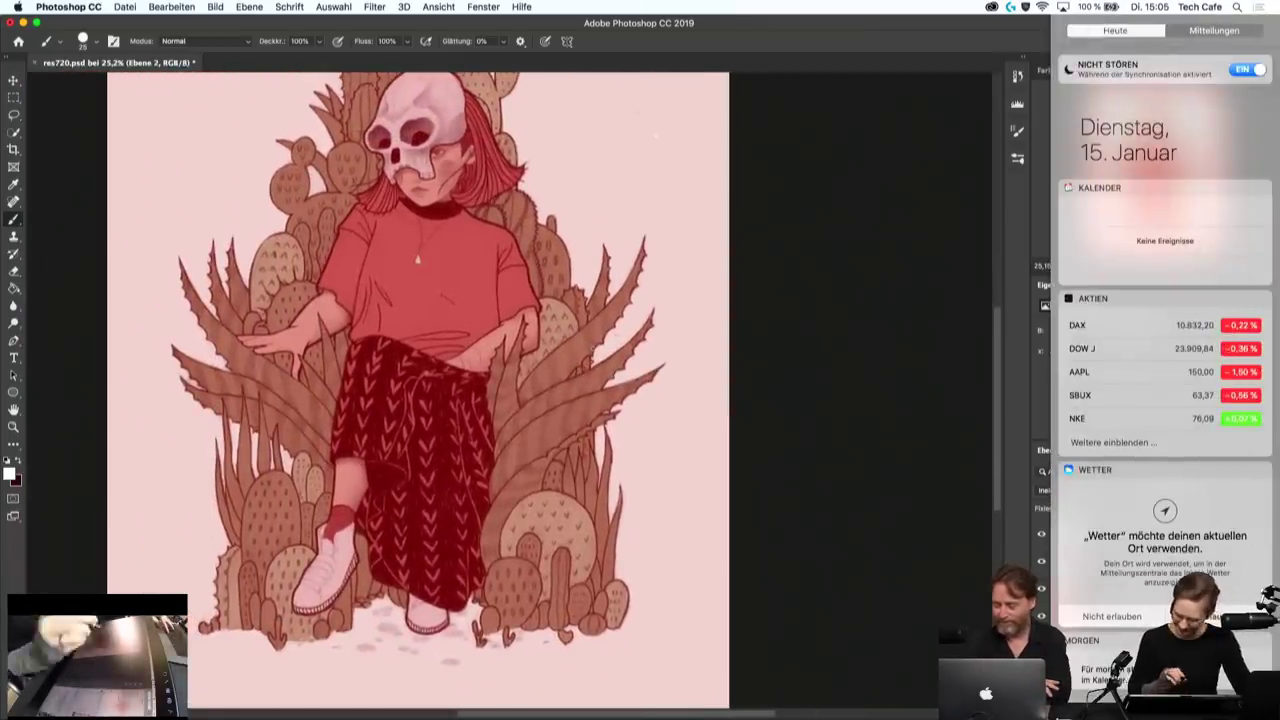
left_click(860, 283)
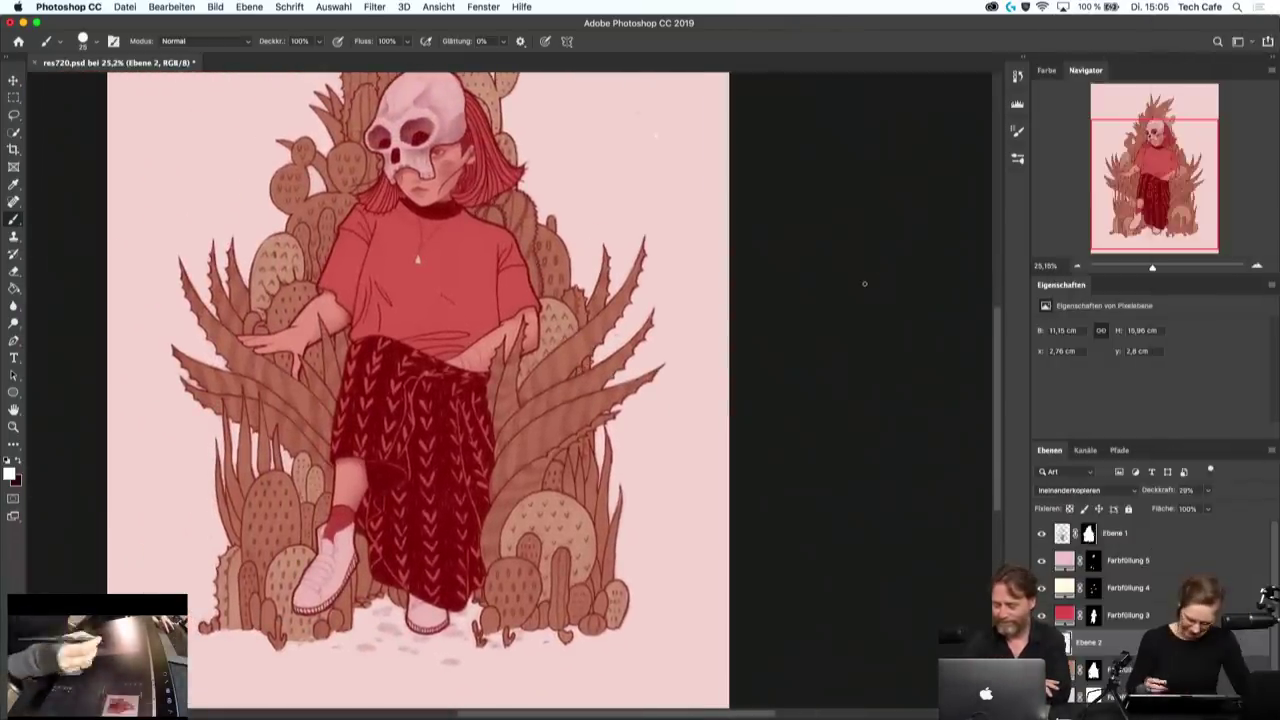
key("d")
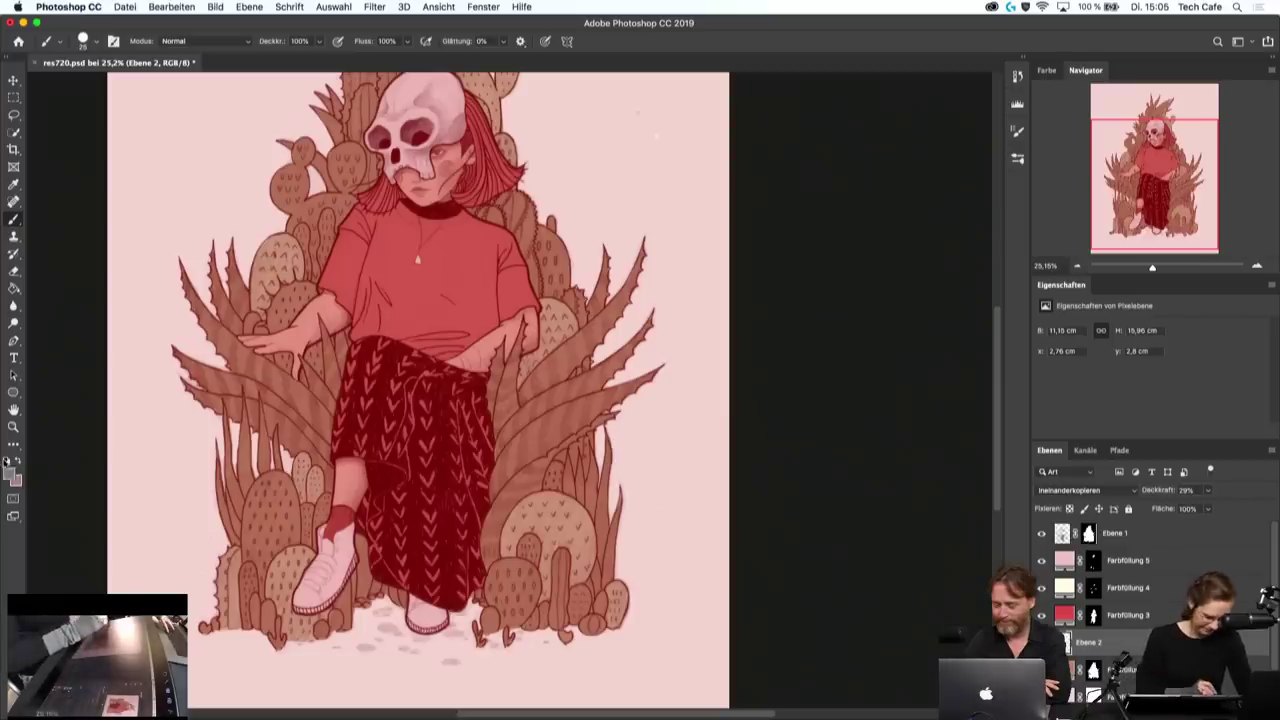
key("d")
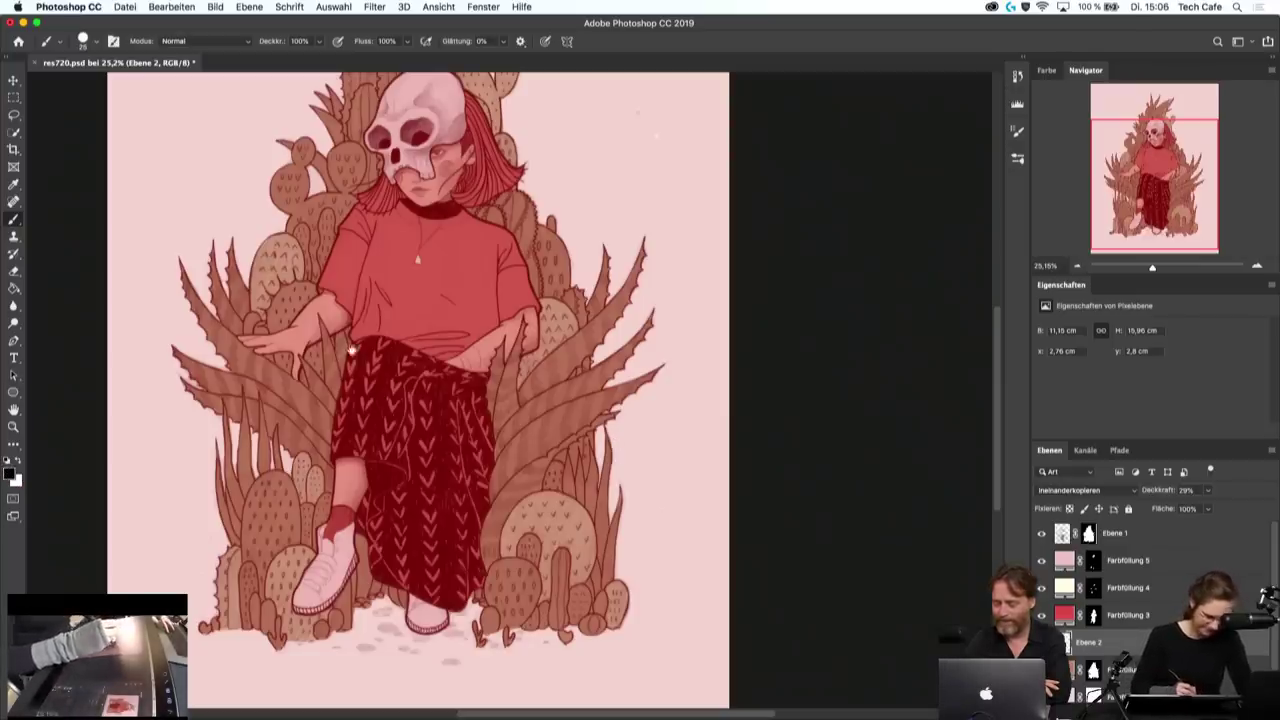
left_click_drag(352, 348, 332, 488)
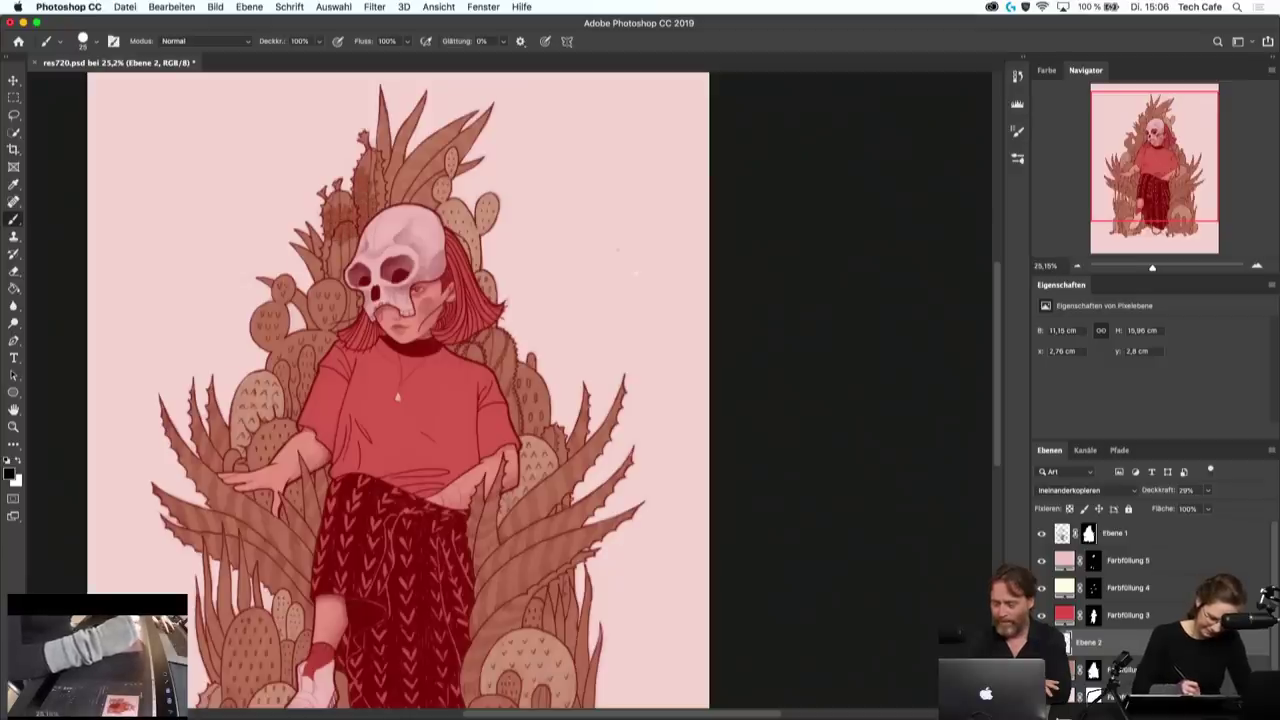
left_click_drag(382, 198, 362, 150)
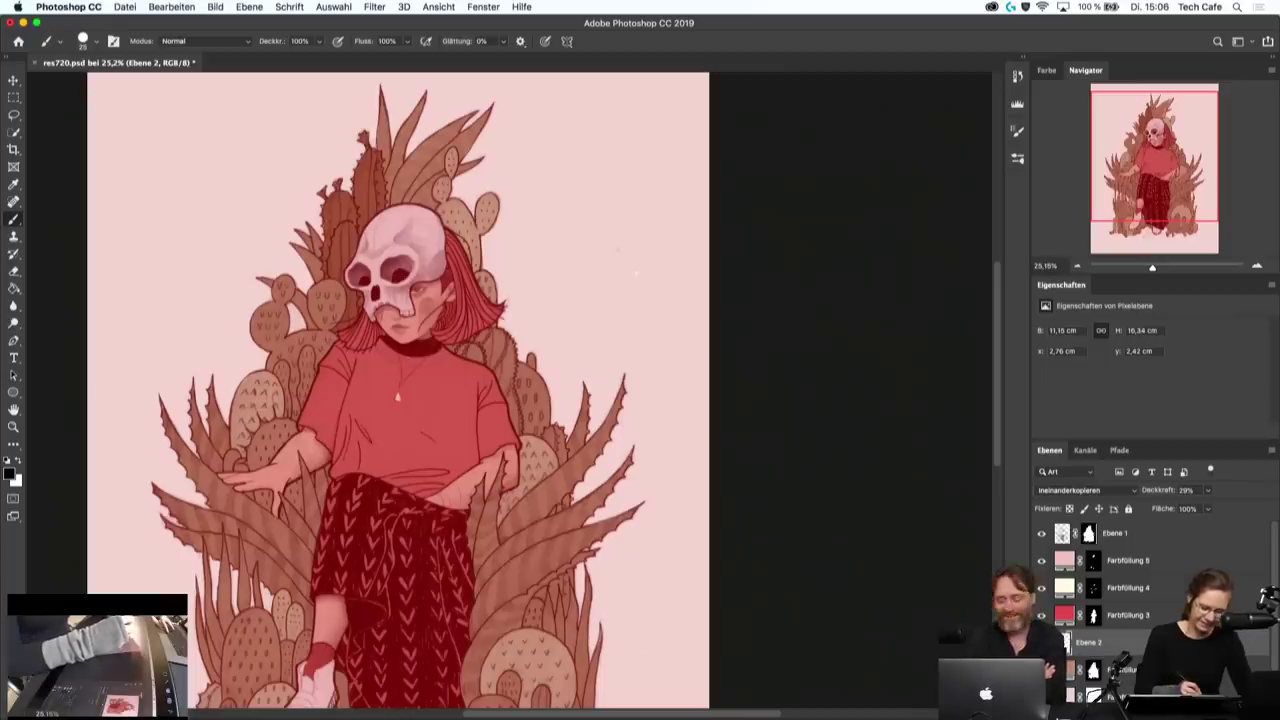
scroll(400, 390, "down", 5)
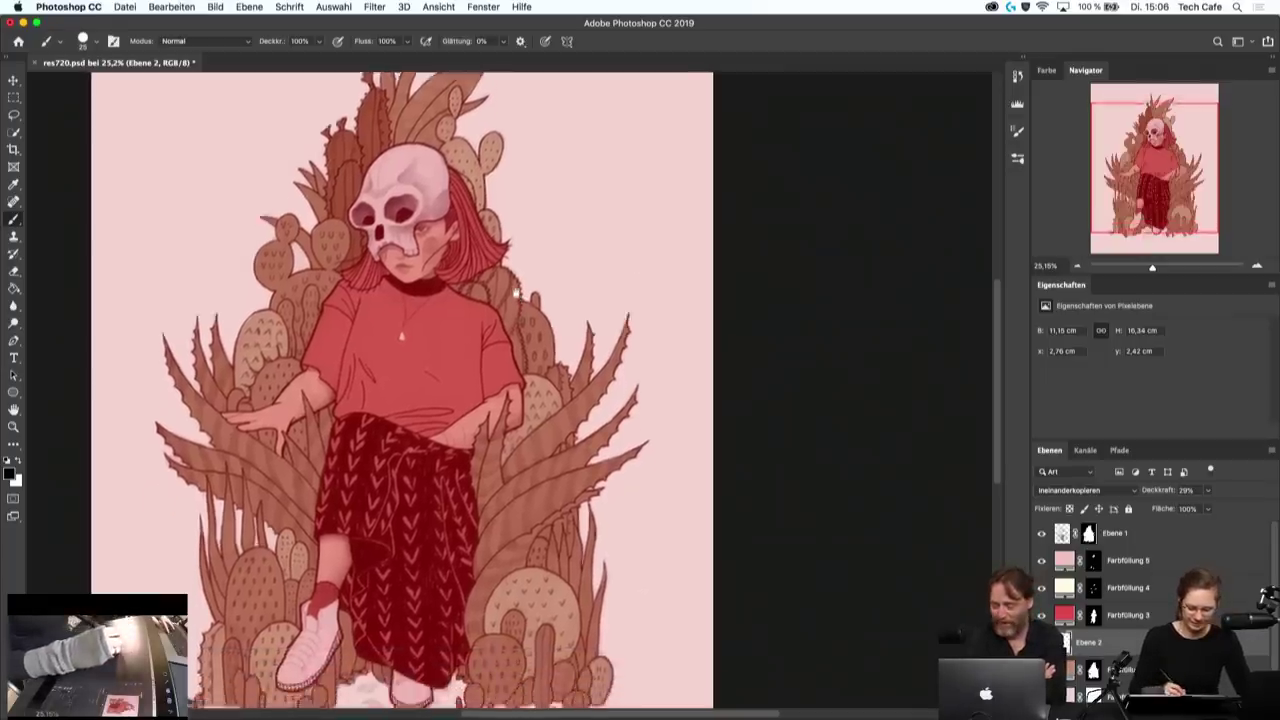
scroll(400, 390, "up", 2)
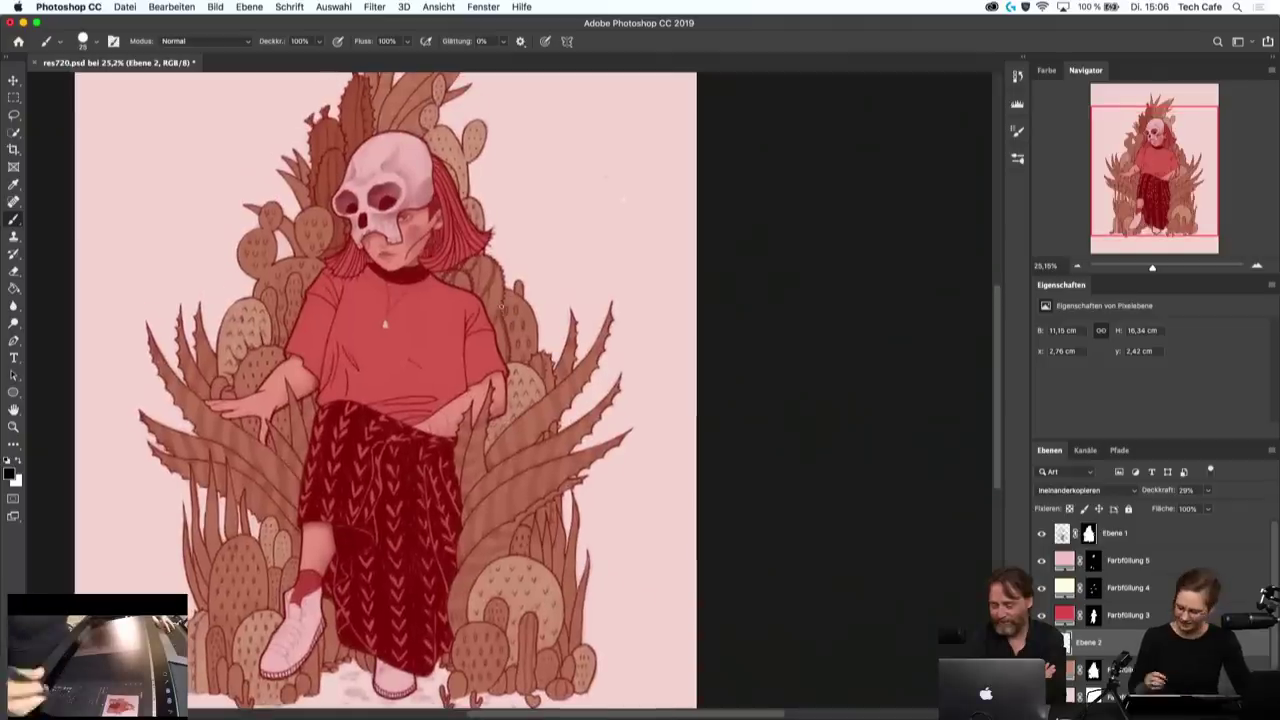
- Raise Ebene 2 opacity to 38% and shift the Farbfüllung 2 cactus hue toward orange
left_click(1208, 508)
left_click_drag(1208, 510, 1216, 509)
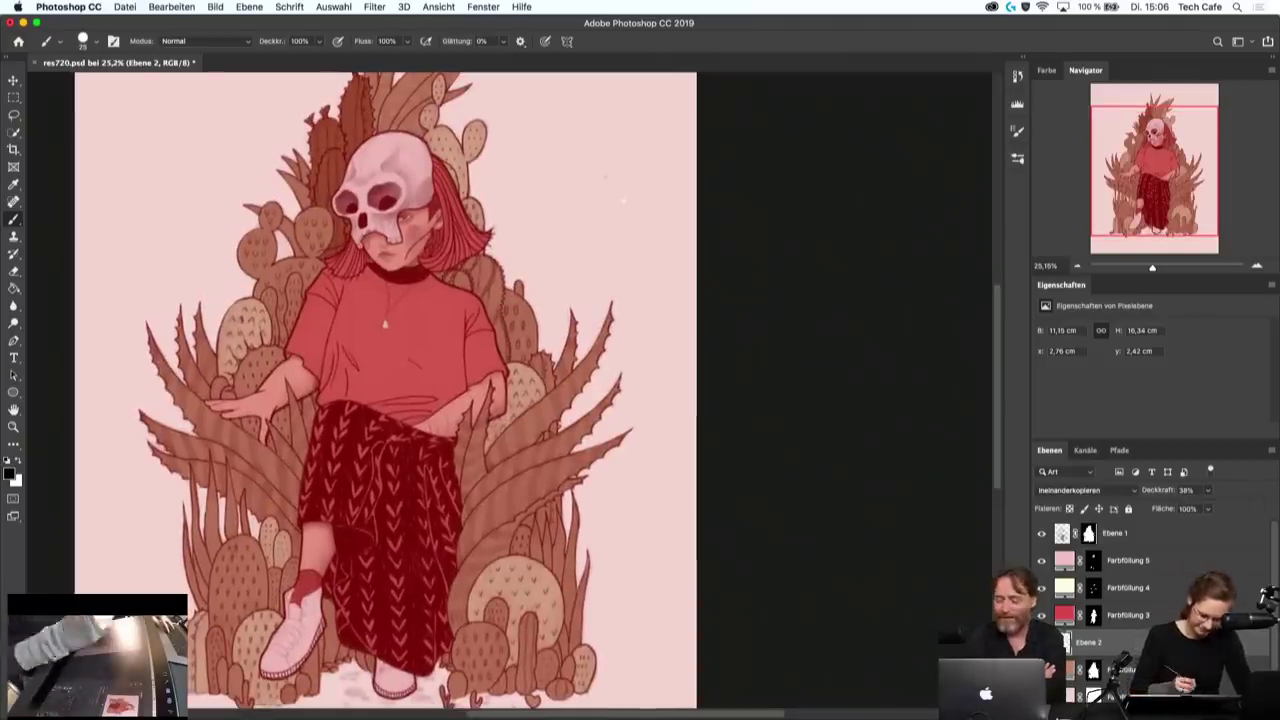
left_click(1130, 670)
double_click(1072, 669)
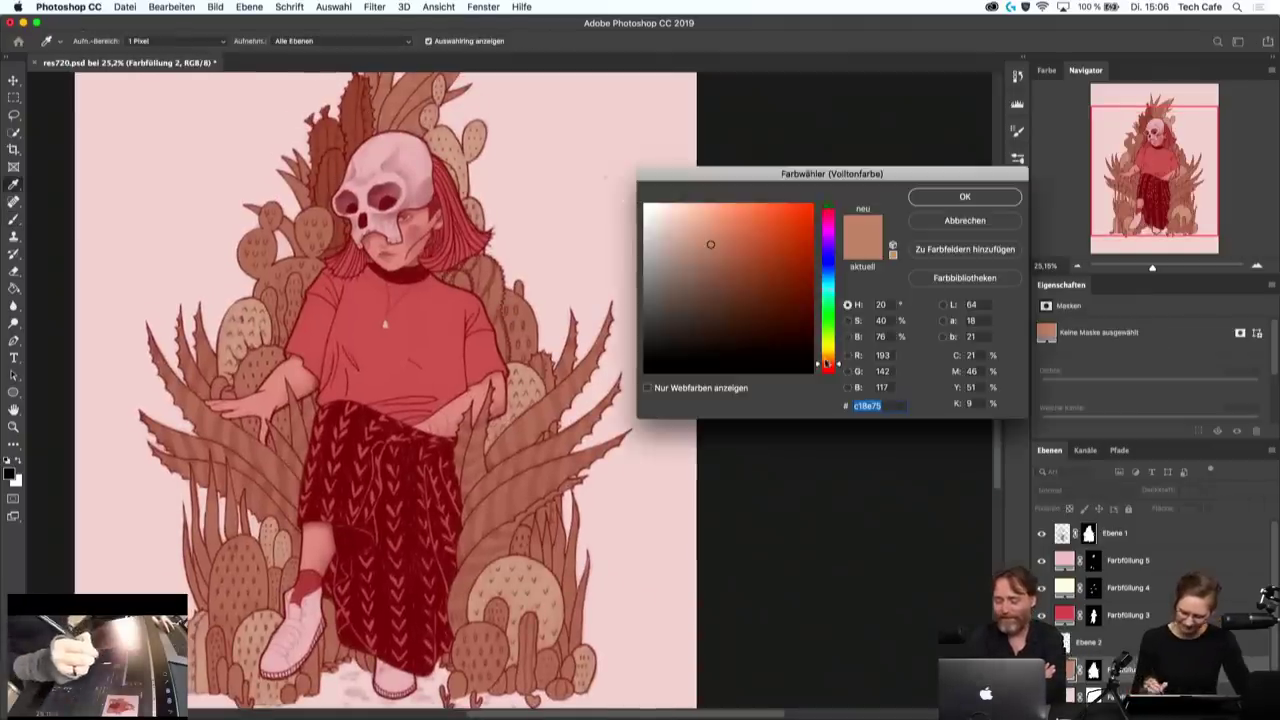
left_click_drag(832, 367, 830, 358)
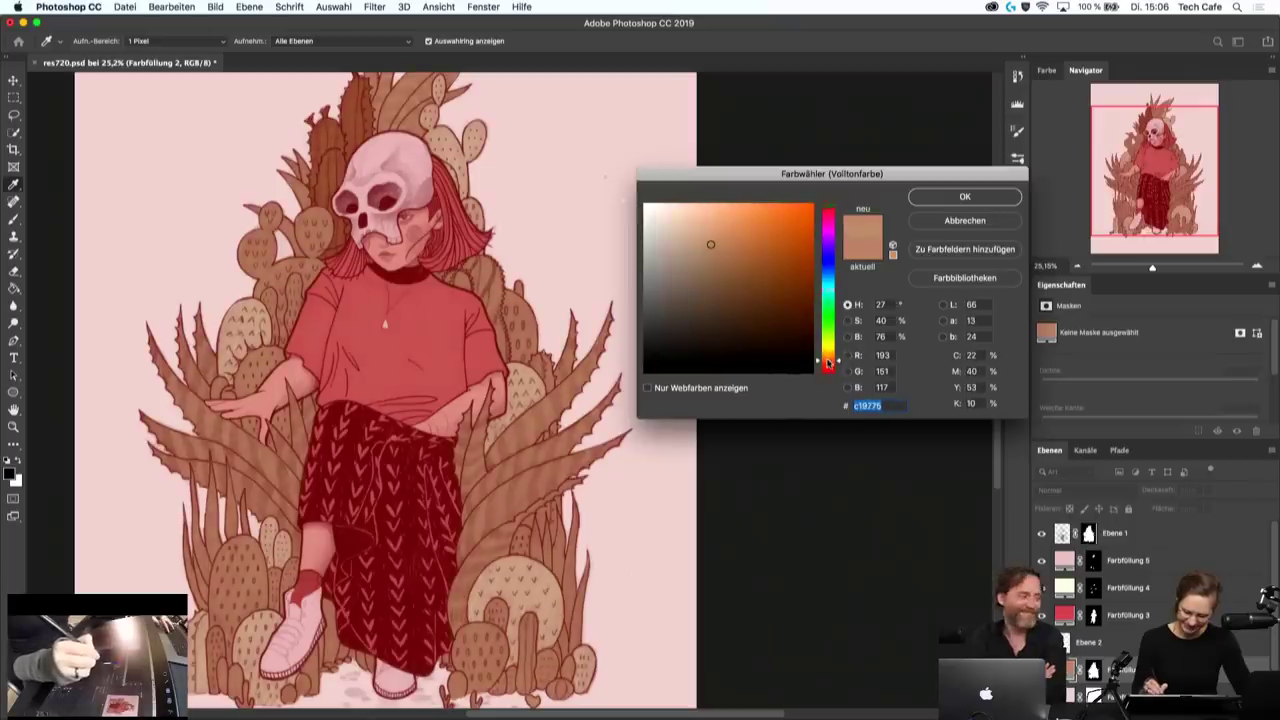
left_click(944, 196)
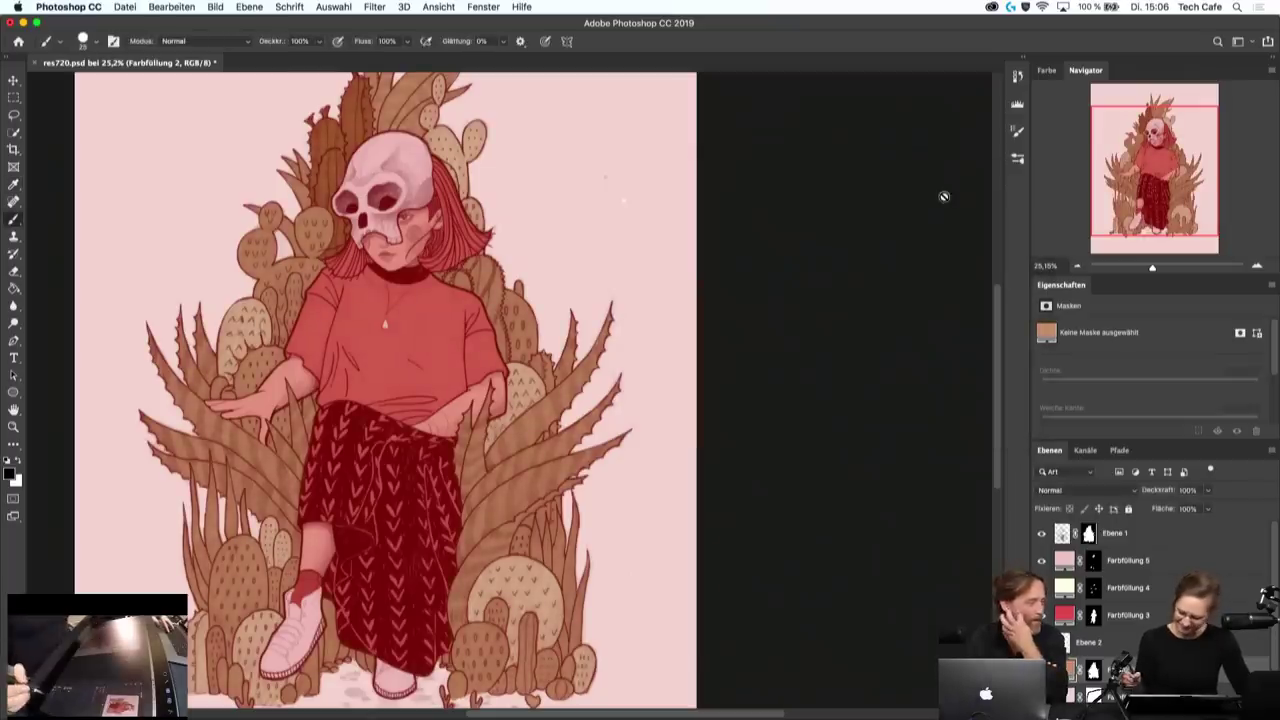
- Darken the cactus shading right of the shirt and dock Properties beside Layers
left_click(1092, 636)
key("super+minus")
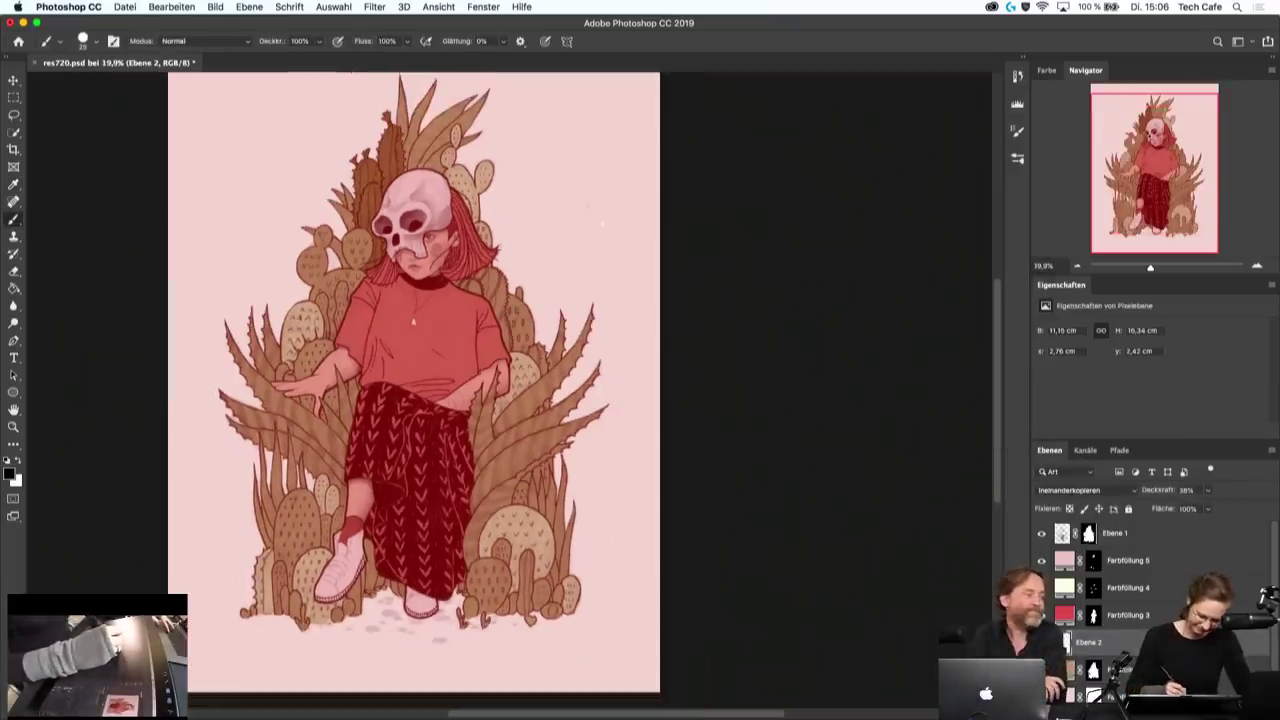
left_click_drag(511, 328, 519, 350)
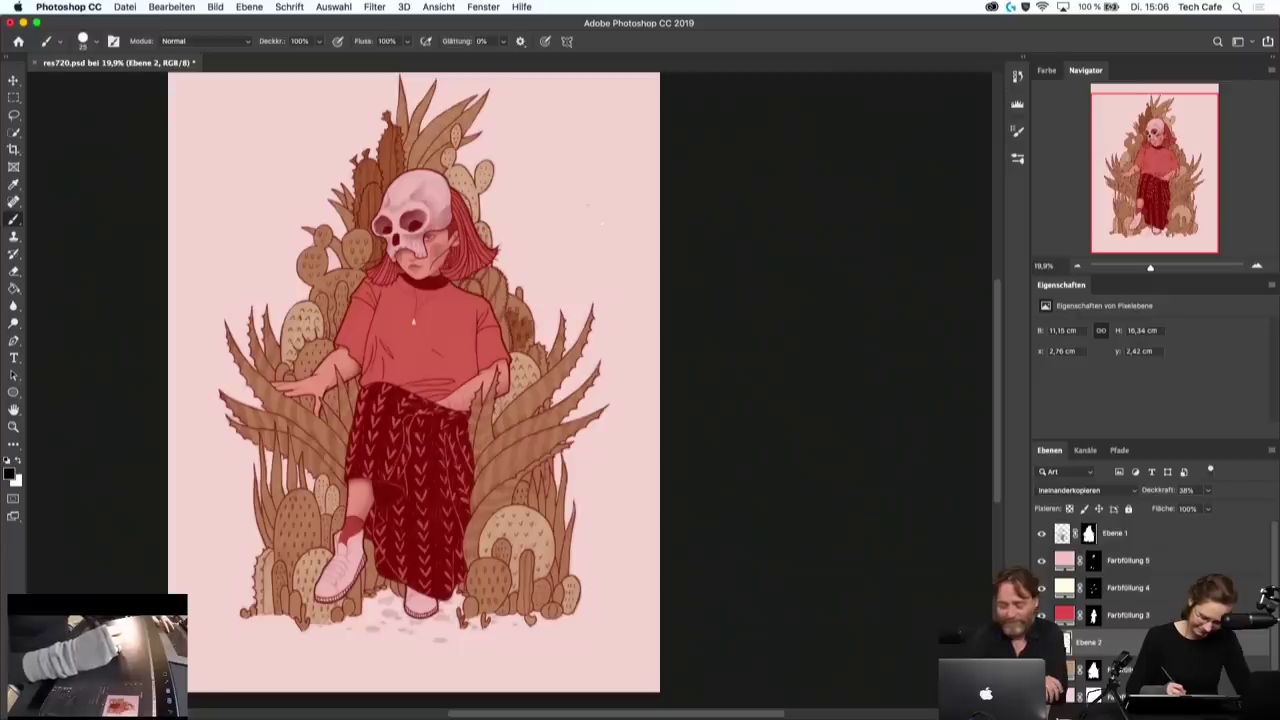
left_click_drag(524, 304, 518, 312)
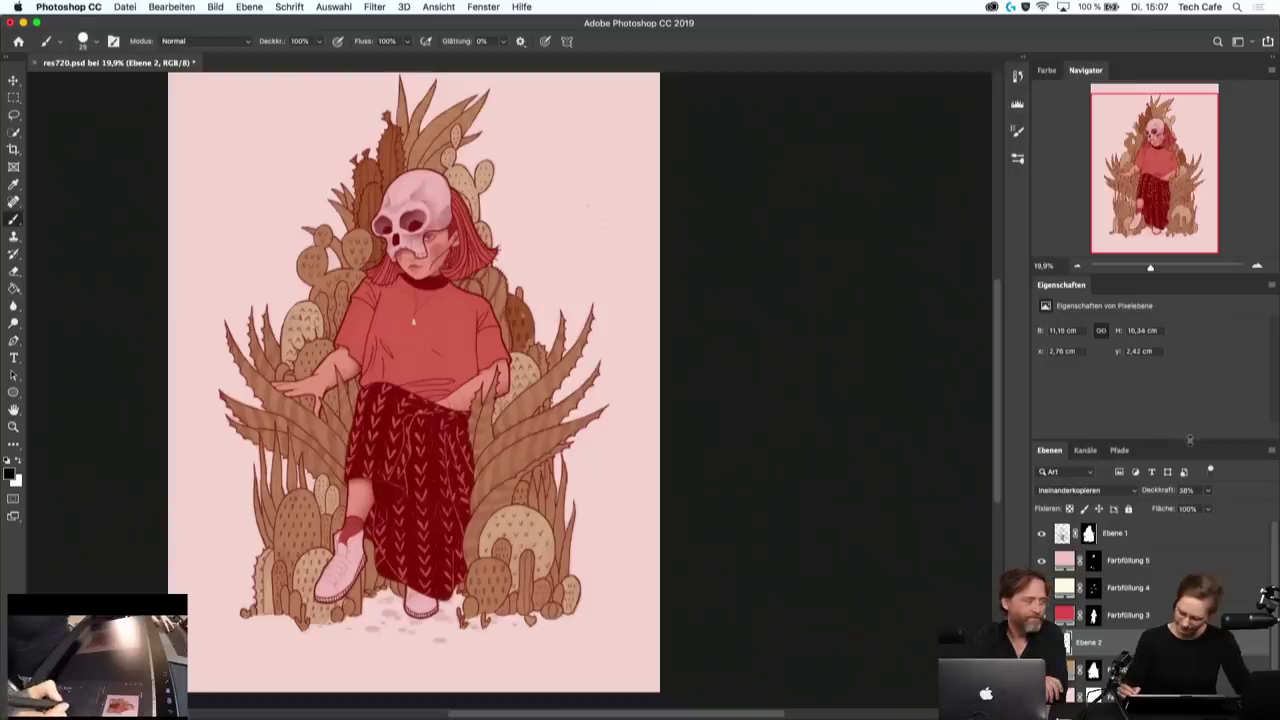
mouse_move(1190, 440)
left_mouse_down()
mouse_move(1170, 229)
mouse_move(1176, 440)
left_mouse_up()
left_click(1049, 400)
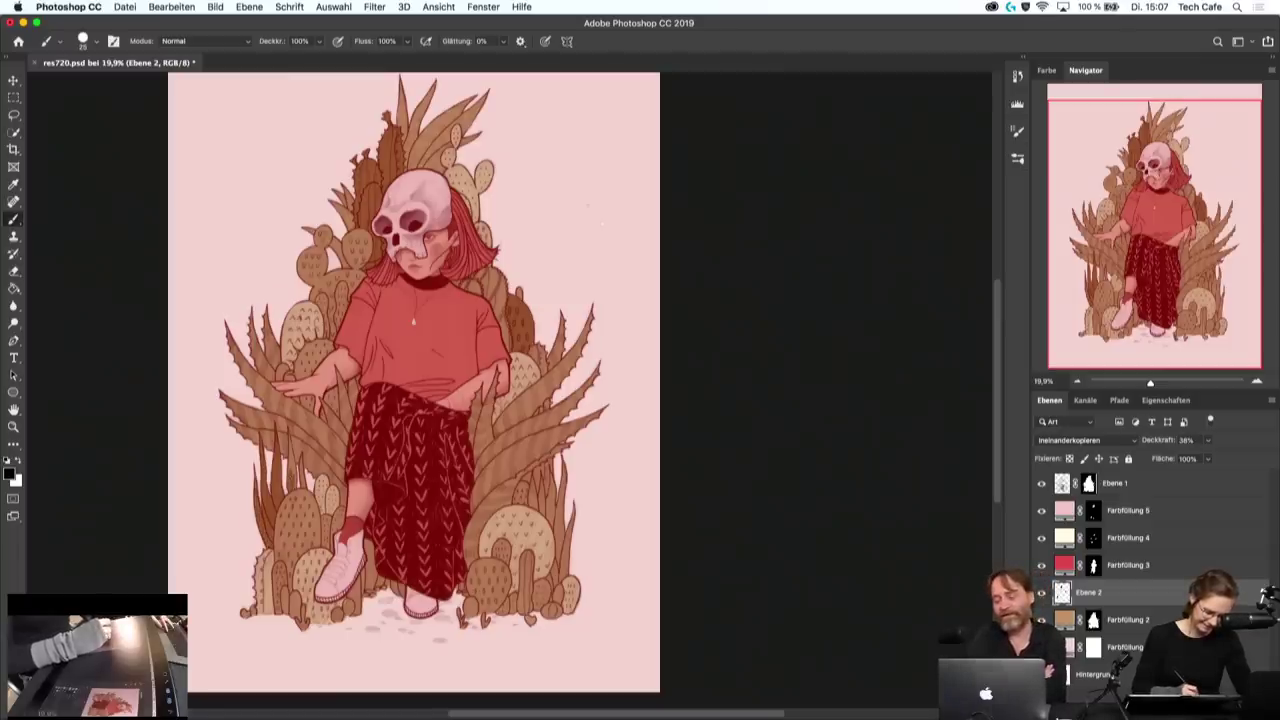
- Add faint dark shading strokes to the lower cacti and cacti beside the girl's shoulder
left_click_drag(294, 472, 294, 492)
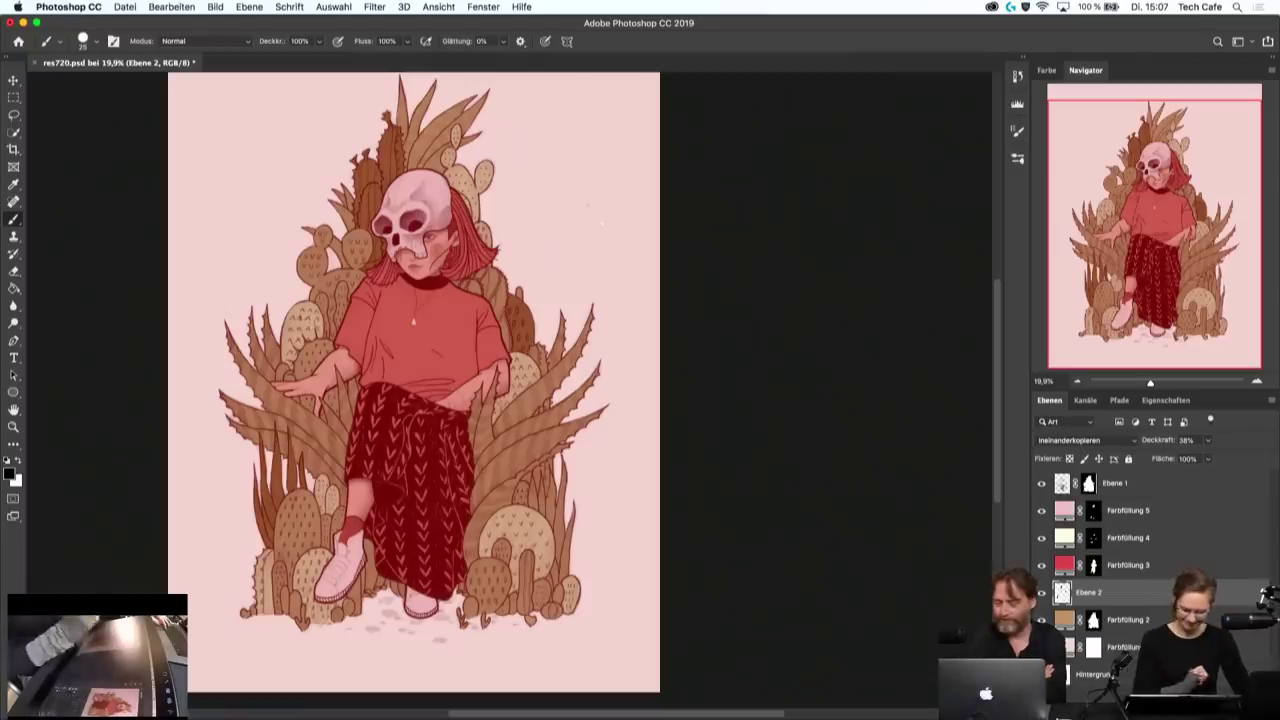
scroll(341, 293, "down", 2)
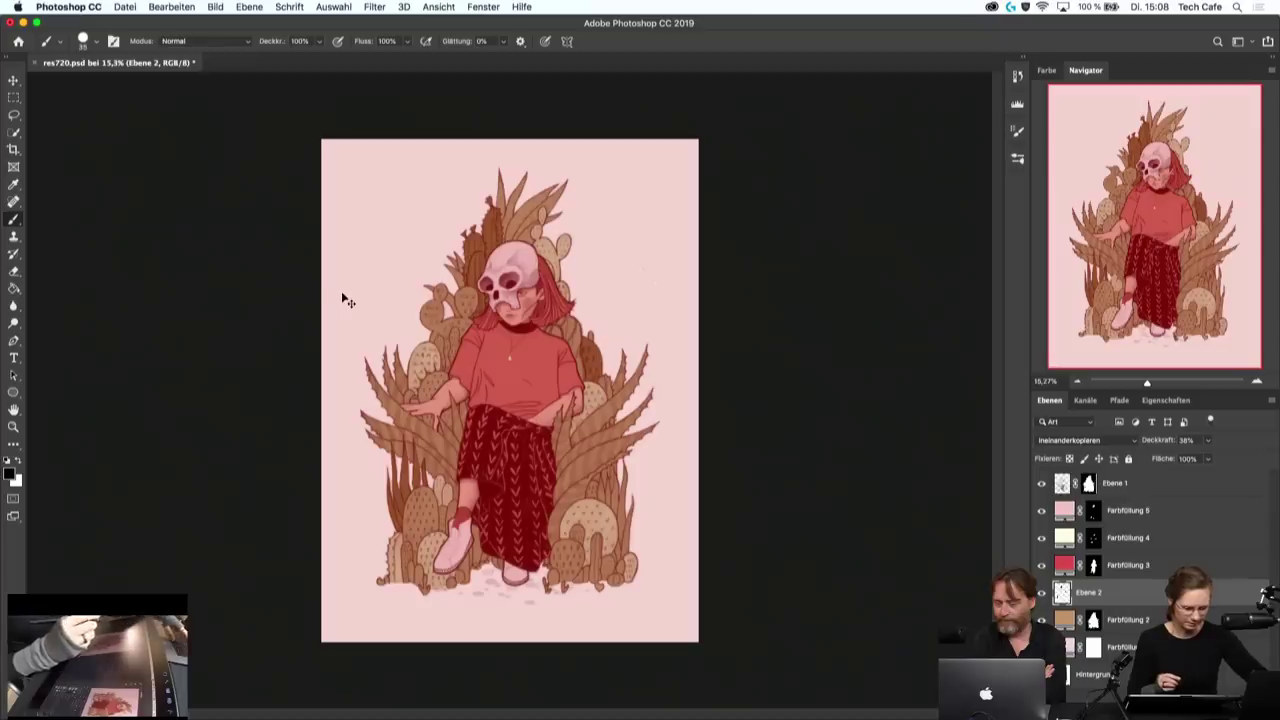
key("super+plus")
key("super+plus")
key("super+plus")
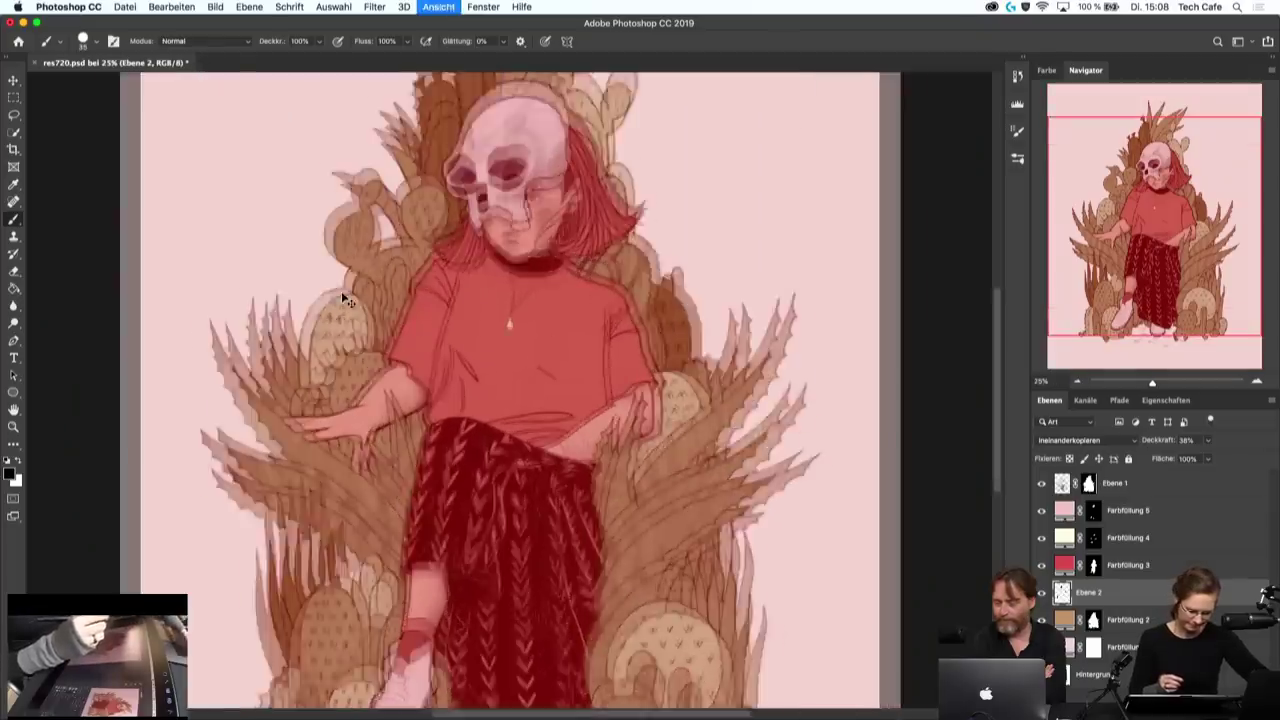
key("super+plus")
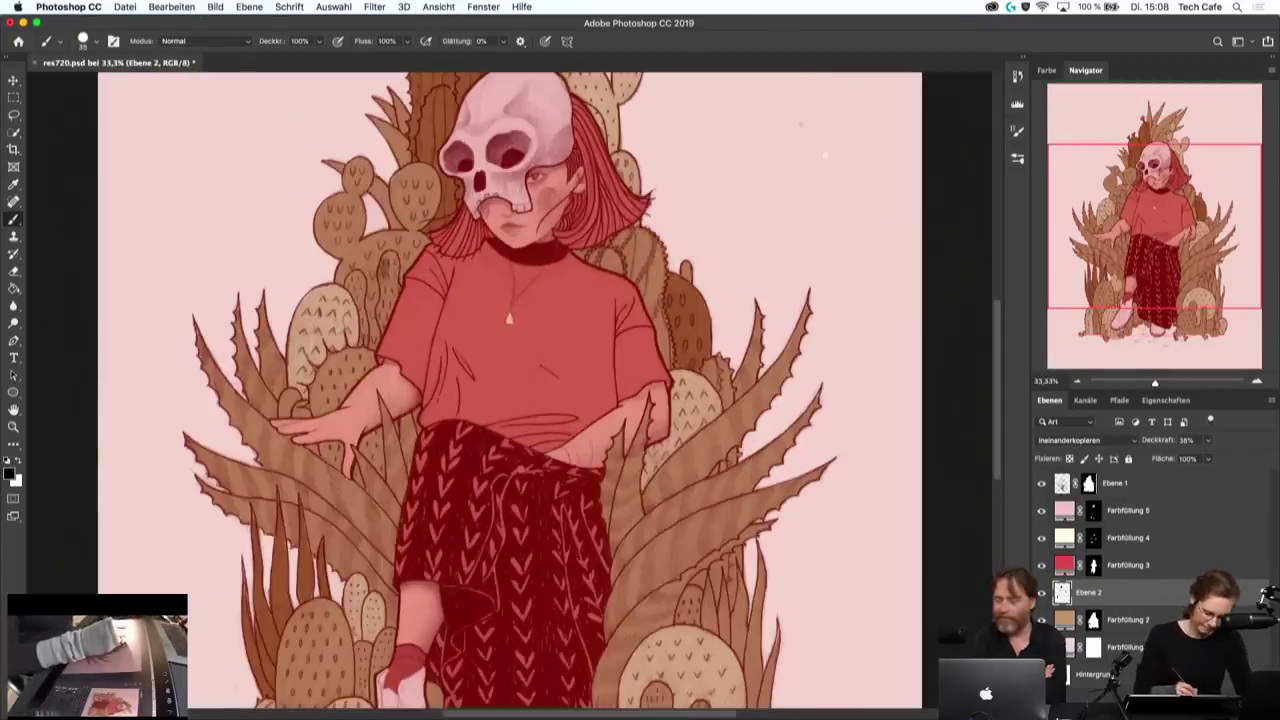
left_click_drag(395, 272, 387, 300)
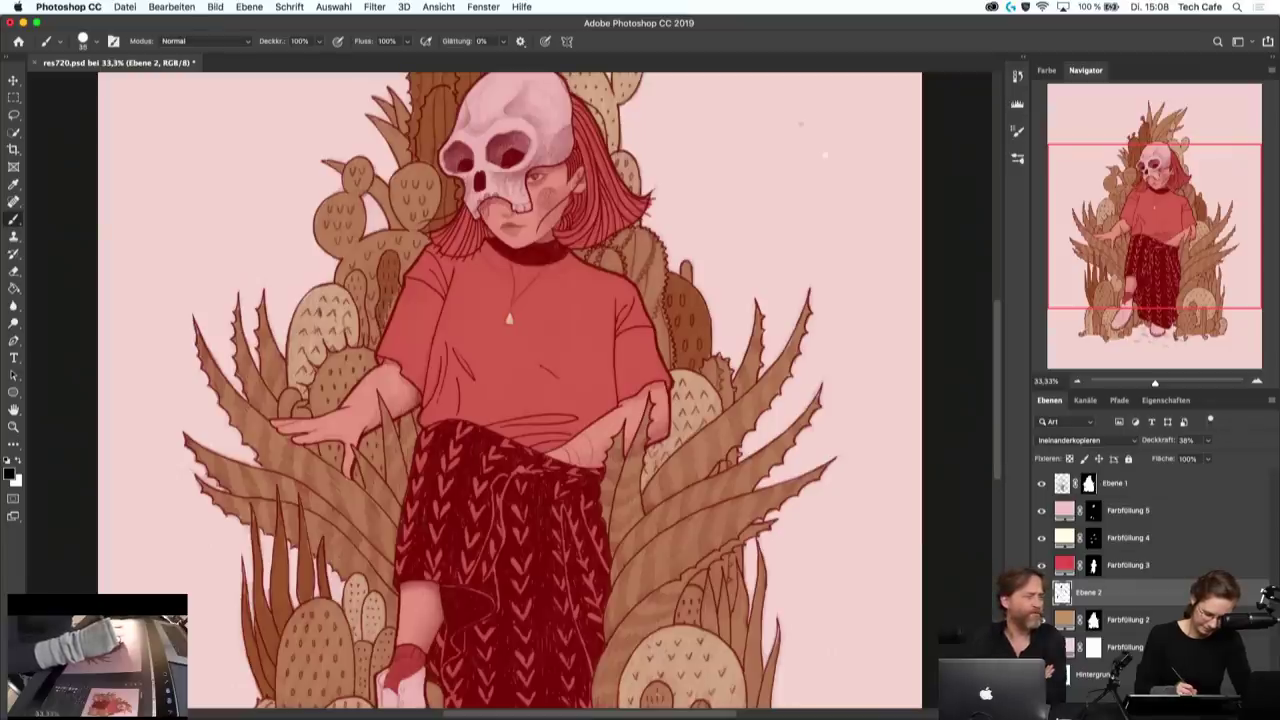
left_click_drag(387, 300, 391, 318)
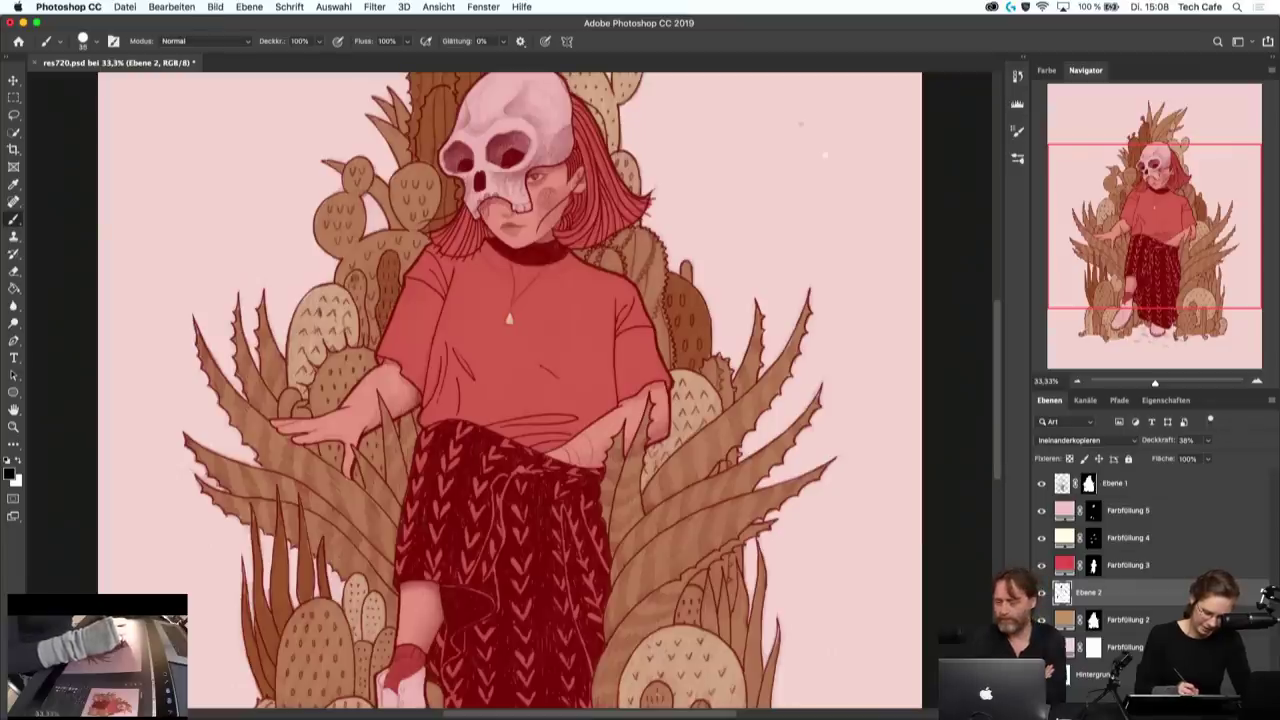
left_click_drag(359, 271, 364, 330)
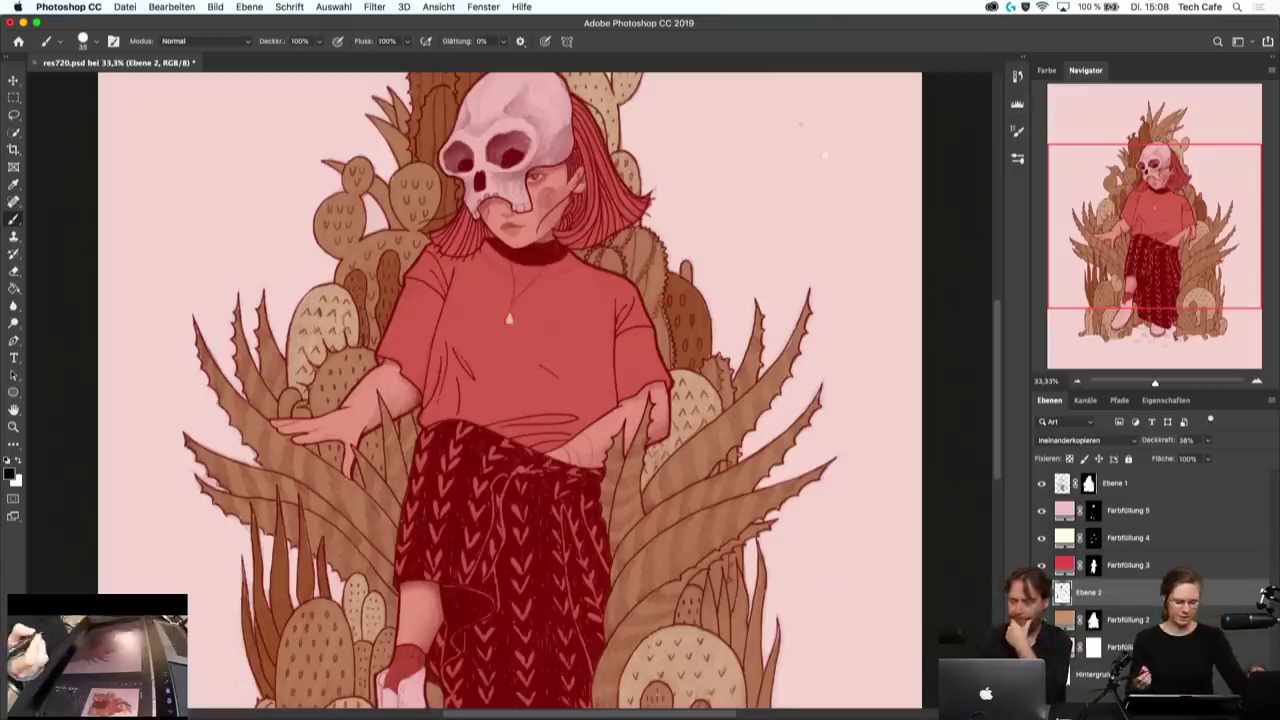
- Touch up the shoe outline with a soft dark stroke
left_click_drag(671, 249, 576, 344)
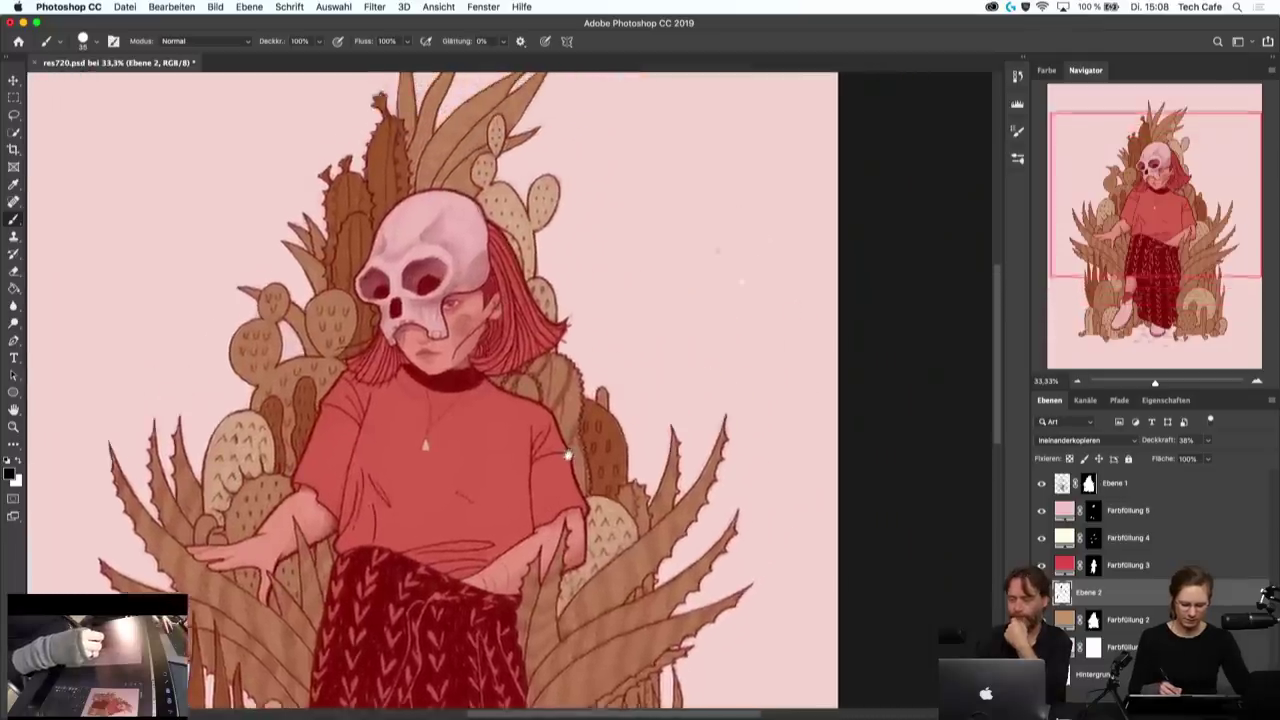
left_click_drag(470, 500, 492, 310)
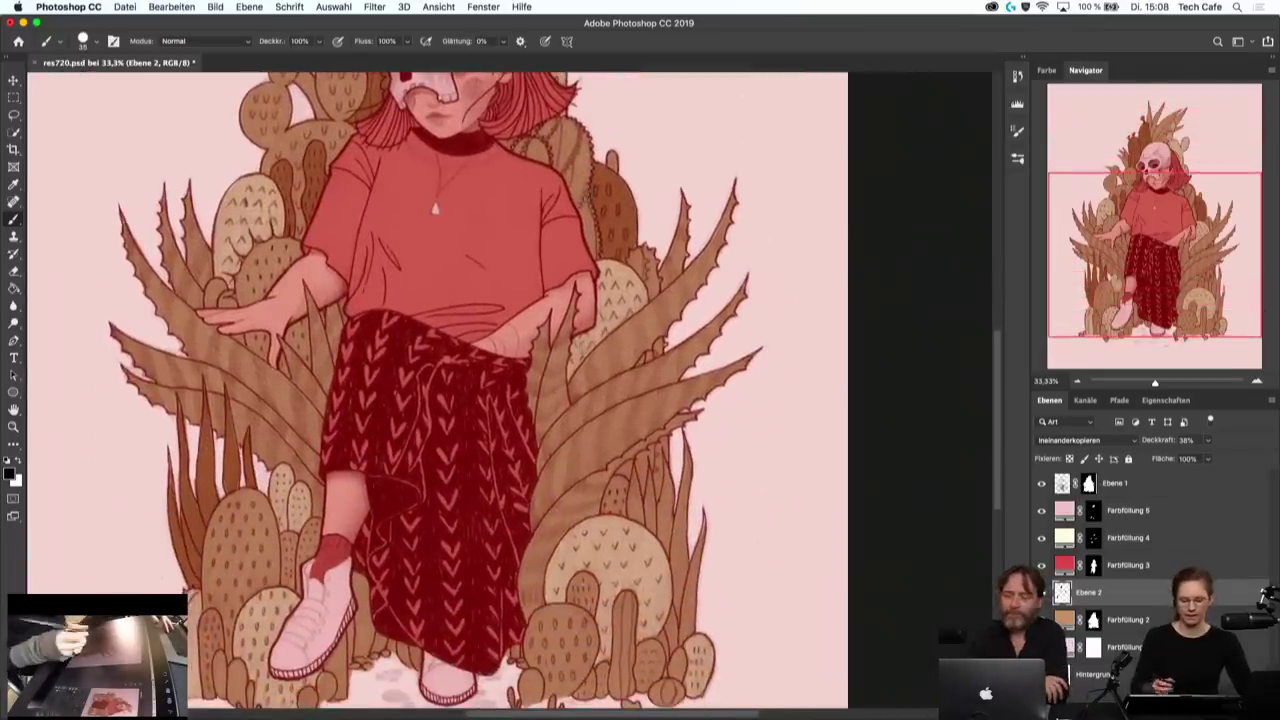
left_click_drag(517, 522, 533, 509)
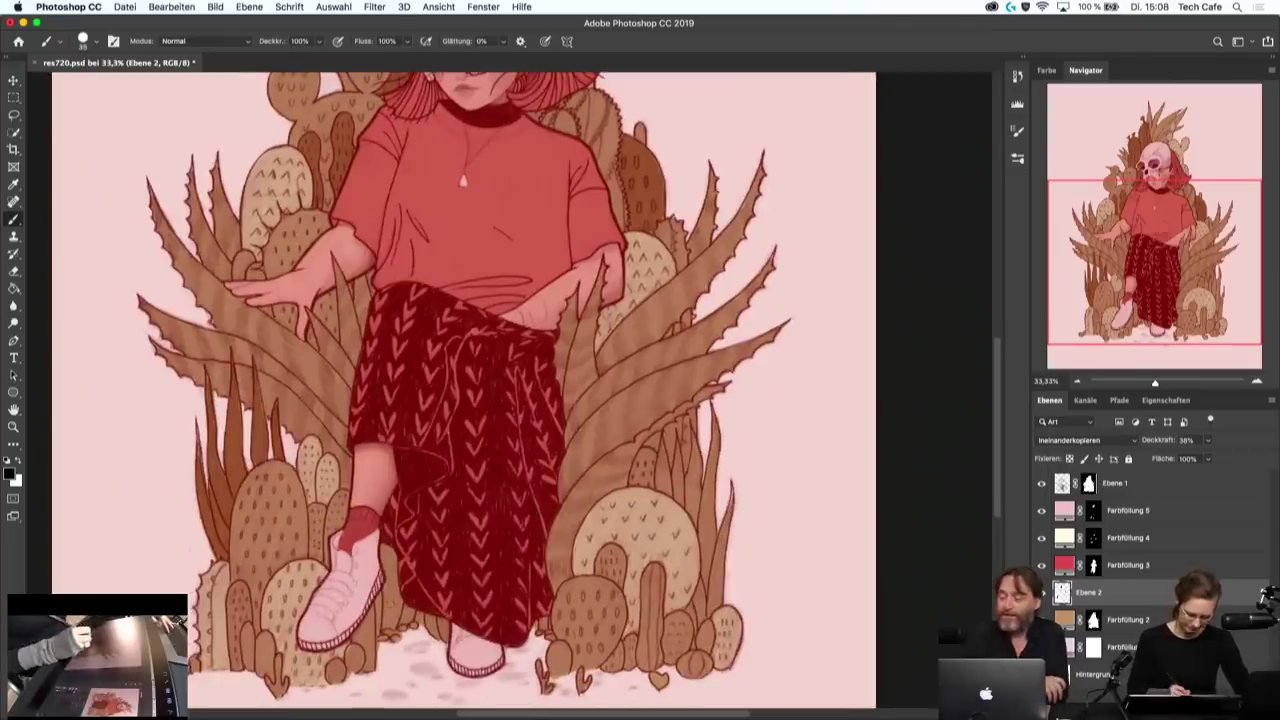
left_click_drag(377, 601, 380, 630)
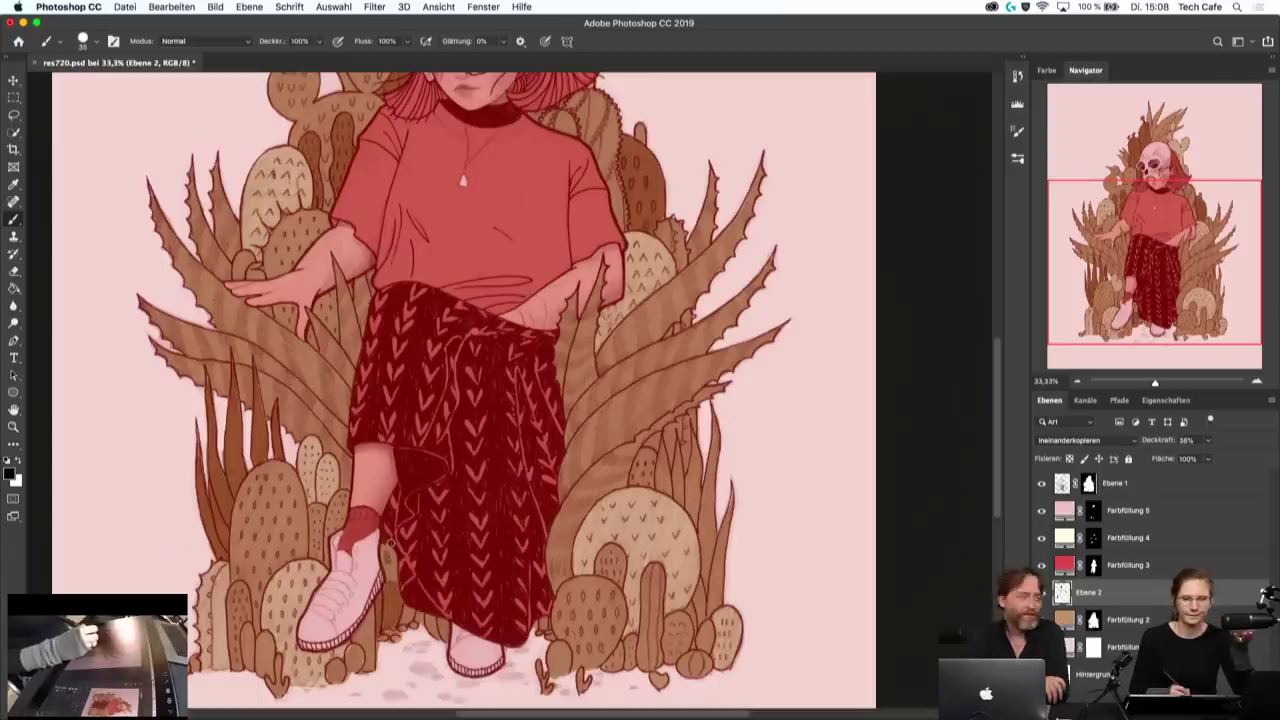
- Hatch the lower skirt hem and right agave leaf edges with short dark strokes, then enlarge the brush to 20 px
scroll(460, 390, "right", 1)
scroll(460, 390, "right", 1)
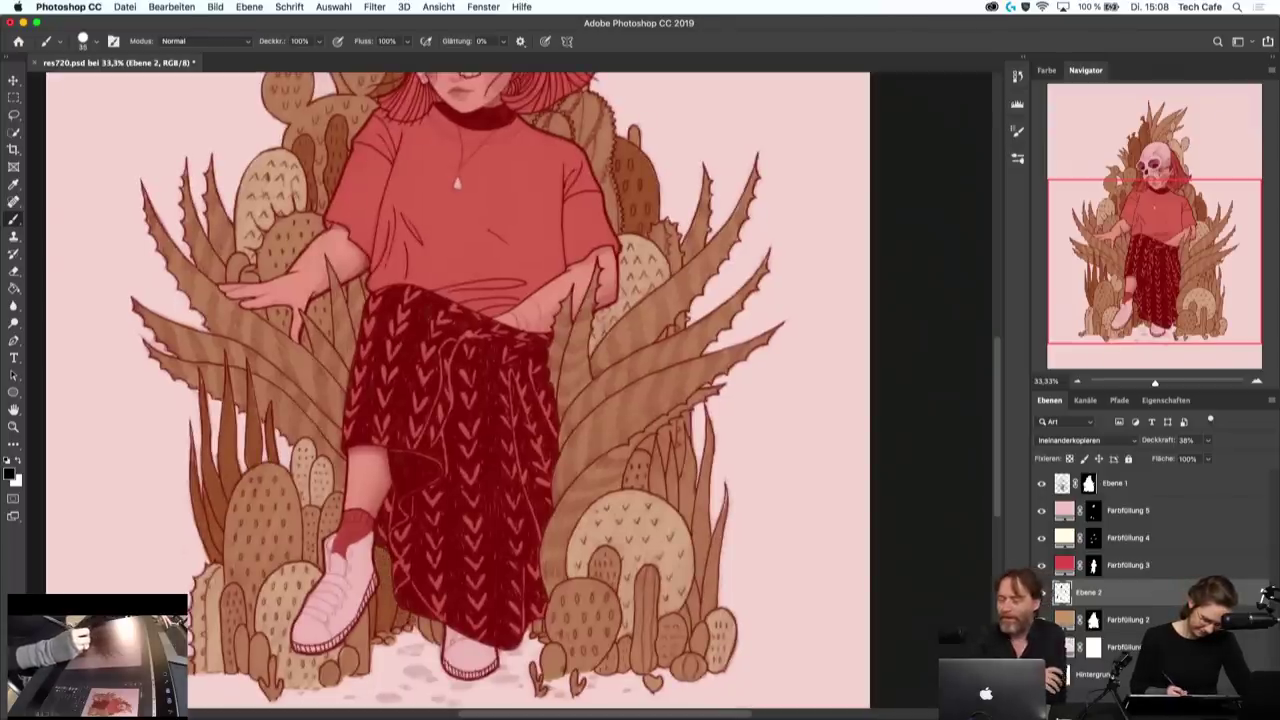
left_click_drag(426, 626, 438, 644)
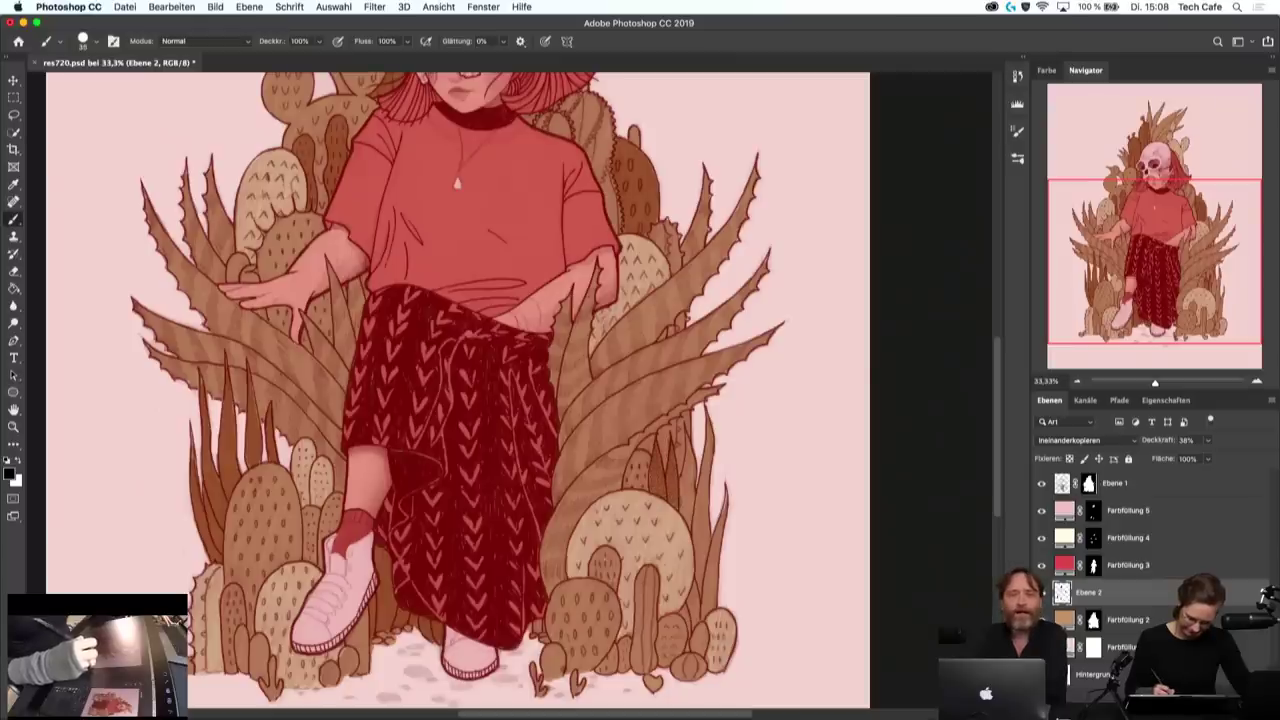
mouse_move(689, 434)
left_mouse_down()
mouse_move(692, 536)
mouse_move(716, 416)
left_mouse_up()
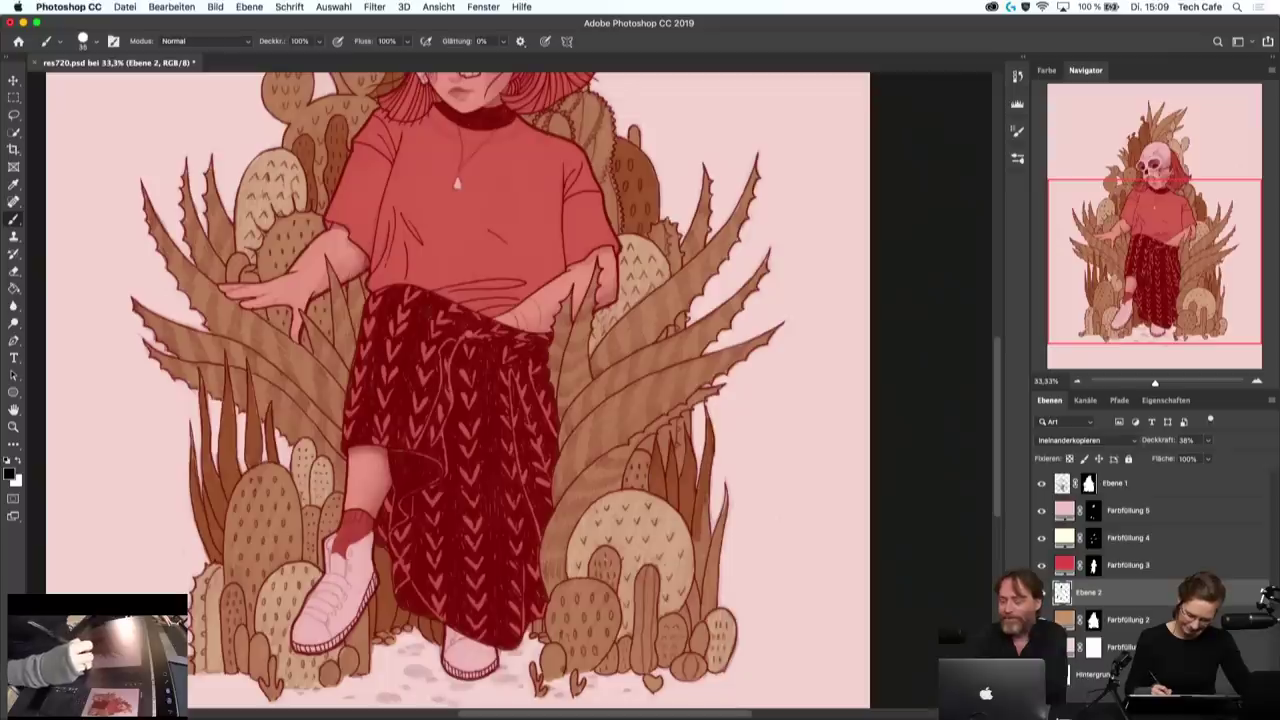
left_click_drag(710, 496, 703, 588)
left_click_drag(699, 542, 699, 590)
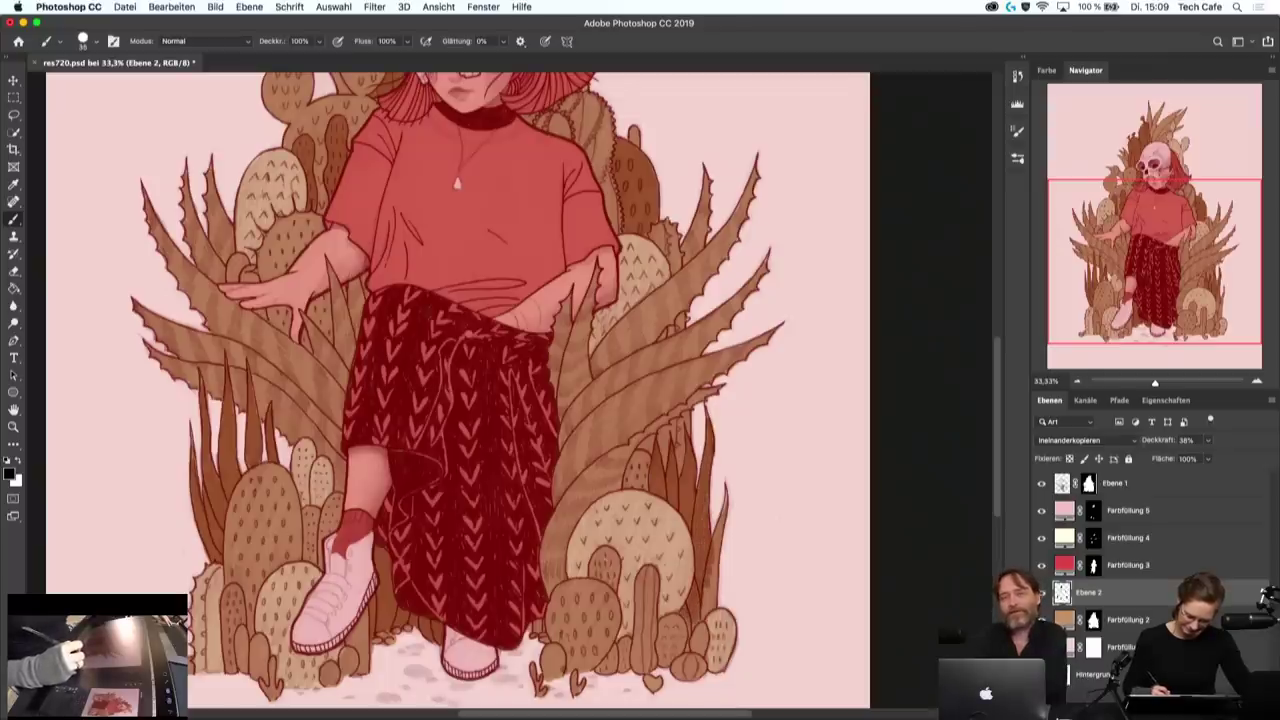
left_click_drag(711, 607, 716, 539)
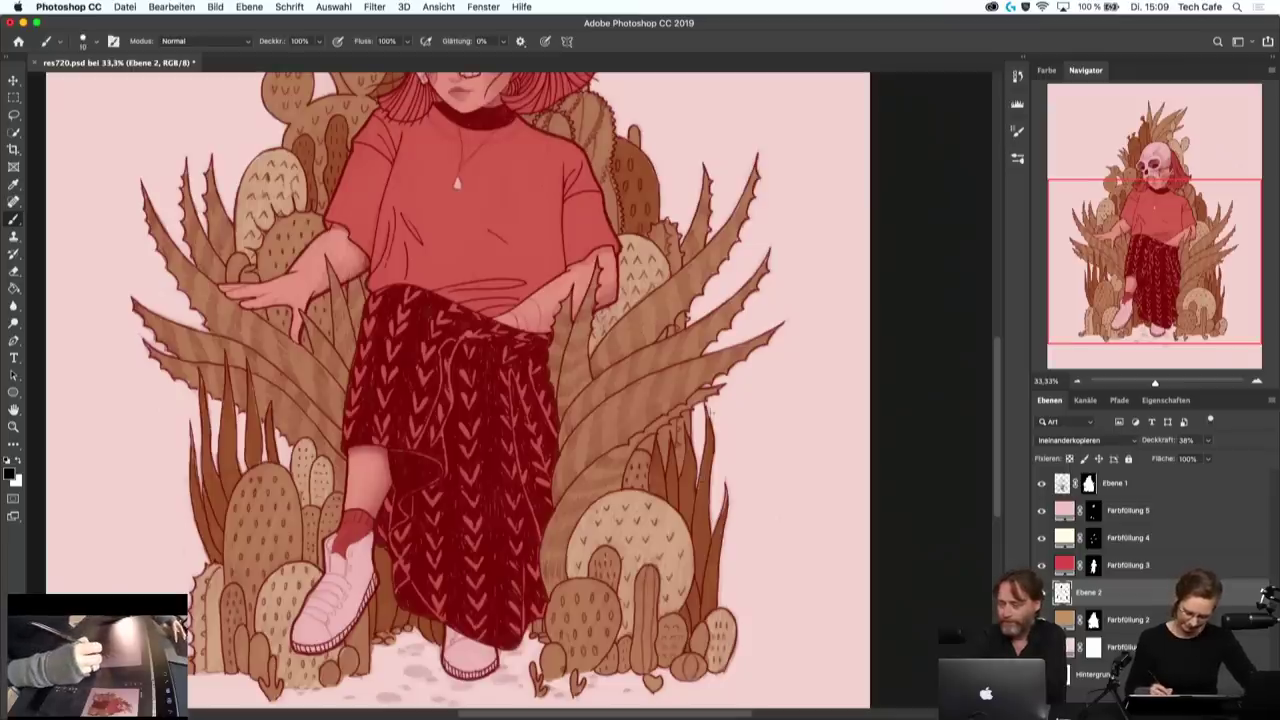
key("bracketright")
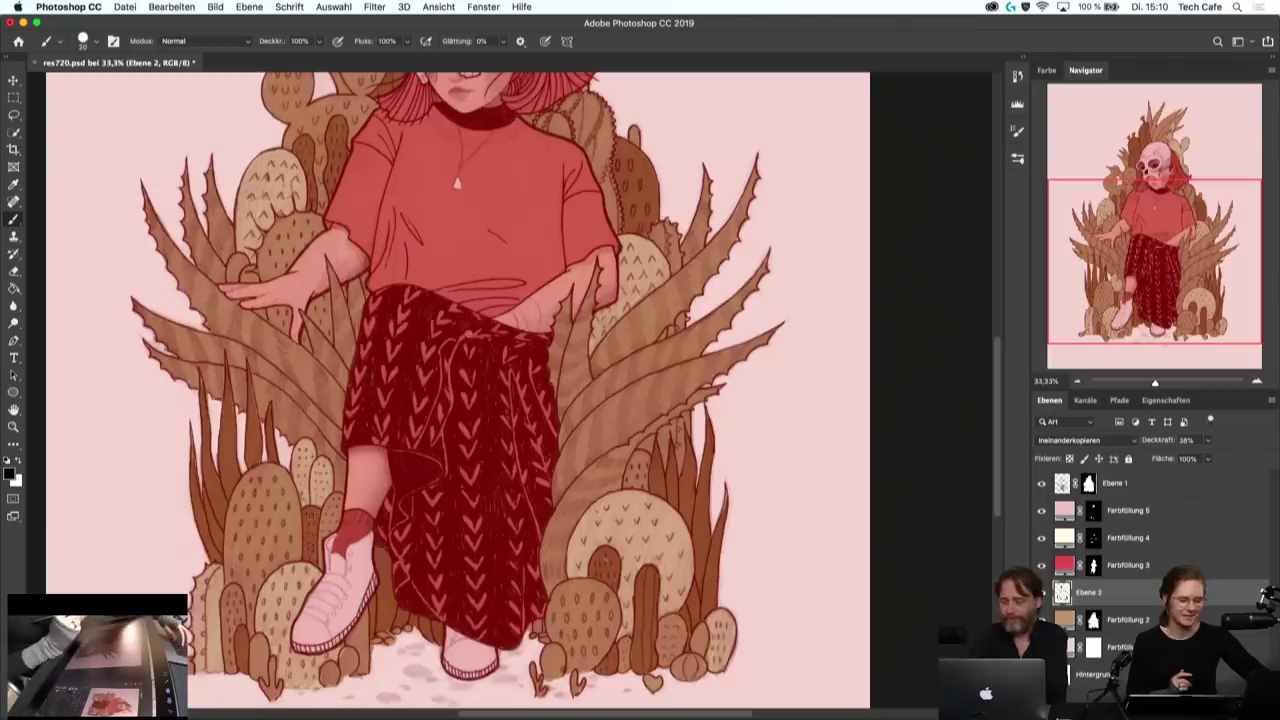
key("ctrl+minus")
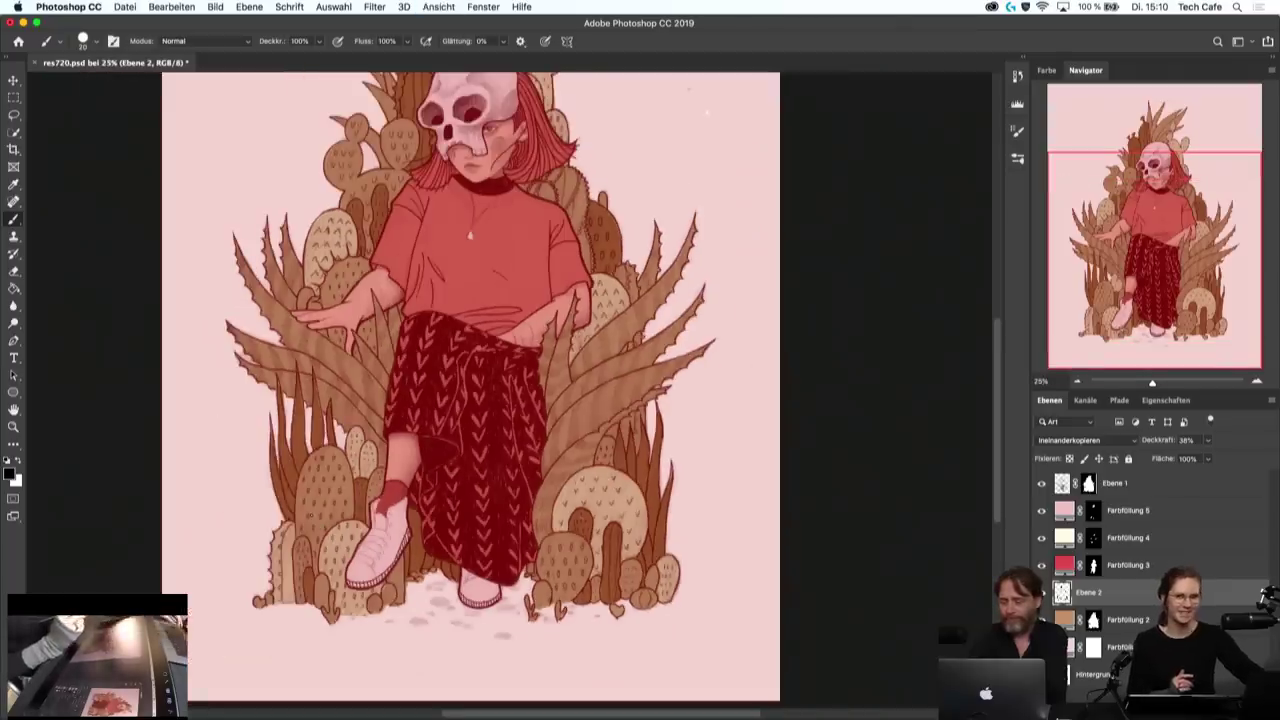
left_click_drag(533, 380, 512, 530)
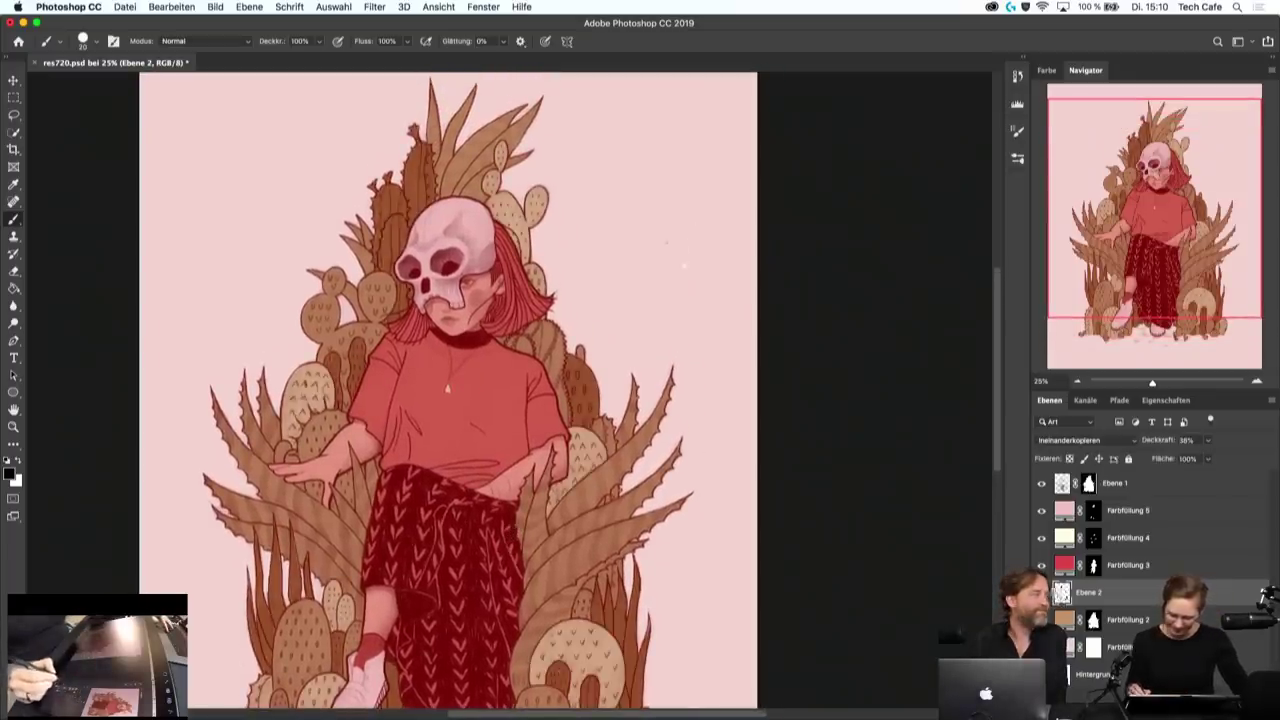
left_click(14, 272)
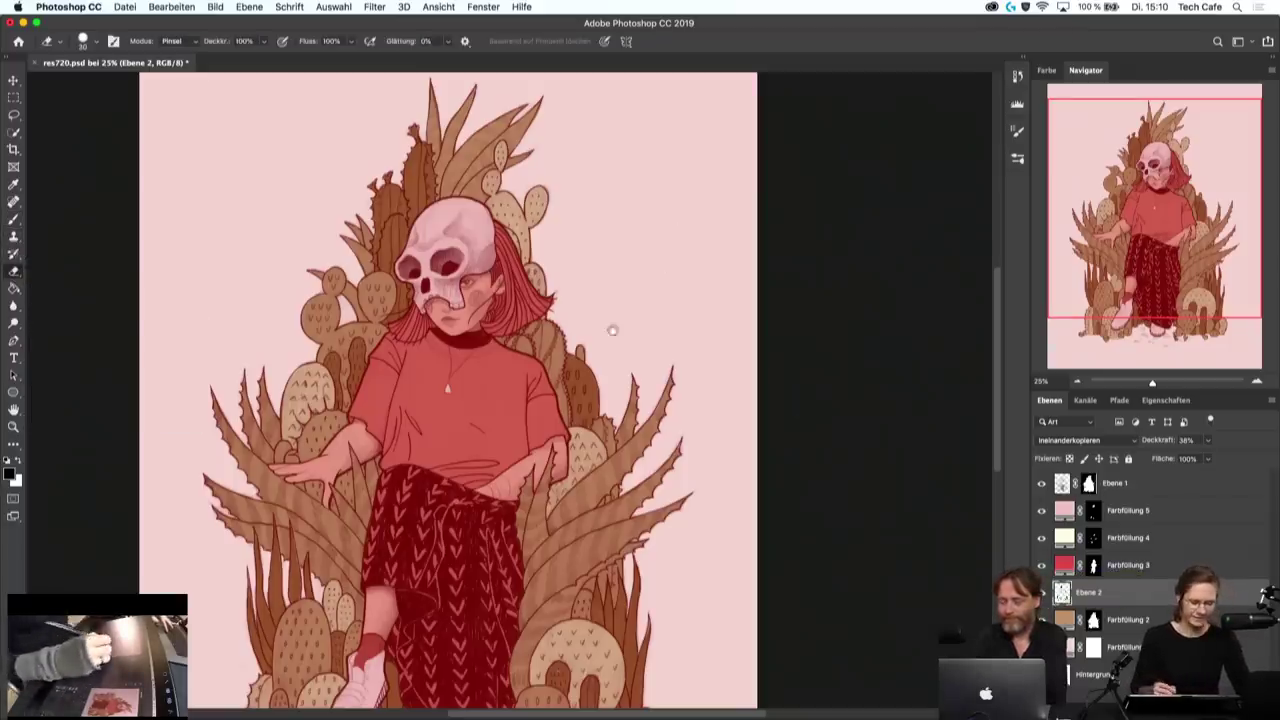
left_click_drag(612, 330, 676, 245)
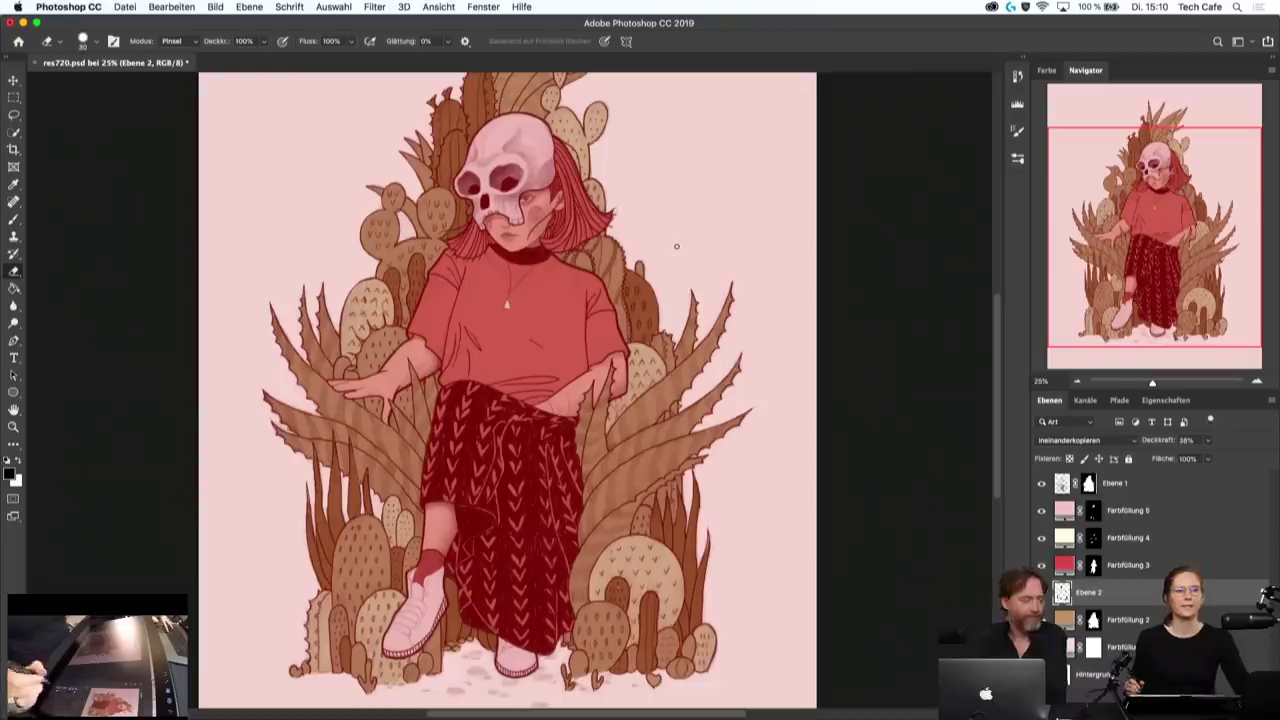
left_click(1150, 512)
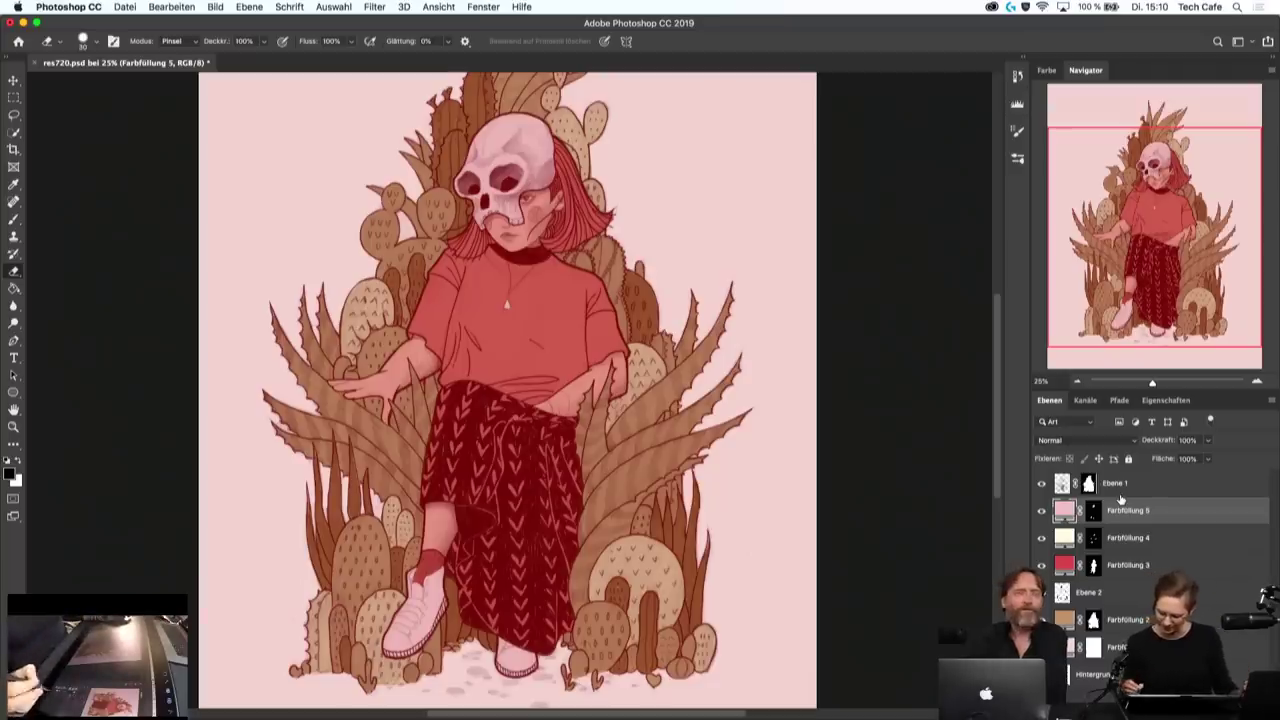
left_click(1120, 593)
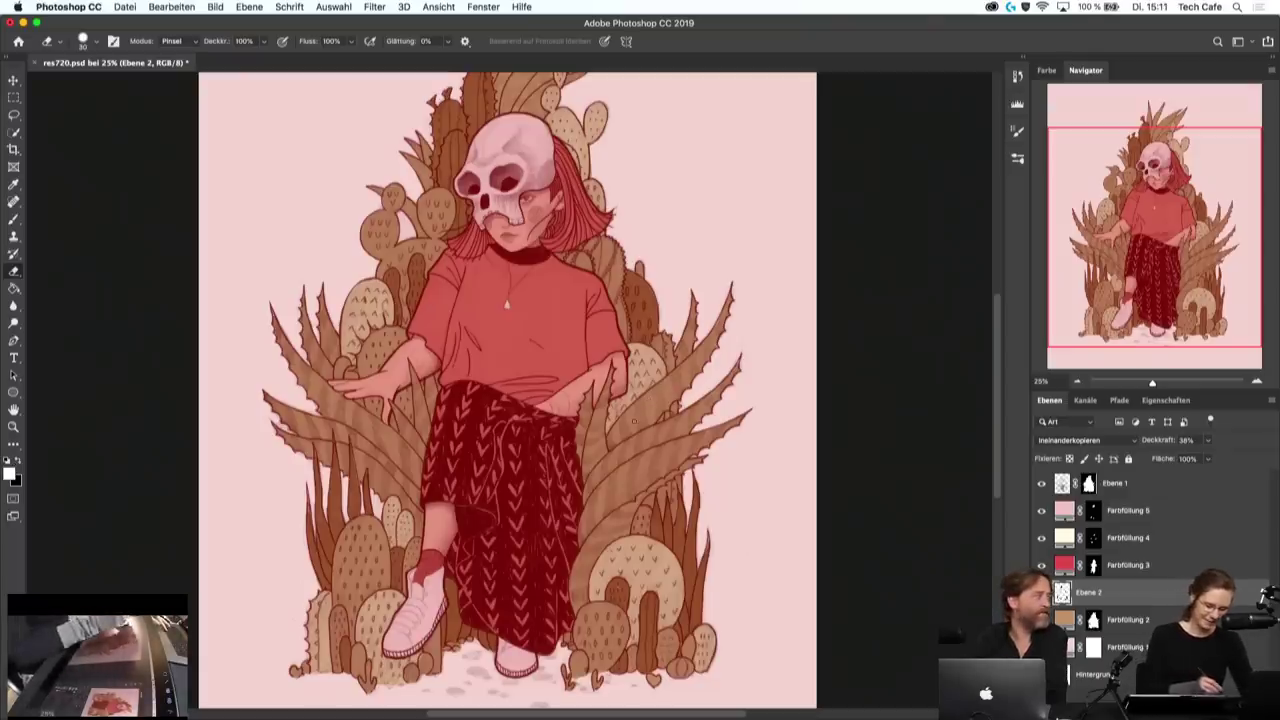
- Undo a test brush stroke, zoom in, and erase light stripes from the right agave leaf
key("b")
left_click_drag(612, 452, 803, 498)
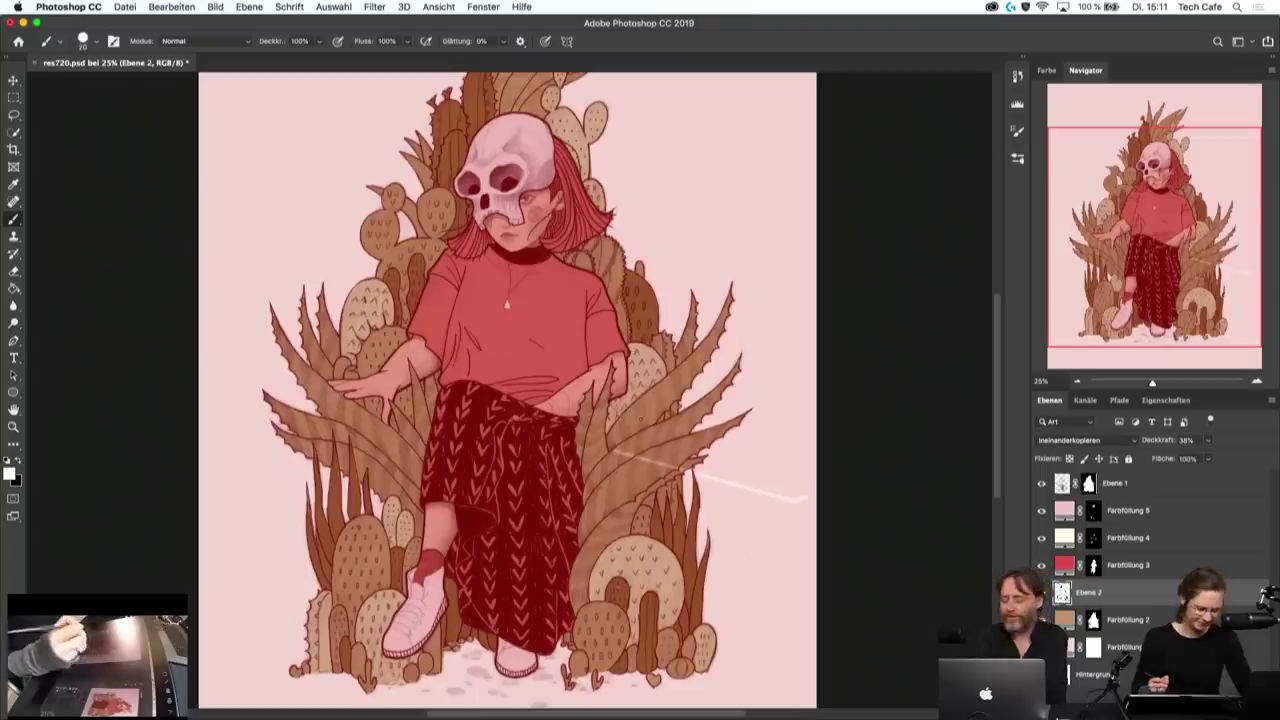
key("ctrl+z")
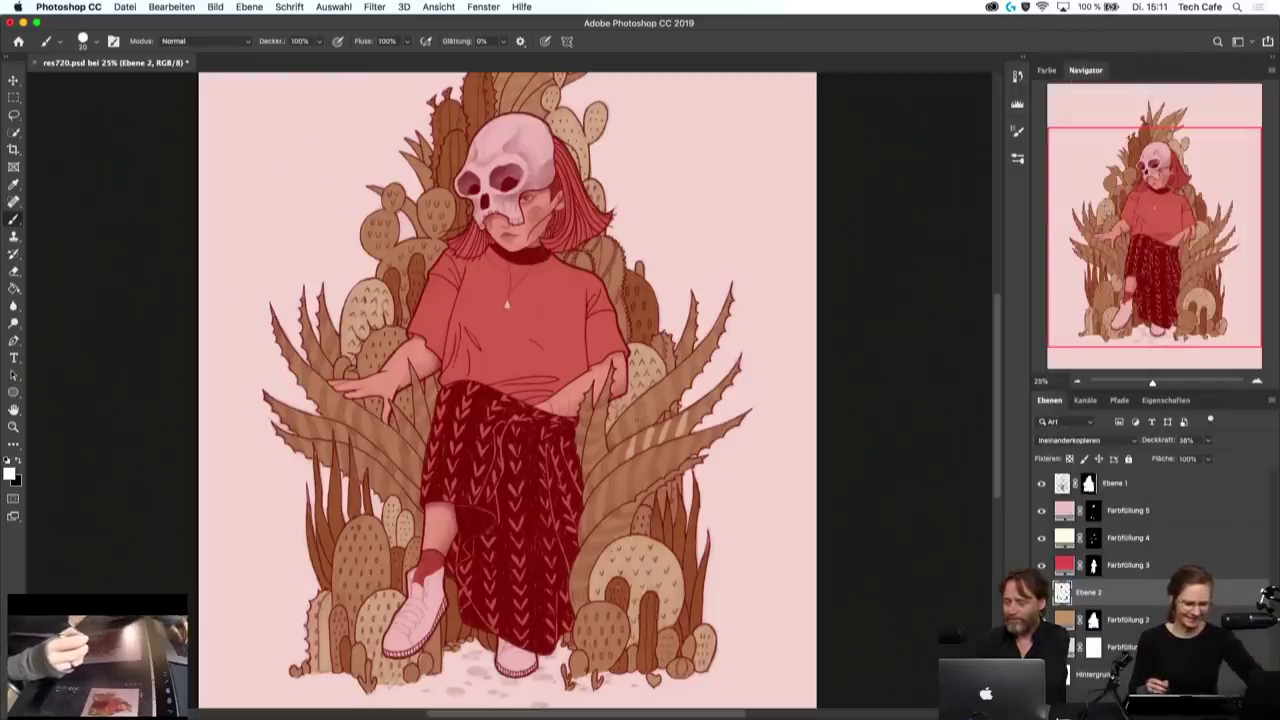
key("super+plus")
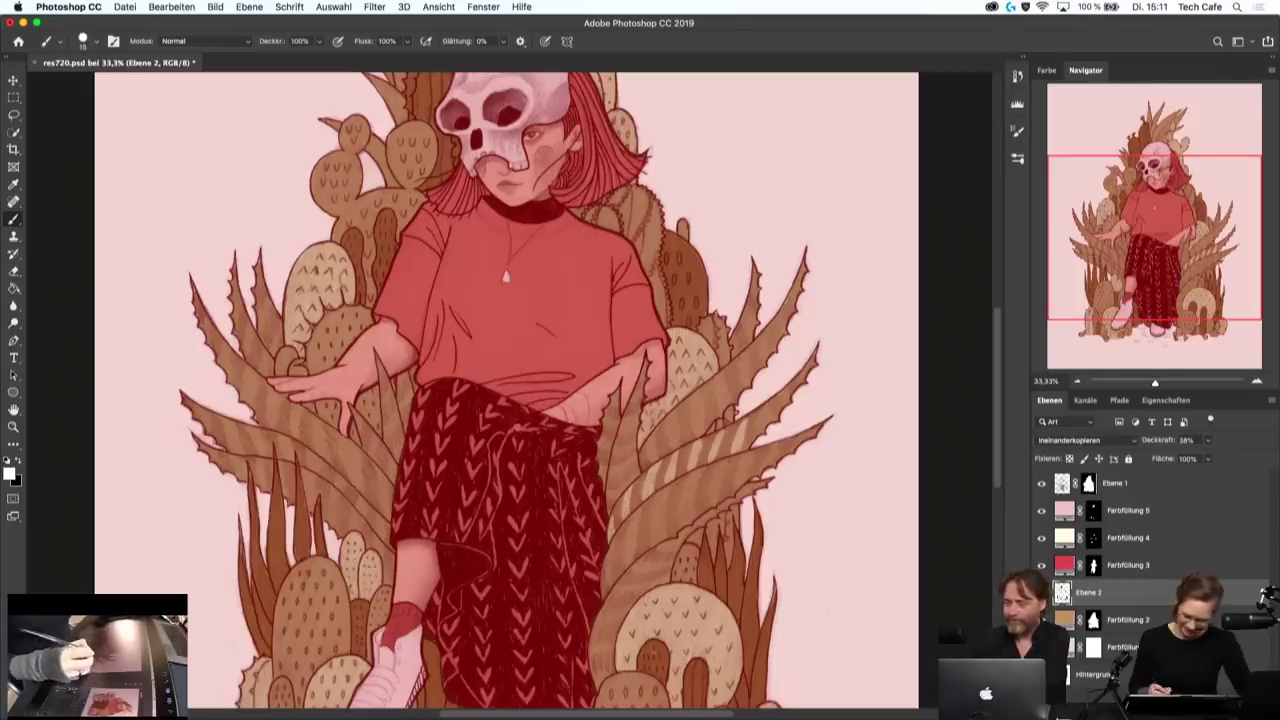
scroll(754, 429, "up", 2)
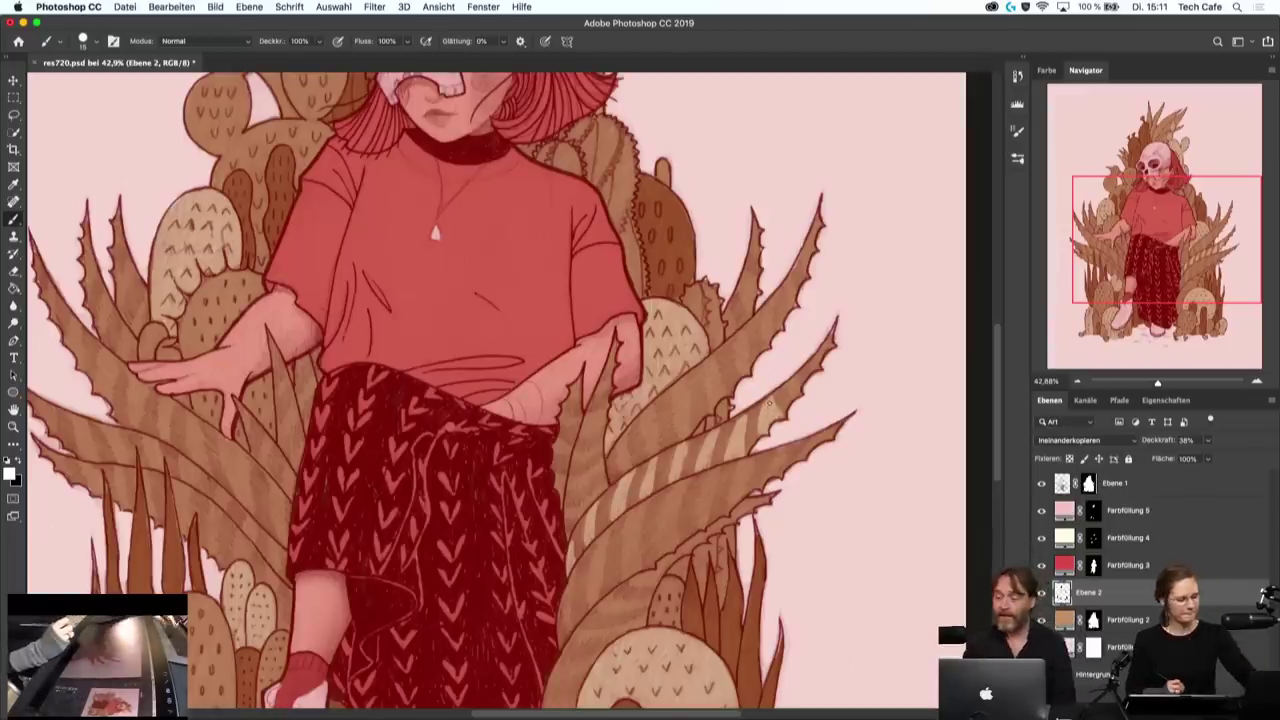
key("ctrl+z")
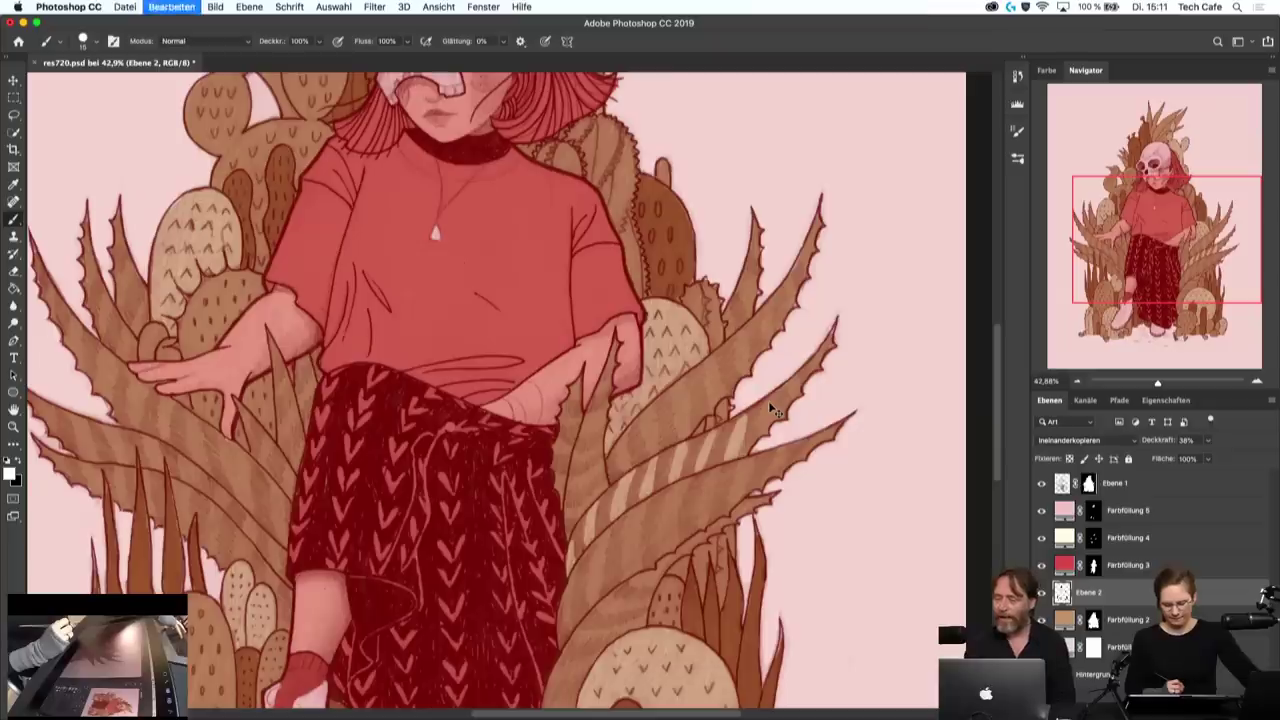
key("e")
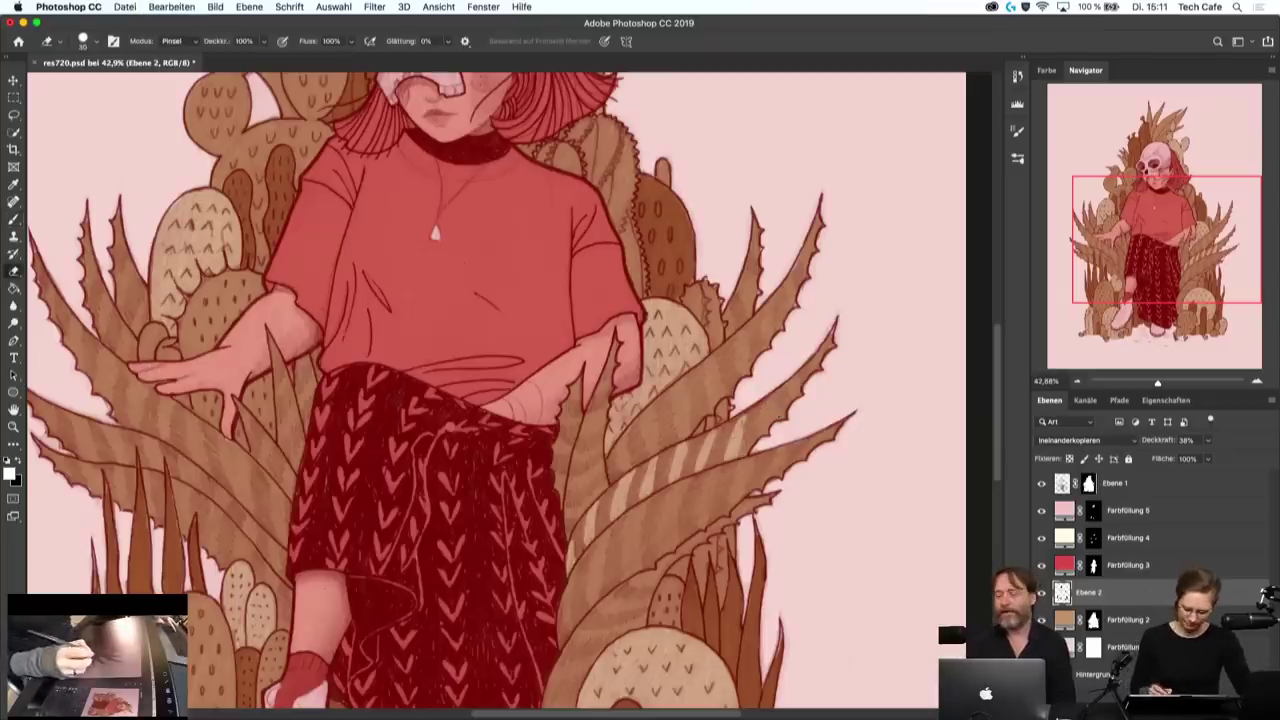
mouse_move(735, 442)
left_mouse_down()
mouse_move(732, 456)
mouse_move(675, 474)
mouse_move(652, 466)
mouse_move(594, 514)
left_mouse_up()
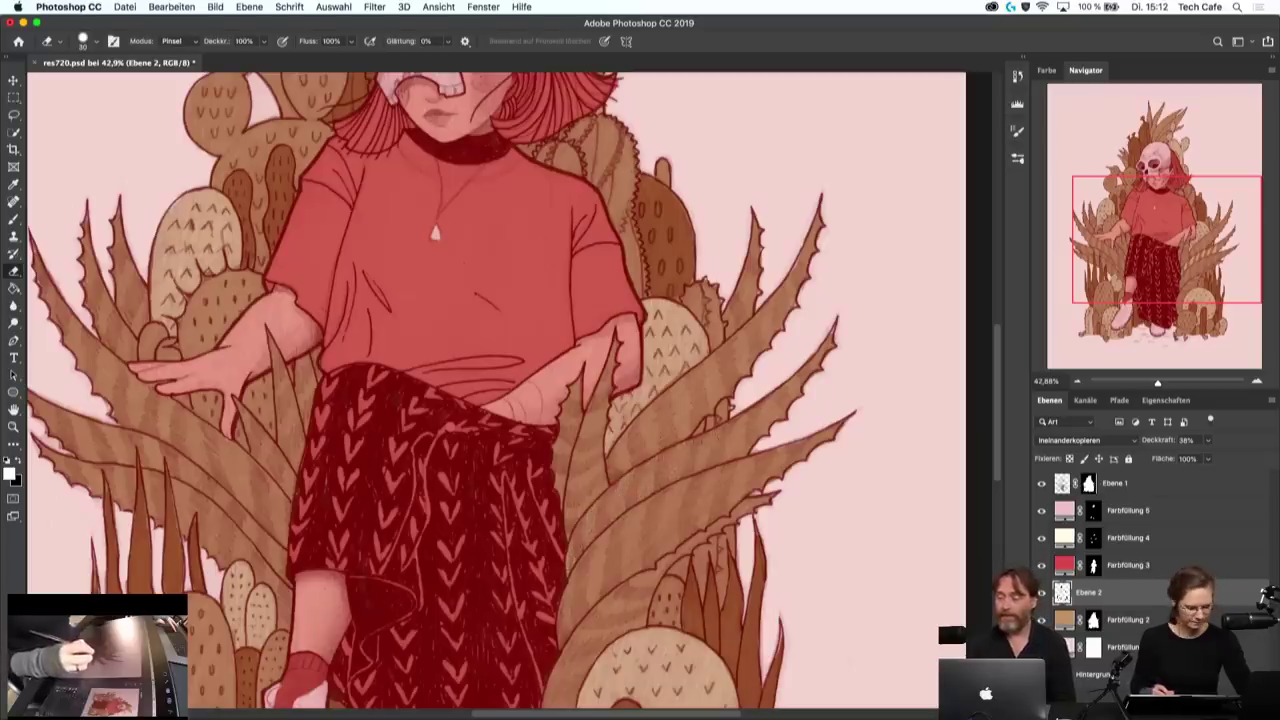
- Zoom out to the whole illustration and sample a red from the artwork as the brush colour
key("ctrl+minus")
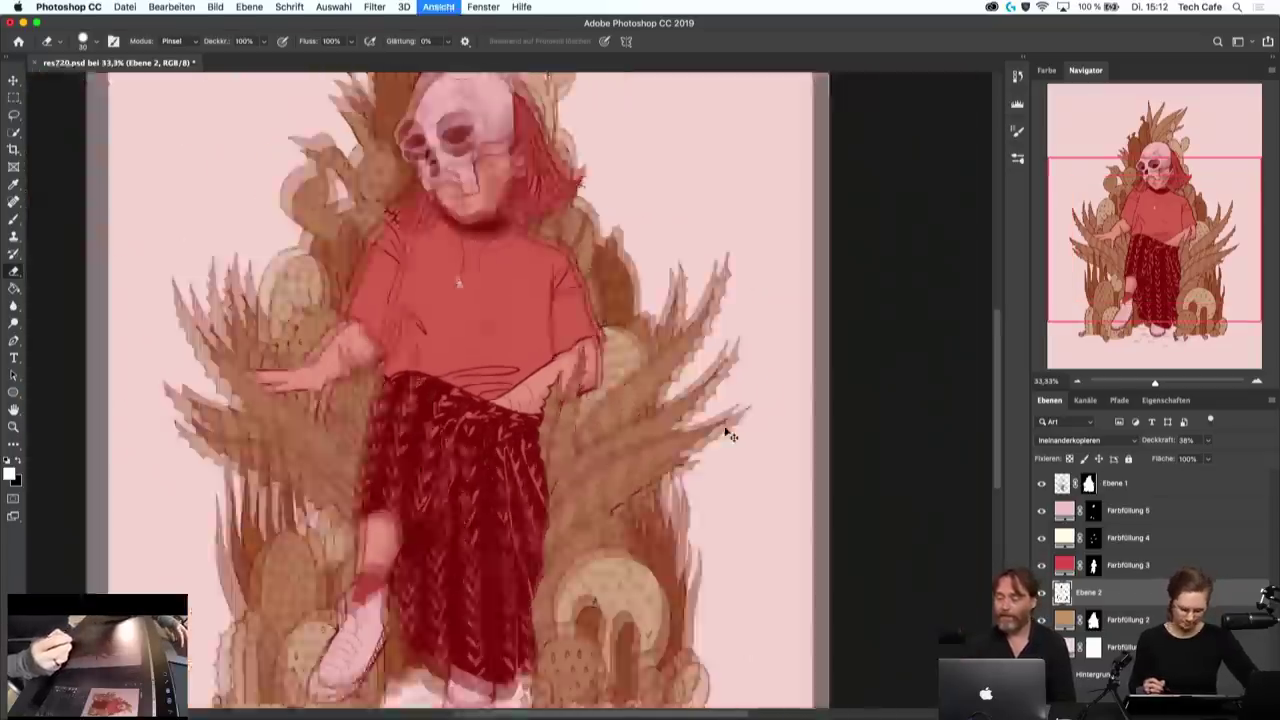
key("ctrl+minus")
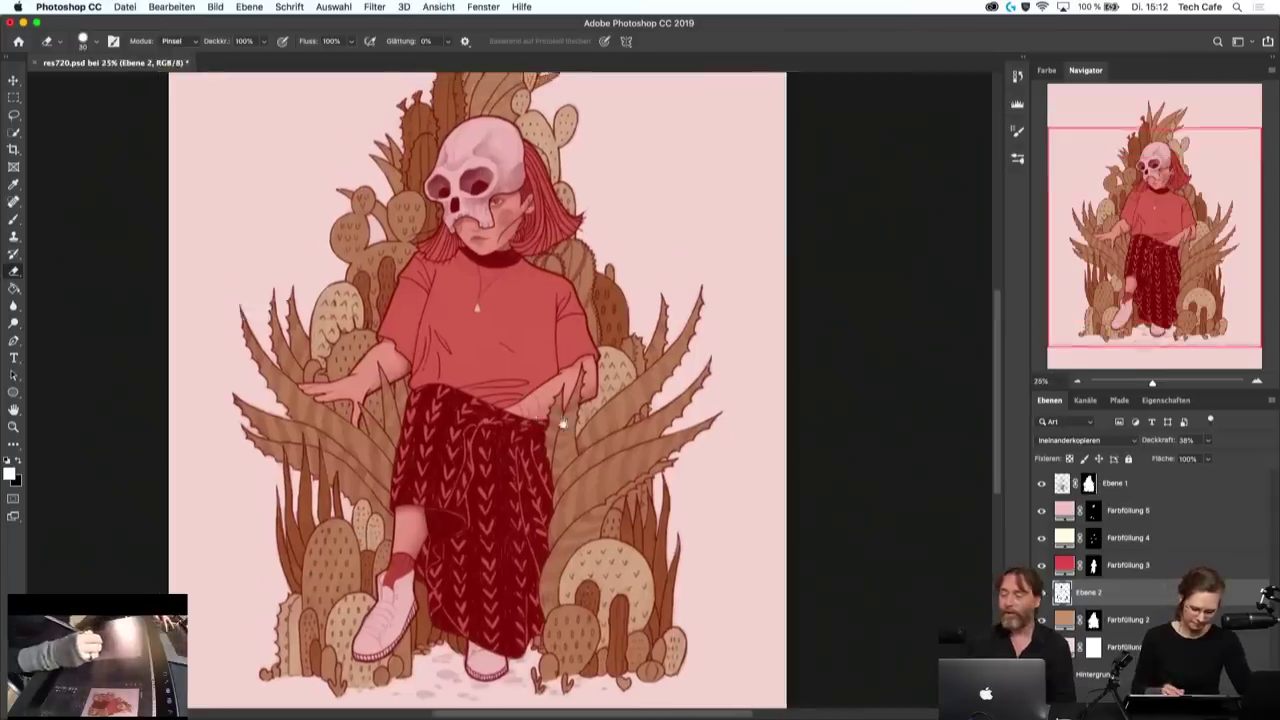
scroll(562, 424, "left", 3)
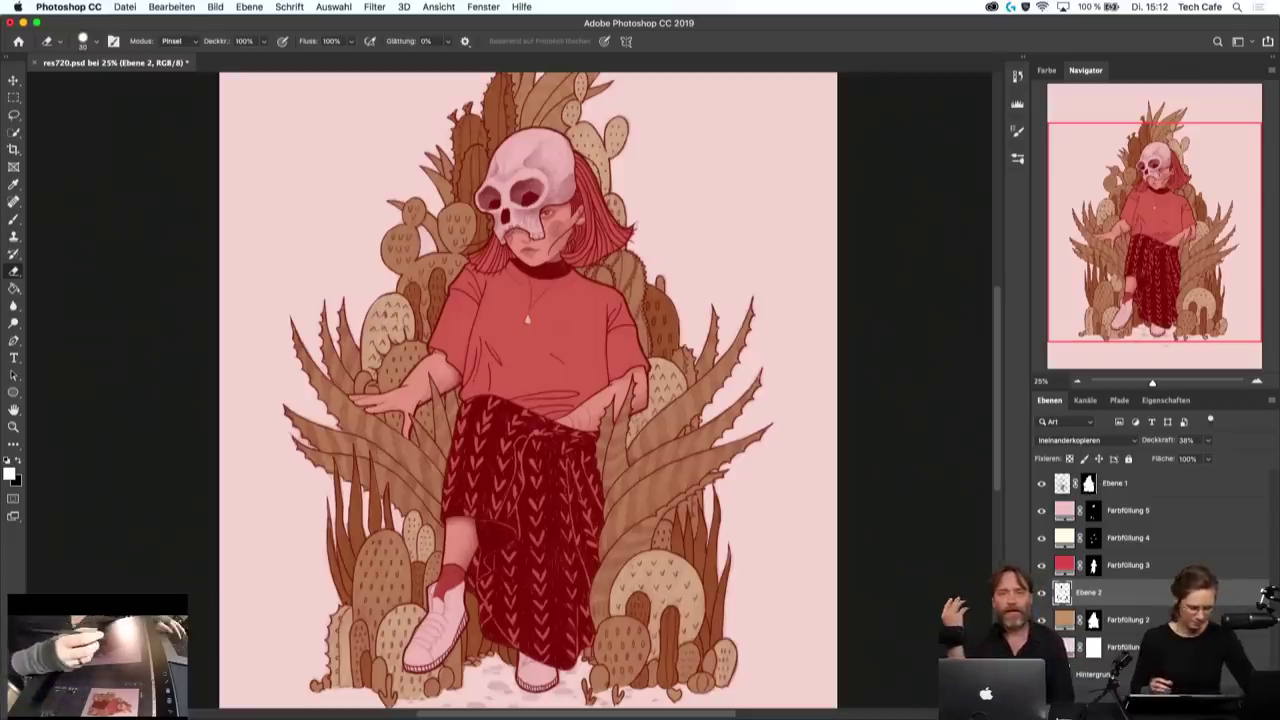
key("i")
left_click(592, 343)
key("e")
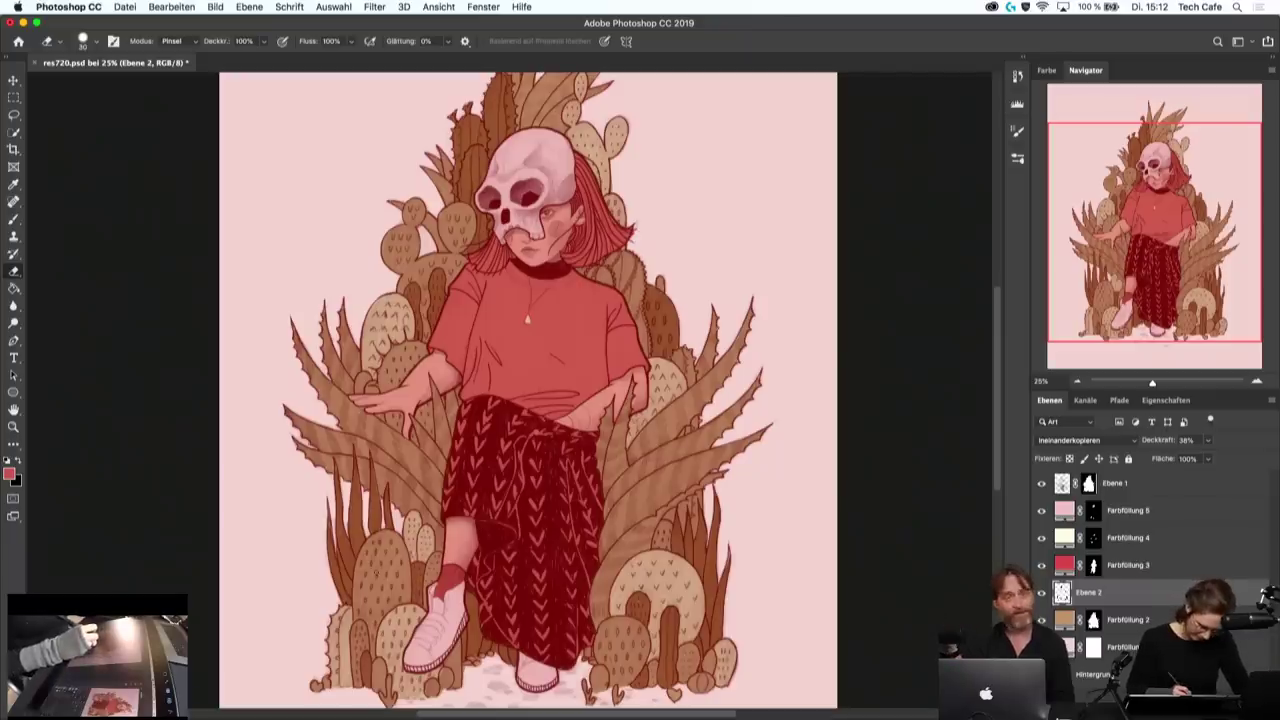
key("b")
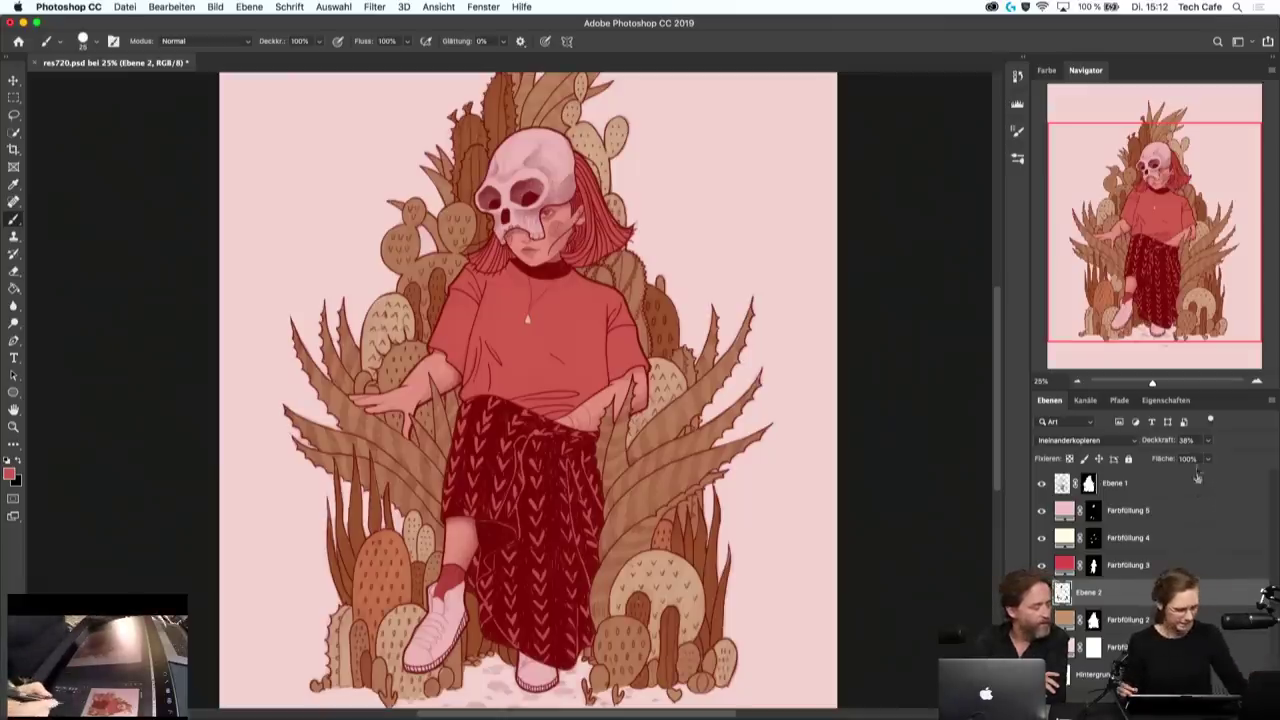
- Give Farbfüllung 5 and Farbfüllung 4 orange colour labels, correcting a mistaken blue label
left_click(1201, 514)
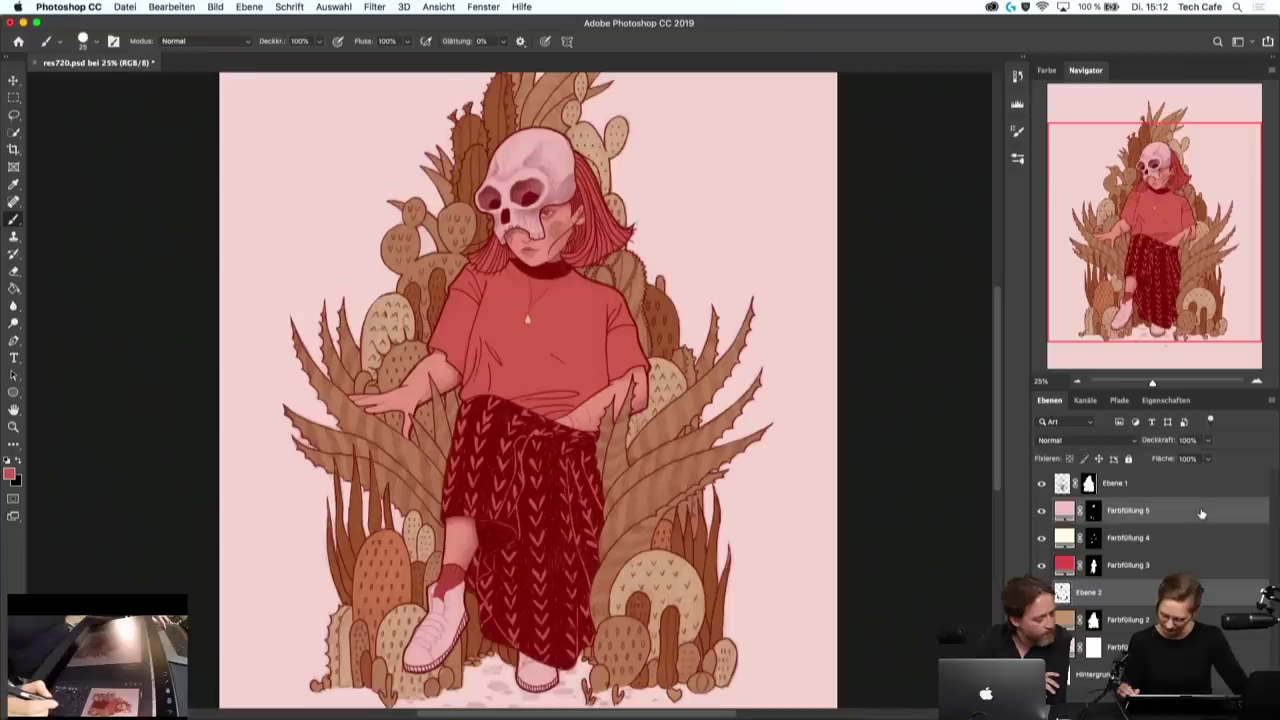
left_click(1207, 516, "ctrl")
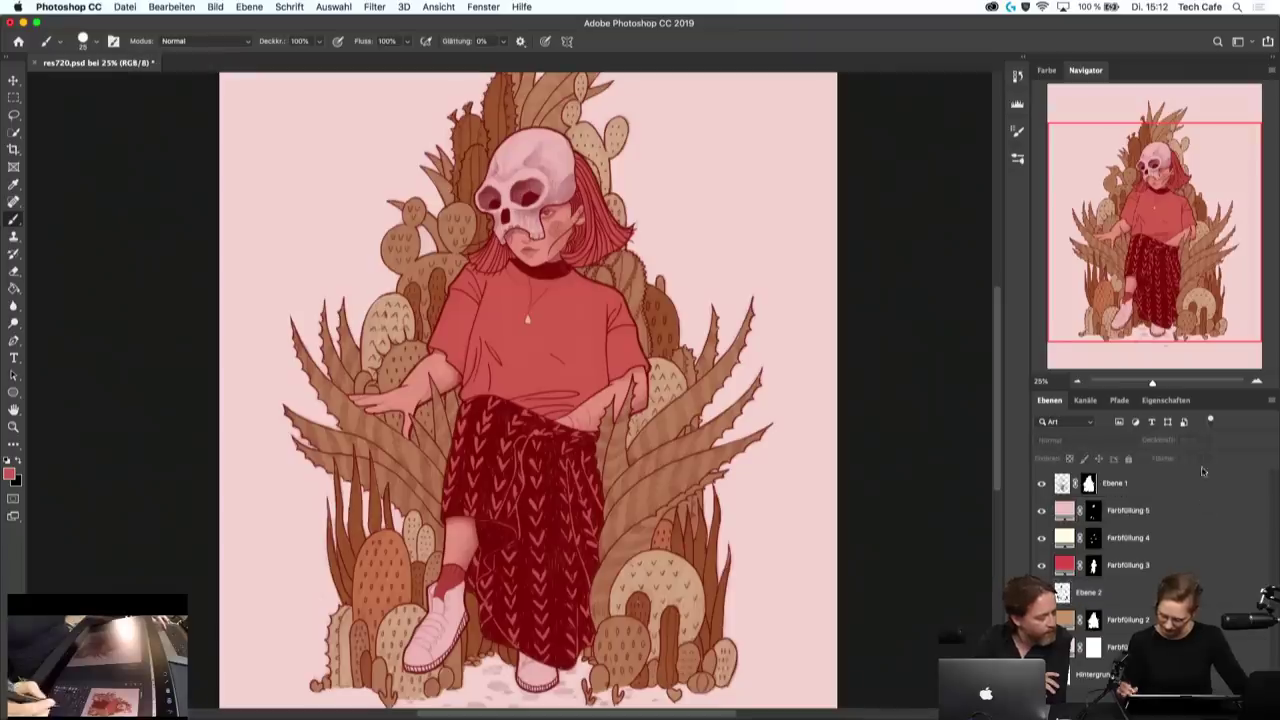
right_click(1208, 516)
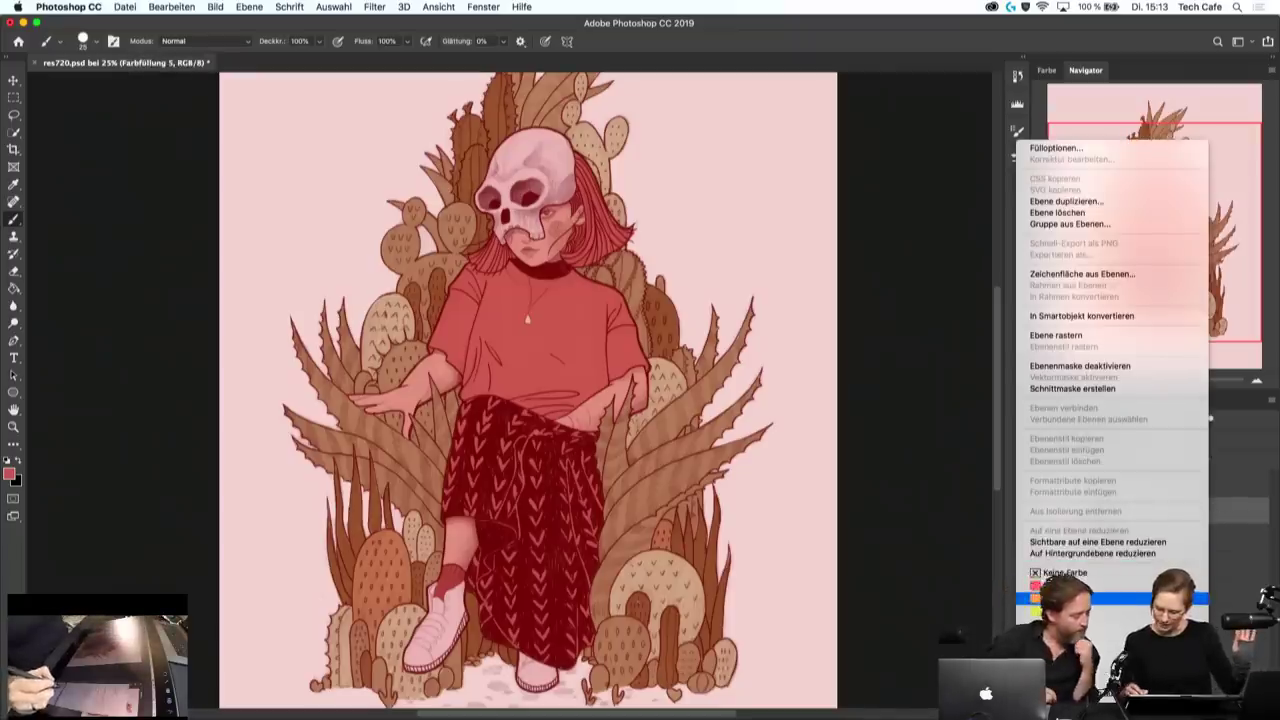
left_click(1100, 598)
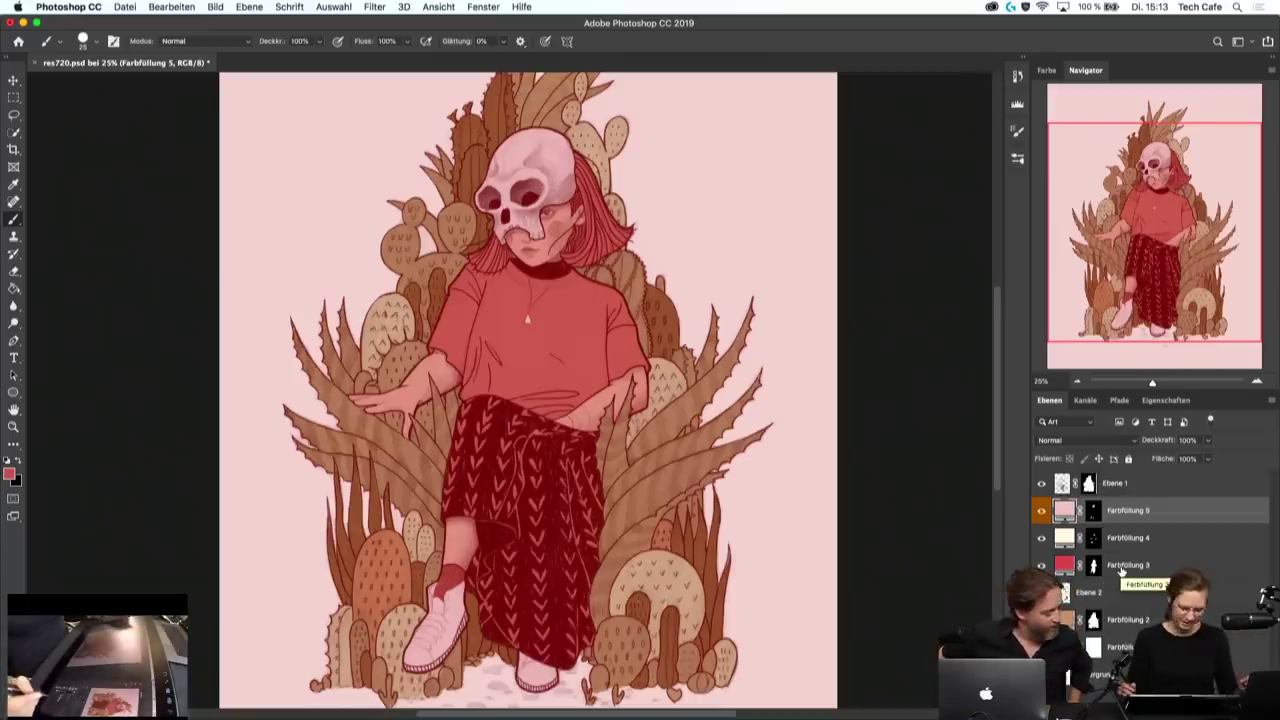
right_click(1189, 538)
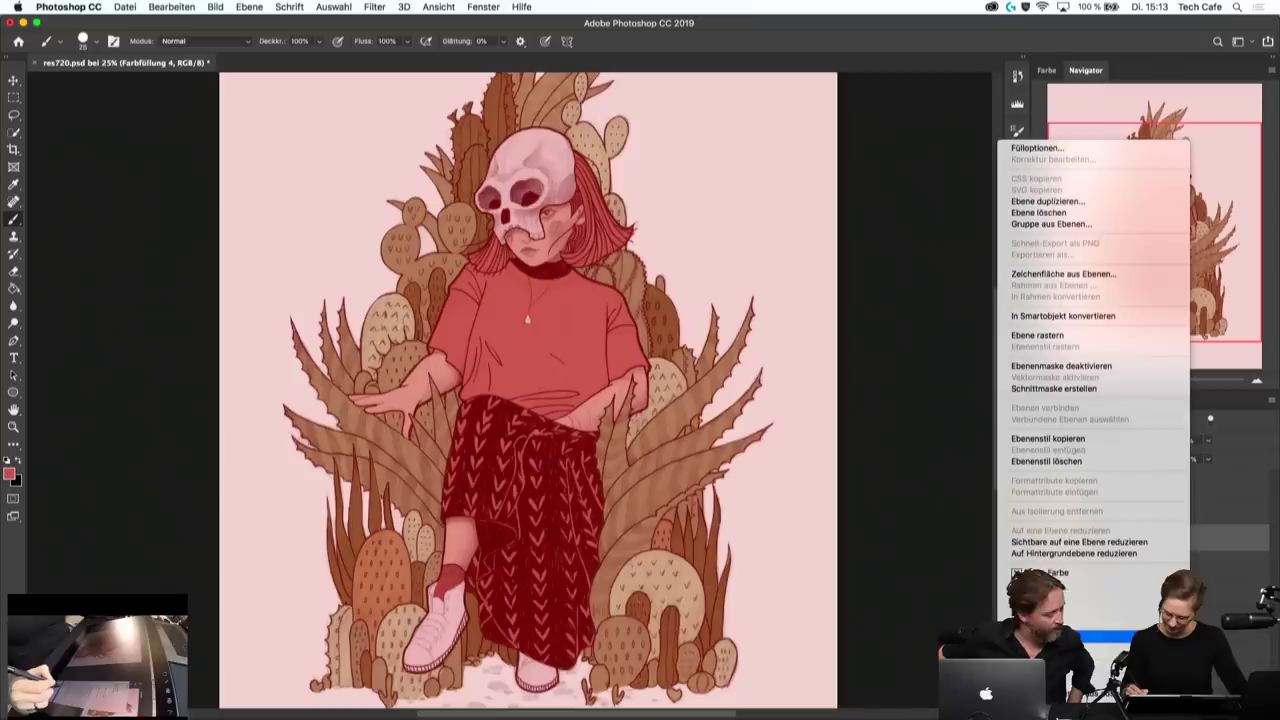
left_click(1105, 637)
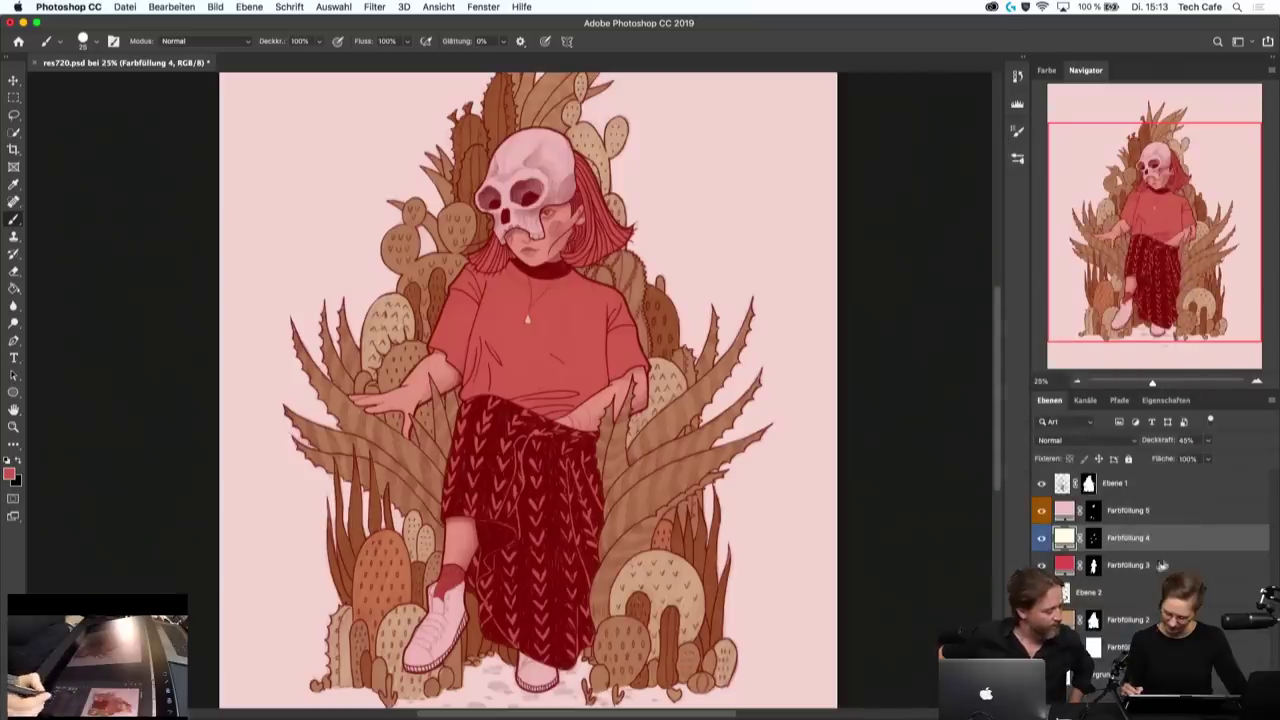
right_click(1200, 541)
left_click(1080, 598)
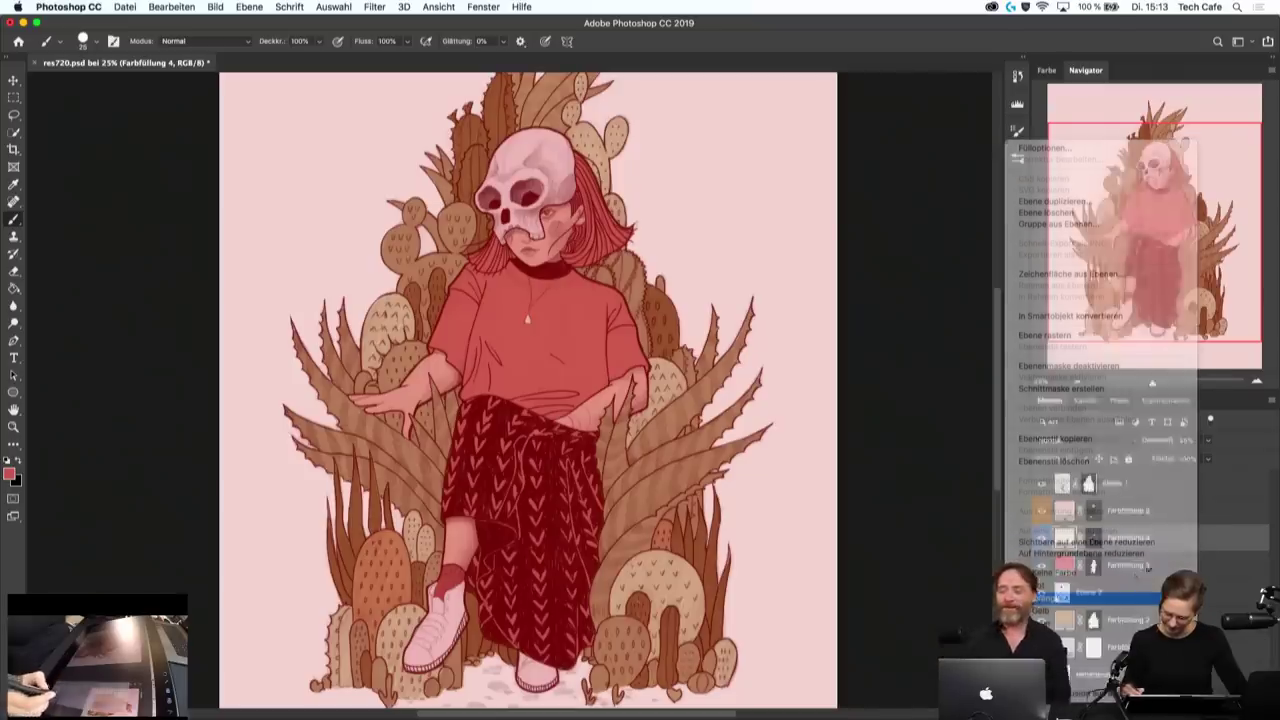
- Label Farbfüllung 3, 2 and 1 orange, then target Ebene 2 again
right_click(1170, 568)
left_click(1048, 598)
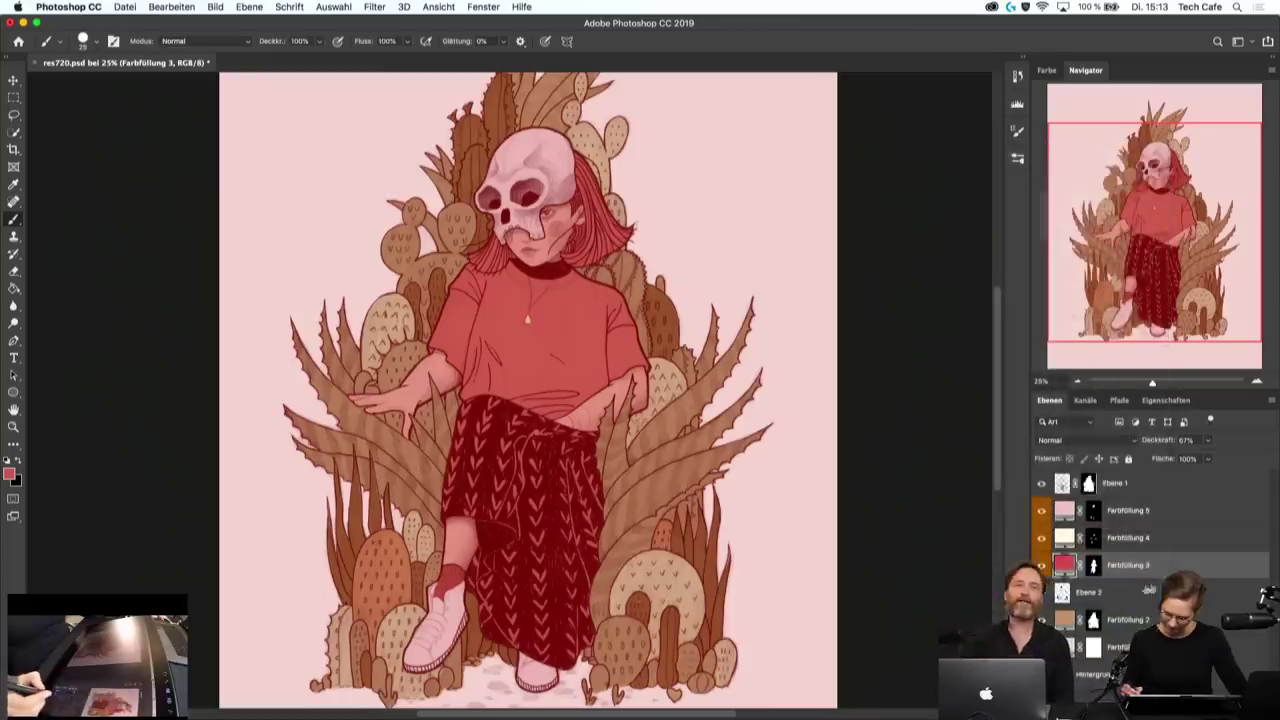
right_click(1180, 595)
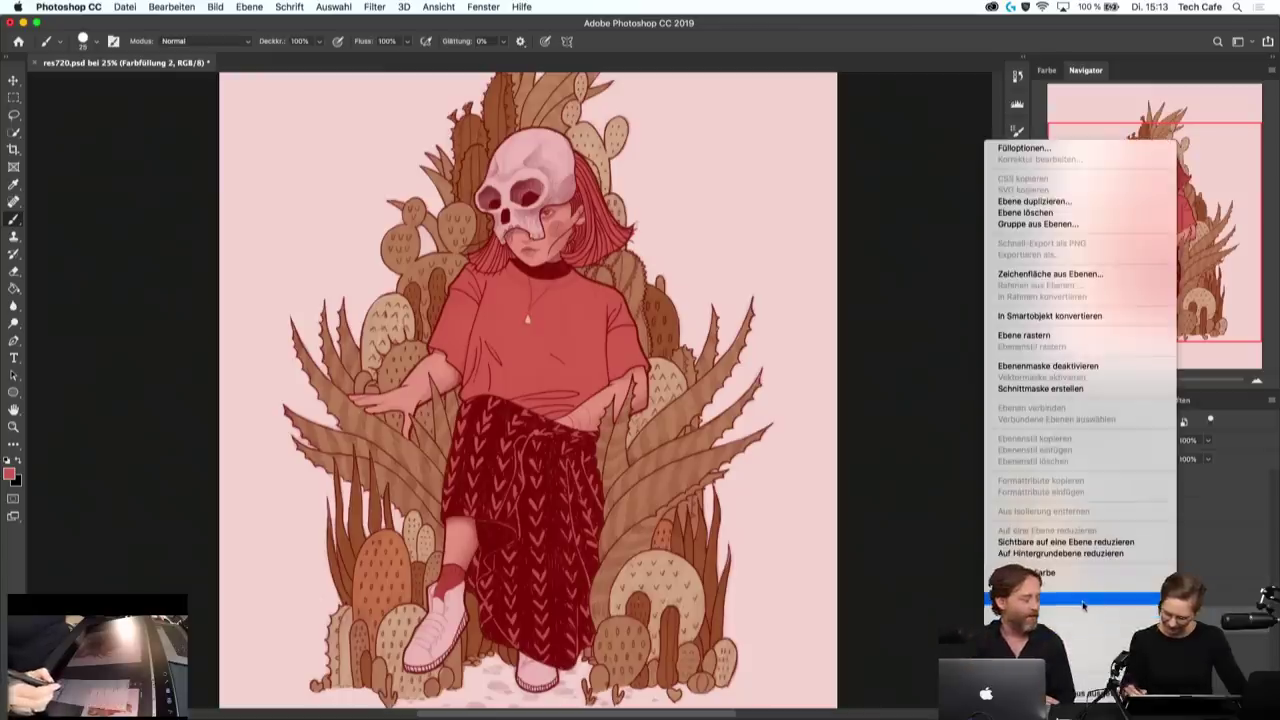
left_click(1048, 610)
right_click(1180, 622)
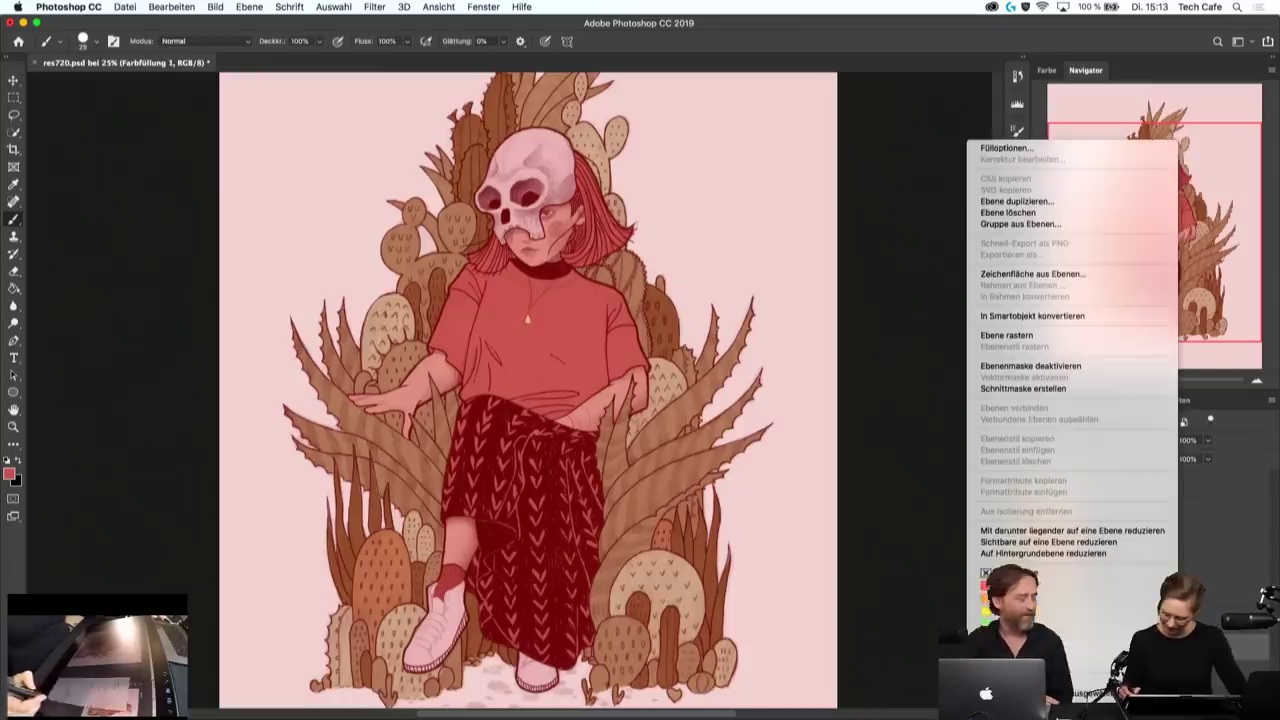
left_click(1048, 598)
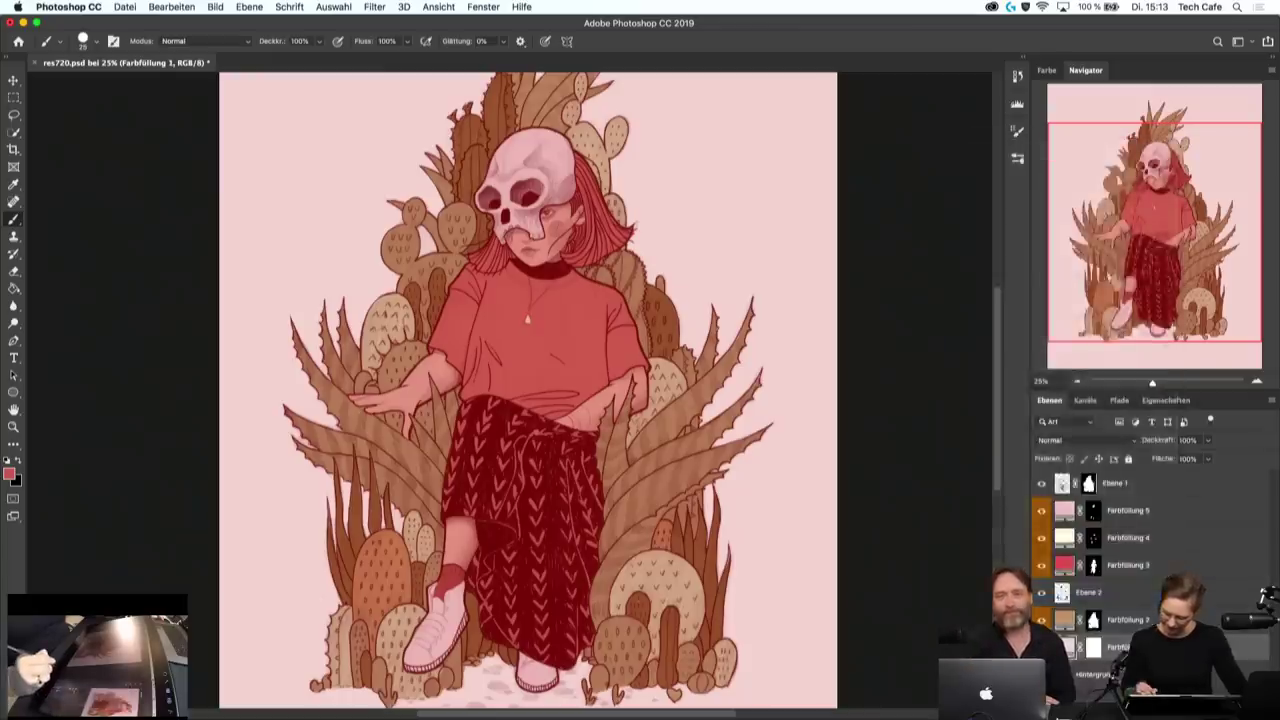
left_click(1120, 592)
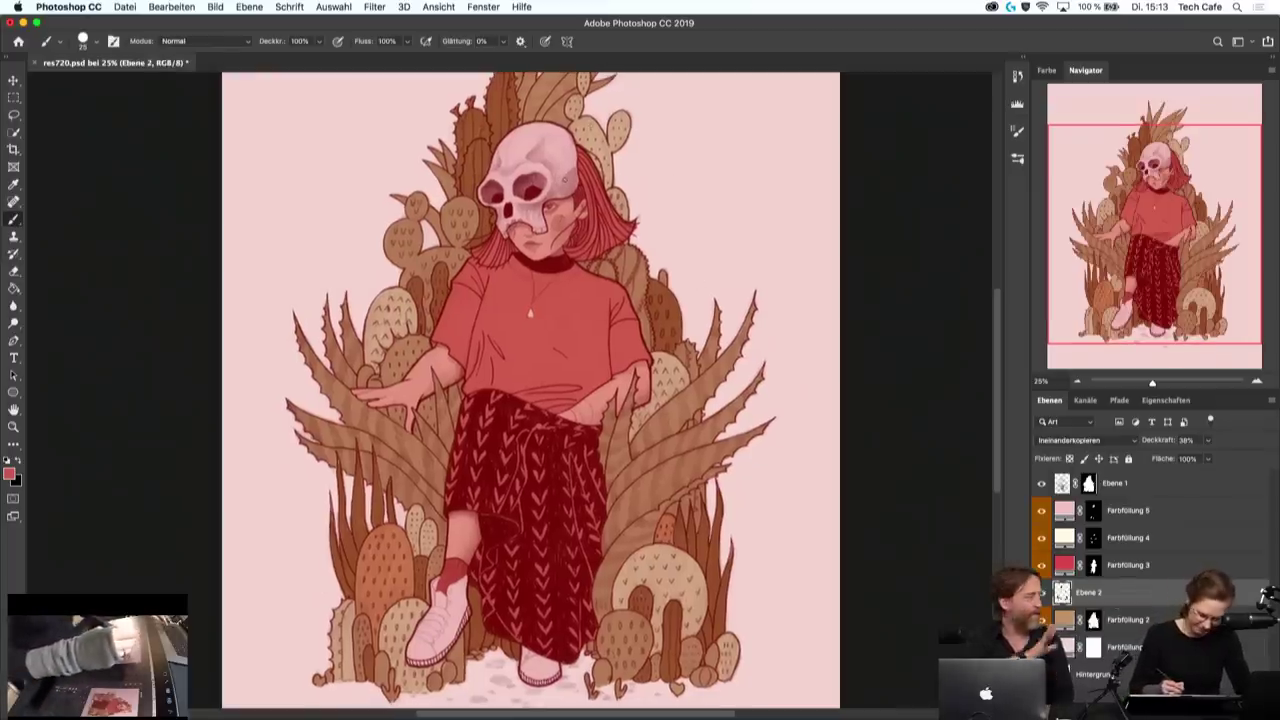
left_click_drag(523, 293, 543, 363)
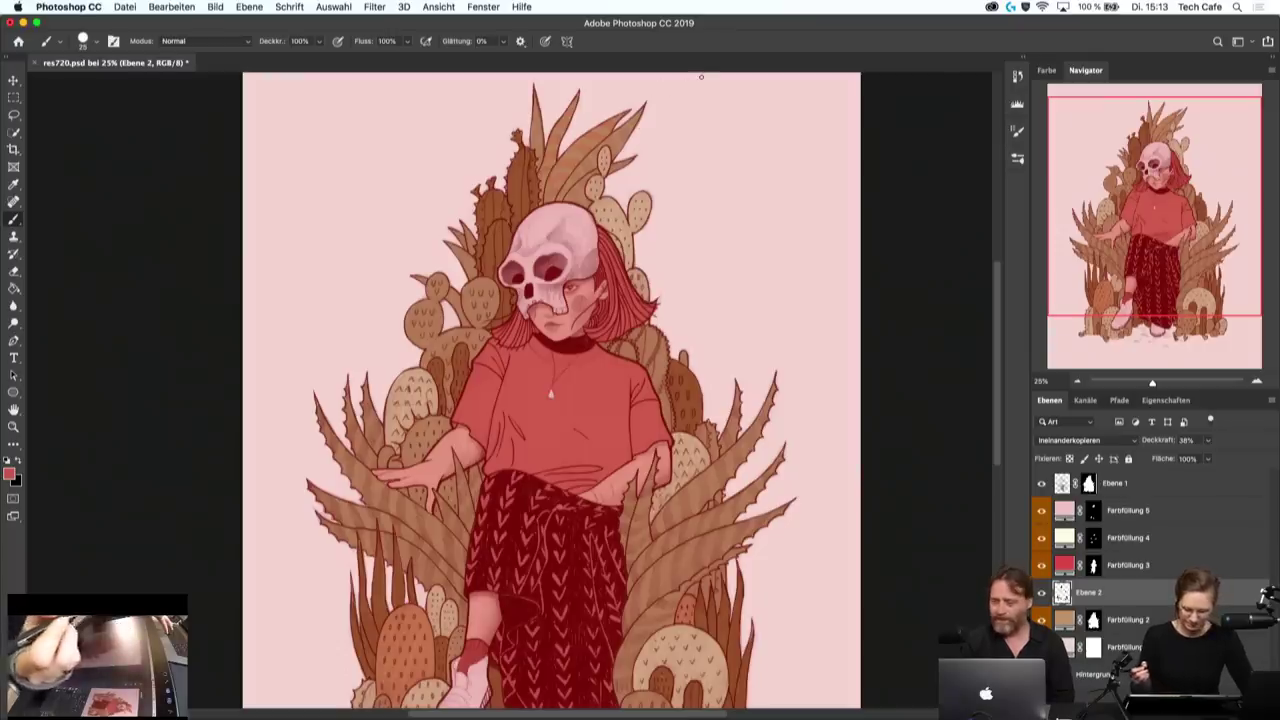
scroll(550, 390, "right", 1)
scroll(530, 390, "right", 1)
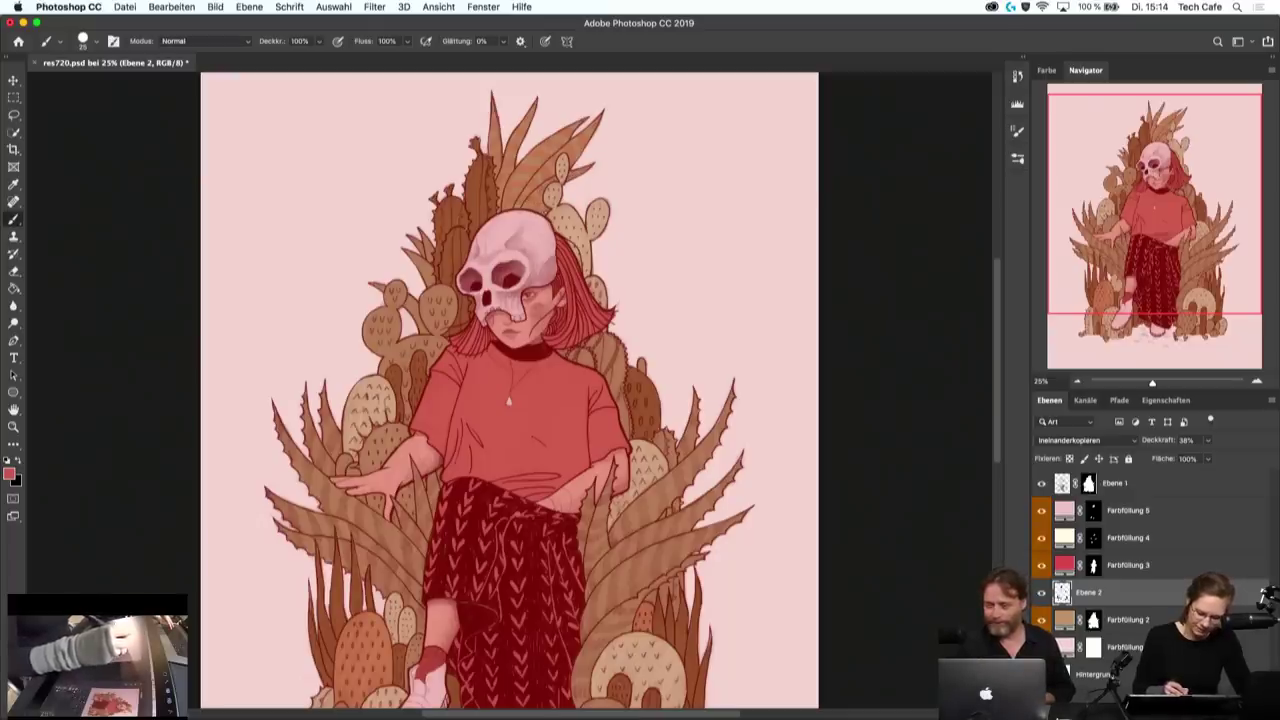
left_click_drag(628, 375, 601, 200)
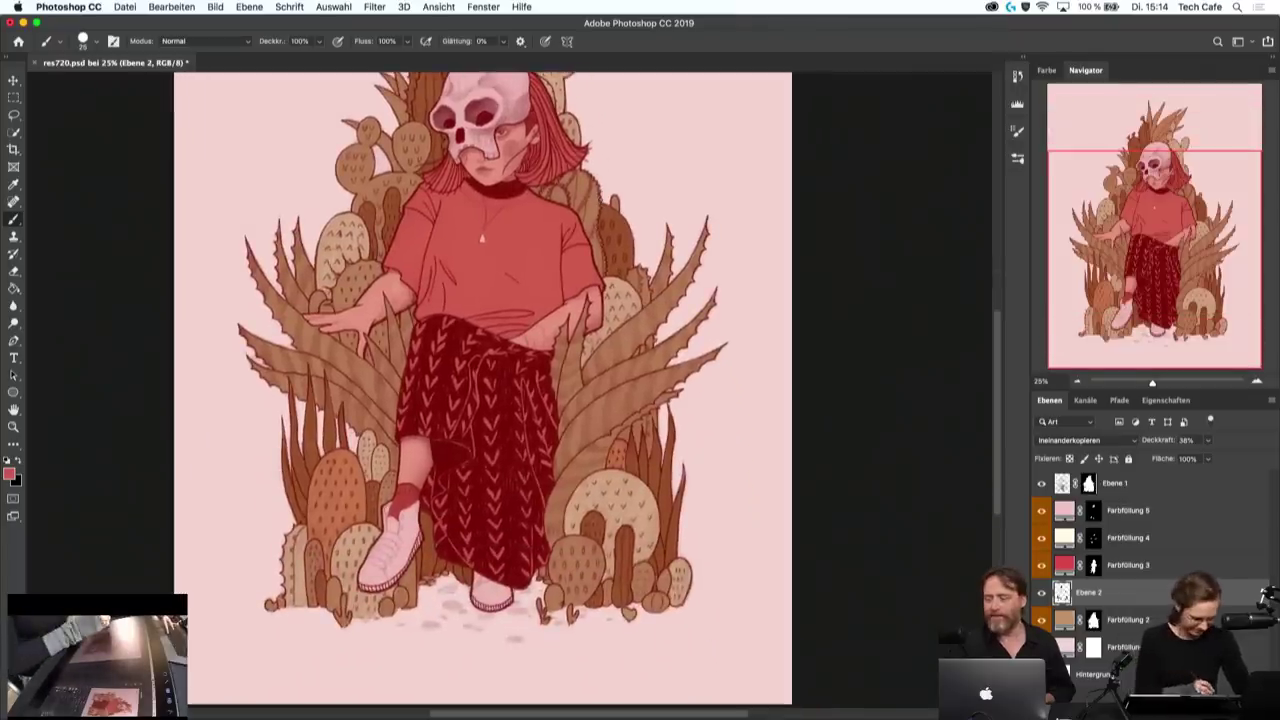
left_click(9, 474)
left_click(643, 243)
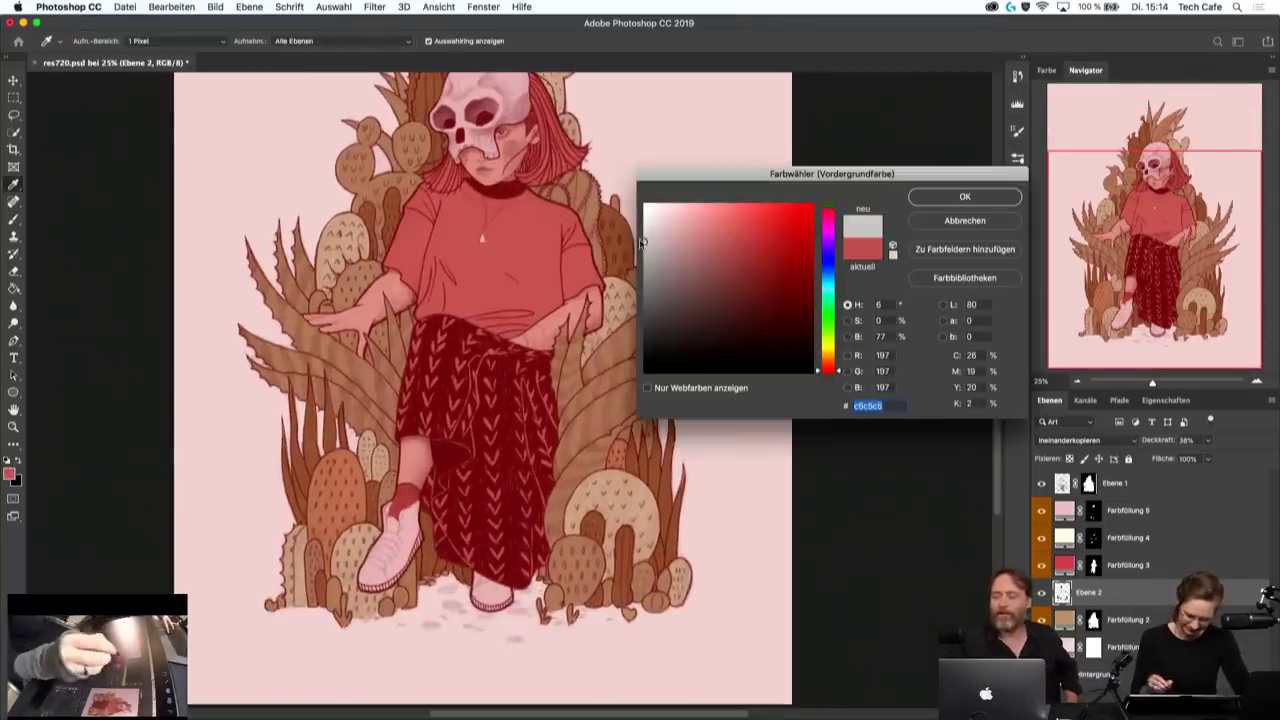
key("Return")
key("b")
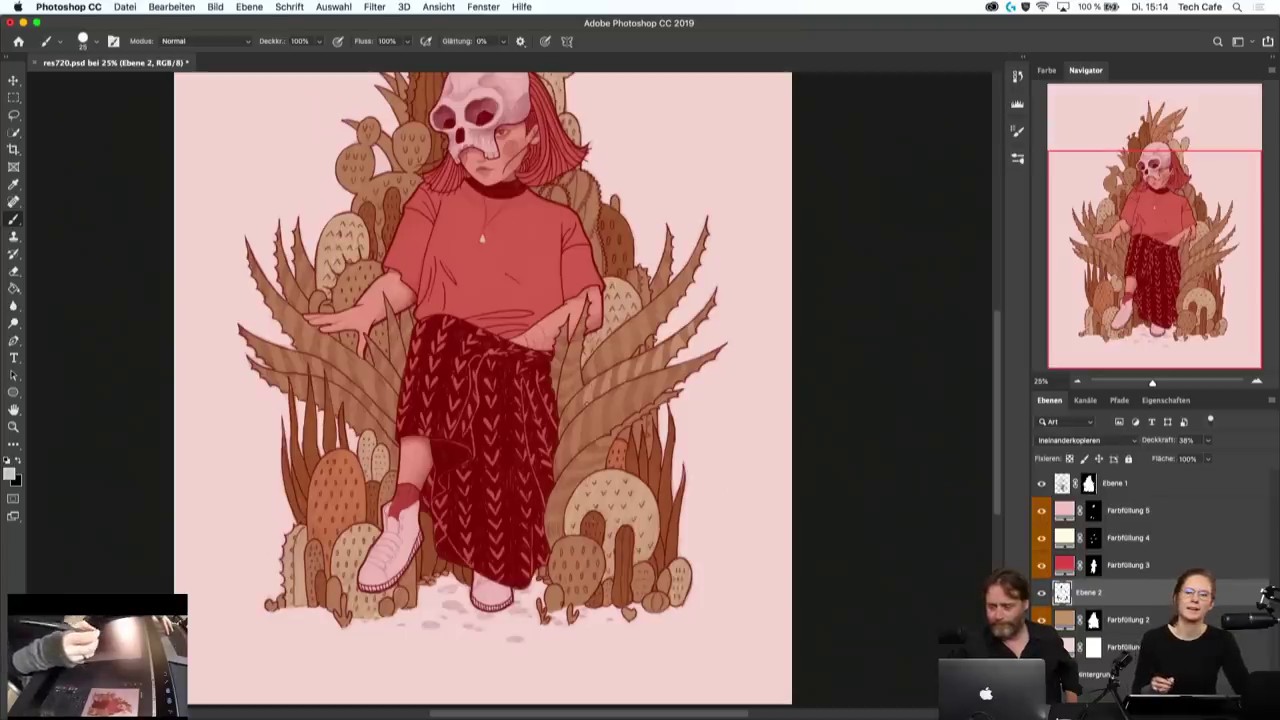
left_click_drag(775, 468, 612, 393)
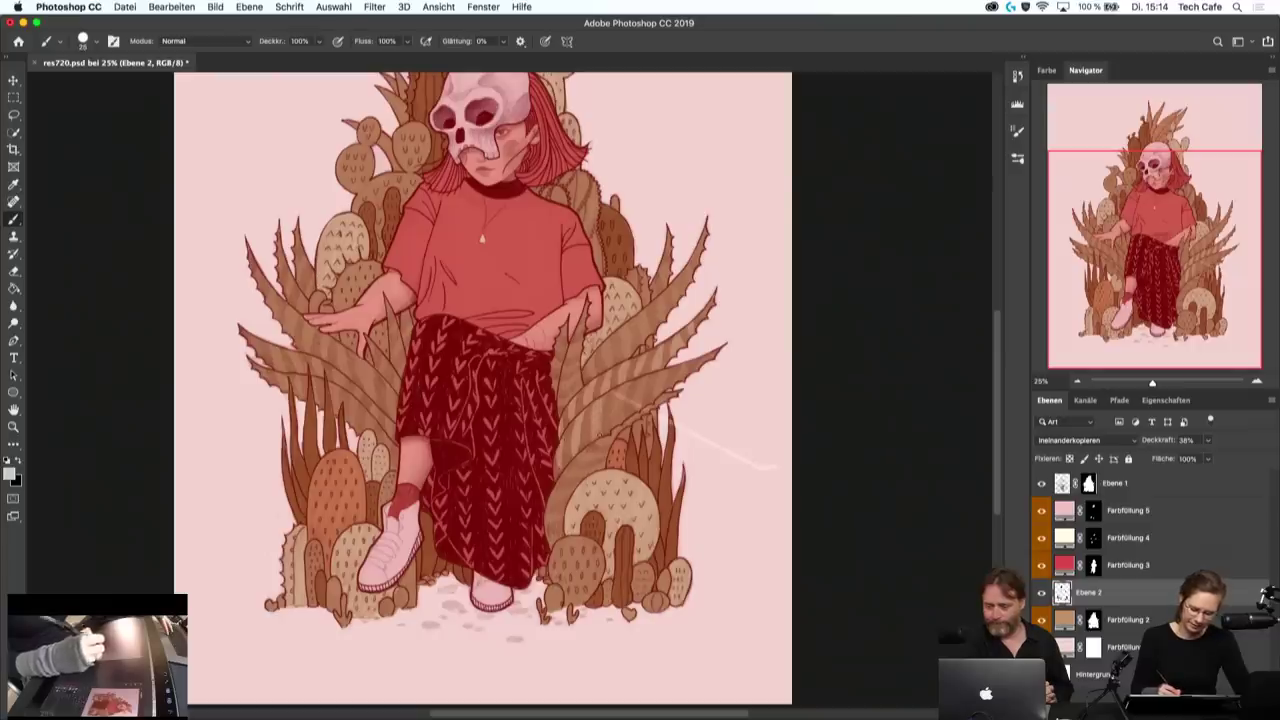
key("x")
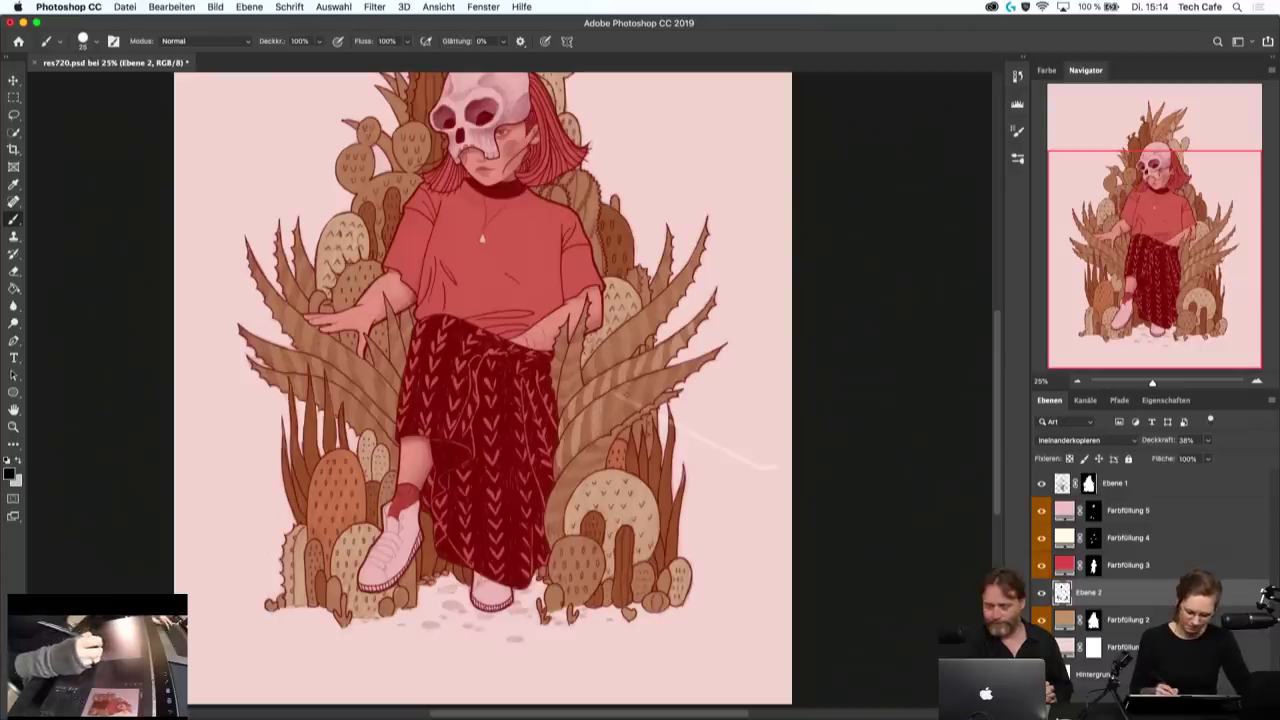
key("ctrl+z")
key("ctrl+z")
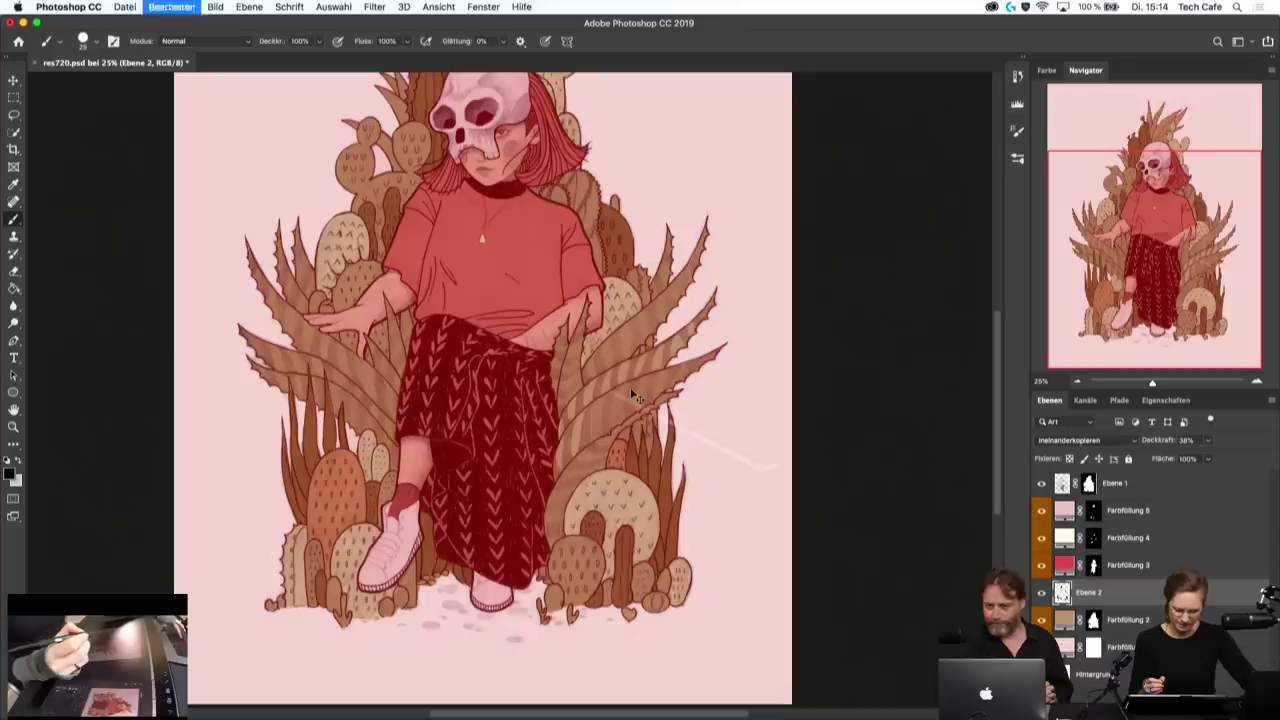
key("ctrl+z")
key("ctrl+z")
key("ctrl+z")
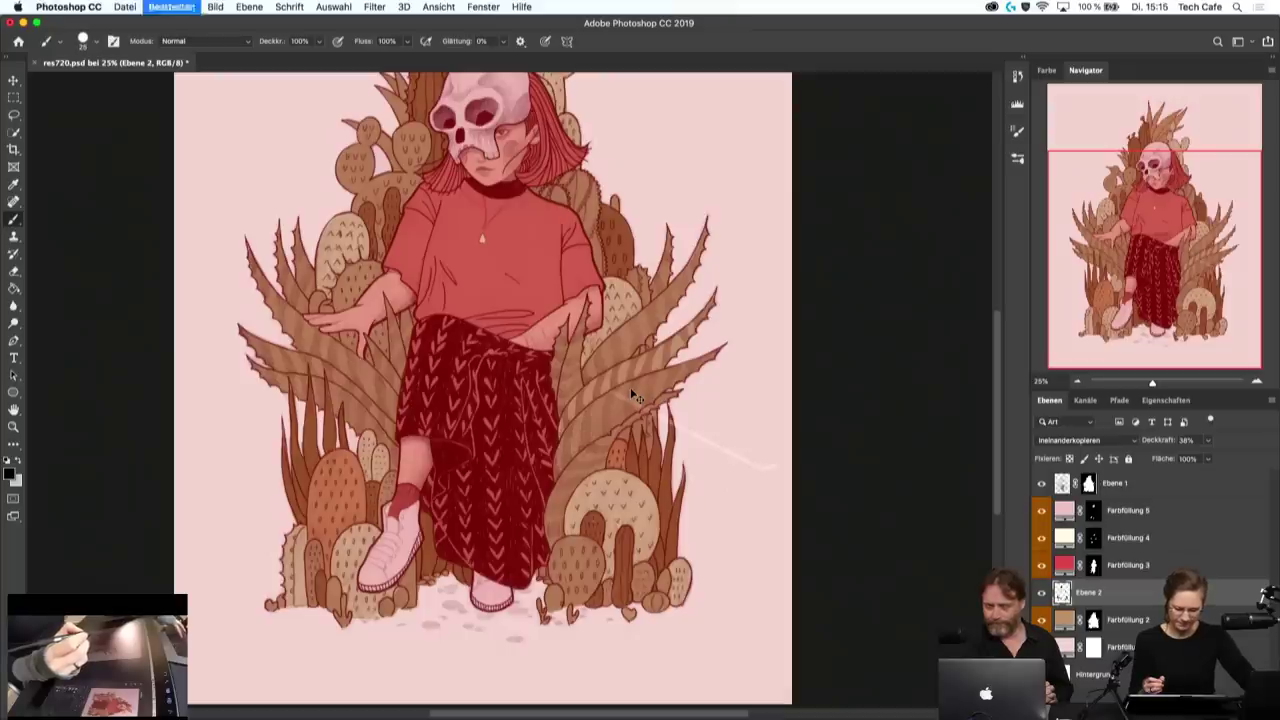
key("ctrl+z")
key("ctrl+z")
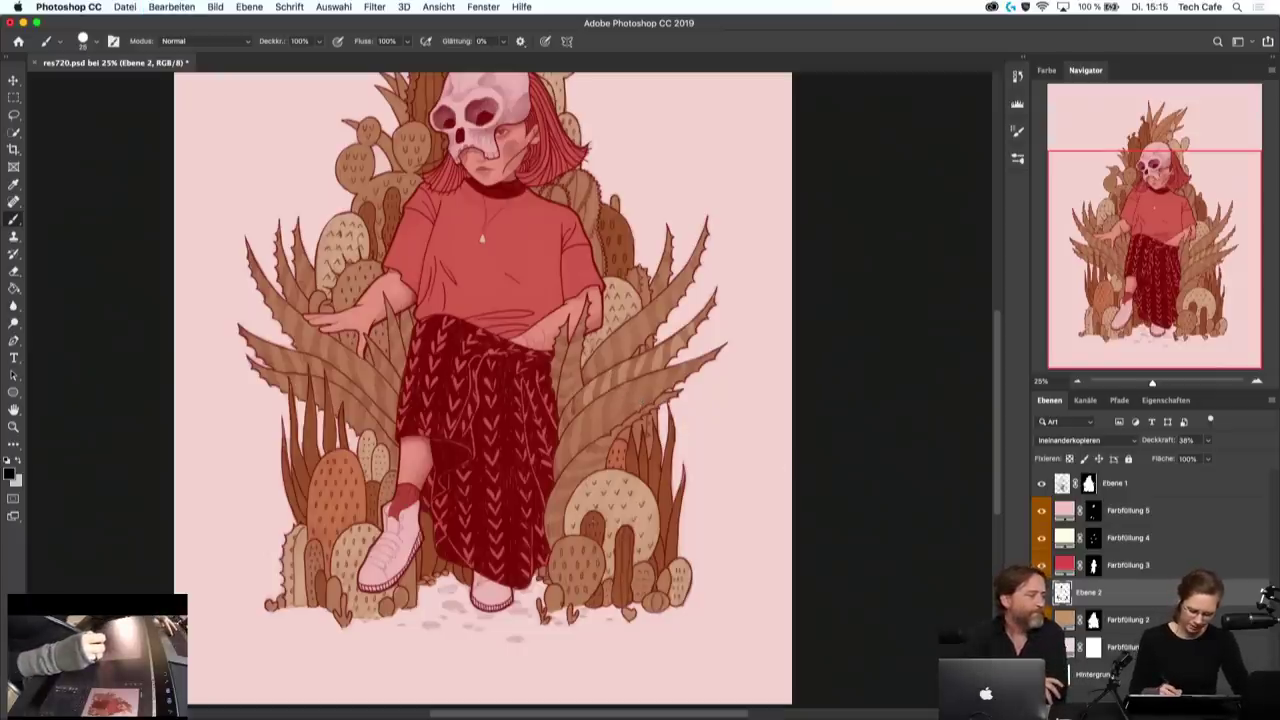
key("ctrl+z")
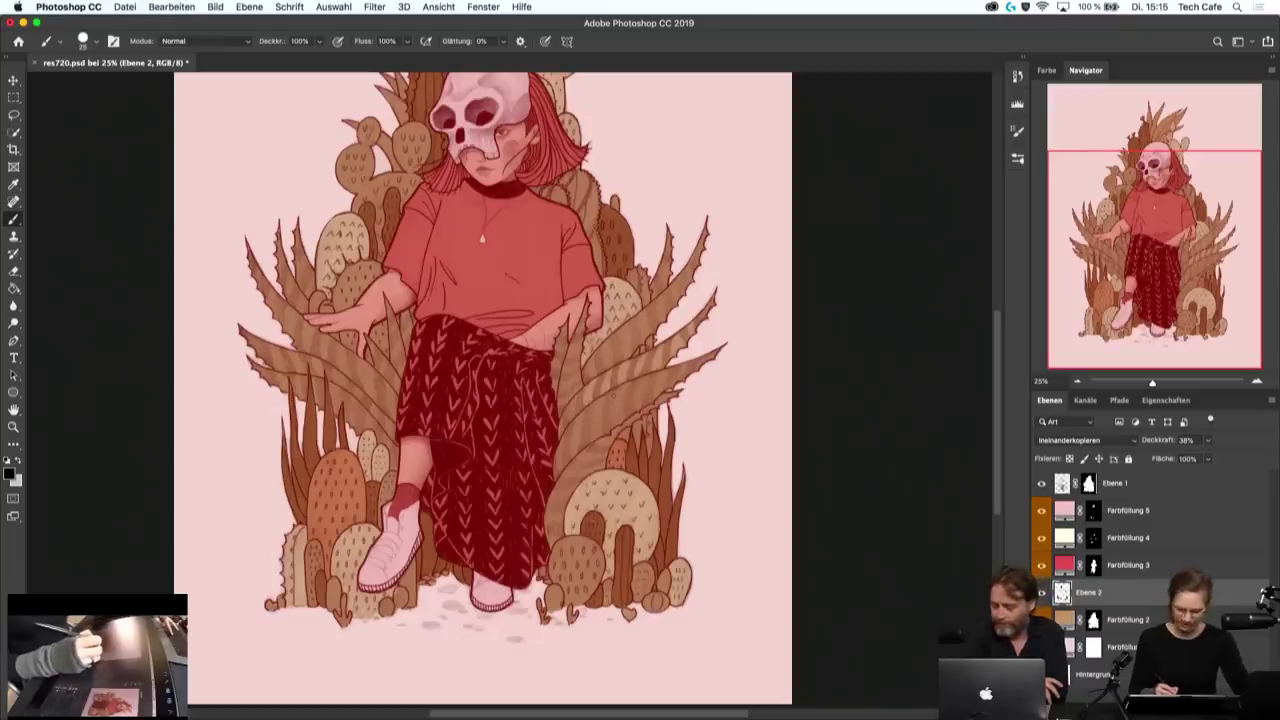
key("x")
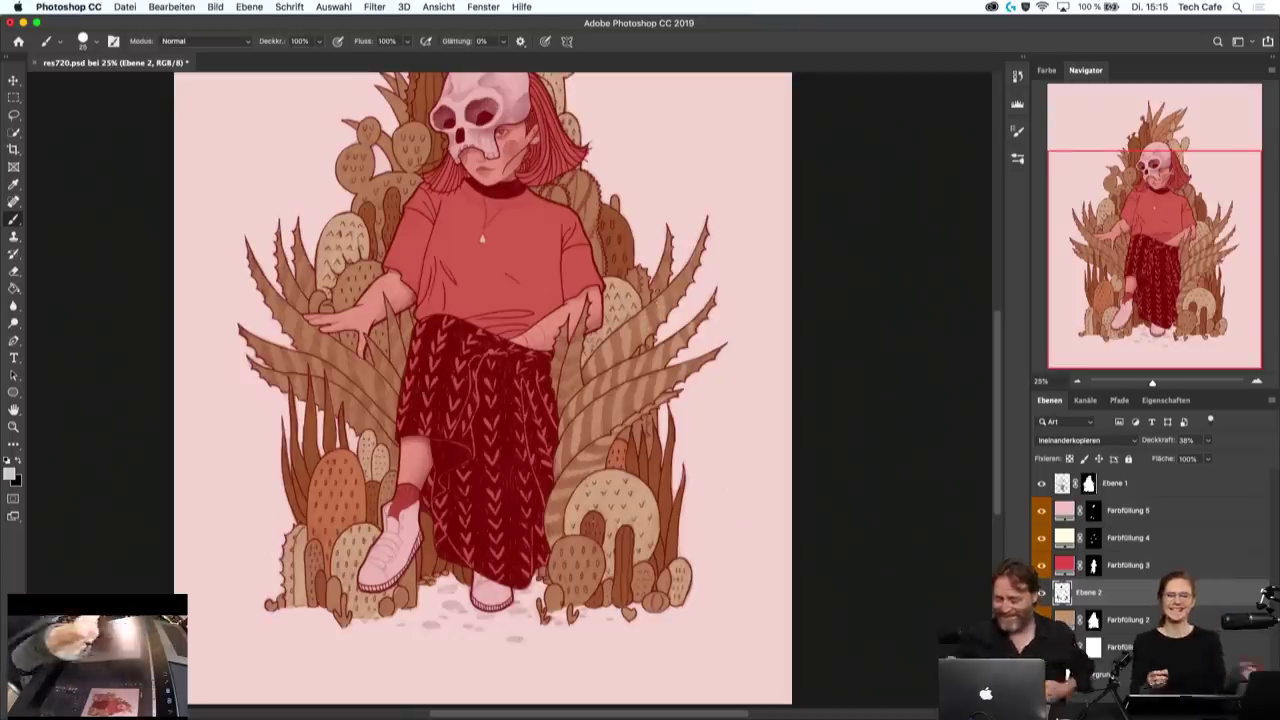
- Zoom the view and dismiss the macOS Notification Center to see the full canvas
scroll(655, 300, "down", 1)
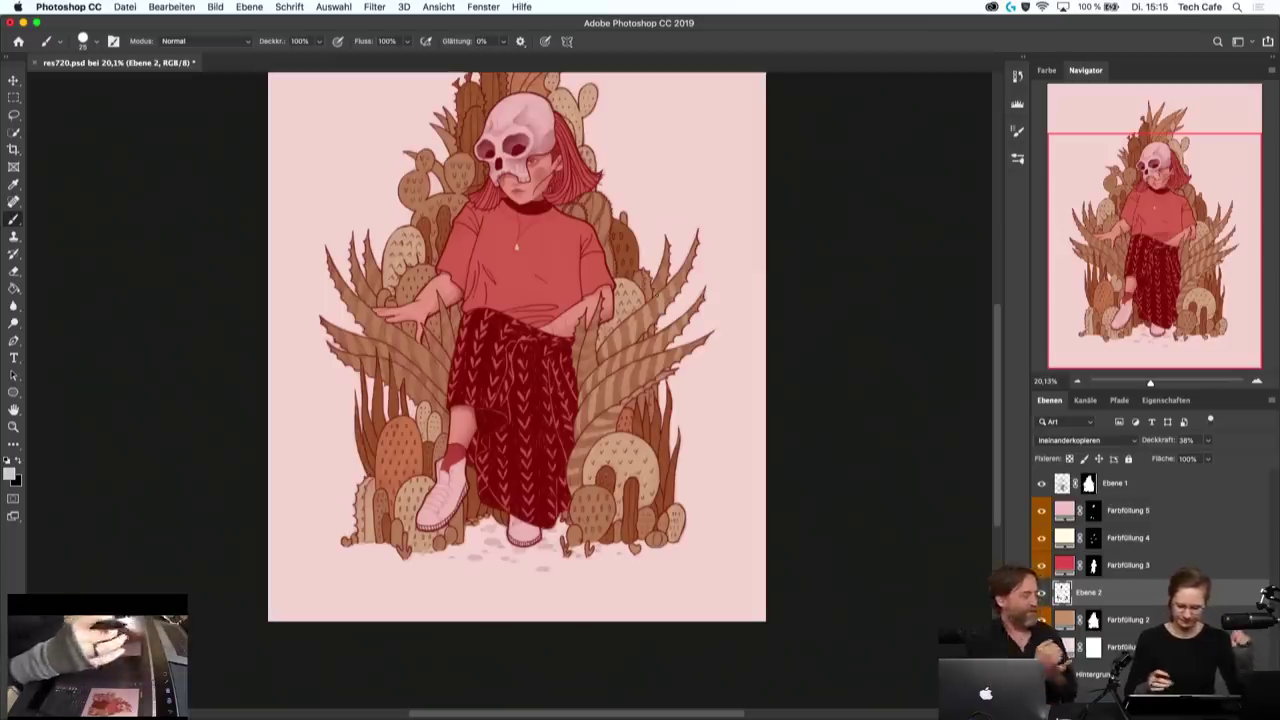
scroll(613, 296, "up", 2)
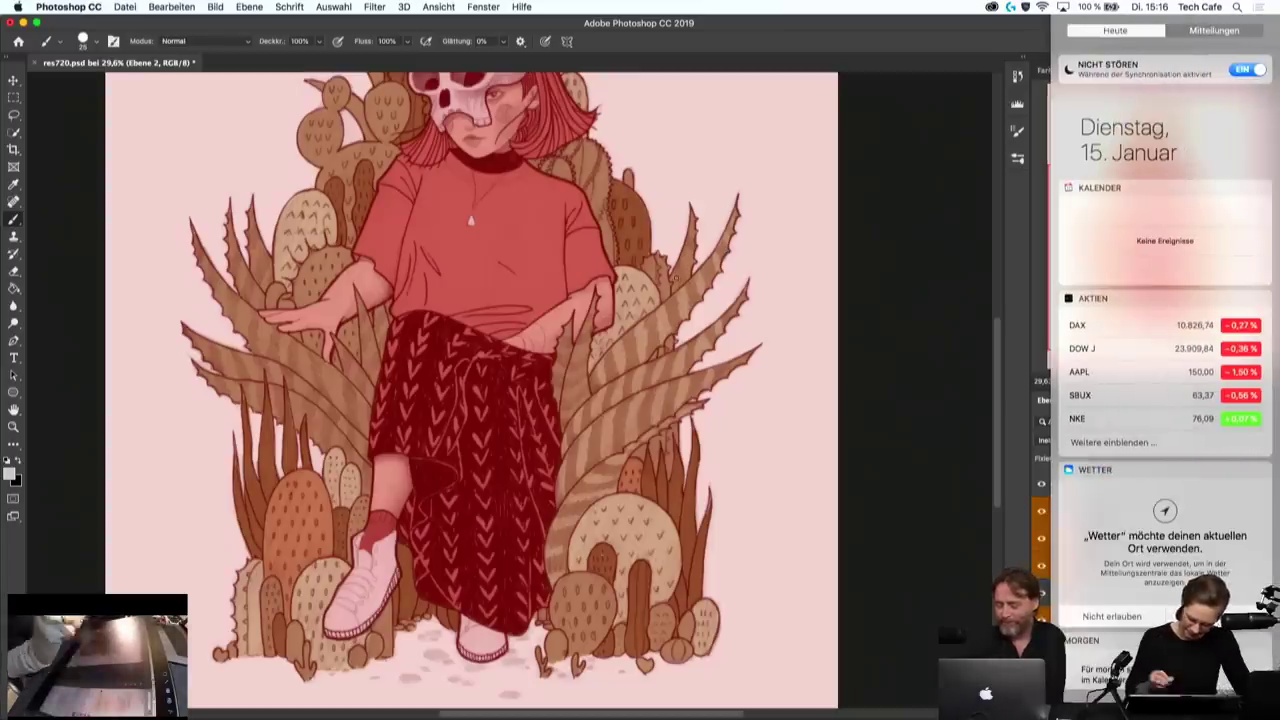
left_click(911, 365)
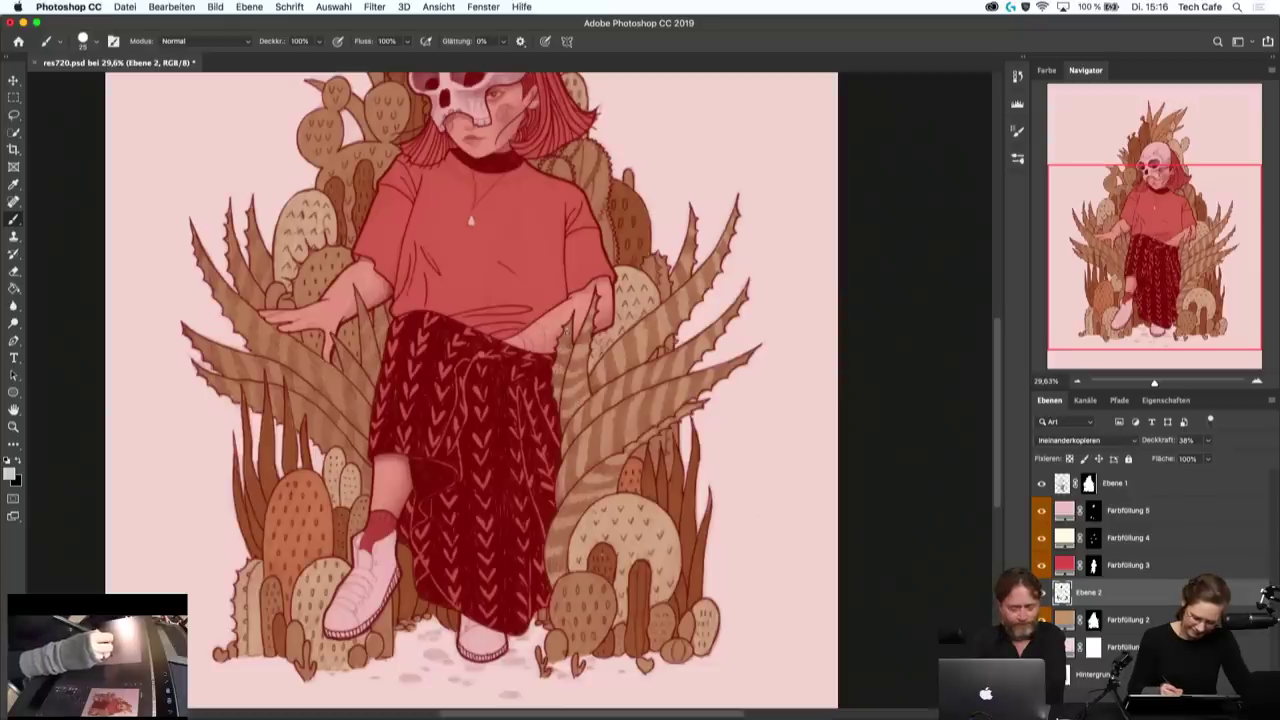
- Rotate the canvas view nearly upside down, to about 155°
scroll(405, 487, "down", 5)
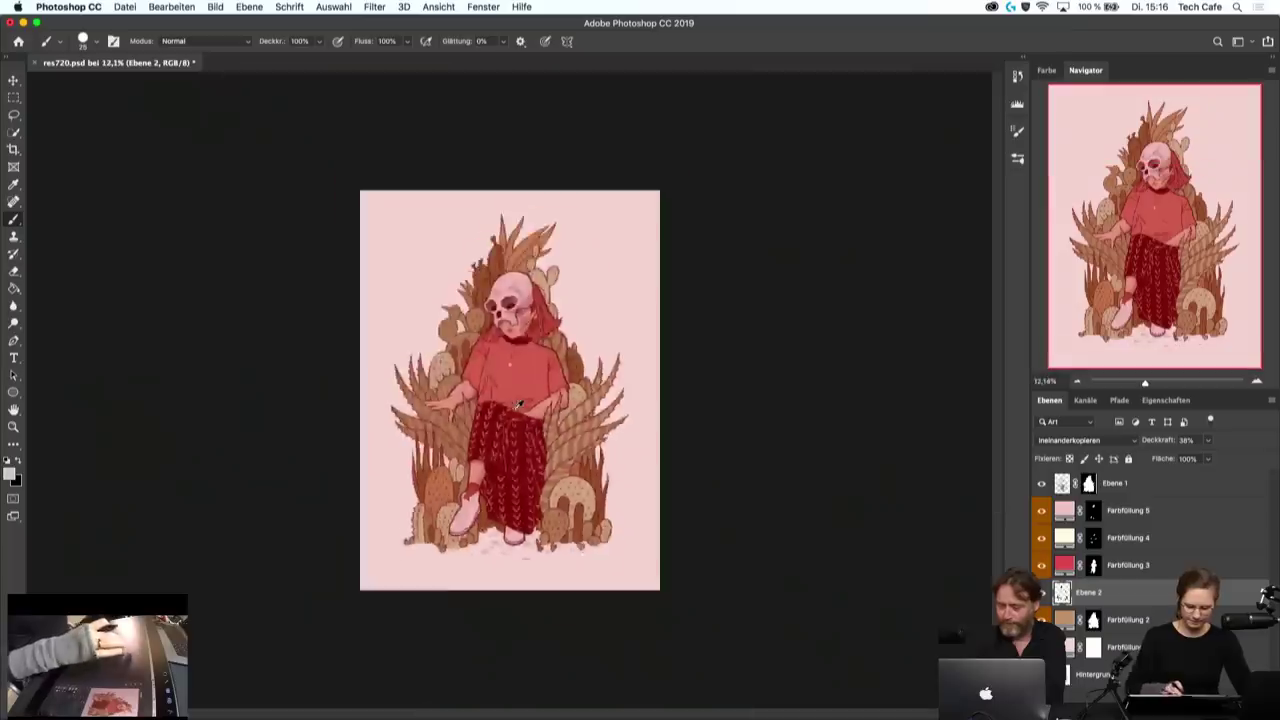
key("r")
mouse_move(530, 612)
left_mouse_down()
mouse_move(631, 621)
mouse_move(757, 591)
left_mouse_up()
right_click(370, 600)
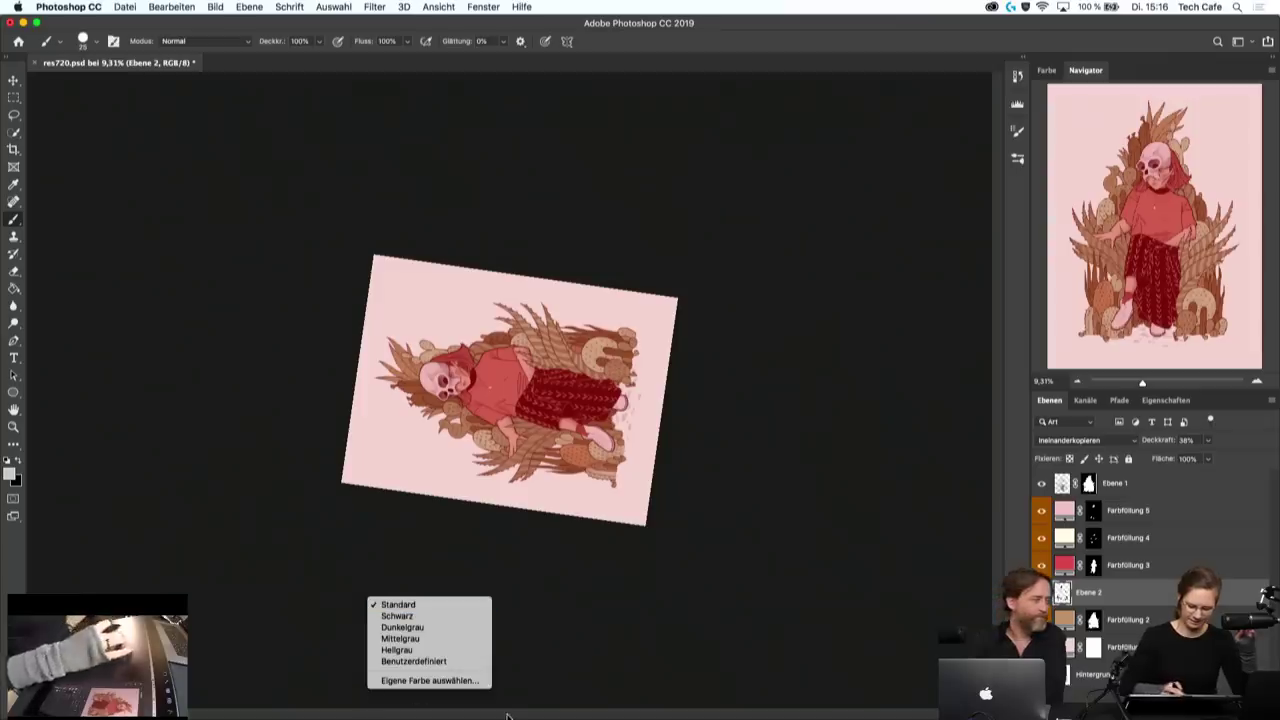
key("Escape")
key("r")
mouse_move(703, 306)
left_mouse_down()
mouse_move(463, 258)
mouse_move(383, 329)
left_mouse_up()
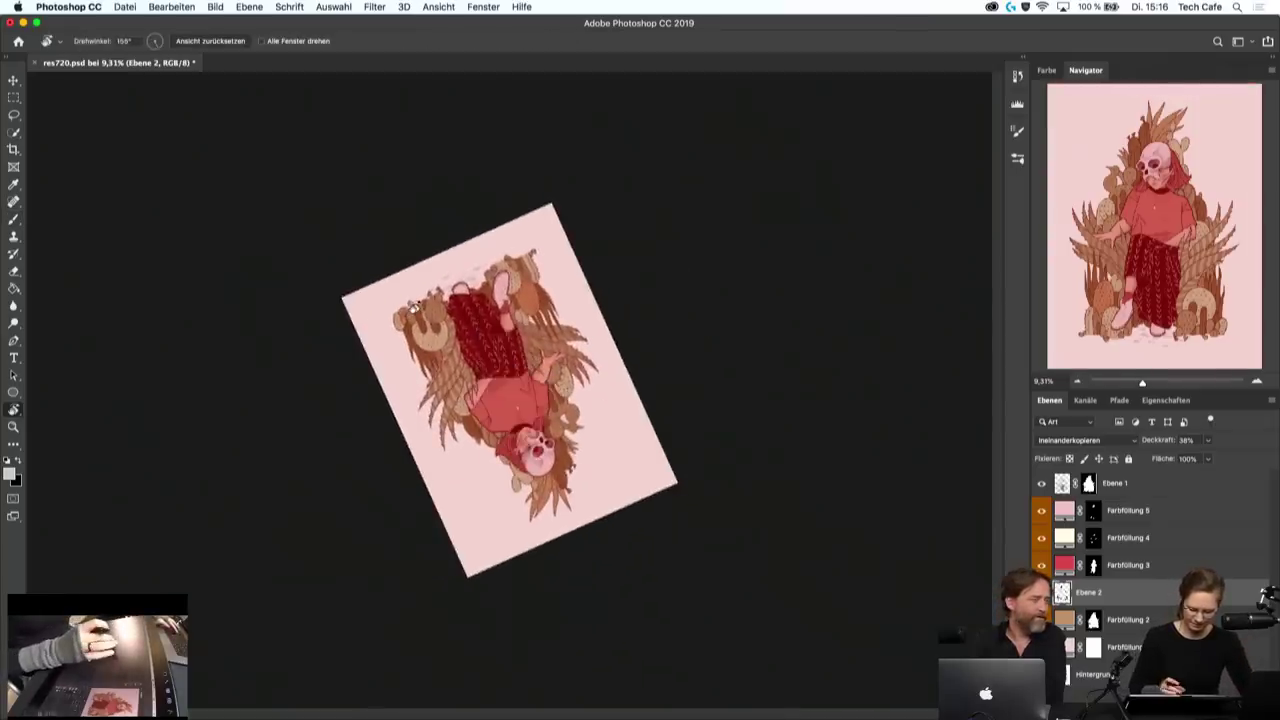
- Zoom in and pan onto the skirt, hand and spiky leaves, with the Brush tool active
scroll(506, 383, "up", 5)
scroll(506, 383, "down", 3)
scroll(488, 402, "up", 2)
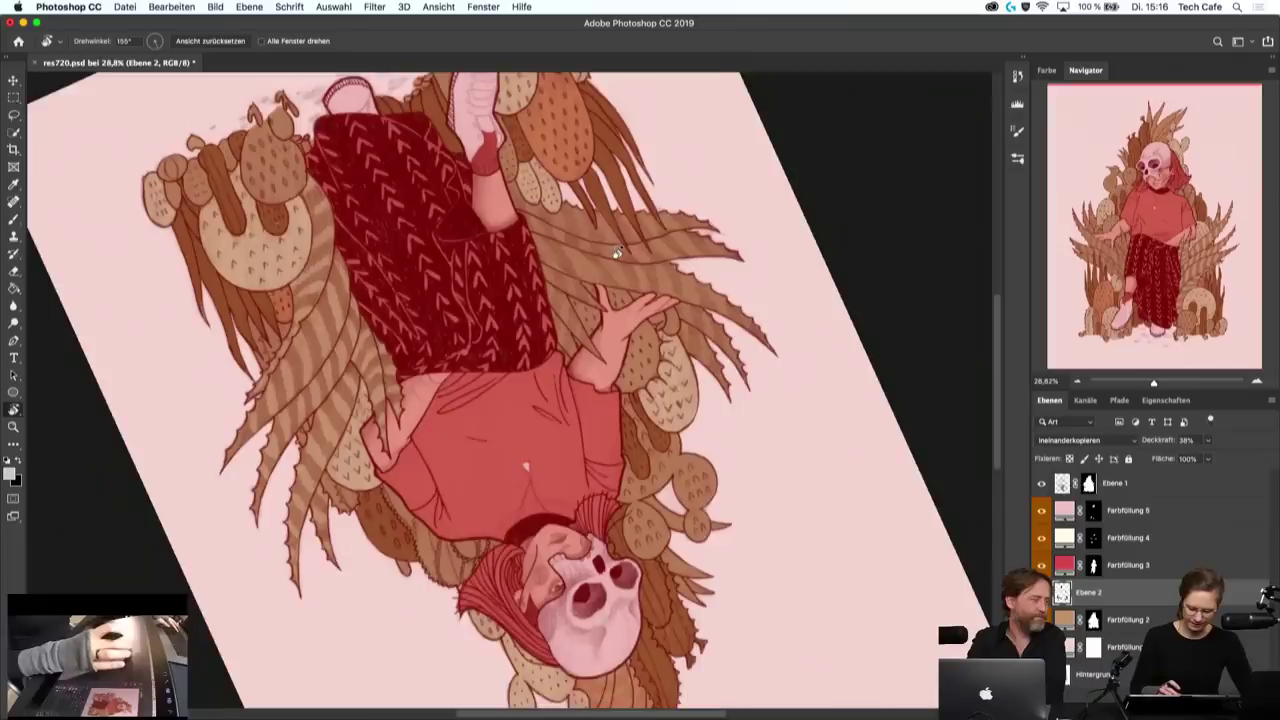
scroll(593, 288, "up", 2)
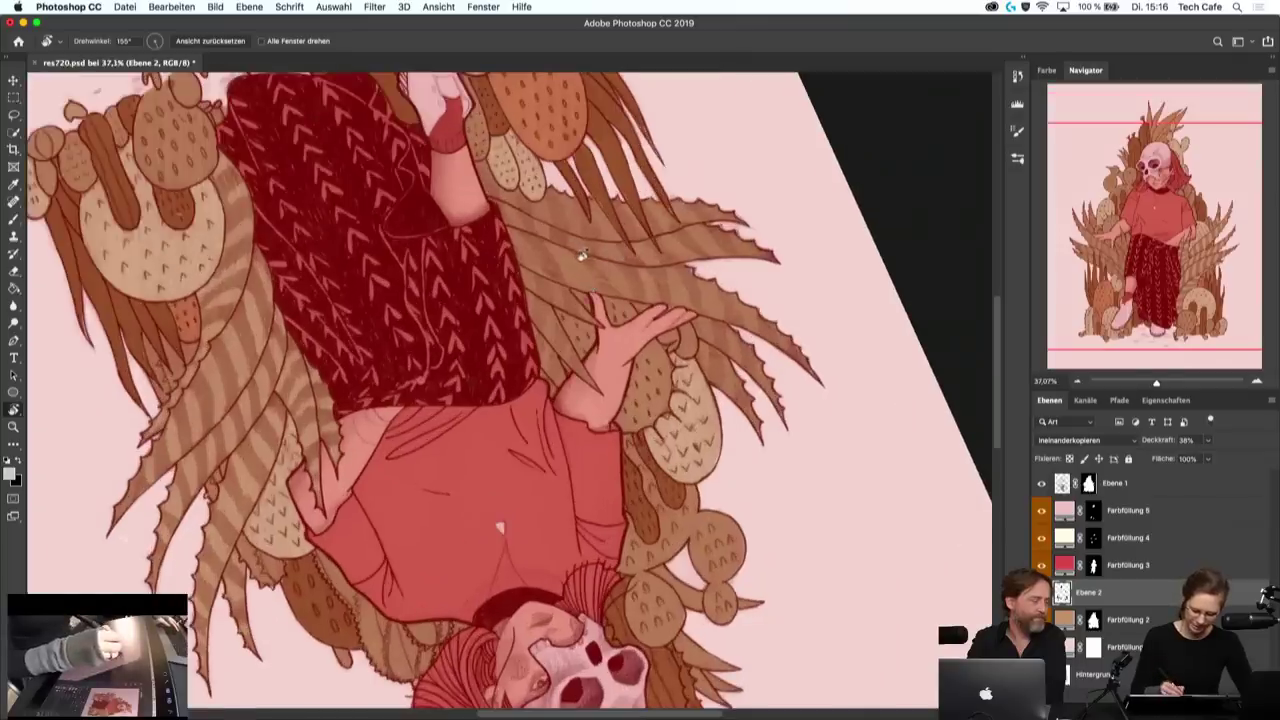
scroll(581, 255, "down", 3)
scroll(510, 630, "up", 1)
scroll(512, 625, "up", 1)
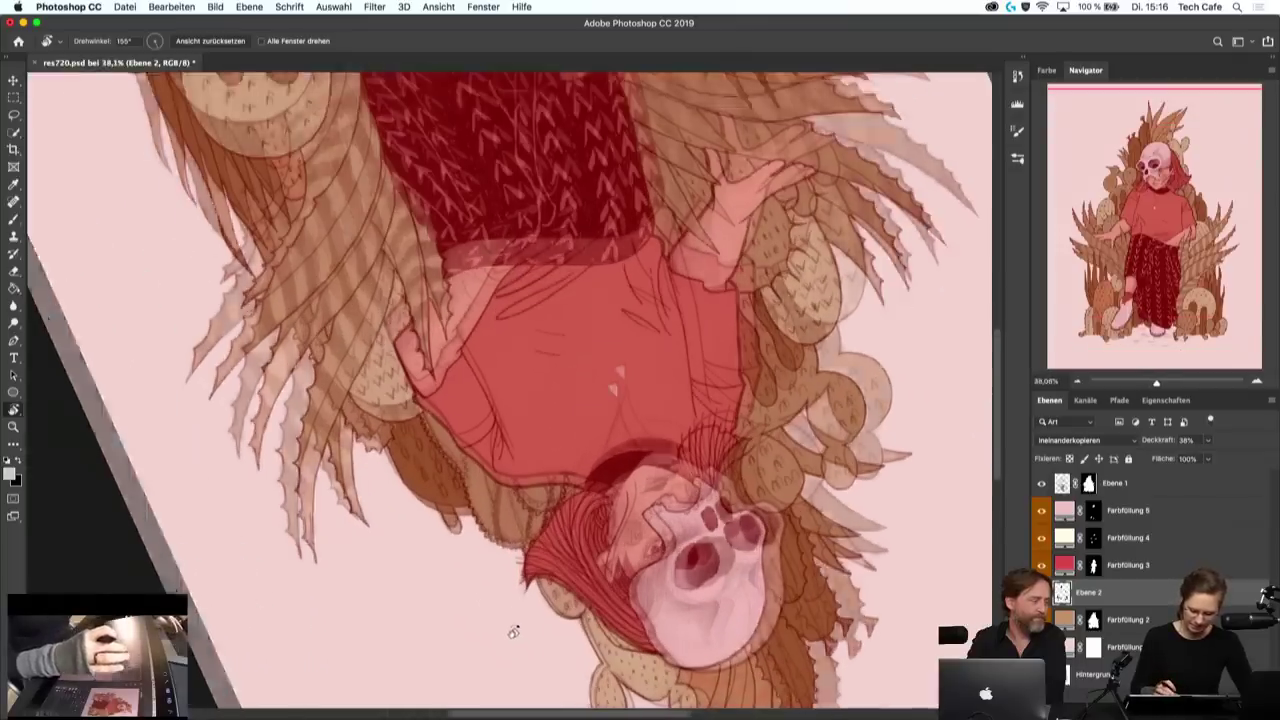
scroll(508, 635, "up", 1)
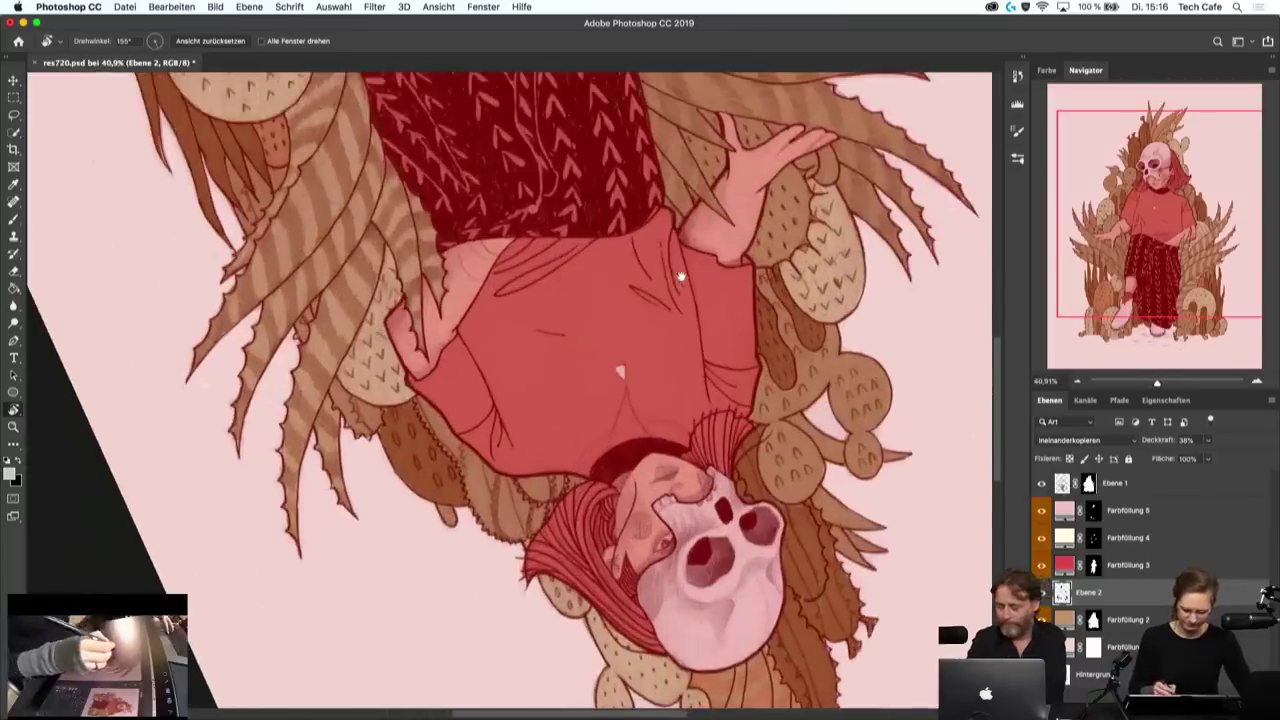
left_click_drag(680, 276, 560, 325)
scroll(560, 325, "up", 1)
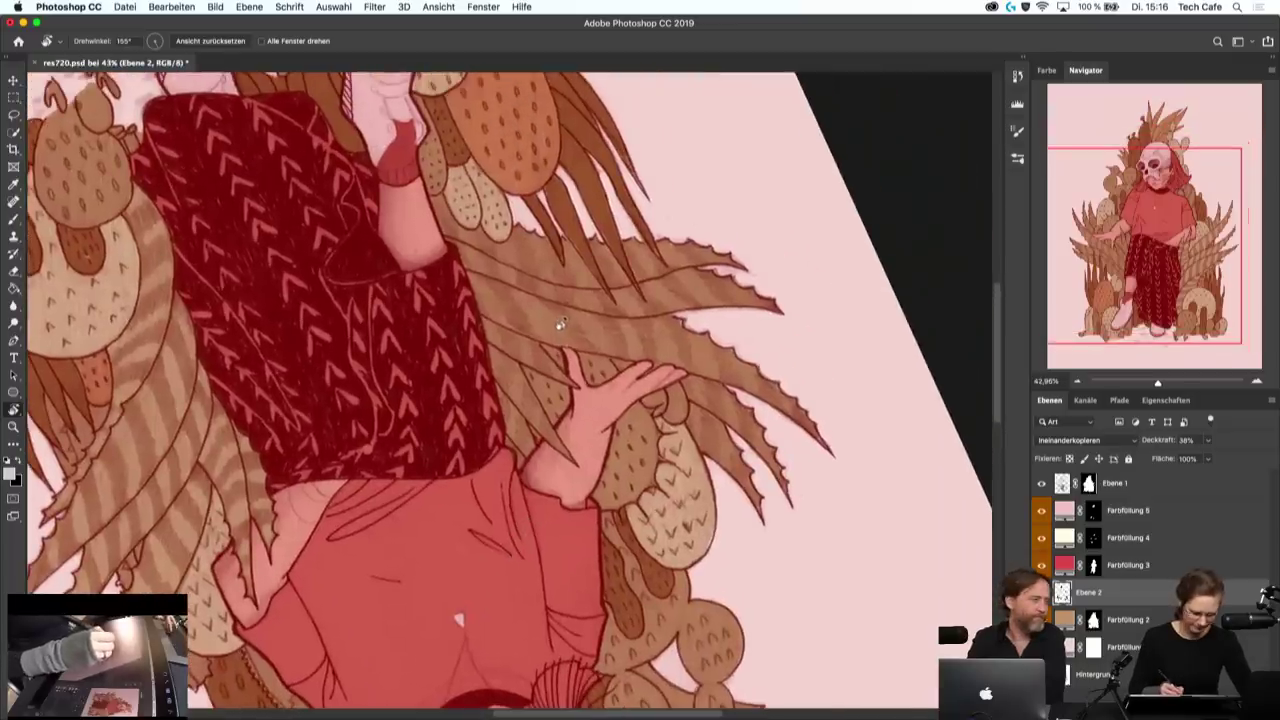
key("b")
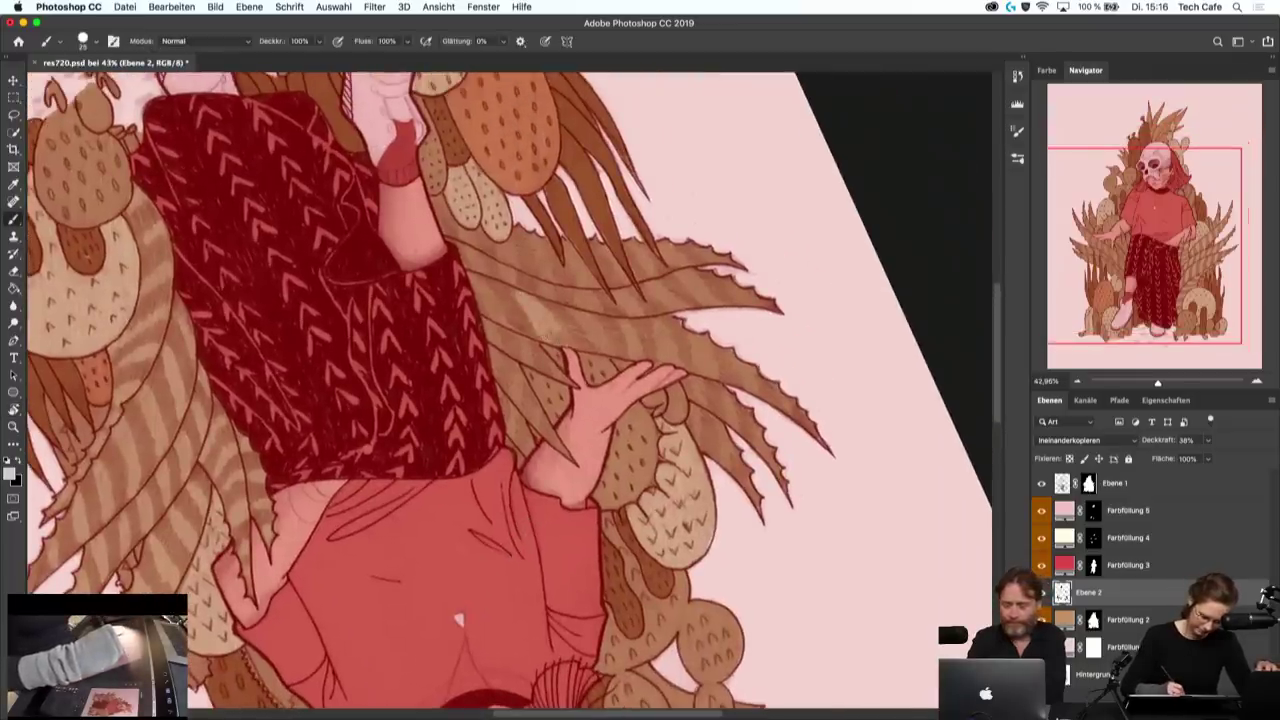
key("F5")
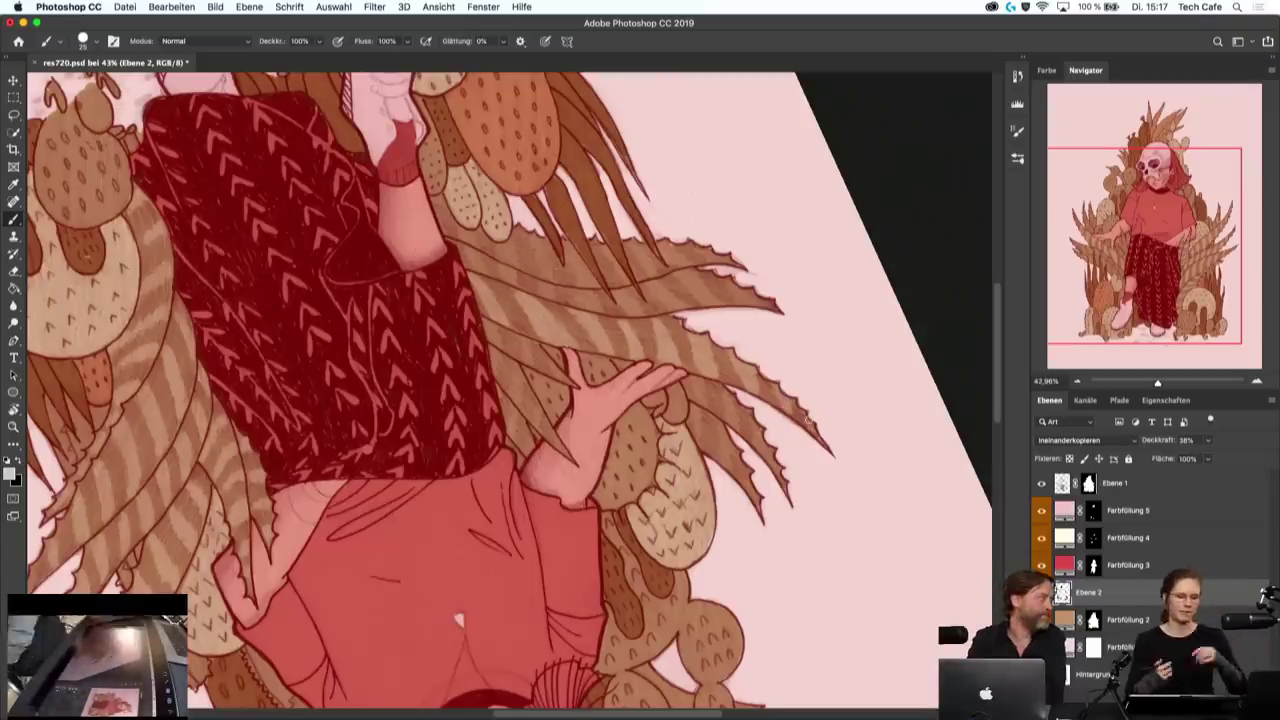
left_click_drag(843, 338, 785, 312)
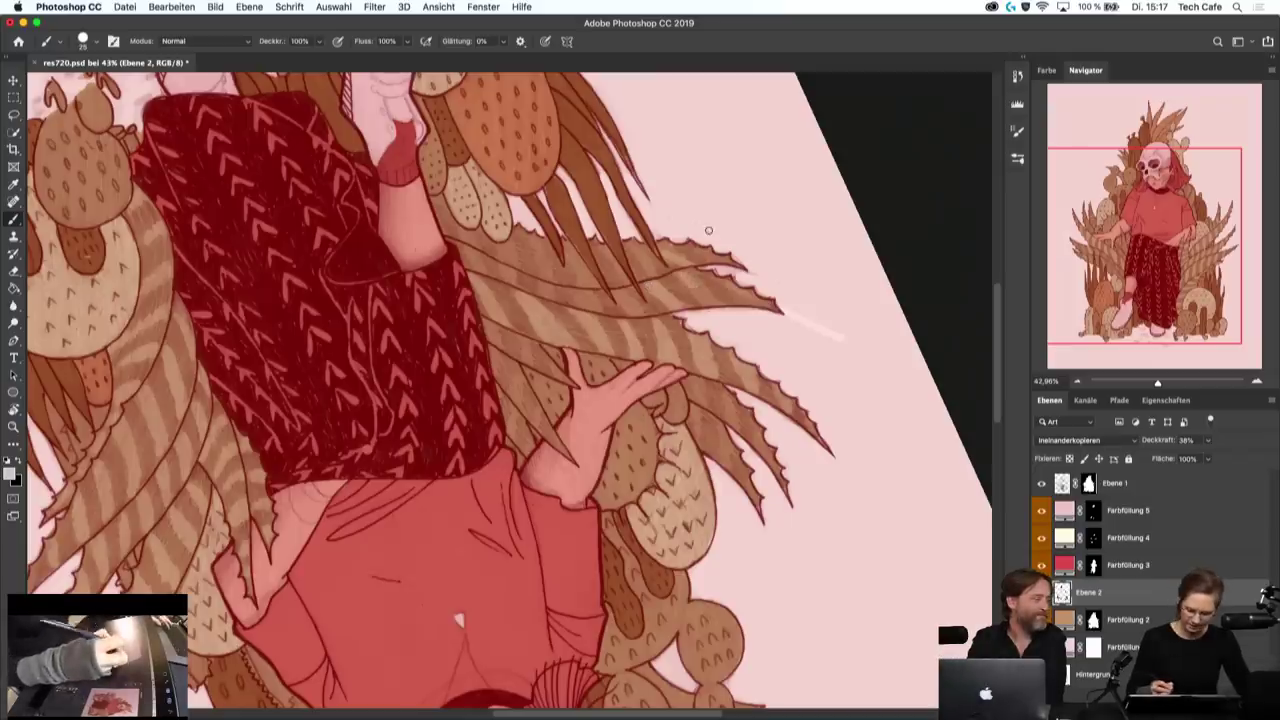
key("x")
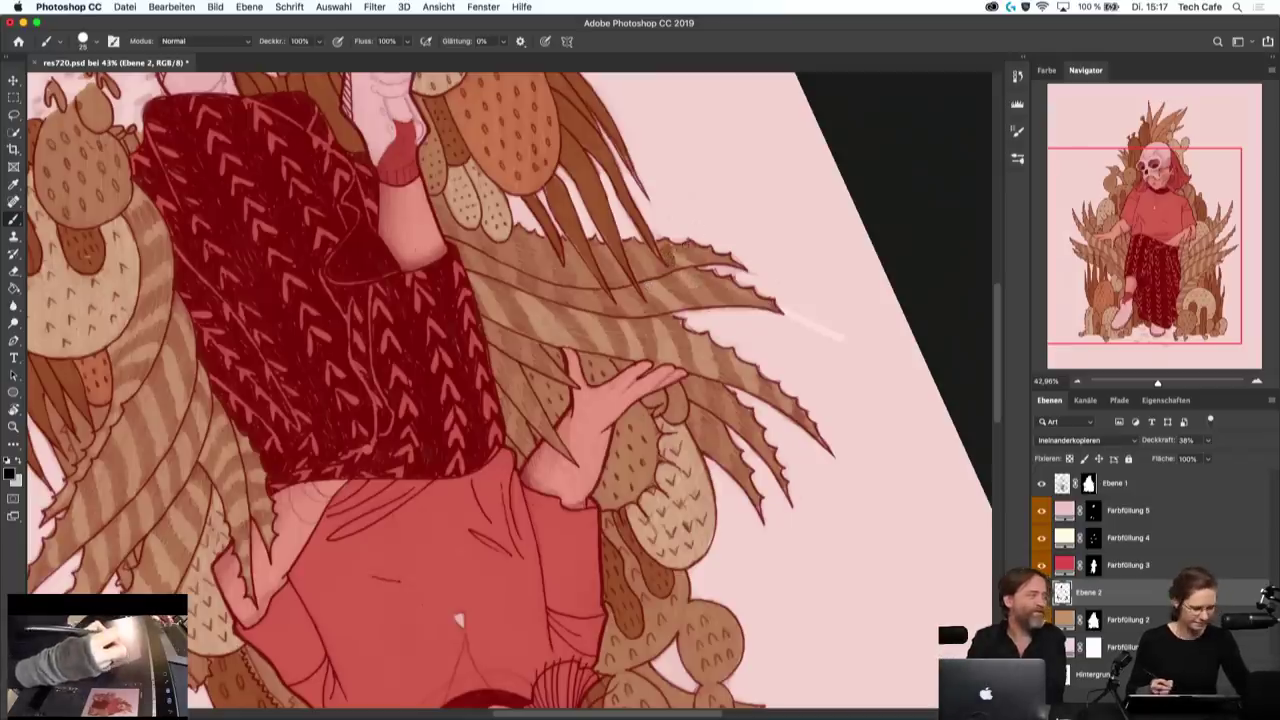
scroll(500, 400, "up", 1)
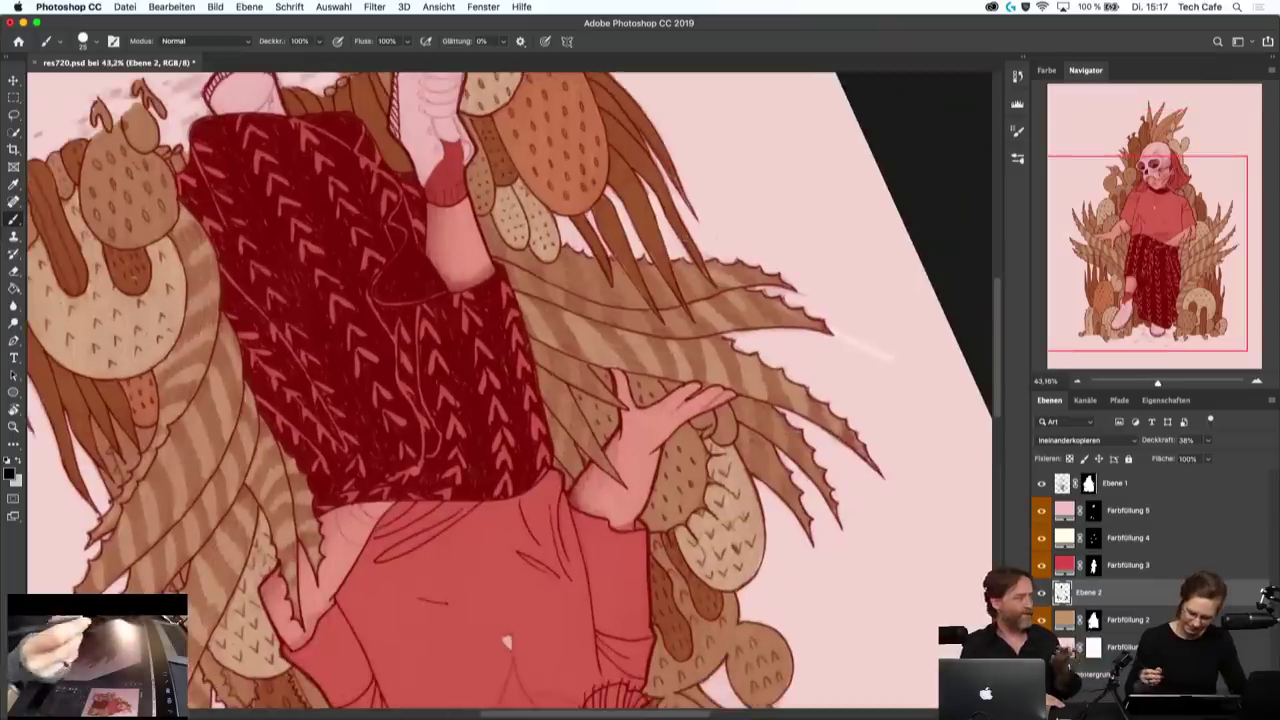
key("x")
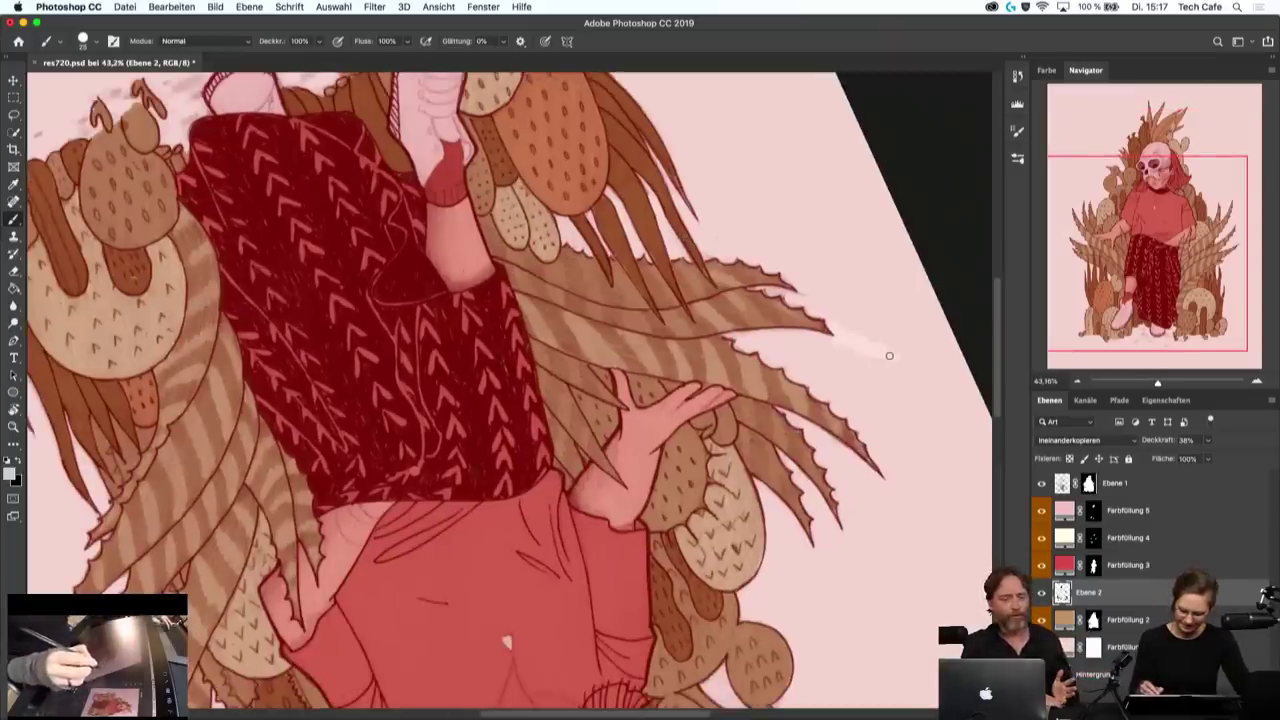
key("ctrl+z")
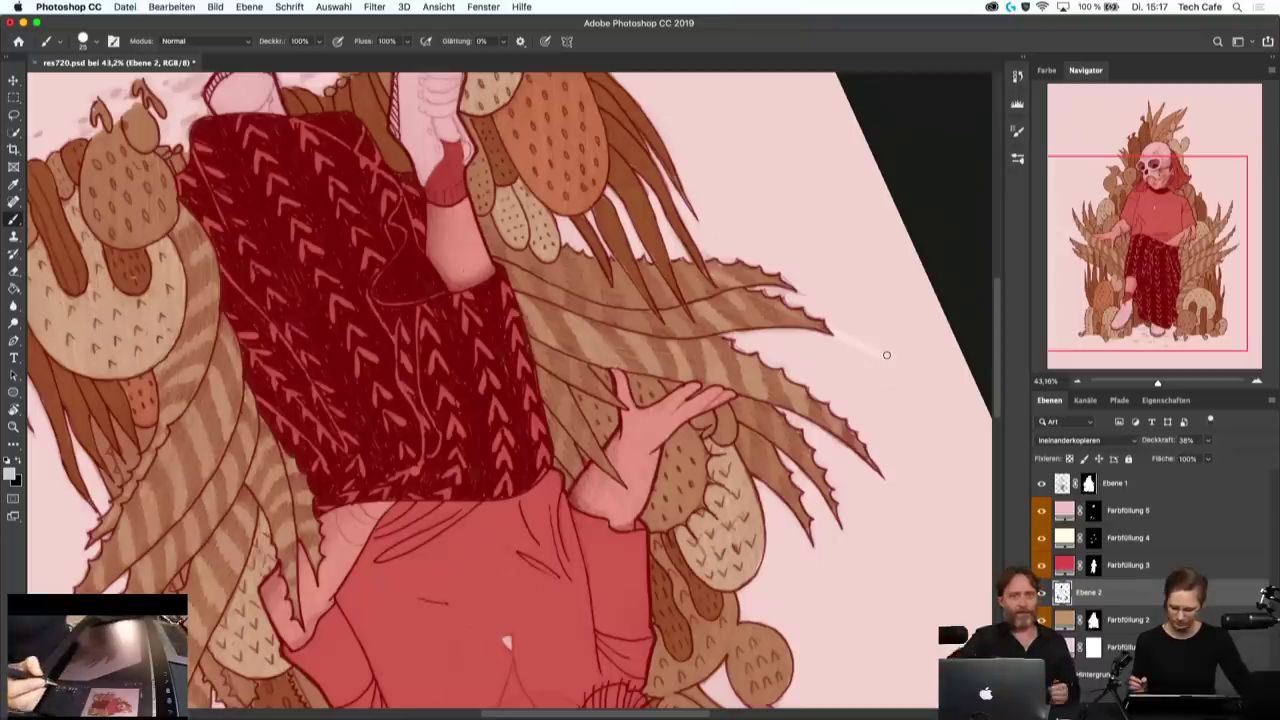
key("e")
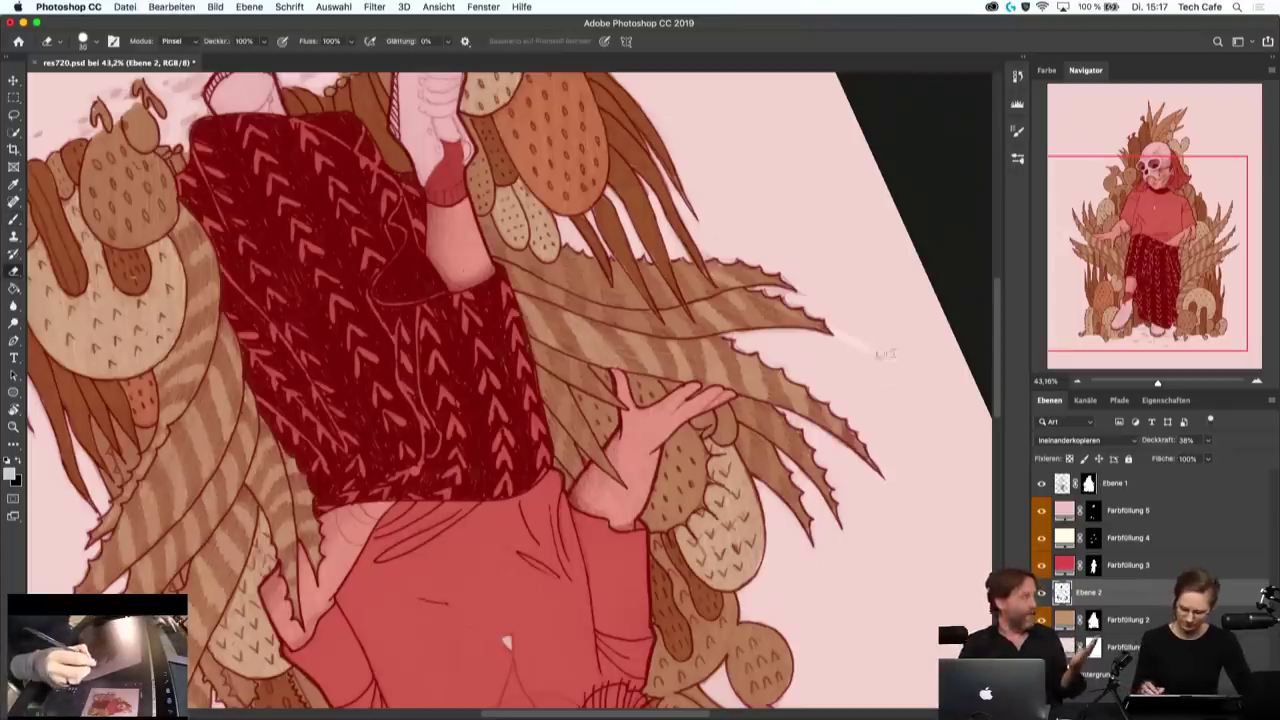
left_click_drag(854, 358, 841, 329)
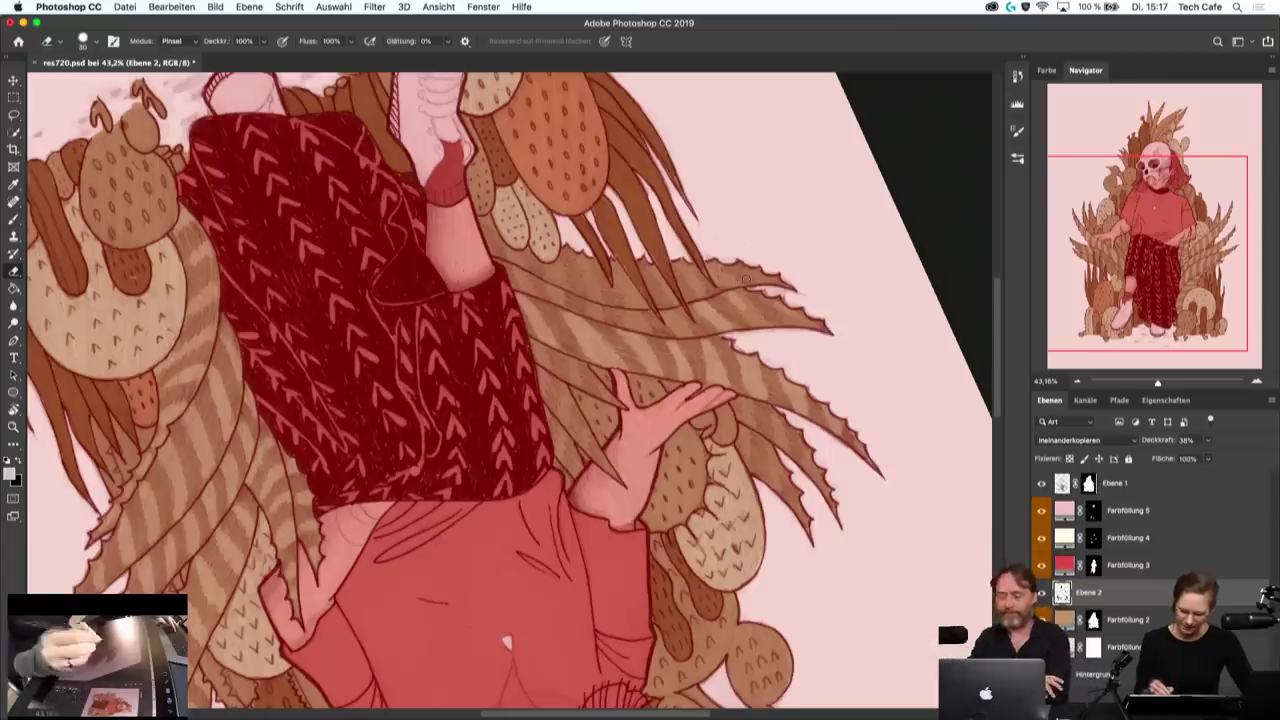
key("b")
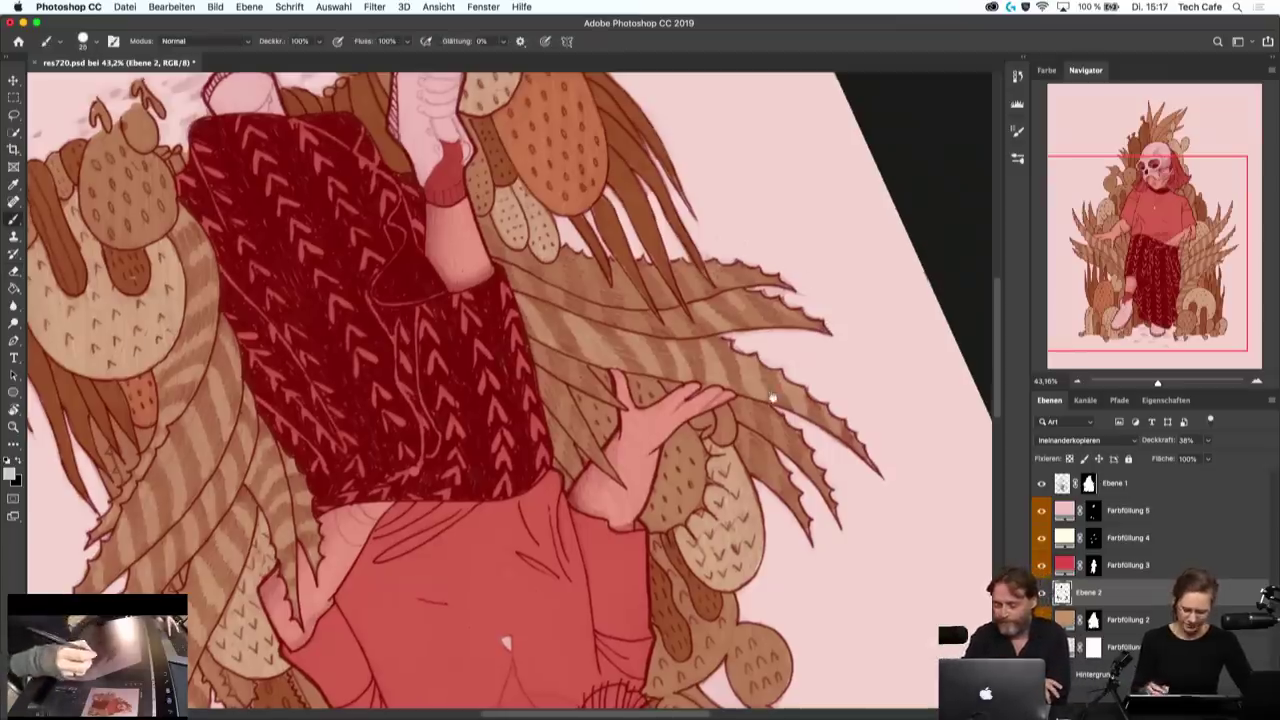
left_click_drag(746, 280, 621, 320)
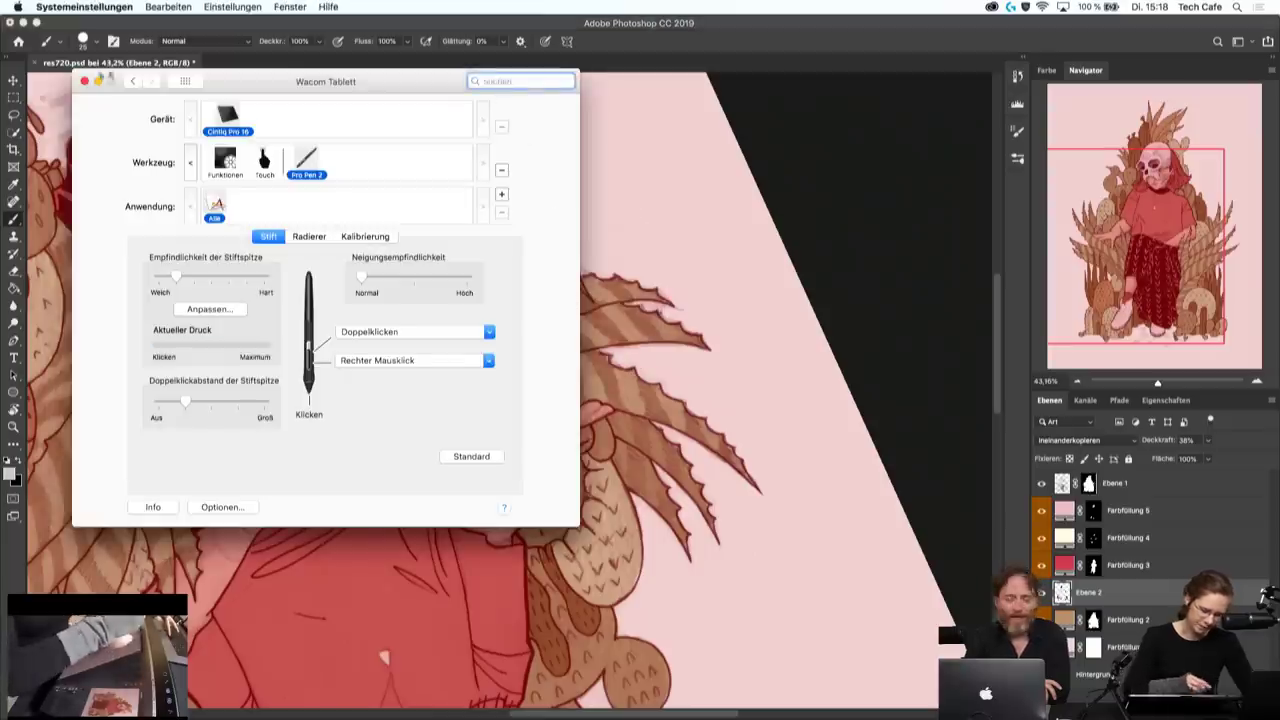
left_click(86, 83)
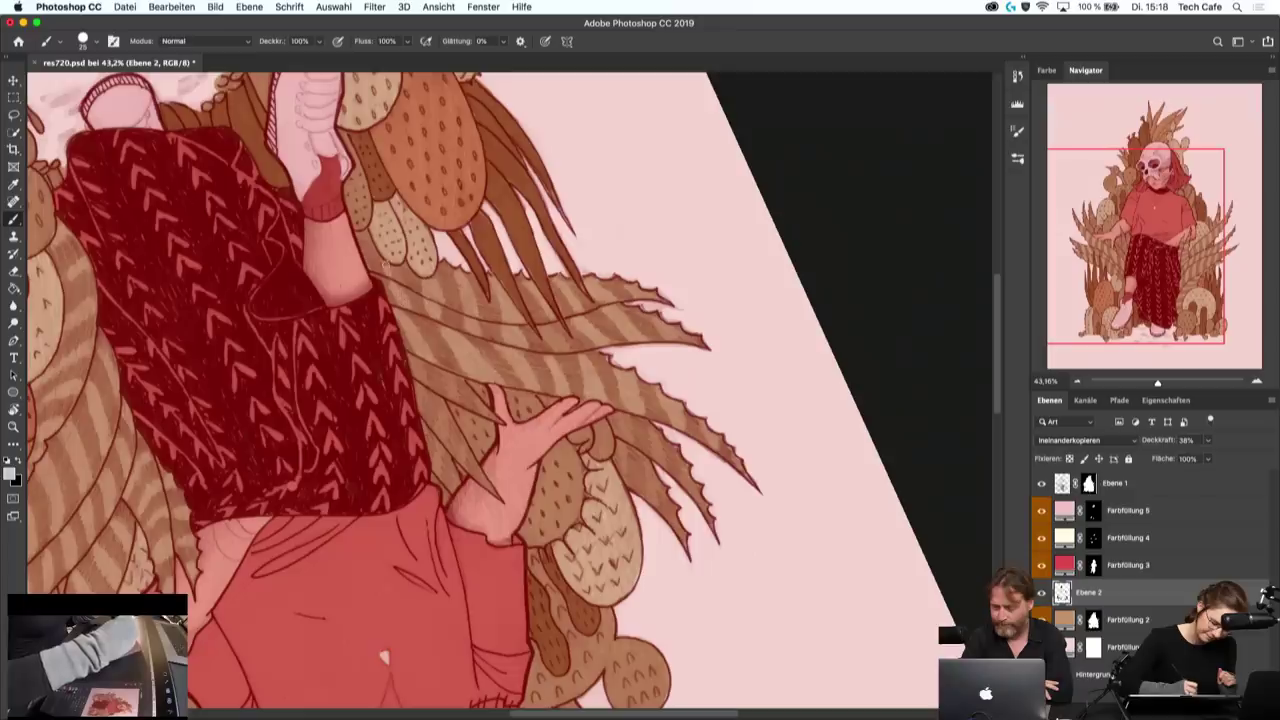
- Reset the rotated canvas view to upright and adjust the zoom
key("r")
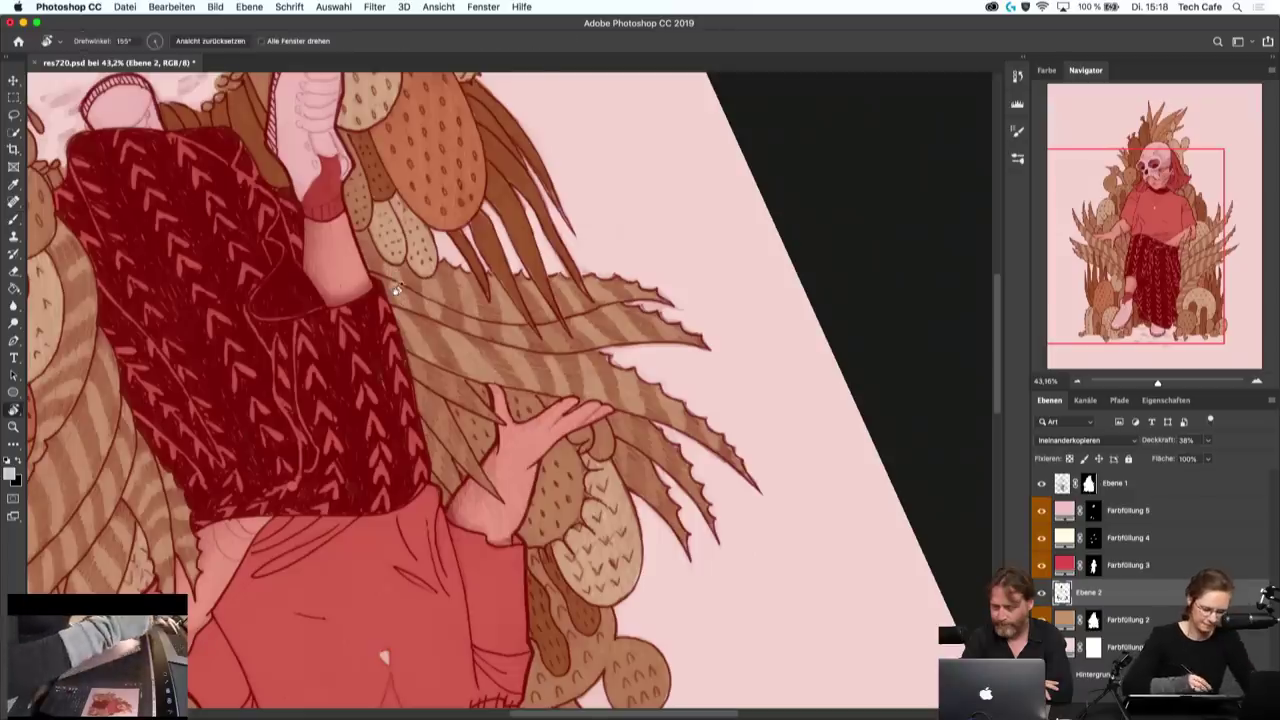
left_click(205, 41)
key("b")
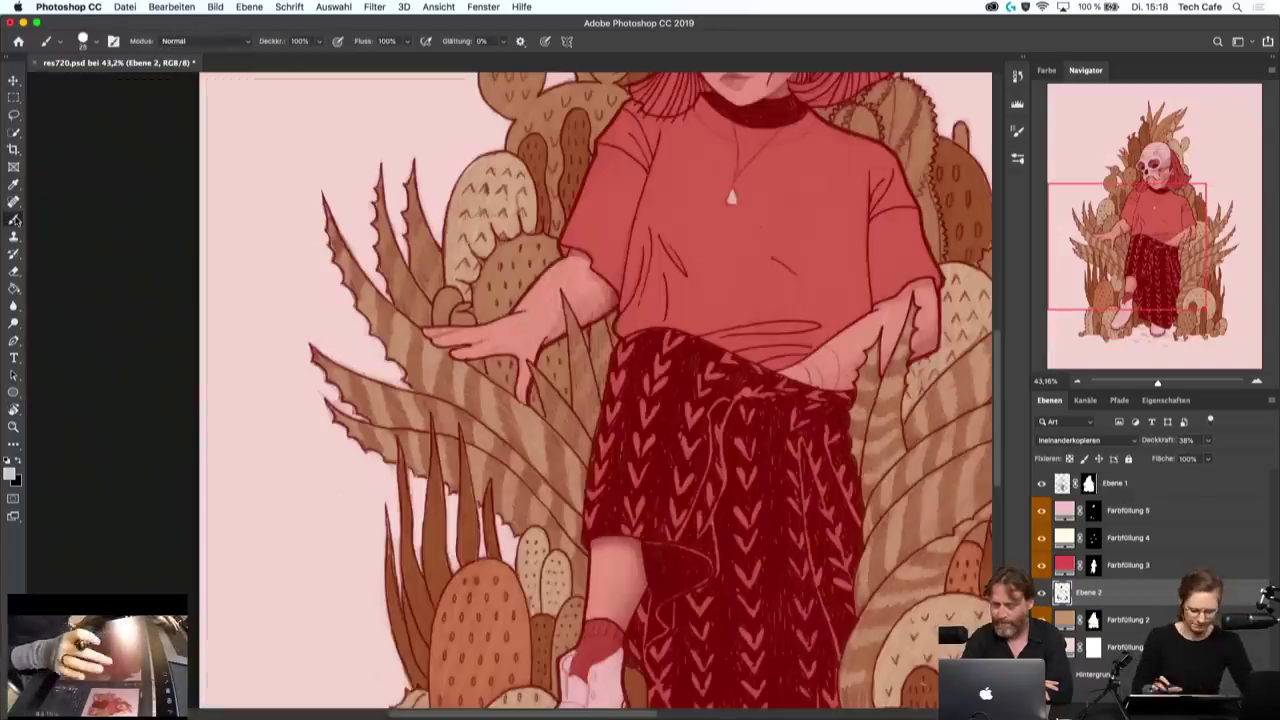
scroll(730, 393, "down", 5)
scroll(730, 393, "up", 2)
scroll(730, 393, "up", 4)
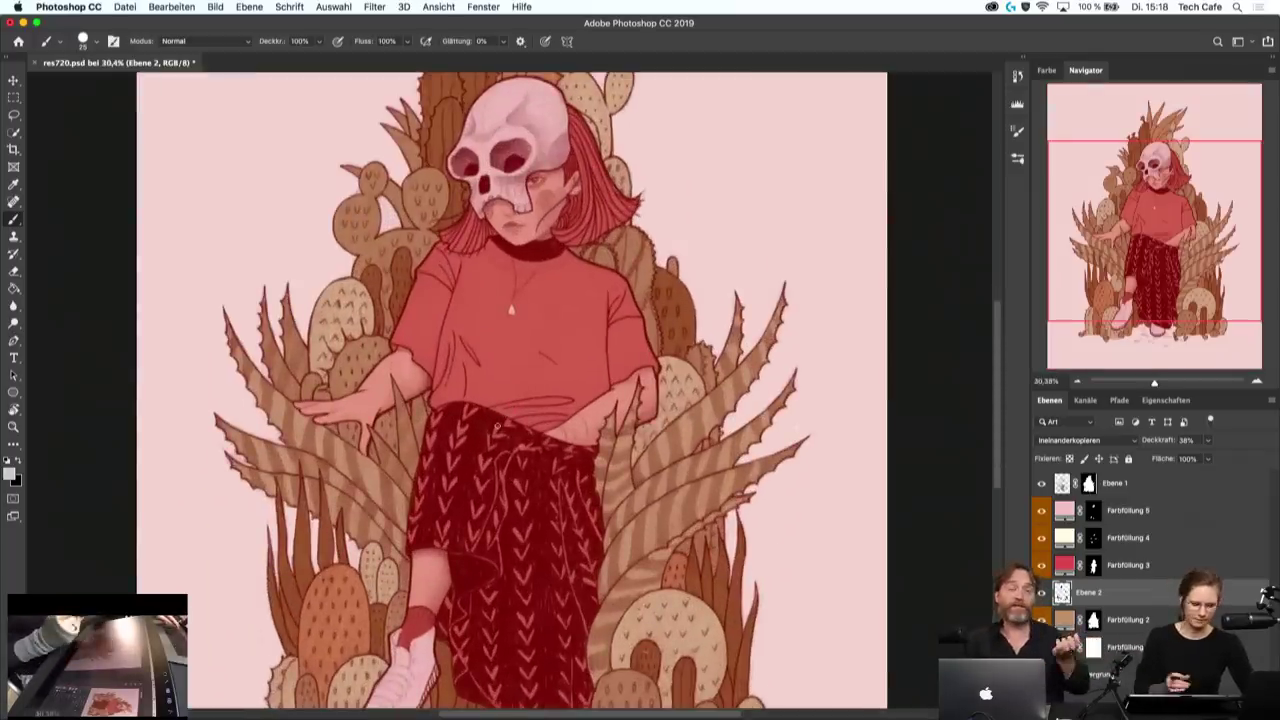
- Reset the view rotation to 0° again, then pan and zoom to about 30% over the trousers
key("r")
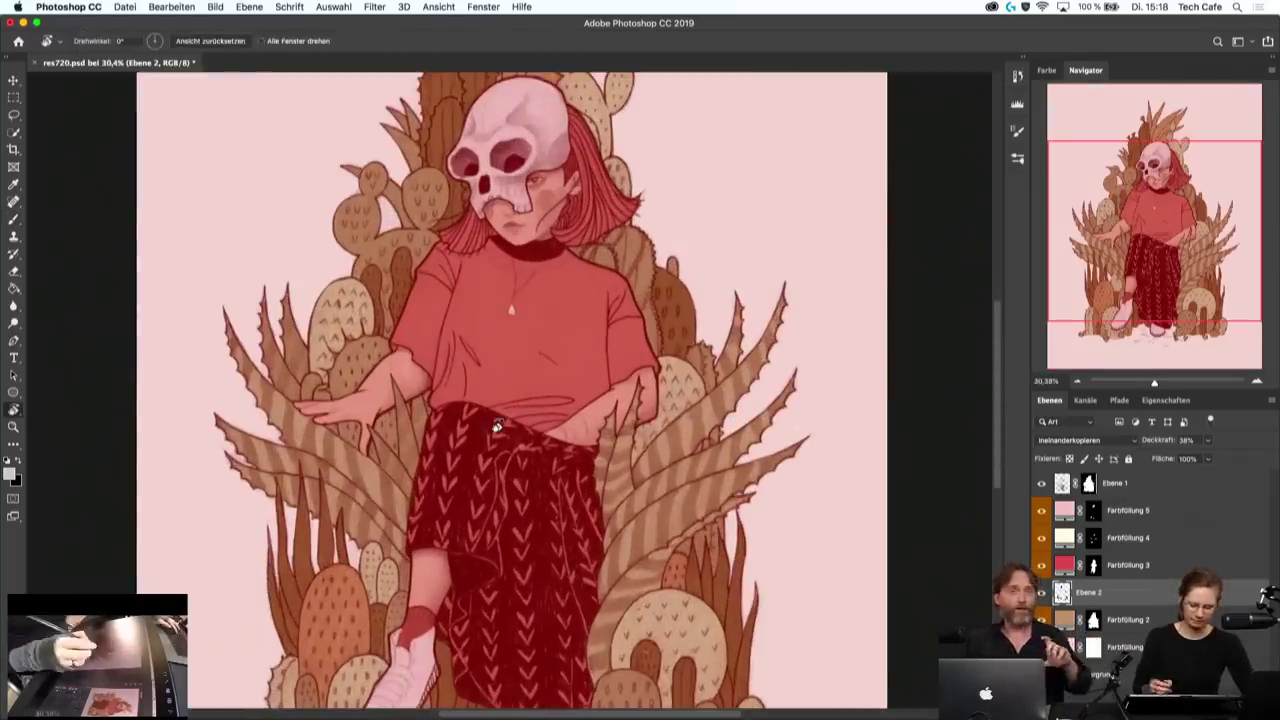
mouse_move(599, 512)
left_mouse_down()
mouse_move(717, 258)
mouse_move(600, 570)
left_mouse_up()
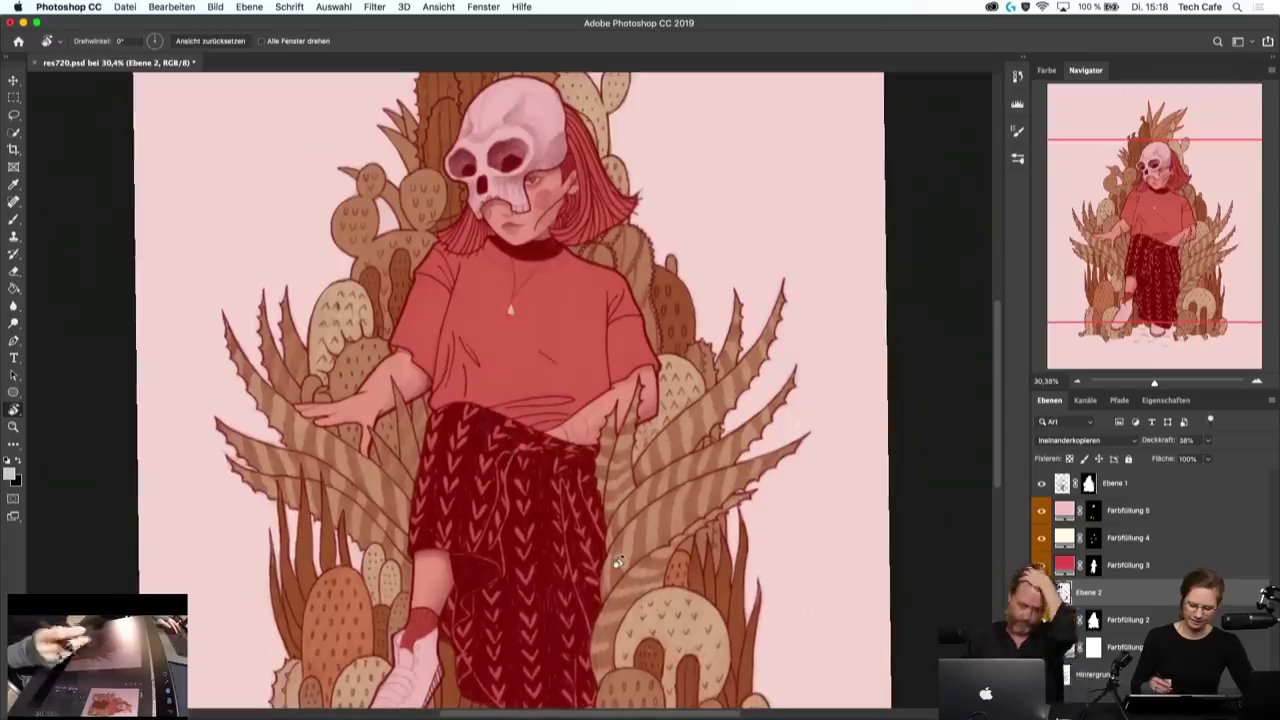
mouse_move(729, 257)
left_mouse_down()
mouse_move(583, 360)
mouse_move(533, 327)
left_mouse_up()
left_click(210, 41)
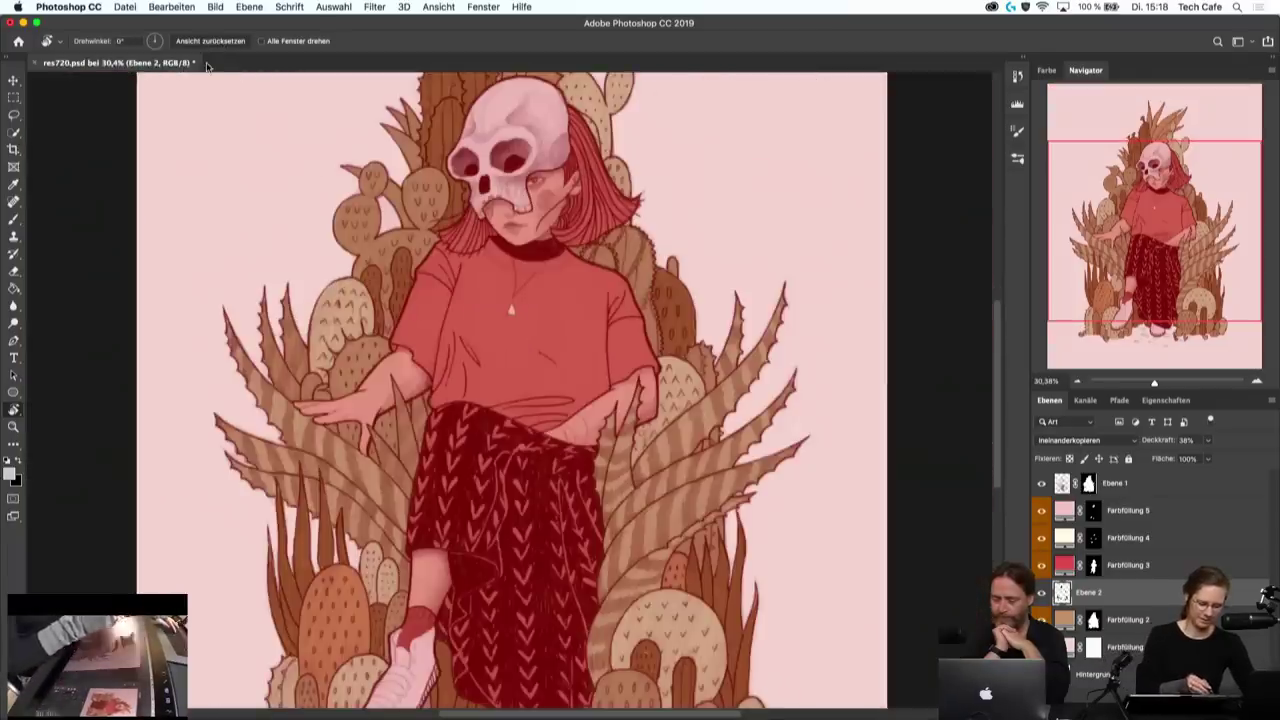
mouse_move(632, 344)
left_mouse_down()
mouse_move(590, 484)
mouse_move(569, 220)
left_mouse_up()
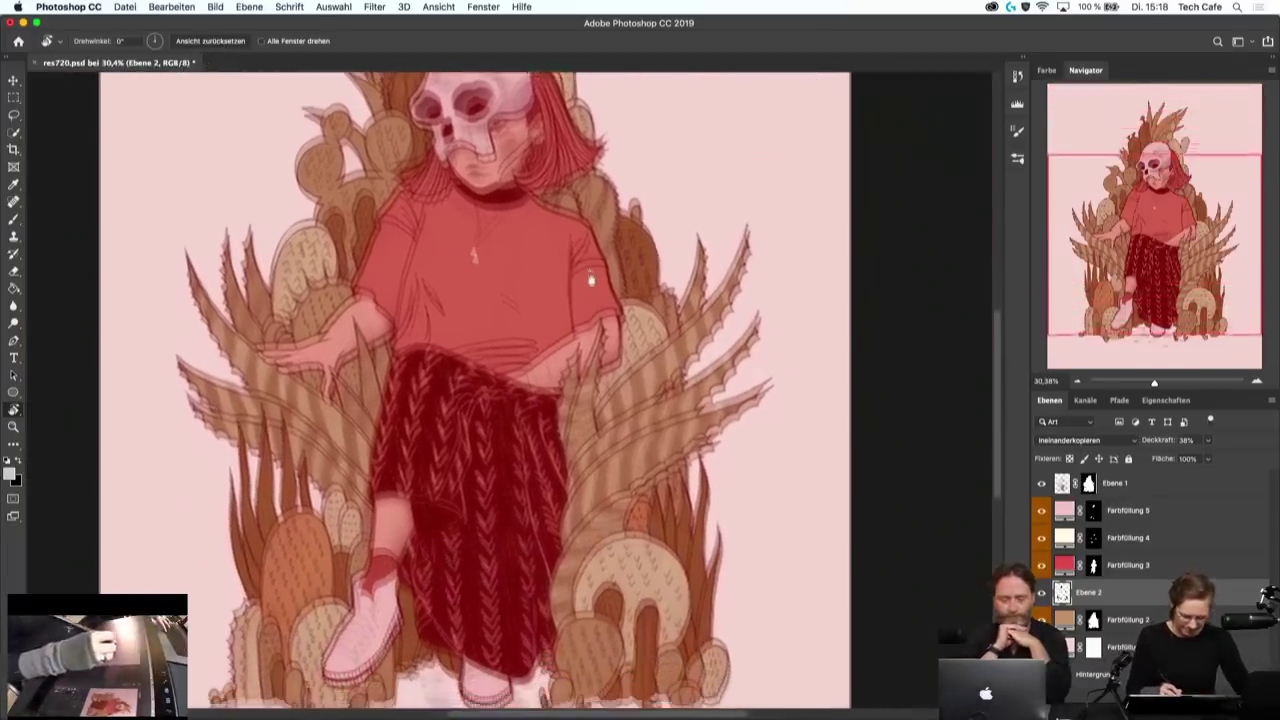
scroll(851, 346, "up", 2)
scroll(851, 346, "right", 2)
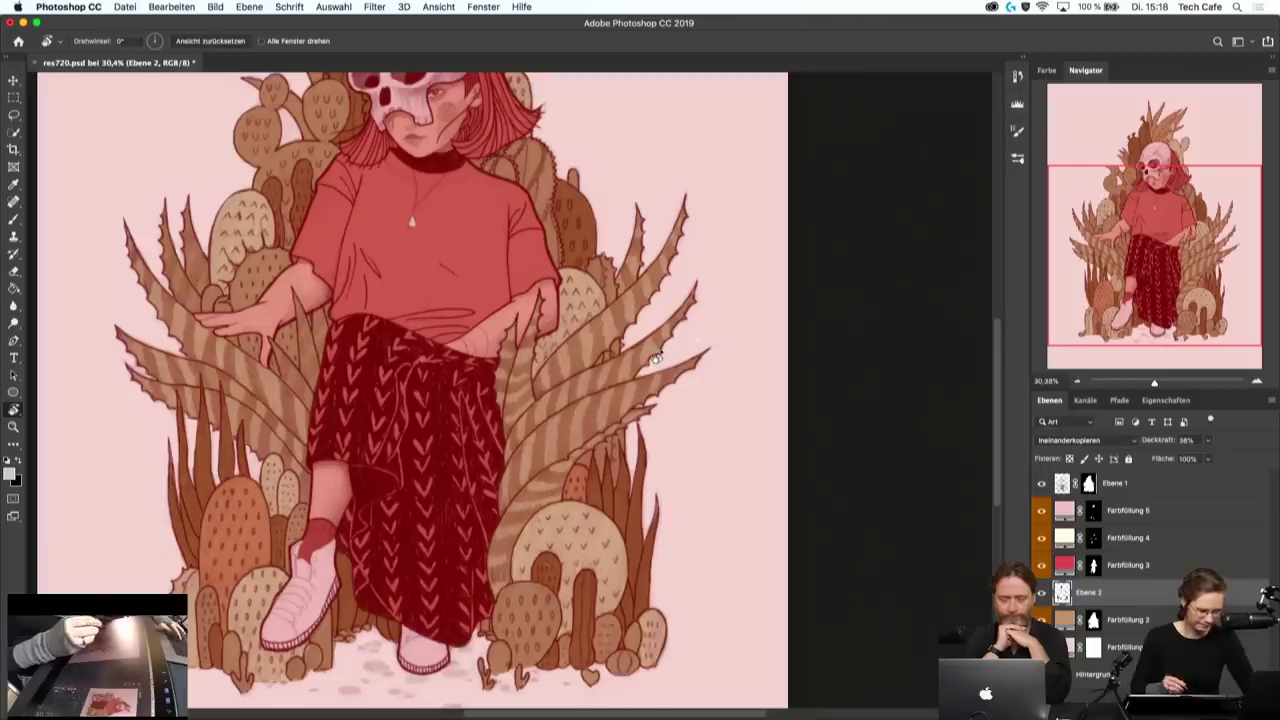
- Sample the trousers' dark red as the Brush colour
key("i")
left_click(452, 478)
key("r")
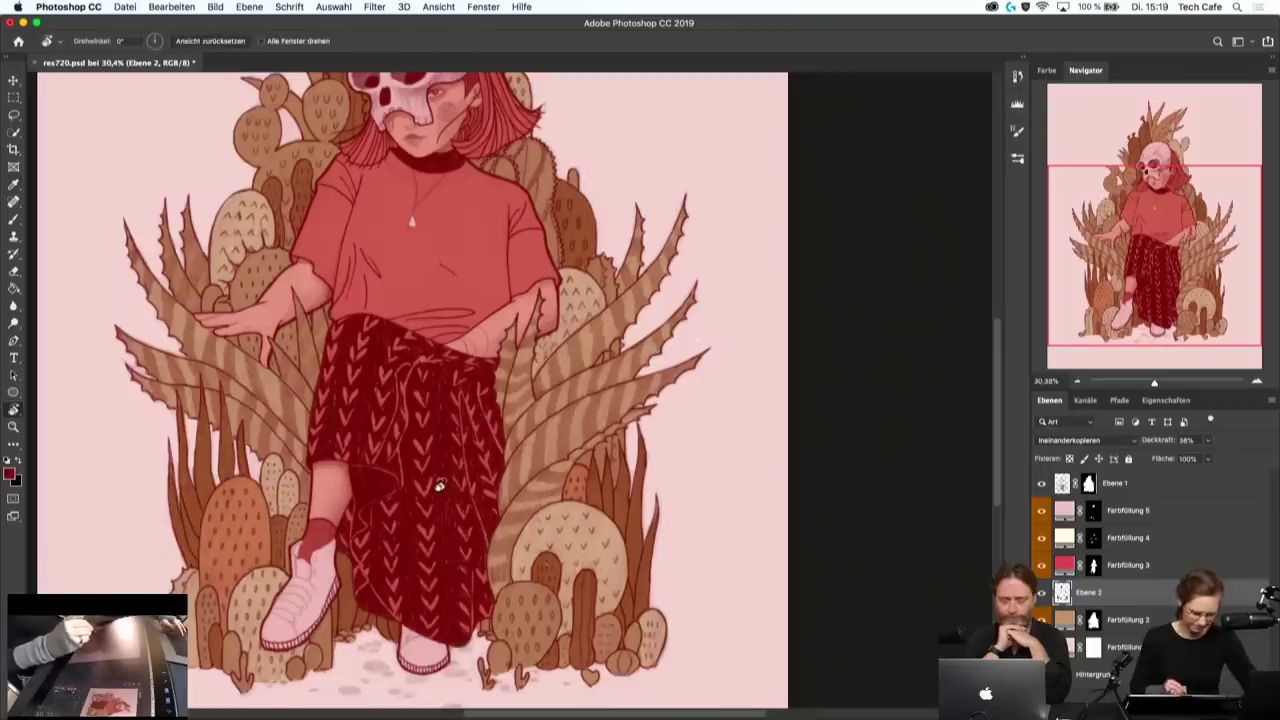
key("b")
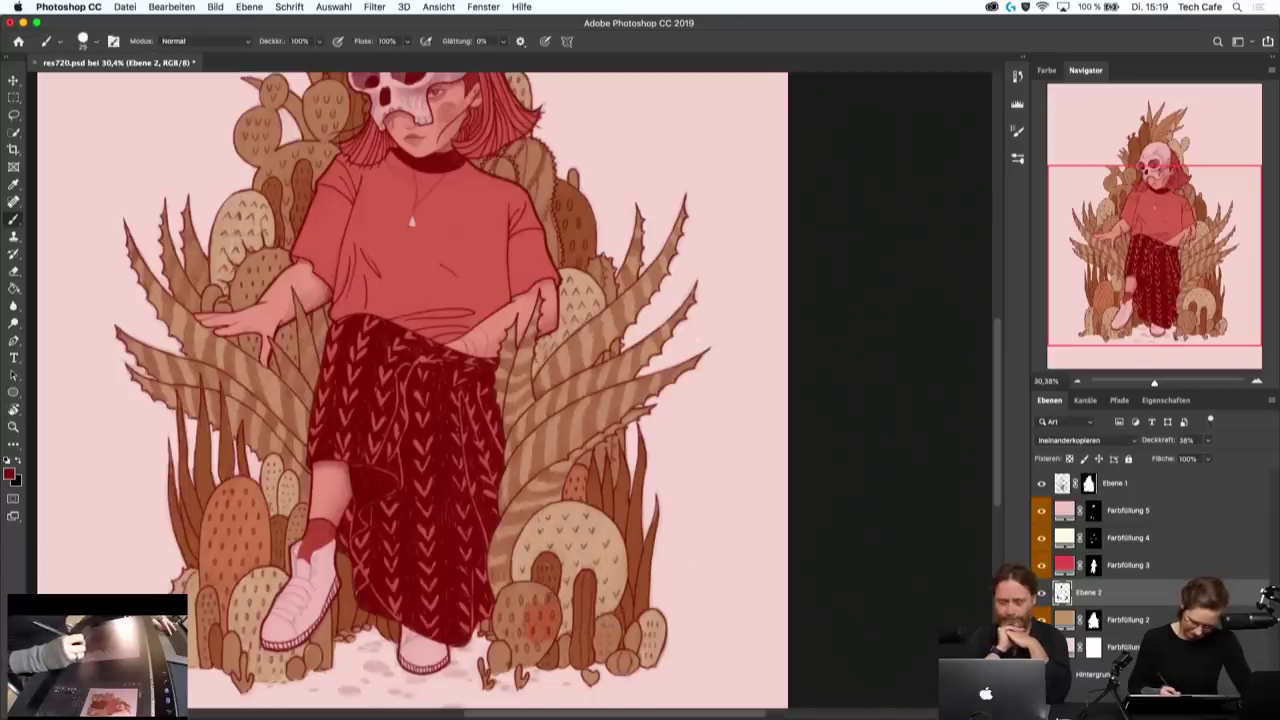
- Paint dark red shading on the lower round cactus, then pan and zoom out to check
left_click_drag(499, 595, 497, 625)
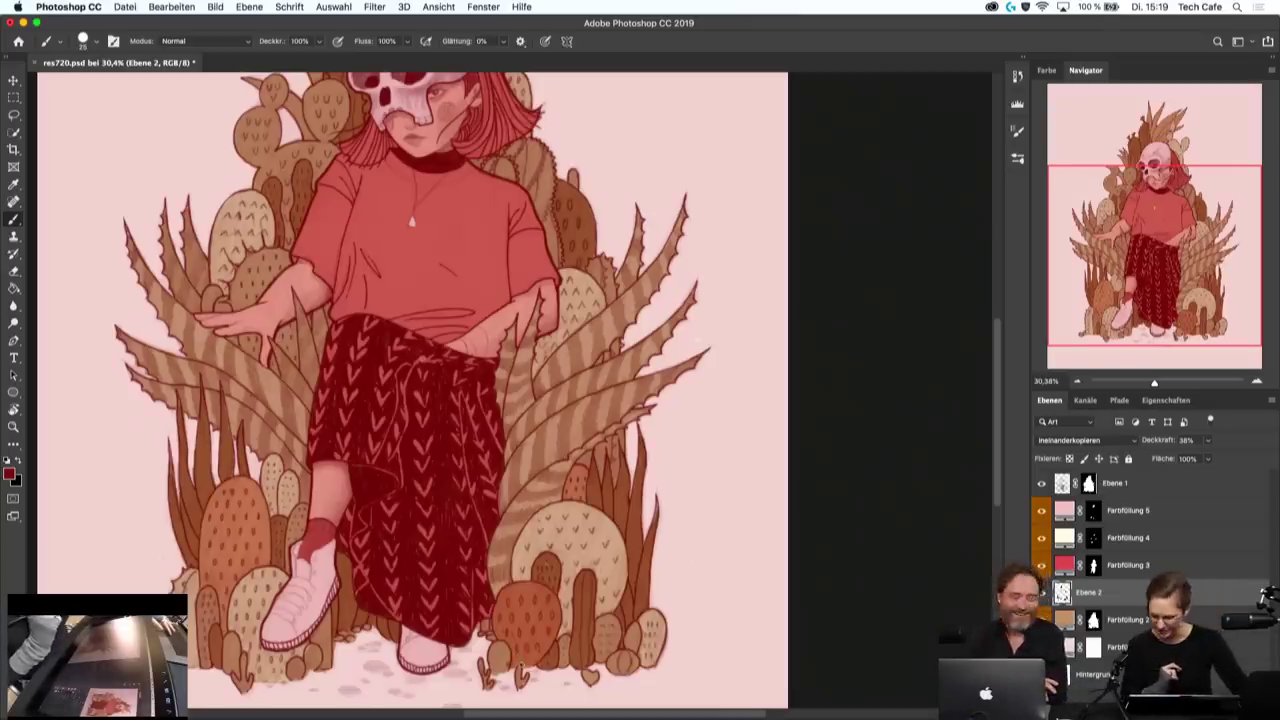
left_click_drag(515, 363, 540, 553)
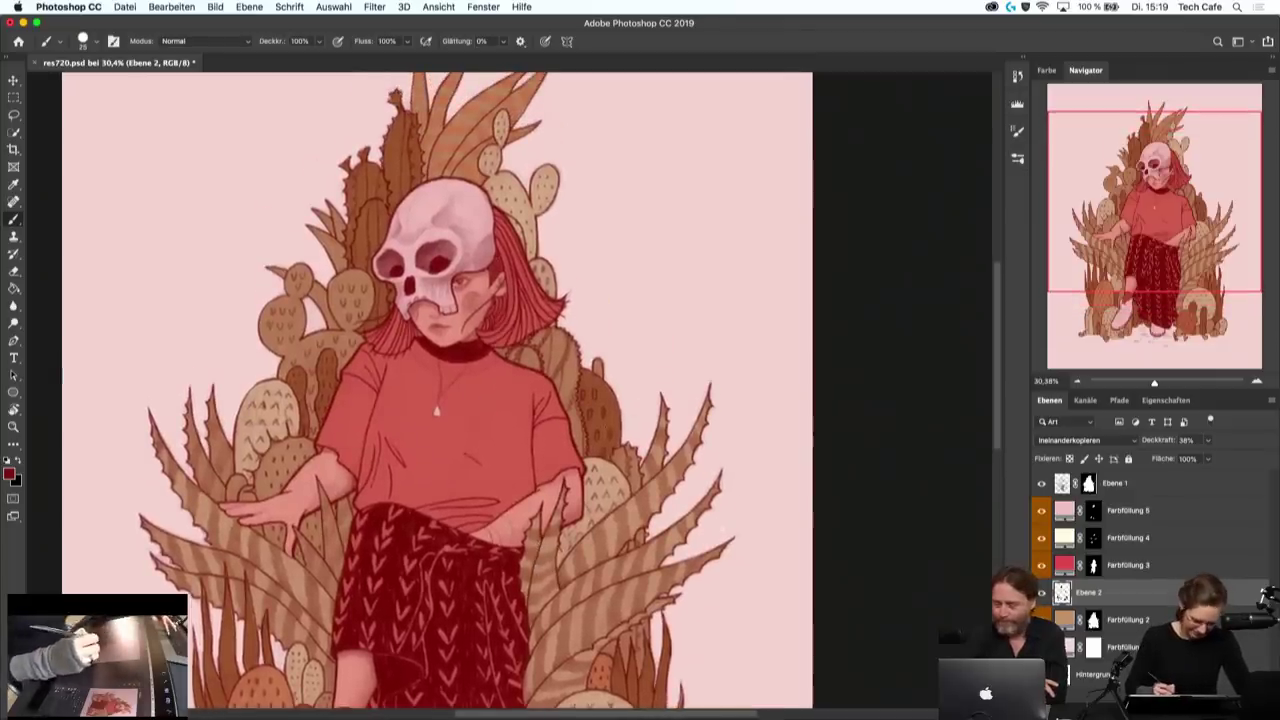
scroll(286, 486, "down", 1)
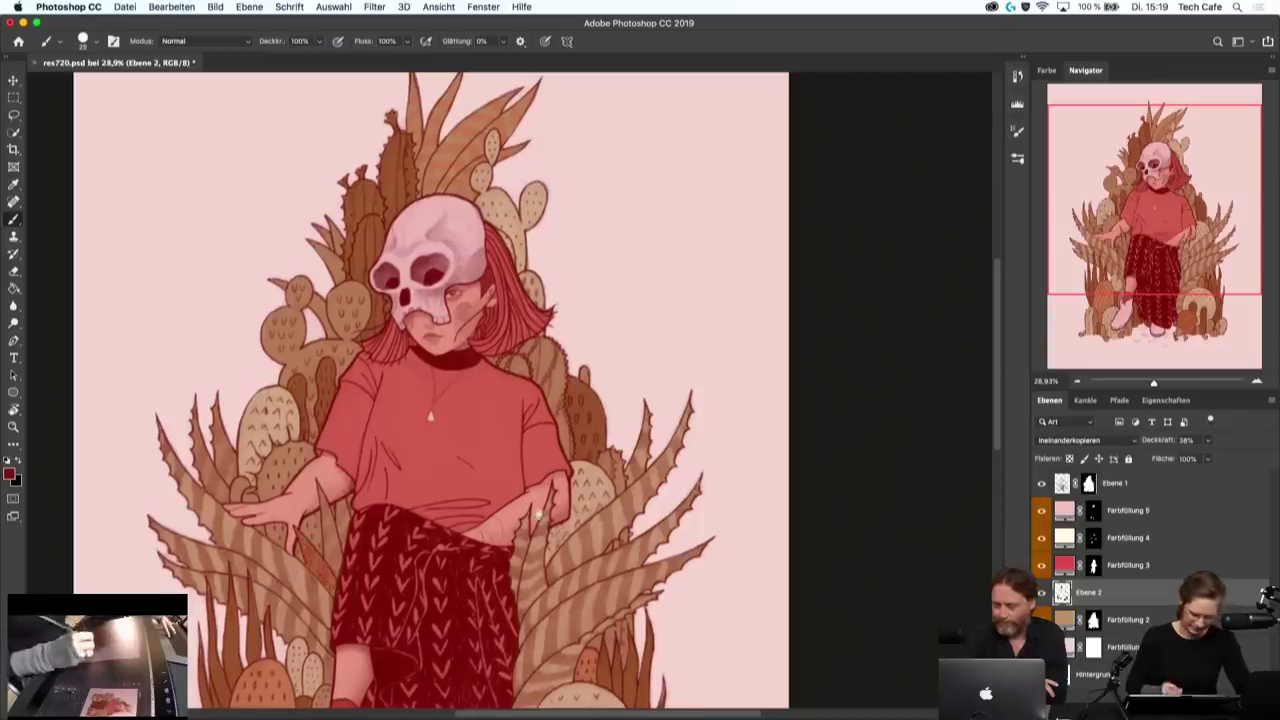
scroll(430, 390, "down", 5)
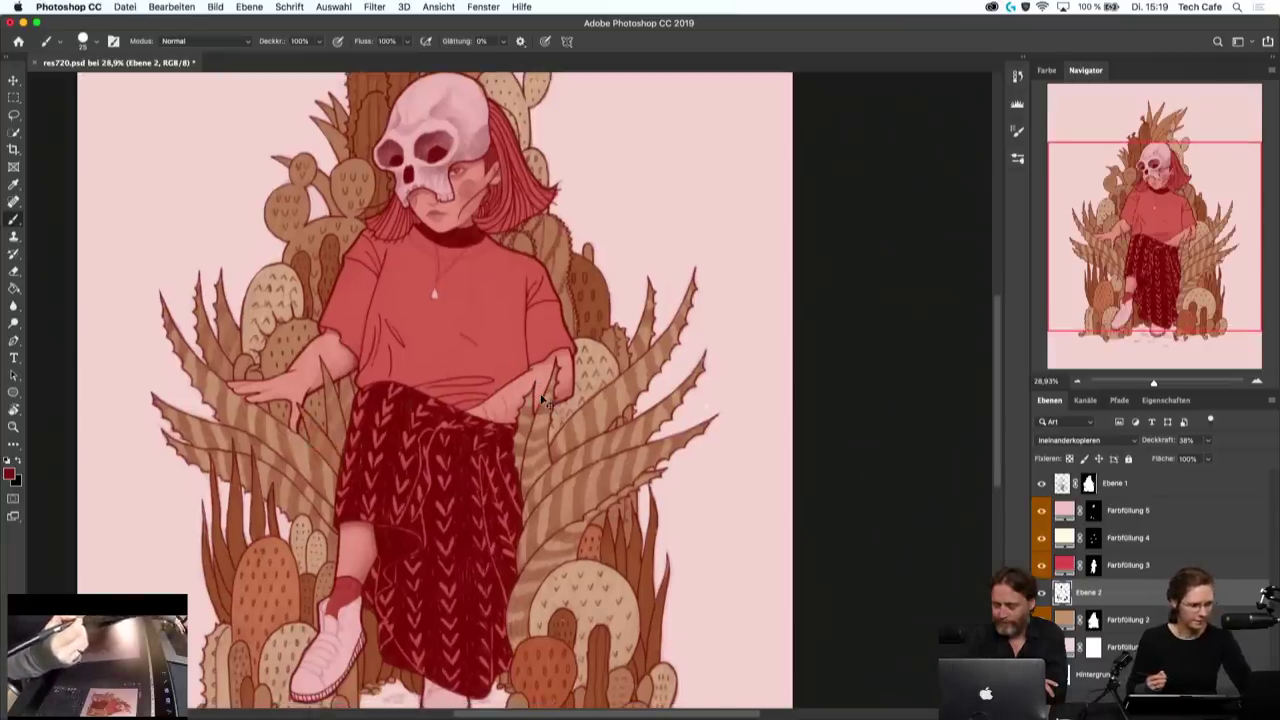
- Set Ebene 1's blend mode to Ineinanderkopieren
left_click(1148, 487)
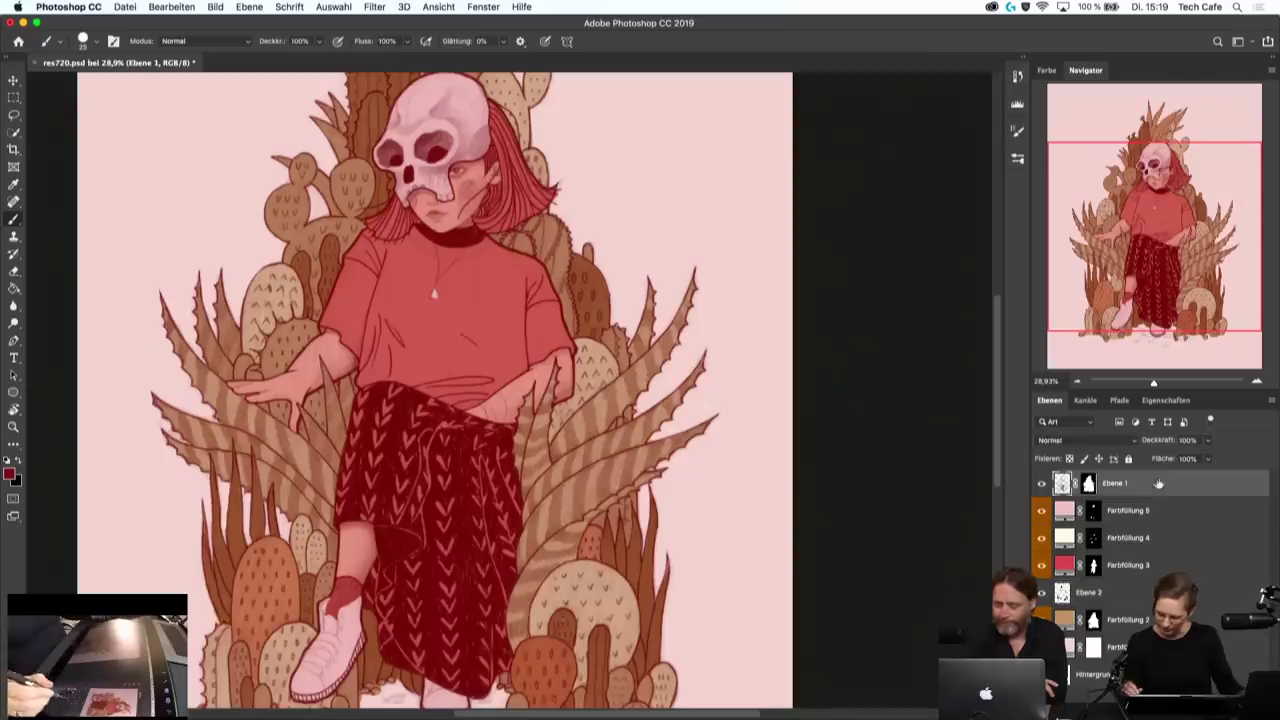
left_click(1100, 441)
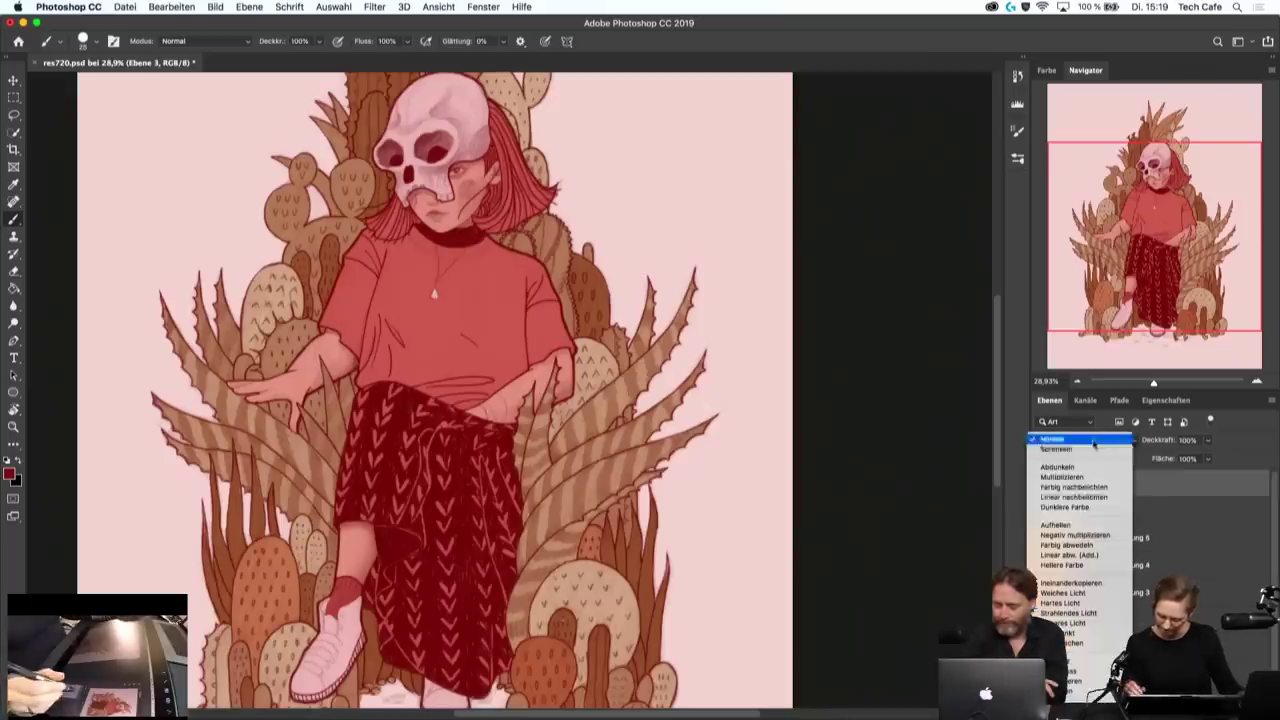
left_click(1068, 583)
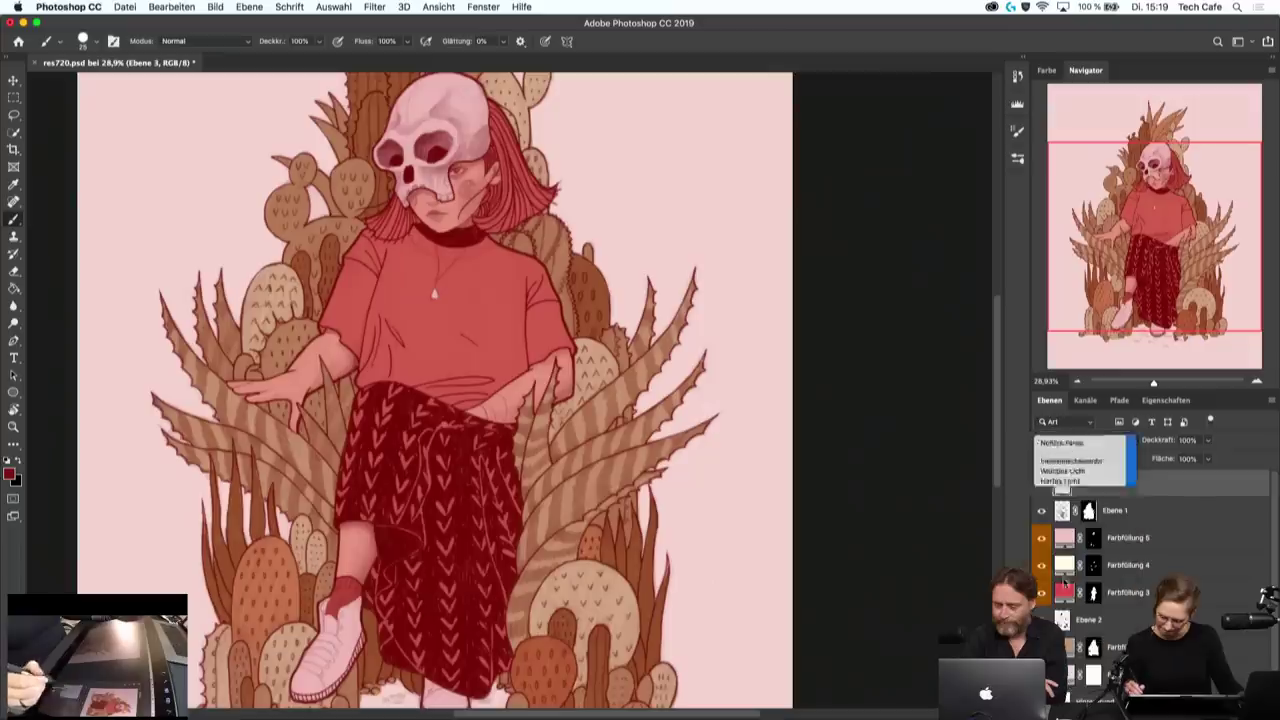
- Add a tan (d6af81) colour fill layer at 61% opacity with its mask inverted to black
left_click(1155, 700)
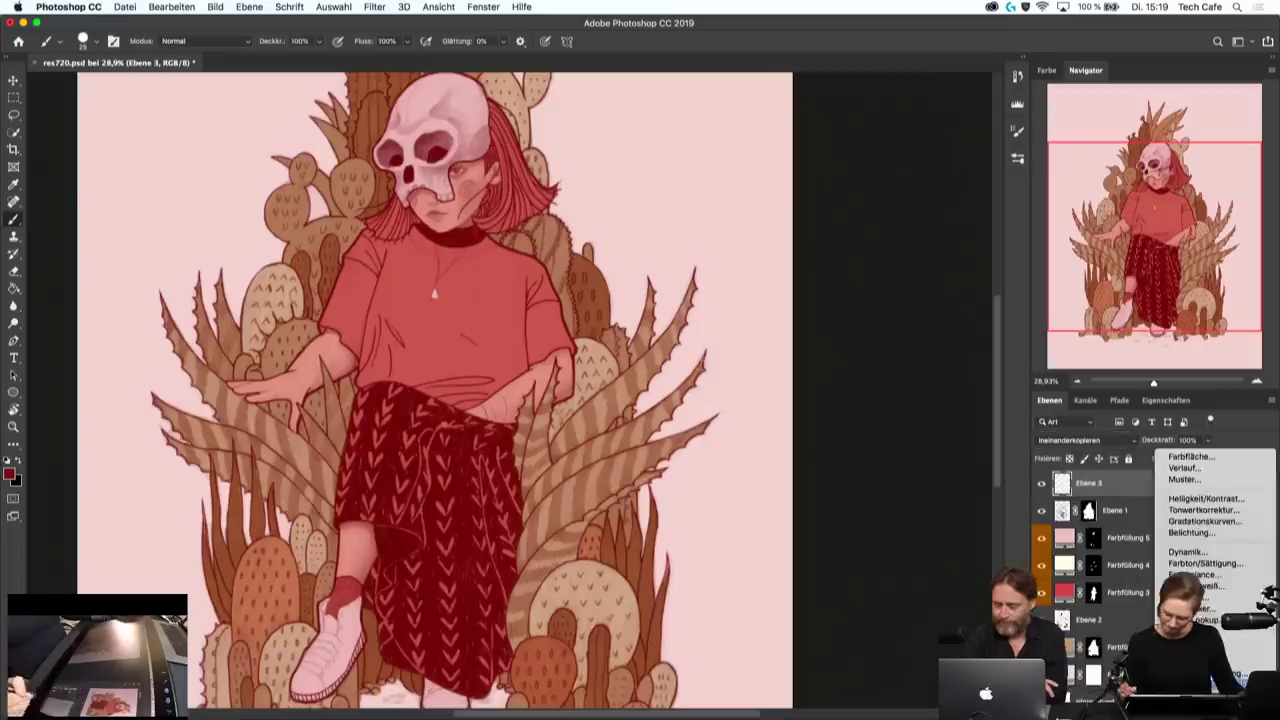
left_click(1178, 449)
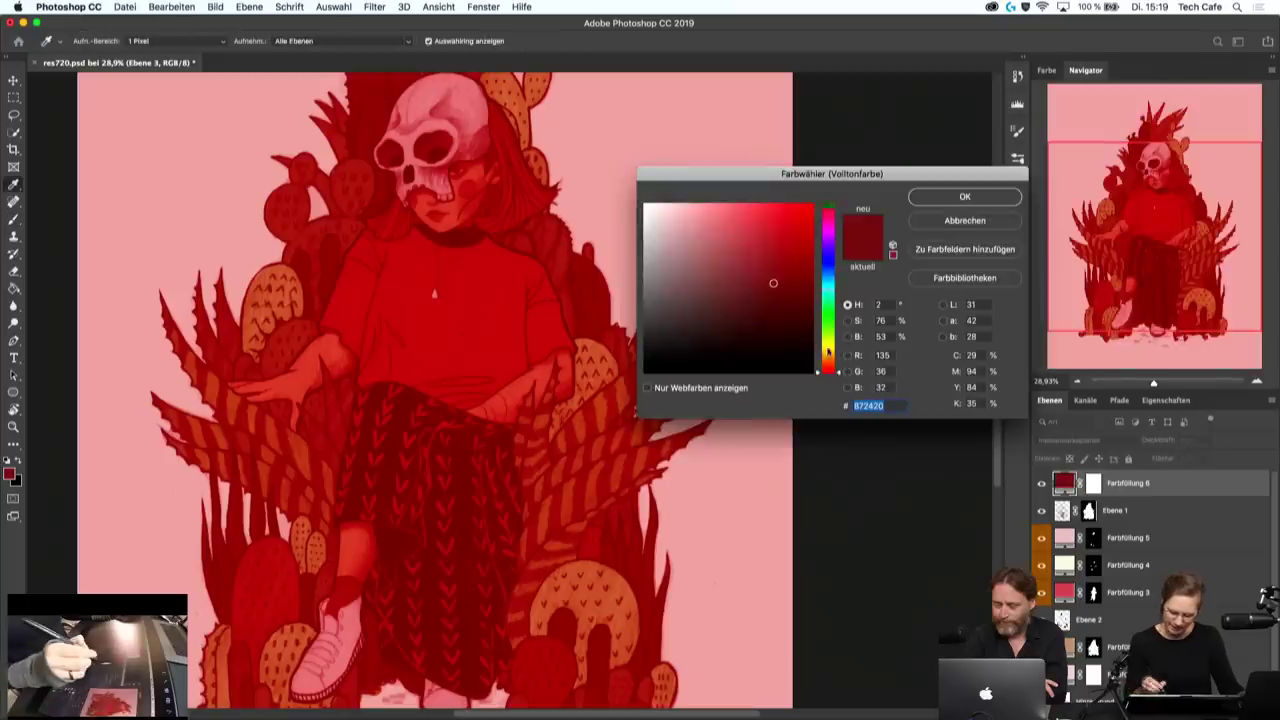
left_click_drag(828, 370, 829, 357)
left_click(705, 212)
left_click_drag(705, 212, 694, 240)
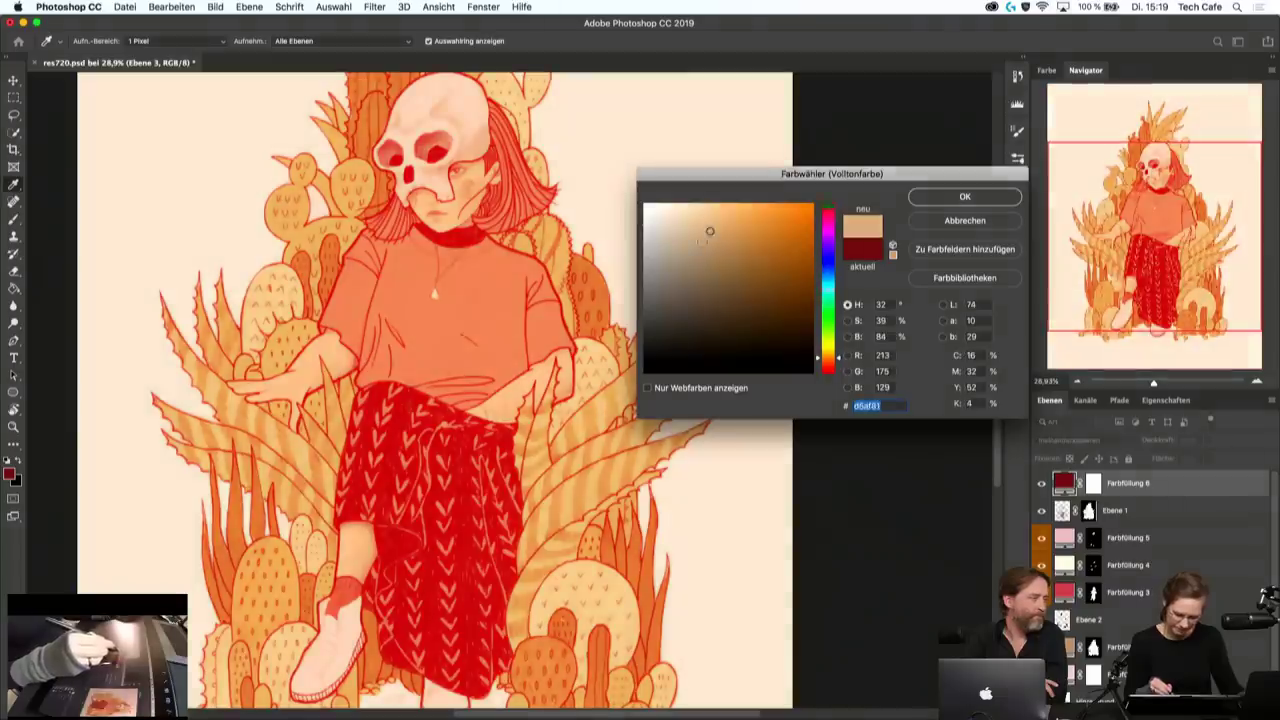
left_click(961, 197)
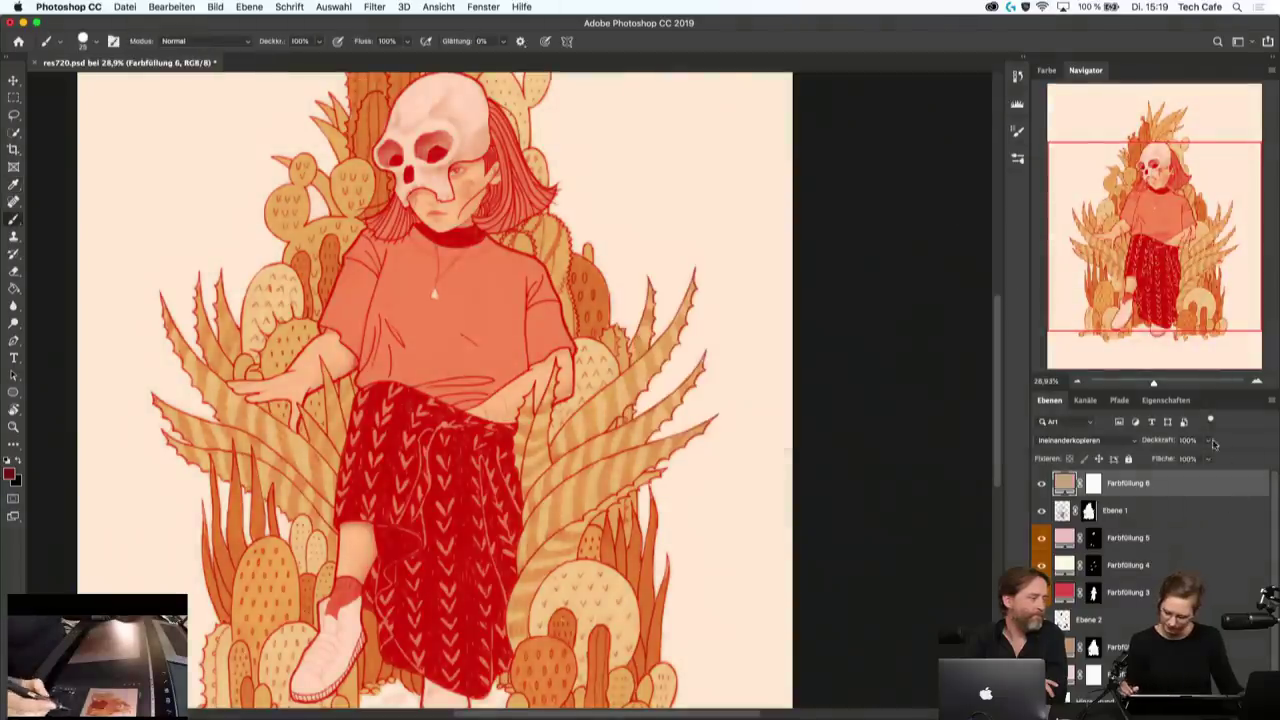
left_click_drag(1212, 441, 1180, 461)
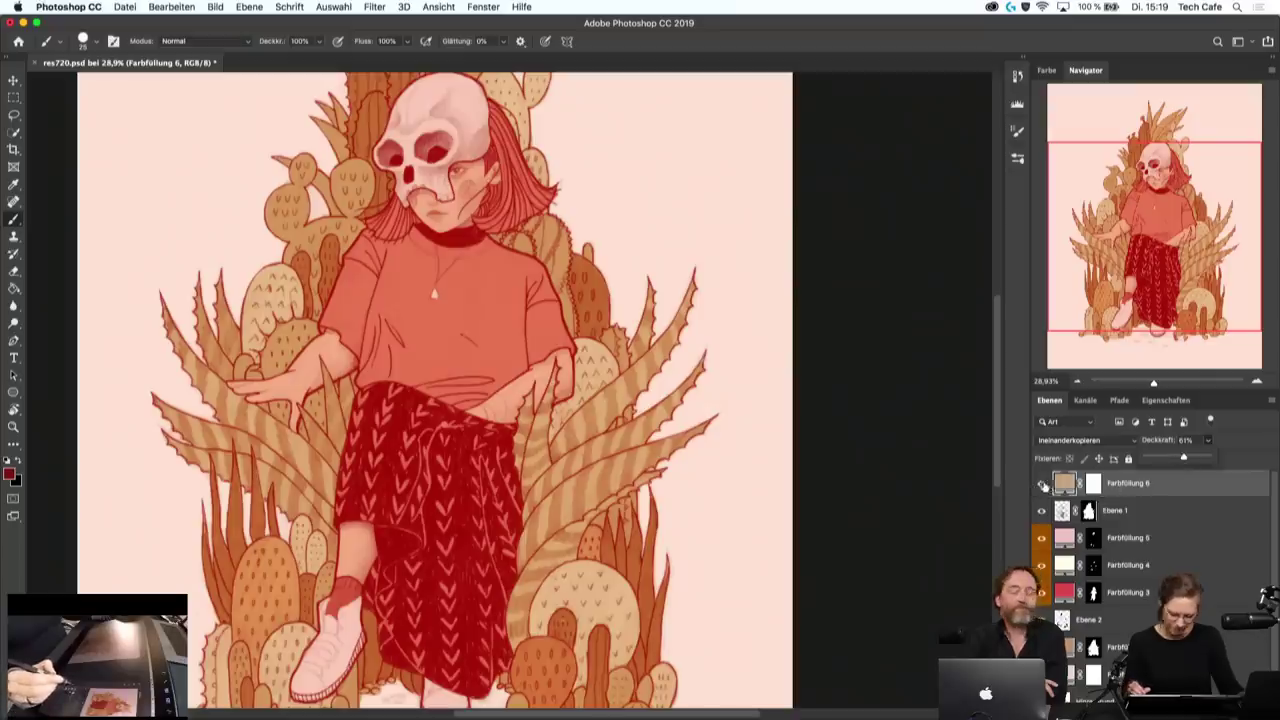
left_click(1090, 484)
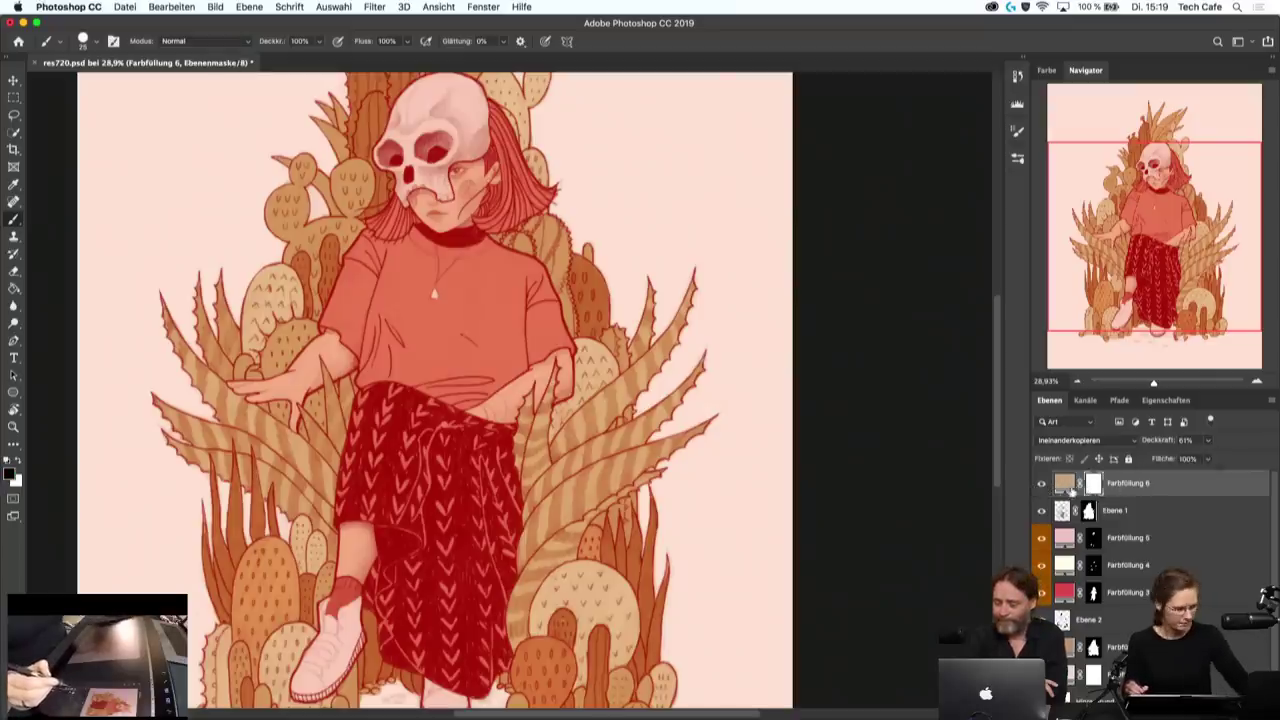
key("ctrl+i")
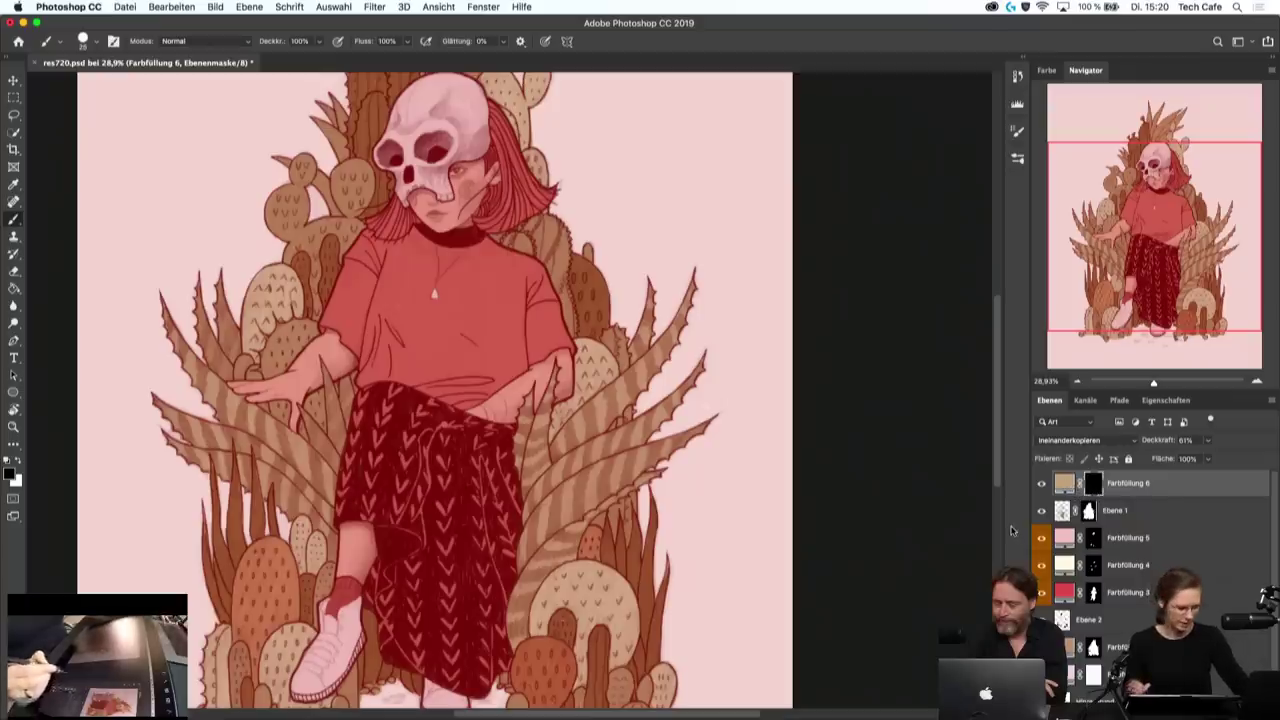
- Switch the painting colour to white and save the document as illustration_color_01.psd
key("x")
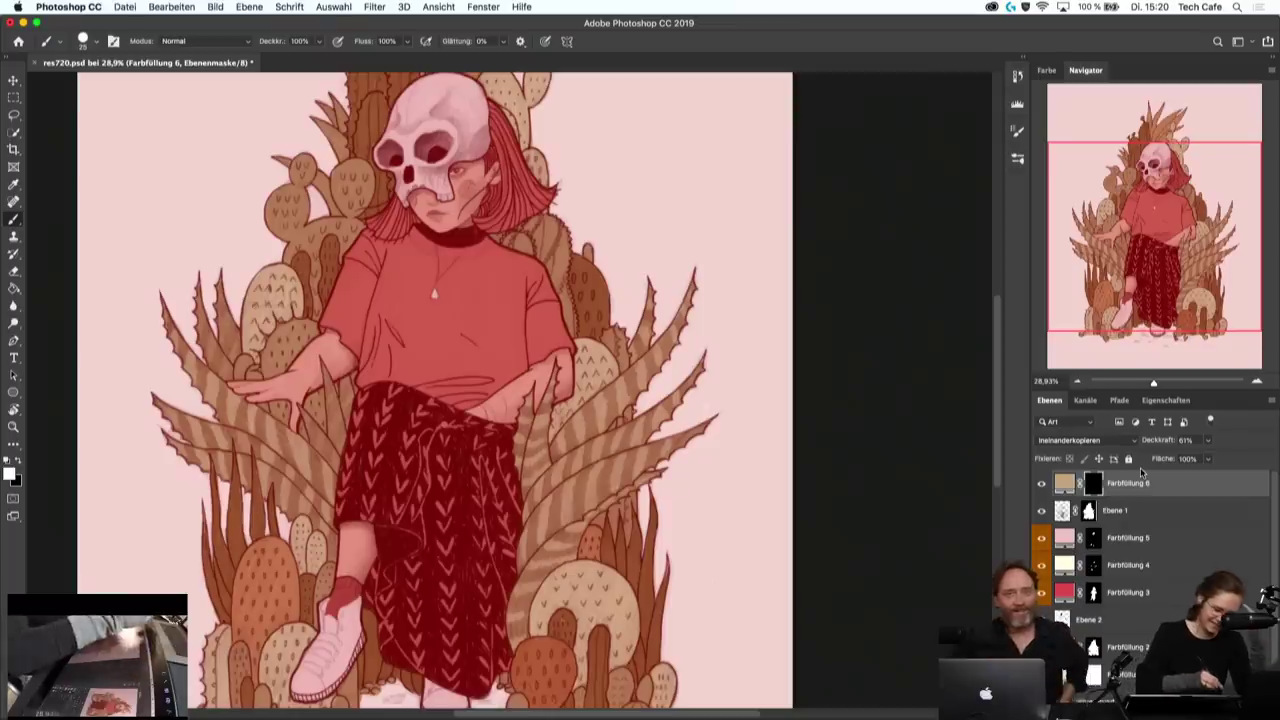
left_click(124, 7)
left_click(187, 148)
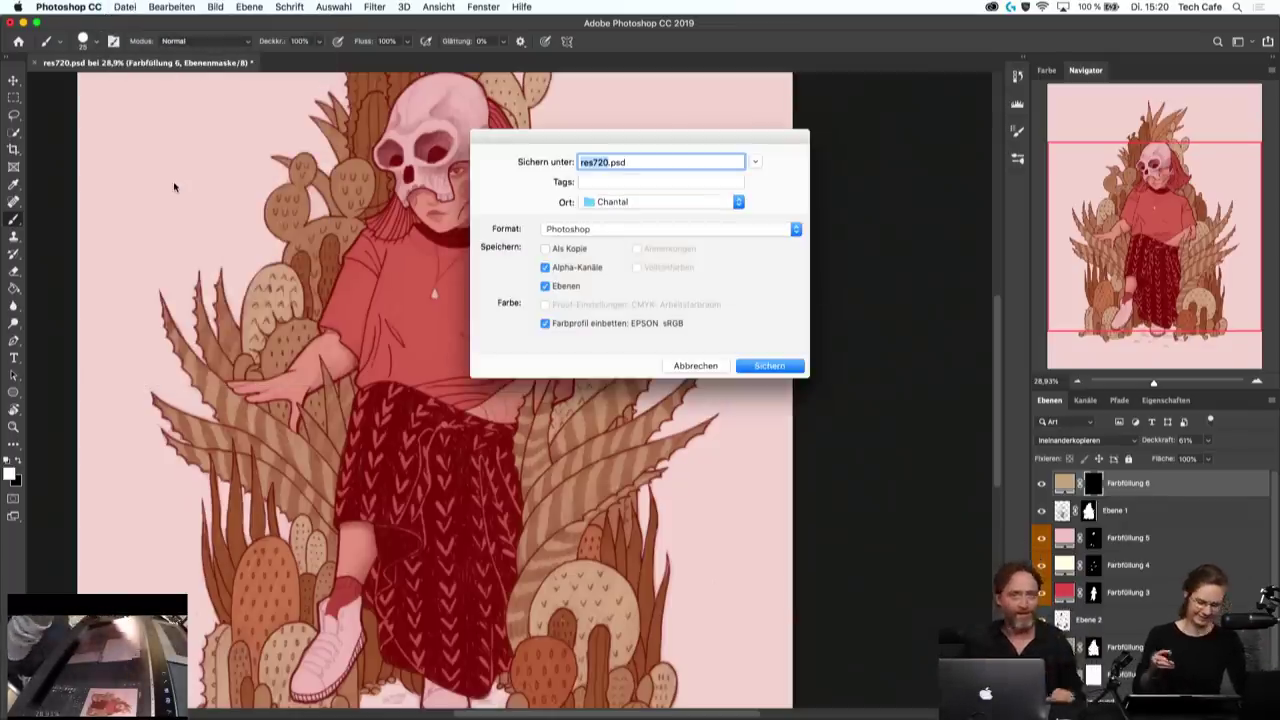
type("i")
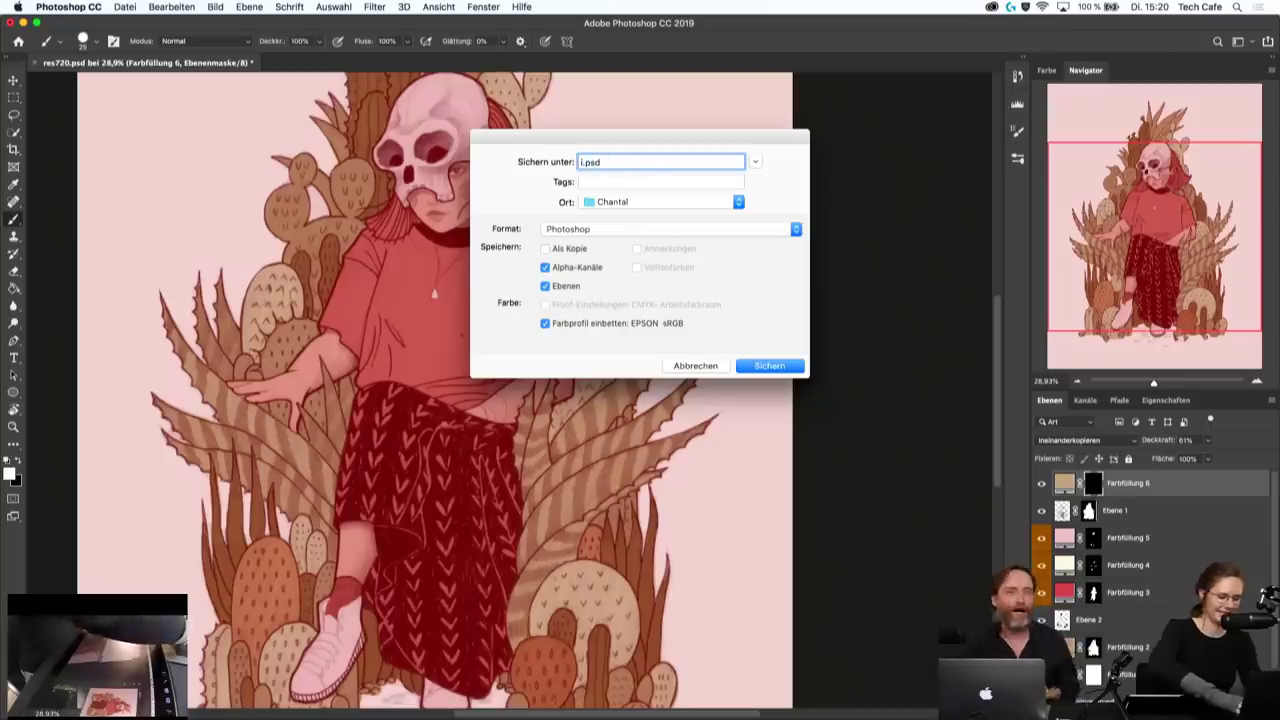
type("llustra")
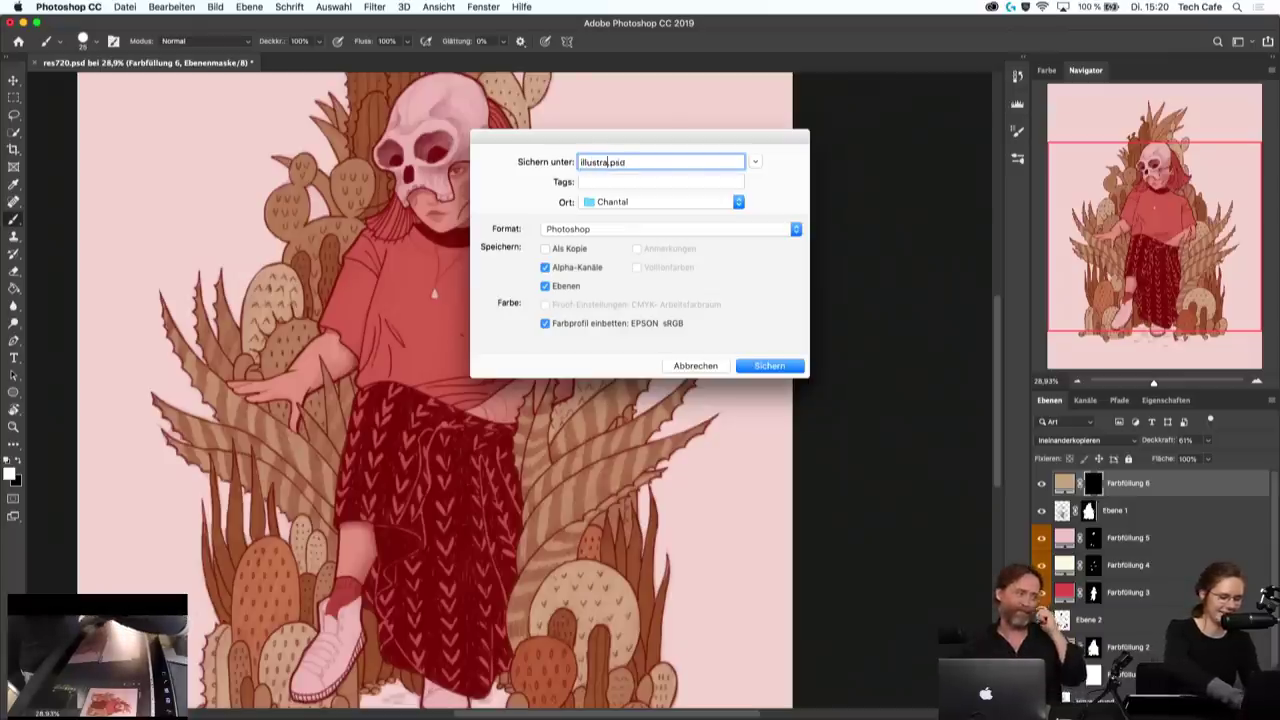
type("tion_")
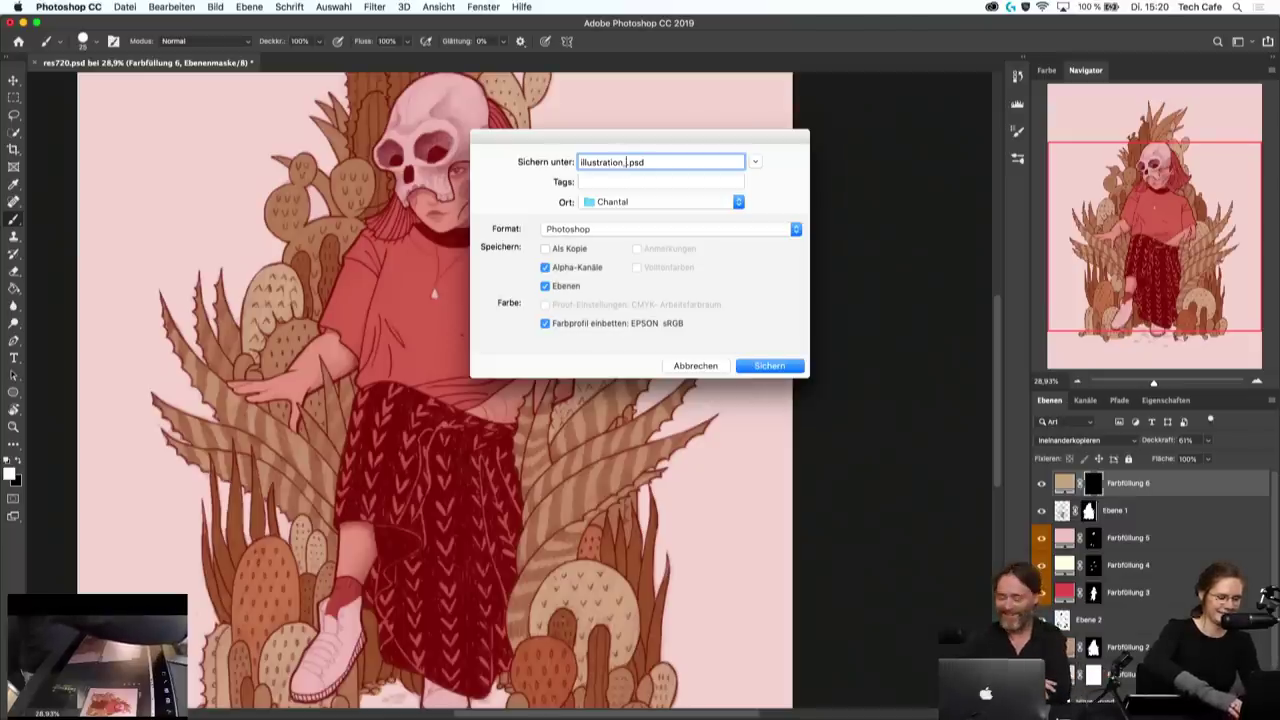
type("color_01")
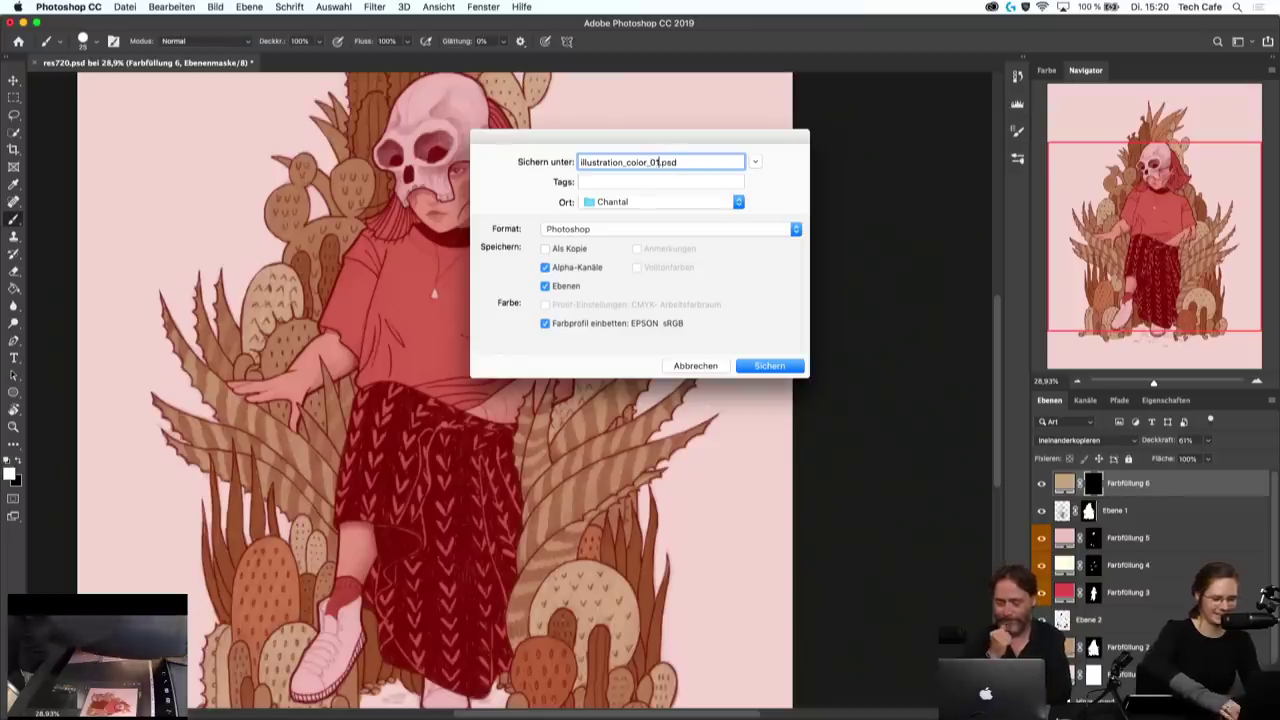
key("Return")
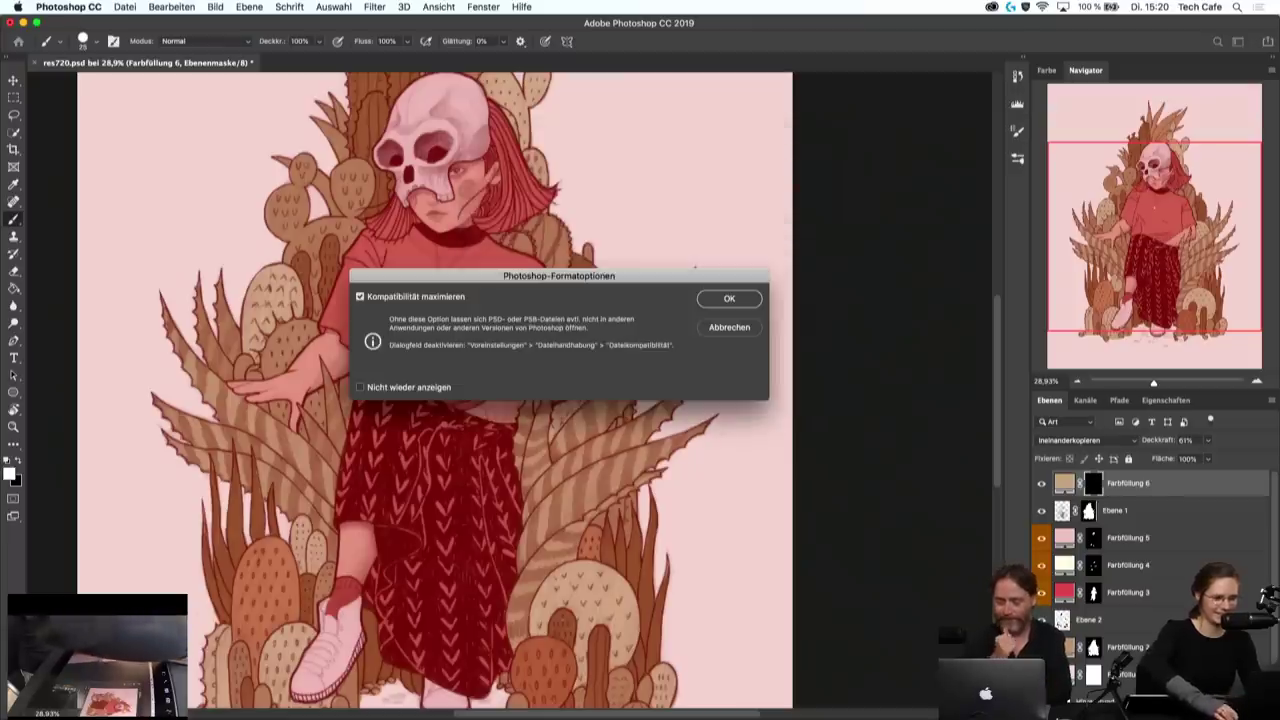
key("Return")
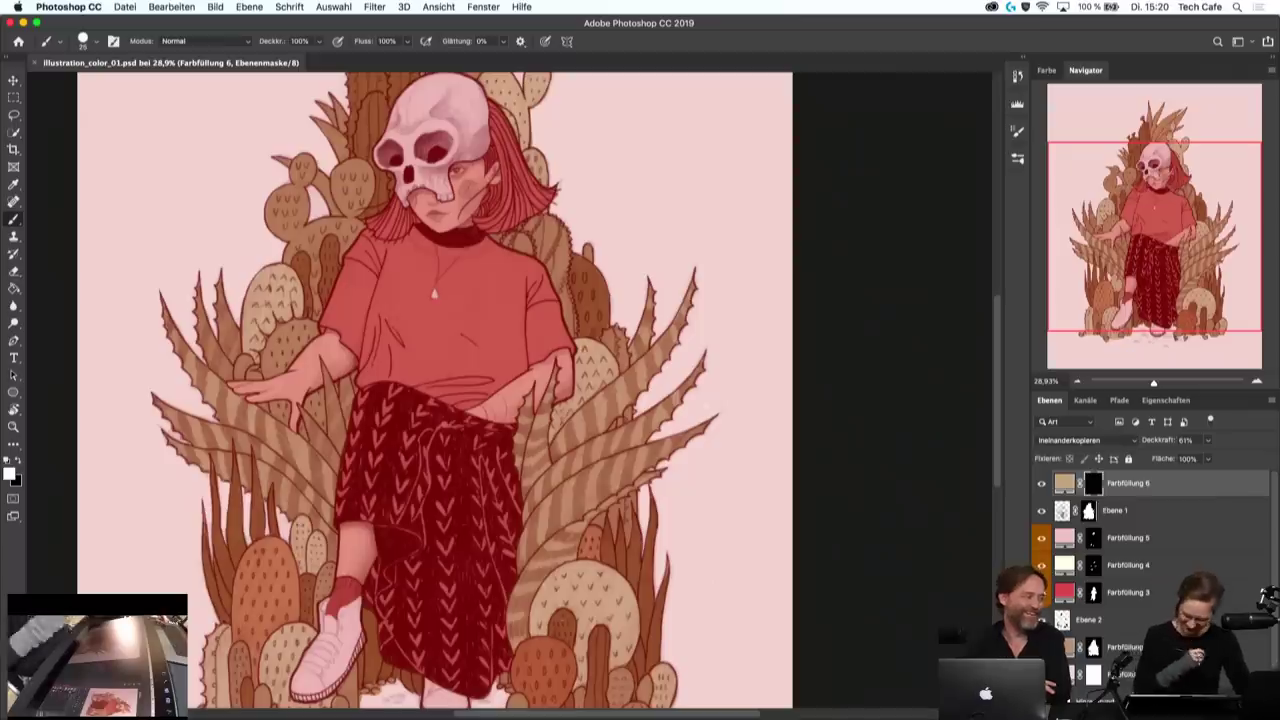
- Move Farbfüllung 6 below the Ebene 1 line art and raise its opacity to 89%
left_click_drag(1175, 484, 1177, 517)
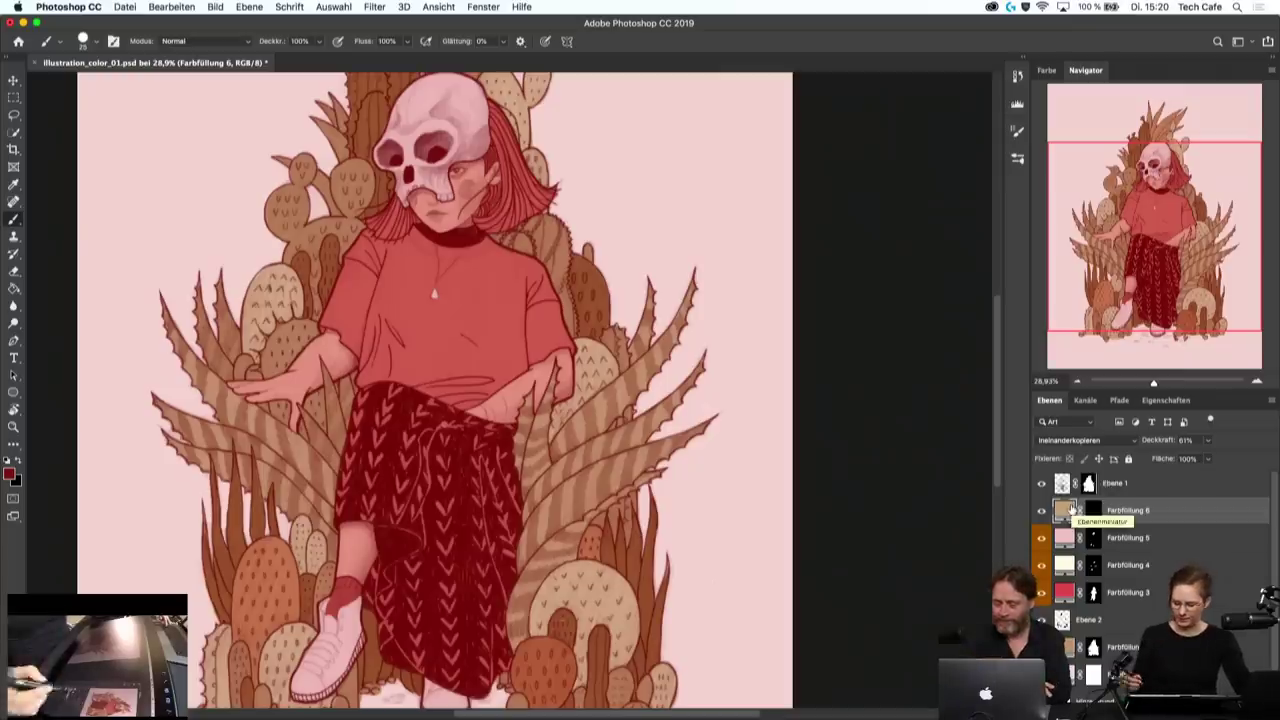
left_click_drag(1093, 506, 1092, 510)
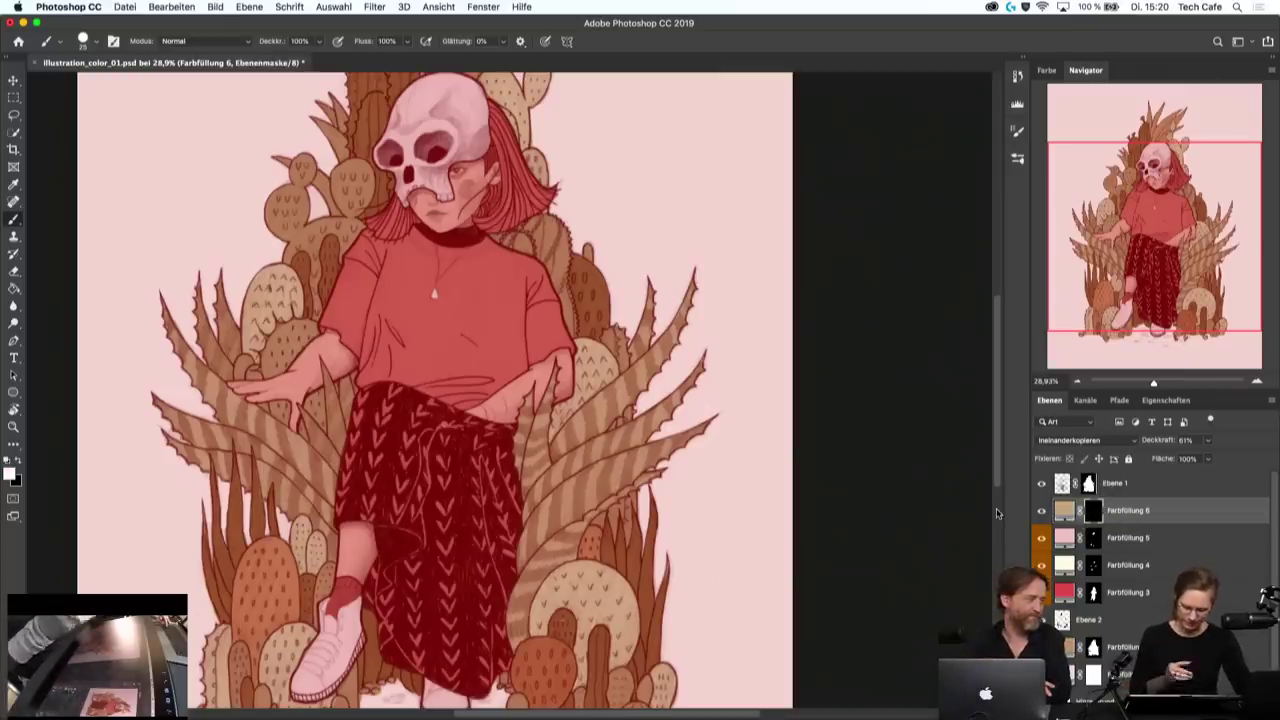
scroll(996, 513, "up", 5)
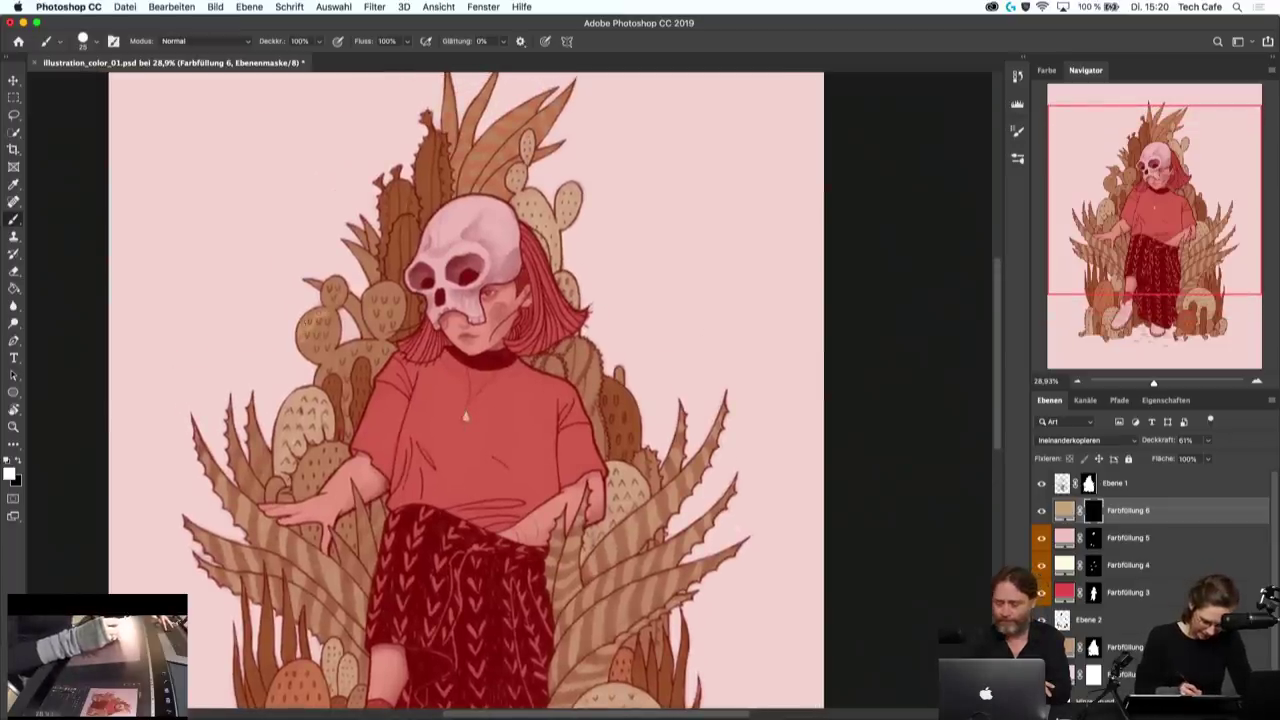
left_click(1208, 440)
left_click_drag(1209, 460, 1219, 460)
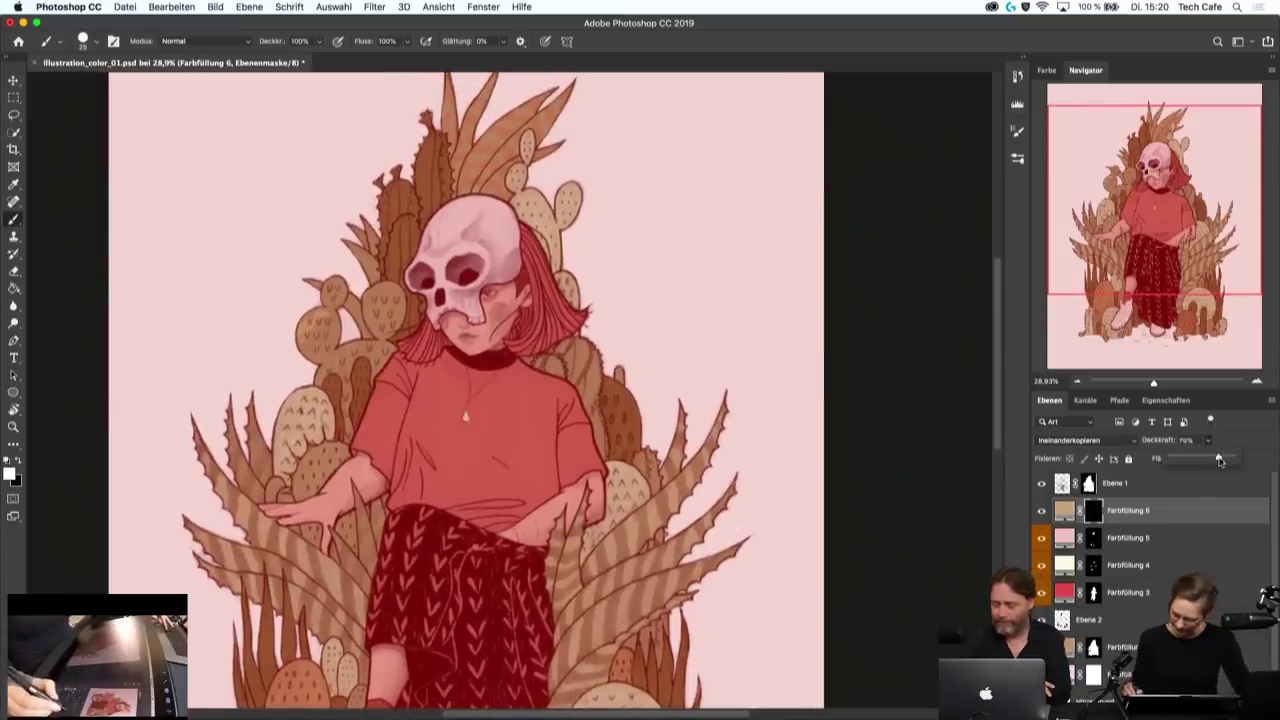
- Change Farbfüllung 6's colour to a more saturated orange, then target its mask with default black/white colours
double_click(1064, 510)
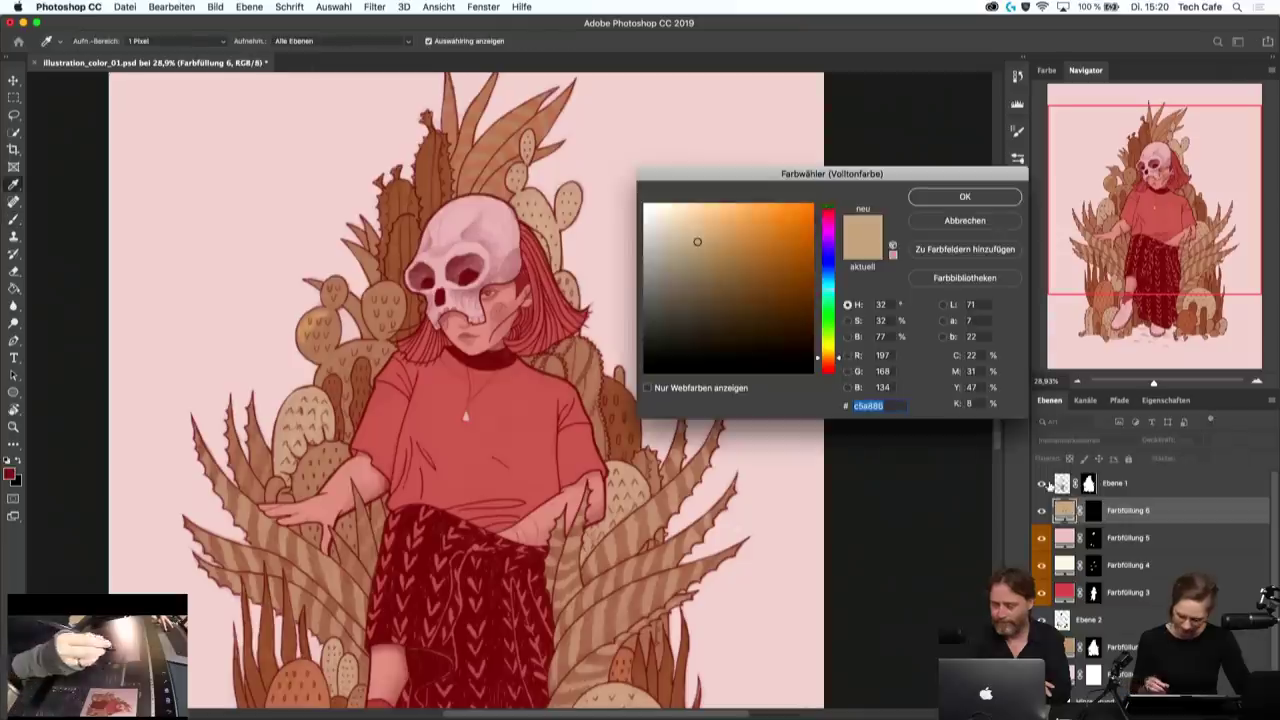
left_click(711, 220)
left_click(965, 196)
key("b")
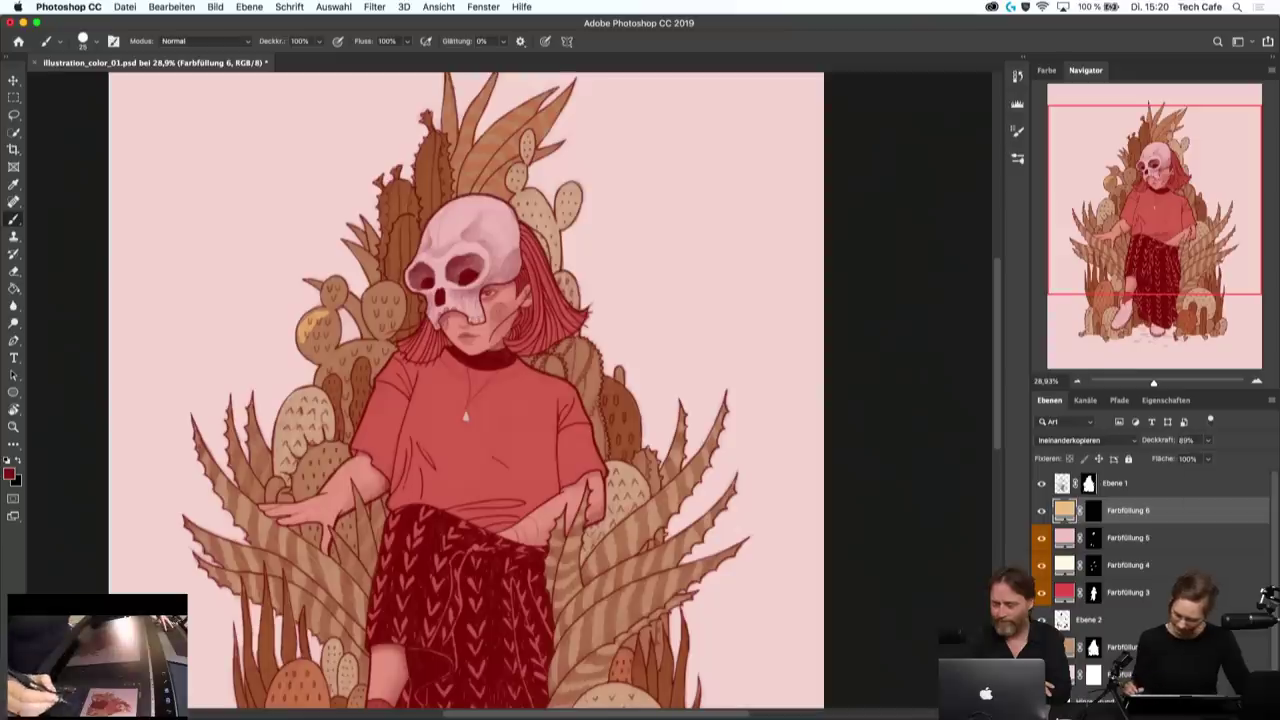
key("ctrl+backslash")
key("d")
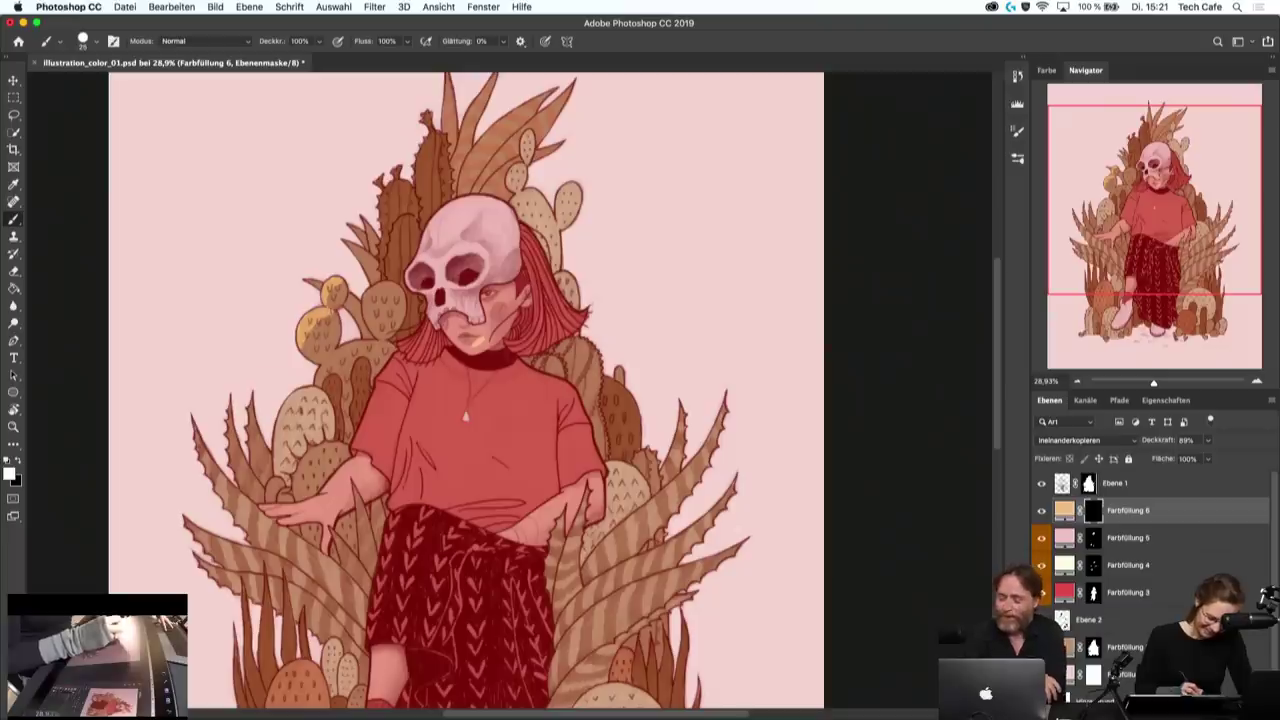
- Paint warm yellow highlights on the cacti left of the skull, removing overspill with black
key("e")
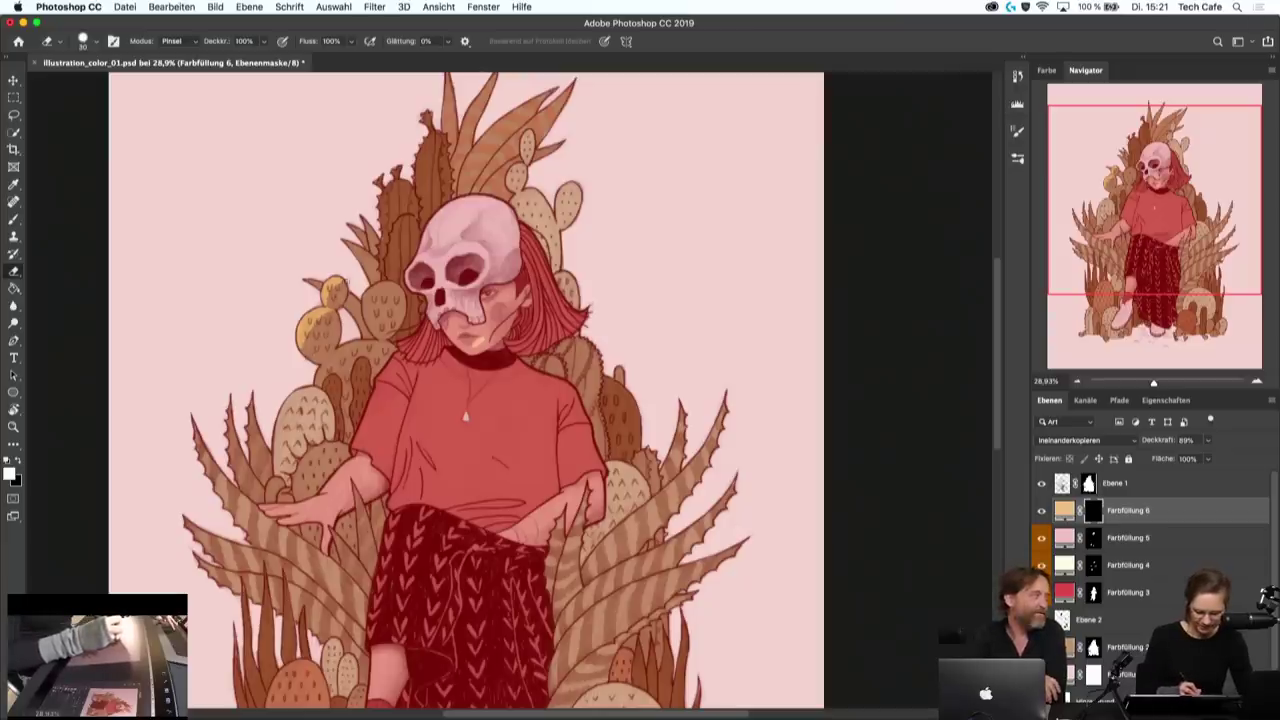
key("b")
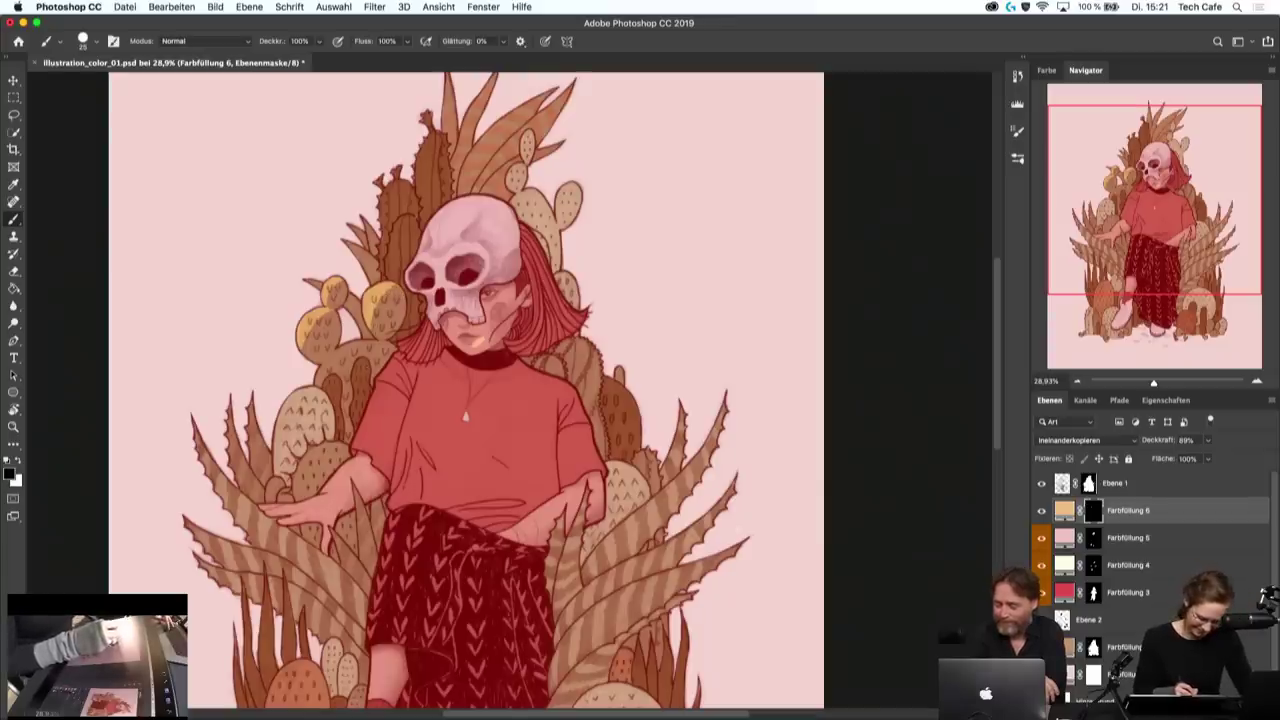
key("x")
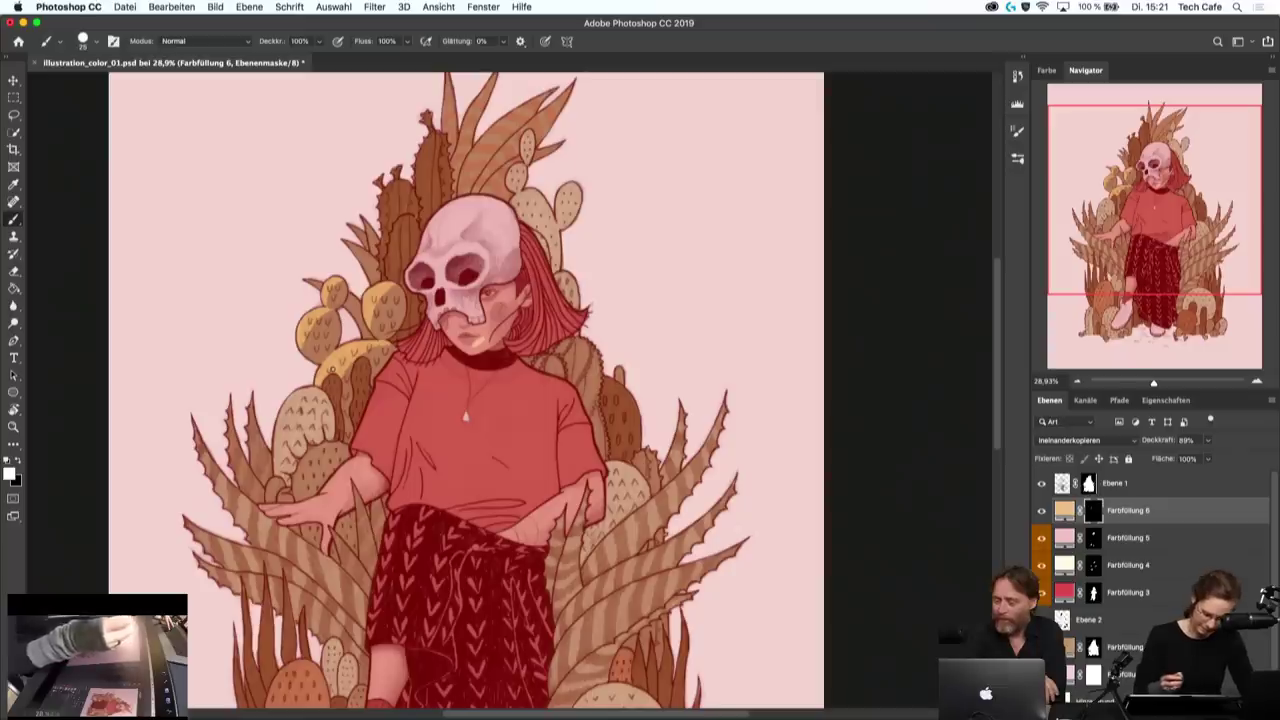
key("x")
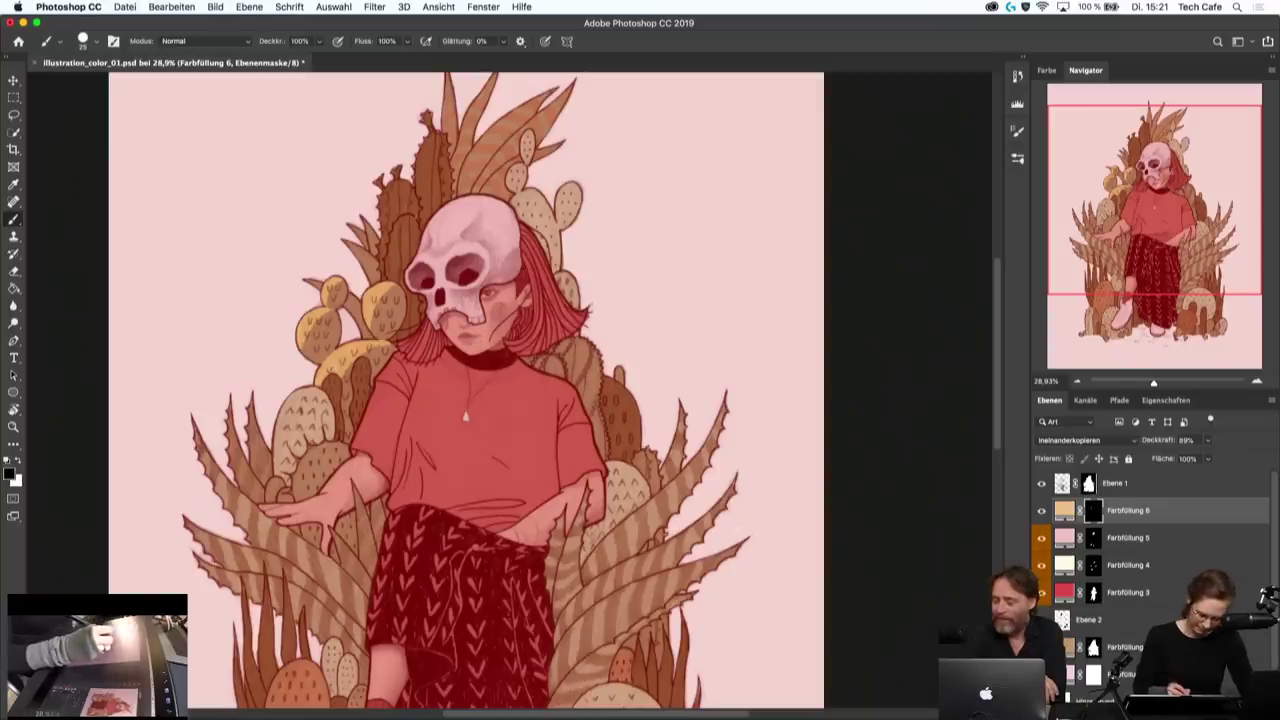
key("x")
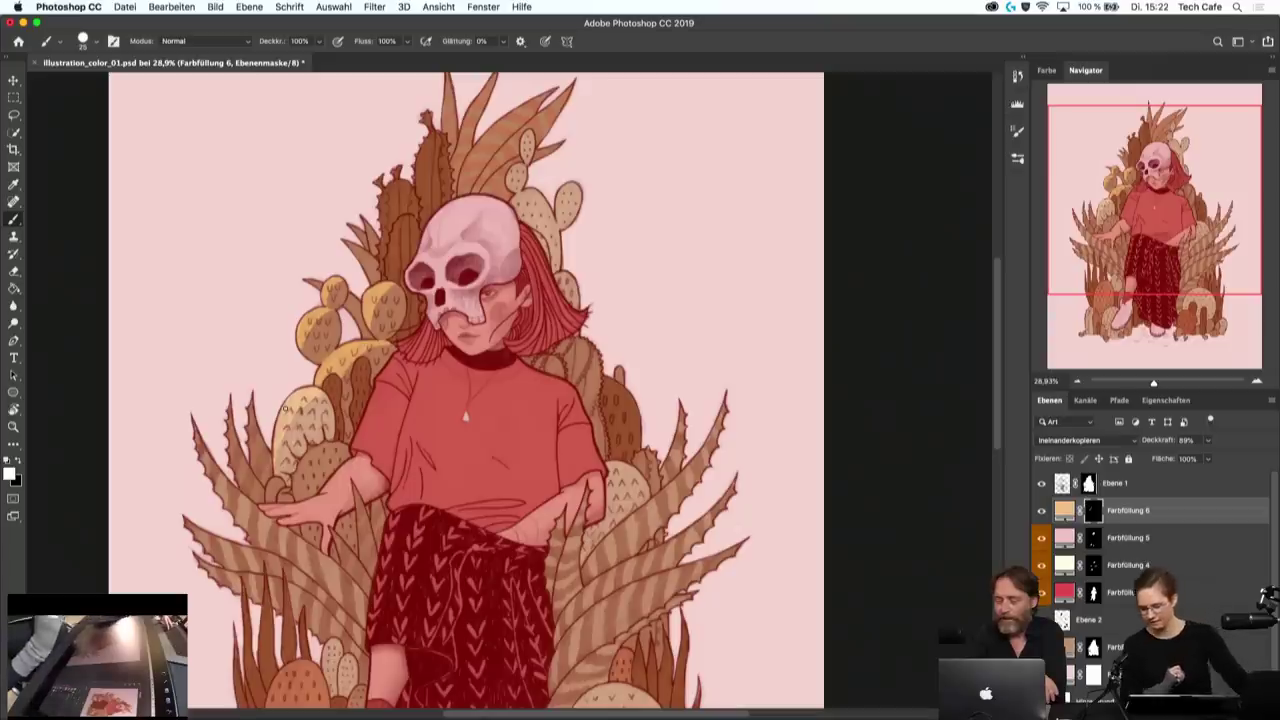
- Recover from an accidental Crop tool switch by cancelling the crop preview
key("s")
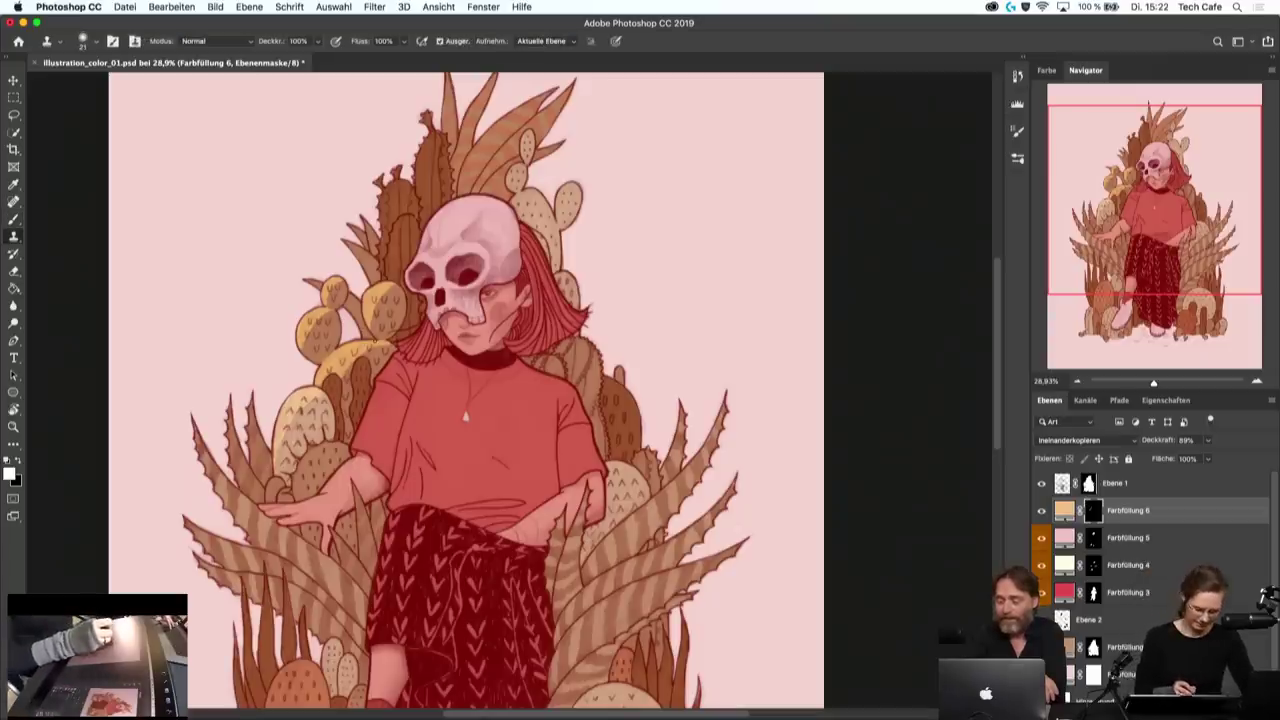
key("x")
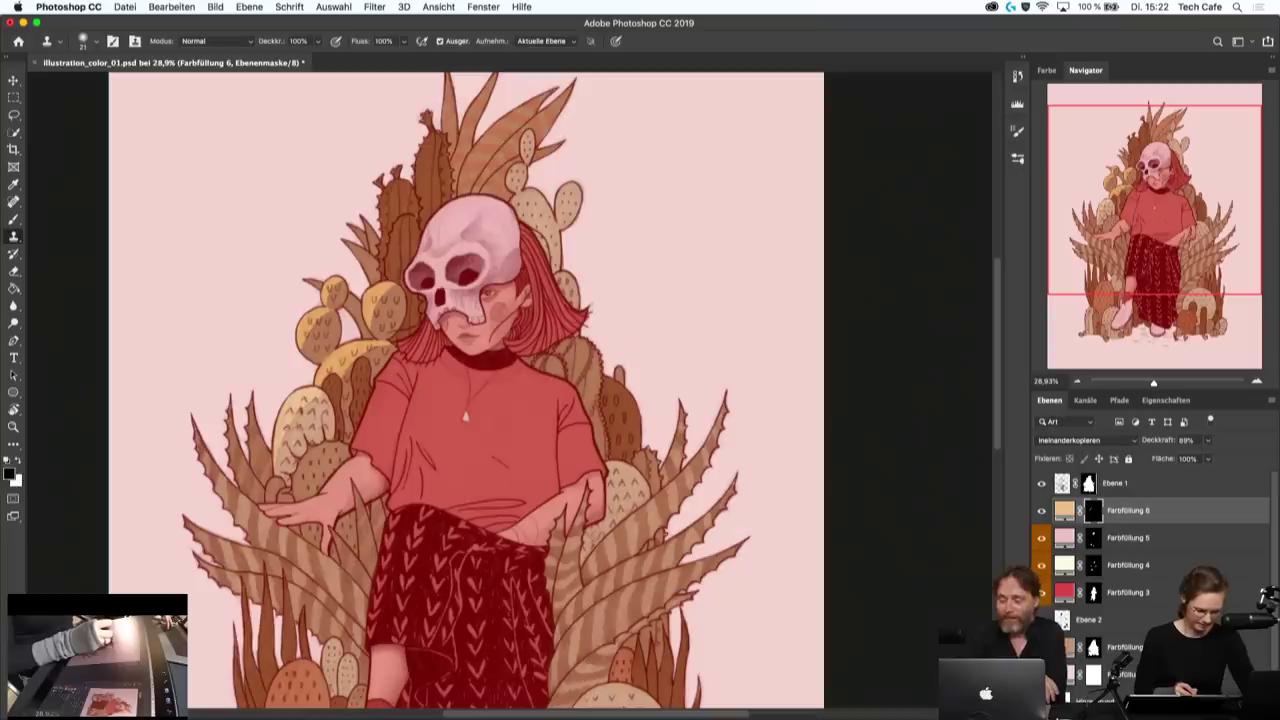
key("b")
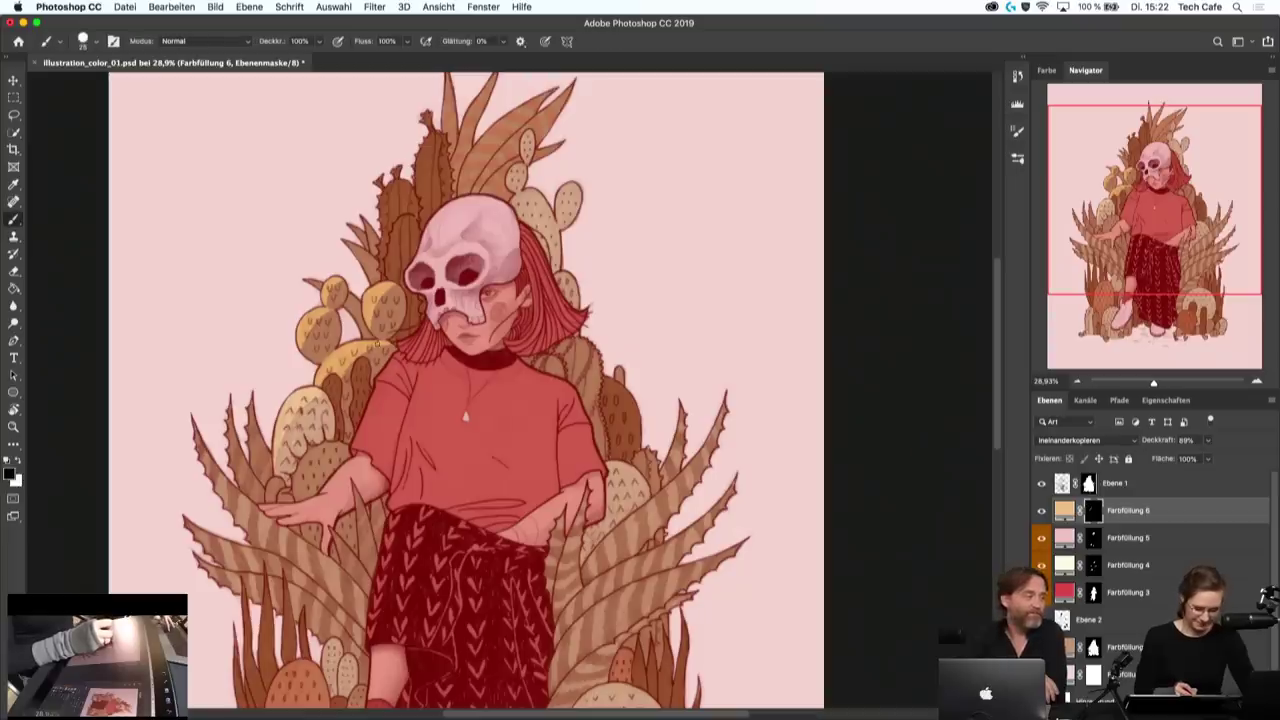
key("c")
left_click(351, 369)
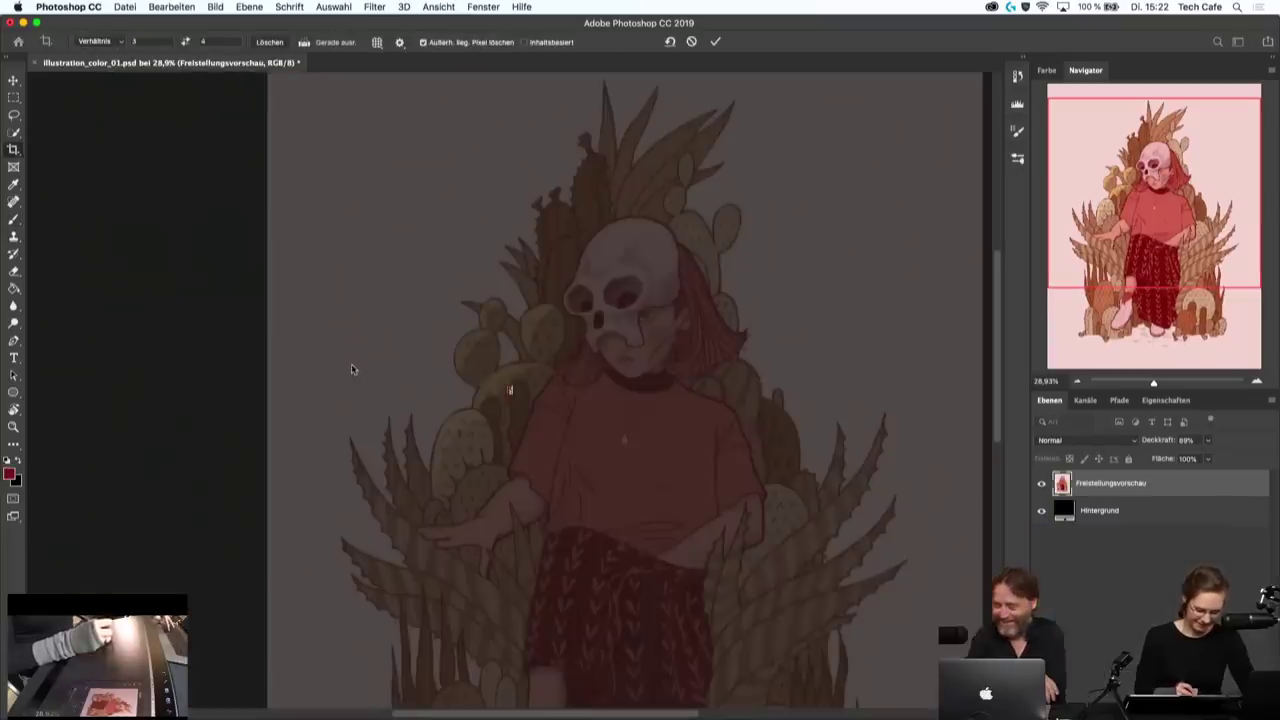
left_click(688, 42)
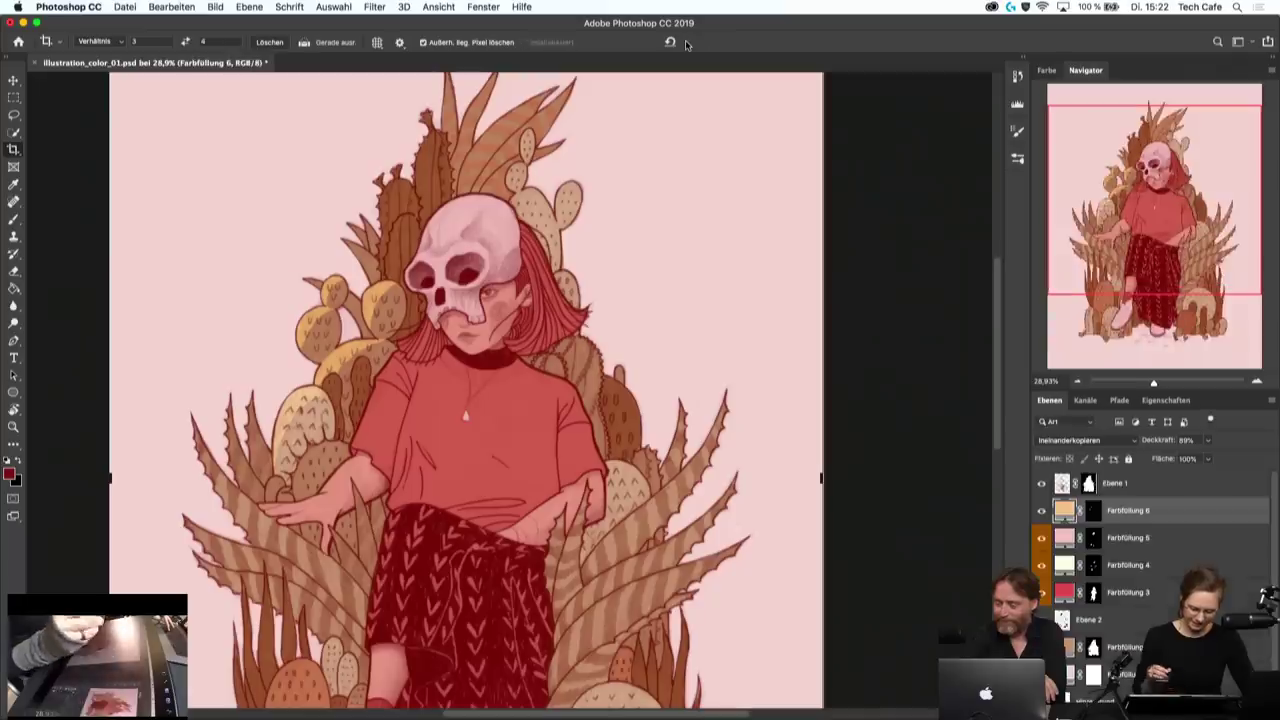
- Retarget the Farbfüllung 6 mask and paint more highlights on the tall cactus behind the skull
key("ctrl+backslash")
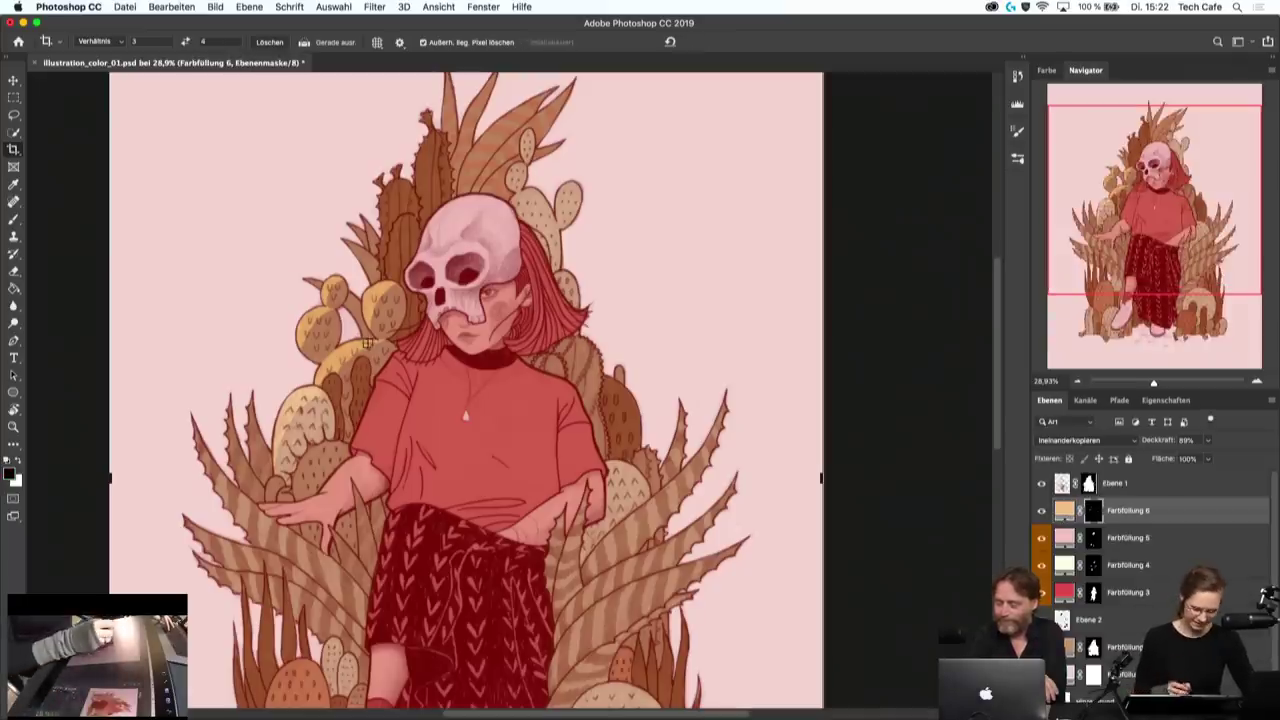
key("b")
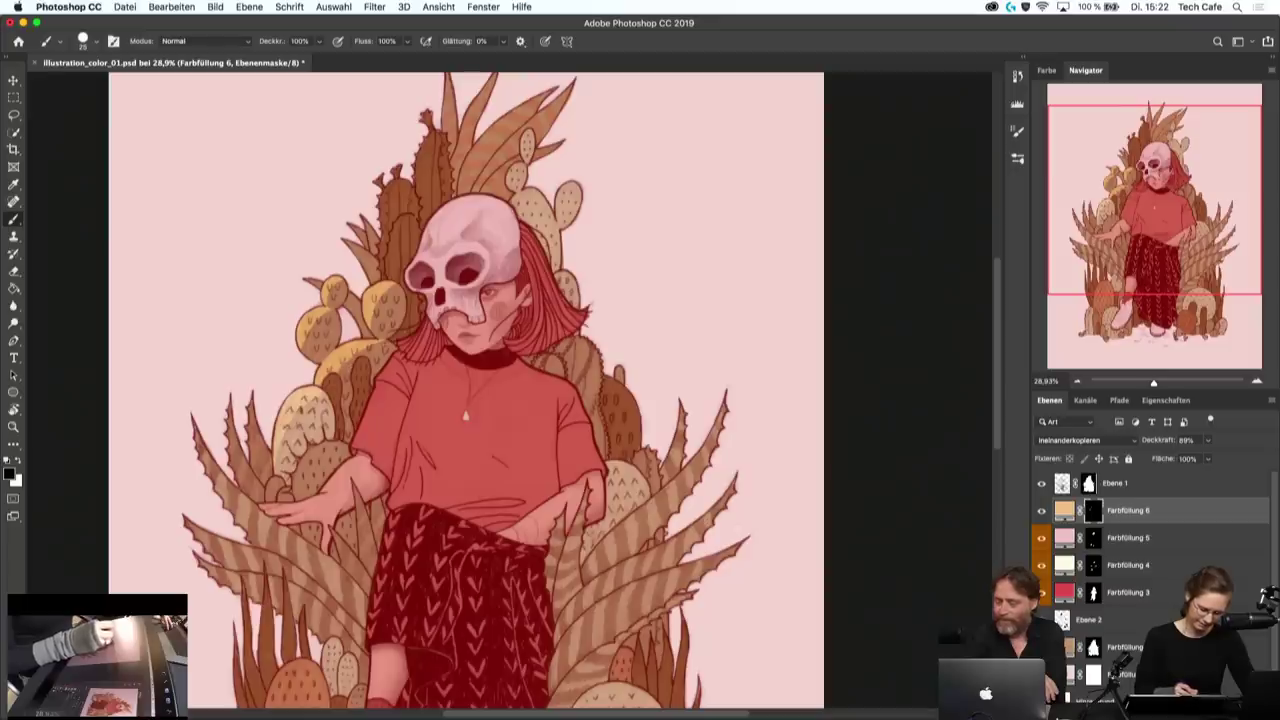
key("x")
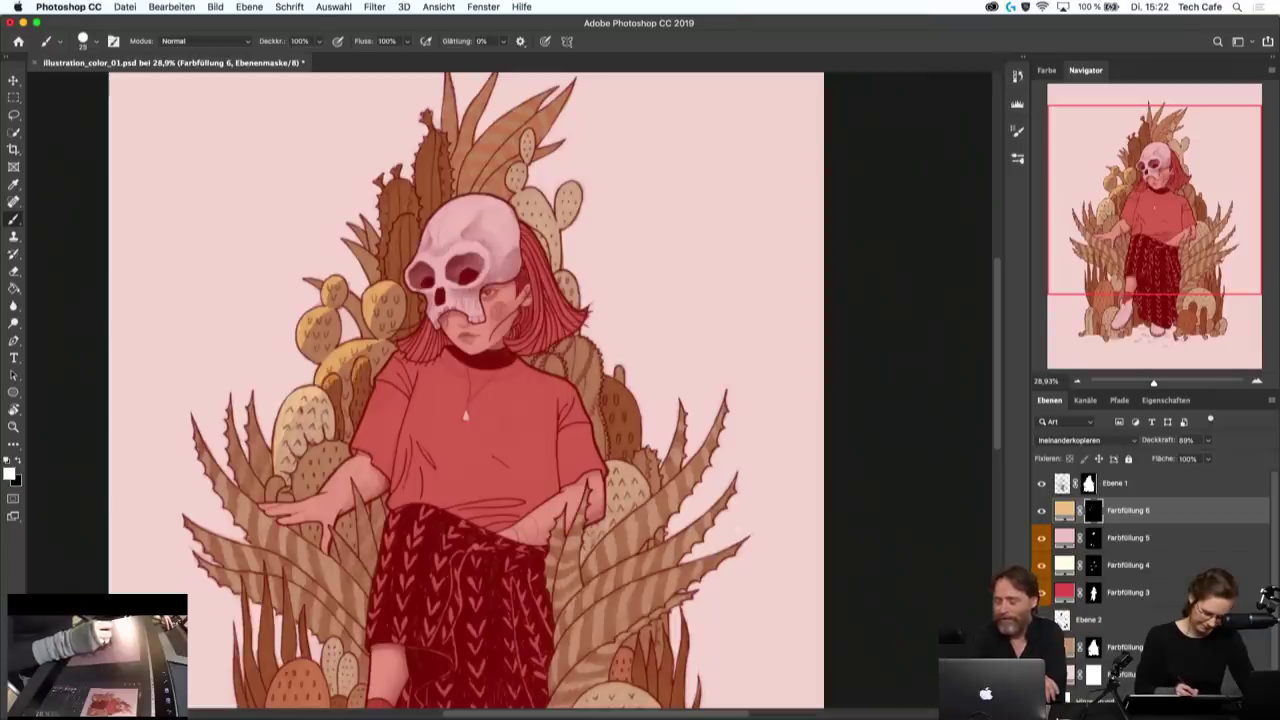
key("x")
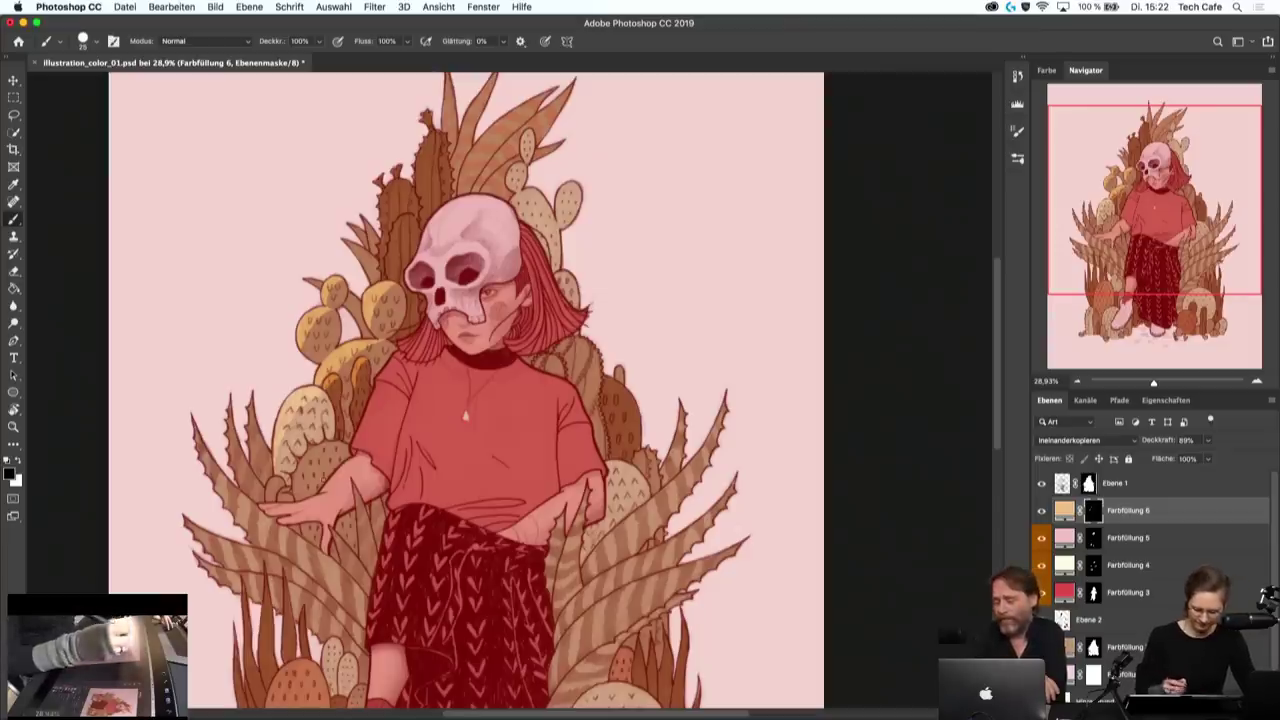
key("x")
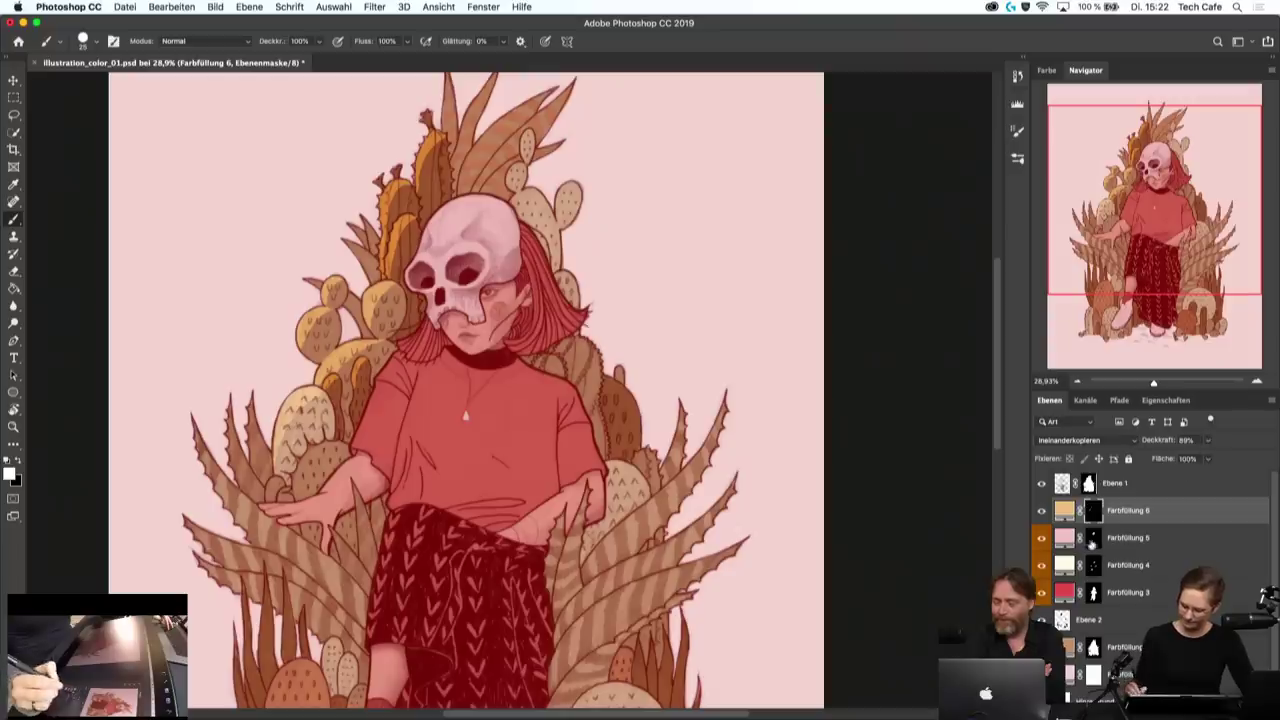
- Change Farbfüllung 6's fill colour to pale peach #ecd1b2 and select its layer mask
double_click(1064, 510)
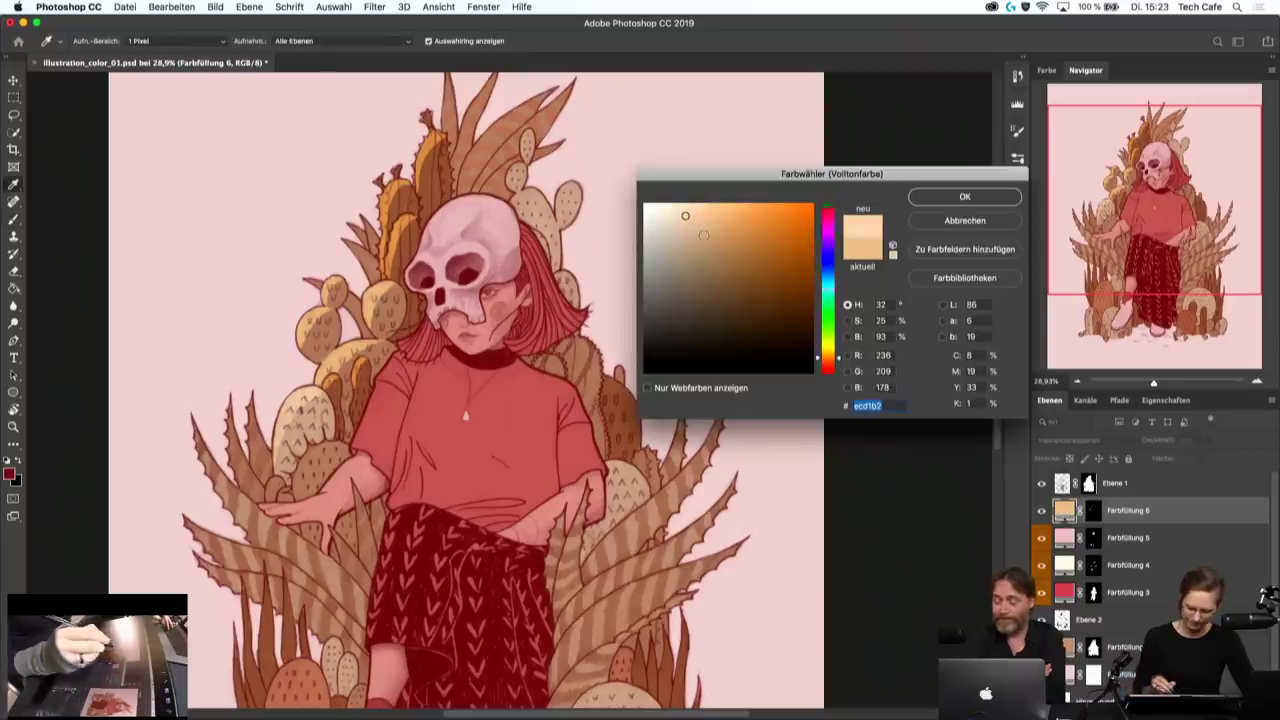
left_click(940, 192)
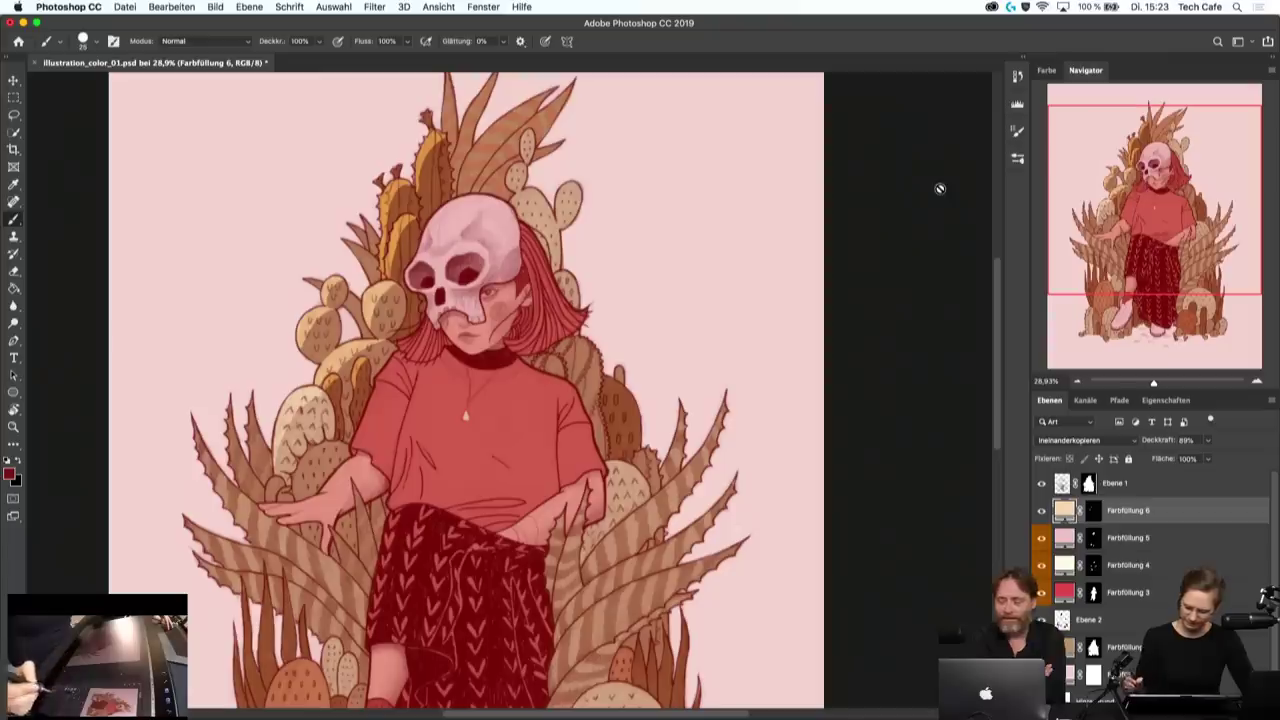
left_click(1093, 510)
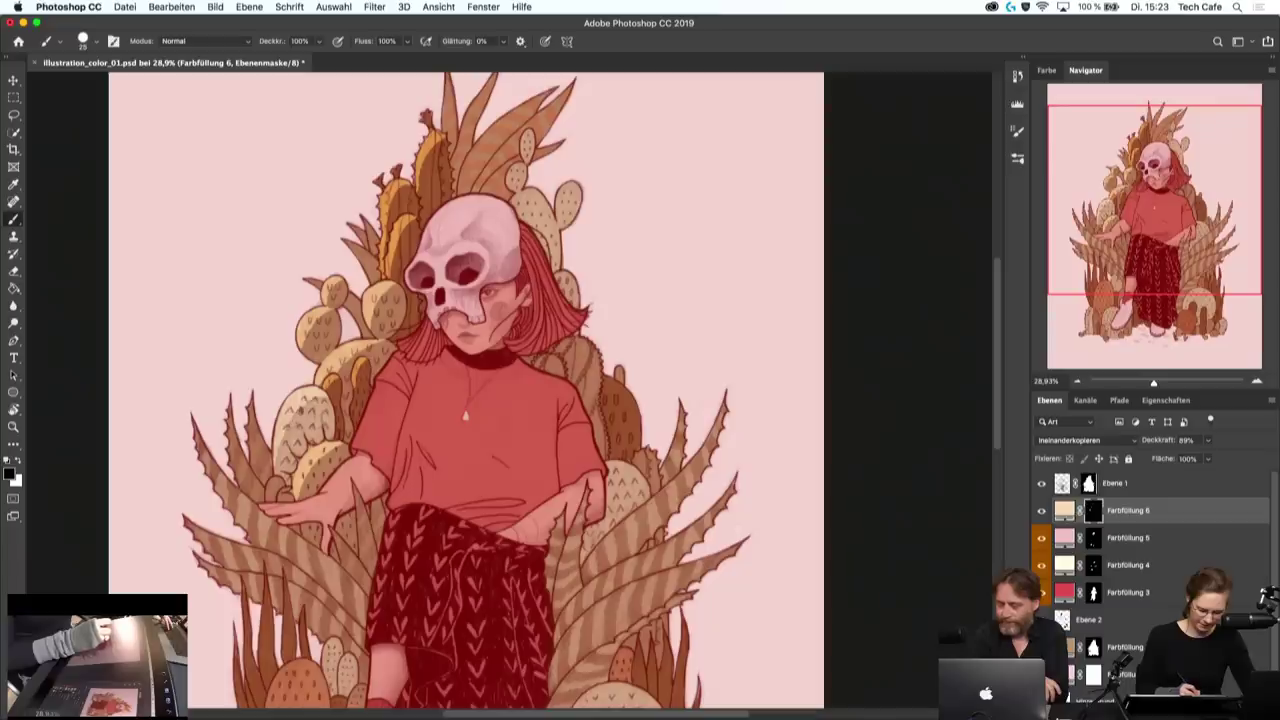
- Paint white on the Farbfüllung 6 mask to highlight the cactus leaves above and right of the skull
key("x")
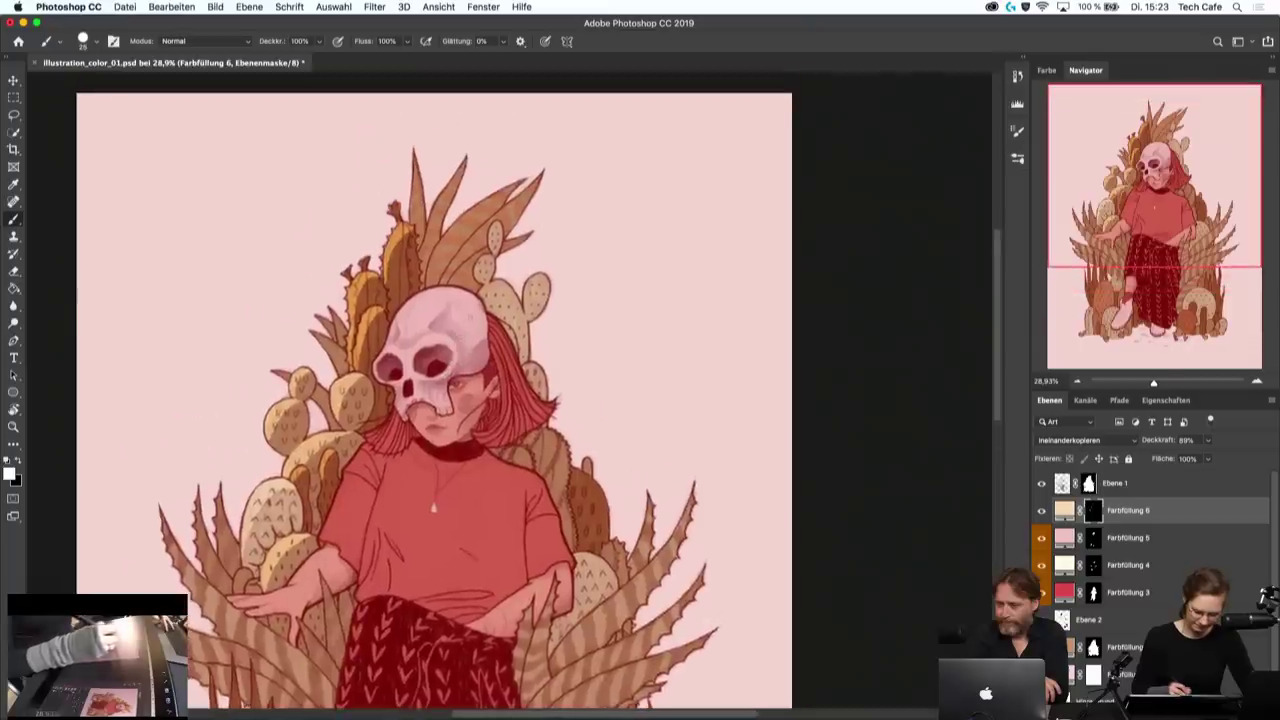
scroll(423, 176, "down", 3)
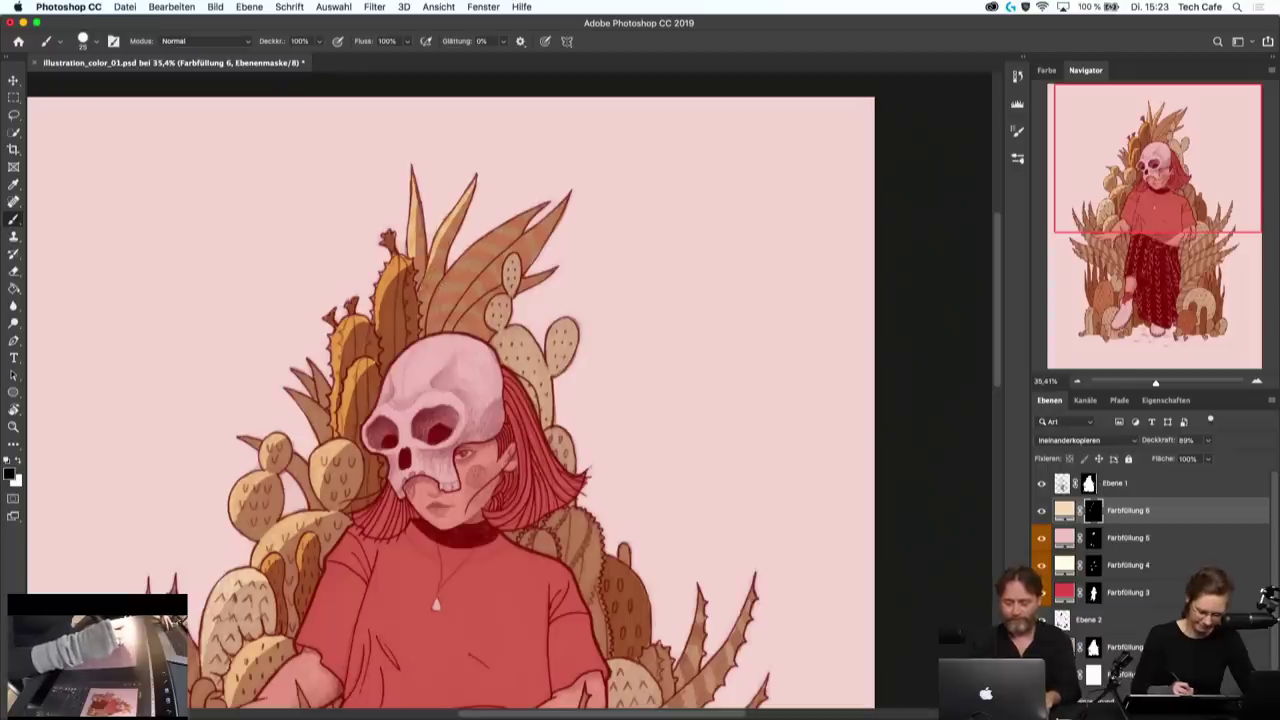
key("x")
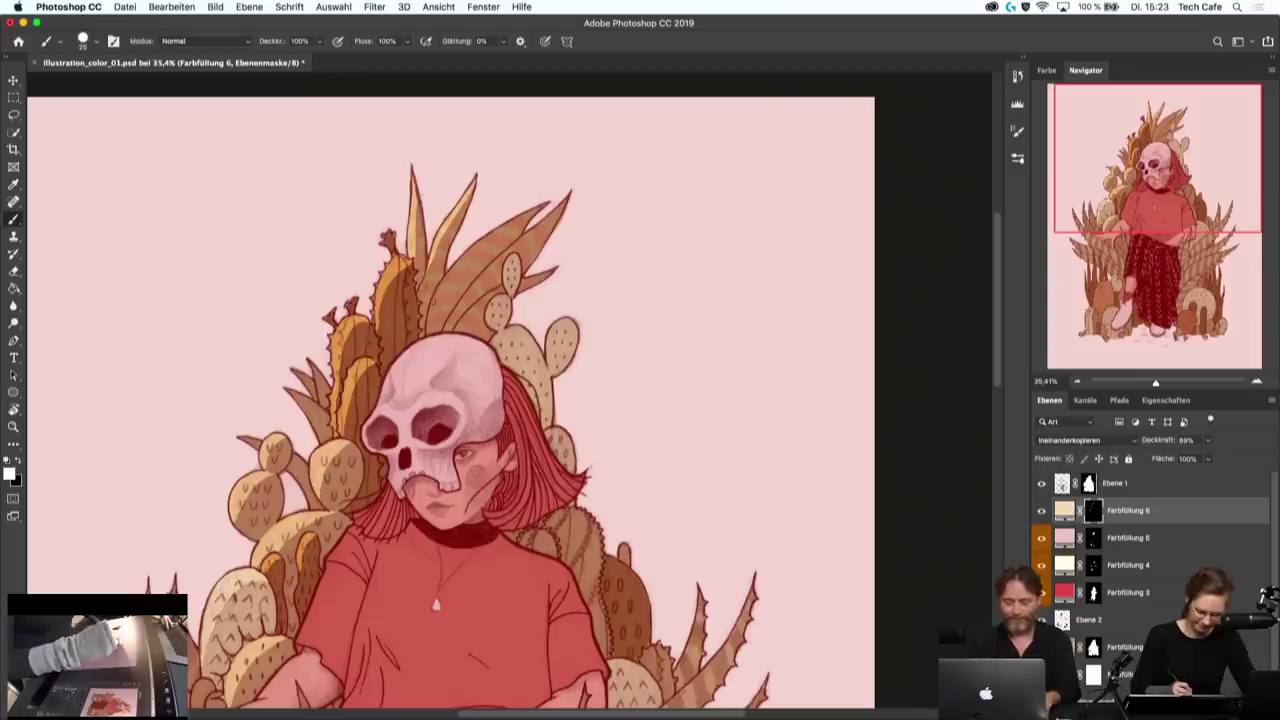
mouse_move(470, 250)
left_mouse_down()
mouse_move(500, 232)
mouse_move(436, 300)
left_mouse_up()
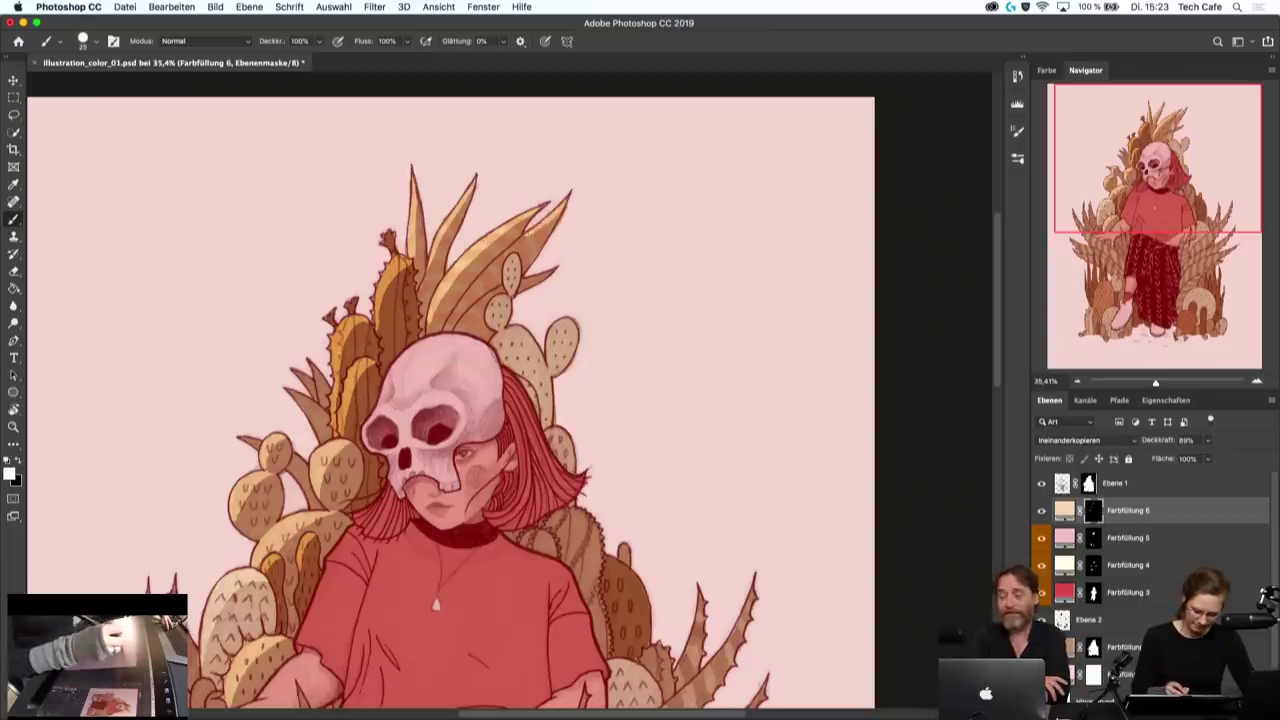
left_click_drag(500, 258, 470, 292)
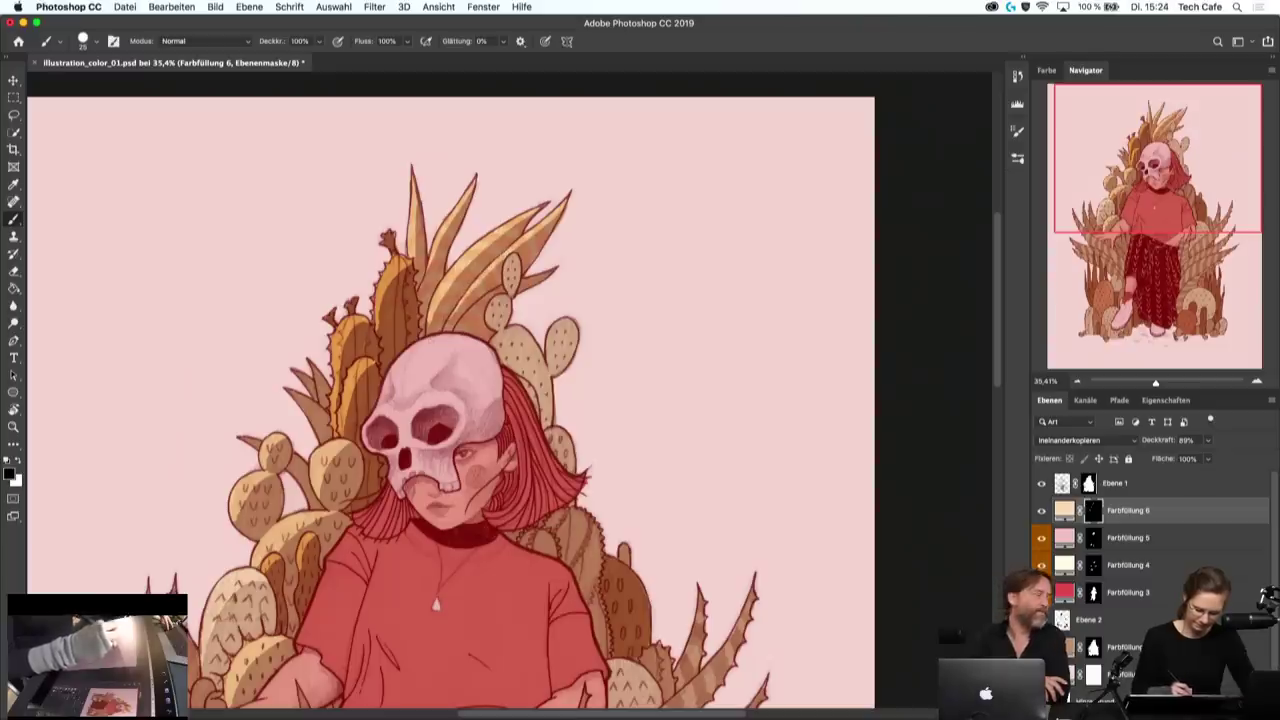
left_click_drag(515, 362, 577, 283)
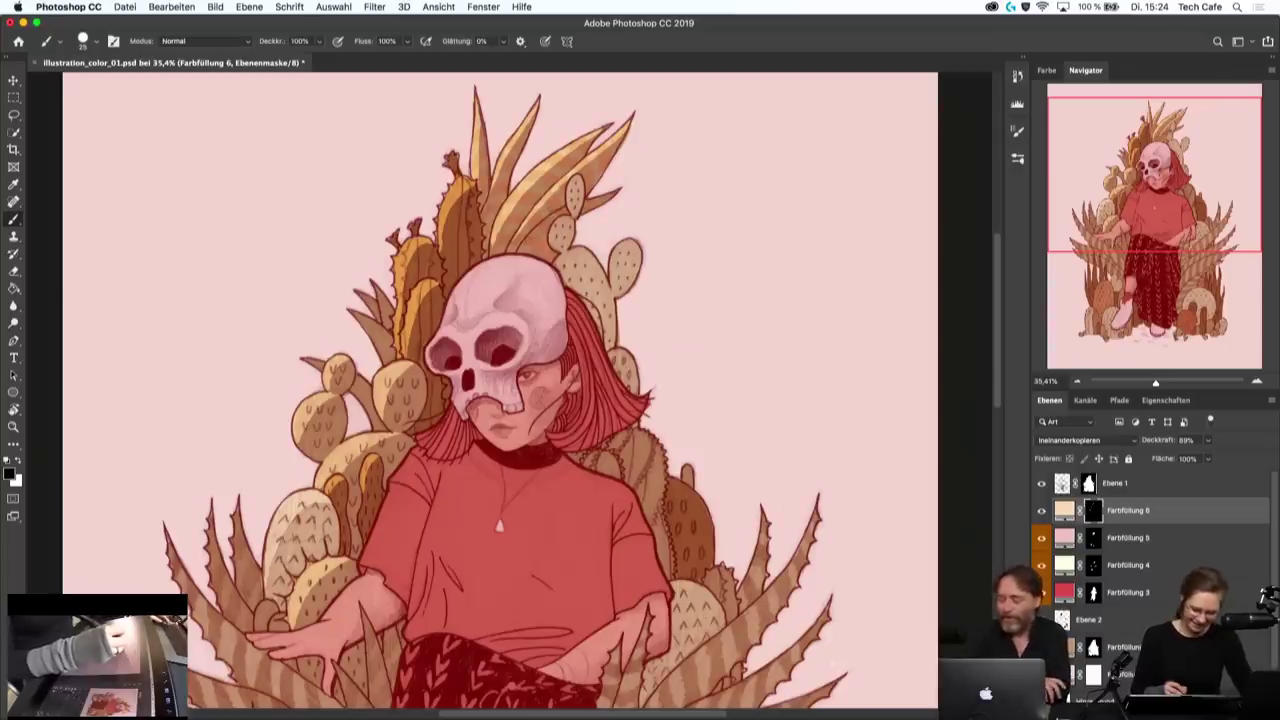
key("x")
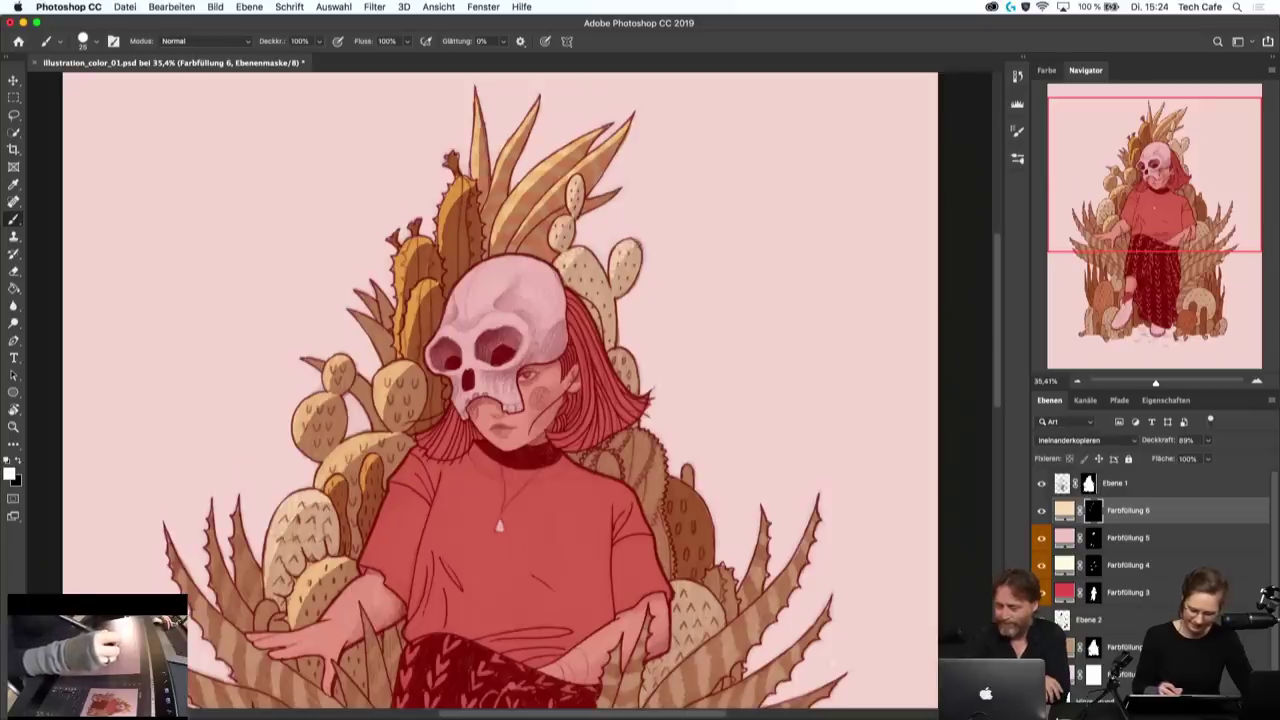
- Brush a first light highlight across the top of the skull on the Farbfüllung 6 mask
left_click_drag(617, 262, 652, 162)
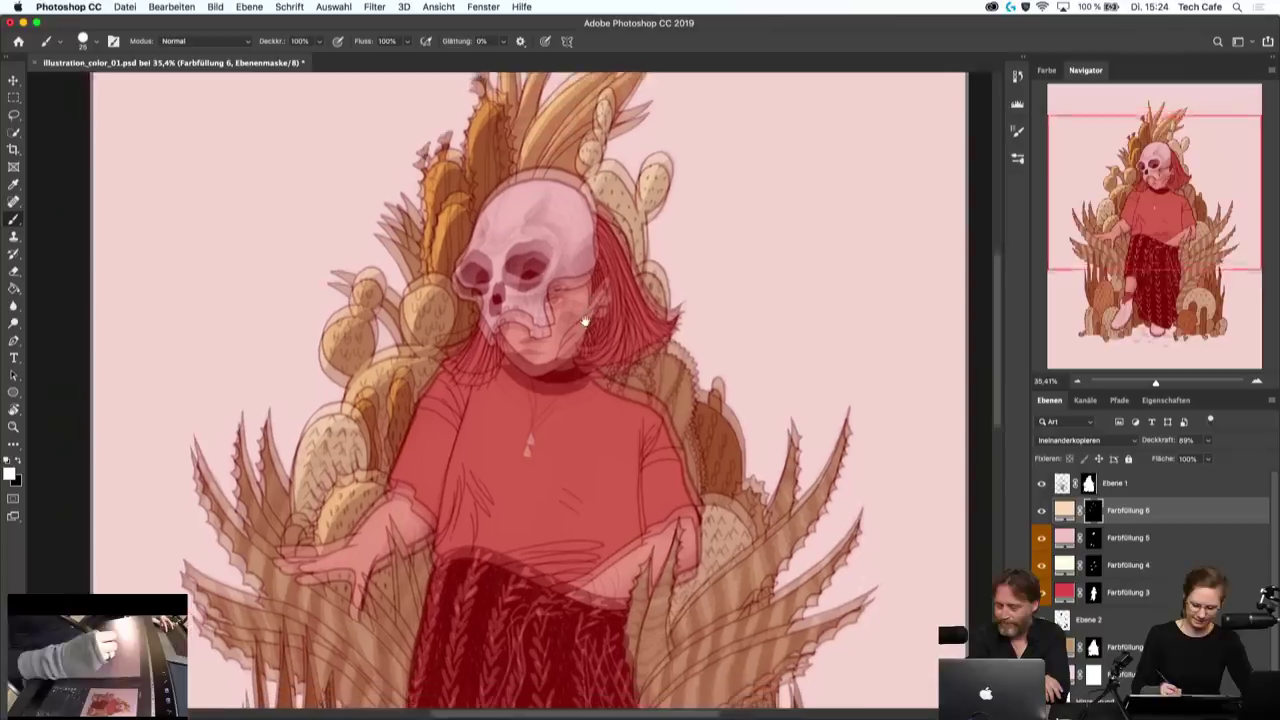
left_click_drag(578, 211, 450, 215)
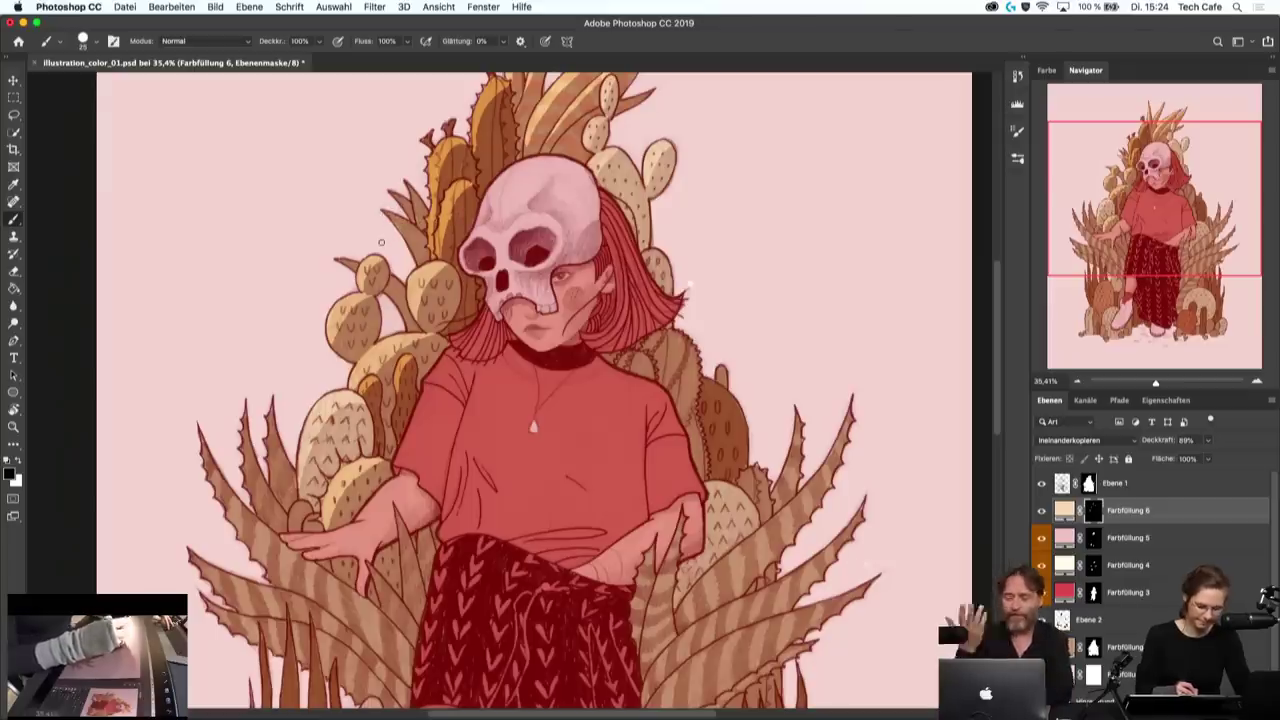
key("x")
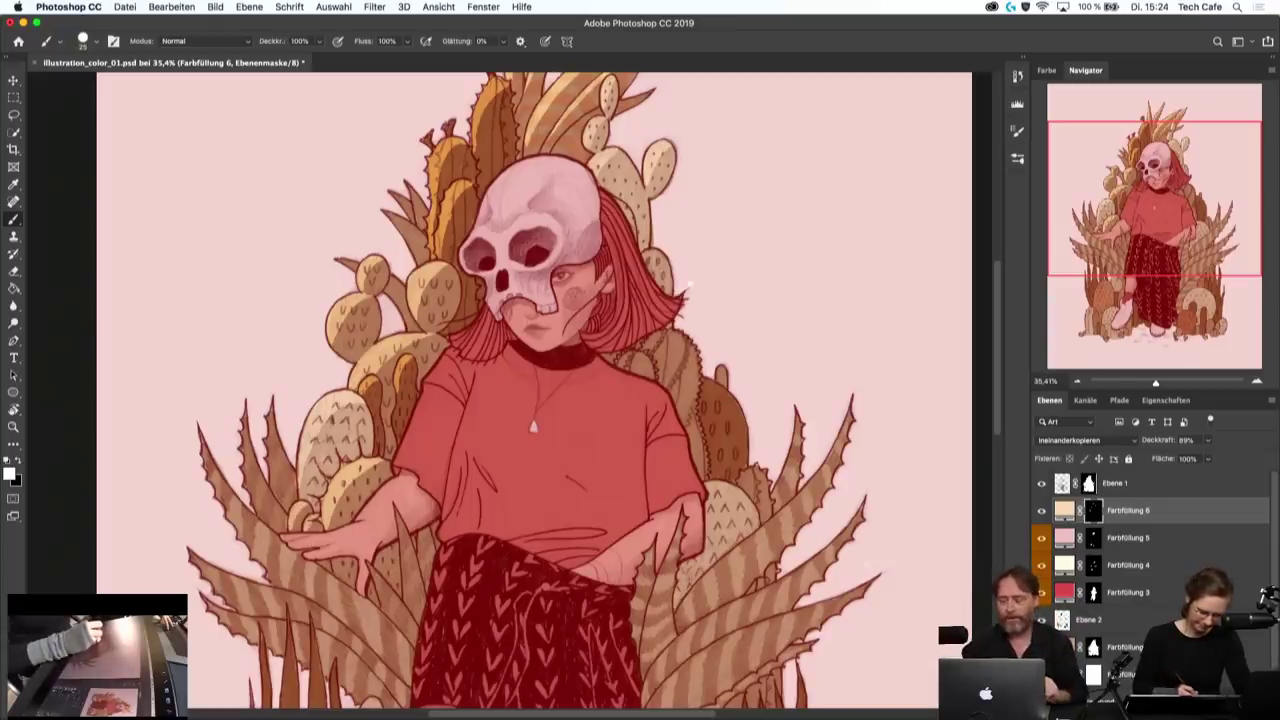
scroll(535, 483, "up", 3)
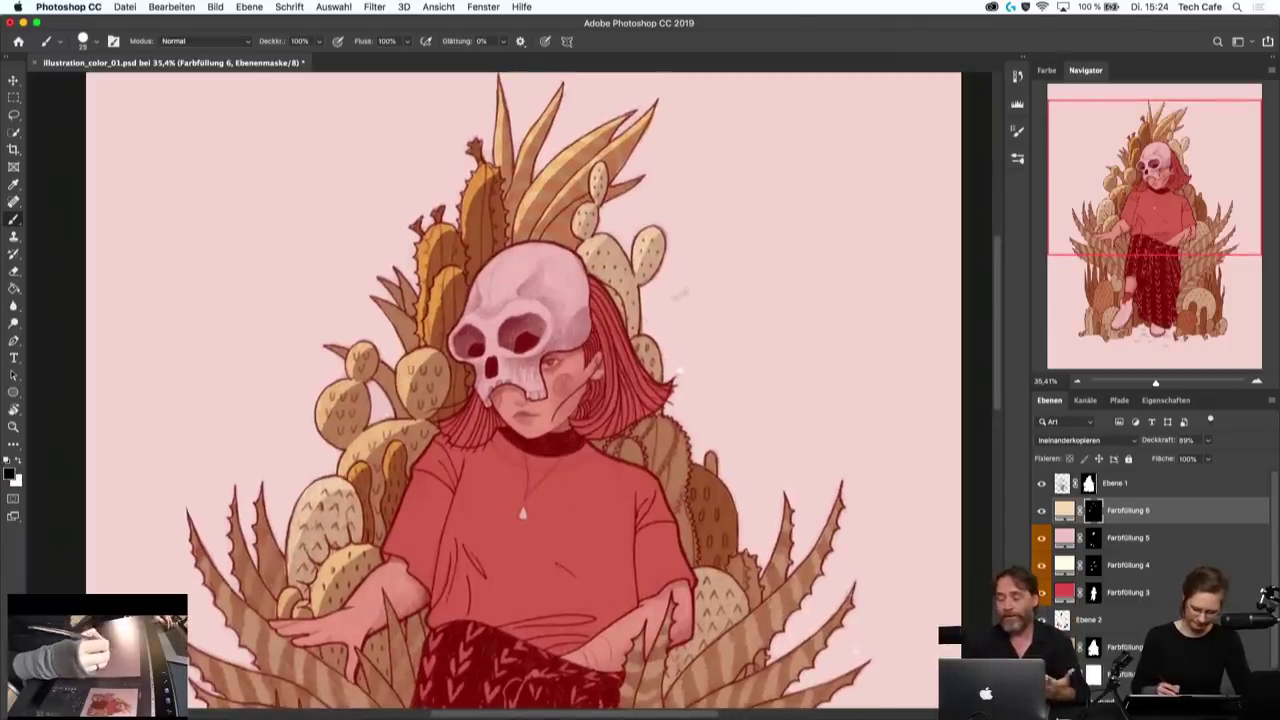
key("x")
key("x")
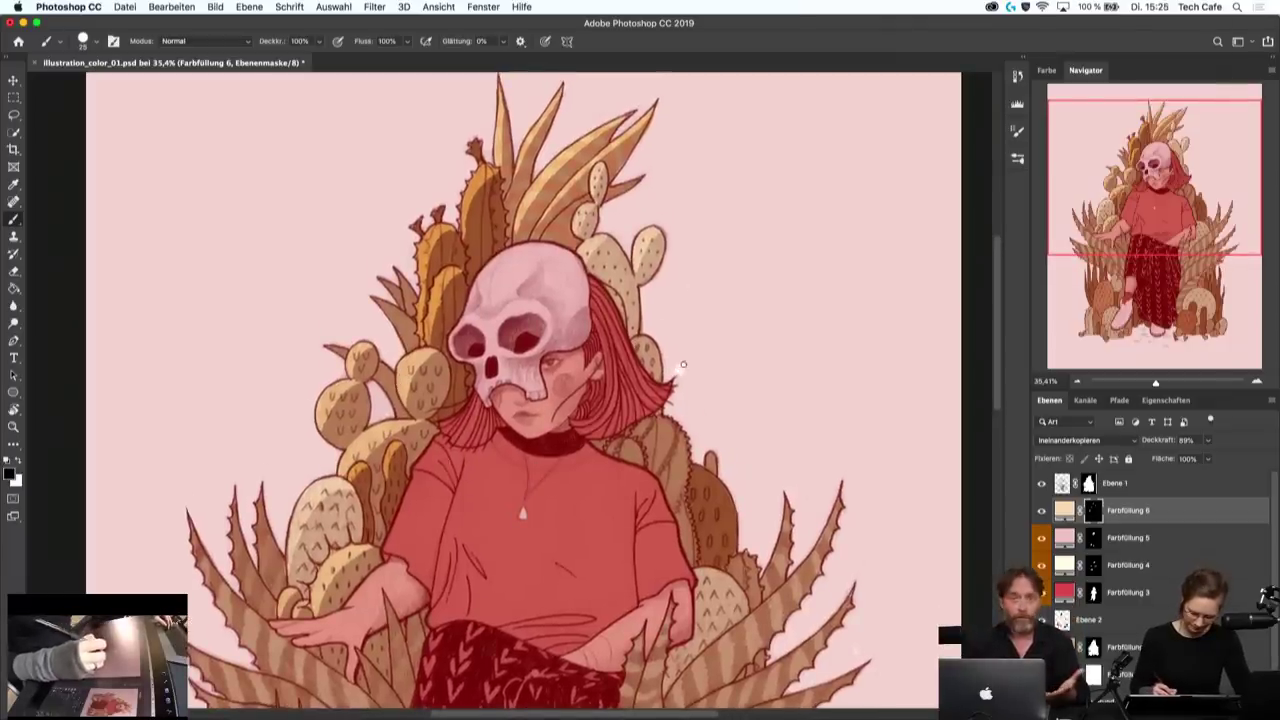
key("x")
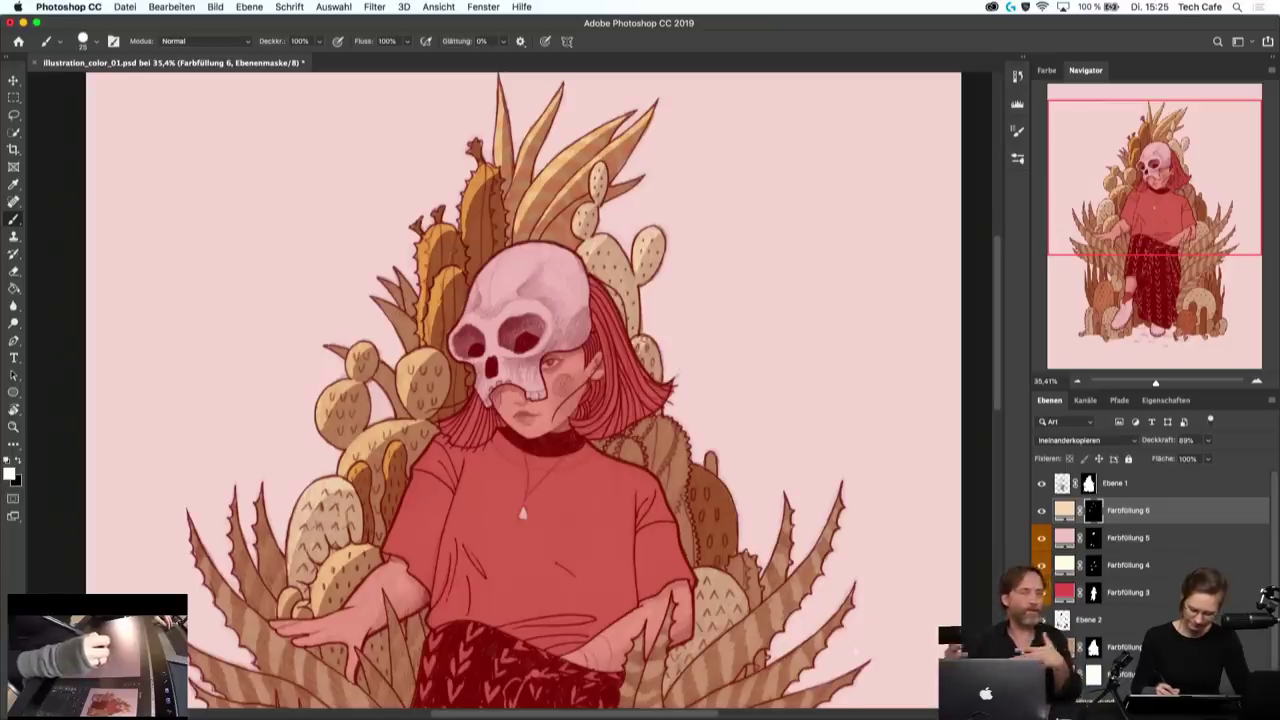
- Build up a brighter patch of highlight on the skull top
left_click_drag(677, 438, 672, 328)
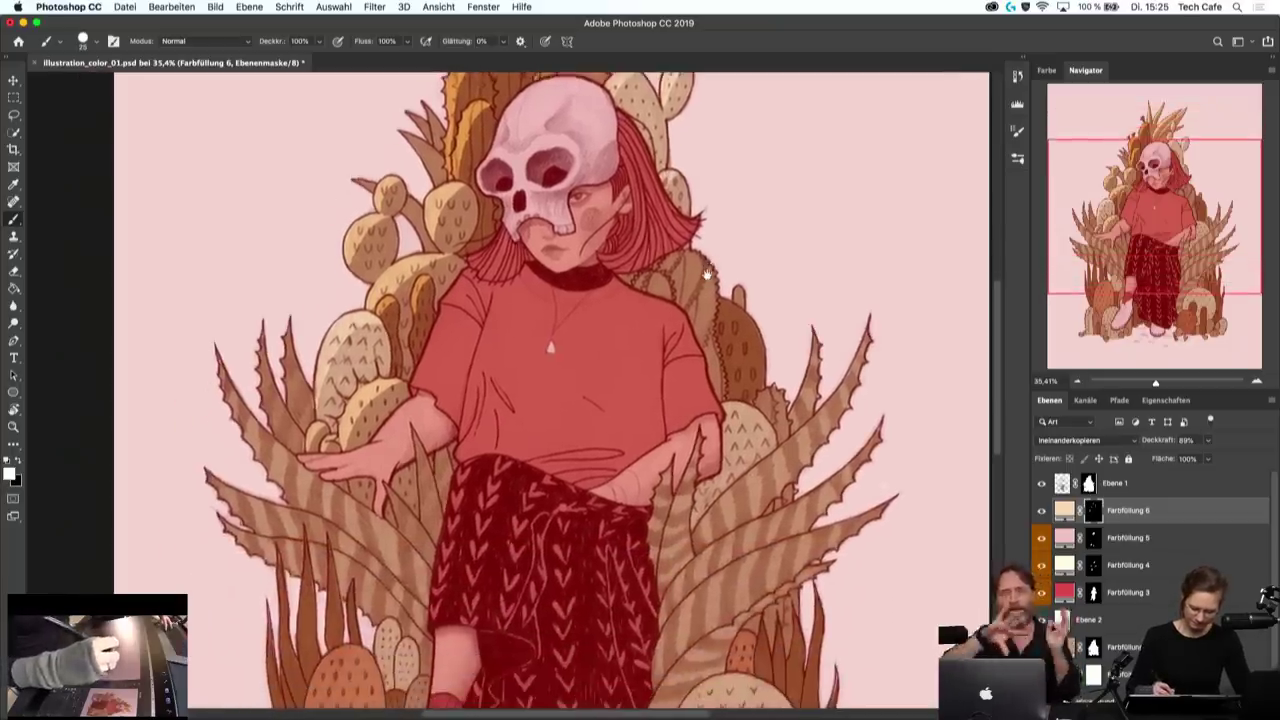
left_click_drag(639, 406, 618, 528)
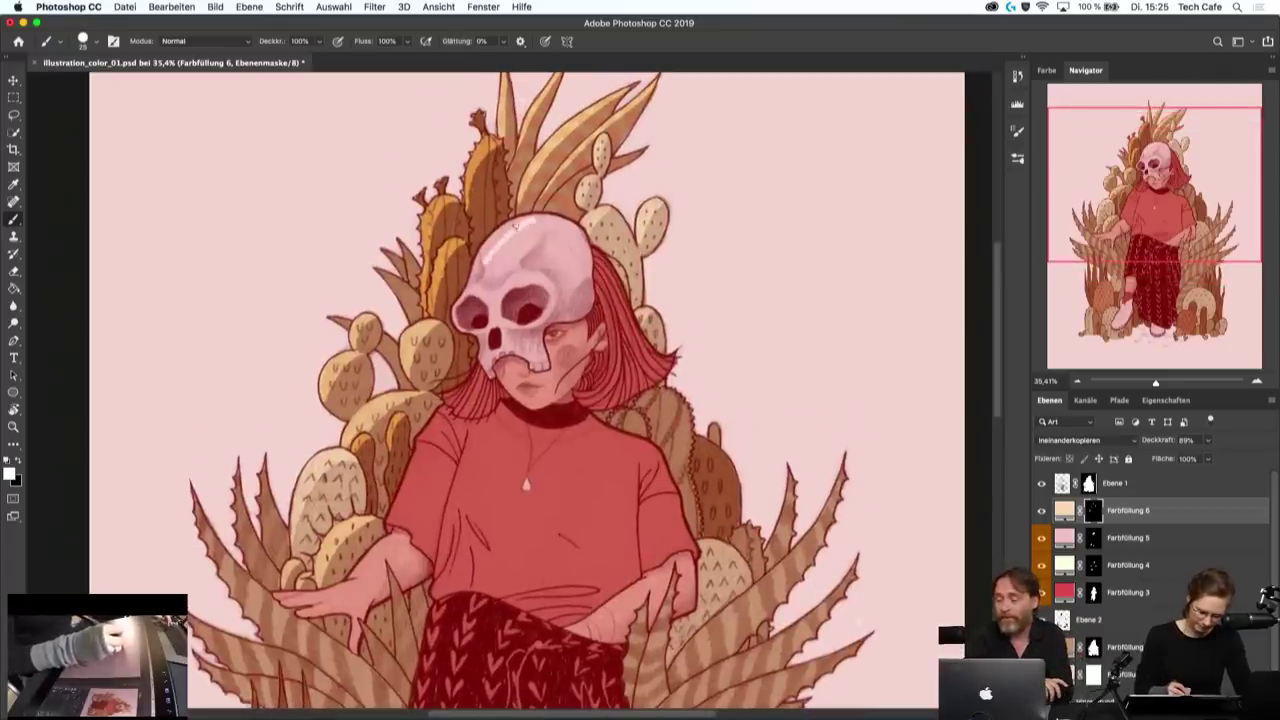
mouse_move(476, 284)
left_mouse_down()
mouse_move(530, 225)
mouse_move(545, 226)
left_mouse_up()
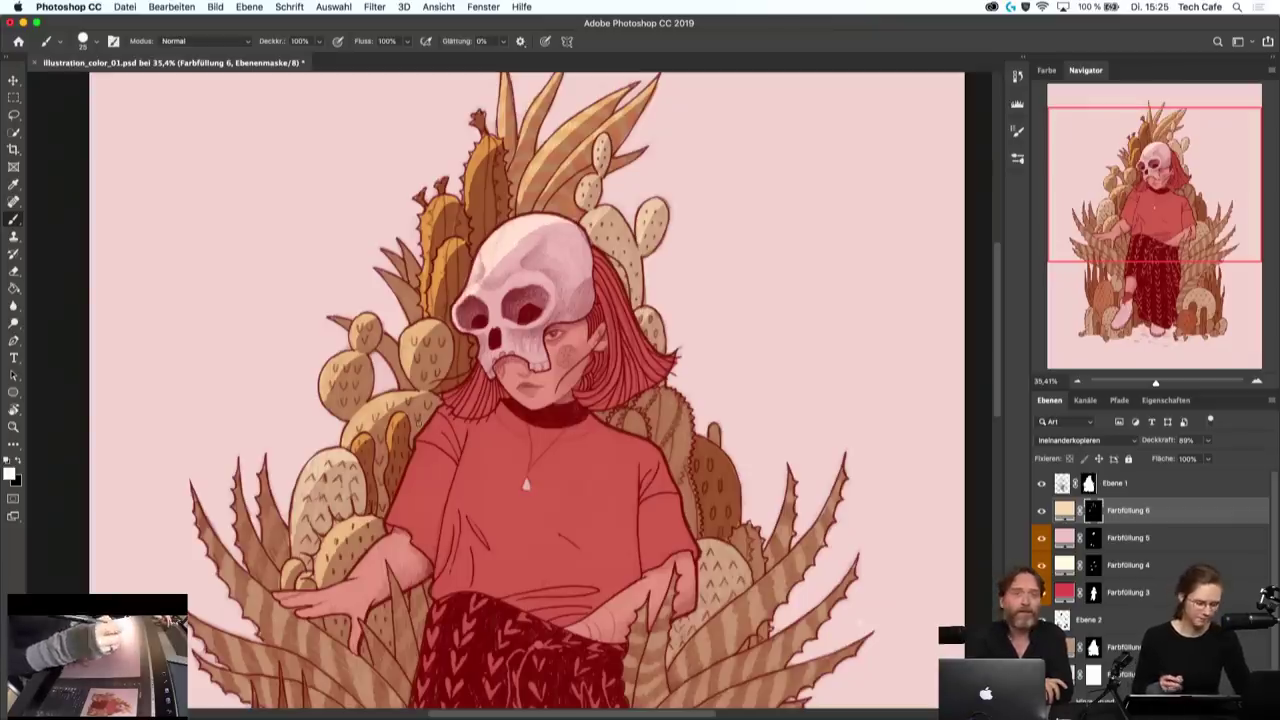
scroll(590, 295, "up", 2)
left_click_drag(497, 271, 484, 287)
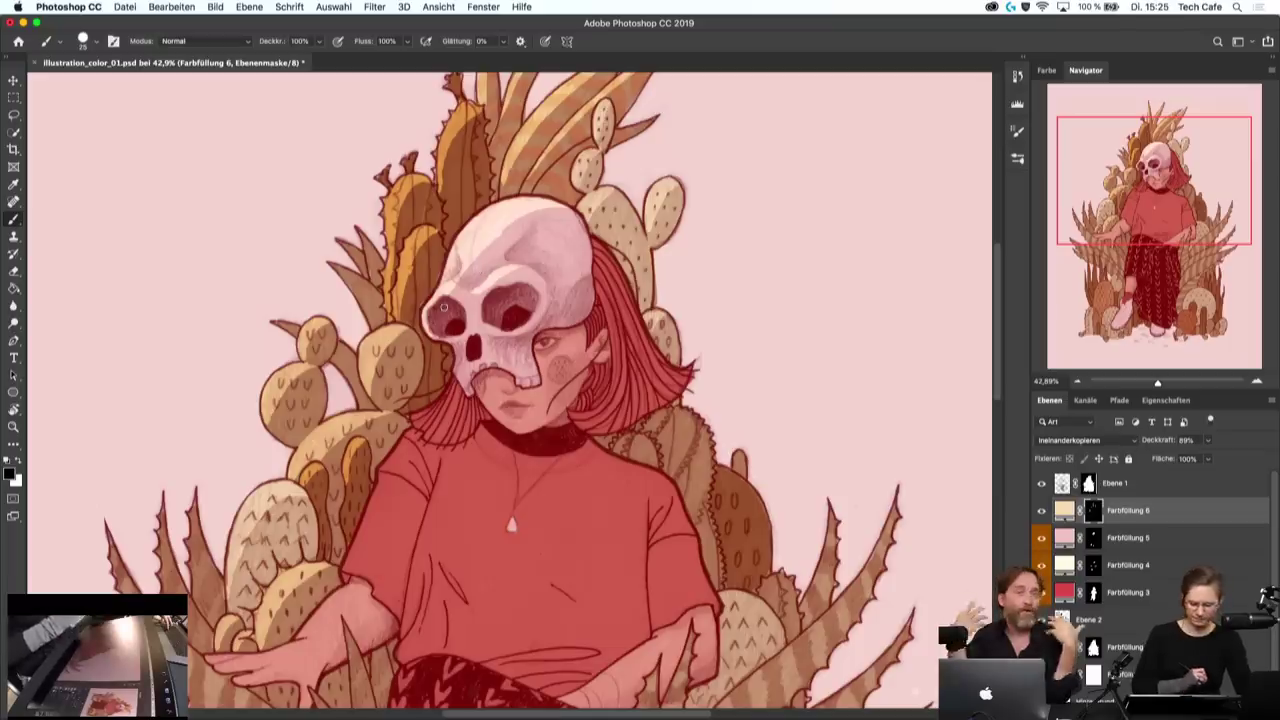
key("x")
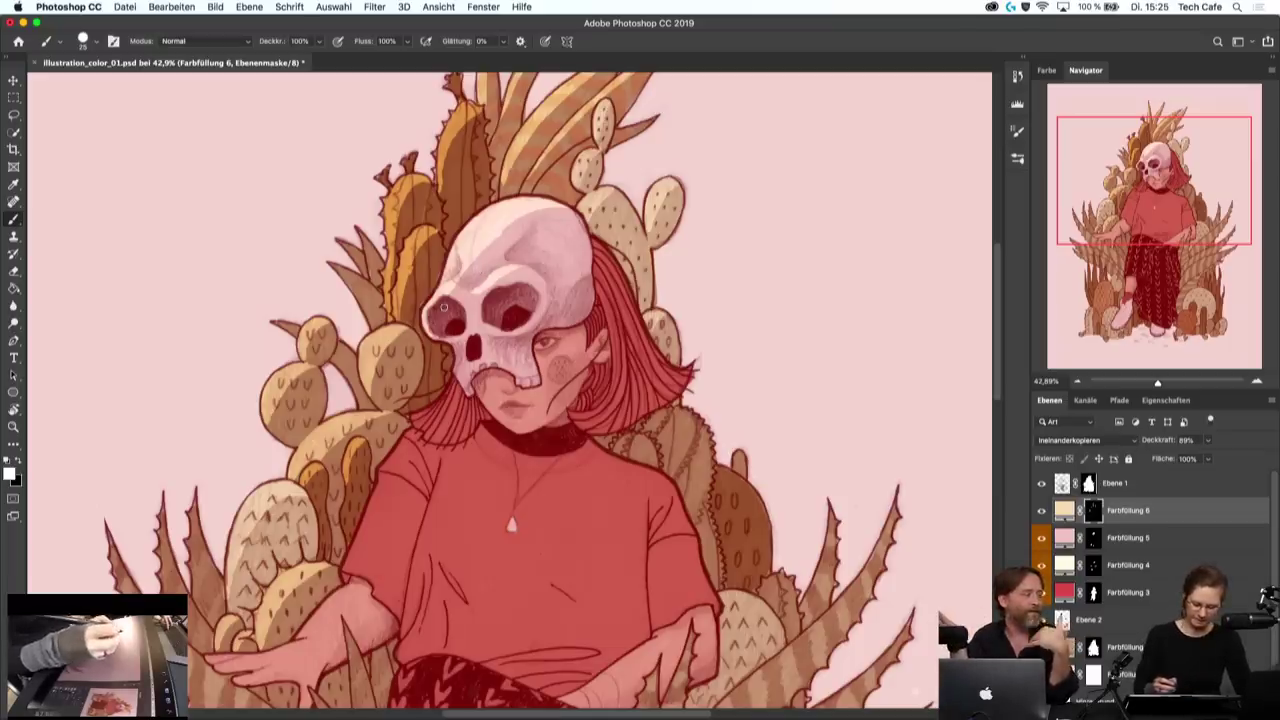
scroll(495, 306, "down", 1)
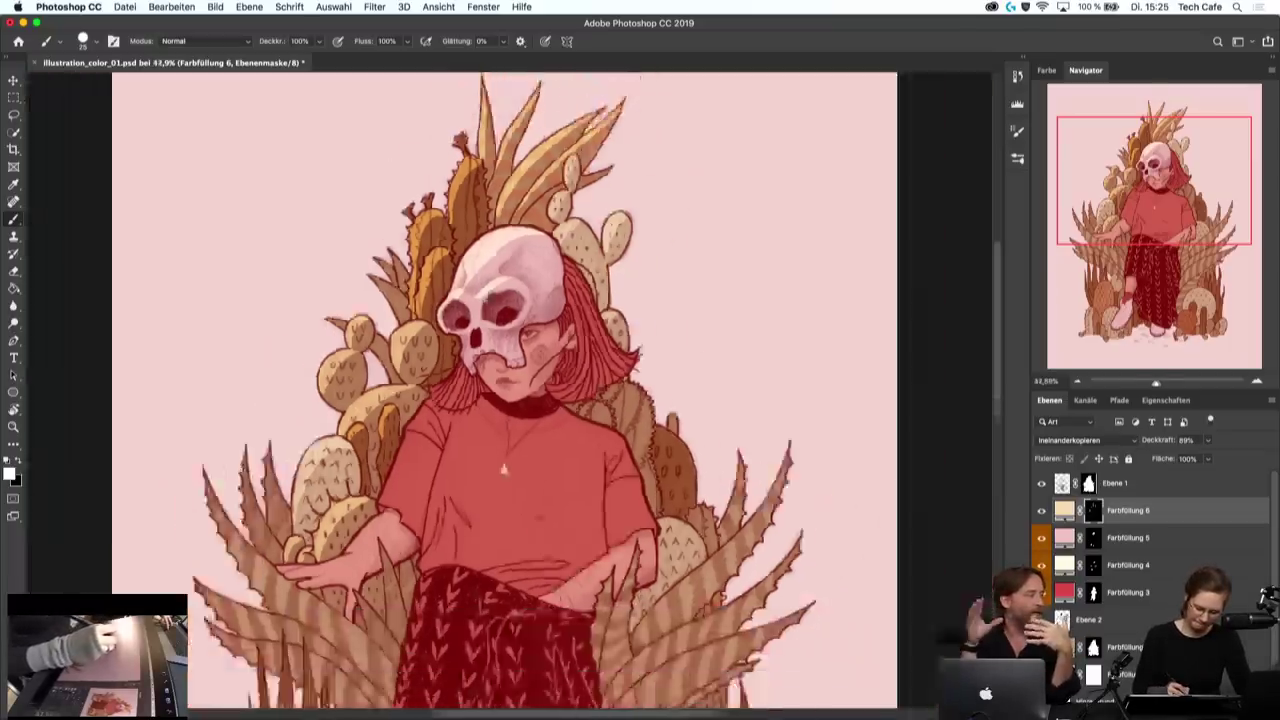
scroll(490, 302, "up", 2)
scroll(485, 298, "up", 2)
key("ctrl+0")
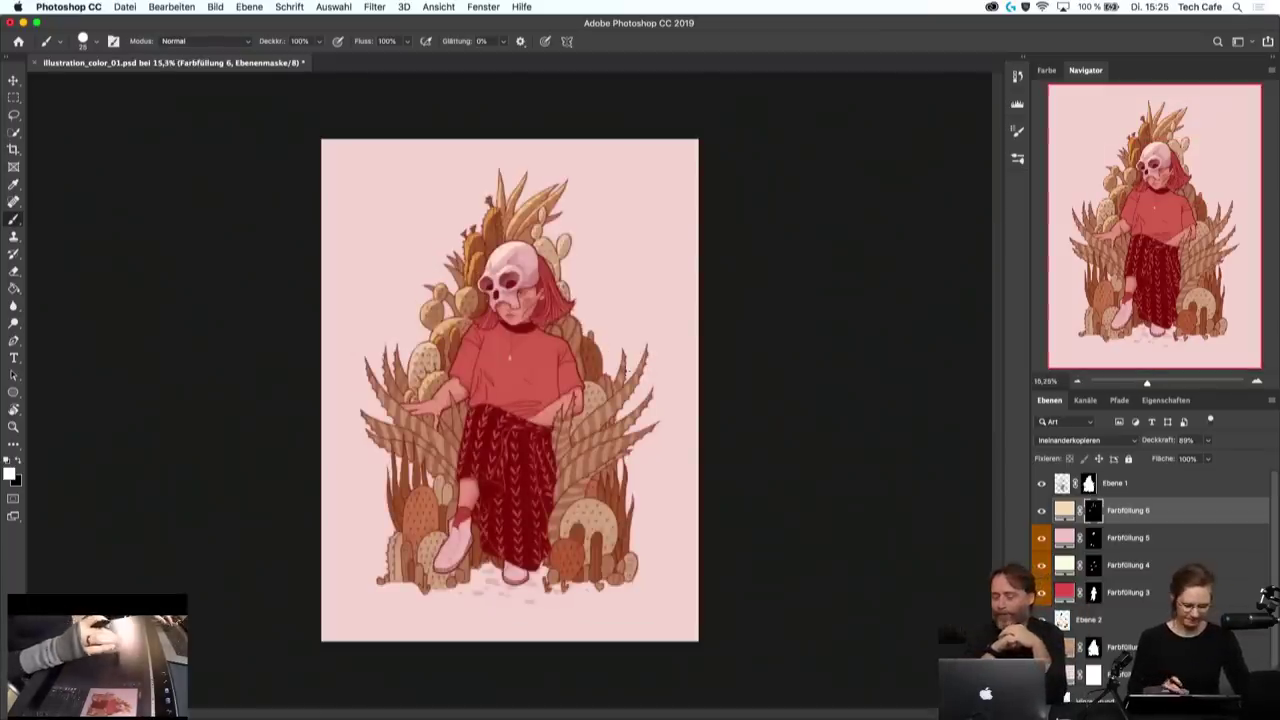
scroll(515, 285, "up", 2)
scroll(515, 285, "up", 4)
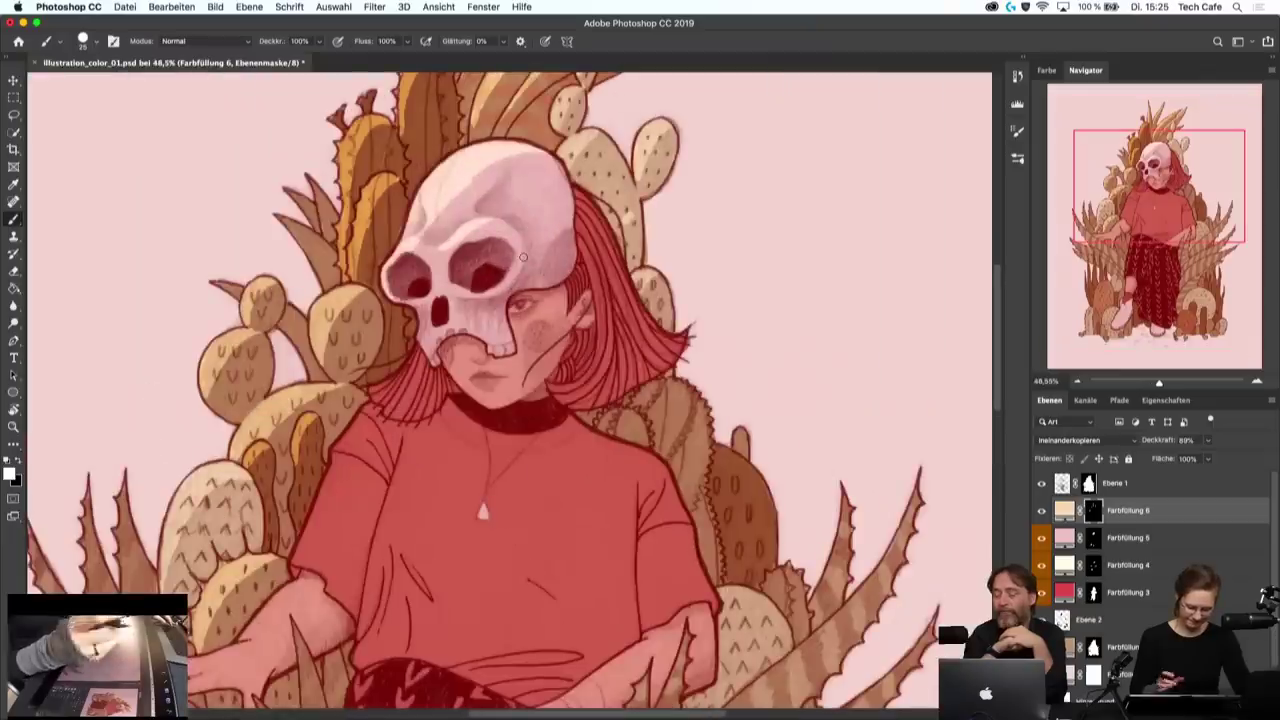
key("x")
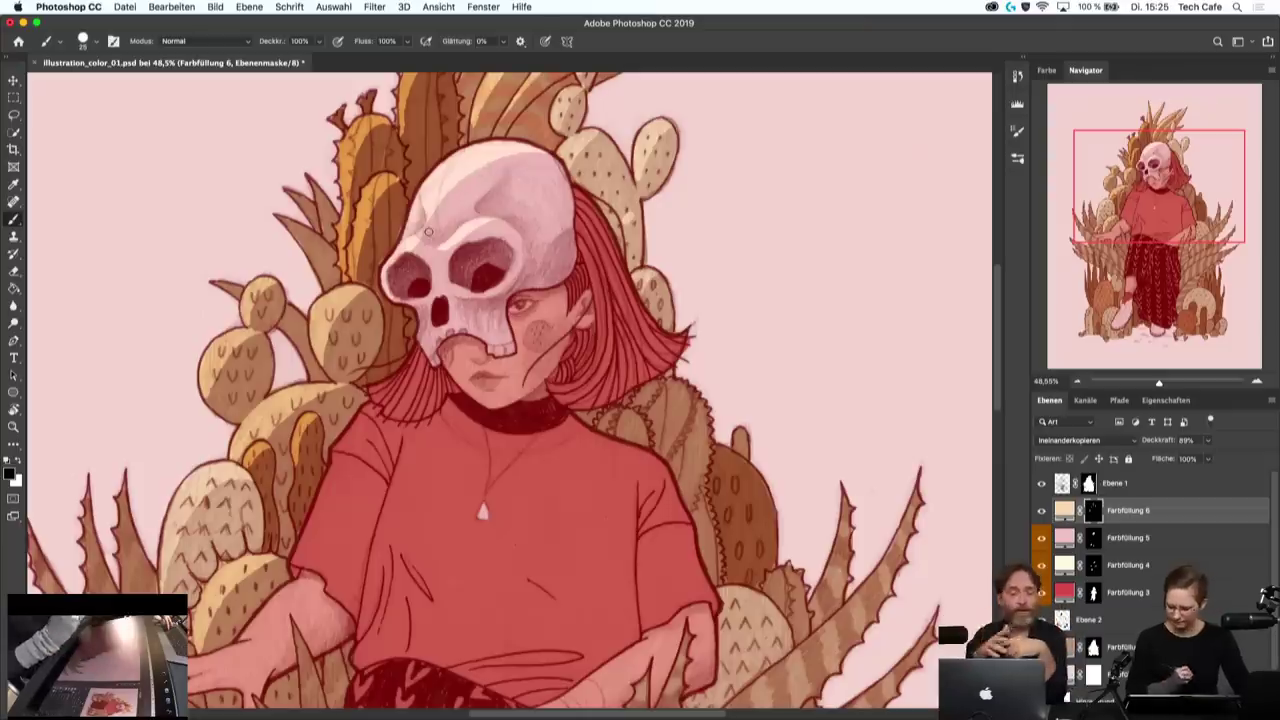
key("x")
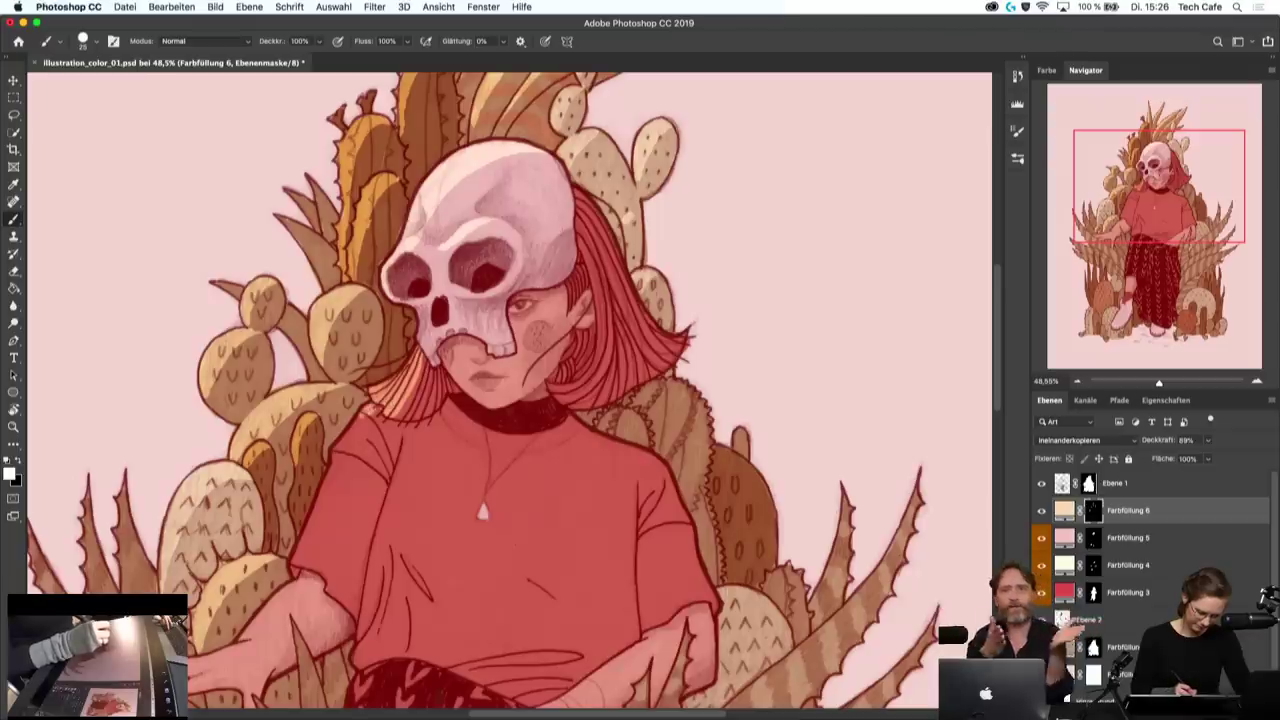
- Paint a peach highlight along the girl's left shoulder and collar edge
left_click_drag(342, 450, 366, 420)
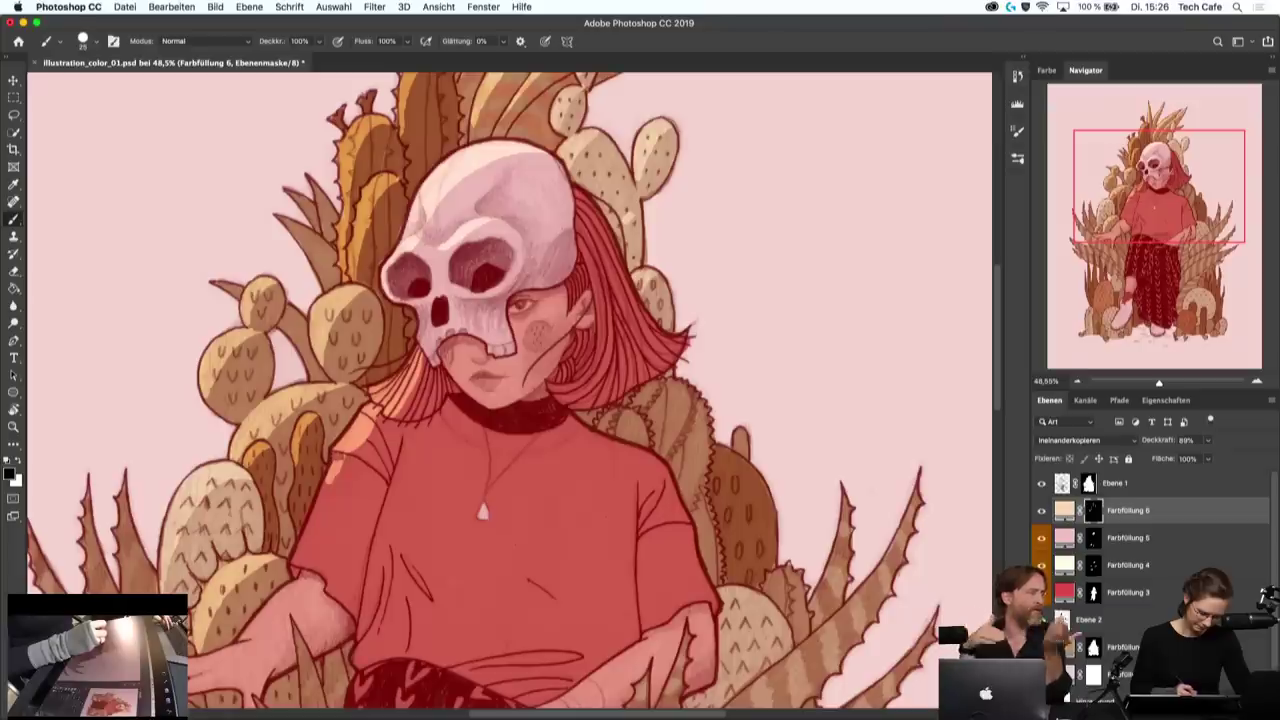
key("x")
left_click_drag(340, 468, 318, 515)
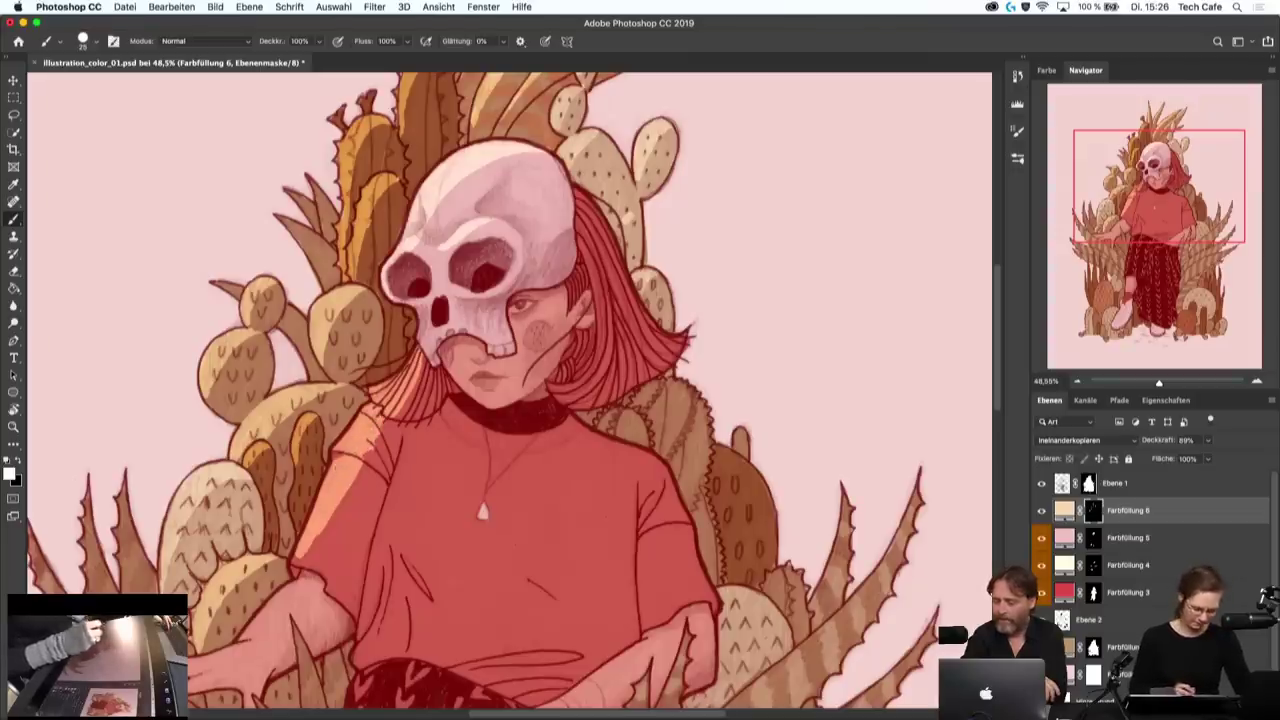
scroll(482, 505, "up", 1)
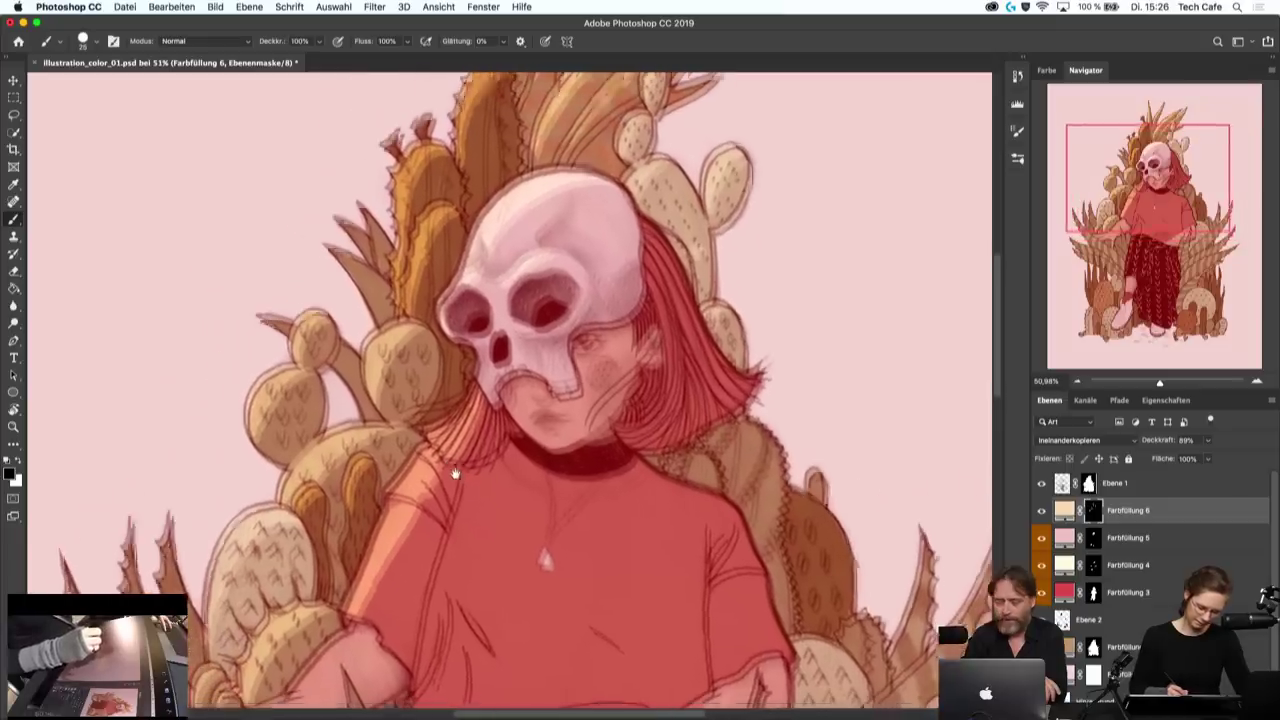
left_click_drag(393, 515, 389, 456)
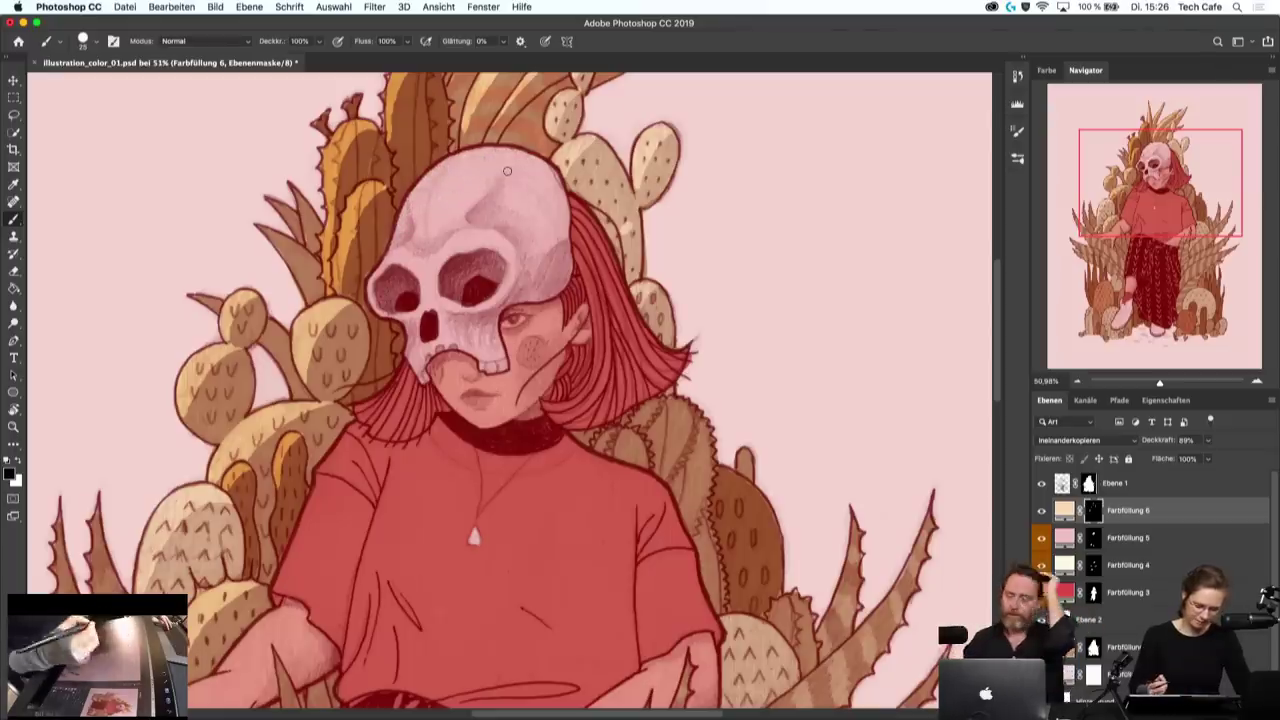
- Scroll down to the skirt, shoe and lower cacti, and make black the foreground colour
scroll(446, 459, "up", 2)
scroll(446, 459, "down", 3)
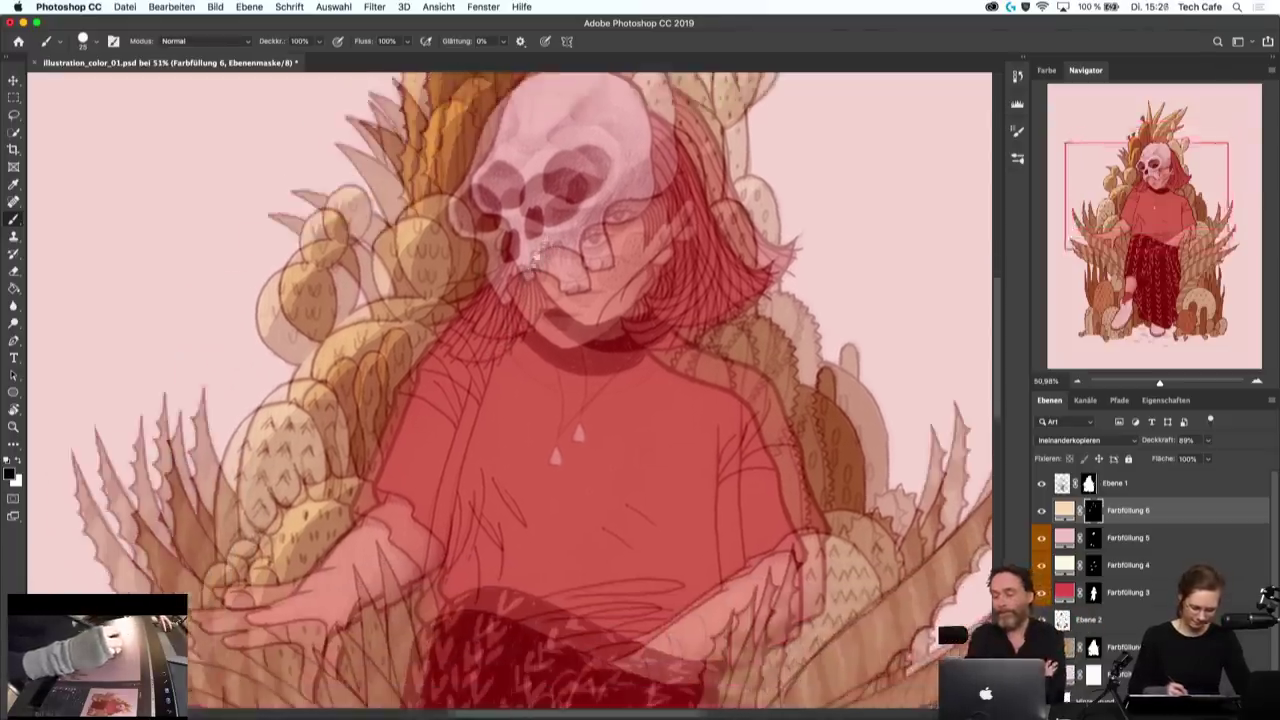
scroll(446, 400, "down", 3)
scroll(455, 300, "down", 3)
scroll(463, 185, "down", 3)
scroll(463, 185, "down", 2)
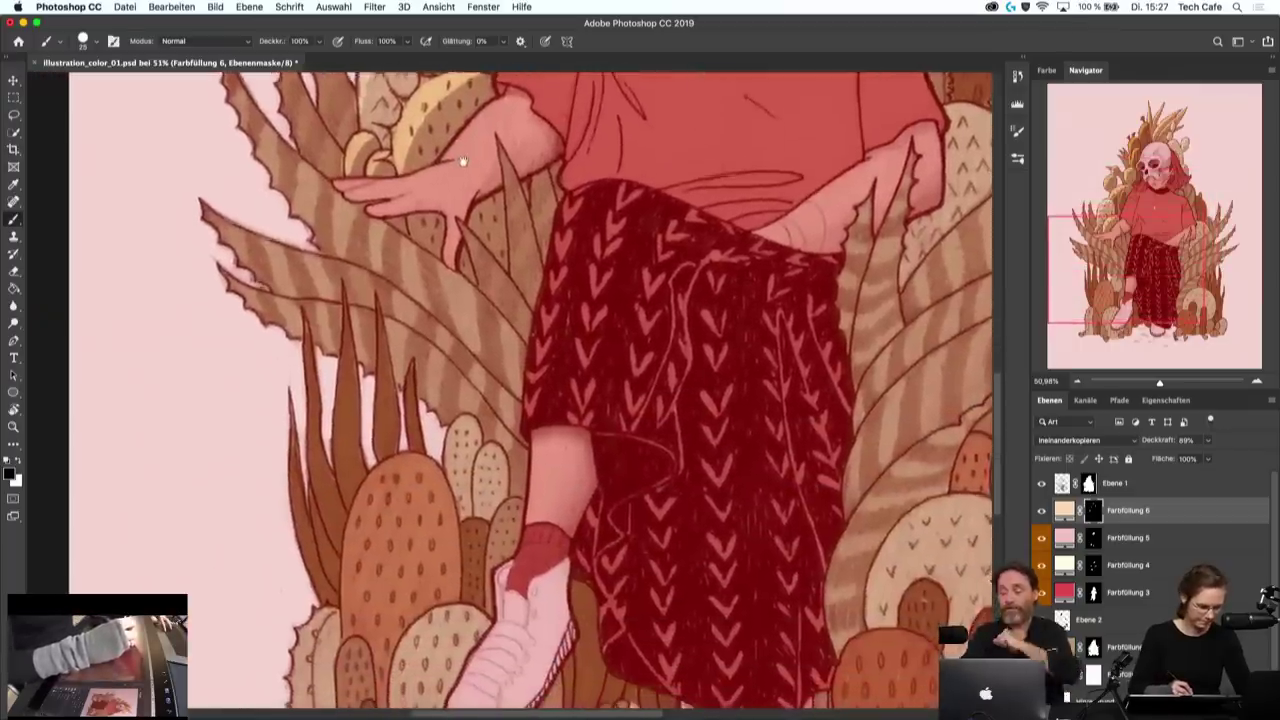
scroll(463, 195, "down", 2)
scroll(465, 215, "down", 1)
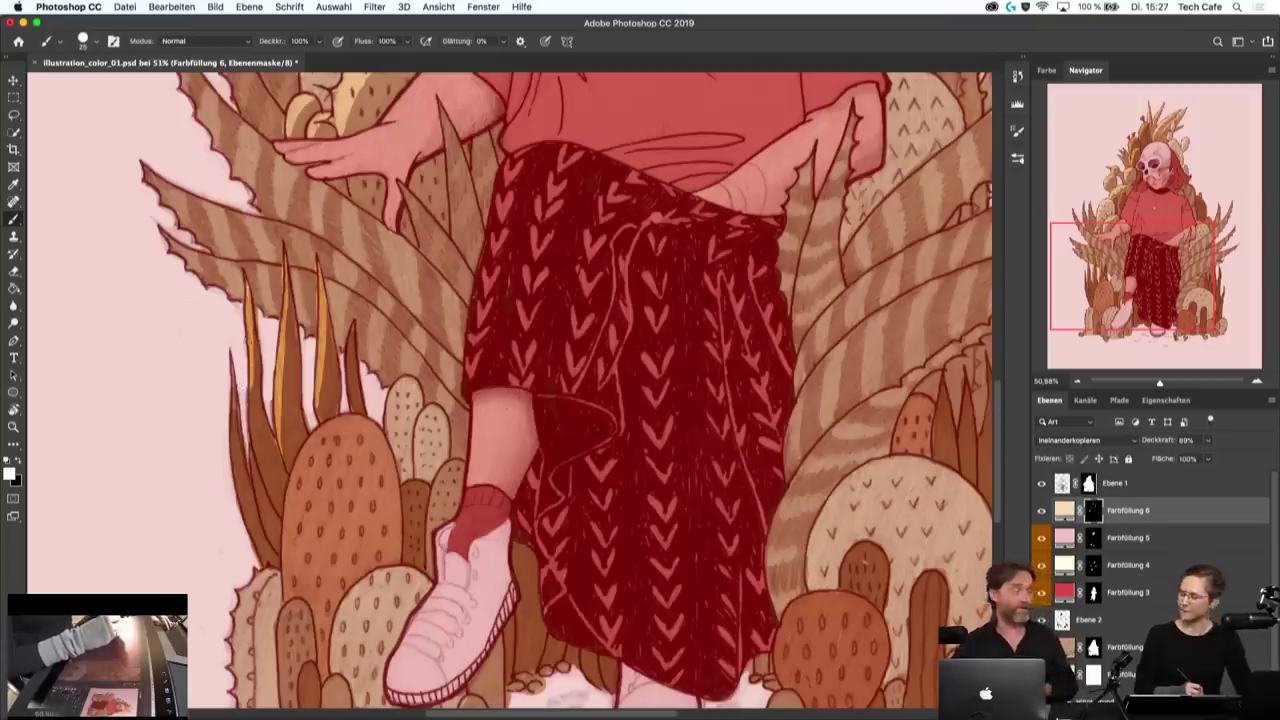
key("x")
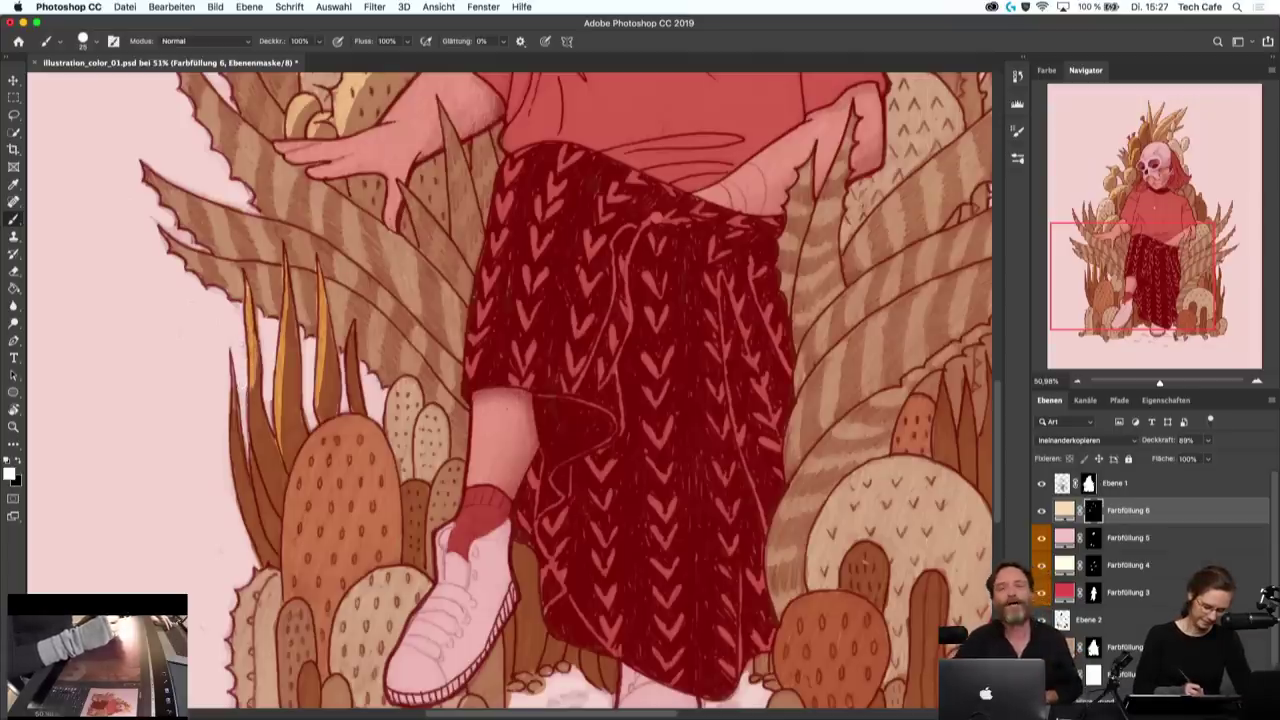
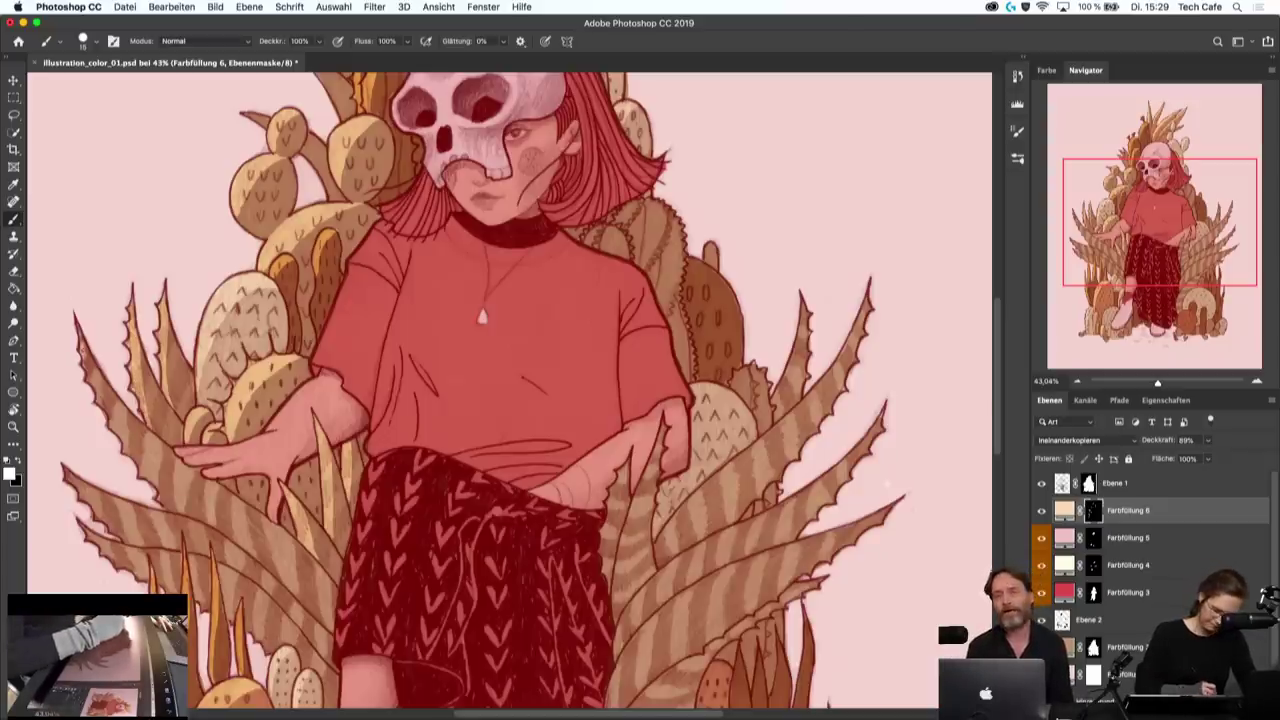
- Zoom in on the girl and the agave plants to her right
scroll(500, 390, "up", 3)
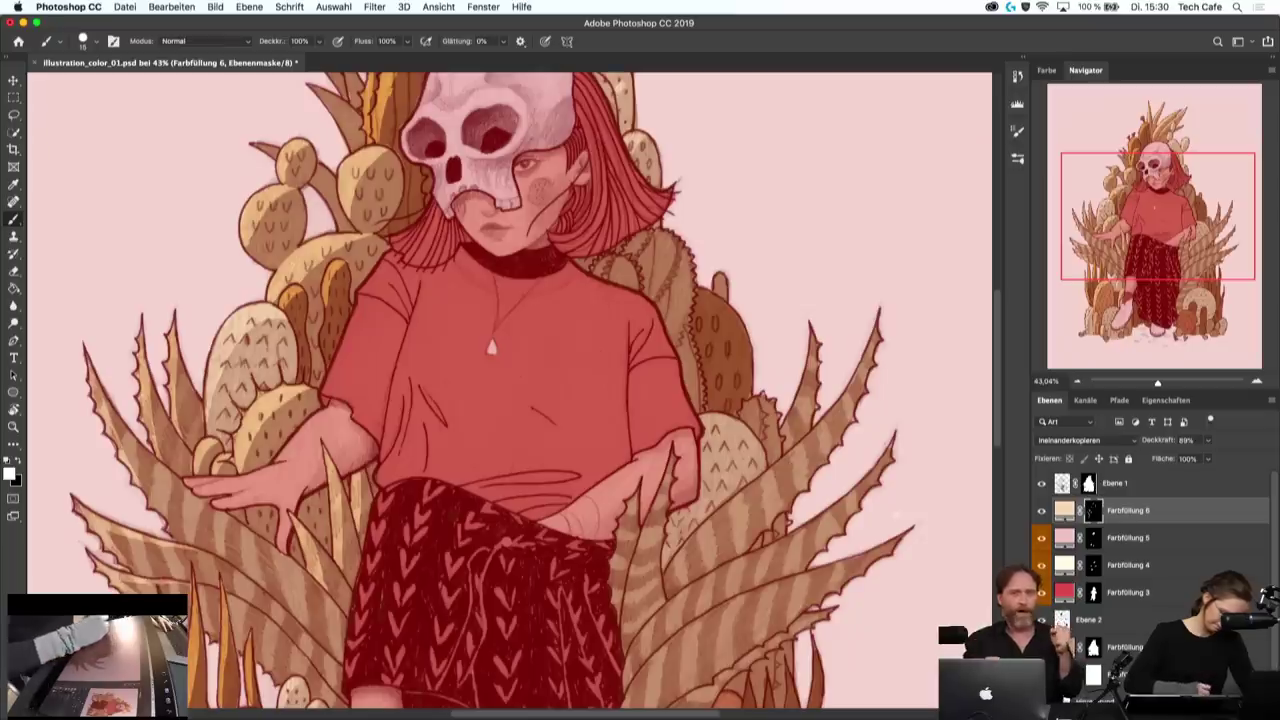
scroll(508, 390, "down", 1)
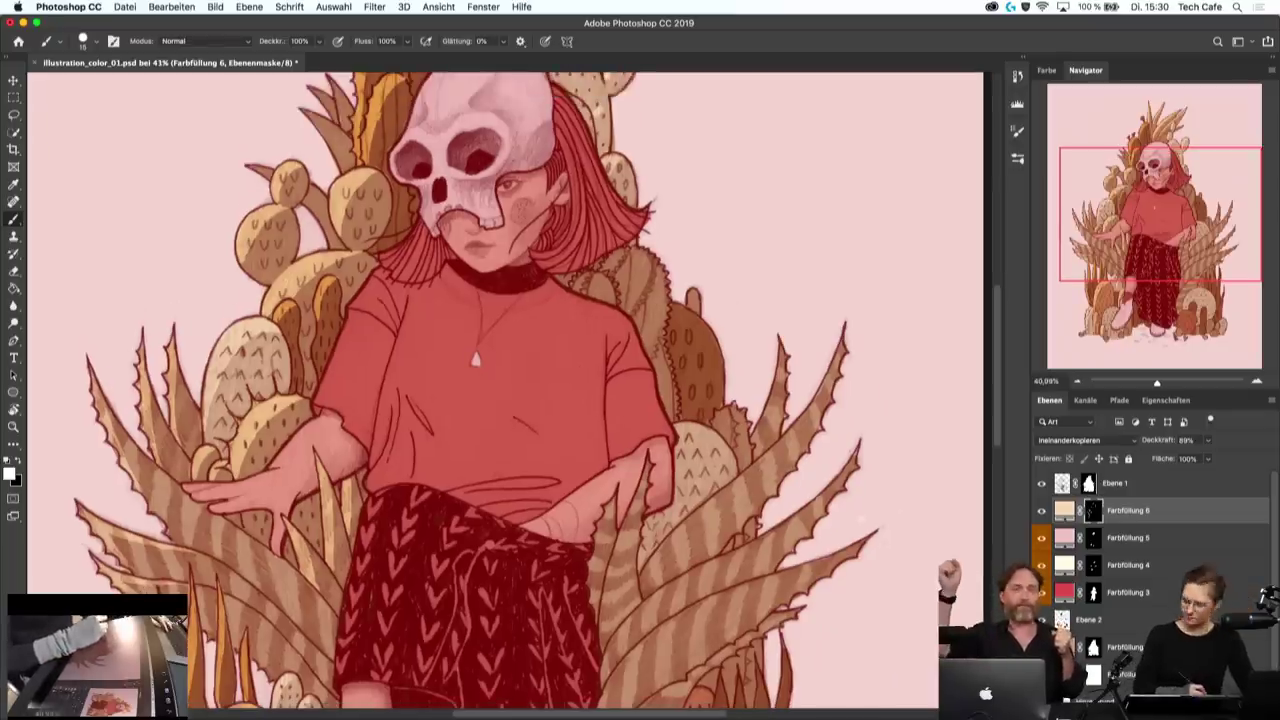
key("ctrl+0")
scroll(509, 390, "up", 1)
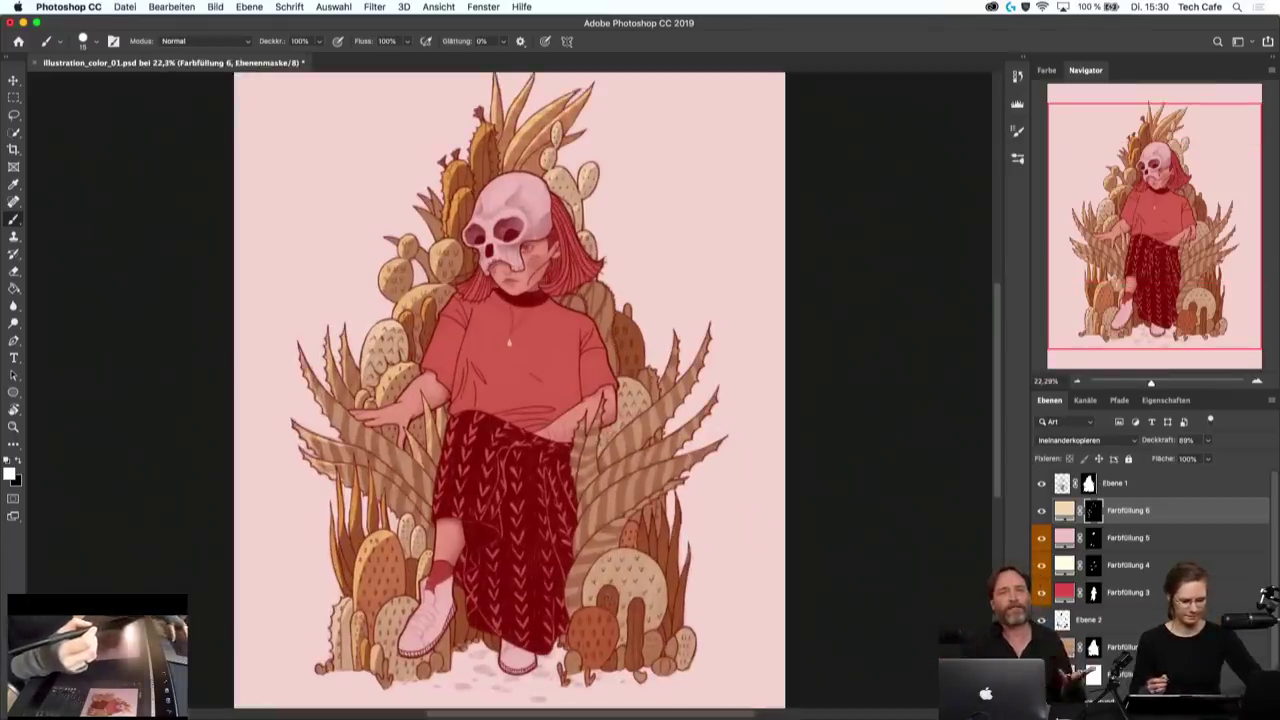
key("ctrl+h")
key("ctrl+plus")
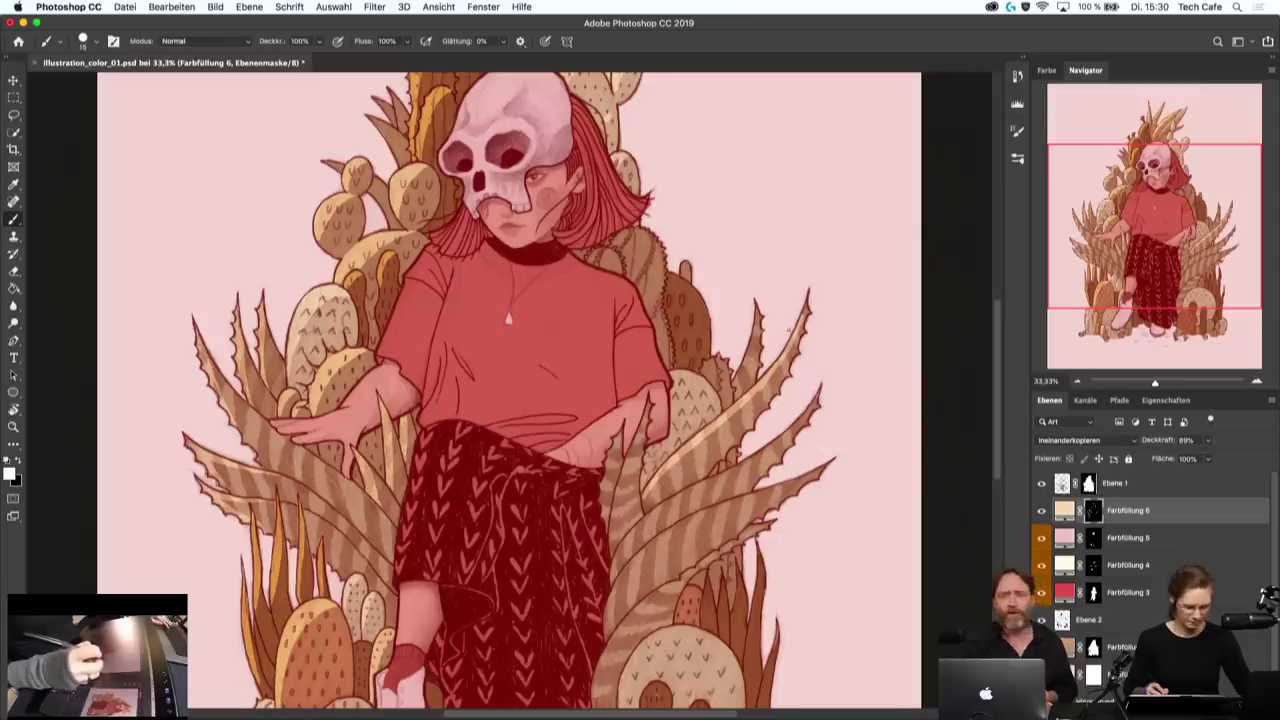
middle_click(797, 334)
left_click(797, 334)
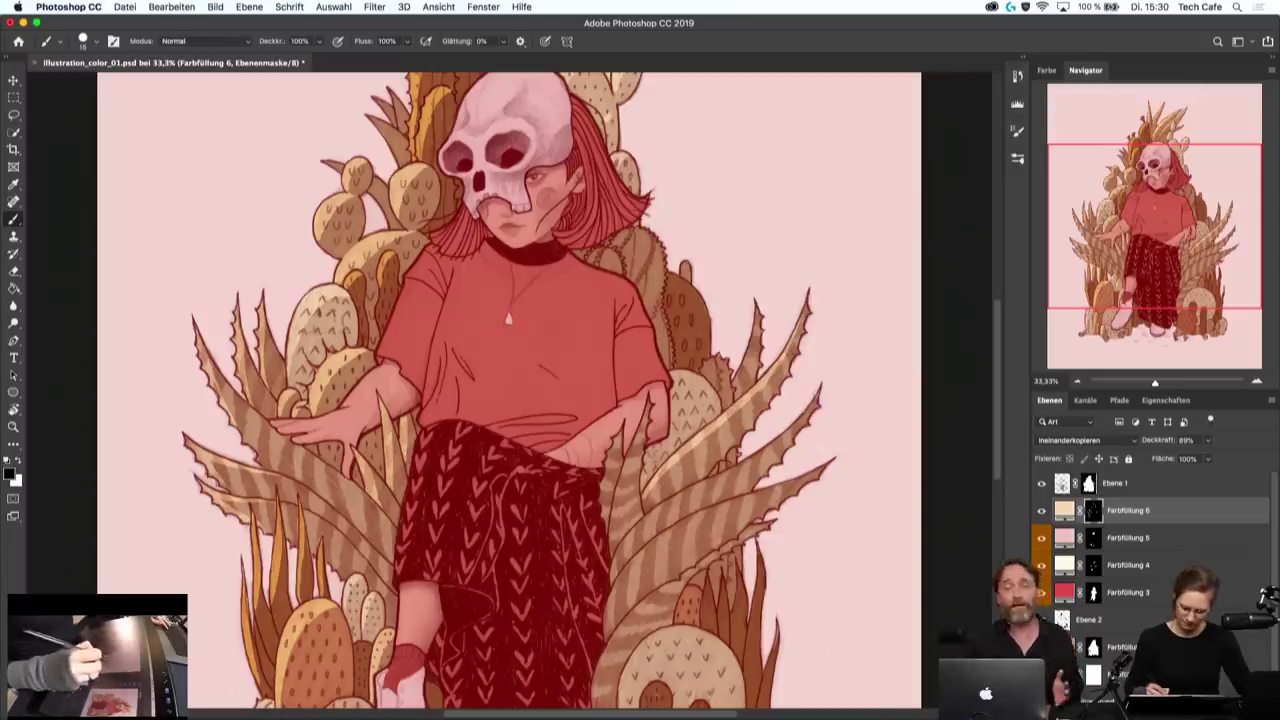
- Paint white on the Farbfüllung 6 mask to reveal peach highlights on two right agave leaves
key("x")
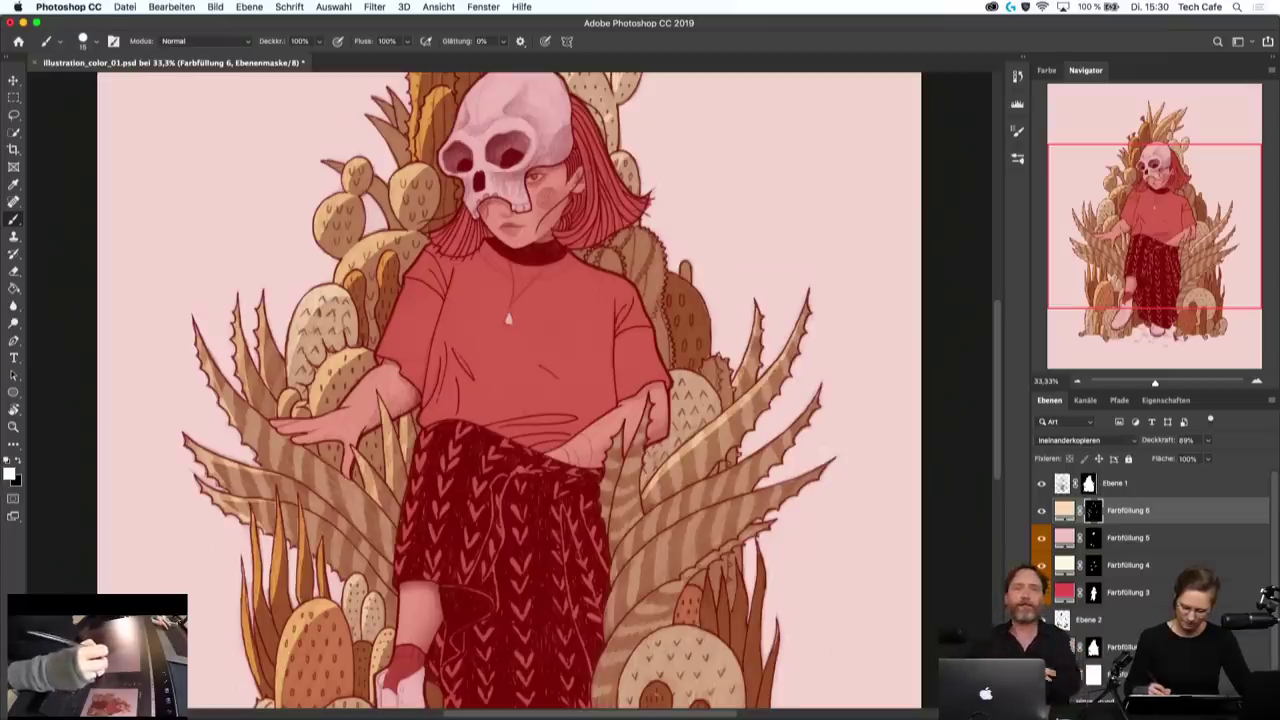
key("x")
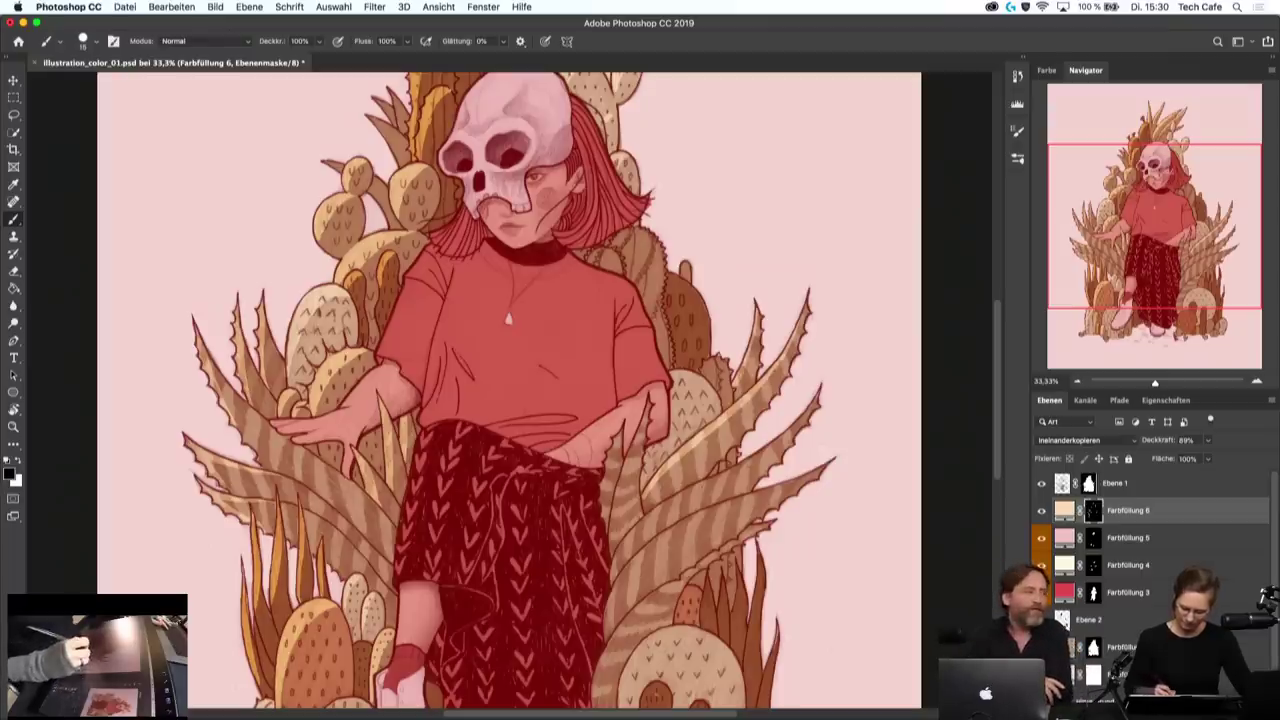
key("x")
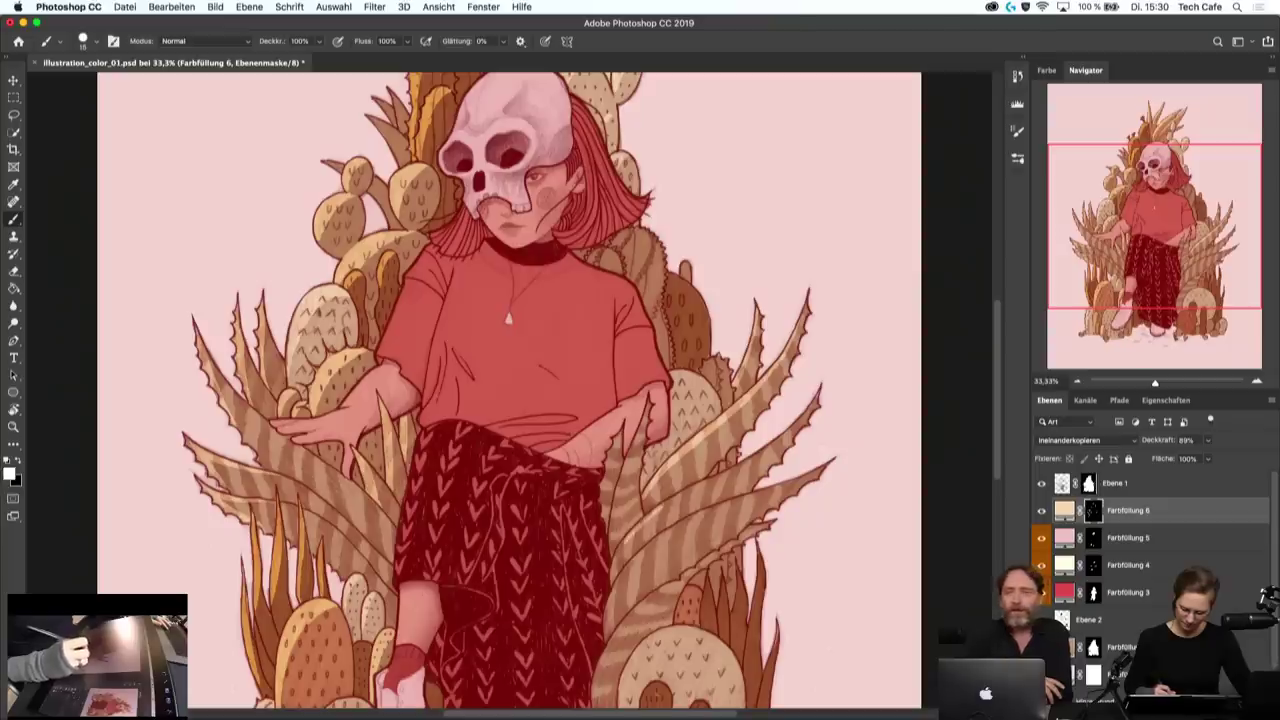
key("x")
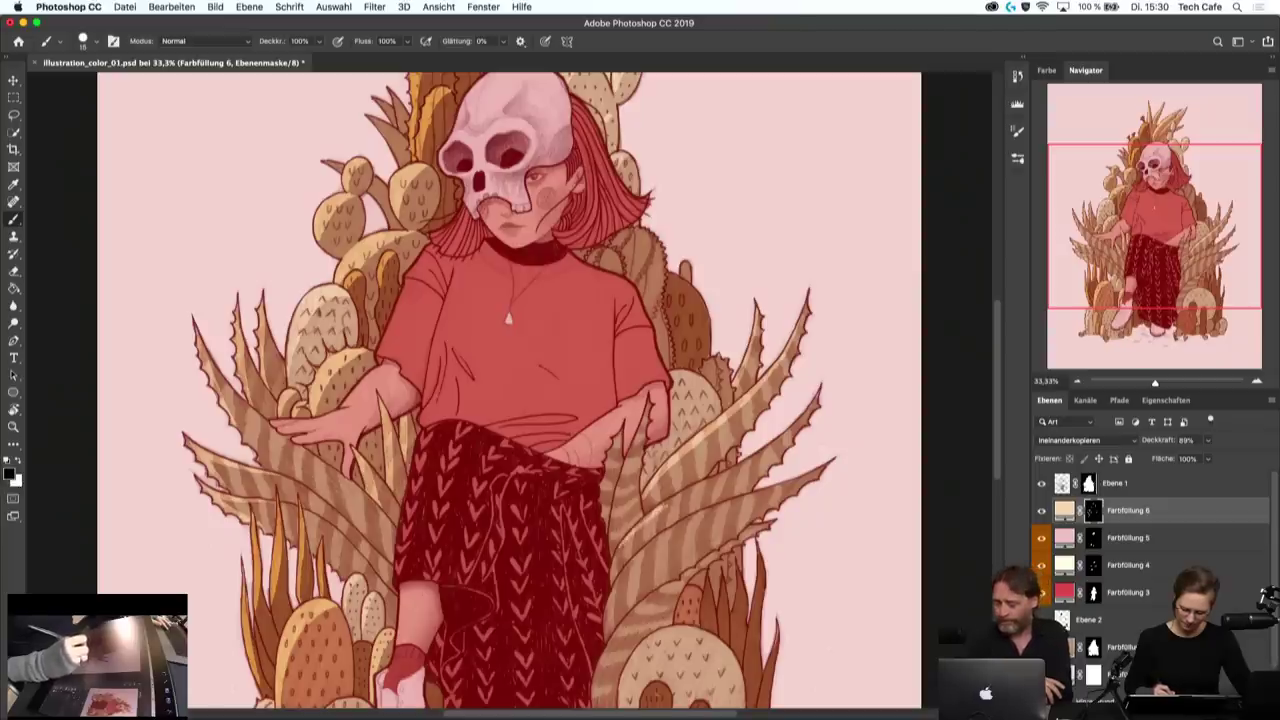
key("x")
left_click_drag(645, 522, 695, 497)
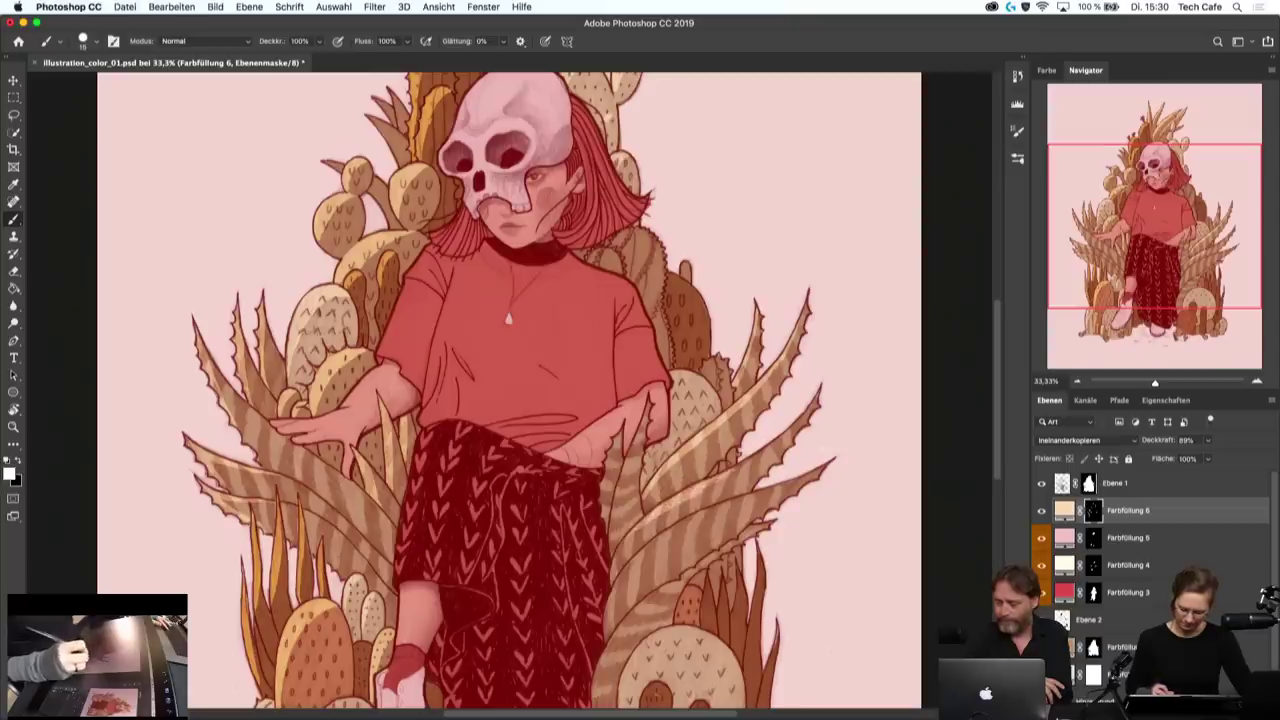
left_click_drag(738, 466, 790, 432)
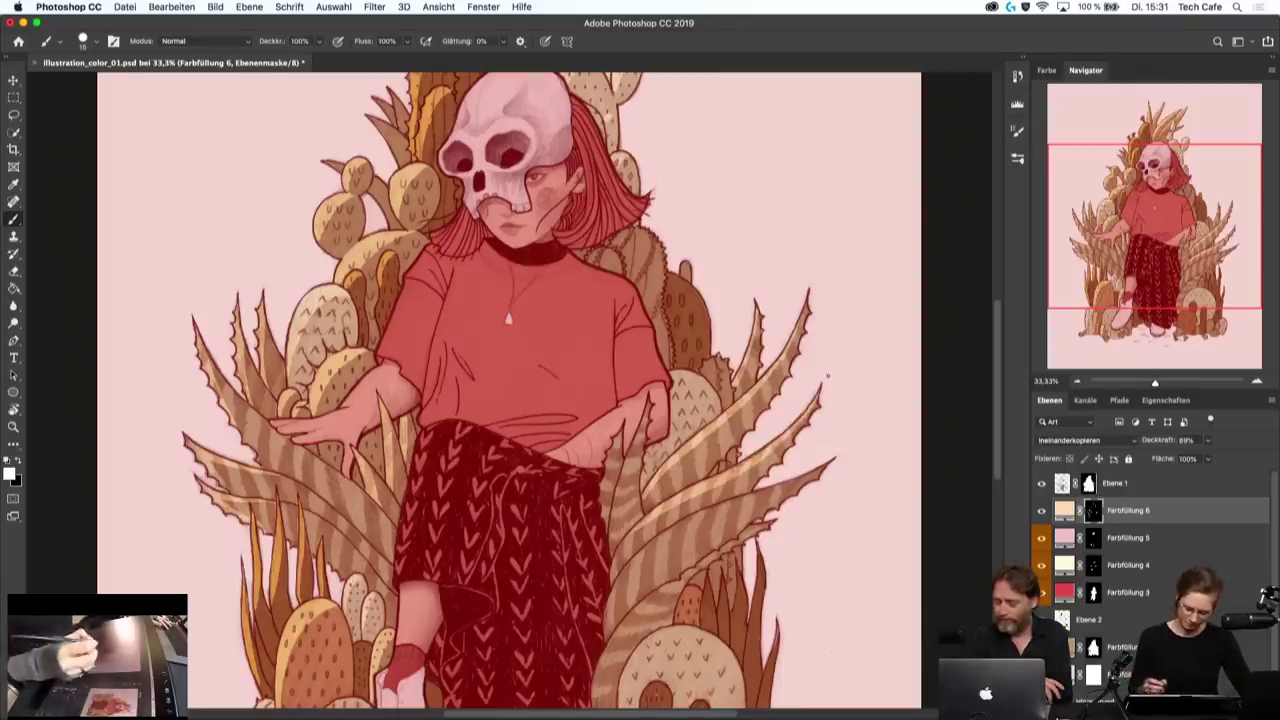
key("x")
key("x")
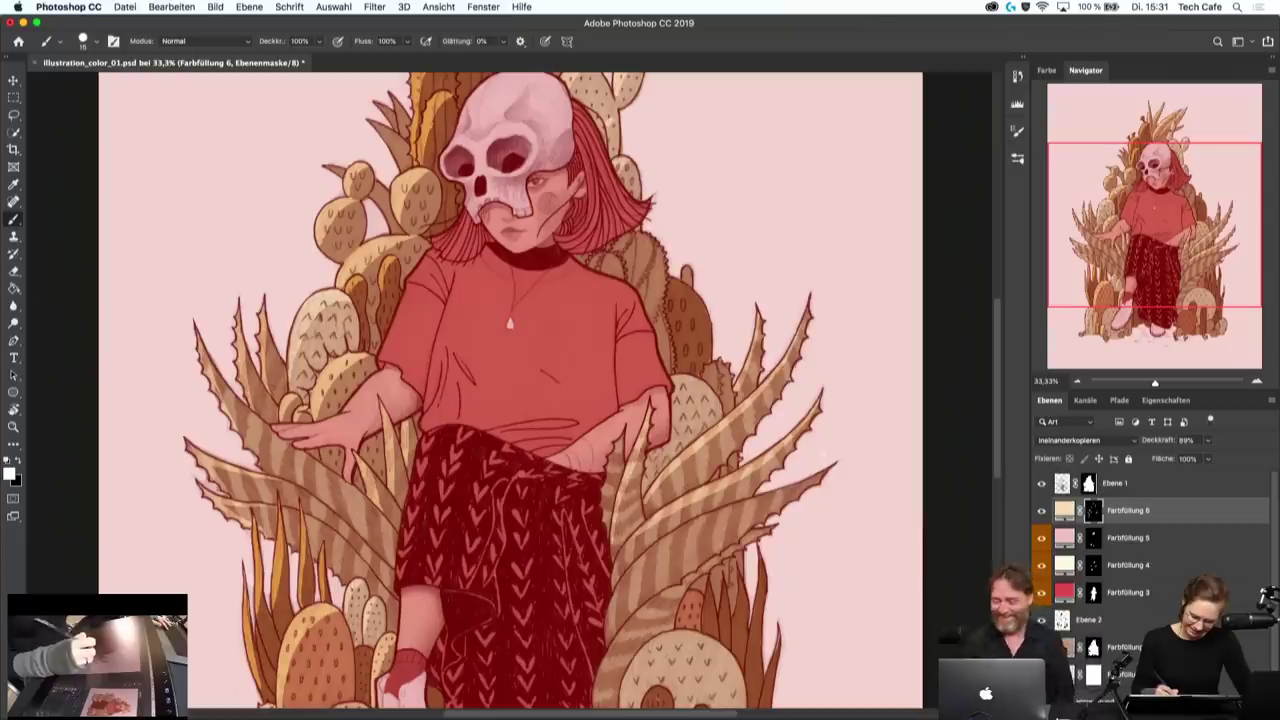
key("x")
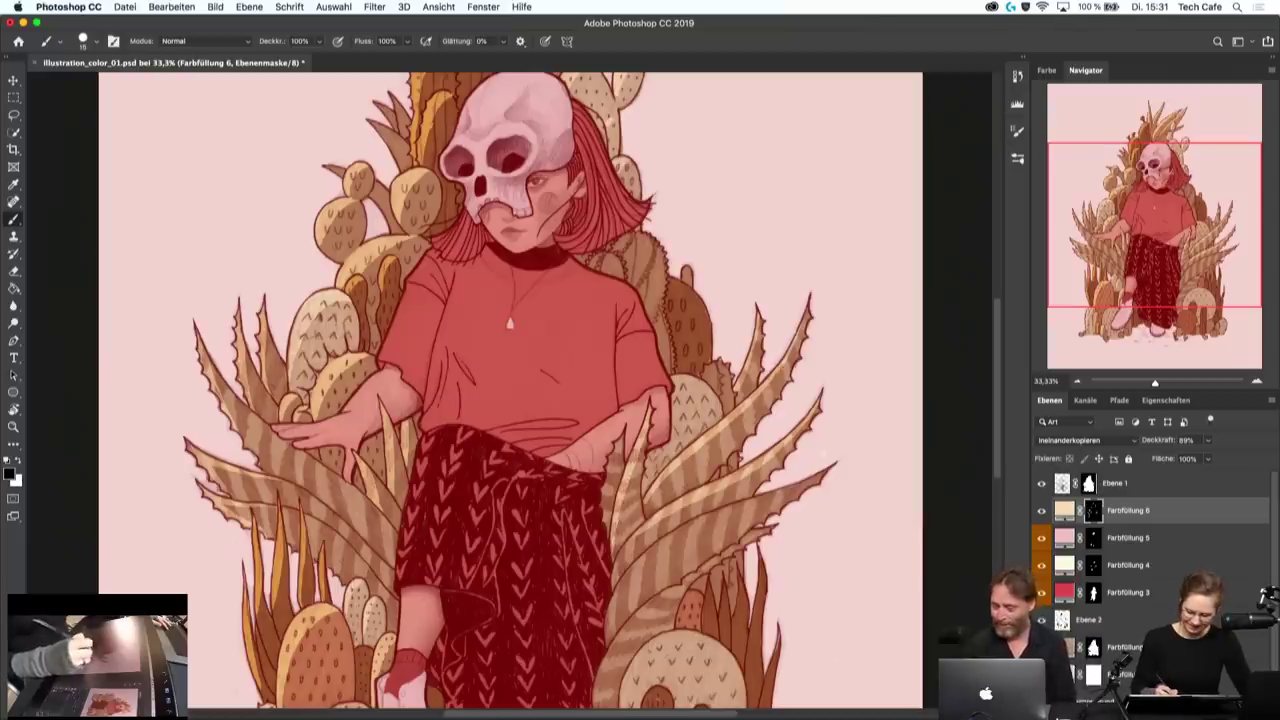
key("x")
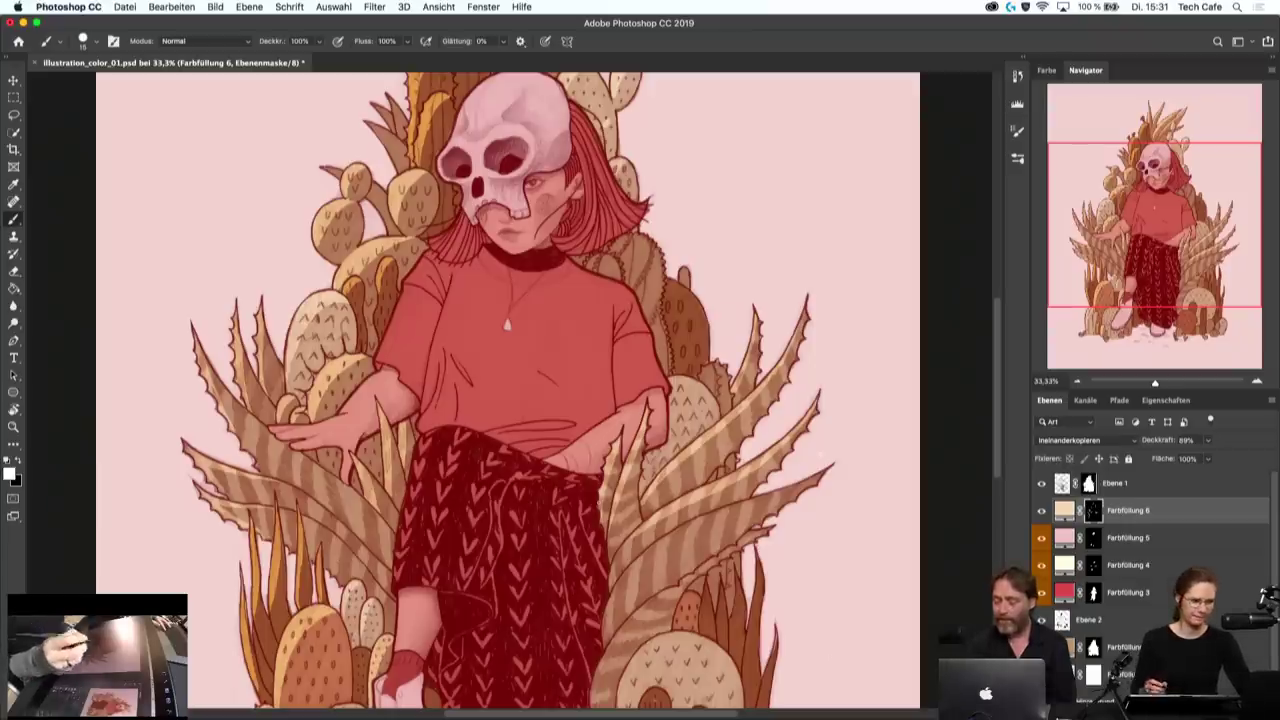
scroll(508, 390, "down", 3)
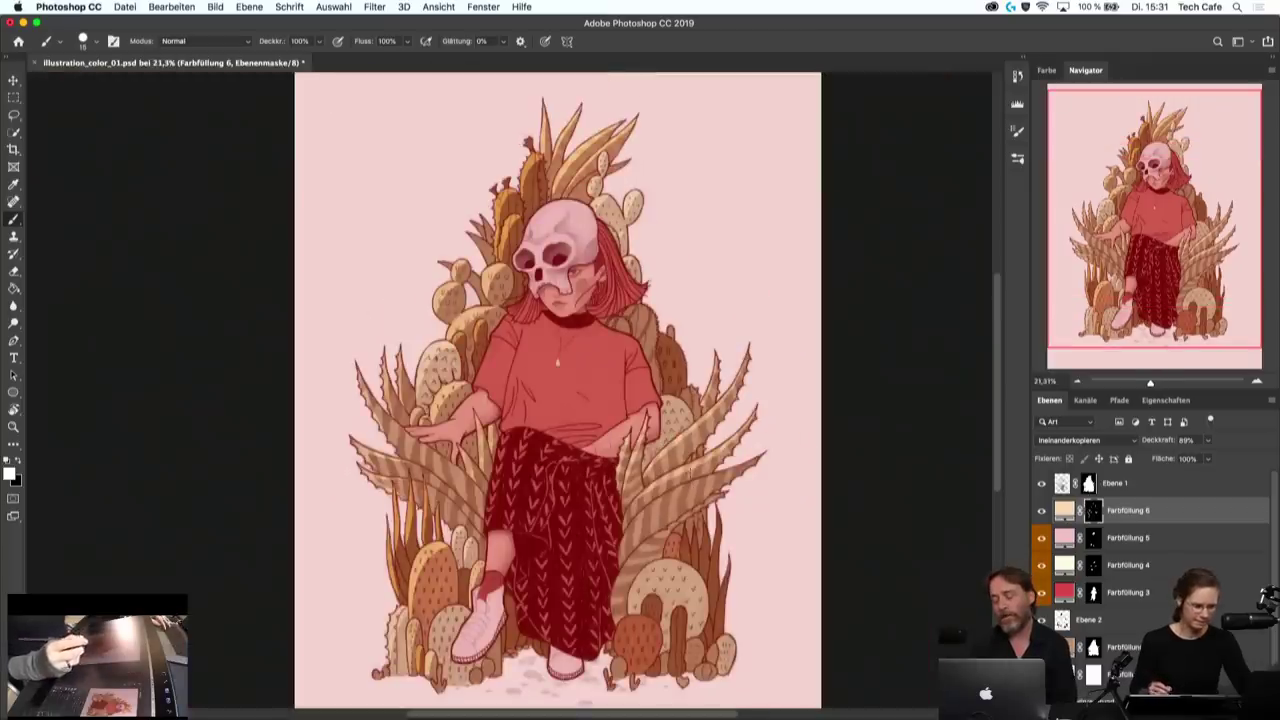
scroll(621, 407, "up", 3)
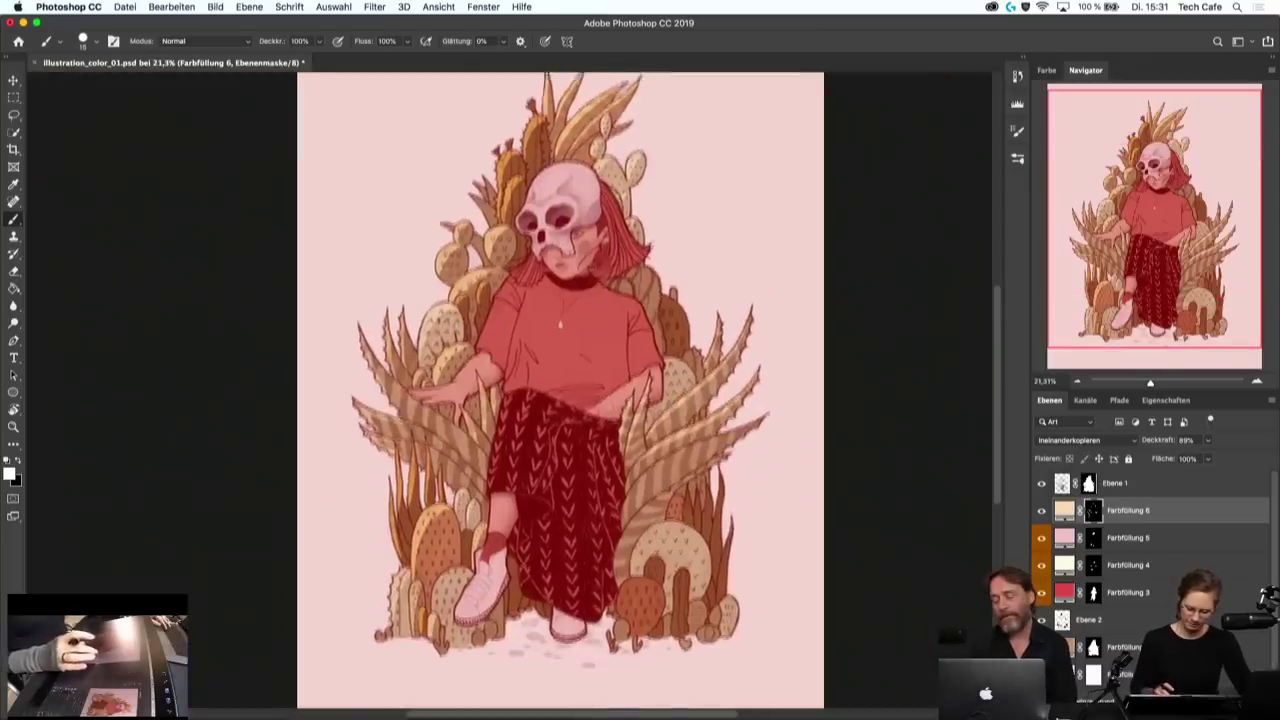
scroll(621, 407, "up", 1)
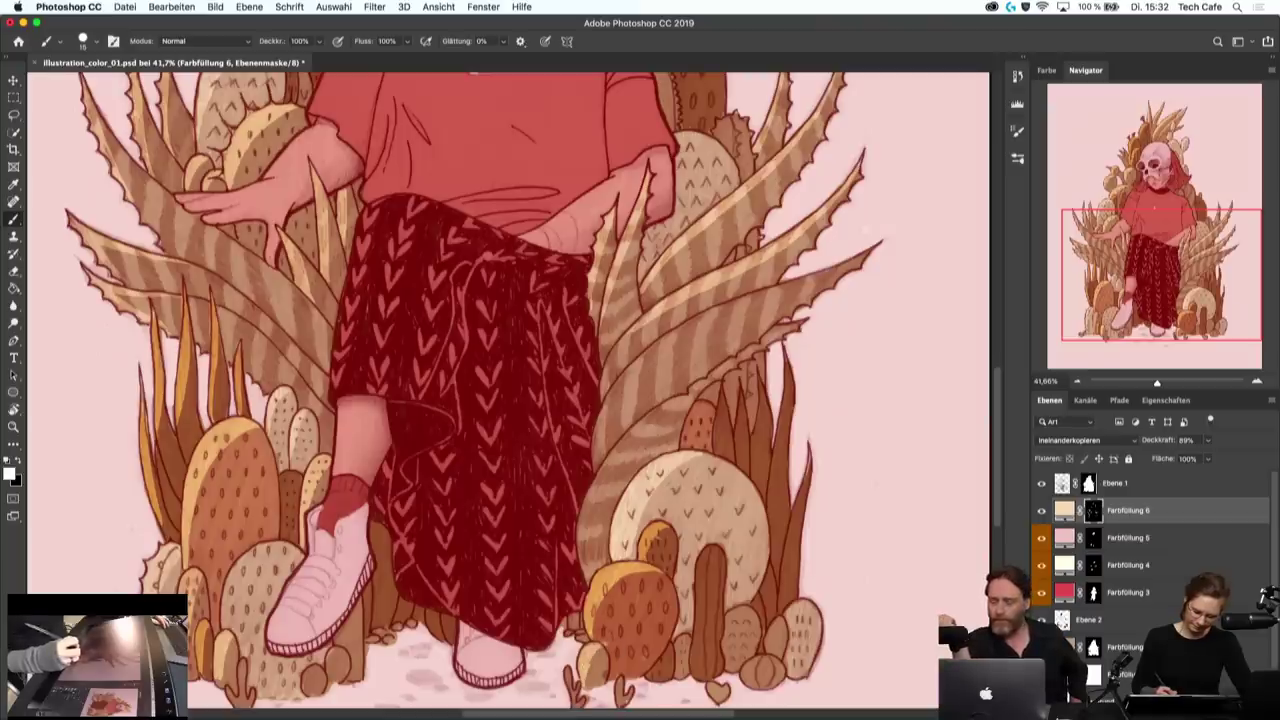
key("x")
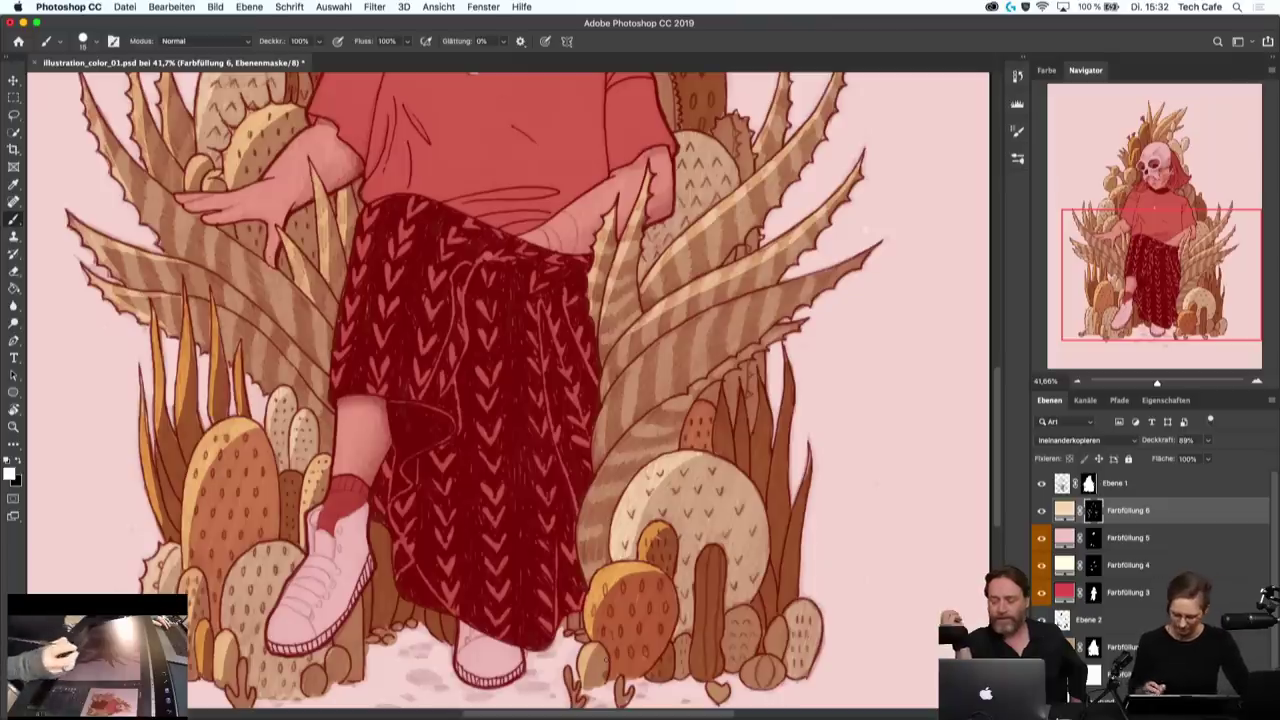
key("F5")
key("F5")
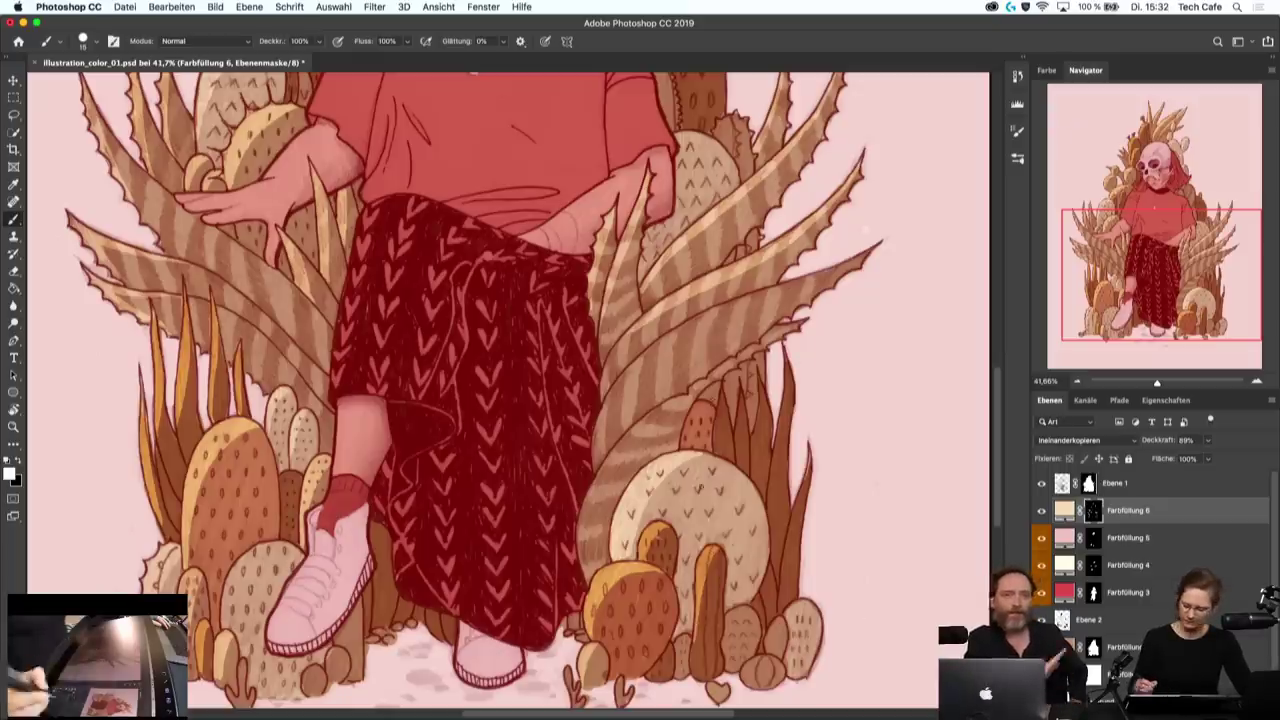
- Drop Farbfüllung 6's Deckkraft from 89% to 65%, keeping white as the brush colour
left_click_drag(1207, 440, 1193, 460)
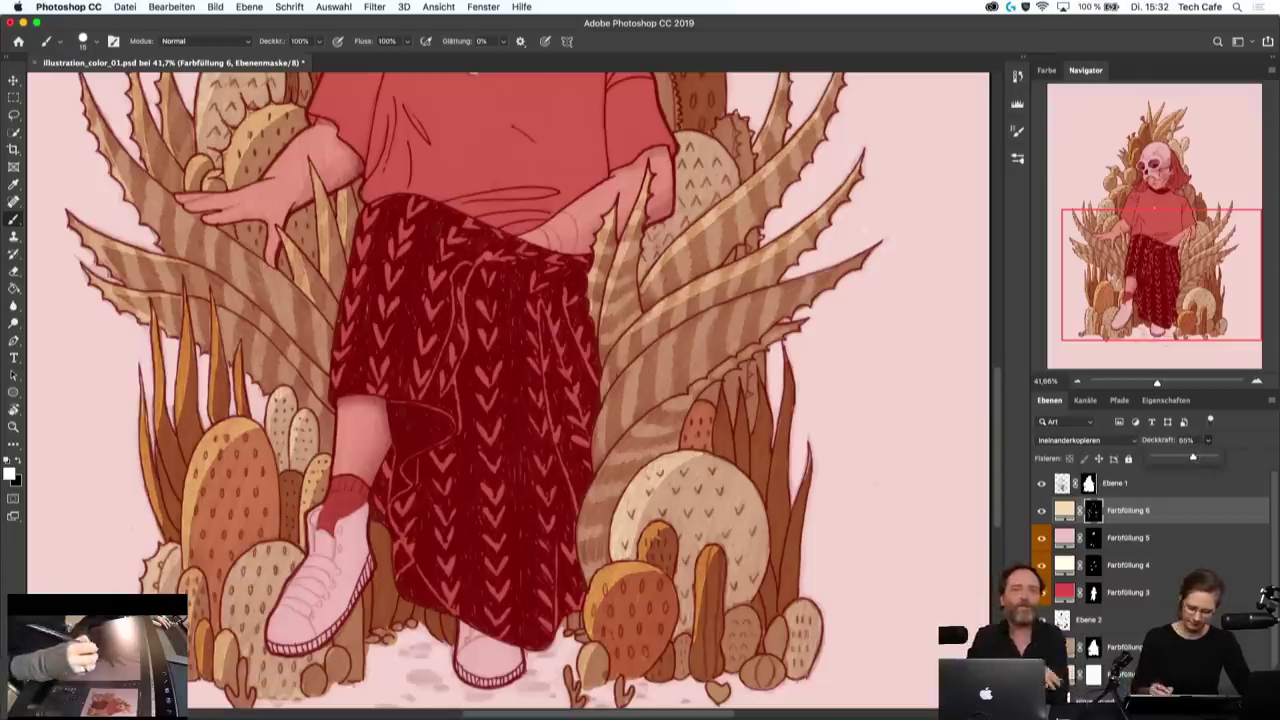
key("Return")
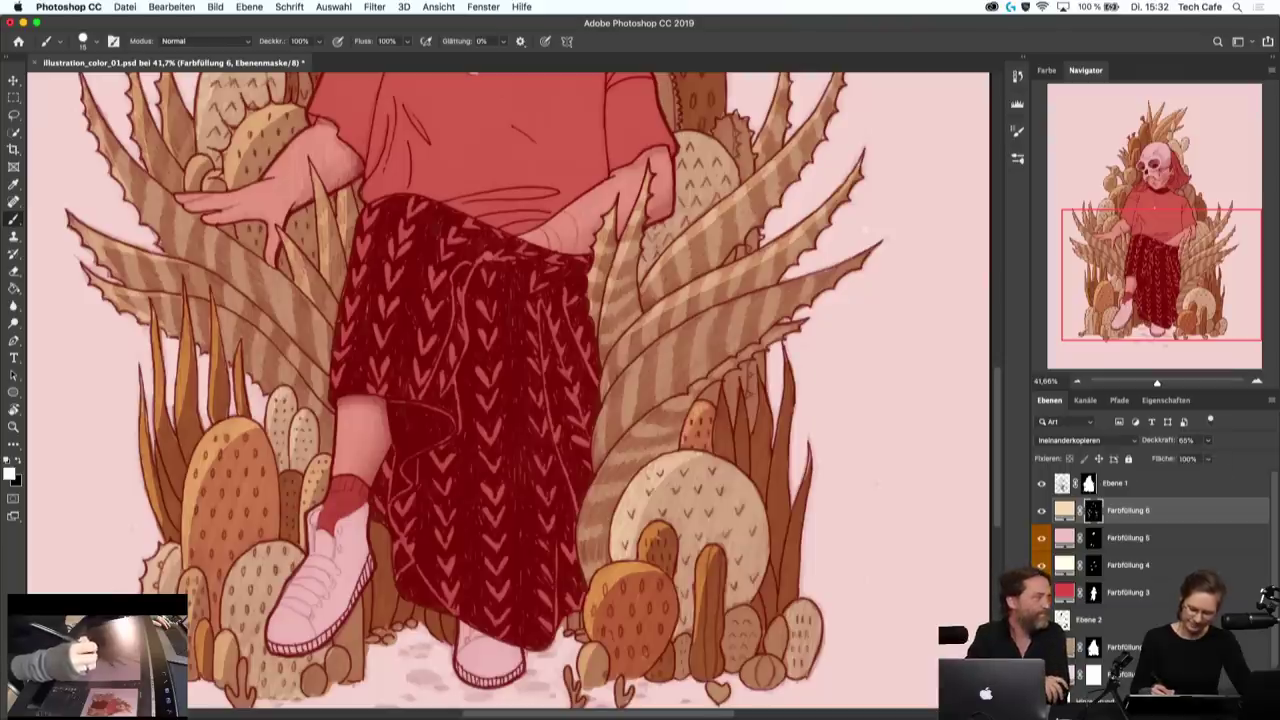
key("x")
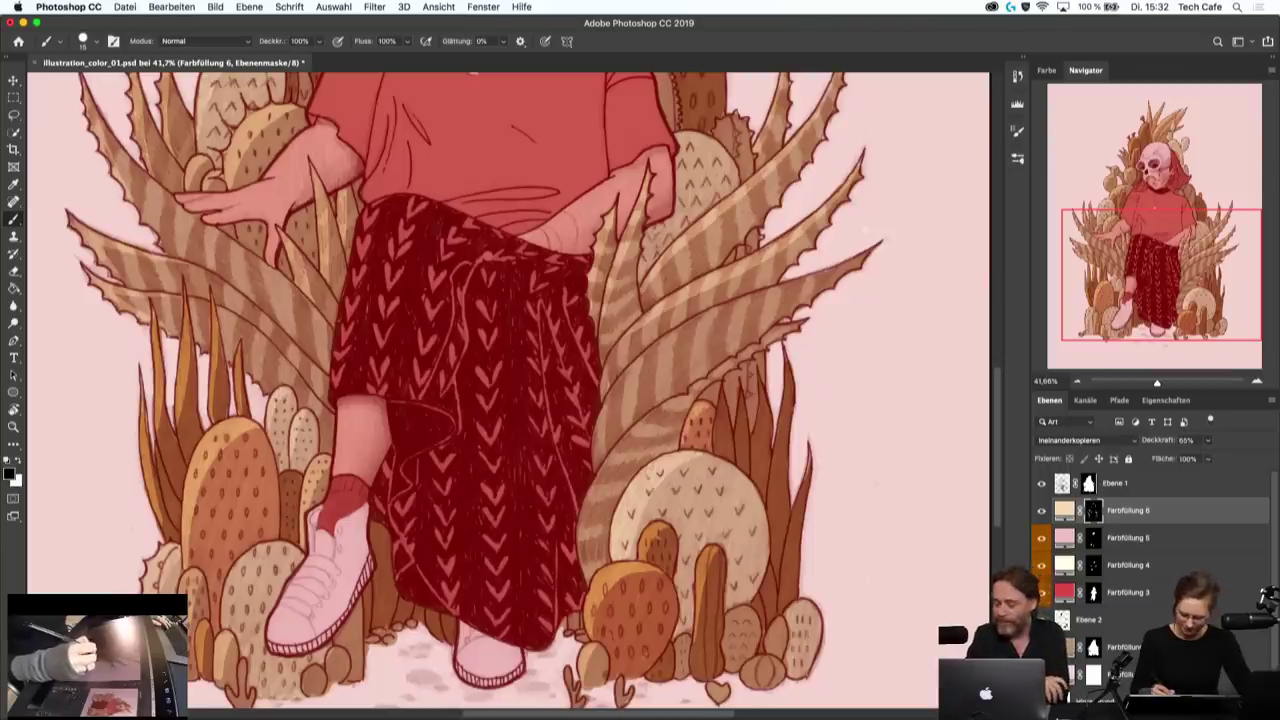
key("x")
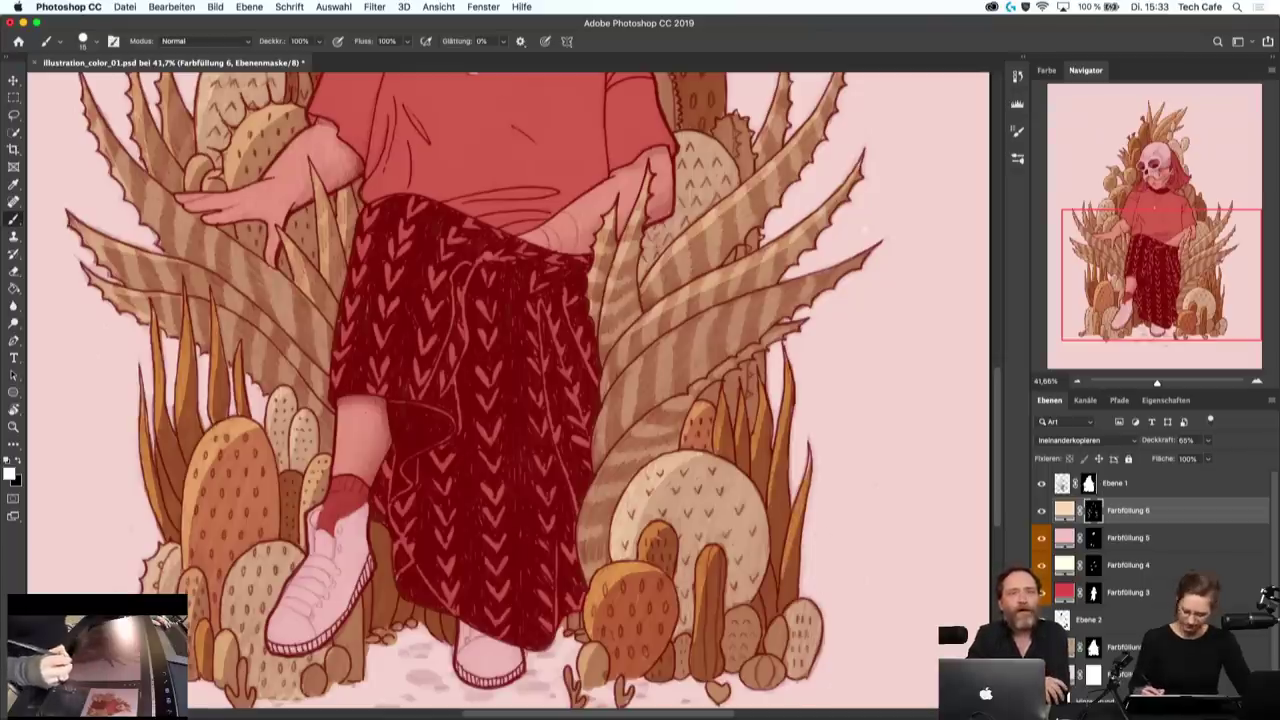
- Pan to the girl's legs and surrounding cacti, with white as the painting colour
scroll(500, 390, "right", 1)
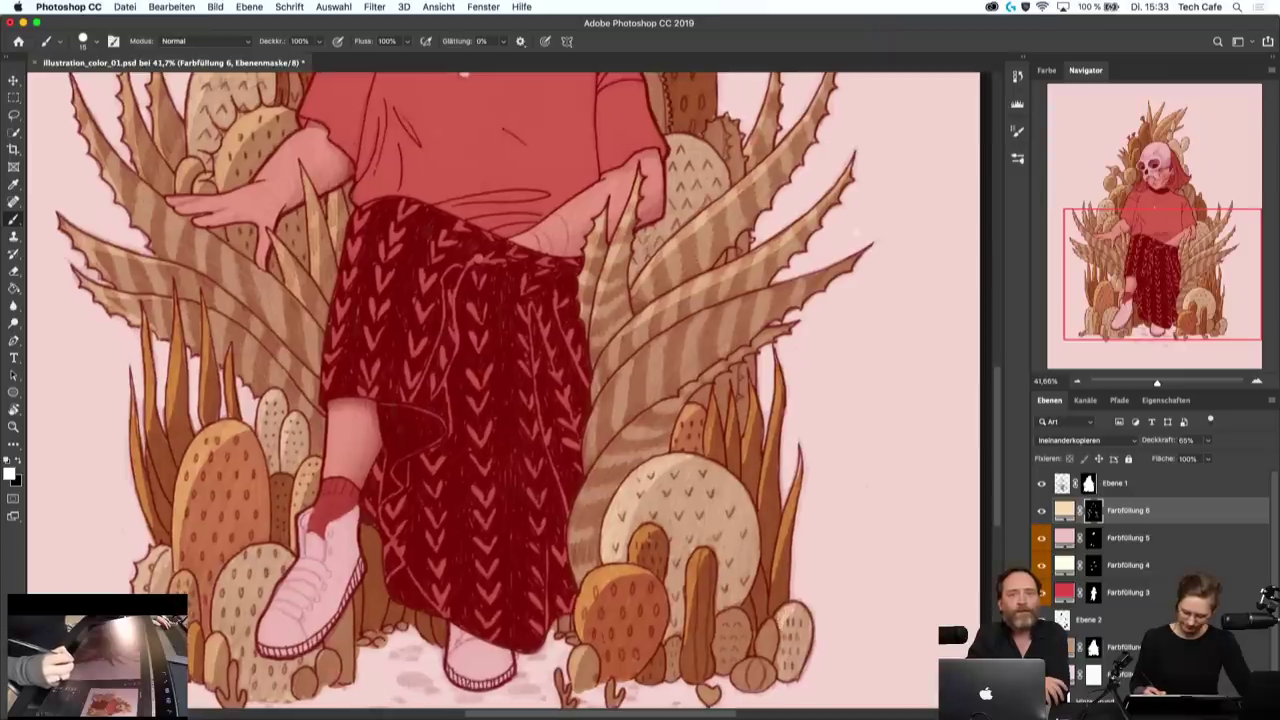
scroll(780, 616, "right", 3)
scroll(780, 616, "up", 1)
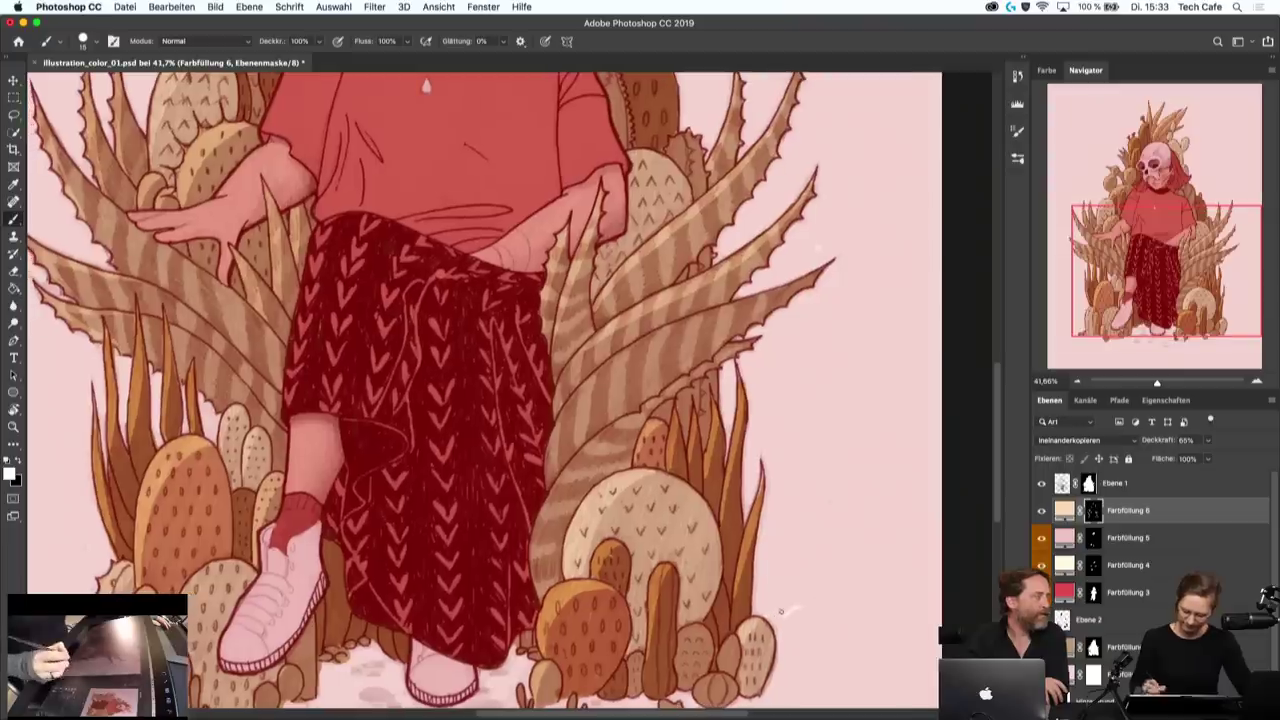
key("x")
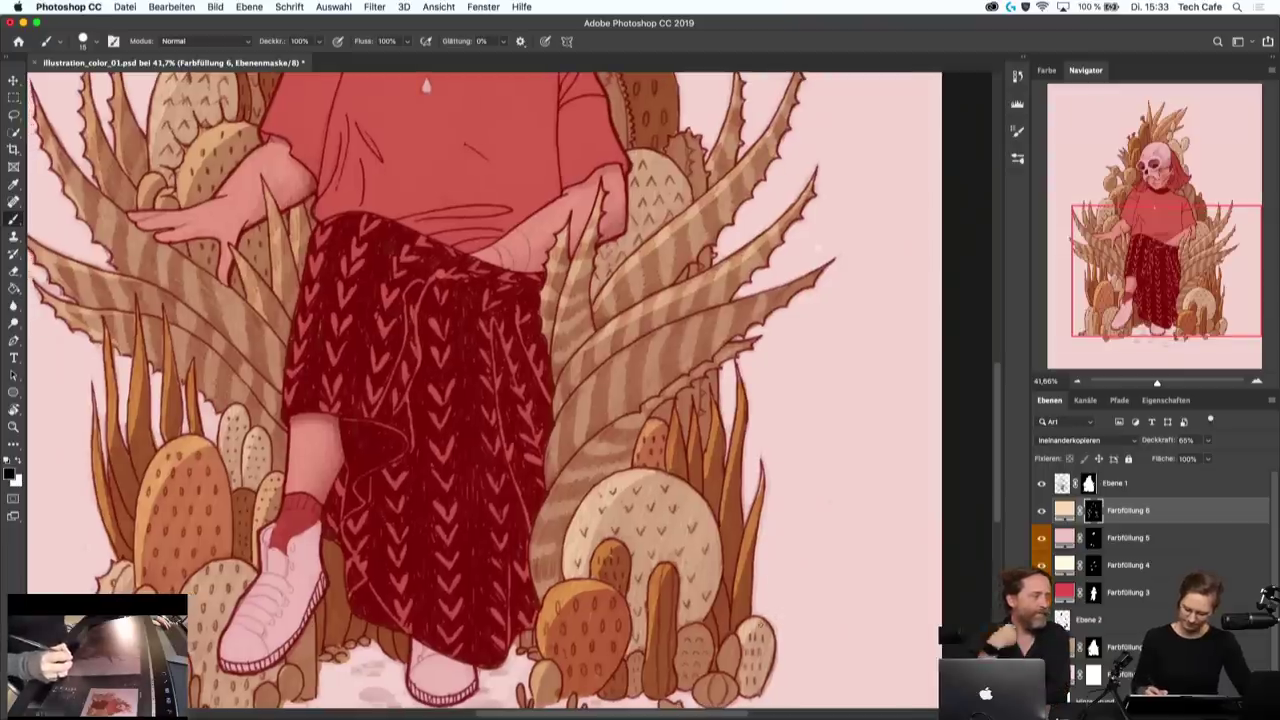
key("x")
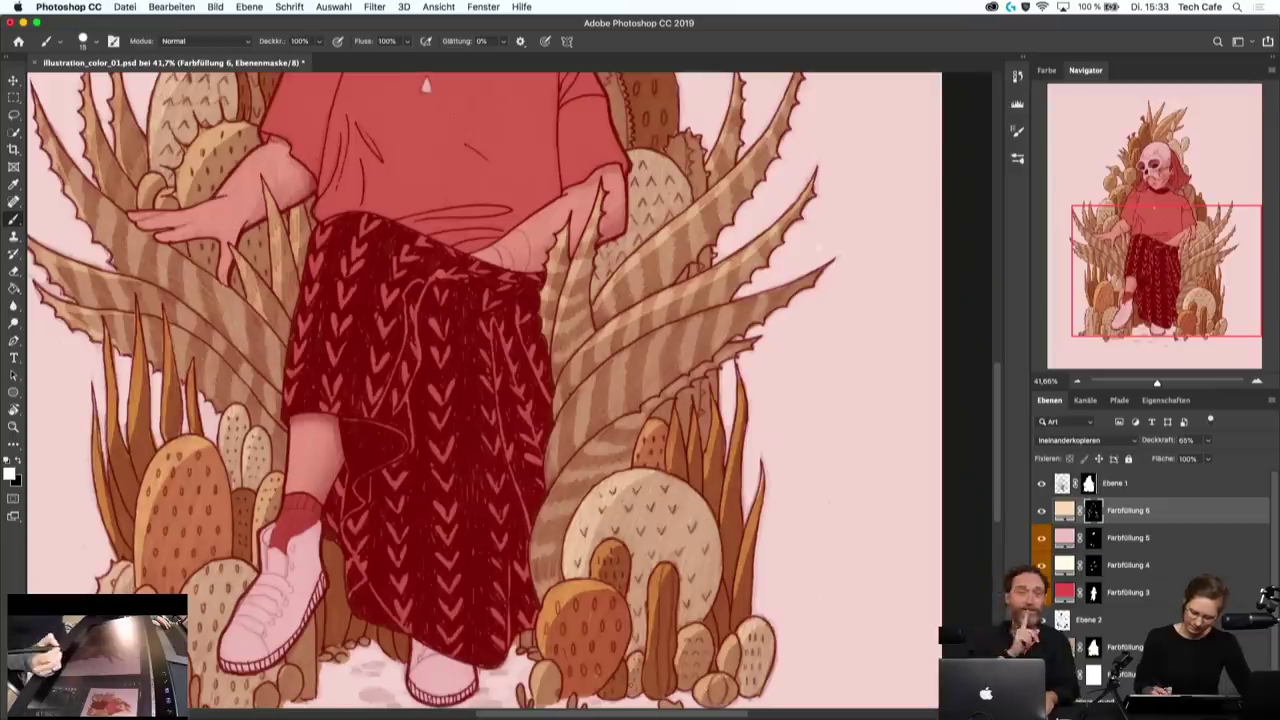
scroll(480, 390, "down", 3)
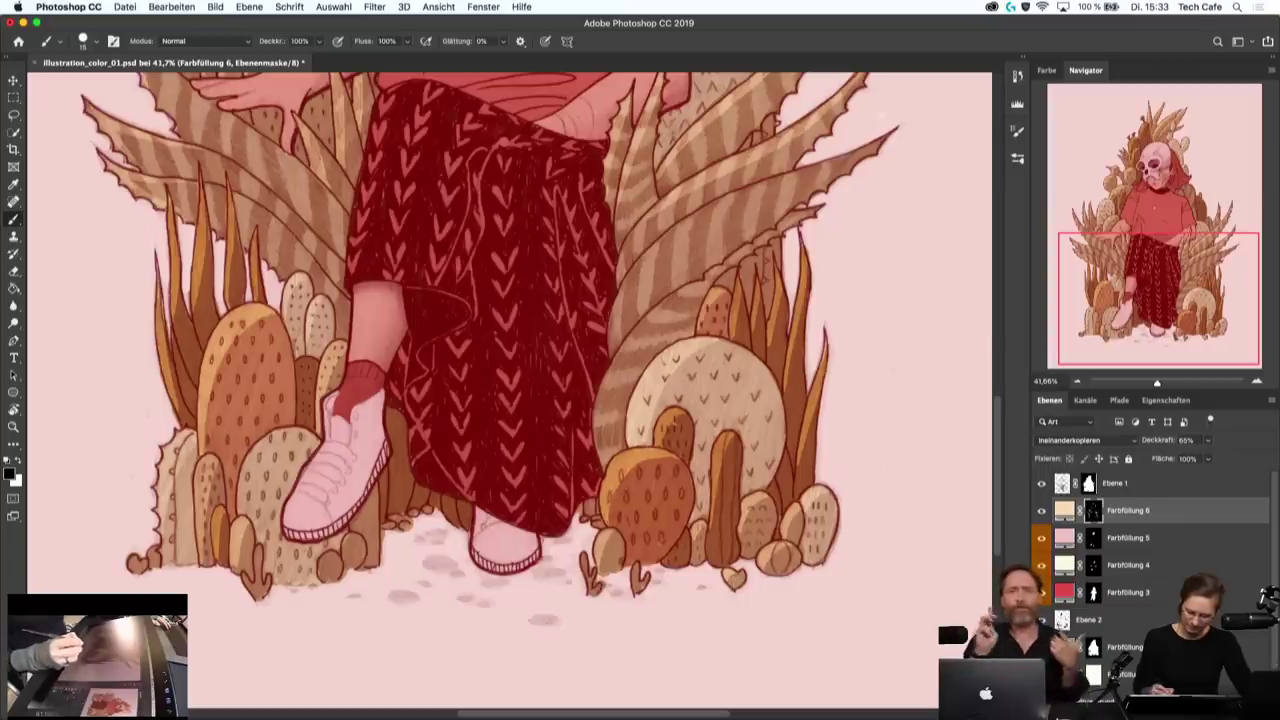
scroll(480, 390, "up", 5)
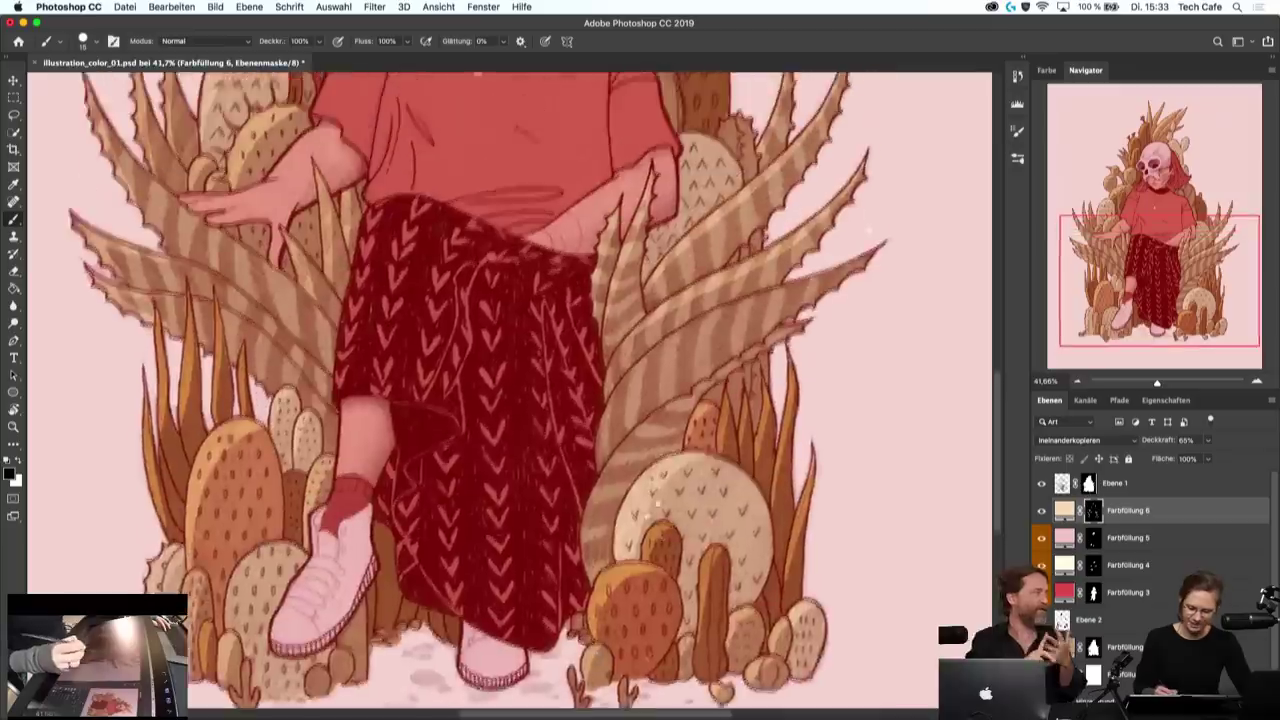
key("x")
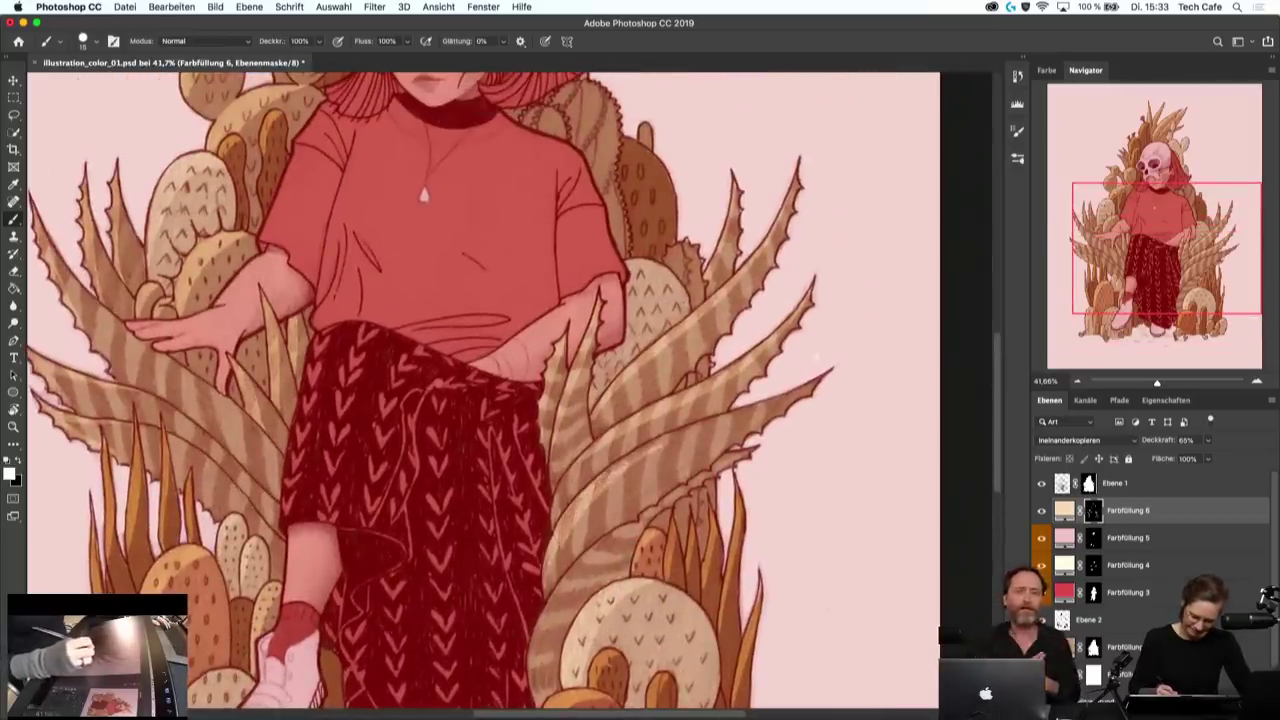
scroll(643, 457, "up", 1)
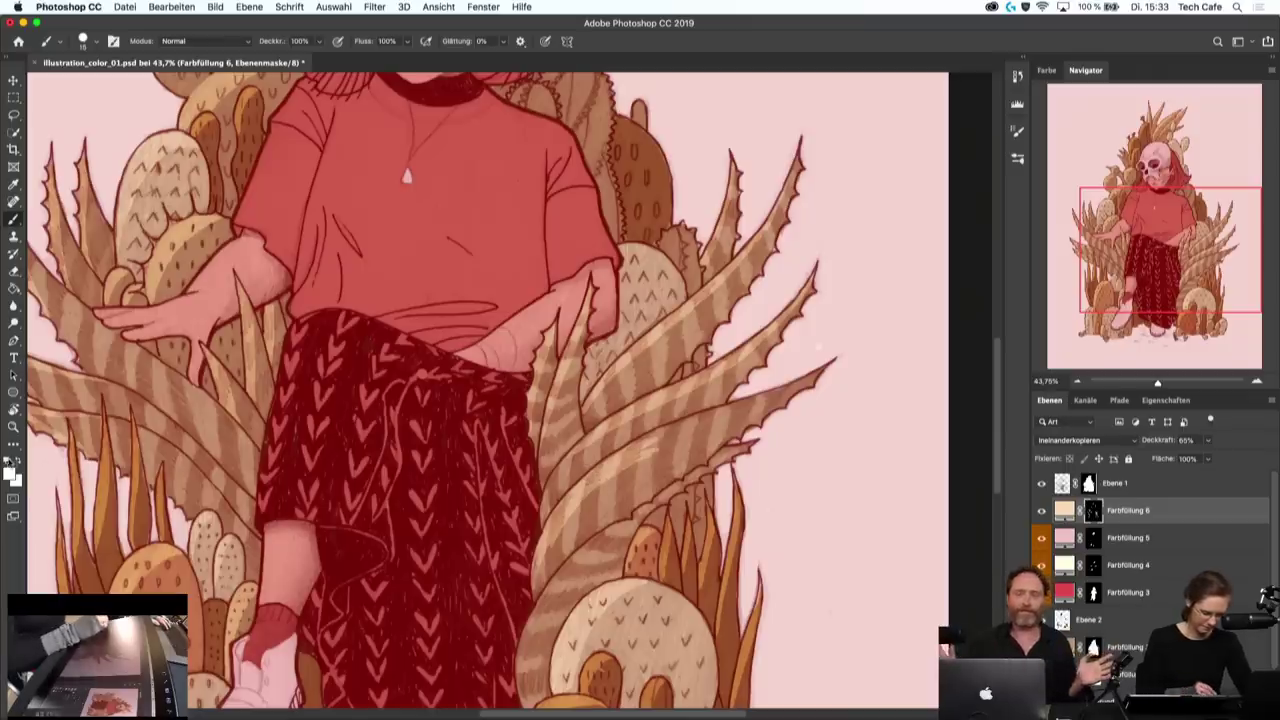
- Paint black on the mask to hide the peach tint in the gaps beside the leg
left_click(19, 463)
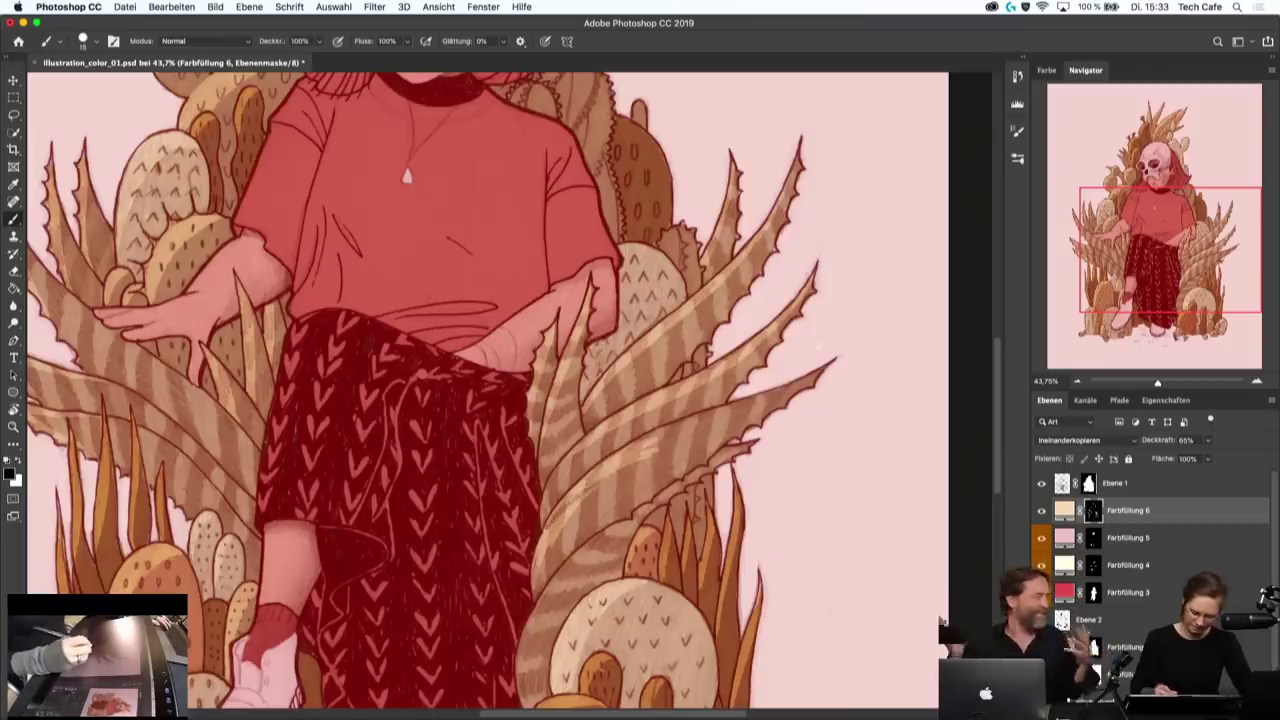
left_click_drag(557, 500, 550, 570)
key("x")
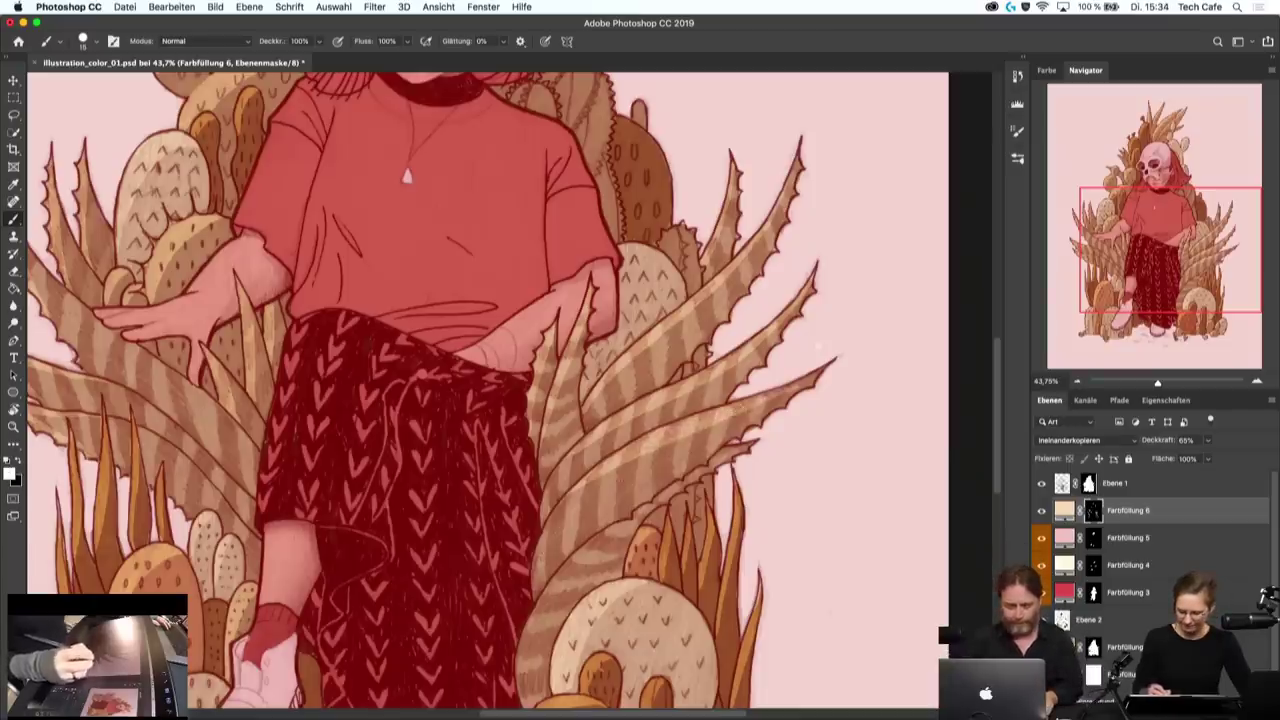
key("x")
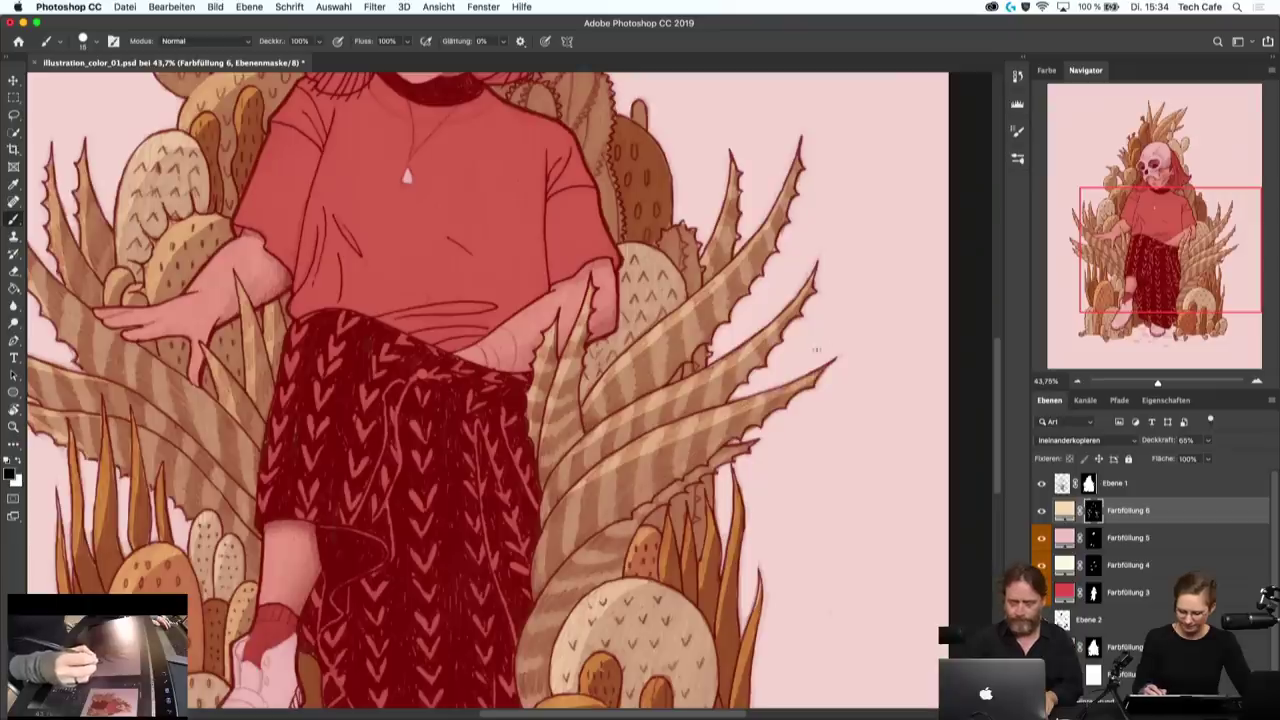
key("x")
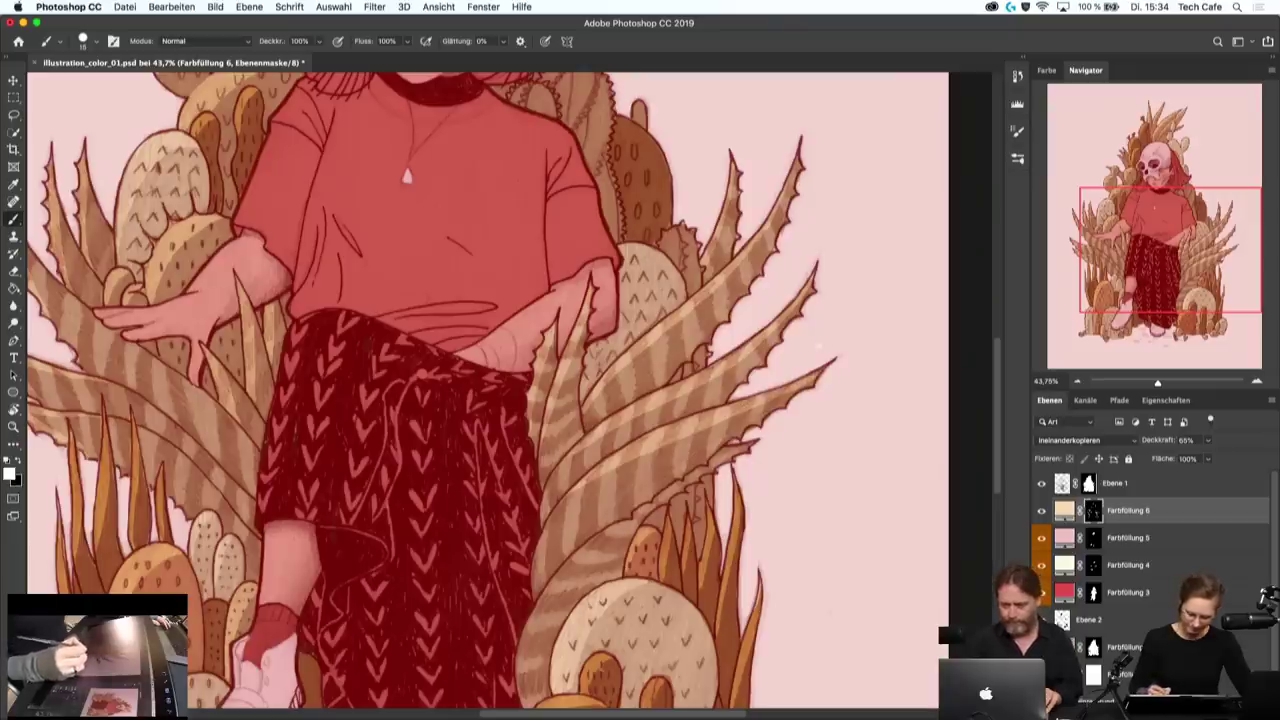
mouse_move(397, 637)
left_mouse_down()
mouse_move(668, 470)
mouse_move(606, 640)
left_mouse_up()
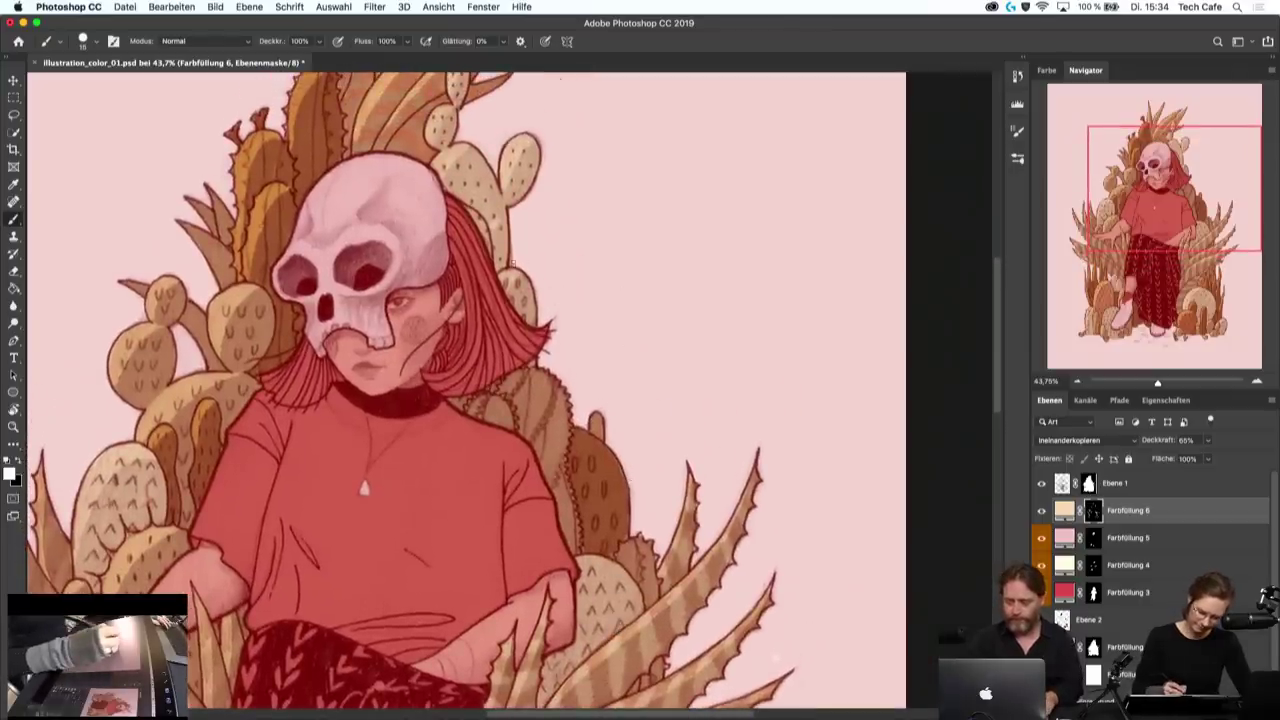
- Paint the peach highlight back in beside the hair, then select Ebene 1
left_click(650, 268, "alt")
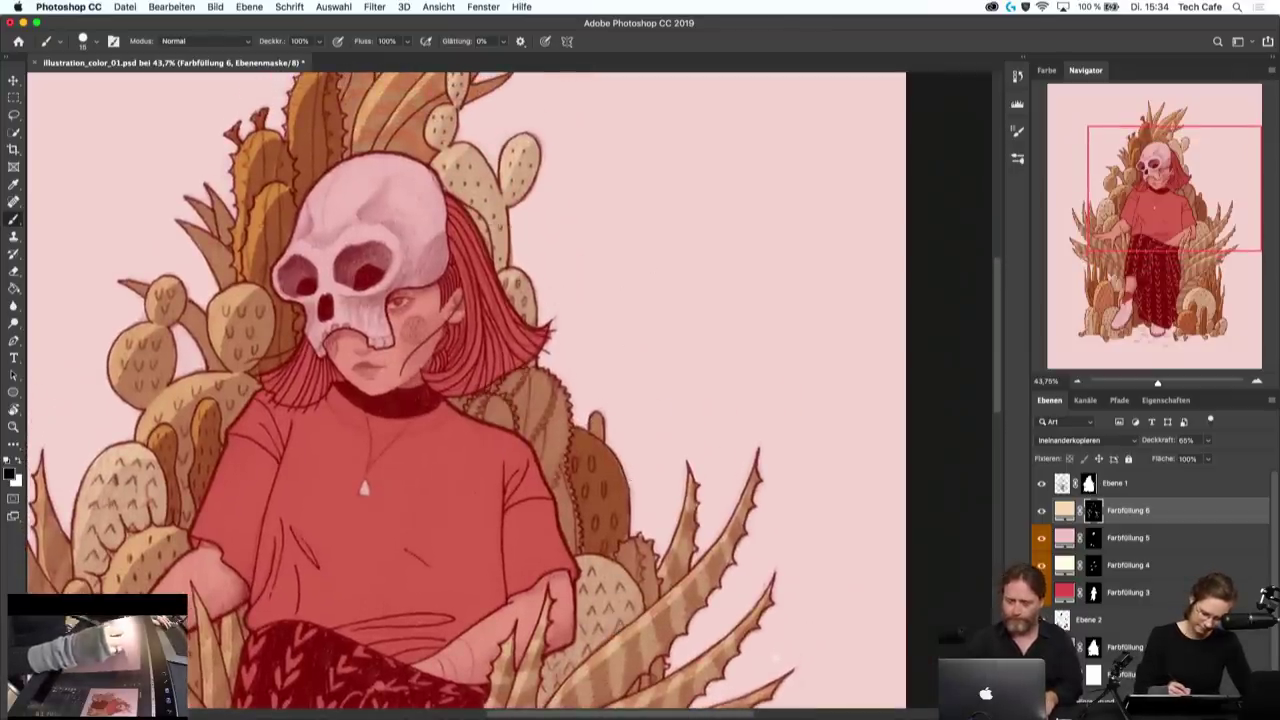
left_click_drag(466, 395, 474, 412)
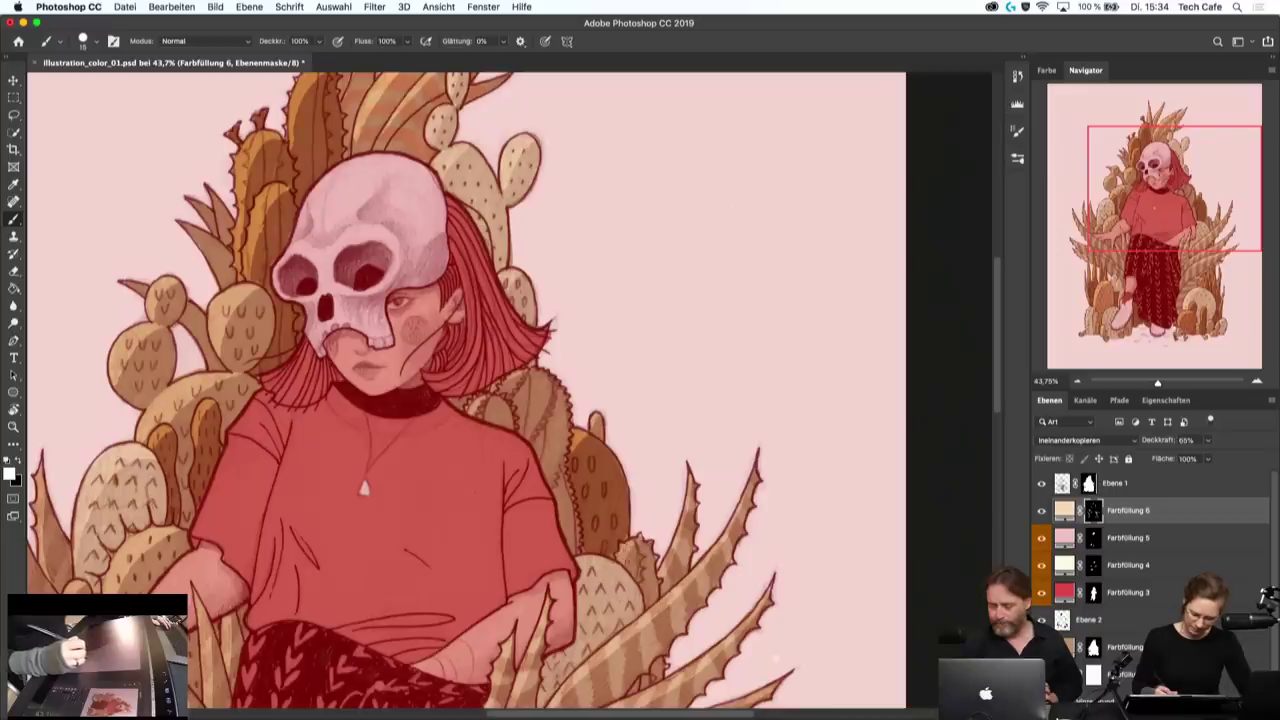
left_click_drag(582, 532, 627, 432)
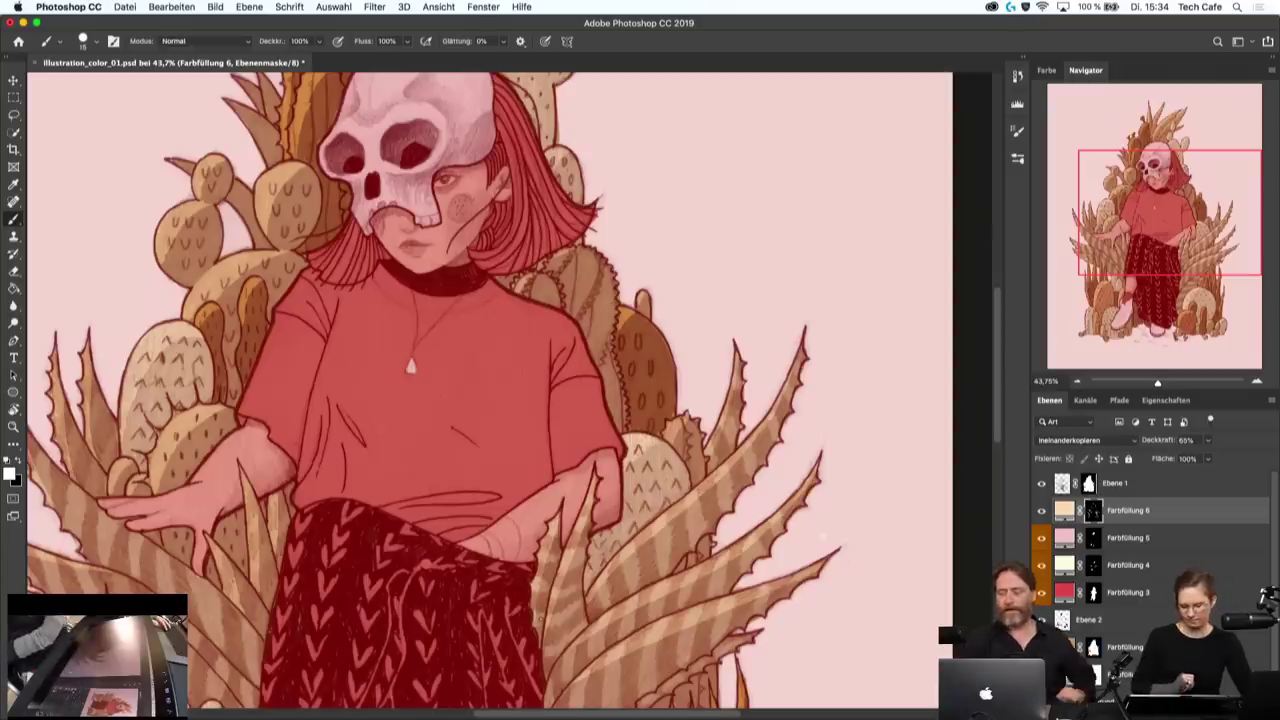
mouse_move(423, 331)
left_mouse_down()
mouse_move(436, 451)
mouse_move(470, 568)
left_mouse_up()
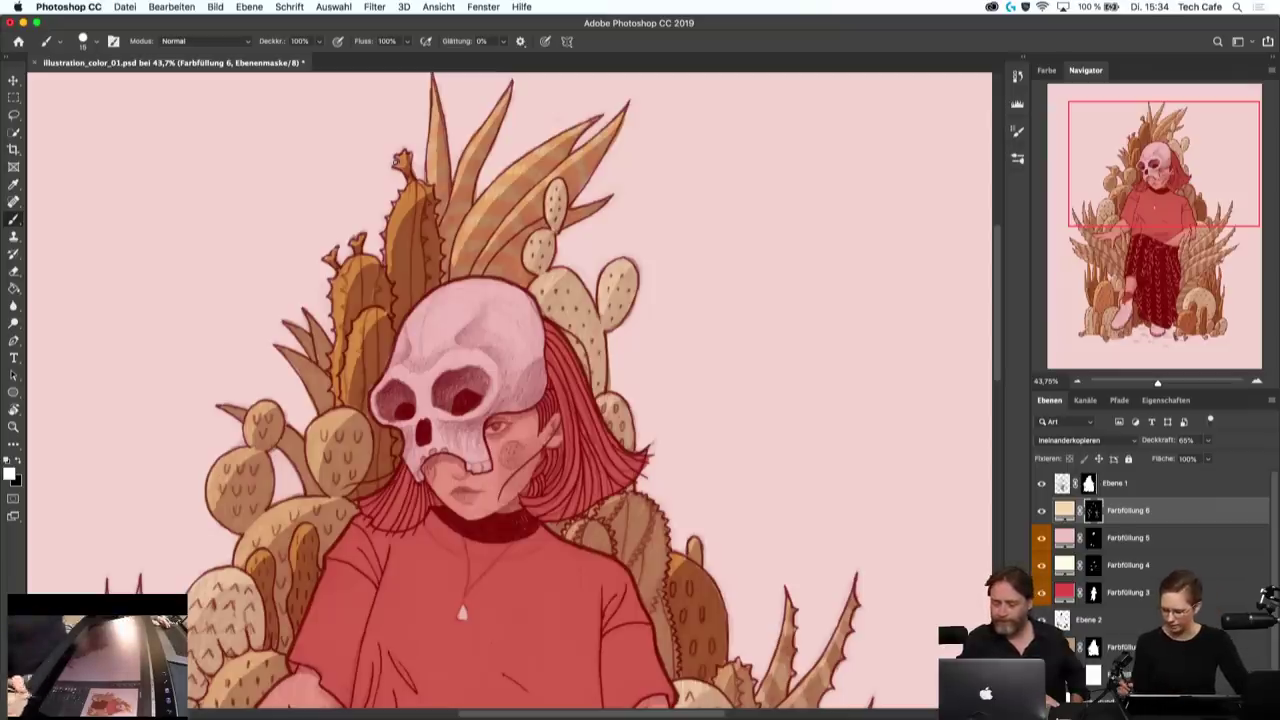
left_click(1160, 487)
- Add a pink Farbfläche fill layer blended with Ineinanderkopieren
left_click(1160, 700)
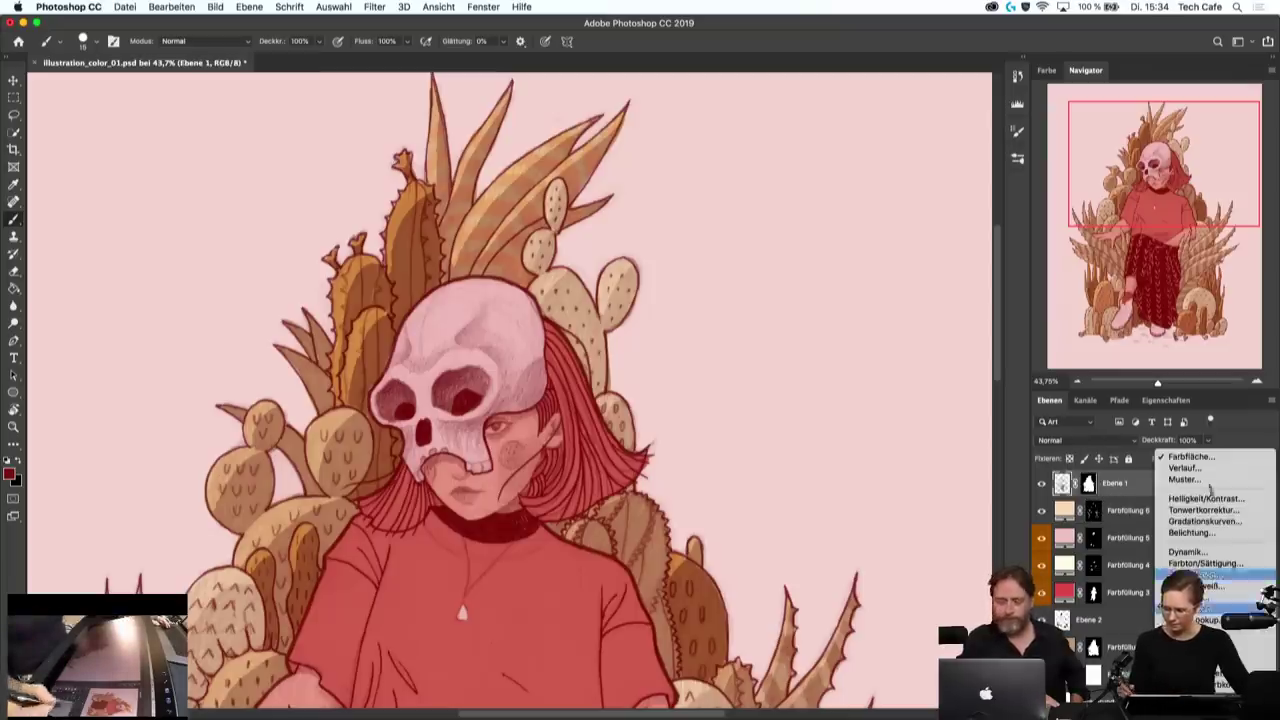
left_click(1178, 452)
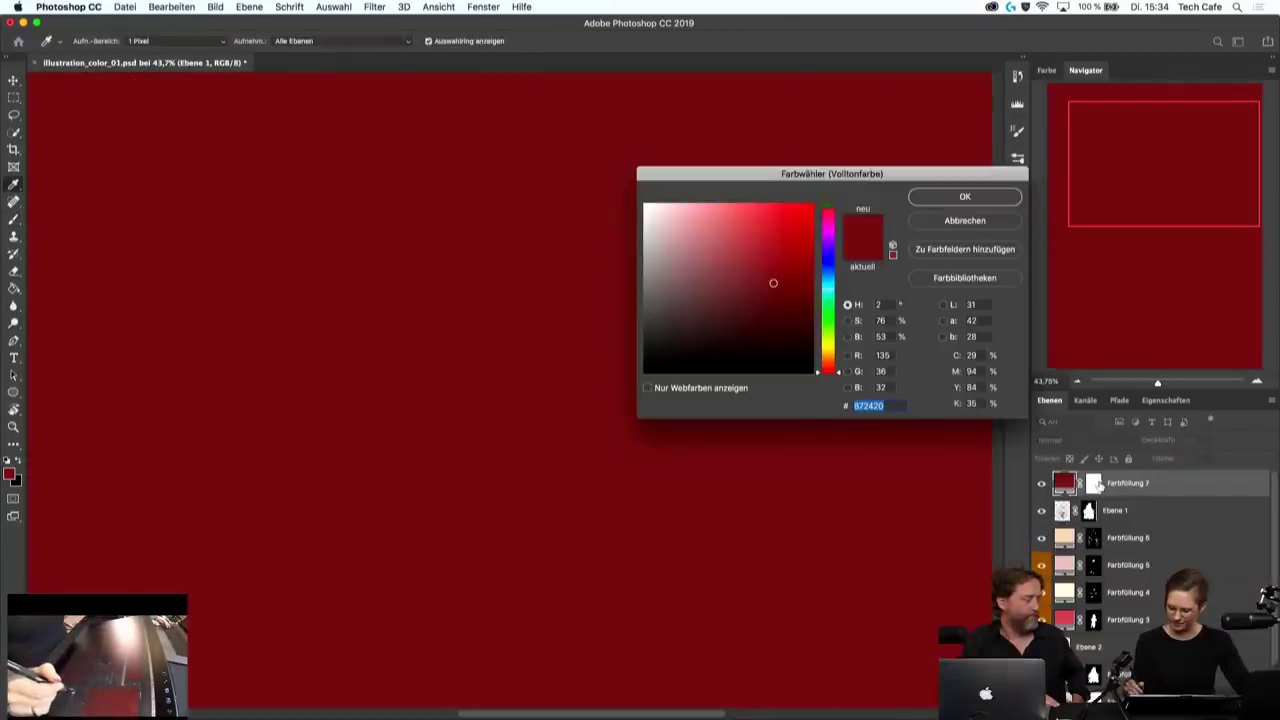
left_click(722, 216)
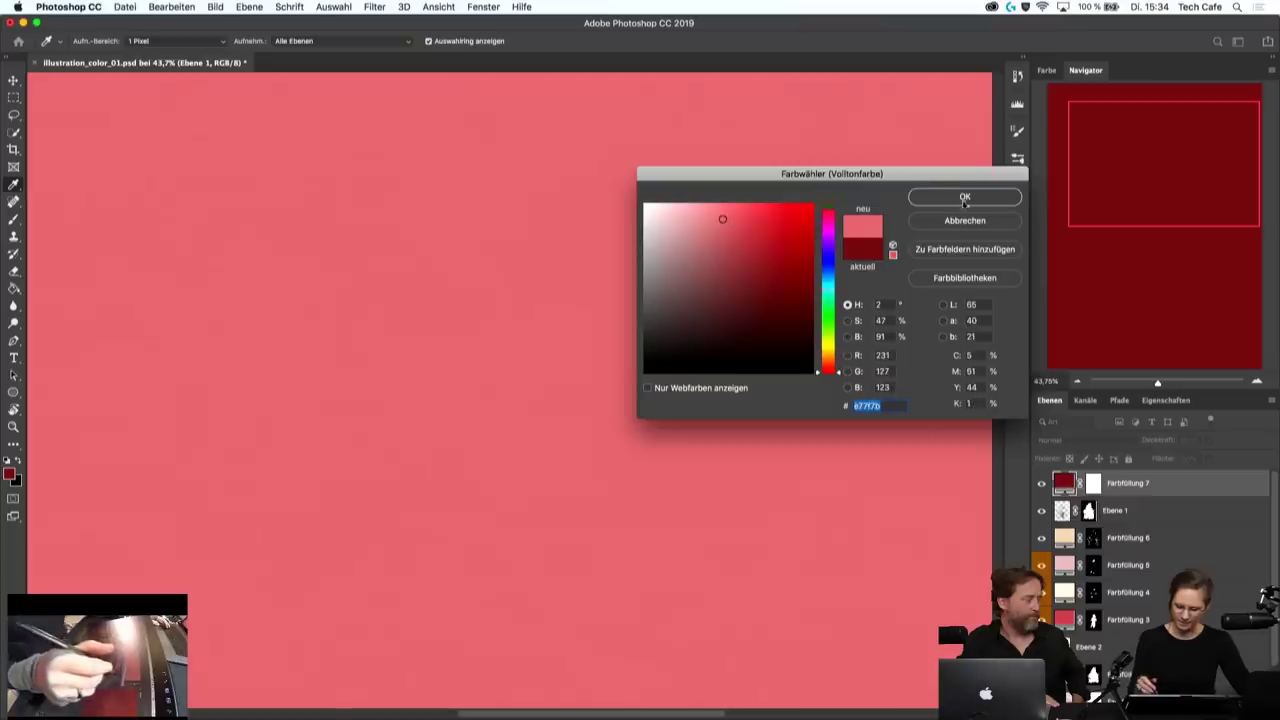
left_click(965, 196)
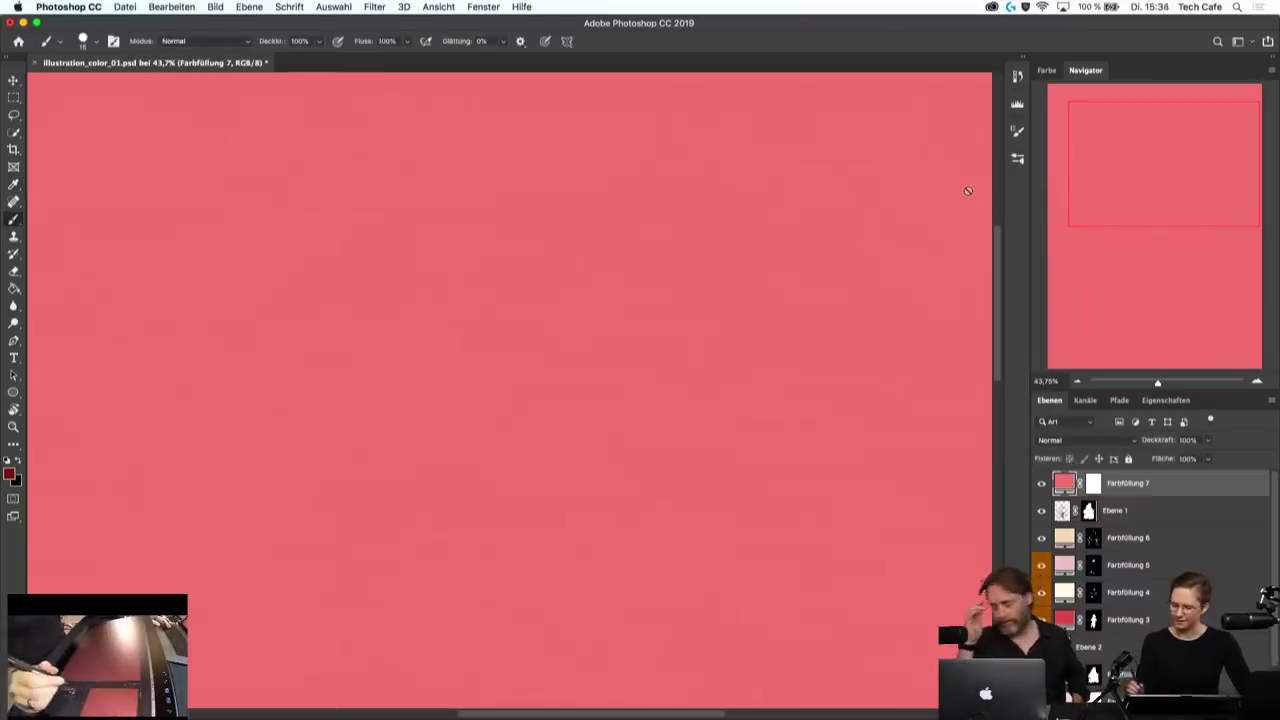
left_click(1095, 441)
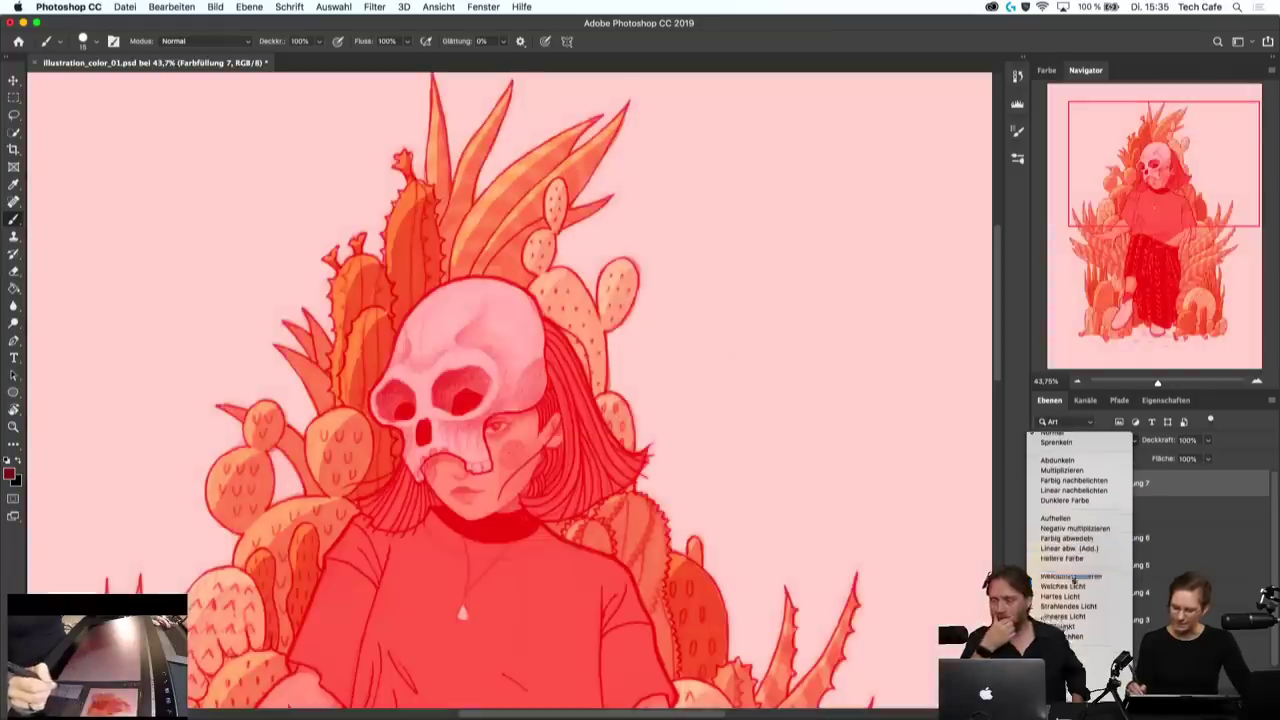
left_click(1085, 583)
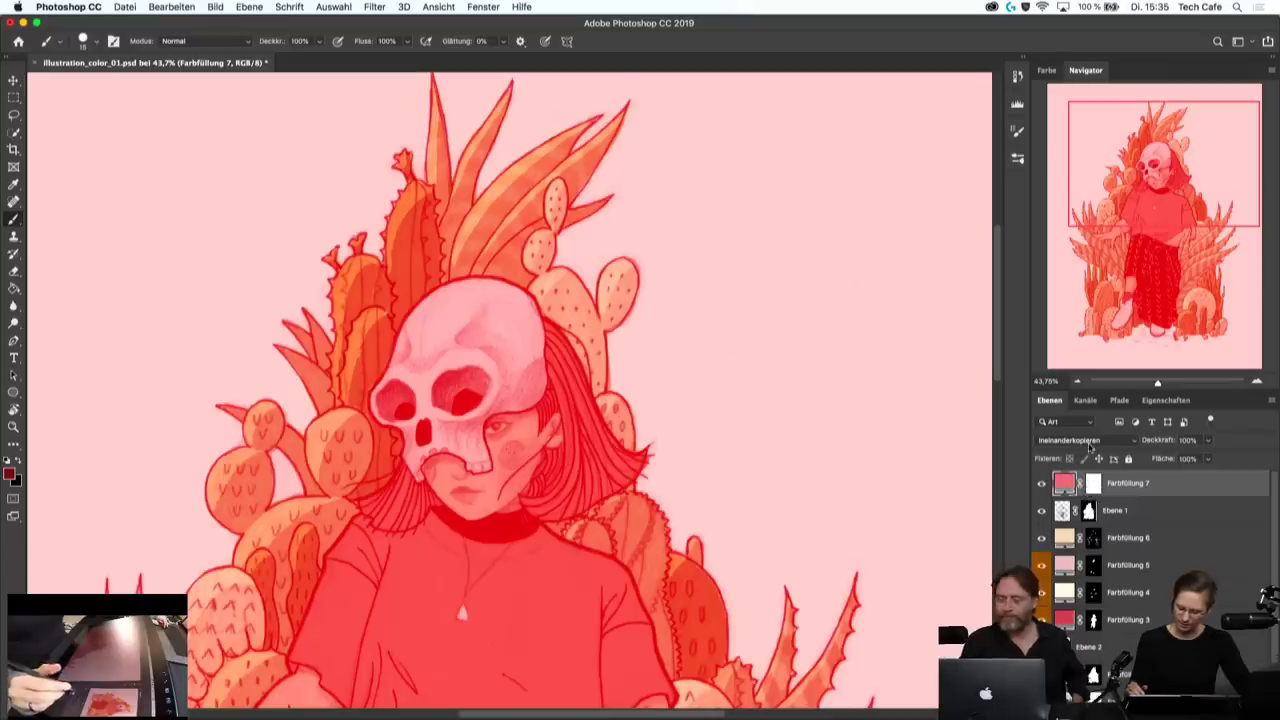
- Change the fill colour to the lighter pink eca9a7 and select its mask
double_click(1066, 483)
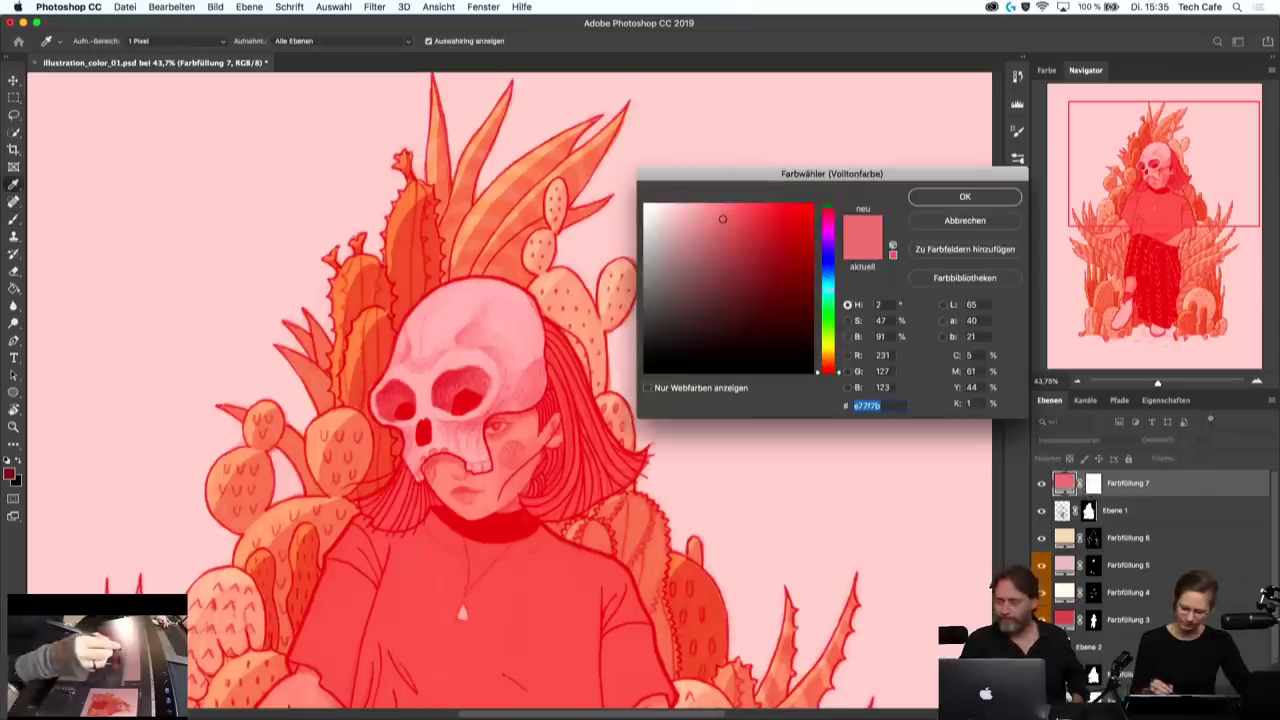
left_click(693, 215)
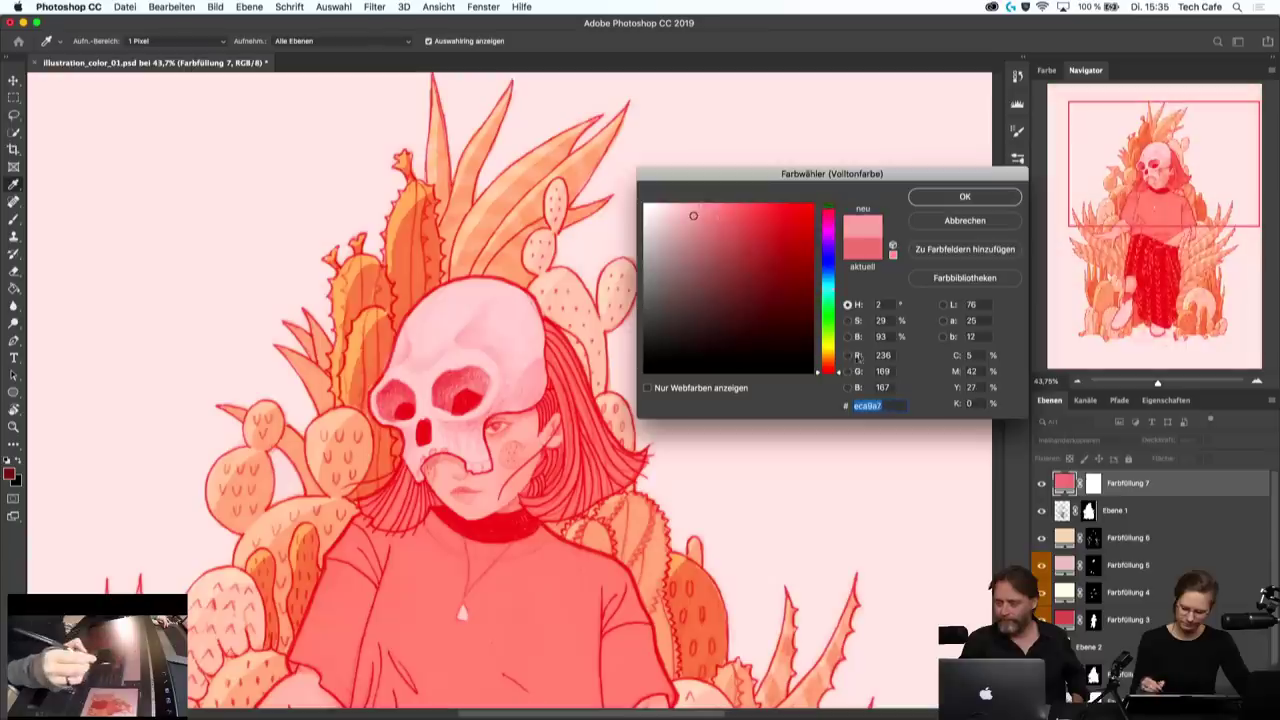
left_click(965, 197)
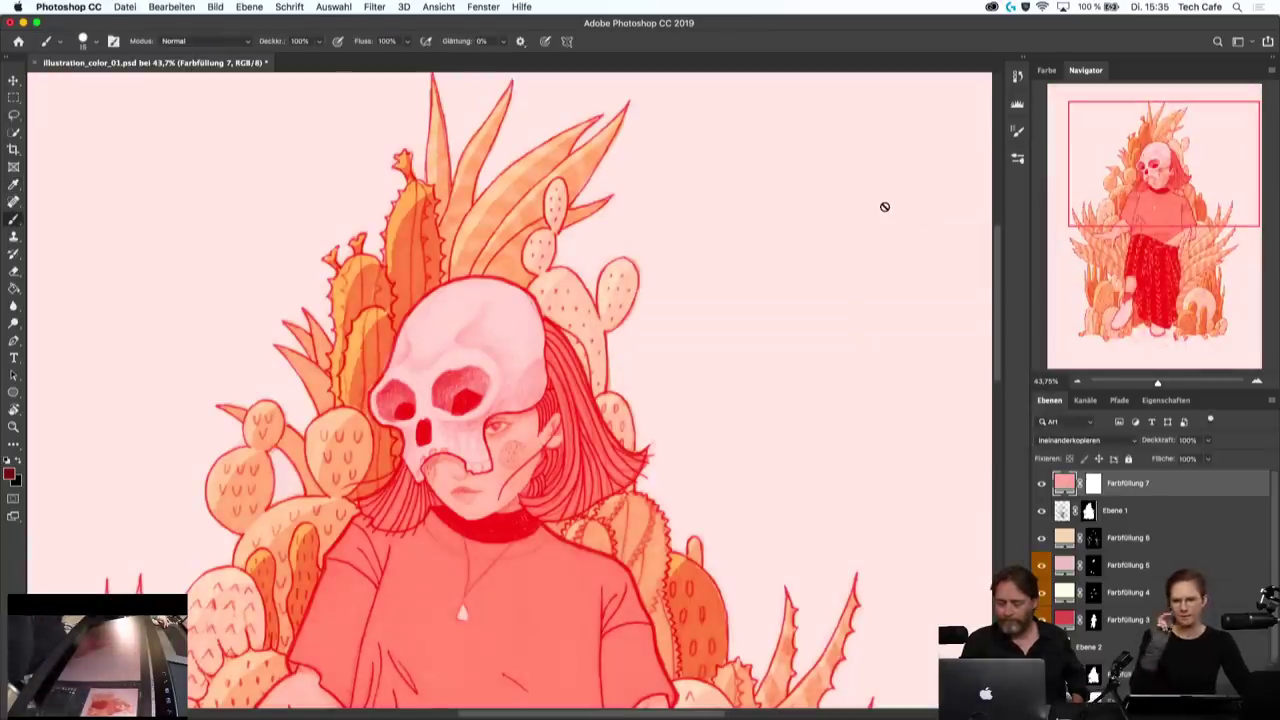
left_click(1093, 483)
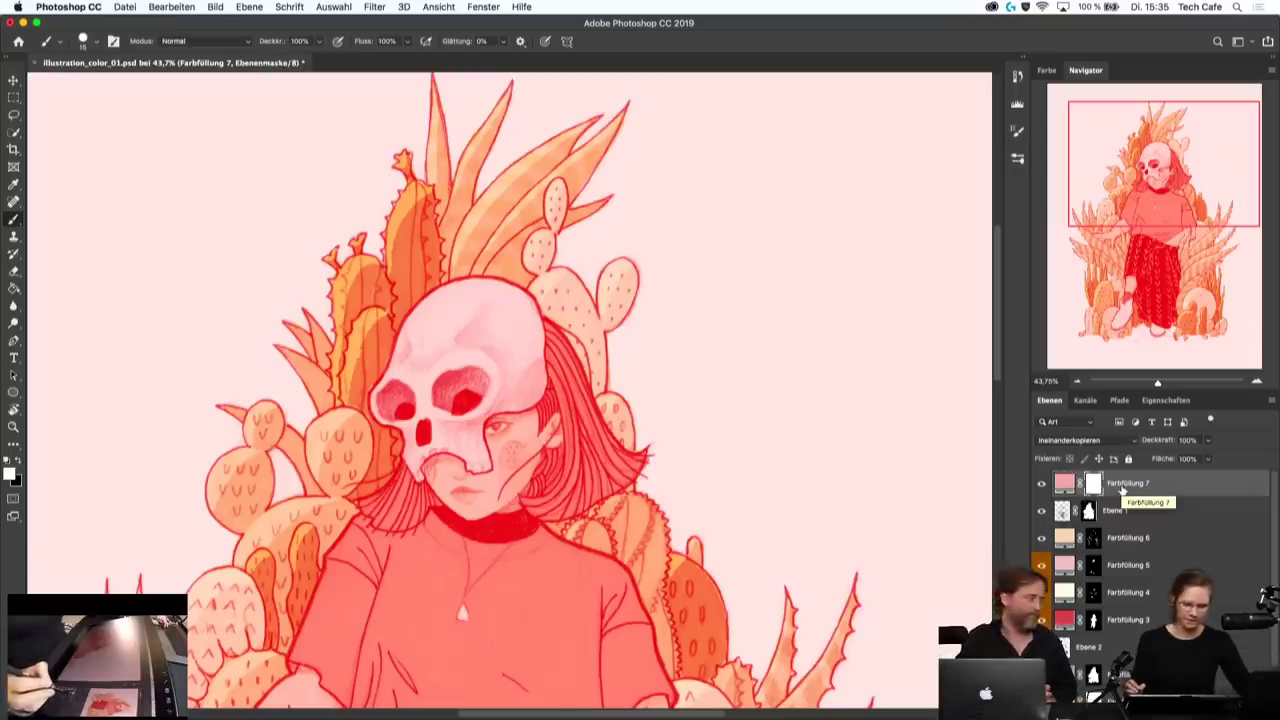
- Invert the Farbfüllung 7 mask and paint a white highlight along the skull's top edge
key("ctrl+i")
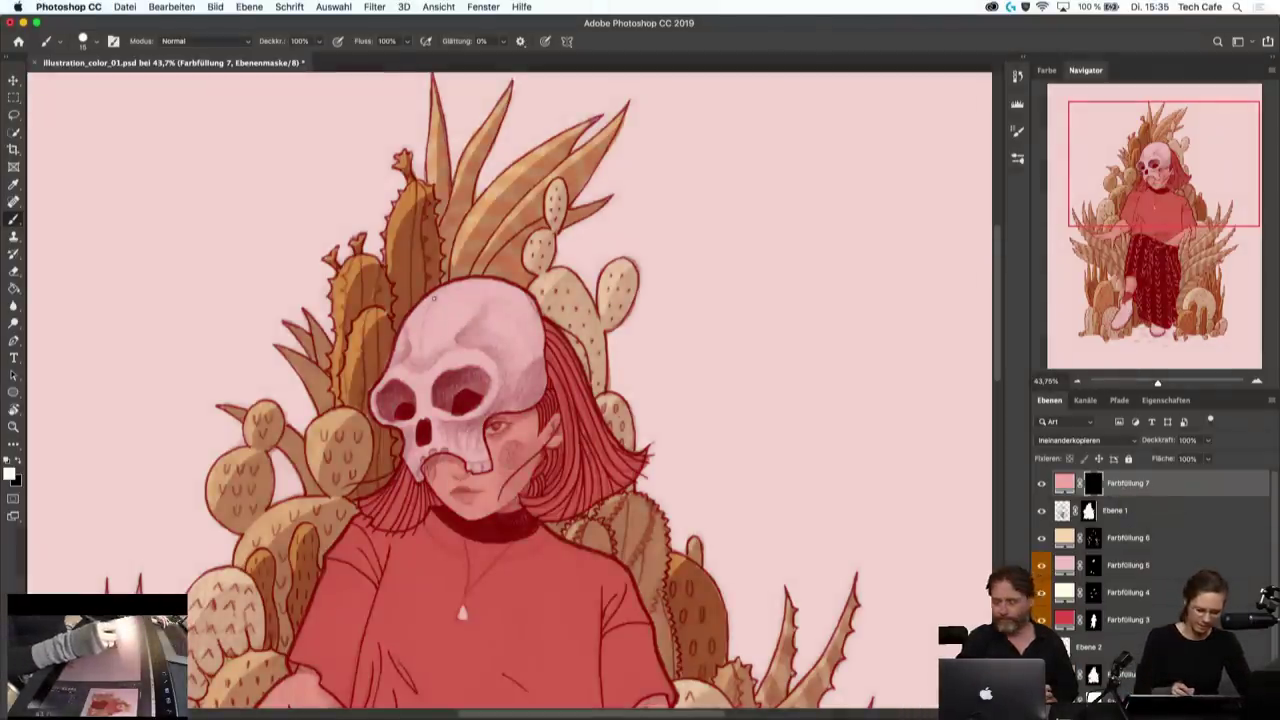
left_click_drag(433, 297, 420, 311)
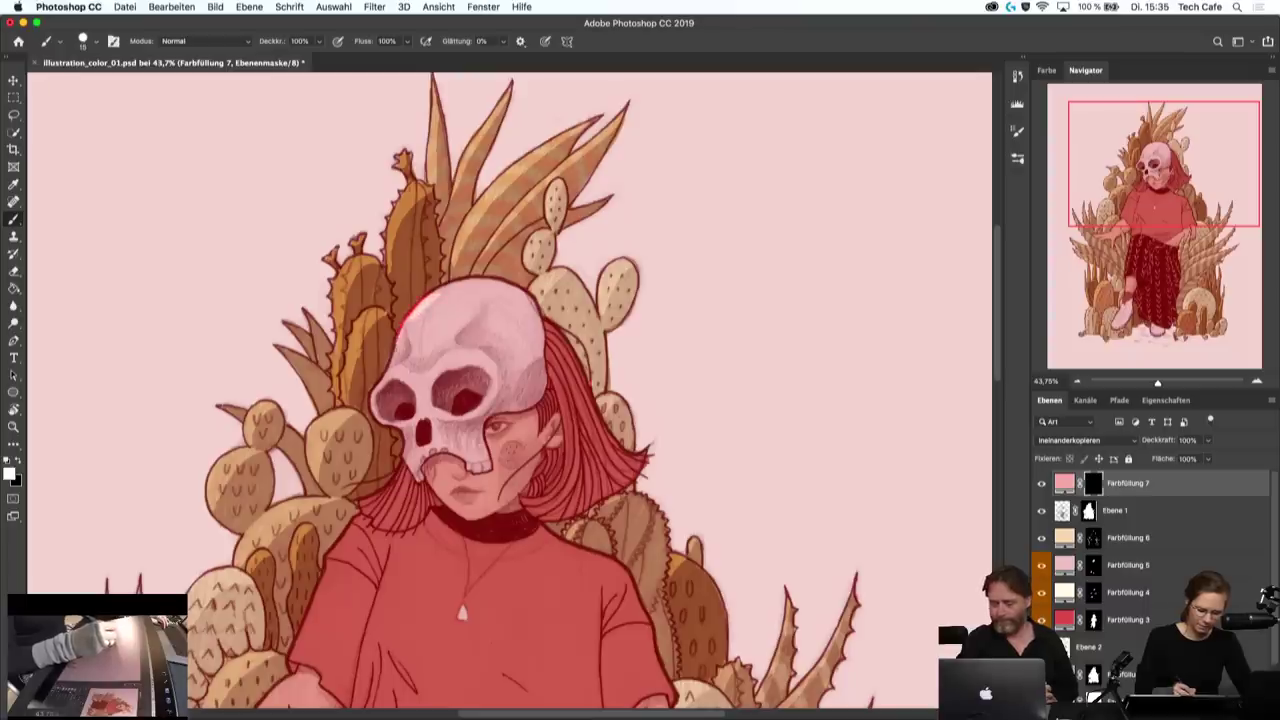
left_click_drag(440, 300, 420, 318)
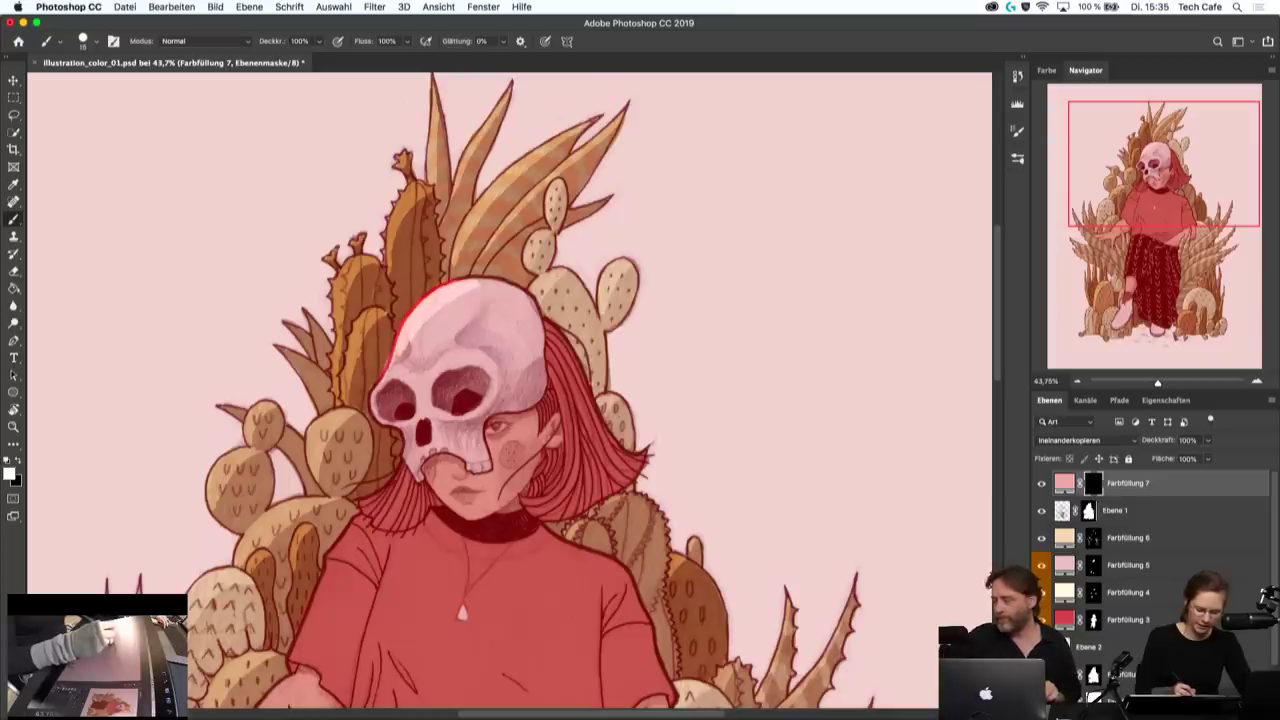
key("x")
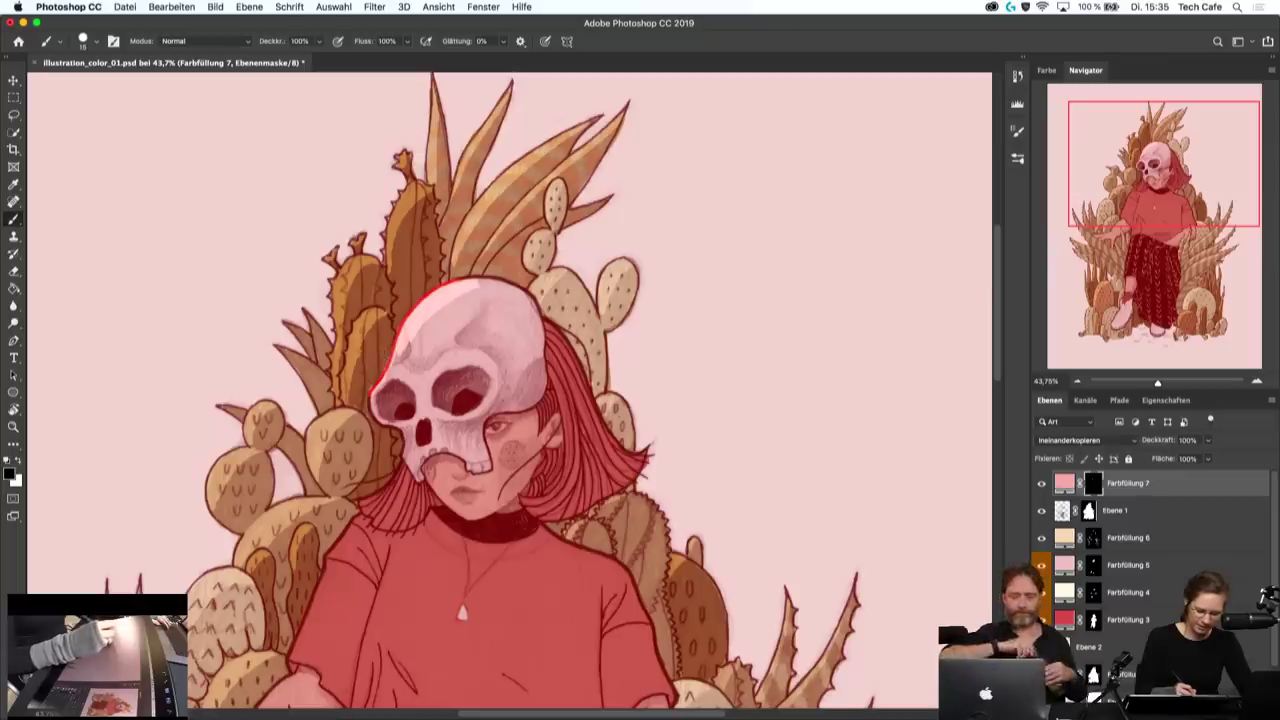
key("x")
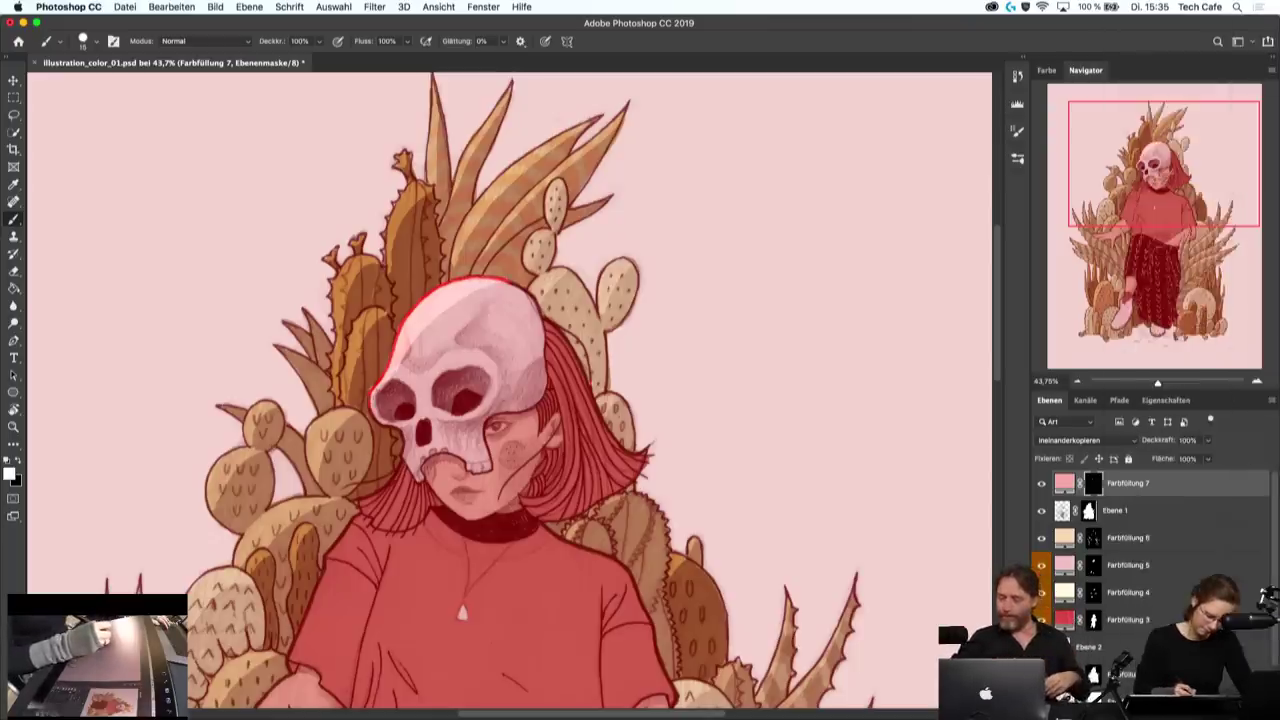
- Zoom out, try Farbfüllung 7 below Ebene 1, return it above, and select Ebene 1
key("super+minus")
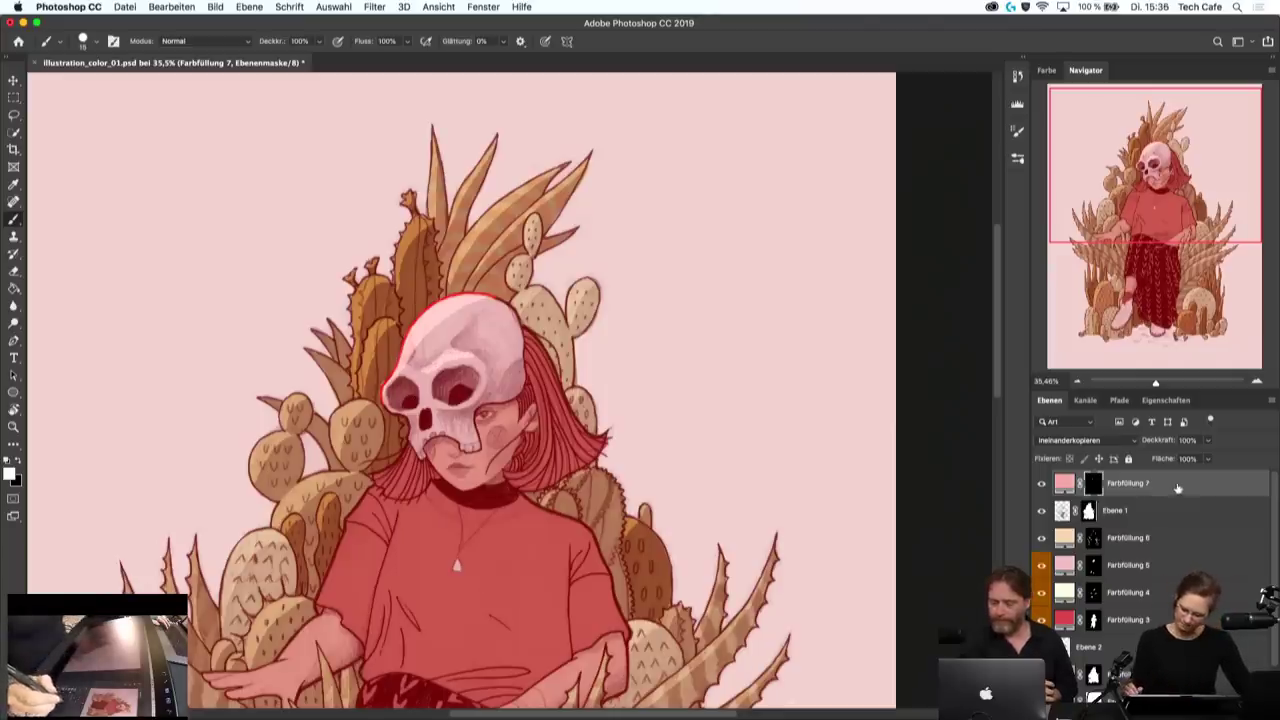
left_click_drag(1178, 488, 1180, 533)
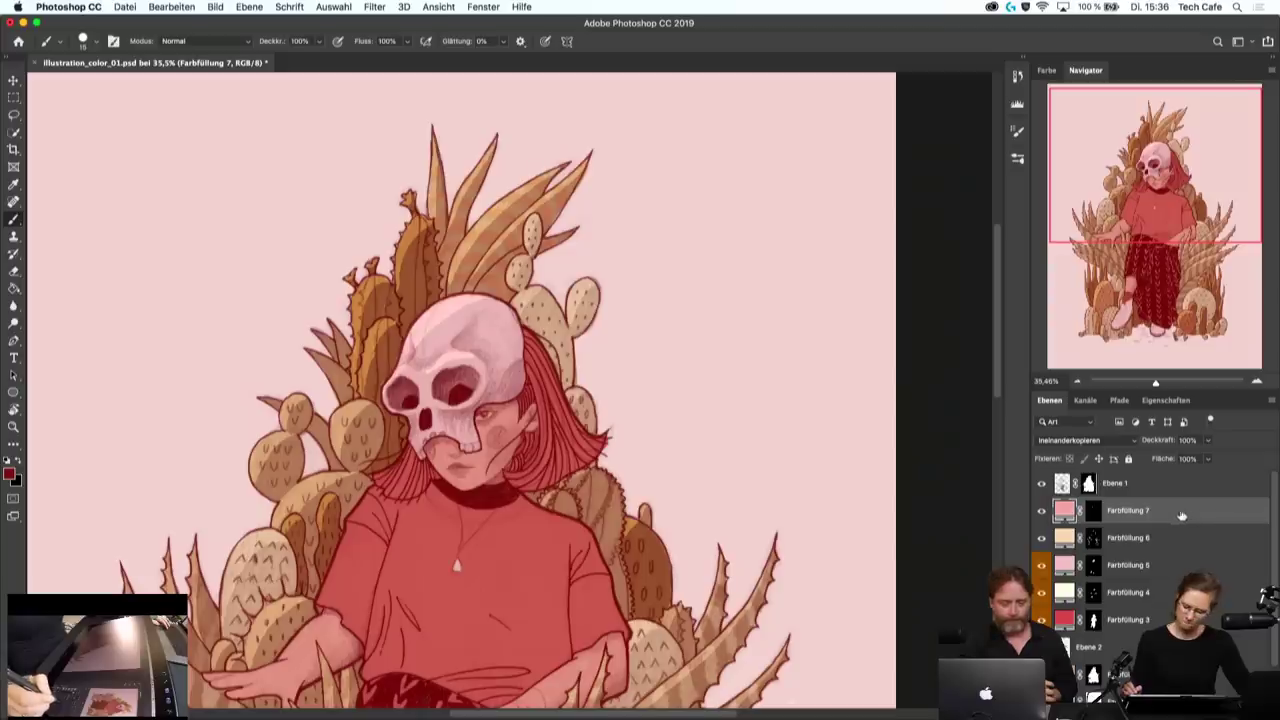
left_click_drag(1185, 517, 1194, 479)
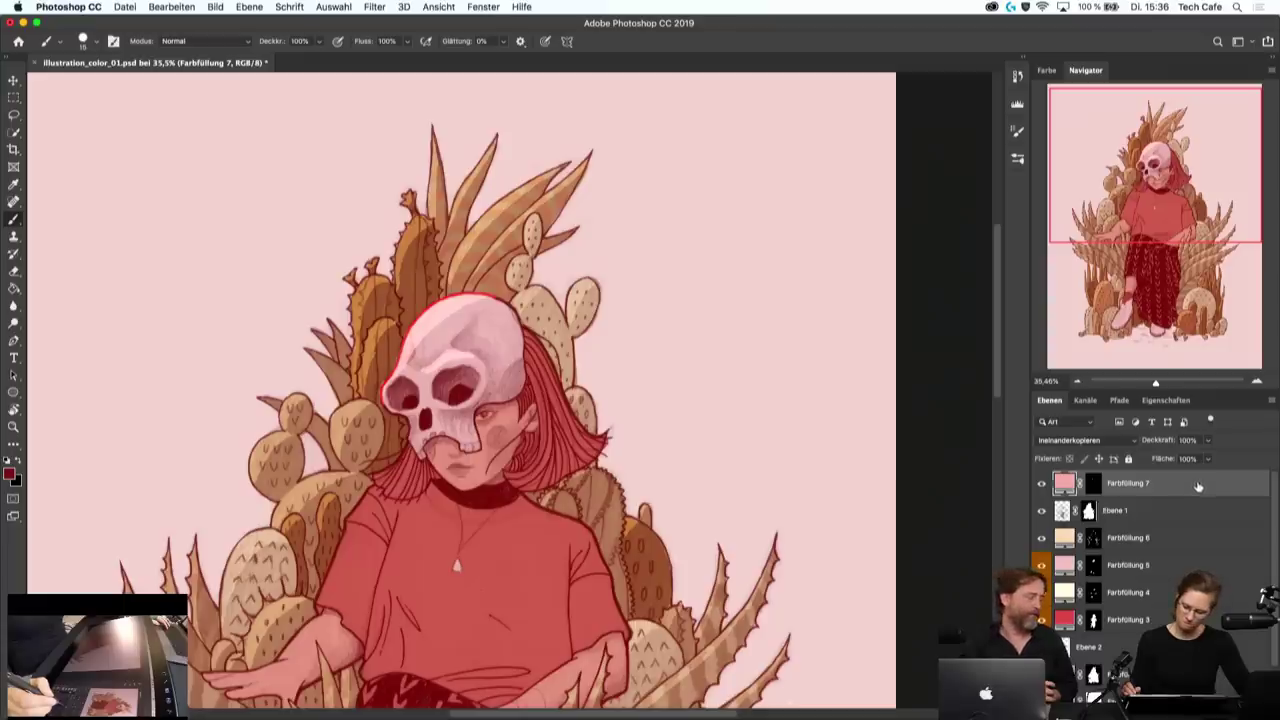
left_click(1205, 512)
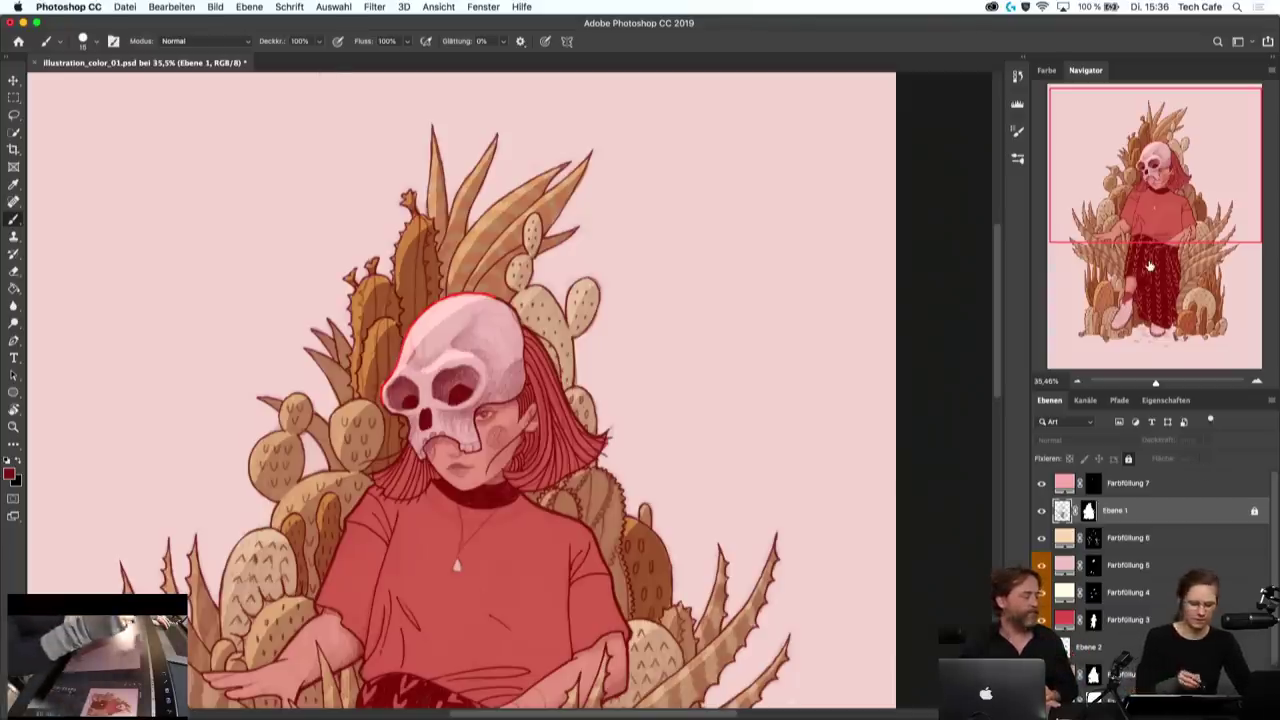
- Open Window > Arrange > New Window for illustration_color_01.psd and dock it right of the first view
left_click(438, 6)
mouse_move(465, 23)
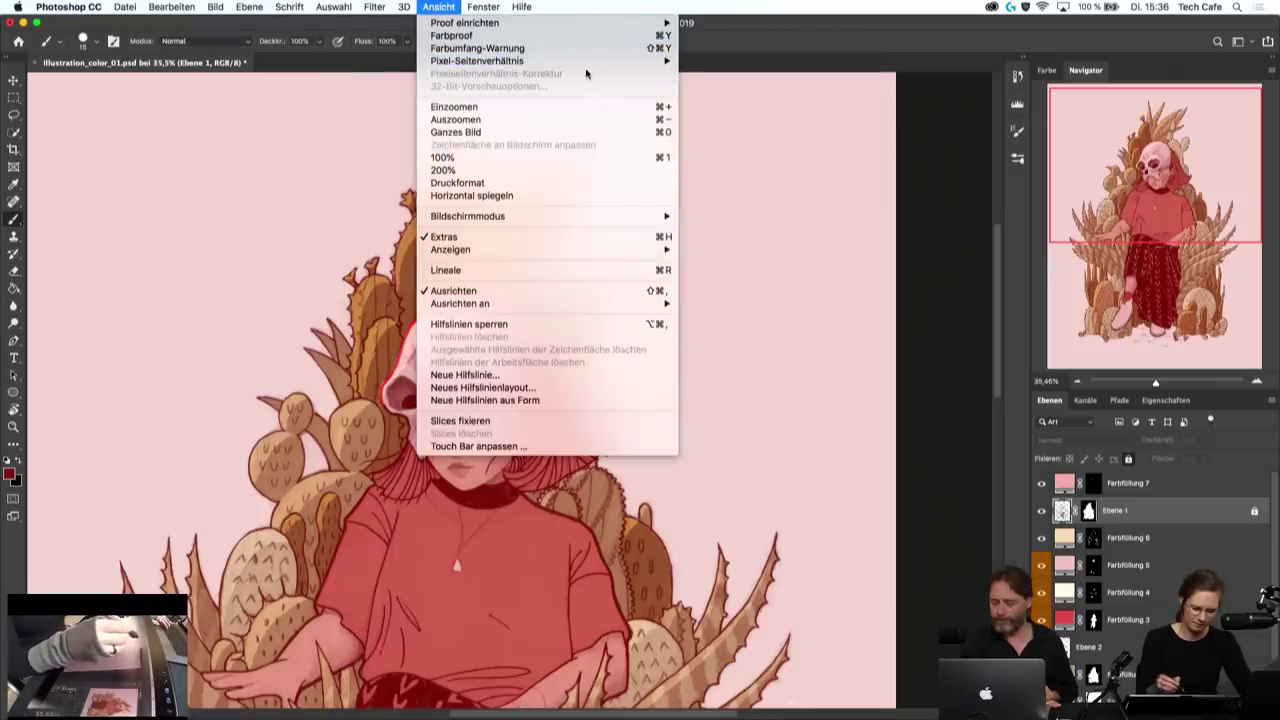
left_click(484, 7)
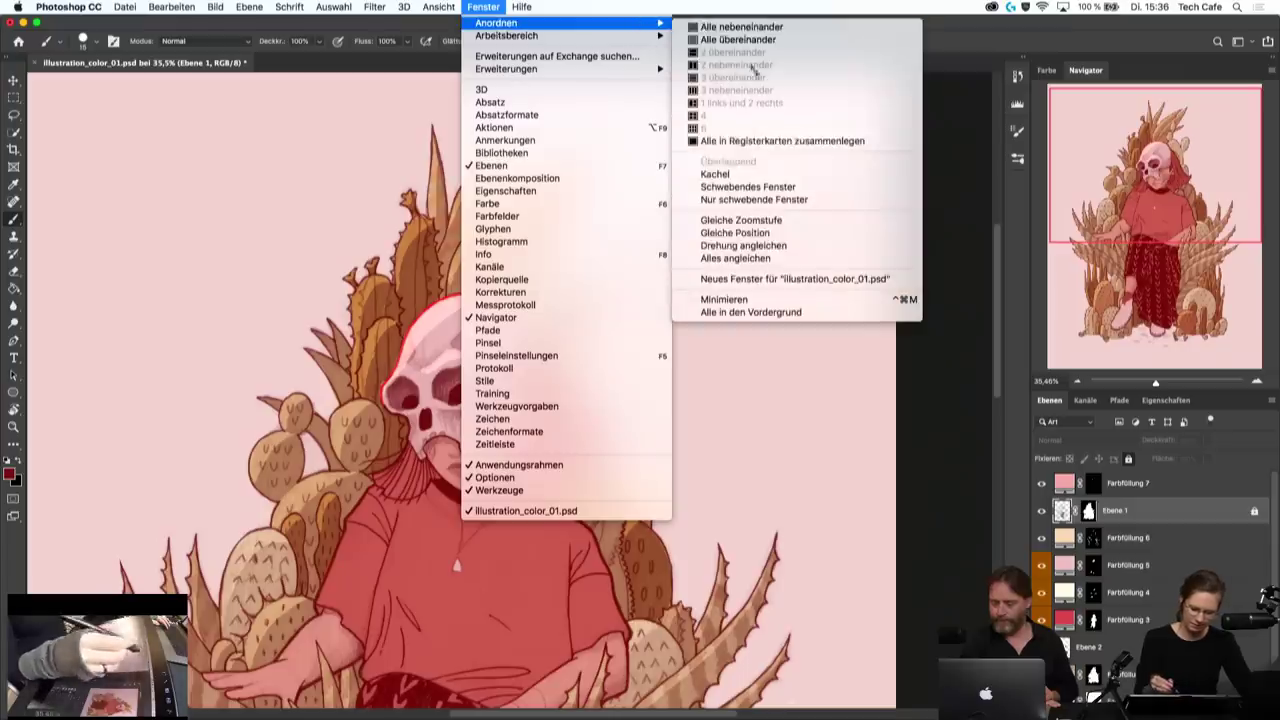
left_click(814, 278)
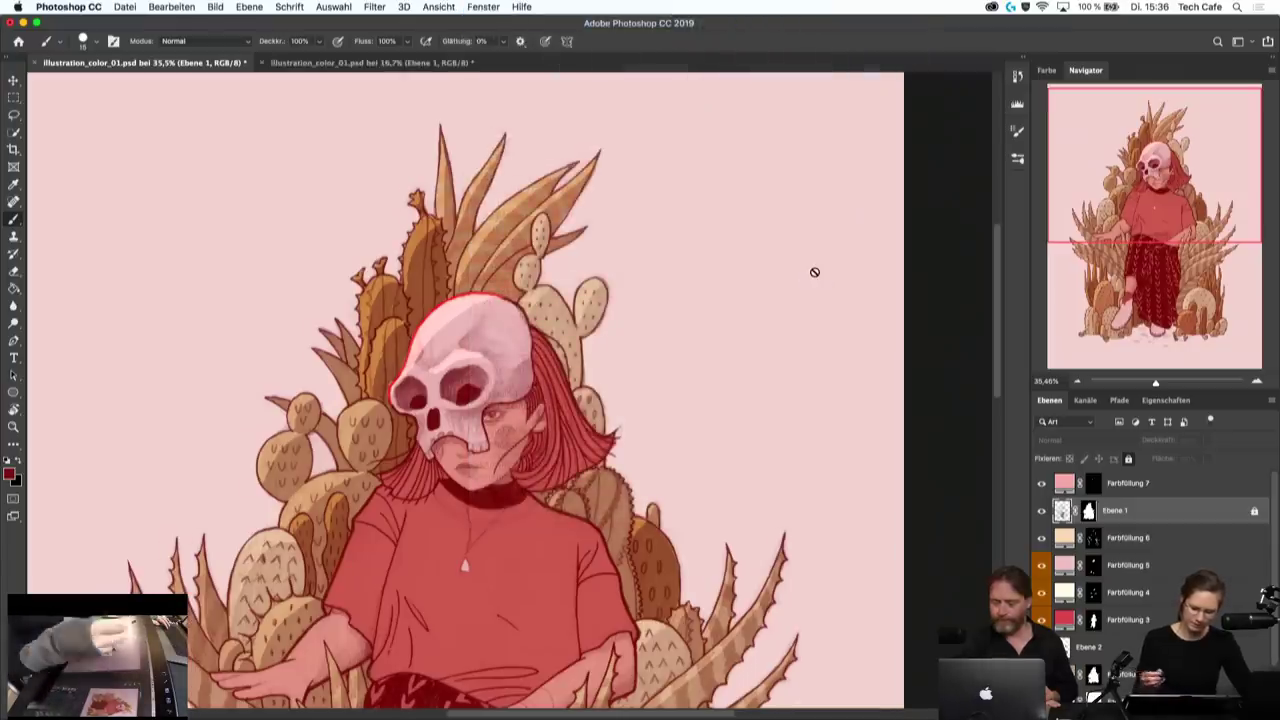
mouse_move(365, 62)
left_mouse_down()
mouse_move(352, 105)
mouse_move(987, 160)
left_mouse_up()
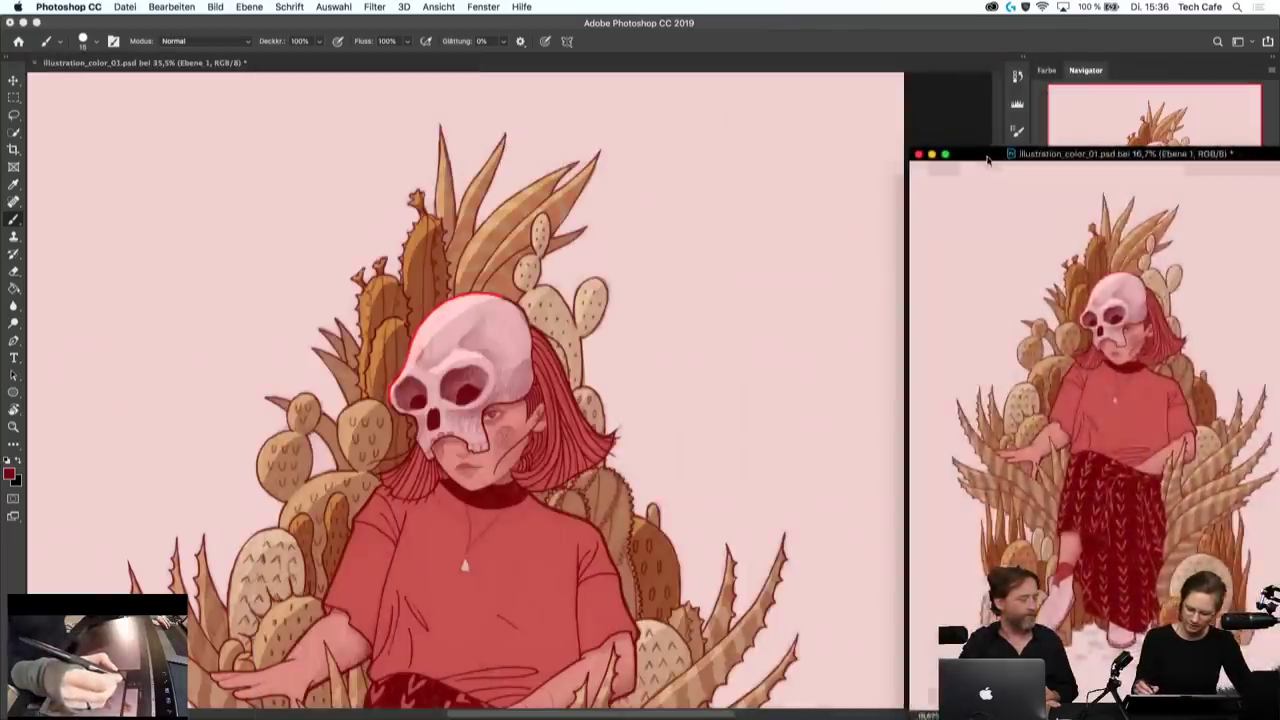
left_click_drag(987, 160, 997, 153)
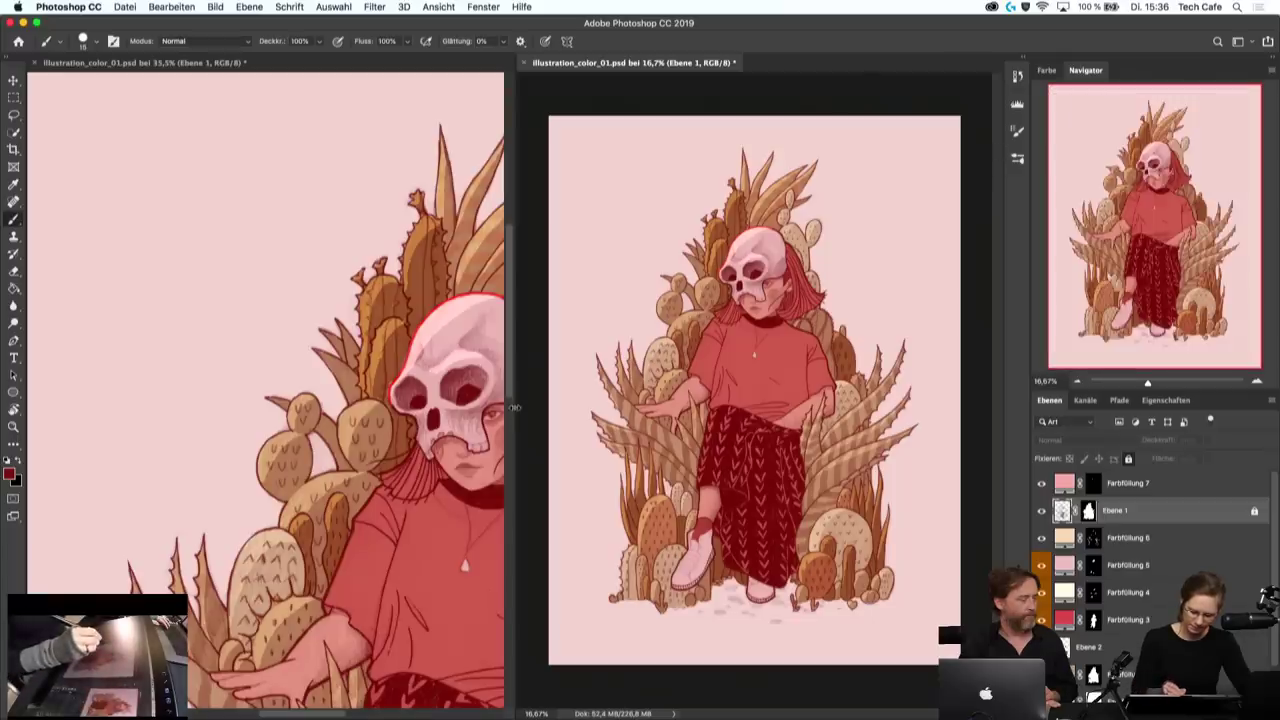
- Zoom the close-up onto the face and paint pink on the hair's left edge via Farbfüllung 7's mask
left_click_drag(514, 407, 603, 405)
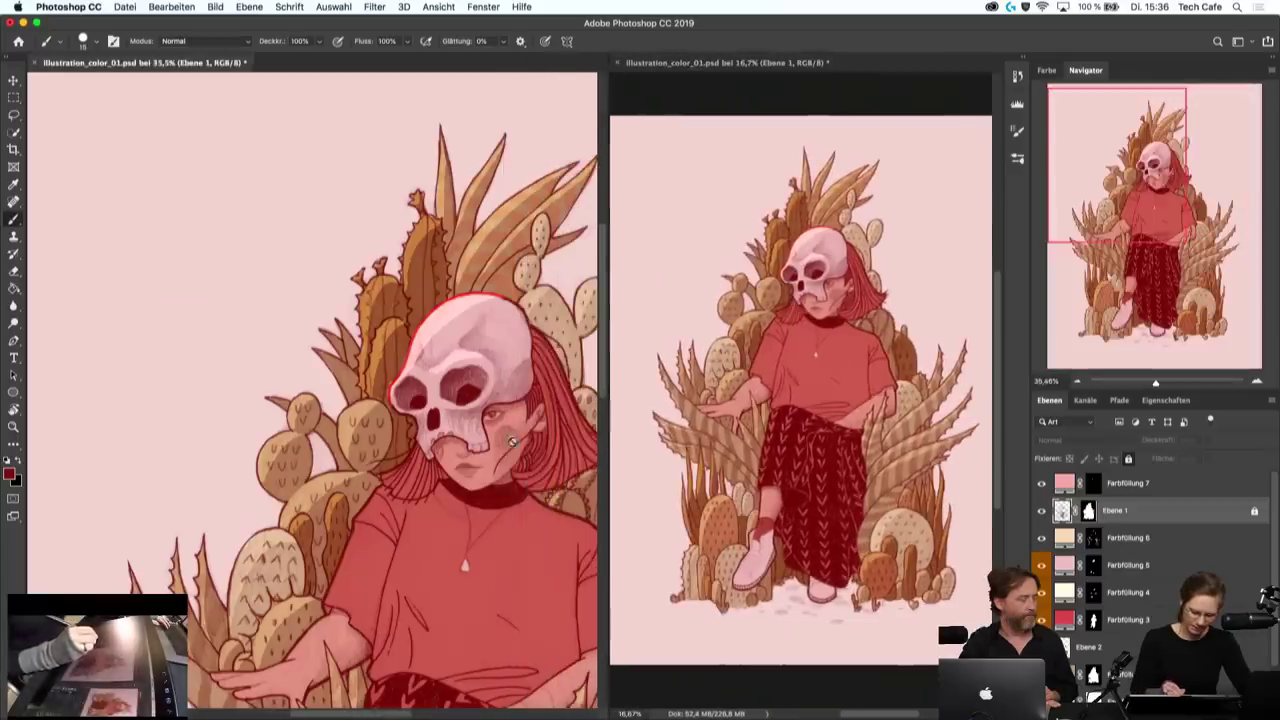
left_click_drag(511, 441, 337, 436)
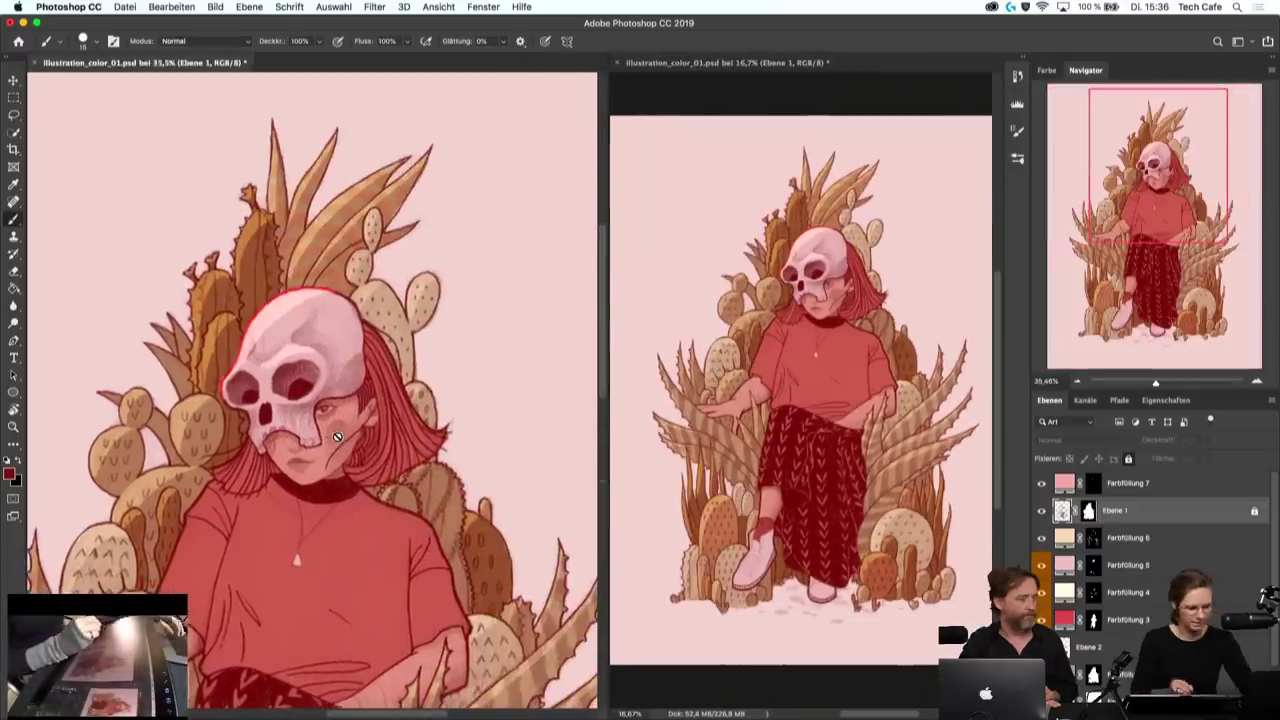
key("super+plus")
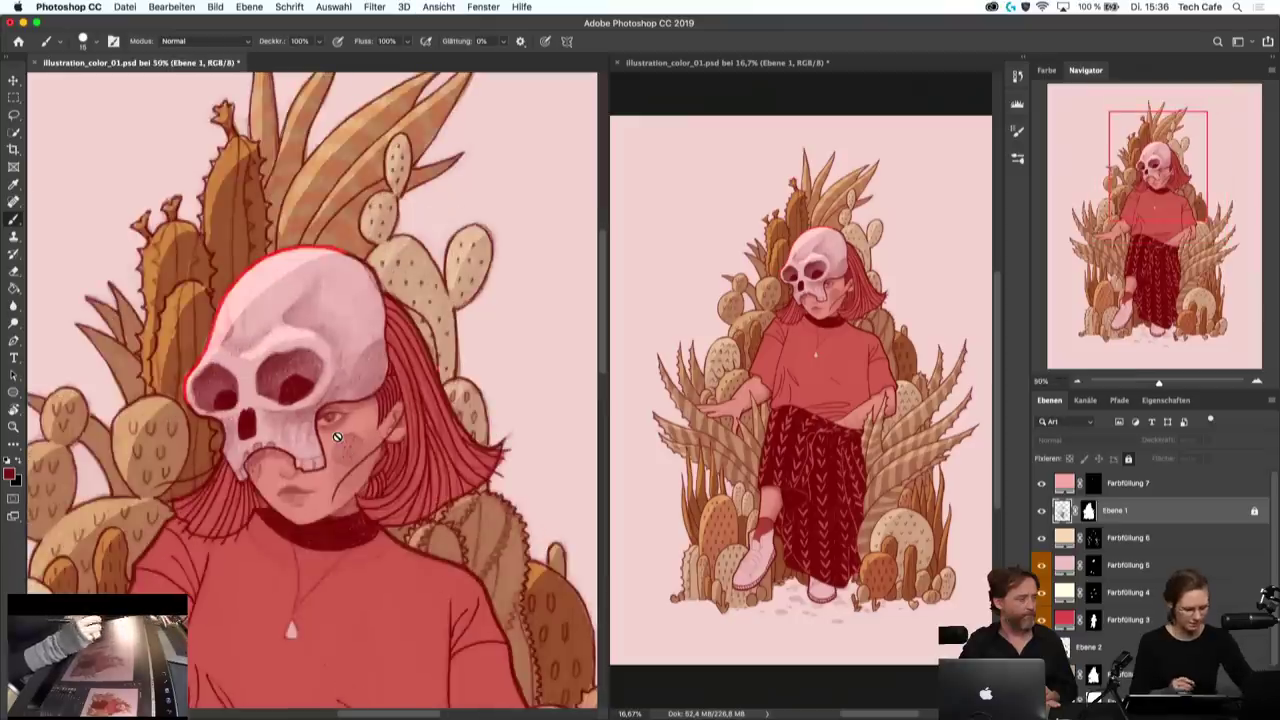
left_click(1089, 510)
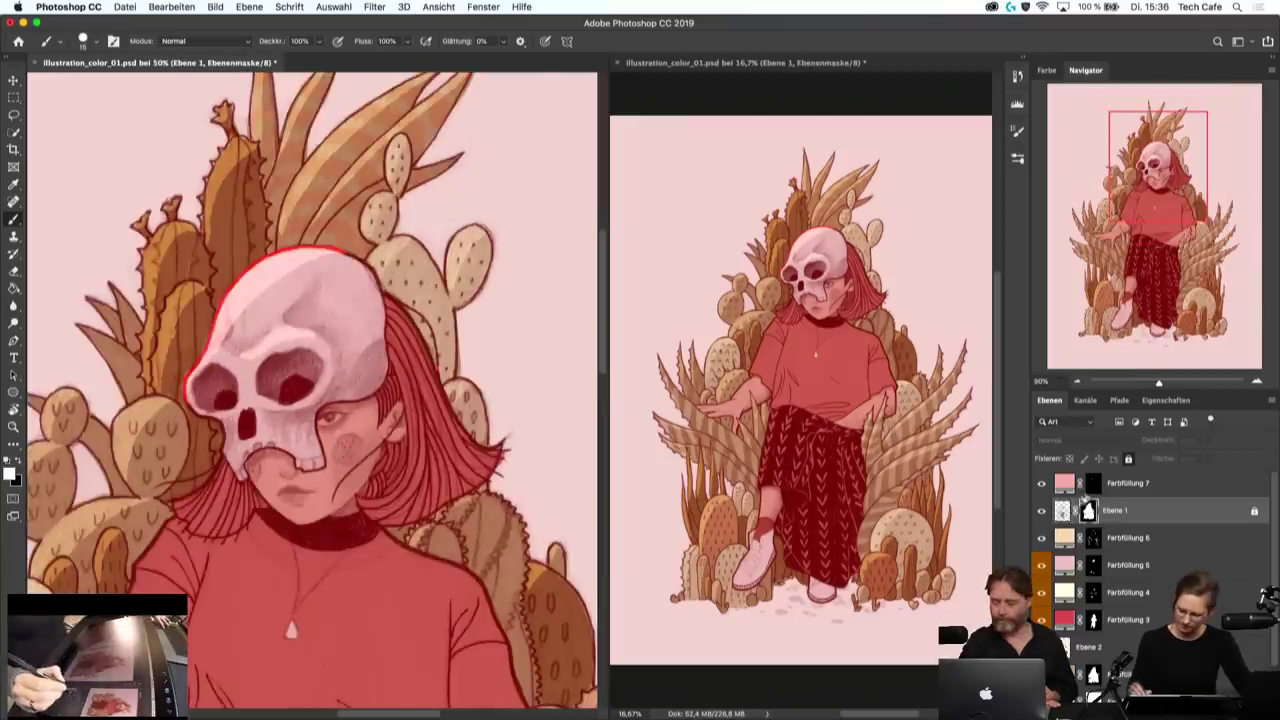
left_click(1092, 483)
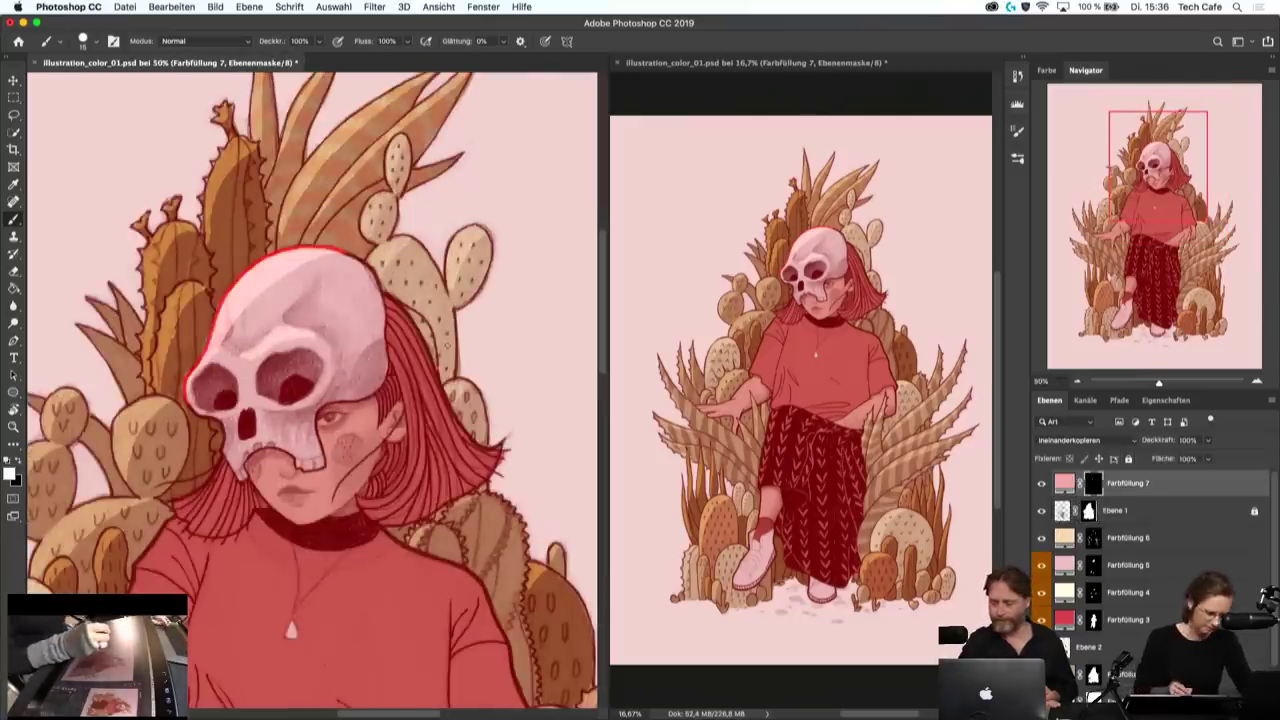
key("x")
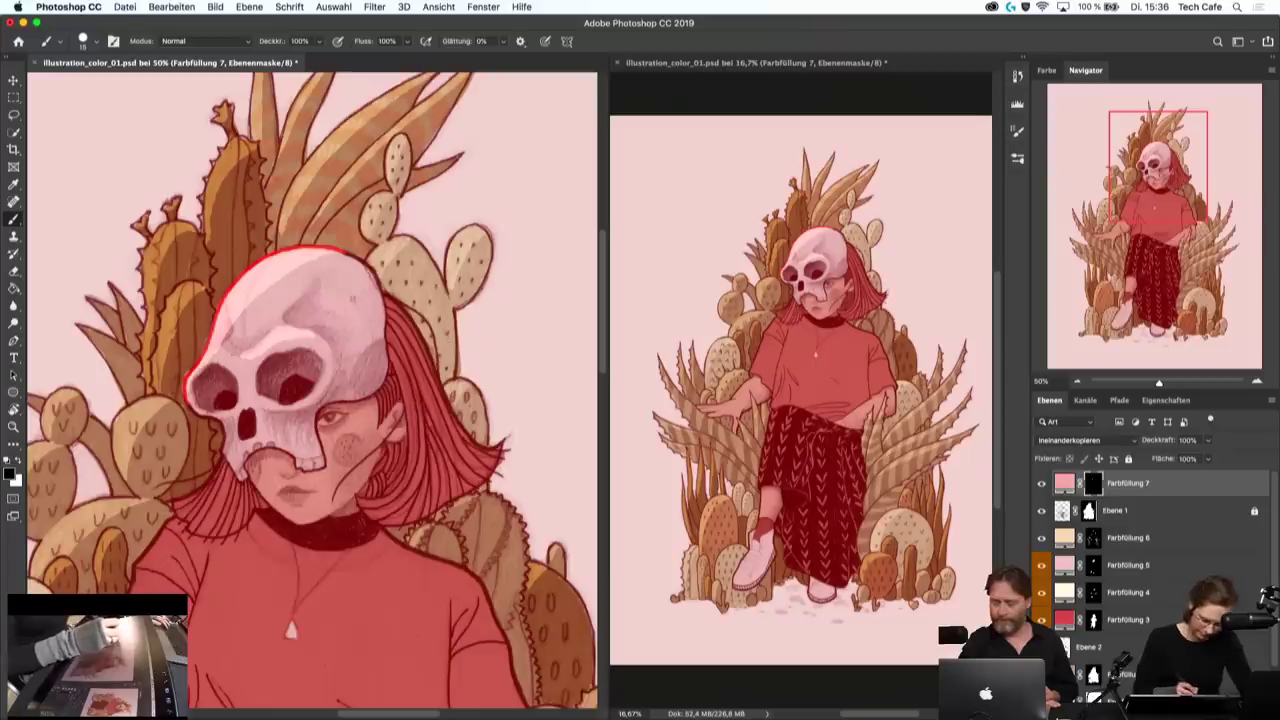
key("x")
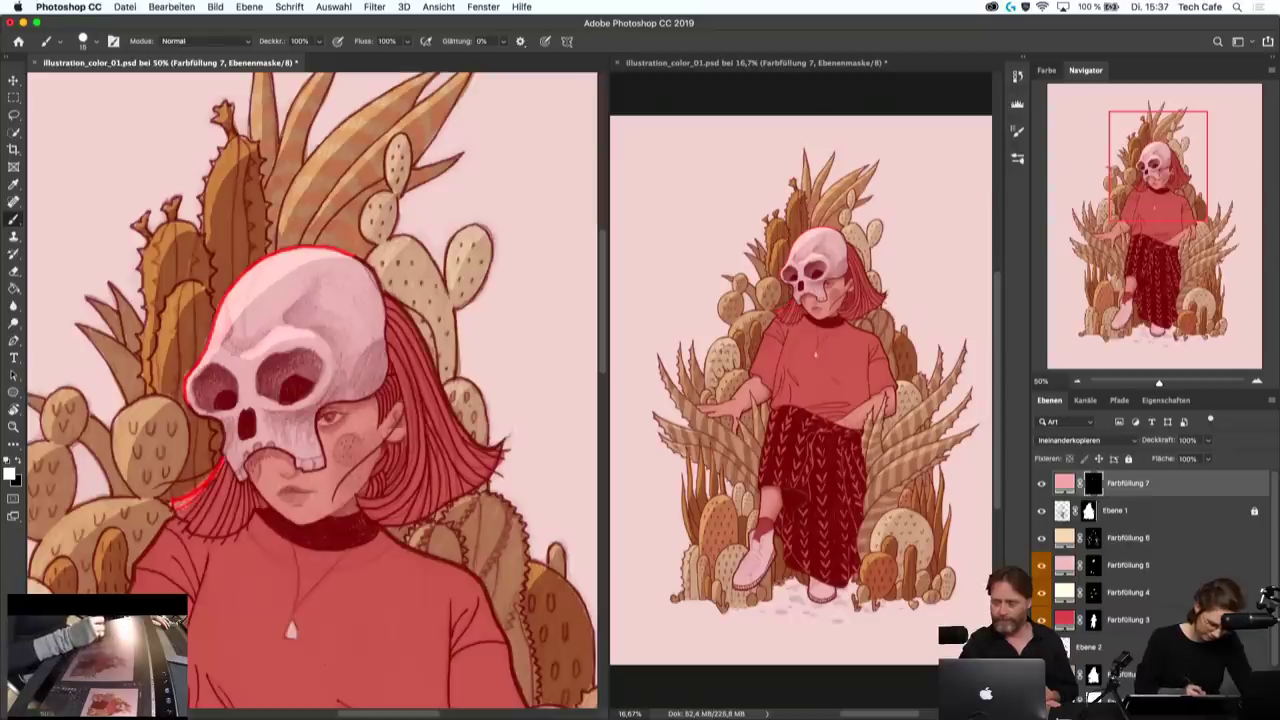
left_click_drag(178, 508, 192, 504)
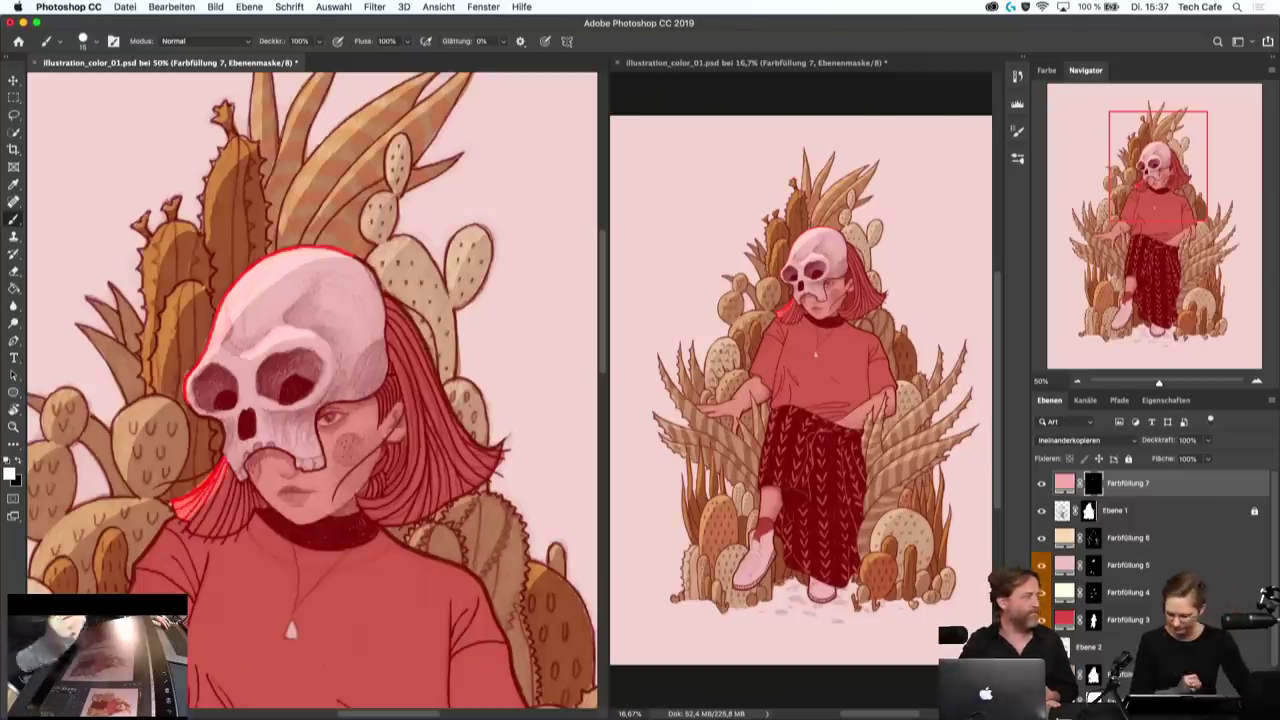
- Move Farbfüllung 7 below Ebene 1 and recentre the skull between the two views
left_click_drag(1152, 483, 1127, 514)
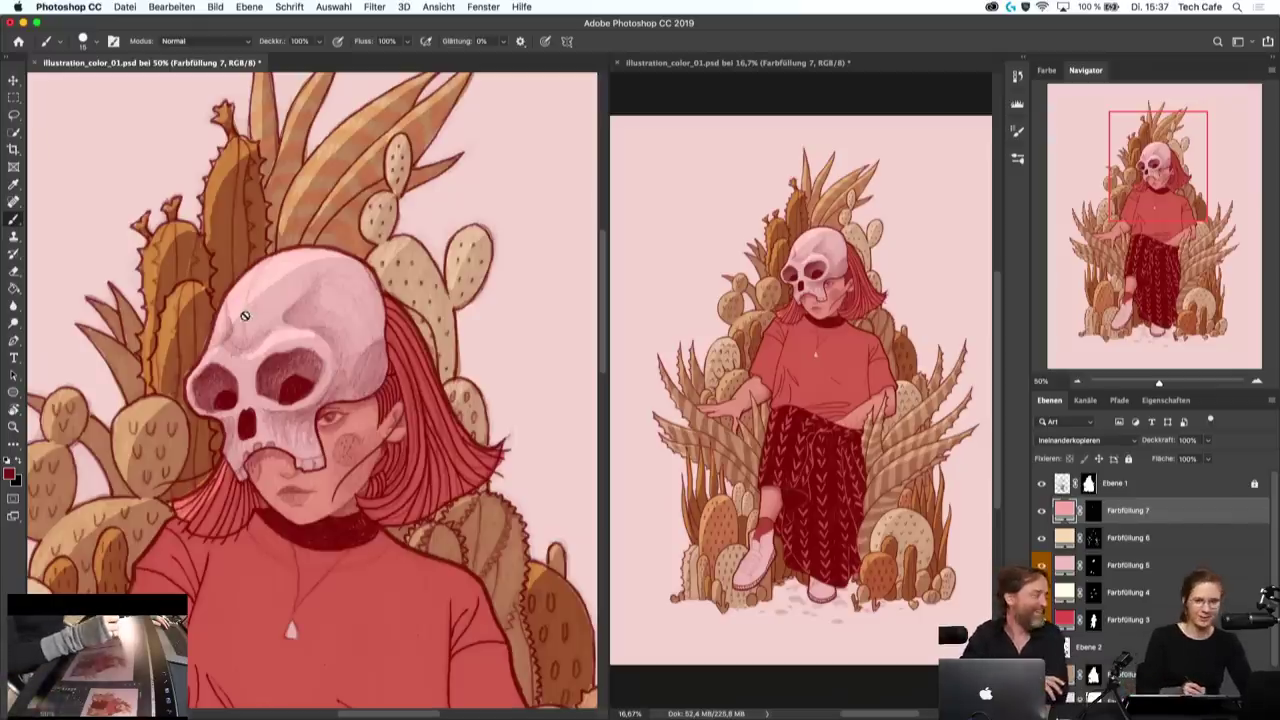
scroll(177, 514, "up", 1)
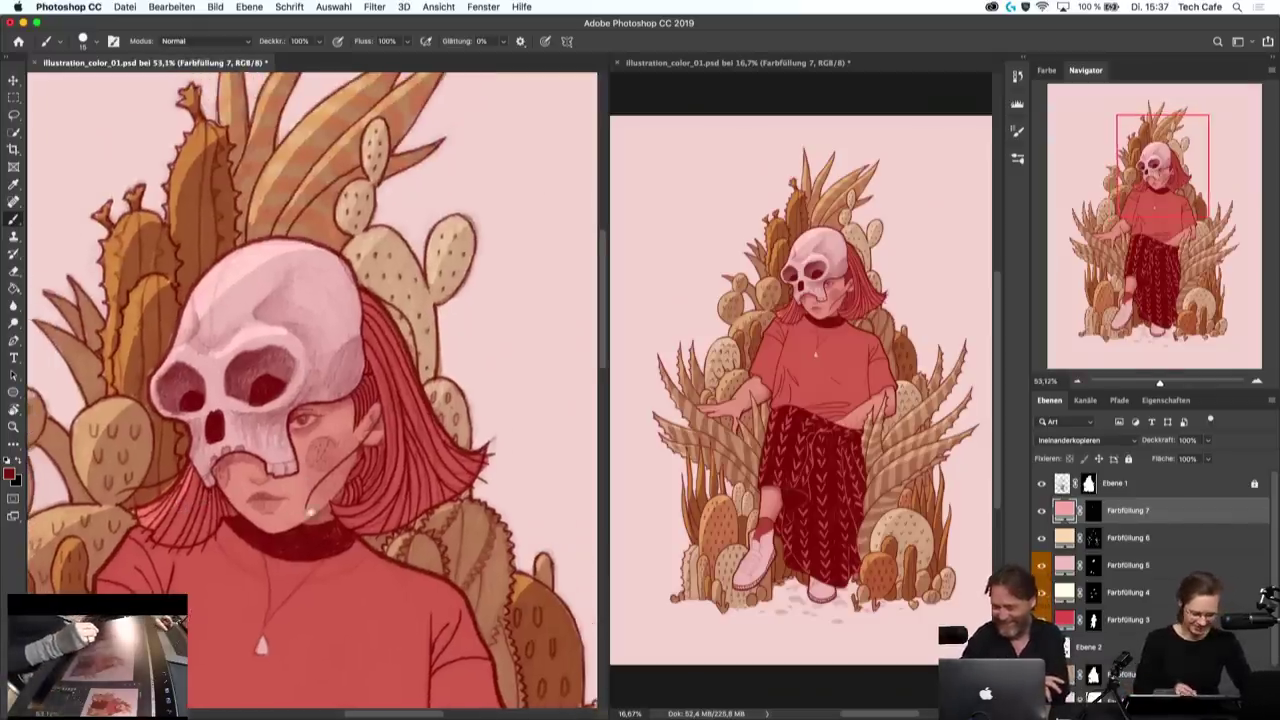
left_click_drag(315, 503, 405, 453)
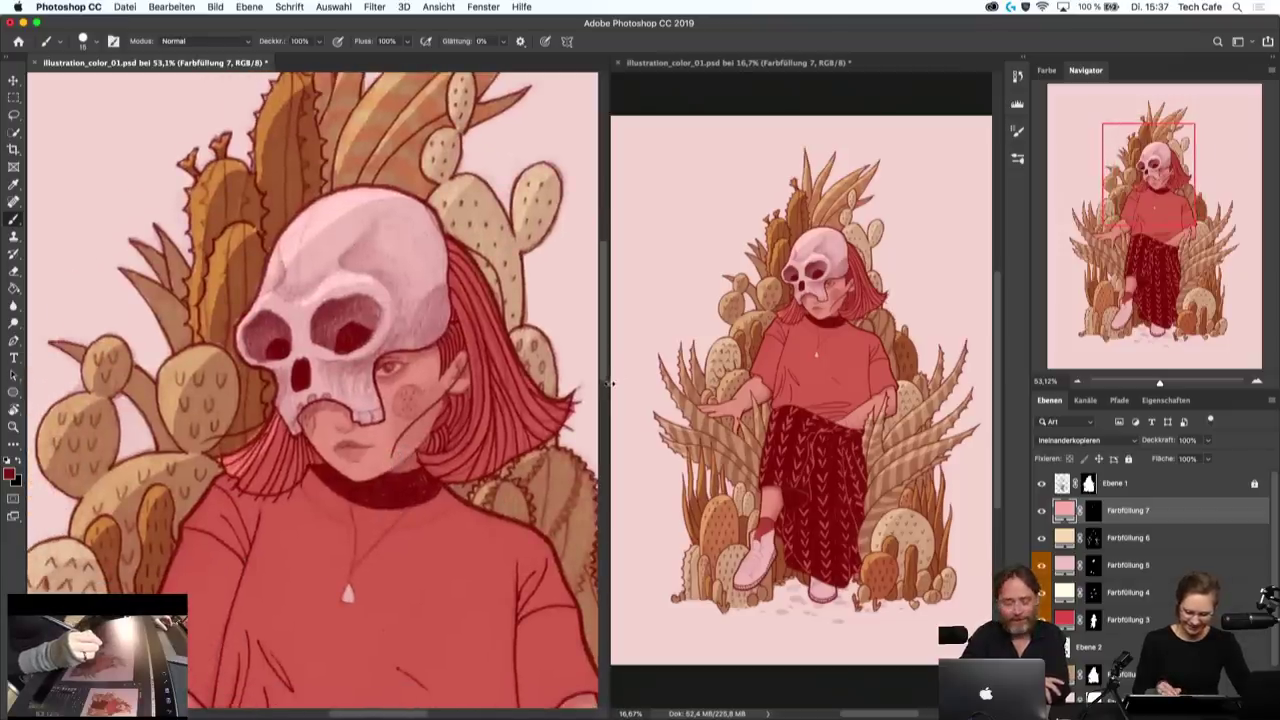
left_click_drag(606, 380, 662, 380)
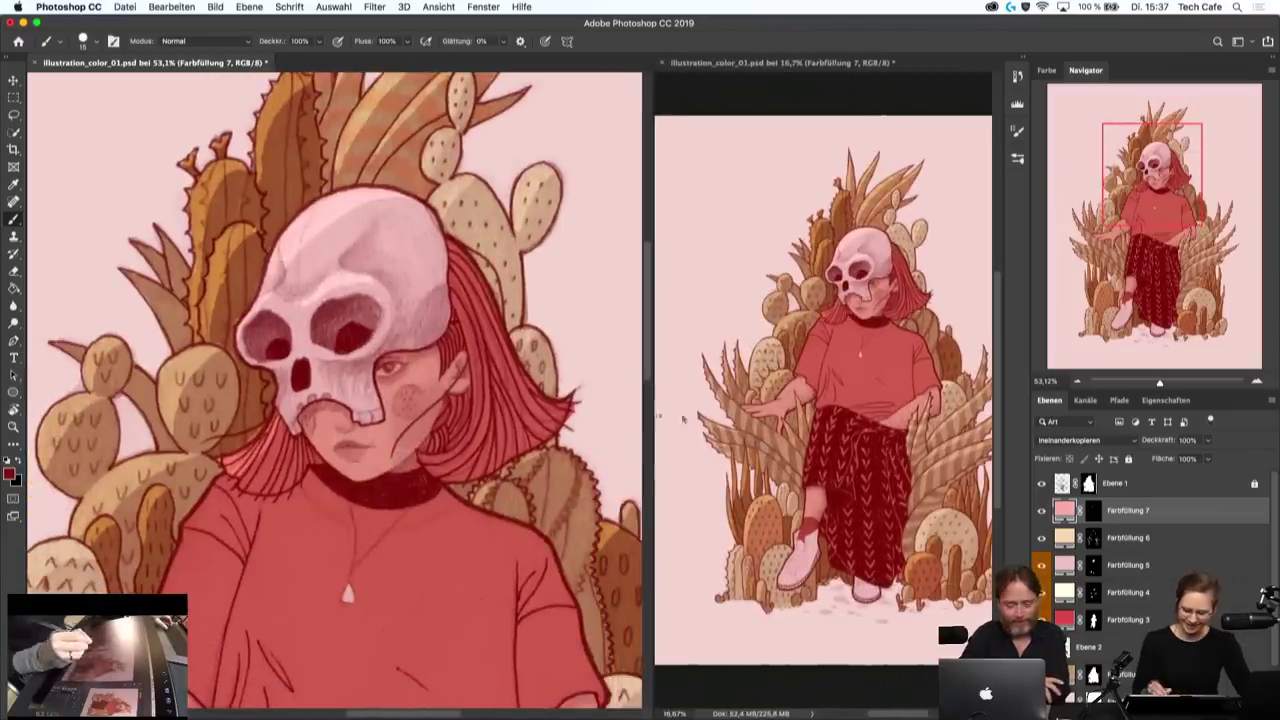
left_click(377, 486)
- Confirm the rasterize prompt and paint a light pink highlight on the shirt's left shoulder
left_click(720, 251)
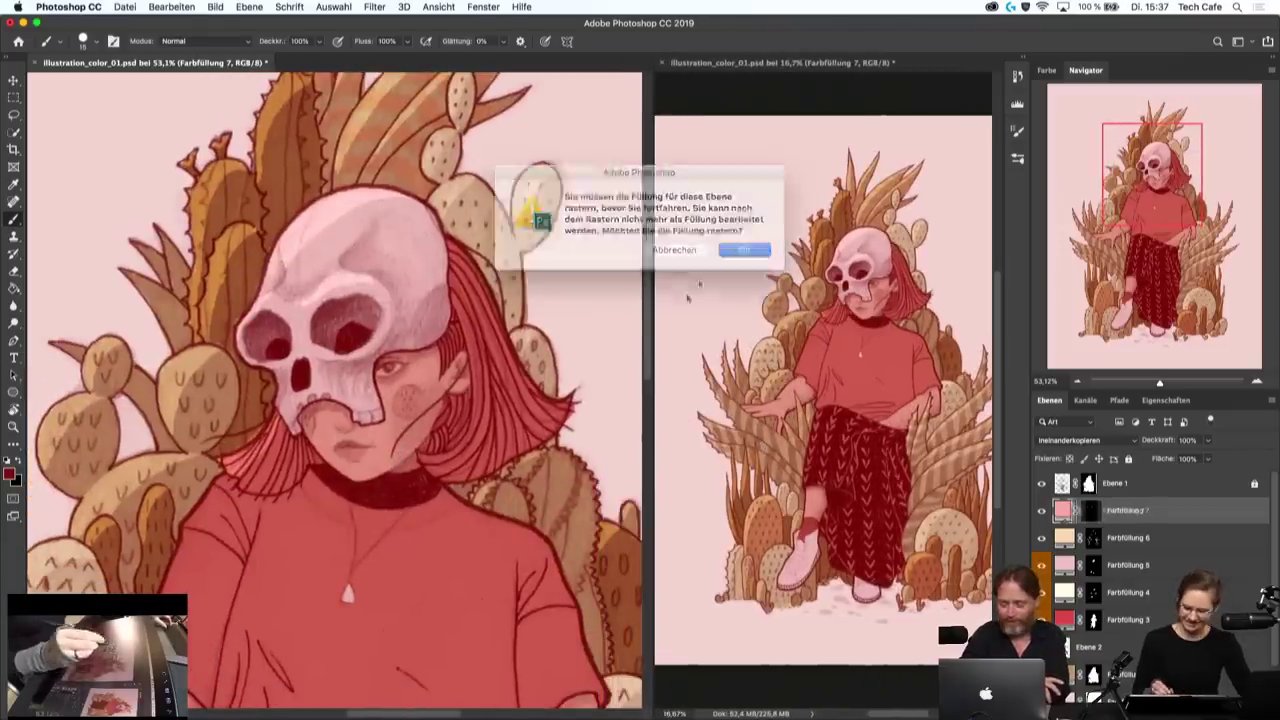
left_click(1090, 510)
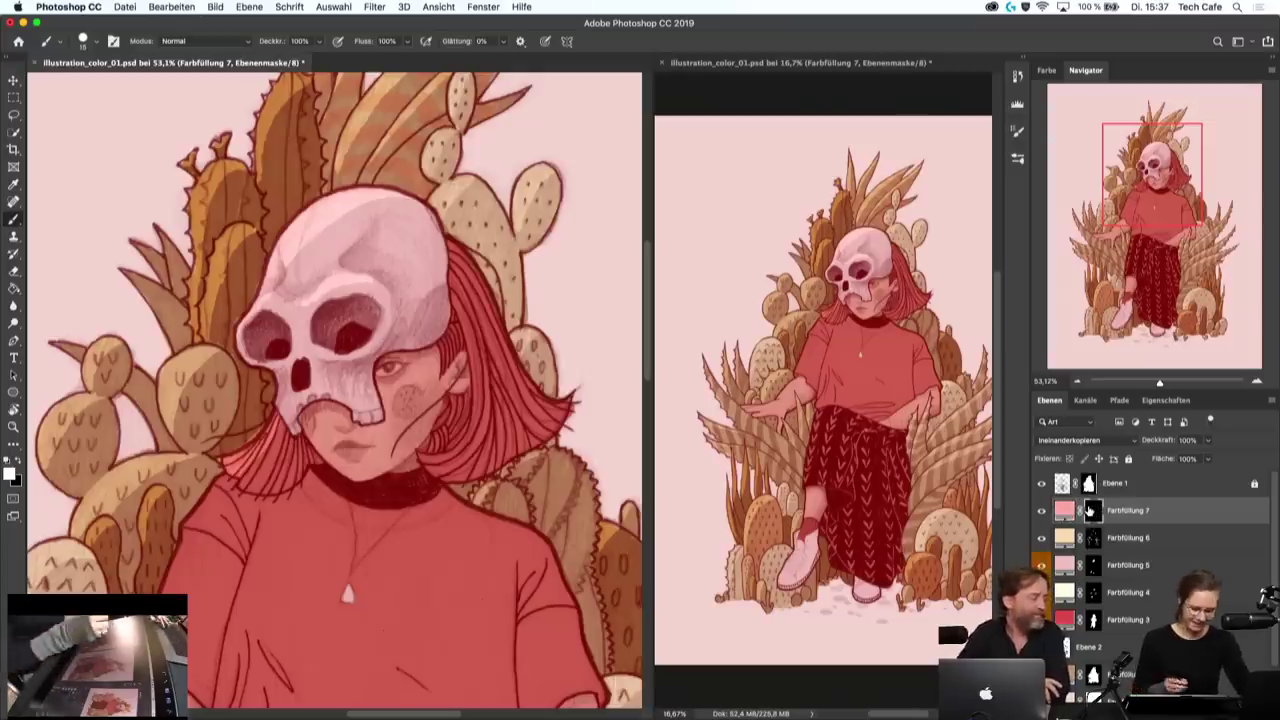
scroll(224, 476, "down", 3)
scroll(224, 476, "down", 5)
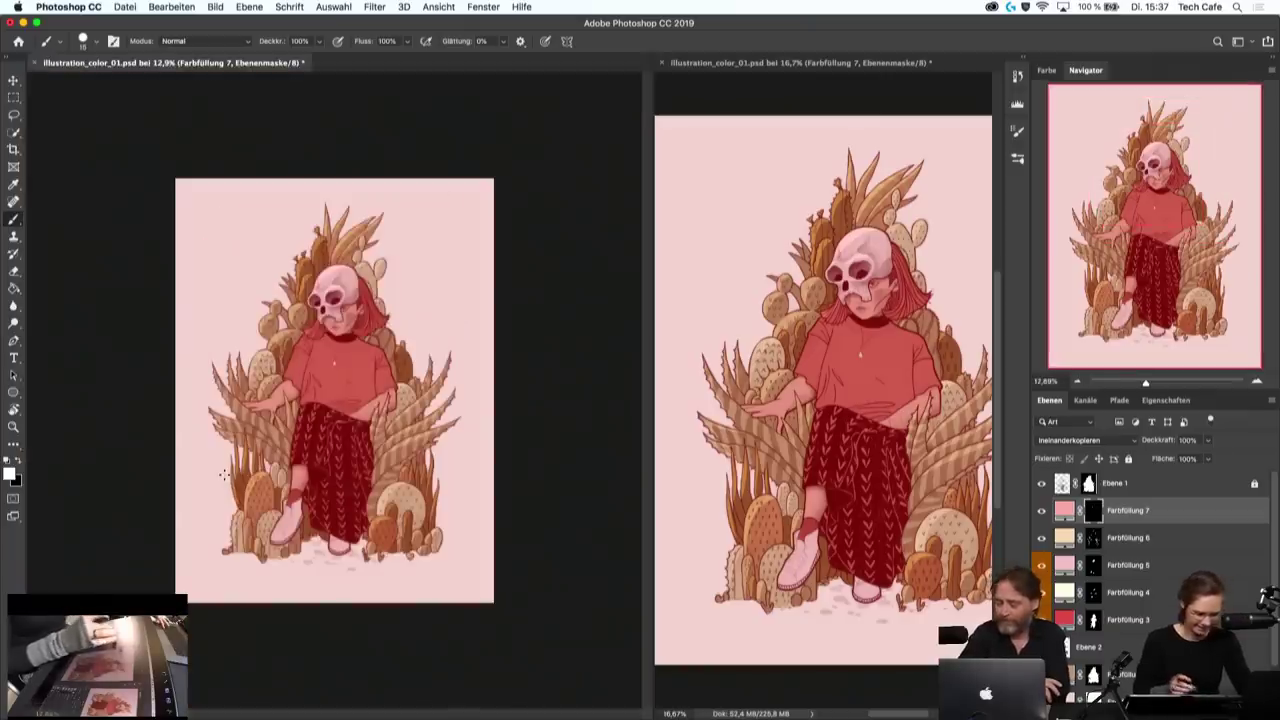
scroll(347, 355, "up", 5)
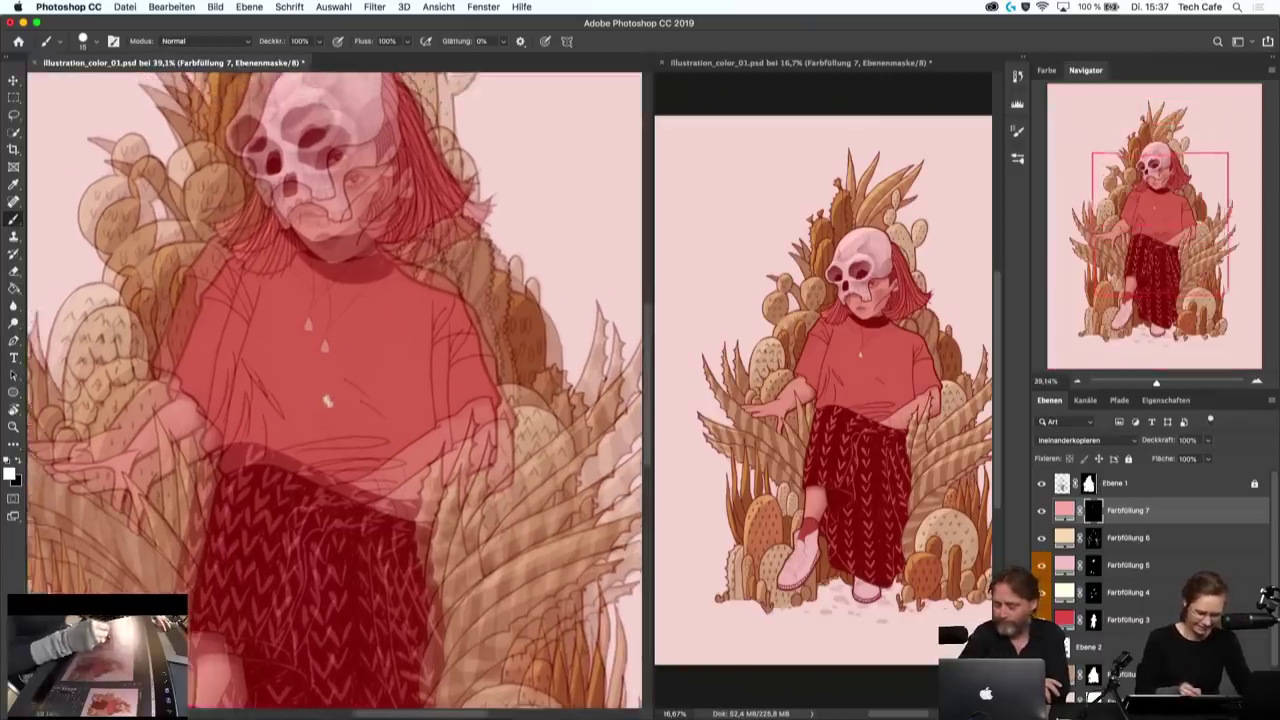
scroll(335, 390, "up", 3)
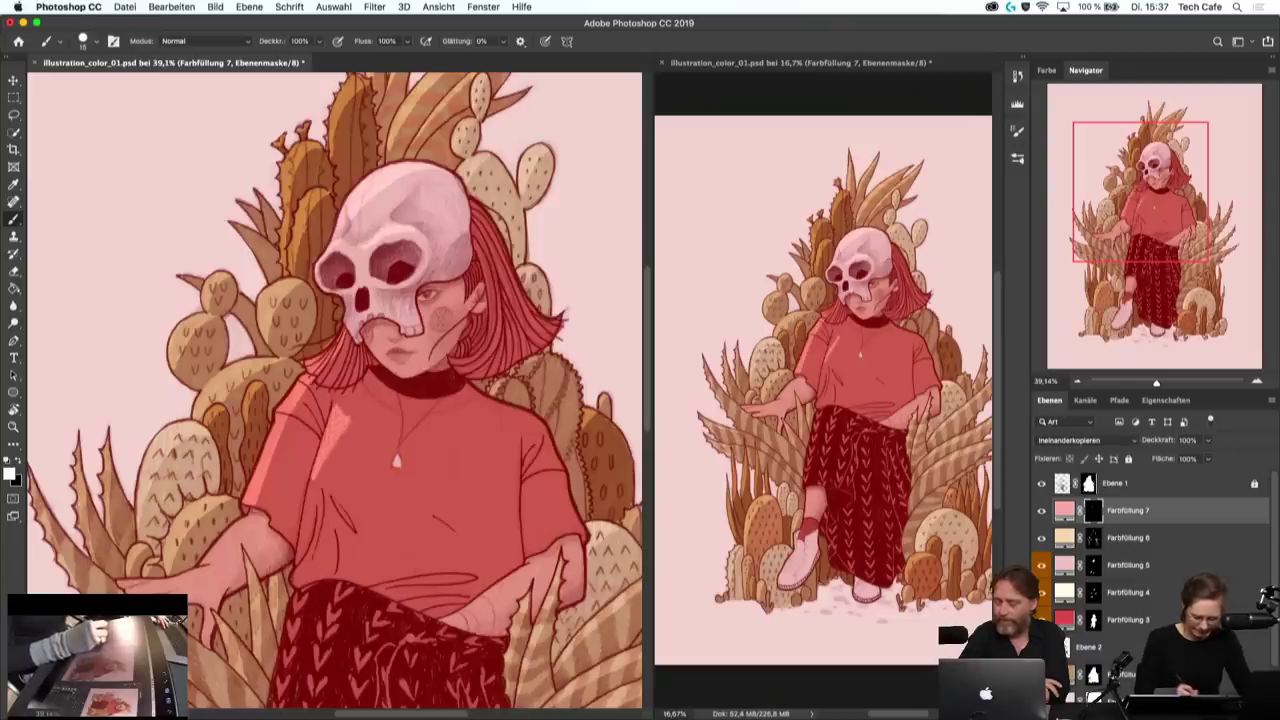
left_click_drag(345, 428, 318, 480)
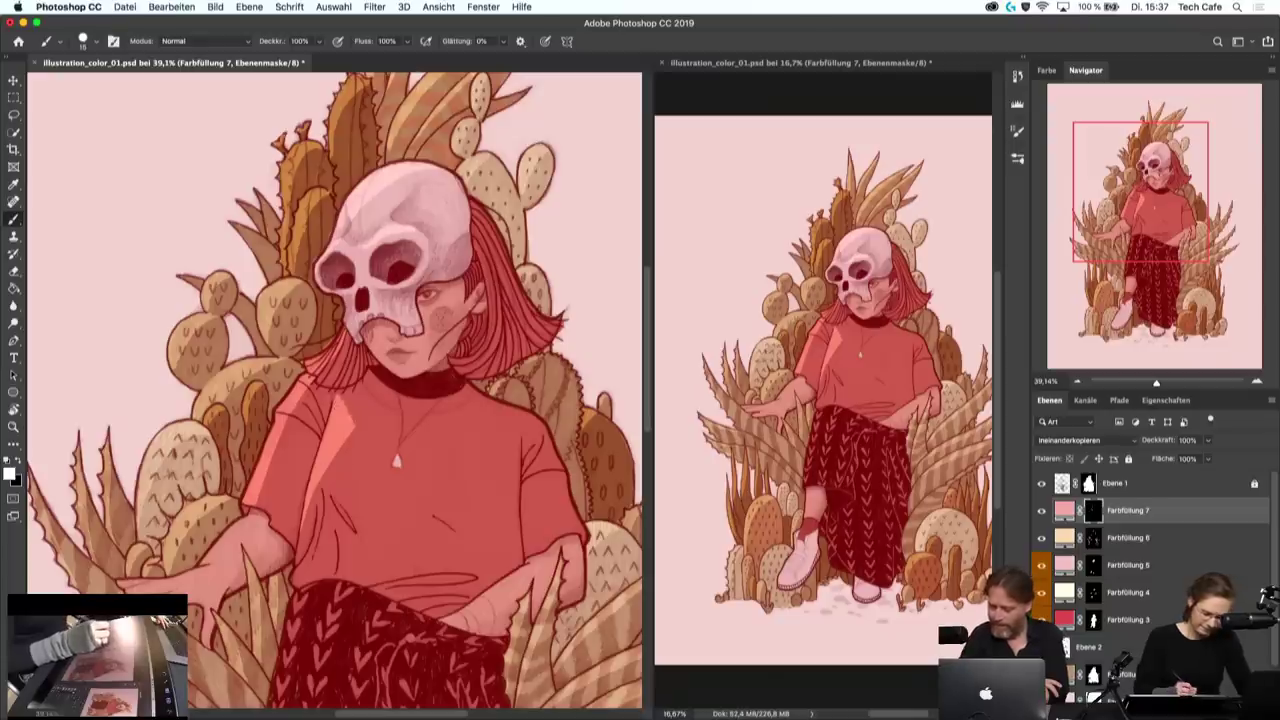
- Add pink highlights near the hand and a vertical one on the shirt, undoing a diagonal stroke
key("x")
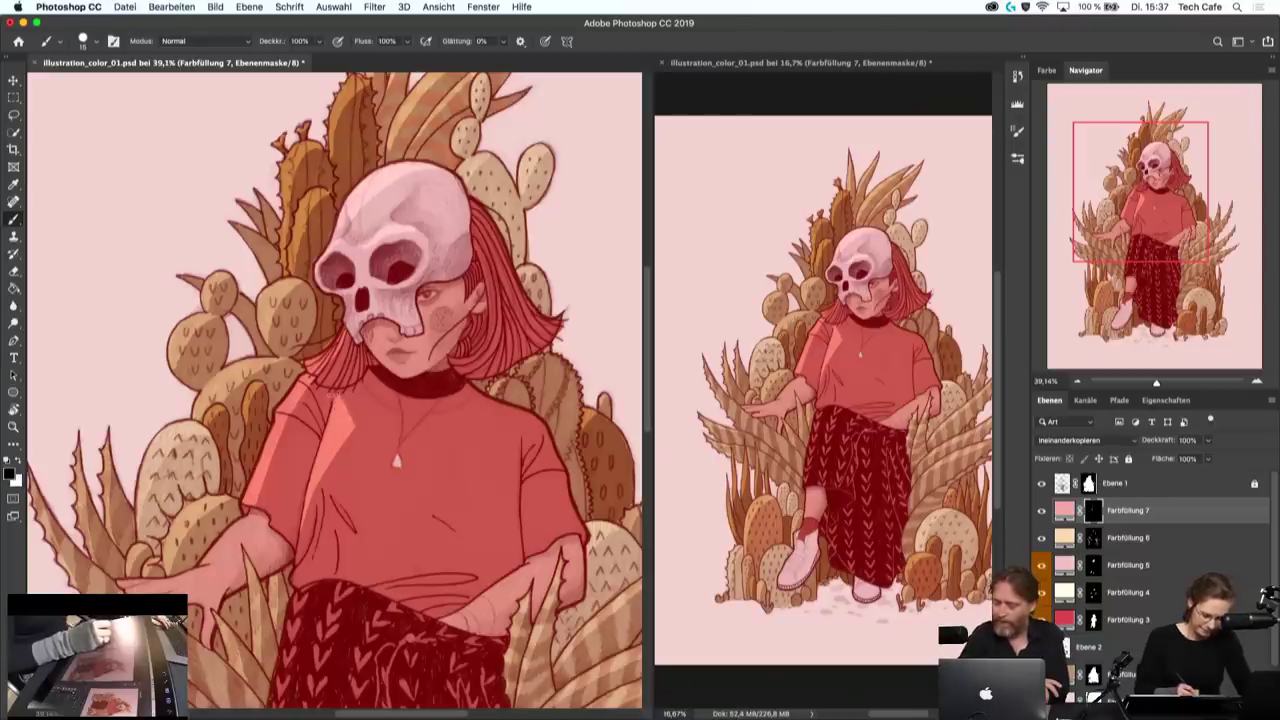
key("x")
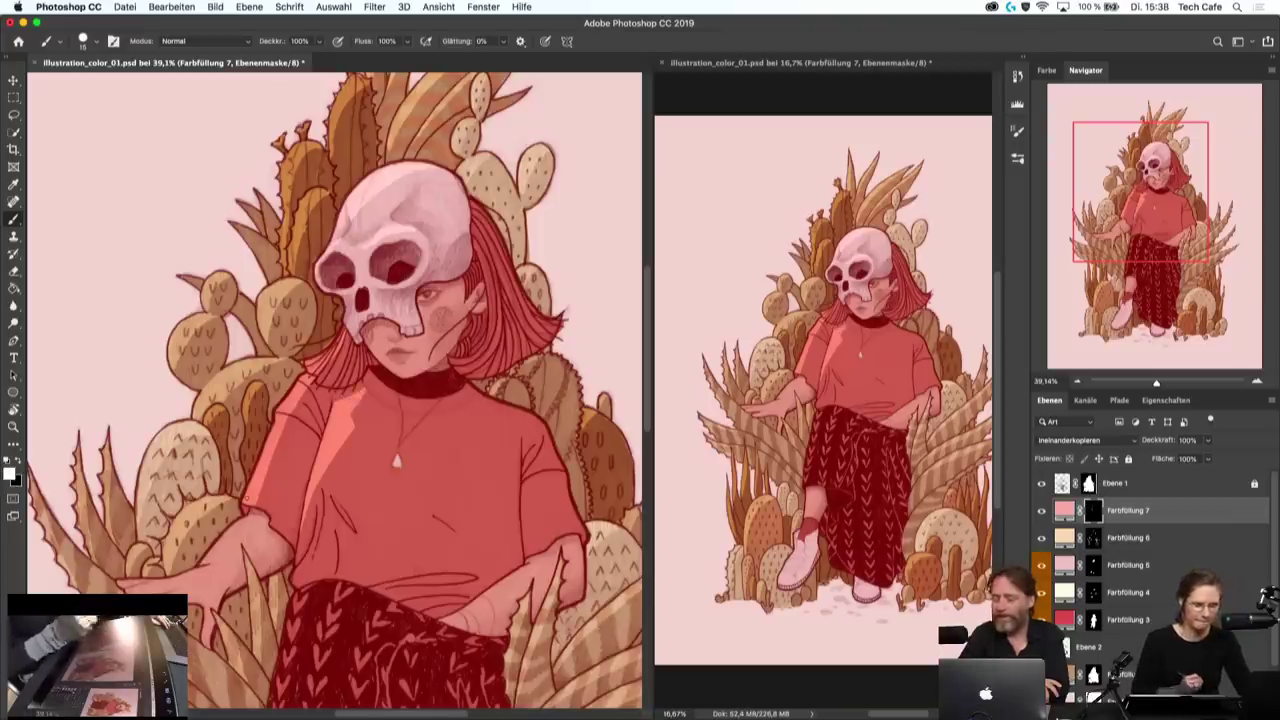
key("x")
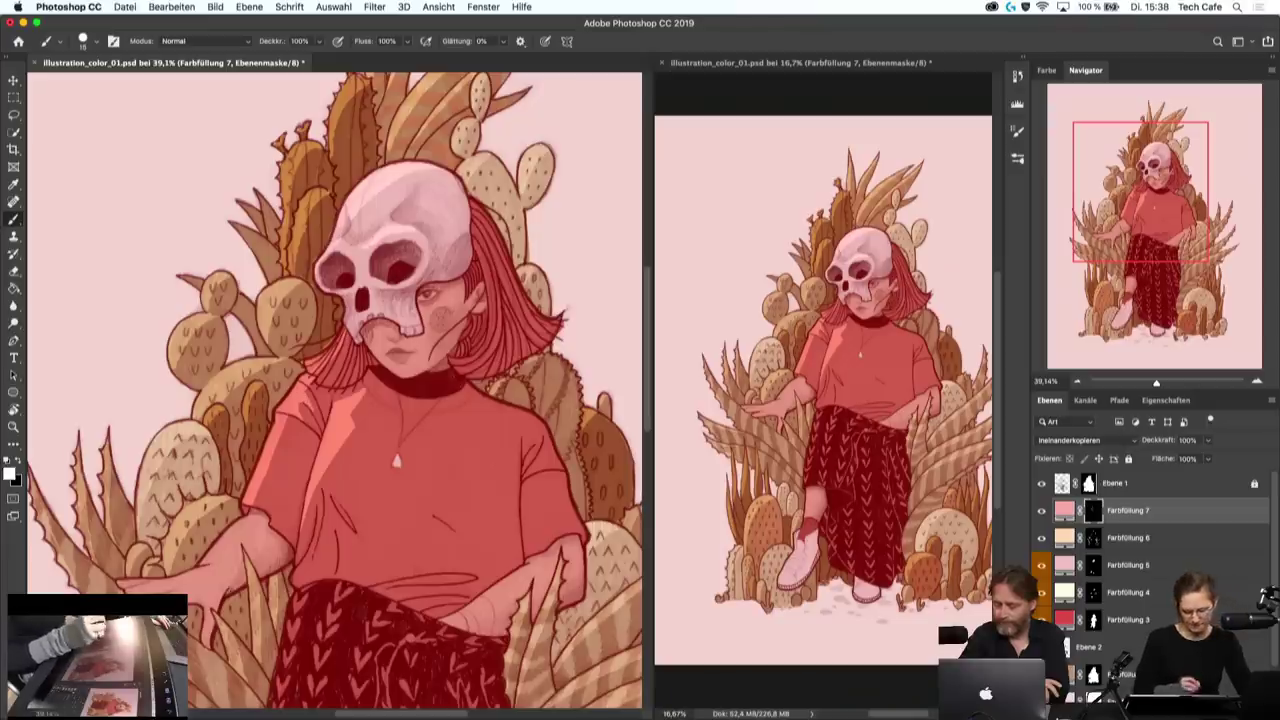
left_click_drag(340, 452, 445, 500)
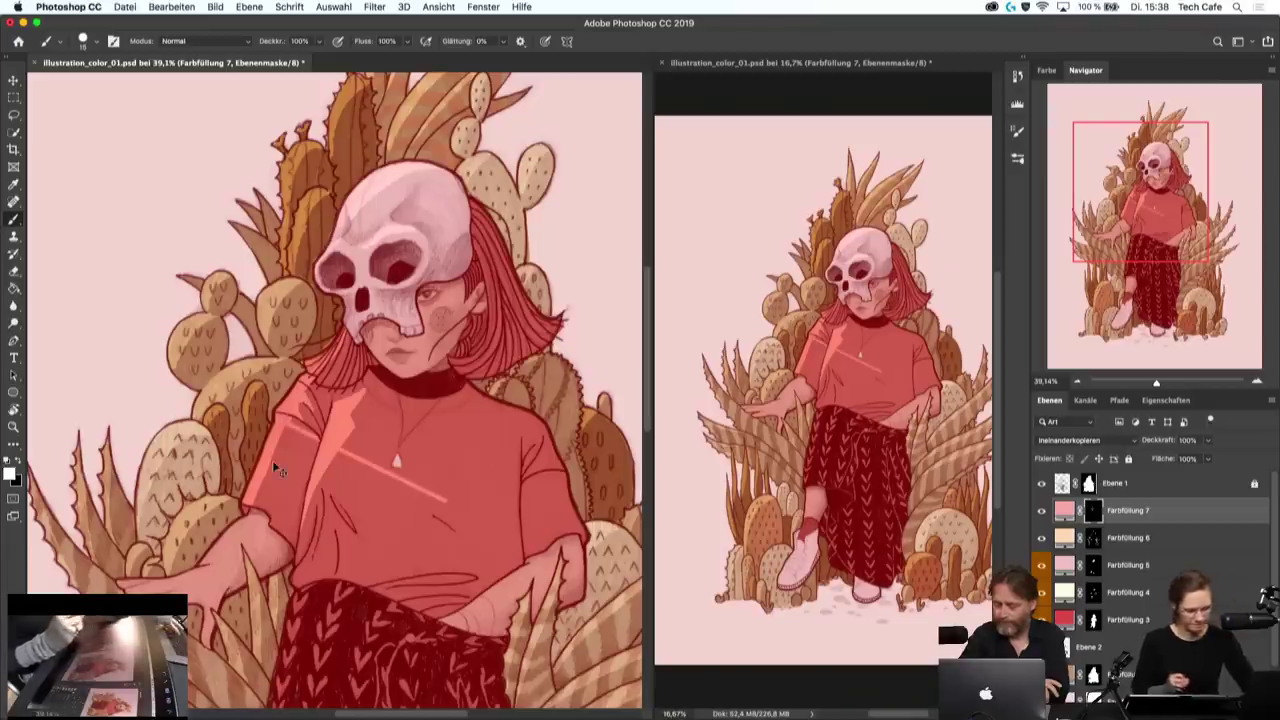
key("ctrl+z")
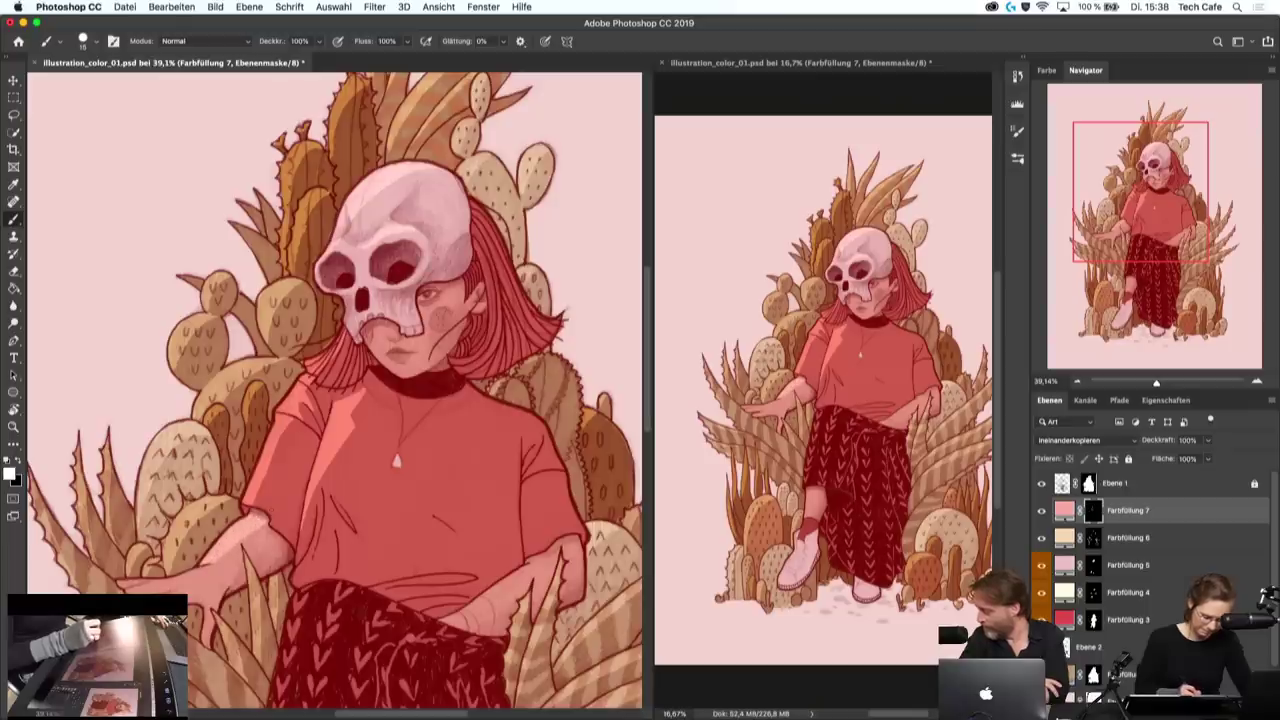
key("x")
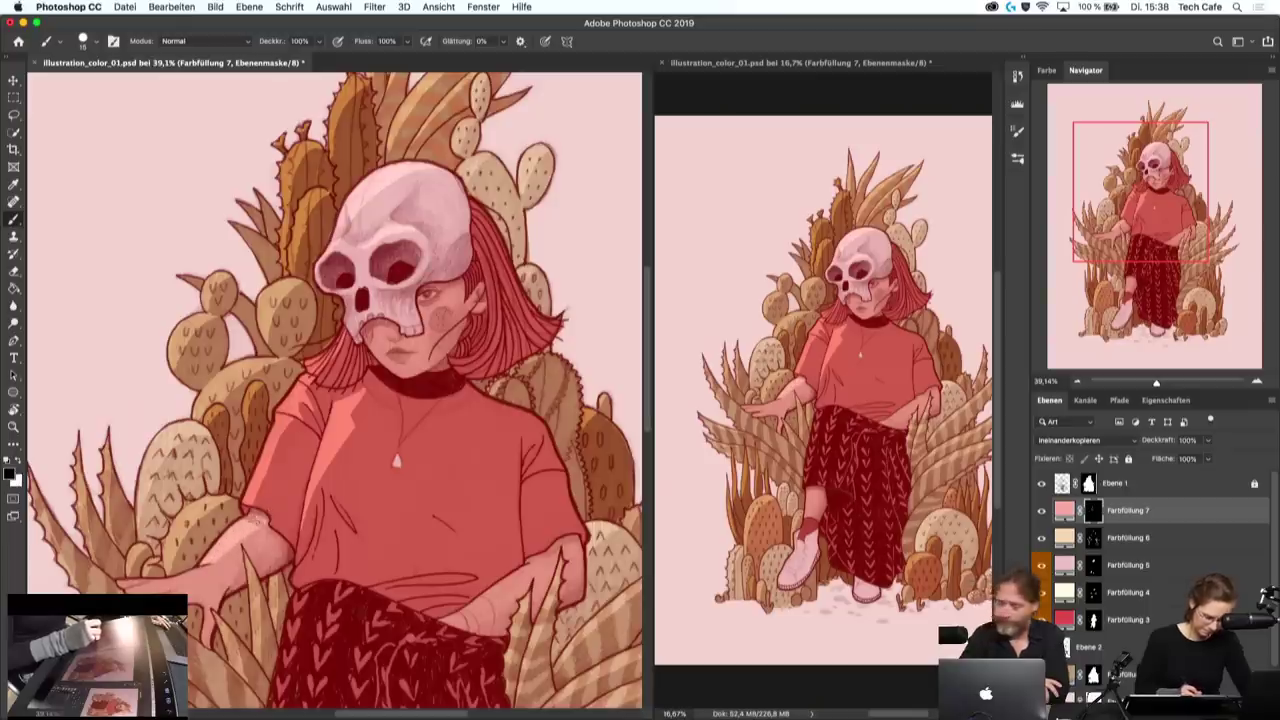
key("x")
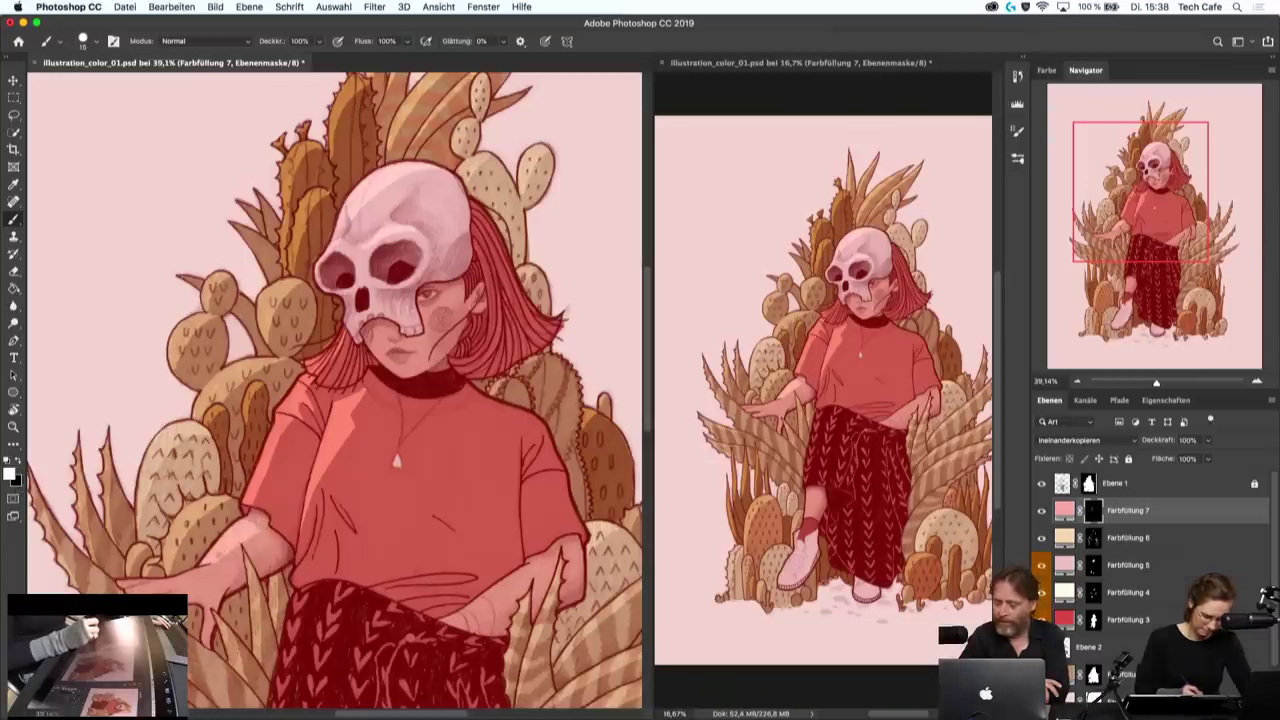
left_click_drag(193, 565, 207, 575)
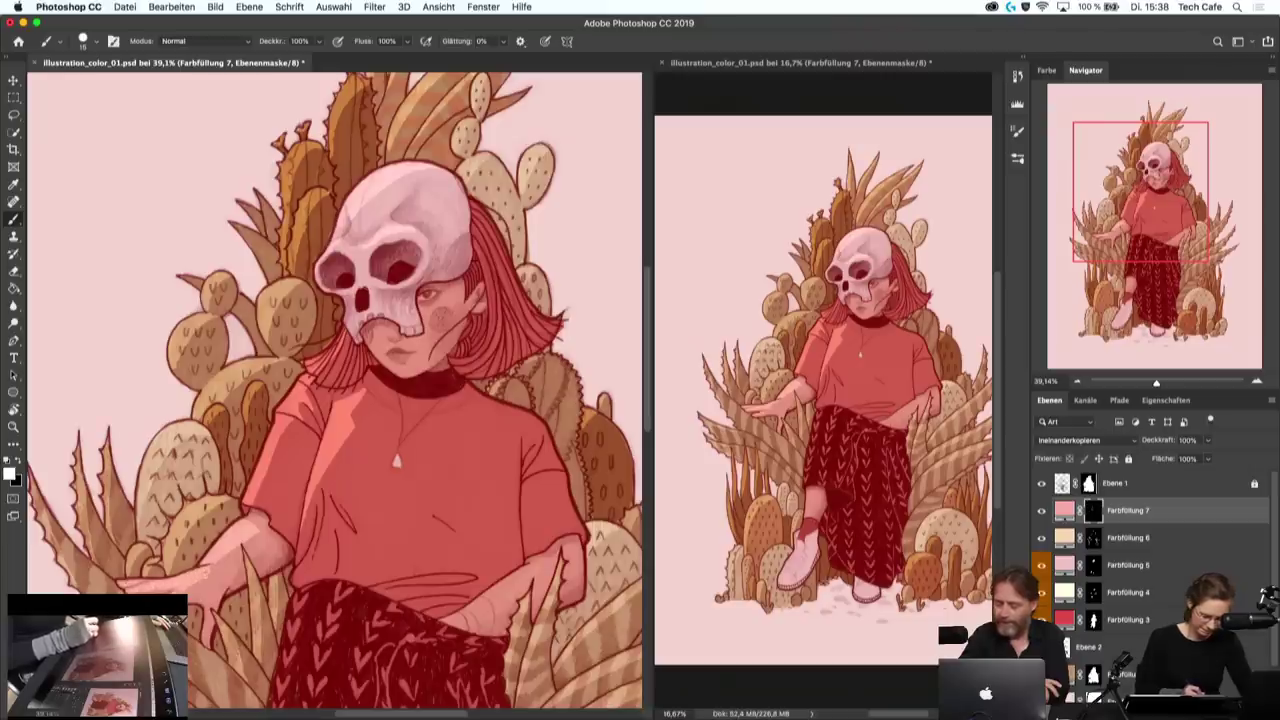
left_click_drag(172, 576, 205, 590)
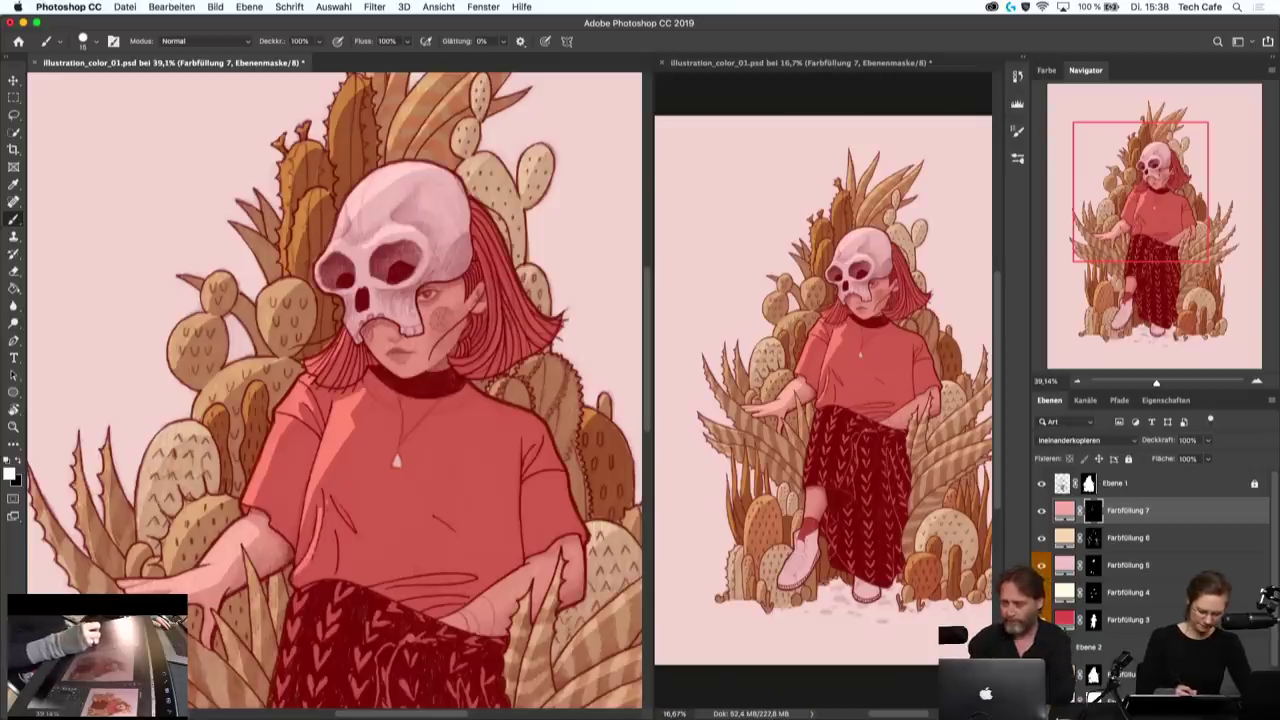
left_click_drag(322, 502, 326, 550)
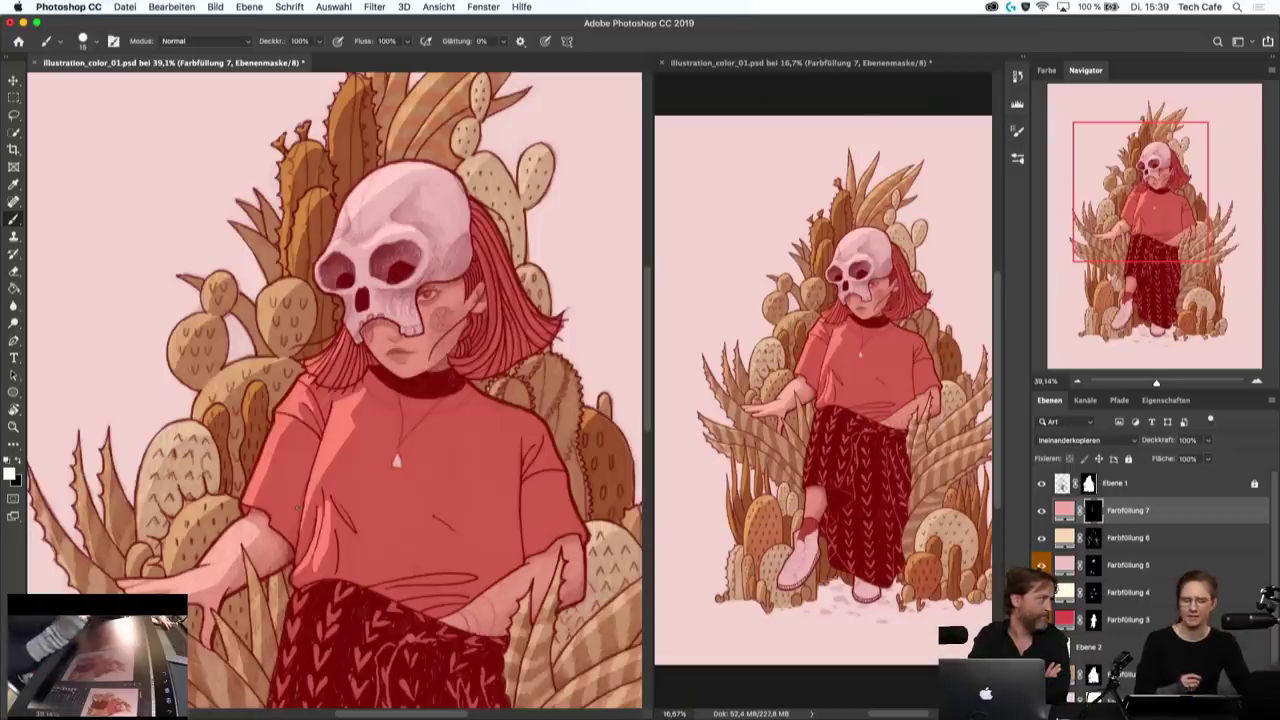
- Scroll around the canvas to review where the pink Farbfüllung 7 fill covers the figure
scroll(570, 600, "down", 2)
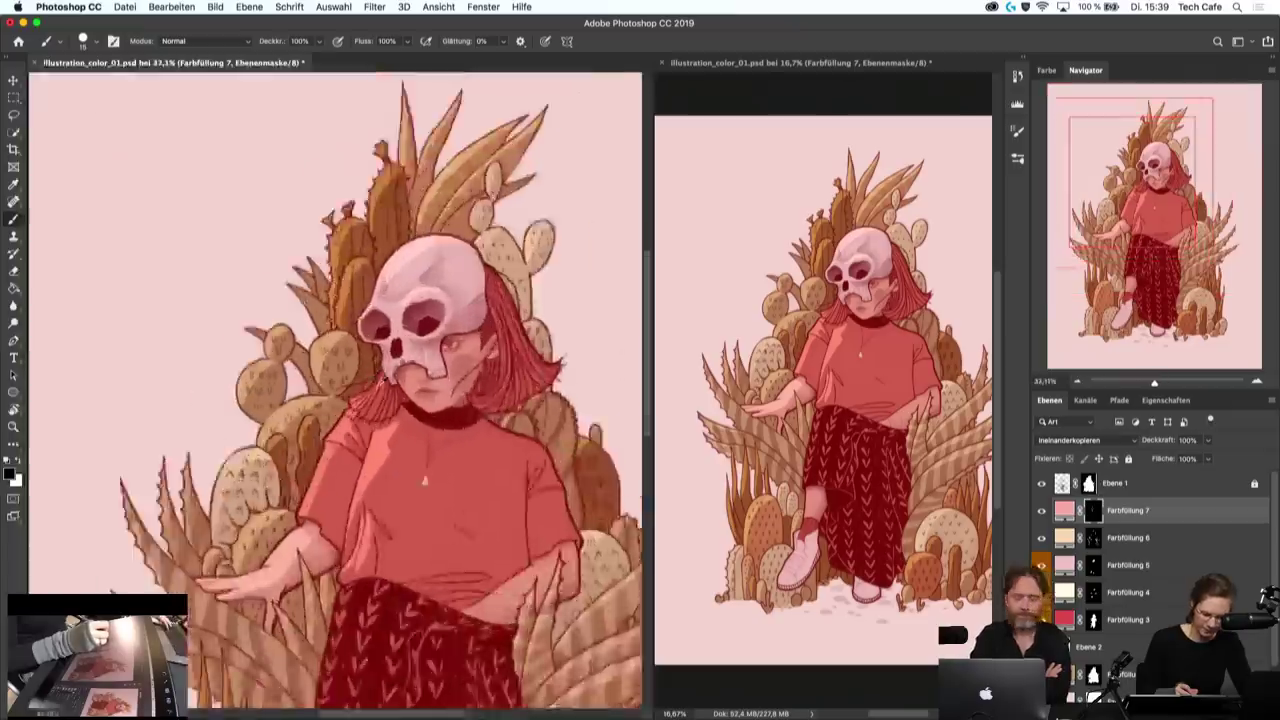
scroll(197, 677, "down", 3)
scroll(197, 677, "up", 4)
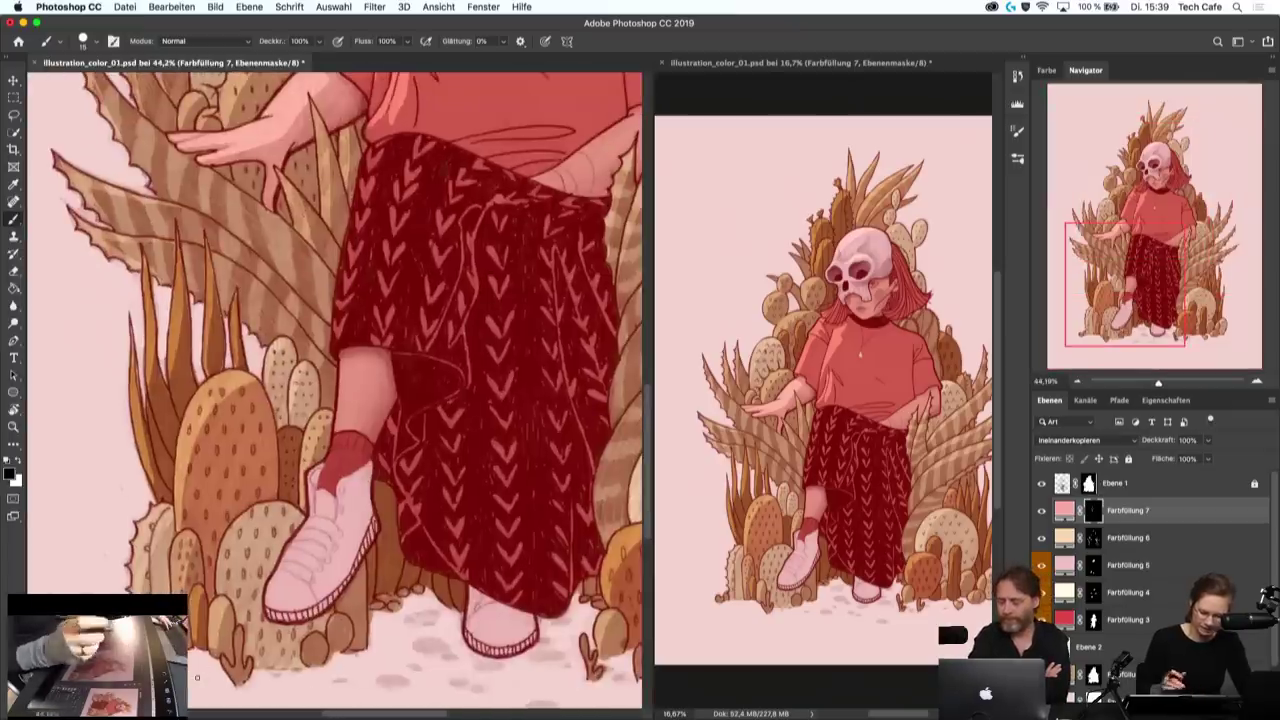
scroll(501, 382, "up", 2)
scroll(501, 382, "up", 3)
scroll(501, 382, "up", 1)
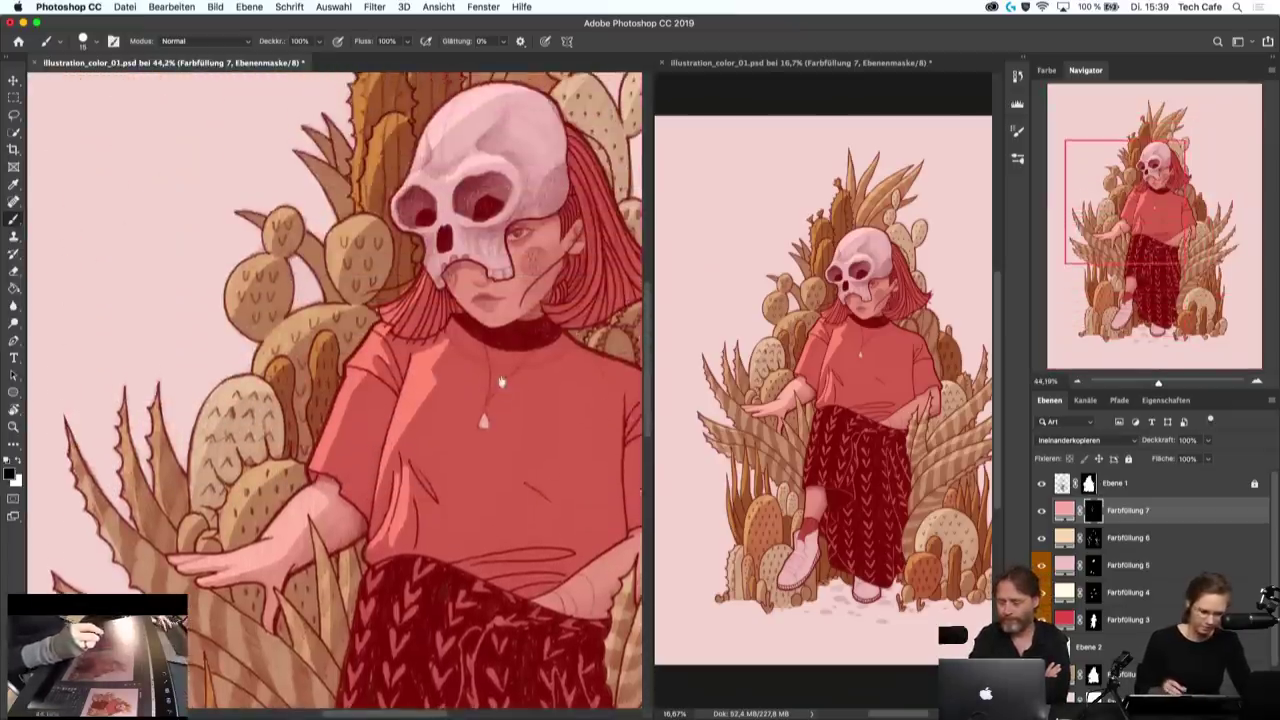
scroll(501, 382, "up", 2)
scroll(501, 382, "right", 3)
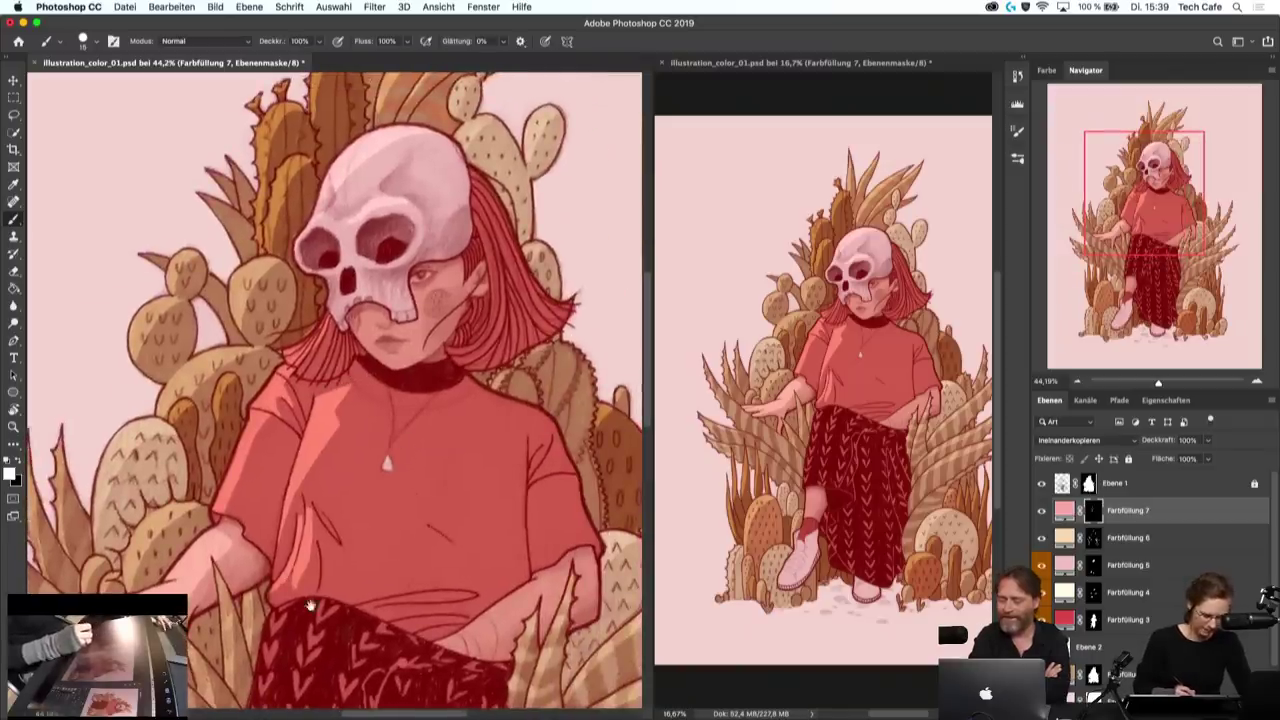
scroll(310, 606, "down", 5)
scroll(310, 606, "right", 2)
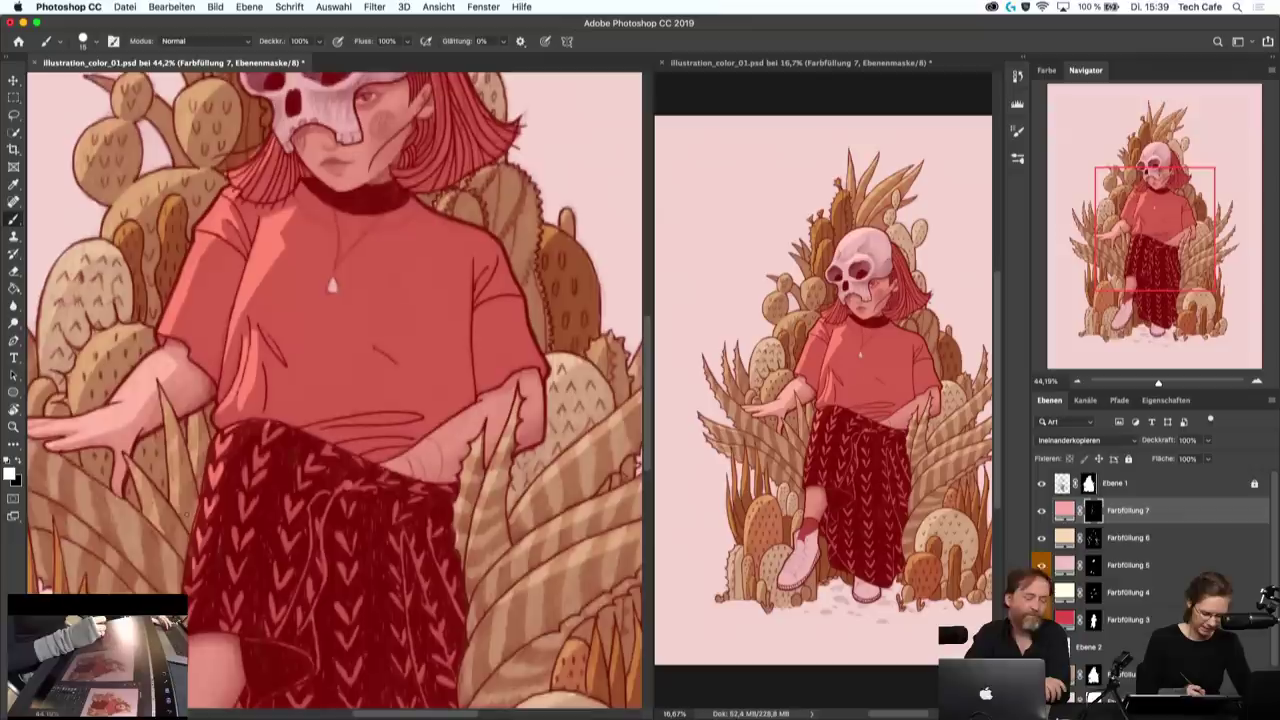
- Swap the painting colours and pan from the torso and skirt back toward the skull
key("x")
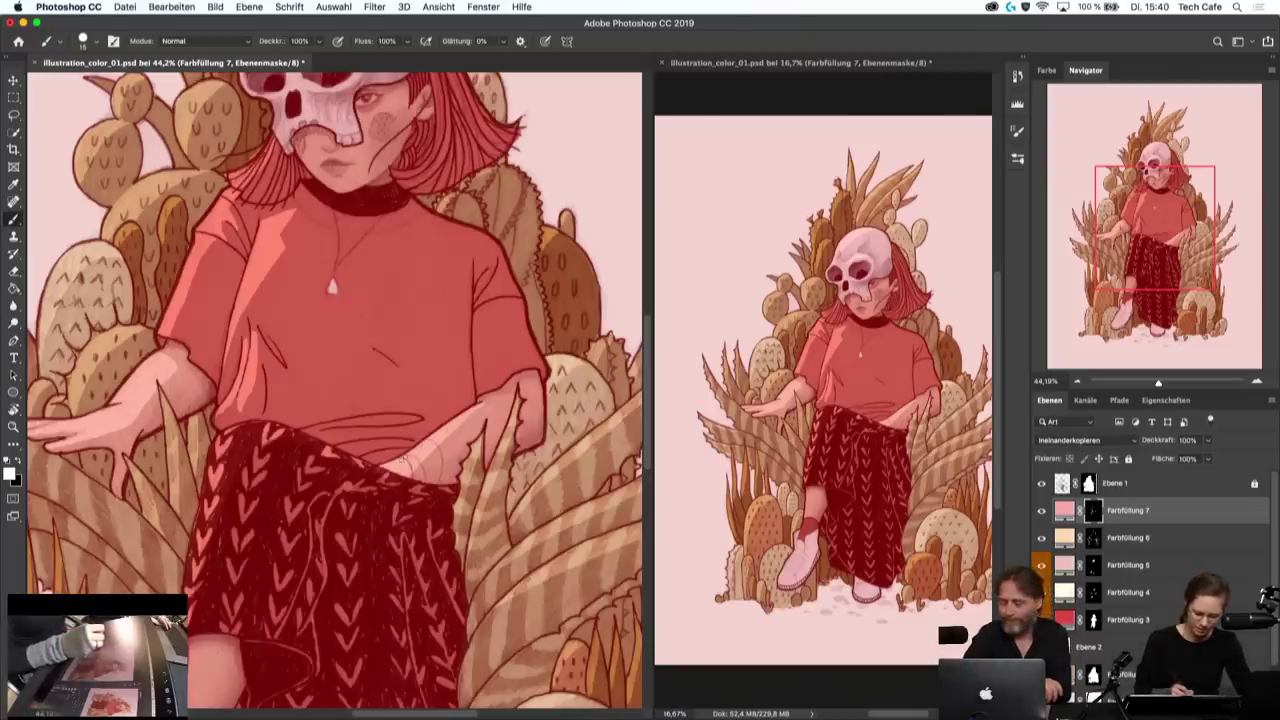
left_click_drag(402, 443, 375, 484)
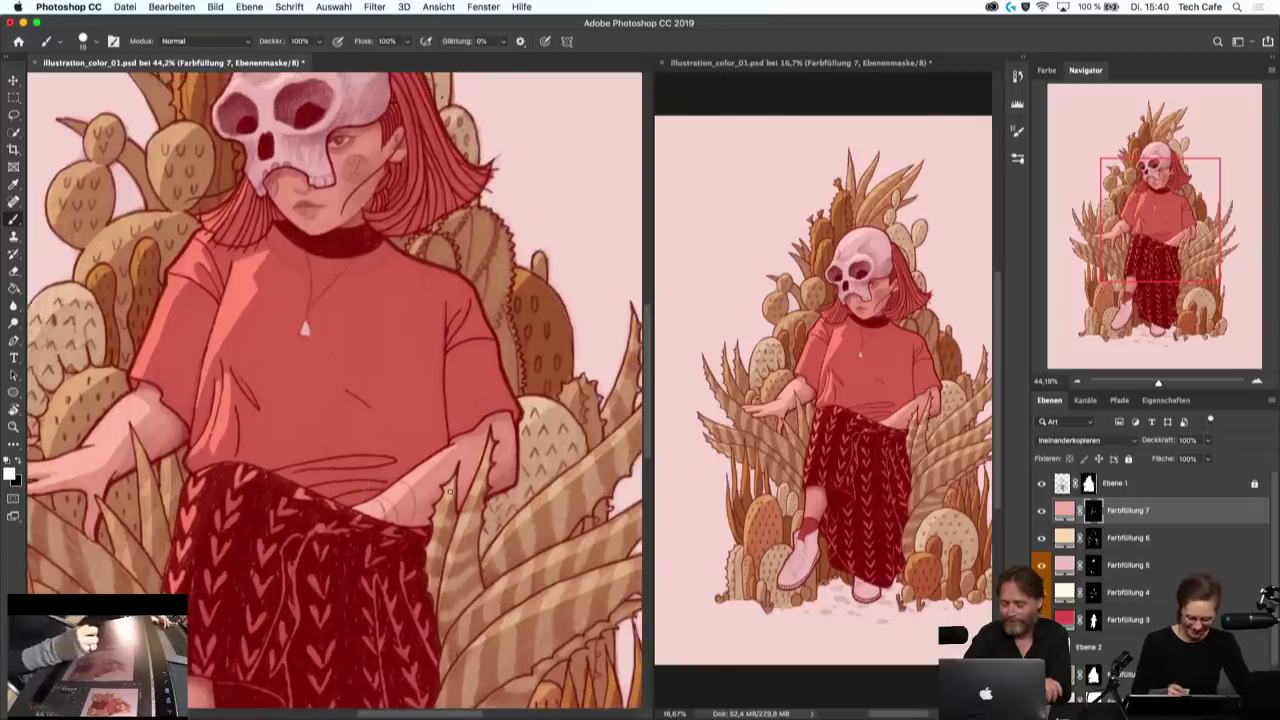
left_click_drag(448, 491, 569, 319)
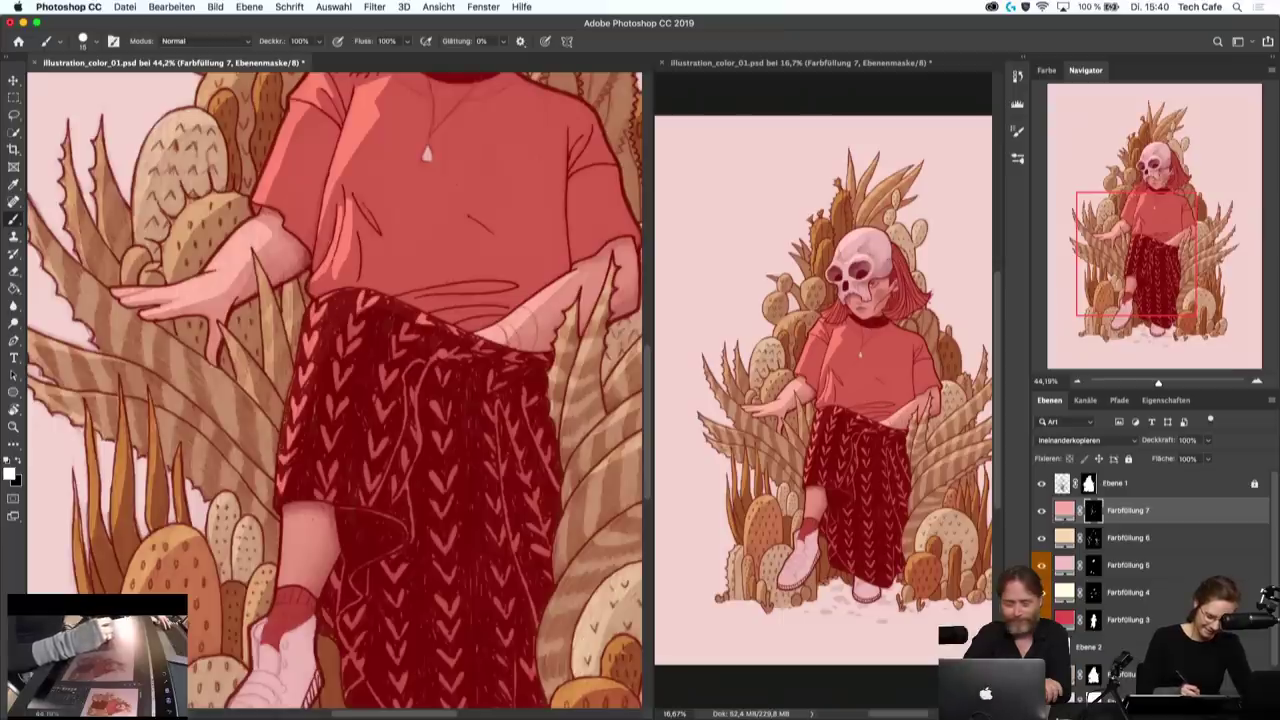
- Paint the pink highlight onto the Farbfüllung 7 mask over the front shoe's laces
scroll(279, 506, "down", 1)
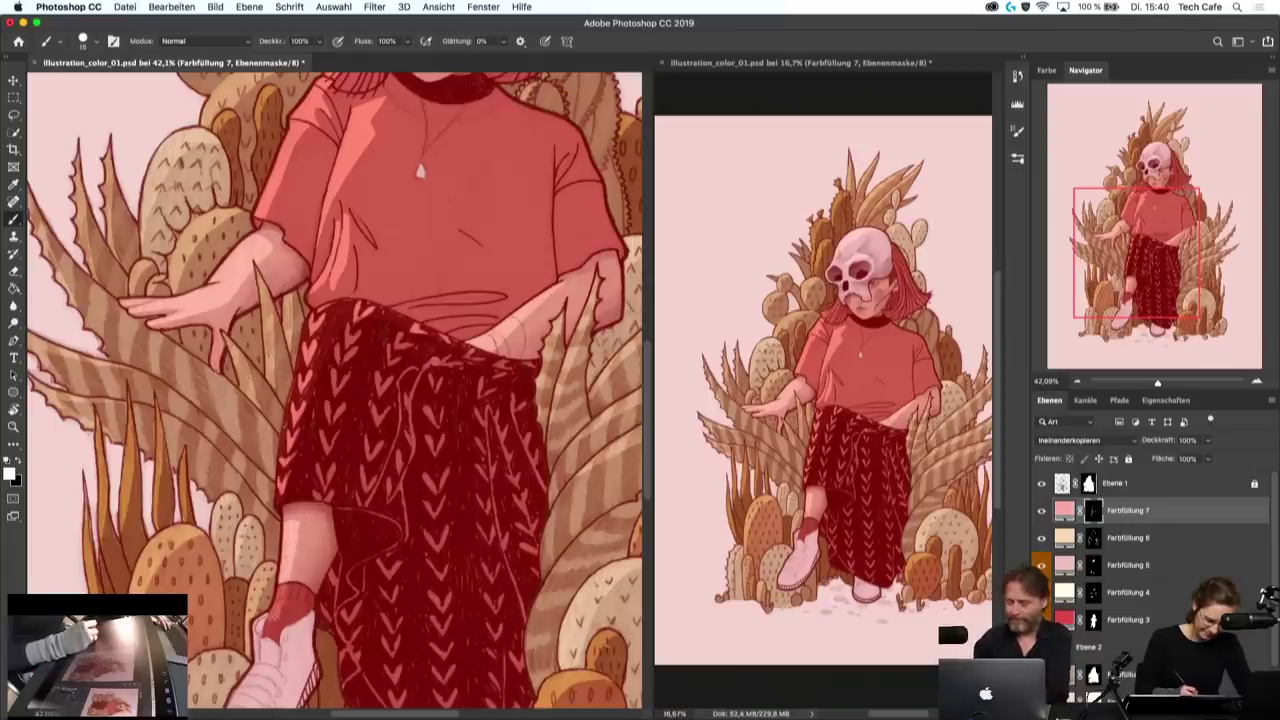
scroll(294, 521, "up", 2)
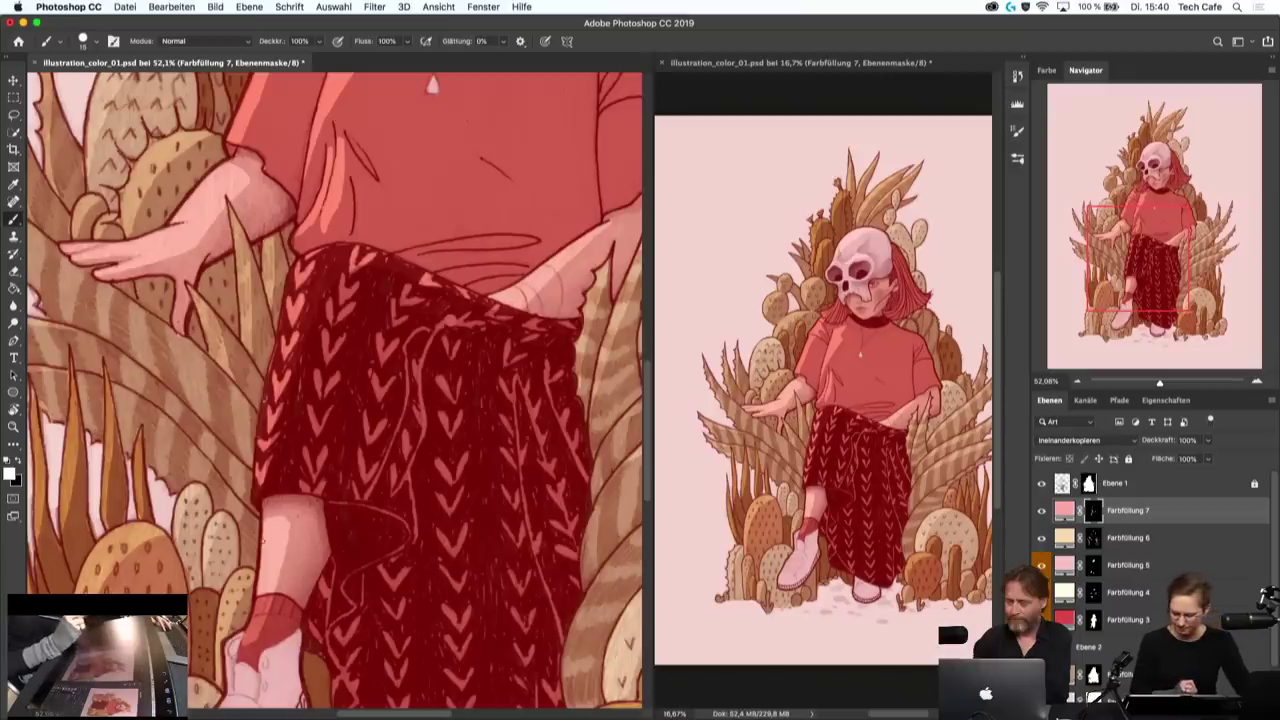
scroll(329, 491, "down", 2)
scroll(321, 444, "down", 2)
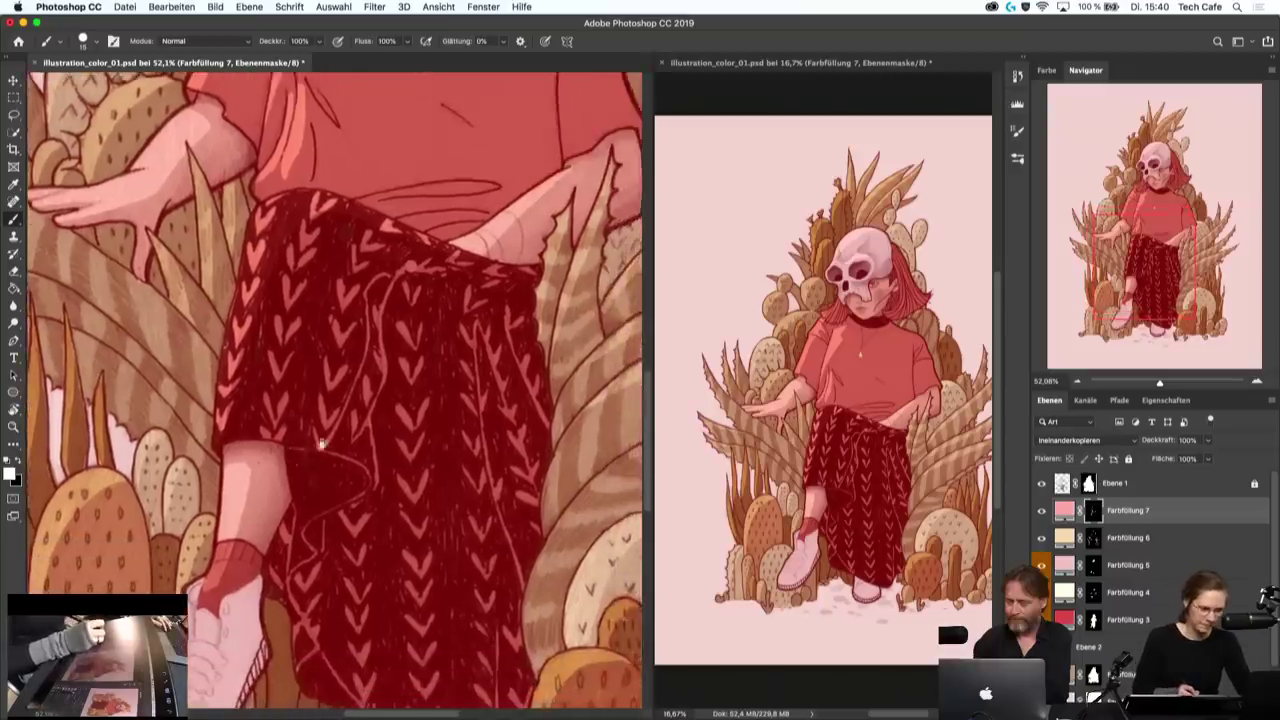
scroll(321, 444, "up", 2)
scroll(294, 523, "up", 2)
scroll(396, 425, "down", 3)
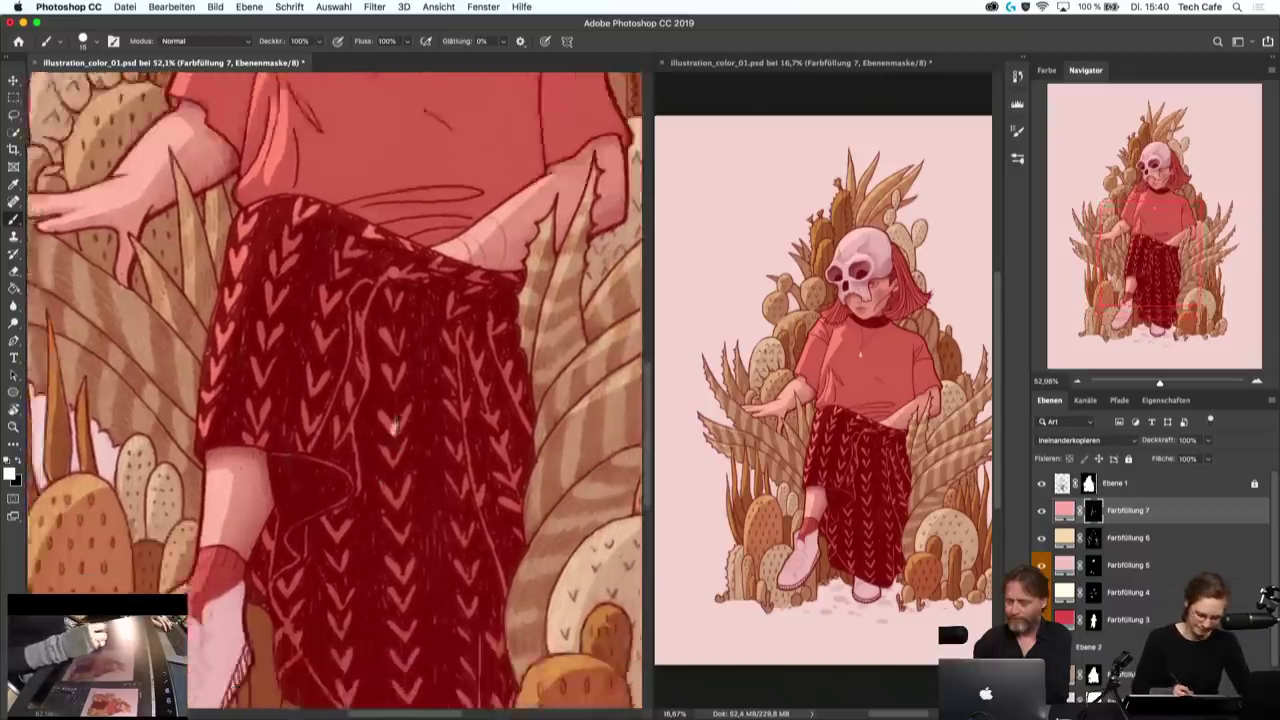
scroll(396, 425, "down", 5)
scroll(396, 425, "left", 2)
scroll(370, 440, "down", 1)
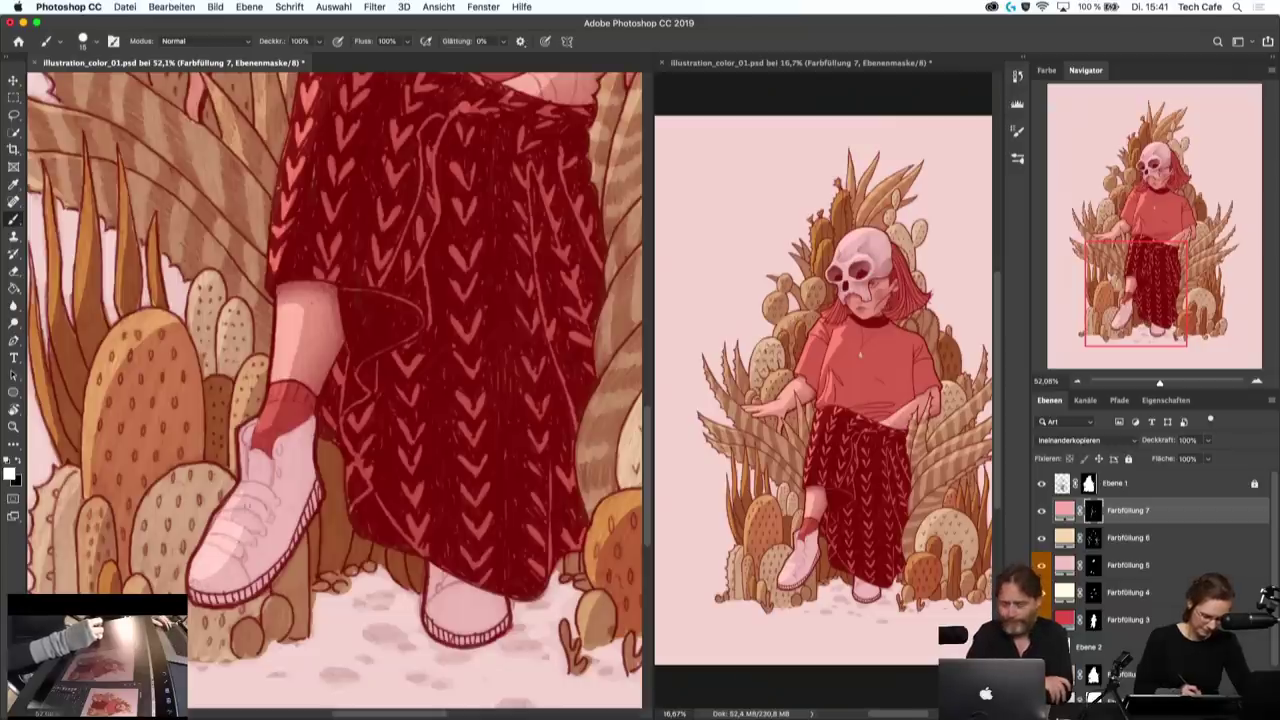
mouse_move(231, 531)
left_mouse_down()
mouse_move(251, 498)
mouse_move(246, 425)
left_mouse_up()
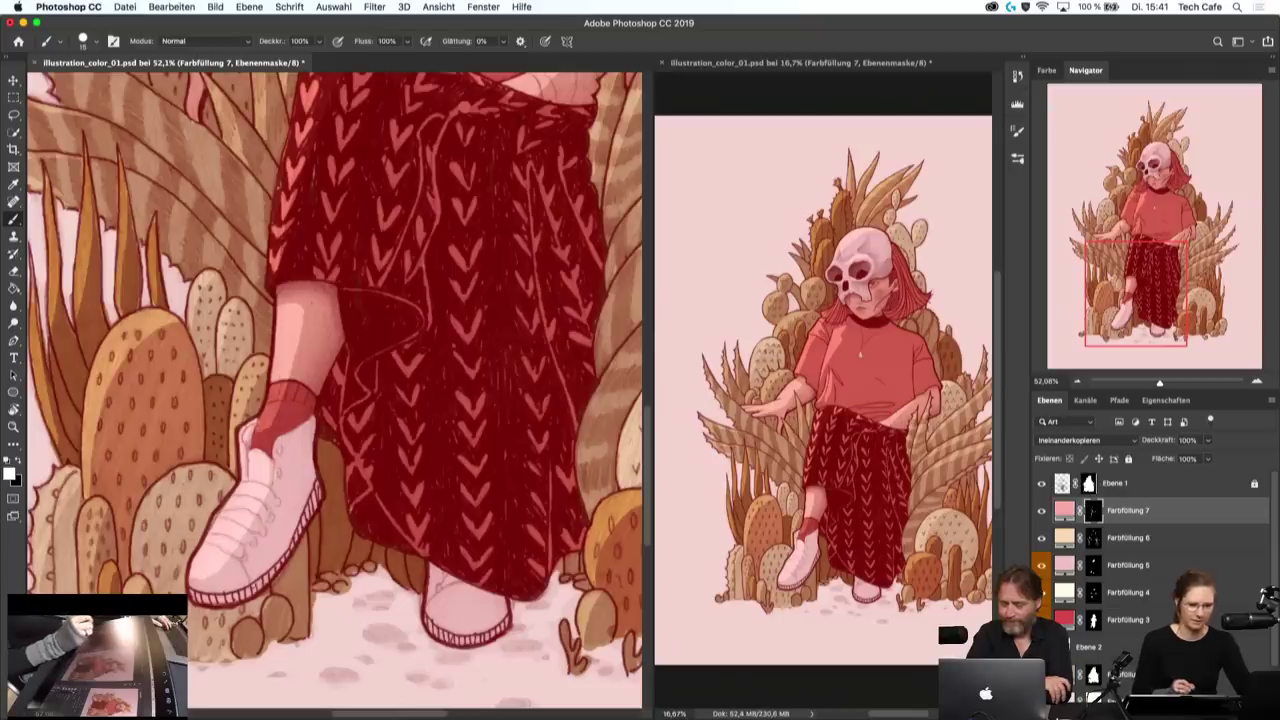
- Extend the pink highlight along the front shoe's left edge
scroll(386, 423, "up", 3)
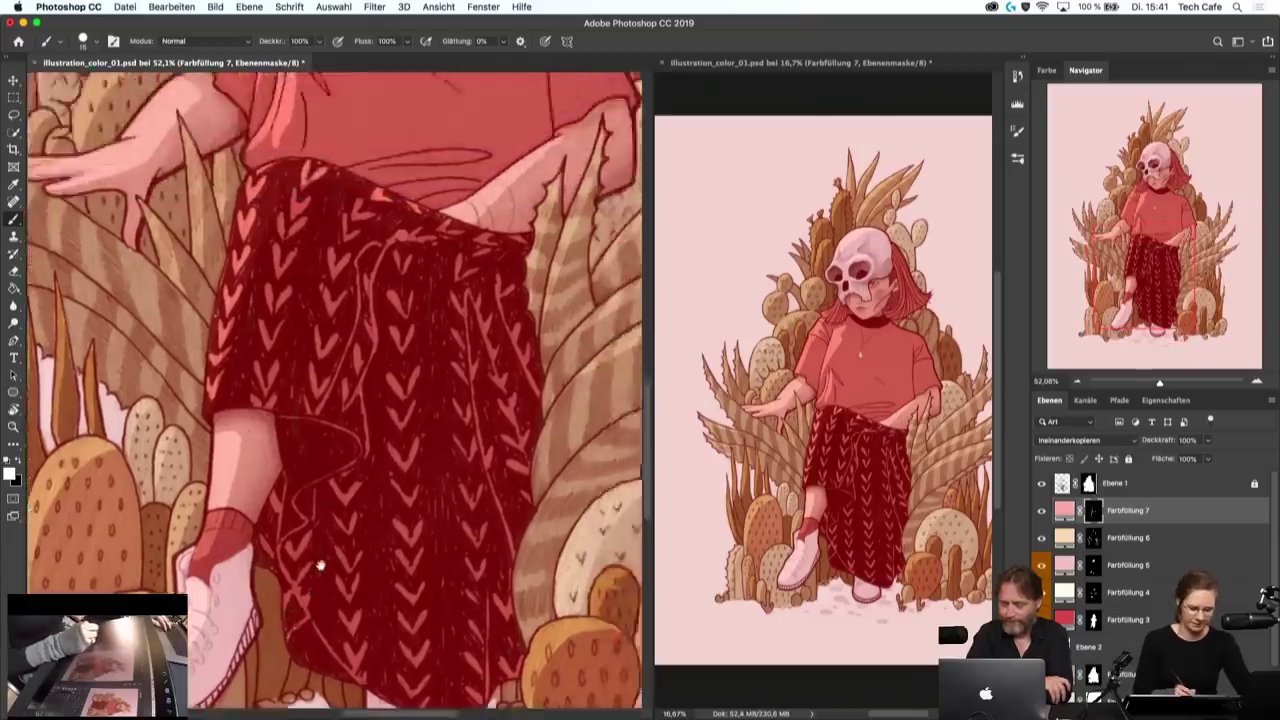
scroll(320, 563, "up", 3)
scroll(337, 571, "up", 3)
scroll(327, 495, "up", 2)
scroll(327, 495, "up", 1)
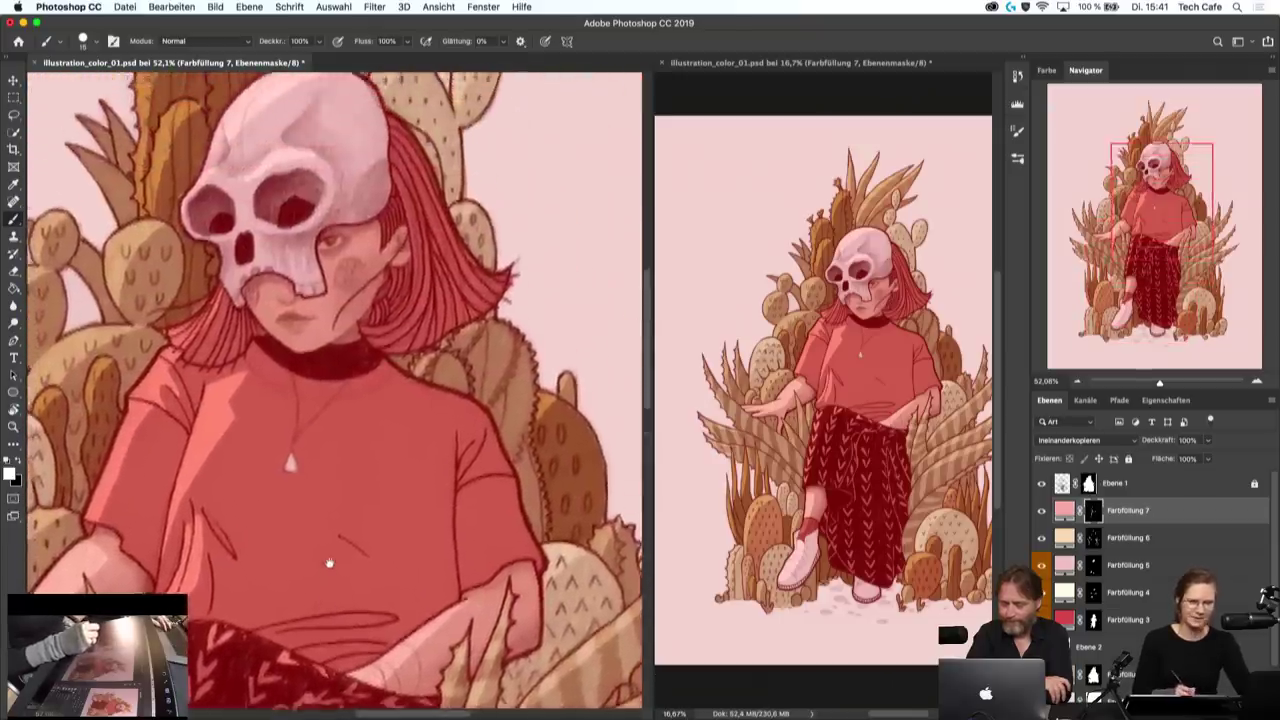
scroll(327, 500, "down", 2)
scroll(327, 510, "down", 3)
scroll(327, 512, "left", 2)
scroll(327, 512, "down", 5)
scroll(320, 500, "down", 2)
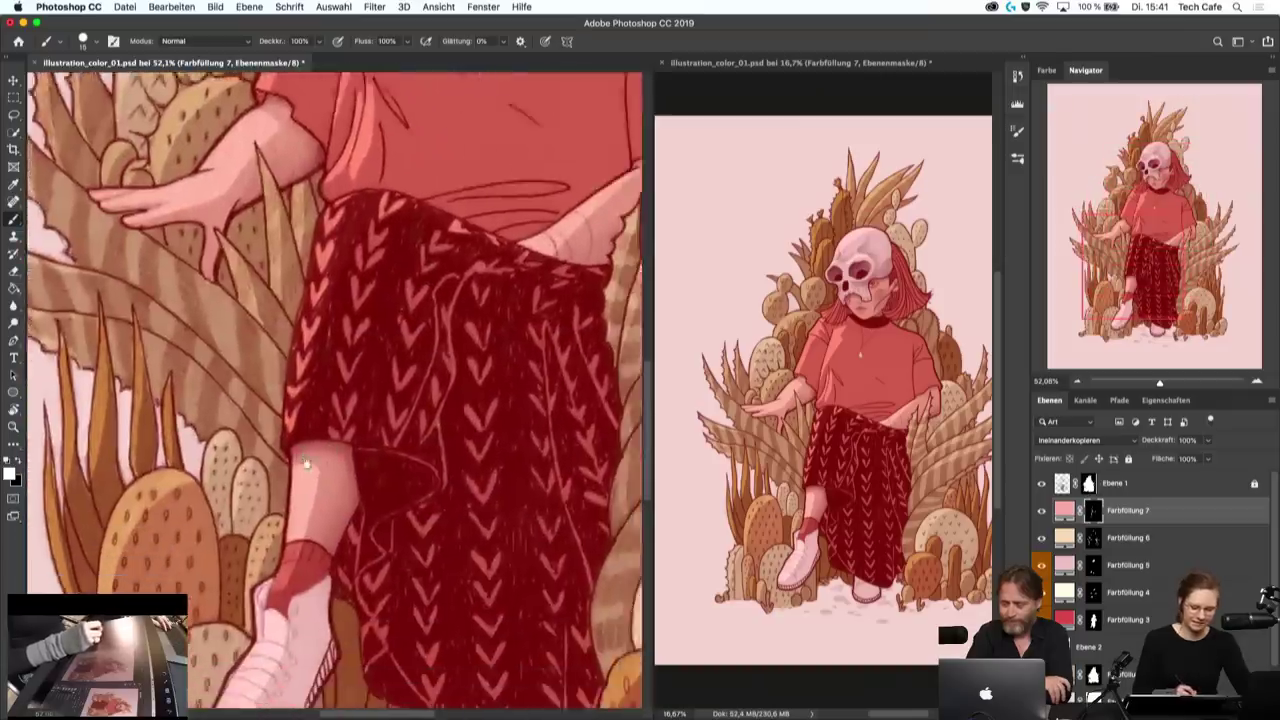
scroll(310, 490, "down", 2)
scroll(302, 478, "right", 1)
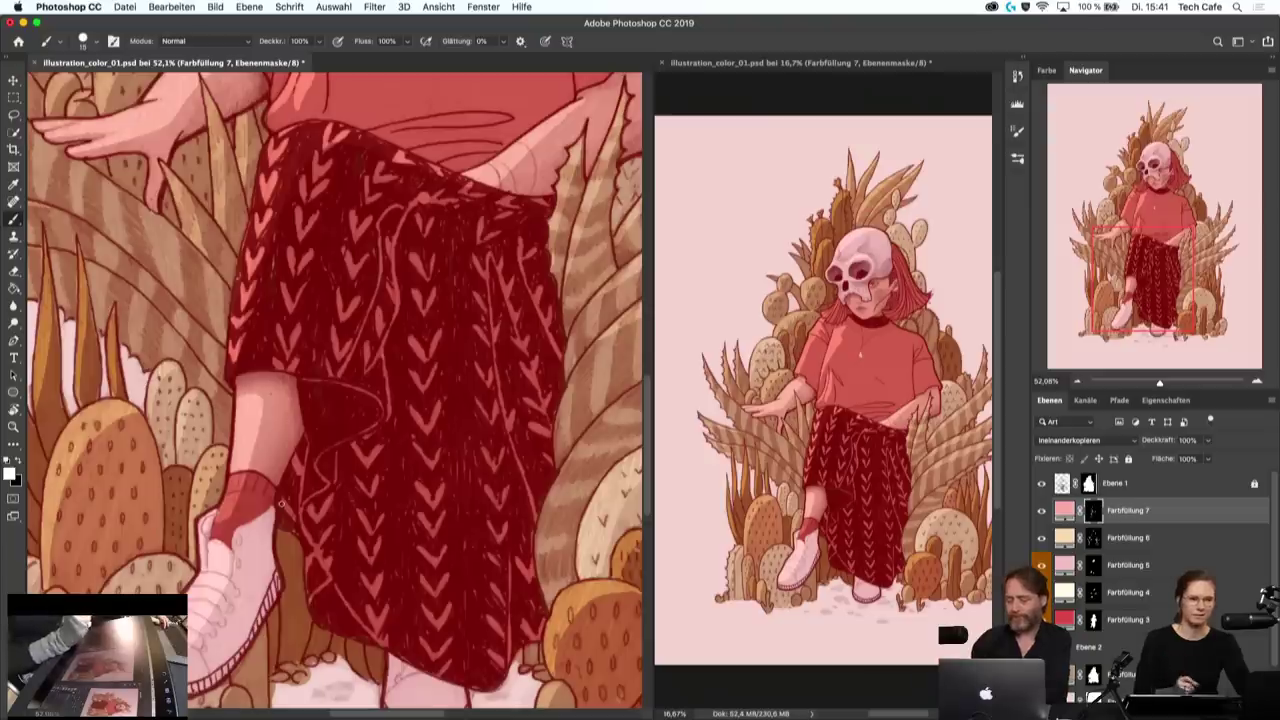
scroll(380, 434, "down", 2)
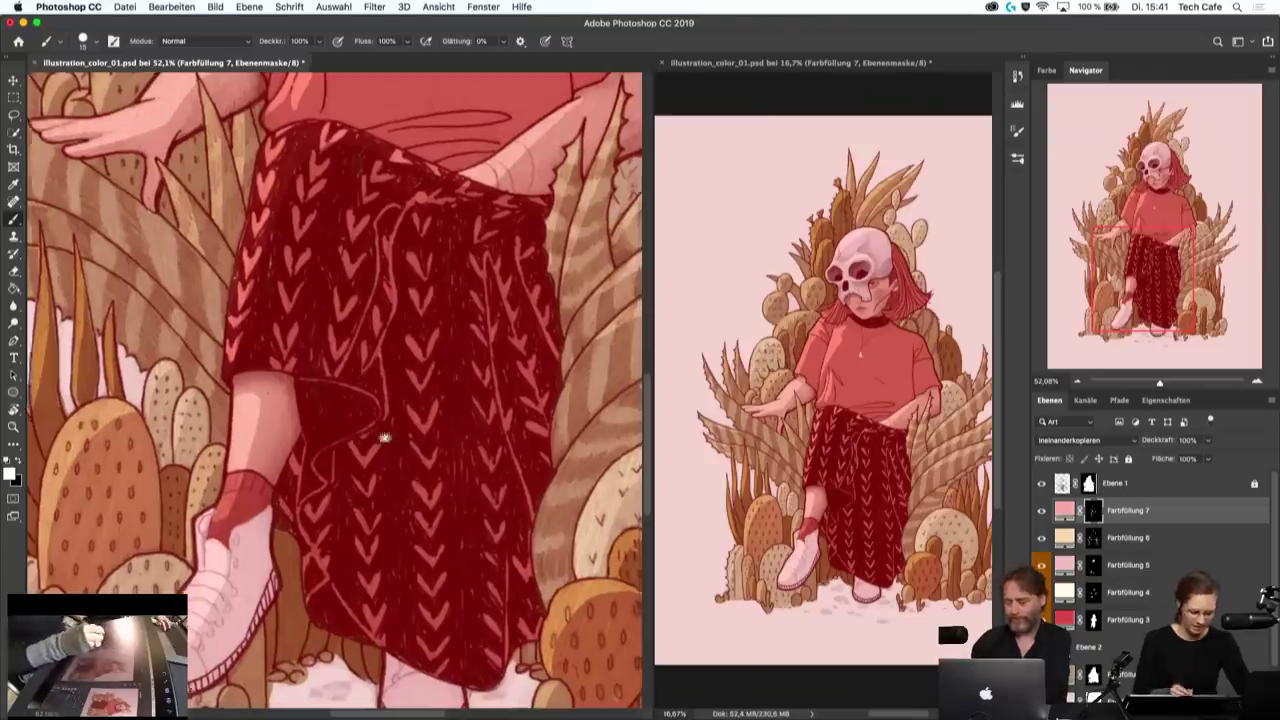
scroll(409, 491, "right", 3)
scroll(399, 453, "down", 1)
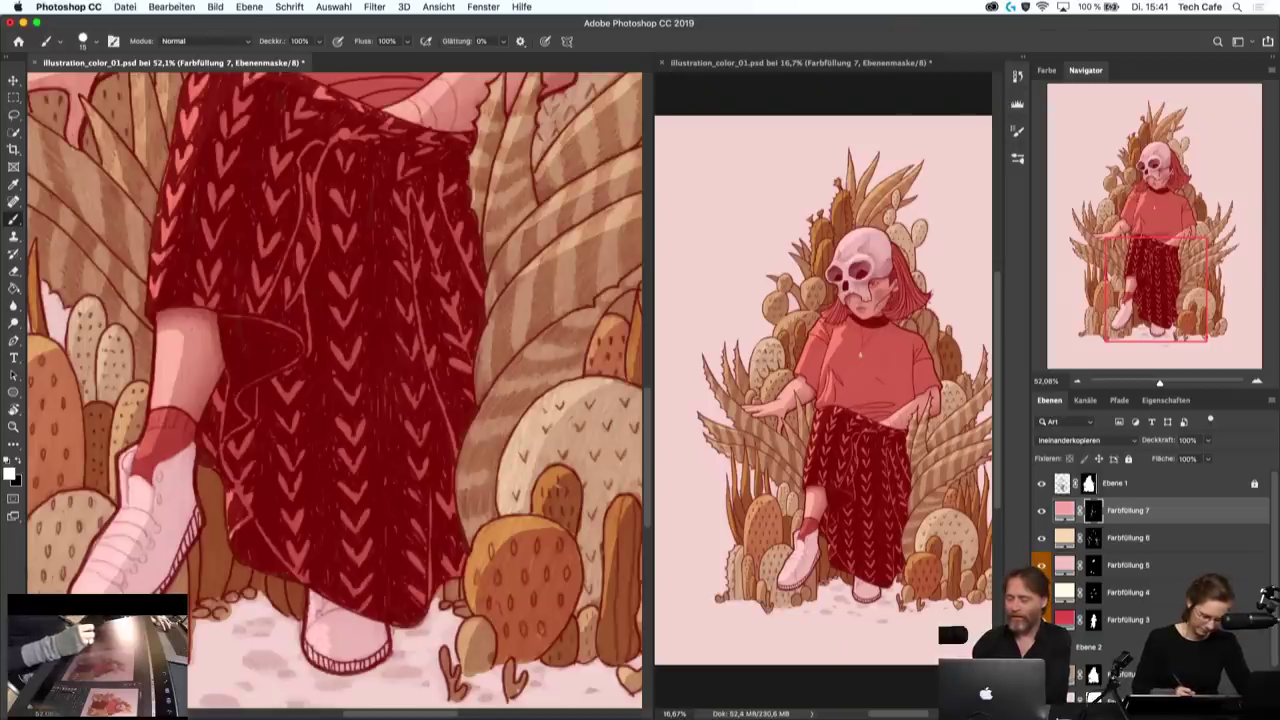
left_click_drag(318, 612, 332, 636)
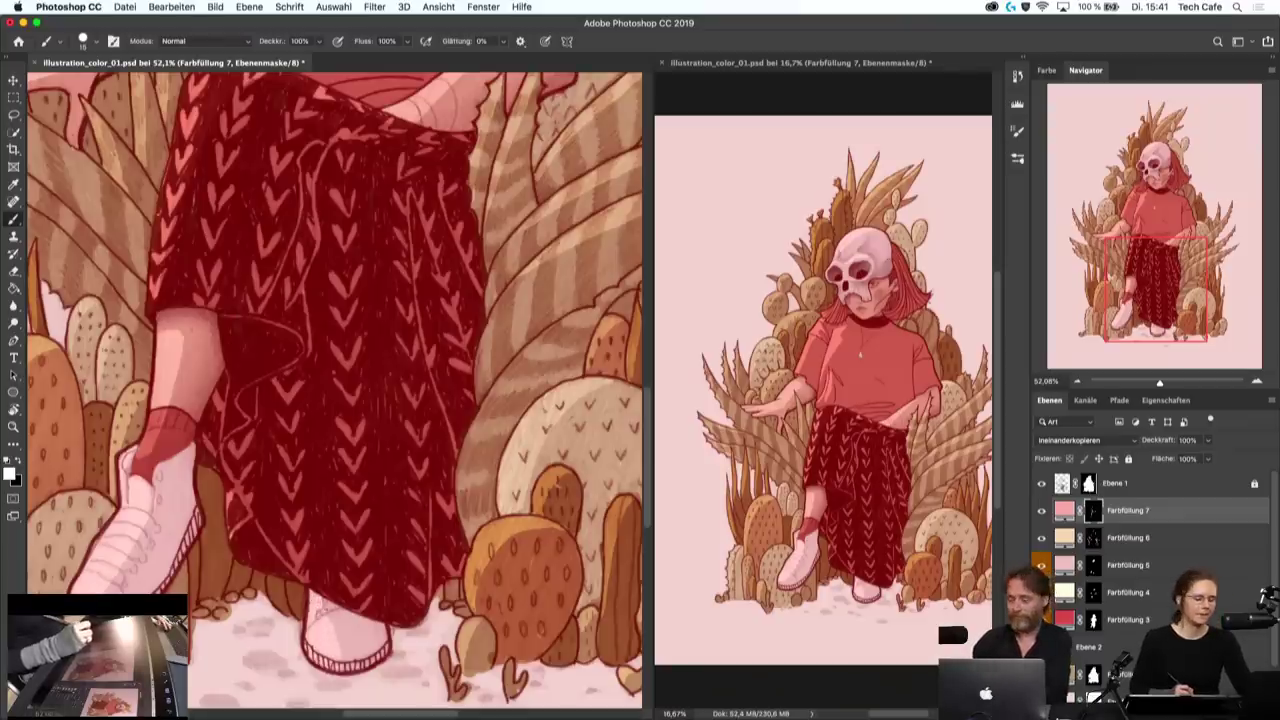
scroll(350, 540, "up", 1)
scroll(343, 520, "up", 2)
scroll(350, 560, "up", 2)
scroll(361, 615, "up", 2)
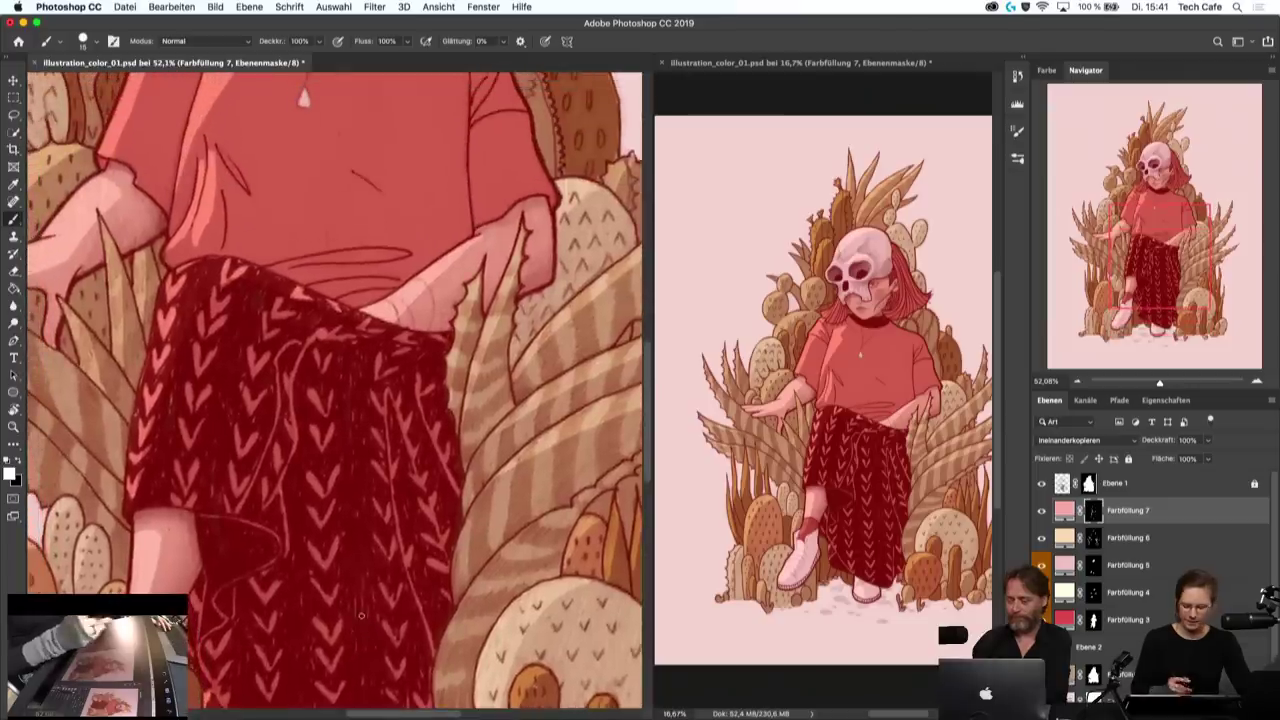
scroll(361, 615, "down", 2)
scroll(372, 342, "down", 3)
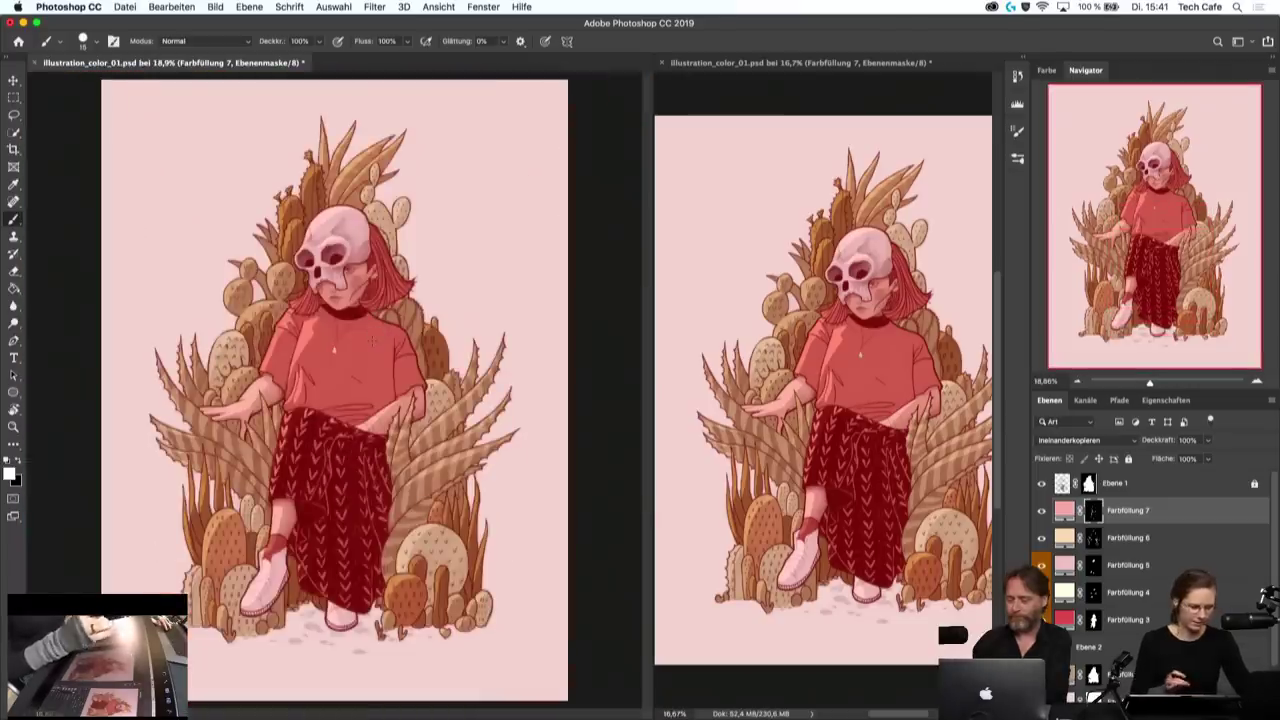
- Zoom in closely on the girl's upper body
scroll(222, 686, "up", 1)
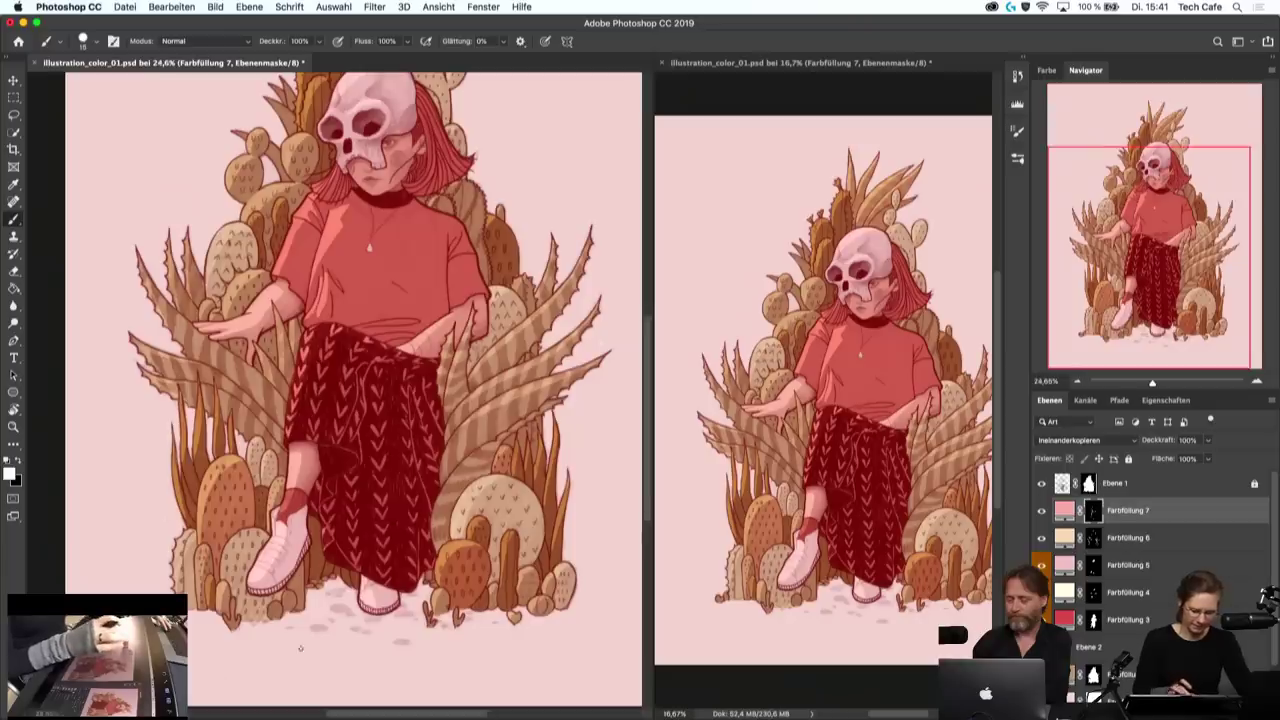
scroll(298, 600, "up", 1)
scroll(298, 600, "up", 1)
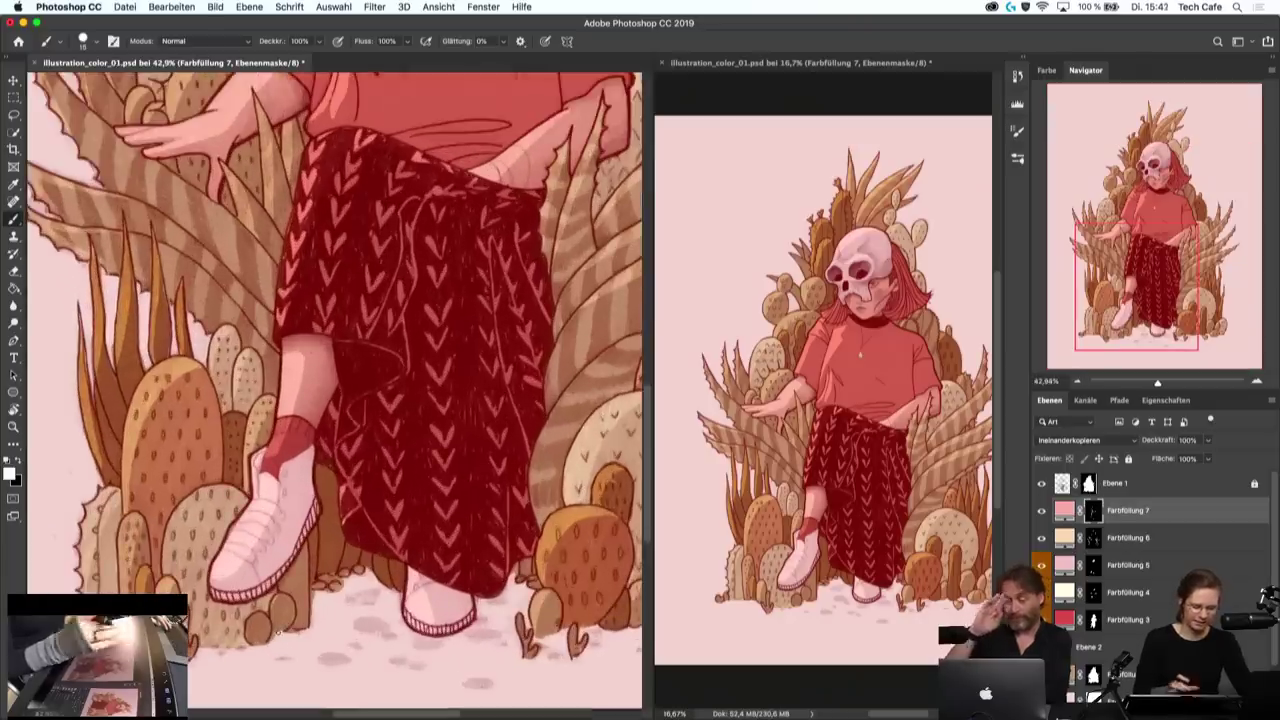
scroll(555, 370, "up", 1)
scroll(555, 370, "up", 3)
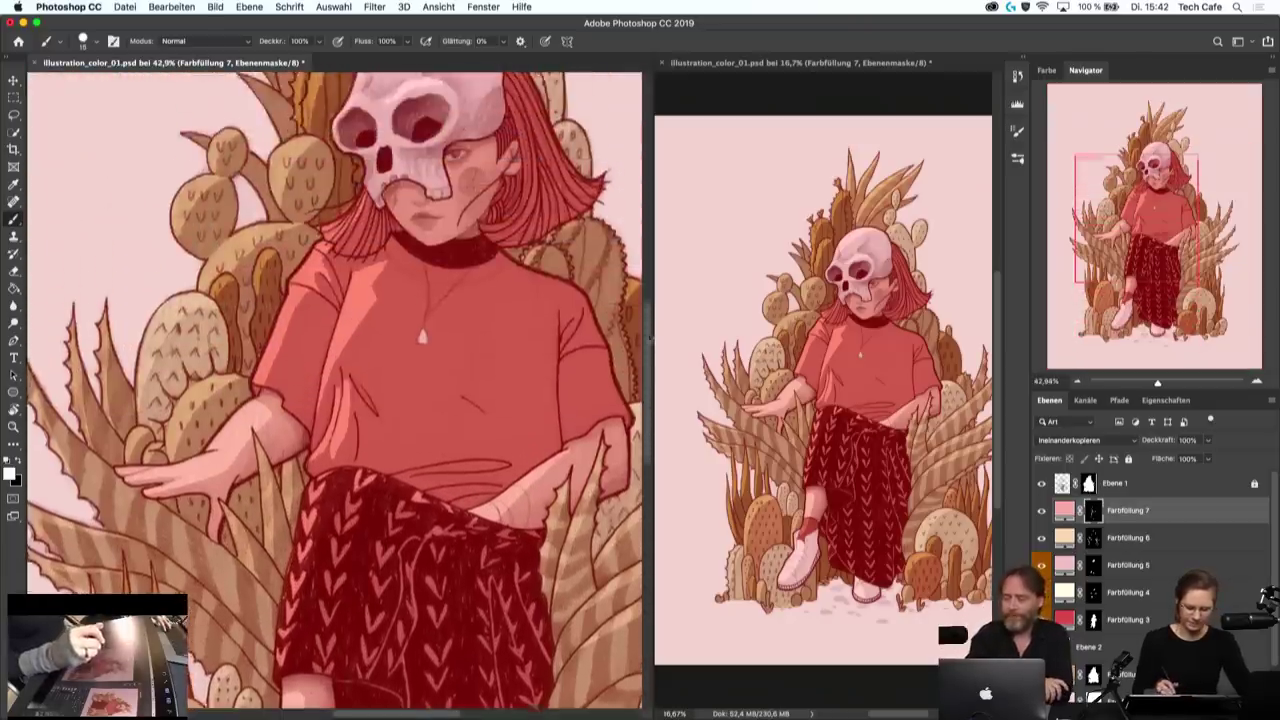
scroll(555, 370, "up", 1)
scroll(555, 370, "right", 1)
scroll(530, 430, "up", 2)
scroll(508, 490, "up", 2)
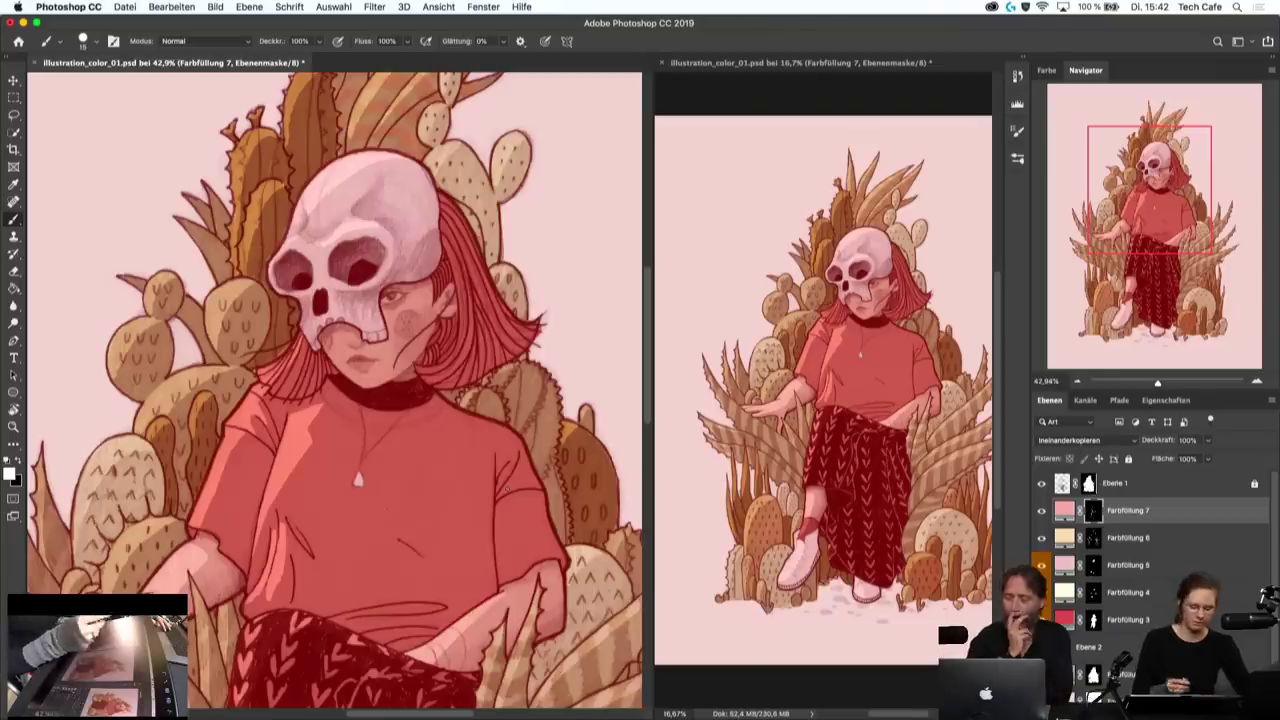
scroll(404, 350, "down", 3)
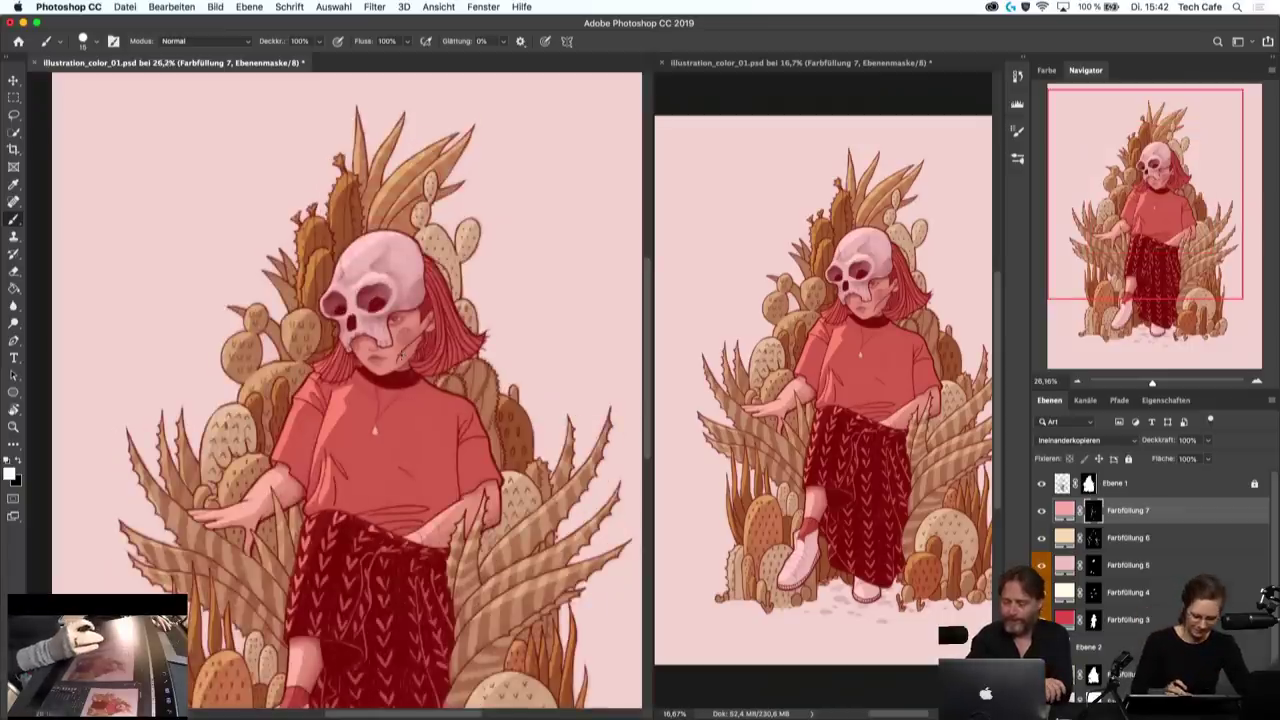
scroll(447, 497, "up", 2)
scroll(447, 497, "up", 5)
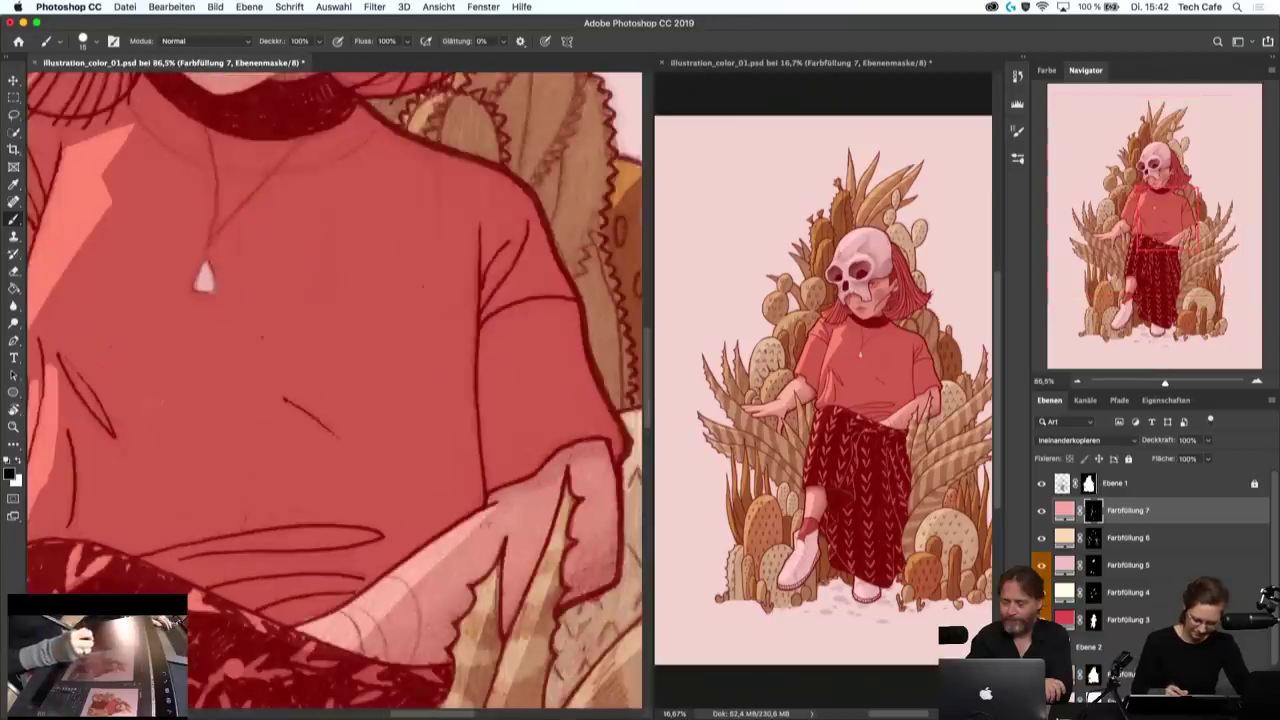
- Pan the close-up from the lower shirt up to the skull mask and face
left_click_drag(499, 610, 340, 430)
scroll(331, 419, "down", 7)
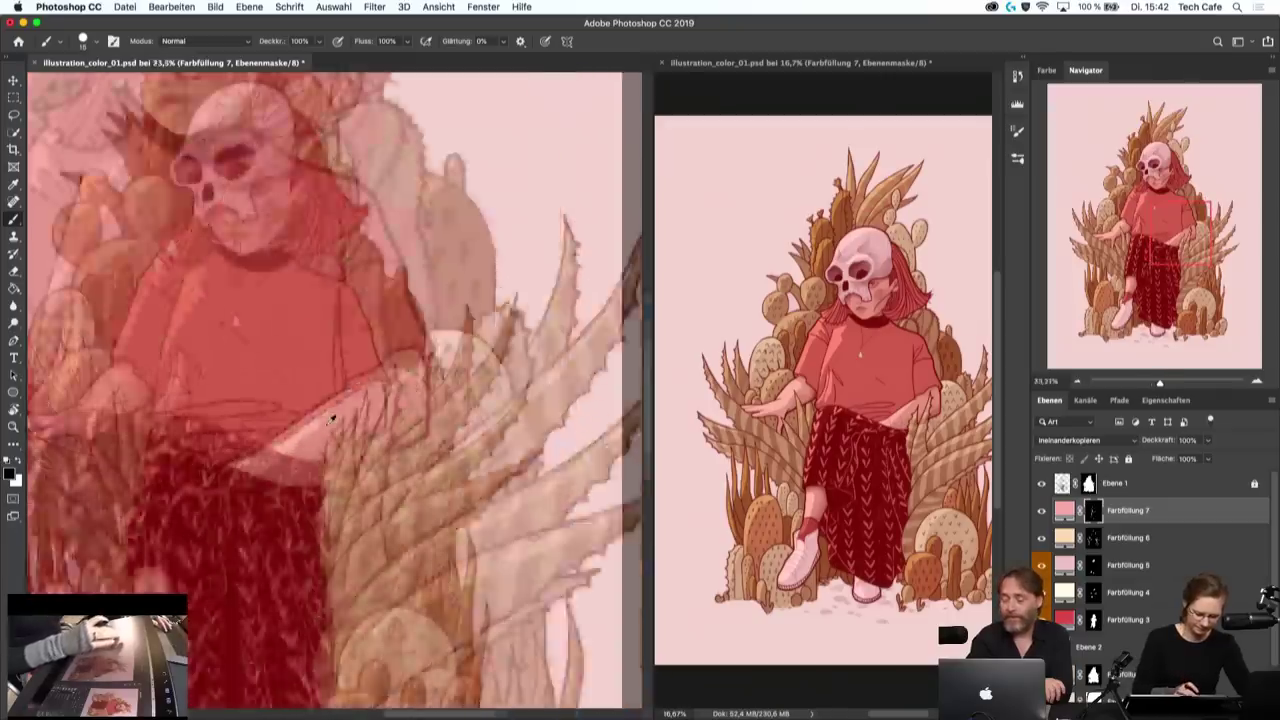
scroll(258, 445, "up", 3)
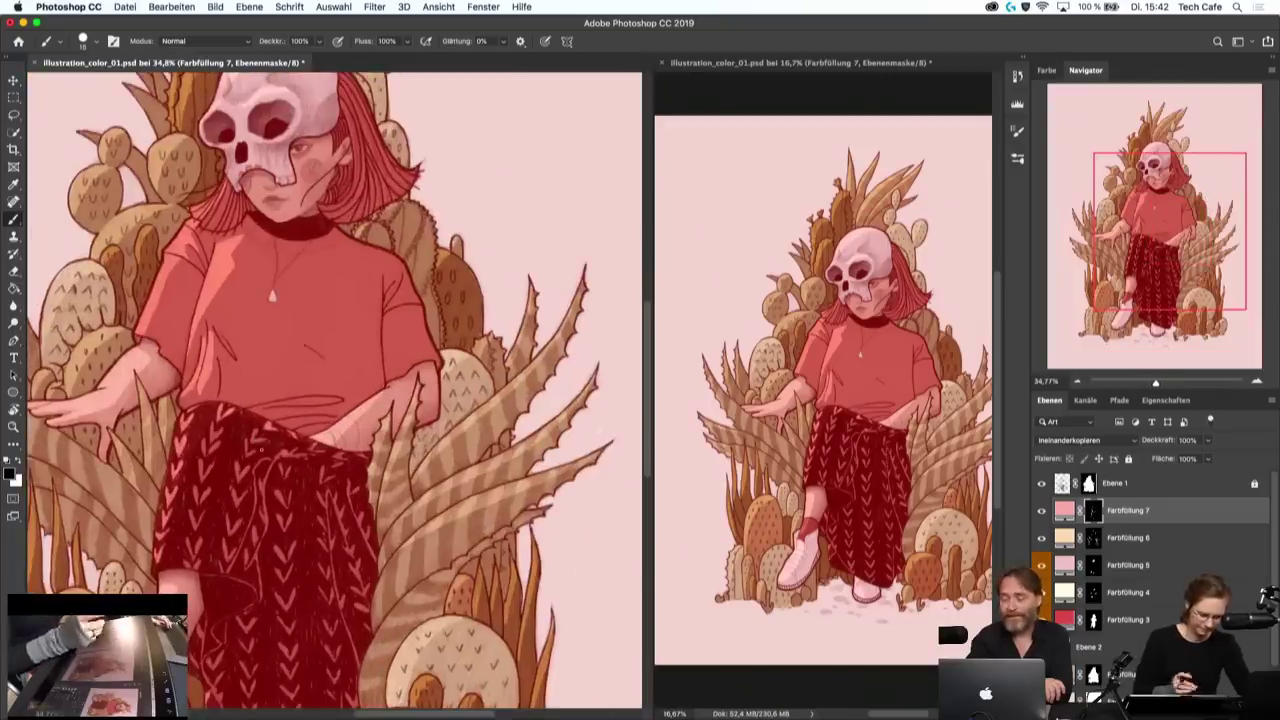
scroll(258, 445, "up", 1)
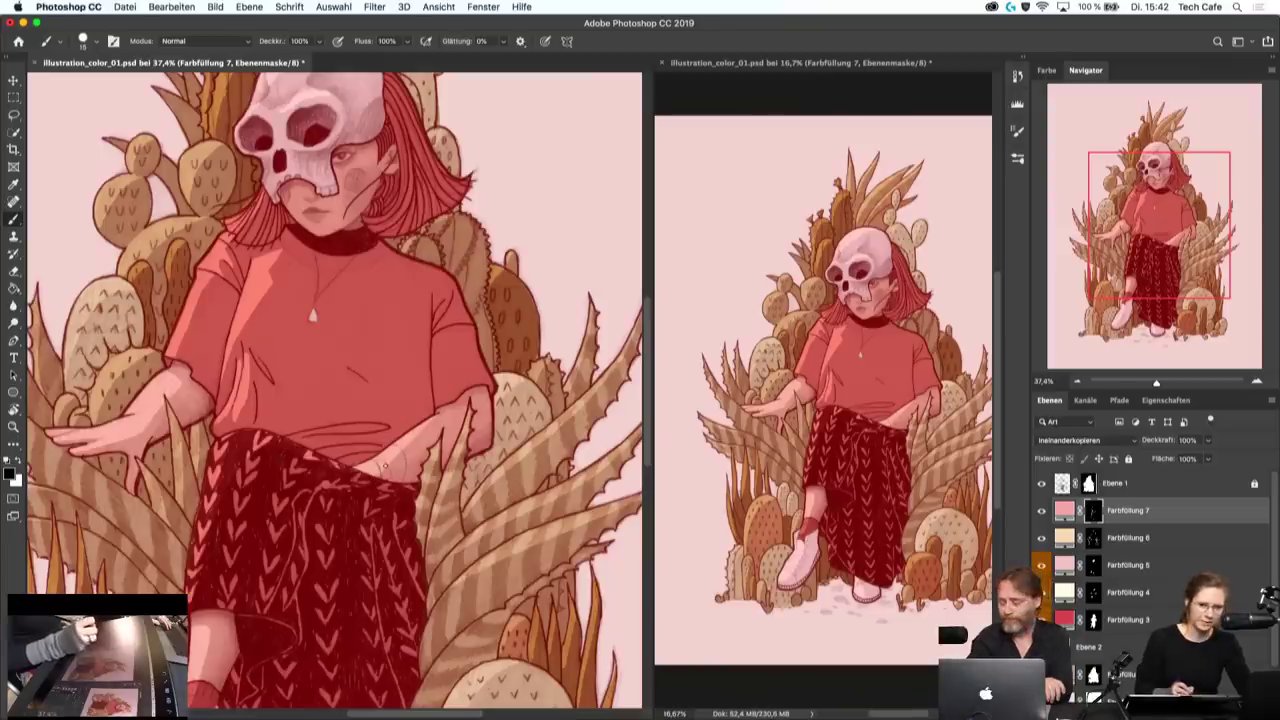
scroll(388, 200, "up", 5)
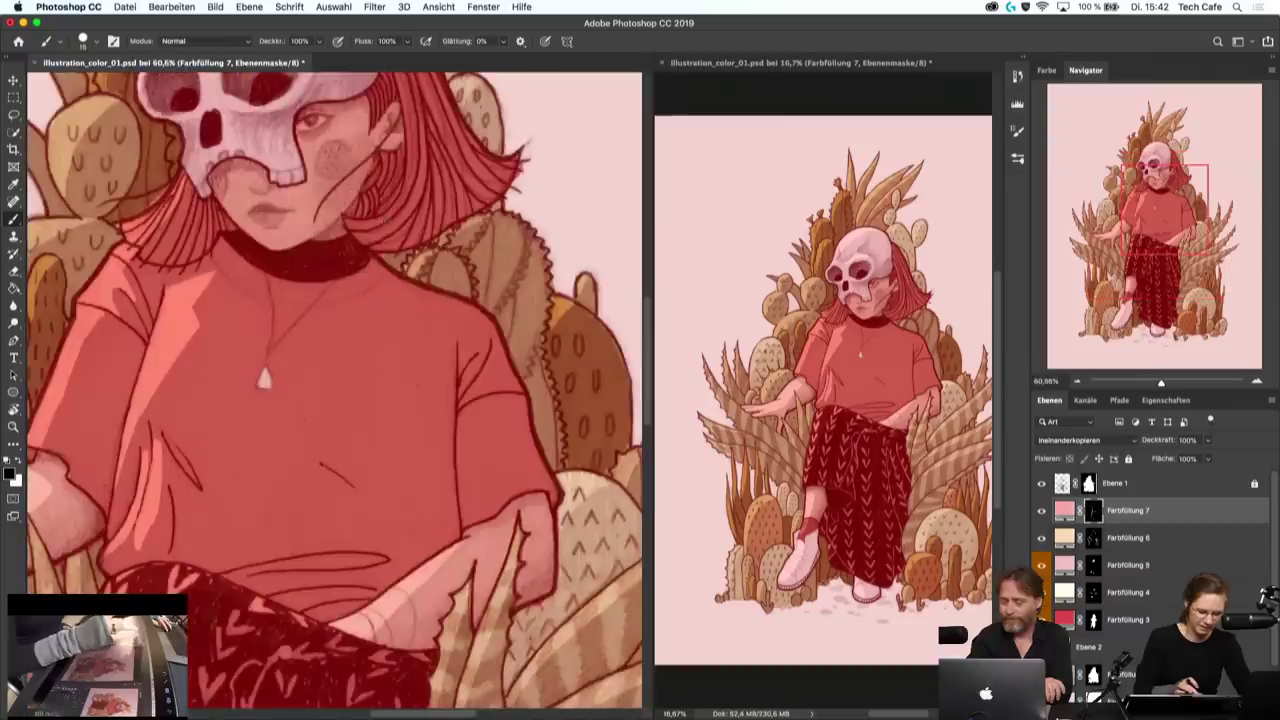
left_click_drag(350, 318, 403, 563)
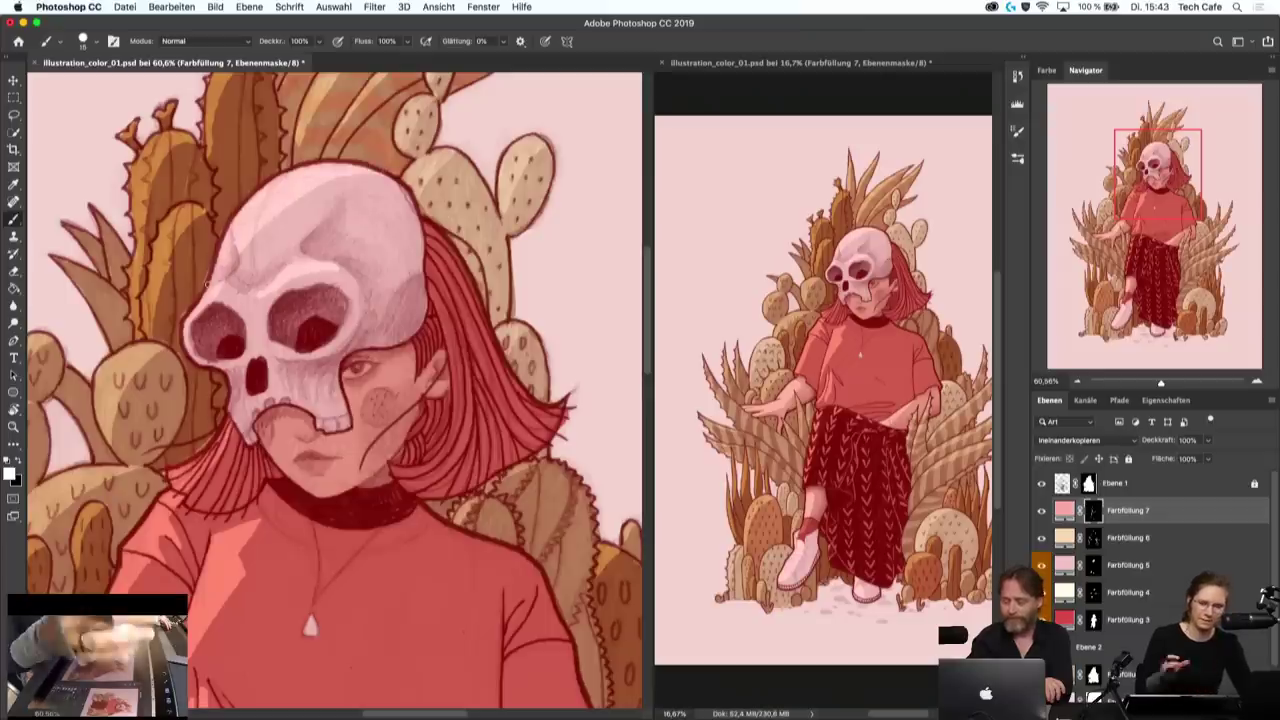
- With white foreground, dab pink highlight on the cactus leaf tip, undoing one stray stroke
scroll(354, 365, "down", 5)
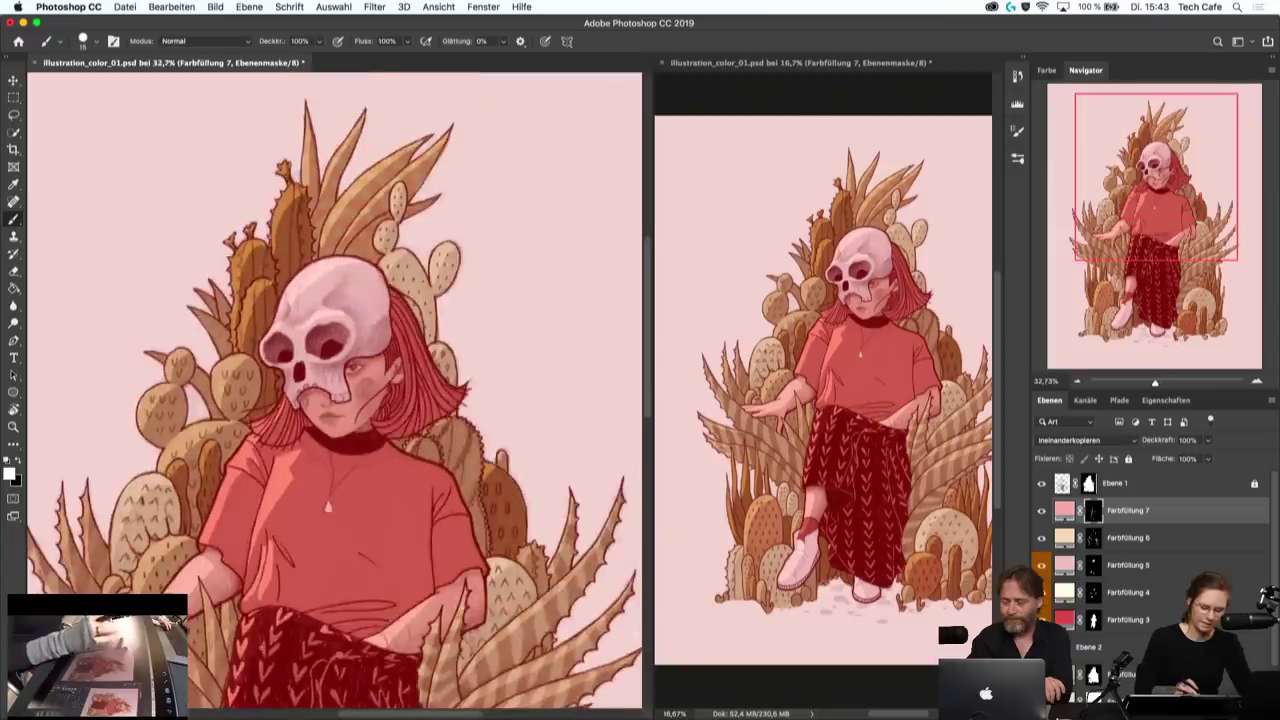
scroll(300, 340, "up", 5)
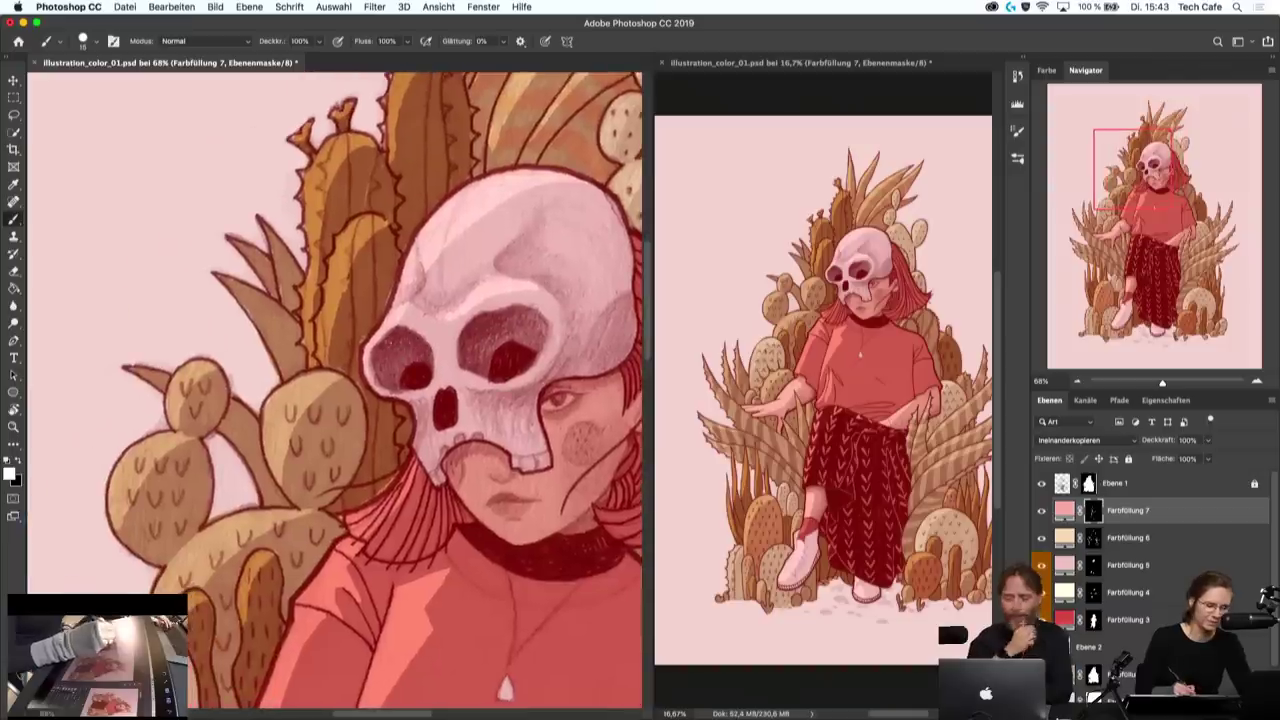
key("x")
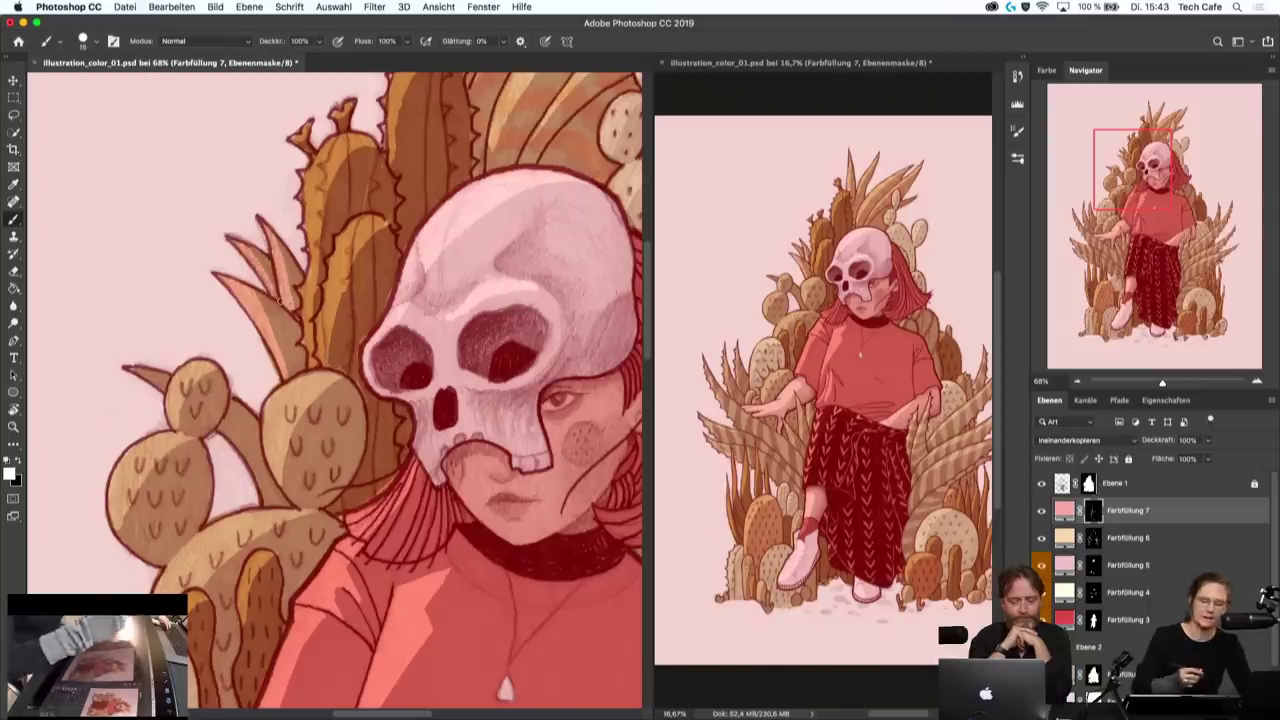
left_click_drag(298, 323, 135, 366)
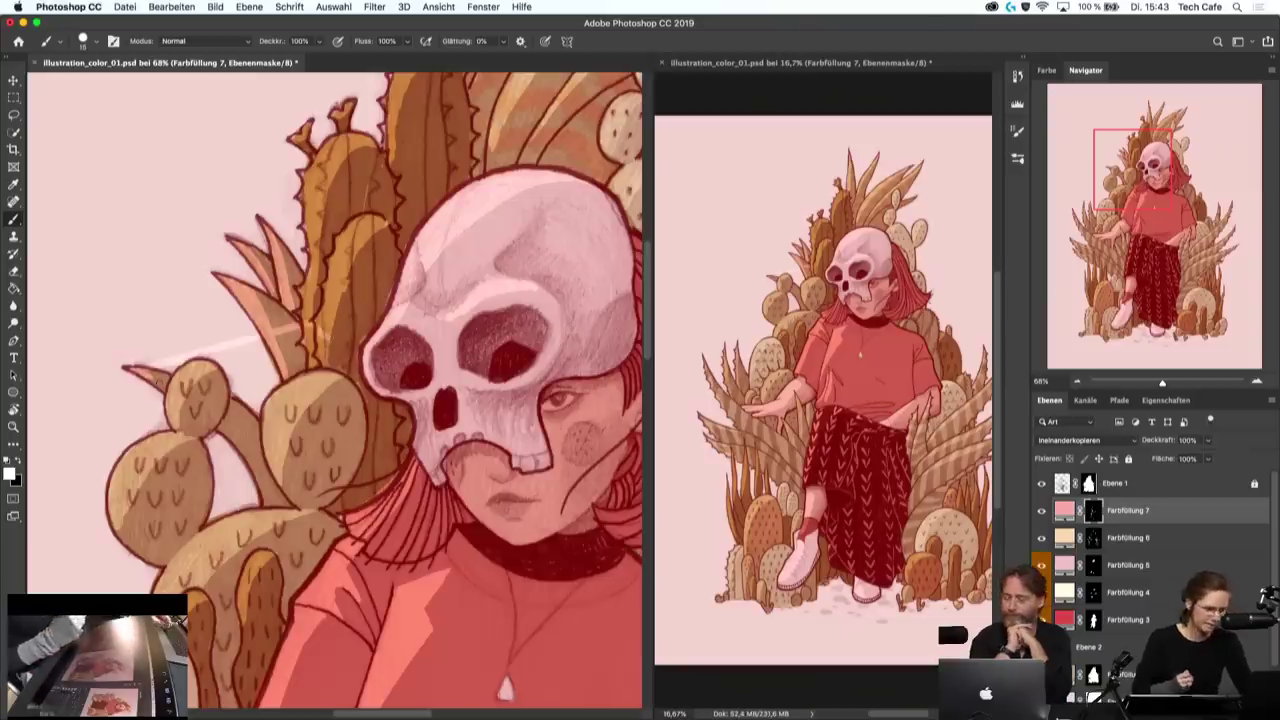
key("super+z")
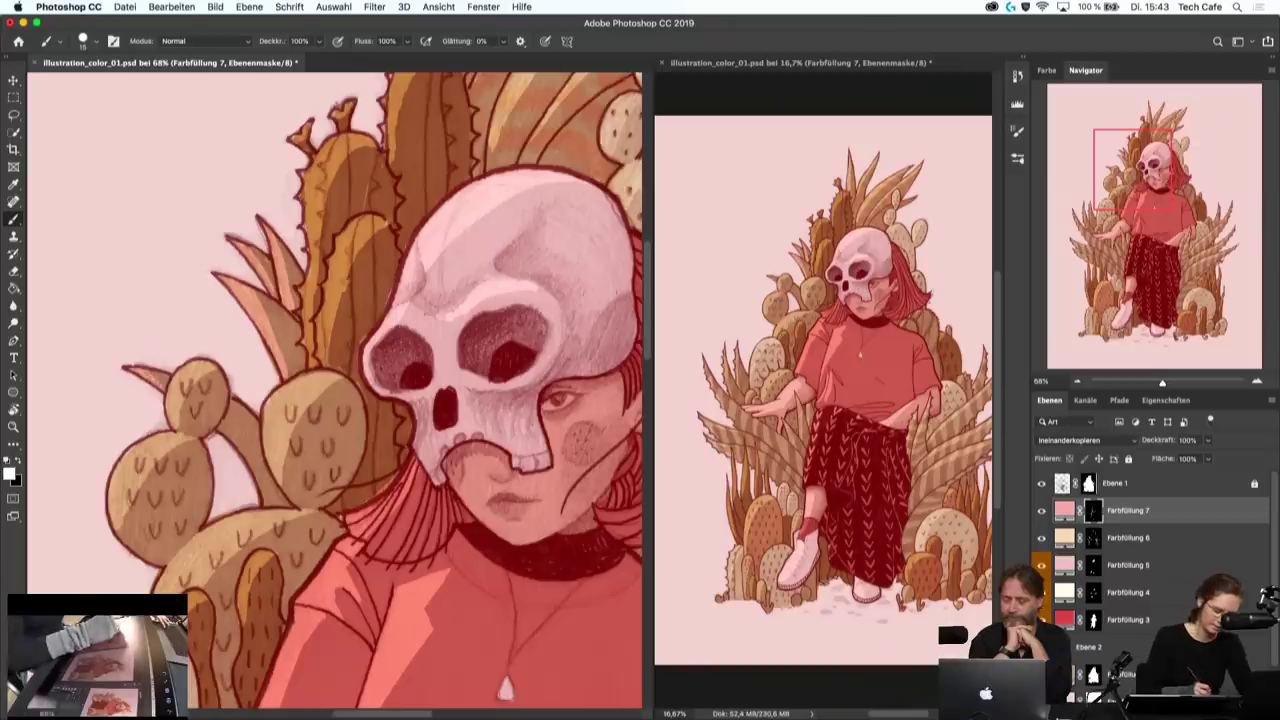
left_click_drag(160, 380, 148, 372)
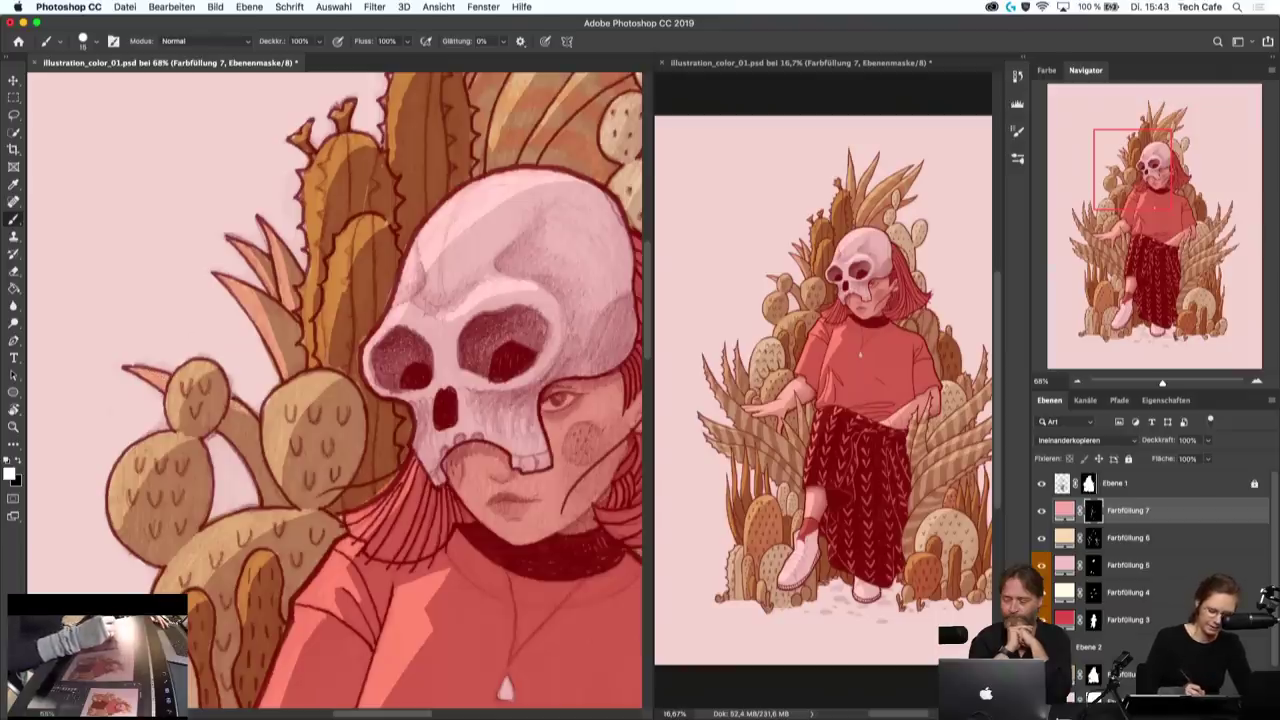
scroll(365, 393, "down", 5)
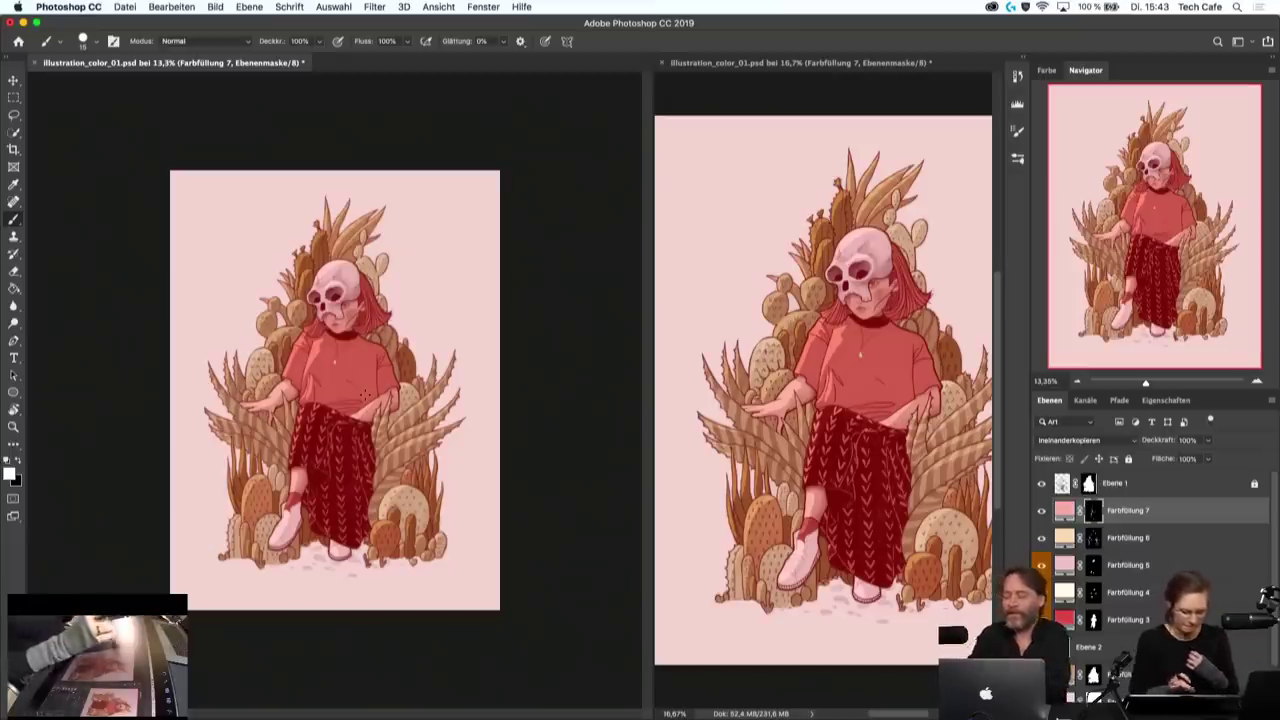
- Add a solid colour fill layer above Ebene 1 with a dark fill colour
scroll(365, 395, "up", 2)
scroll(348, 370, "up", 1)
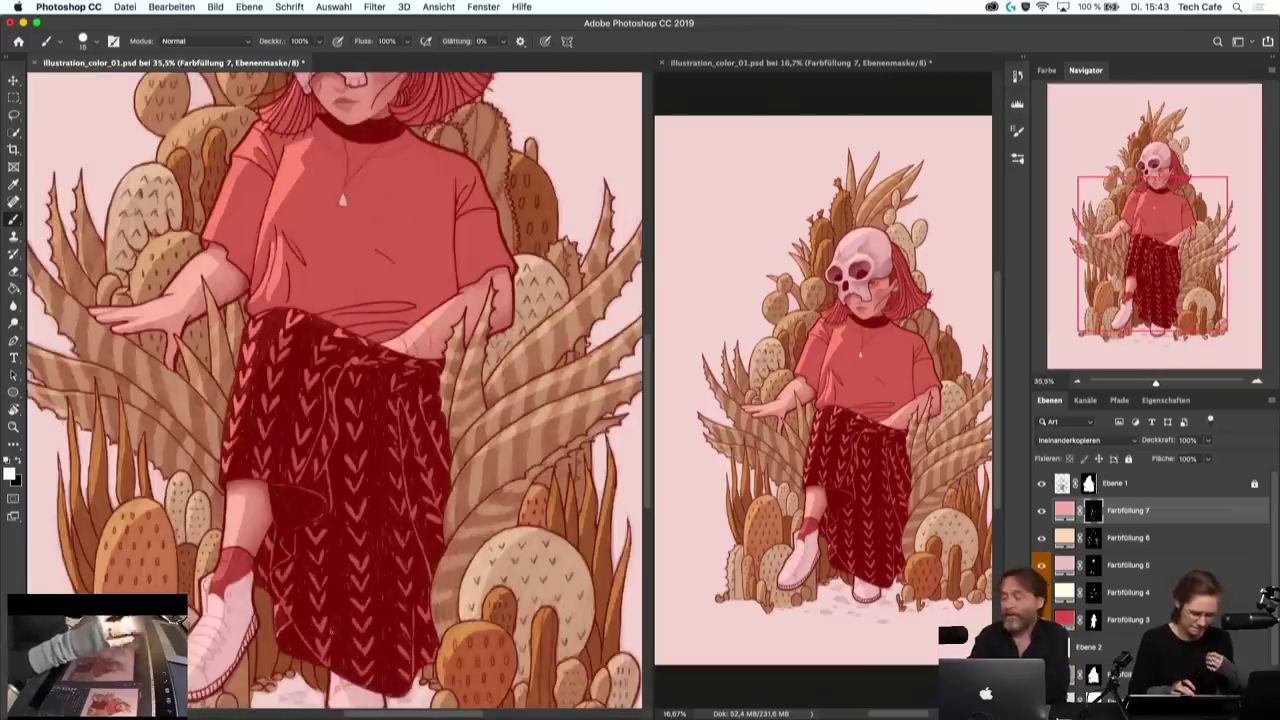
scroll(348, 370, "up", 3)
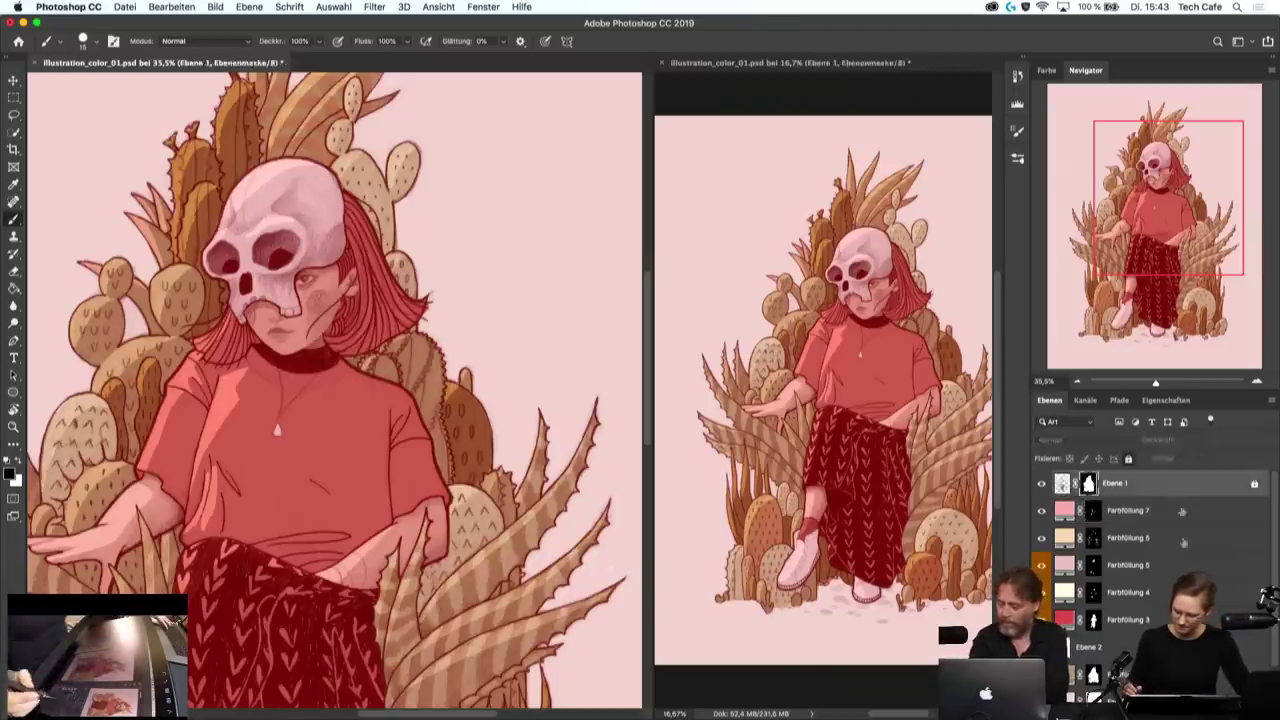
left_click(1092, 484)
left_click(1175, 708)
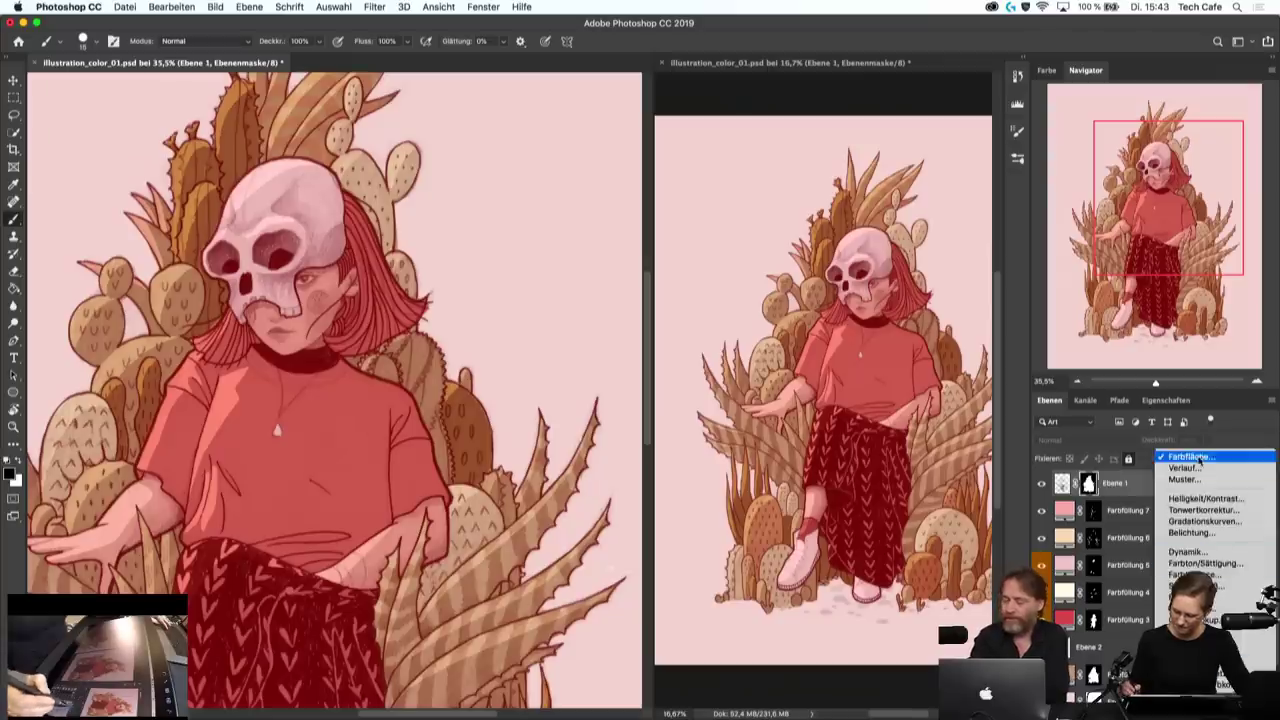
left_click(1200, 450)
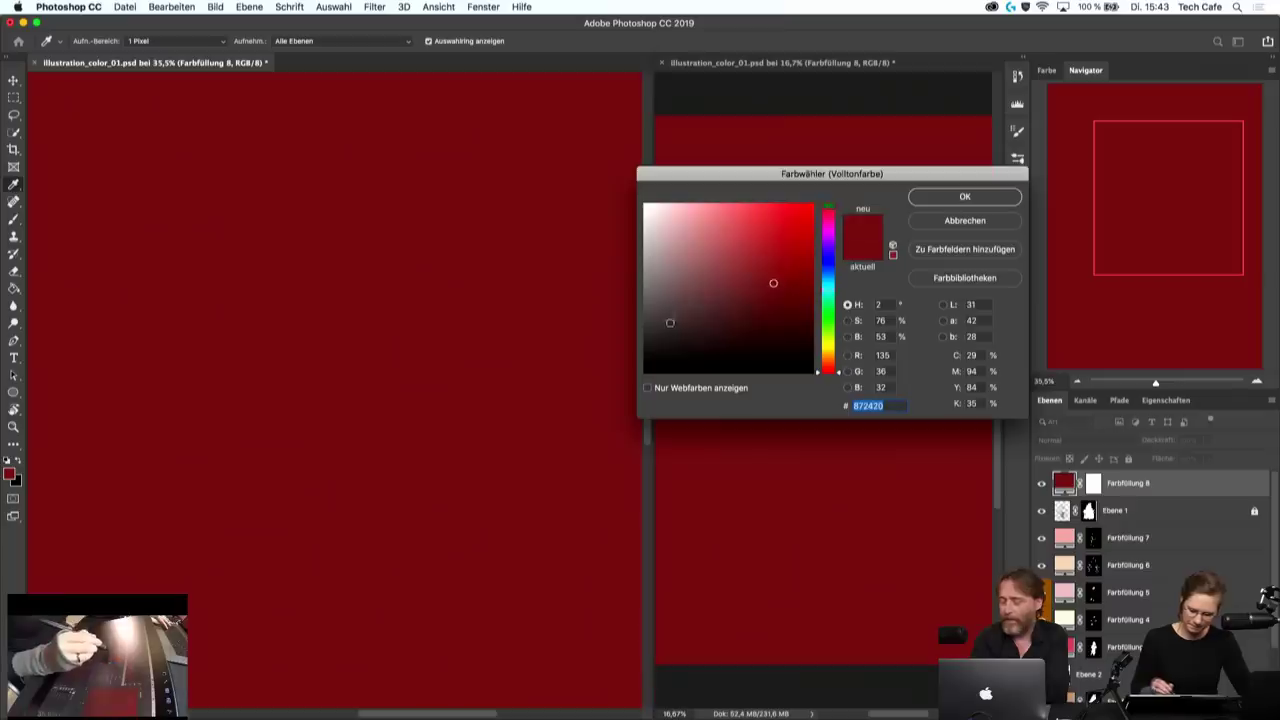
left_click(692, 322)
left_click(945, 197)
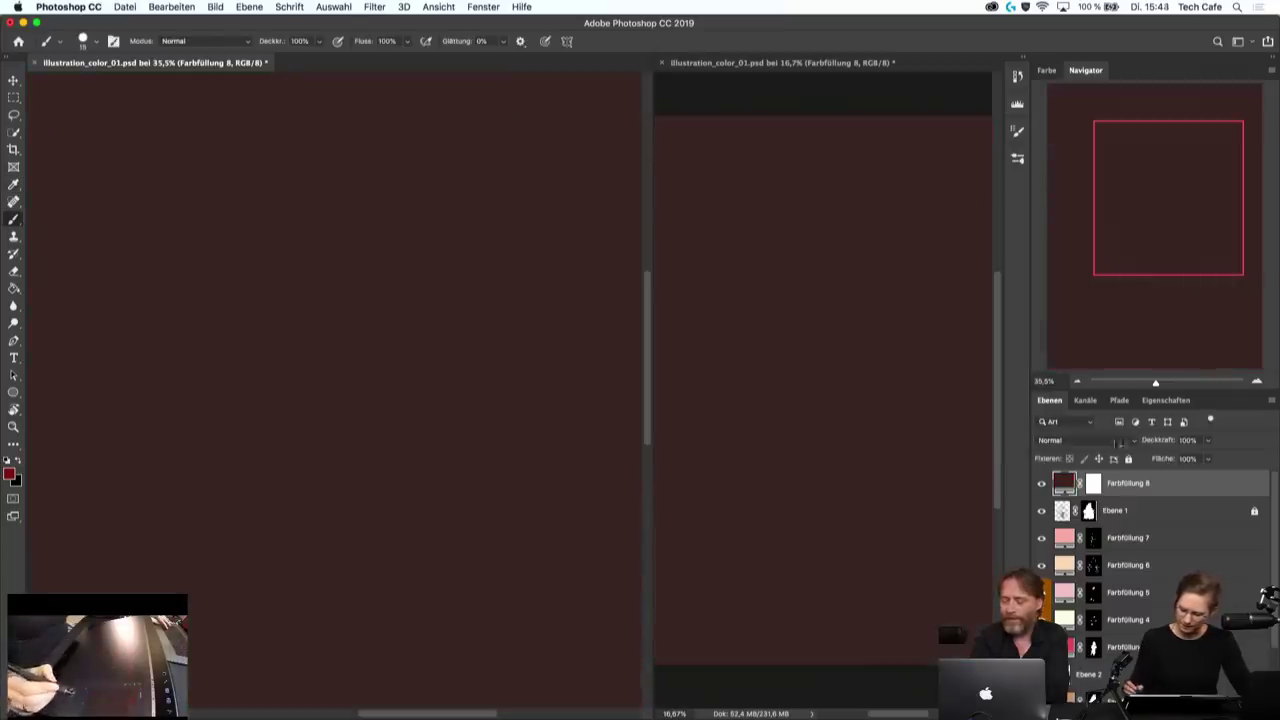
- Set the fill to Multiplizieren at 25%, recolour it purple, and invert its mask to black
left_click(1060, 440)
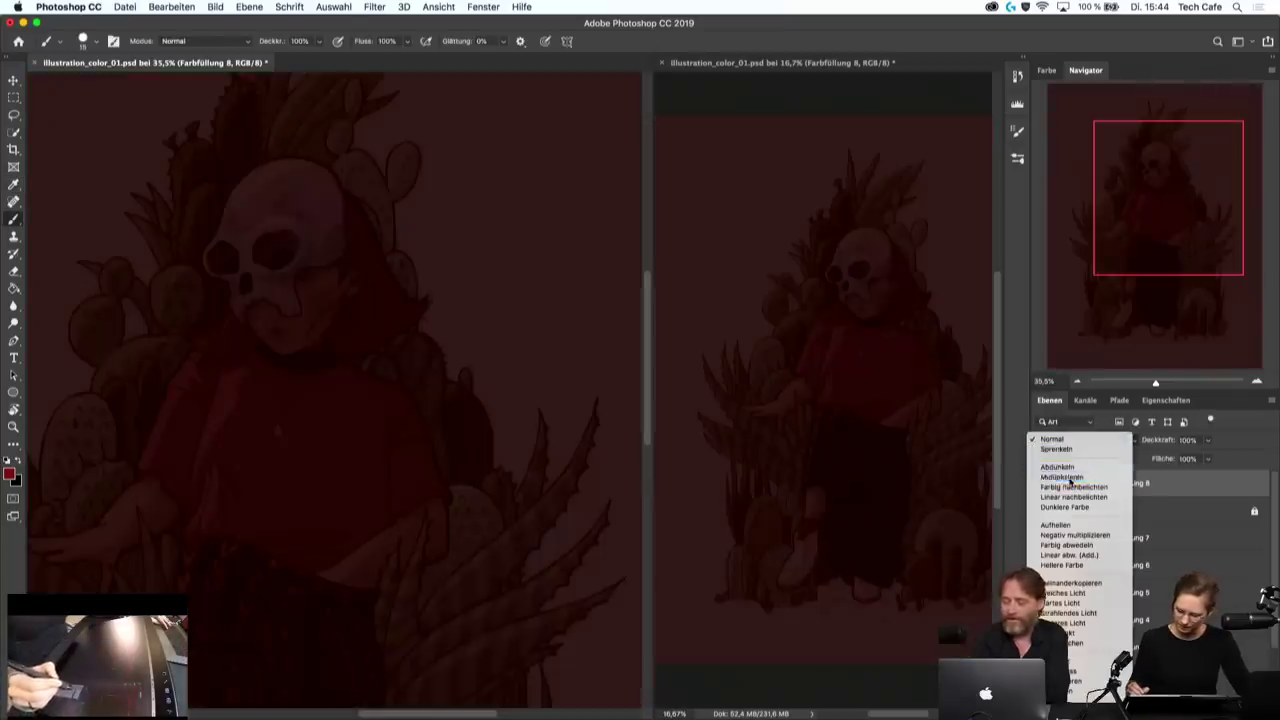
left_click(1062, 478)
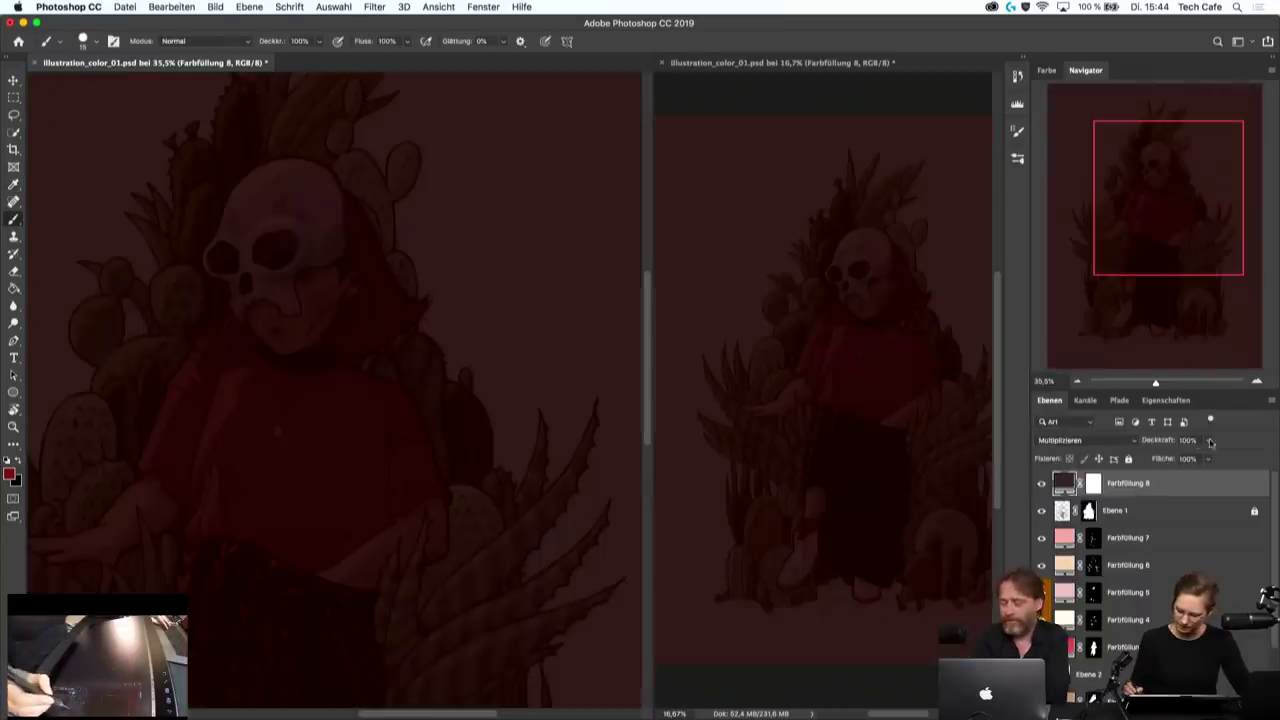
left_click(1207, 440)
left_click_drag(1208, 457, 1153, 459)
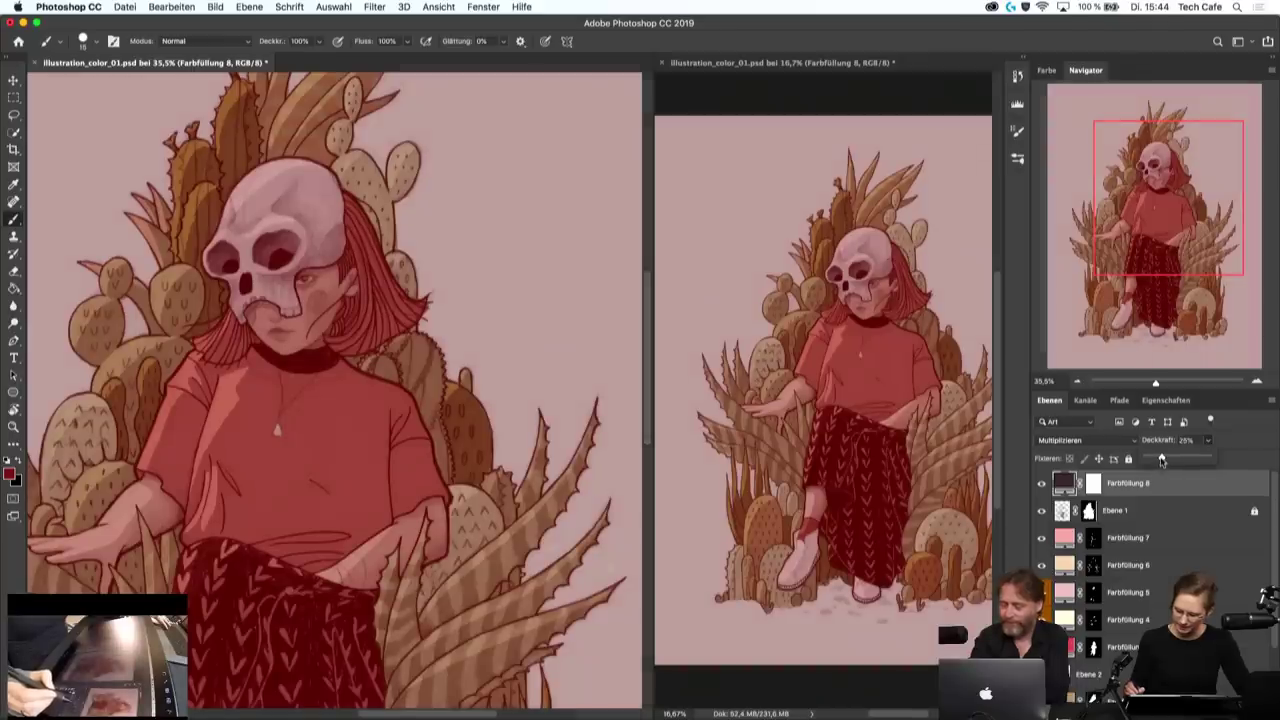
left_click(1066, 482)
double_click(1066, 482)
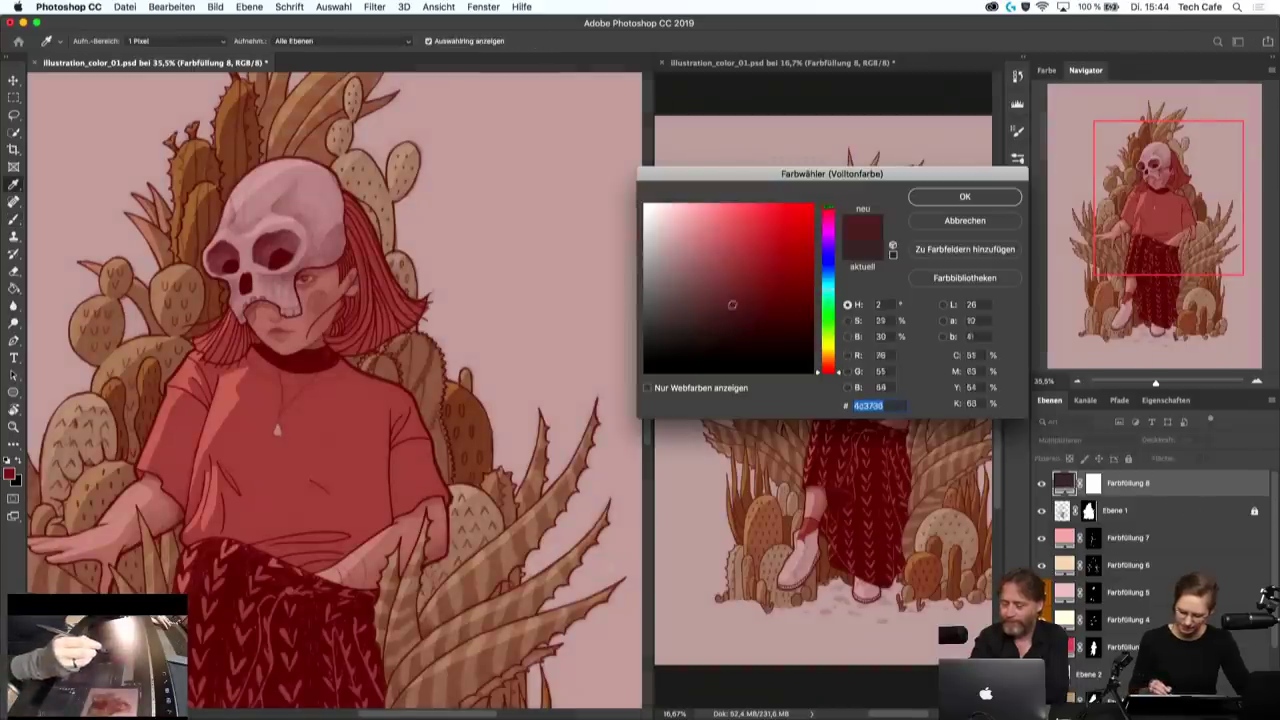
left_click(942, 196)
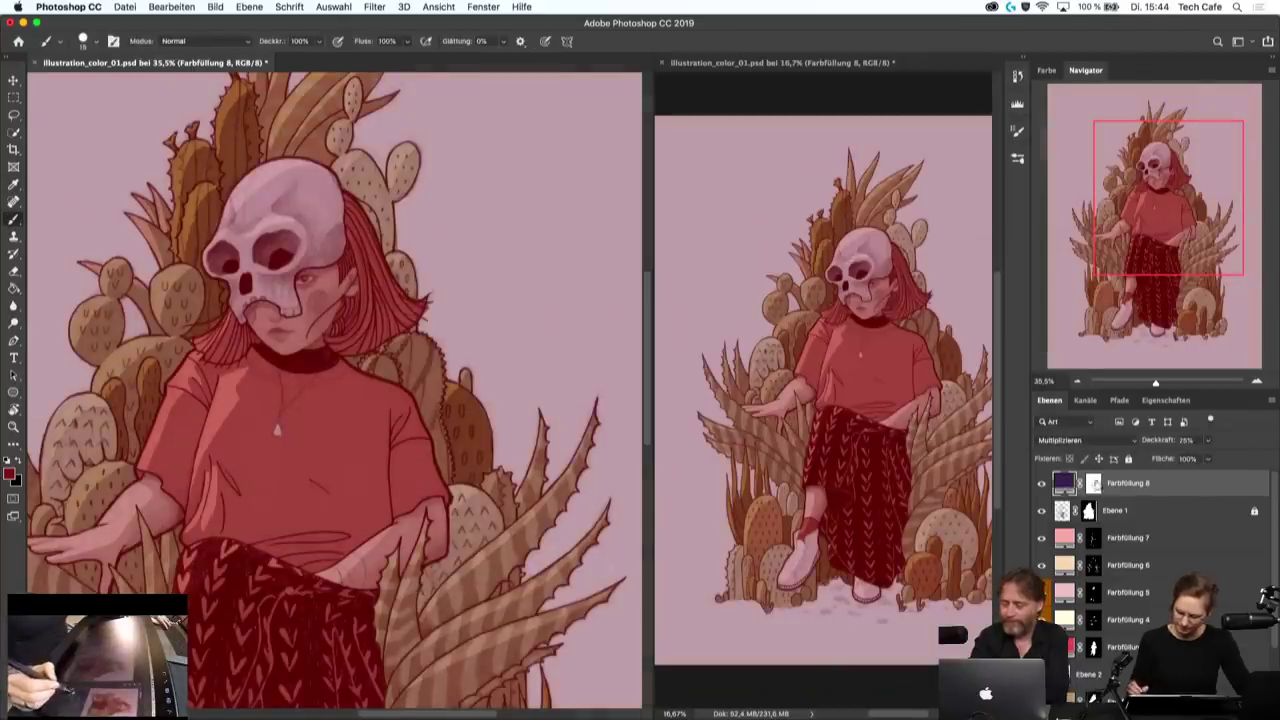
left_click(1093, 483)
key("b")
key("ctrl+i")
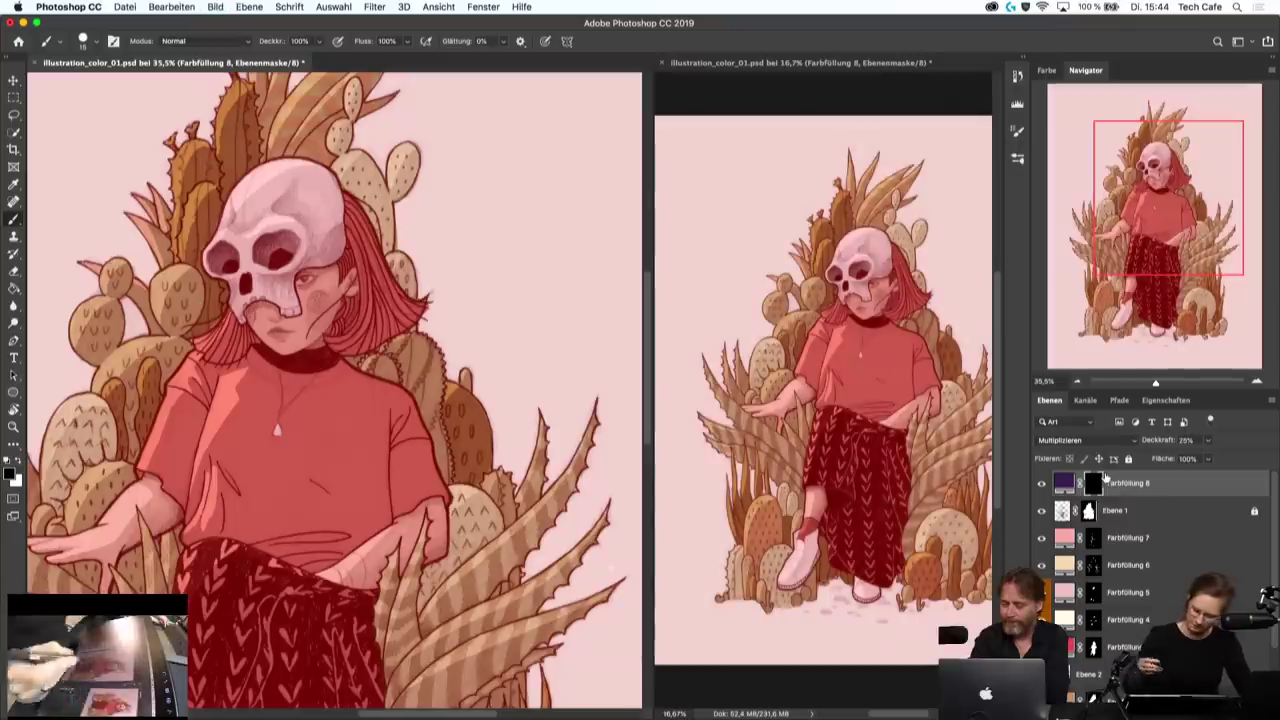
key("x")
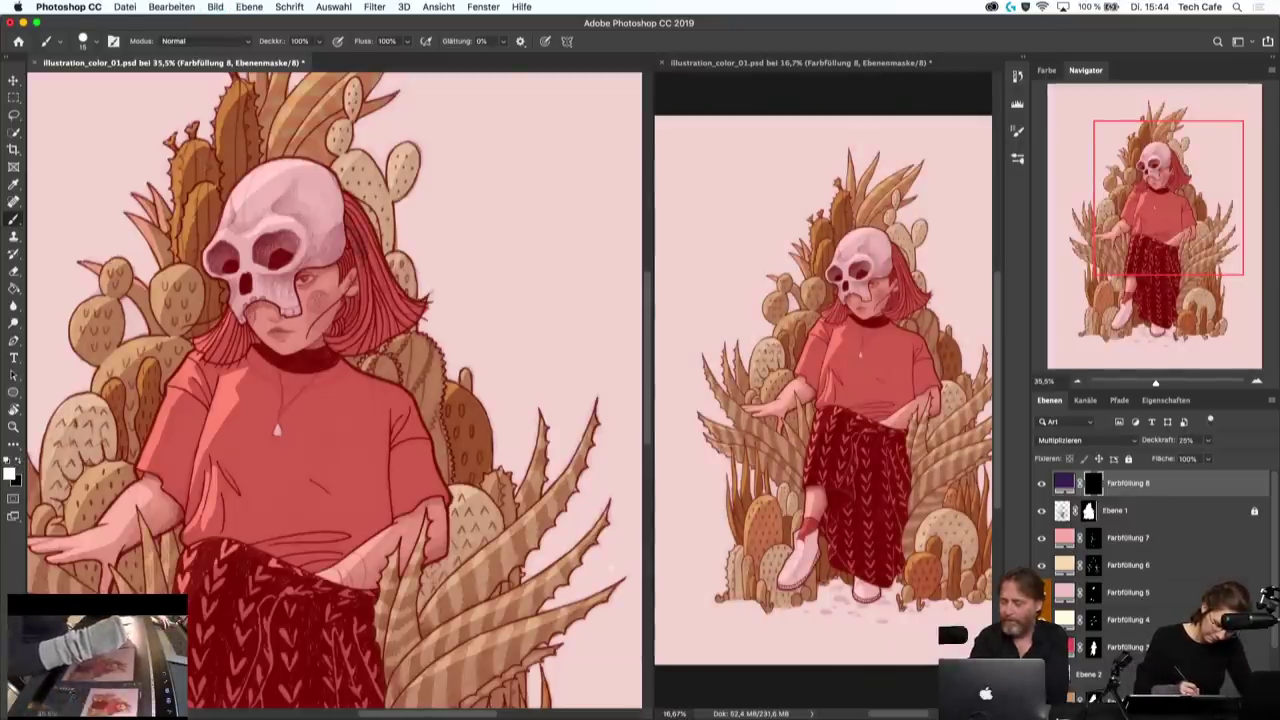
- Paint purple shadow onto the Farbfüllung 8 mask along the hair edge beside the skull
left_click_drag(369, 264, 369, 244)
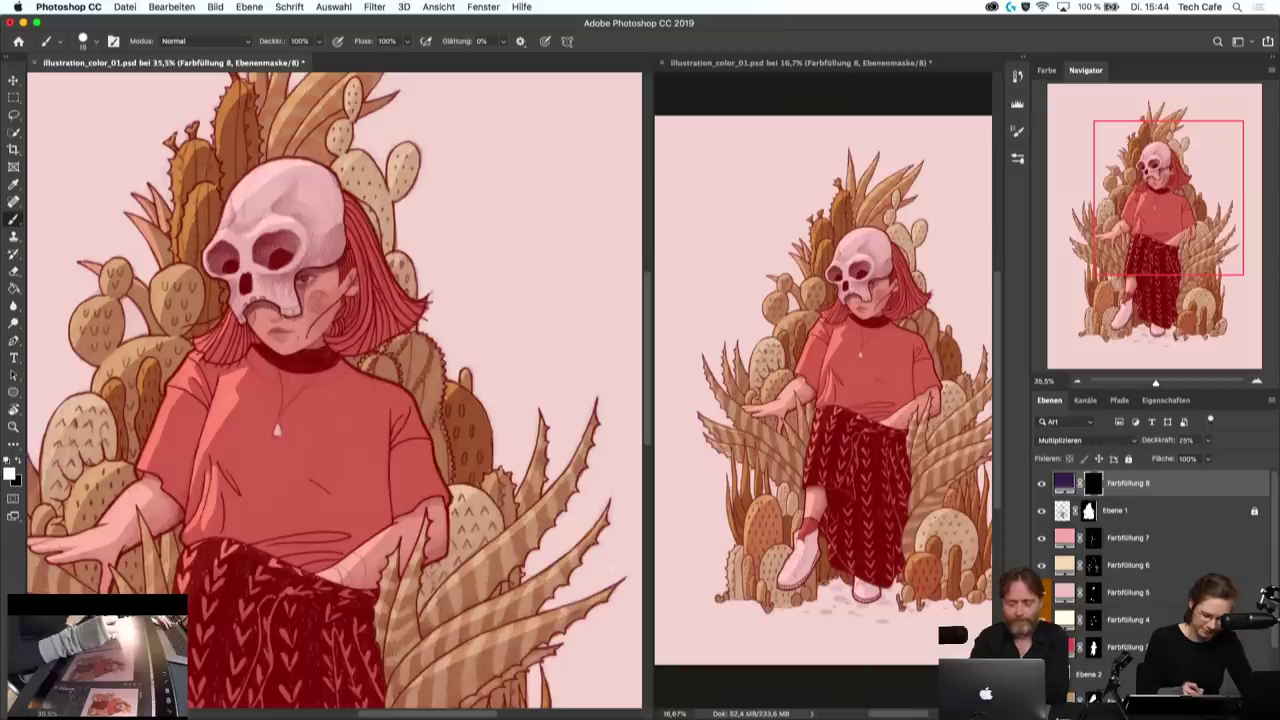
key("x")
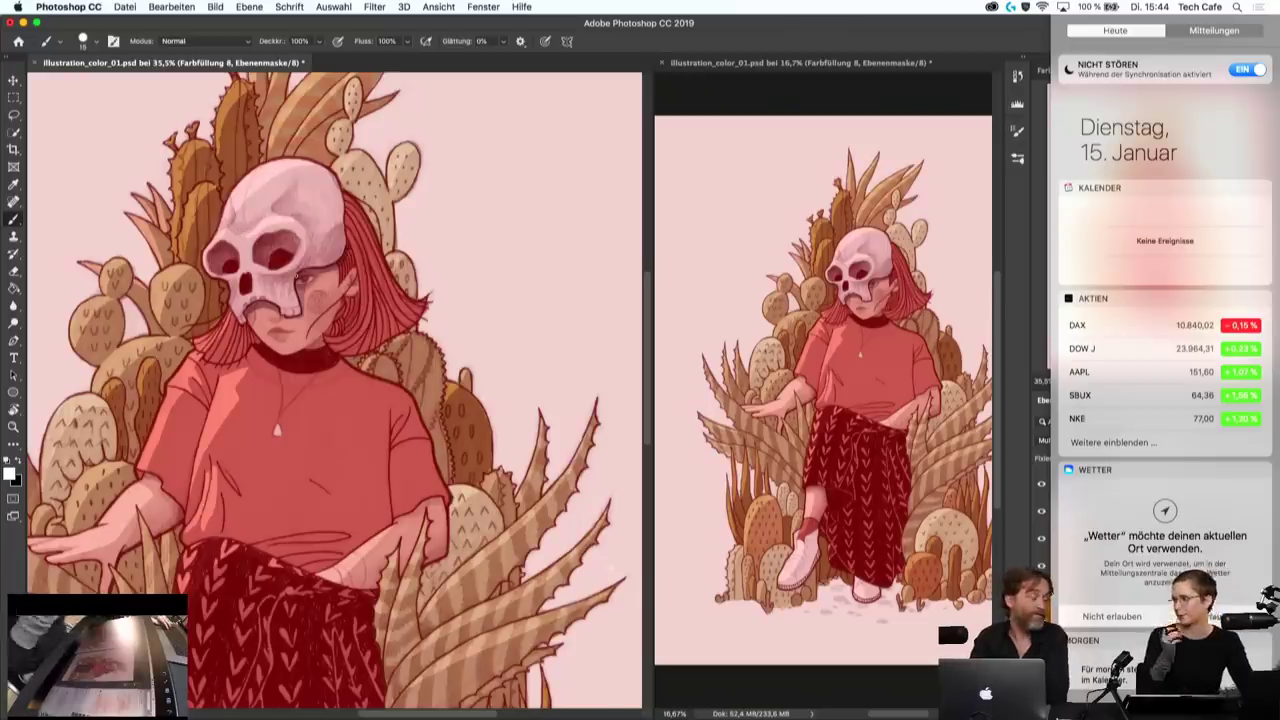
- Dismiss the macOS Notification Center by clicking on the canvas
left_click(502, 301)
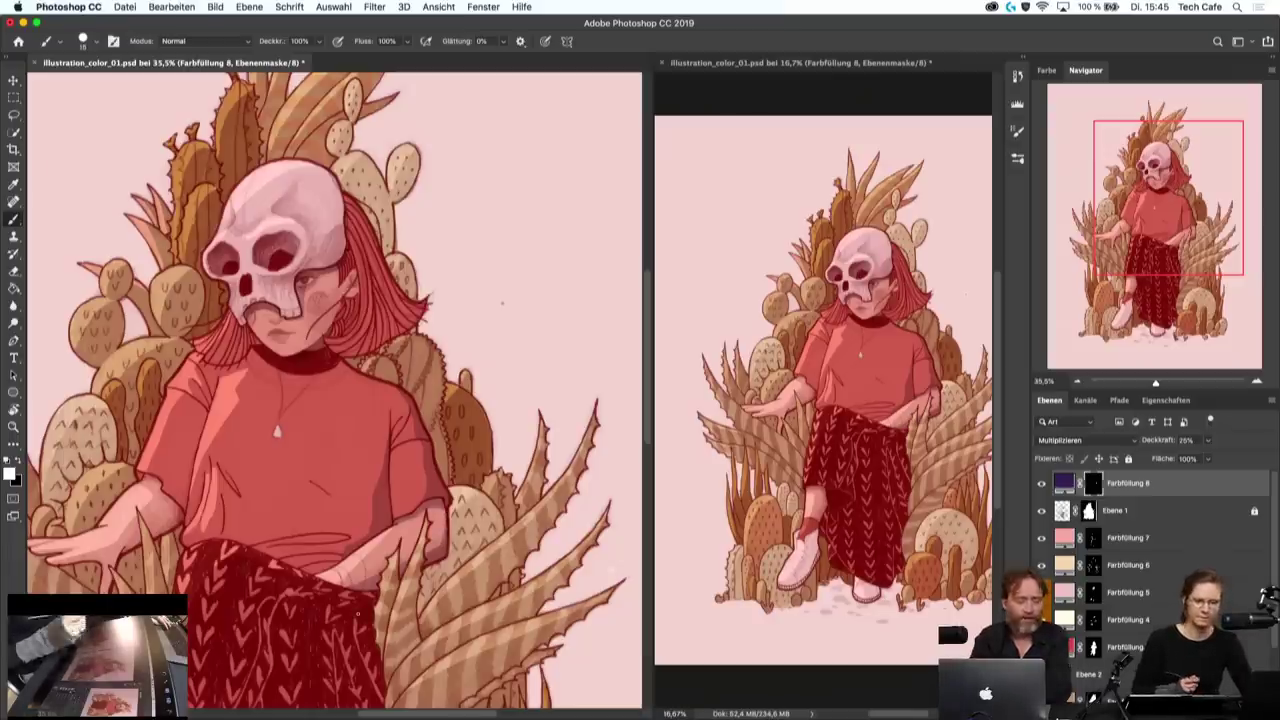
- Drag Farbfüllung 8's Deckkraft slider down to 17% and confirm it
left_click(1207, 458)
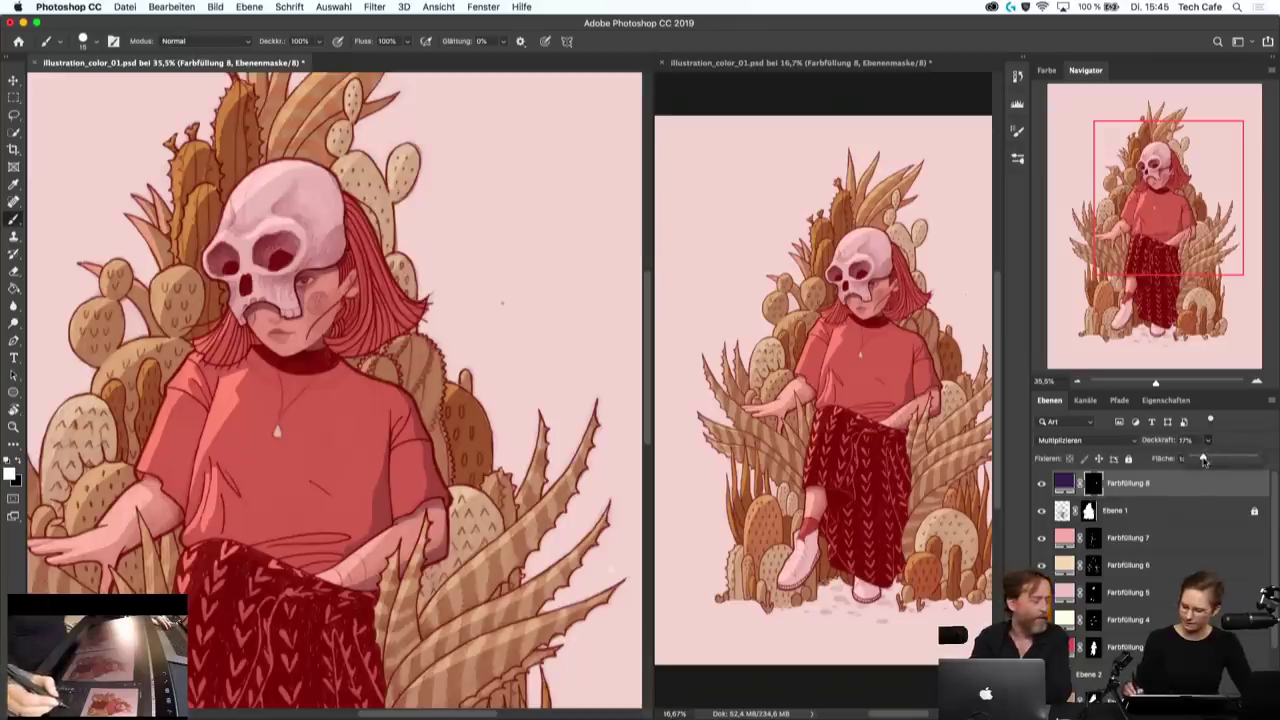
left_click_drag(1188, 460, 1184, 460)
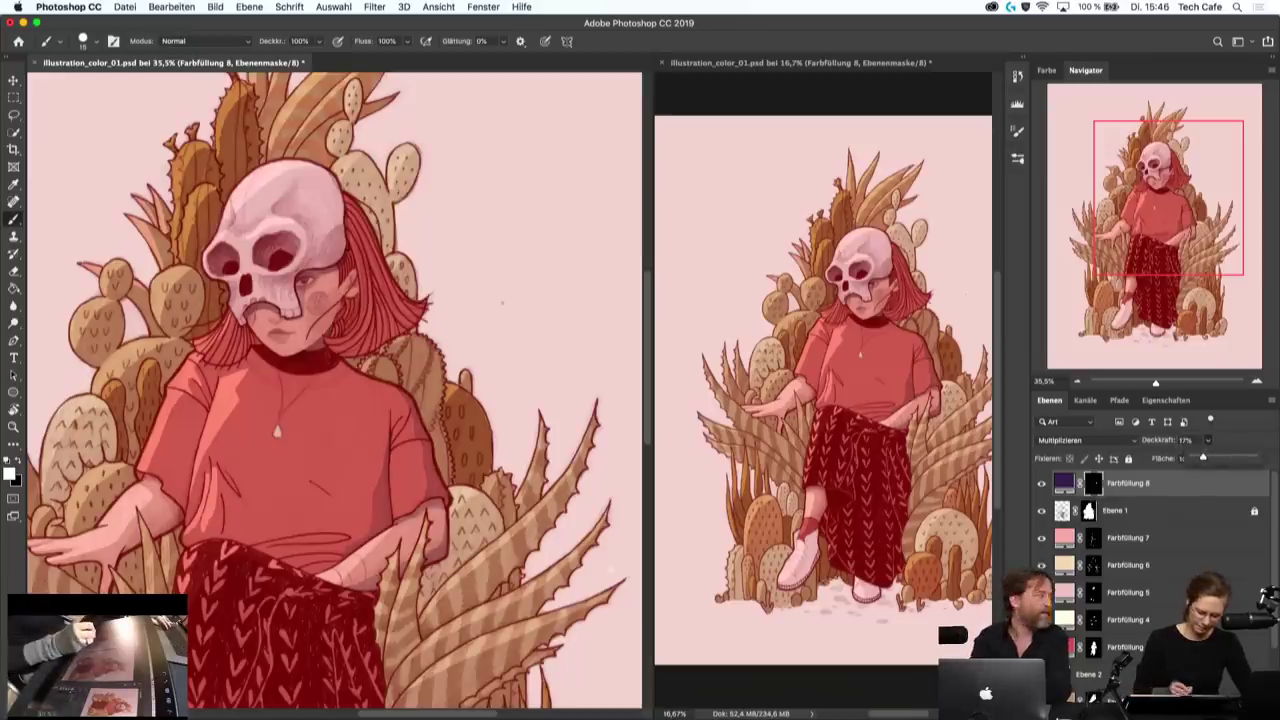
key("Return")
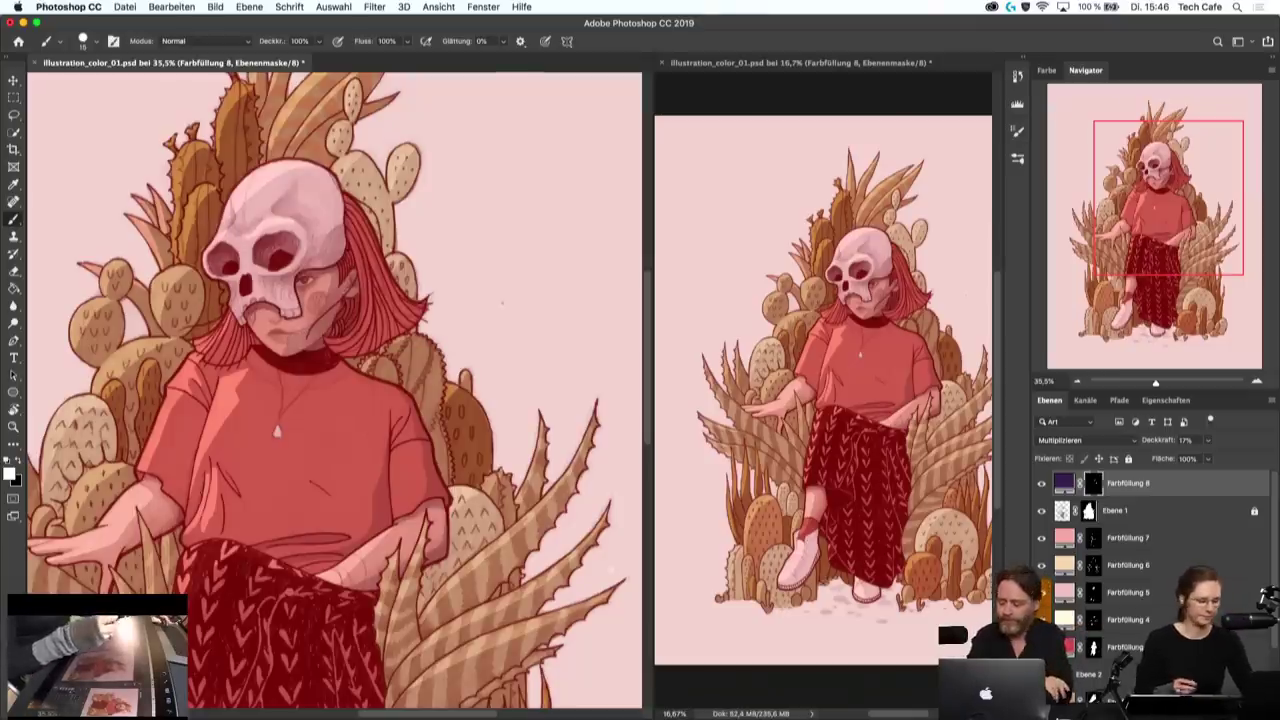
key("x")
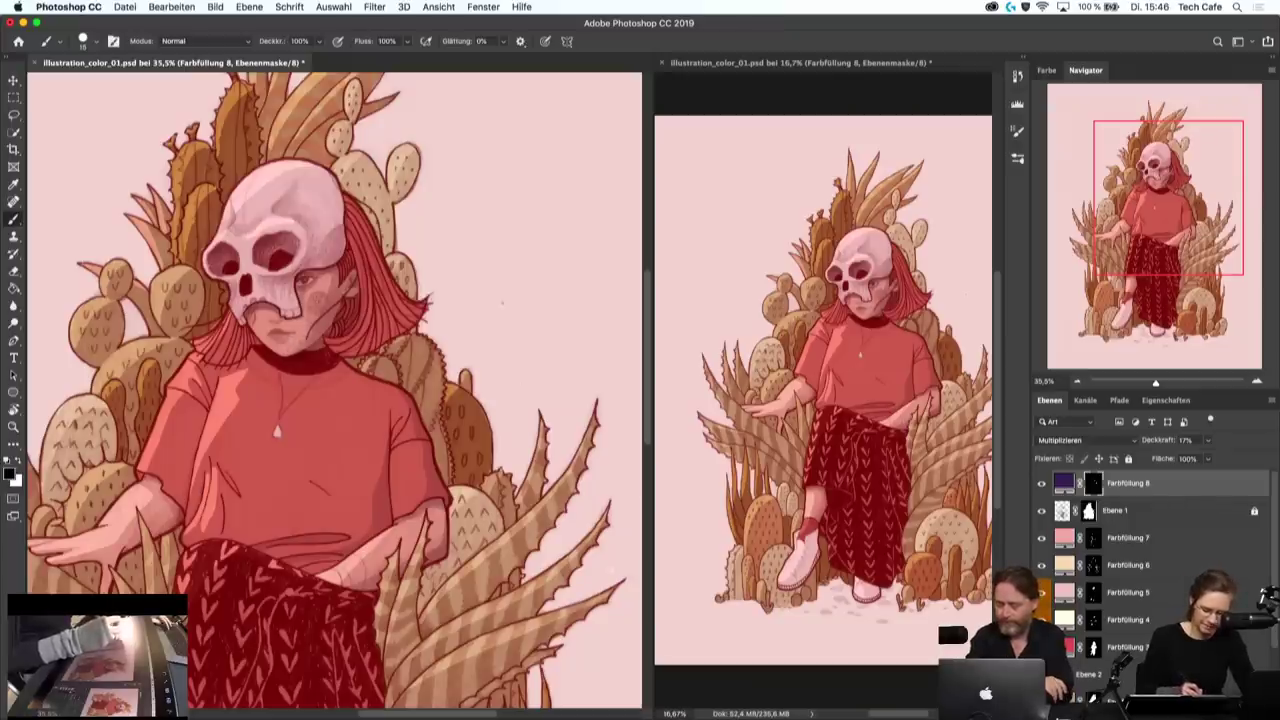
- With black foreground, paint the Farbfüllung 8 mask along the skull's right and lower-right edges
key("x")
scroll(355, 245, "down", 2)
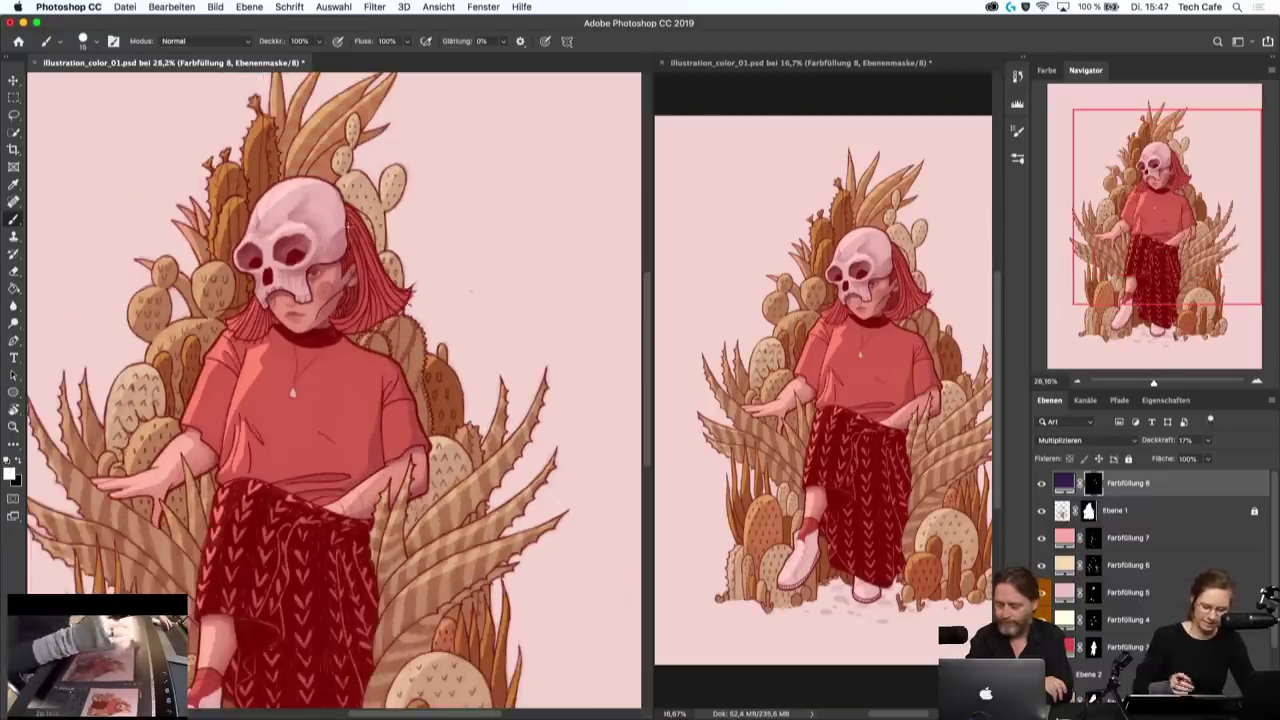
scroll(326, 320, "up", 3)
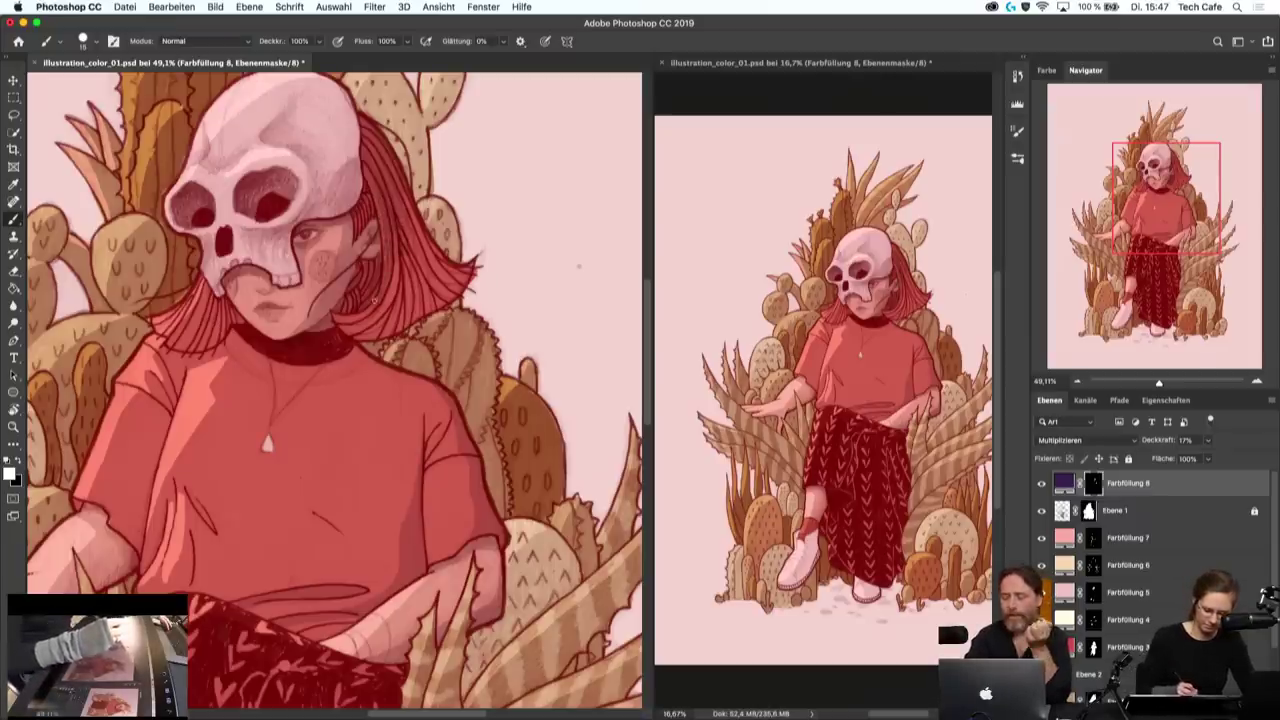
key("x")
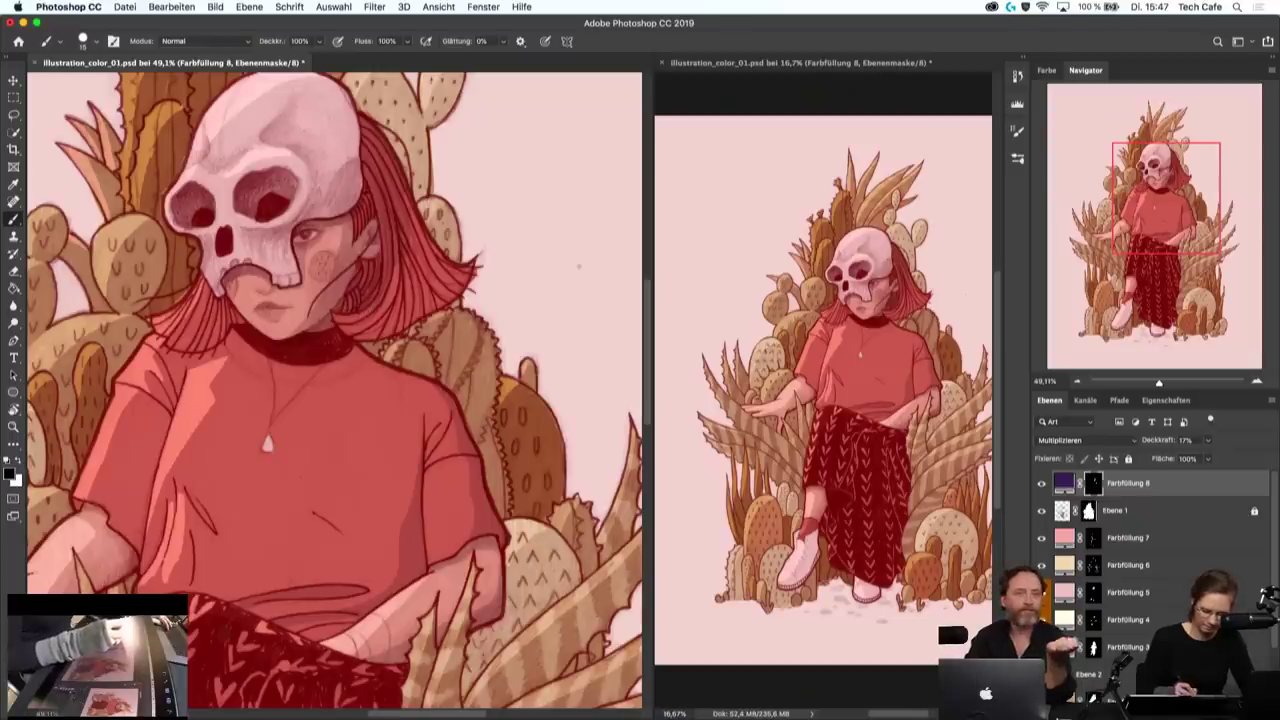
key("x")
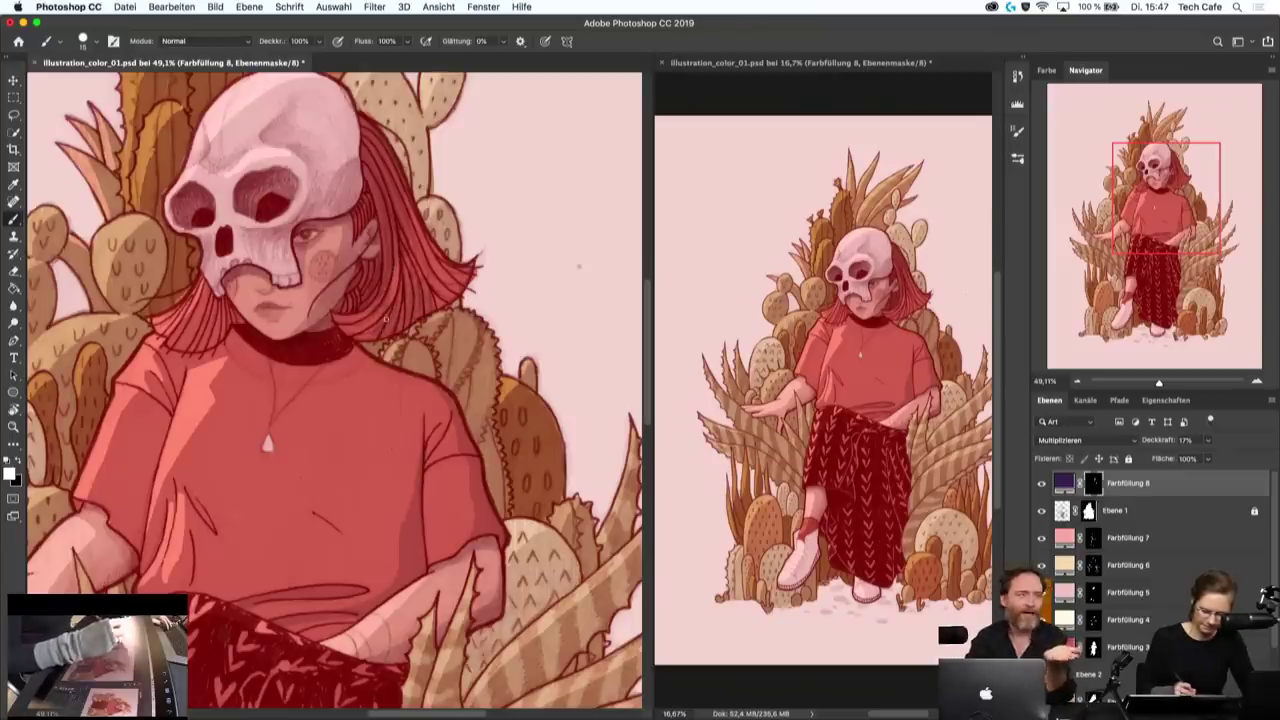
key("x")
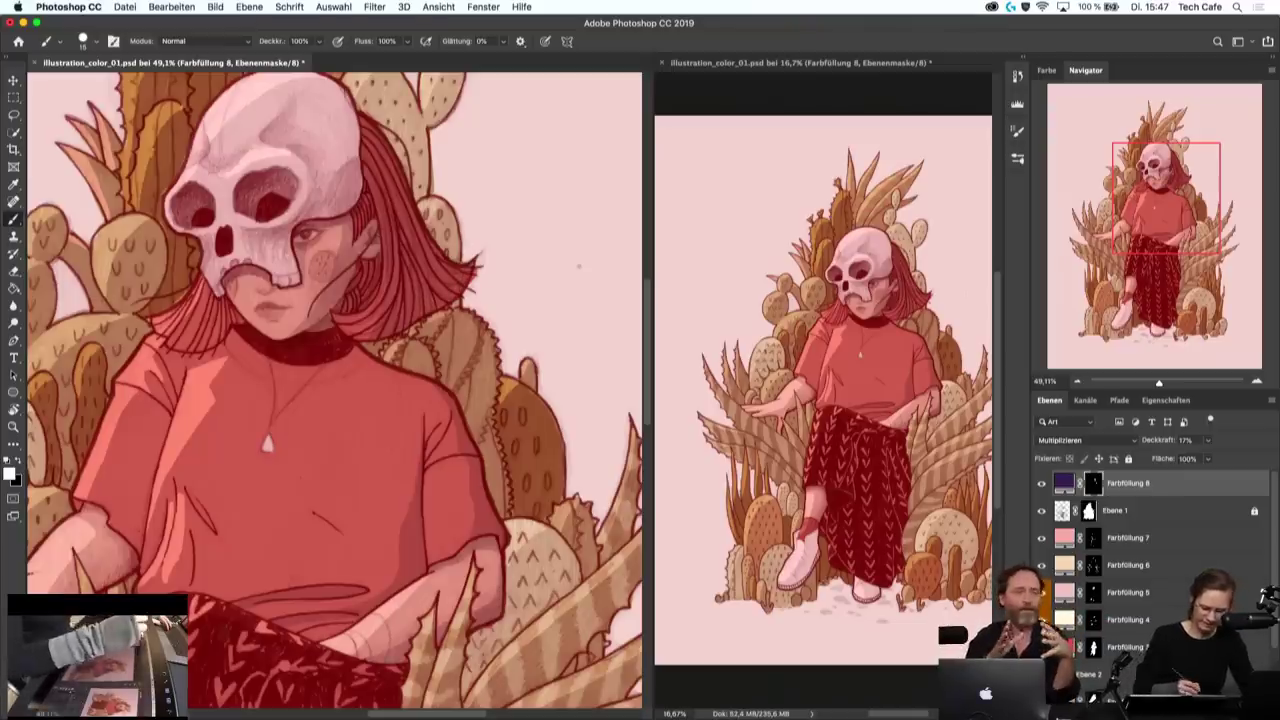
scroll(466, 248, "up", 3)
scroll(396, 272, "up", 2)
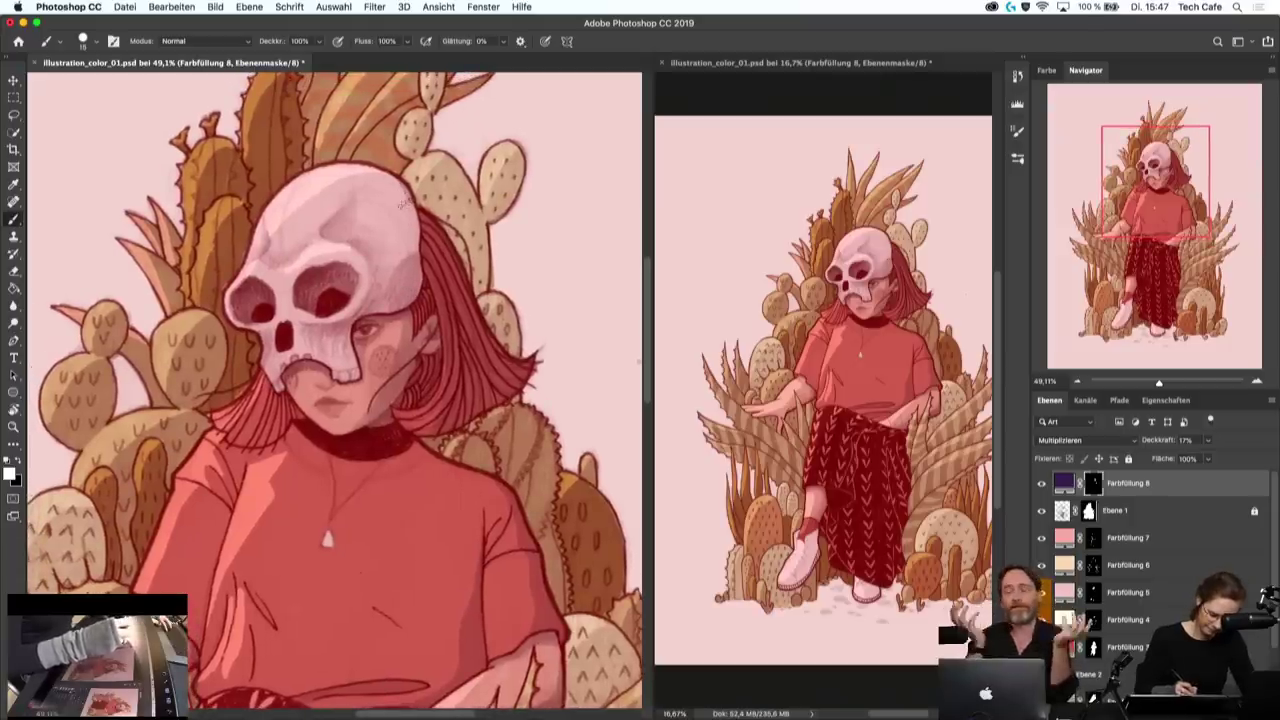
mouse_move(400, 206)
left_mouse_down()
mouse_move(380, 262)
mouse_move(408, 210)
mouse_move(398, 272)
mouse_move(417, 243)
left_mouse_up()
mouse_move(396, 296)
left_mouse_down()
mouse_move(412, 262)
mouse_move(418, 292)
left_mouse_up()
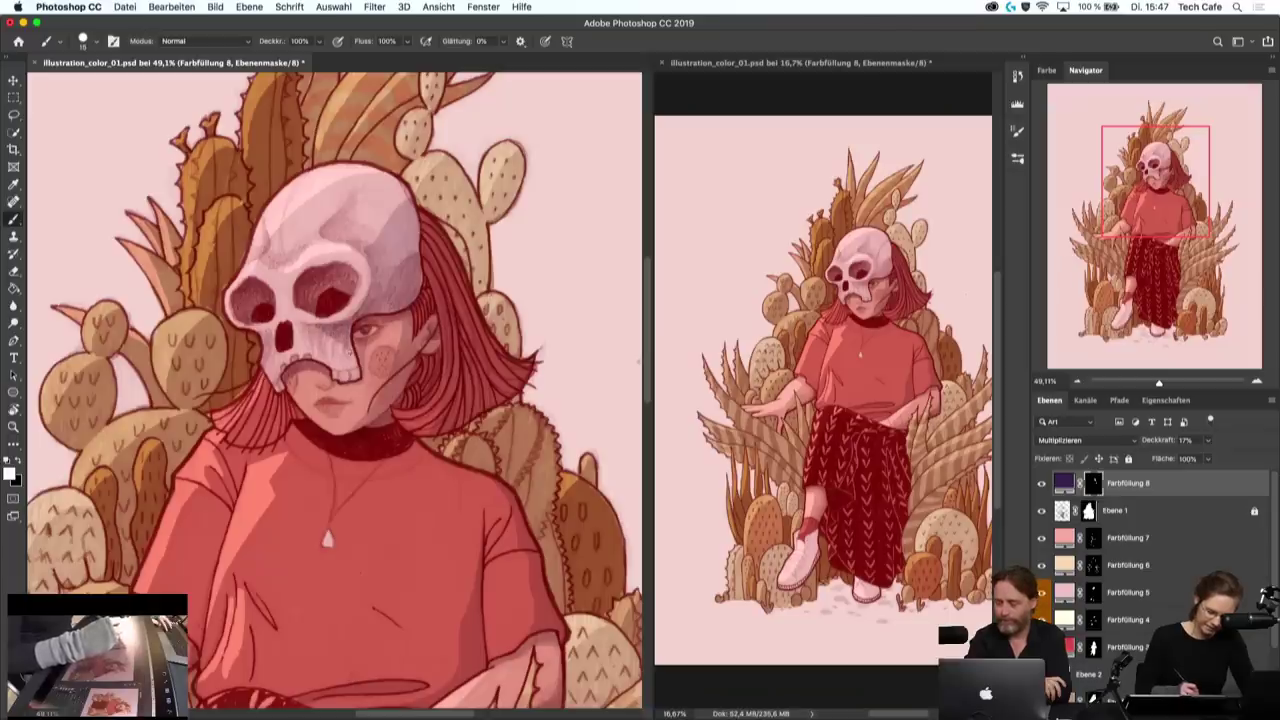
scroll(350, 350, "down", 5)
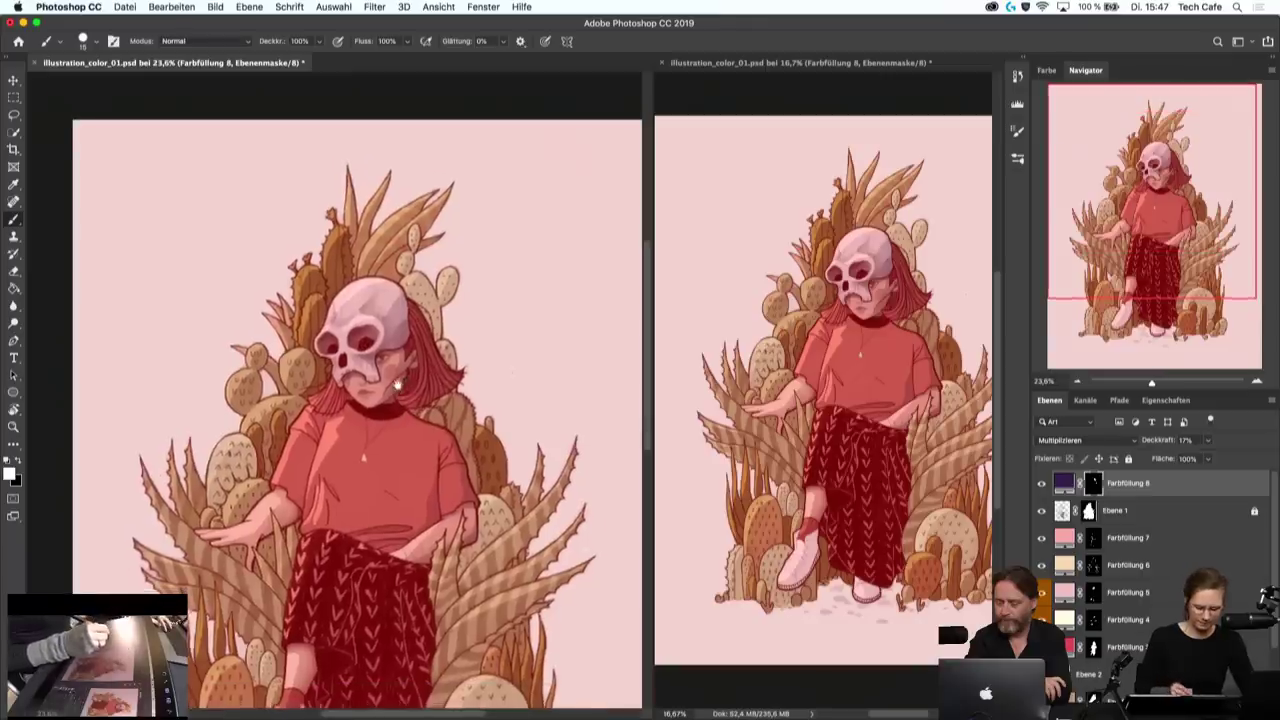
- Centre the figure, widen the right document pane, and toggle Farbfüllung 8 to compare the skull shading
left_click_drag(404, 384, 363, 324)
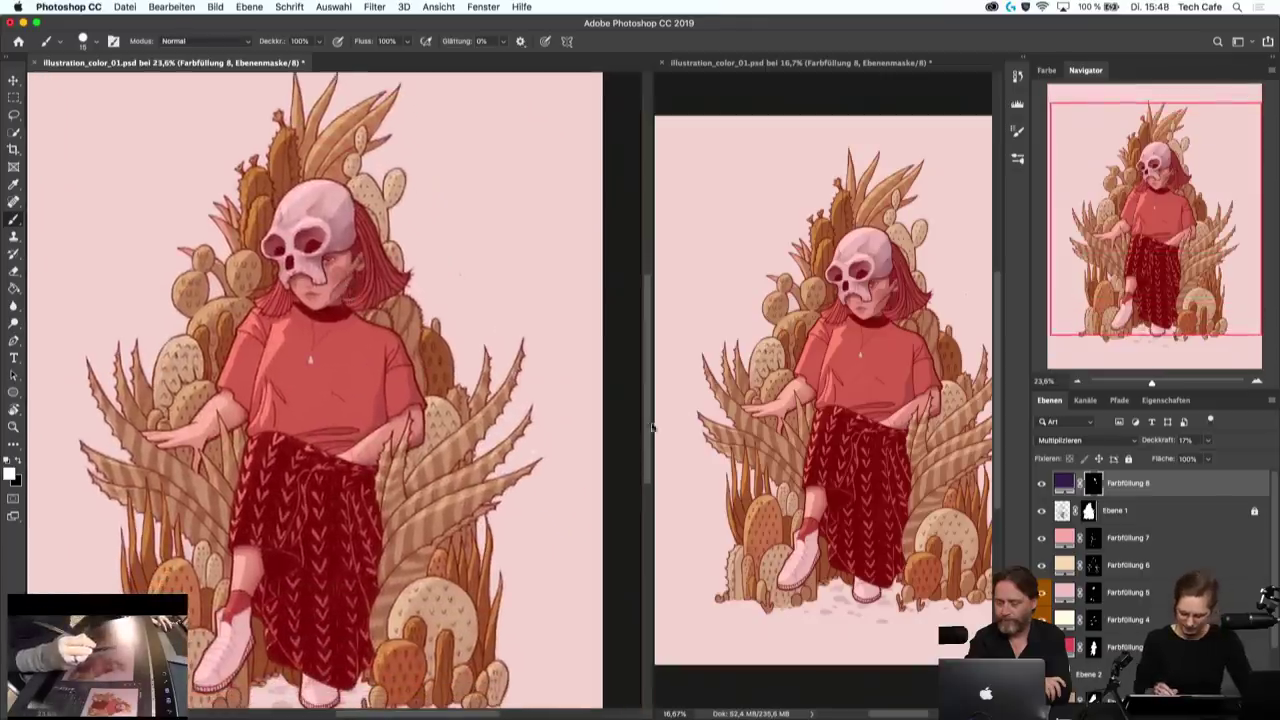
left_click(800, 62)
left_click_drag(652, 424, 538, 436)
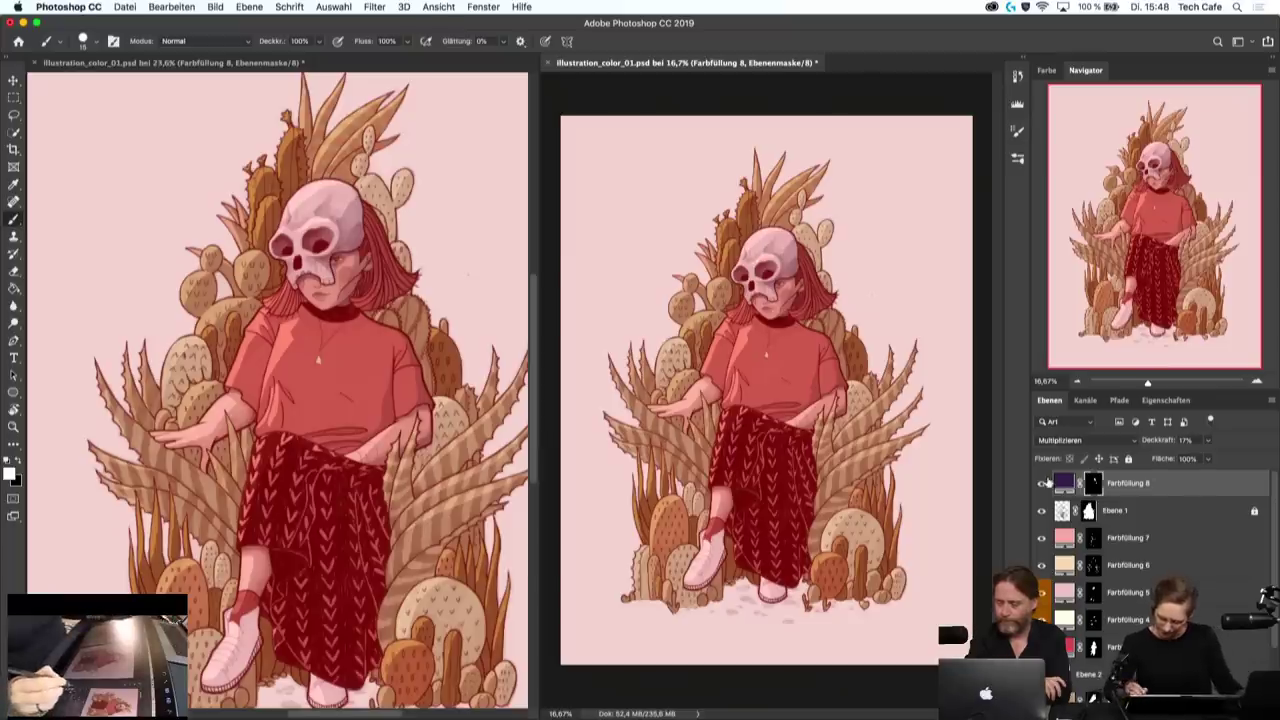
left_click(1042, 483)
left_click(1047, 484)
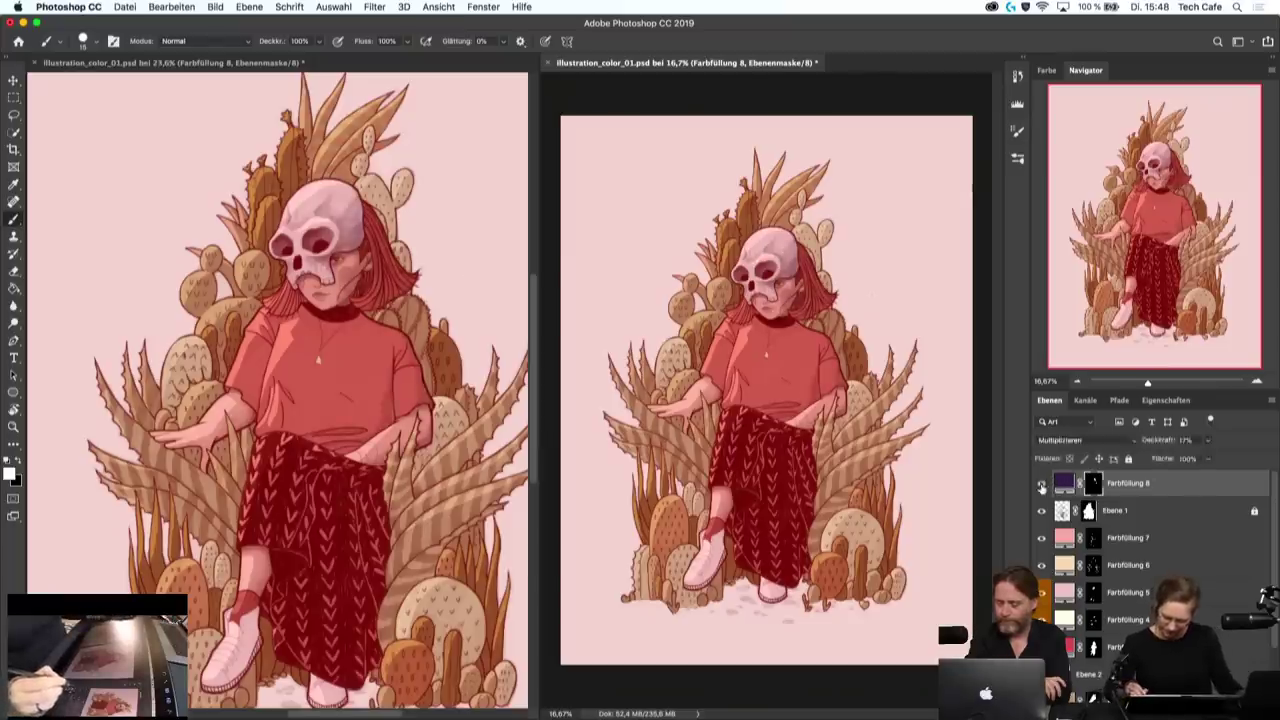
left_click(1047, 484)
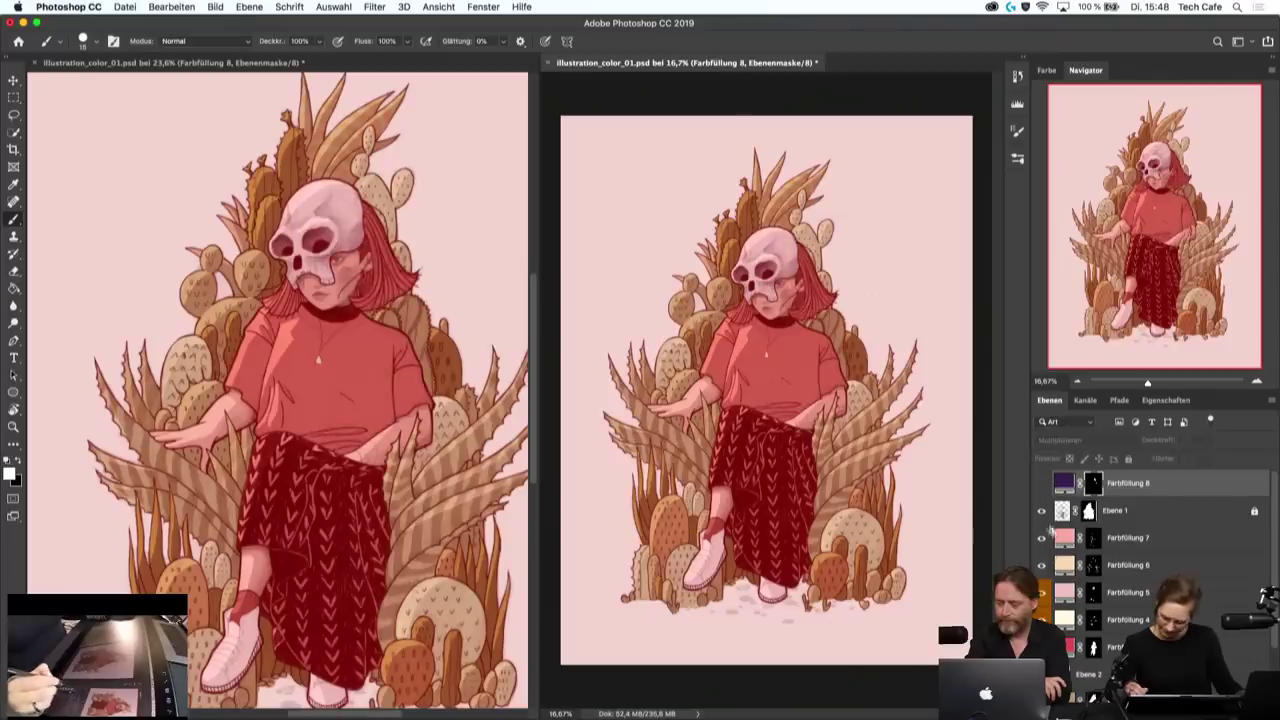
- Toggle the Ebene 1 line art off and on to compare the flat colours
left_click(1041, 511)
left_click(1041, 511)
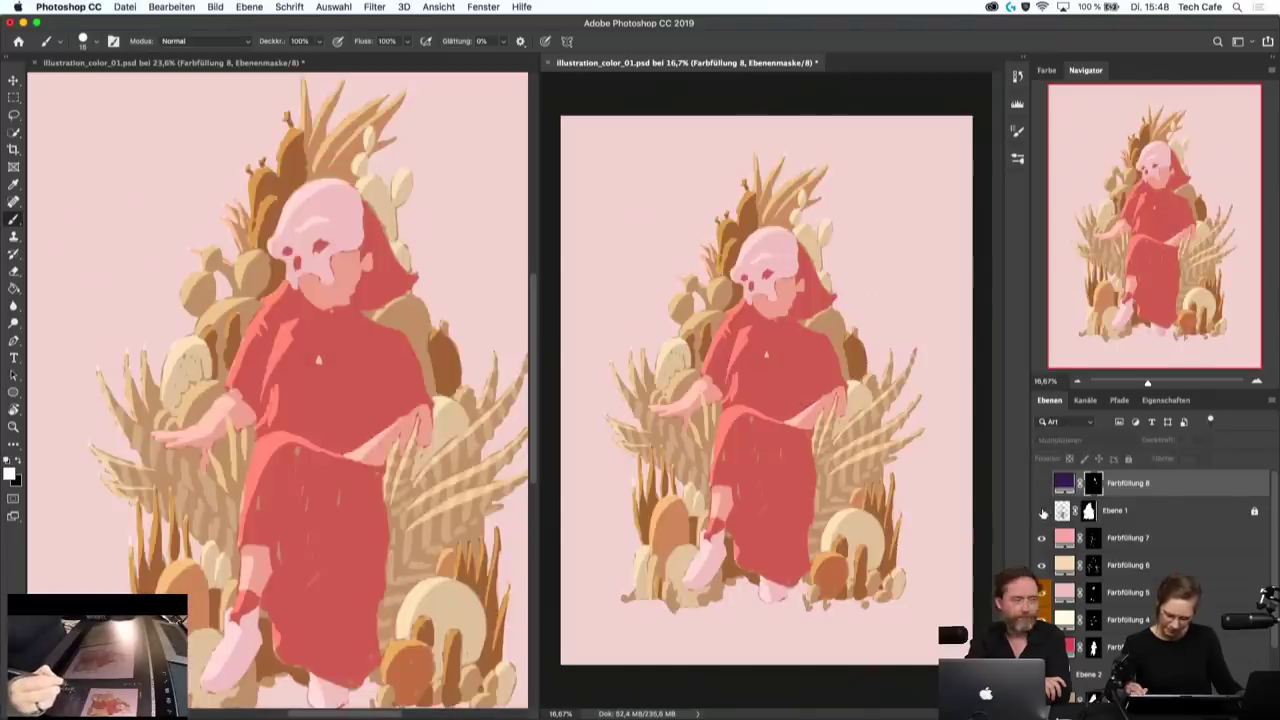
left_click(1041, 511)
left_click(1041, 511)
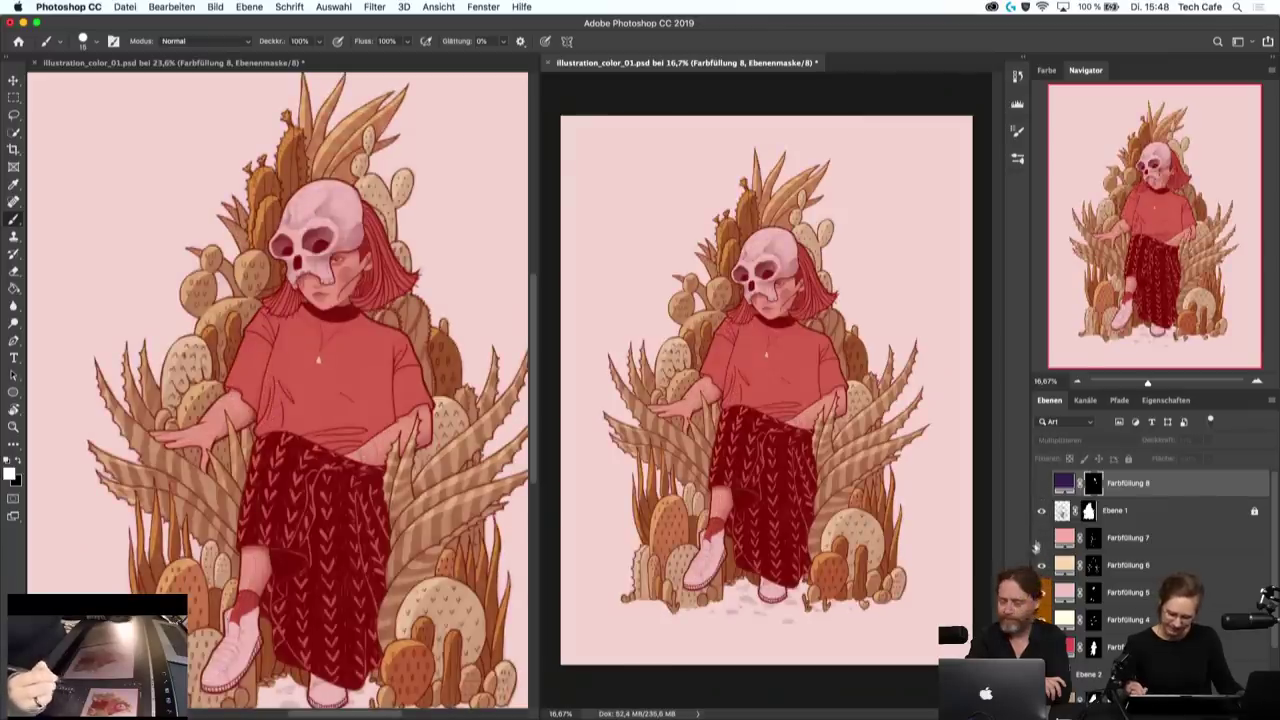
left_click(1041, 483)
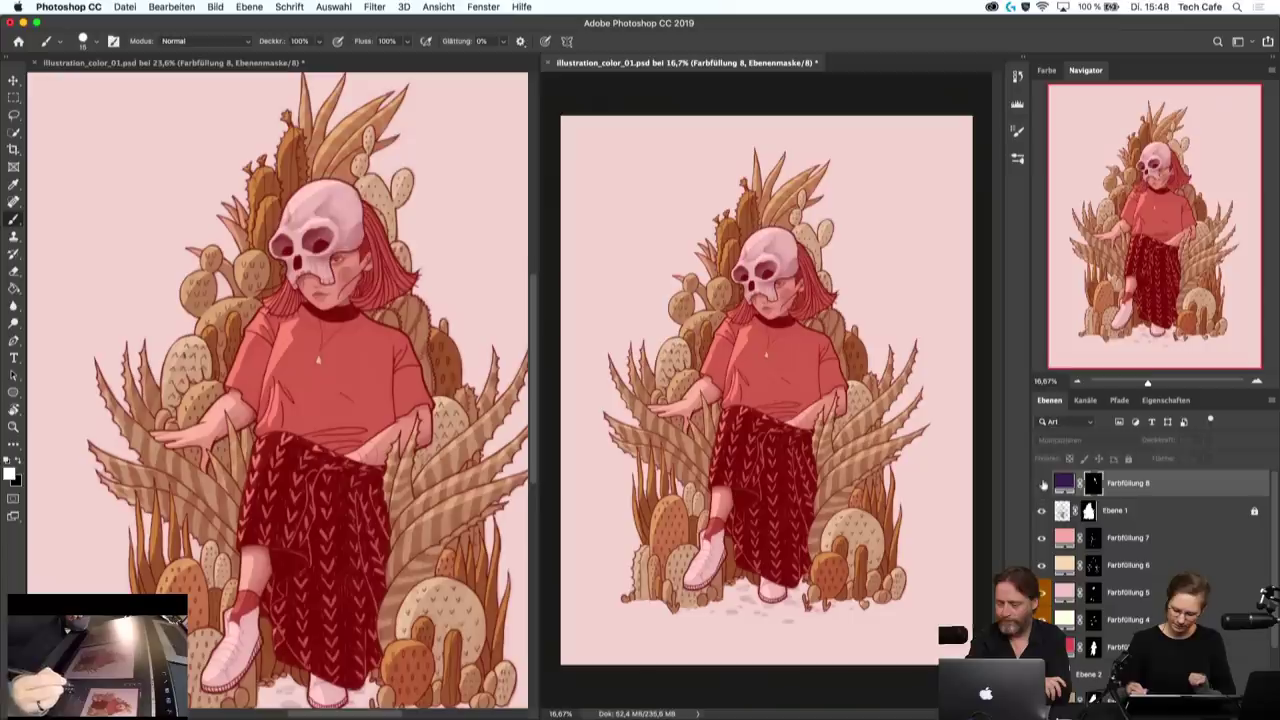
- Hide Farbfüllung 8 and 7, compare the cacti with Farbfüllung 6 toggled, then select it
left_click(1041, 483)
left_click(1041, 537)
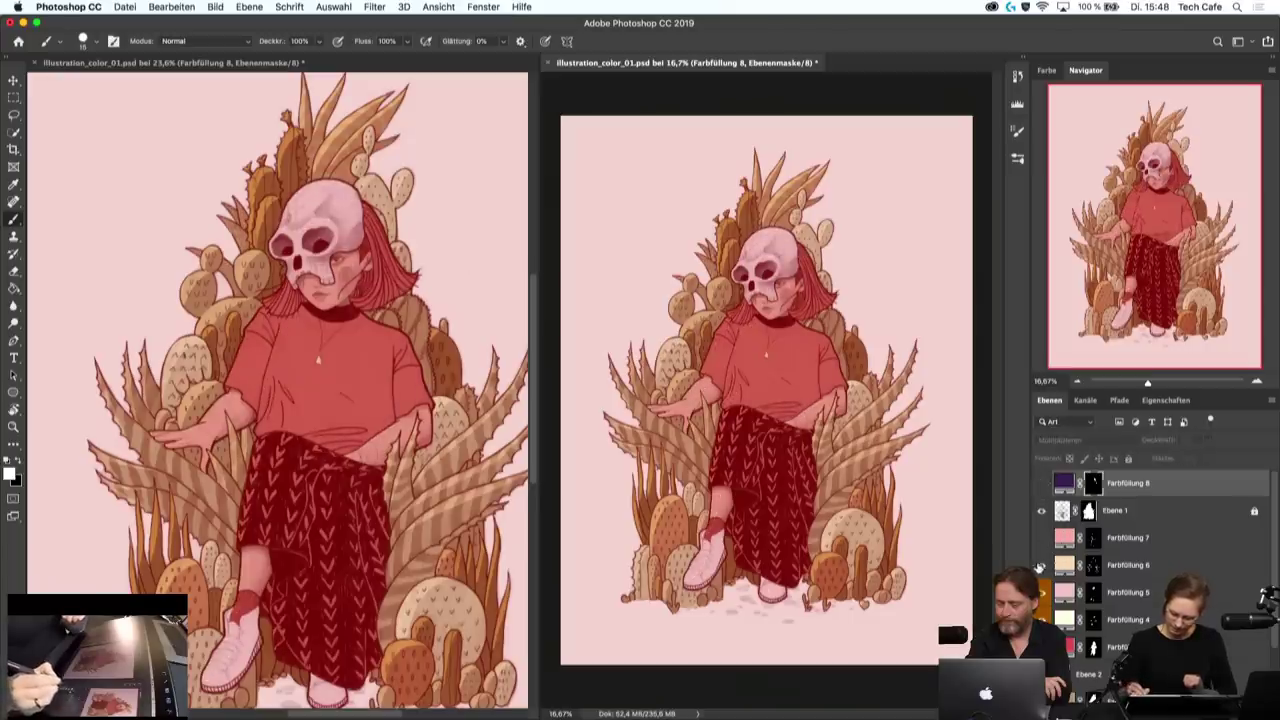
left_click(1041, 565)
left_click(1040, 567)
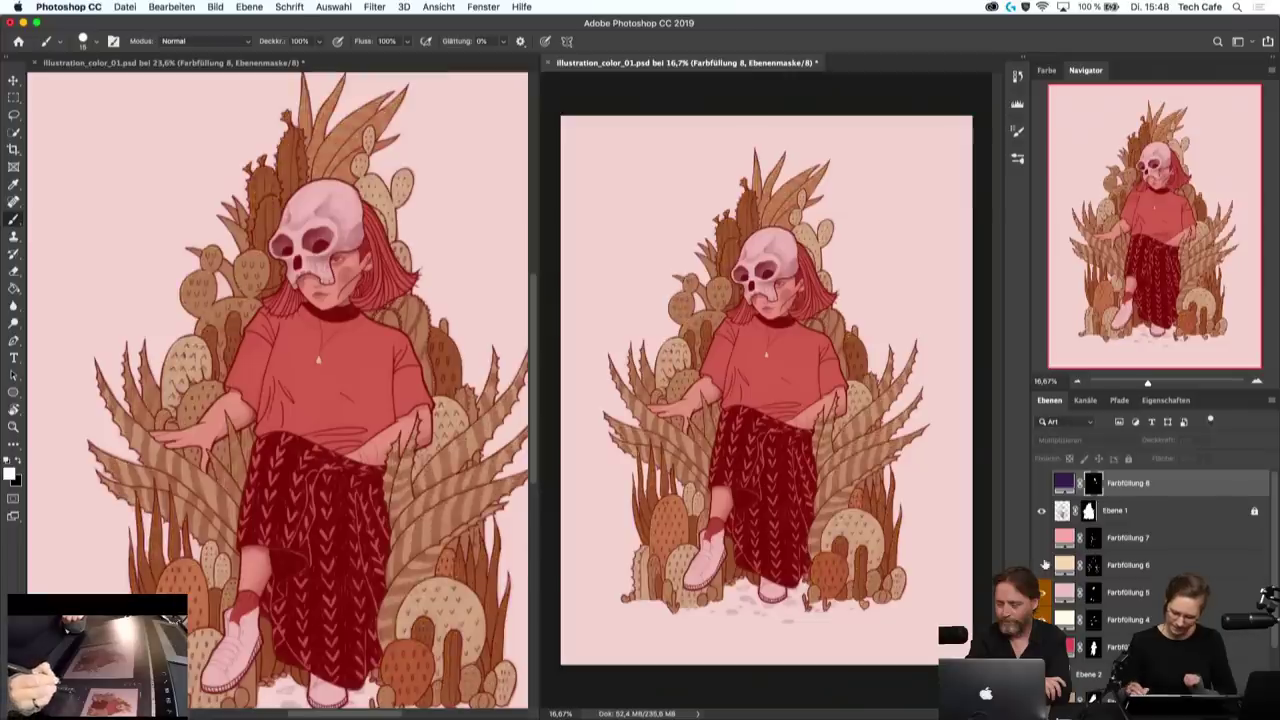
left_click(1041, 567)
left_click(1041, 567)
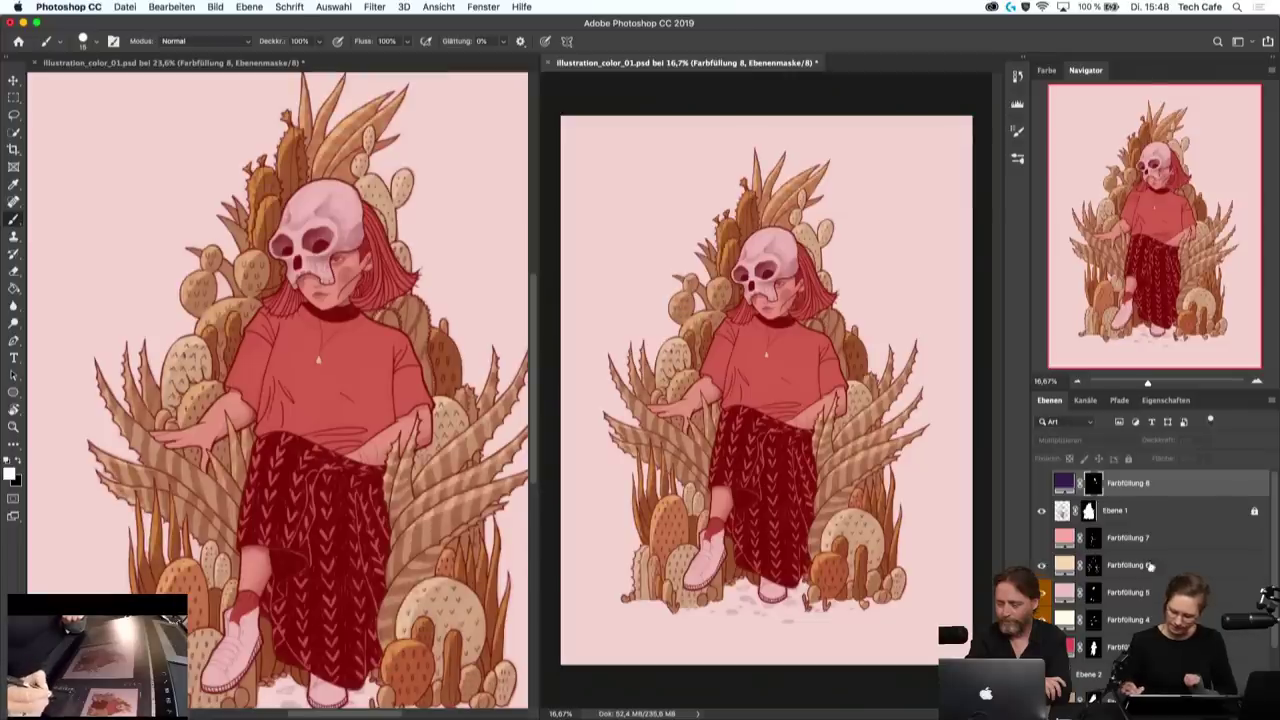
left_click(1178, 566)
- Check Farbfüllung 6's Fläche value and toggle the Farbfüllung layers to compare the figure
left_click(1199, 458)
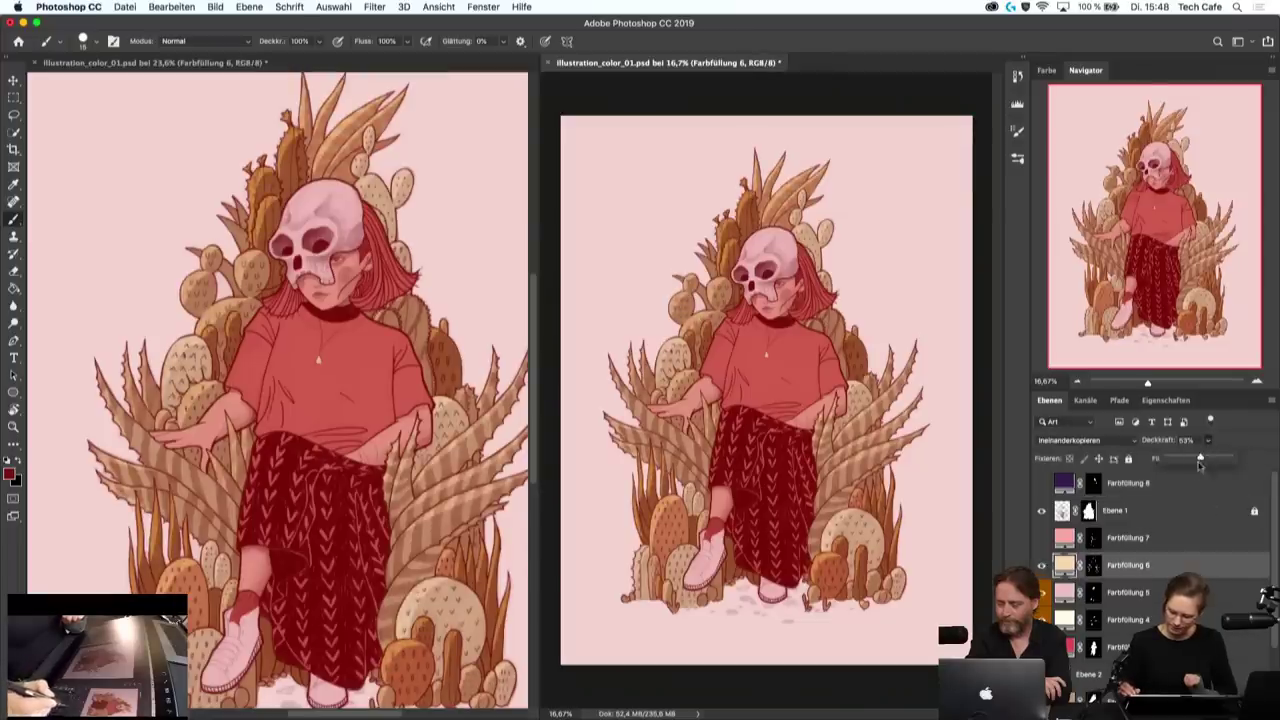
left_click(1041, 567)
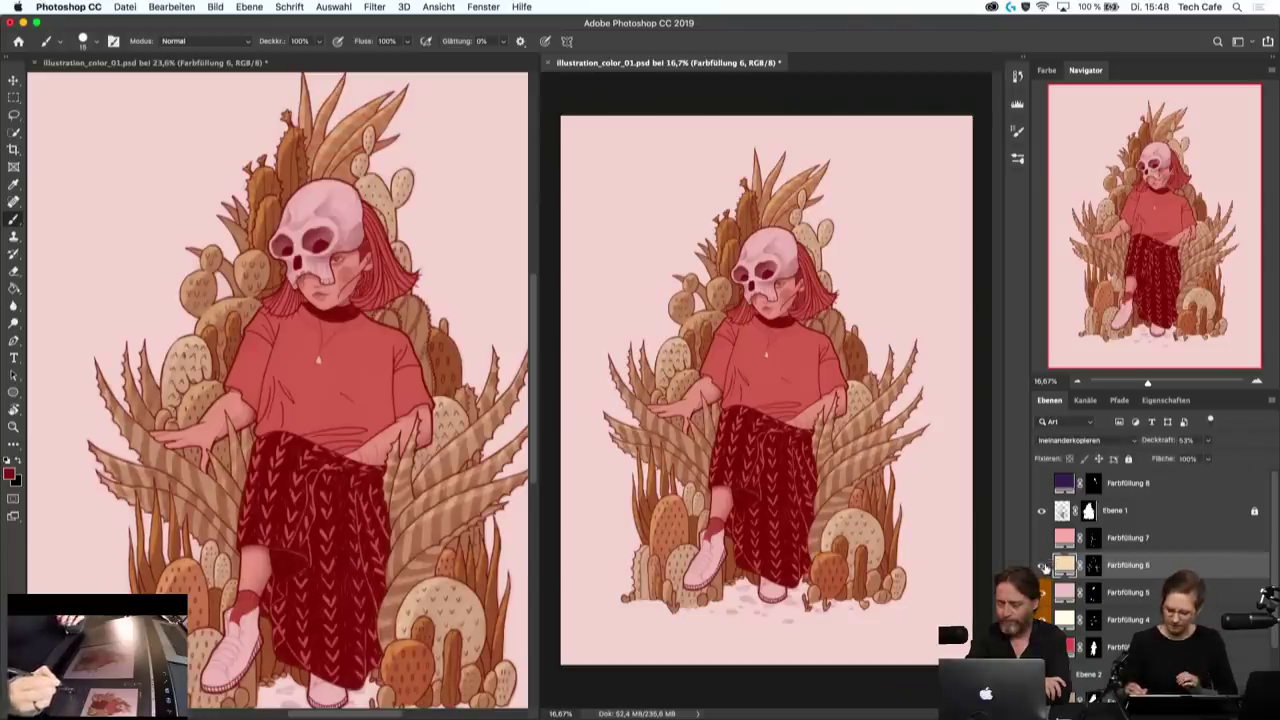
left_click(1042, 566)
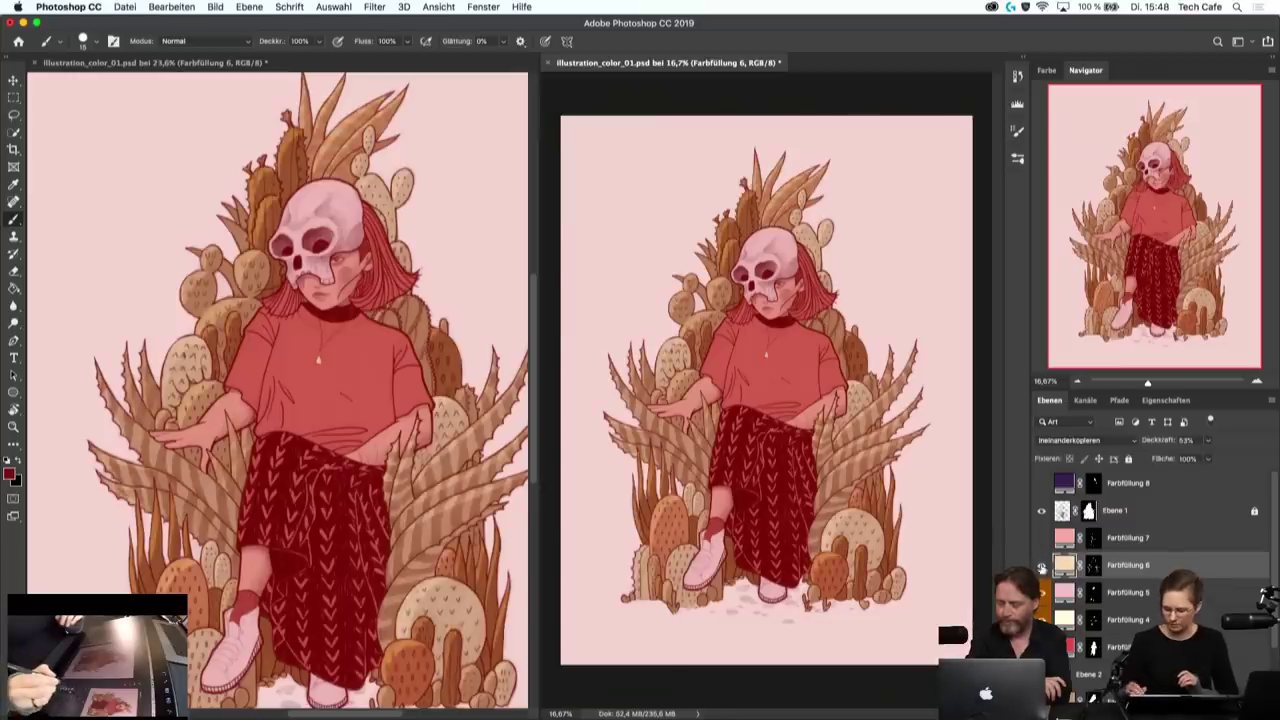
left_click(1041, 538)
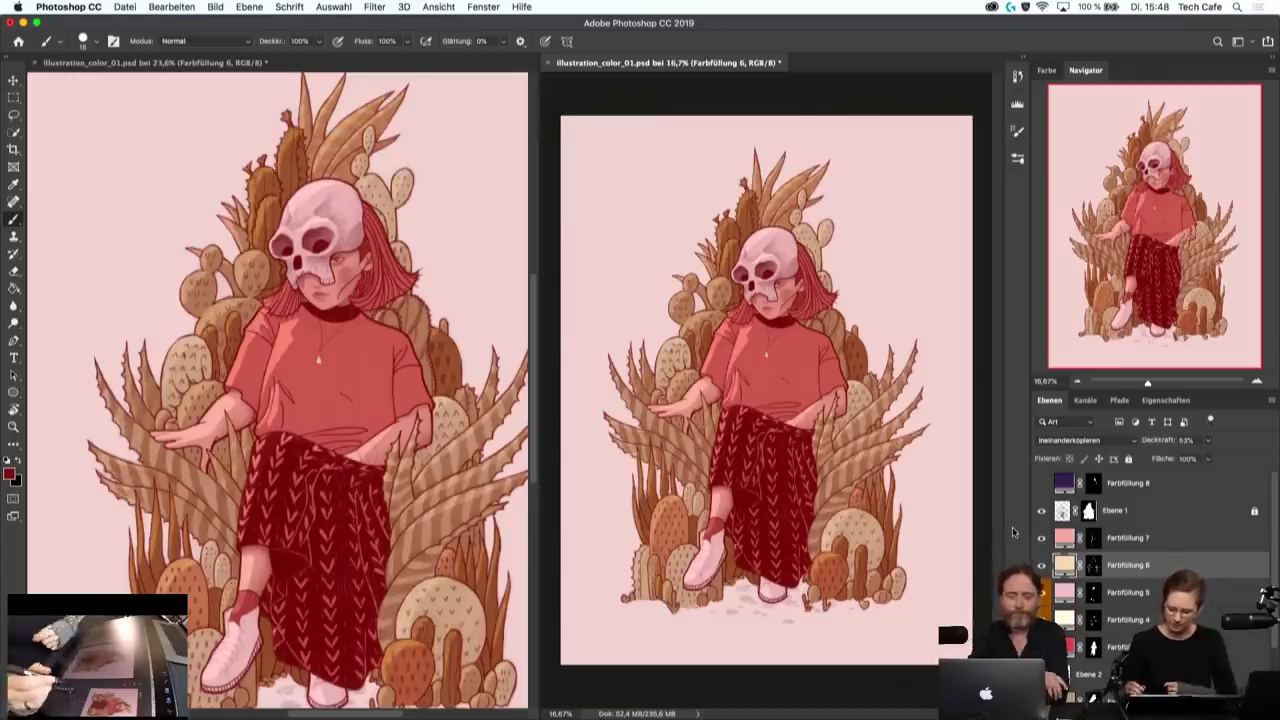
left_click(1041, 565)
left_click(1041, 543)
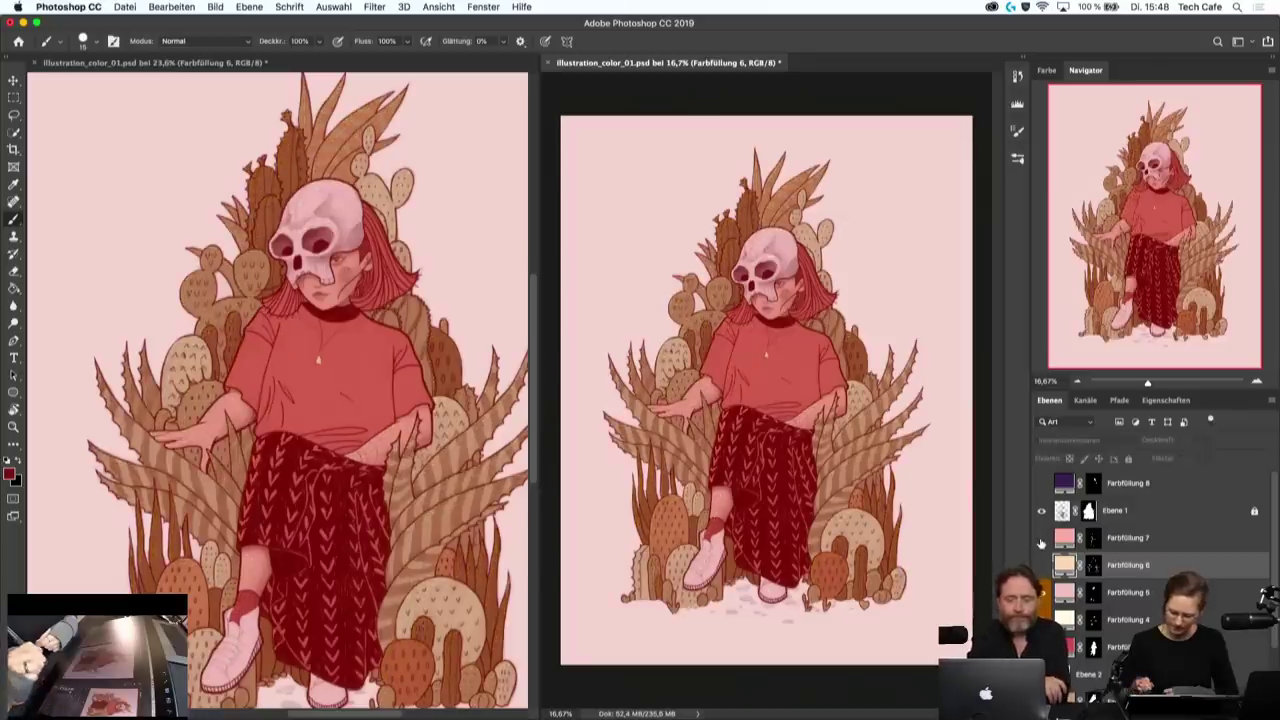
left_click(1045, 592)
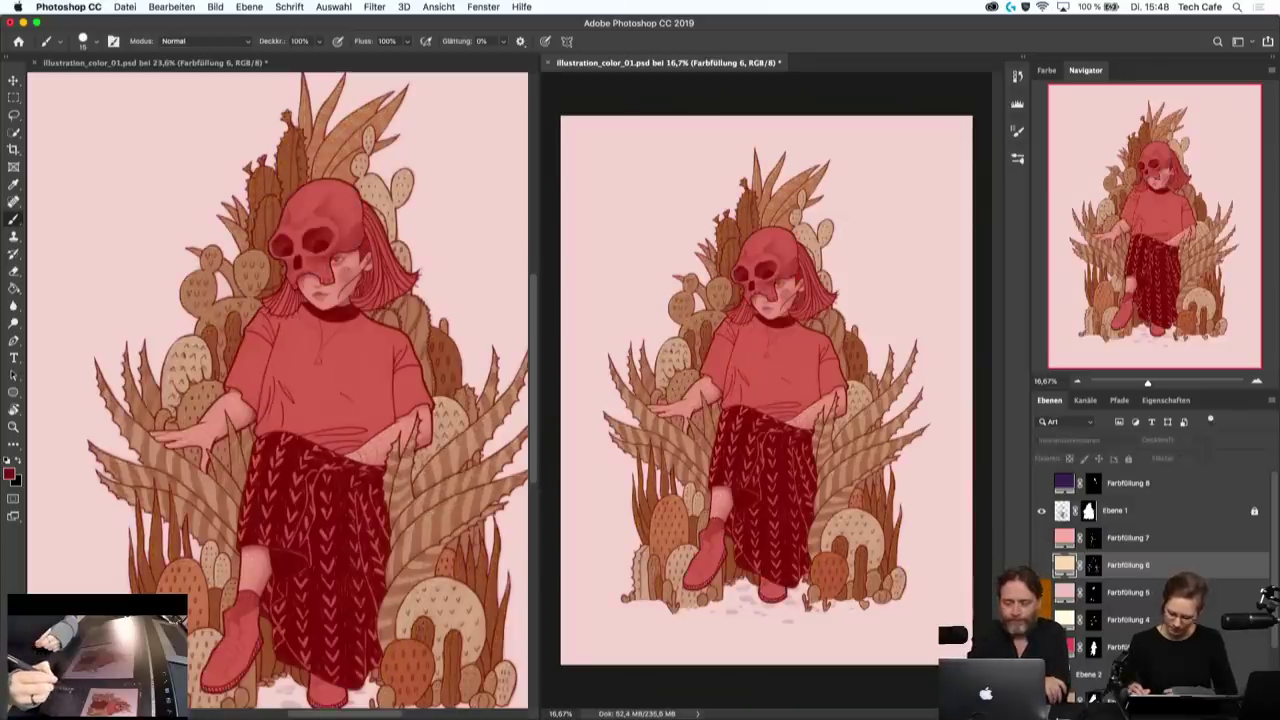
left_click(1041, 592)
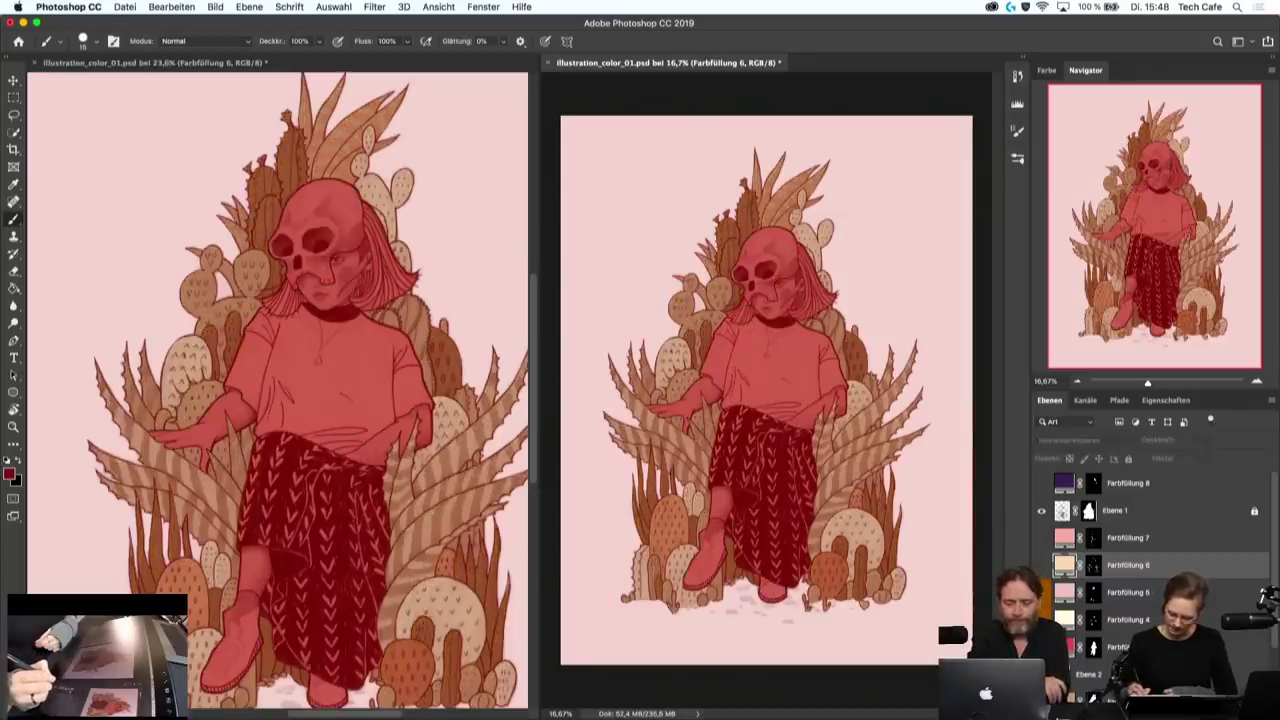
- Hide the salmon fill layer, then select Ebene 2 and toggle it to compare the cacti
left_click(1041, 647)
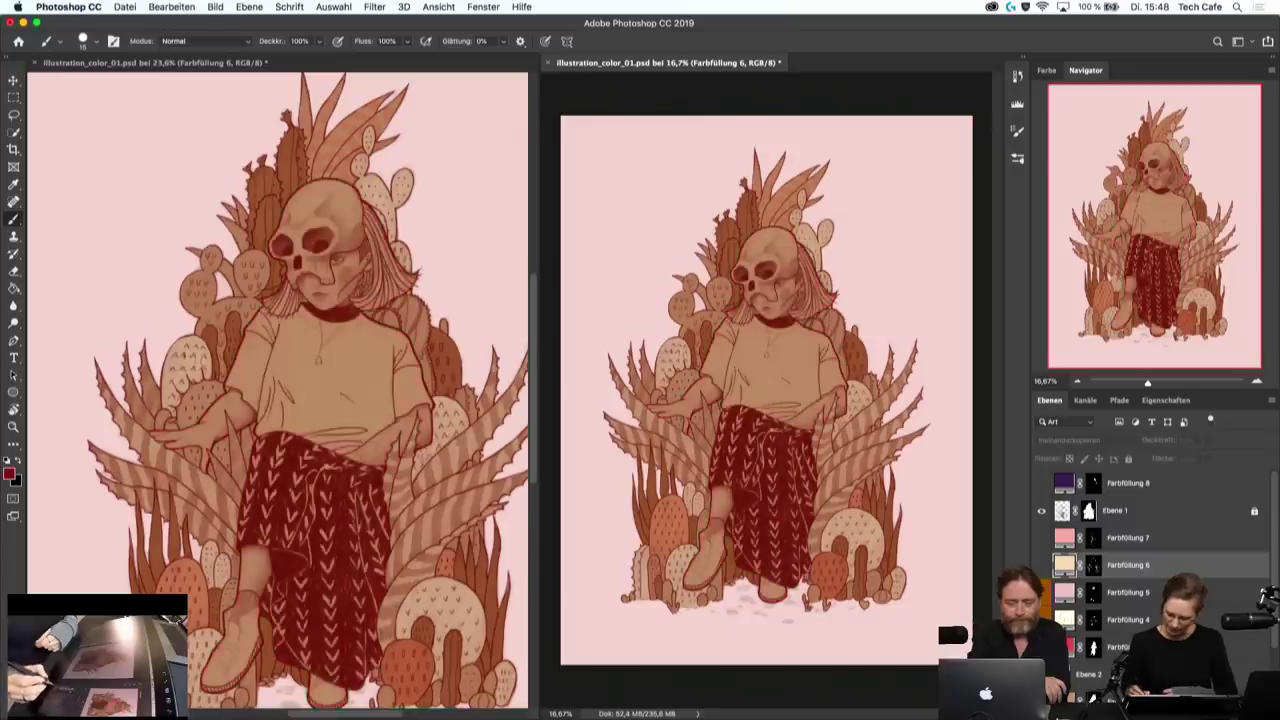
left_click(1085, 673)
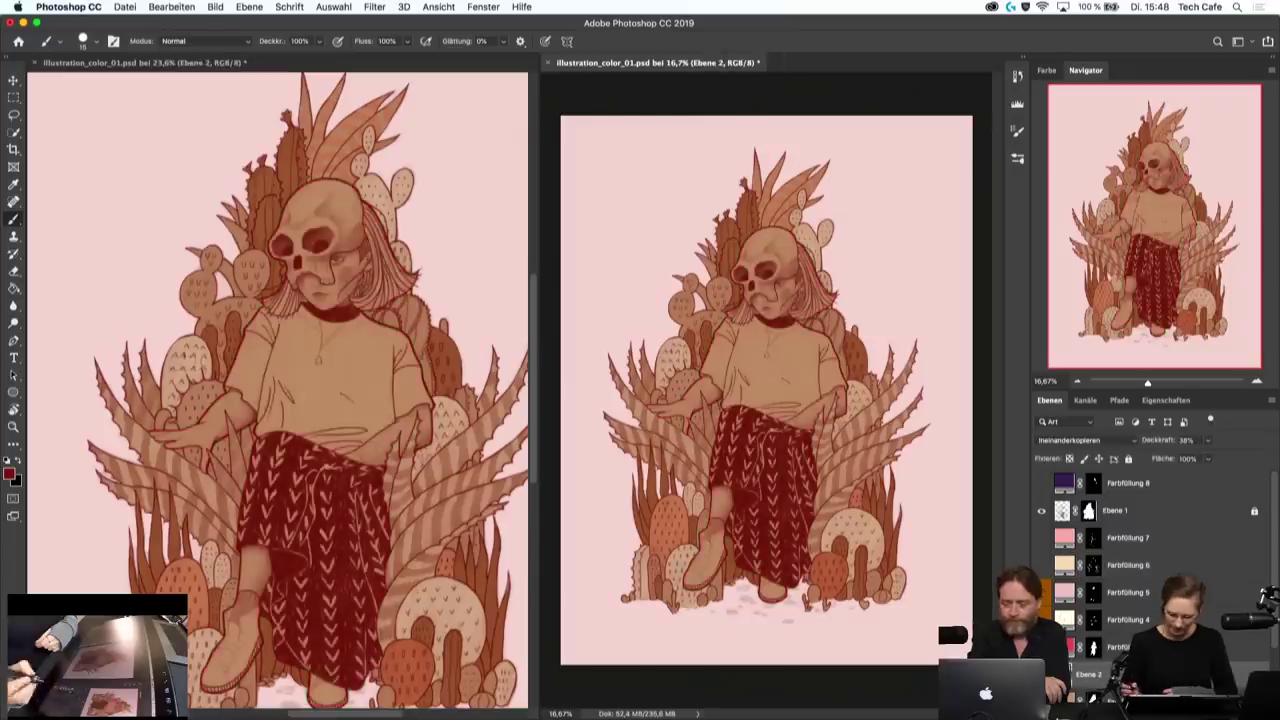
left_click(1041, 673)
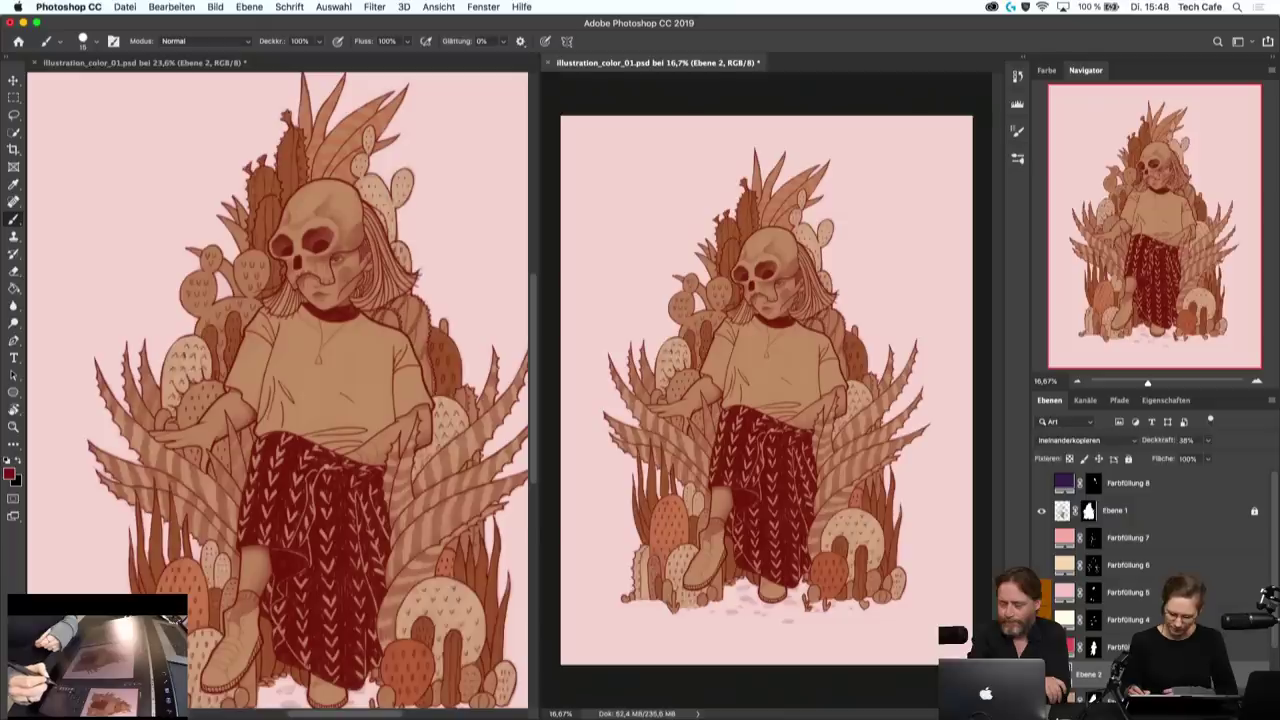
left_click(1041, 673)
left_click(1041, 673)
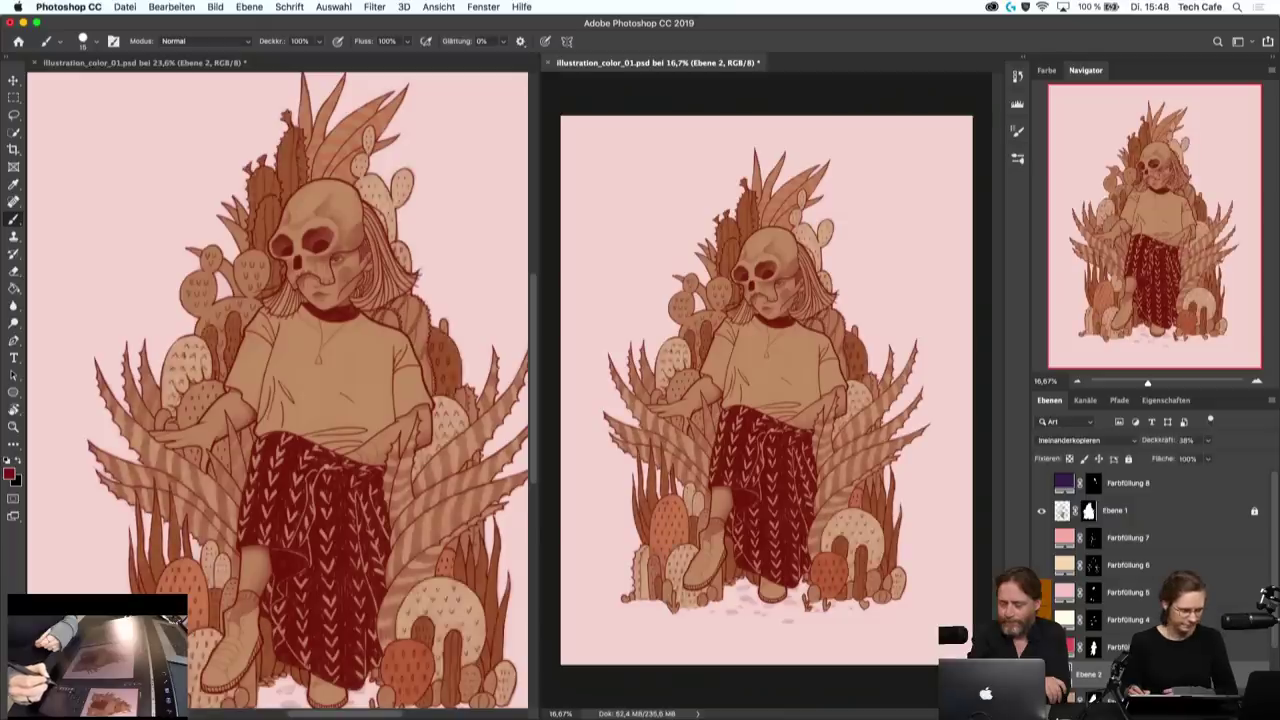
left_click(1041, 673)
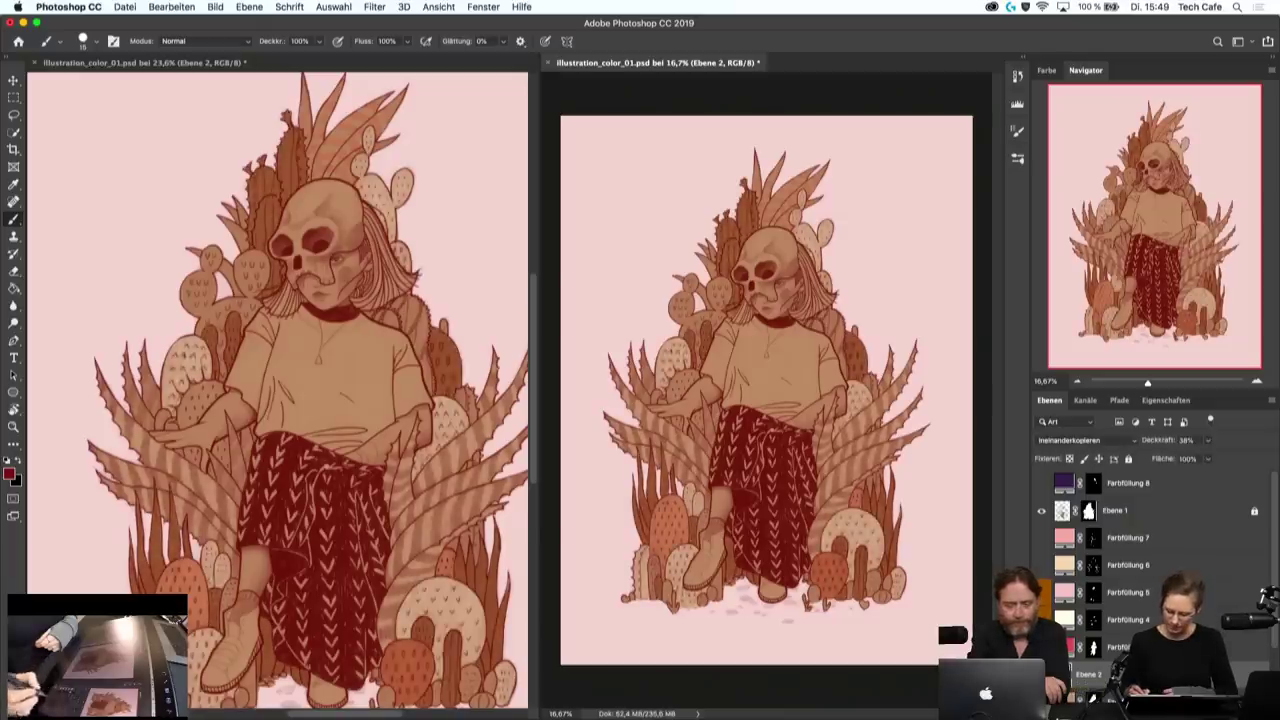
scroll(1150, 560, "down", 1)
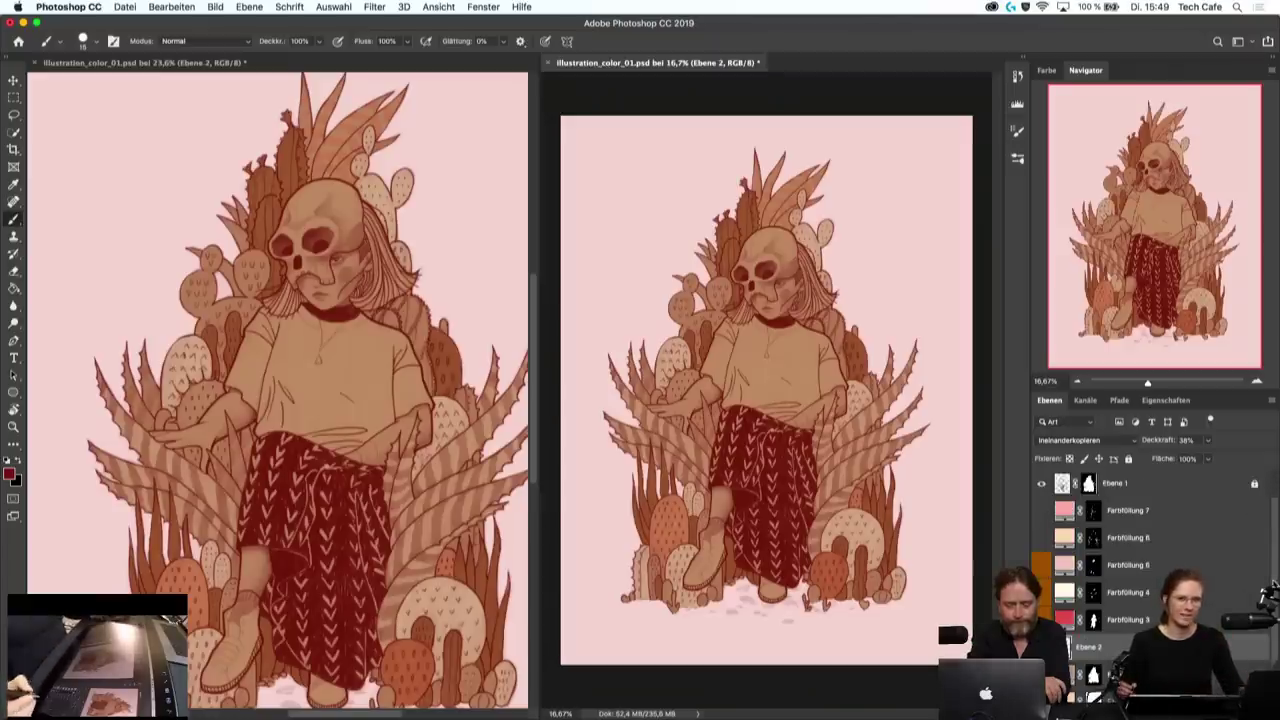
- Briefly hide the cactus and tan base fills to check the line art, then show them again
left_click(1041, 647)
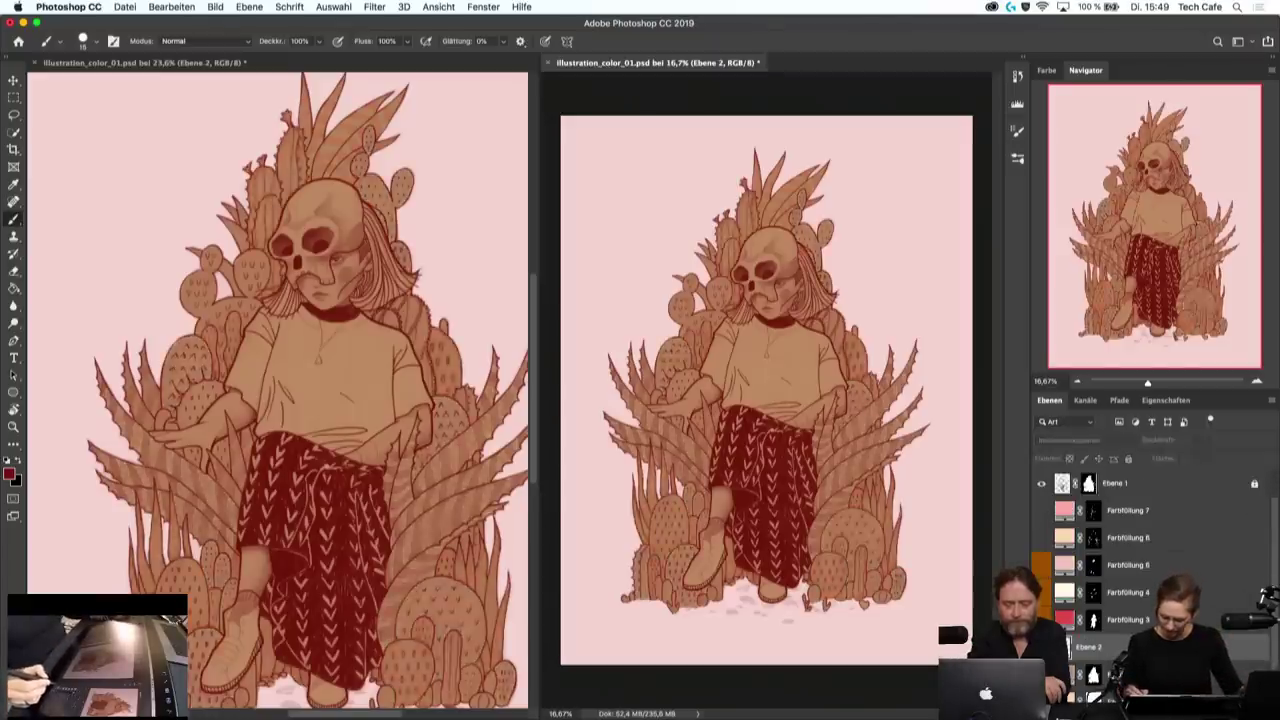
left_click(1041, 674)
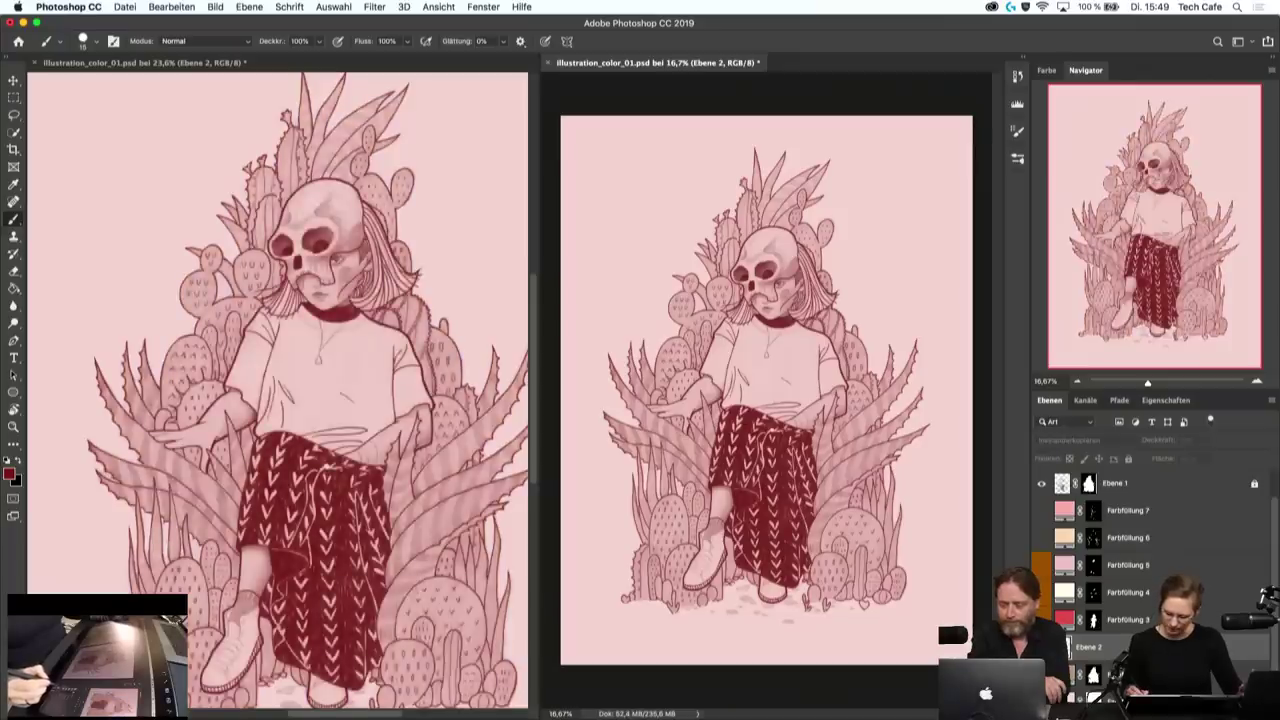
left_click(1041, 674)
left_click(1041, 647)
- Show the coral, Farbfüllung 5, 6, 7 and 8 fills, then select Farbfüllung 8
left_click(1041, 612)
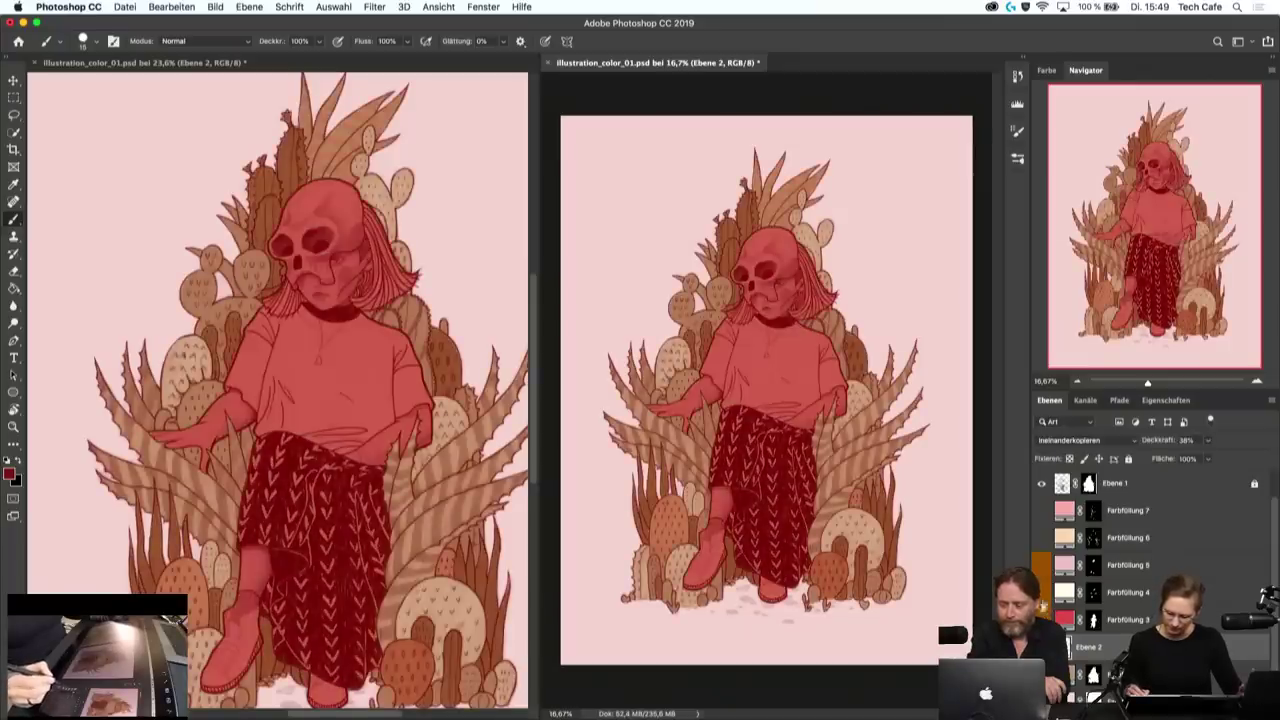
left_click(1041, 592)
left_click(1041, 566)
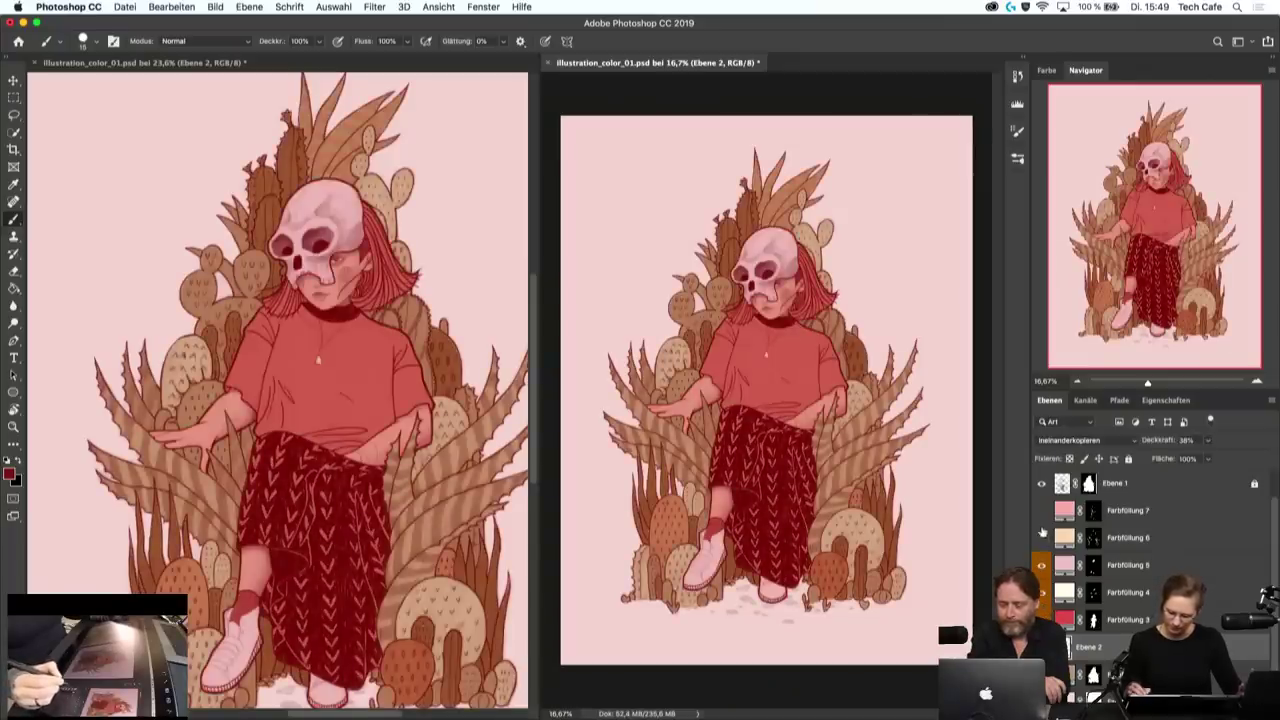
left_click(1041, 538)
left_click(1041, 510)
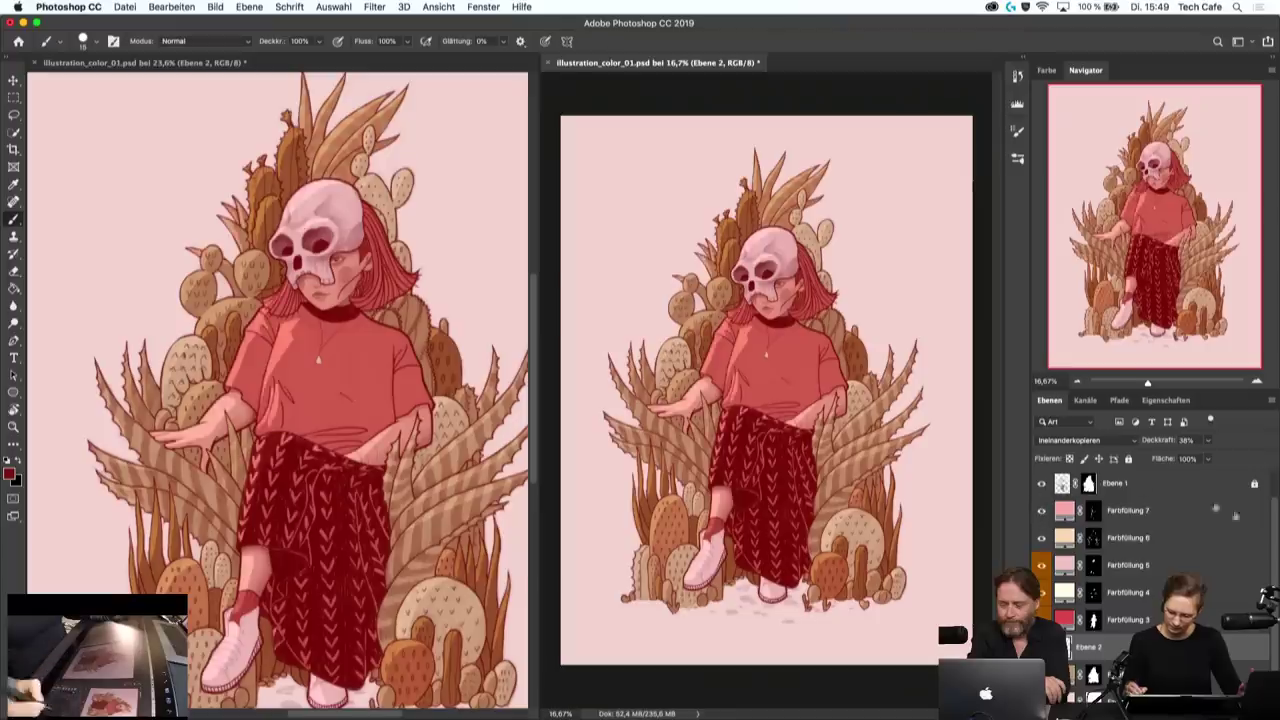
scroll(1275, 556, "up", 1)
left_click(1041, 483)
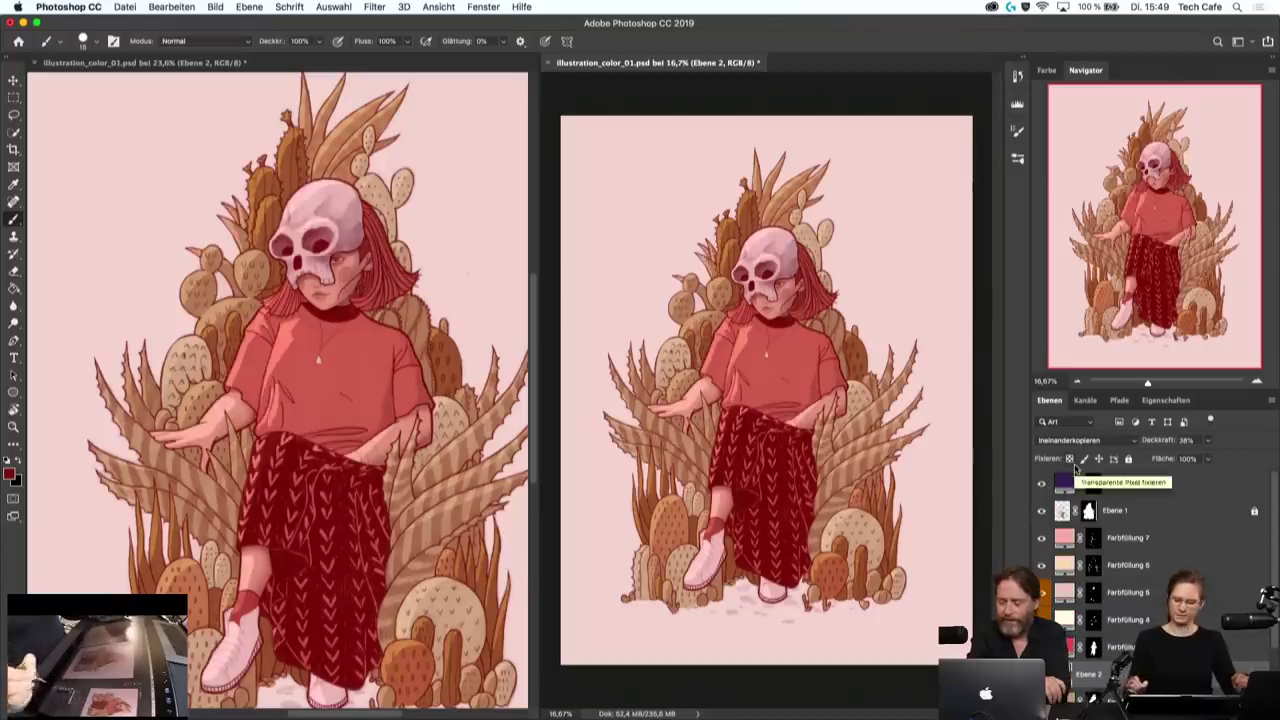
left_click(1205, 483)
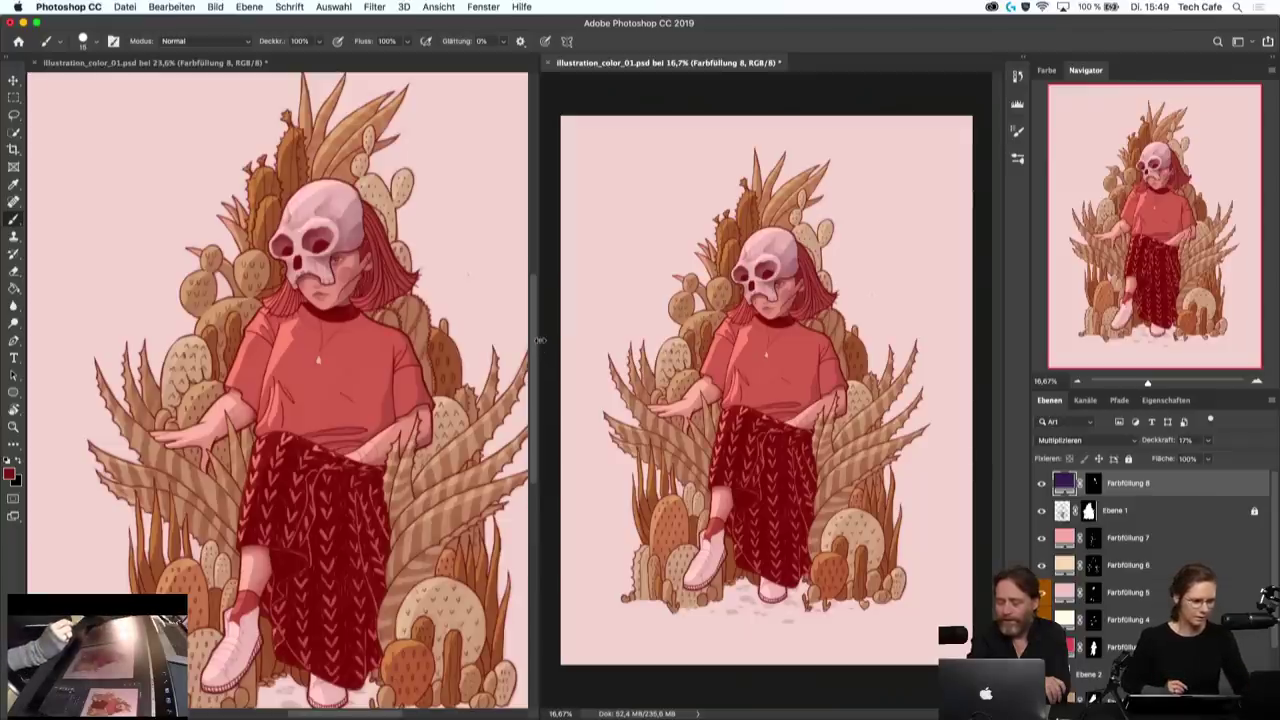
- Widen the left document window, zoom in, and target Farbfüllung 8's layer mask
left_click_drag(538, 340, 660, 363)
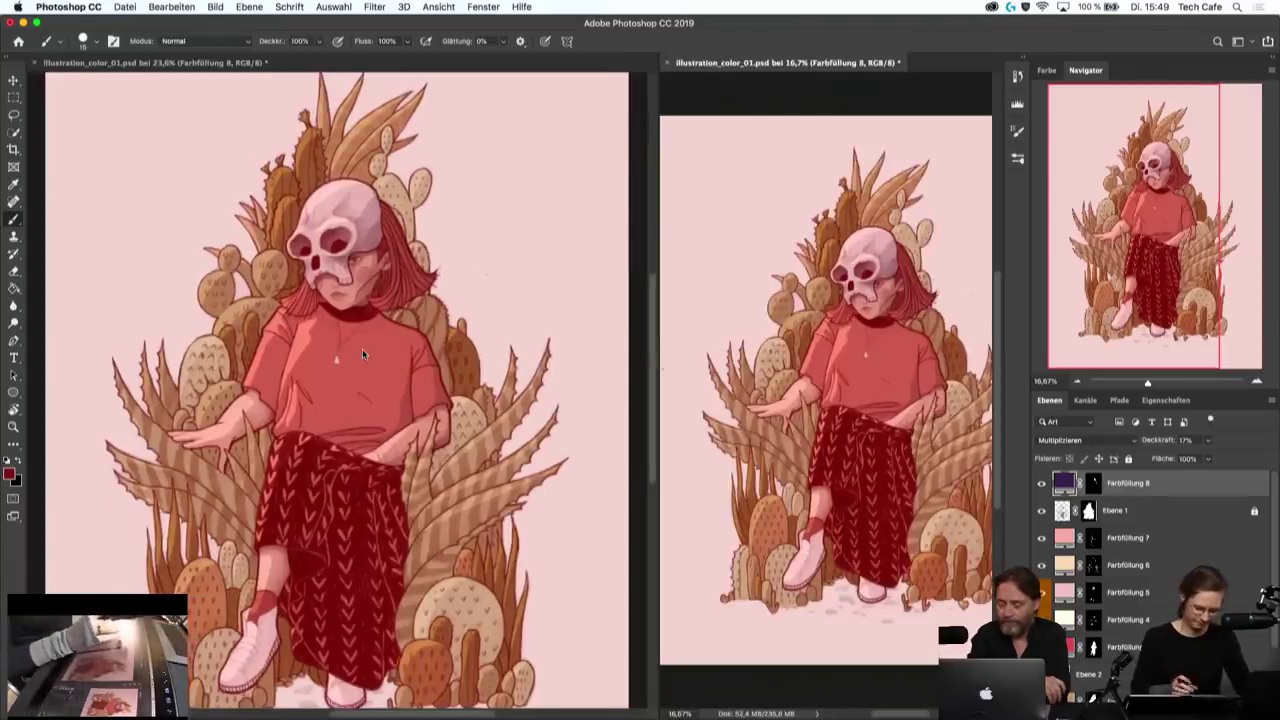
scroll(362, 349, "up", 1)
scroll(362, 349, "up", 1)
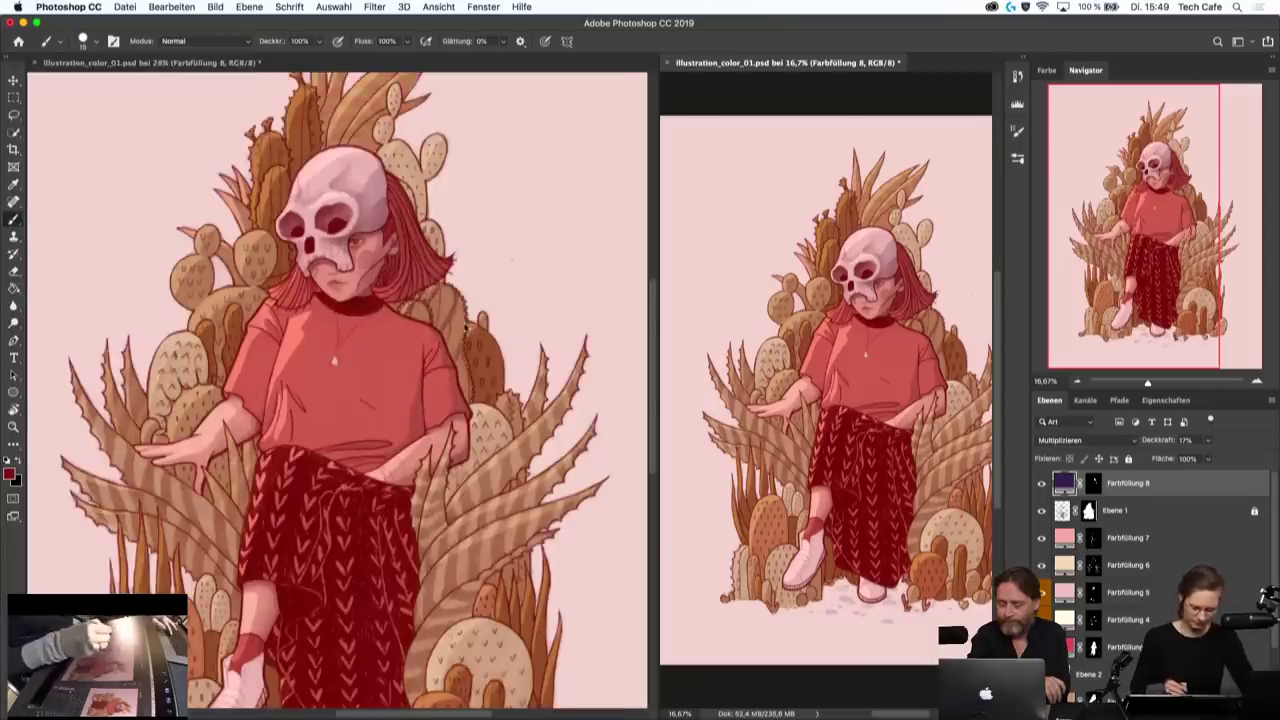
left_click(1092, 483)
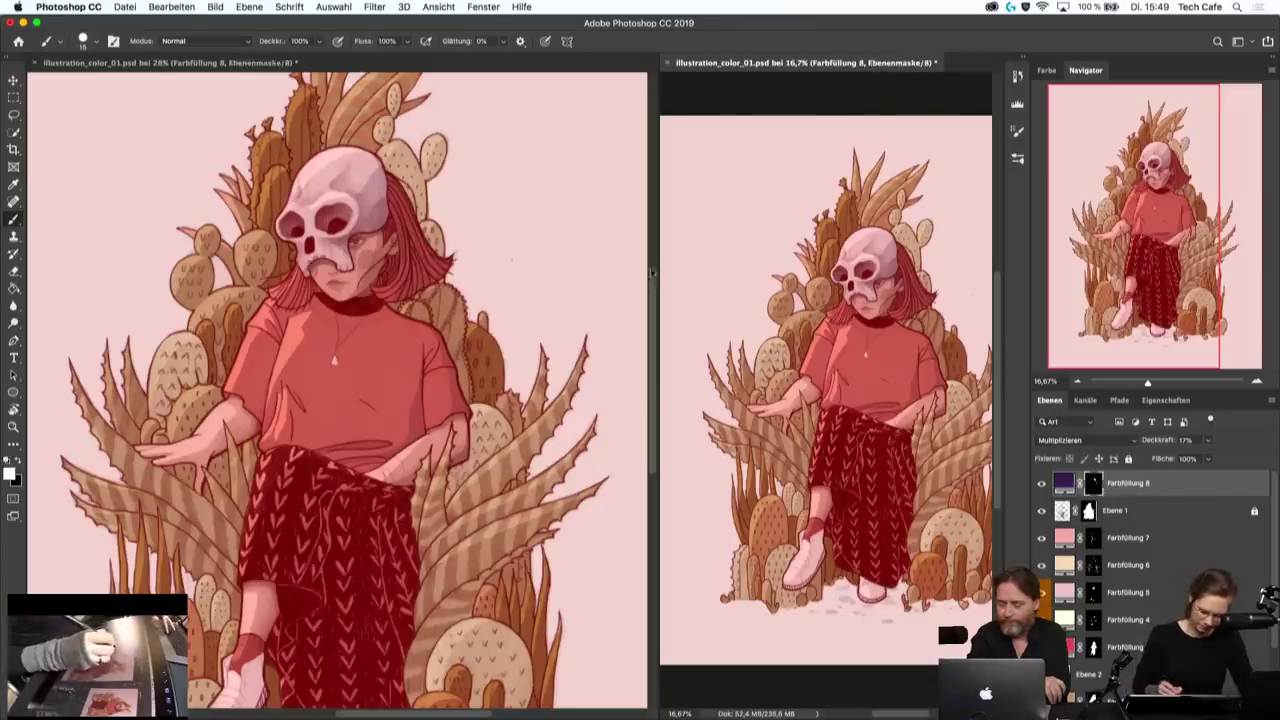
scroll(648, 272, "up", 5)
scroll(648, 272, "up", 2)
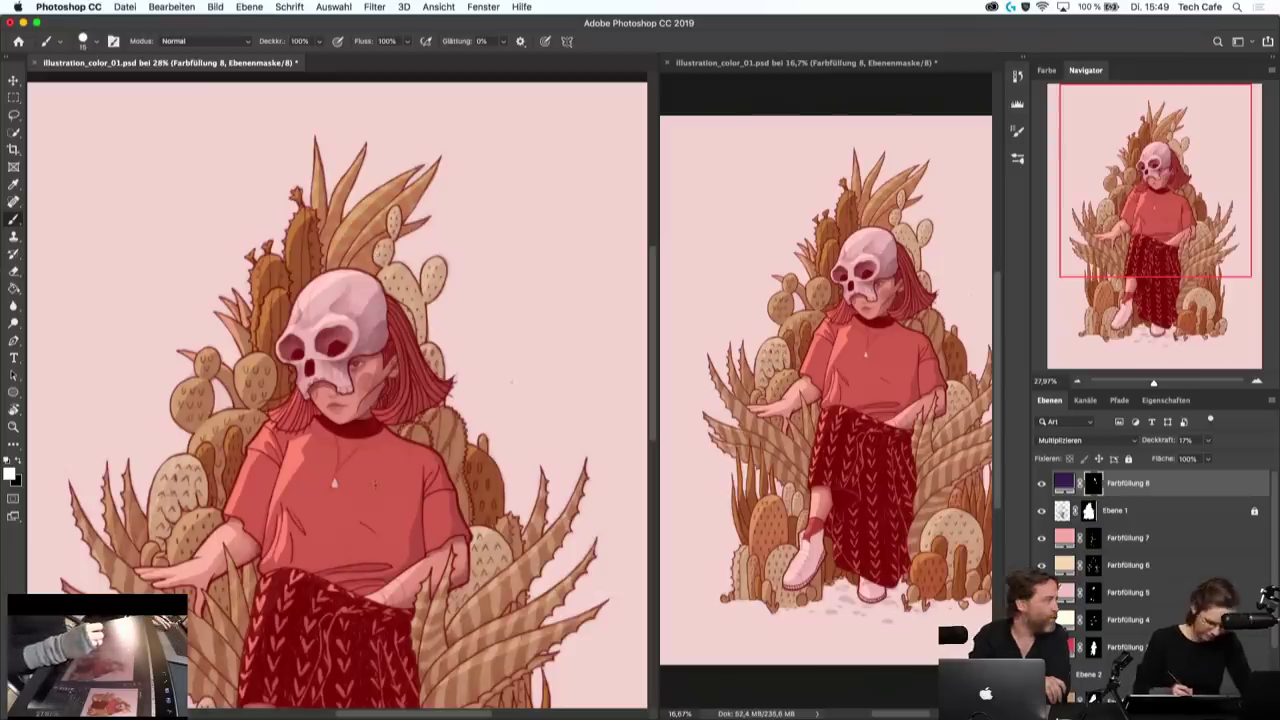
- Scroll around the left canvas, which brings up the macOS Notification Center
scroll(375, 488, "down", 3)
scroll(375, 488, "down", 4)
scroll(375, 488, "down", 1)
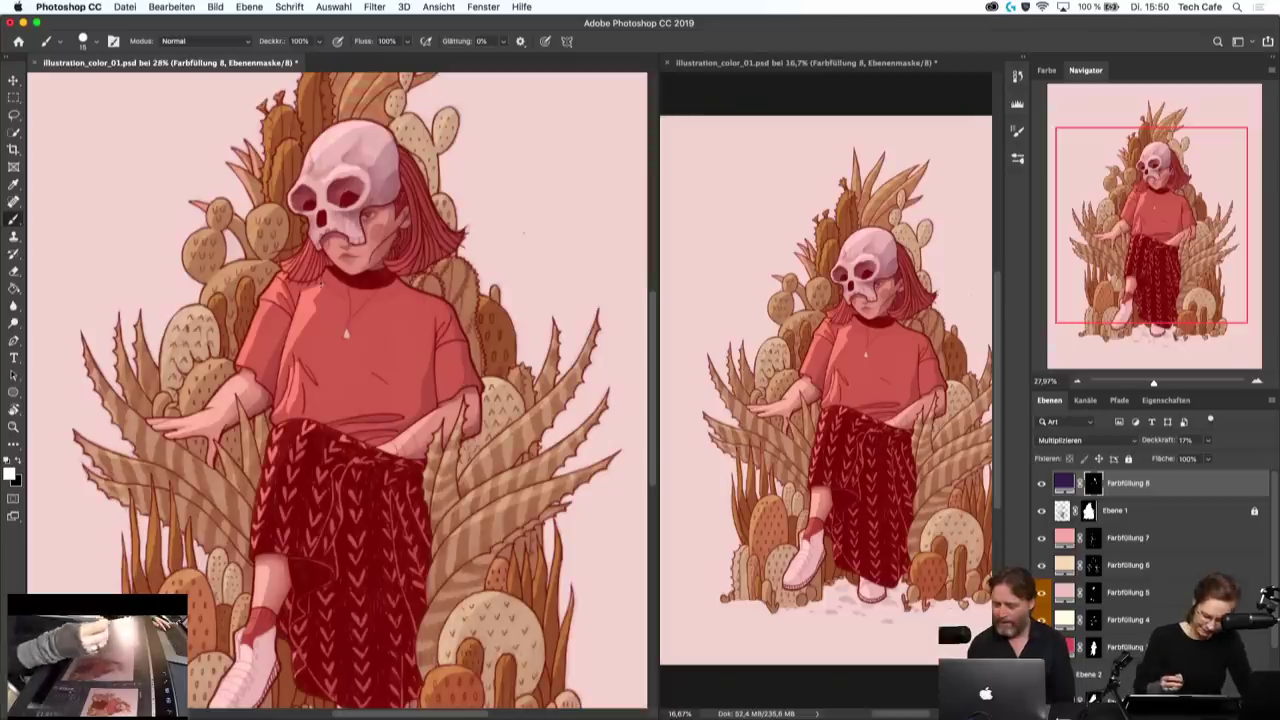
scroll(372, 557, "down", 3)
scroll(372, 557, "down", 3)
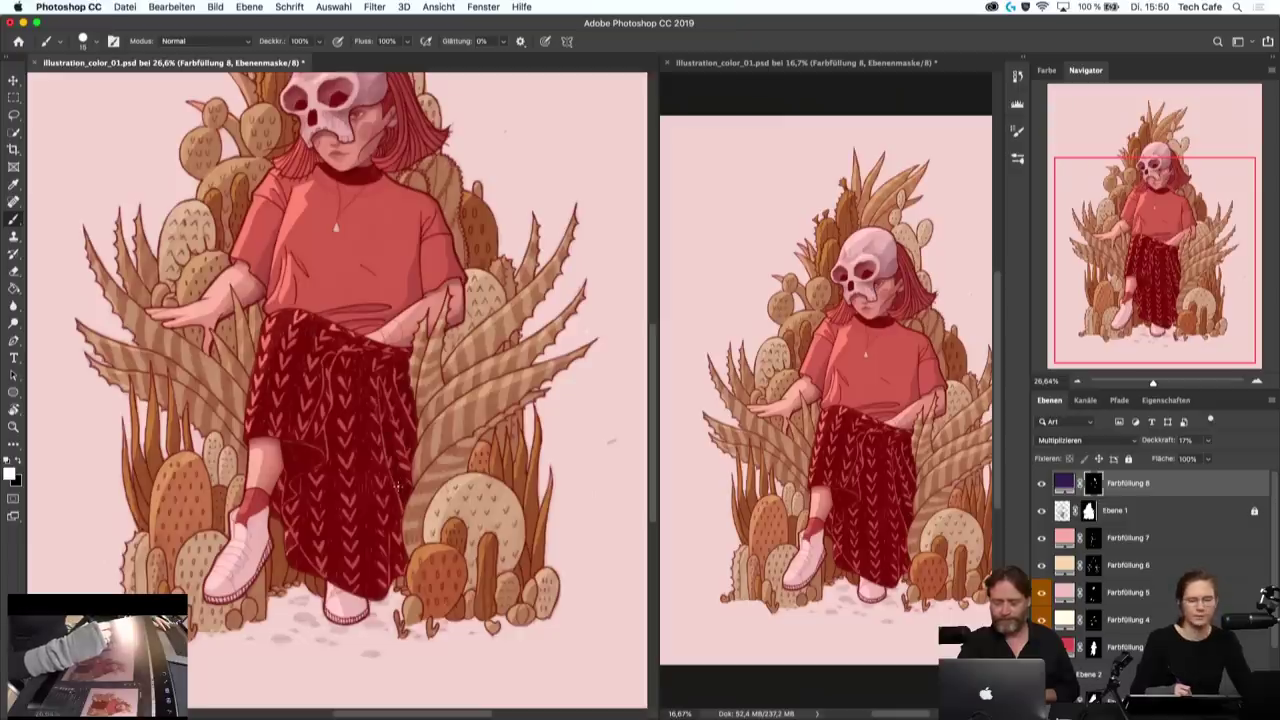
- Dismiss Notification Center, tilt the view, and dab purple shadow on the ground below the feet
scroll(375, 404, "right", 3)
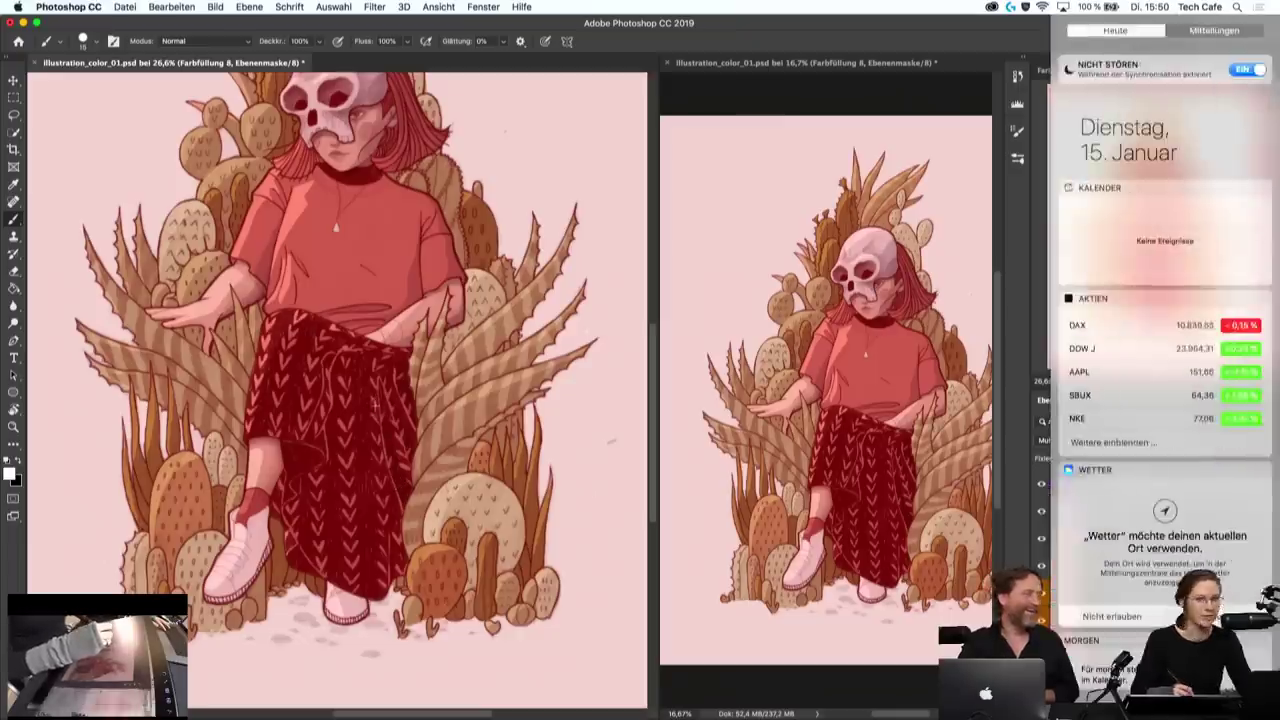
scroll(334, 428, "left", 3)
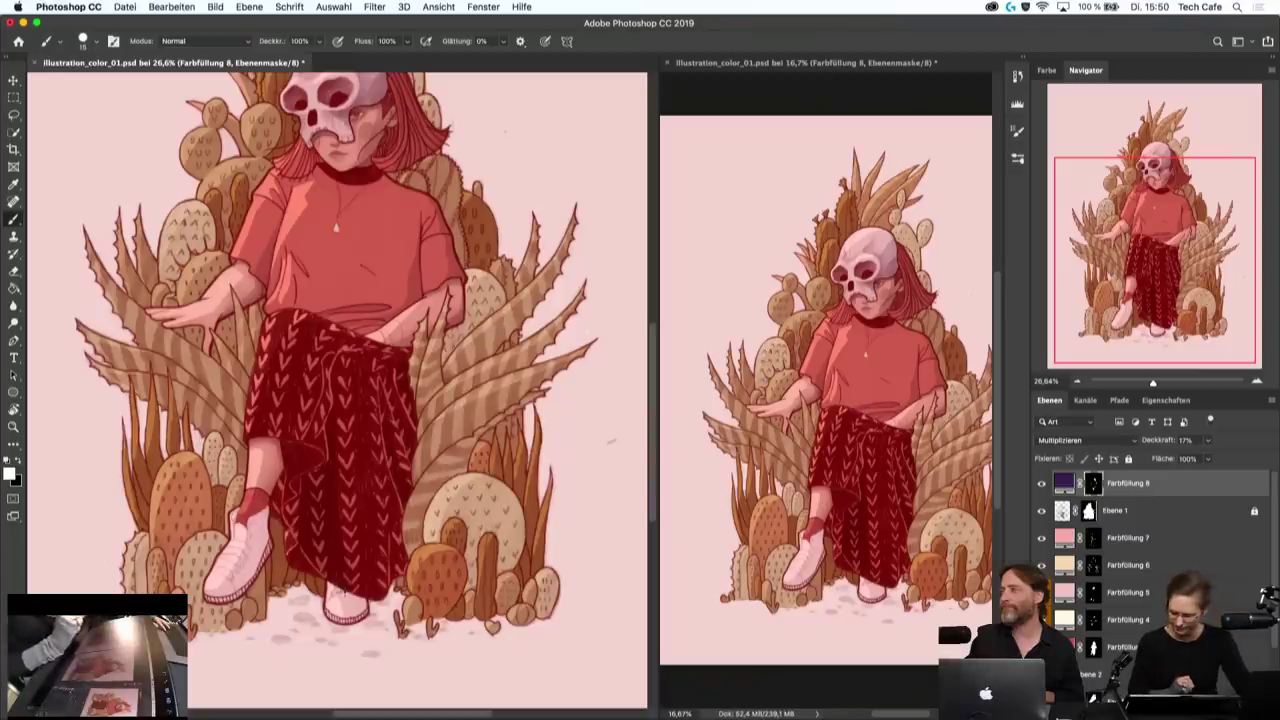
left_click_drag(300, 440, 295, 458)
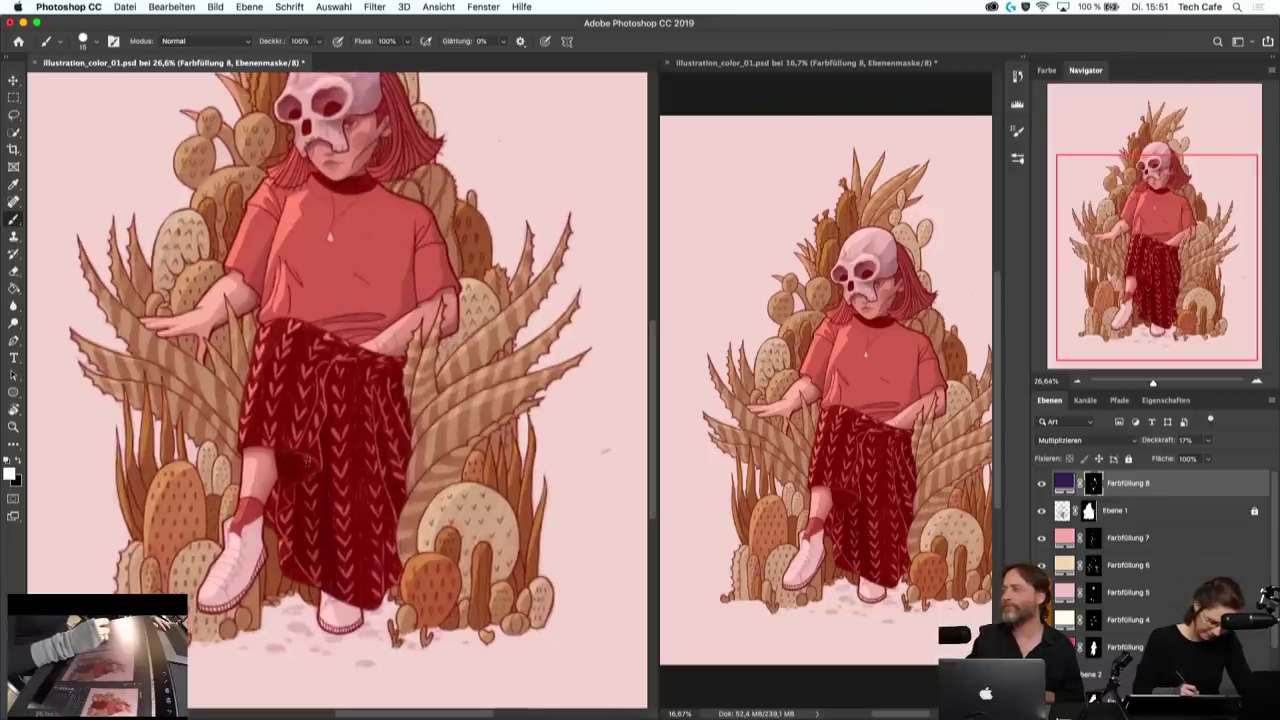
key("x")
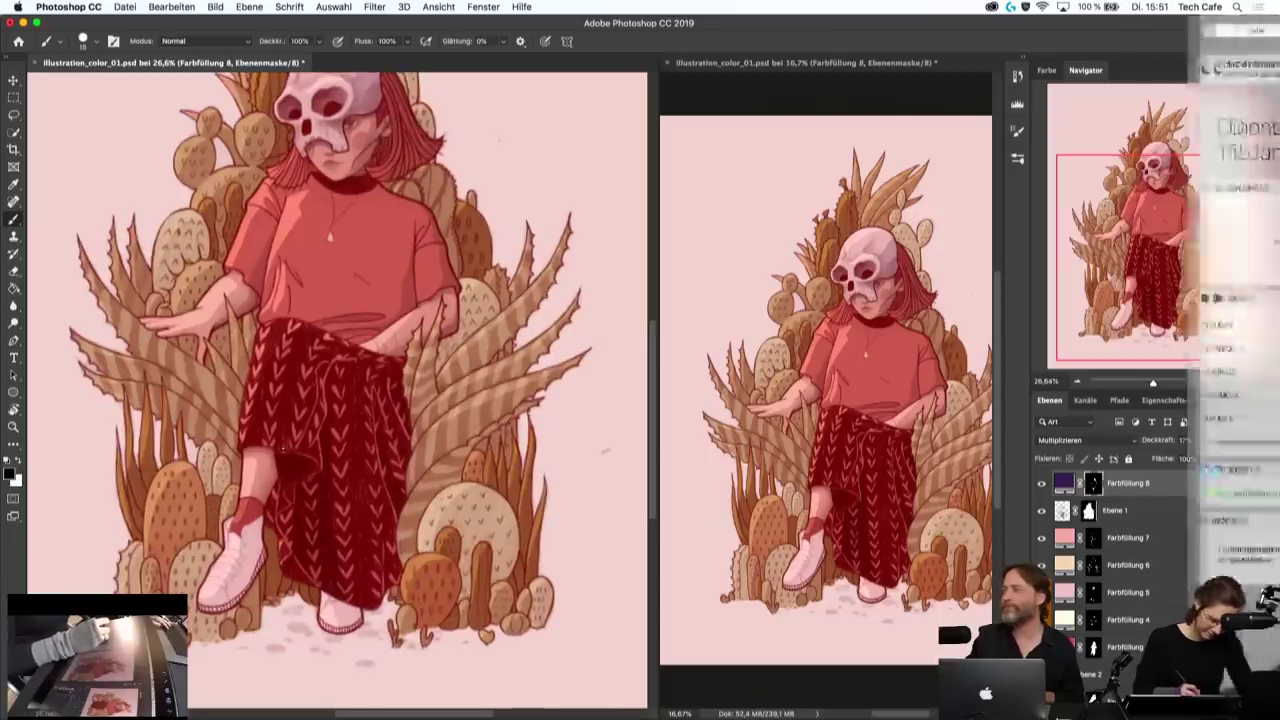
key("x")
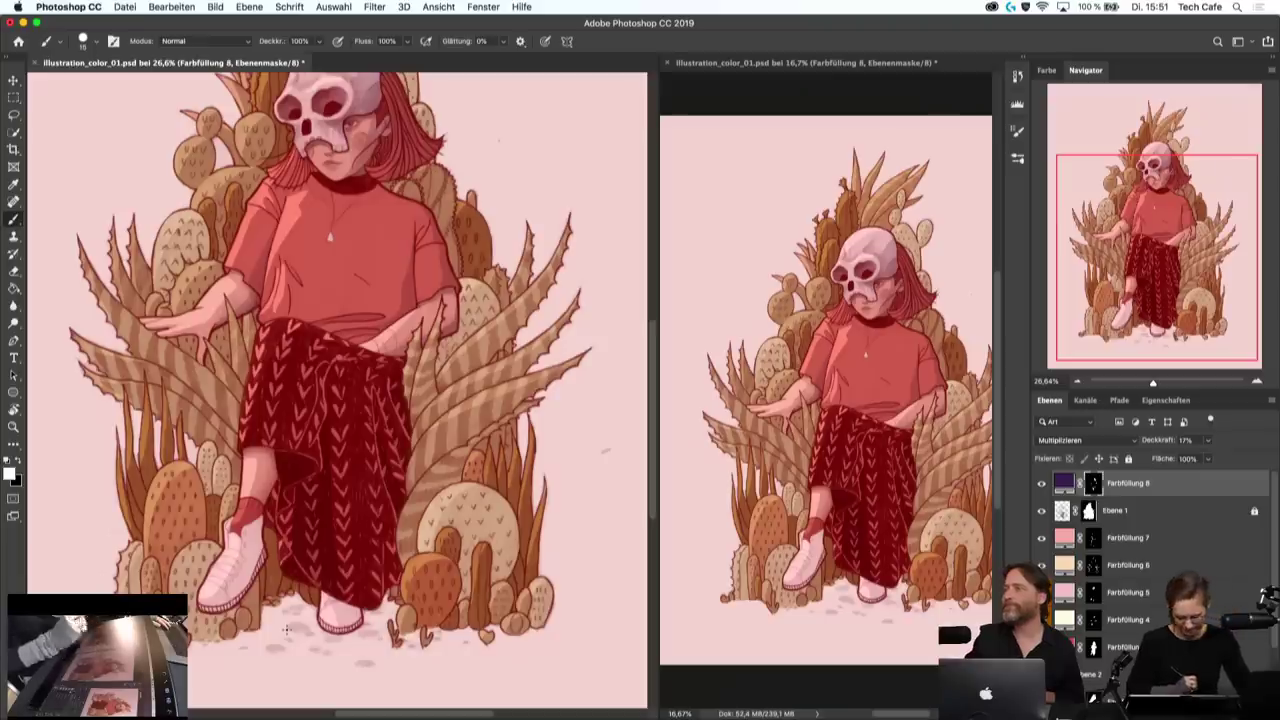
left_click_drag(286, 628, 330, 632)
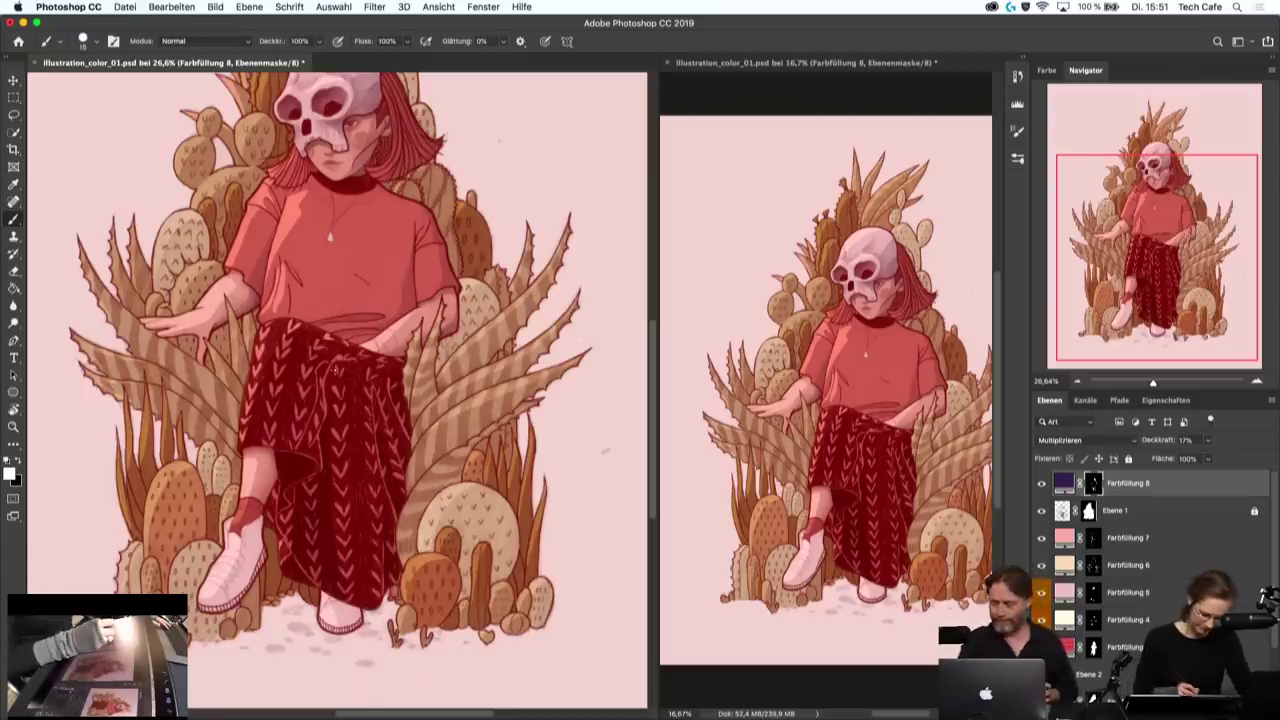
- Zoom in and paint darker purple shading along the right side of the white shoe
key("super+plus")
scroll(318, 372, "down", 2)
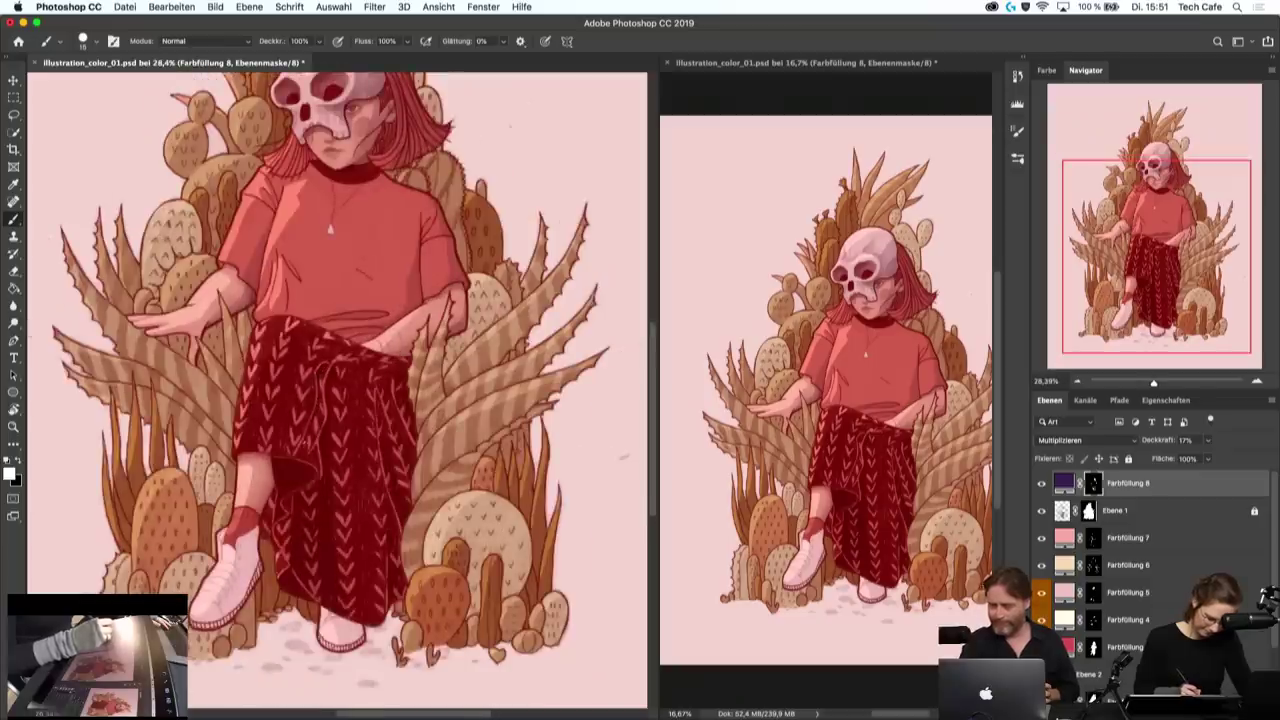
scroll(370, 396, "up", 2)
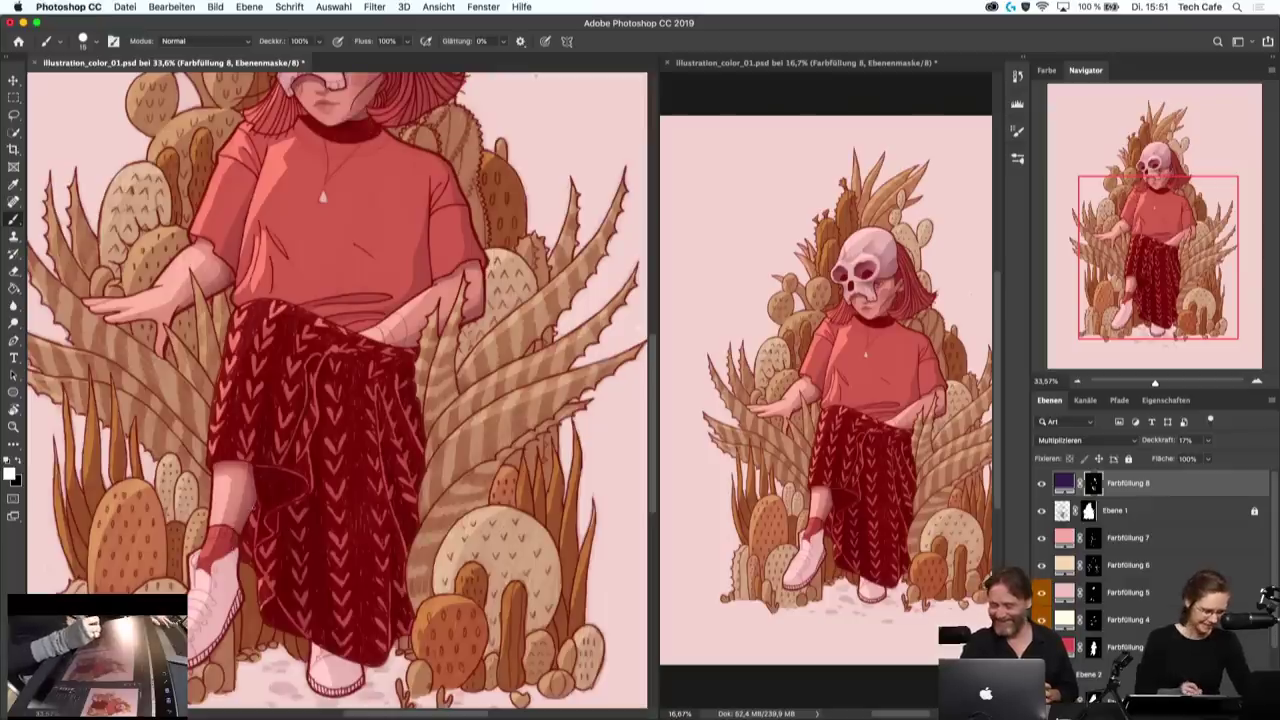
key("x")
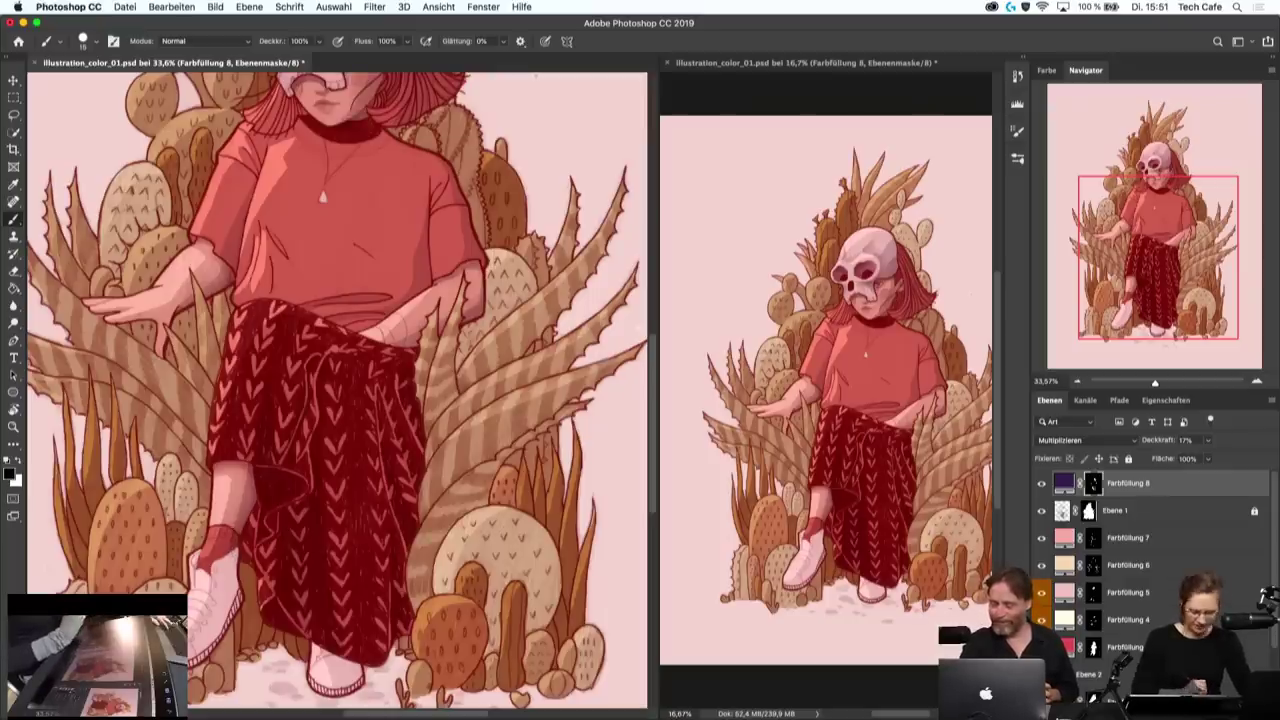
scroll(385, 340, "down", 2)
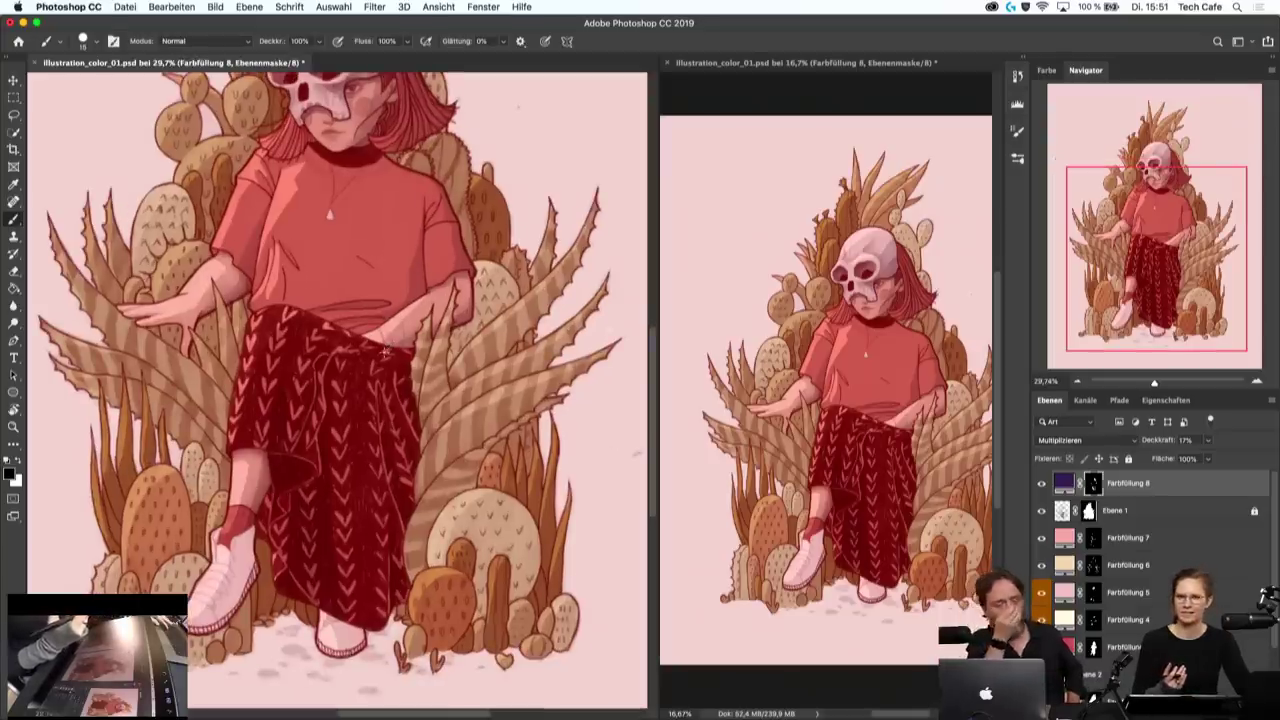
scroll(358, 422, "up", 3)
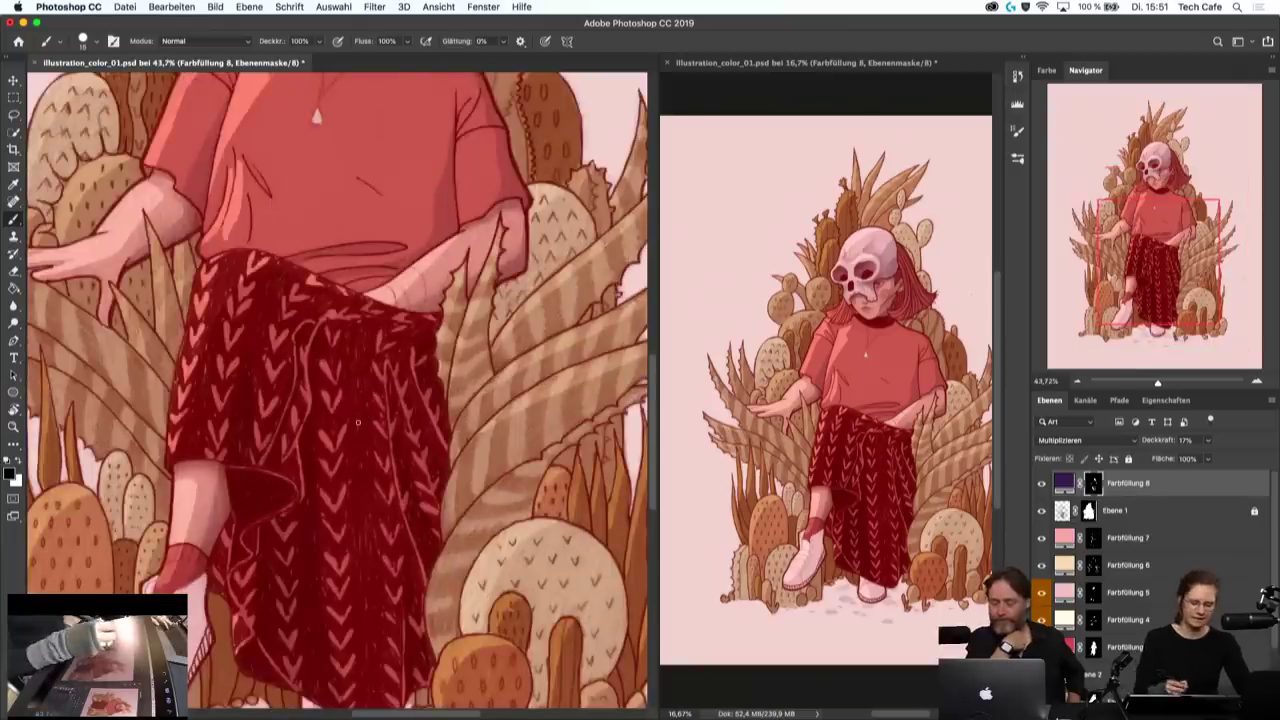
key("x")
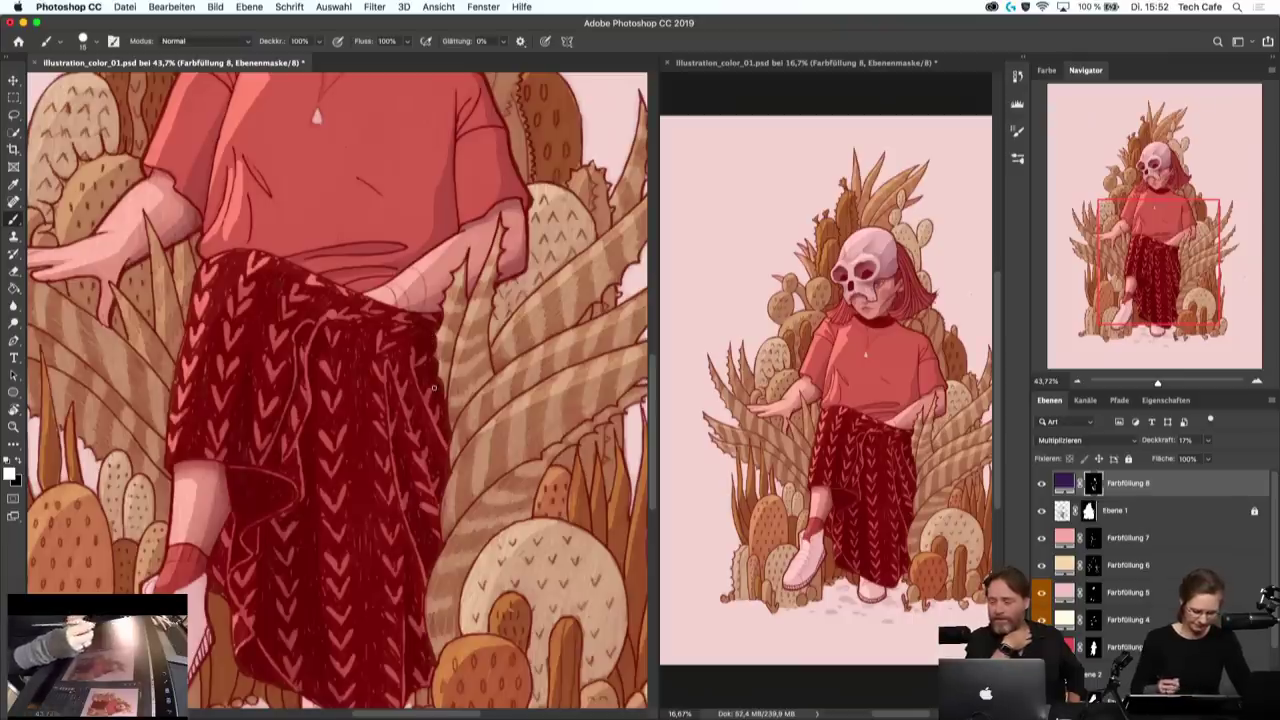
scroll(434, 388, "down", 2)
scroll(434, 388, "down", 3)
scroll(434, 388, "down", 2)
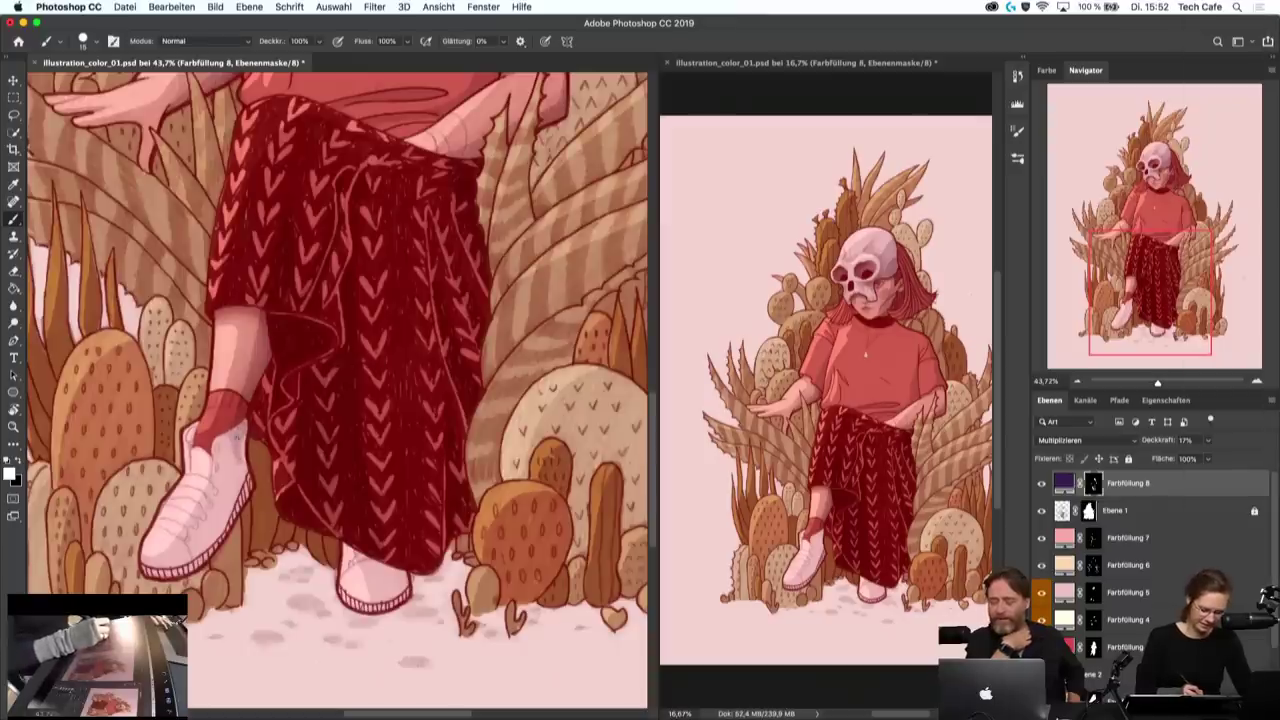
left_click_drag(244, 482, 232, 443)
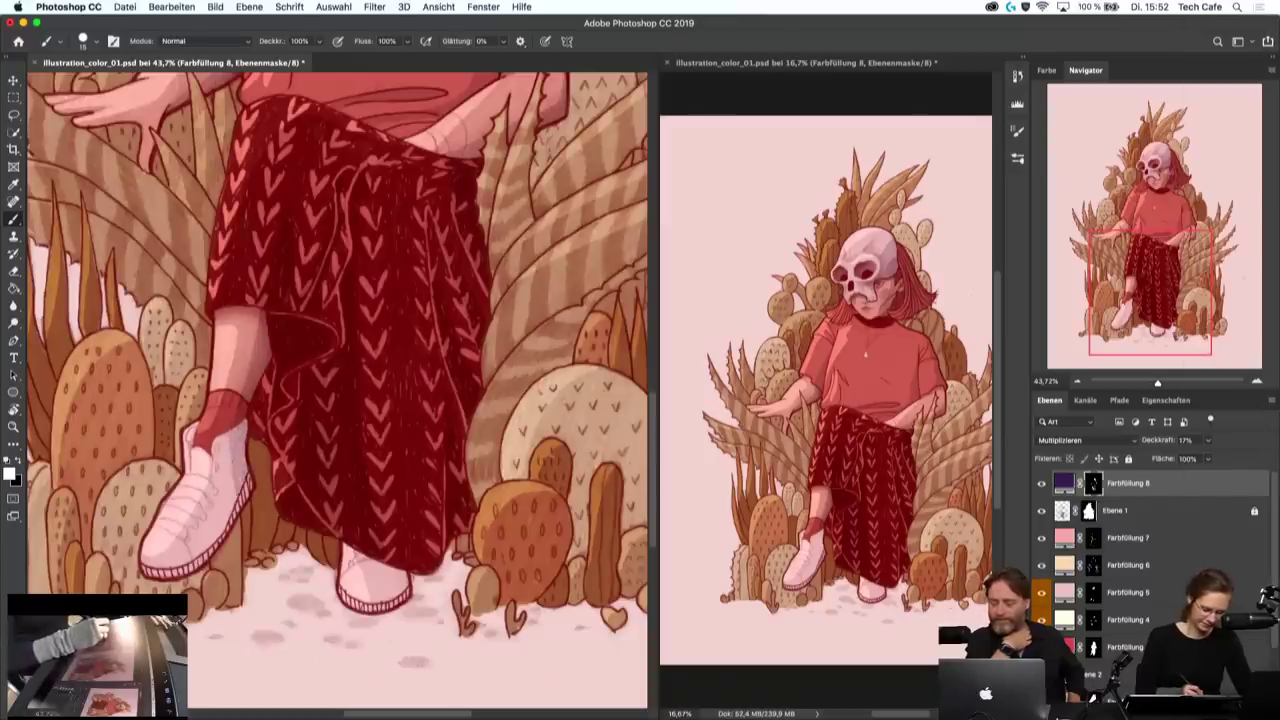
left_click_drag(231, 492, 212, 550)
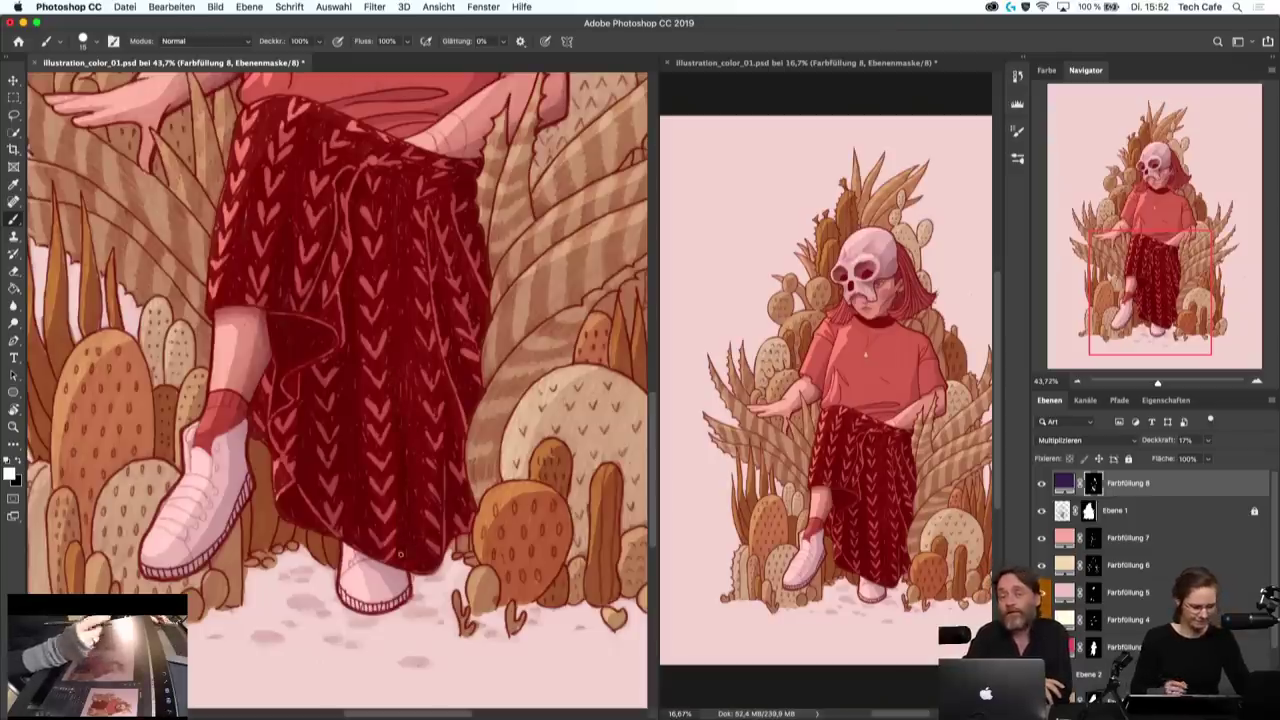
- Bring the upper body into view, target Farbfüllung 8's mask, and set black as painting colour
scroll(405, 344, "down", 3)
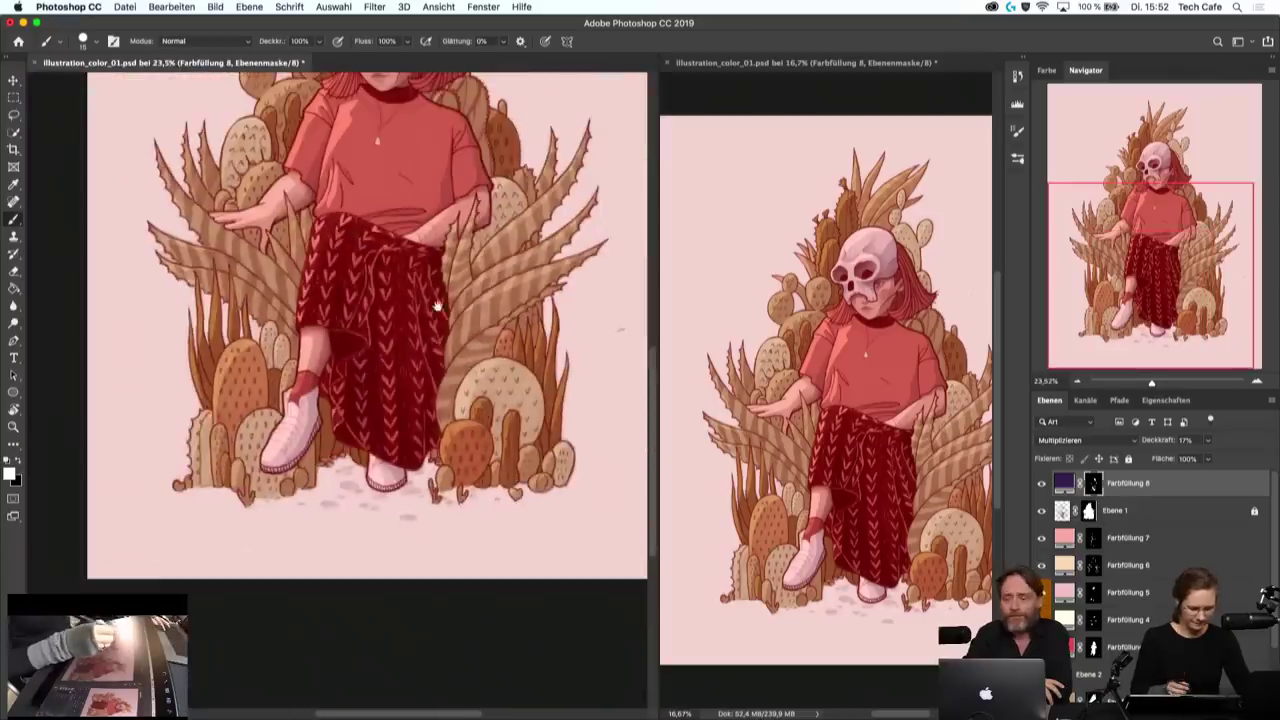
scroll(402, 360, "up", 5)
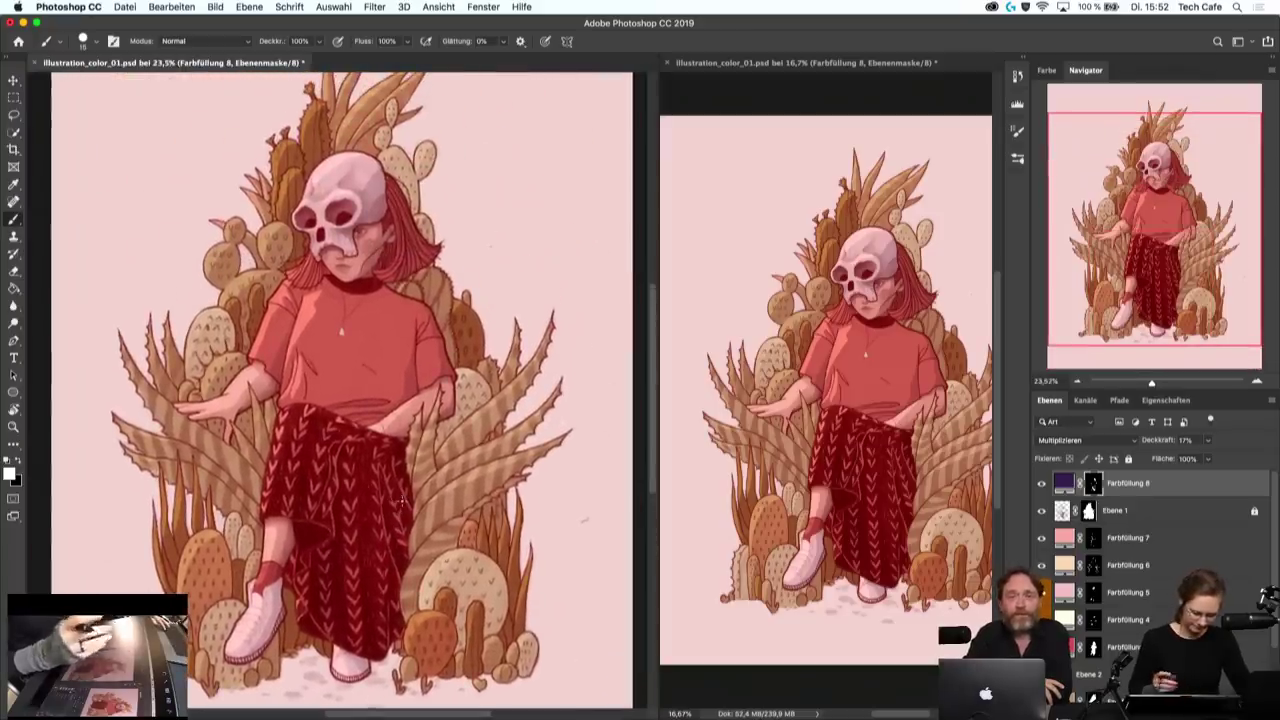
scroll(408, 362, "up", 2)
scroll(408, 362, "up", 2)
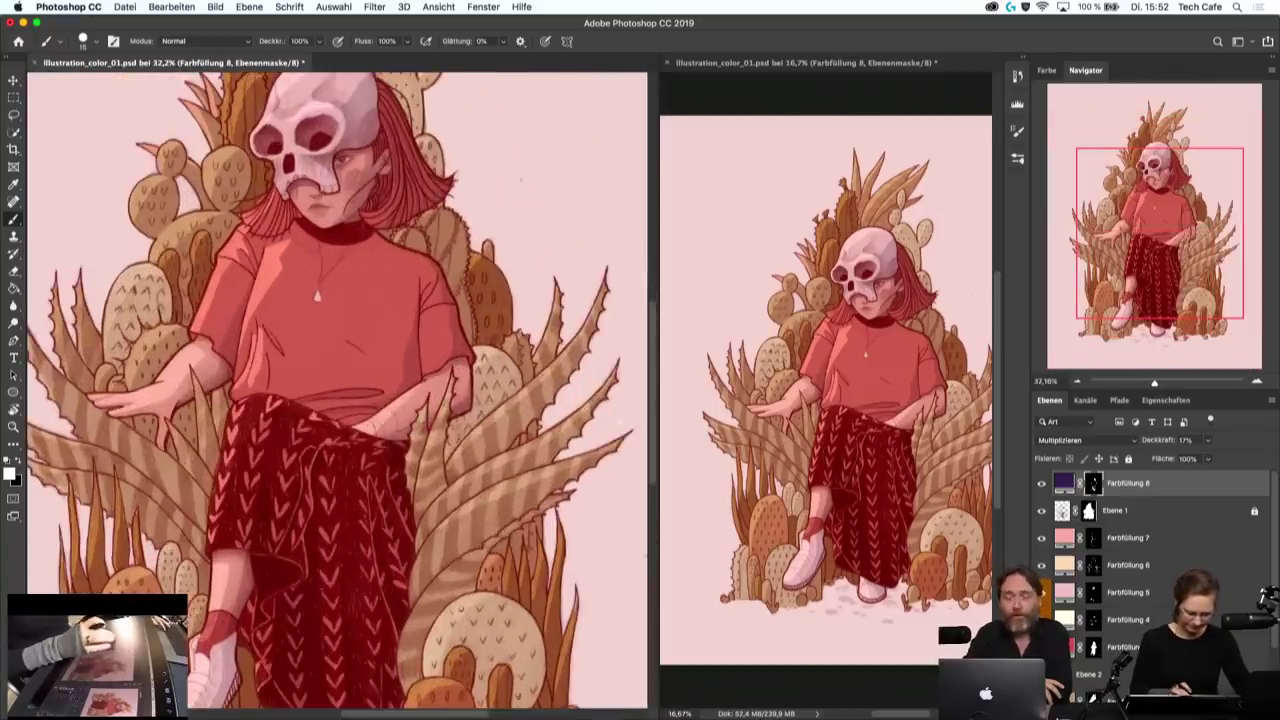
left_click_drag(317, 385, 346, 448)
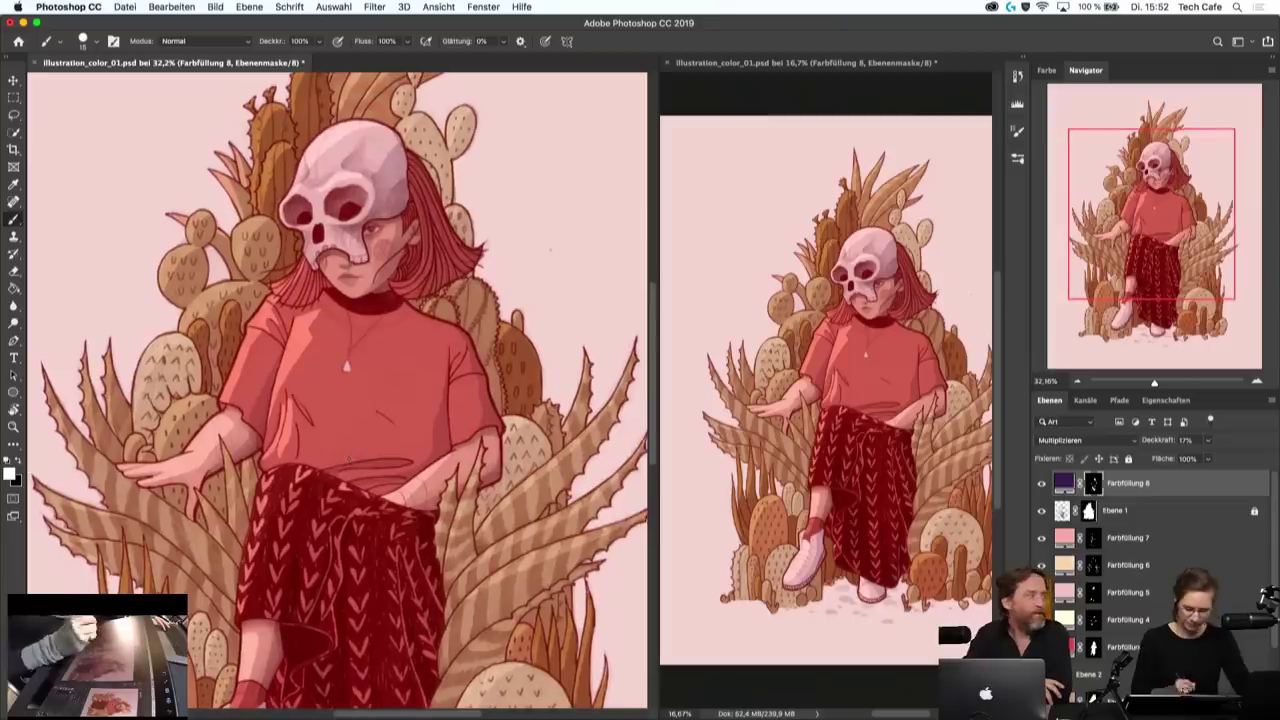
left_click(1041, 483)
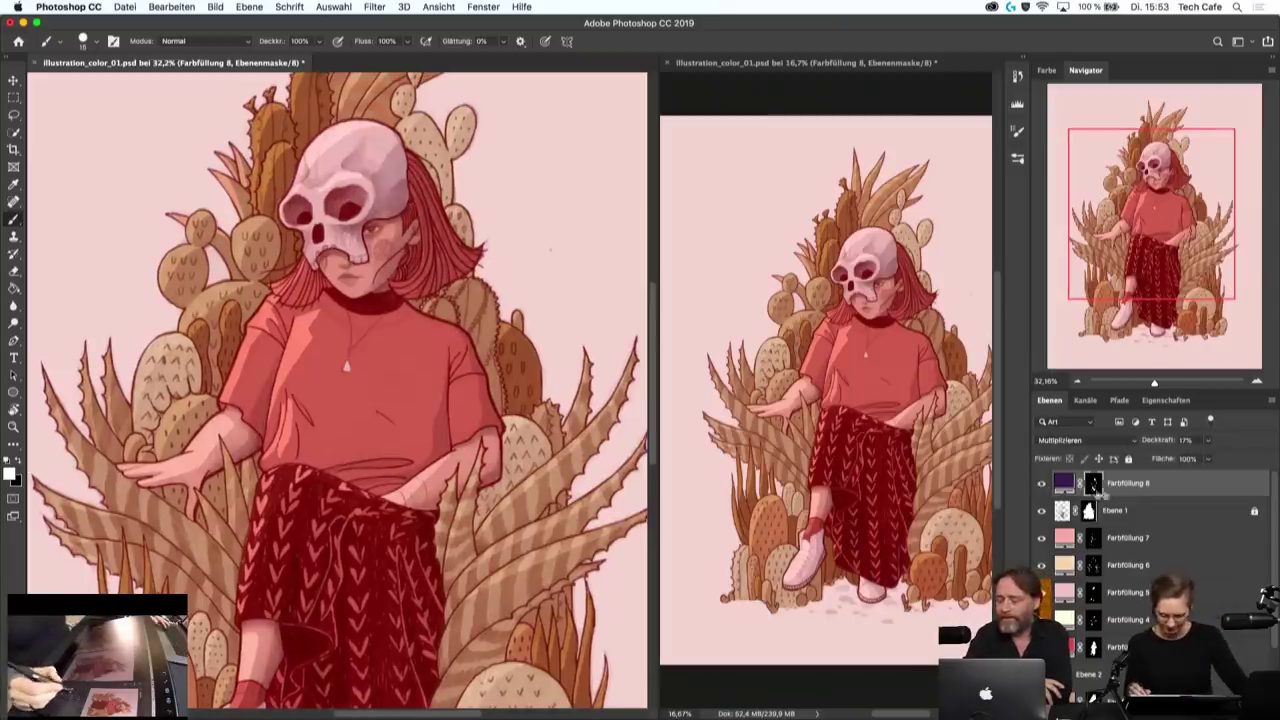
key("x")
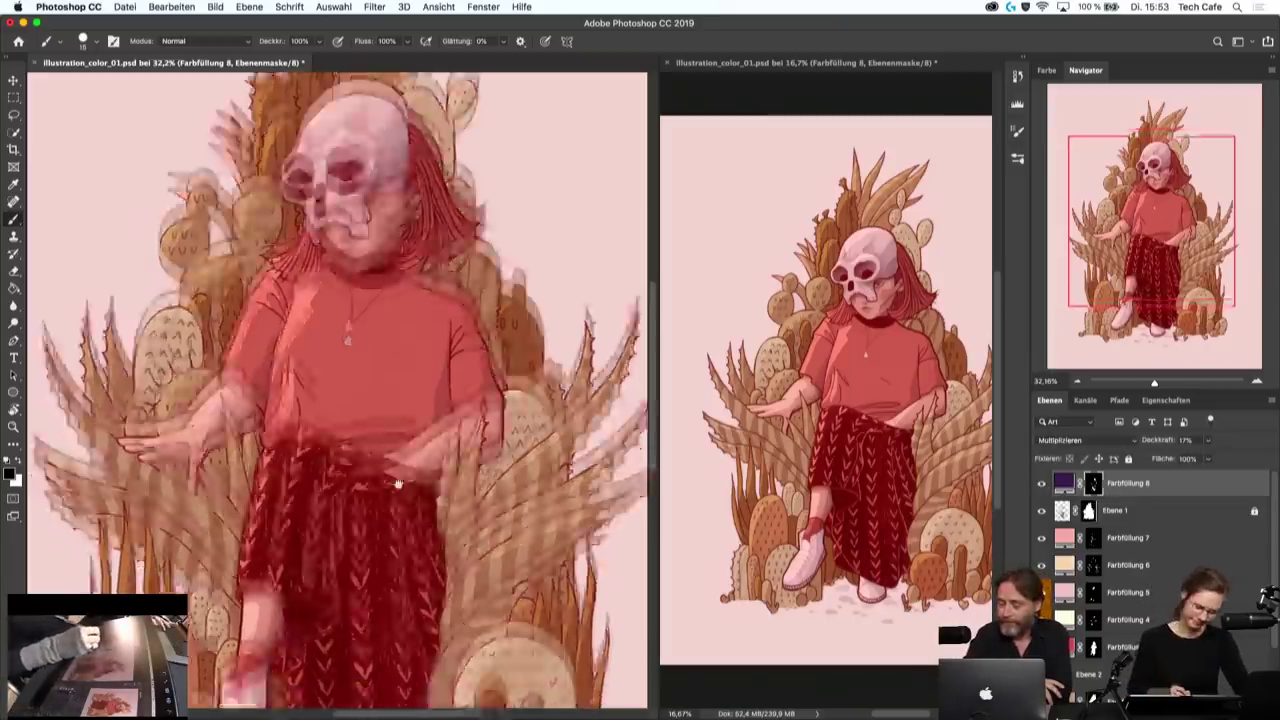
scroll(340, 390, "down", 3)
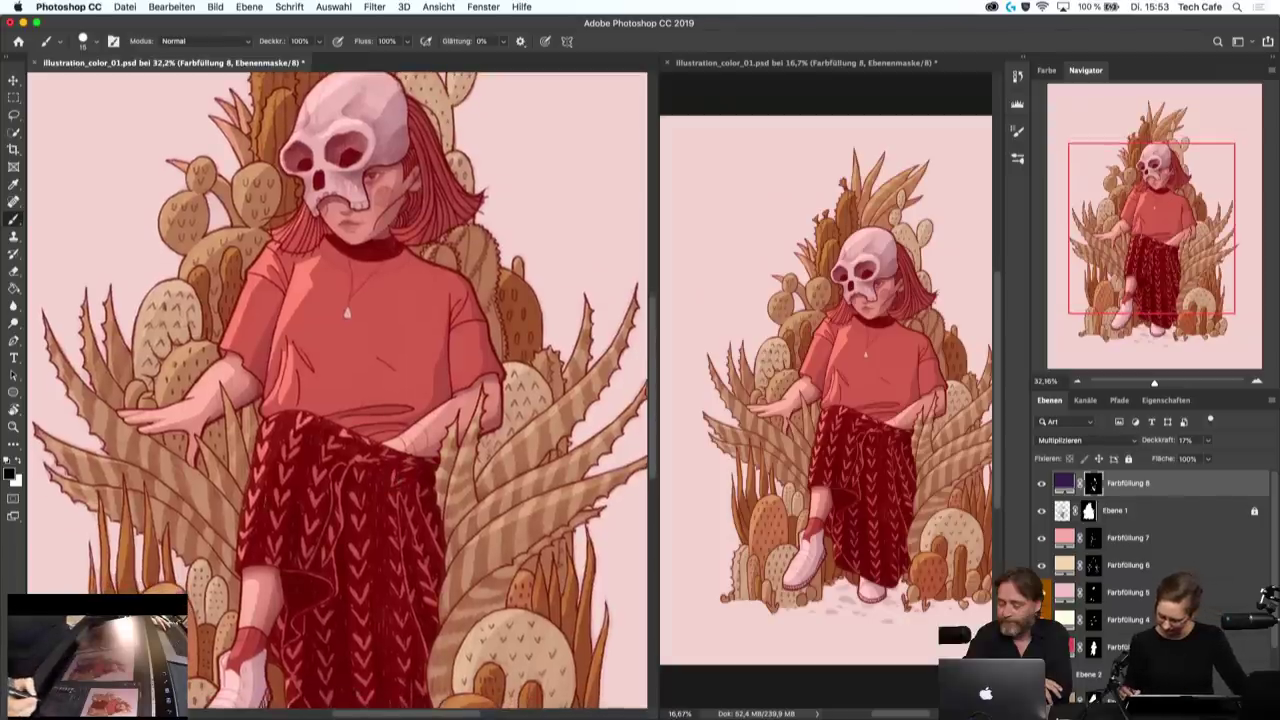
- Add a solid colour fill layer in dark muted blue #3b4a63
left_click(1160, 700)
left_click(1204, 451)
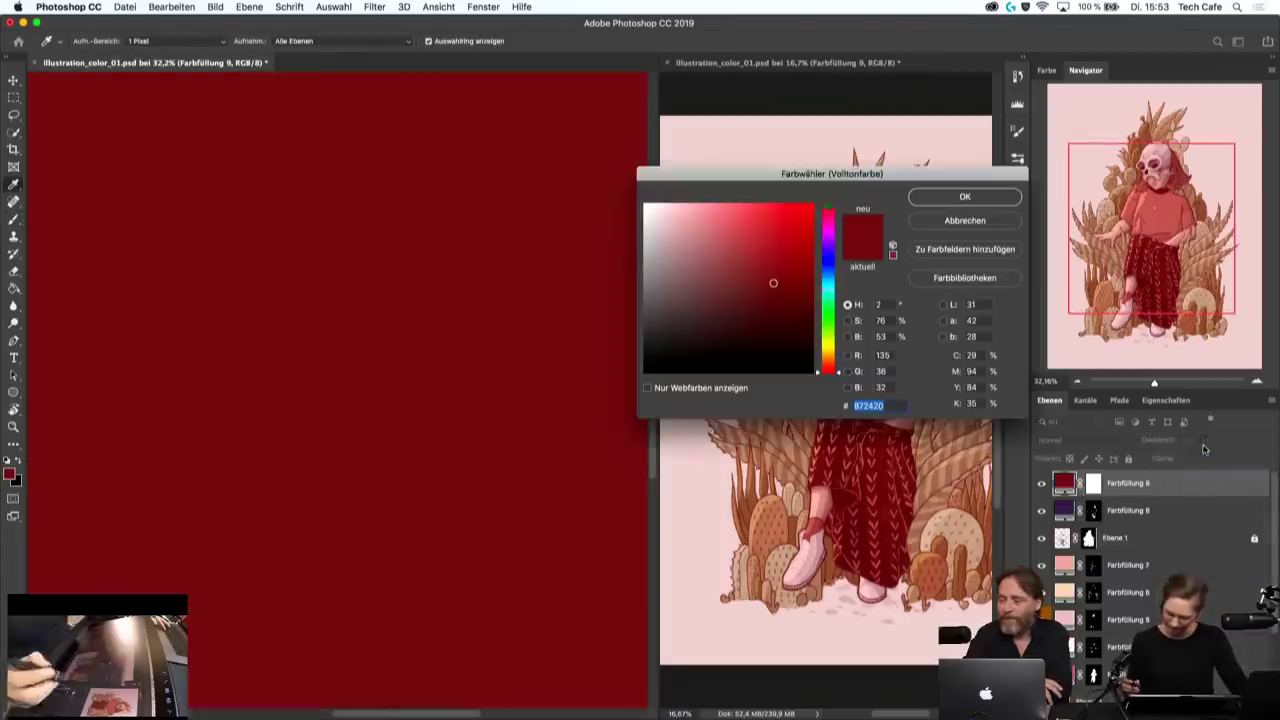
left_click(828, 270)
left_click_drag(764, 298, 705, 309)
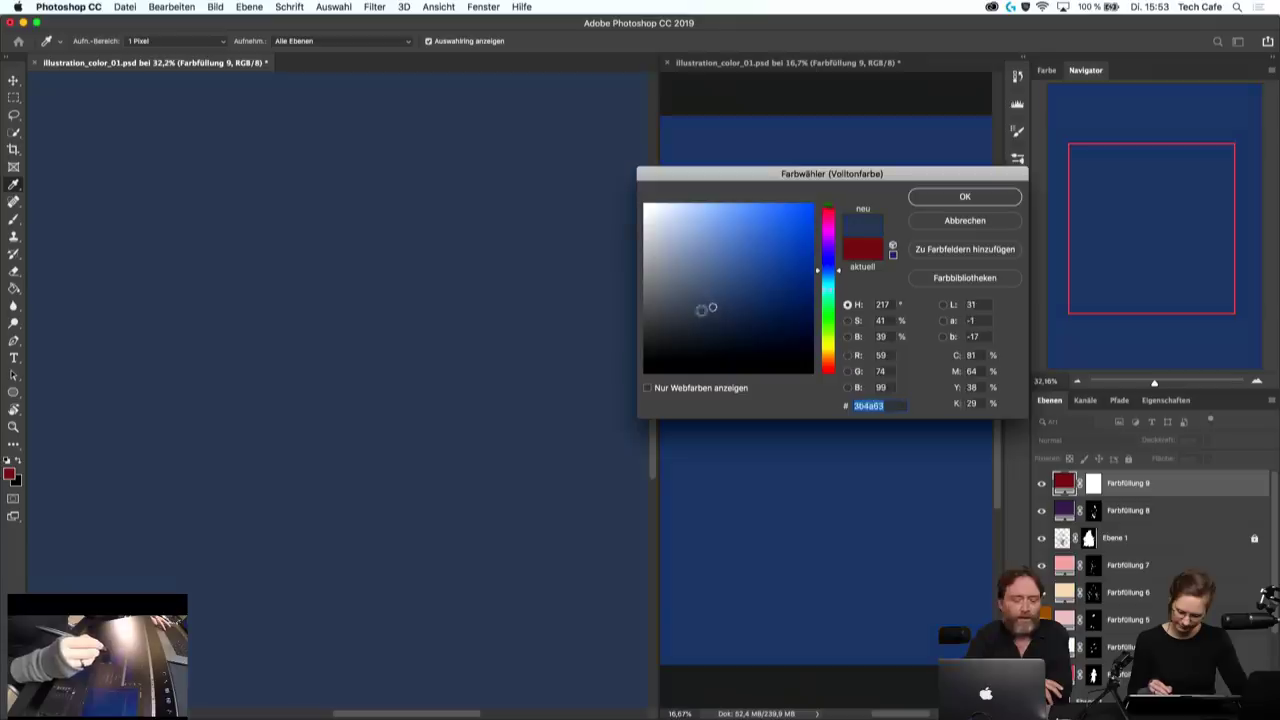
left_click(958, 199)
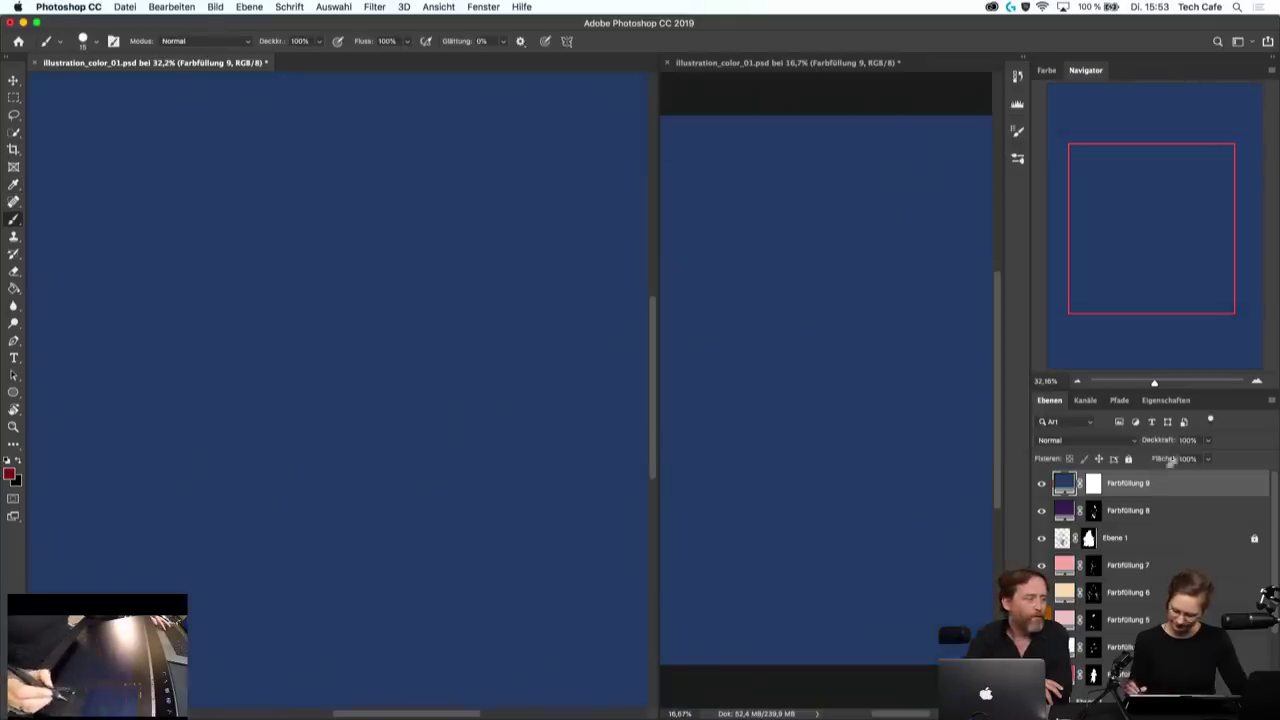
- Set the blue fill to Multiplizieren at 41% and invert its mask to black
left_click(1110, 441)
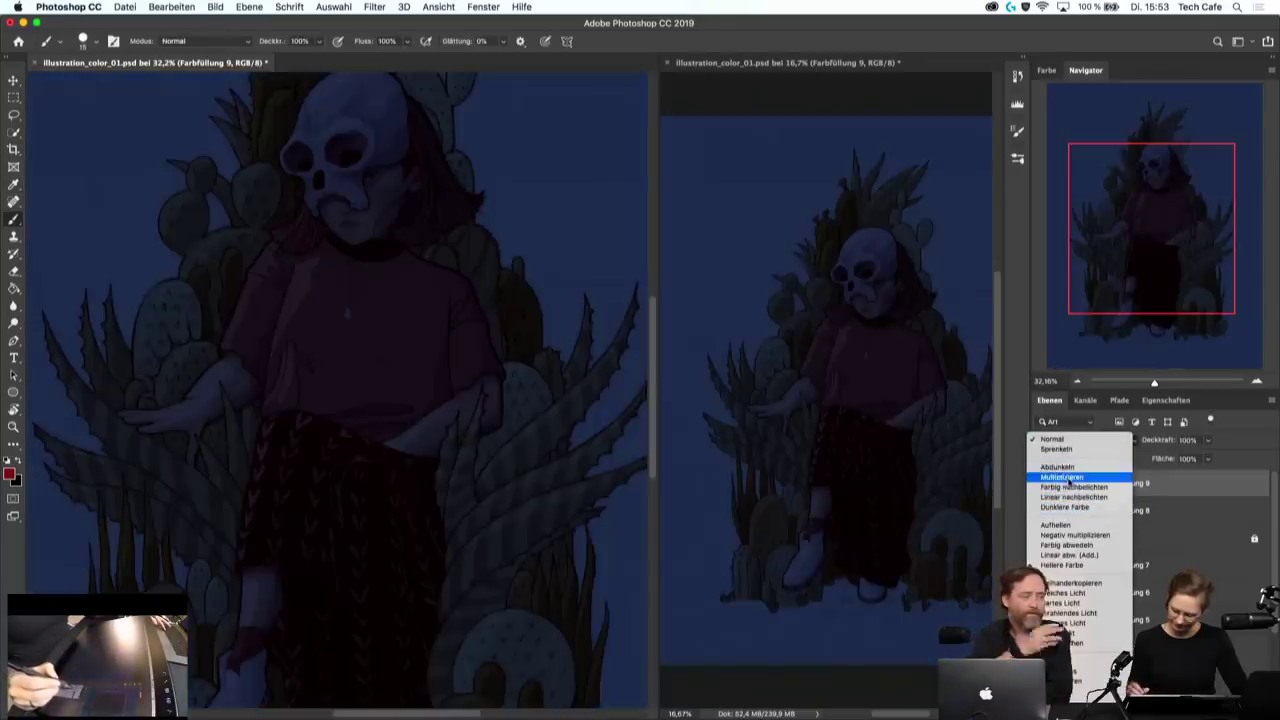
left_click(1064, 478)
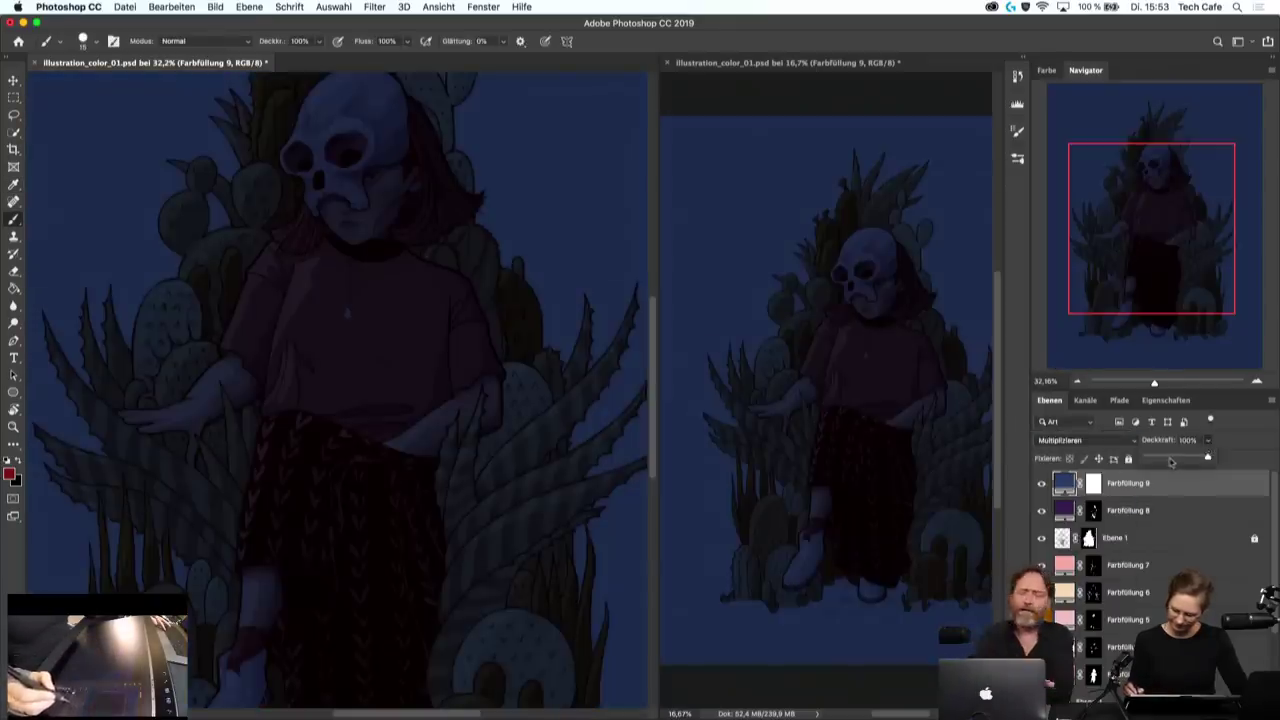
left_click_drag(1172, 460, 1172, 458)
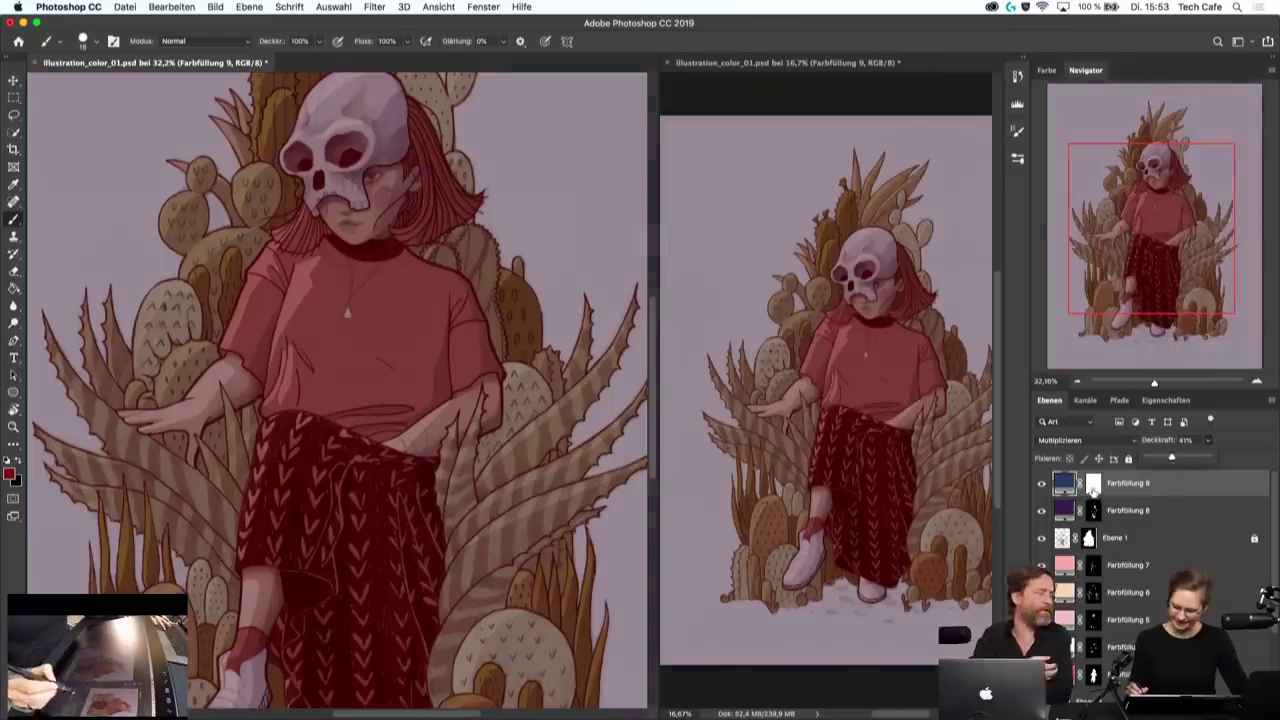
left_click(1093, 485)
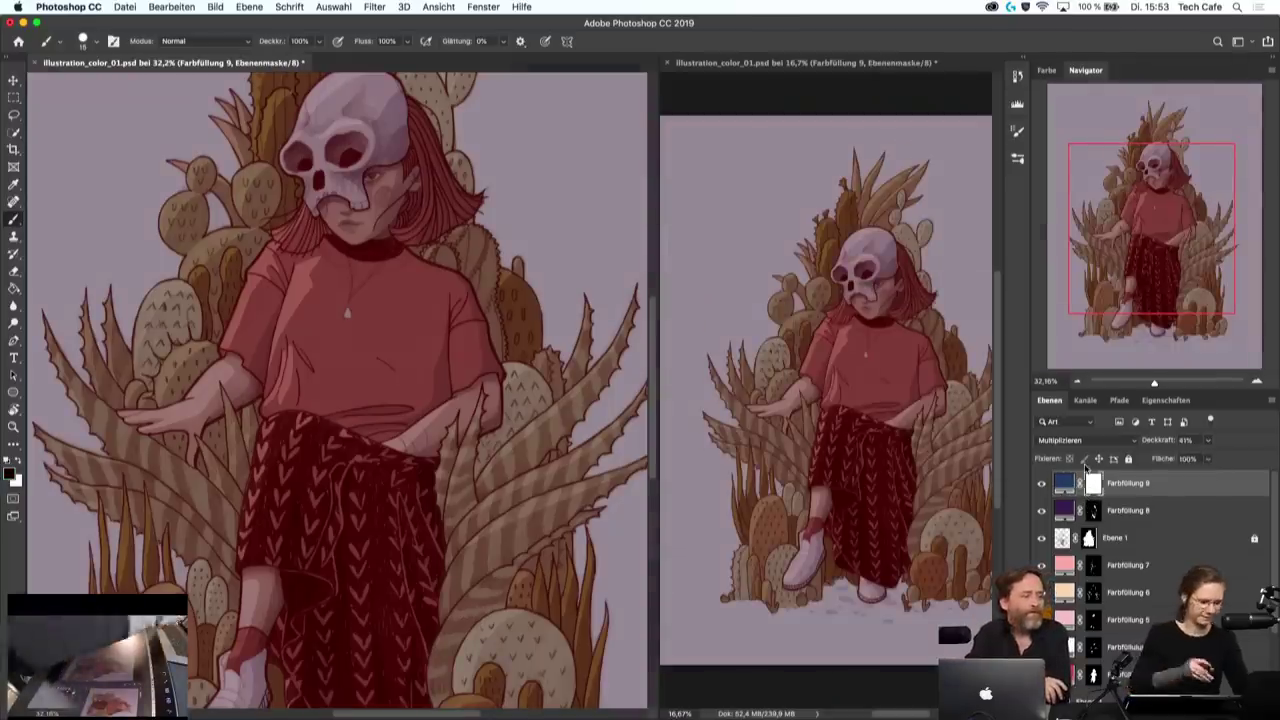
key("ctrl+i")
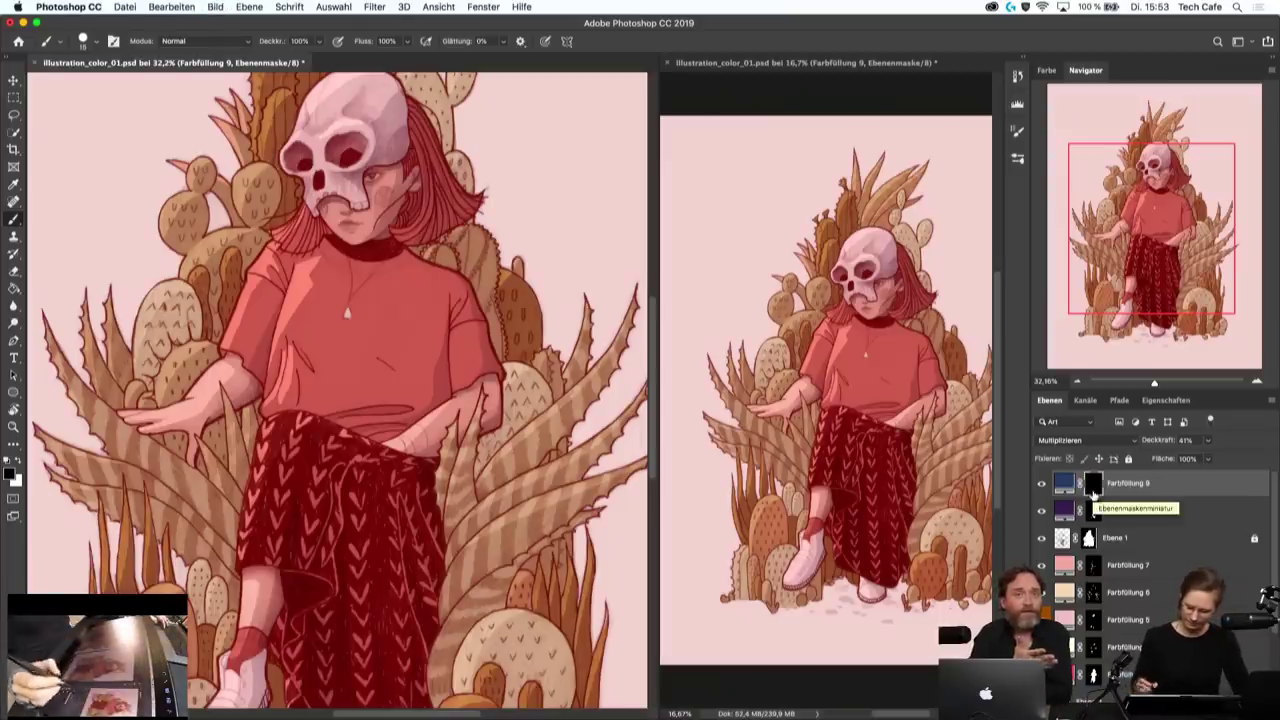
- Raise Farbfüllung 9's opacity to 46% and brush it in on the cactus right of the girl
double_click(1063, 484)
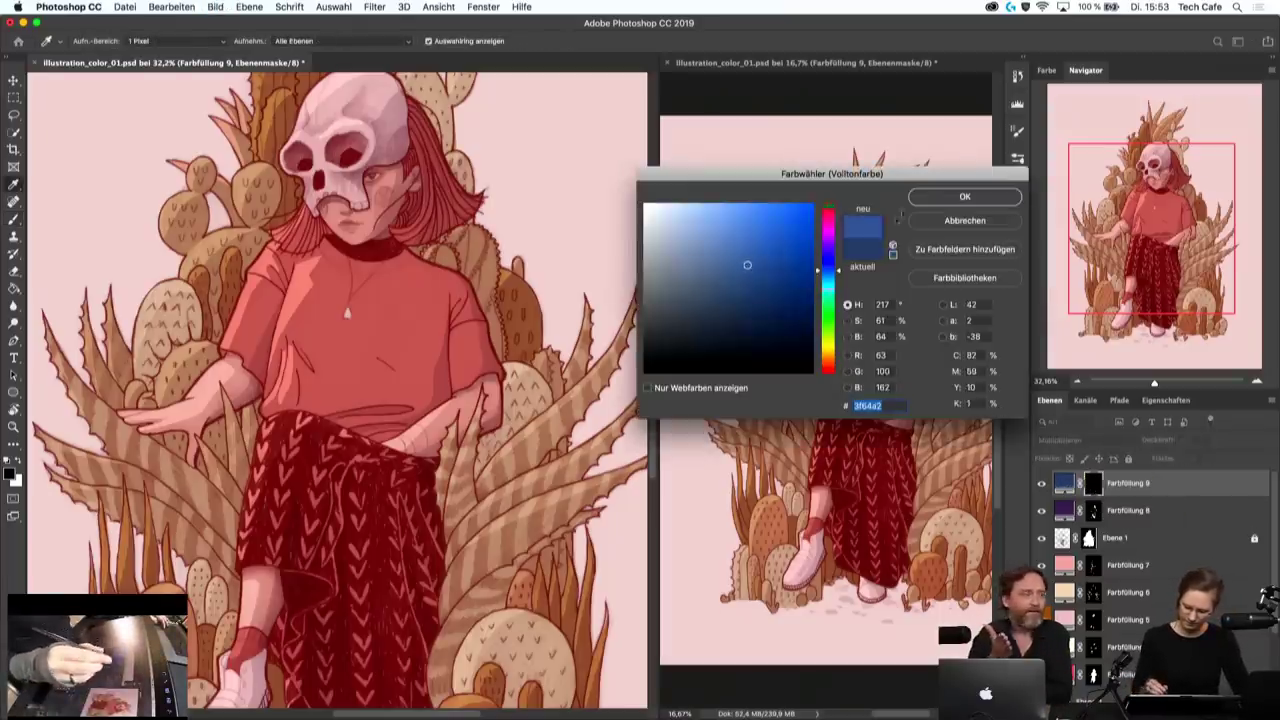
left_click(965, 196)
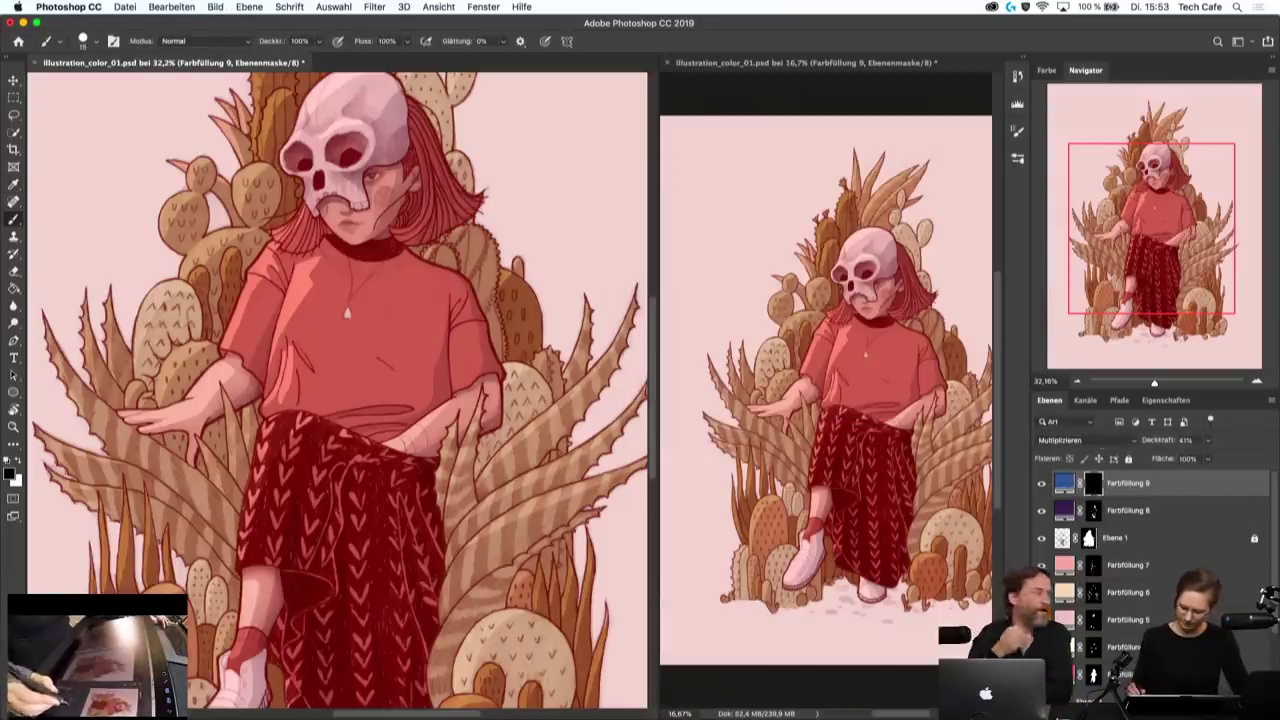
left_click(1208, 440)
left_click_drag(1206, 458, 1210, 458)
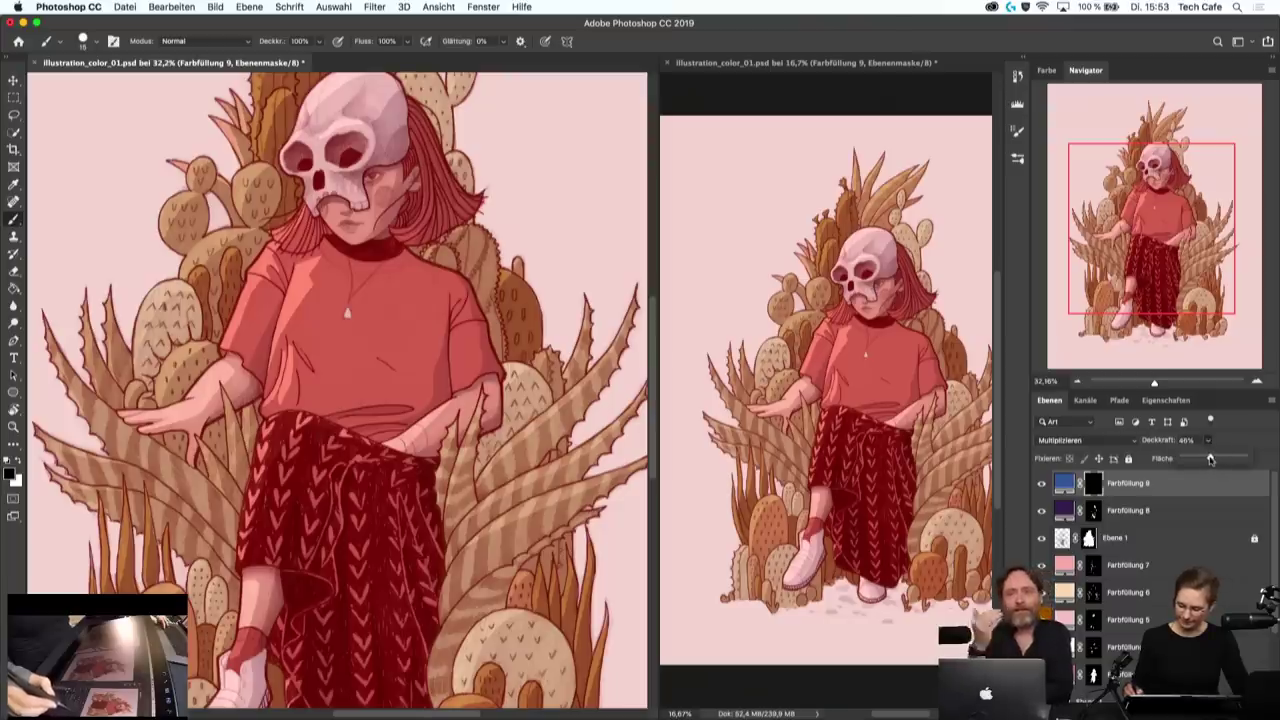
left_click(826, 92)
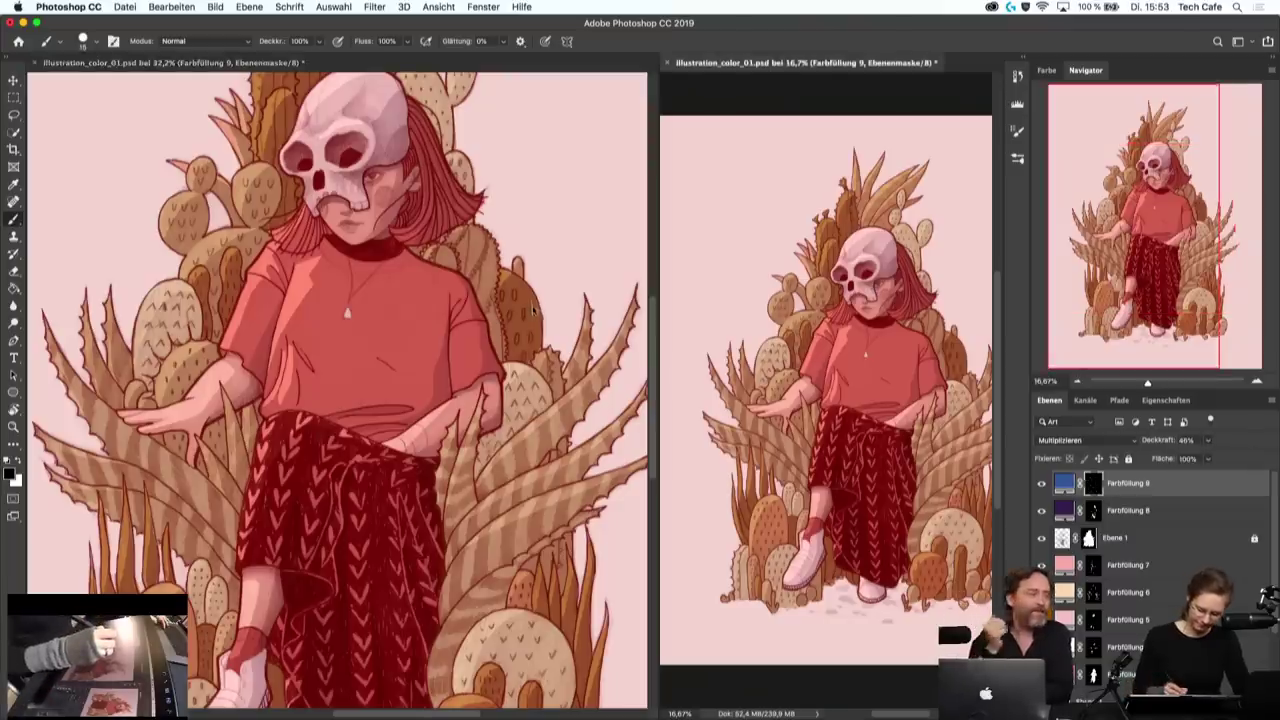
left_click(533, 311)
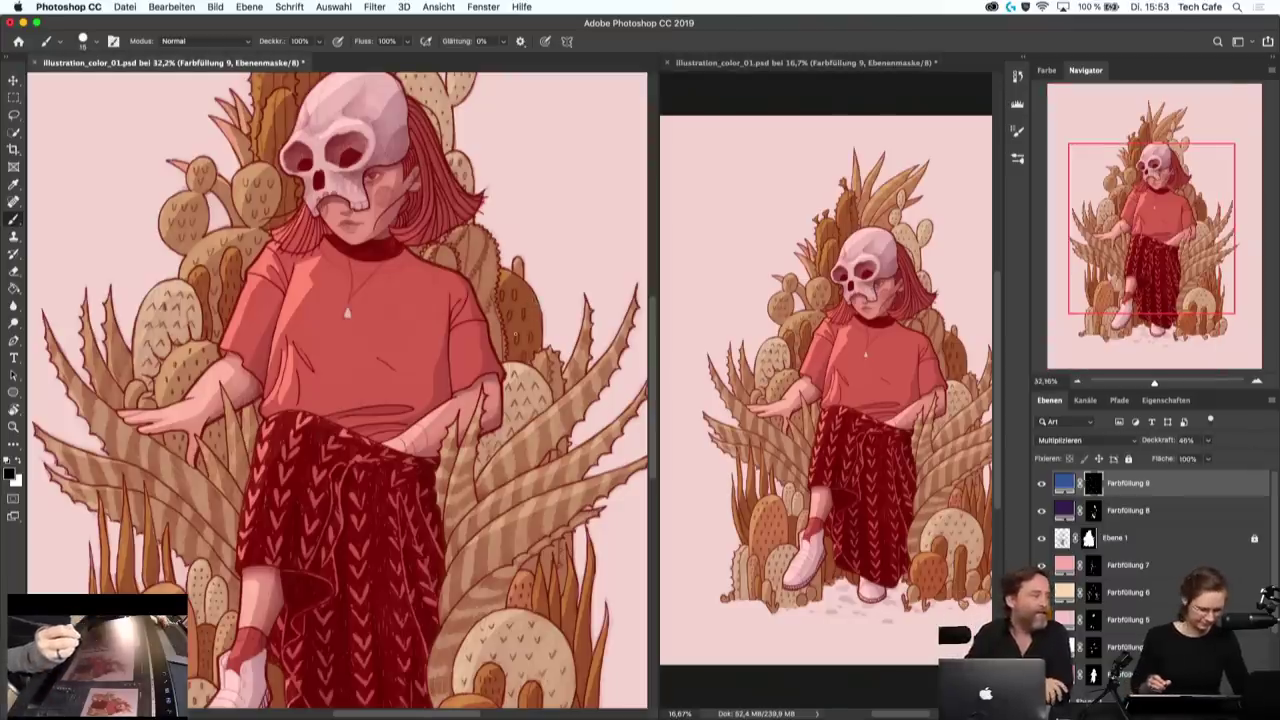
key("x")
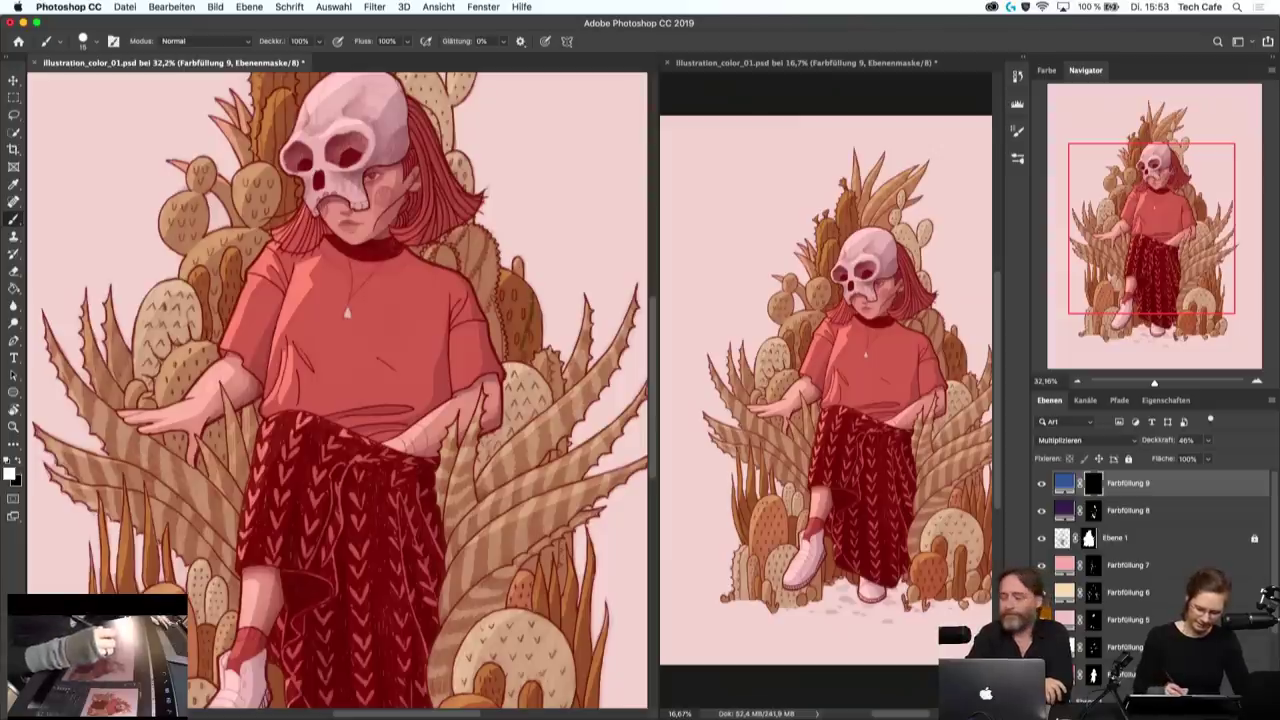
left_click_drag(526, 318, 542, 346)
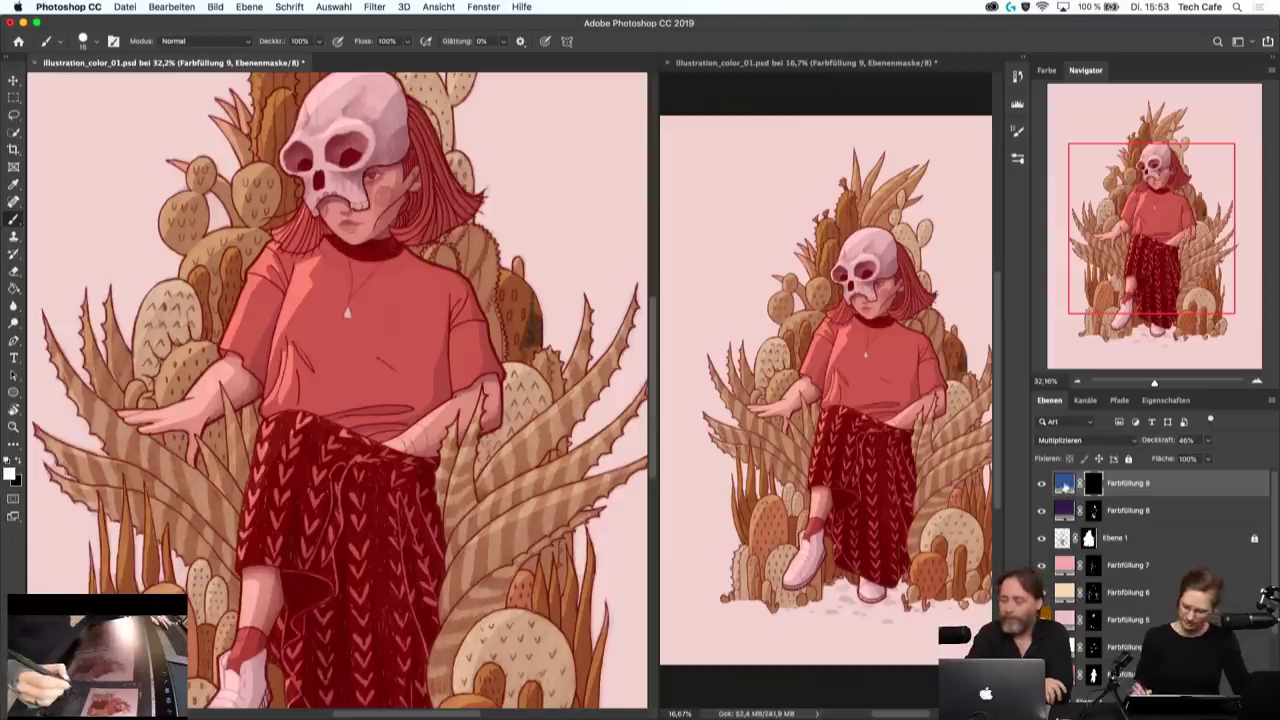
- Recolour Farbfüllung 9 to violet 673fa2 and lower its opacity to 26%
double_click(1065, 484)
left_click_drag(828, 240, 828, 248)
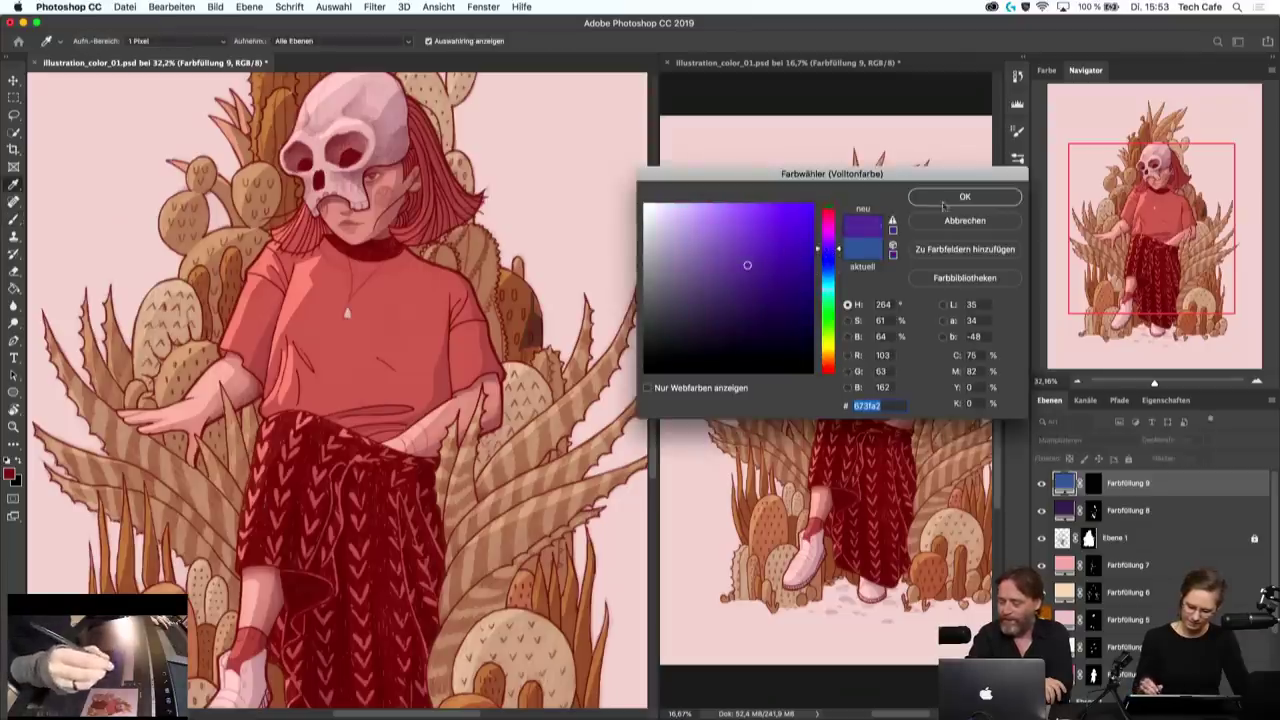
left_click(943, 203)
left_click(1093, 484)
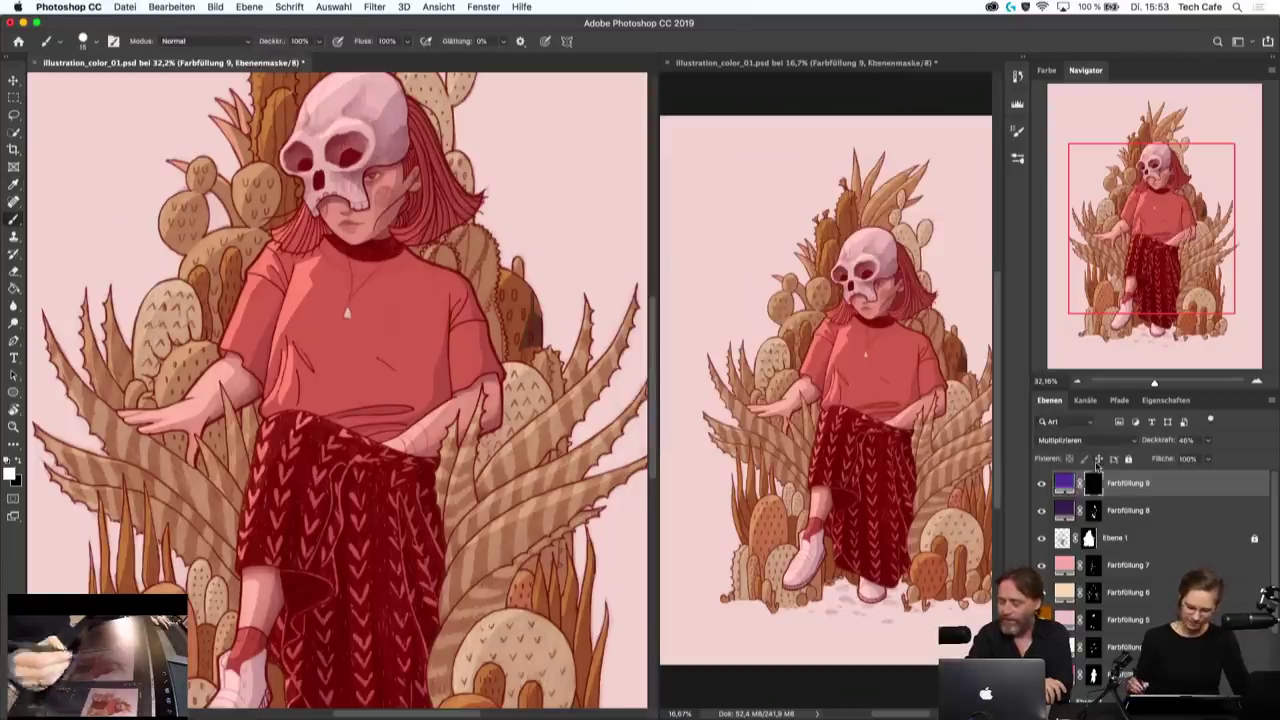
left_click(1208, 440)
left_click_drag(1206, 458, 1183, 458)
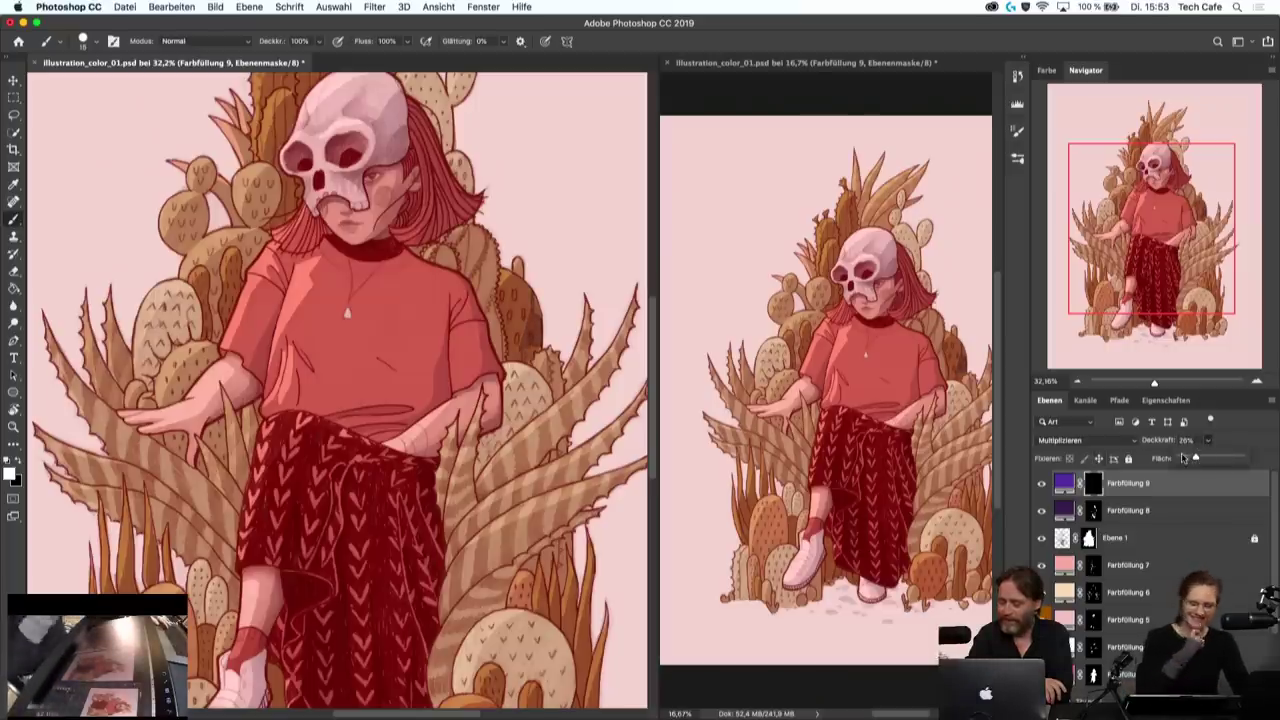
- Brush a bit more purple shadow in, hide Farbfüllung 9, and save the document
key("Return")
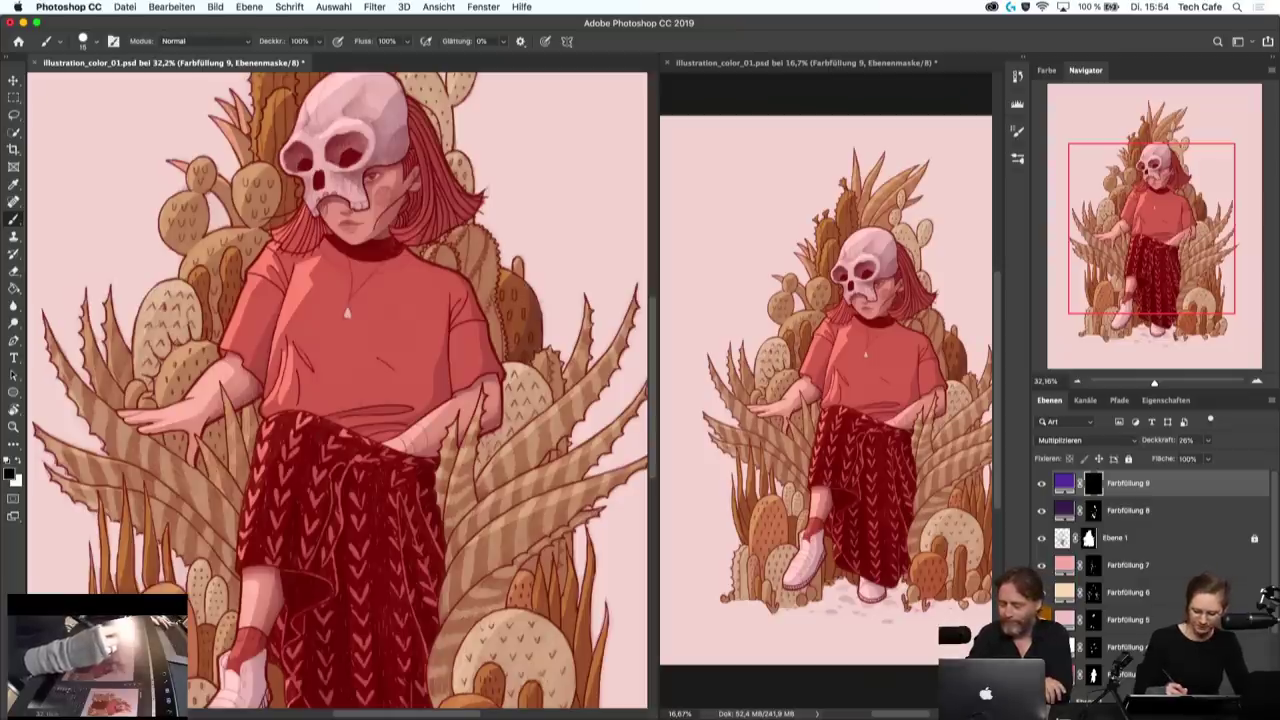
key("x")
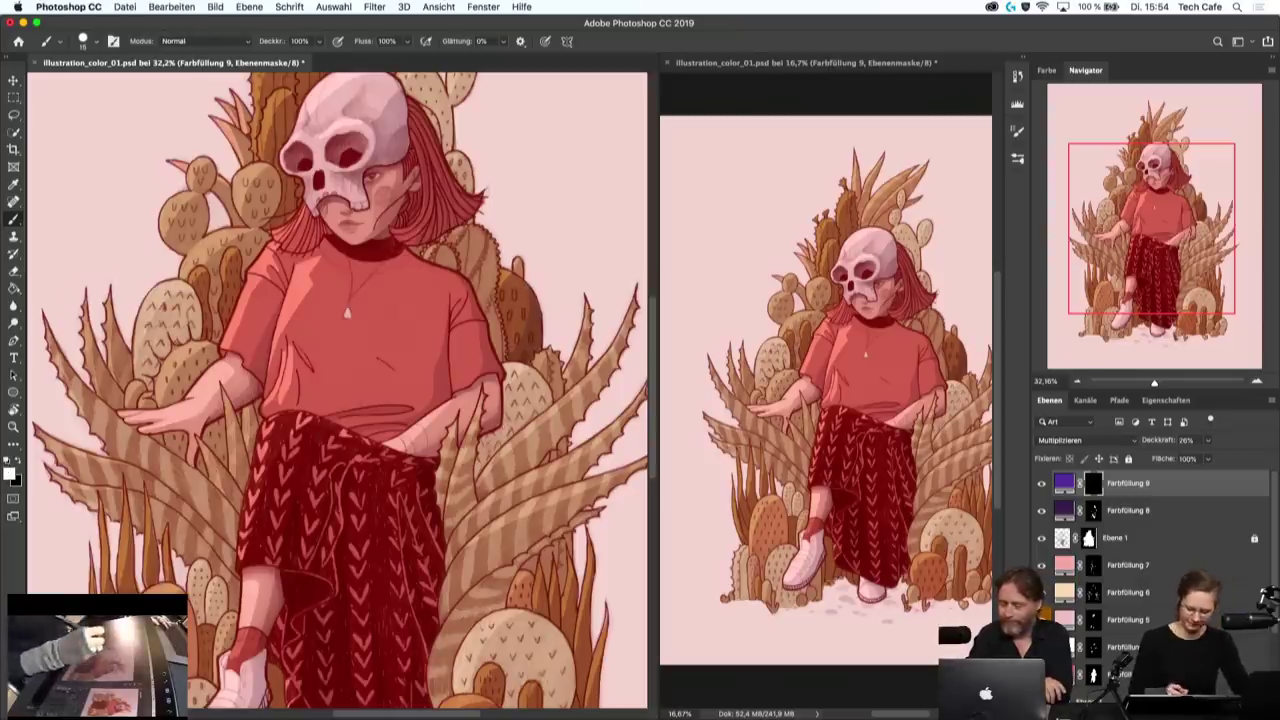
mouse_move(479, 452)
left_mouse_down()
mouse_move(488, 474)
mouse_move(490, 446)
mouse_move(524, 420)
mouse_move(486, 442)
left_mouse_up()
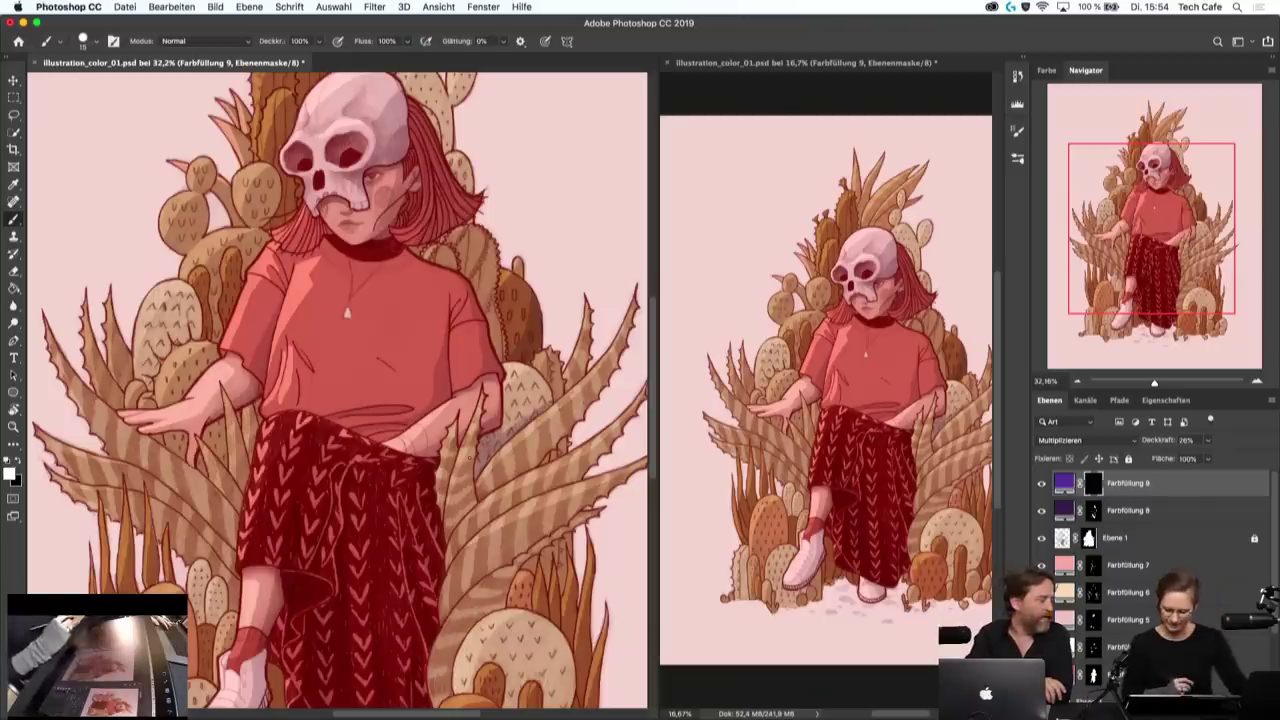
left_click(1041, 483)
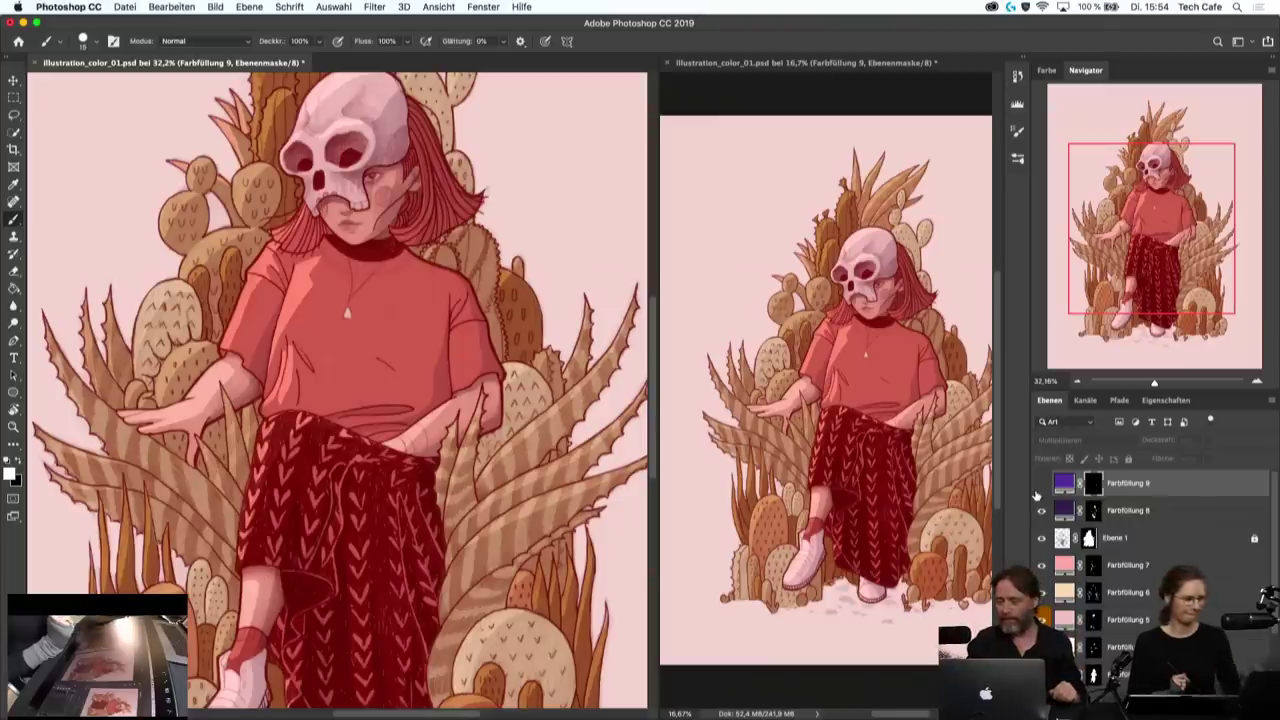
key("ctrl+s")
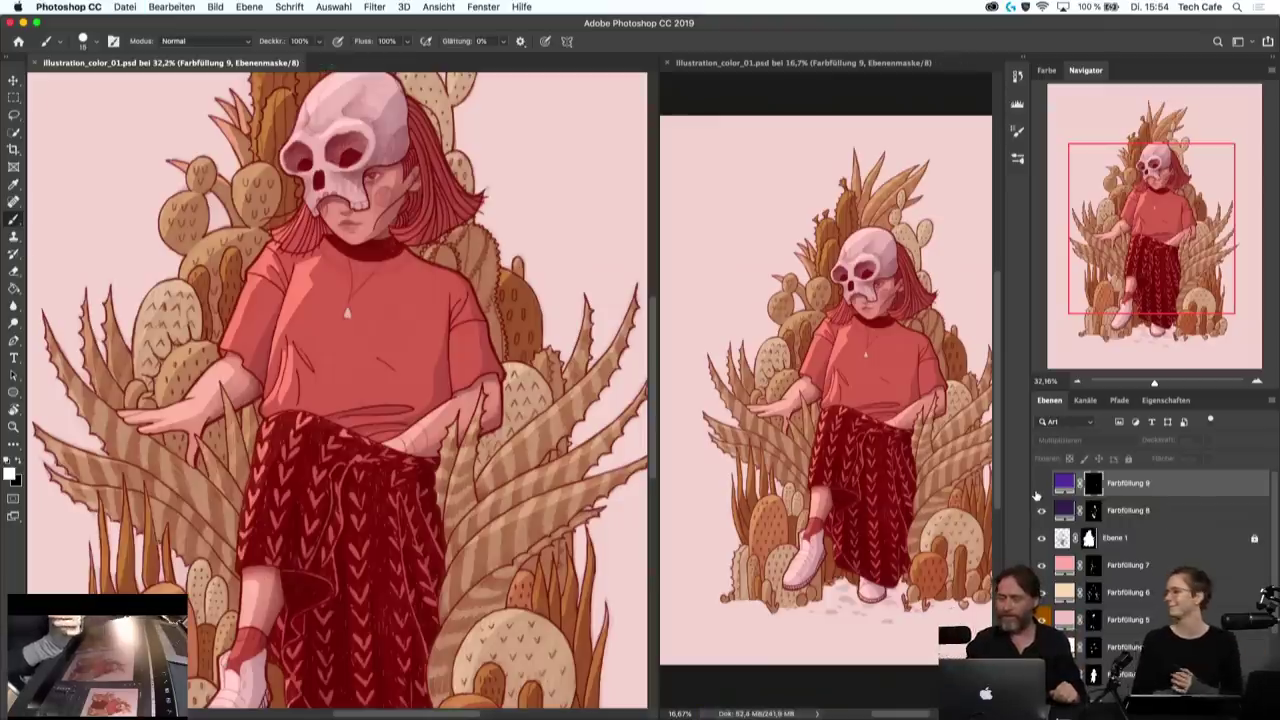